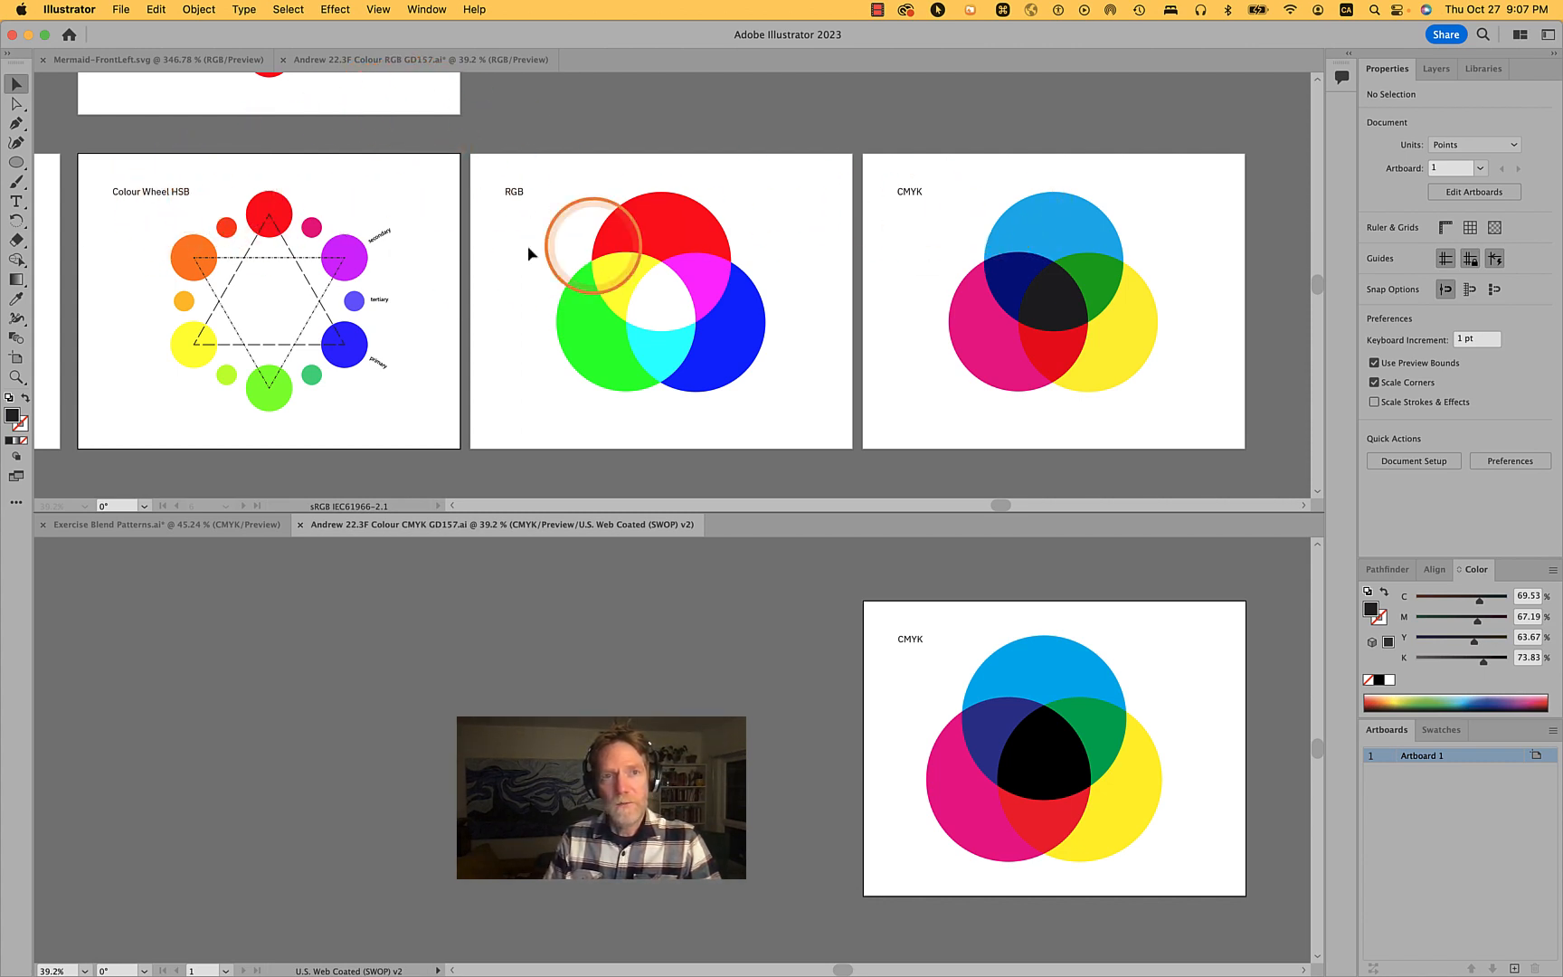
# - Browse the artboards of the RGB and CMYK colour documents in both windows
pyautogui.click(506, 188)
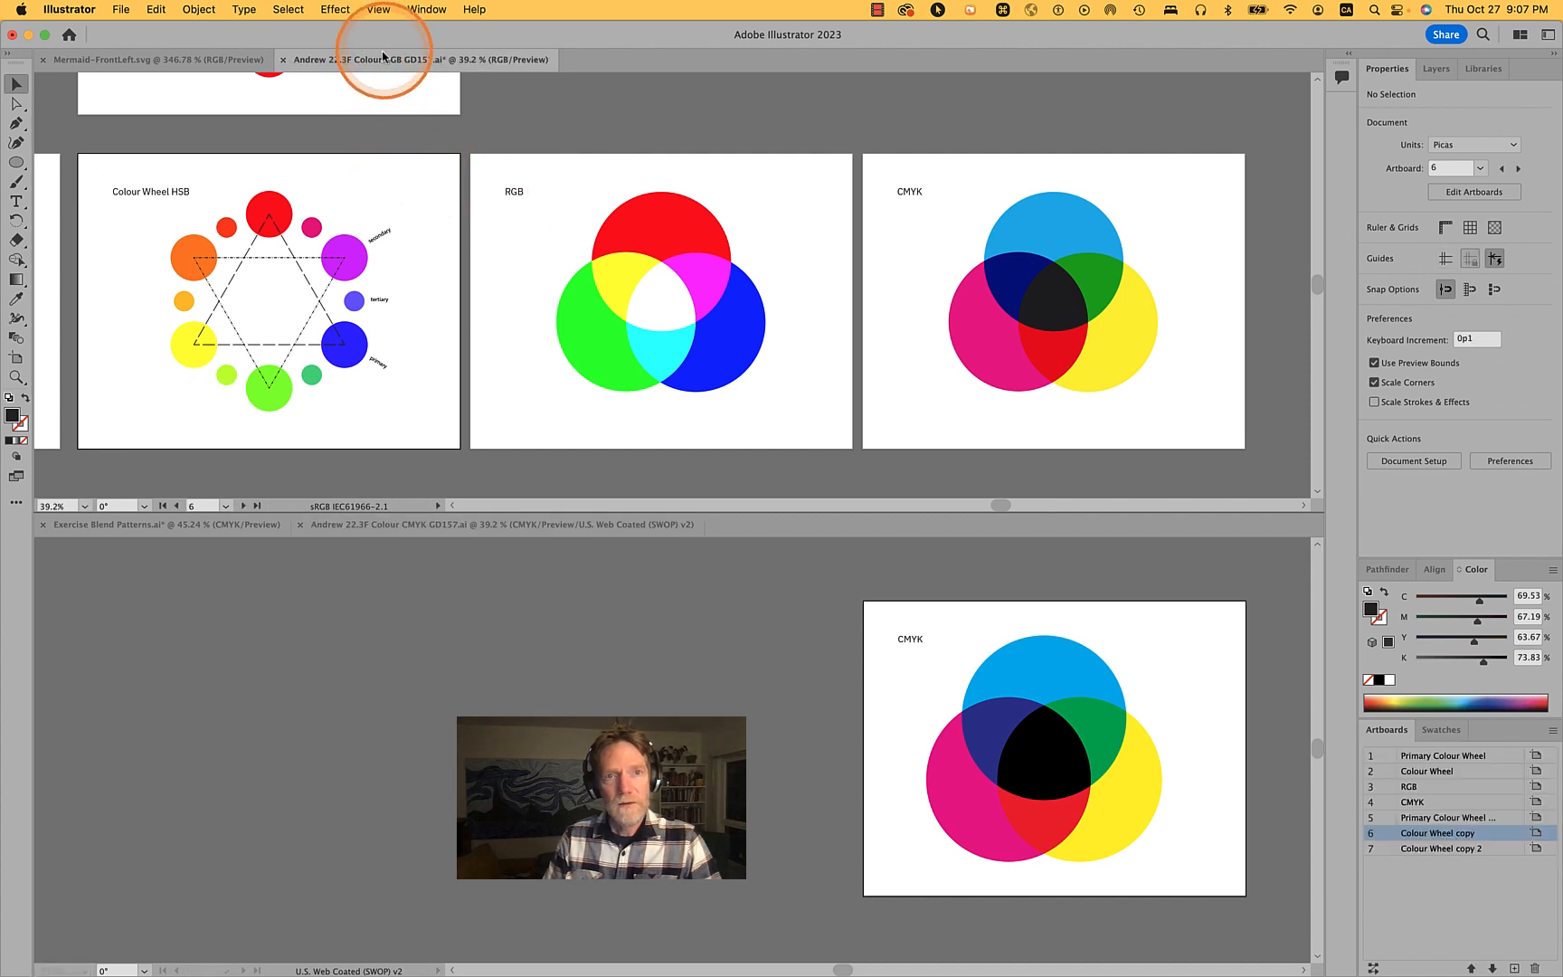
pyautogui.click(503, 63)
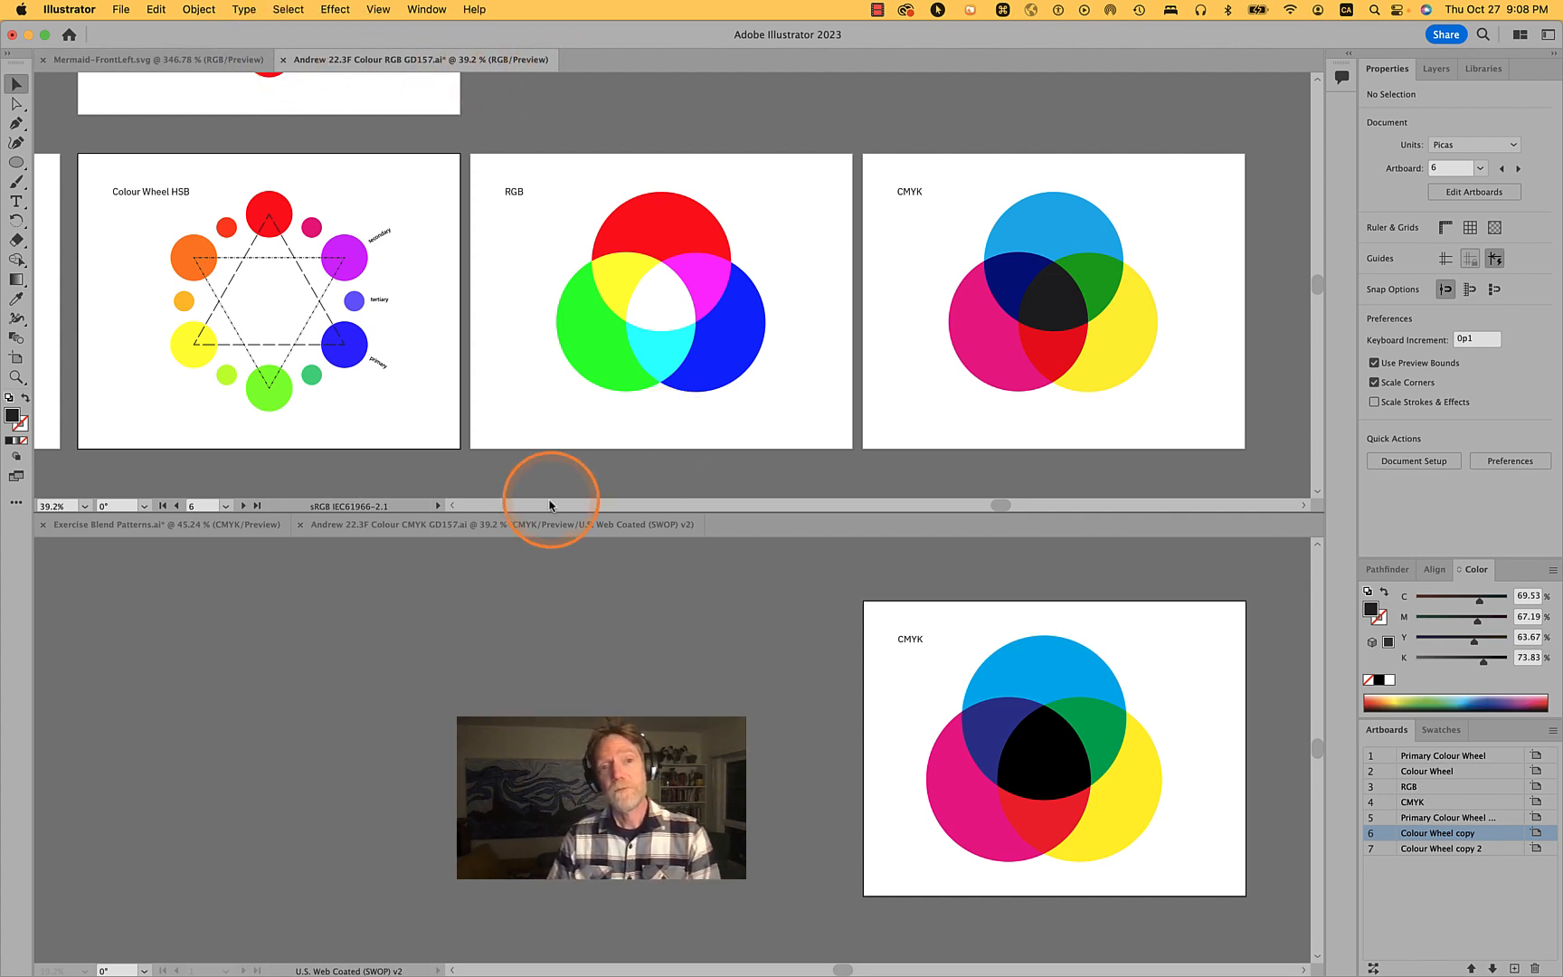
pyautogui.click(456, 535)
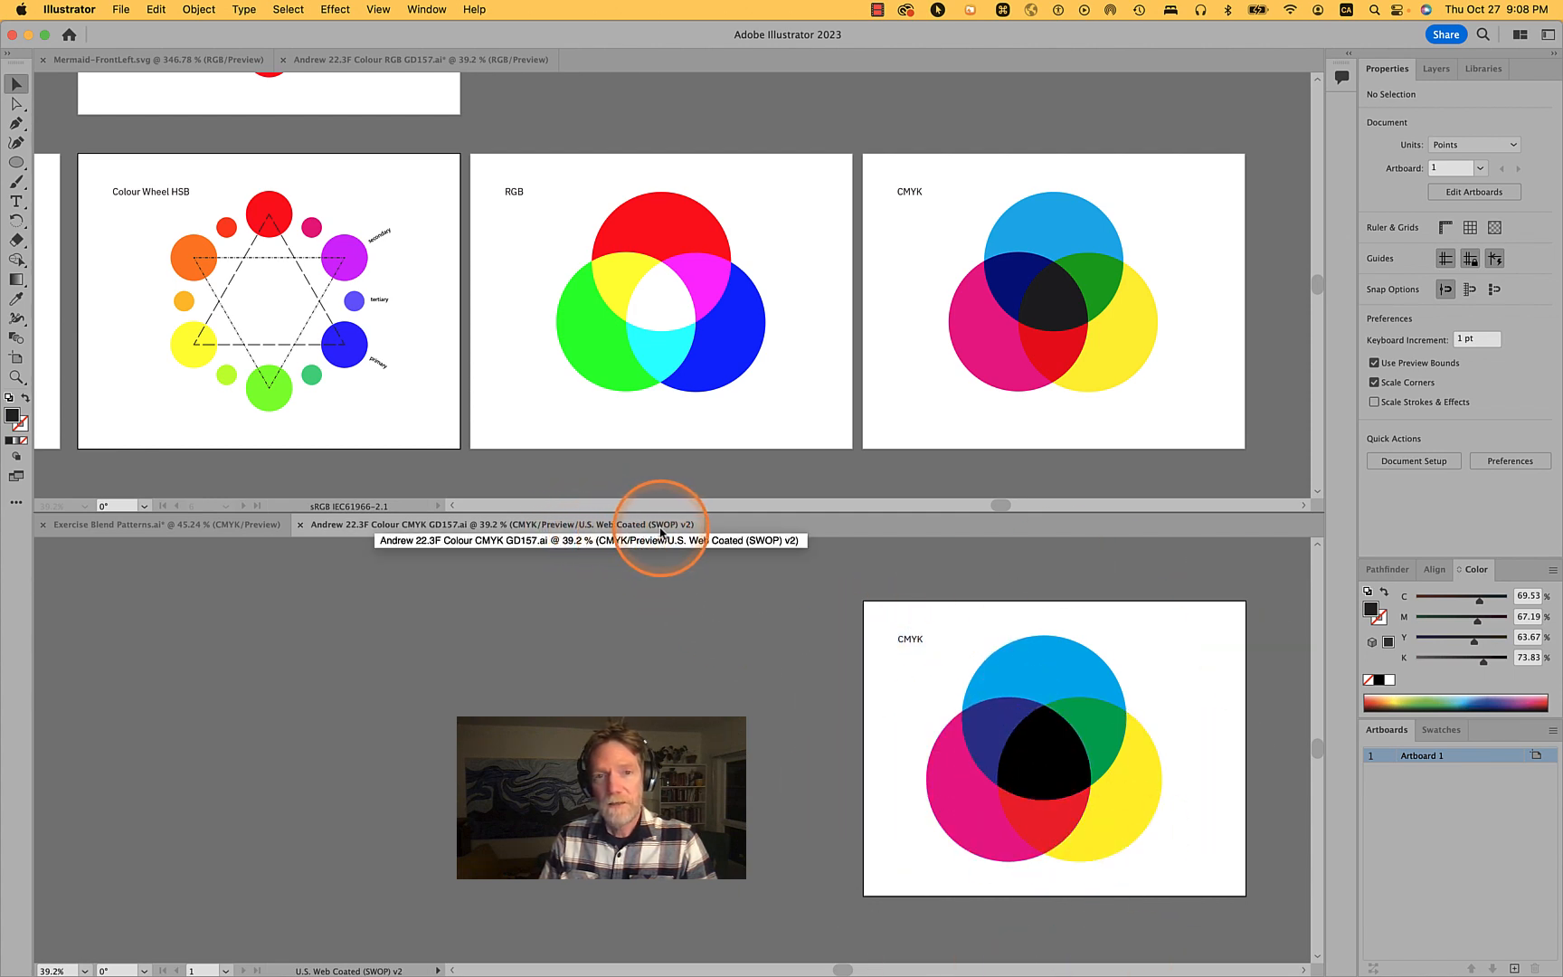
pyautogui.click(600, 530)
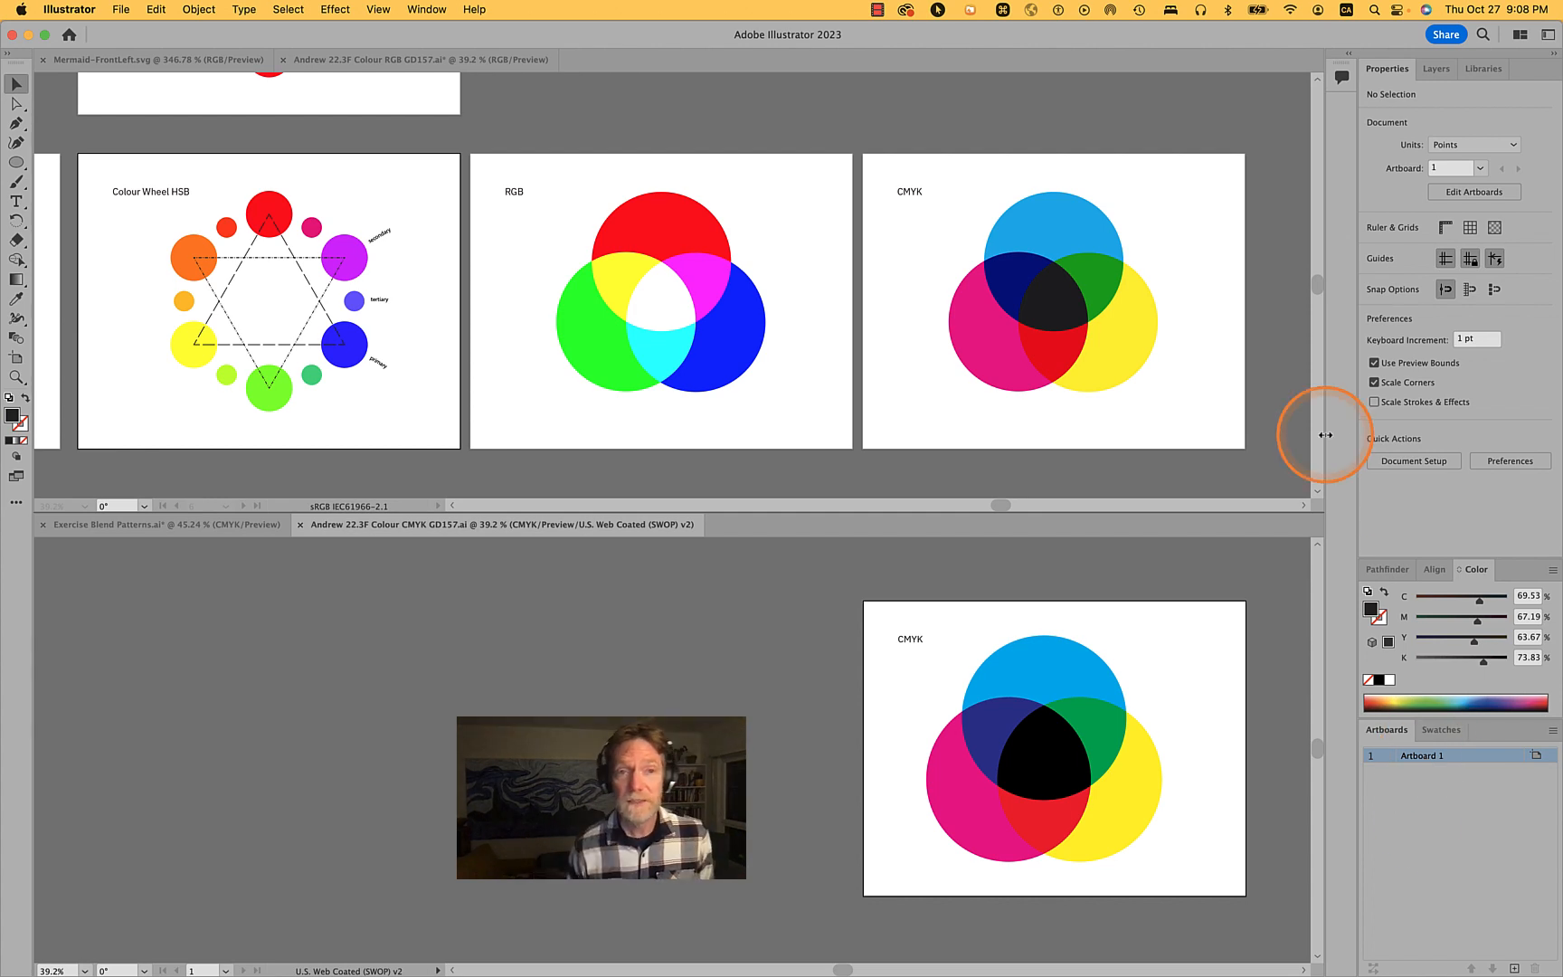
pyautogui.click(1242, 364)
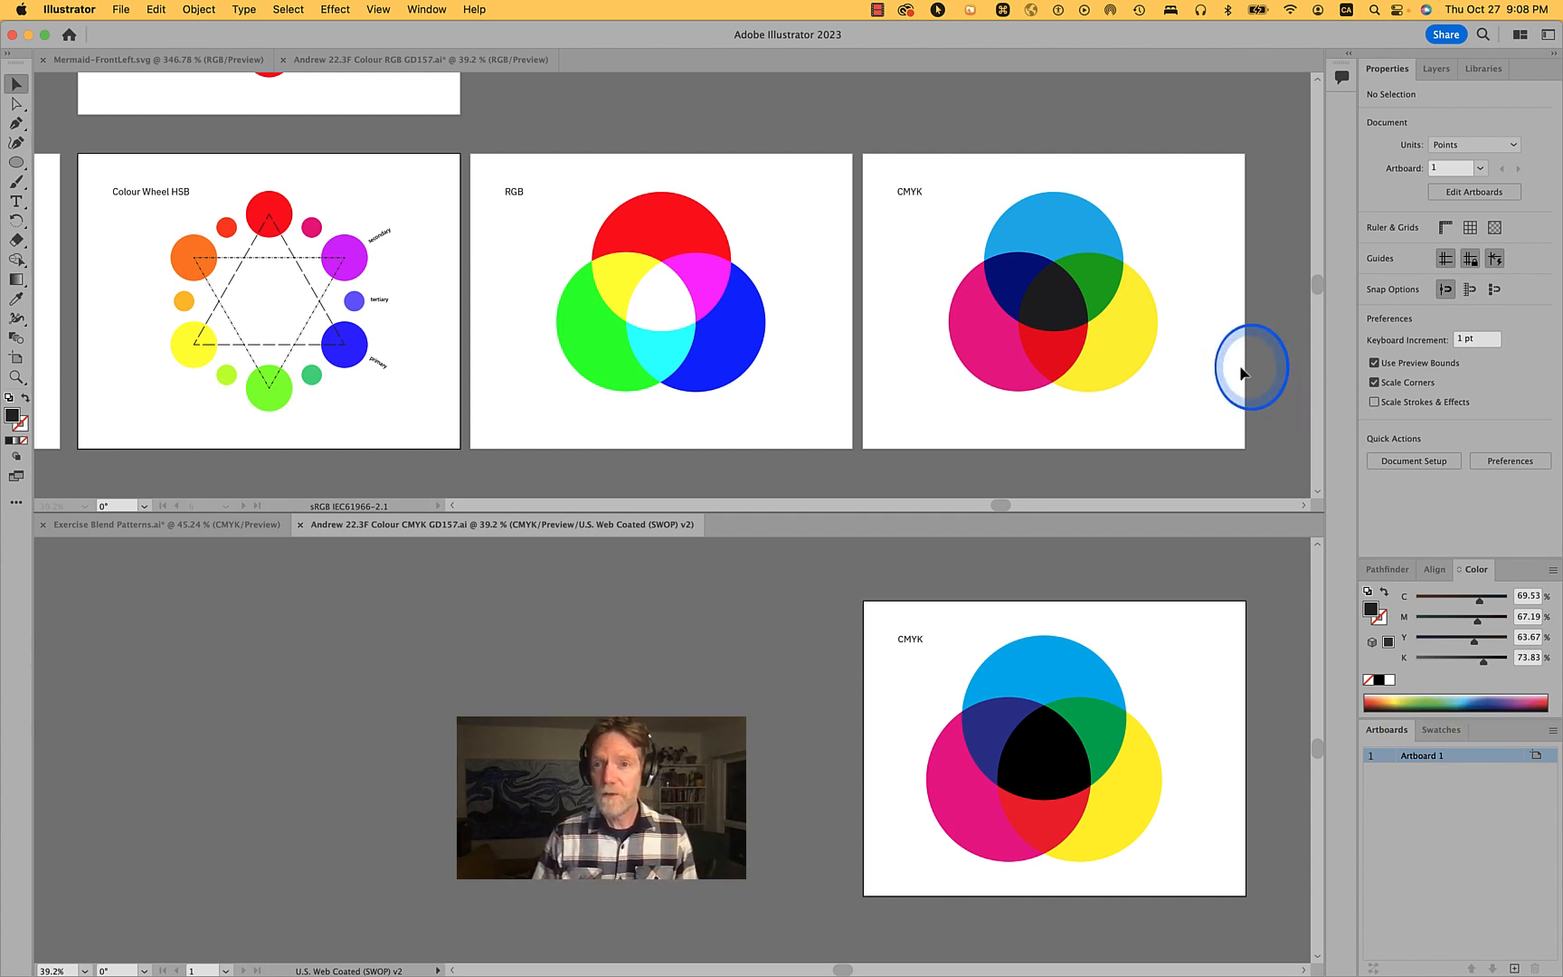
pyautogui.scroll(-5, 1240, 366)
pyautogui.scroll(-2, 1241, 366)
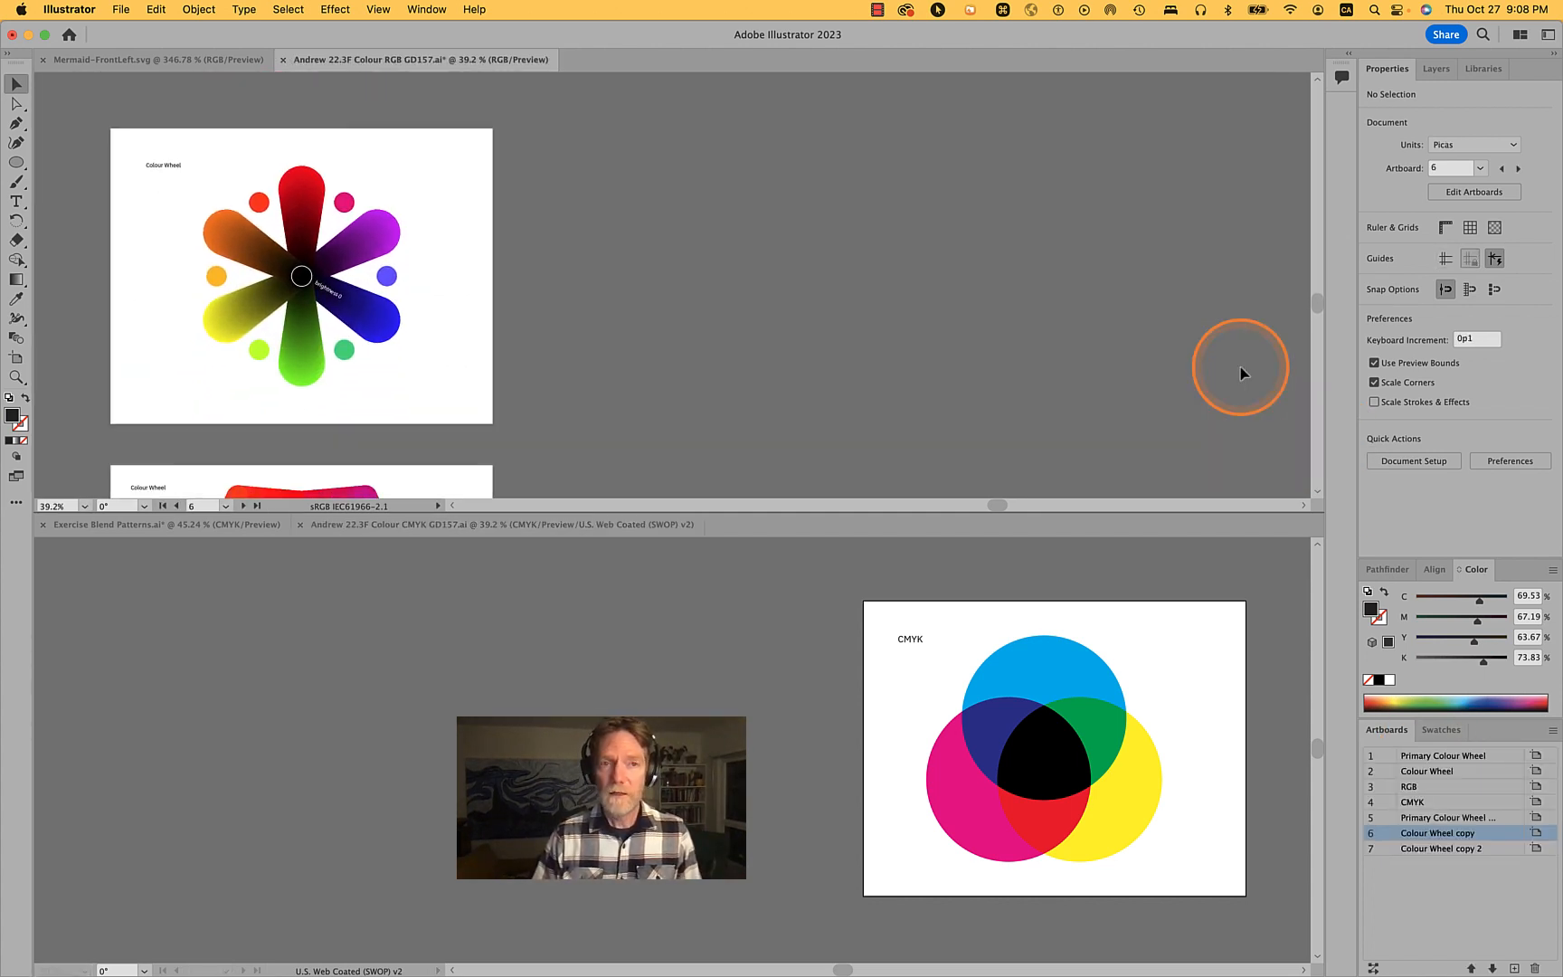
pyautogui.scroll(-5, 471, 362)
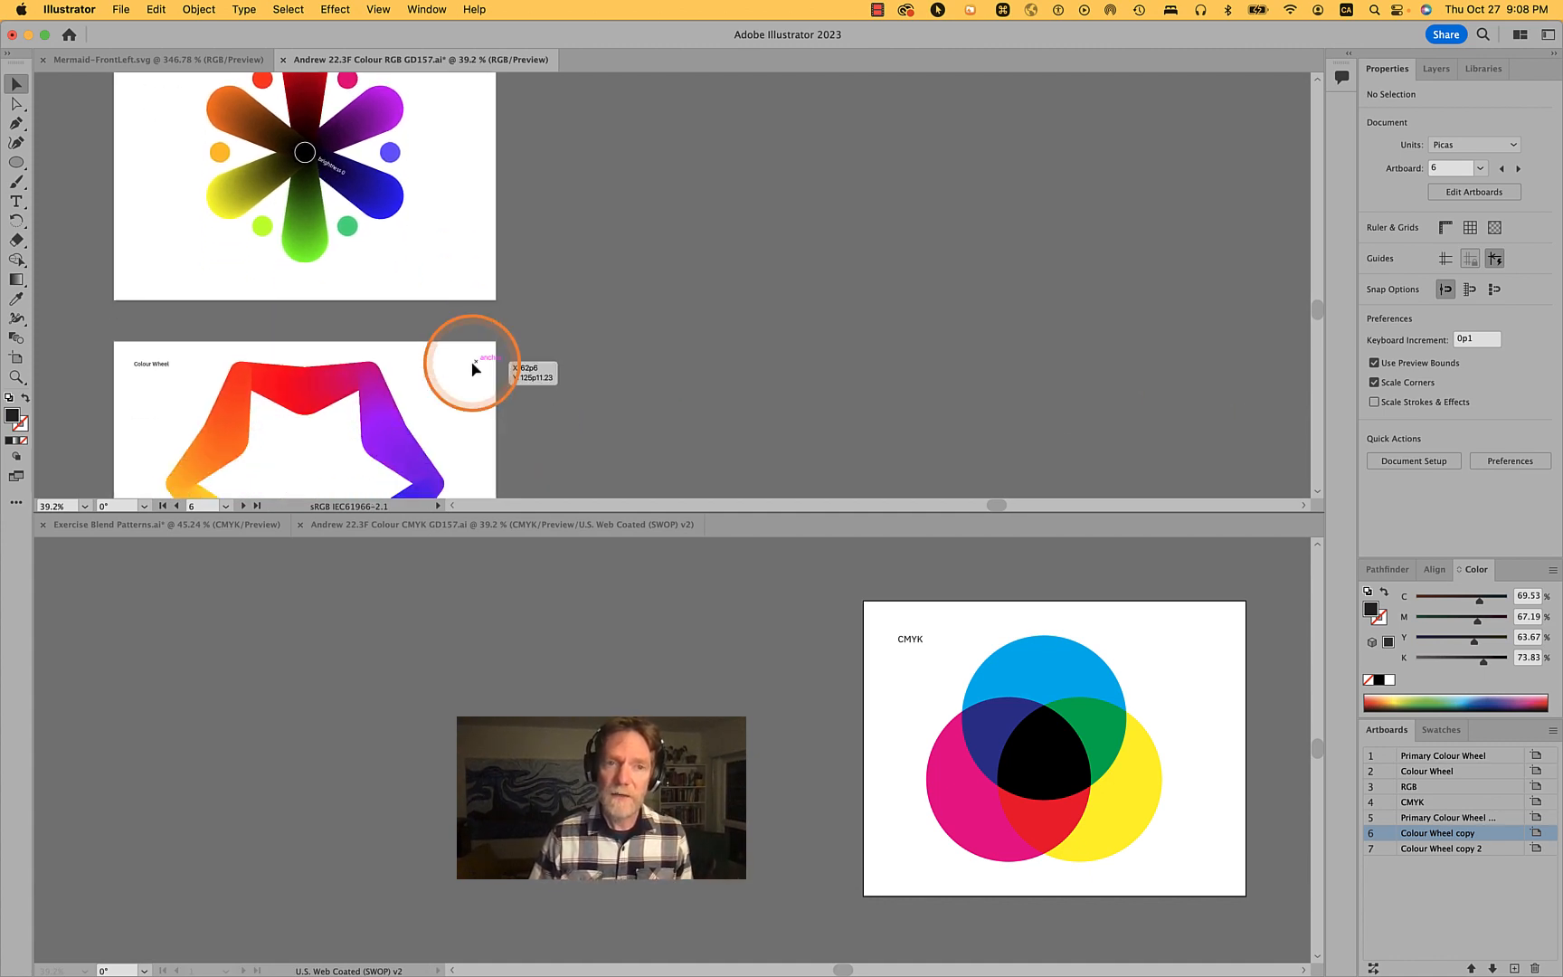
pyautogui.scroll(-2, 471, 368)
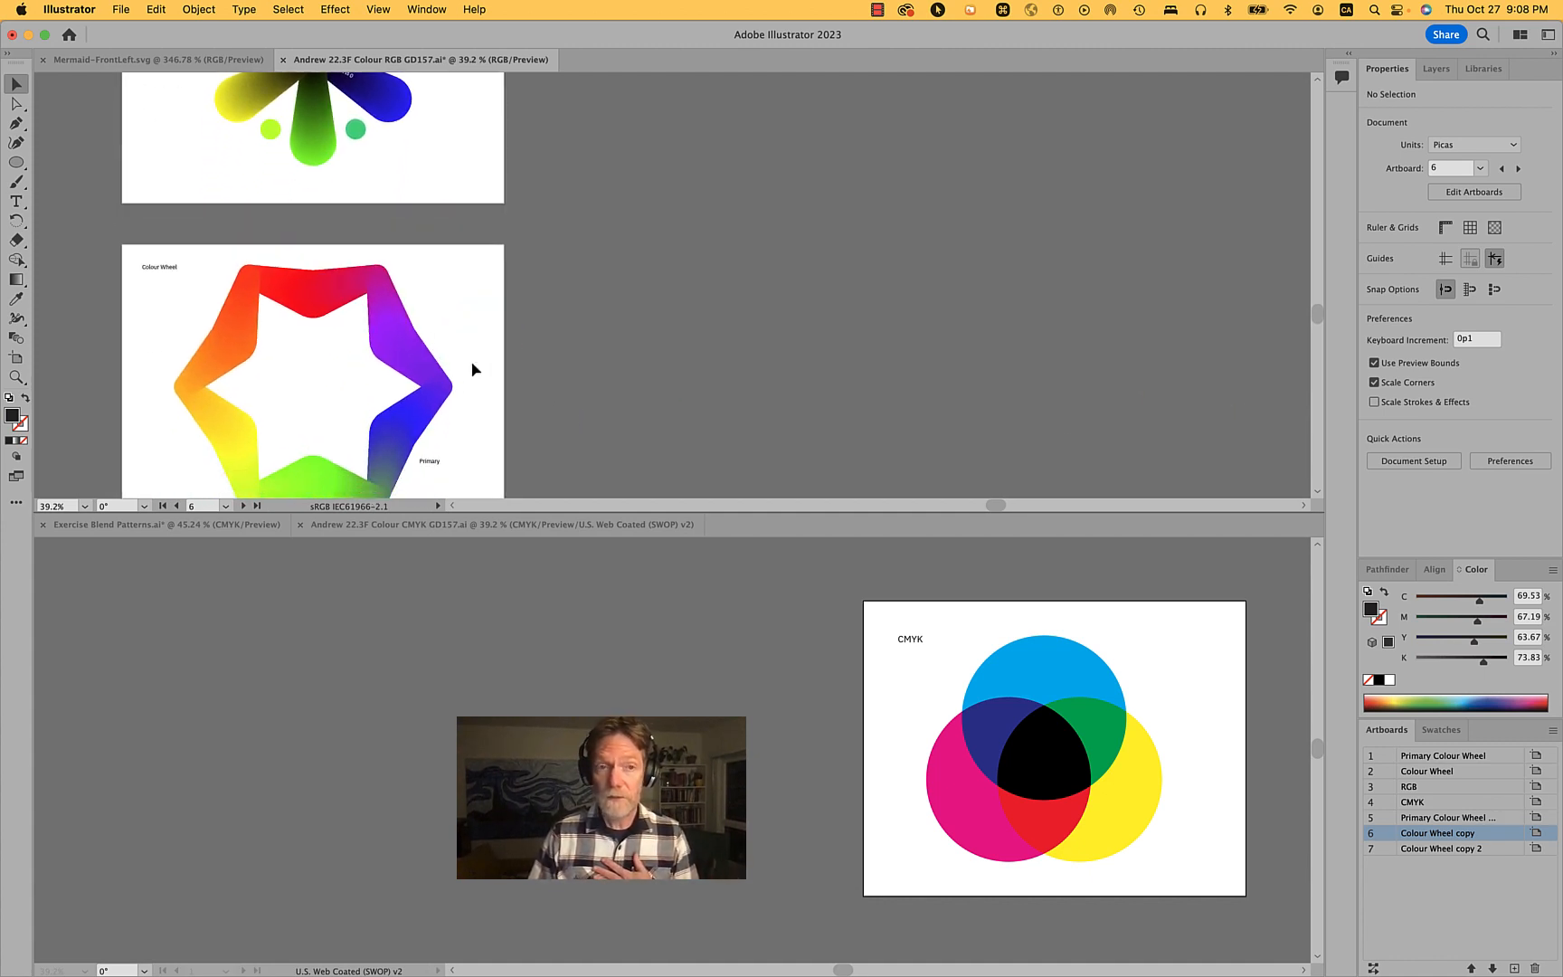
pyautogui.scroll(-1, 472, 368)
pyautogui.scroll(10, 449, 189)
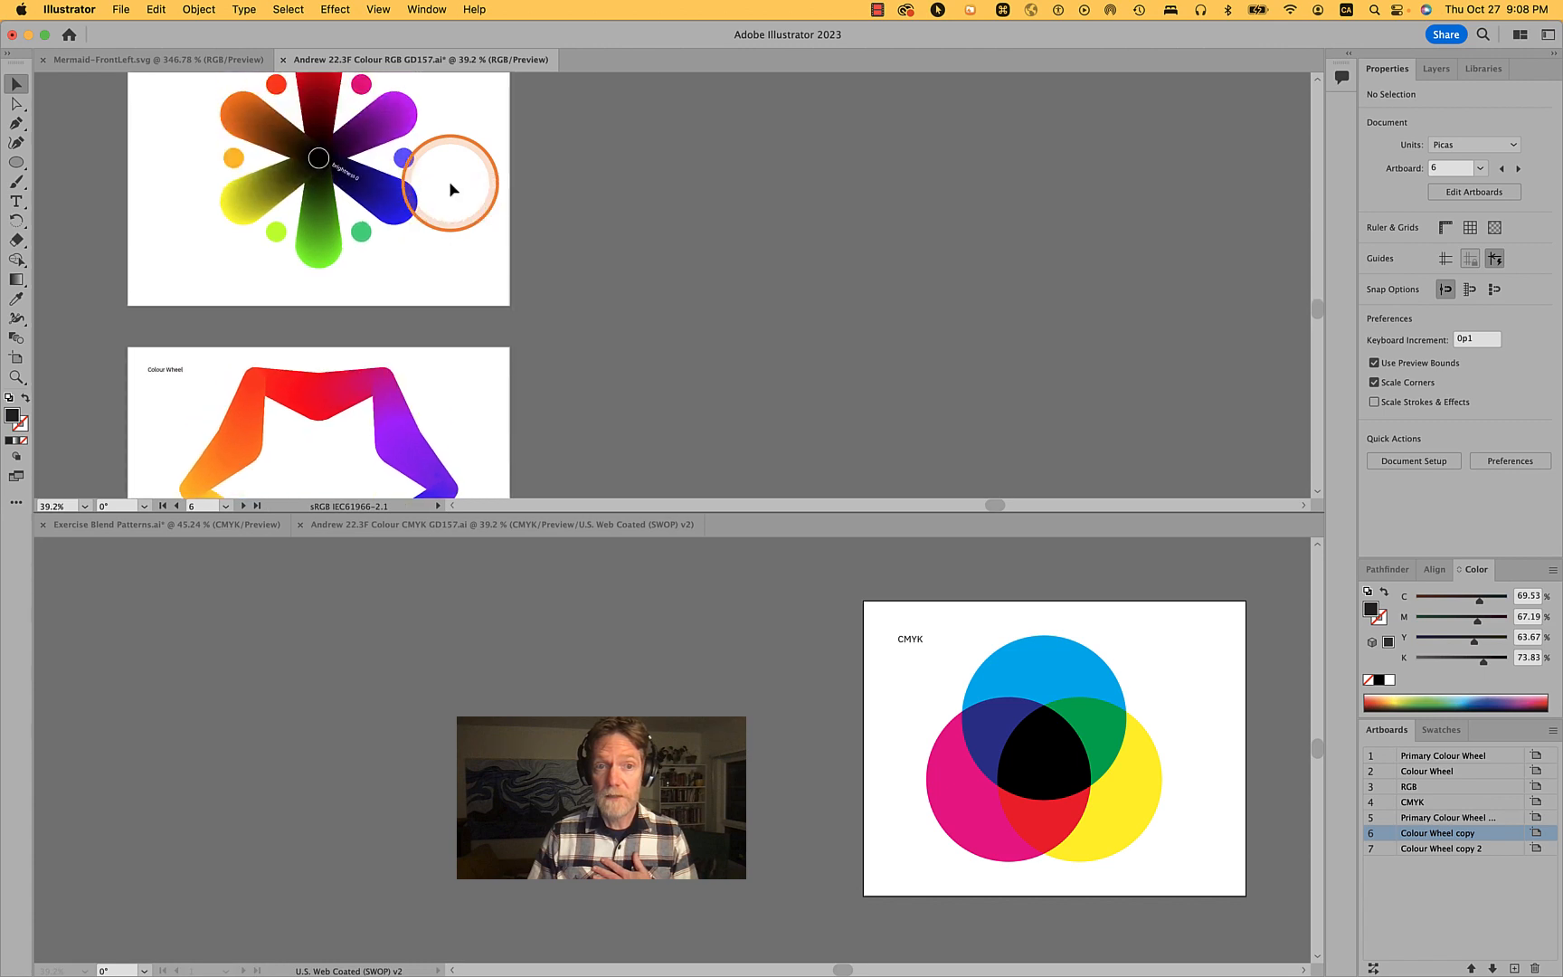
pyautogui.scroll(5, 449, 189)
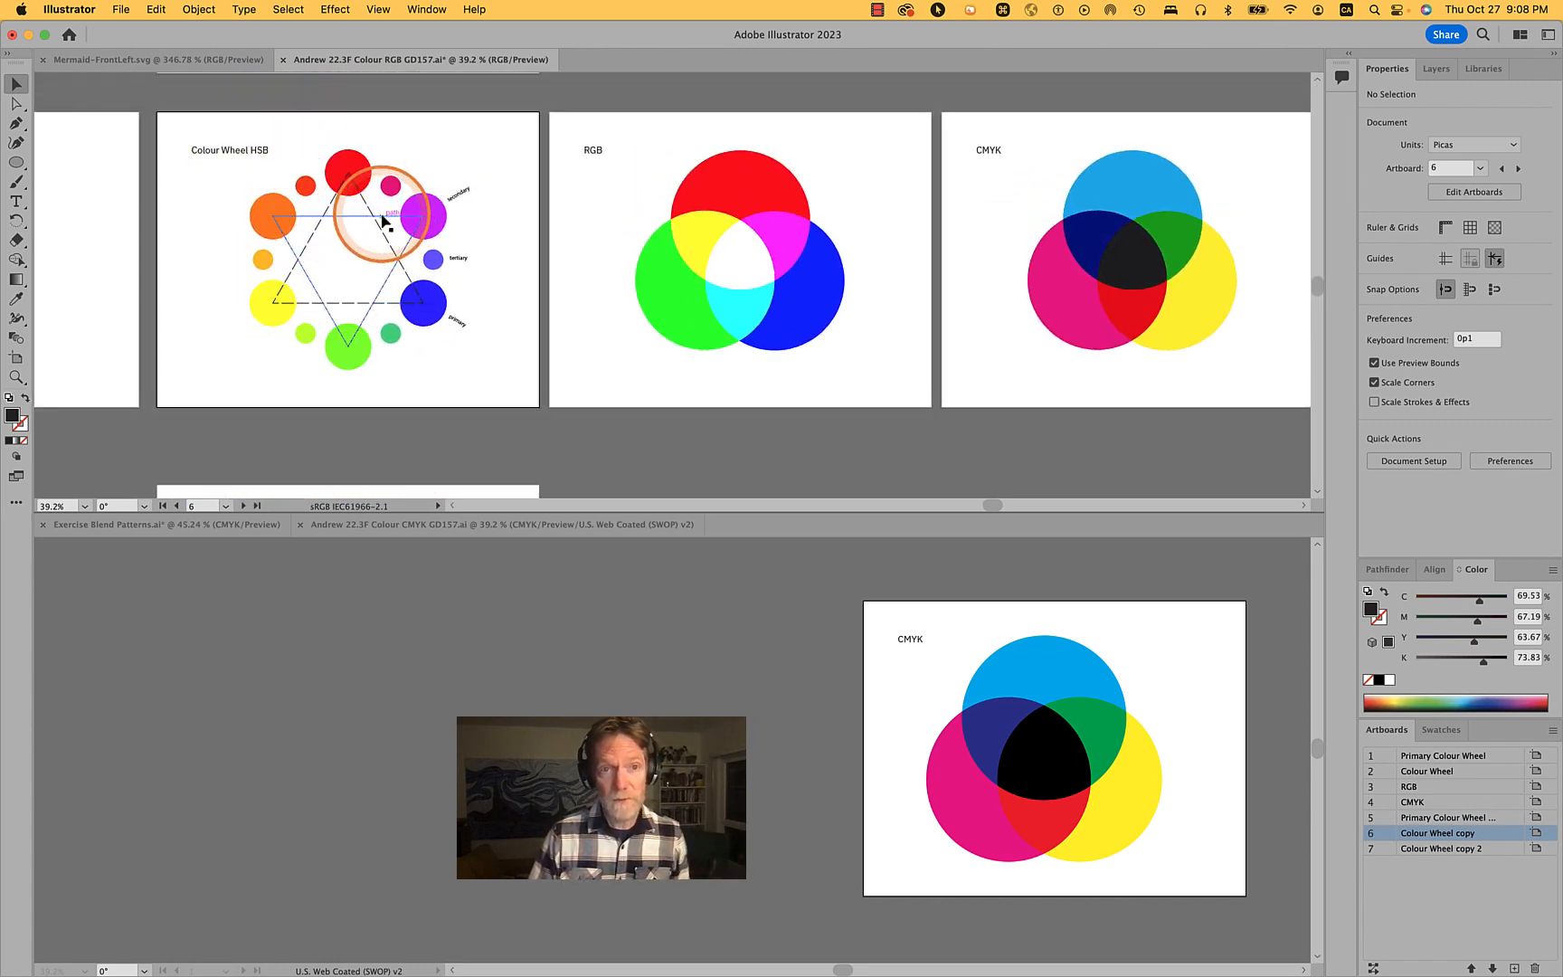
# - Select both dashed triangles on the Colour Wheel HSB artboard and delete them
pyautogui.click(385, 217)
pyautogui.keyDown('shift'); pyautogui.click(409, 269); pyautogui.keyUp('shift')
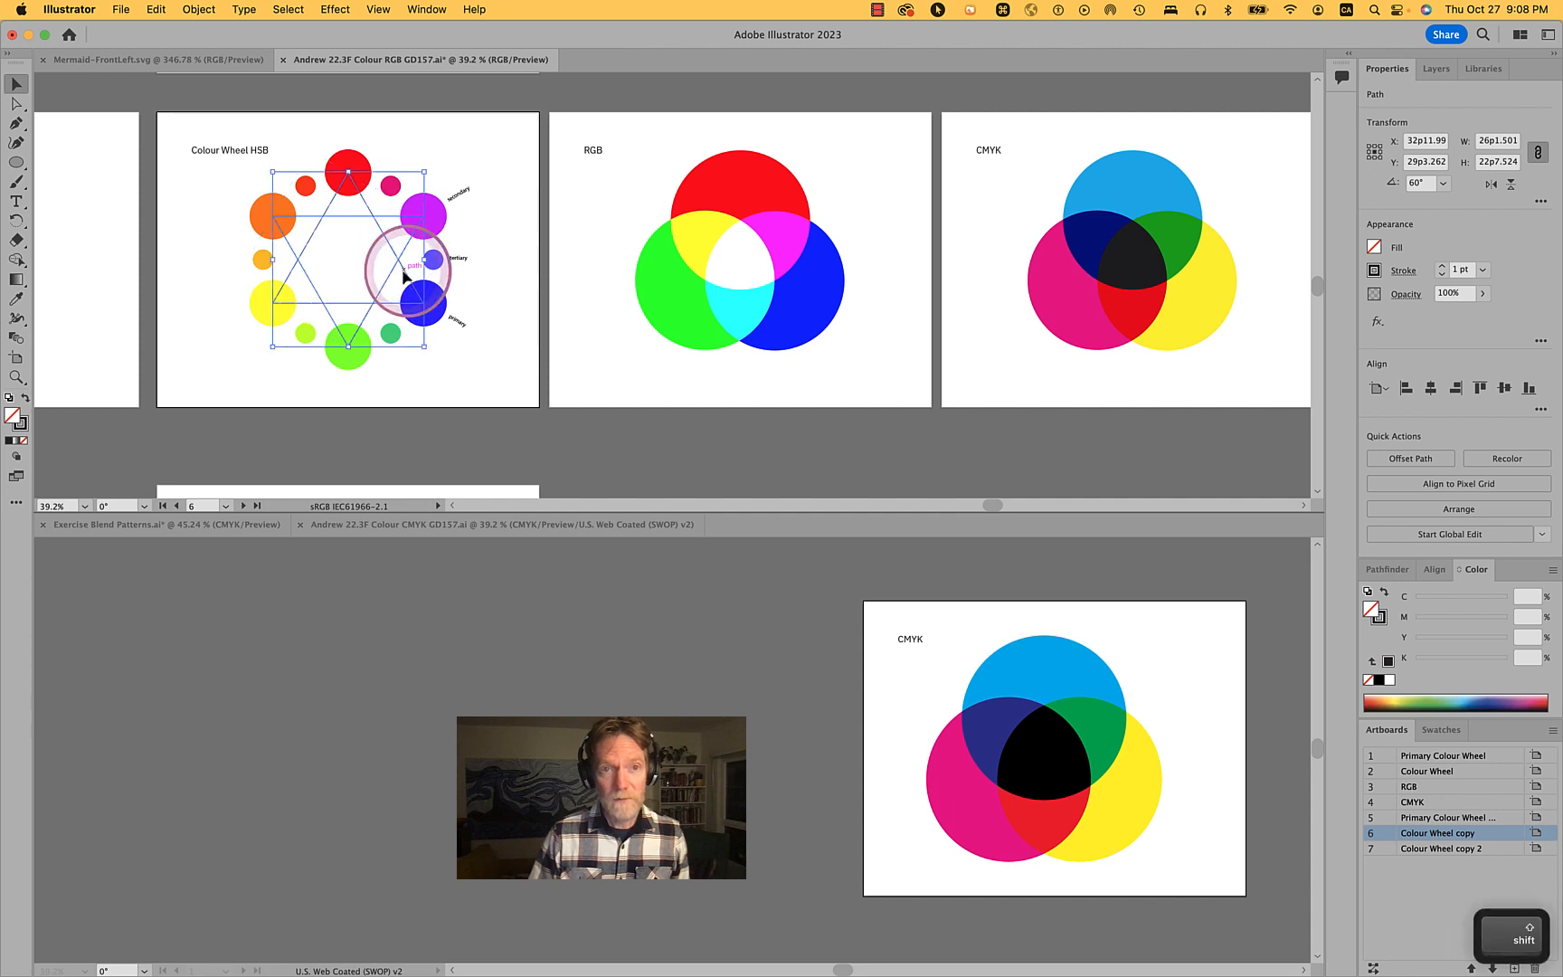
pyautogui.press('BackSpace')
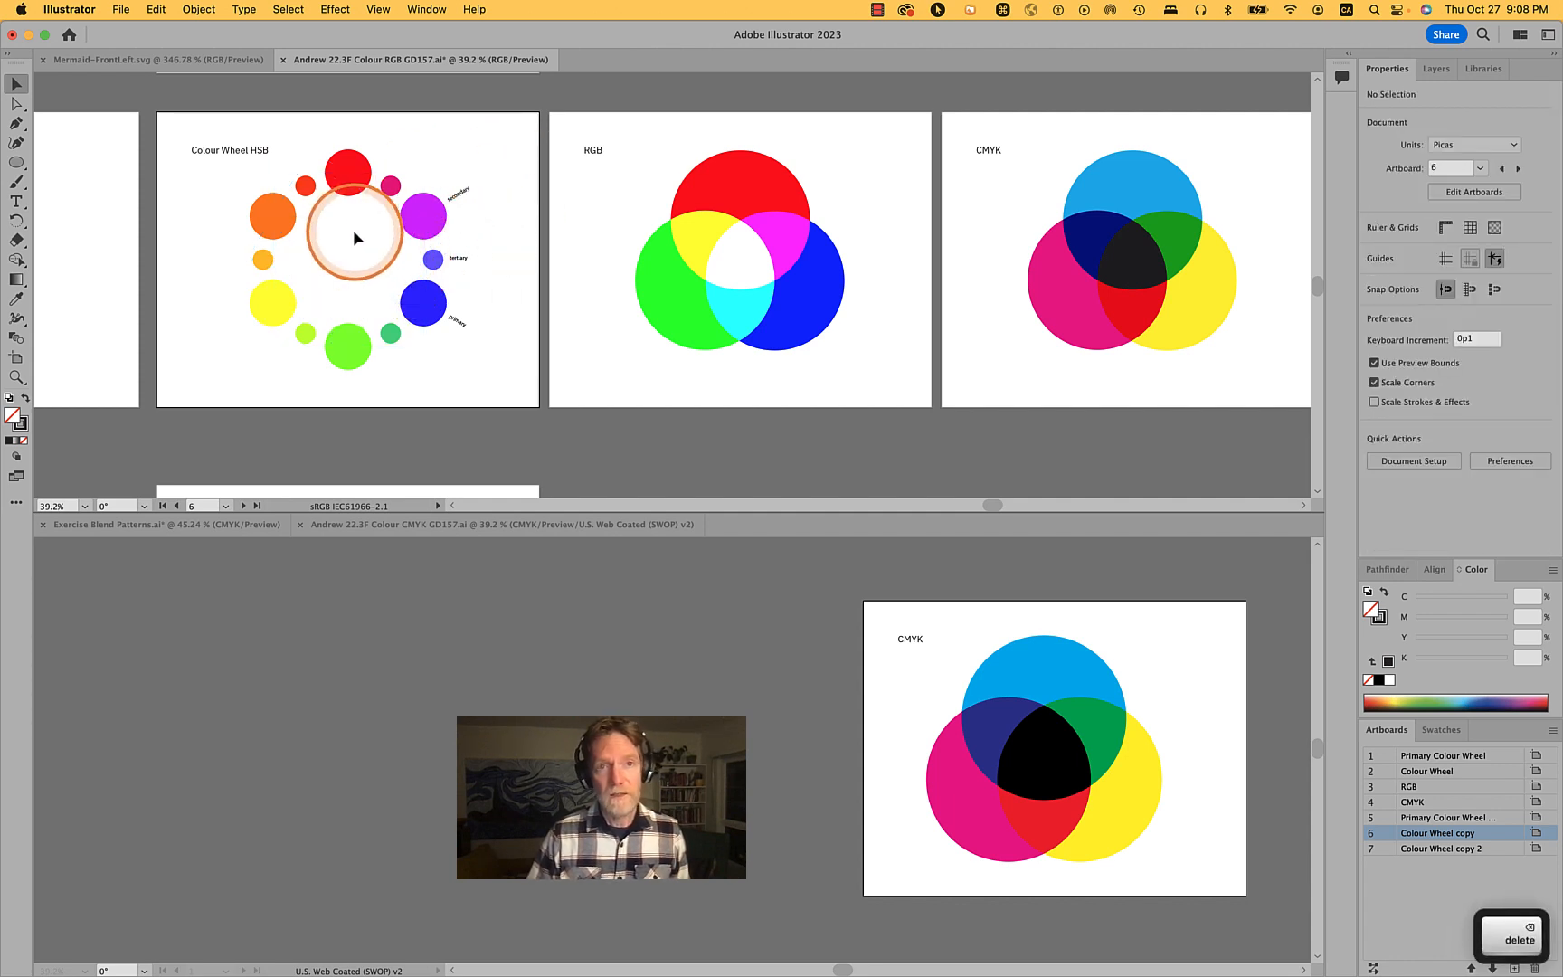
# - Consolidate all open documents into tabs in a single window
pyautogui.scroll(3, 353, 229)
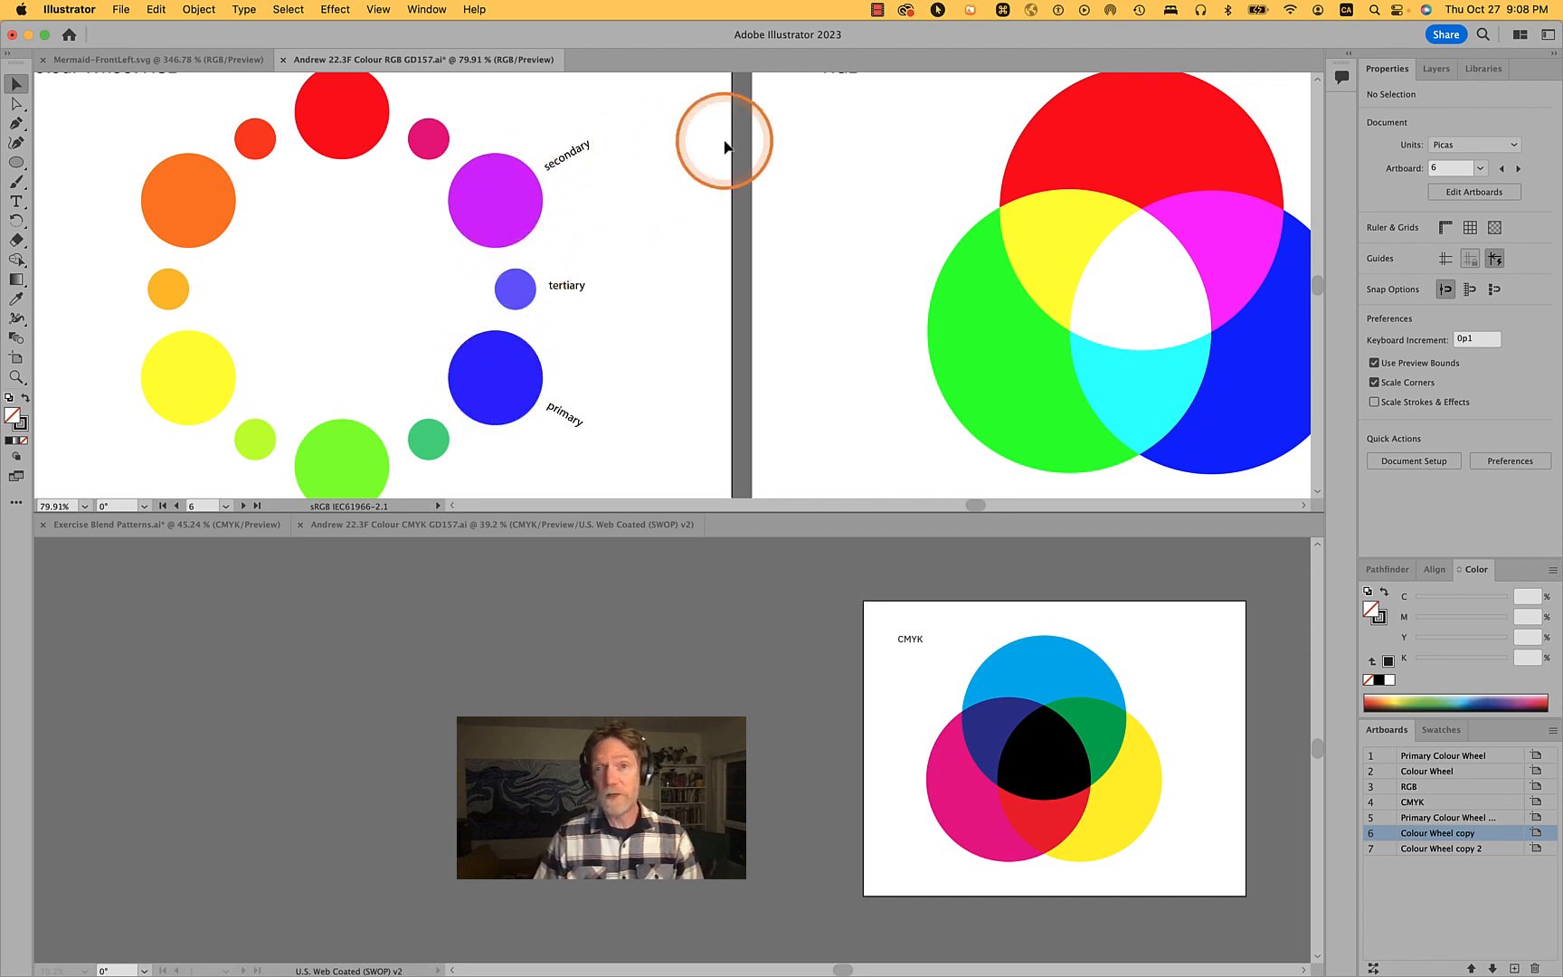
pyautogui.scroll(-5, 724, 144)
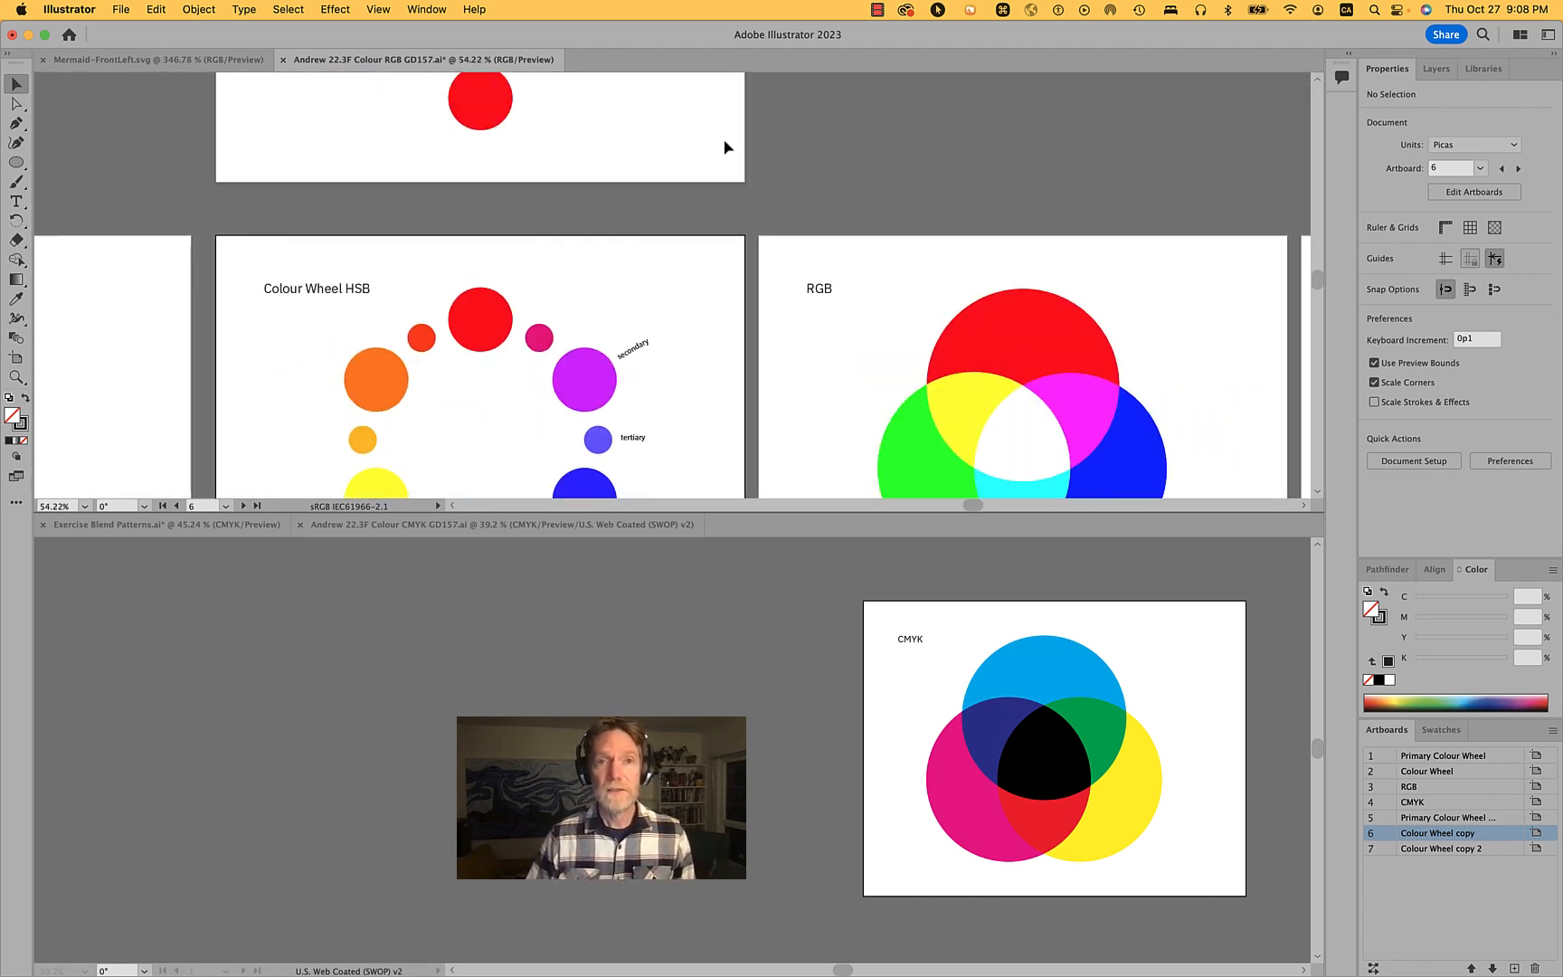
pyautogui.scroll(5, 724, 146)
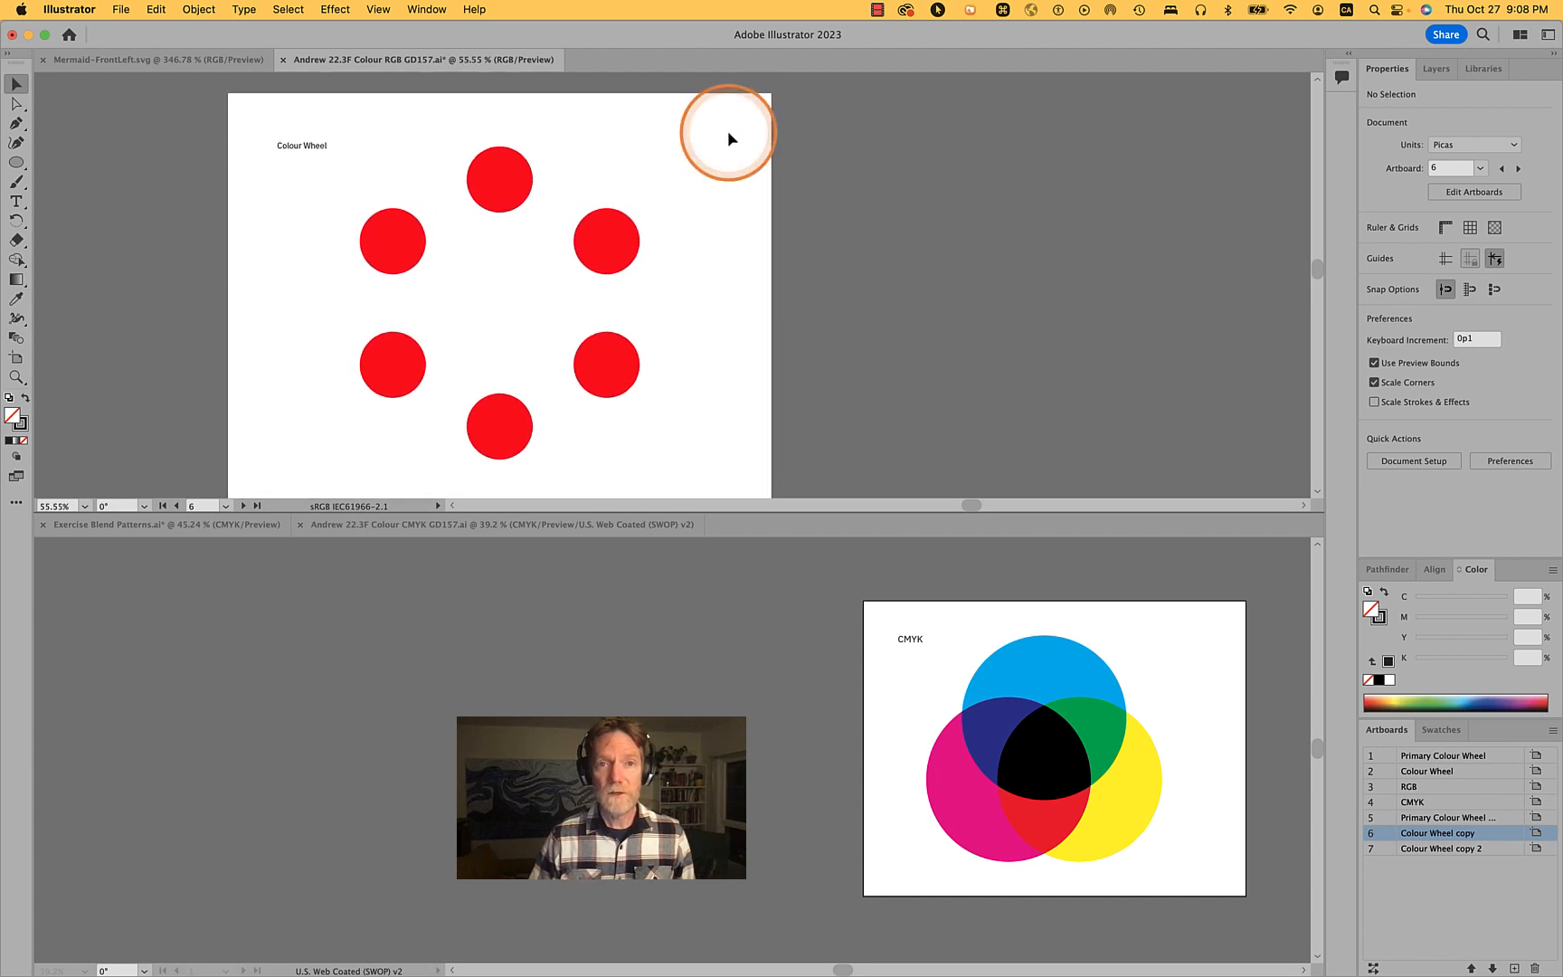
pyautogui.scroll(-2, 728, 130)
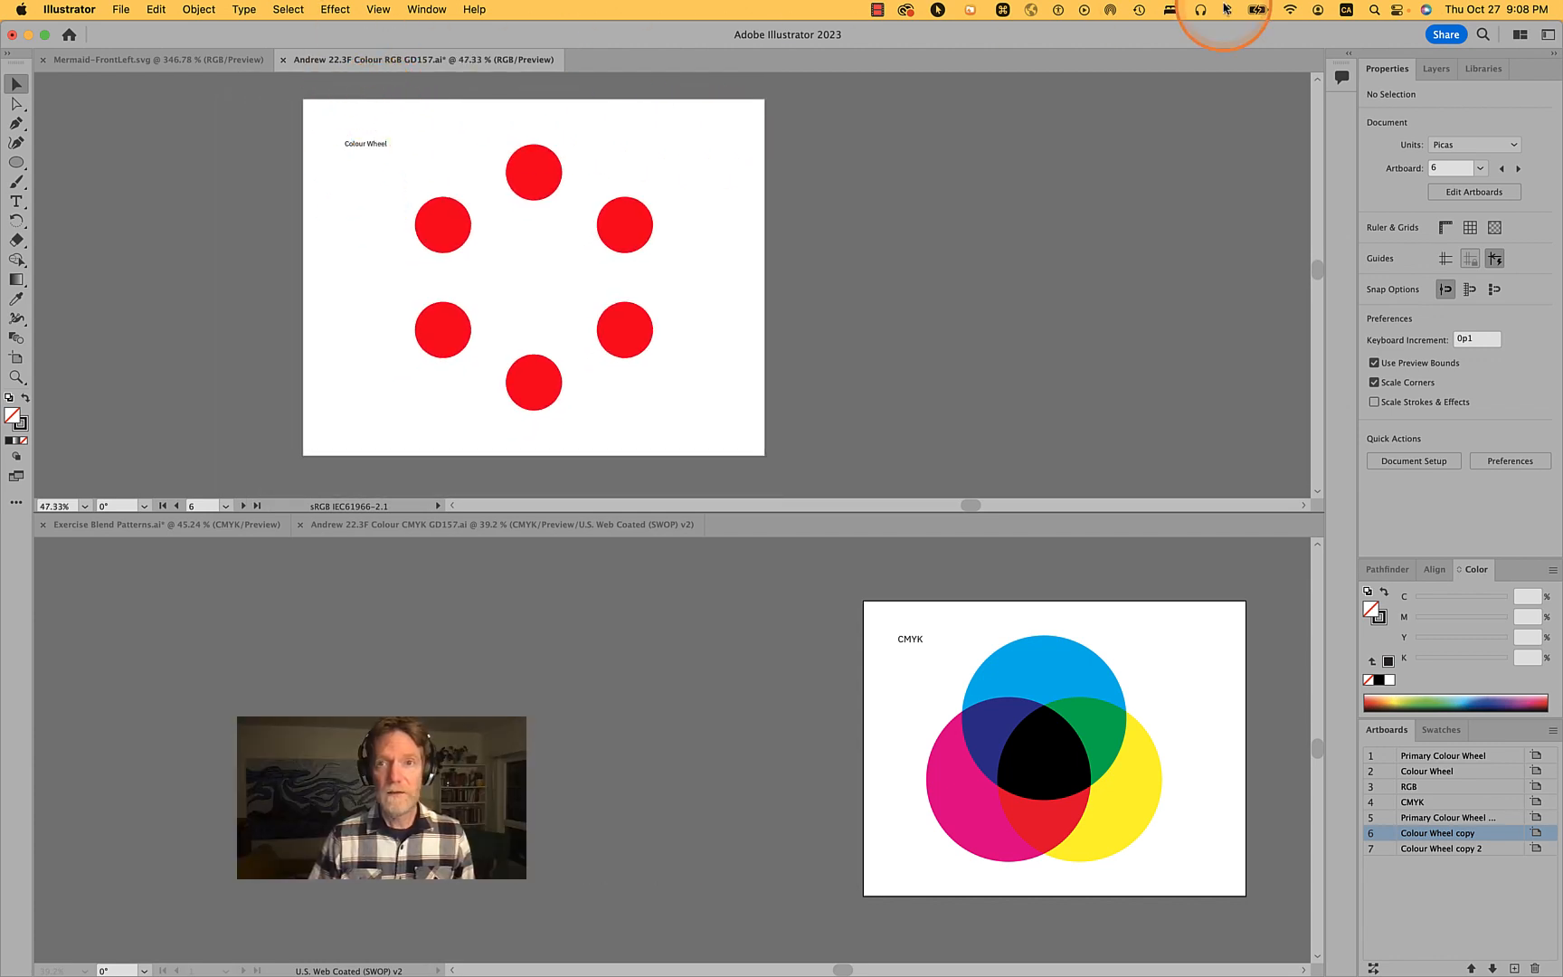
pyautogui.click(1519, 33)
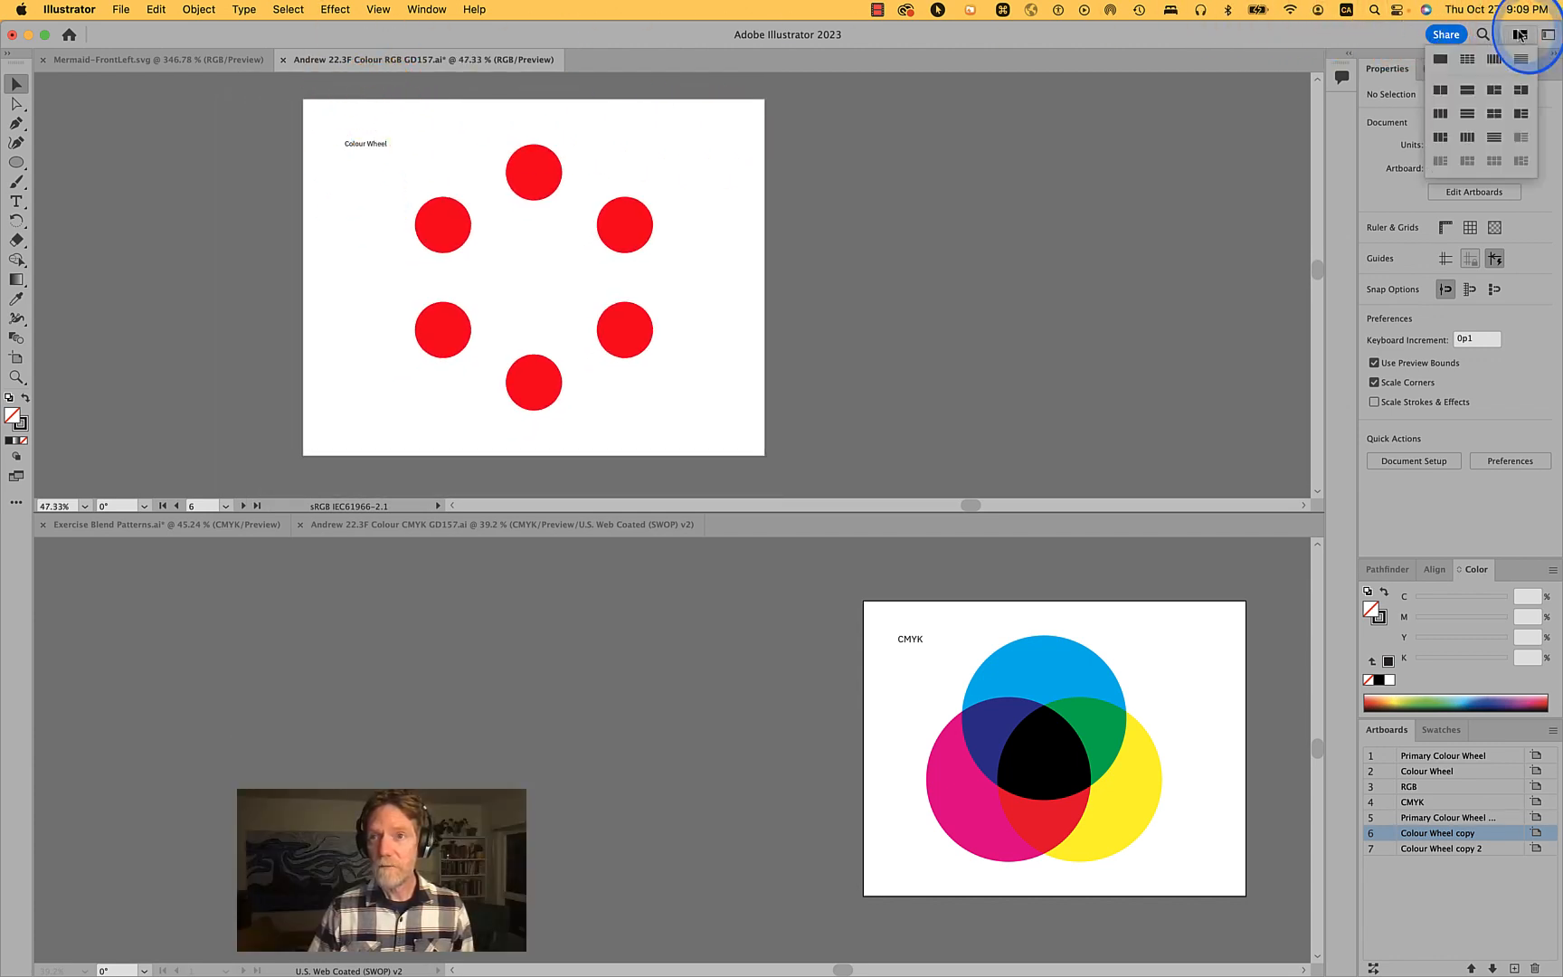
pyautogui.click(1440, 59)
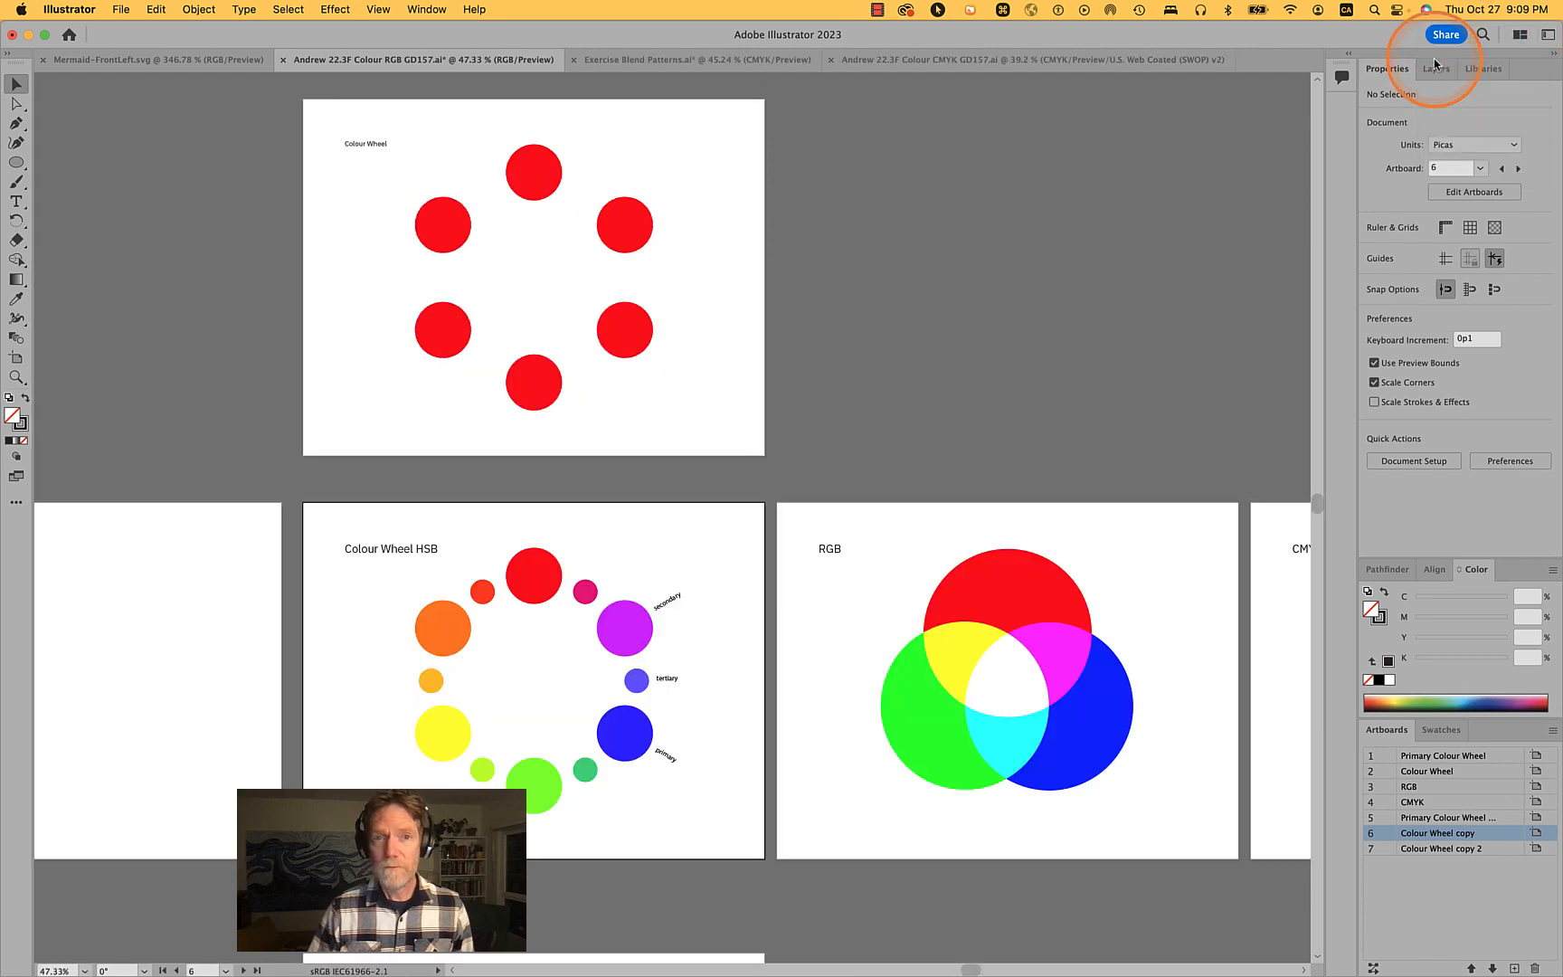
# - Show the guides on the six-circle Colour Wheel artboard
pyautogui.scroll(8, 531, 276)
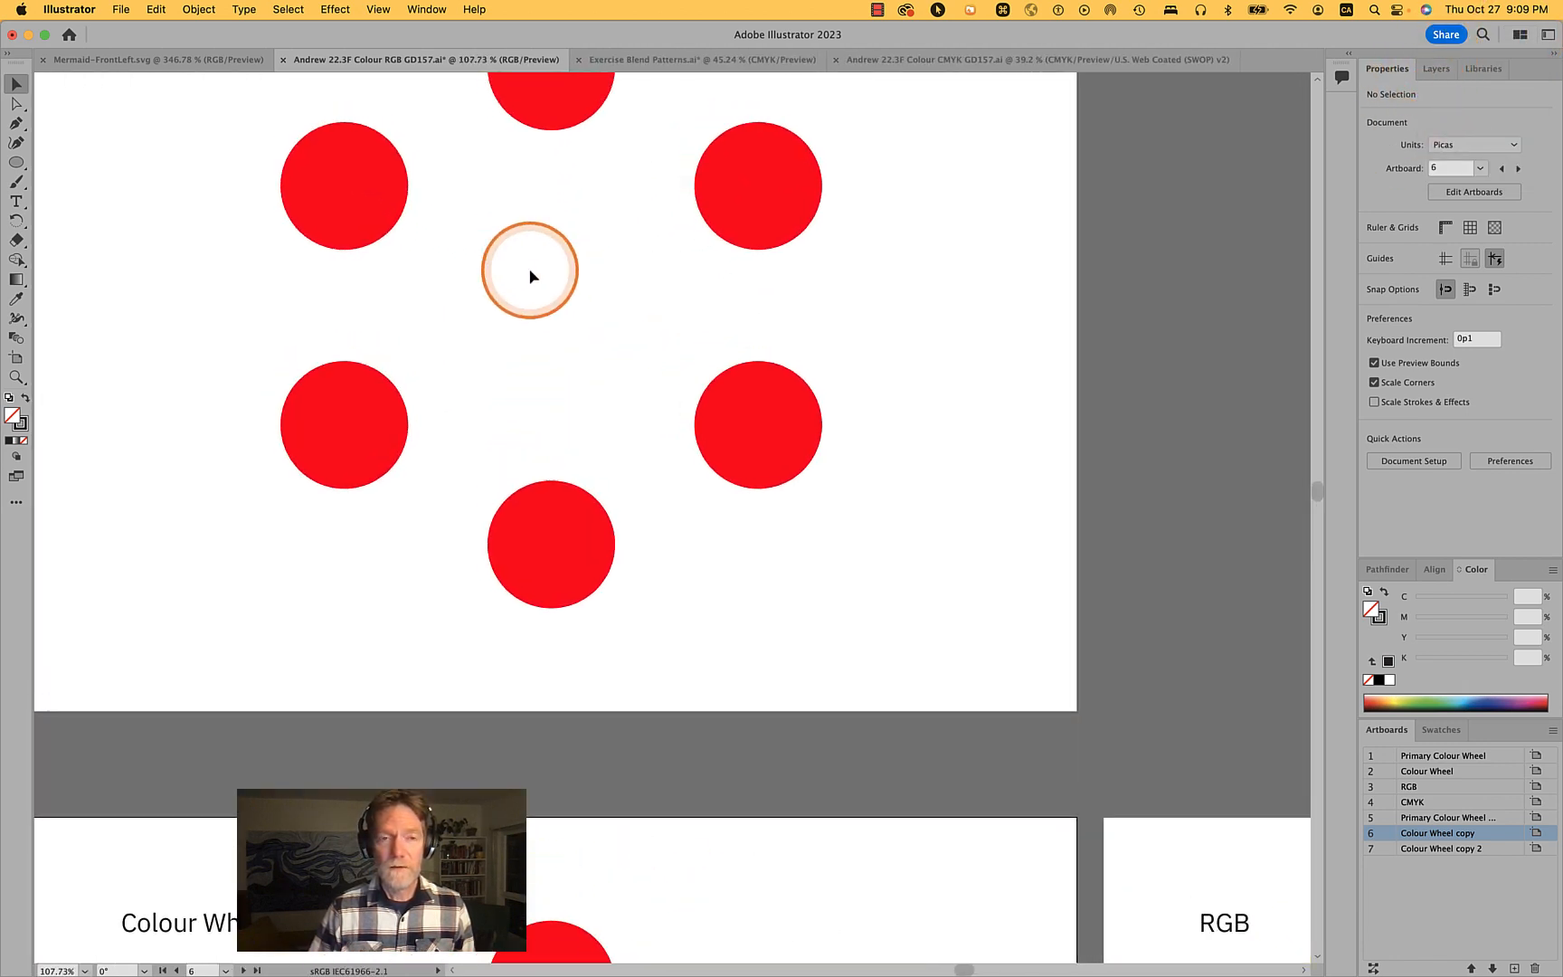
pyautogui.scroll(3, 531, 276)
pyautogui.hscroll(-2, 532, 276)
pyautogui.scroll(2, 532, 276)
pyautogui.hscroll(-1, 532, 276)
pyautogui.press('super')
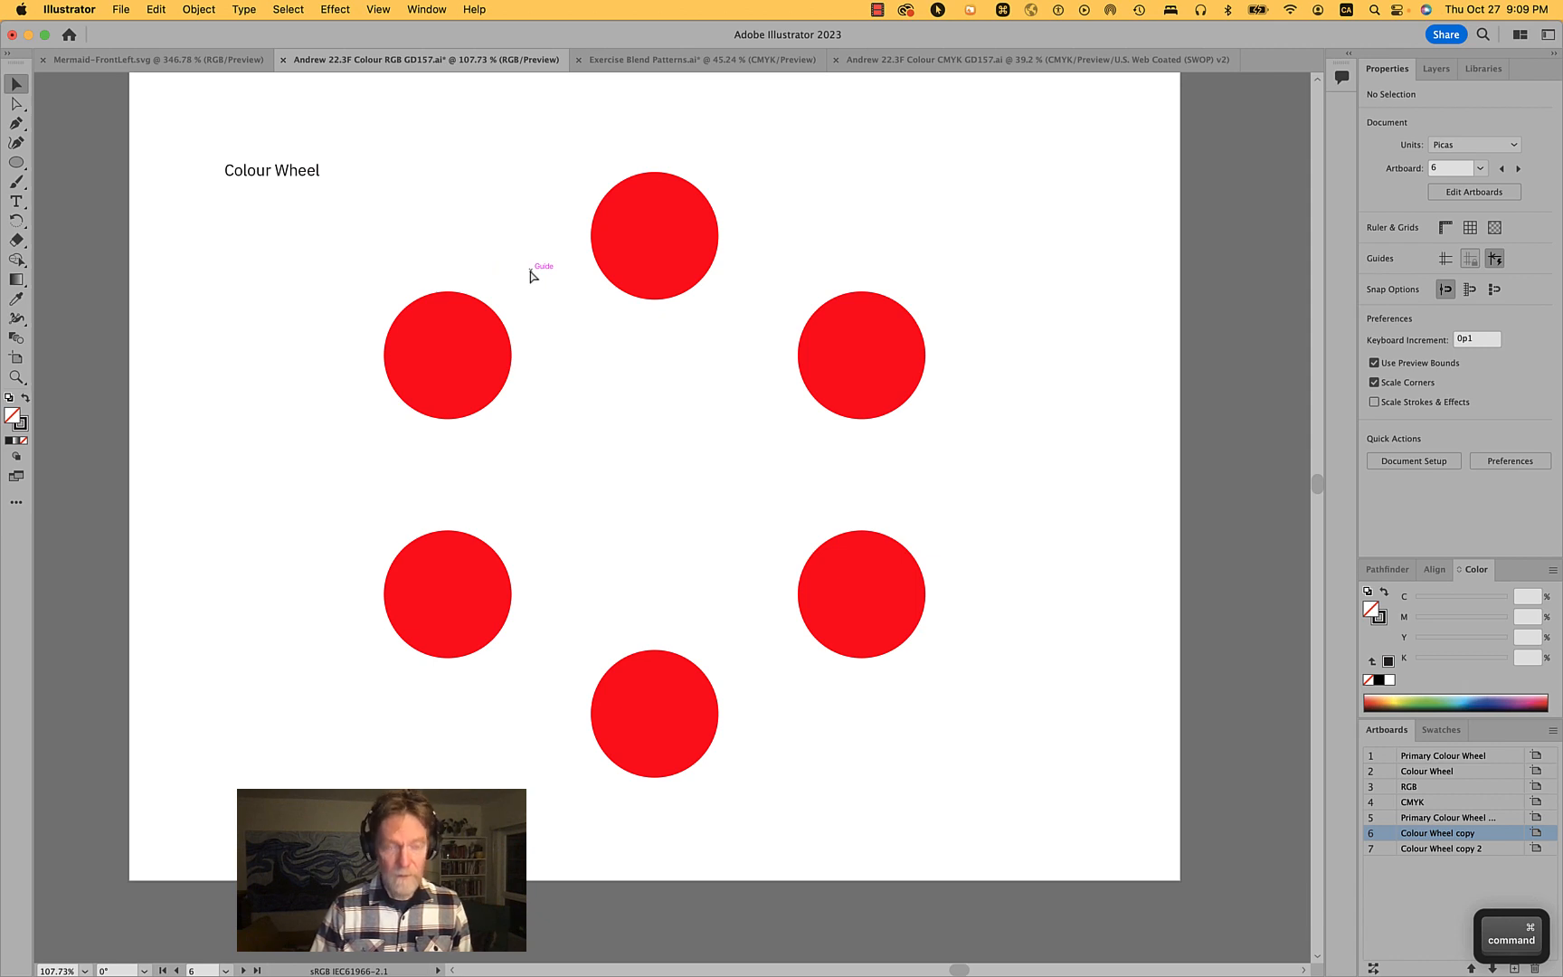
pyautogui.press('super+semicolon')
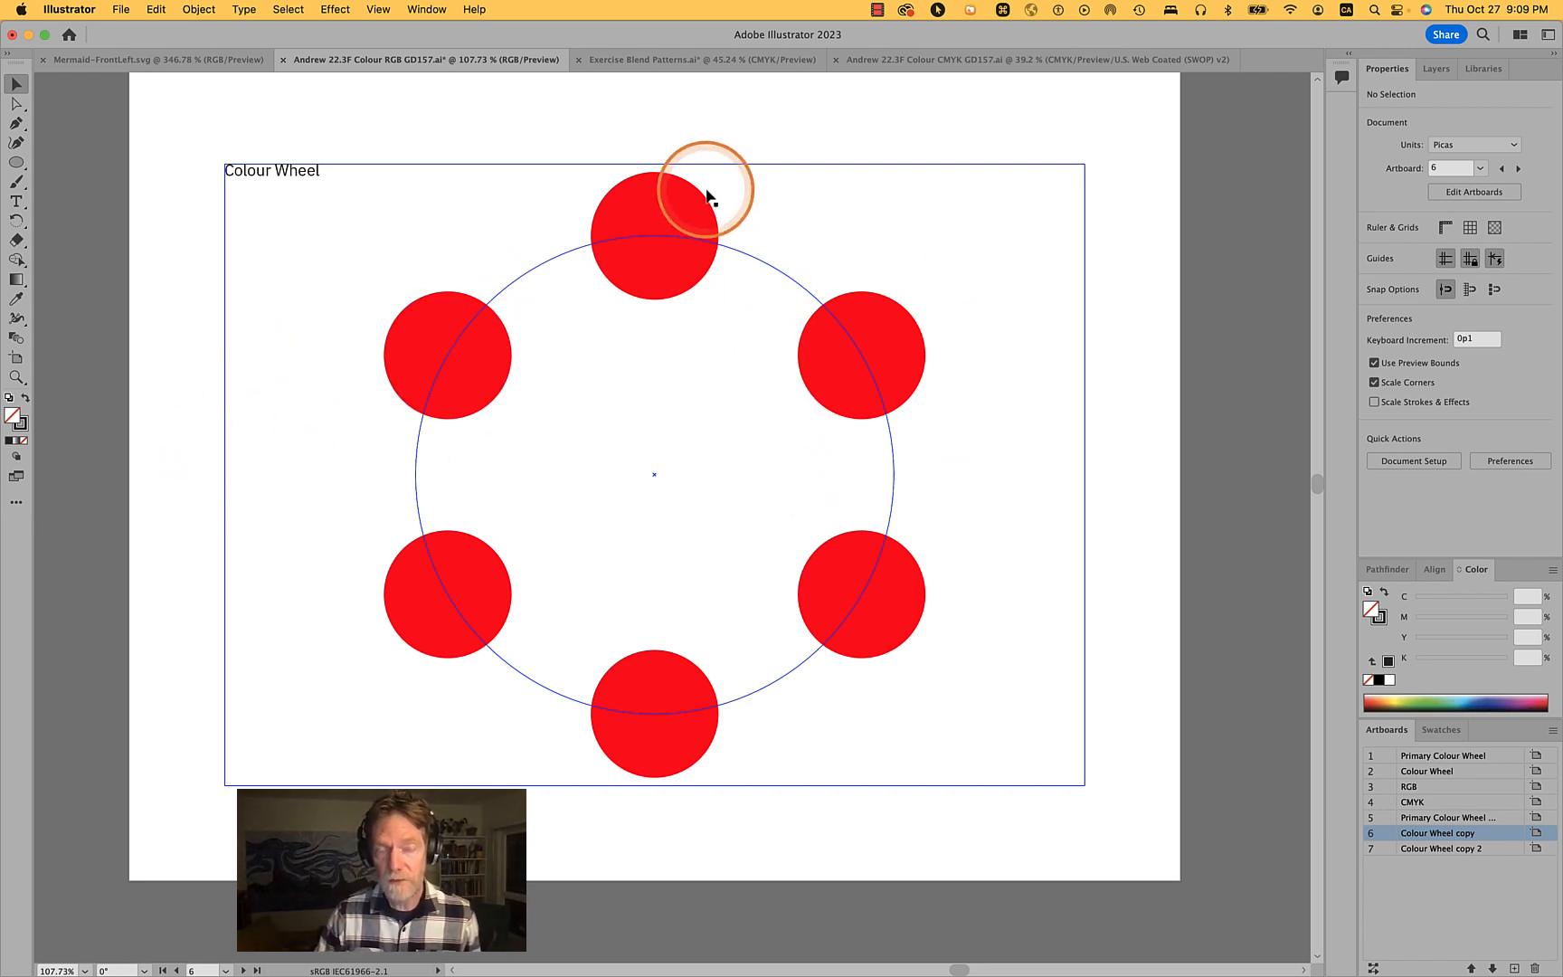
# - Edit the artboard title text to read "Colour Wheel HSB"
pyautogui.click(685, 215)
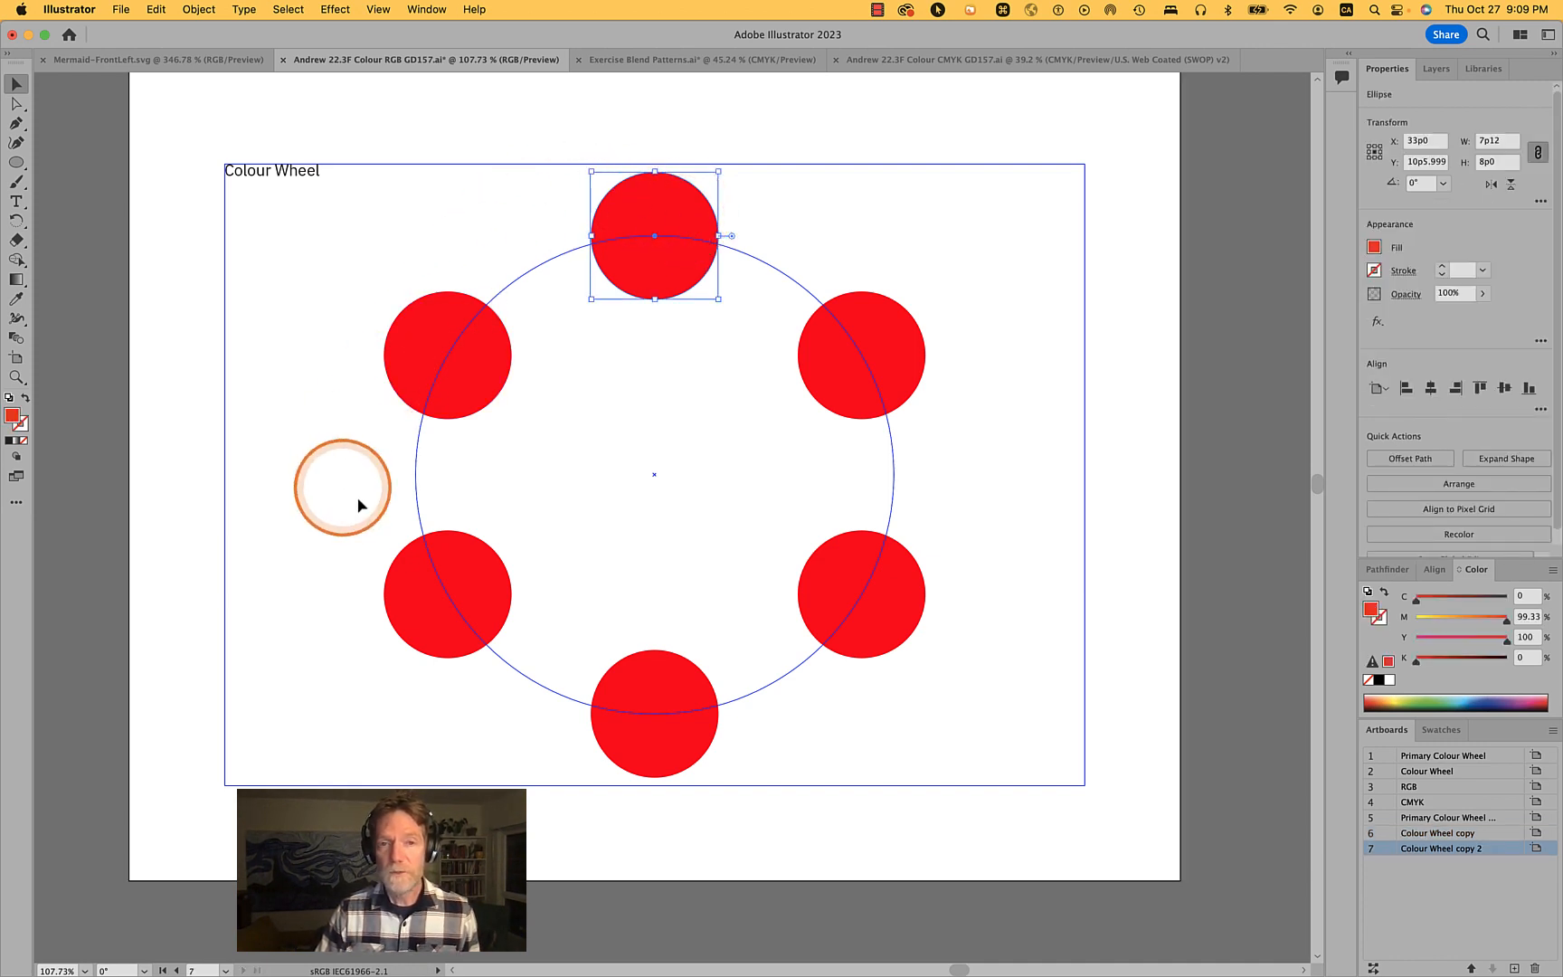
pyautogui.click(267, 179)
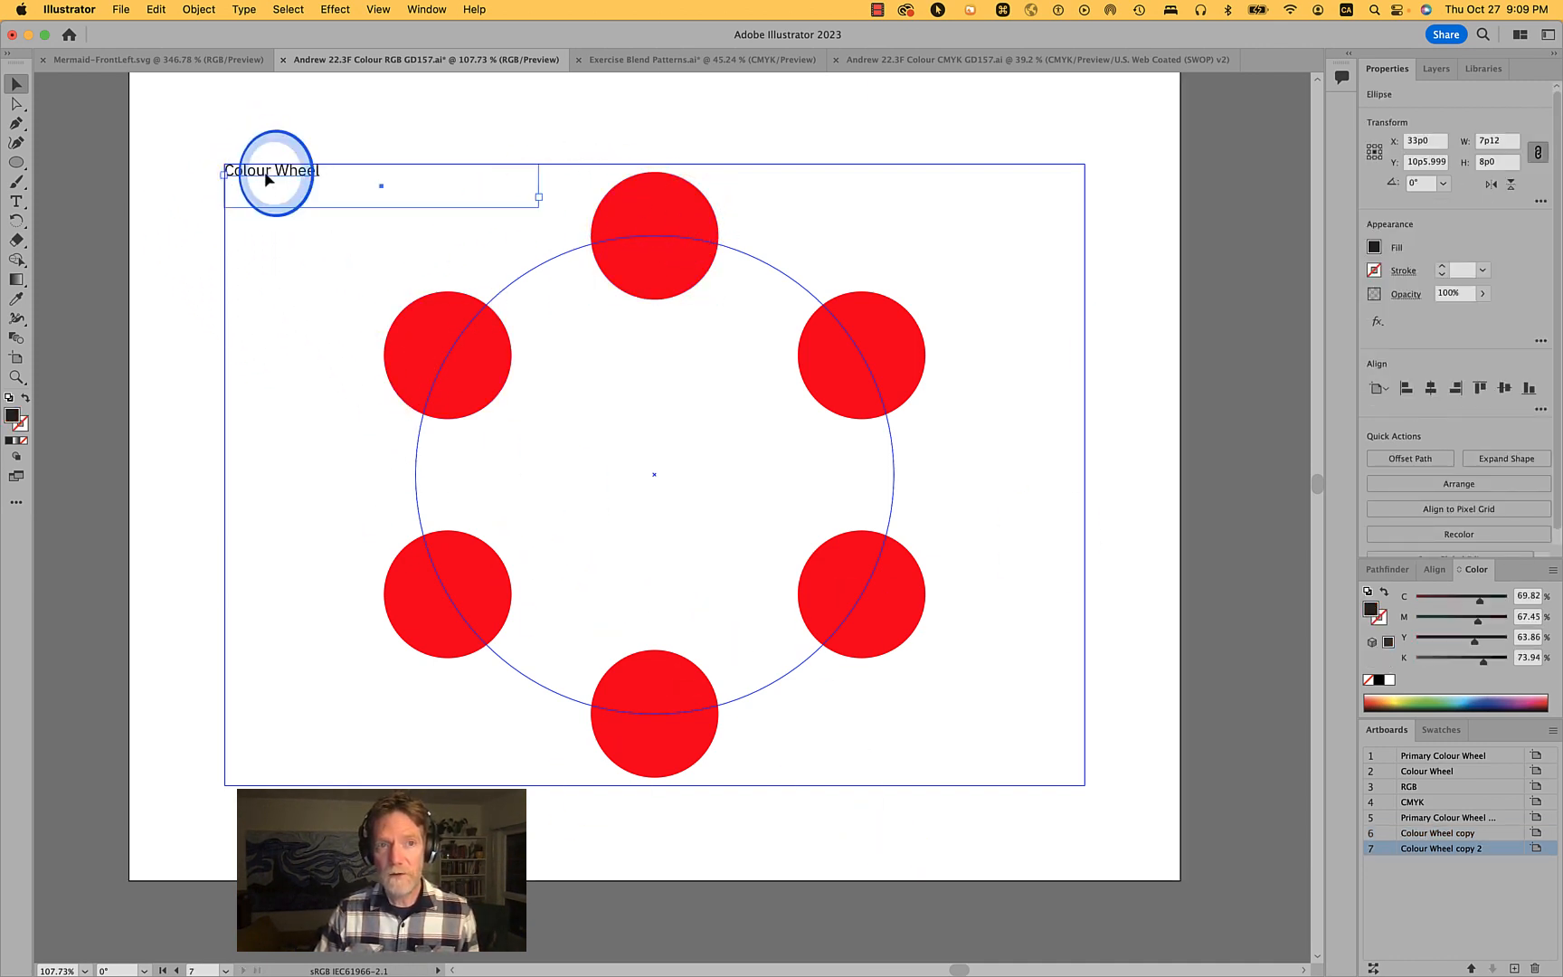
pyautogui.doubleClick(268, 179)
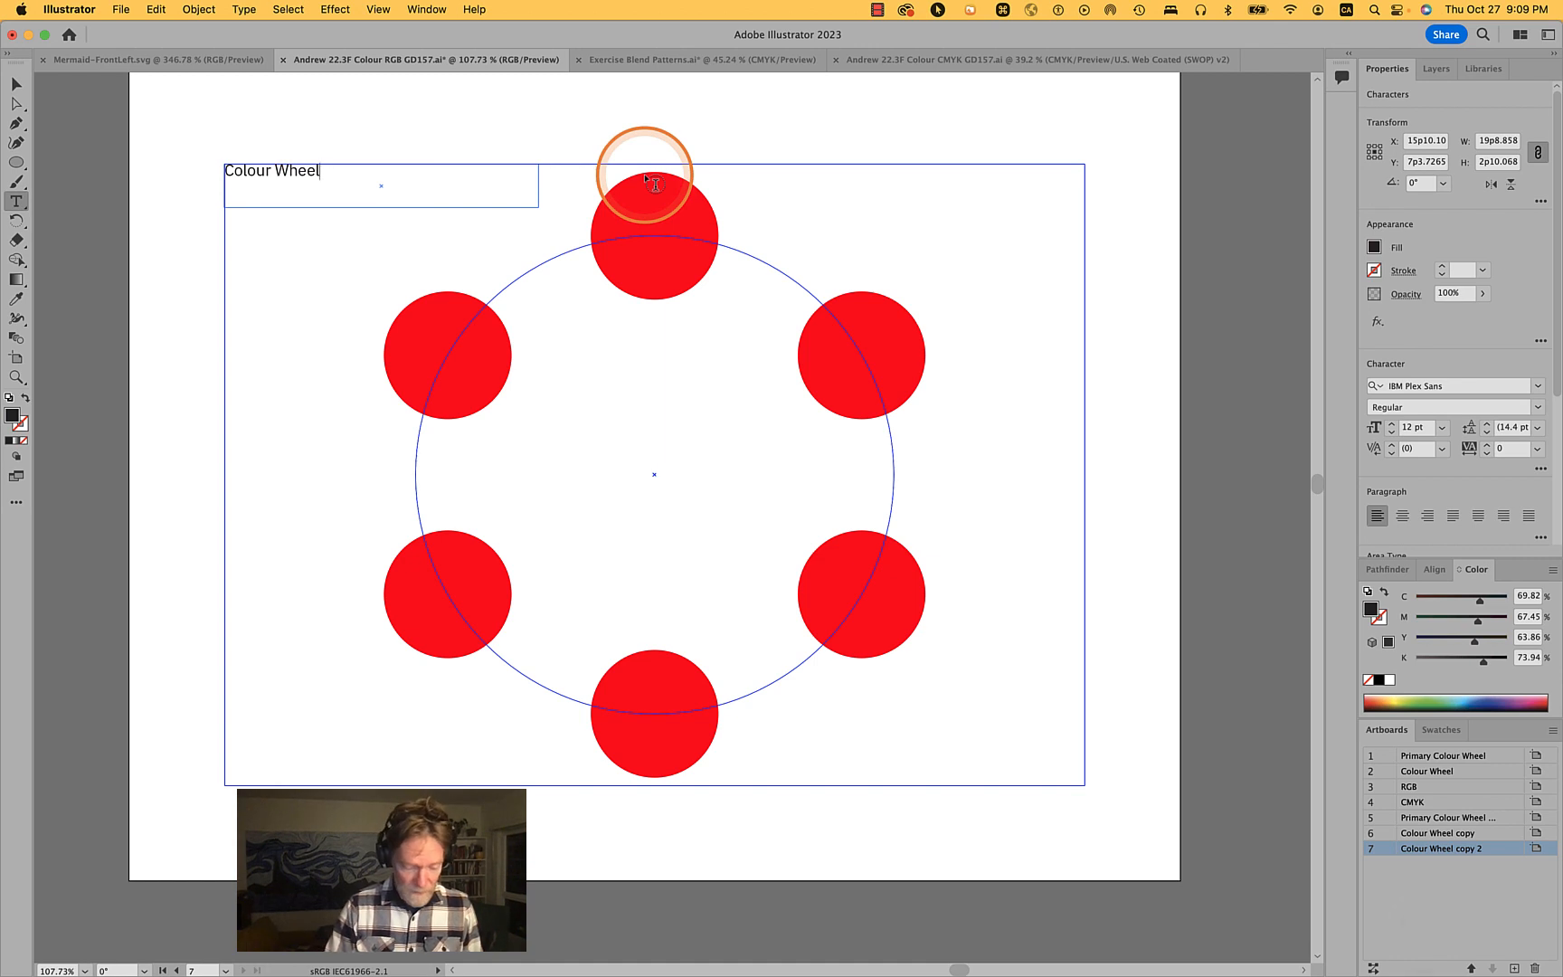
pyautogui.write('HSB')
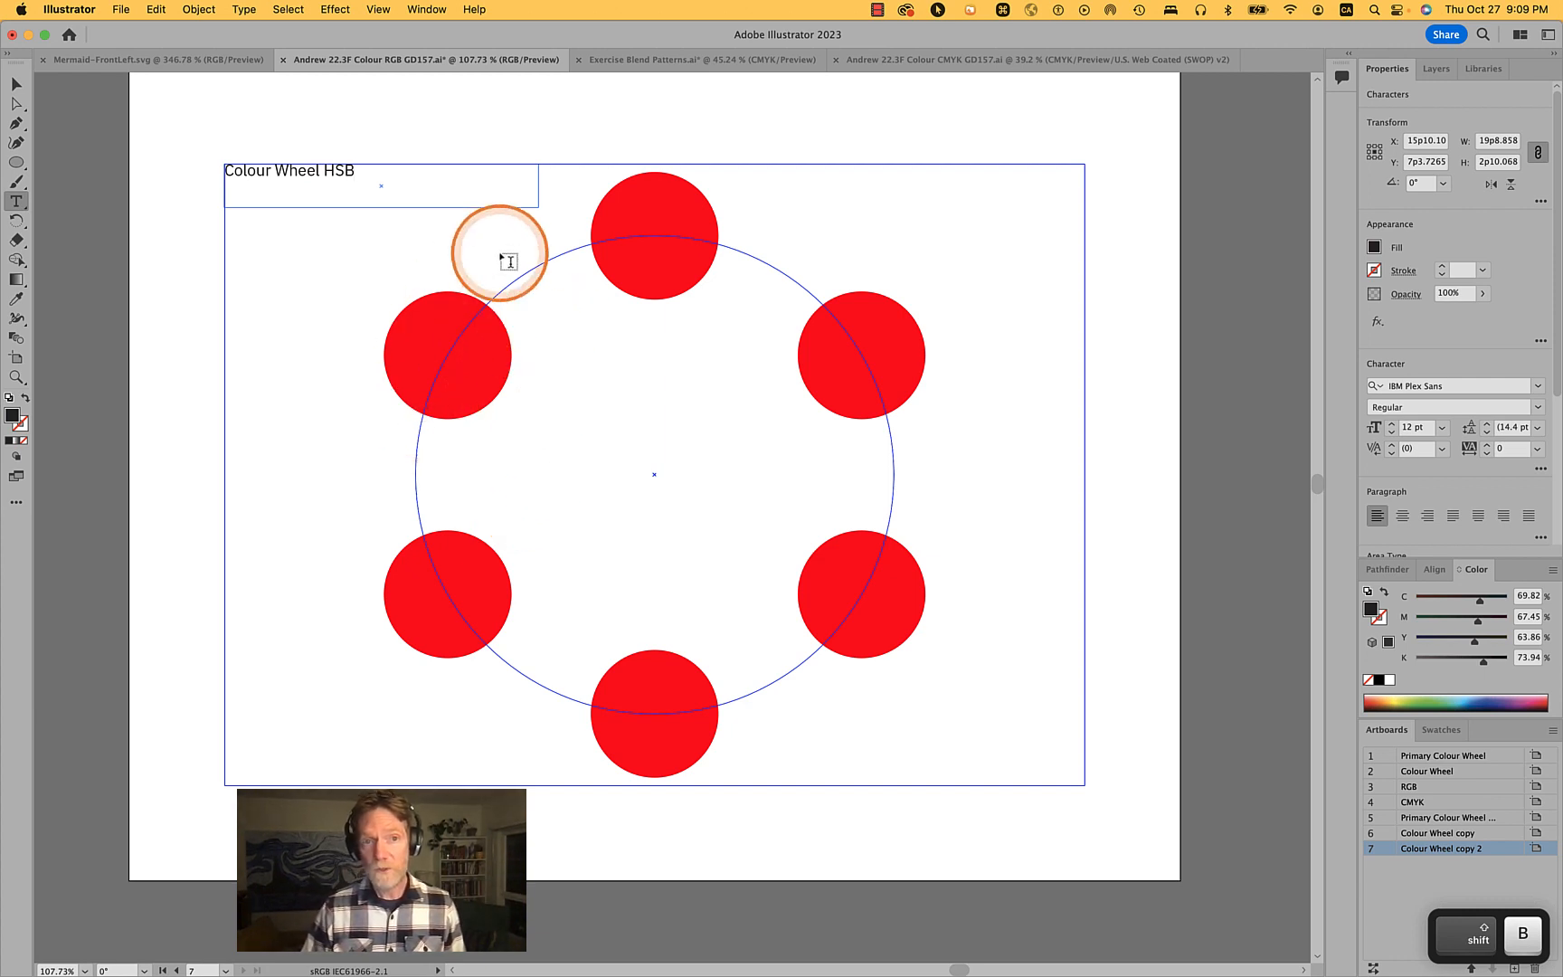
pyautogui.press('super')
pyautogui.keyDown('super'); pyautogui.click(1090, 150); pyautogui.keyUp('super')
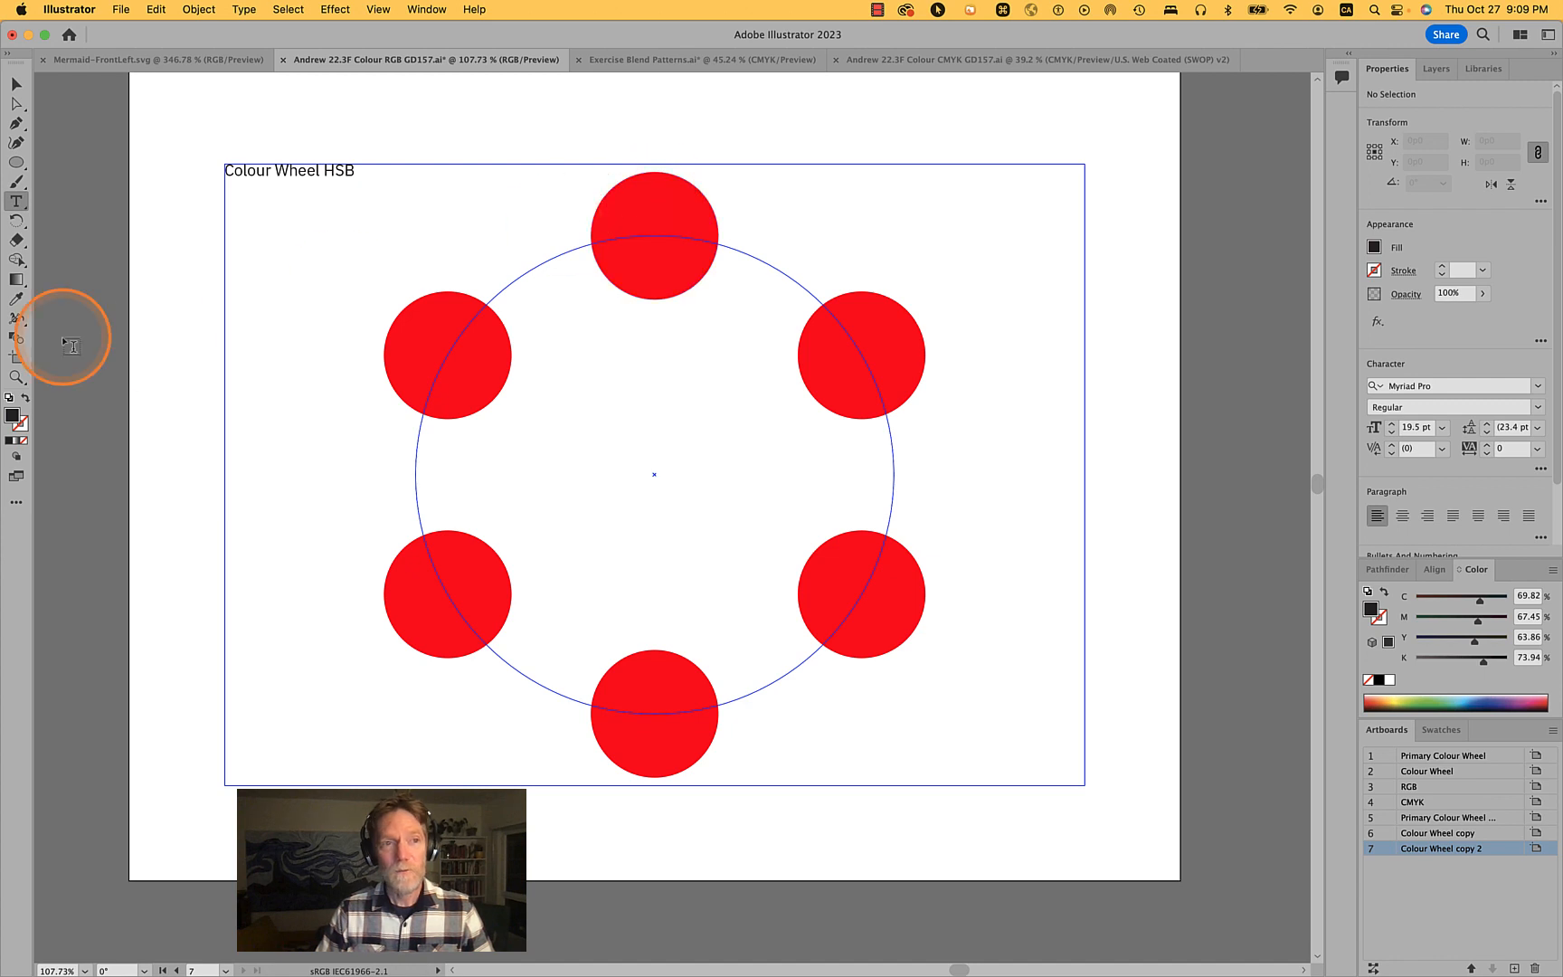
# - Select the top red circle and inspect the document colour mode setting
pyautogui.click(16, 85)
pyautogui.click(683, 219)
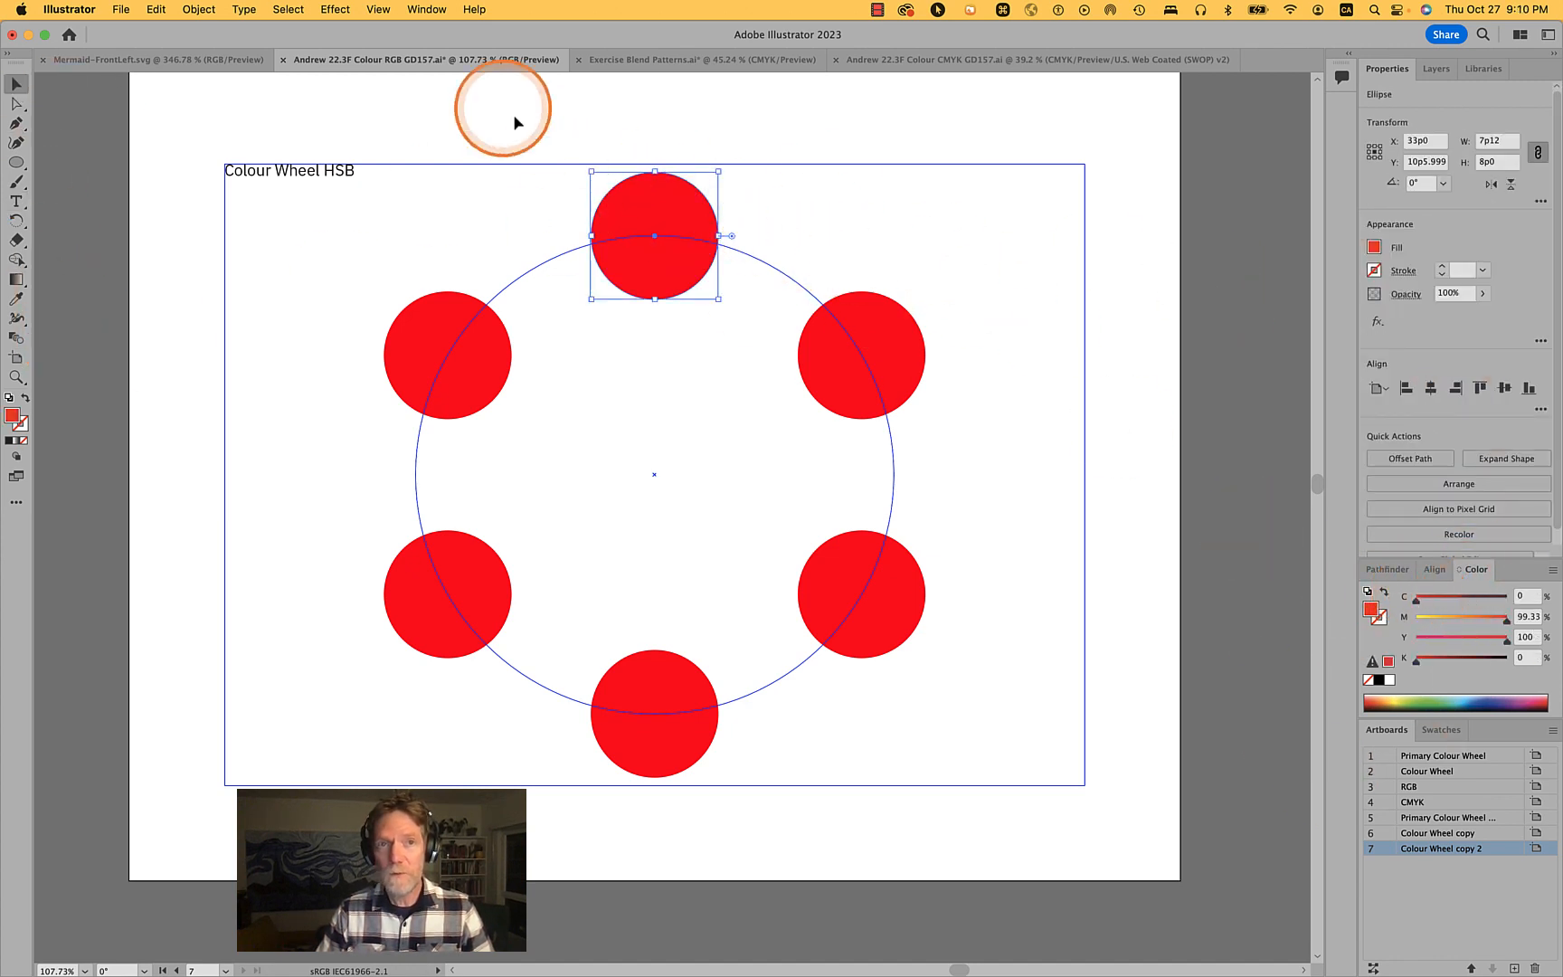
pyautogui.click(426, 9)
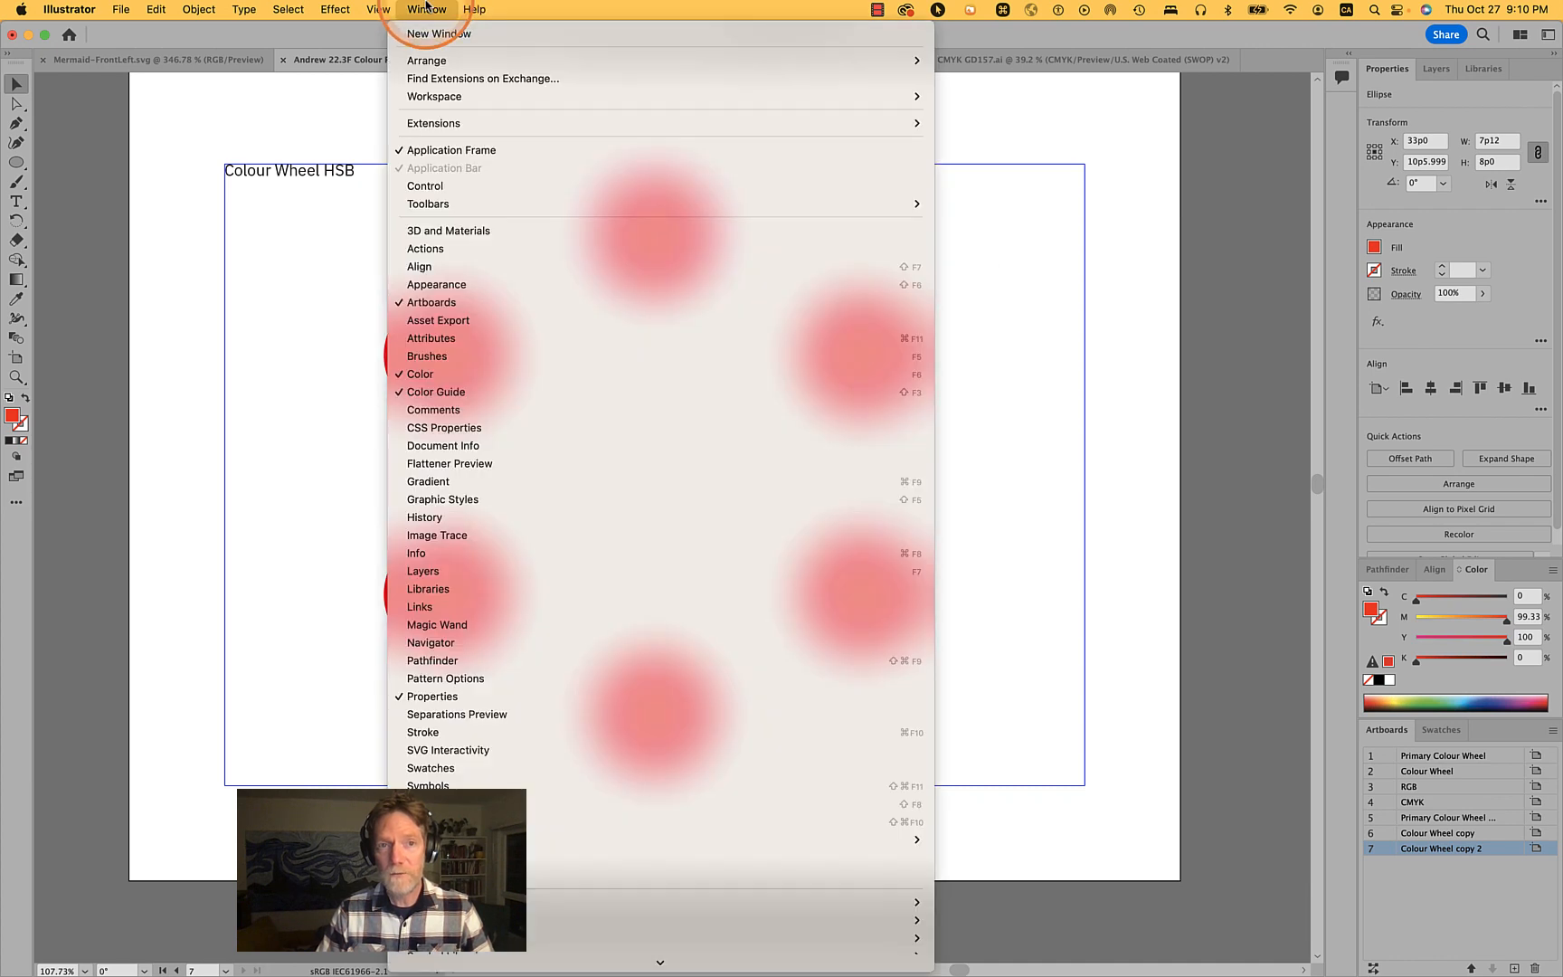
pyautogui.click(426, 9)
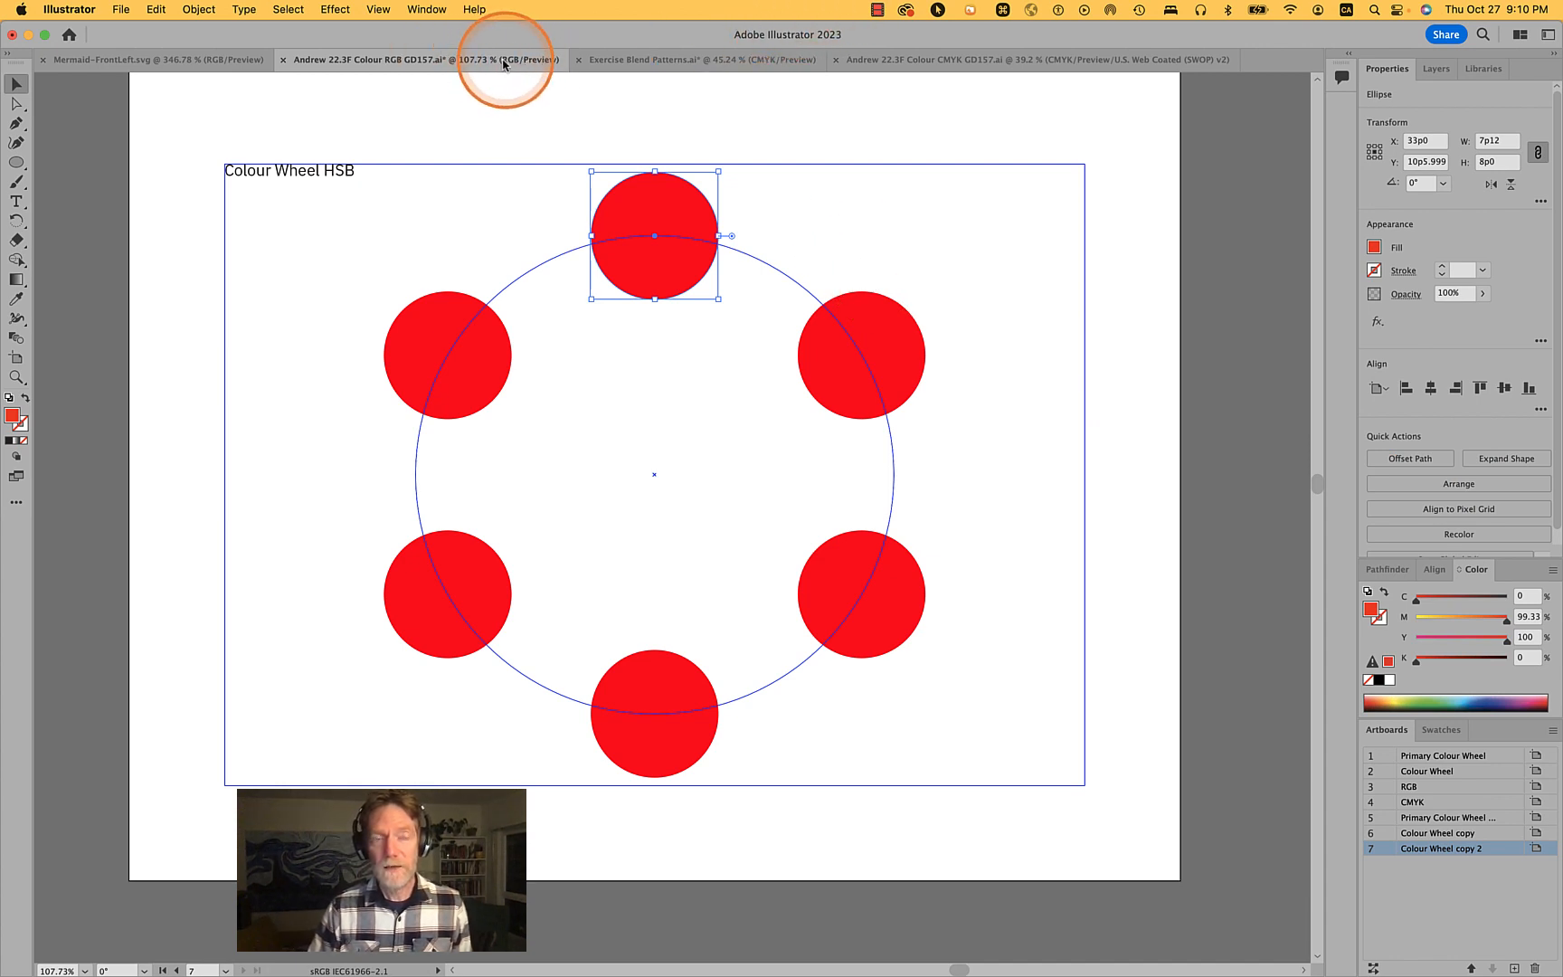
pyautogui.click(123, 8)
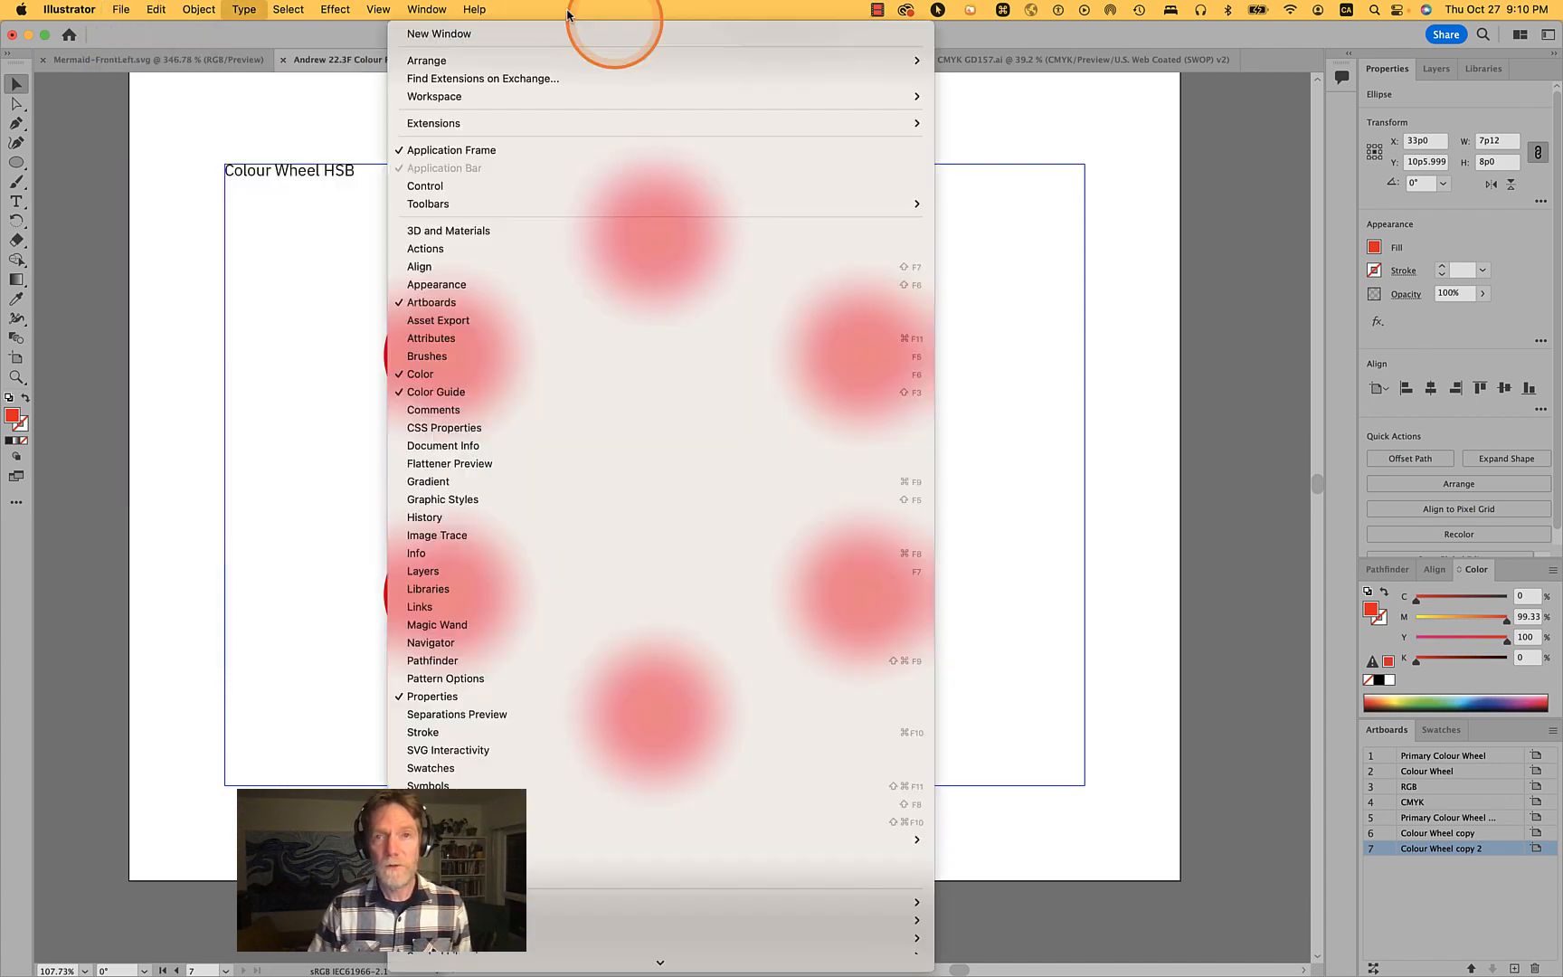
pyautogui.click(943, 118)
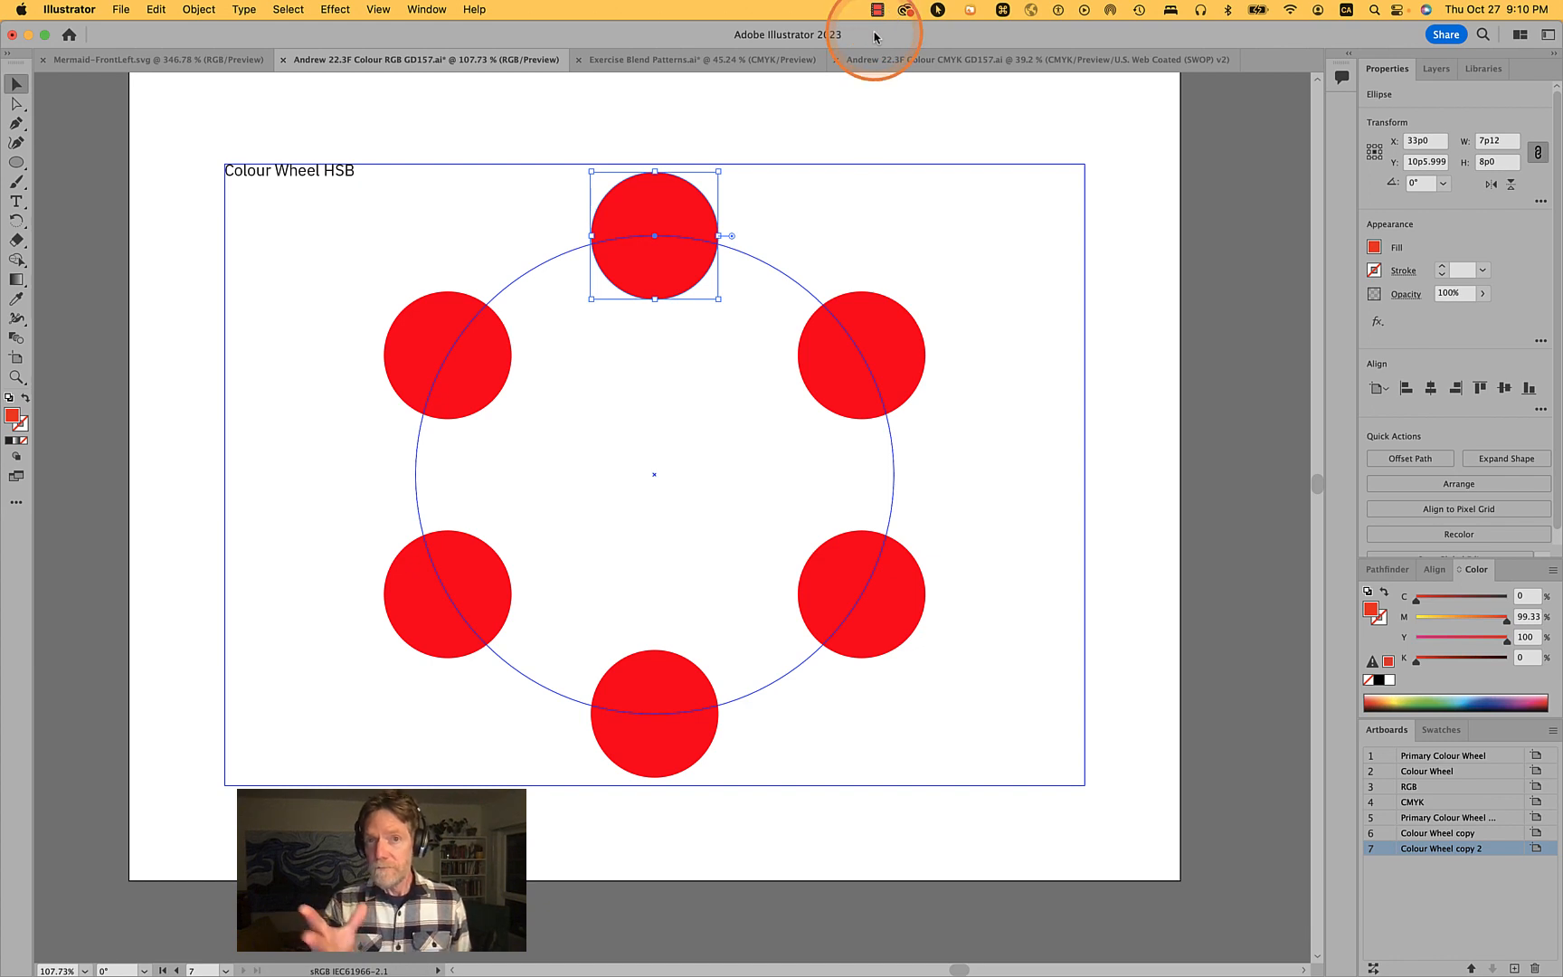
pyautogui.click(113, 9)
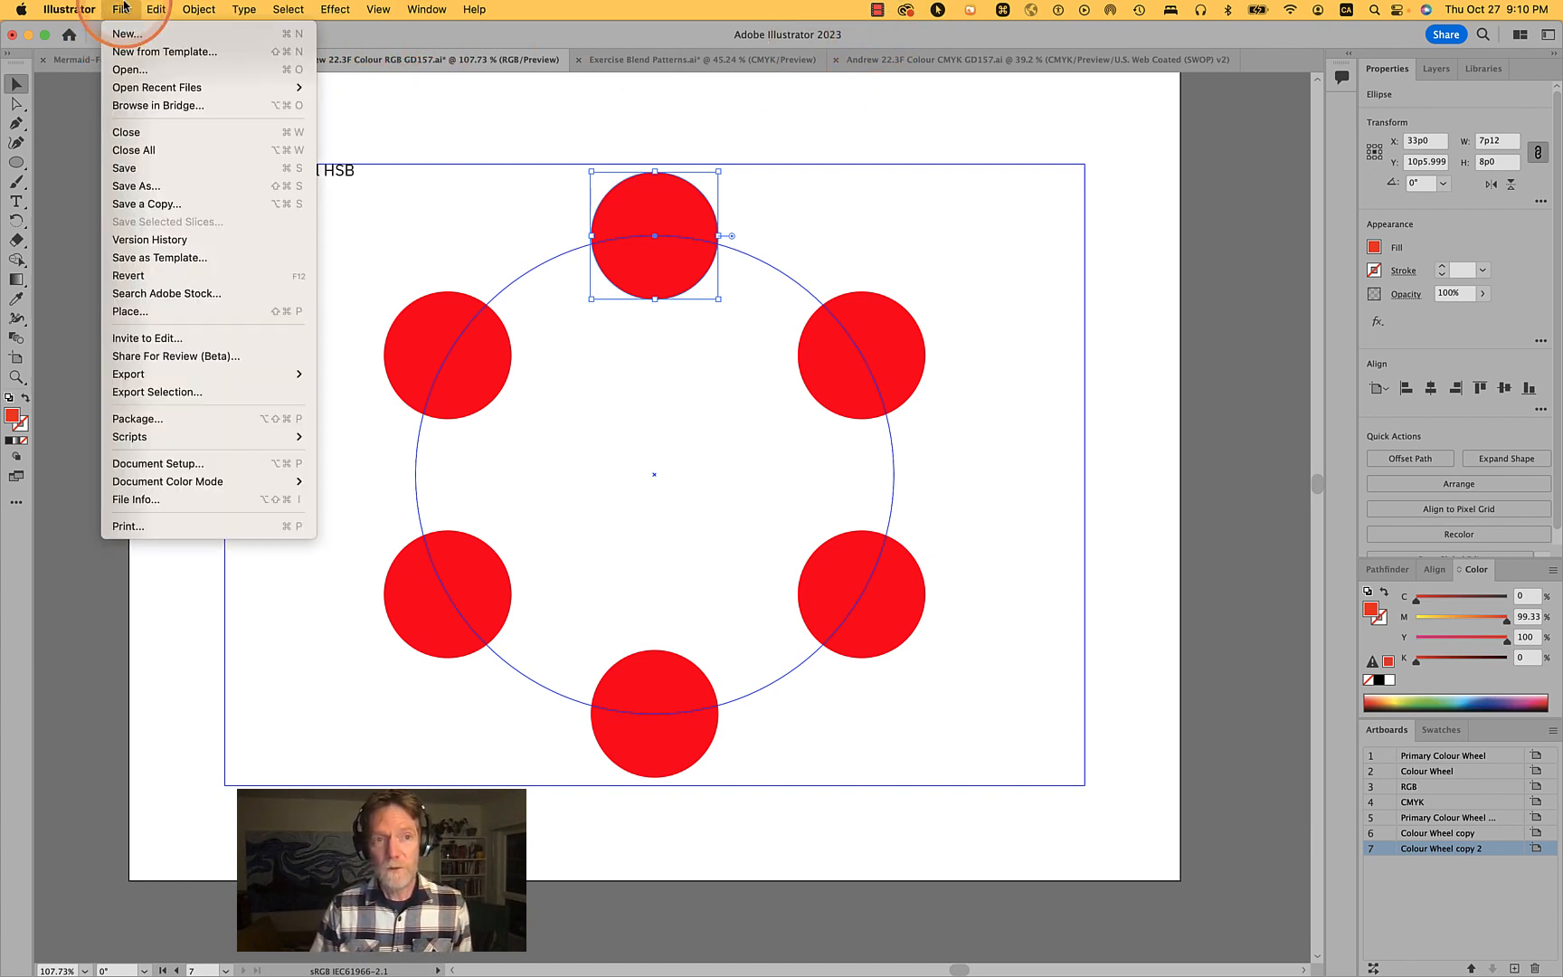
pyautogui.moveTo(162, 485)
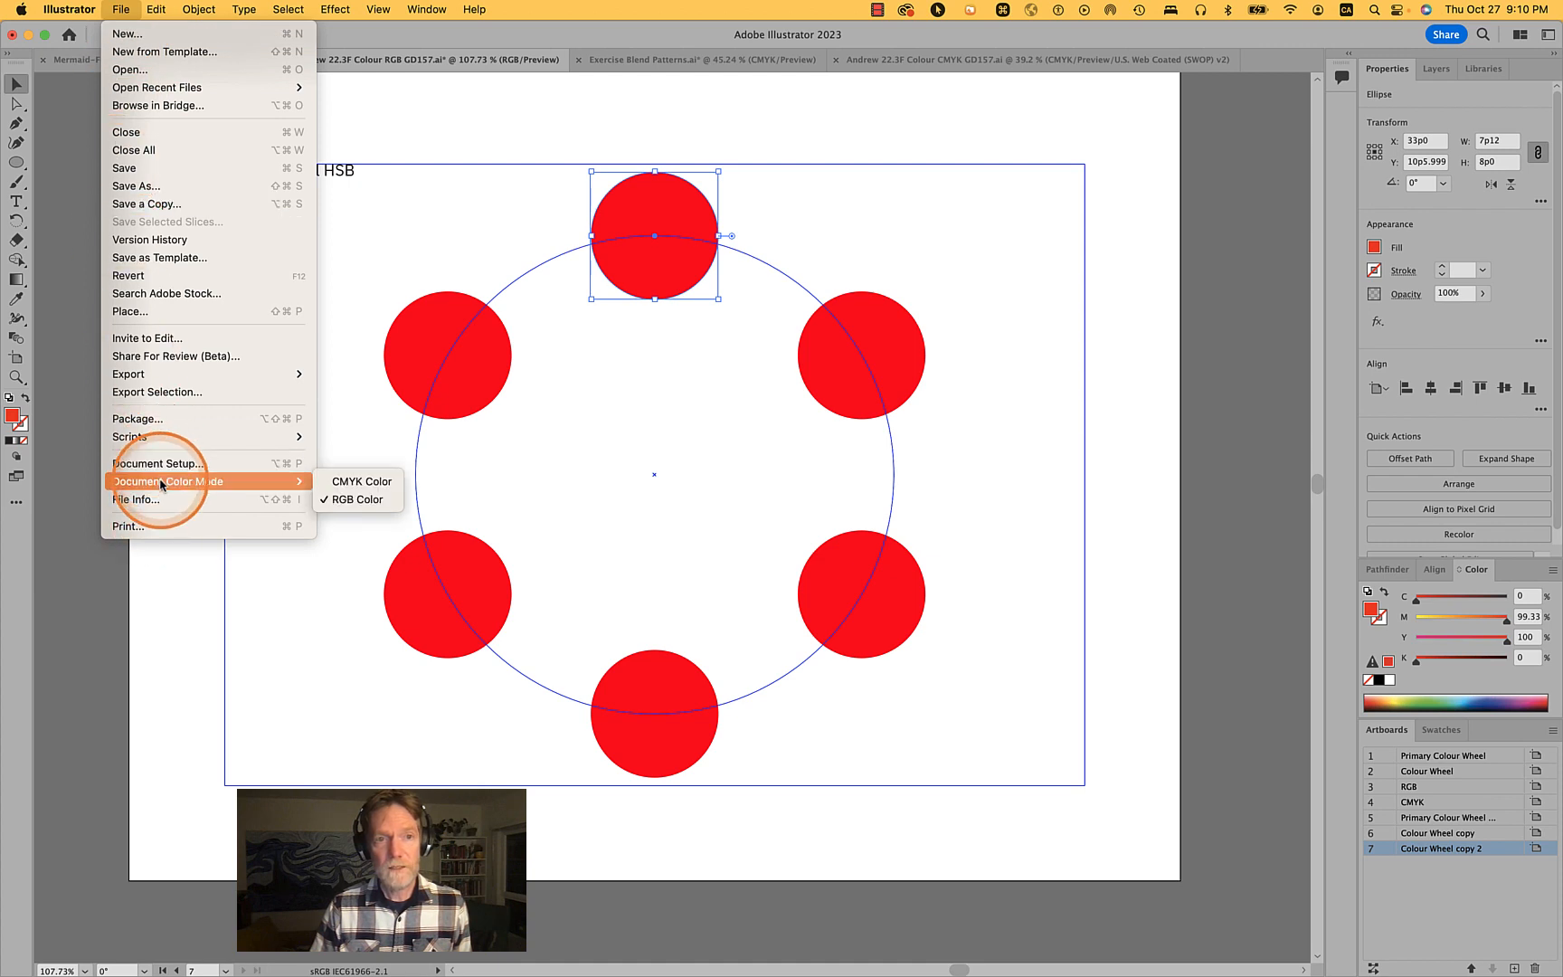
pyautogui.click(1013, 475)
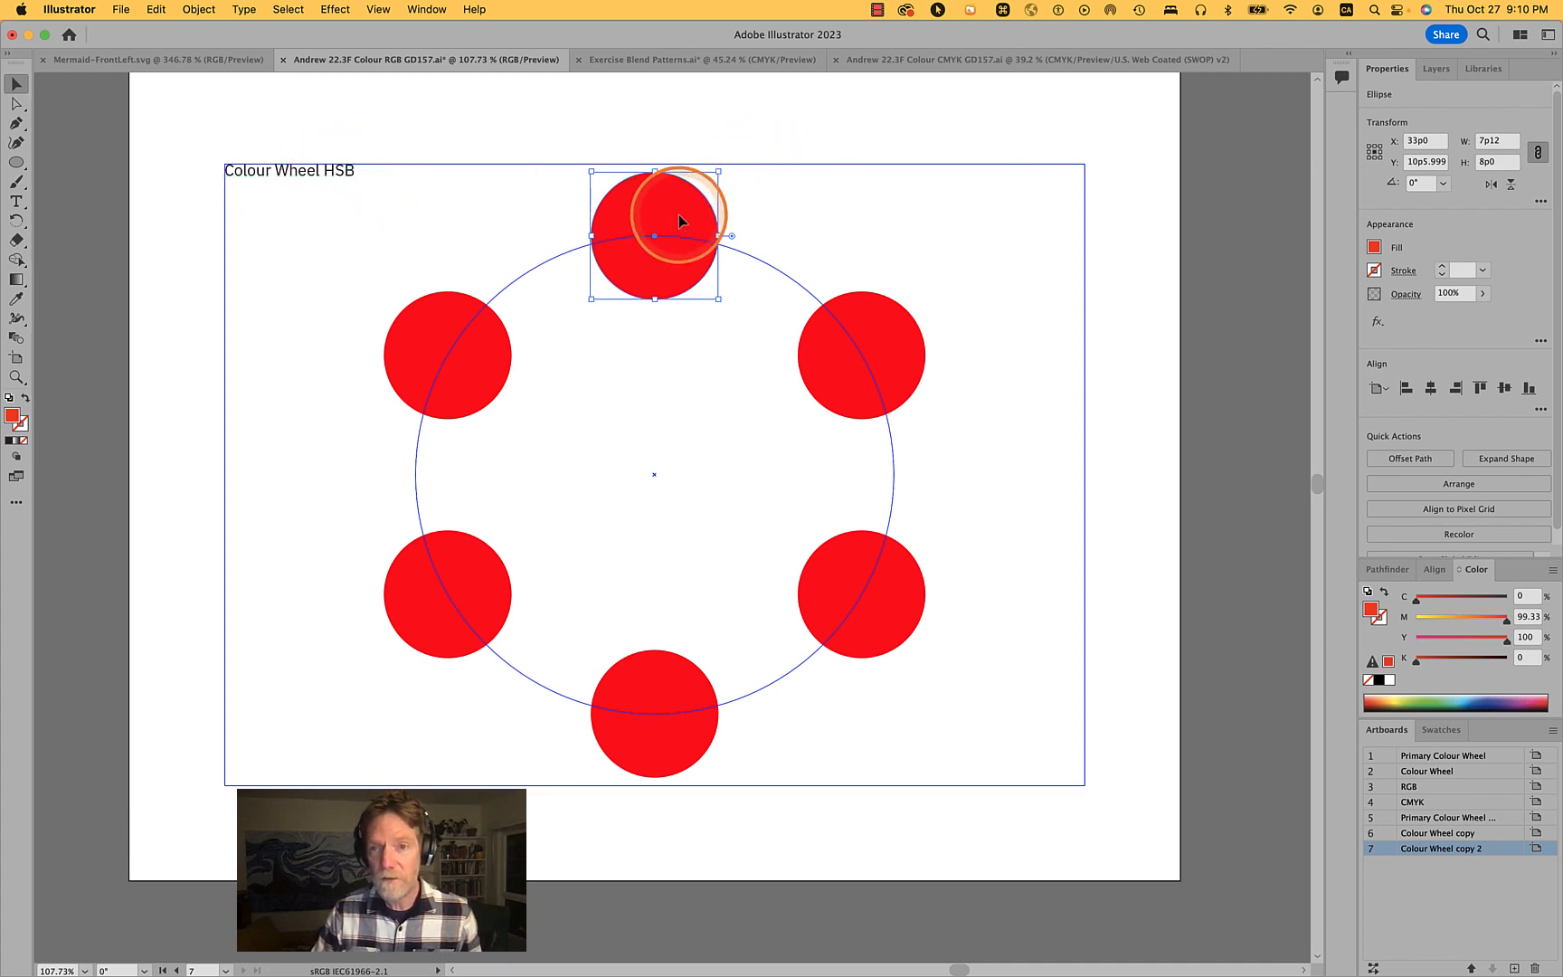
# - Compare the CMYK document with the RGB colour wheel document by switching between their tabs
pyautogui.click(1553, 572)
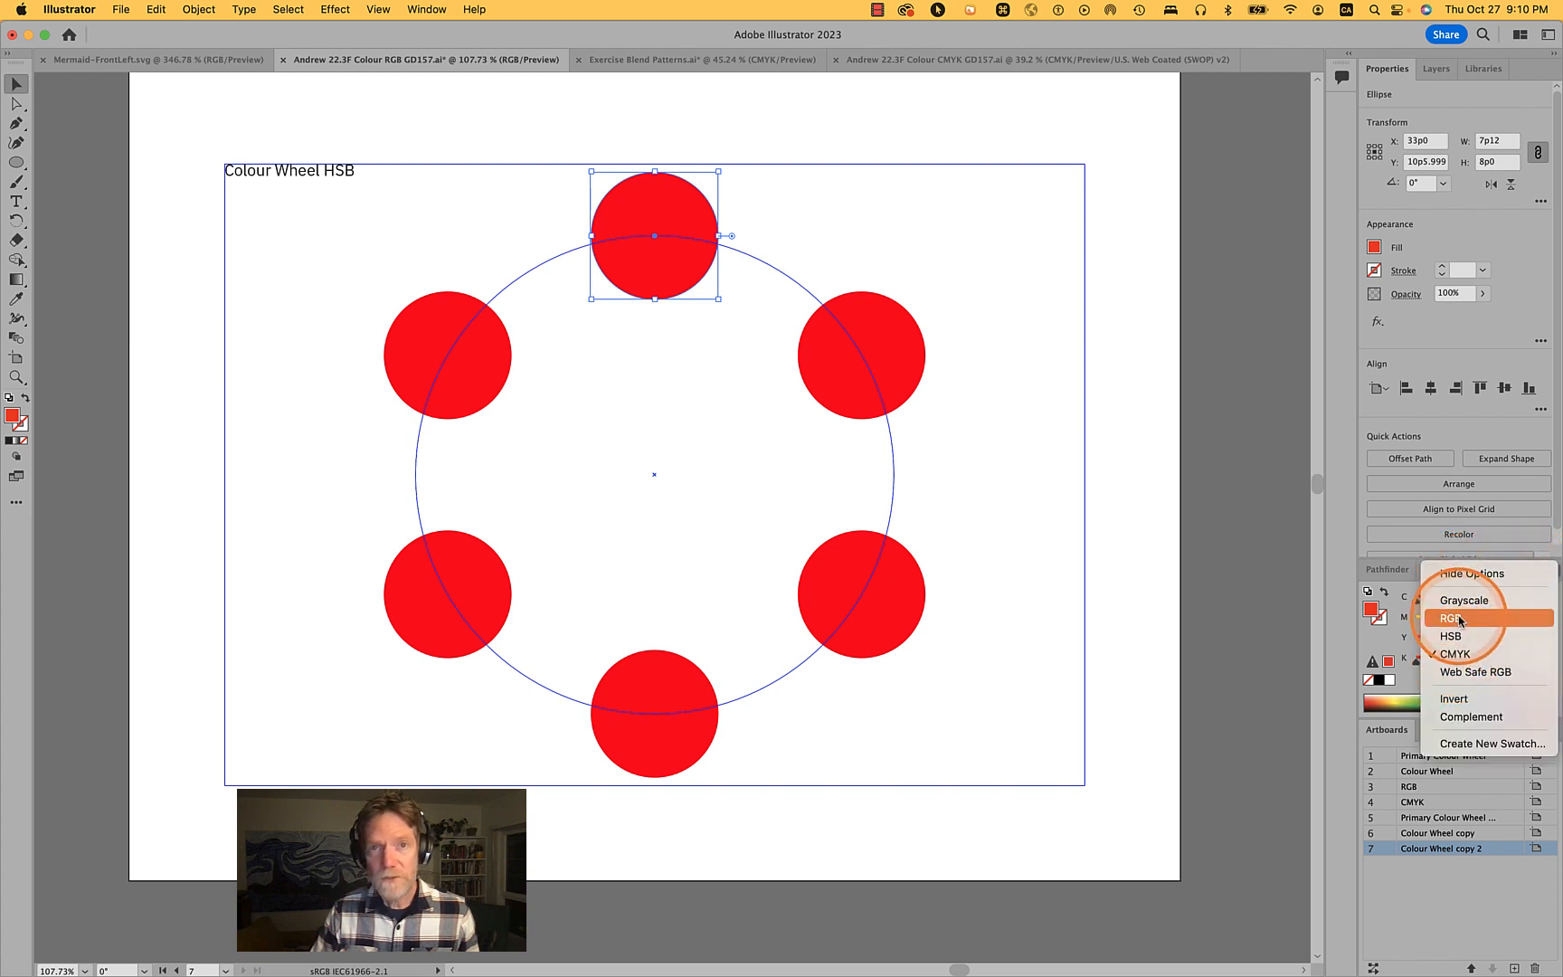
pyautogui.click(1230, 521)
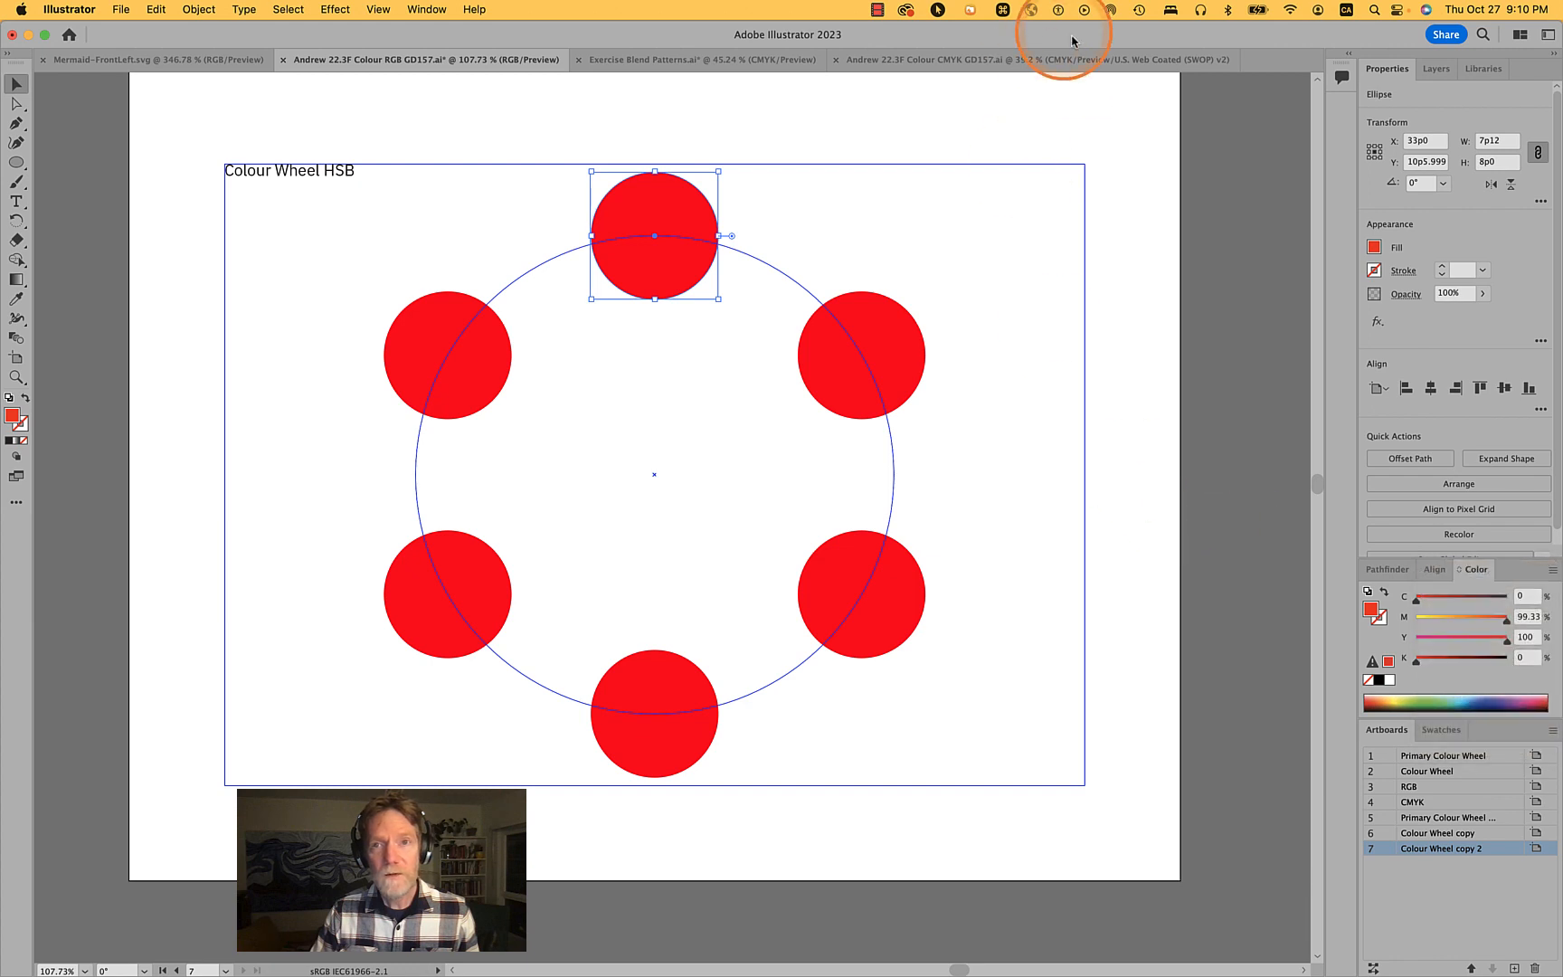
pyautogui.click(902, 63)
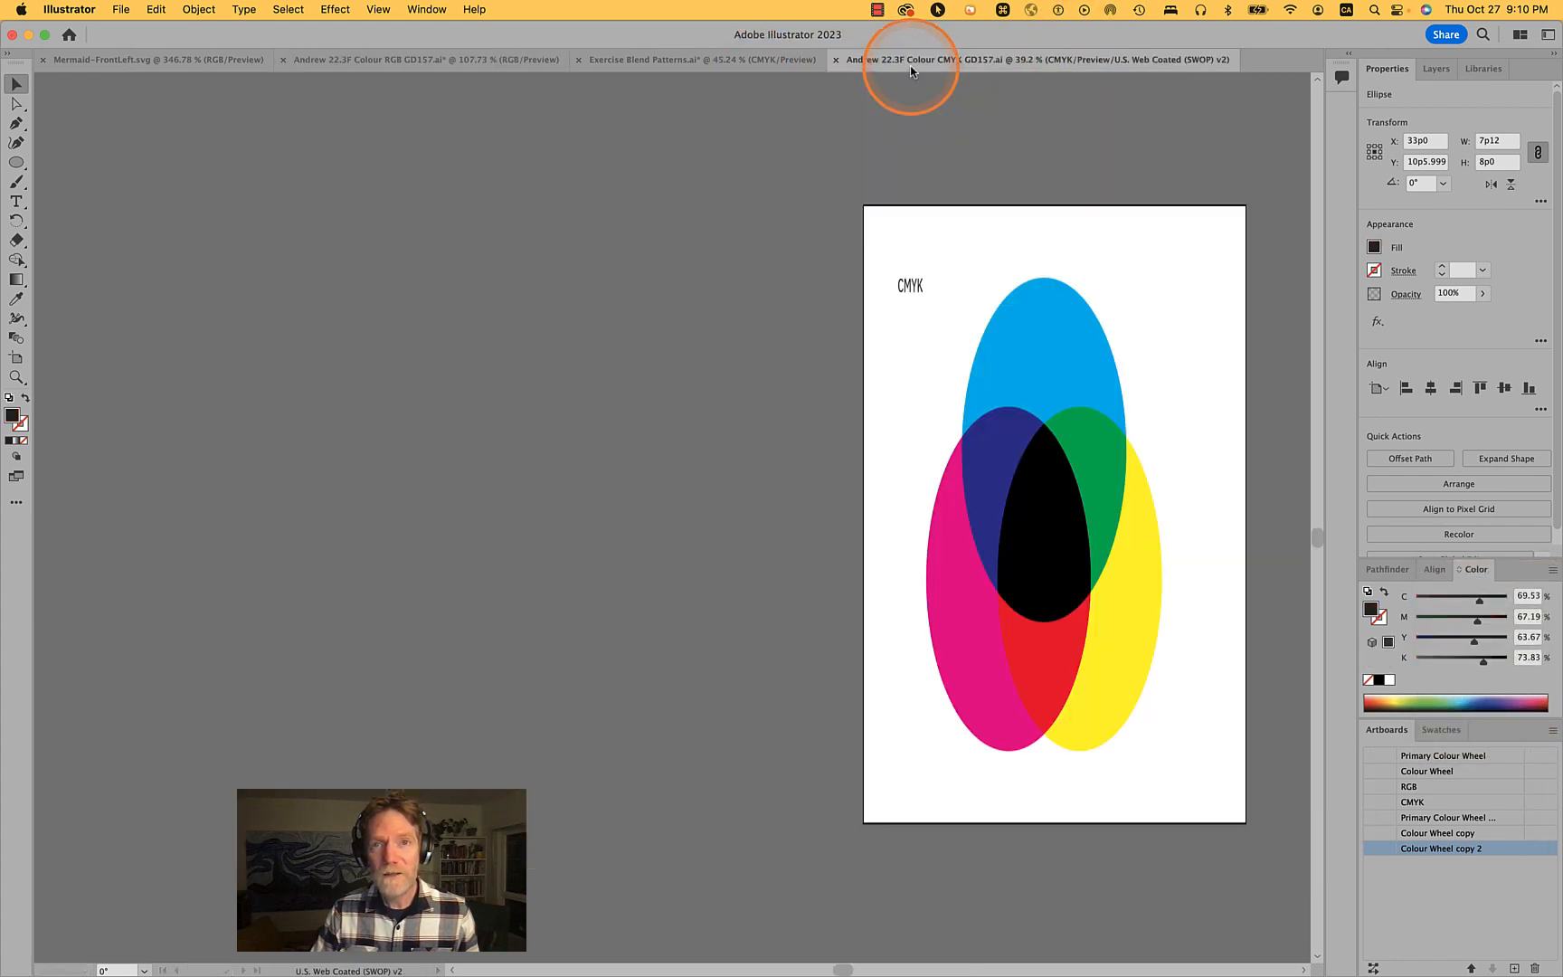
pyautogui.click(493, 58)
pyautogui.scroll(-5, 771, 371)
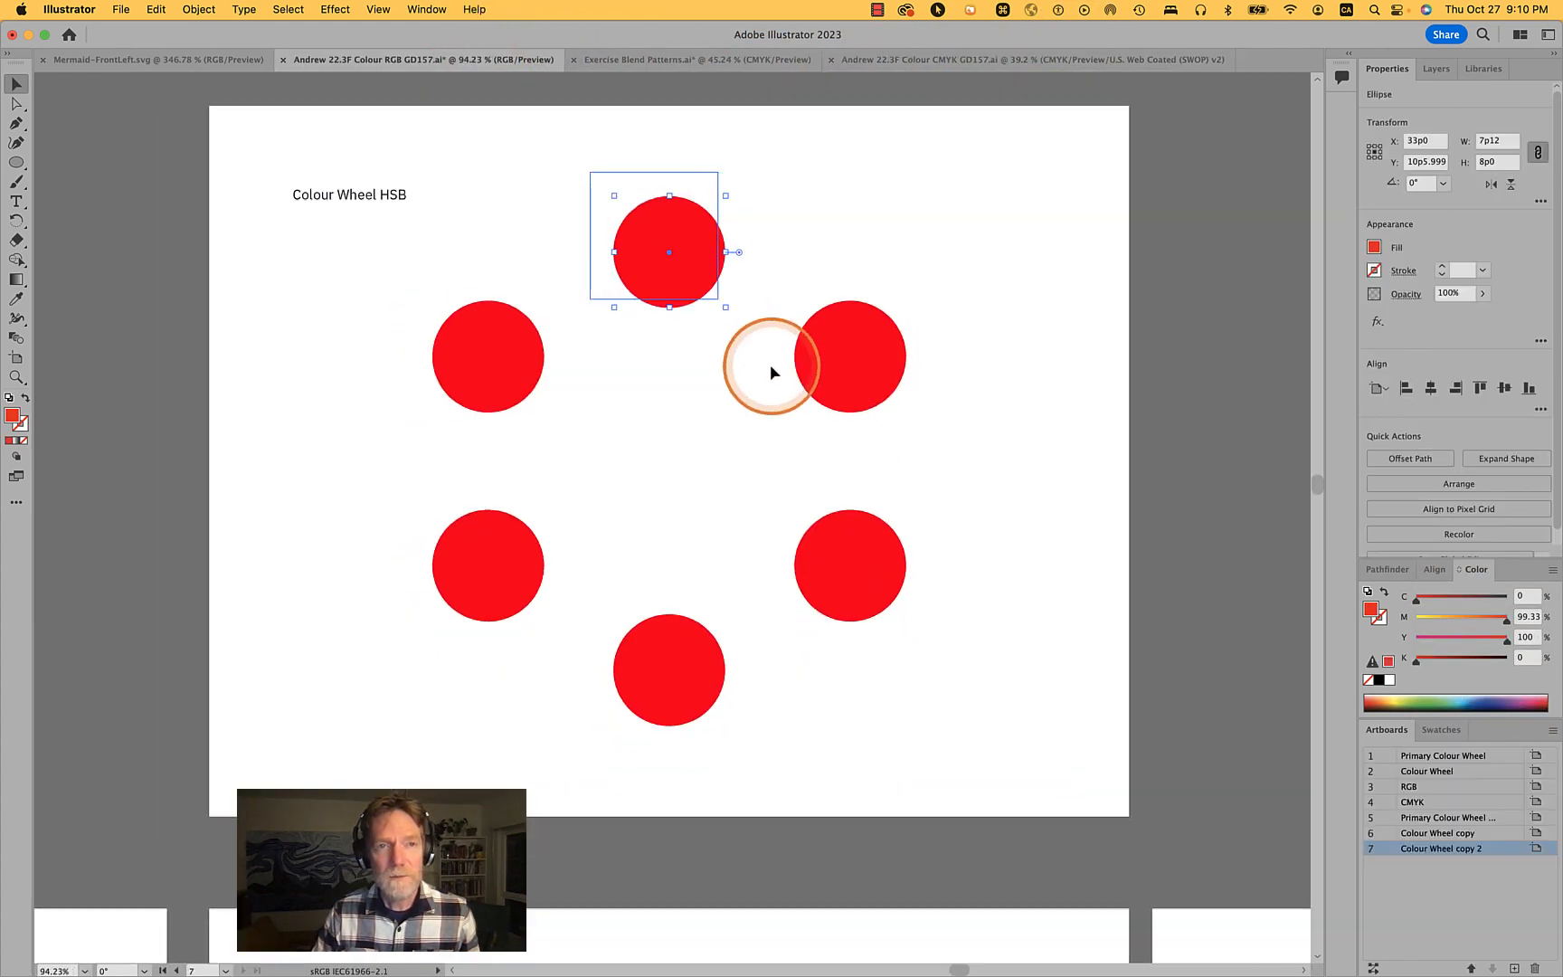
pyautogui.scroll(1, 771, 371)
pyautogui.scroll(4, 771, 371)
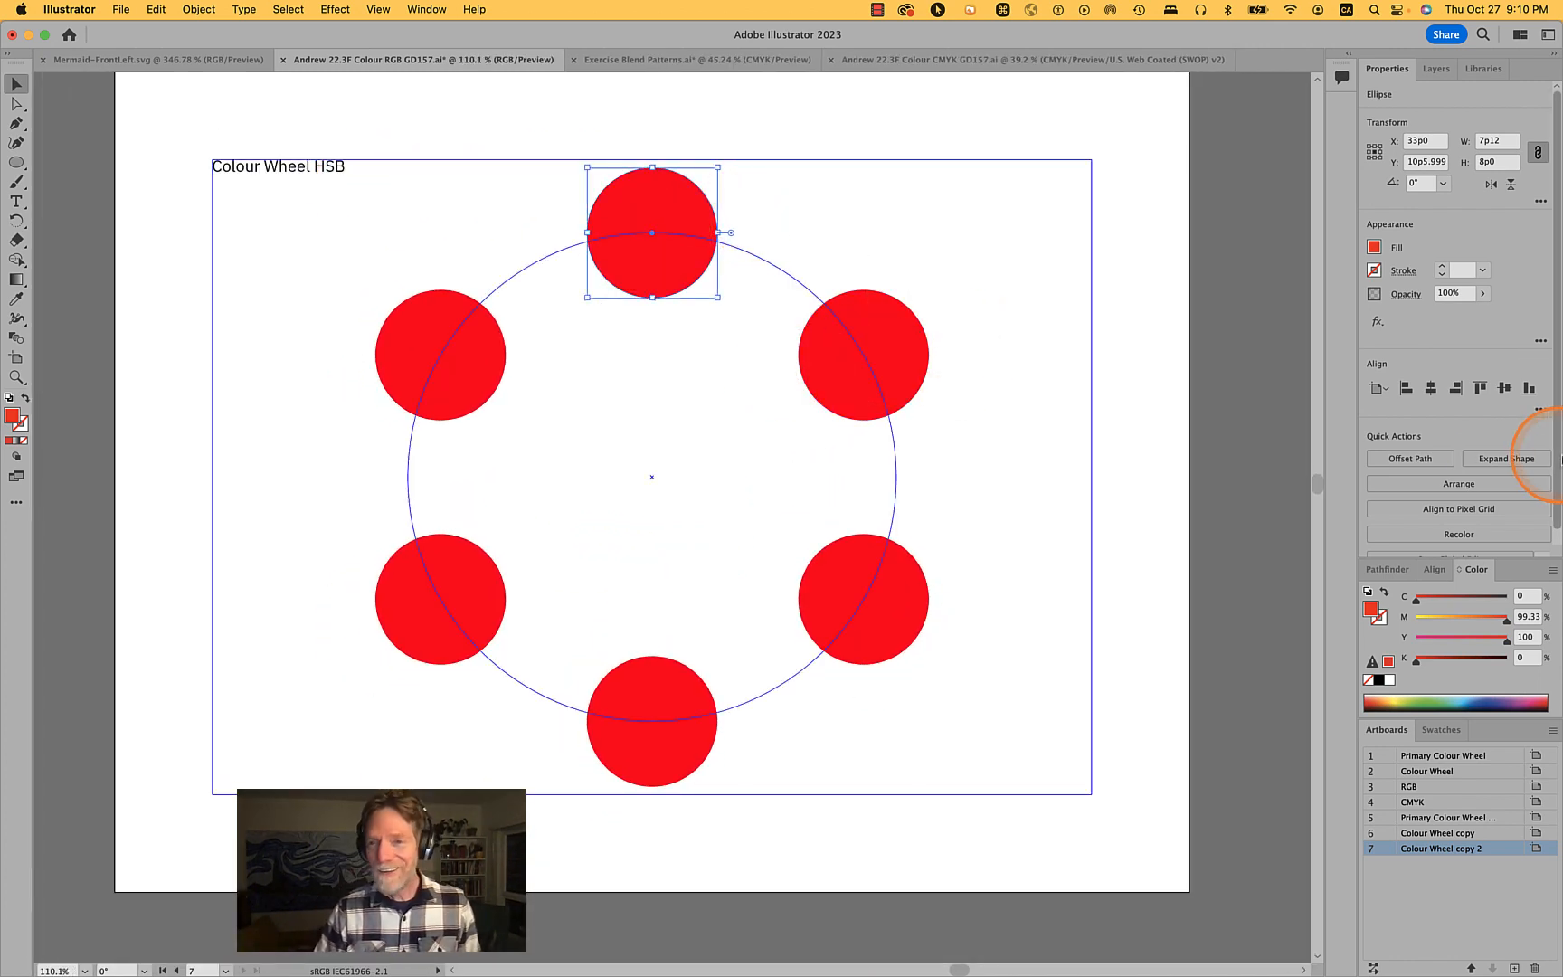
# - Switch the Color panel's colour mode to HSB and deselect the circle
pyautogui.click(1553, 573)
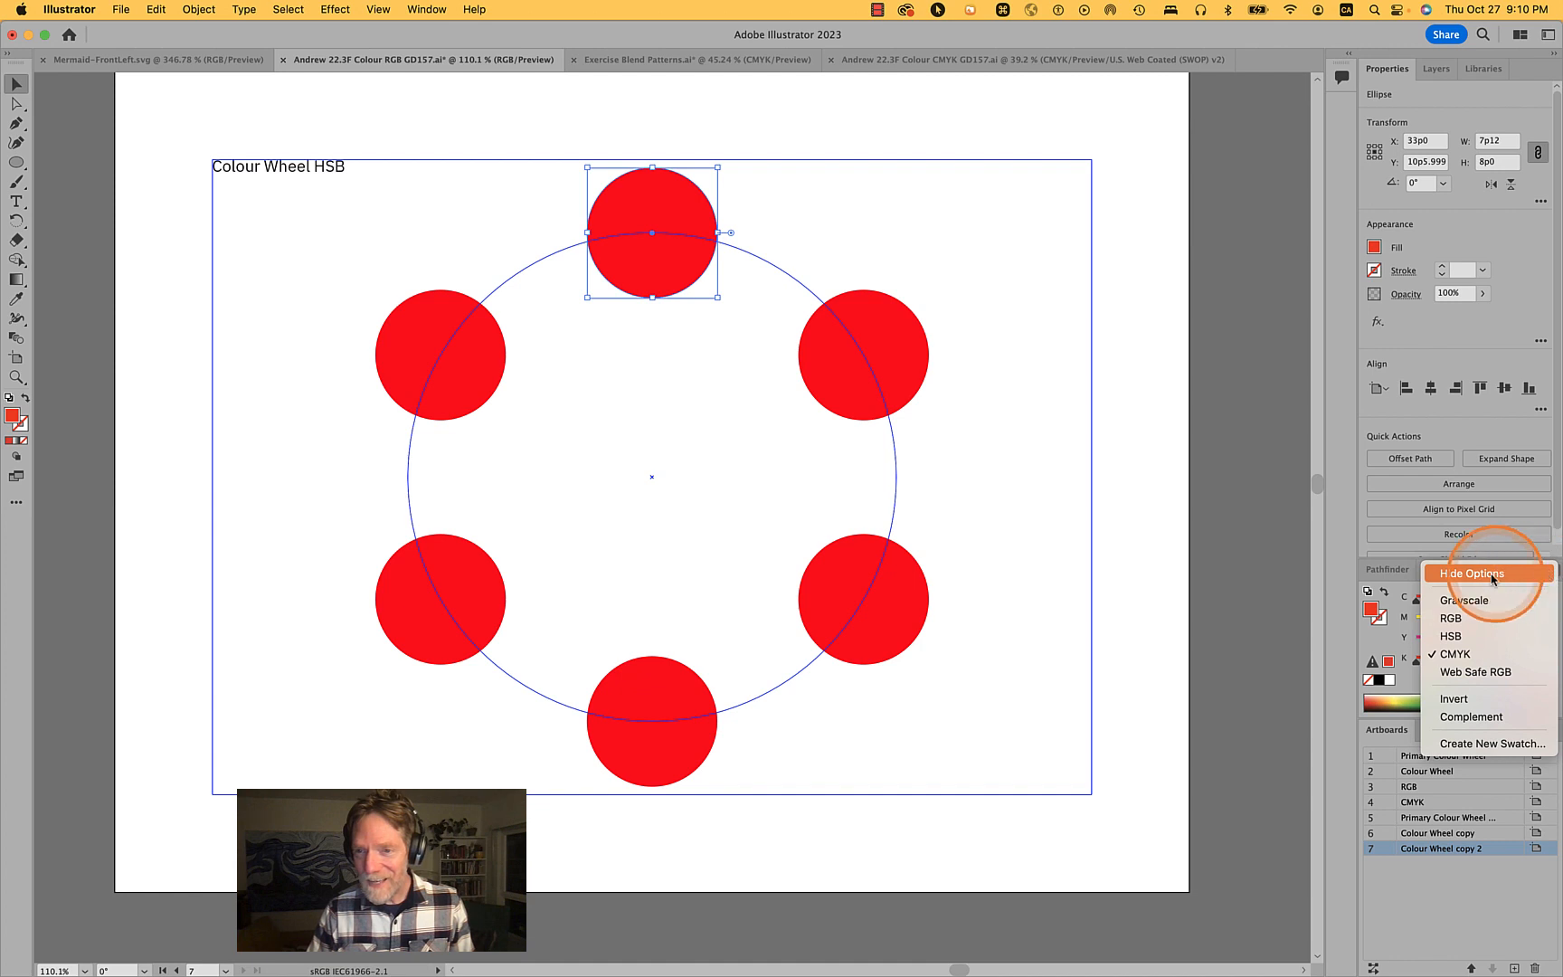
pyautogui.click(1453, 636)
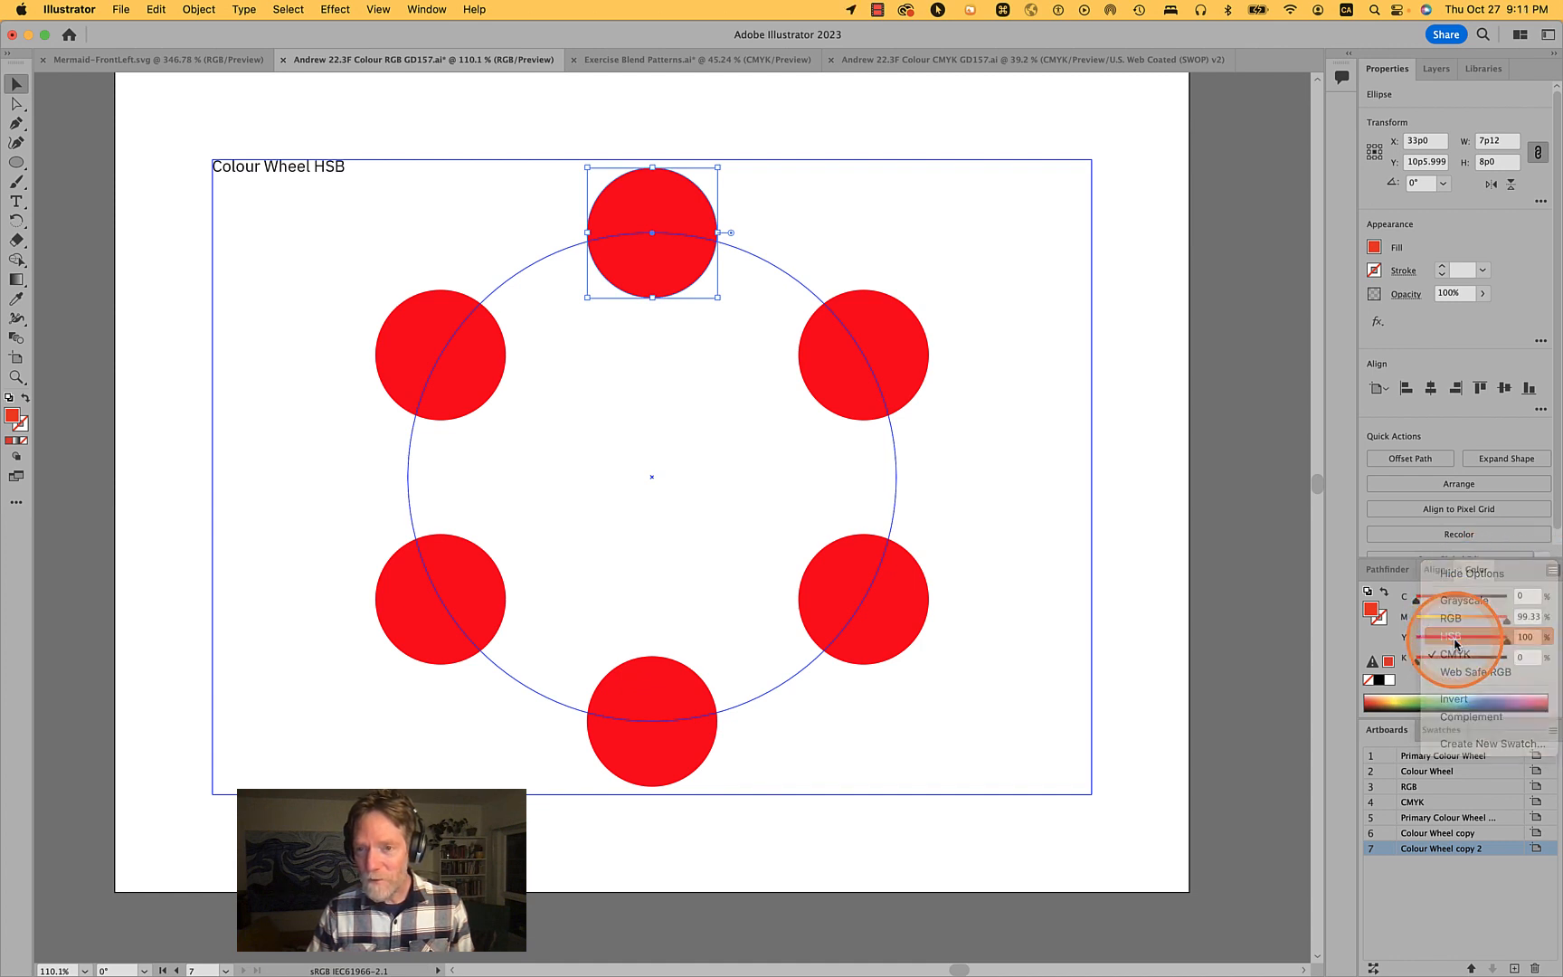
pyautogui.click(99, 388)
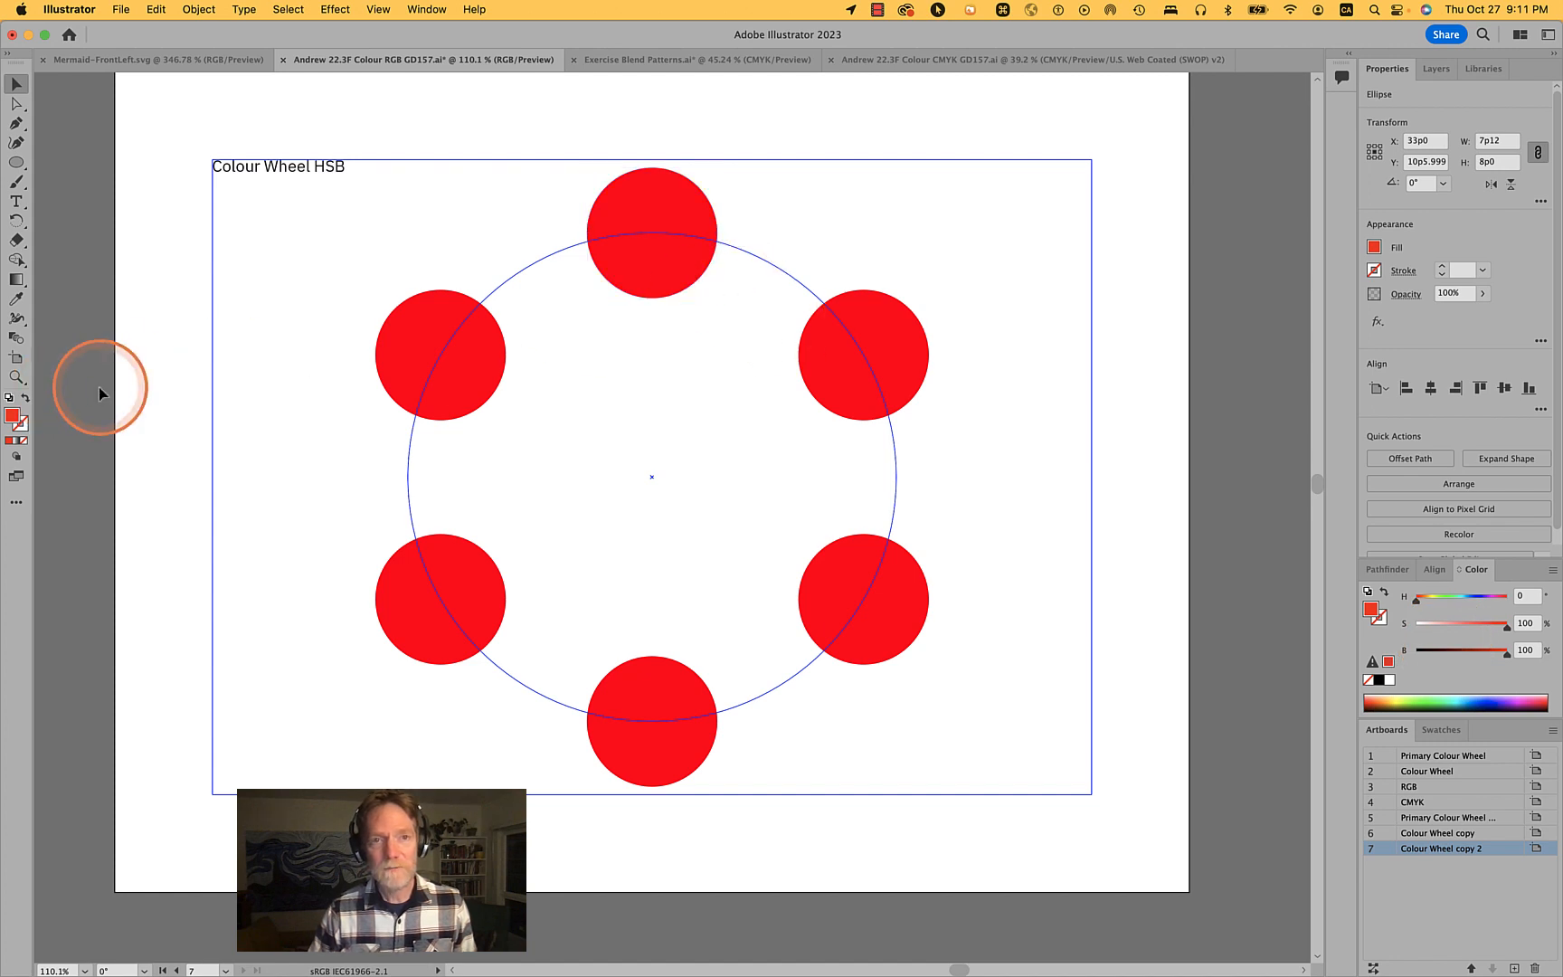
# - Set the top circle's fill to hue 0, saturation 100 and brightness 100
pyautogui.press('space')
pyautogui.moveTo(101, 387); pyautogui.dragTo(124, 429)
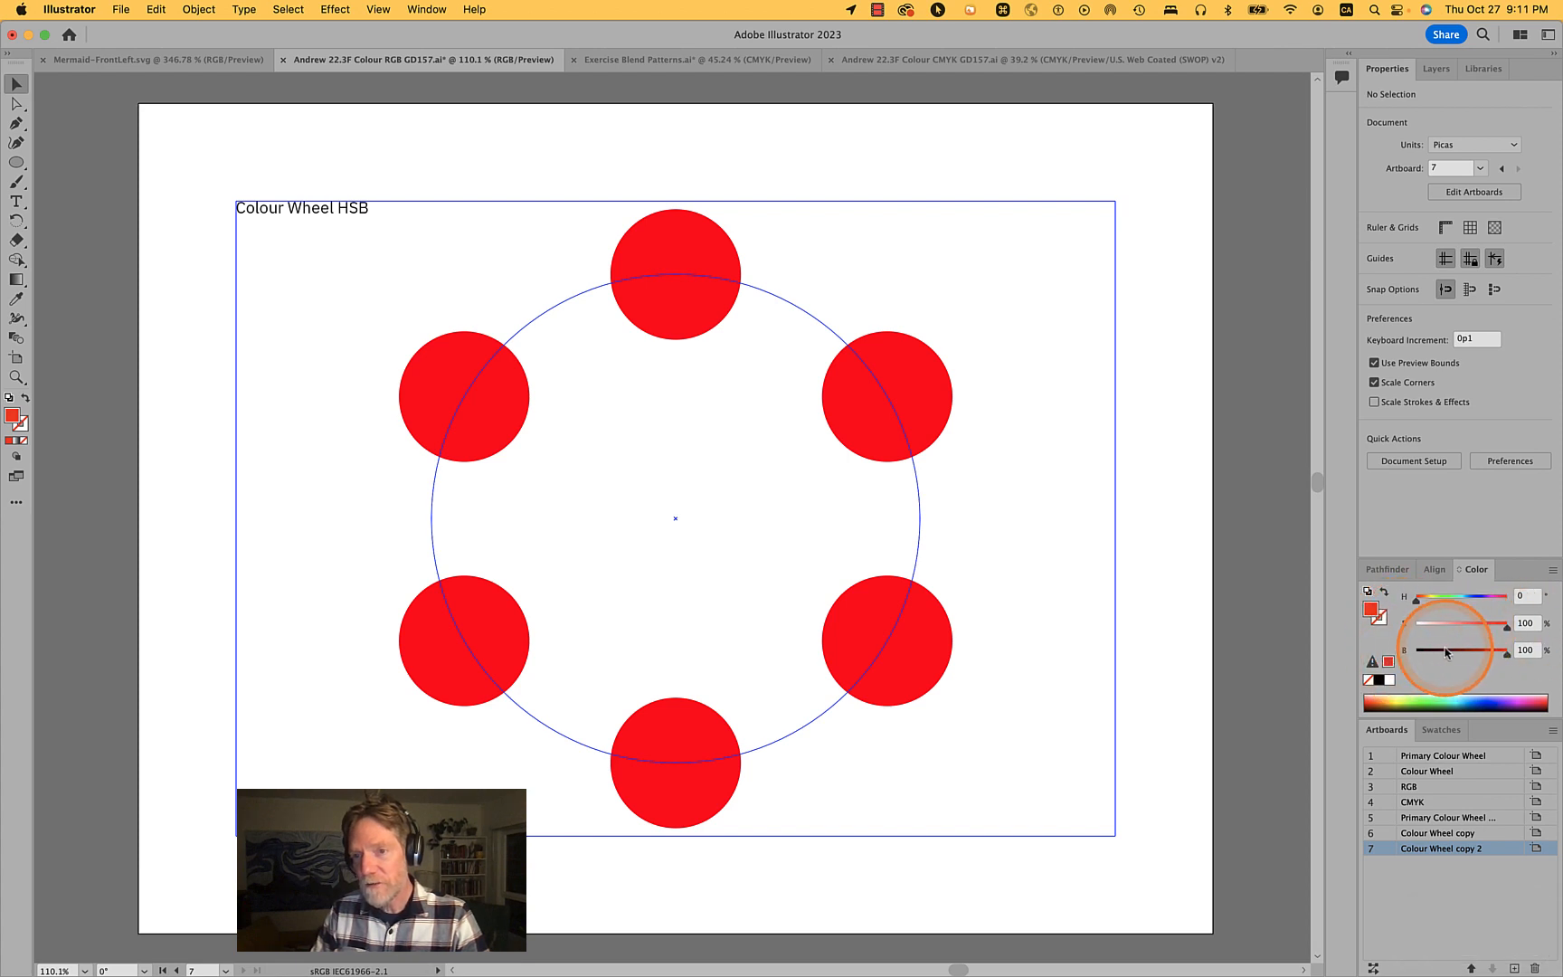
pyautogui.click(699, 252)
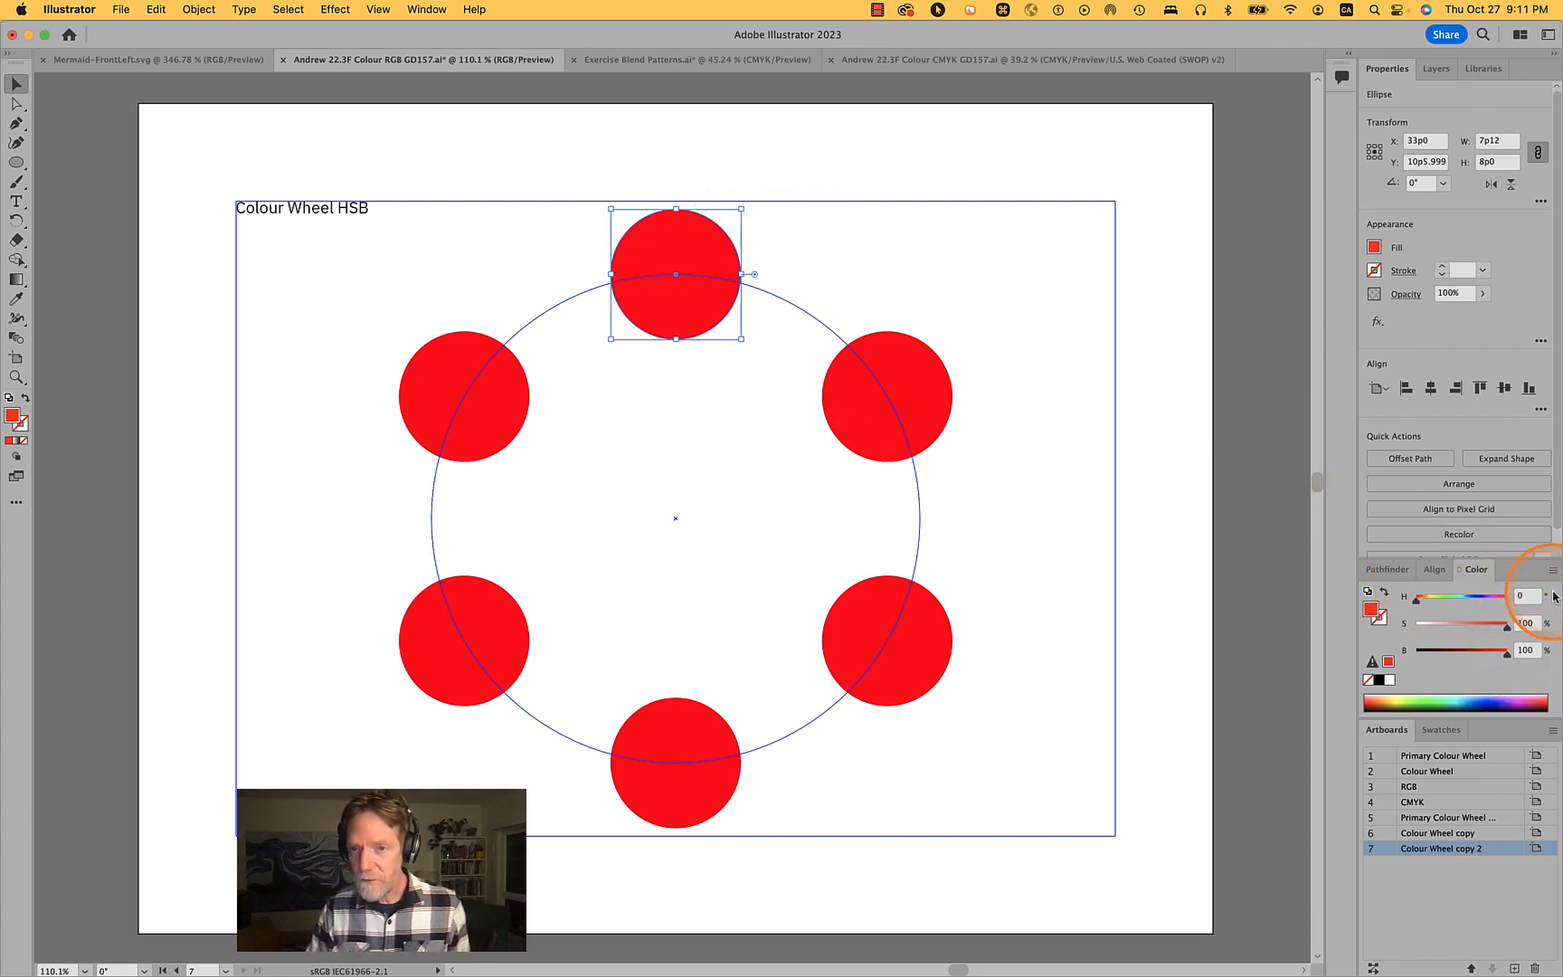
pyautogui.click(1525, 623)
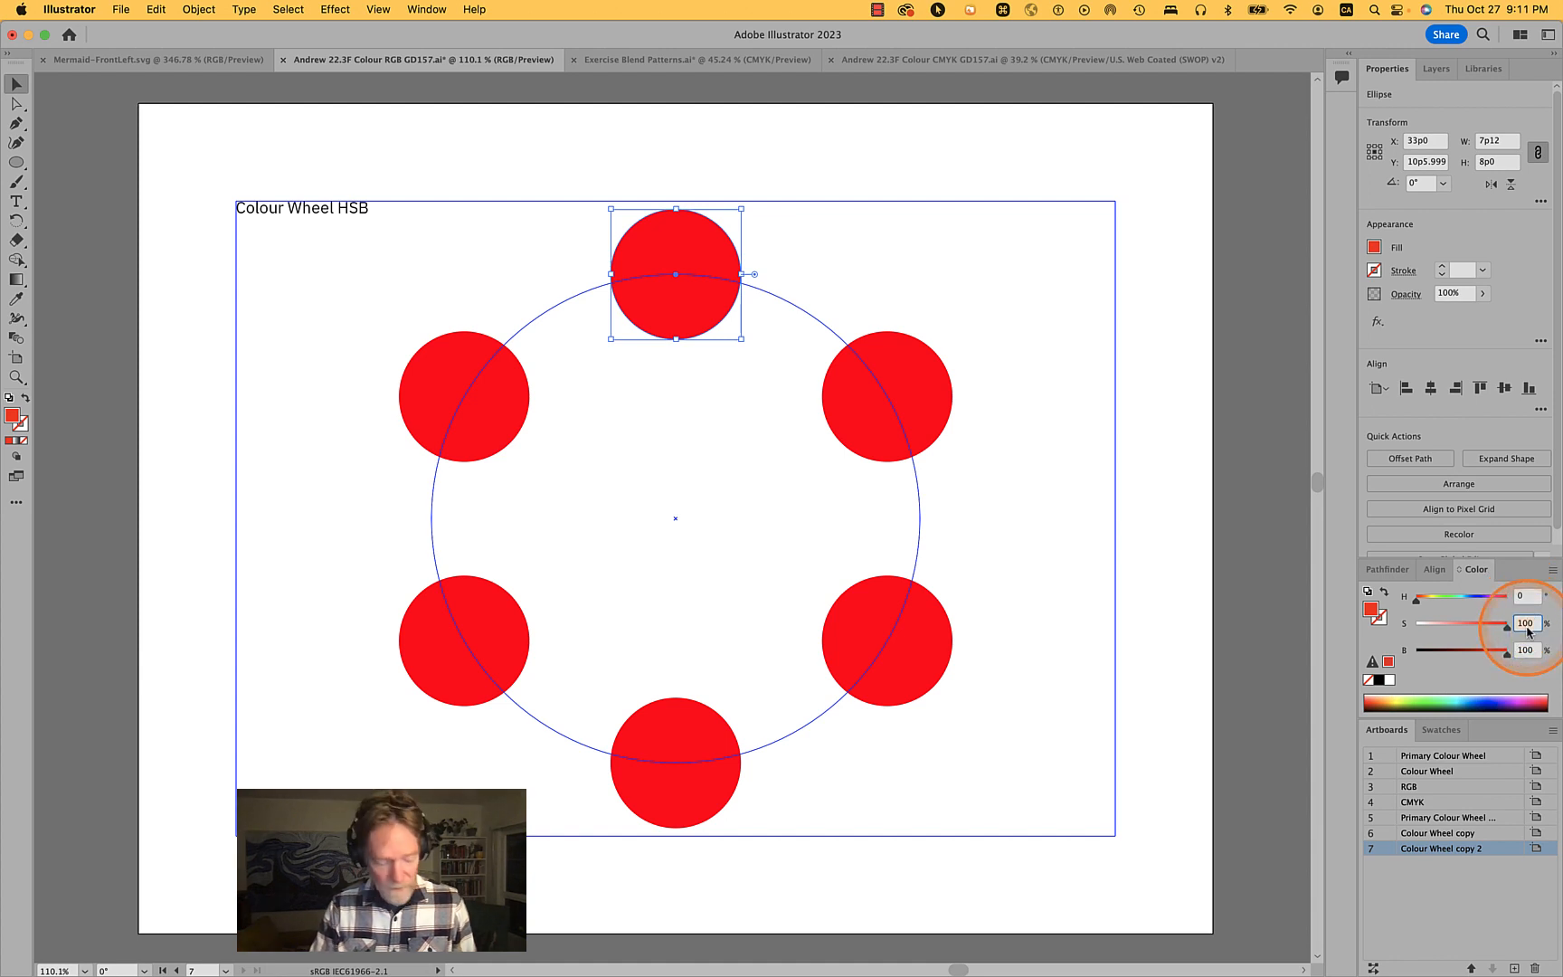
pyautogui.write('100')
pyautogui.press('Tab')
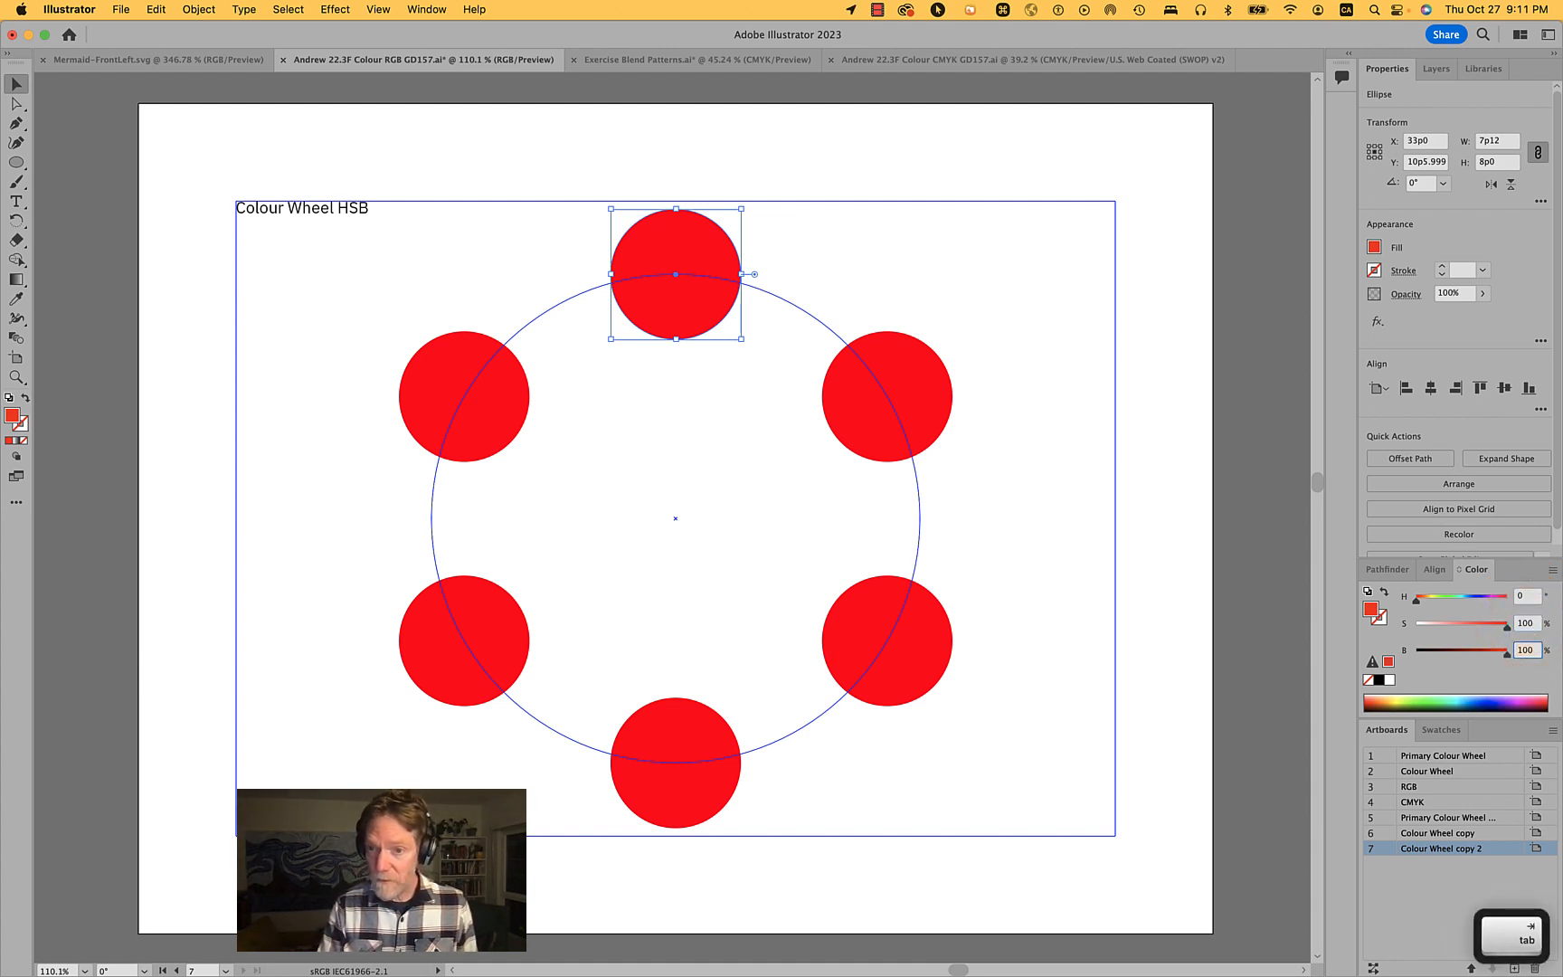
pyautogui.hotkey('shift', 'Tab')
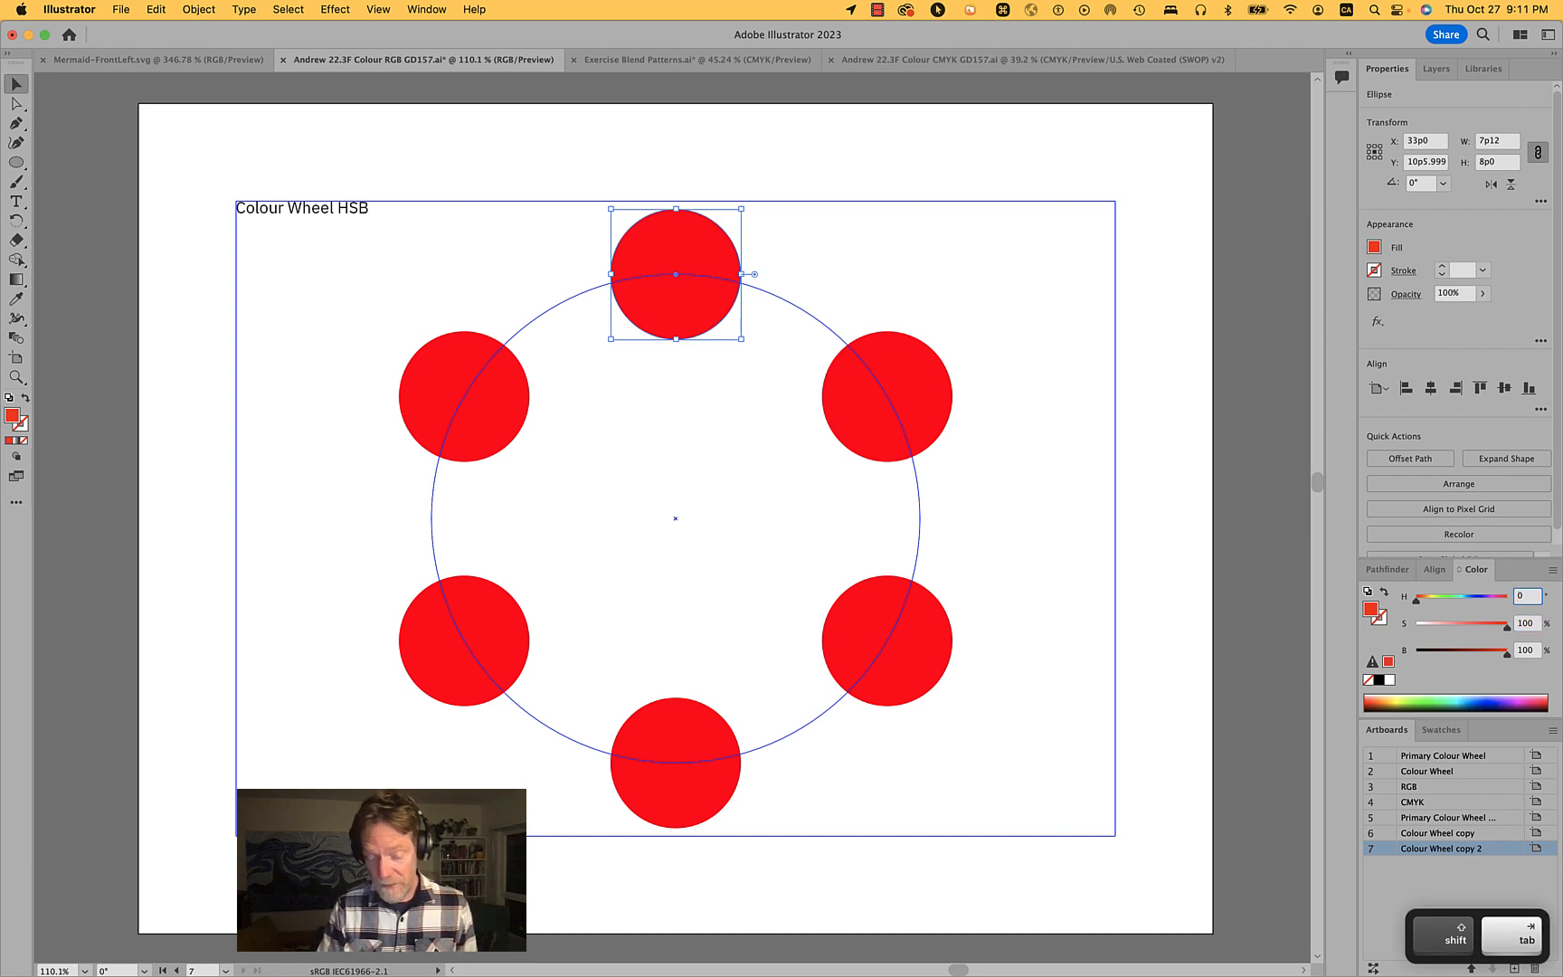
pyautogui.write('0')
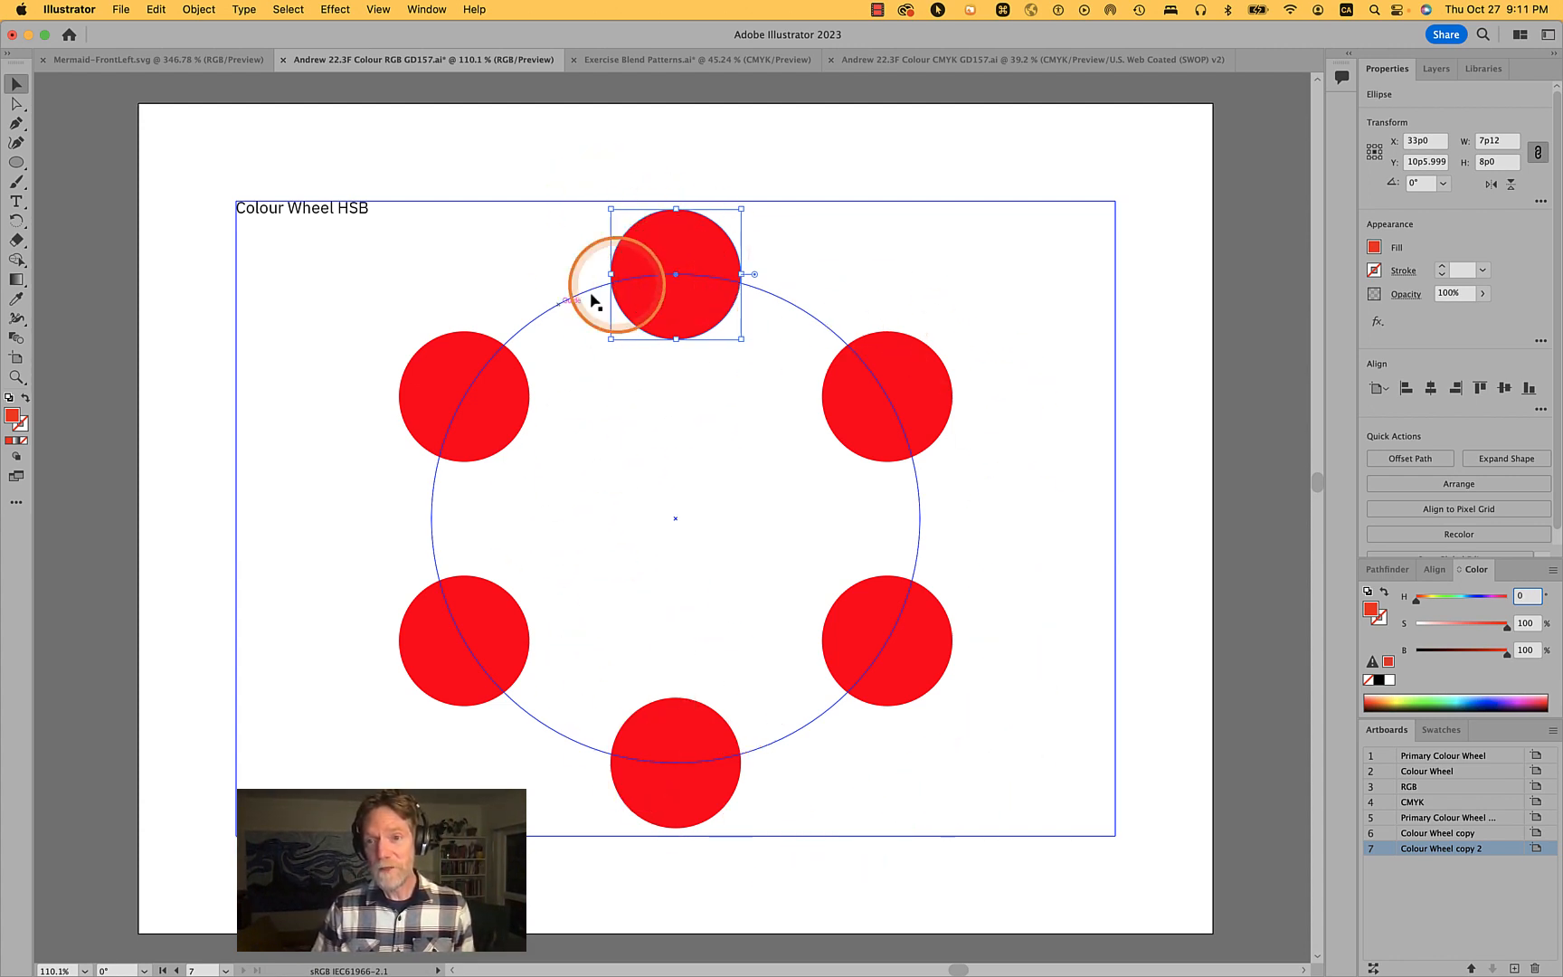
# - Try setting the upper-left circle's hue to 260, then return the hue slider to 0
pyautogui.click(447, 381)
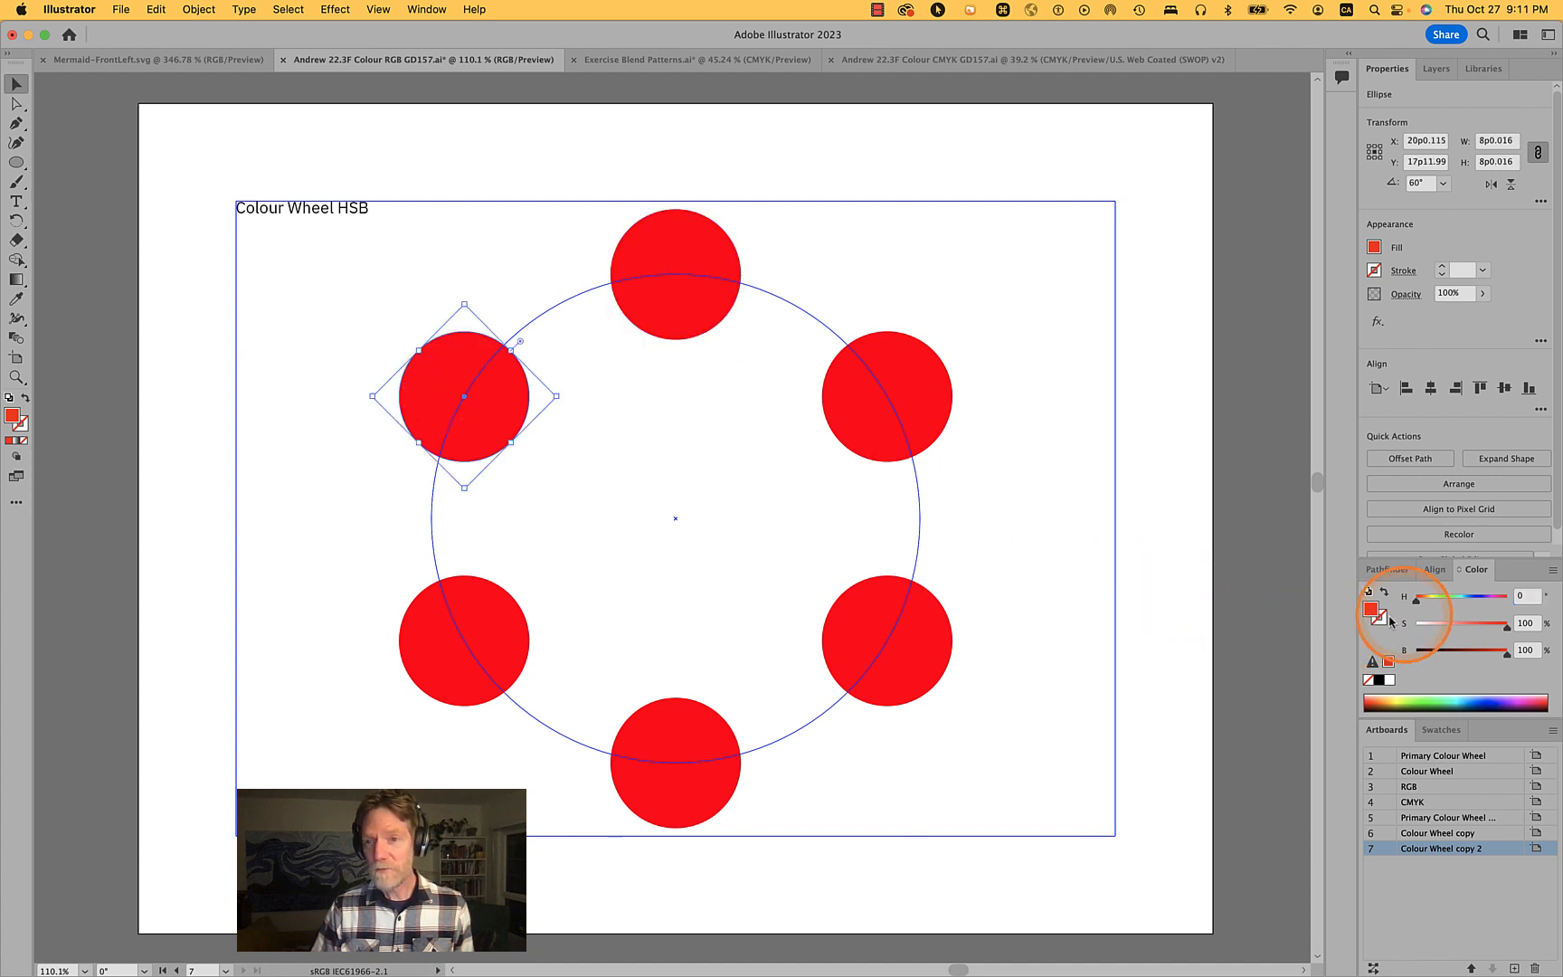
pyautogui.click(1513, 597)
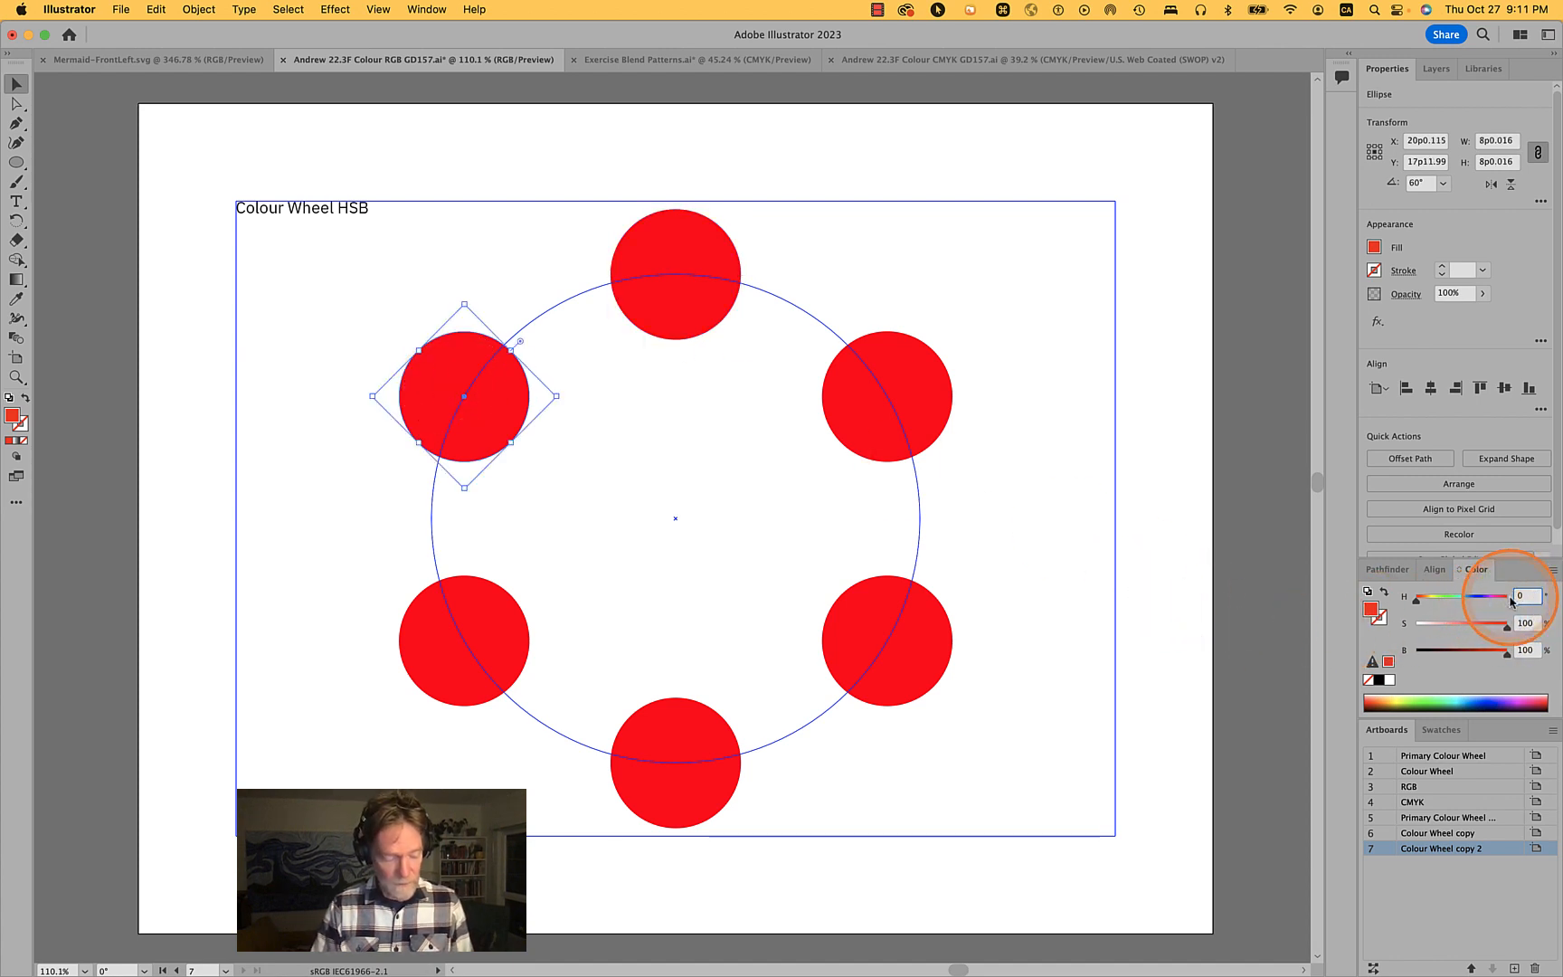
pyautogui.write('30')
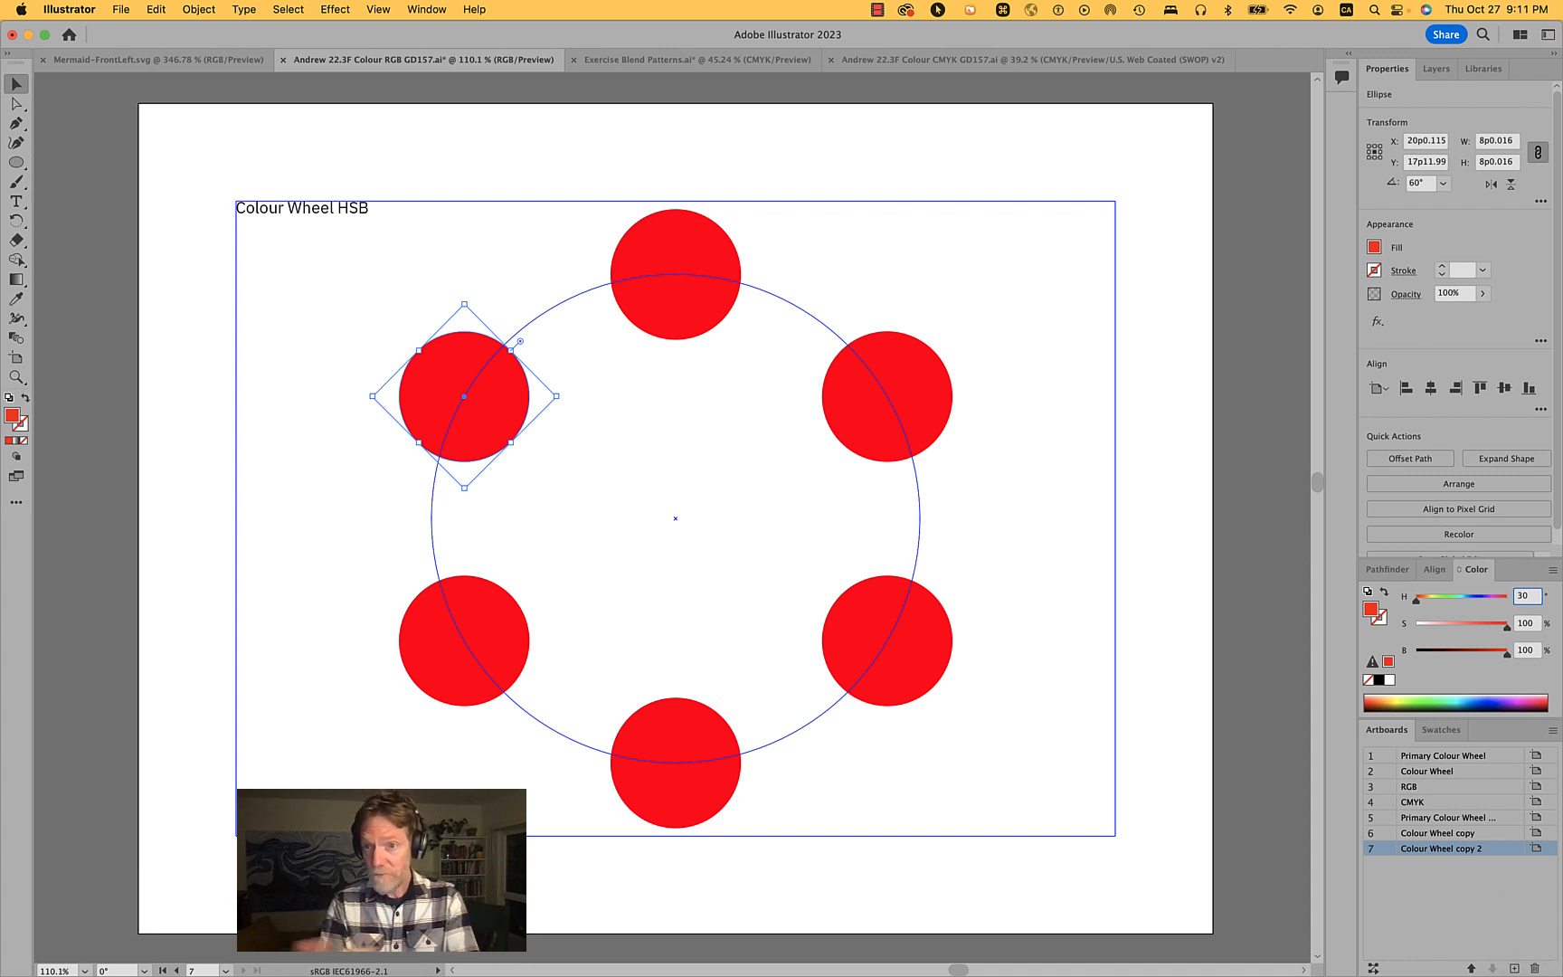
pyautogui.press('BackSpace')
pyautogui.press('BackSpace')
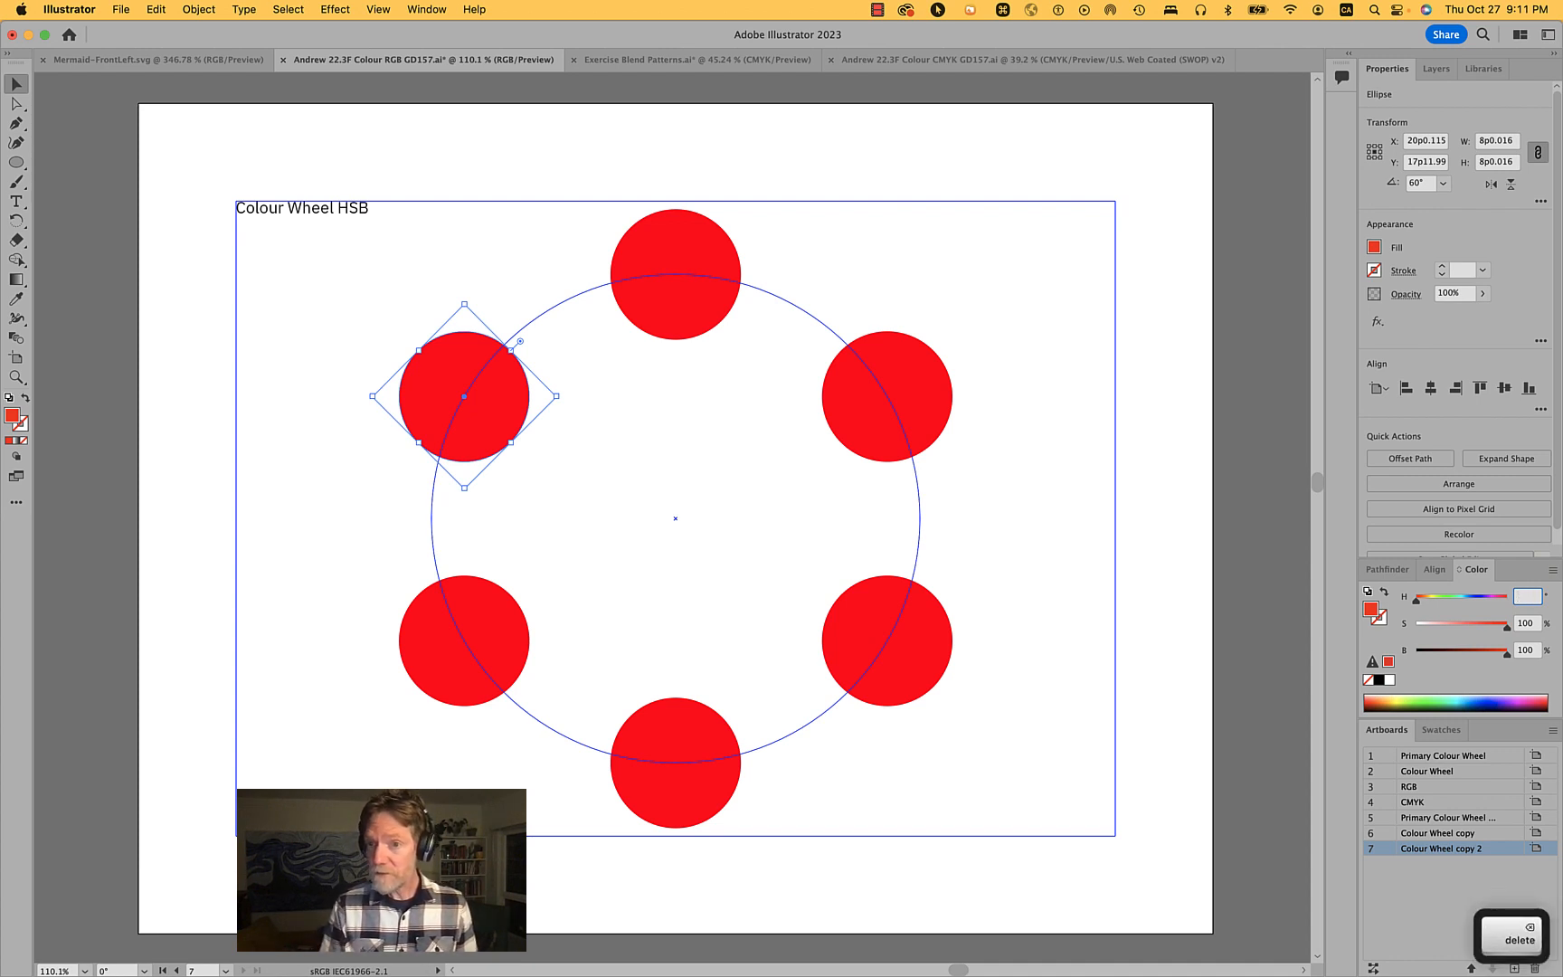
pyautogui.write('230')
pyautogui.press('shift')
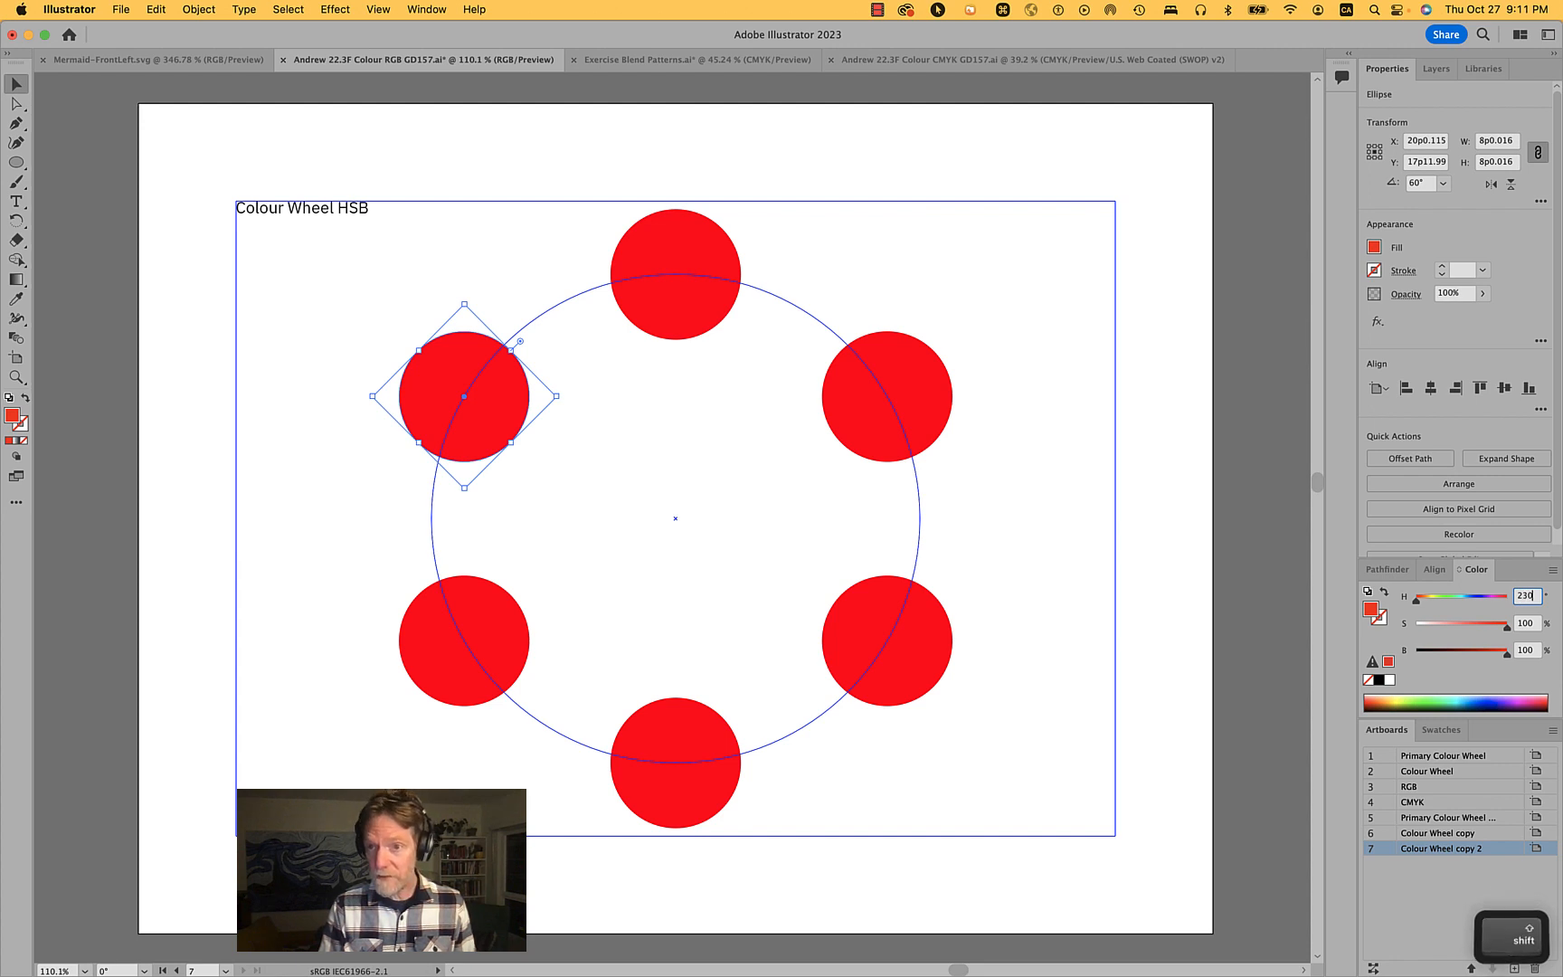
pyautogui.press('BackSpace')
pyautogui.press('BackSpace')
pyautogui.write('6')
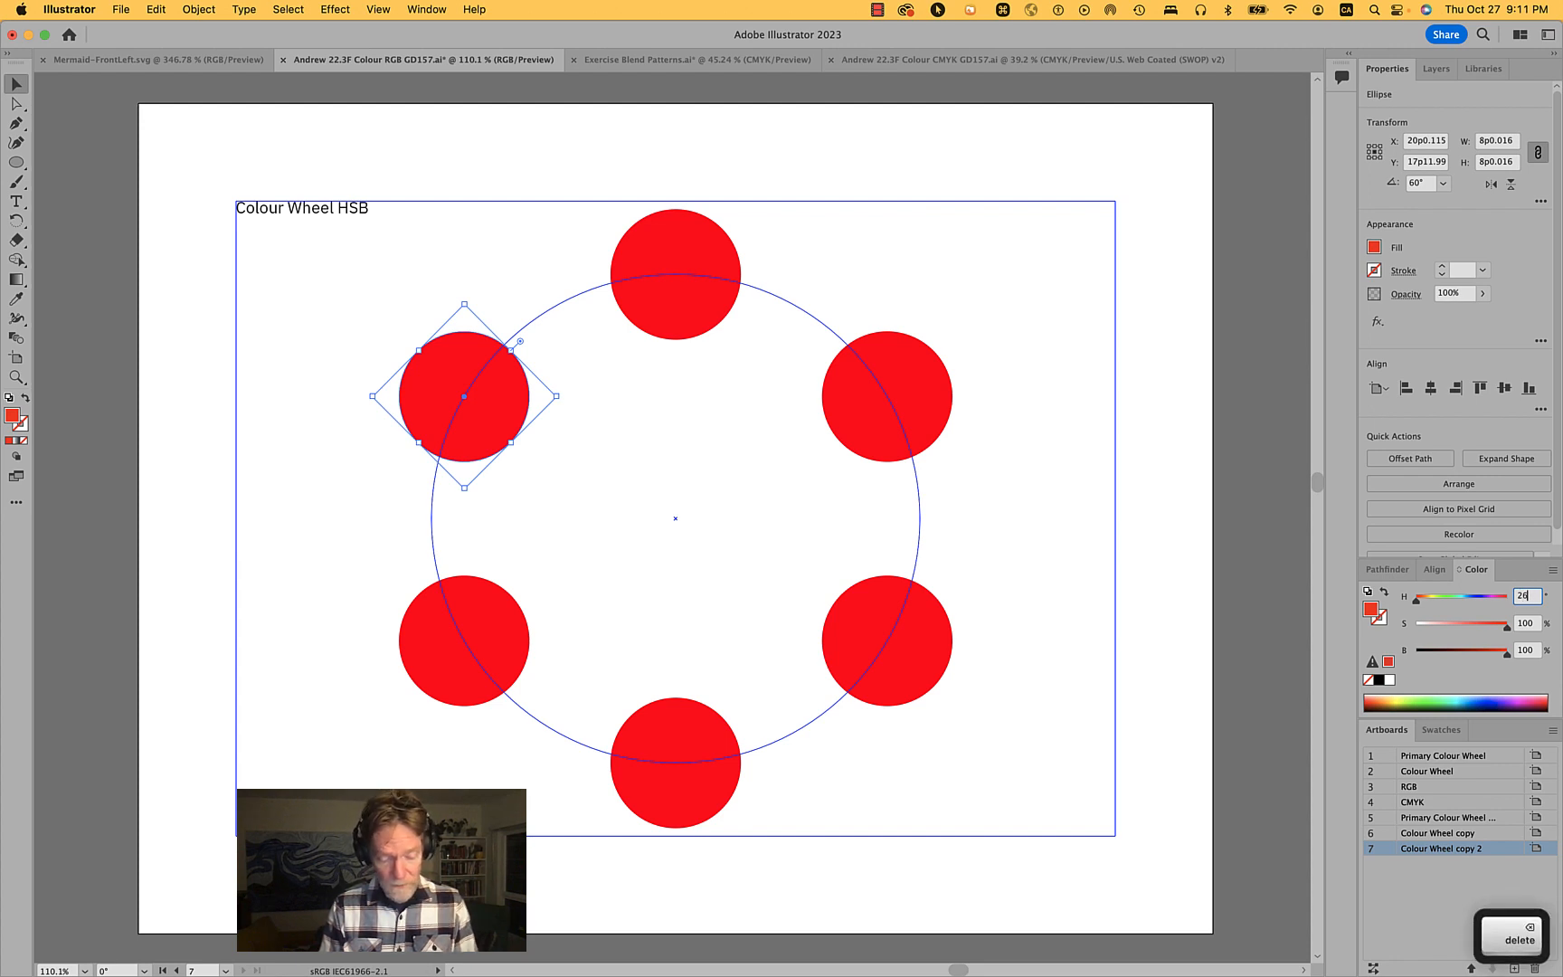
pyautogui.write('0')
pyautogui.press('Return')
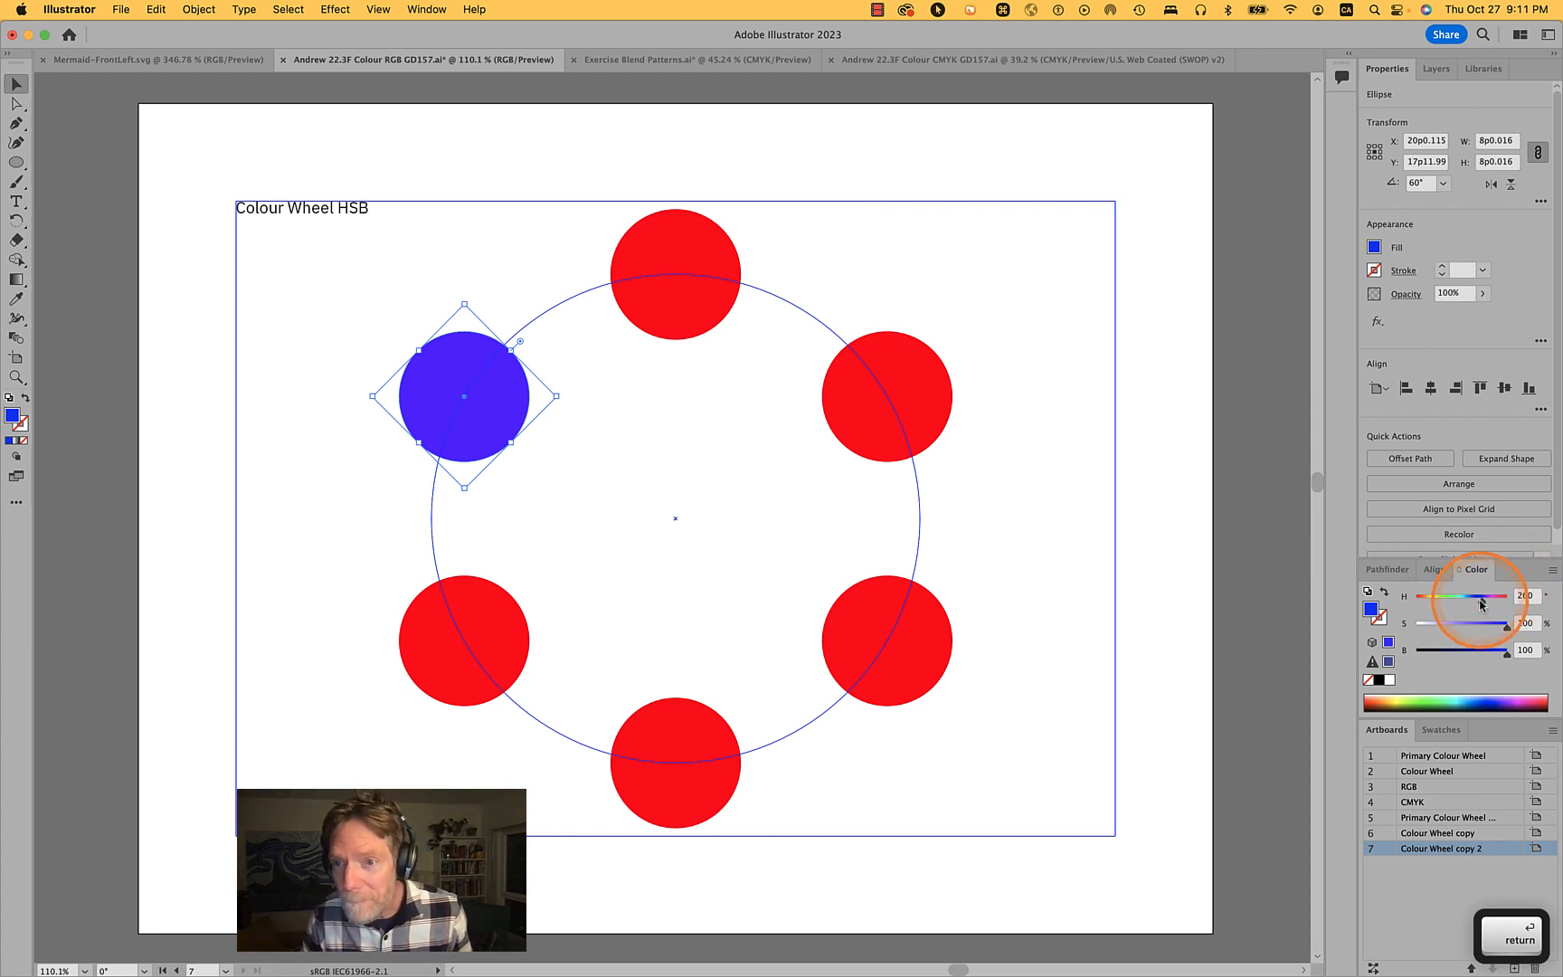
pyautogui.moveTo(1482, 600); pyautogui.dragTo(1397, 609)
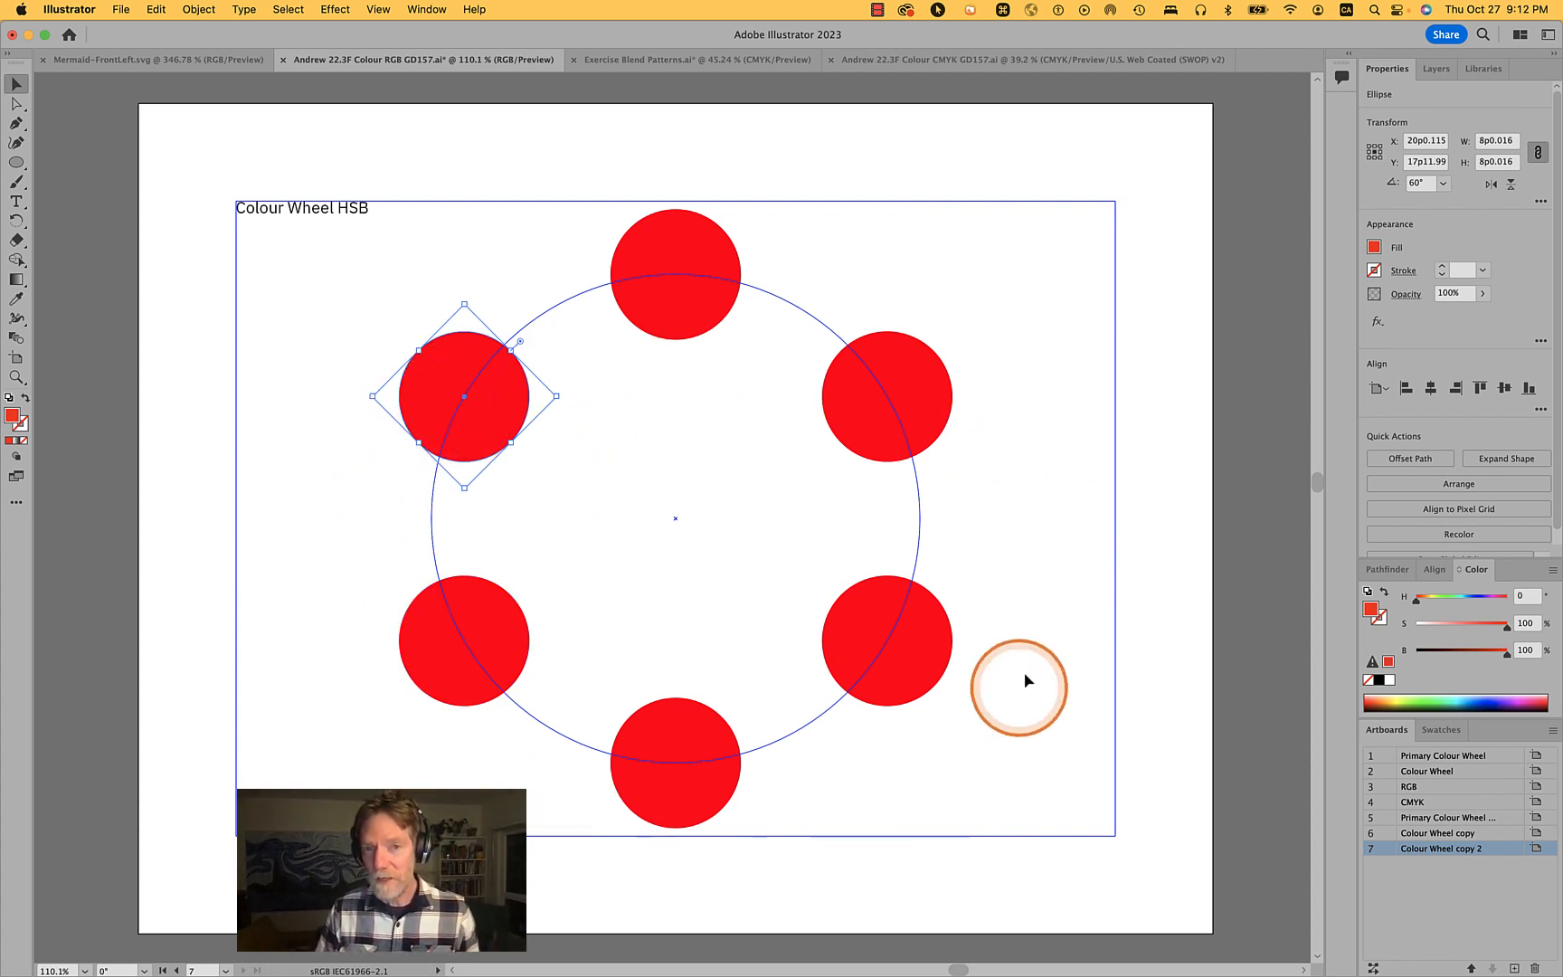
# - Set the upper-left circle's hue to 30
pyautogui.click(673, 280)
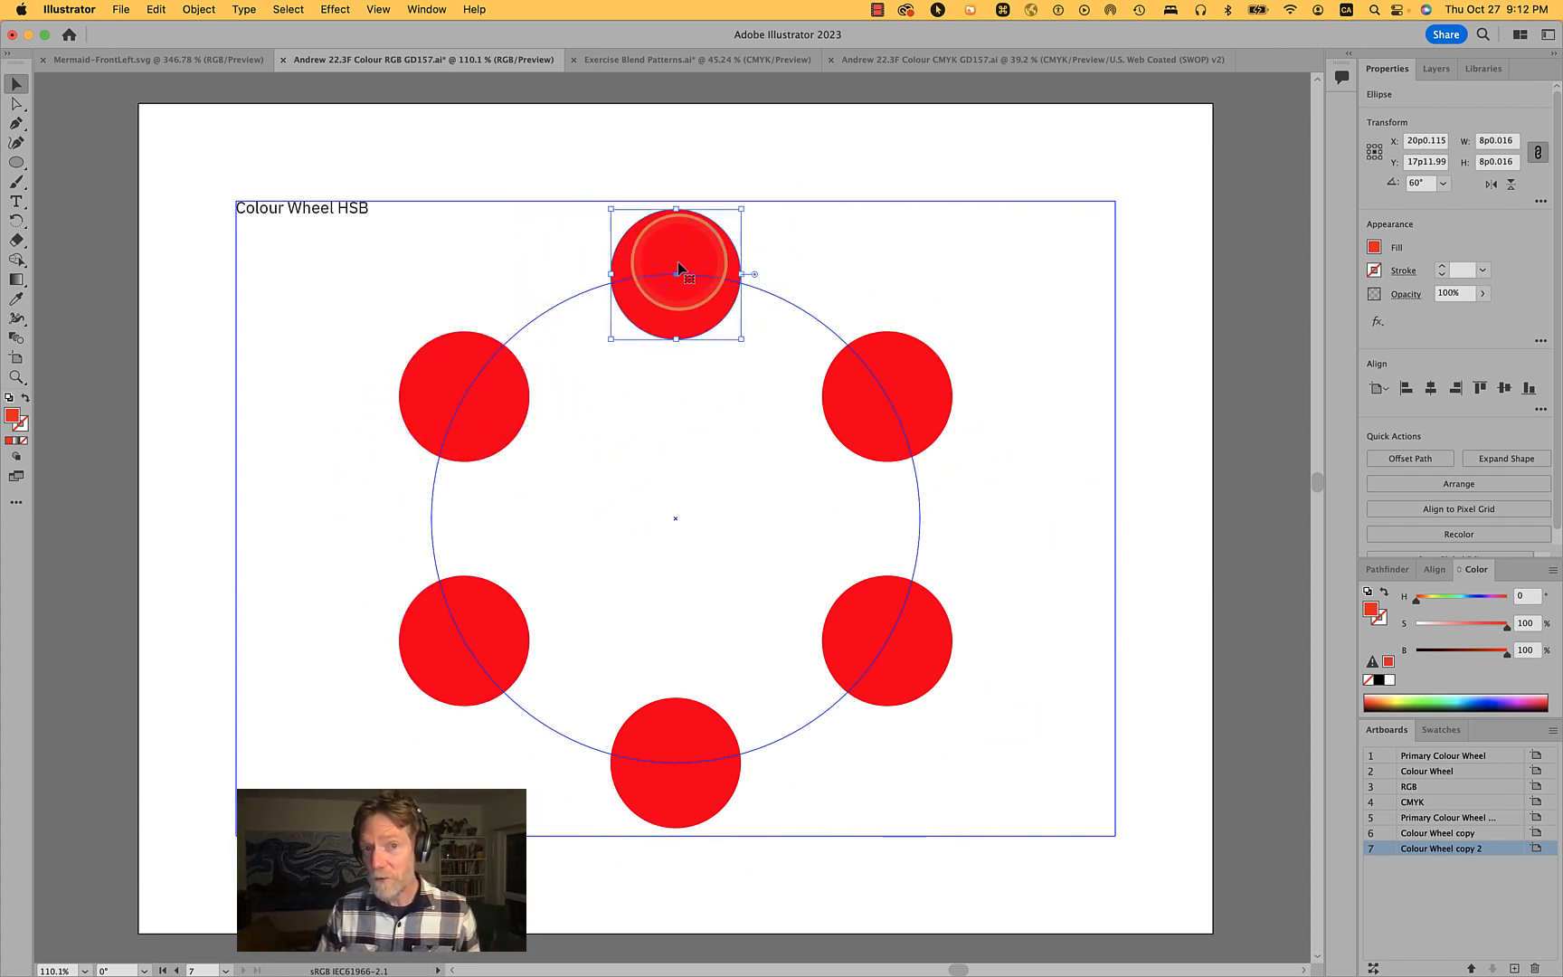
pyautogui.click(465, 390)
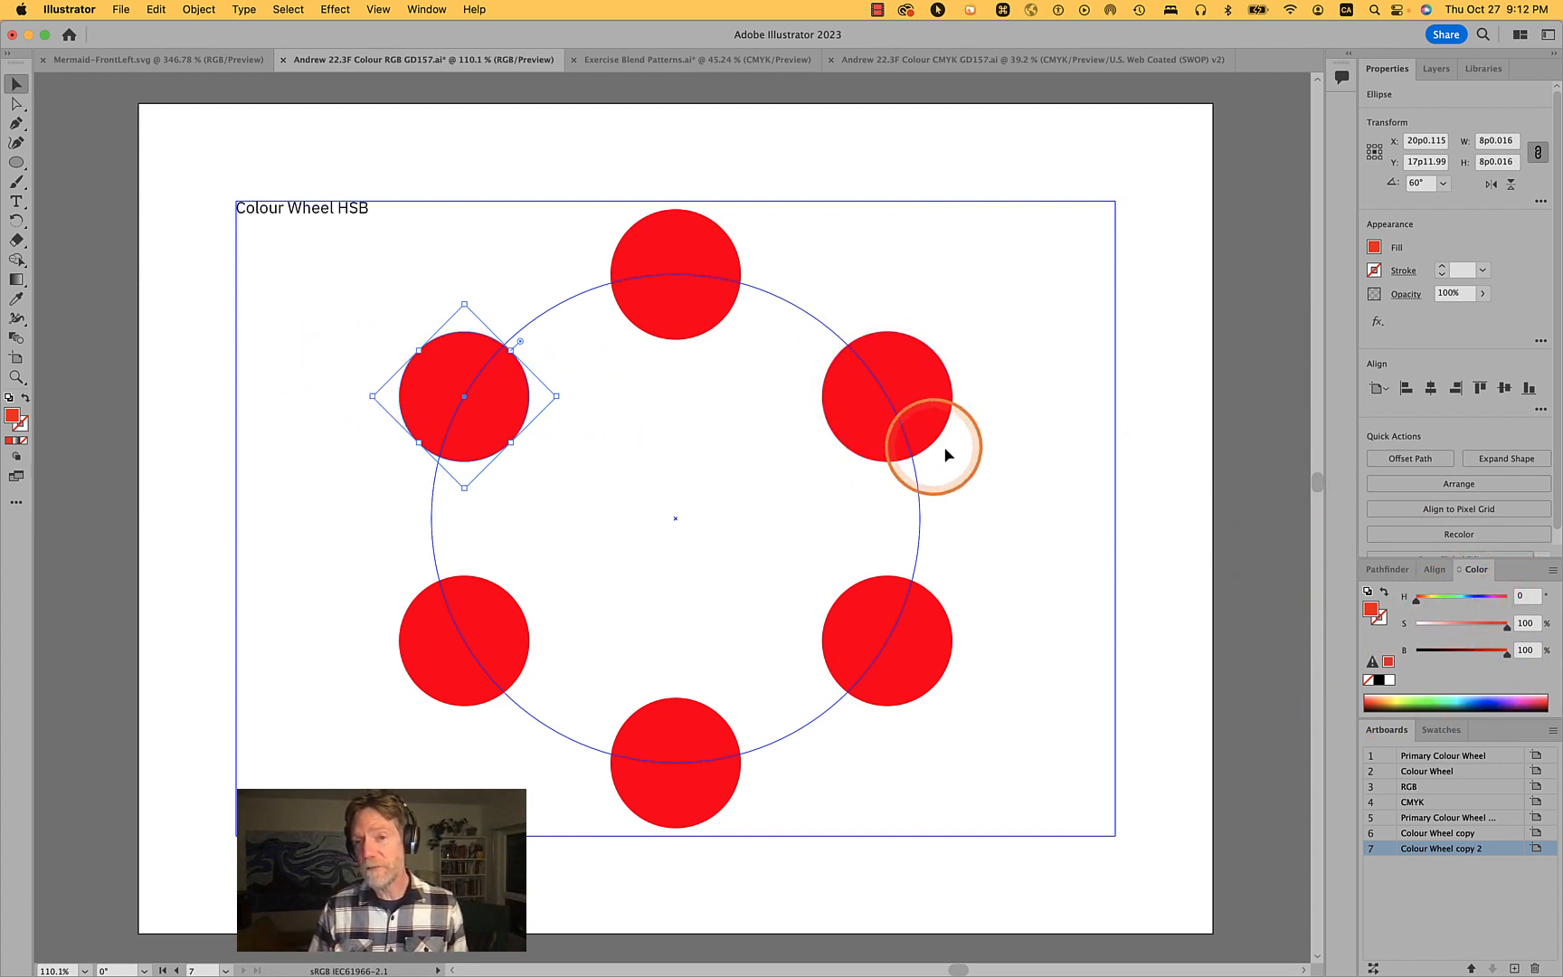
pyautogui.click(1530, 597)
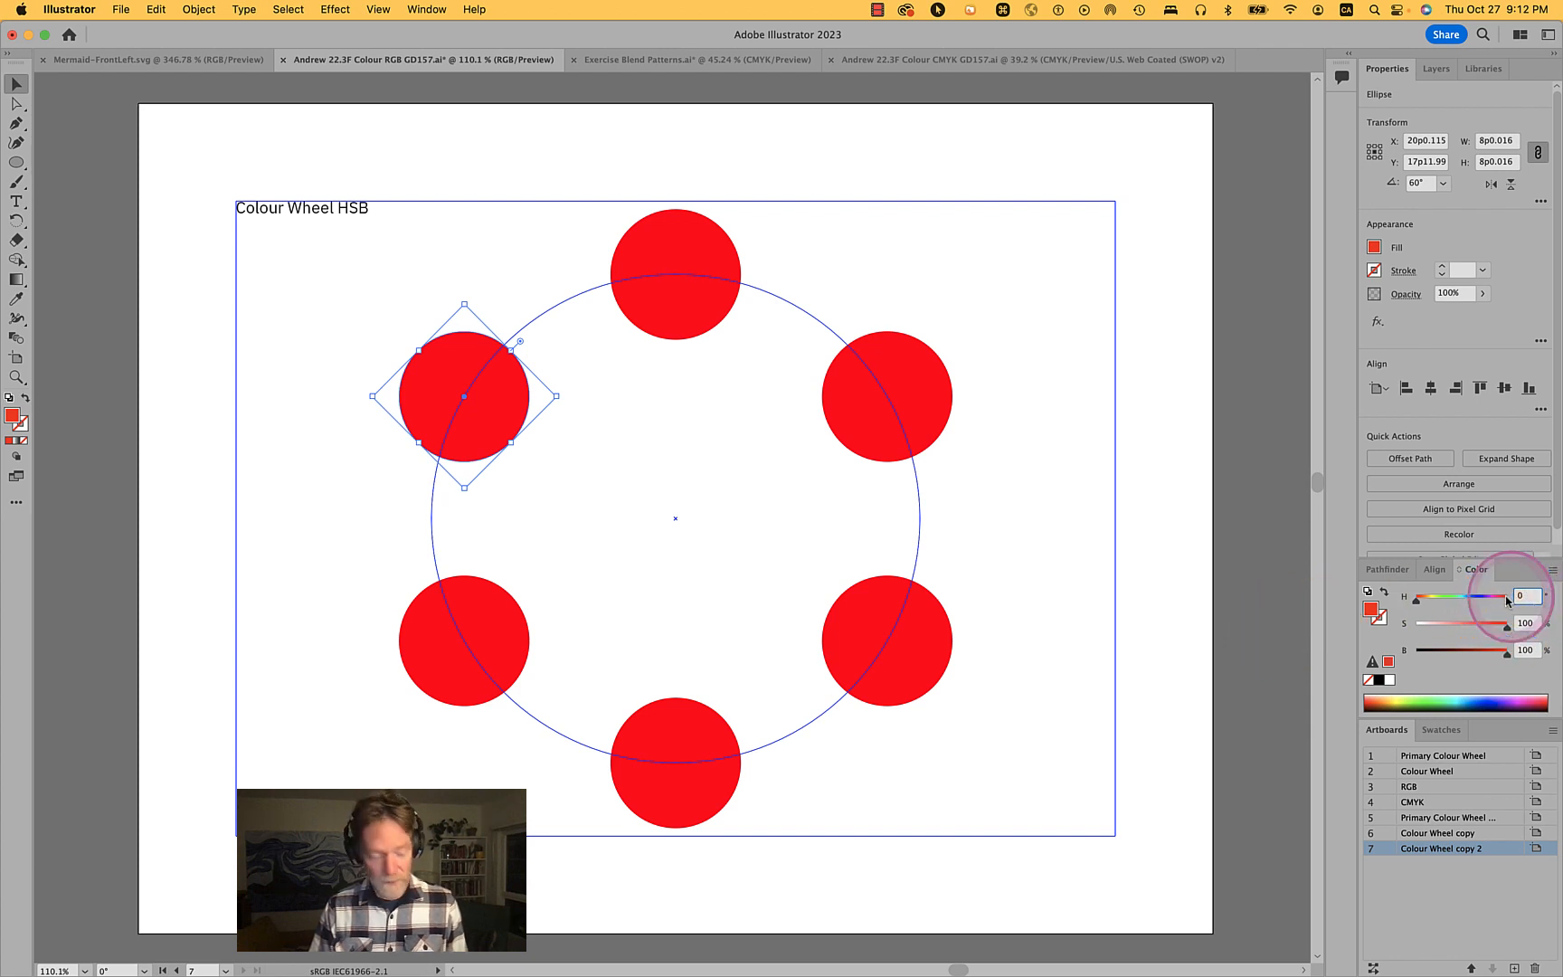
pyautogui.write('30')
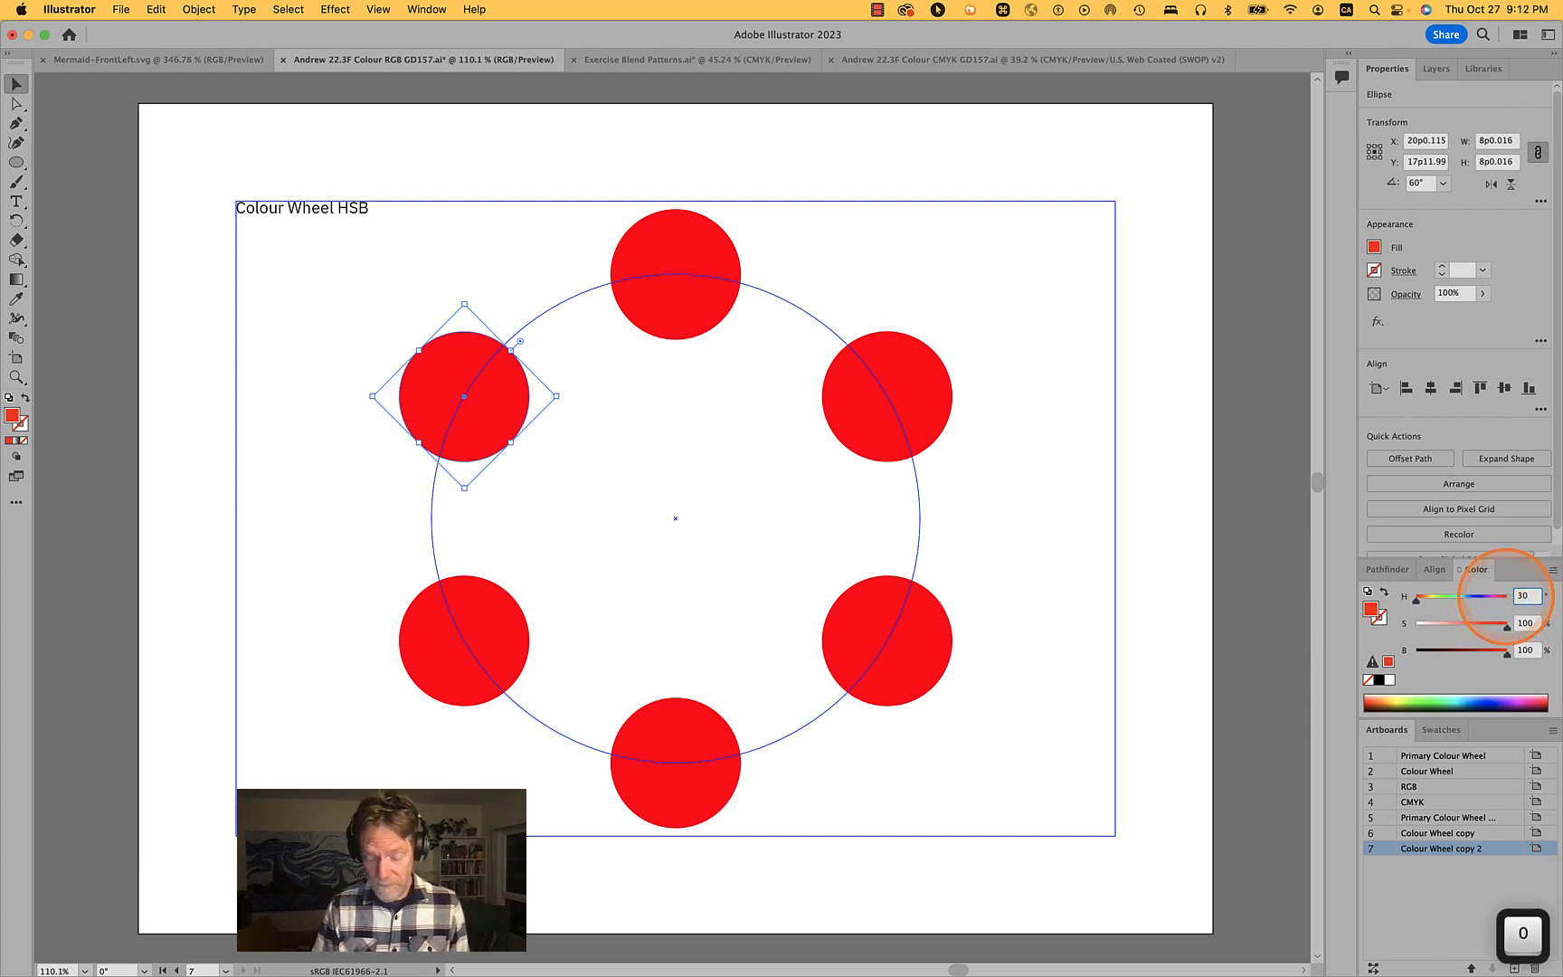
pyautogui.press('Return')
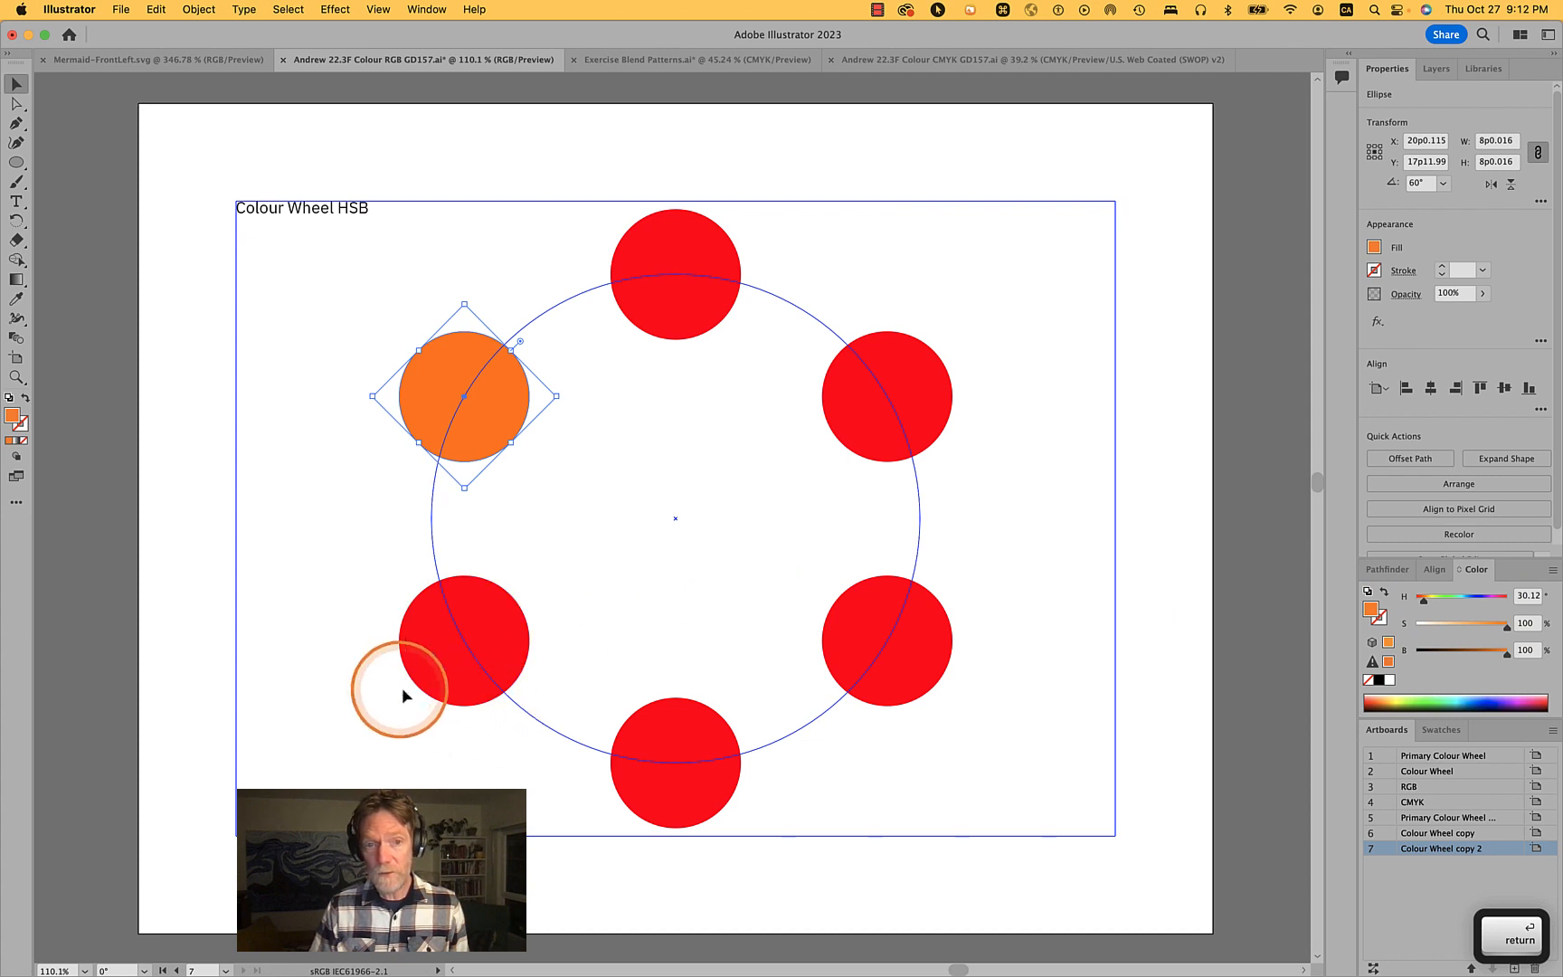
# - Set the lower-left circle's hue to 60 with the hue slider
pyautogui.click(425, 655)
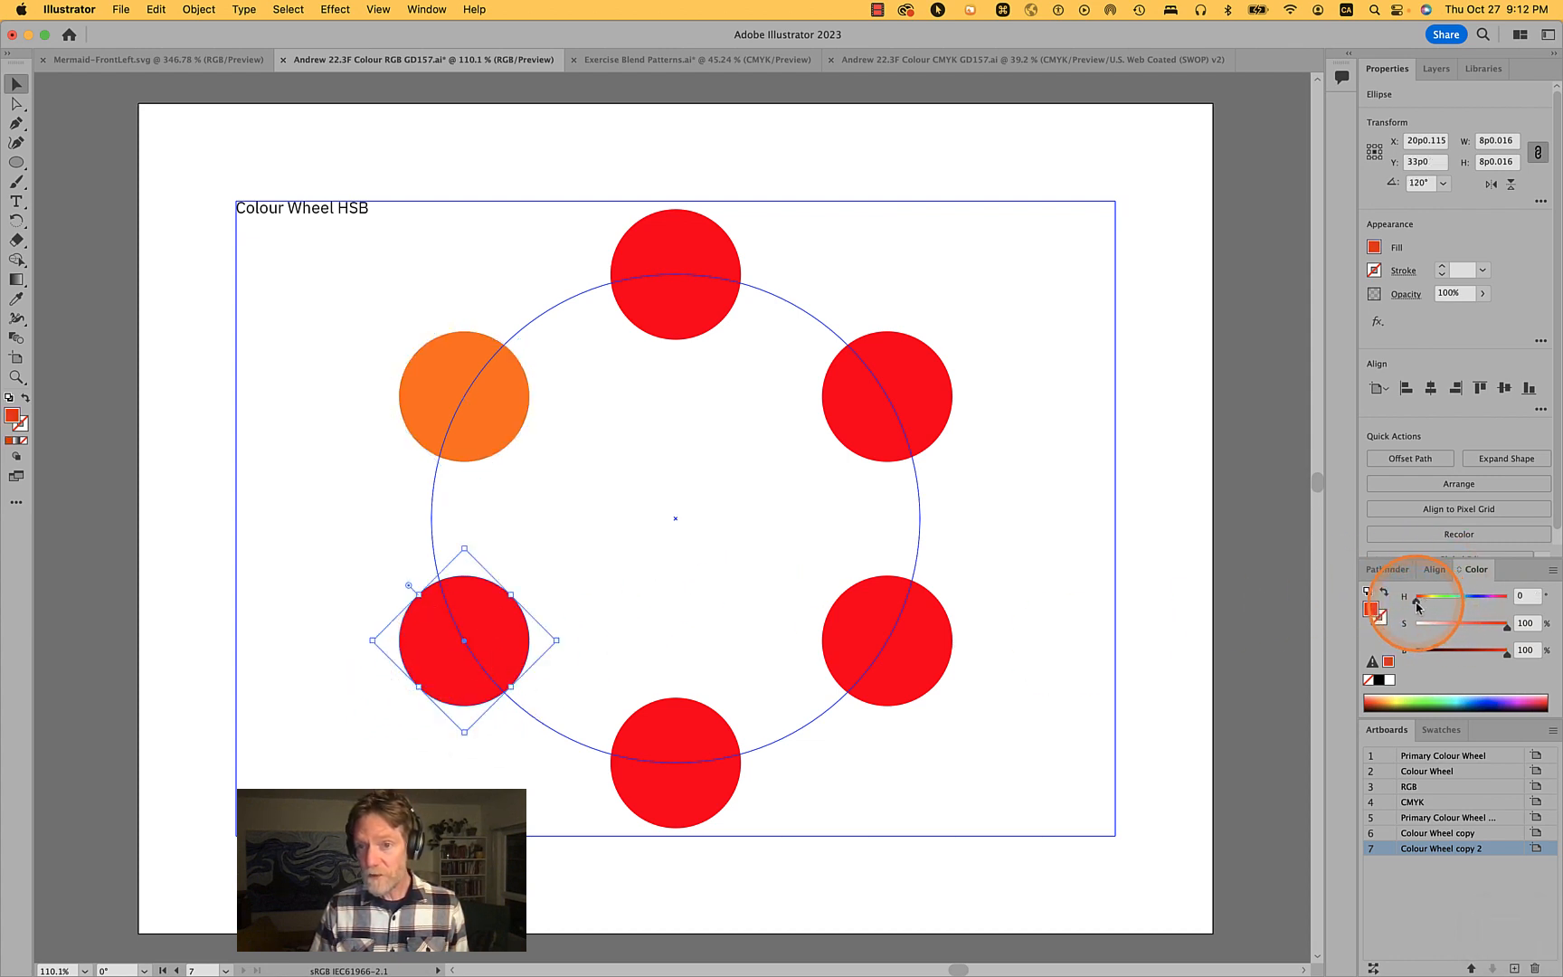
pyautogui.moveTo(1416, 599)
pyautogui.mouseDown()
pyautogui.moveTo(1447, 609)
pyautogui.moveTo(1396, 607)
pyautogui.mouseUp()
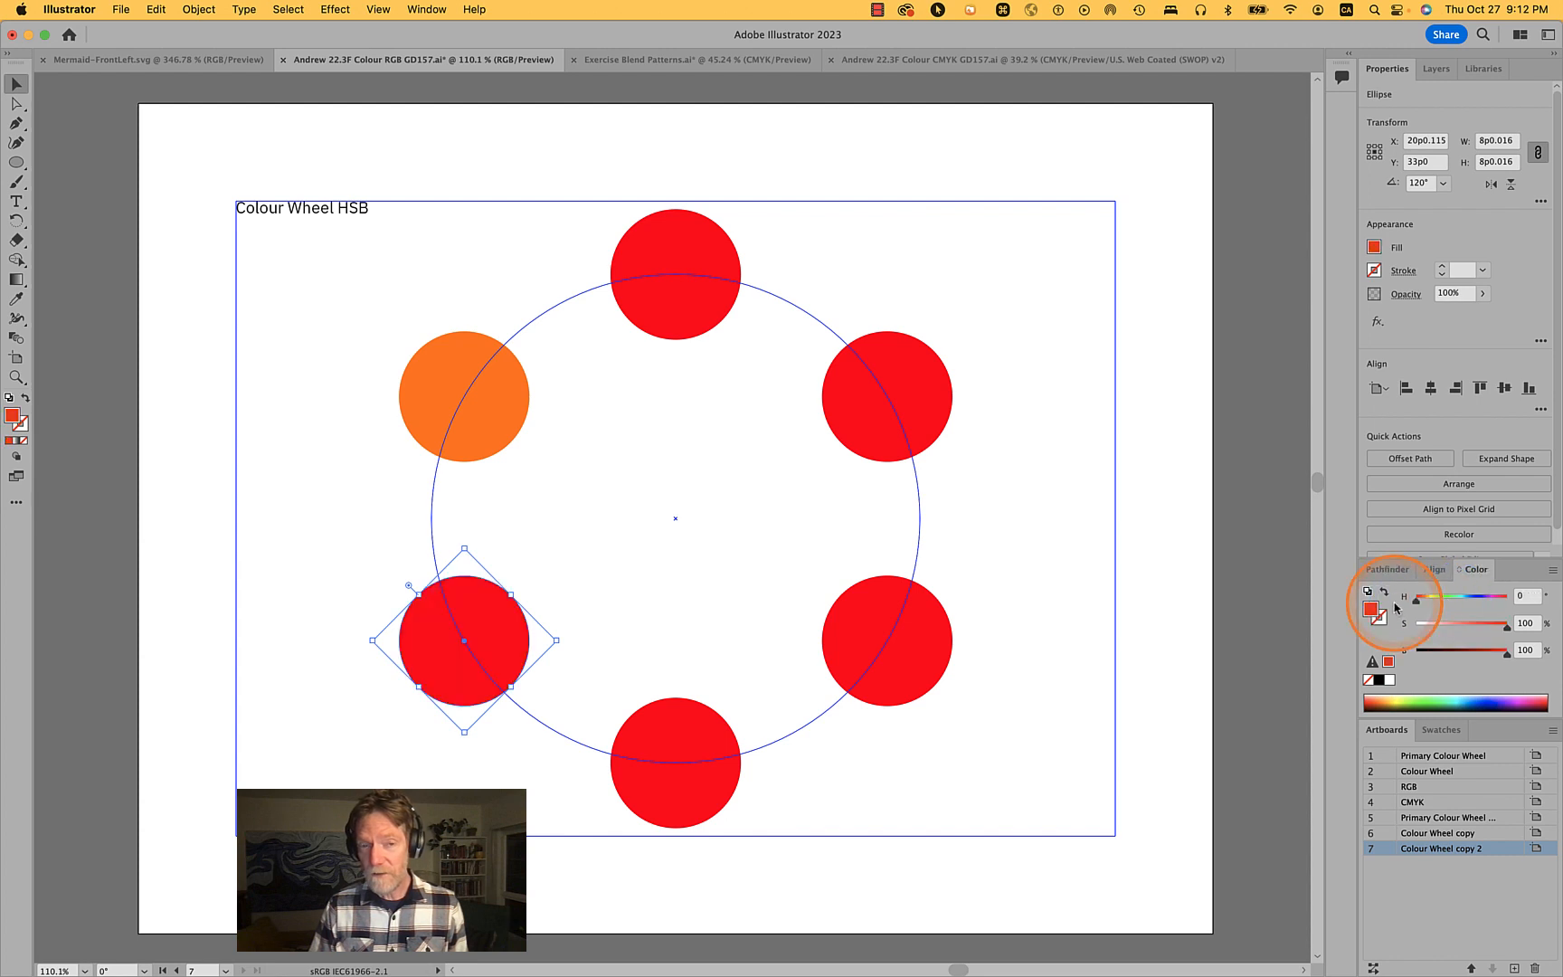
pyautogui.click(683, 794)
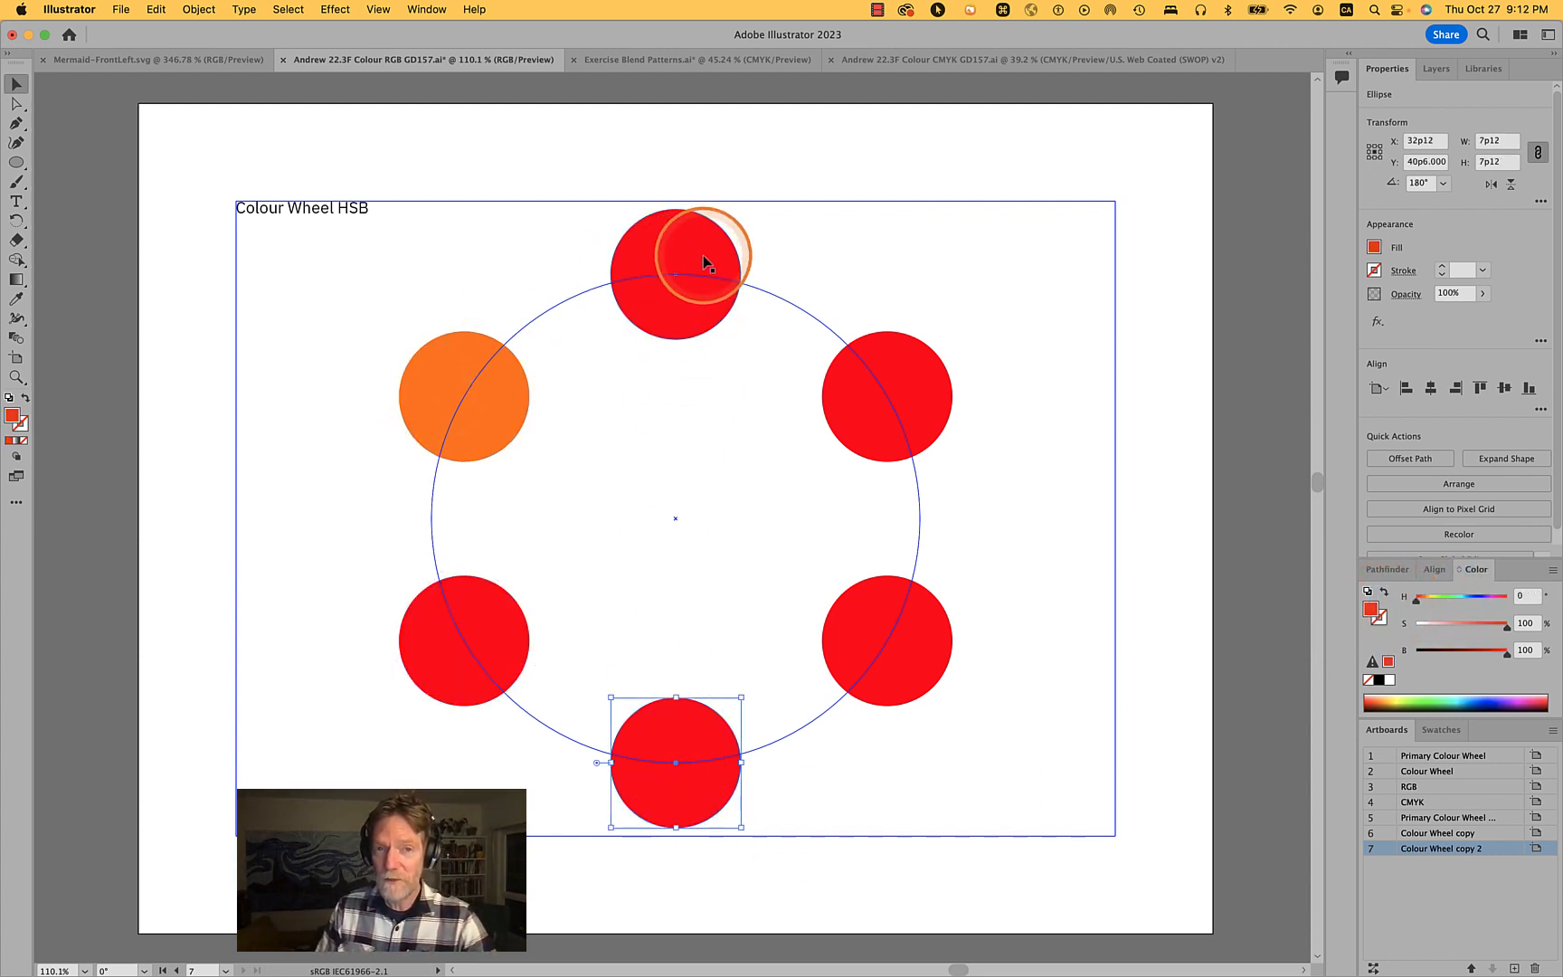
pyautogui.click(454, 633)
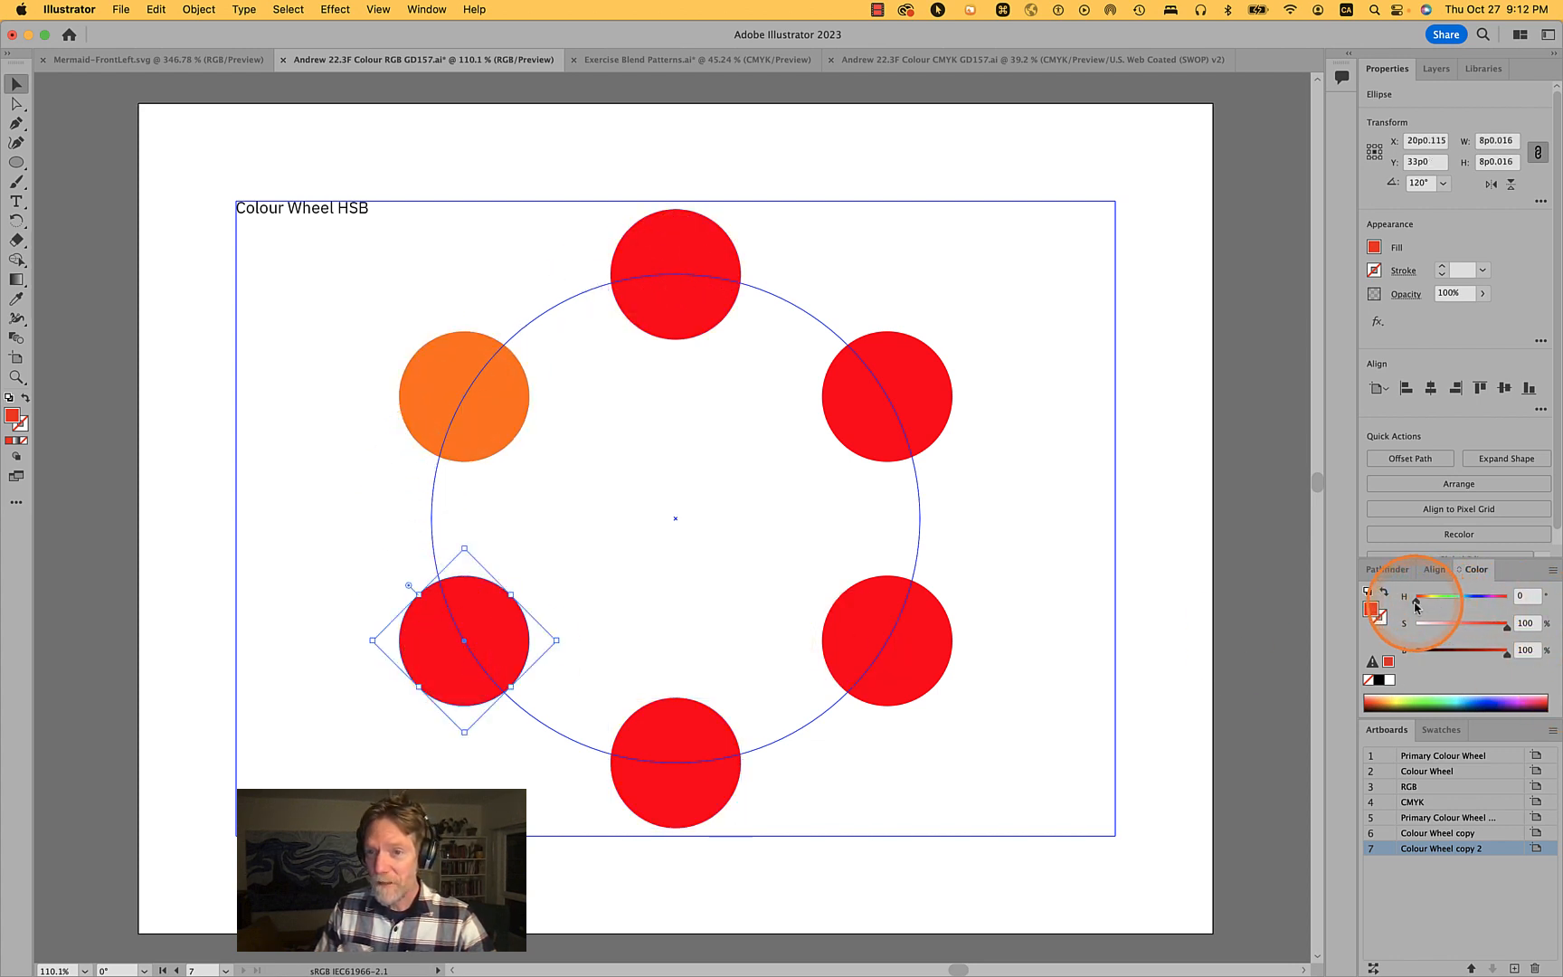
pyautogui.moveTo(1416, 600); pyautogui.dragTo(1432, 605)
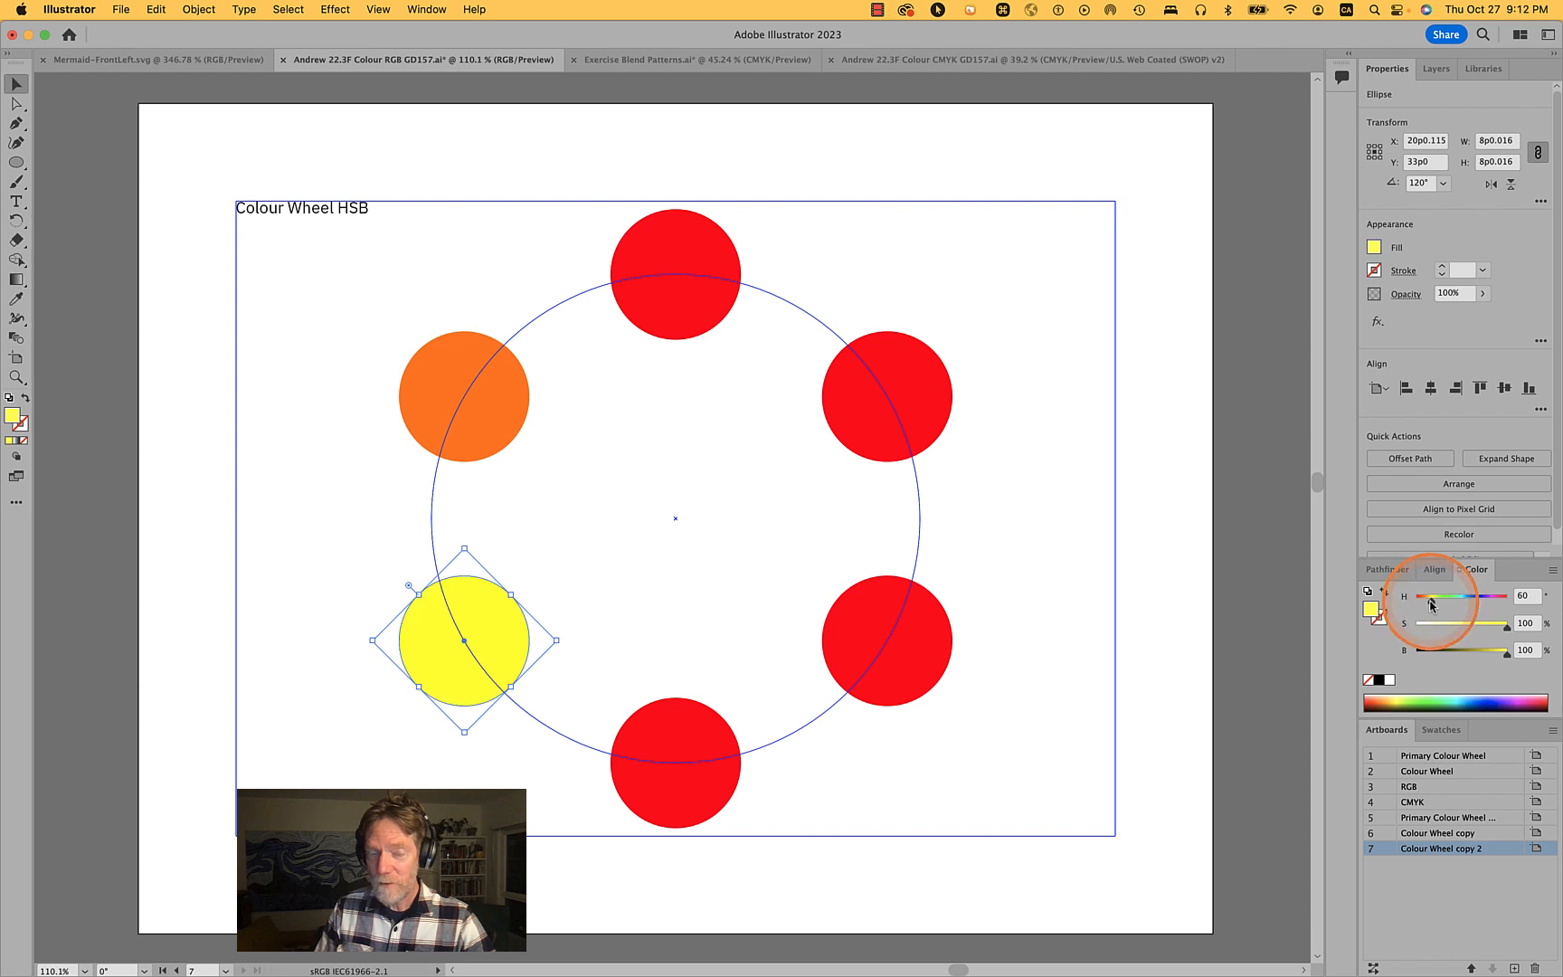
# - Set the bottom circle's hue to 250
pyautogui.click(702, 791)
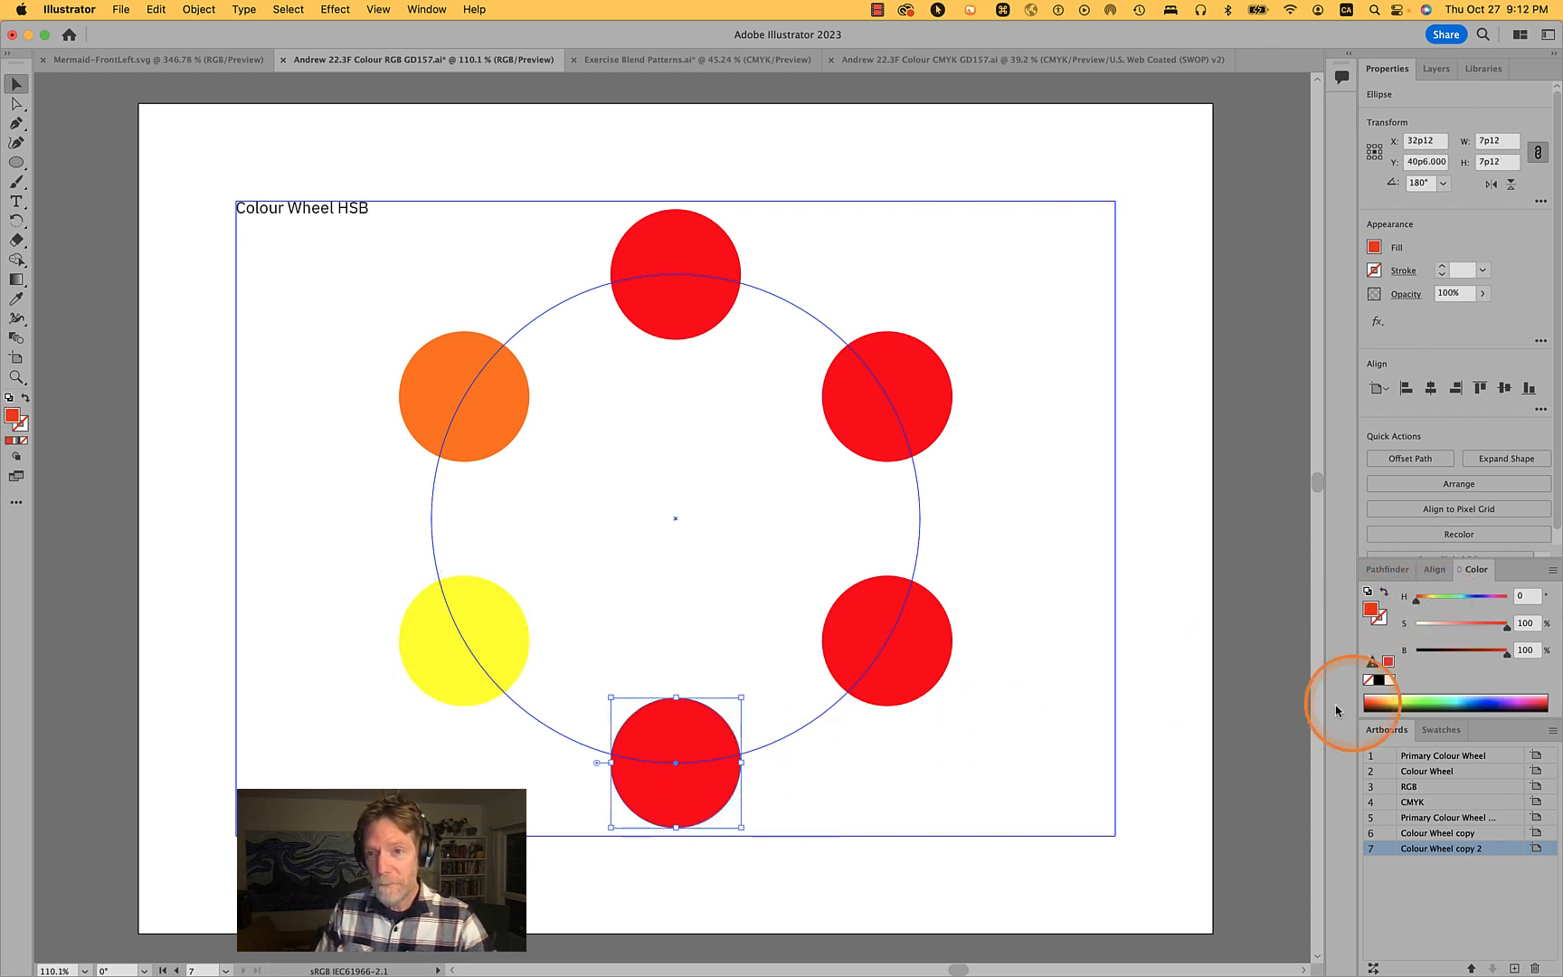
pyautogui.moveTo(1417, 597); pyautogui.dragTo(1478, 604)
pyautogui.click(1532, 597)
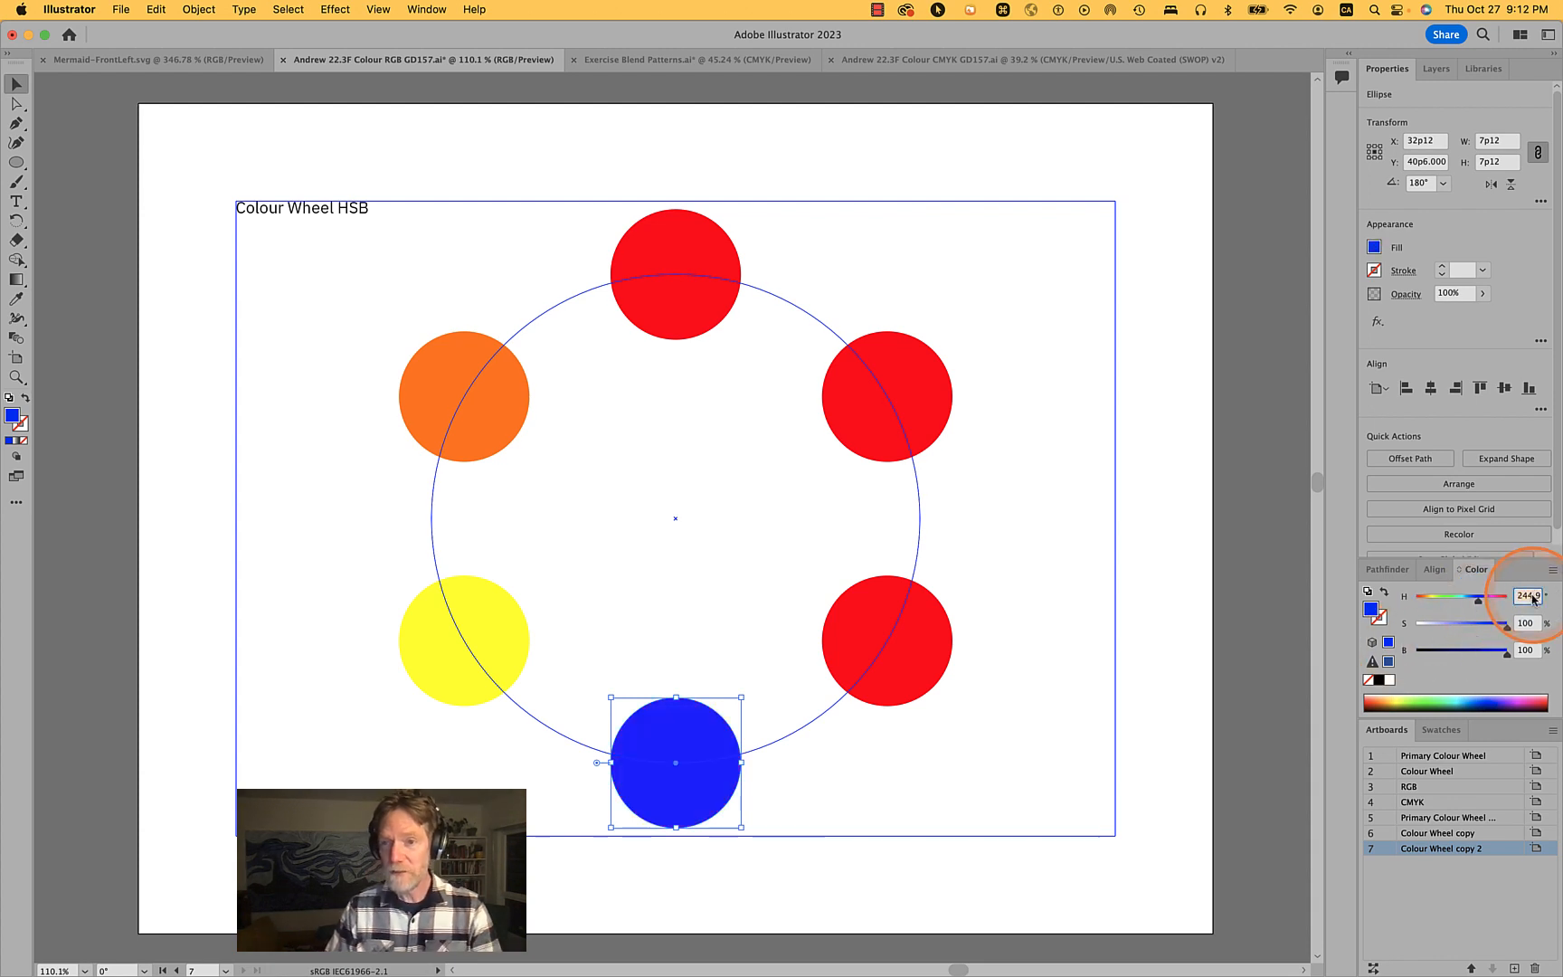
pyautogui.write('2')
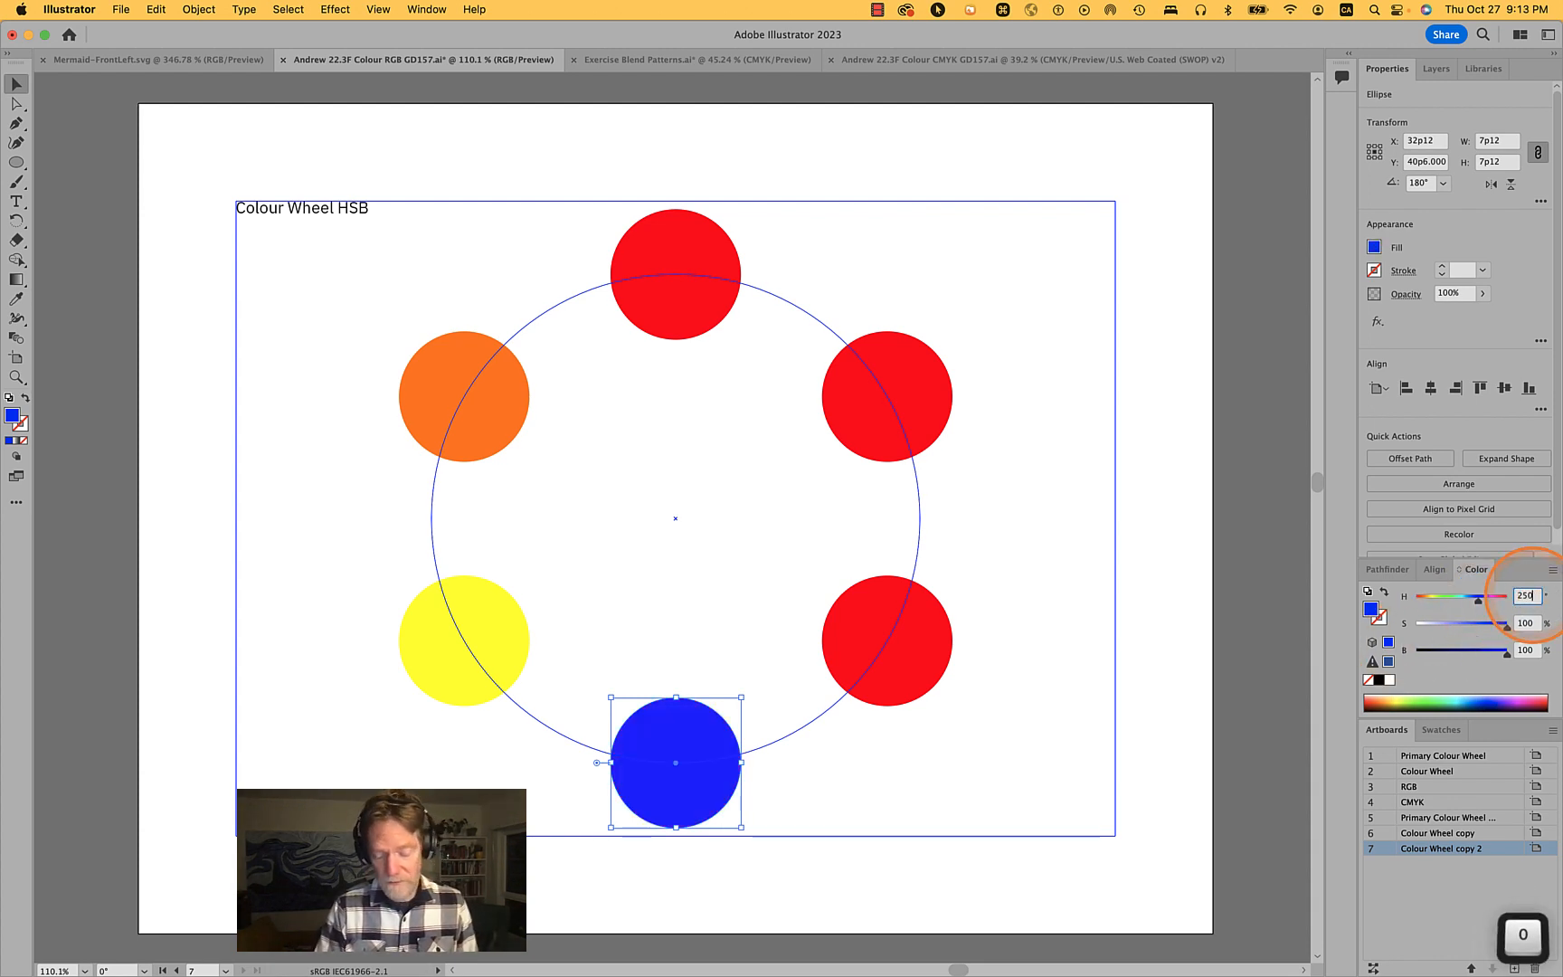
pyautogui.write('50')
pyautogui.press('Return')
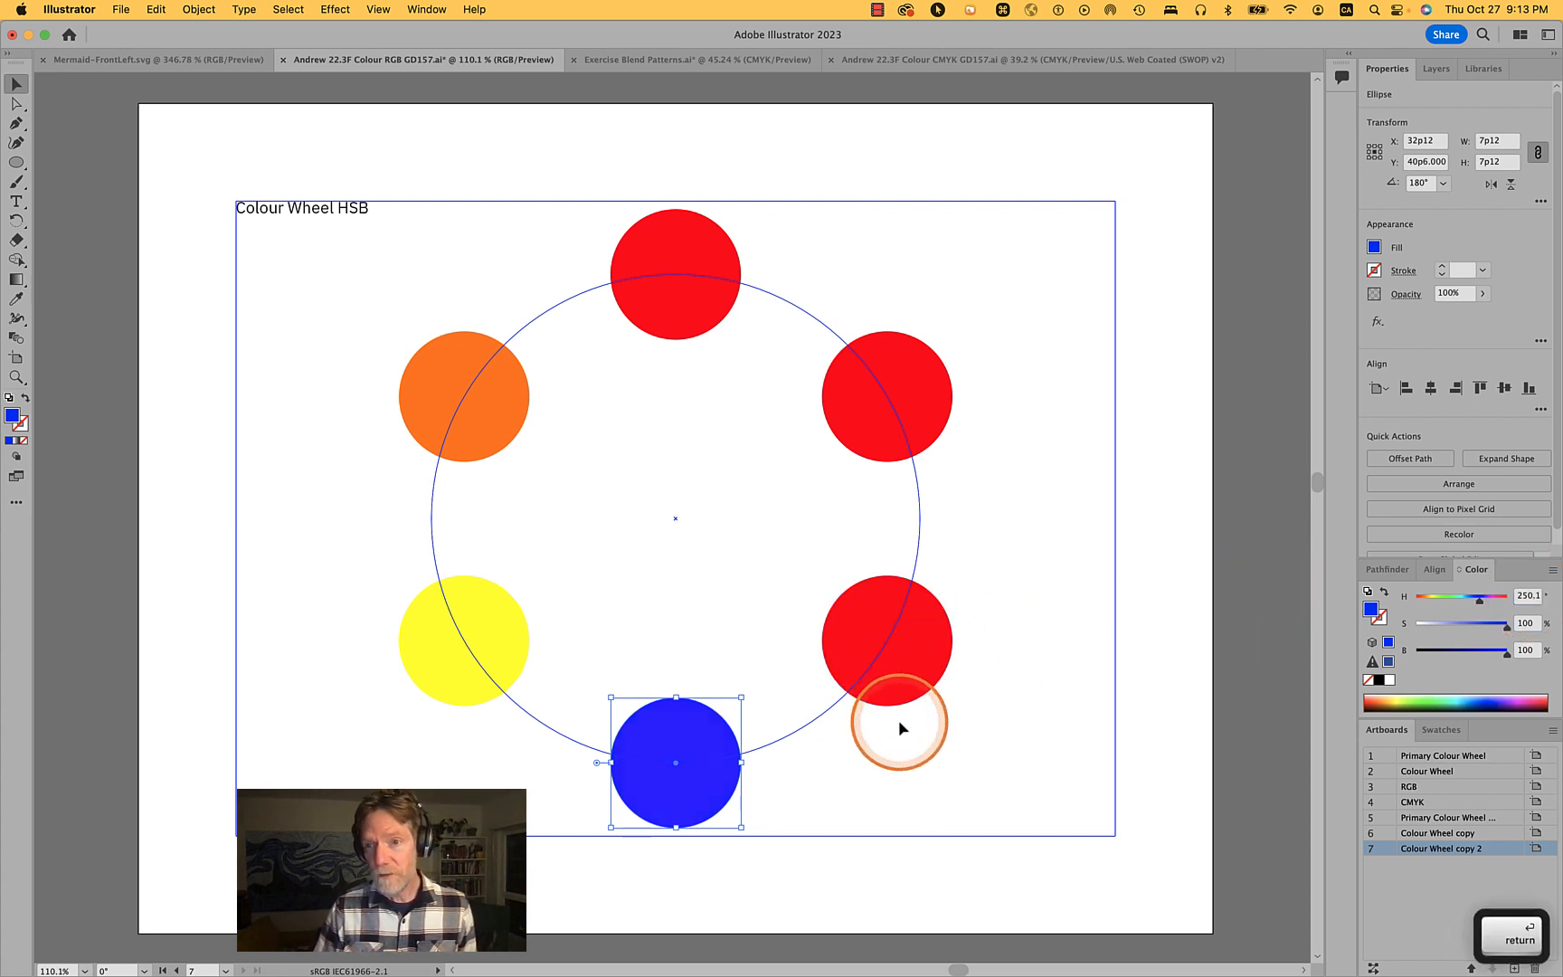
# - Drag the lower-right circle's hue slider to about 284
pyautogui.click(905, 664)
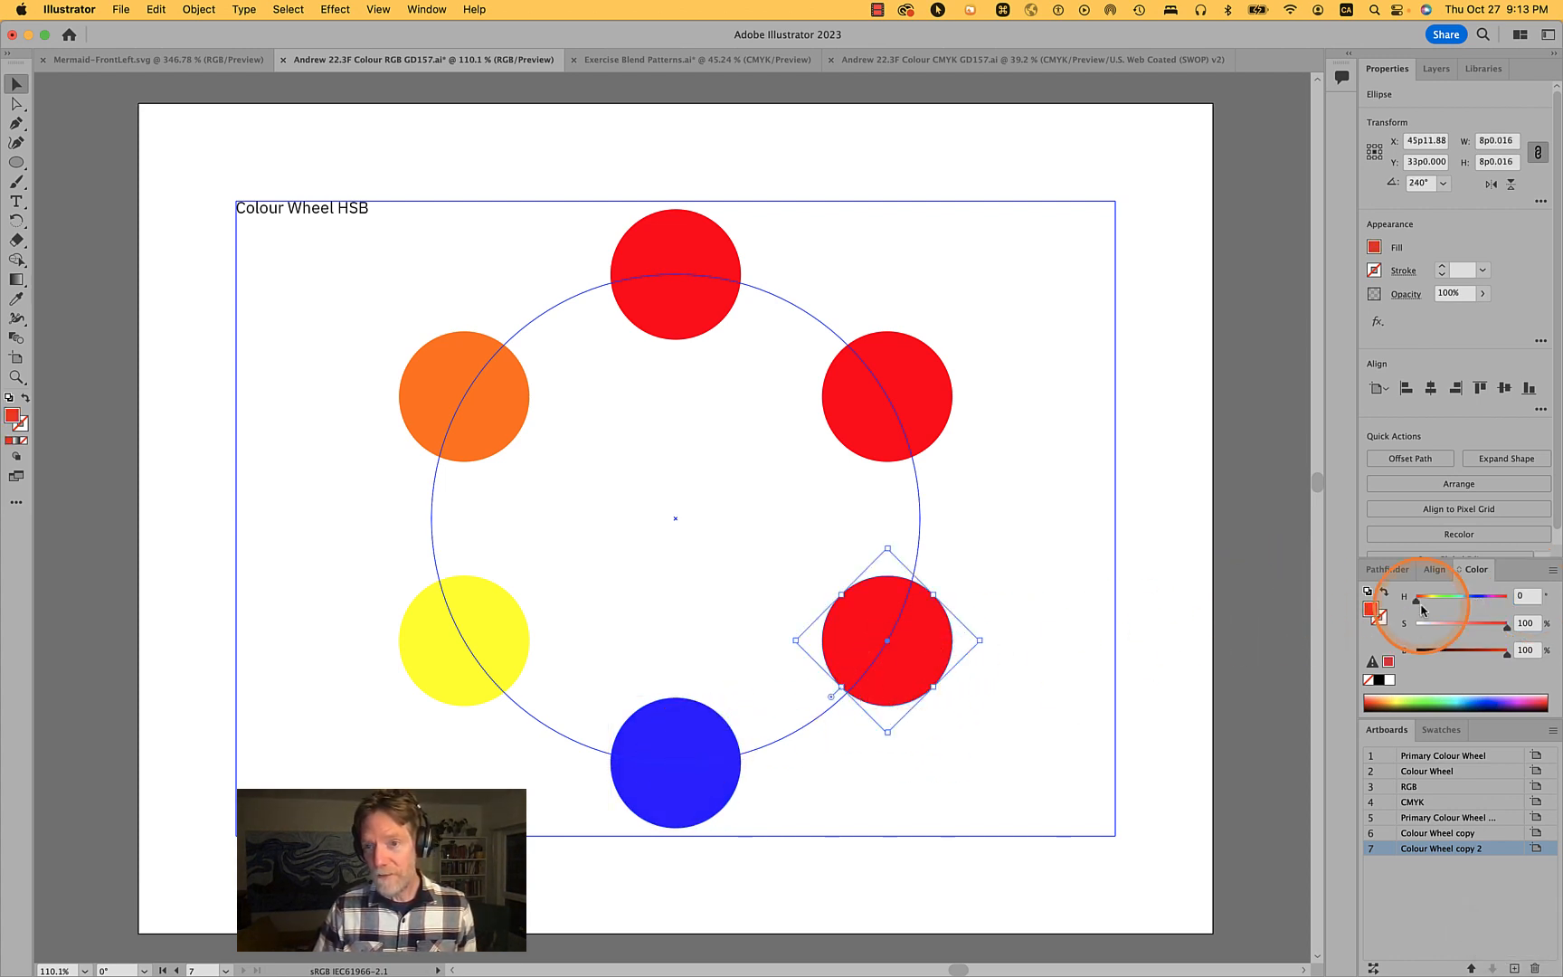
pyautogui.moveTo(1416, 605); pyautogui.dragTo(1489, 613)
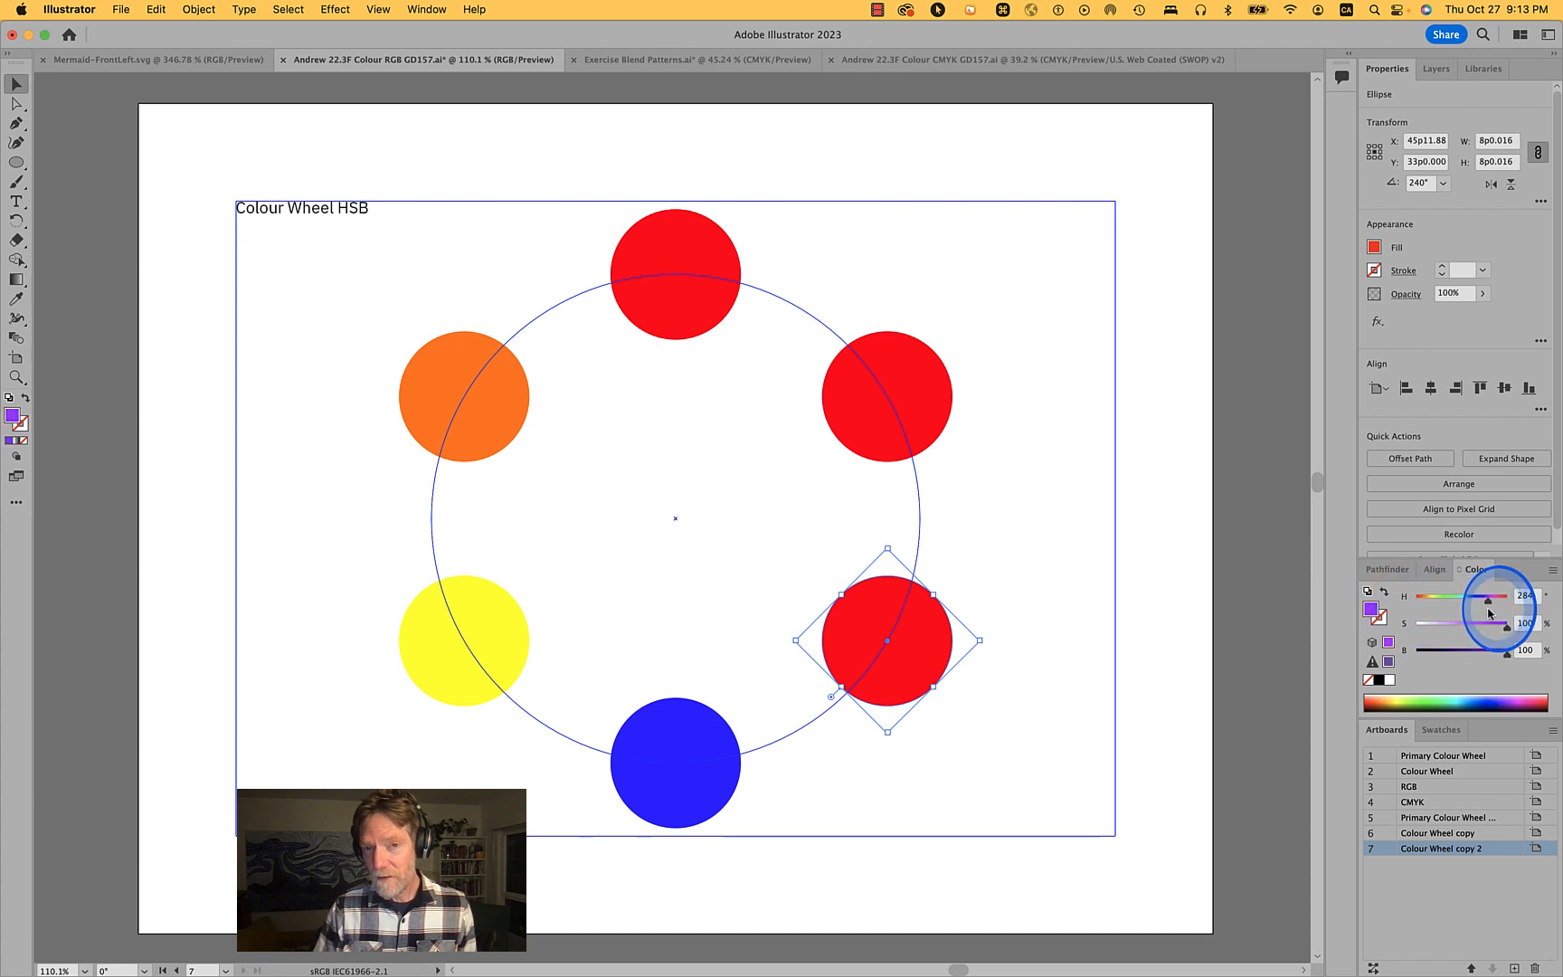
# - Set the bottom circle's hue to 90
pyautogui.click(722, 741)
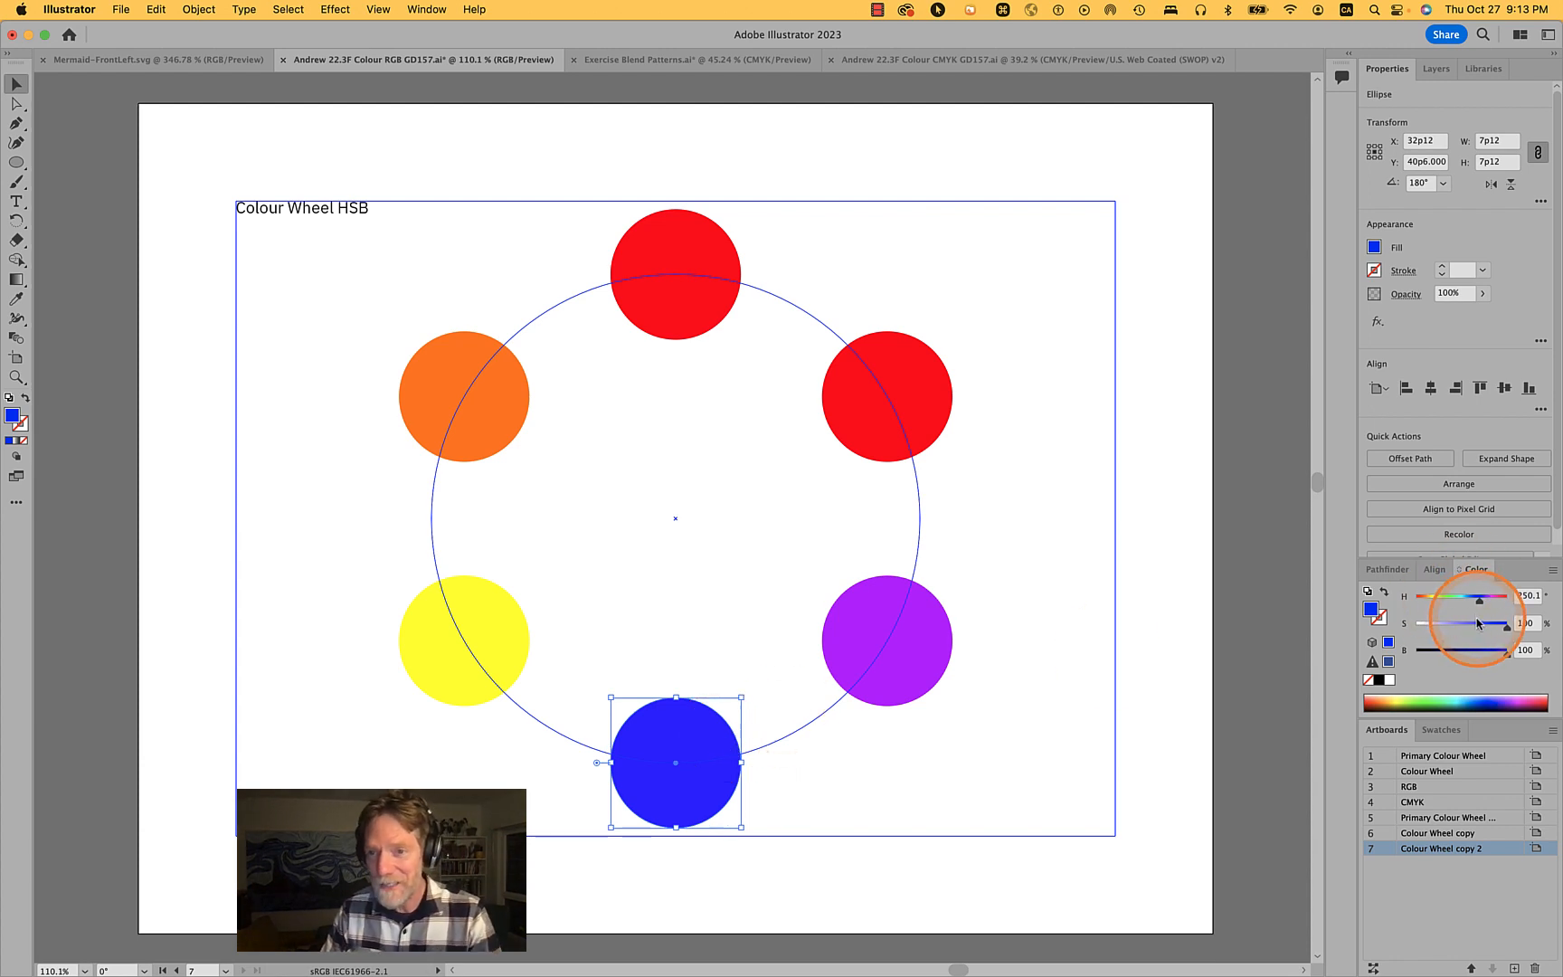
pyautogui.moveTo(1481, 606); pyautogui.dragTo(1433, 604)
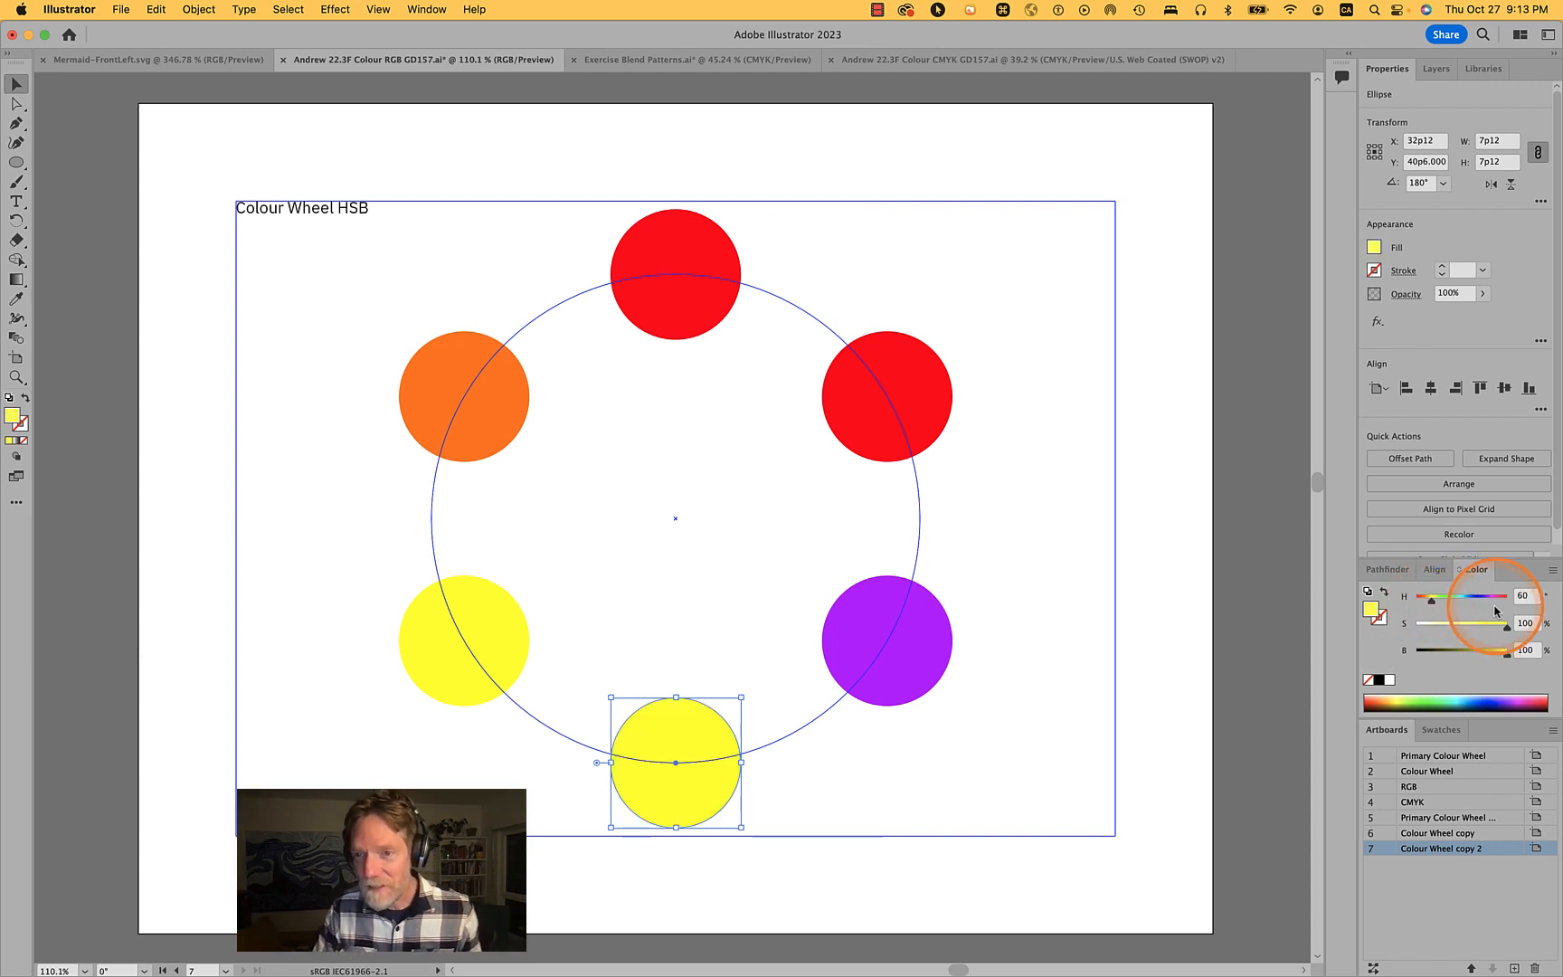
pyautogui.click(1520, 597)
pyautogui.write('90')
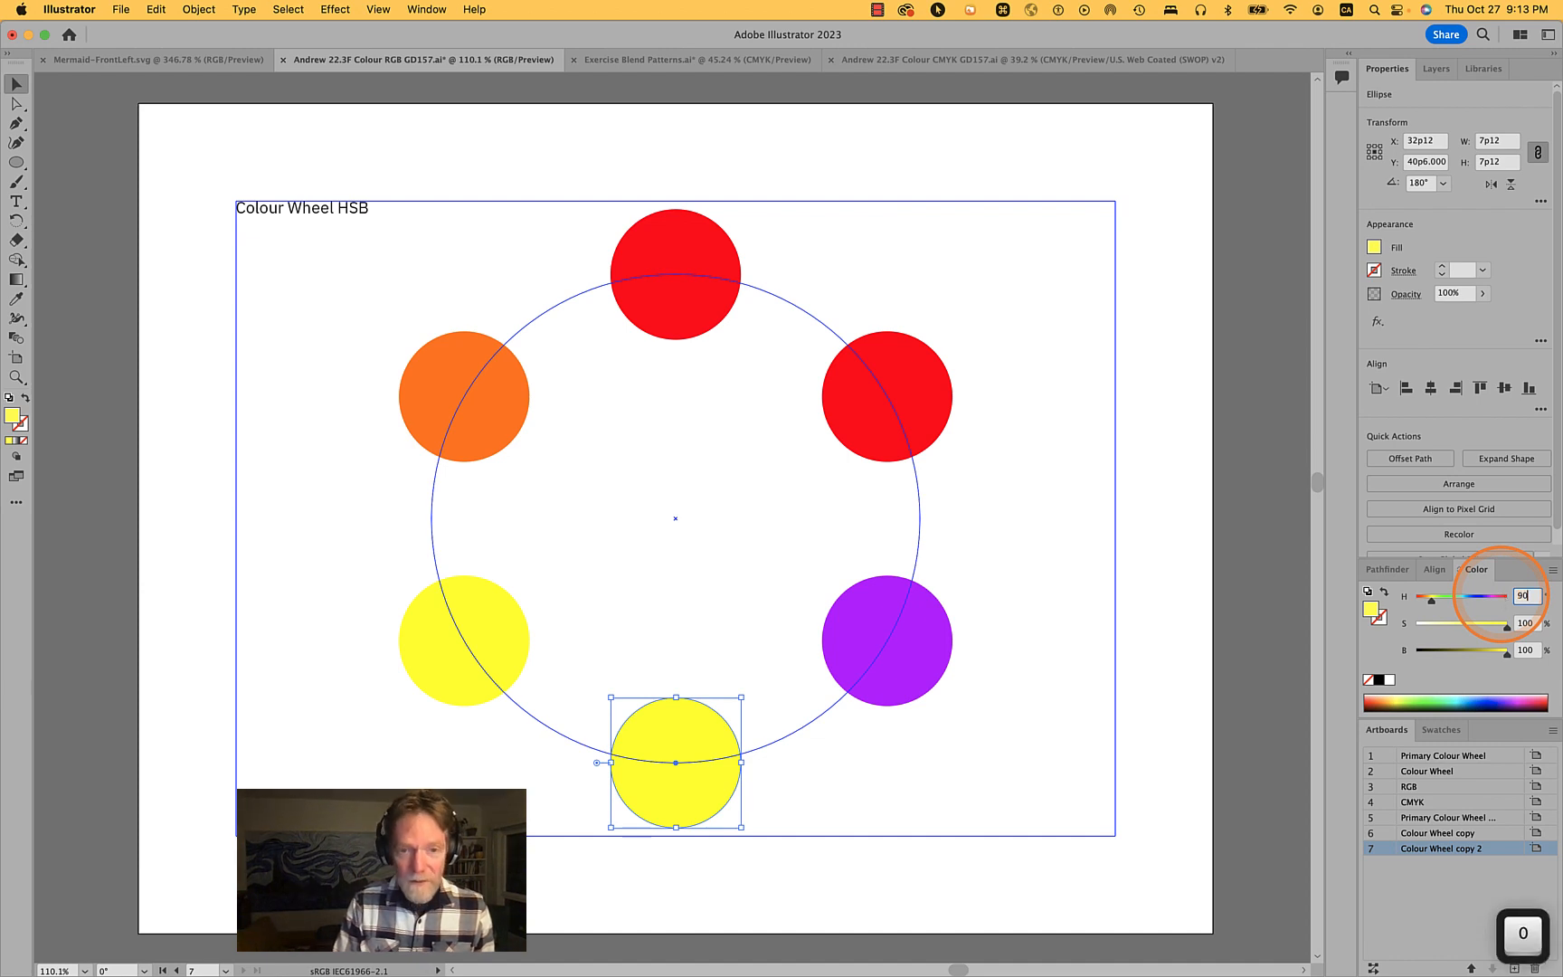
pyautogui.press('Tab')
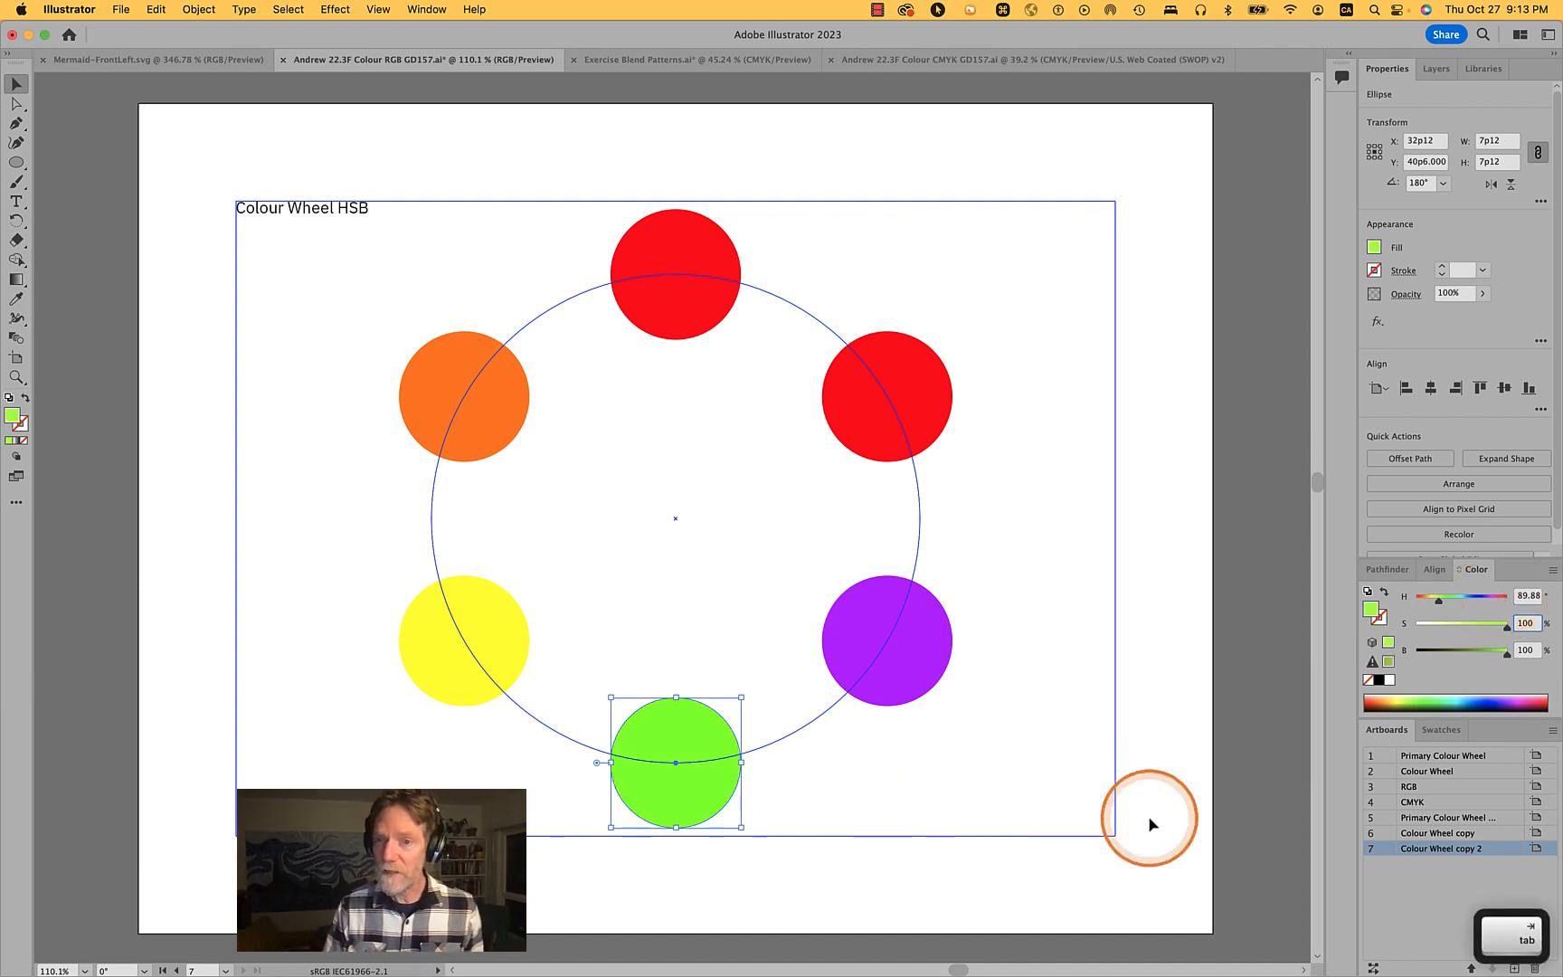
# - Set the lower-right circle's hue to 220
pyautogui.click(905, 685)
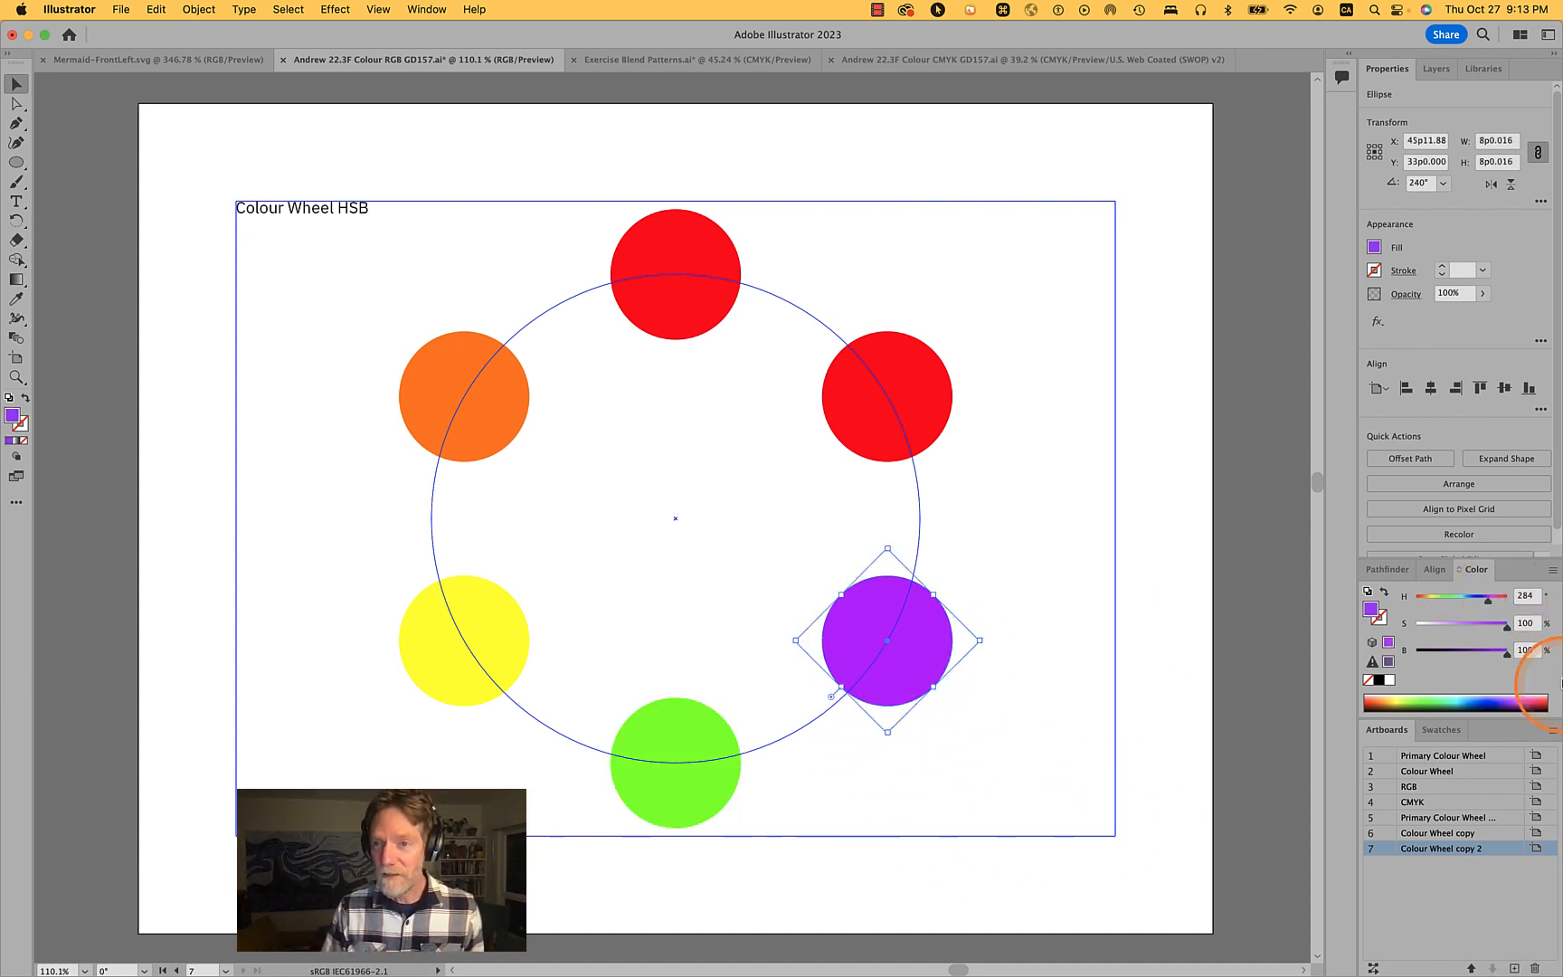
pyautogui.moveTo(1487, 600); pyautogui.dragTo(1473, 608)
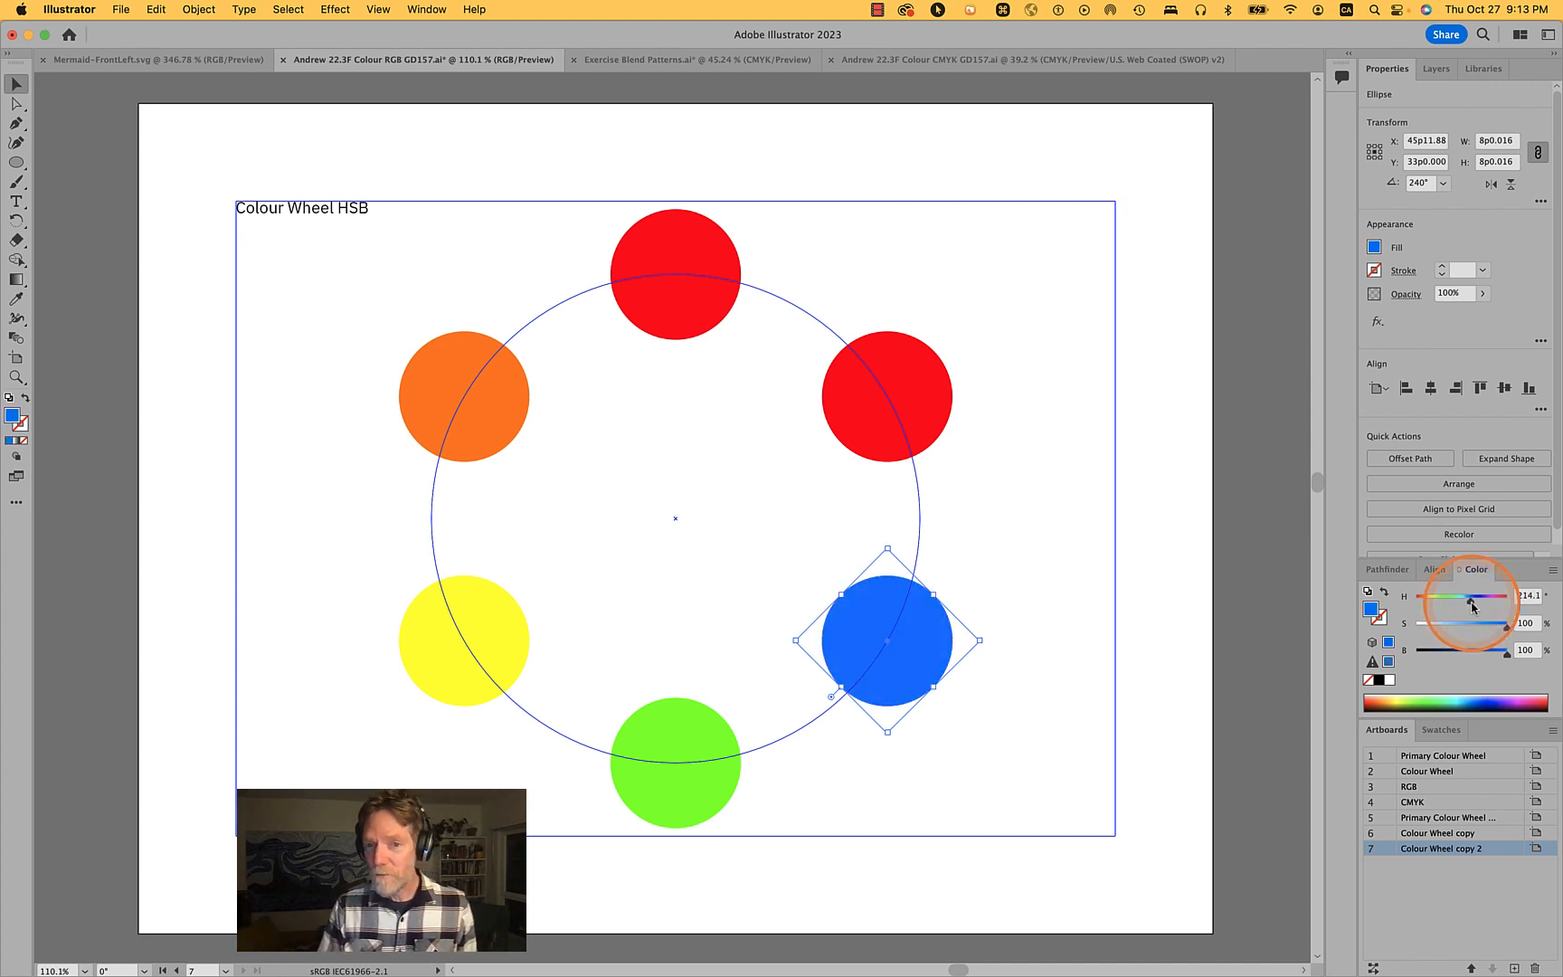
pyautogui.click(1524, 597)
pyautogui.write('220')
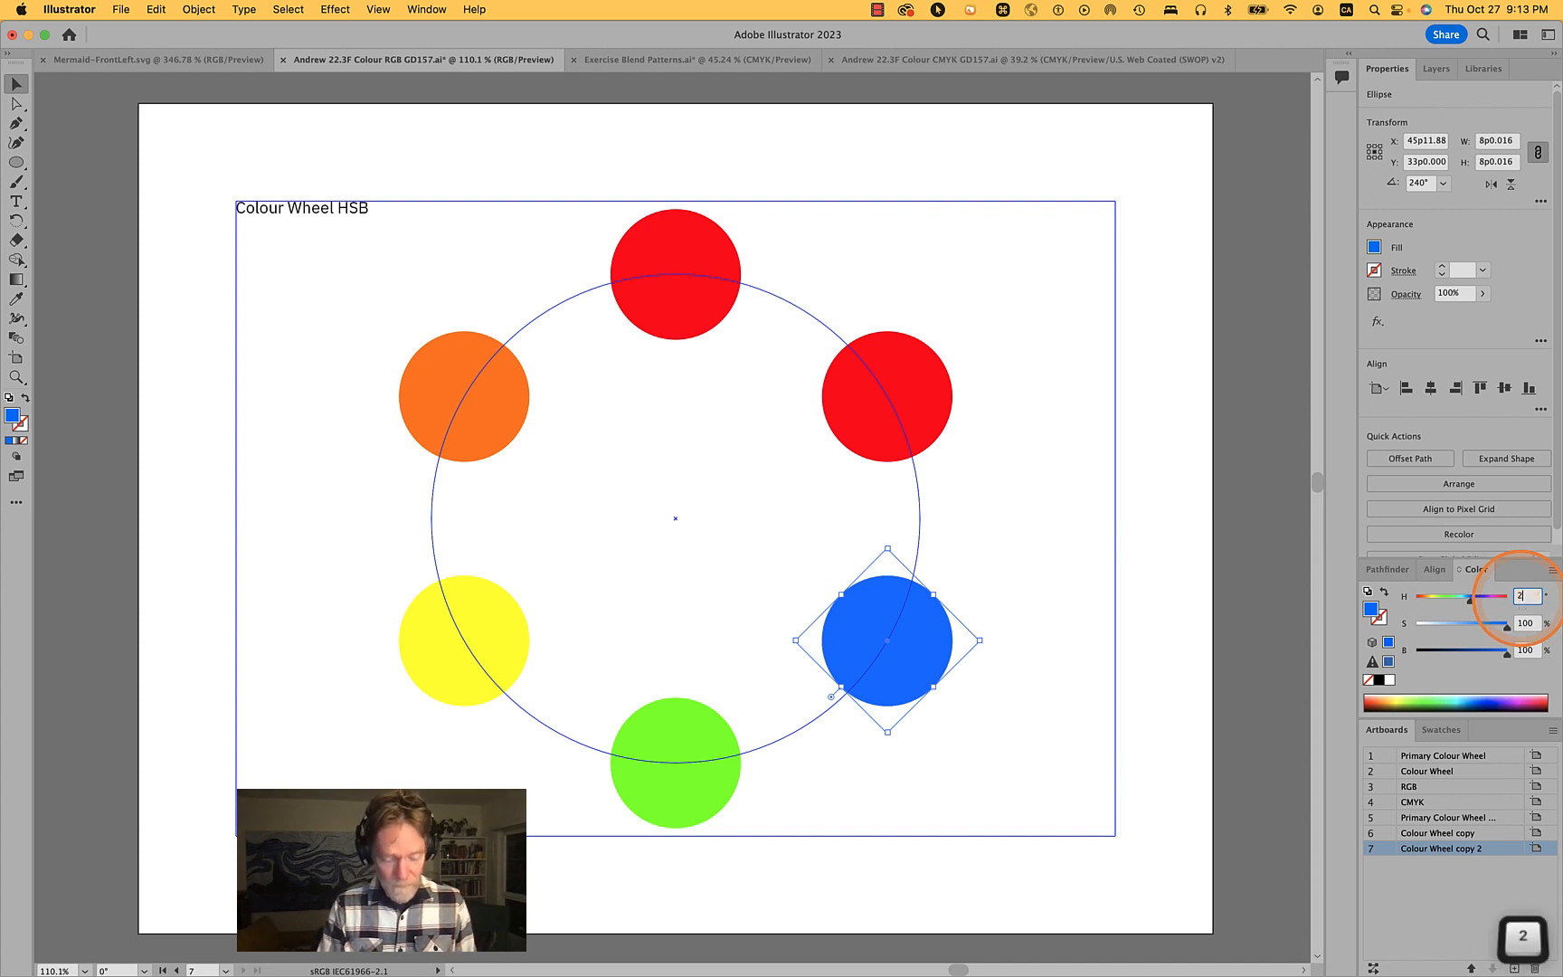
pyautogui.press('Tab')
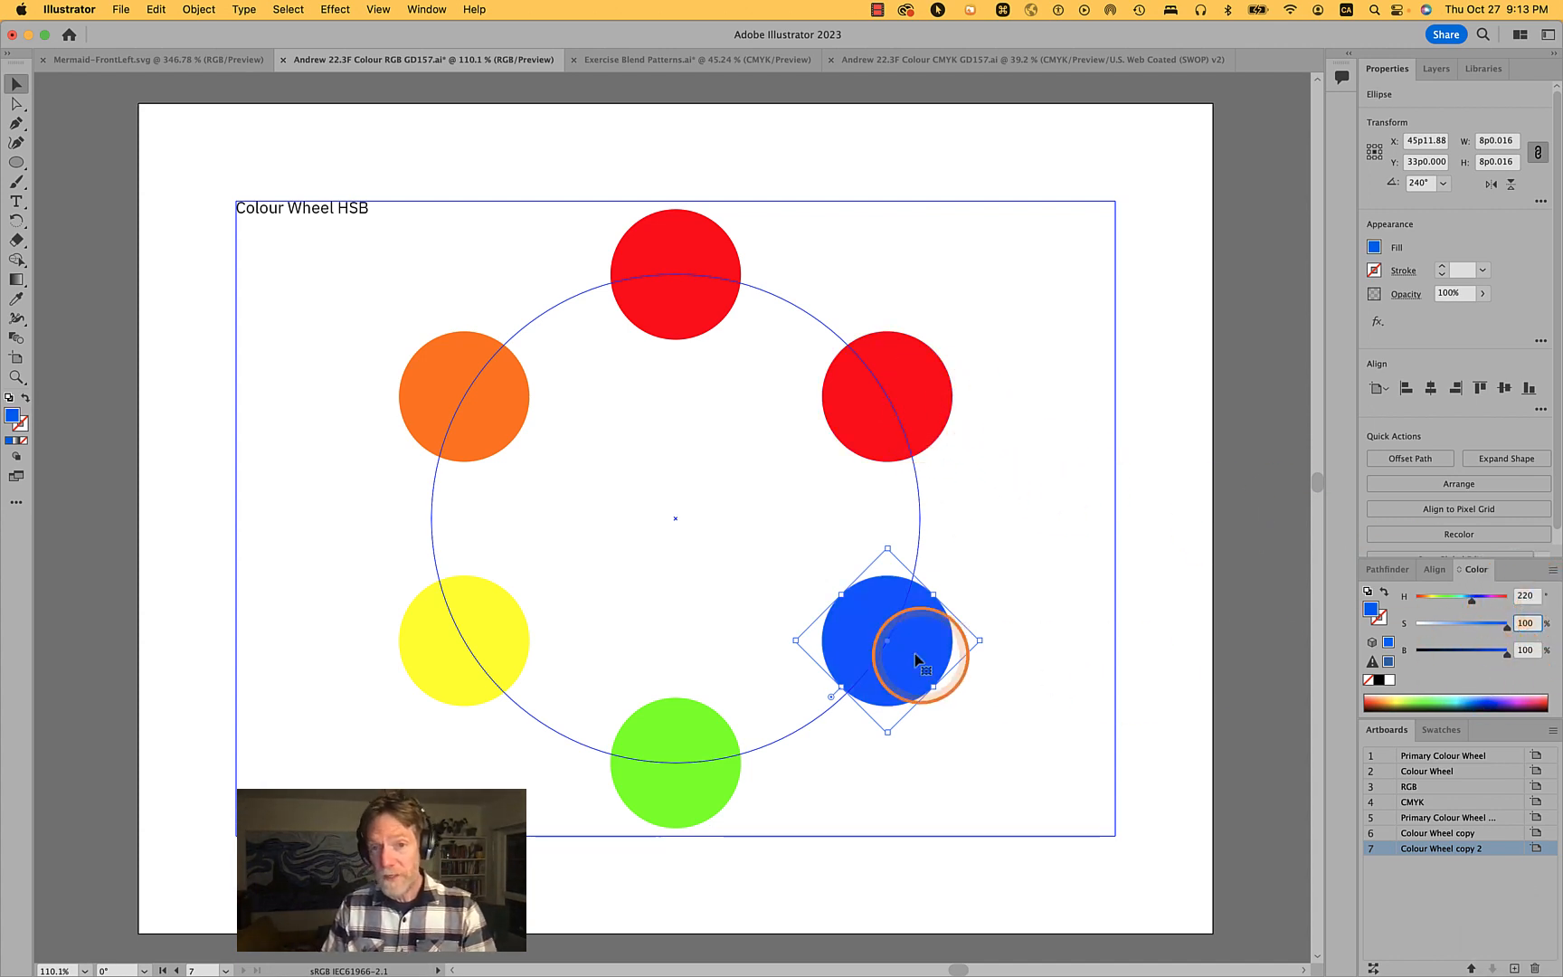
# - Set the upper-right circle's hue to about 290
pyautogui.click(911, 413)
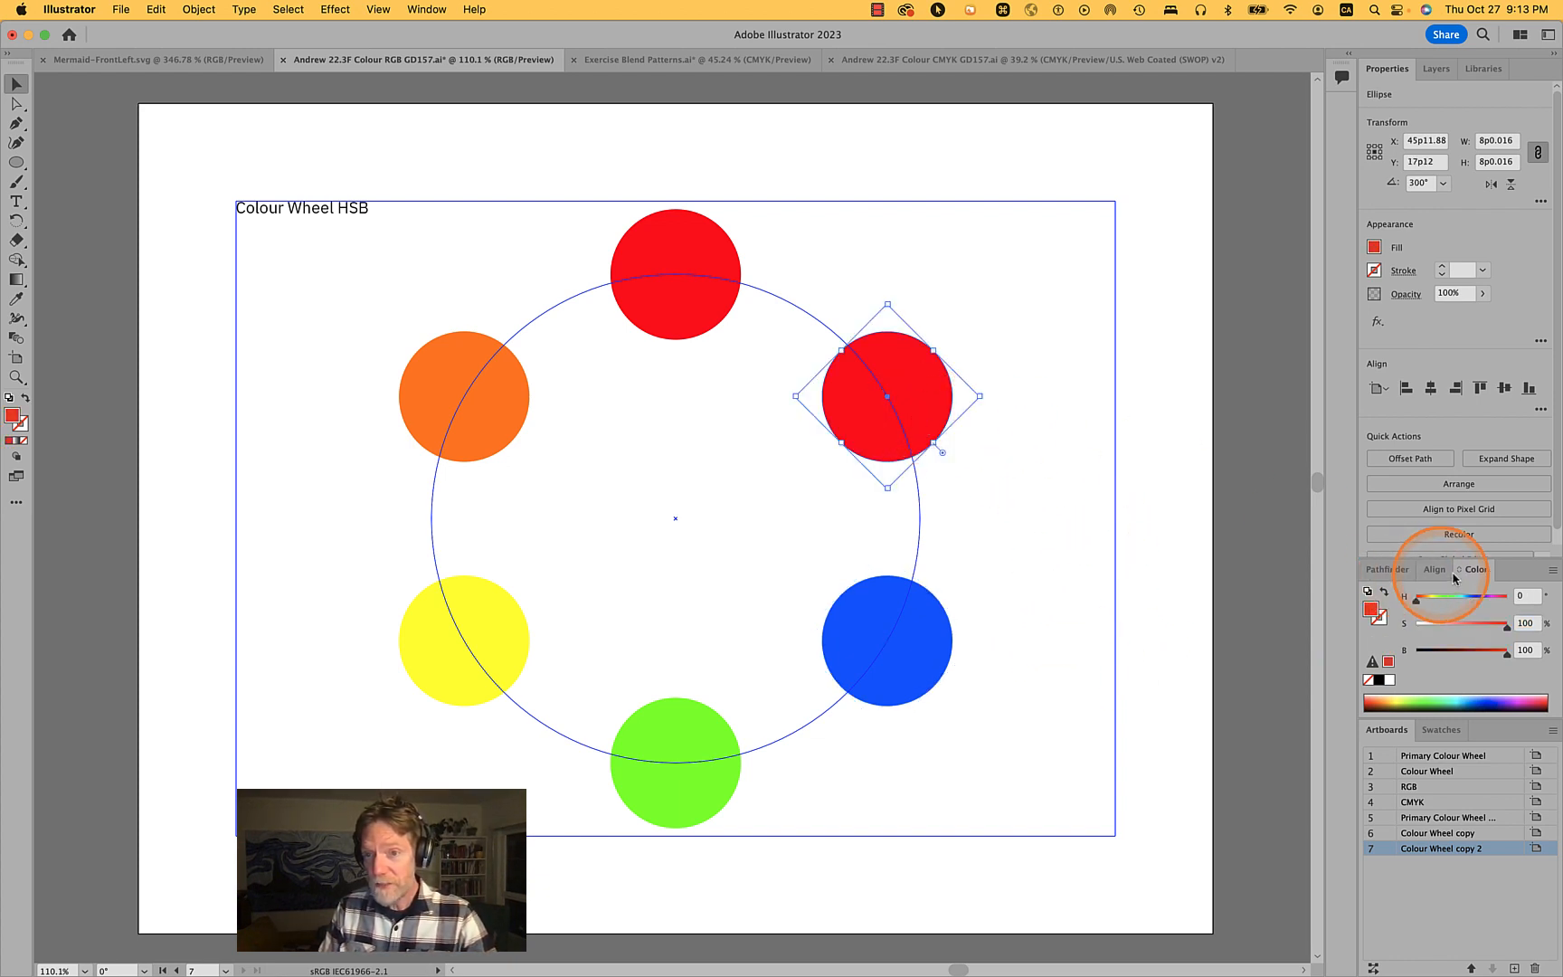
pyautogui.click(1528, 595)
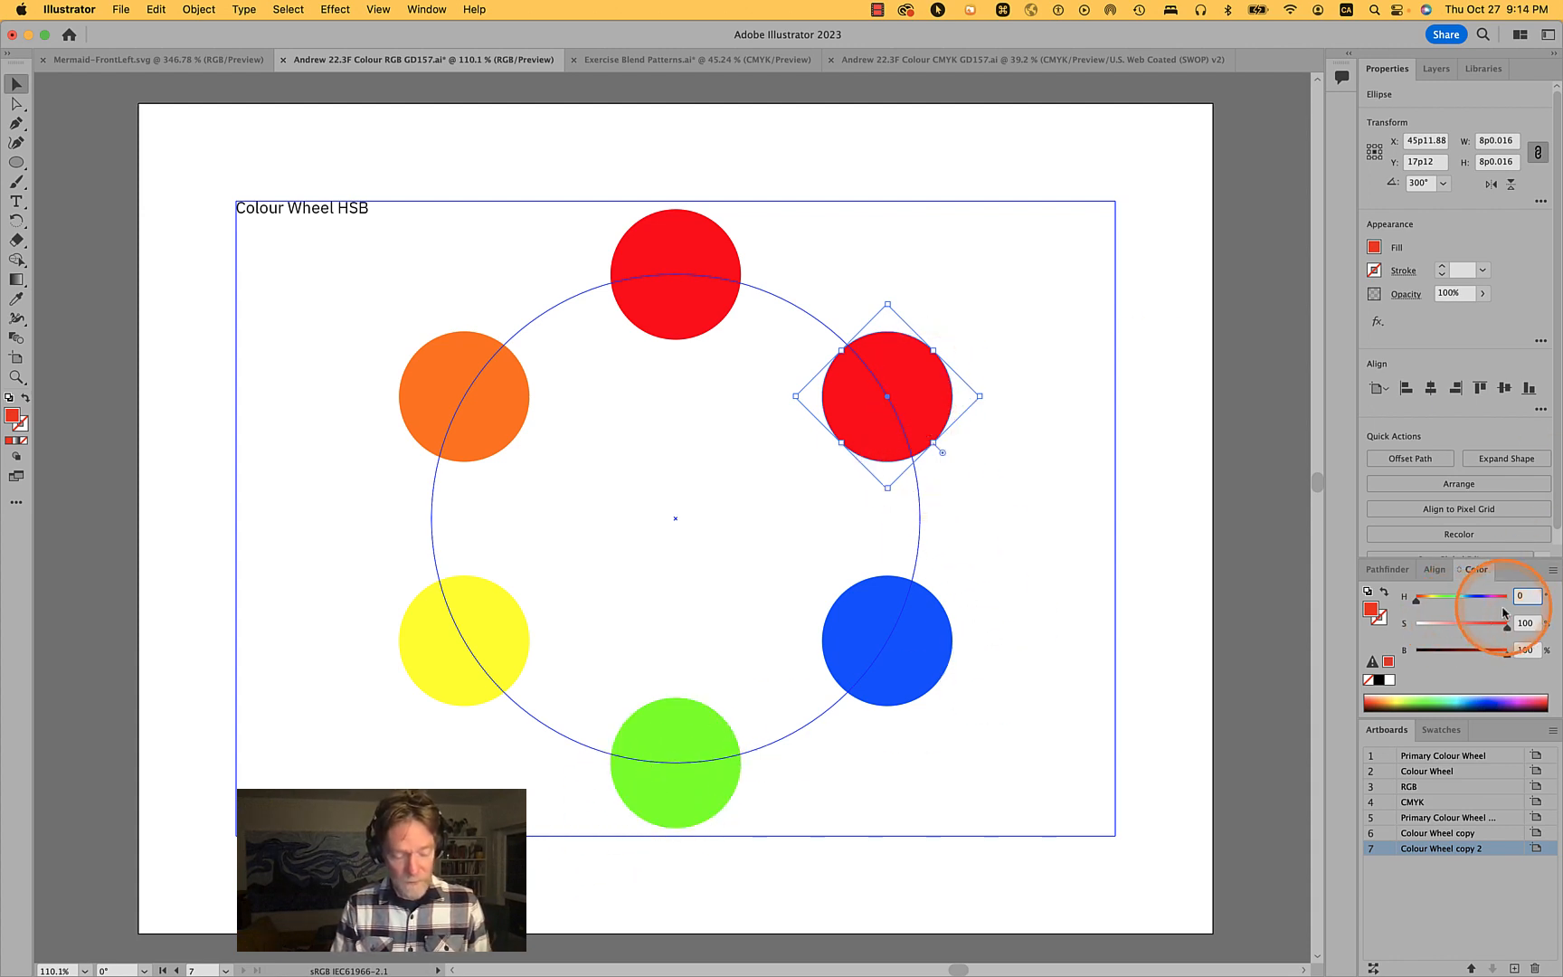
pyautogui.moveTo(1416, 601); pyautogui.dragTo(1494, 606)
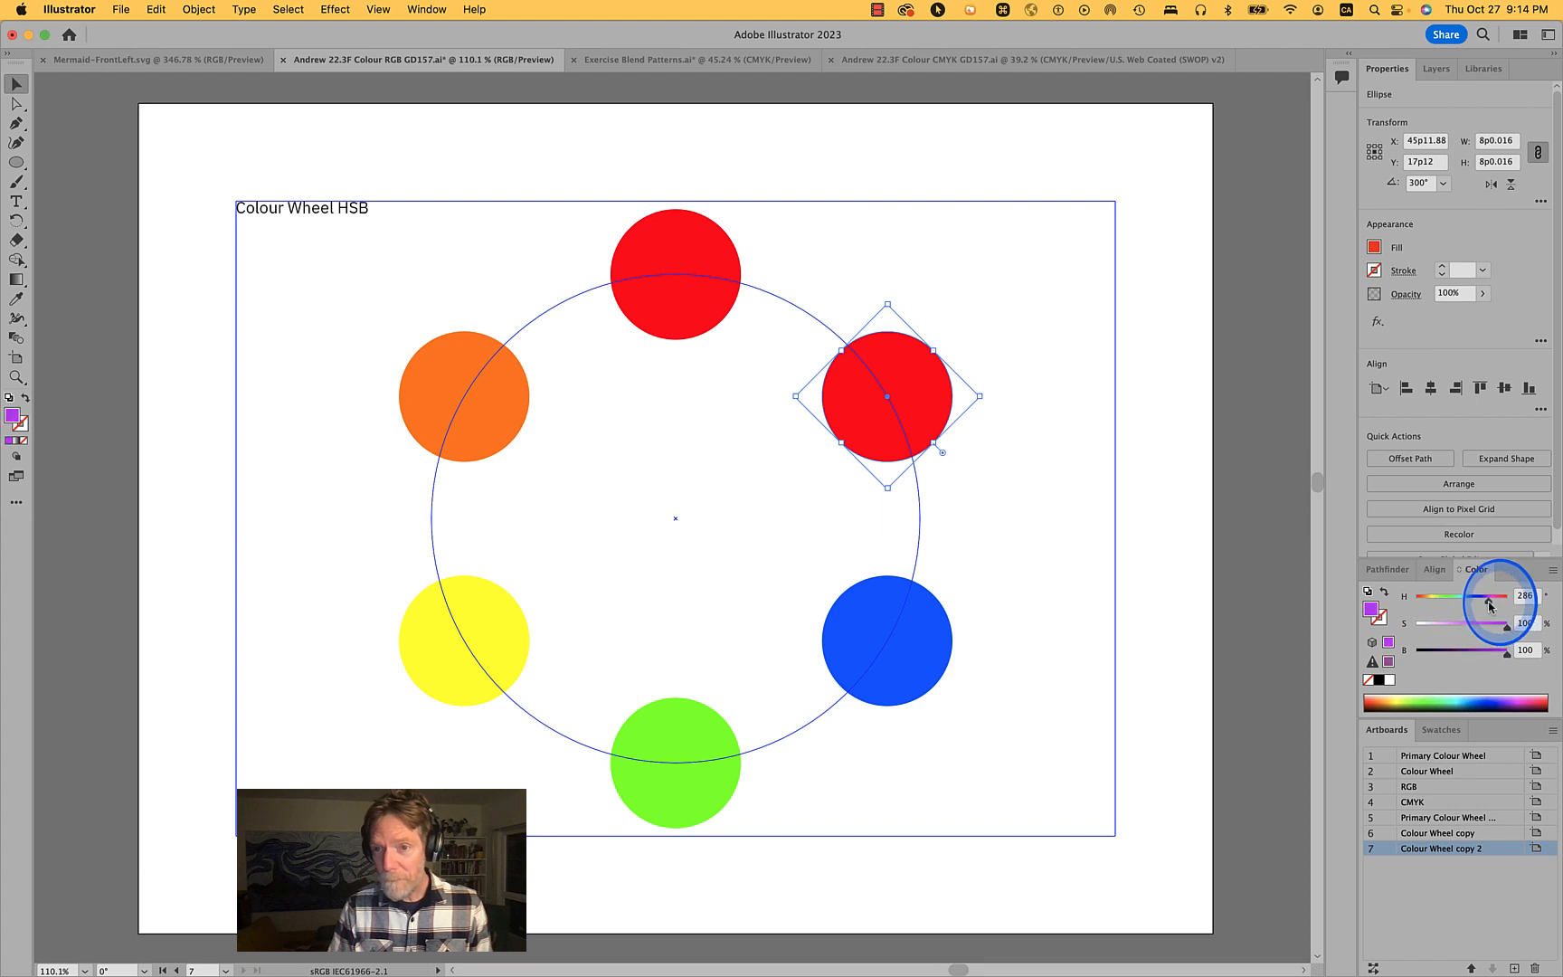
pyautogui.moveTo(1491, 606); pyautogui.dragTo(1491, 606)
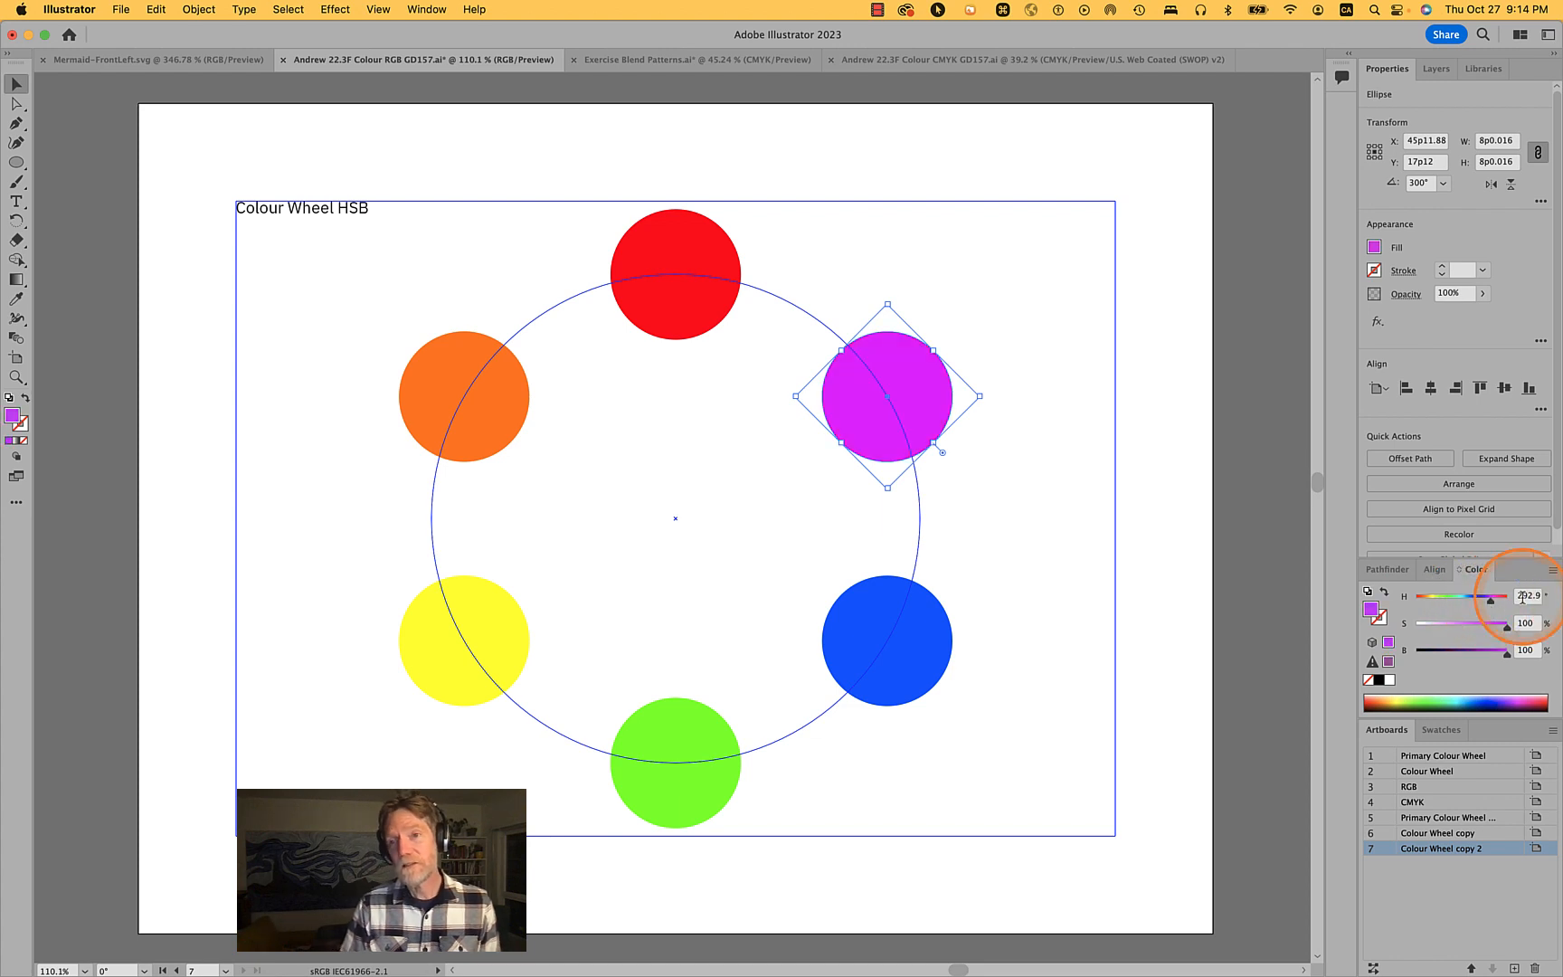
pyautogui.moveTo(1547, 966)
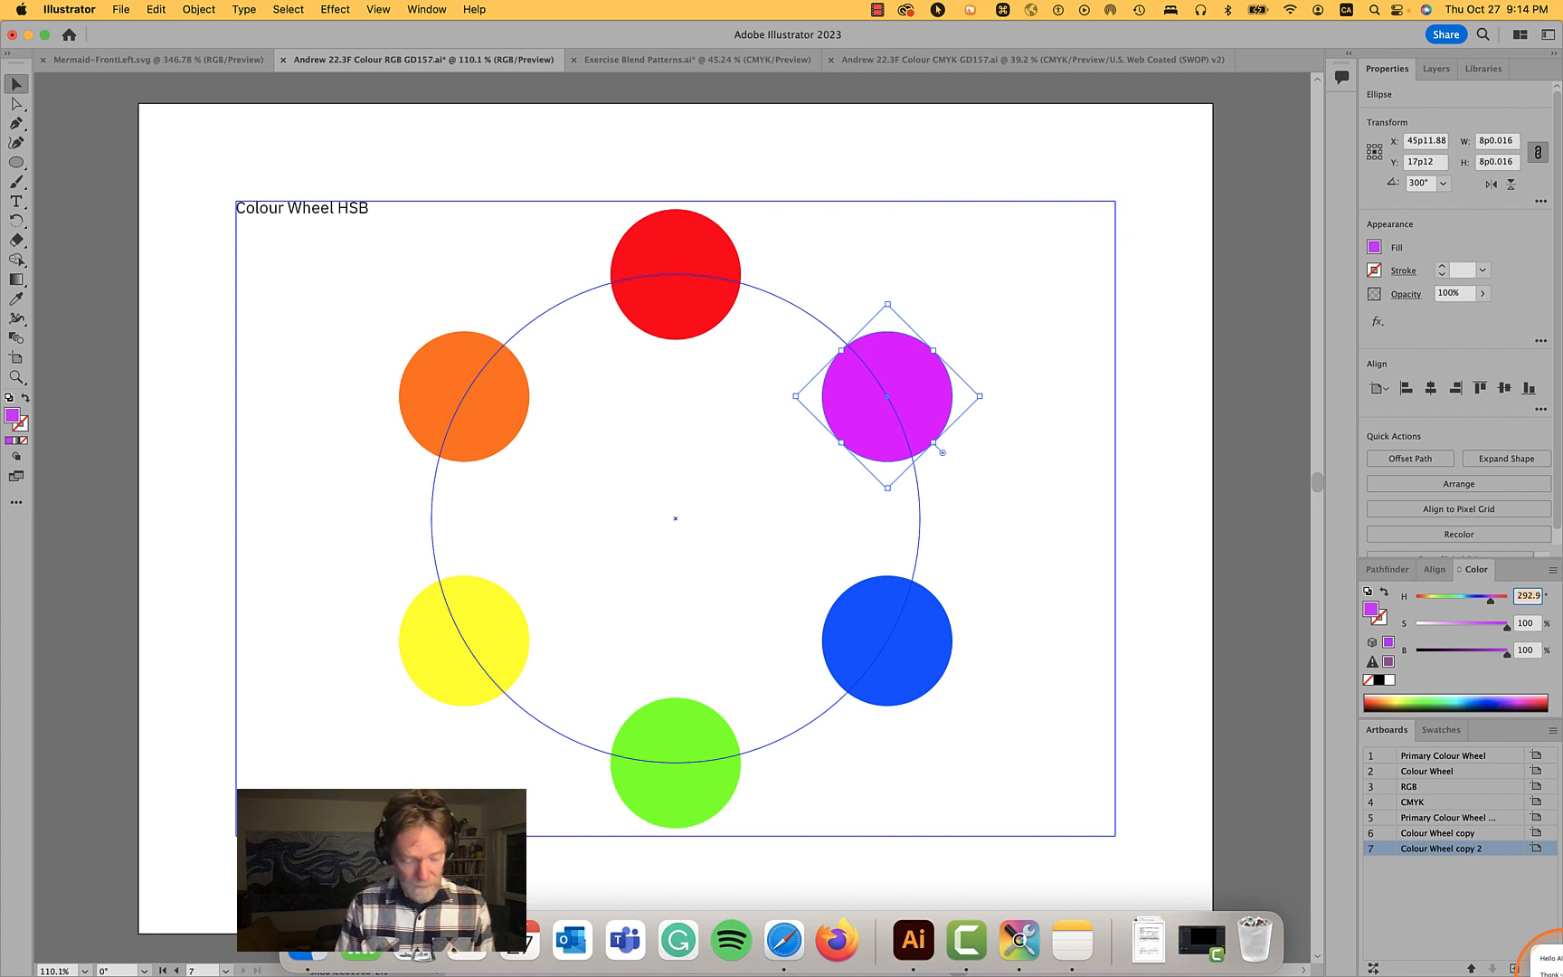
pyautogui.write('300')
pyautogui.press('Tab')
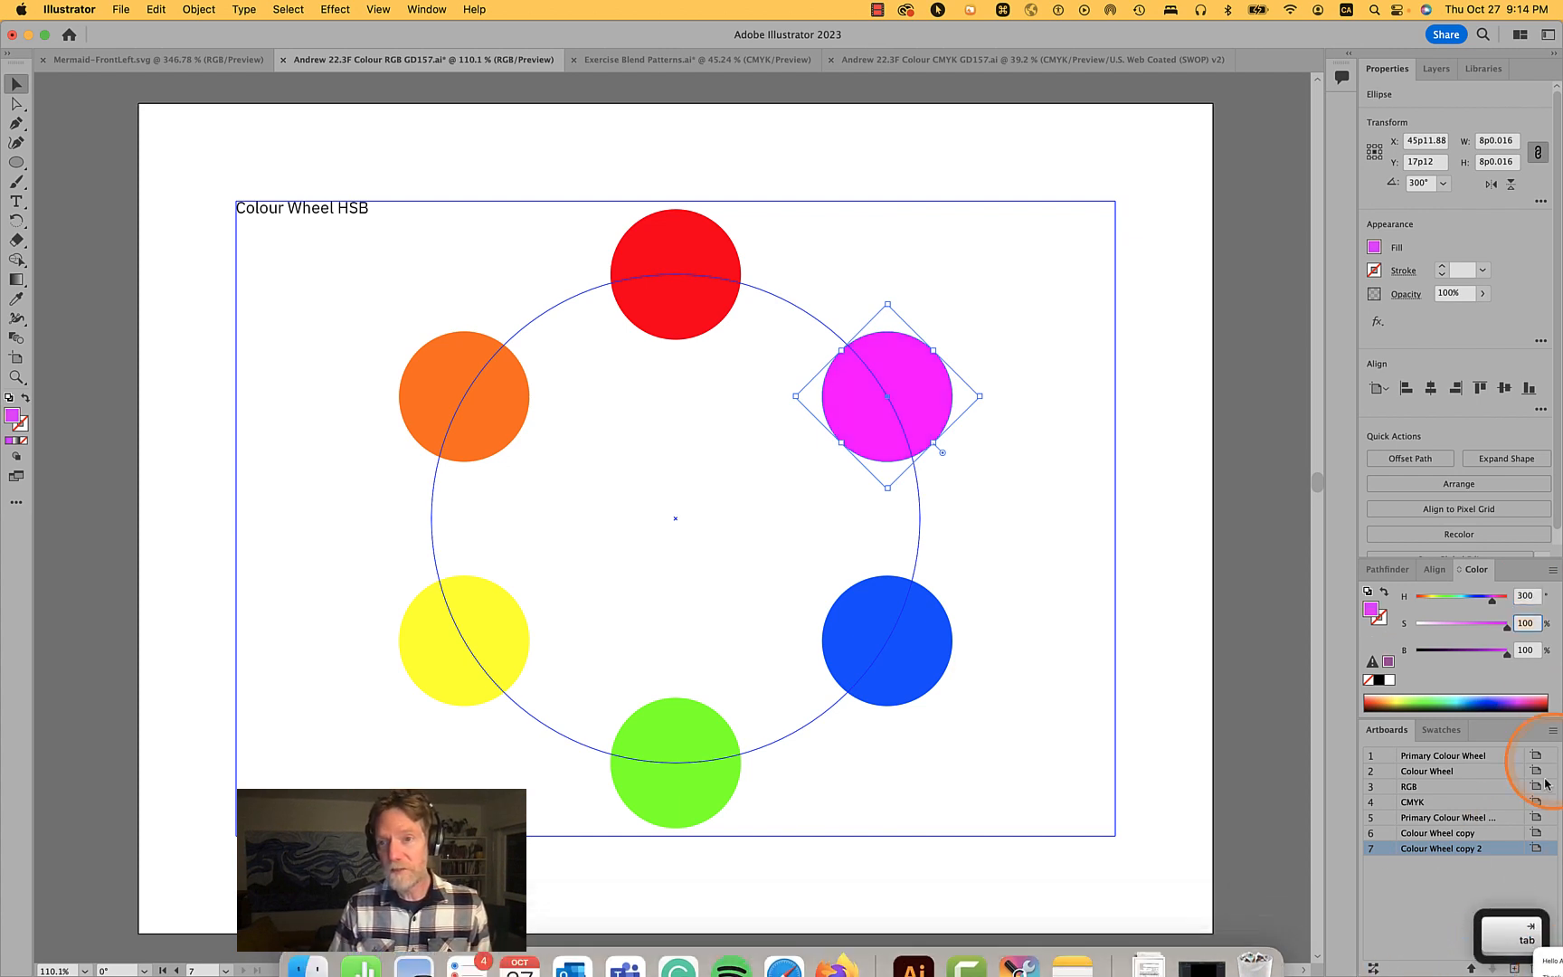
pyautogui.click(1524, 595)
pyautogui.write('290')
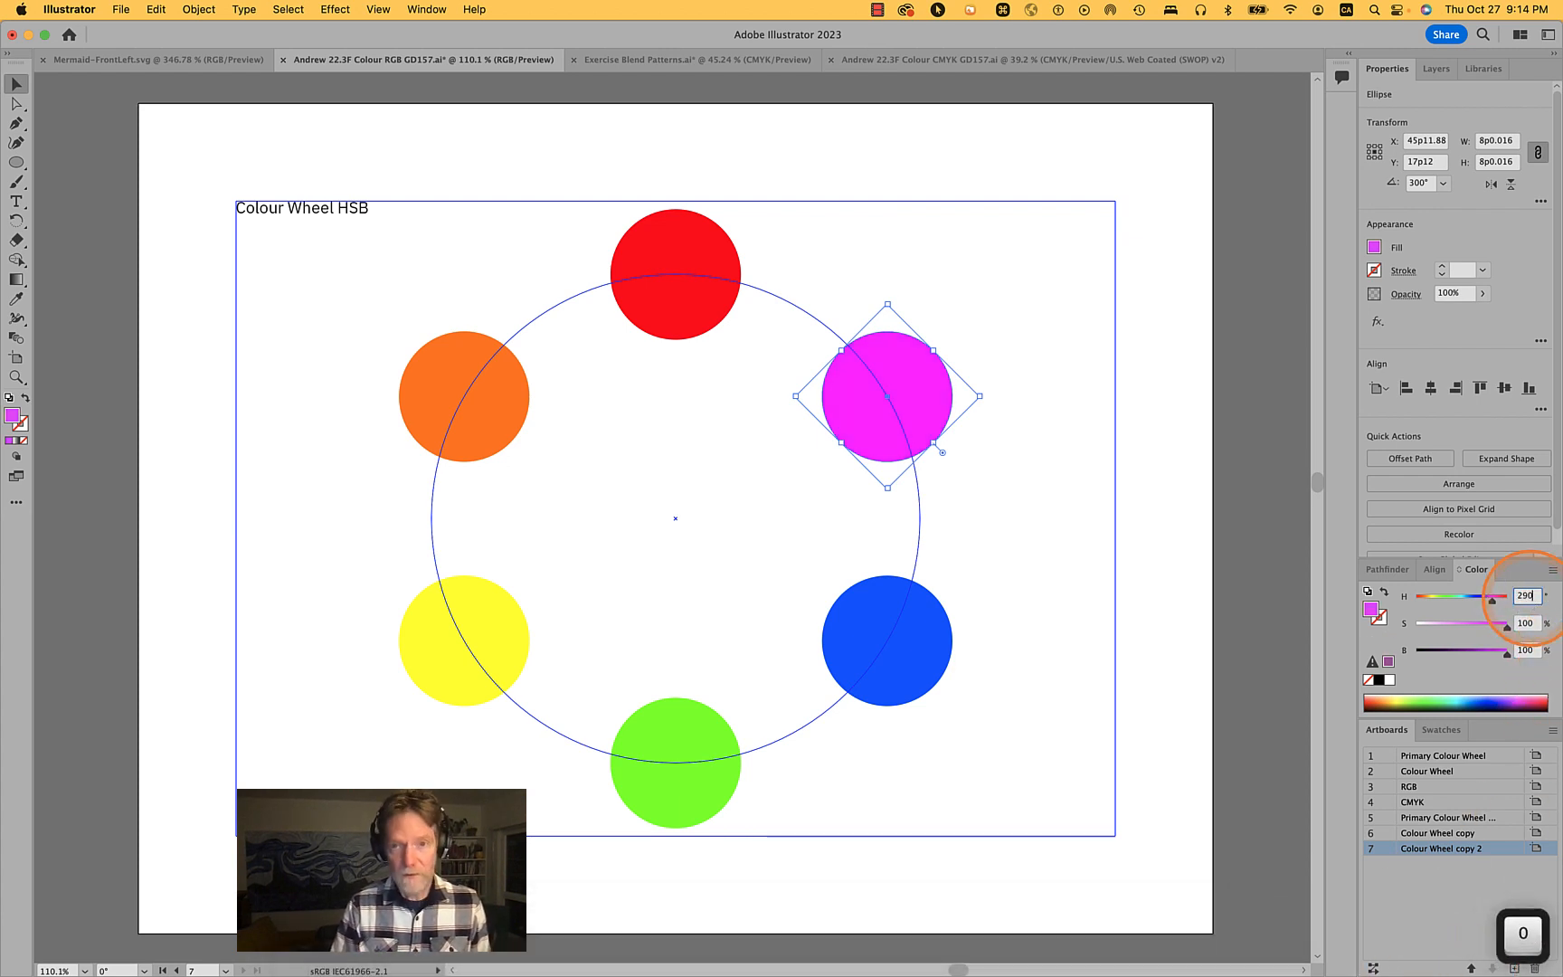
pyautogui.press('Tab')
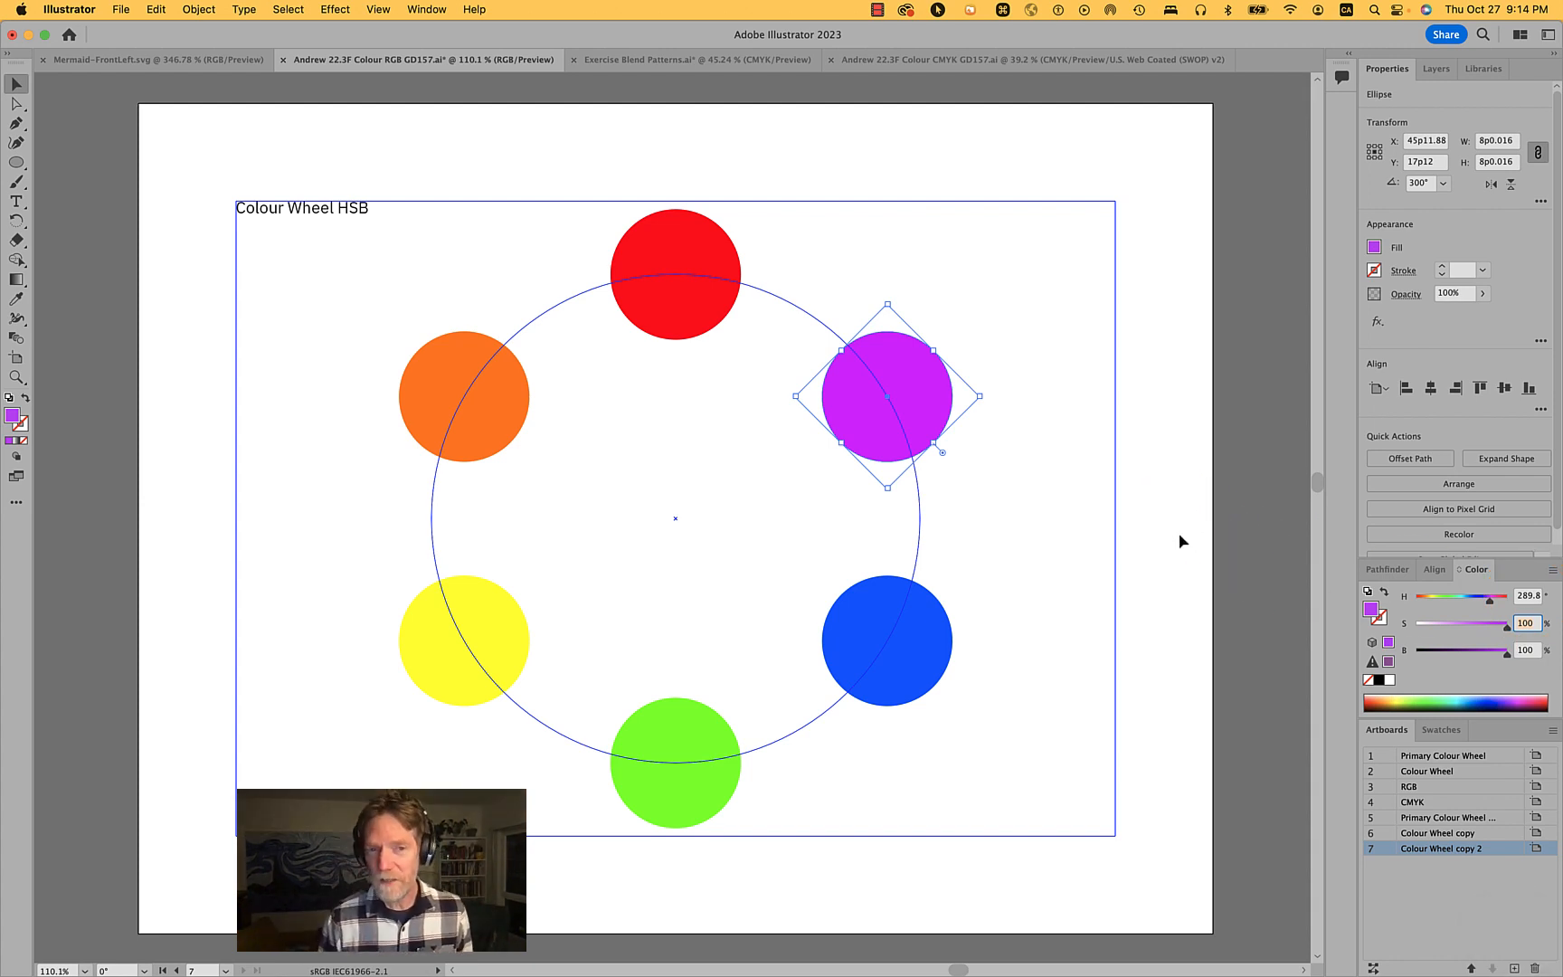
# - Select the circles one by one and in pairs to review their hue values
pyautogui.click(1031, 365)
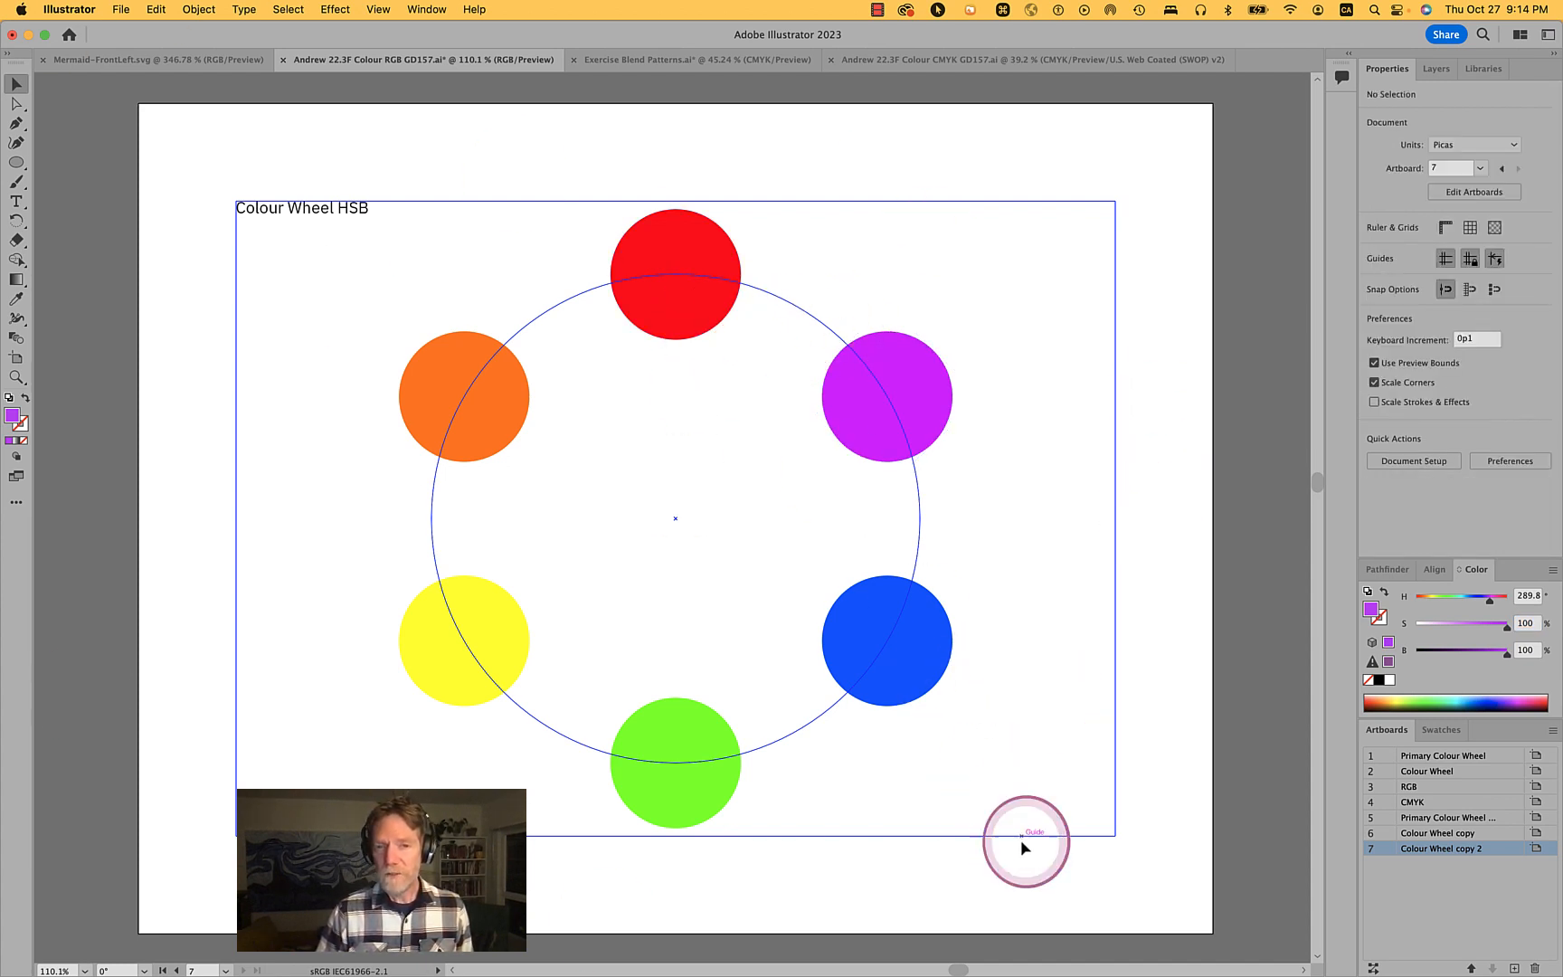
pyautogui.moveTo(443, 491); pyautogui.dragTo(407, 319)
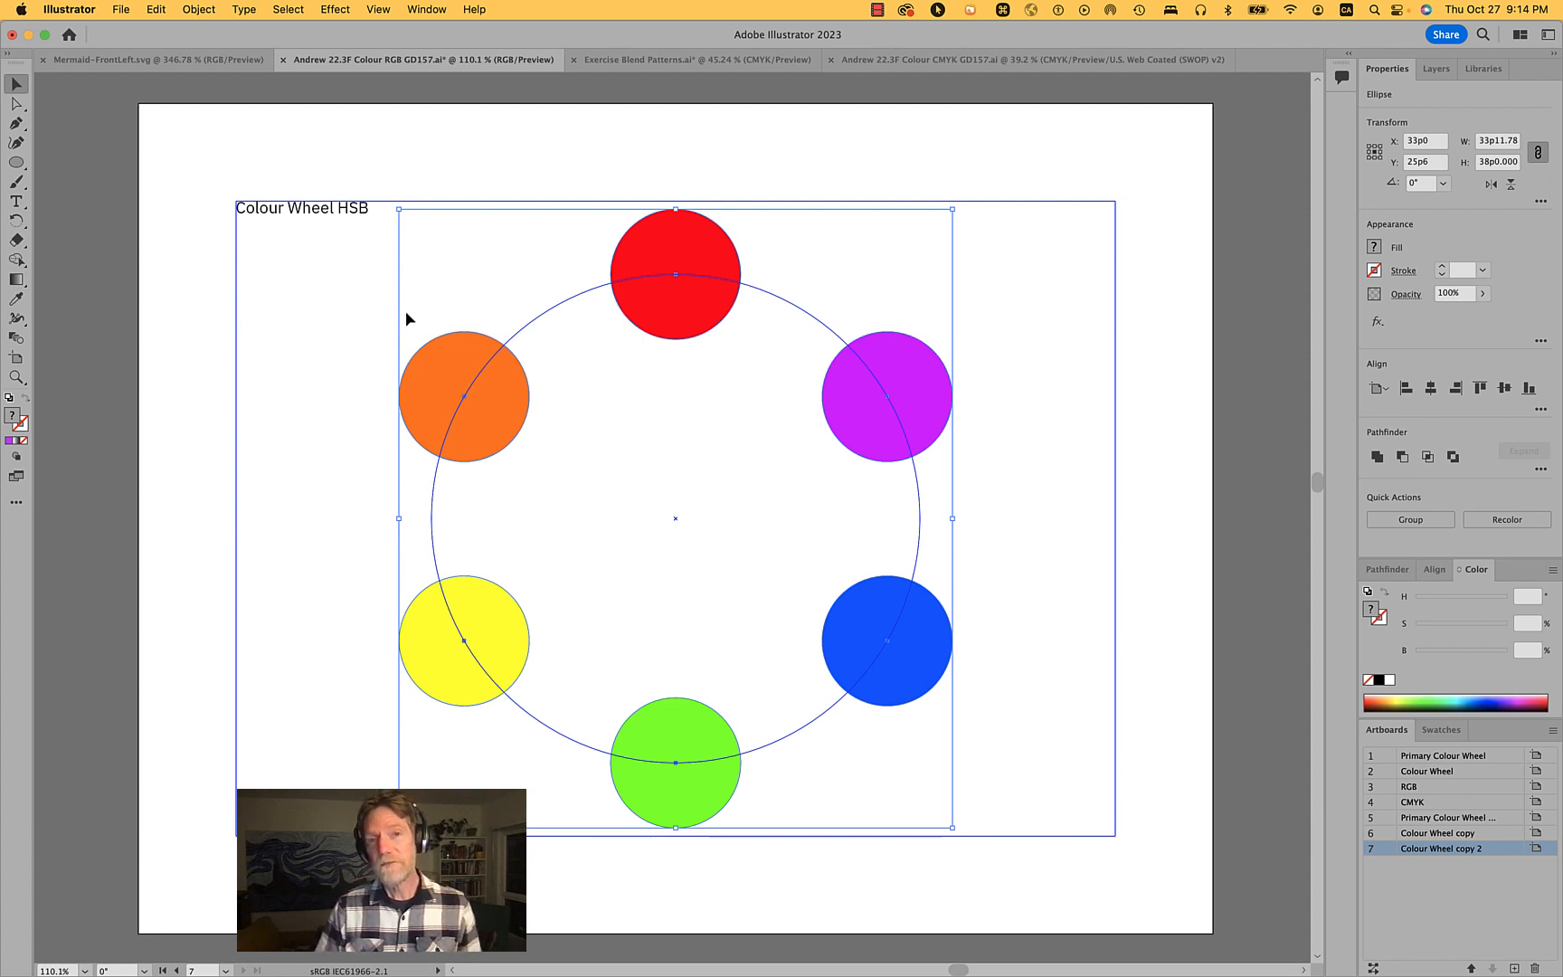
pyautogui.click(1049, 299)
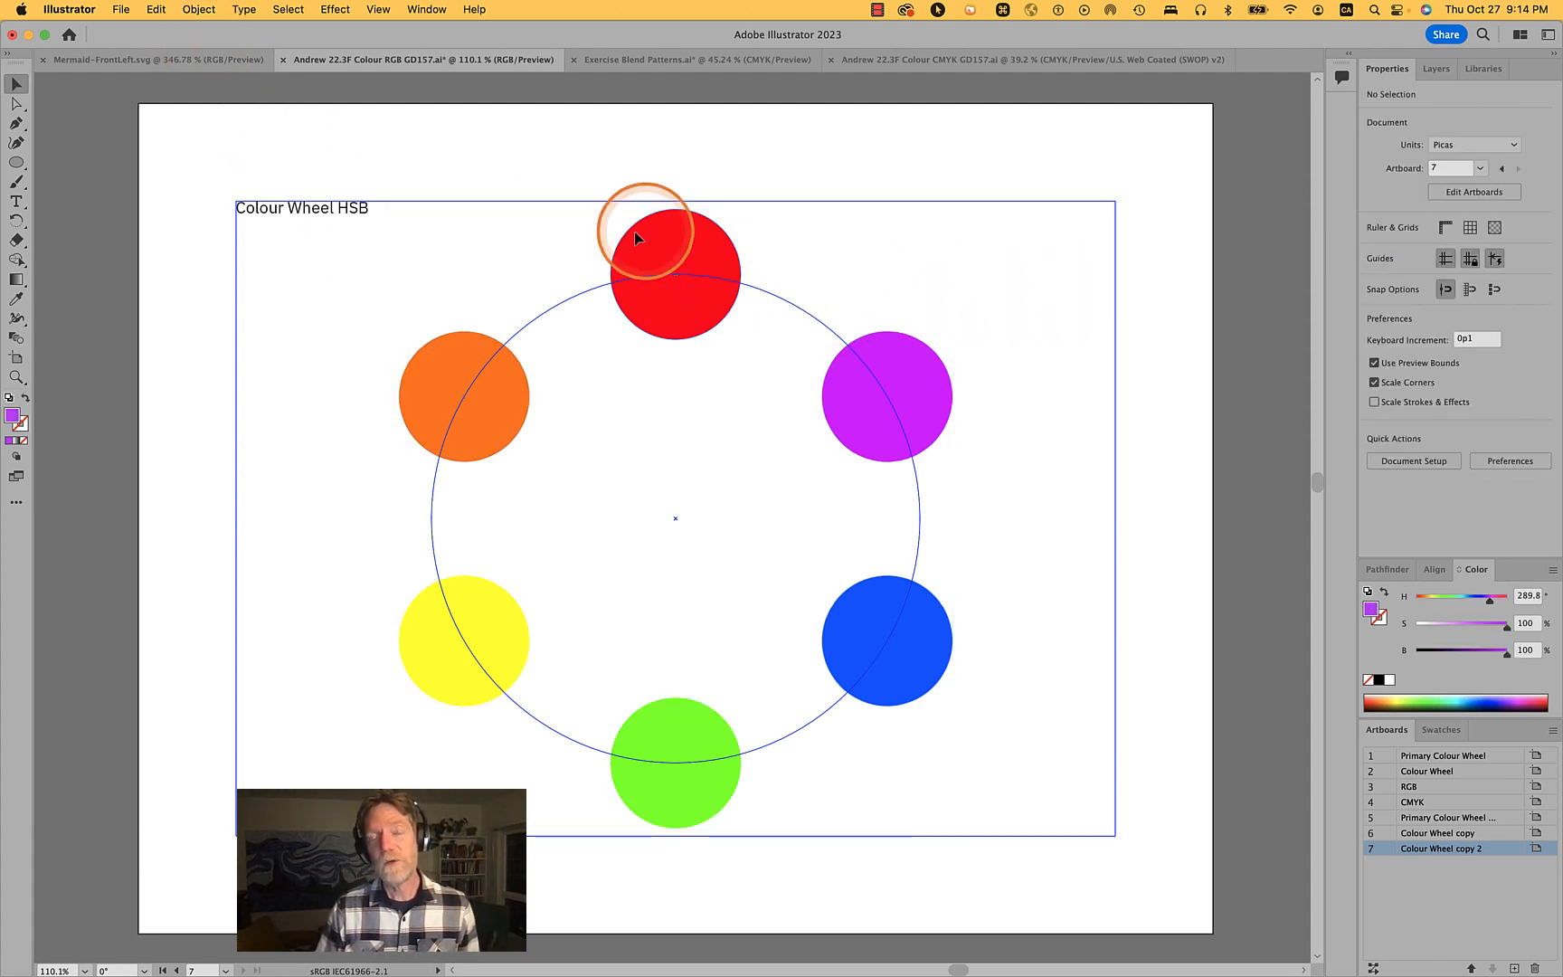
pyautogui.click(449, 379)
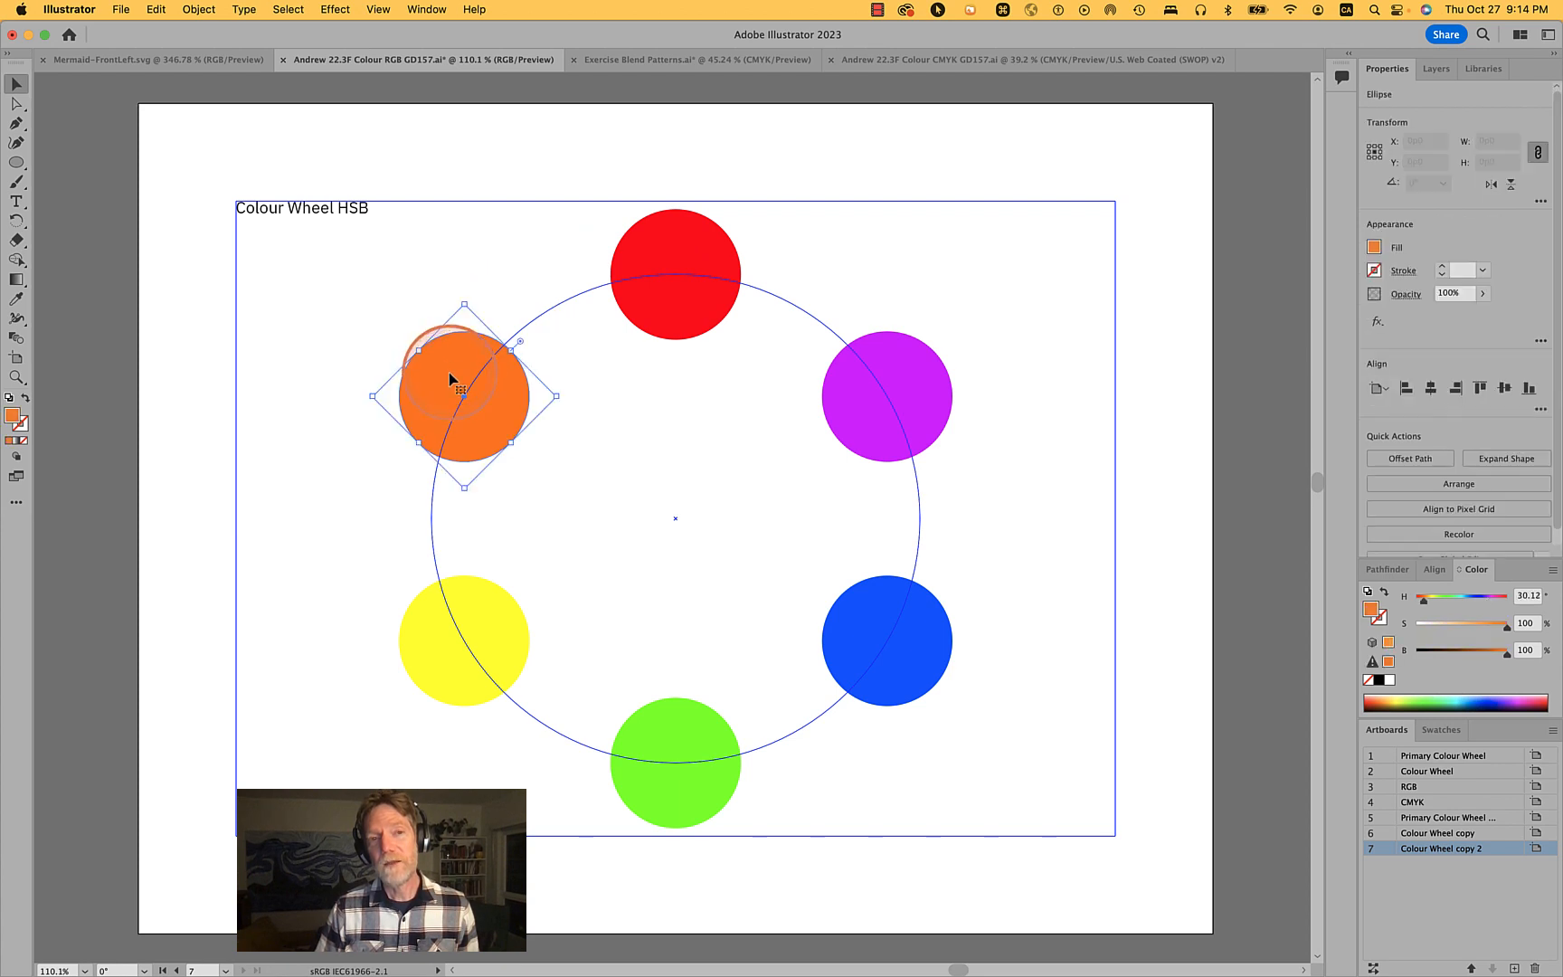
pyautogui.click(686, 244)
pyautogui.click(440, 660)
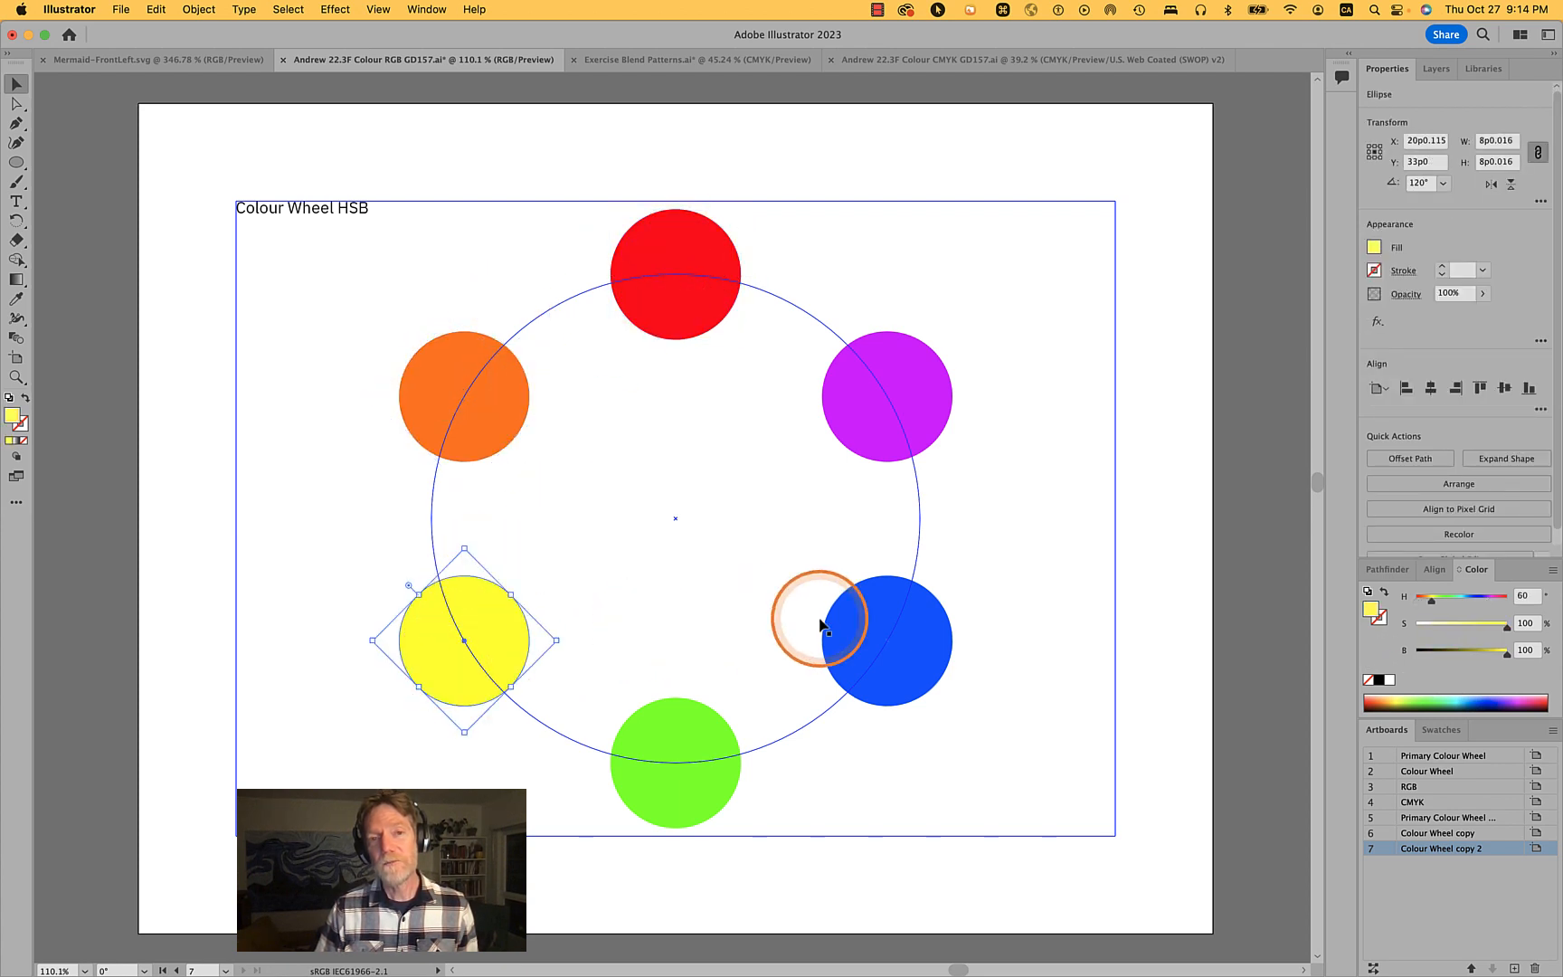
pyautogui.click(908, 640)
pyautogui.keyDown('shift'); pyautogui.click(696, 238); pyautogui.keyUp('shift')
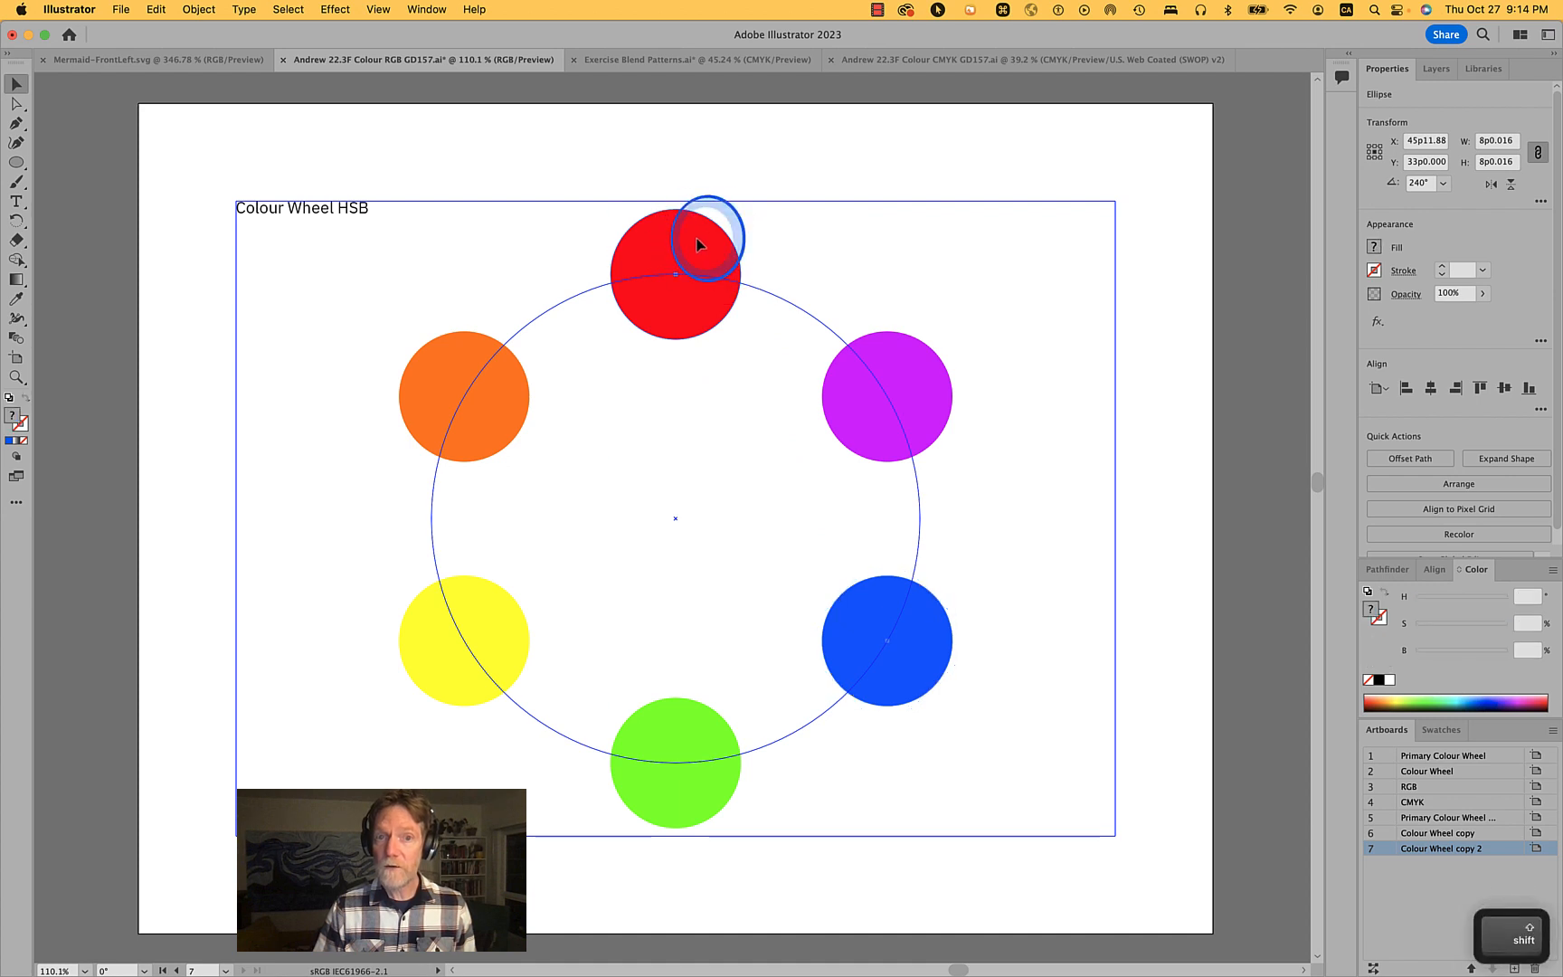
pyautogui.keyDown('shift'); pyautogui.click(454, 653); pyautogui.keyUp('shift')
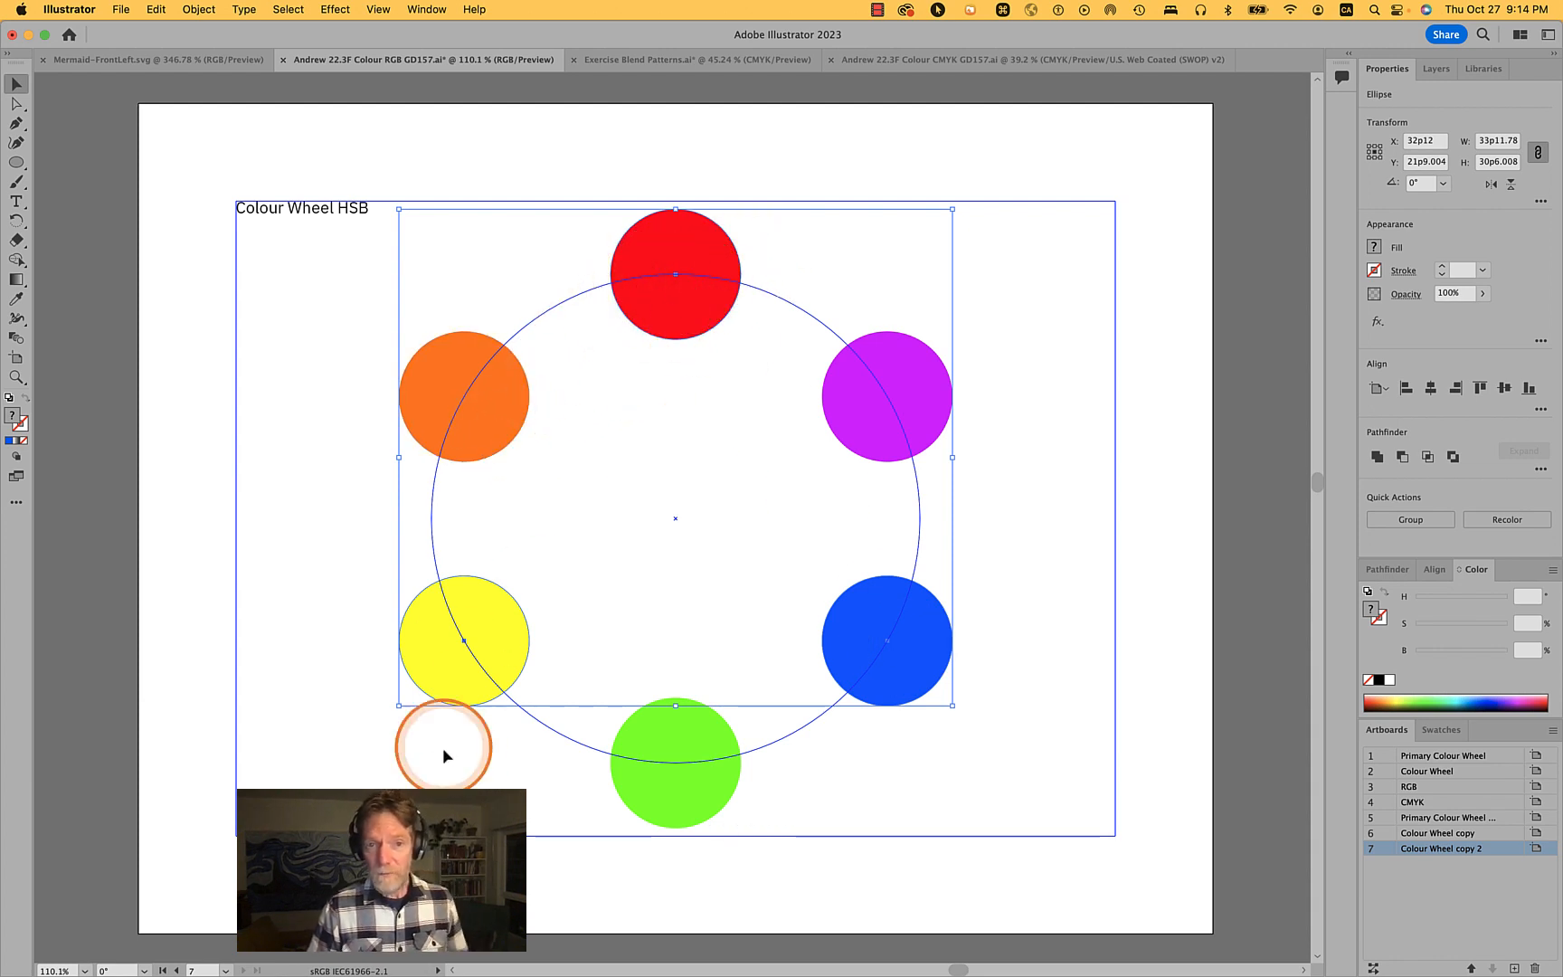
pyautogui.click(475, 421)
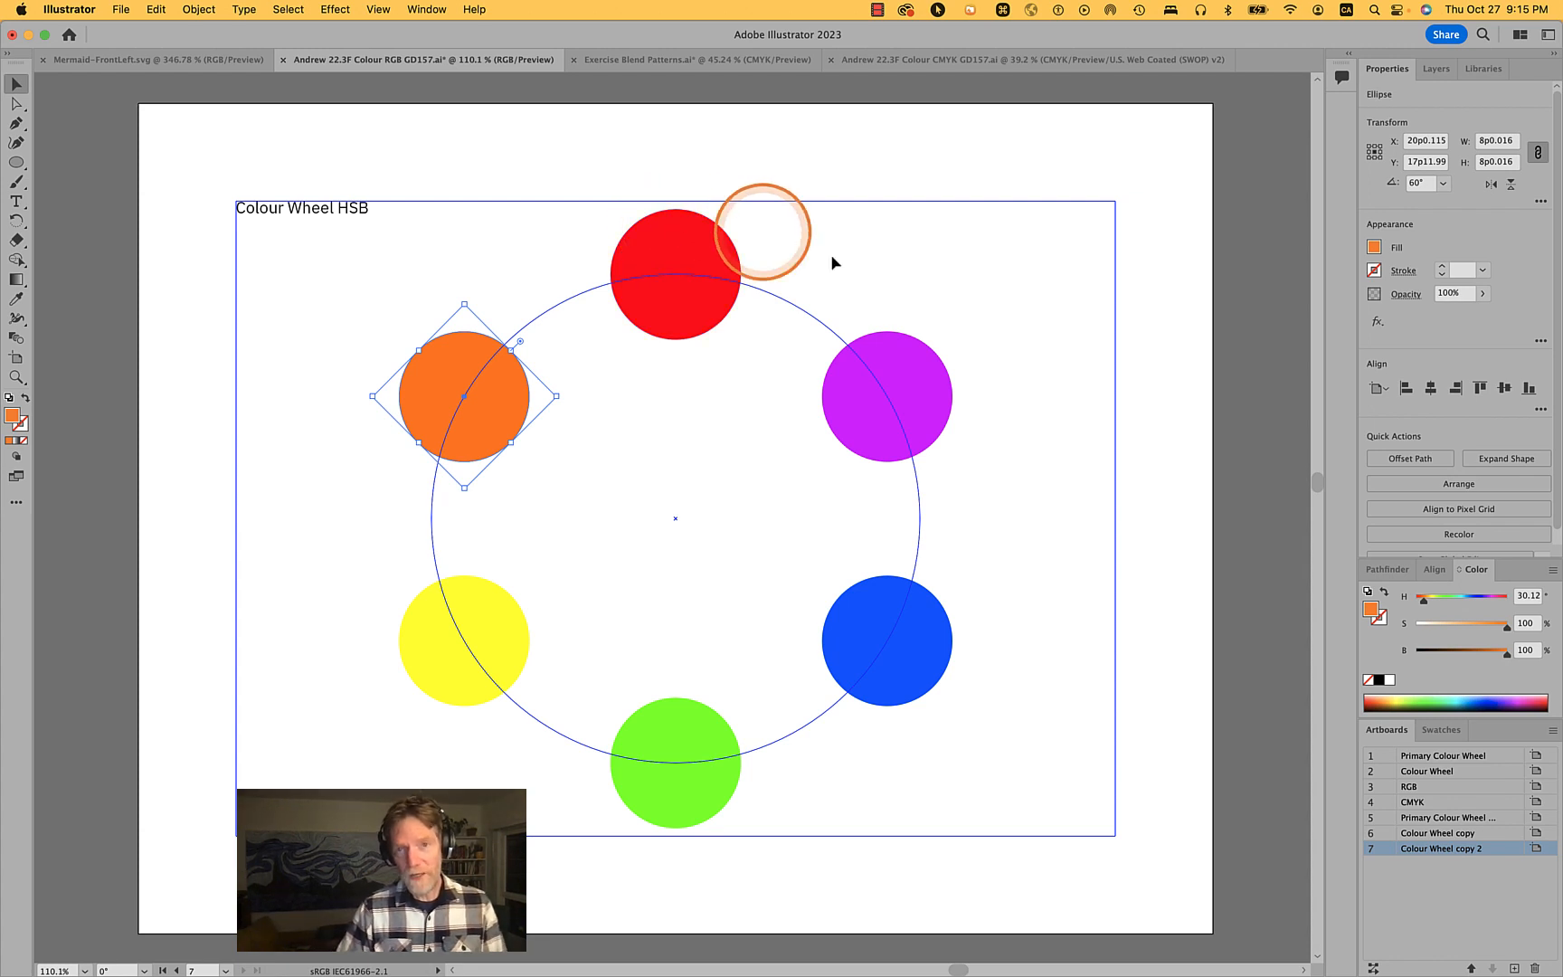
pyautogui.click(945, 389)
pyautogui.click(877, 638)
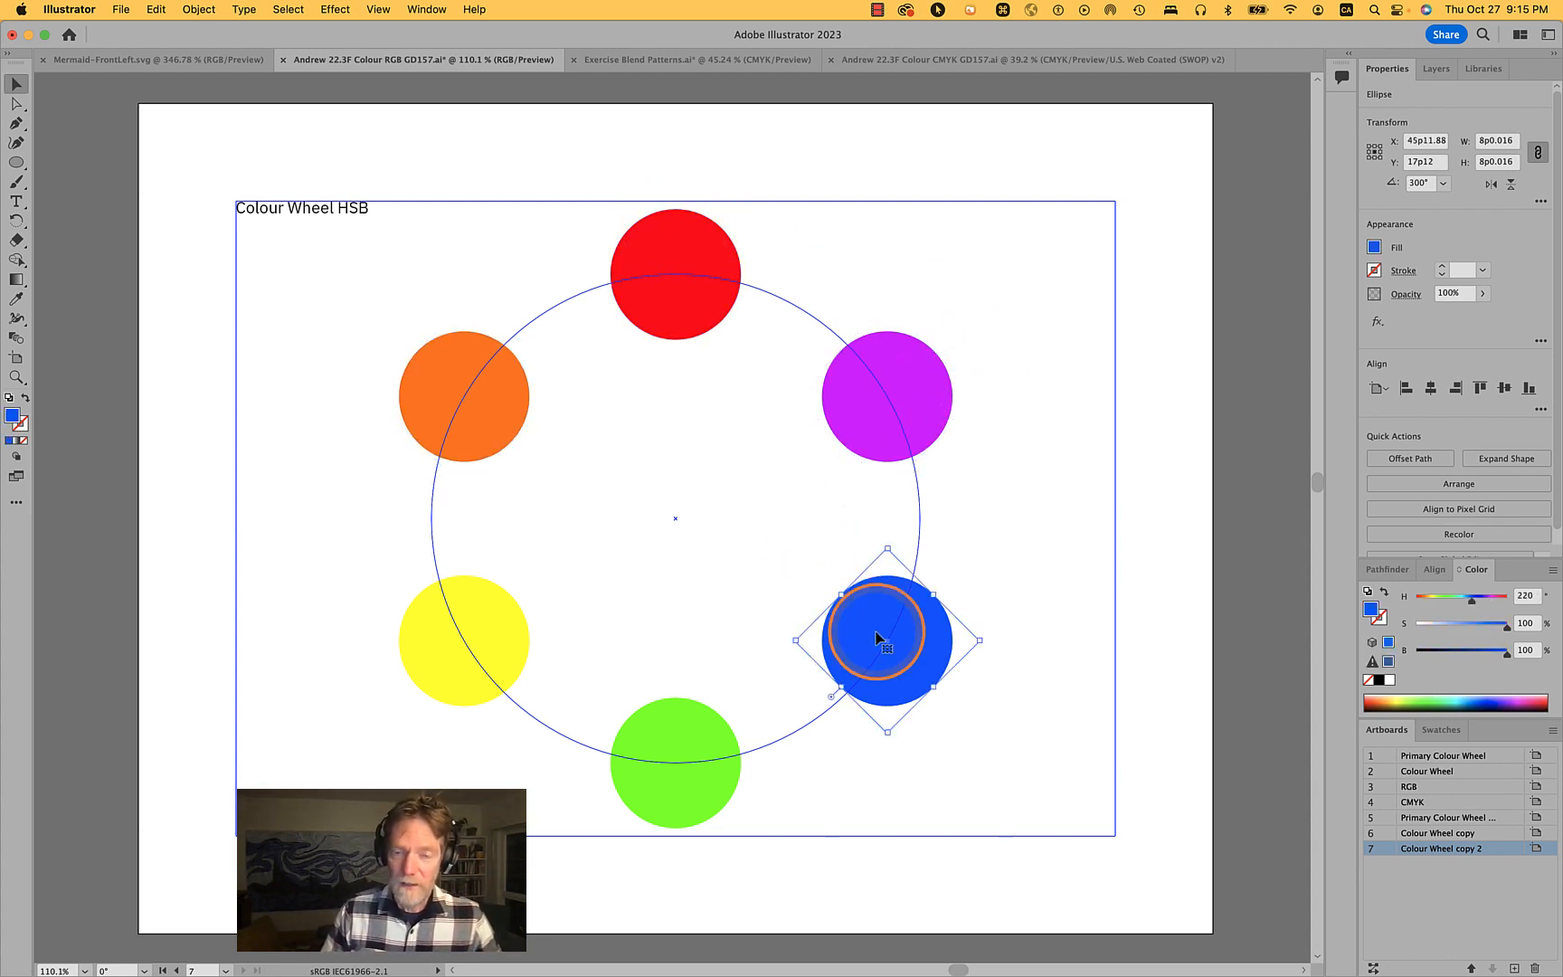
pyautogui.click(502, 645)
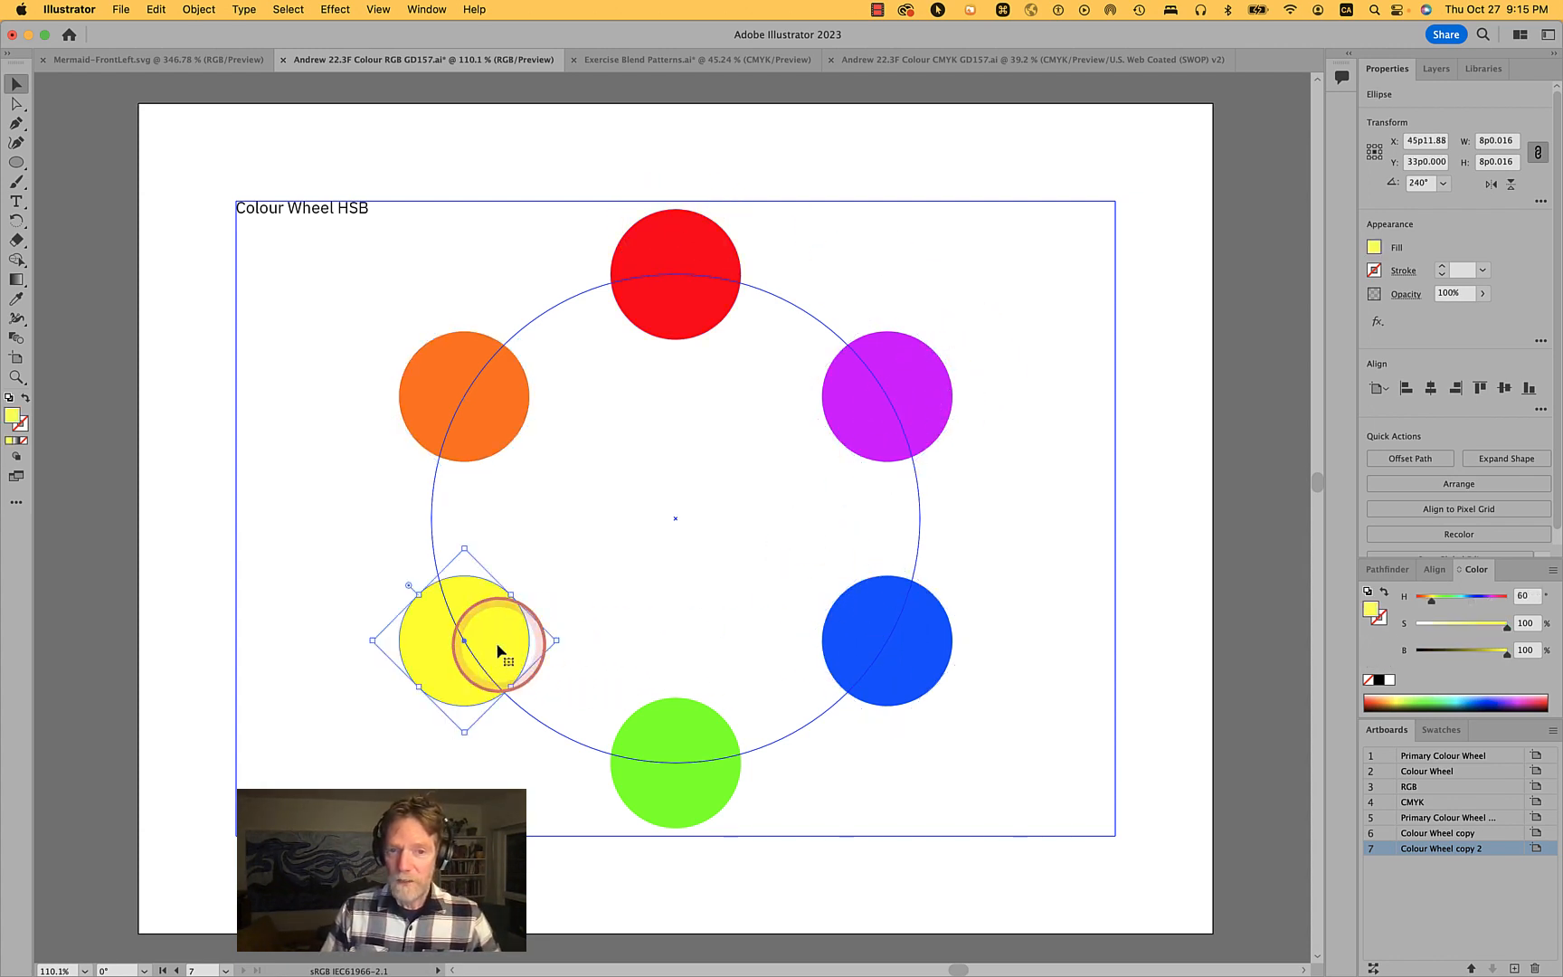
pyautogui.click(489, 407)
pyautogui.keyDown('shift'); pyautogui.click(681, 264); pyautogui.keyUp('shift')
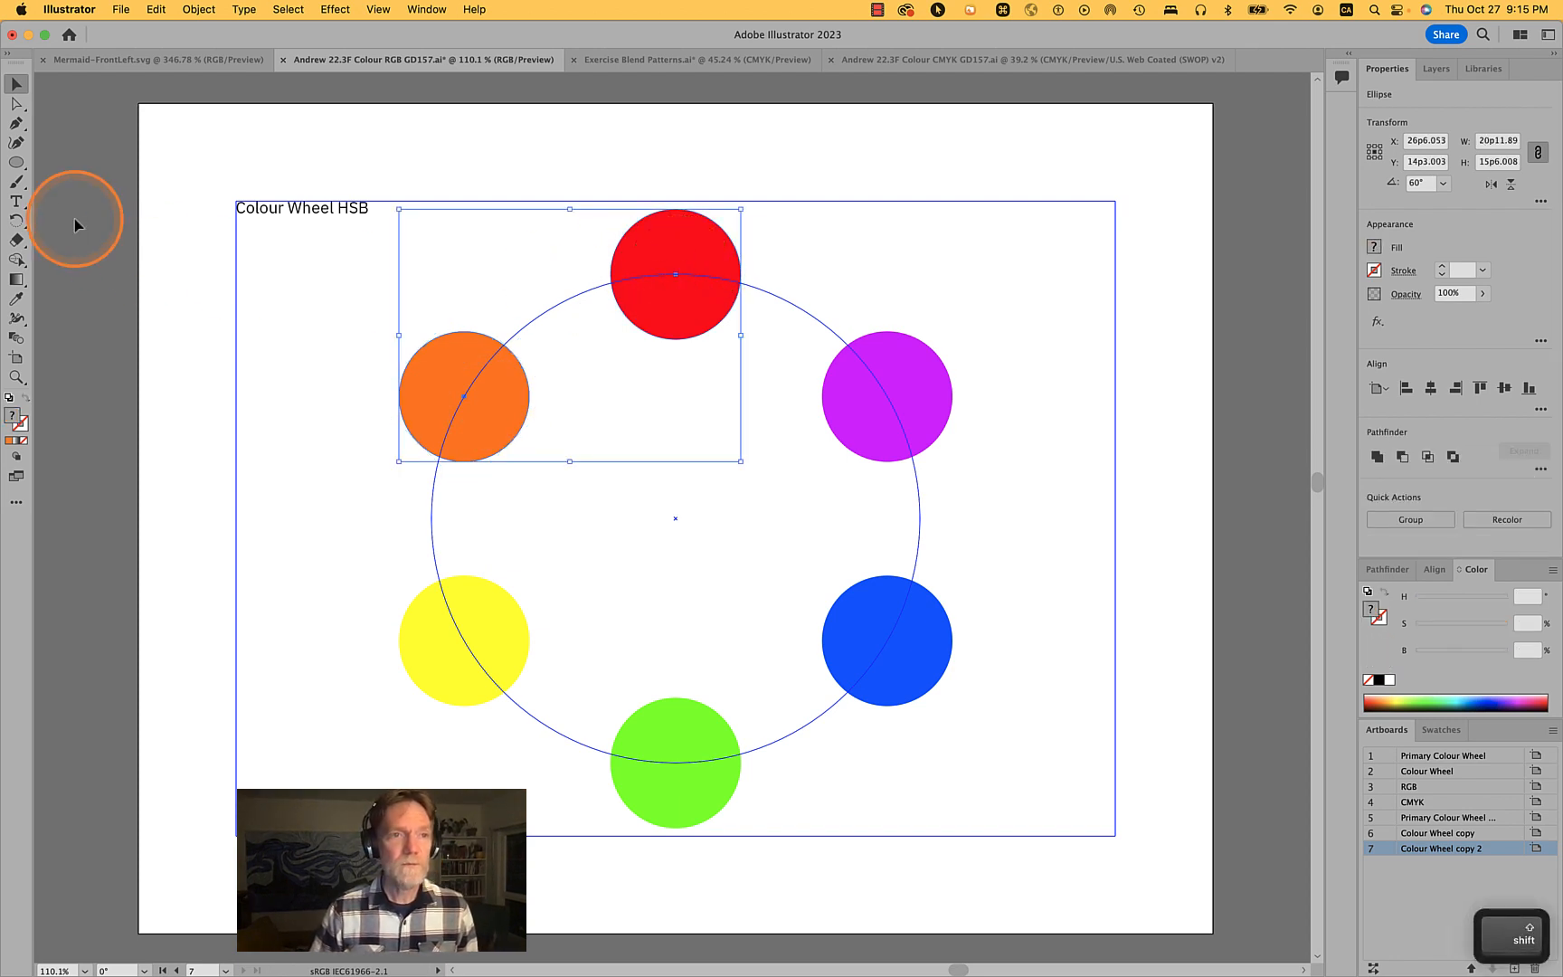
pyautogui.click(16, 337)
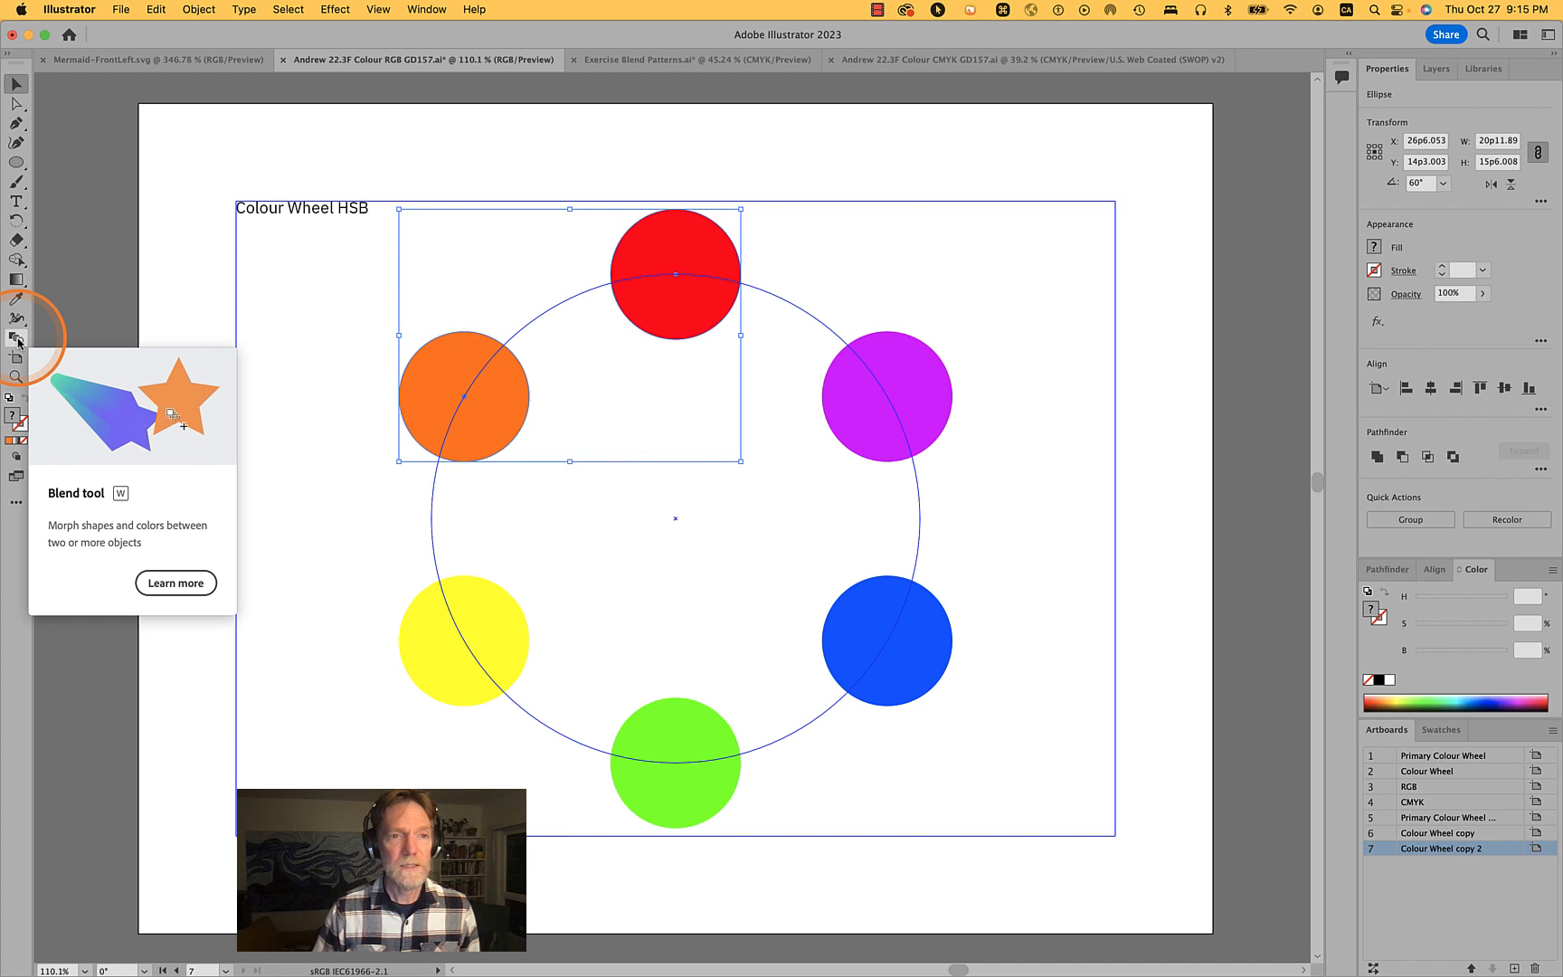
pyautogui.click(18, 340)
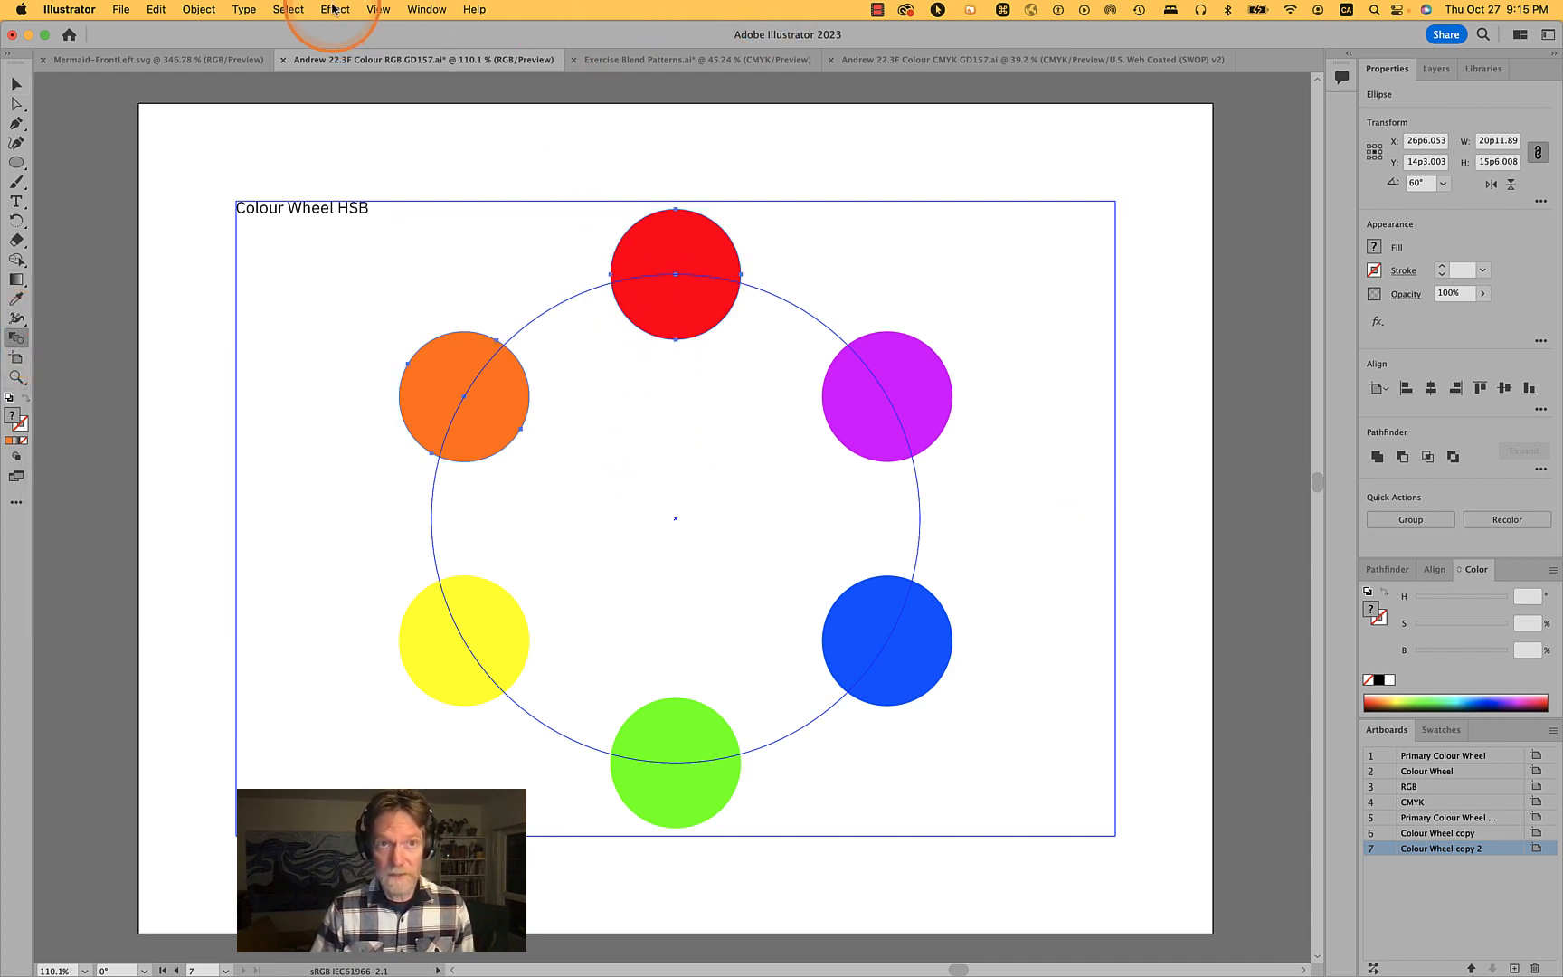
# - Select all objects on the active artboard, then remove the Colour Wheel HSB title from the selection
pyautogui.click(302, 10)
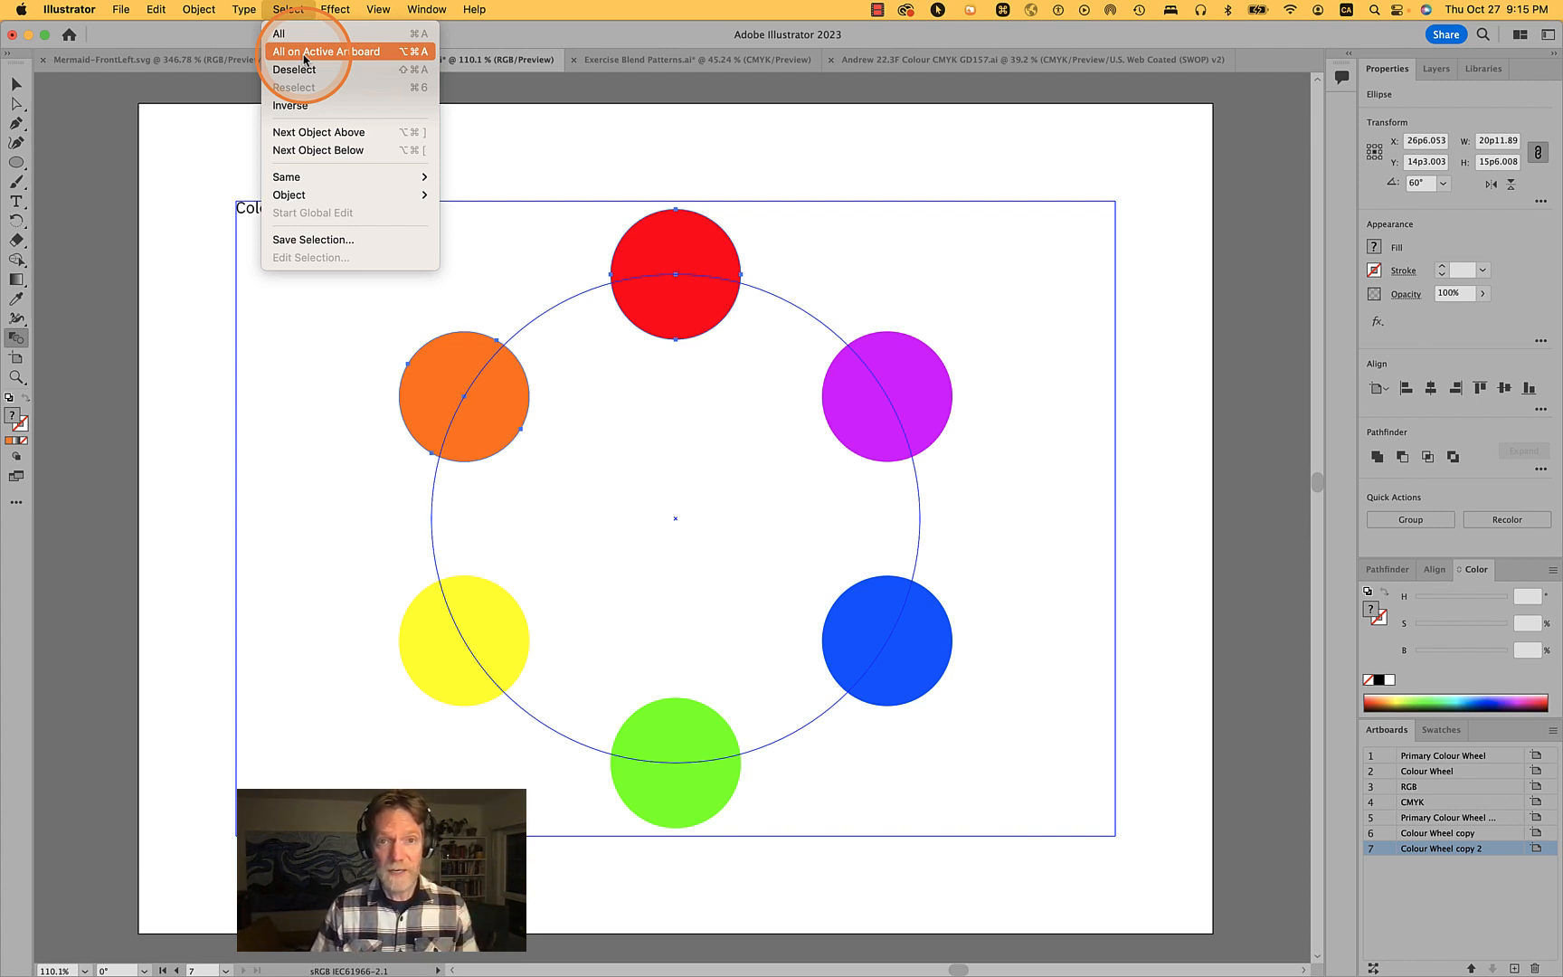
pyautogui.click(303, 52)
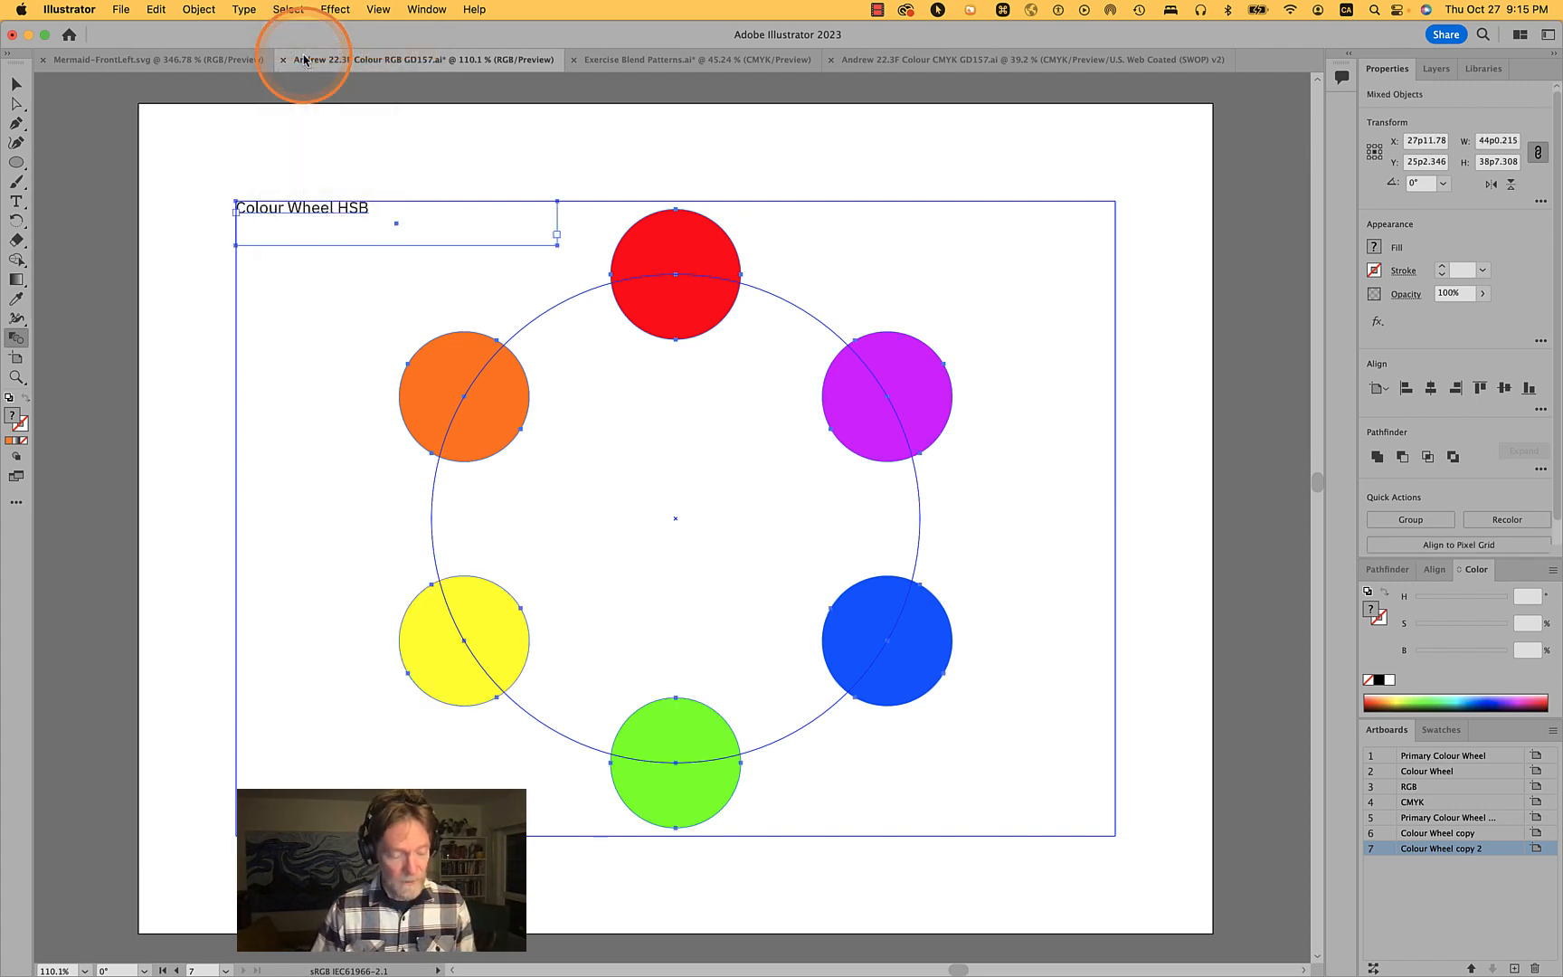
pyautogui.press('v')
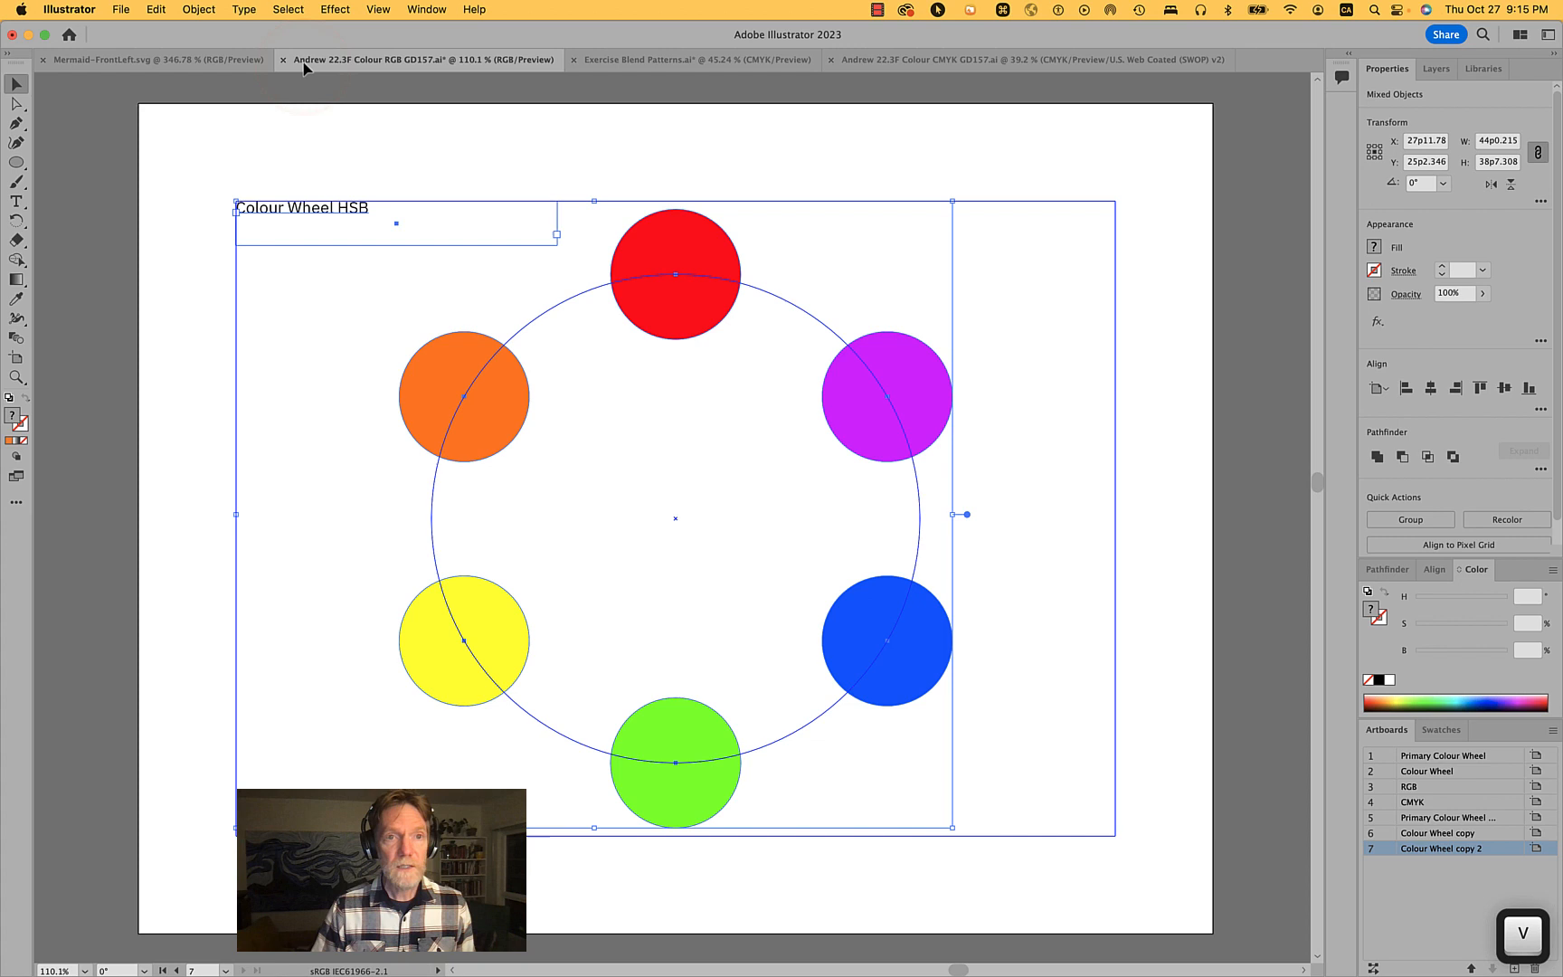
pyautogui.keyDown('shift'); pyautogui.click(314, 206); pyautogui.keyUp('shift')
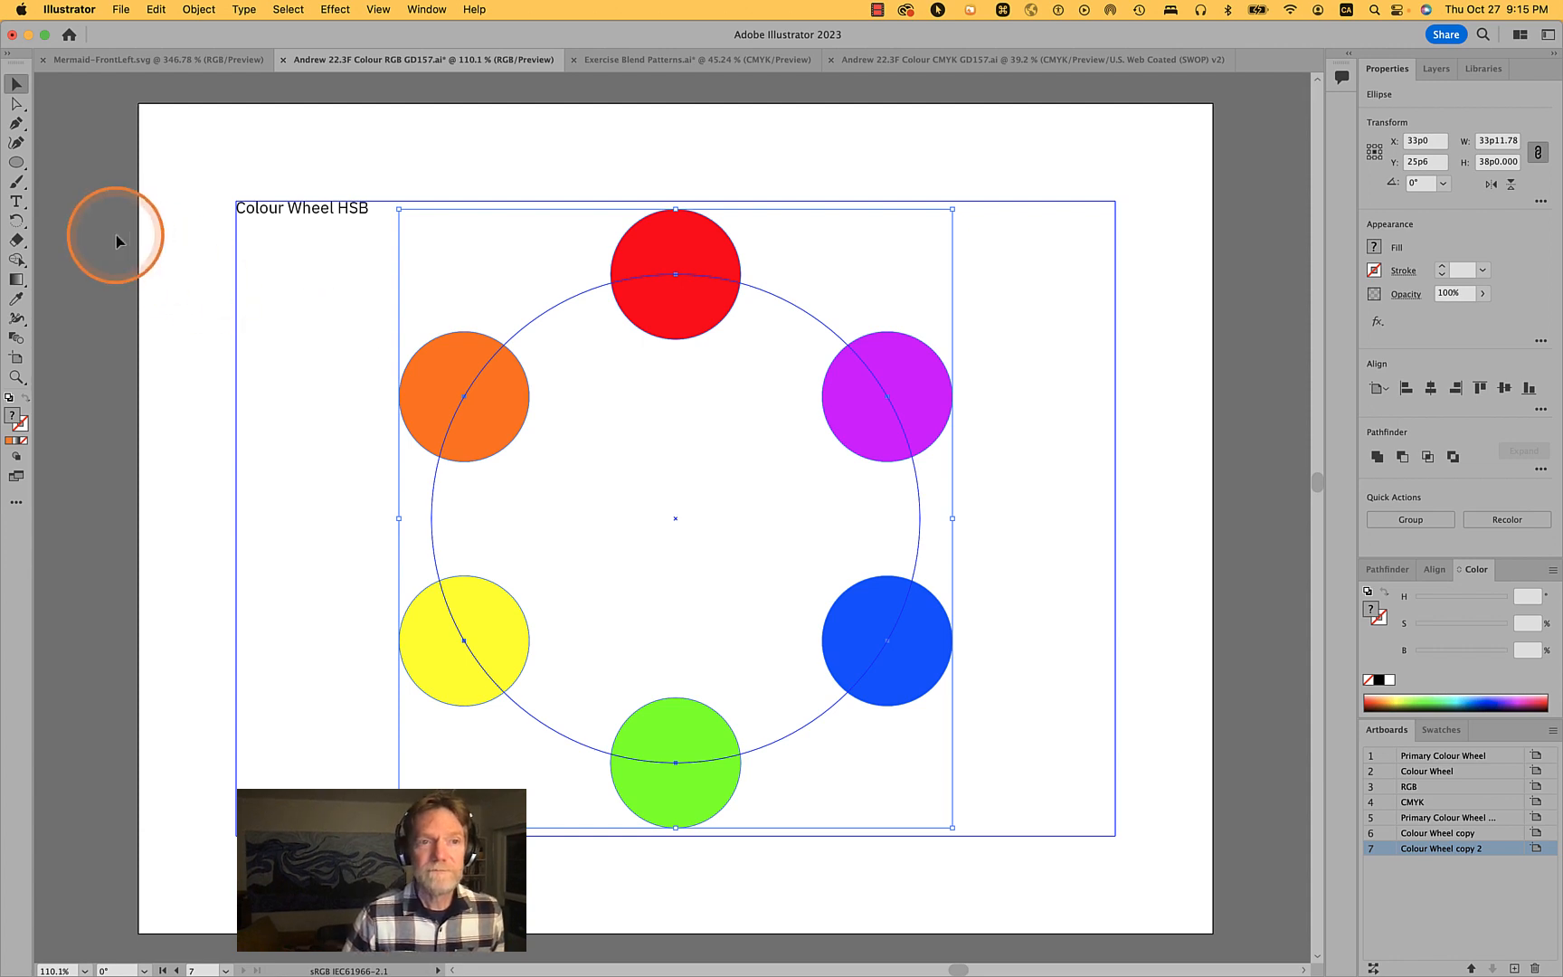
# - With the Blend tool, blend the six circles in order around the wheel from red through orange, yellow, green, blue, purple and back to red
pyautogui.click(17, 338)
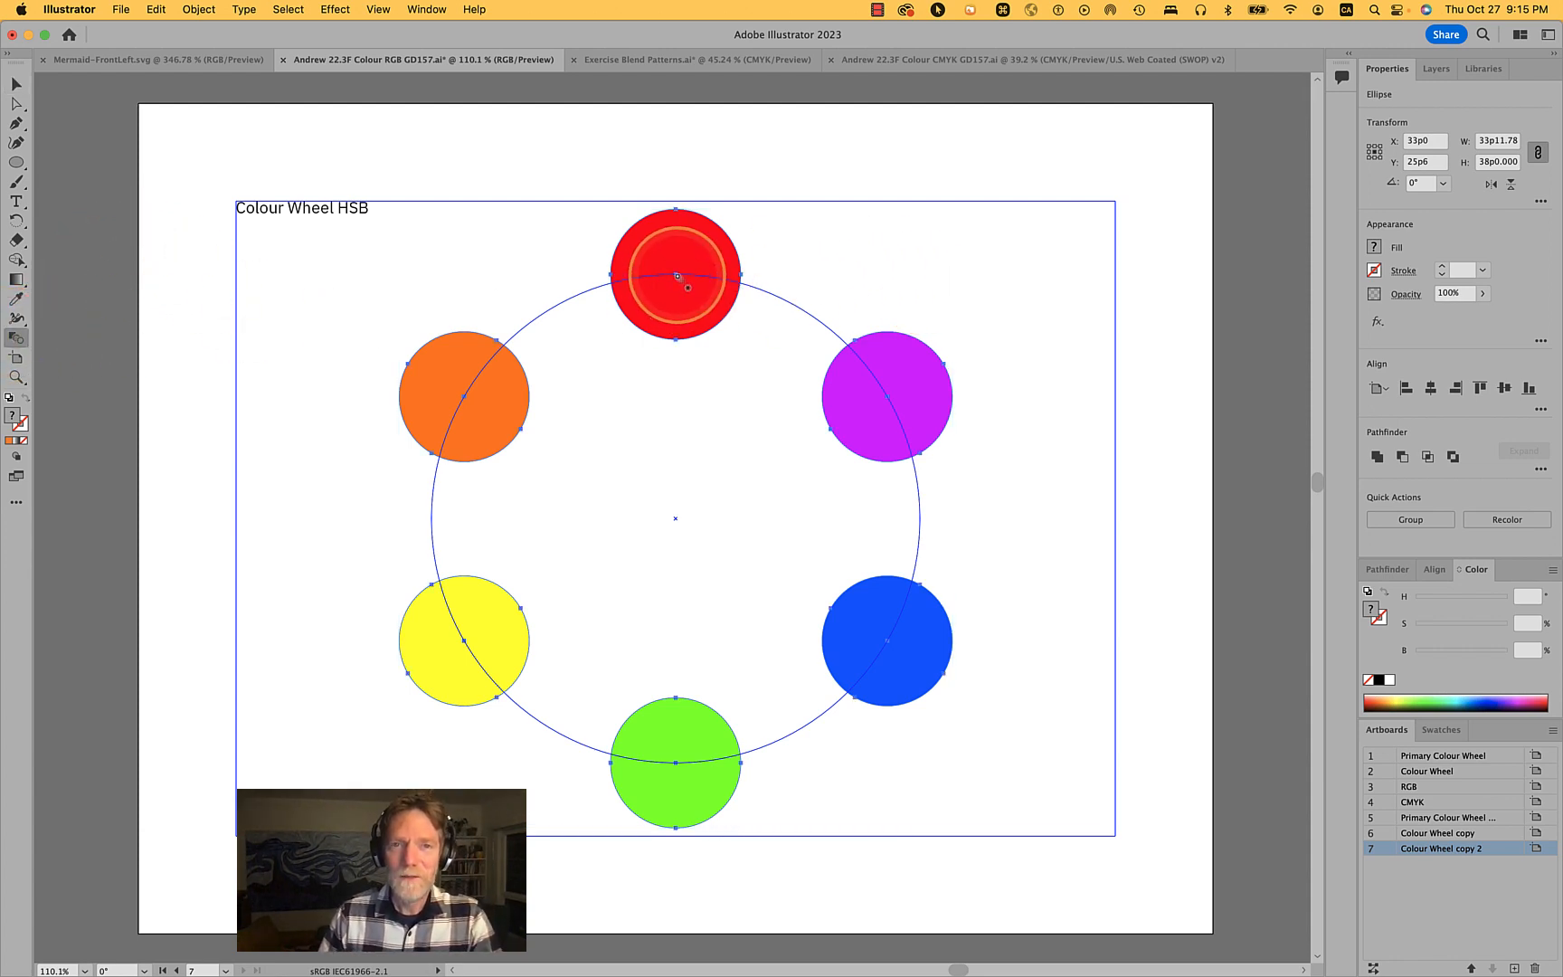
pyautogui.moveTo(675, 275)
pyautogui.mouseDown()
pyautogui.moveTo(508, 390)
pyautogui.moveTo(588, 353)
pyautogui.moveTo(674, 275)
pyautogui.mouseUp()
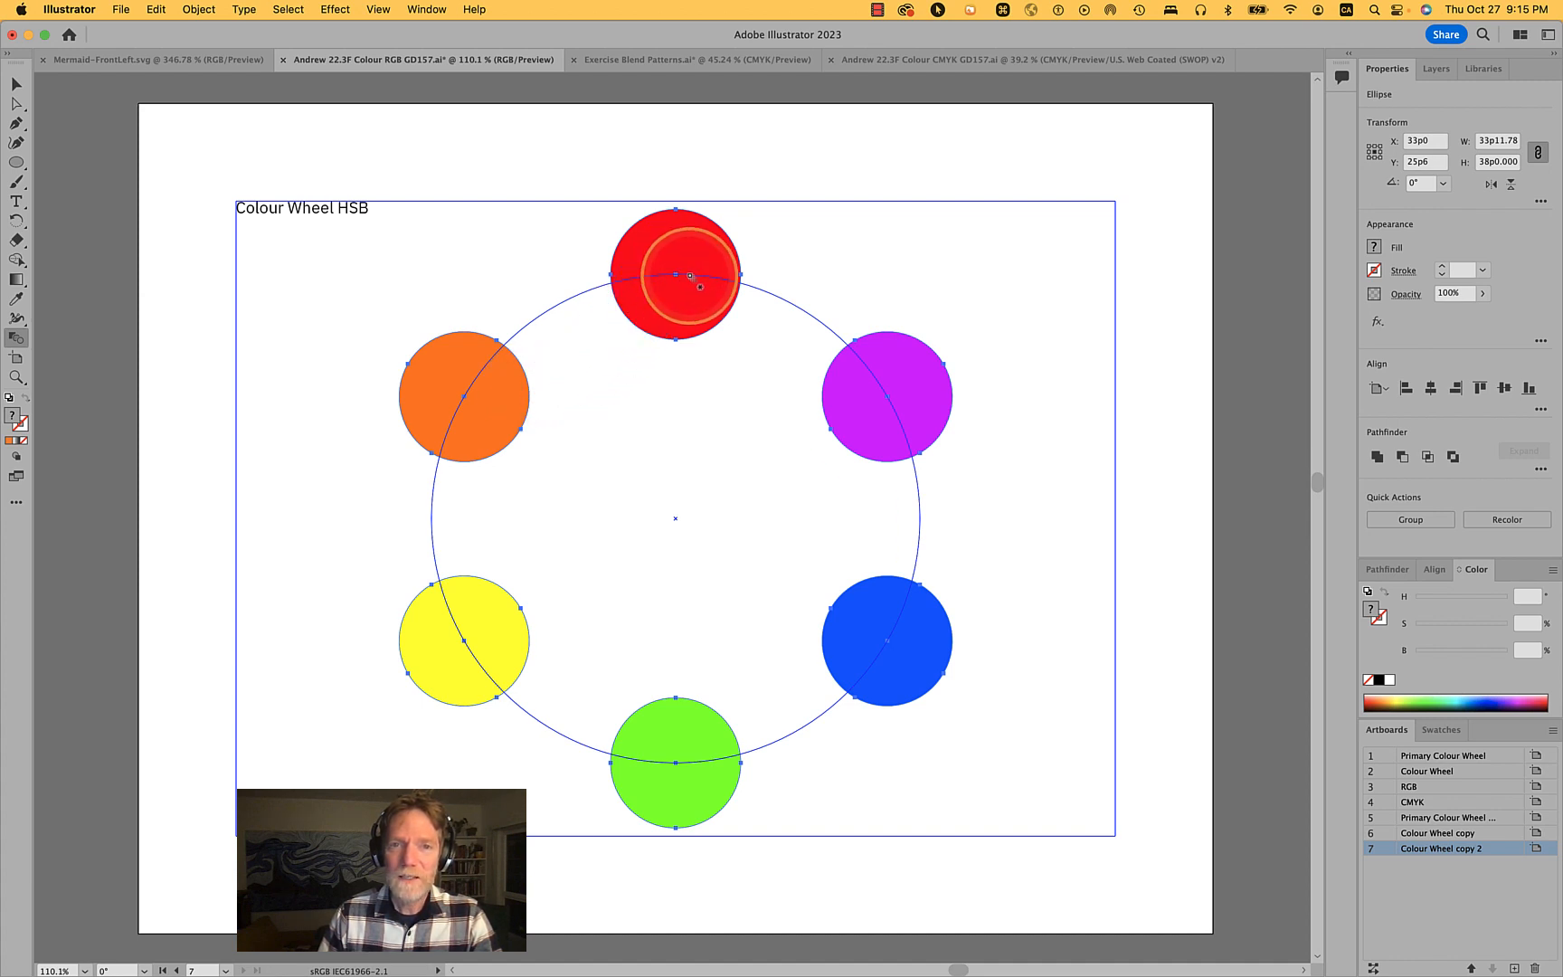
pyautogui.click(464, 399)
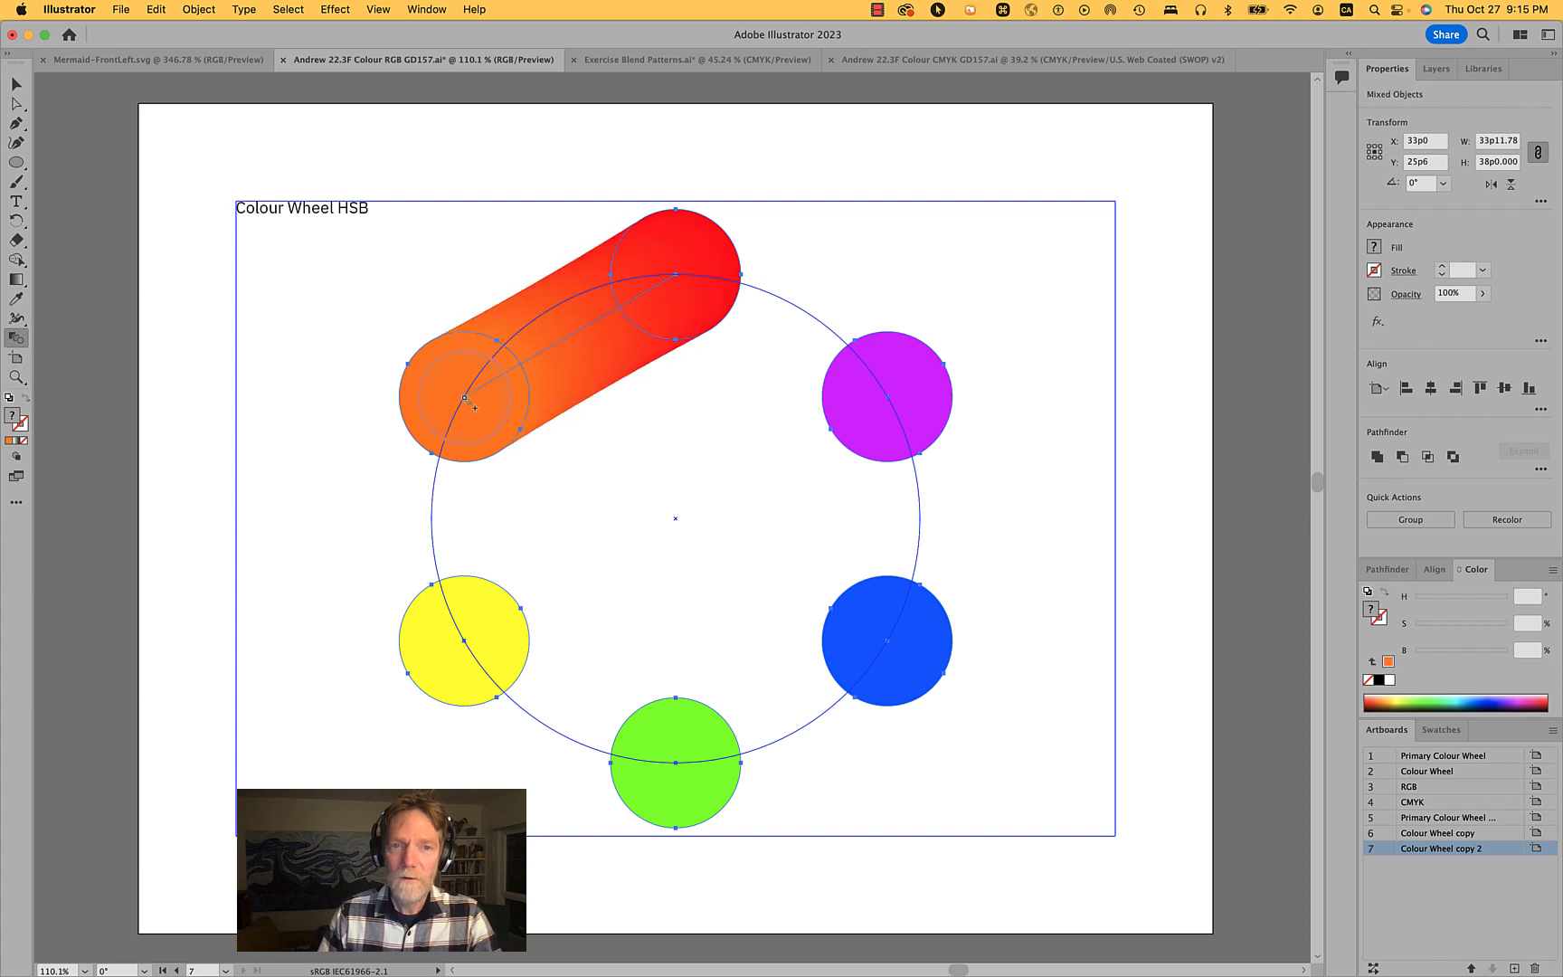
pyautogui.click(465, 642)
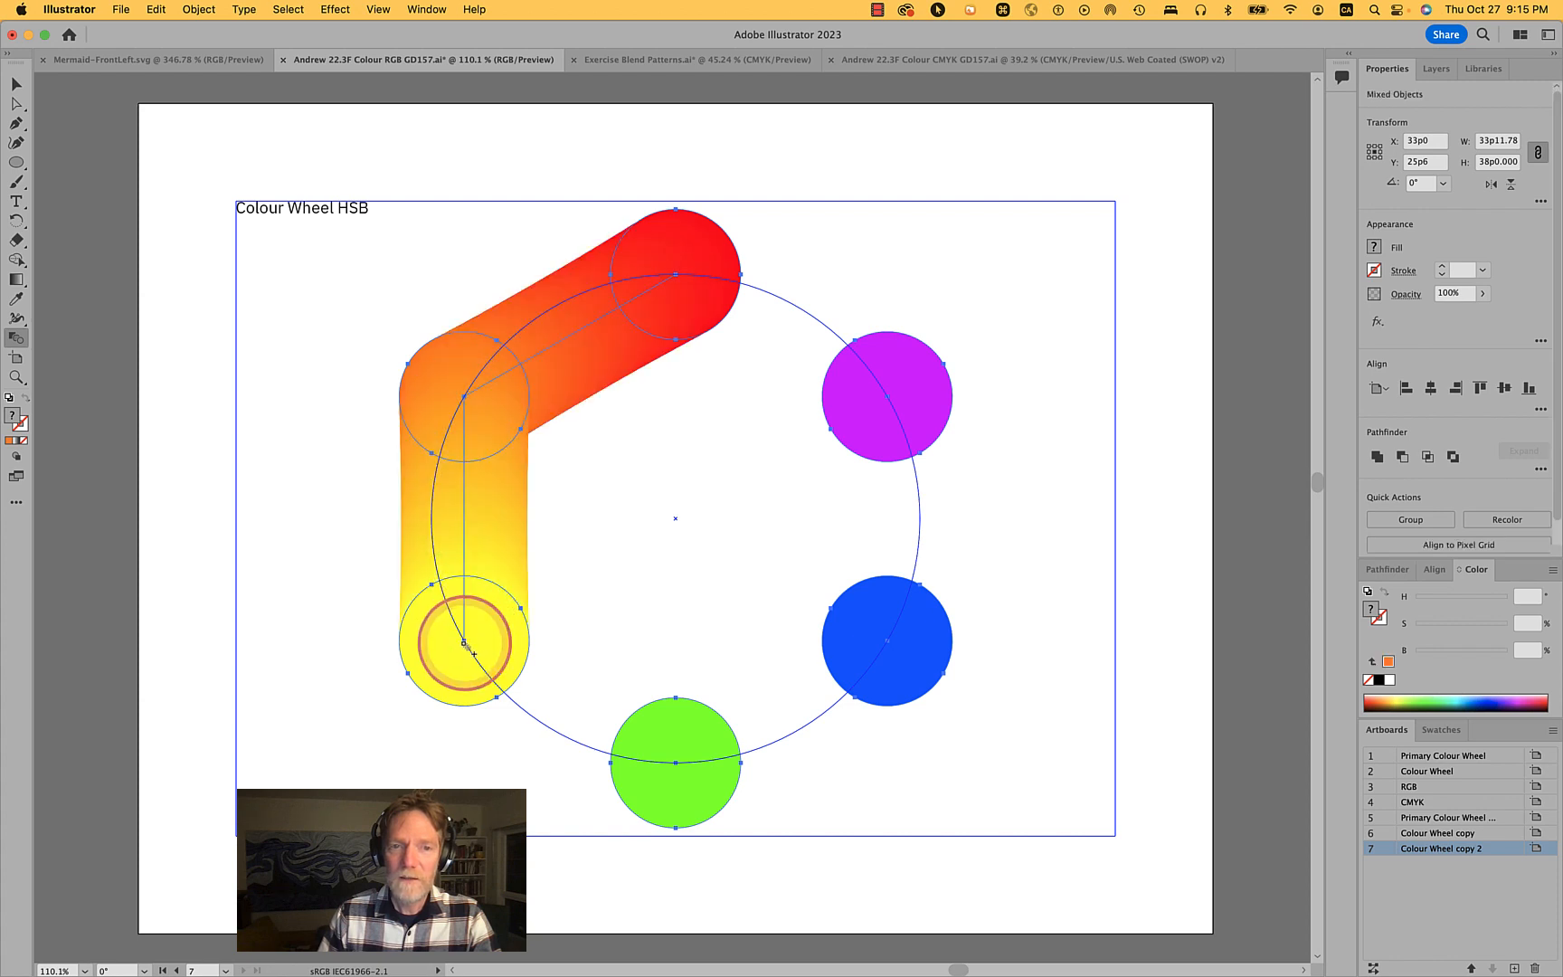
pyautogui.click(676, 764)
pyautogui.click(888, 640)
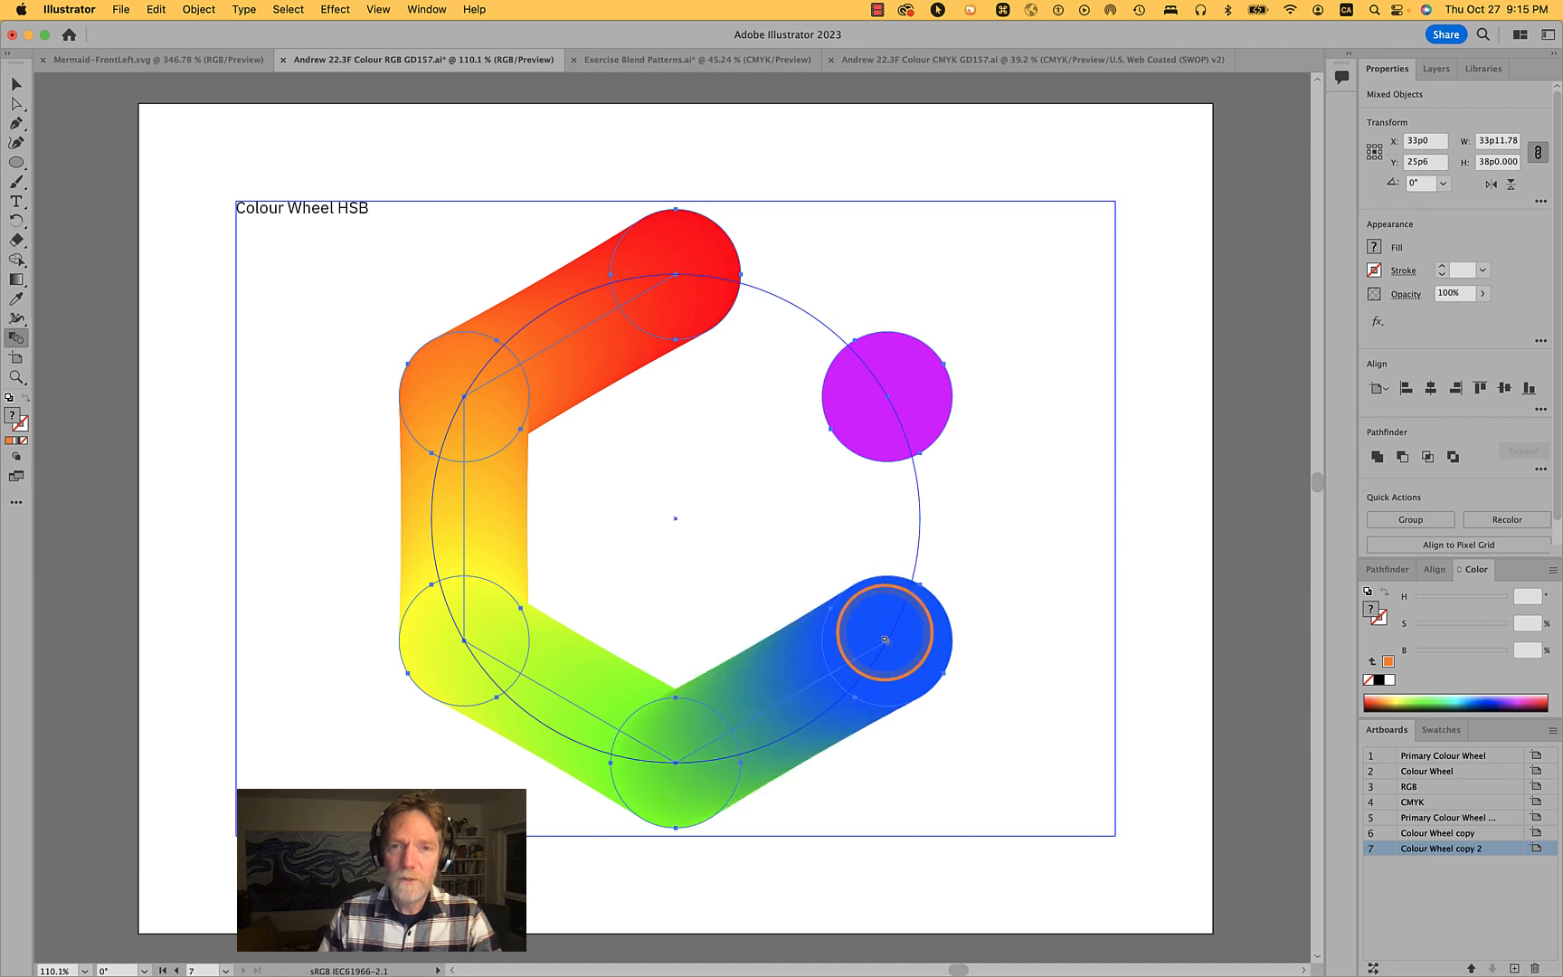
pyautogui.click(893, 419)
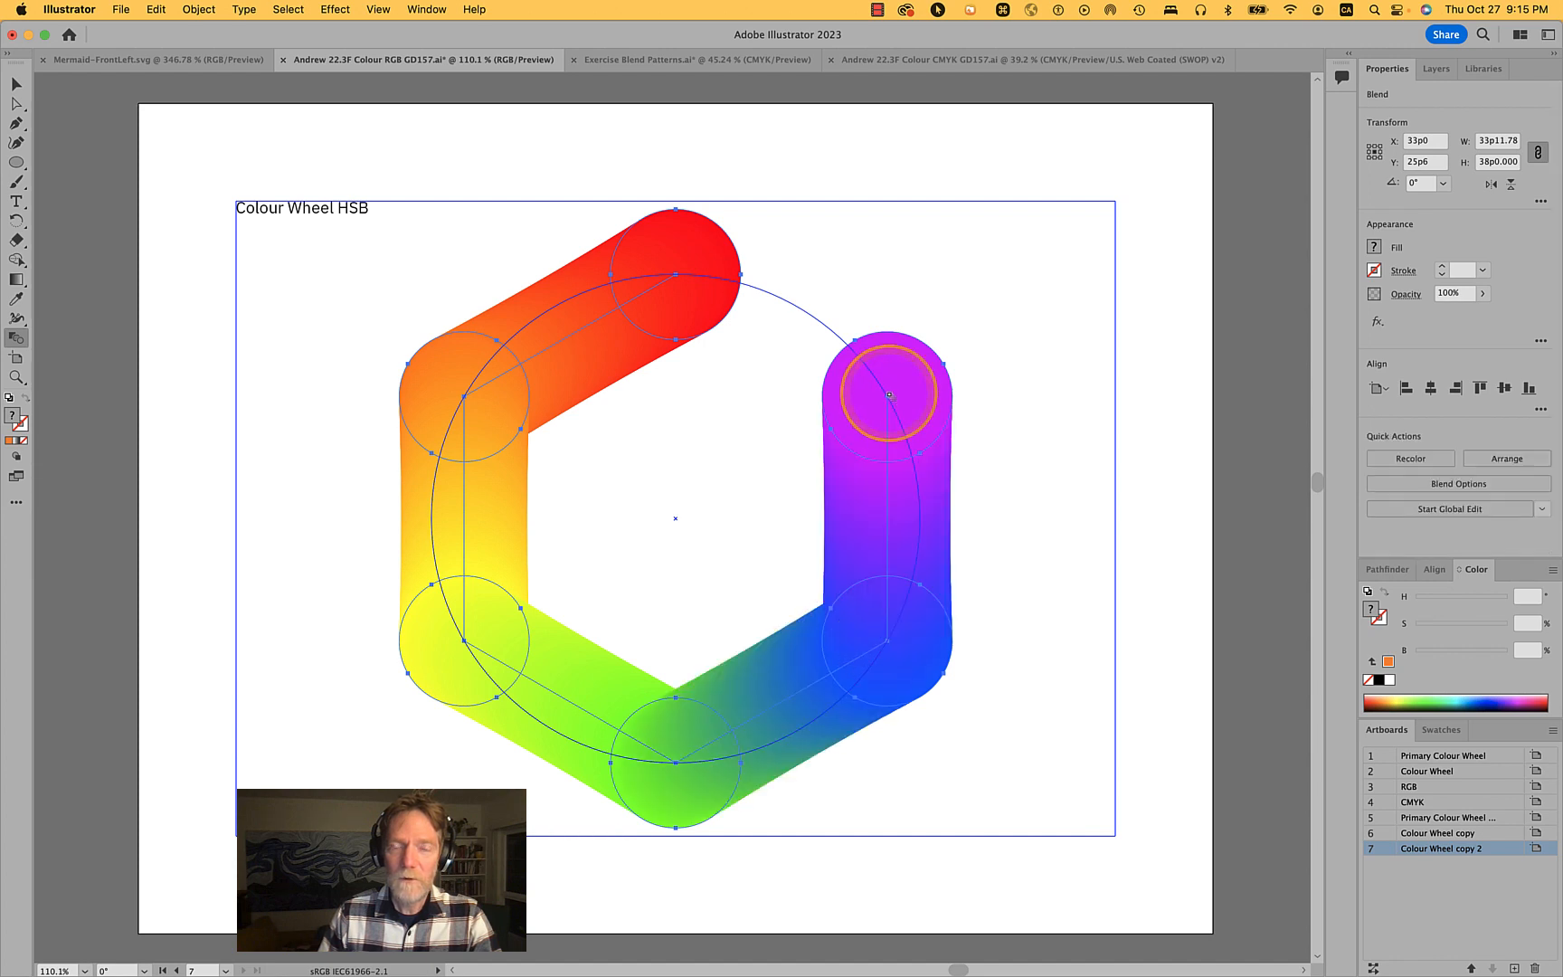
pyautogui.click(676, 274)
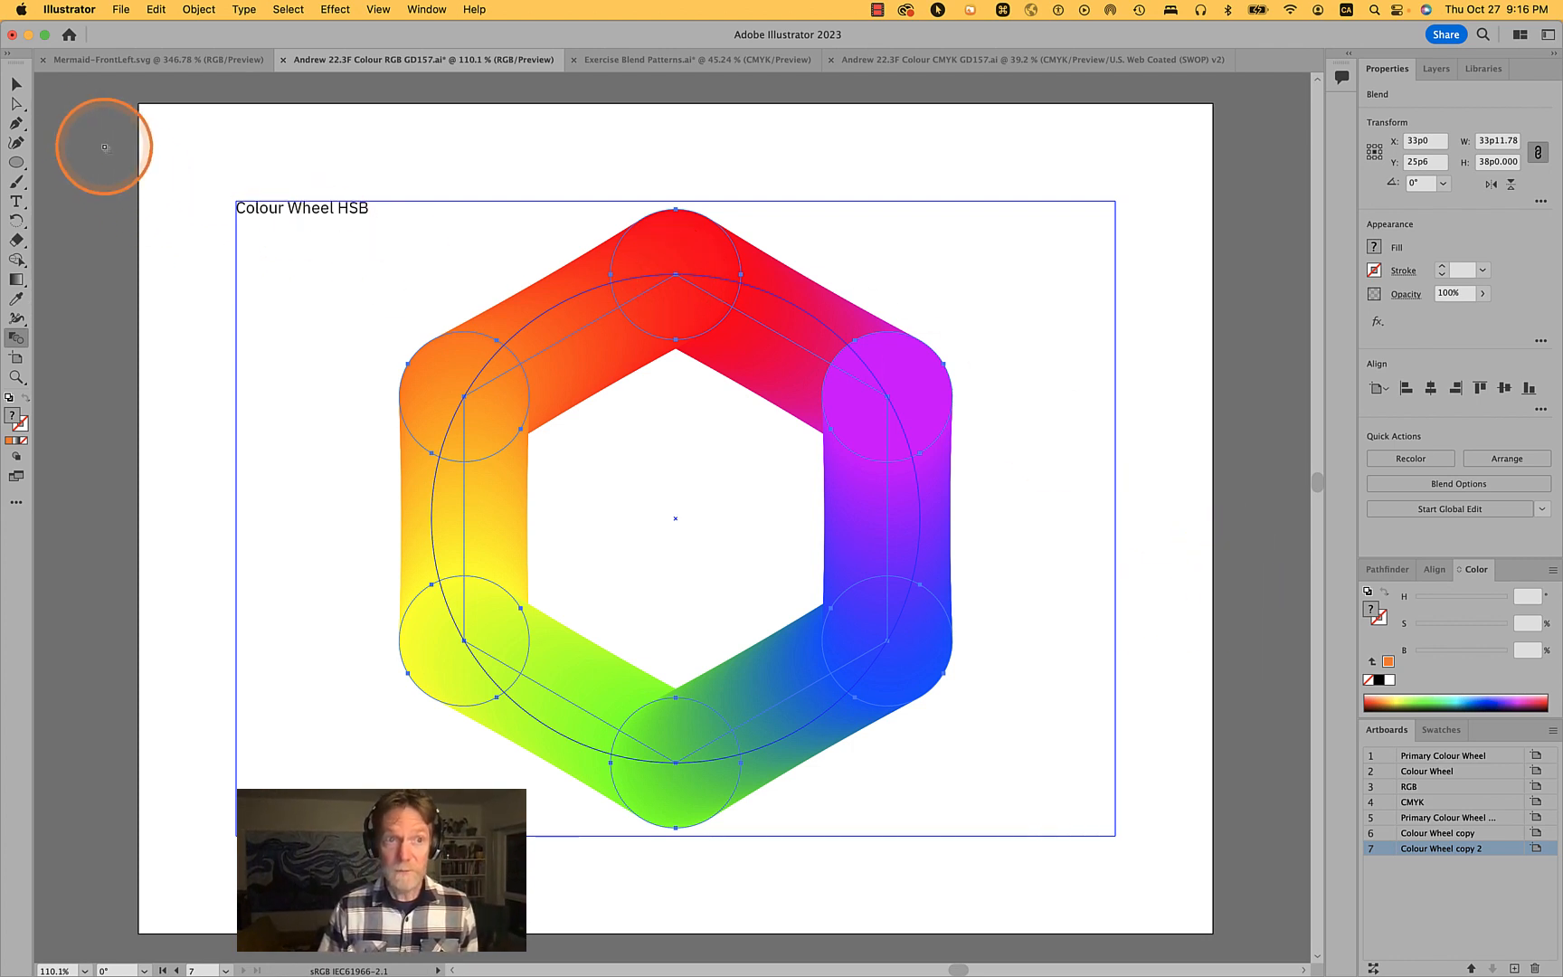
# - Switch to Outline view to inspect the blend's spine and circles, then return to Preview
pyautogui.click(16, 84)
pyautogui.click(1058, 378)
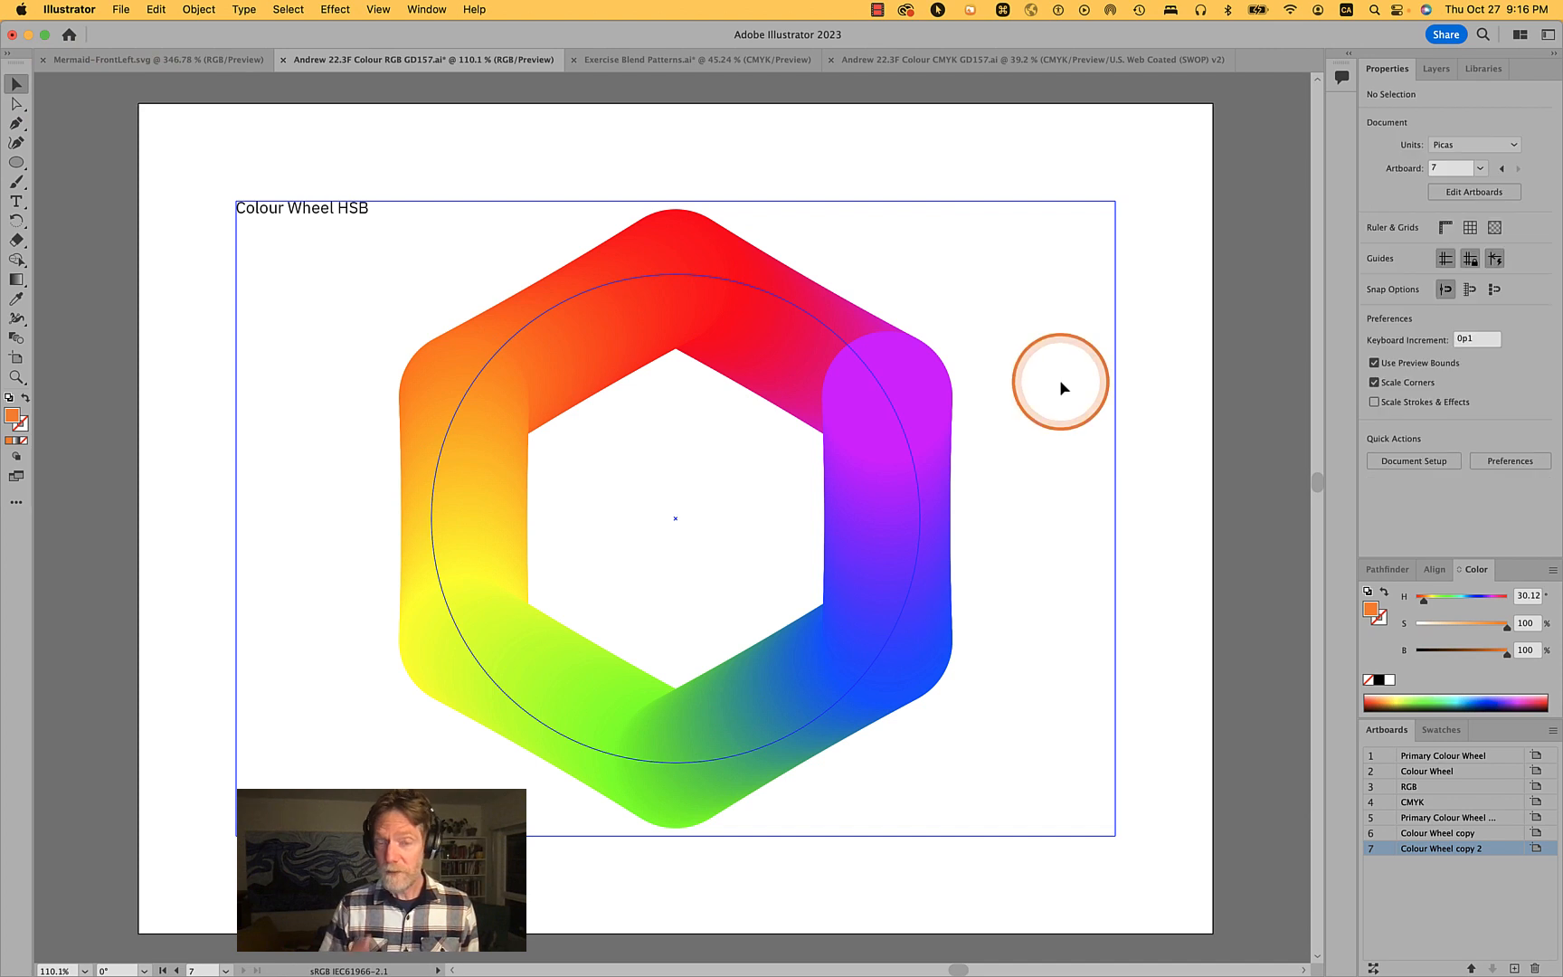
pyautogui.click(913, 387)
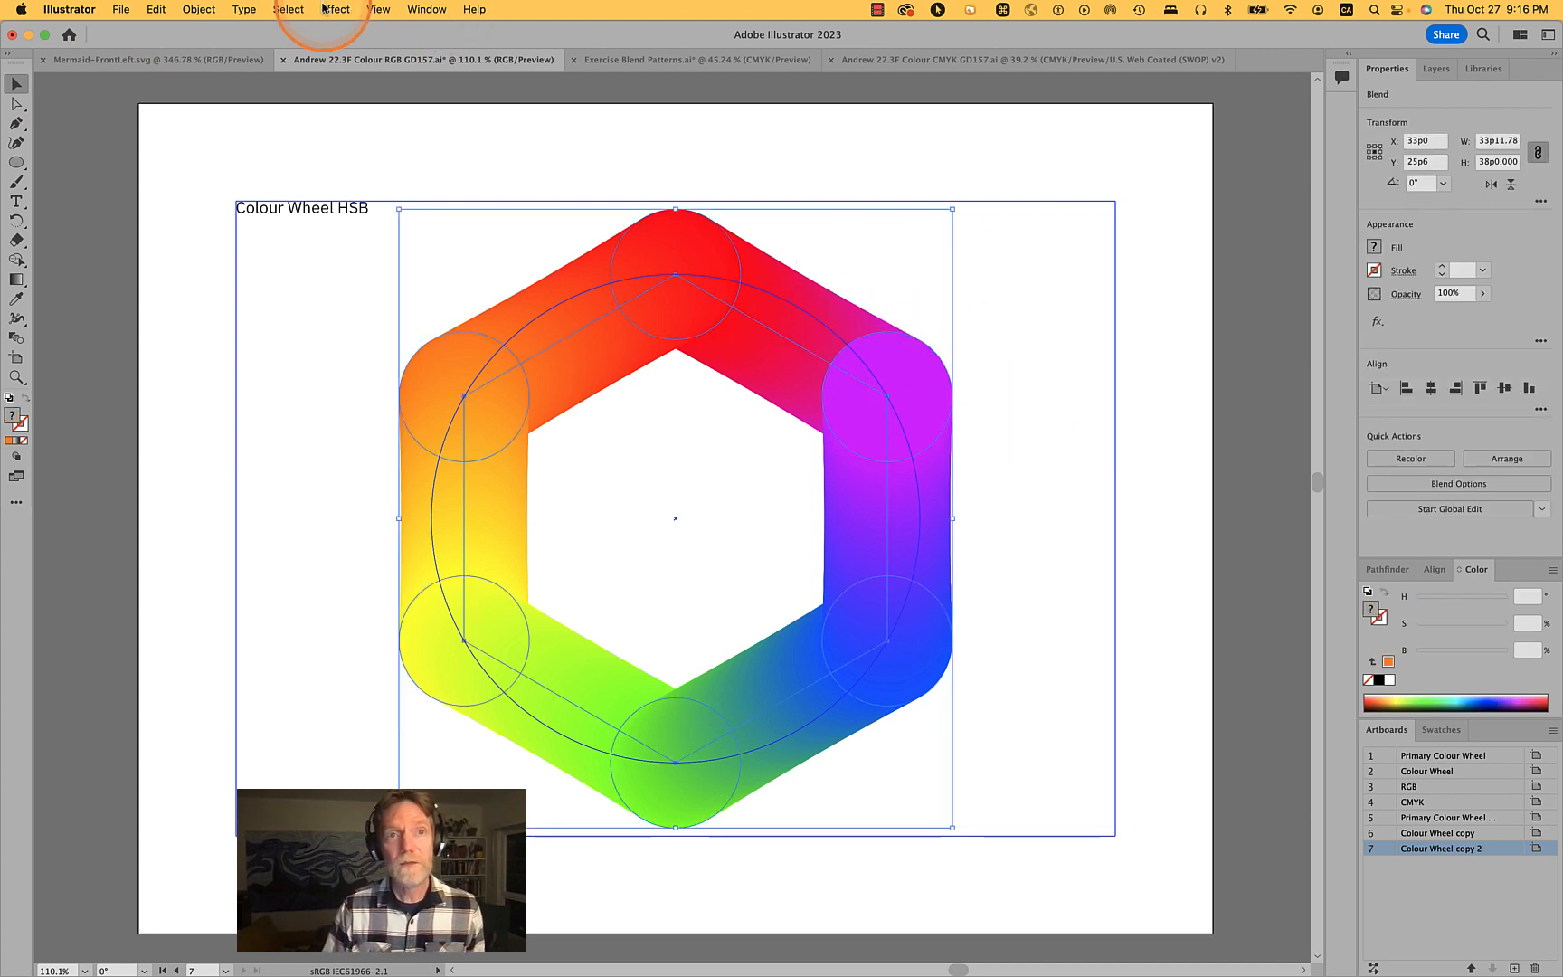
pyautogui.click(381, 10)
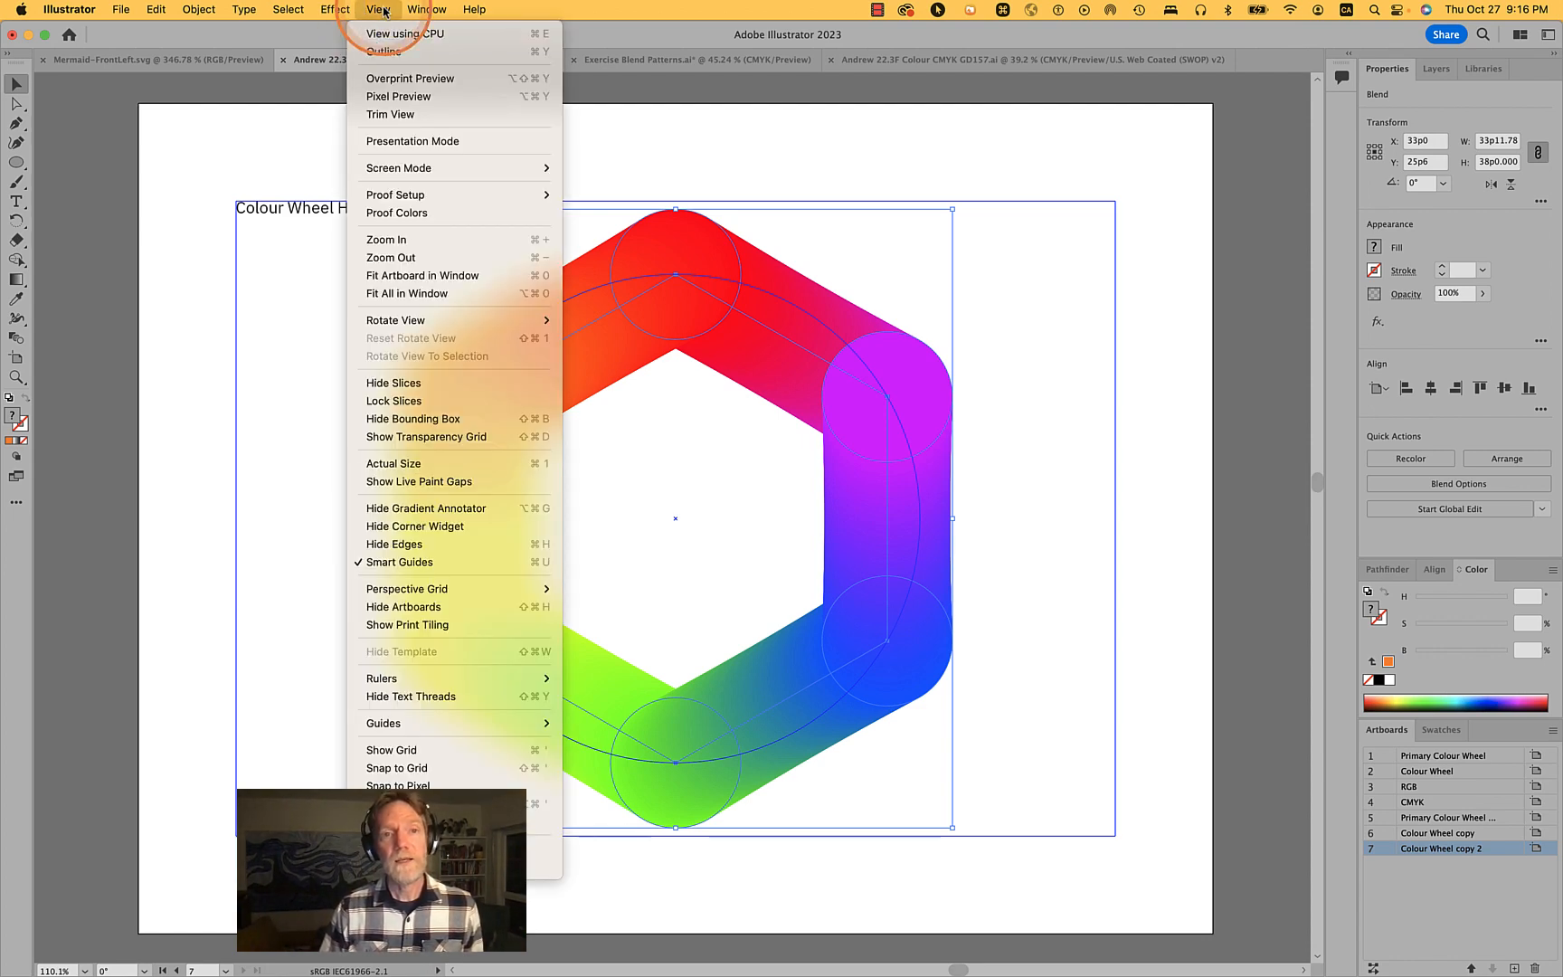
pyautogui.moveTo(428, 11)
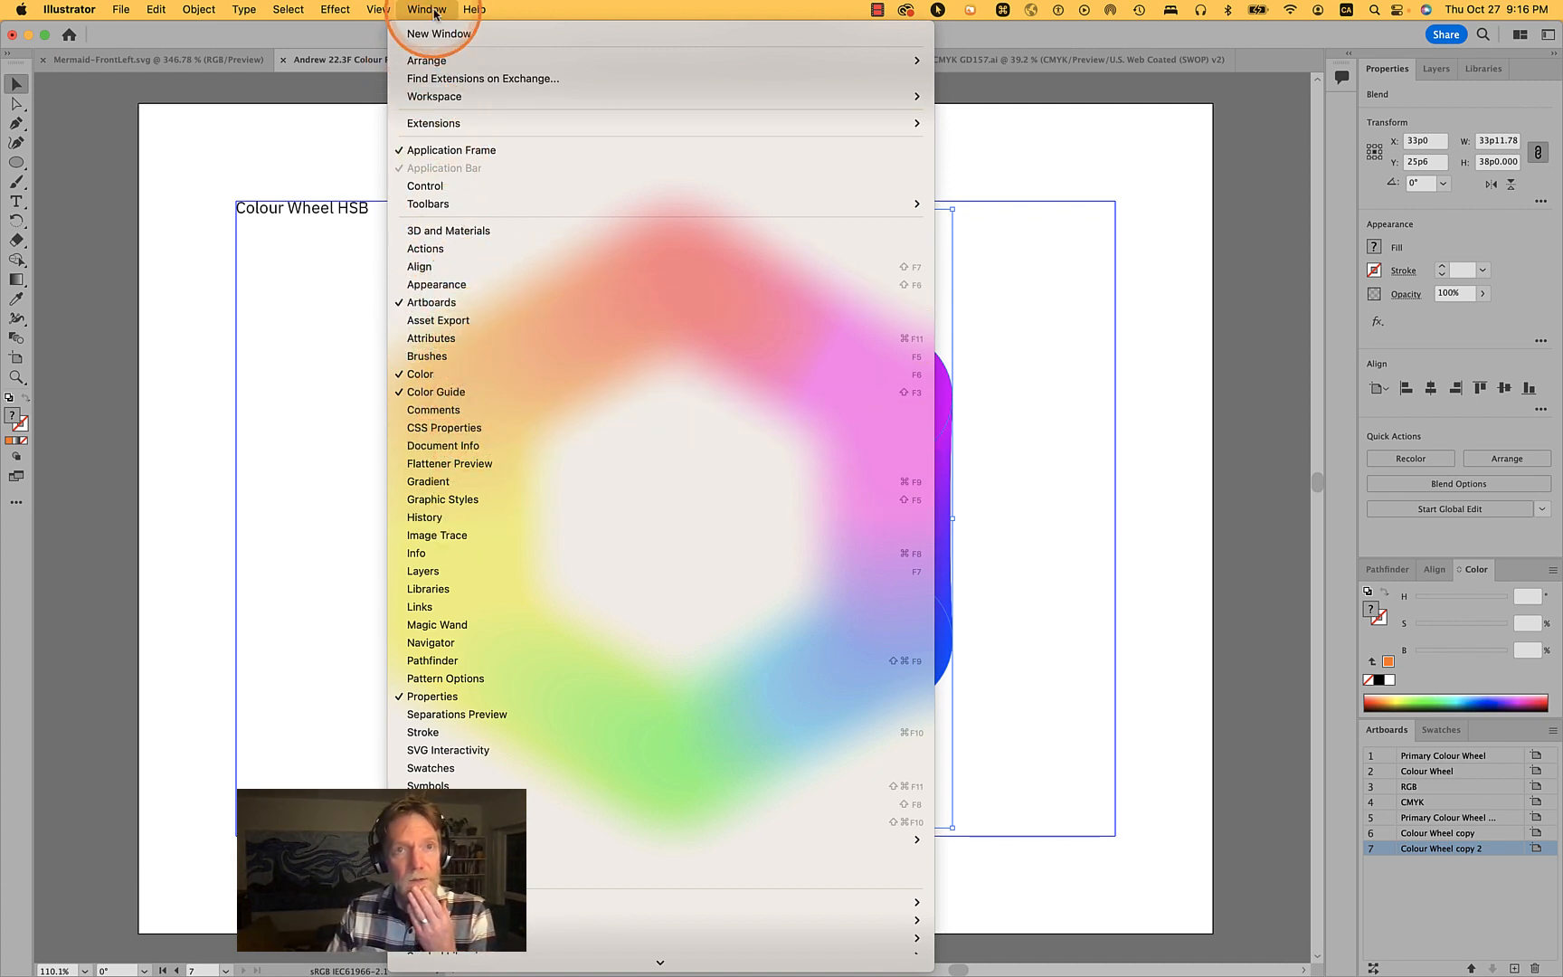
pyautogui.moveTo(373, 8)
pyautogui.click(384, 52)
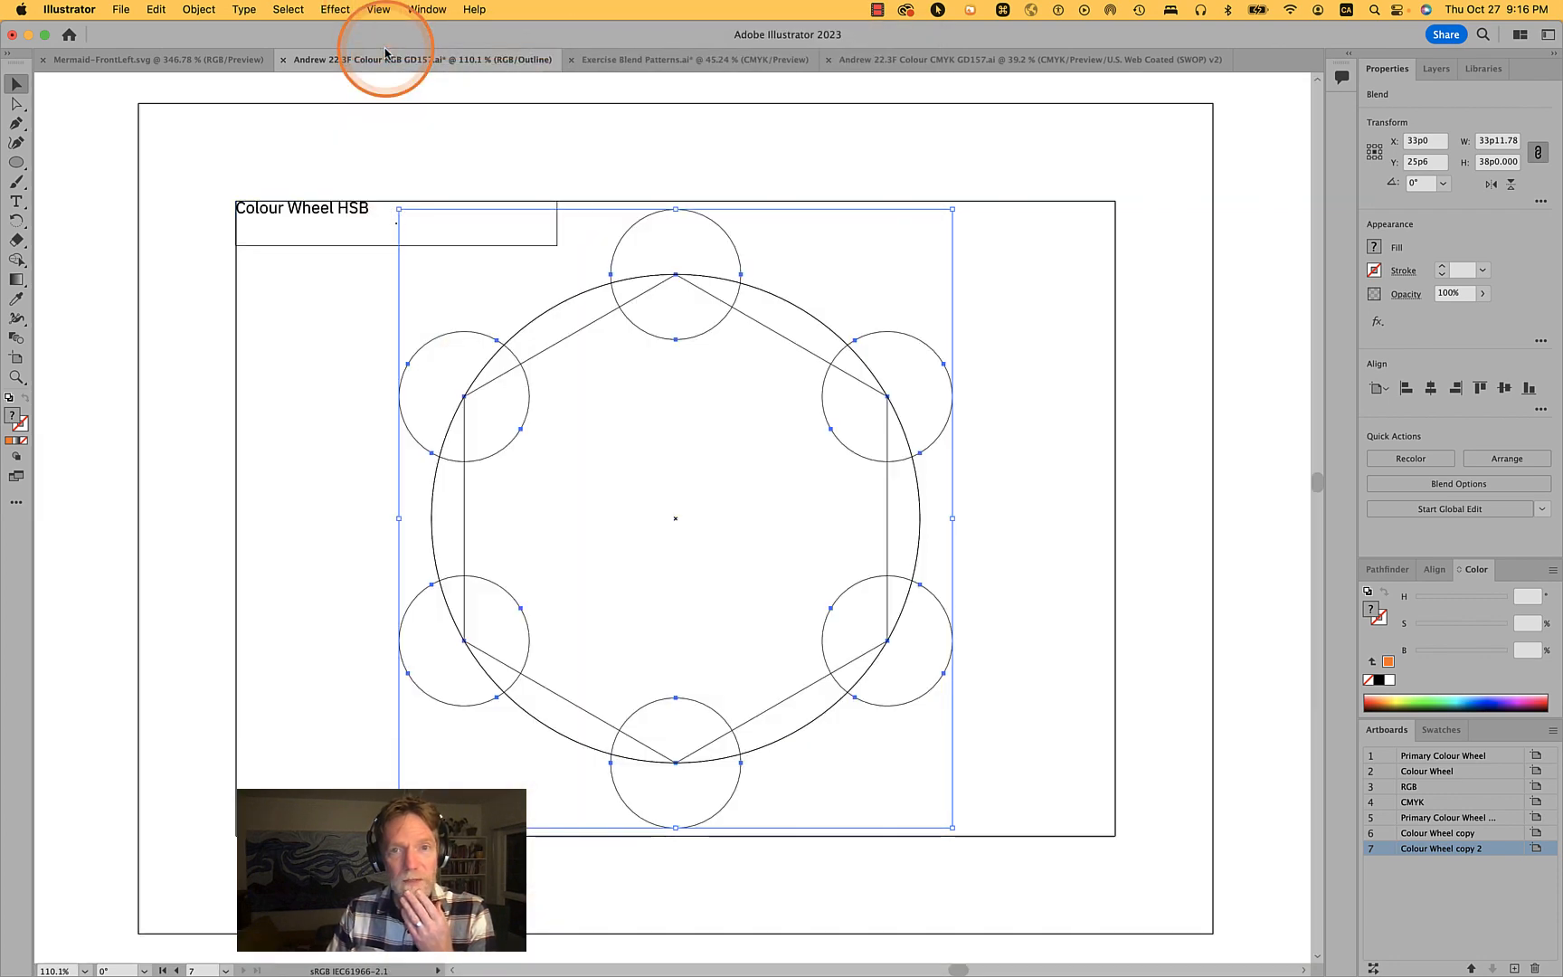
pyautogui.click(907, 463)
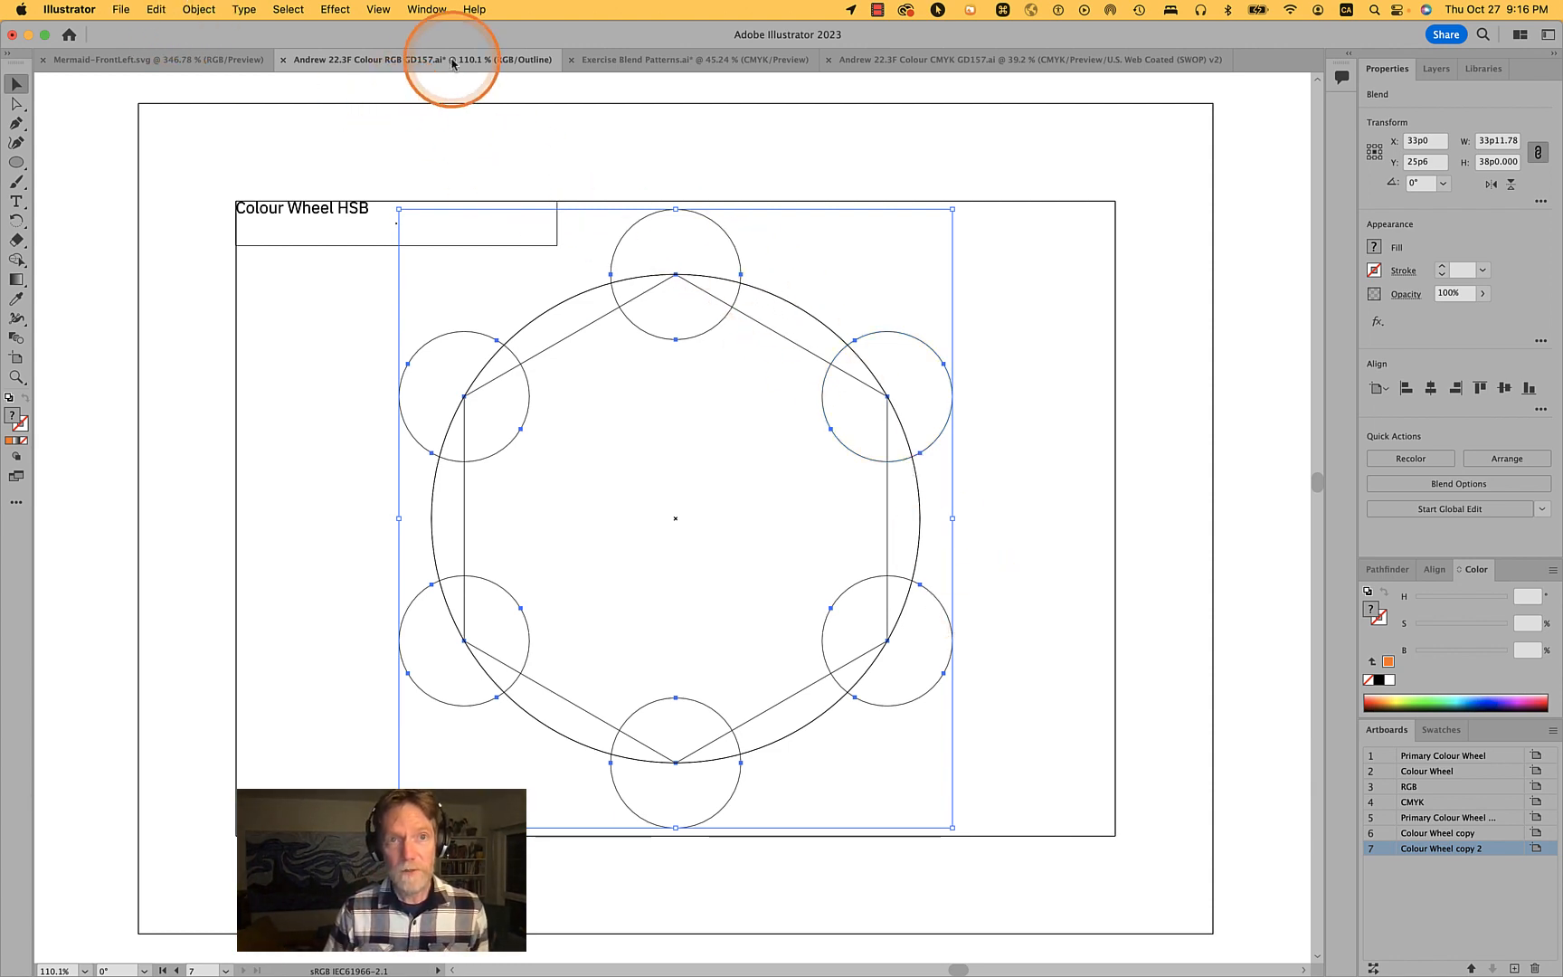
pyautogui.click(385, 9)
pyautogui.click(394, 35)
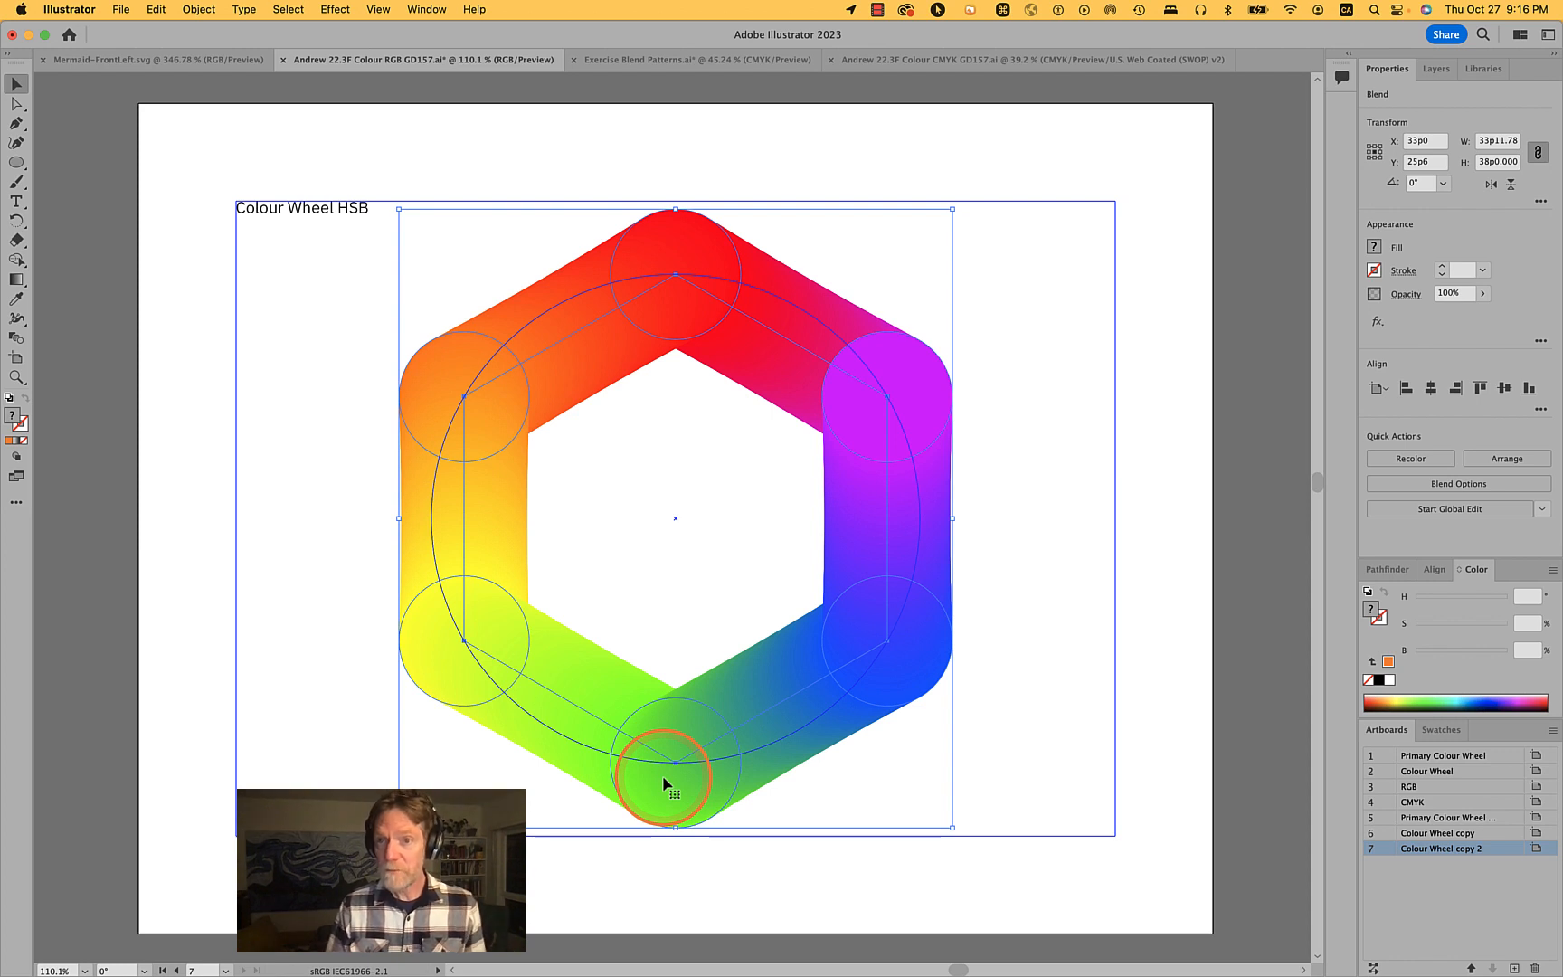
# - Set the blend options' spacing to Specified Steps with 1 step
pyautogui.click(1474, 484)
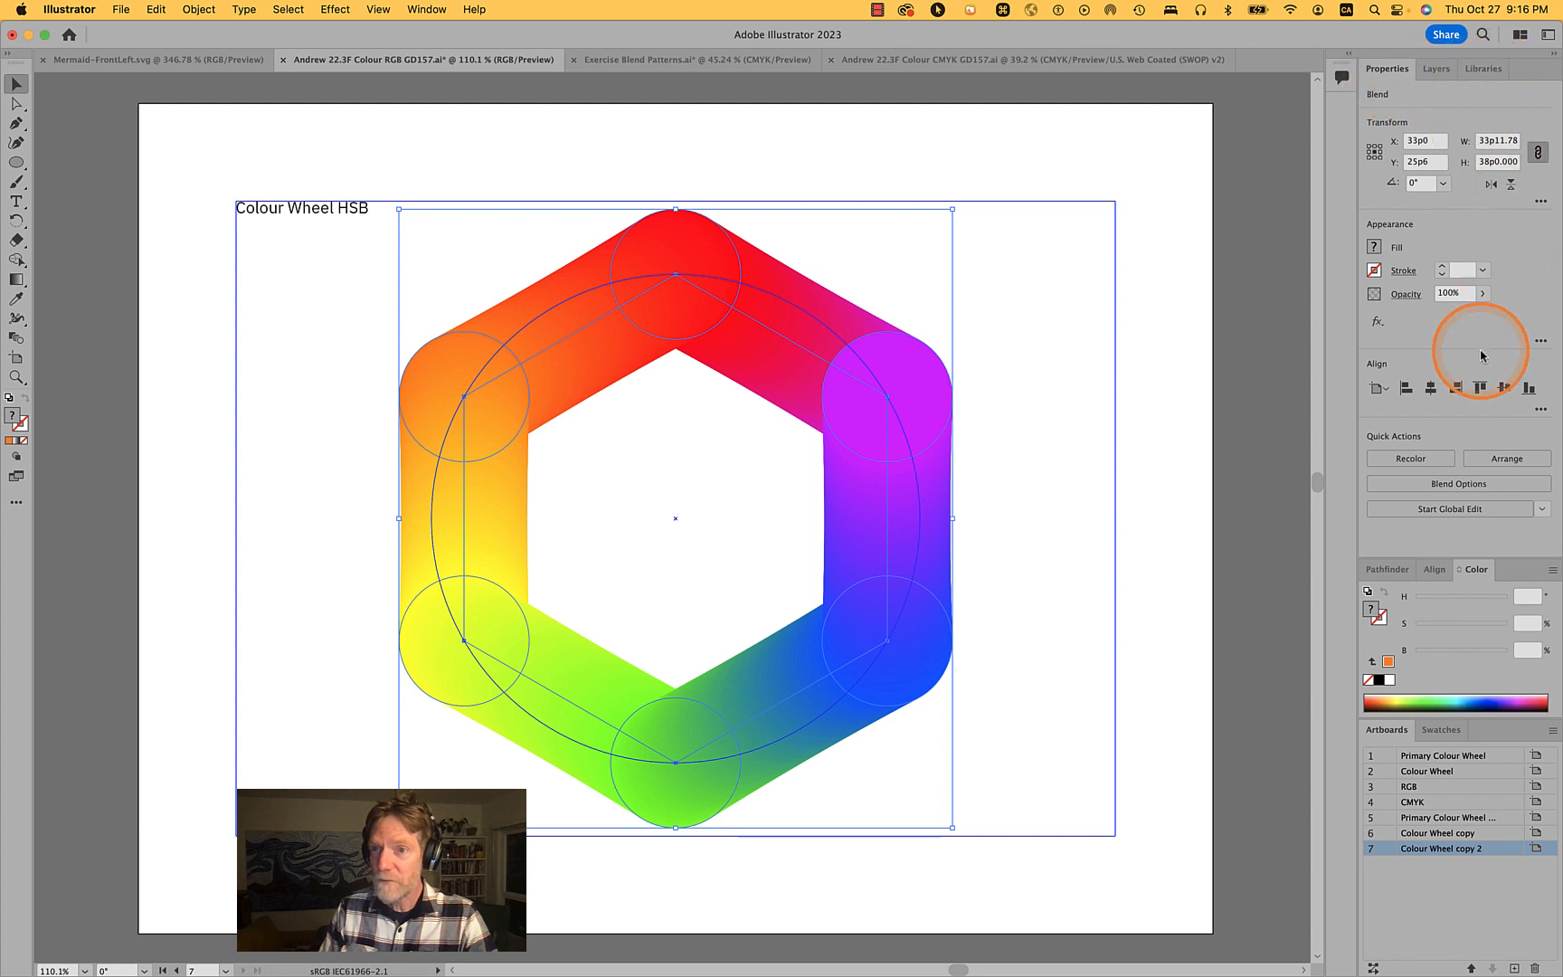
pyautogui.click(1457, 486)
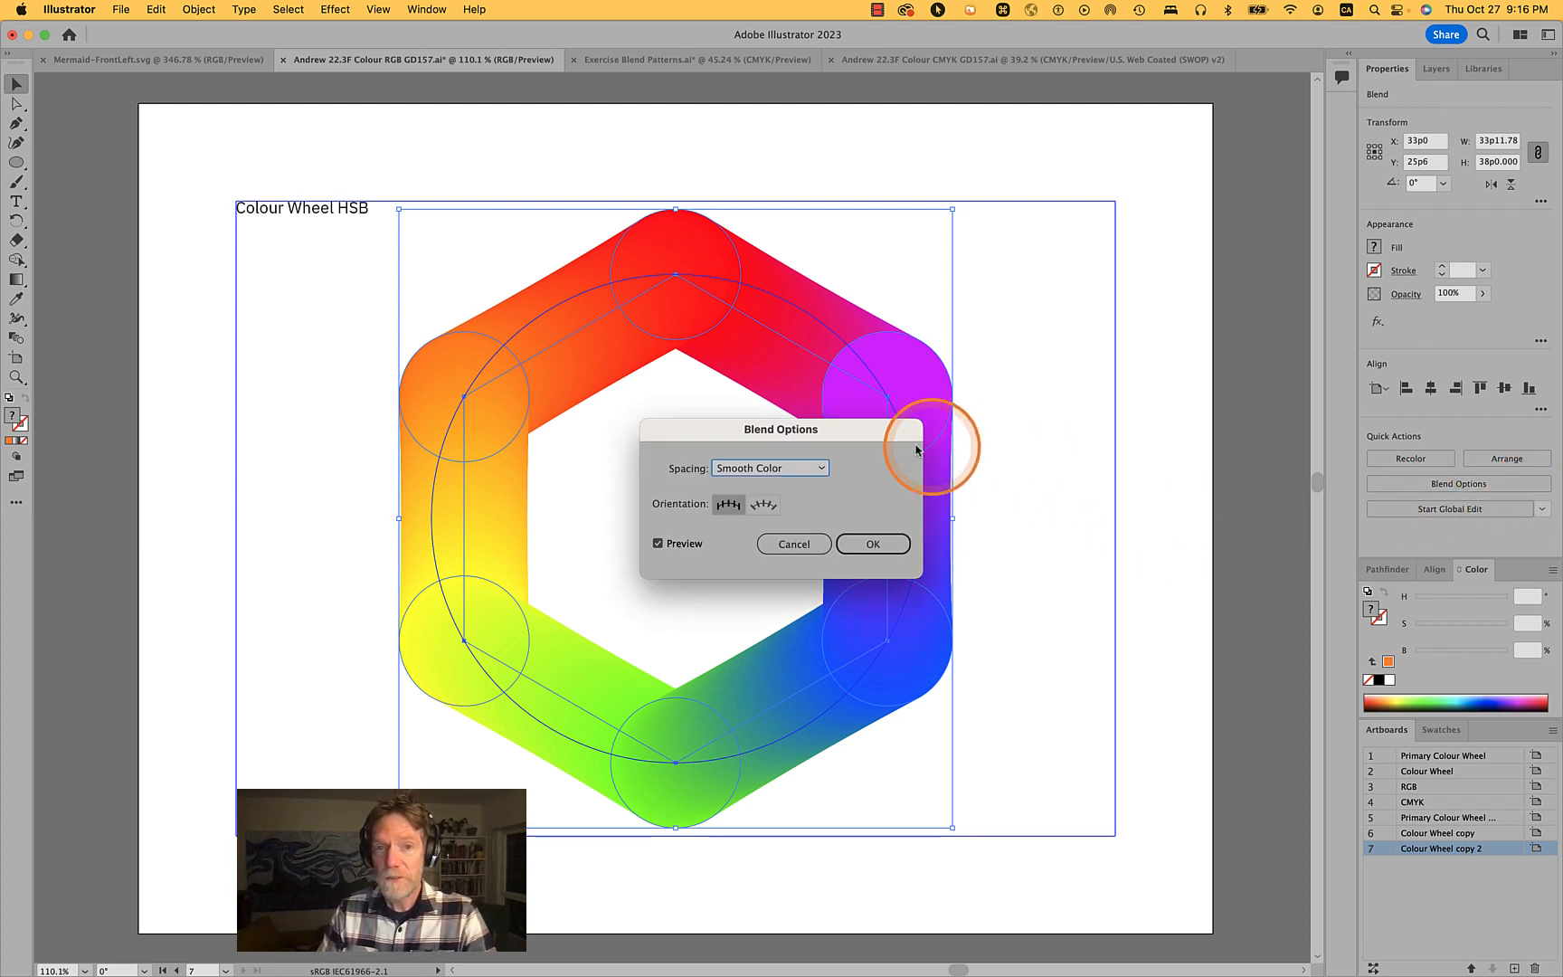
pyautogui.moveTo(828, 436); pyautogui.dragTo(1238, 170)
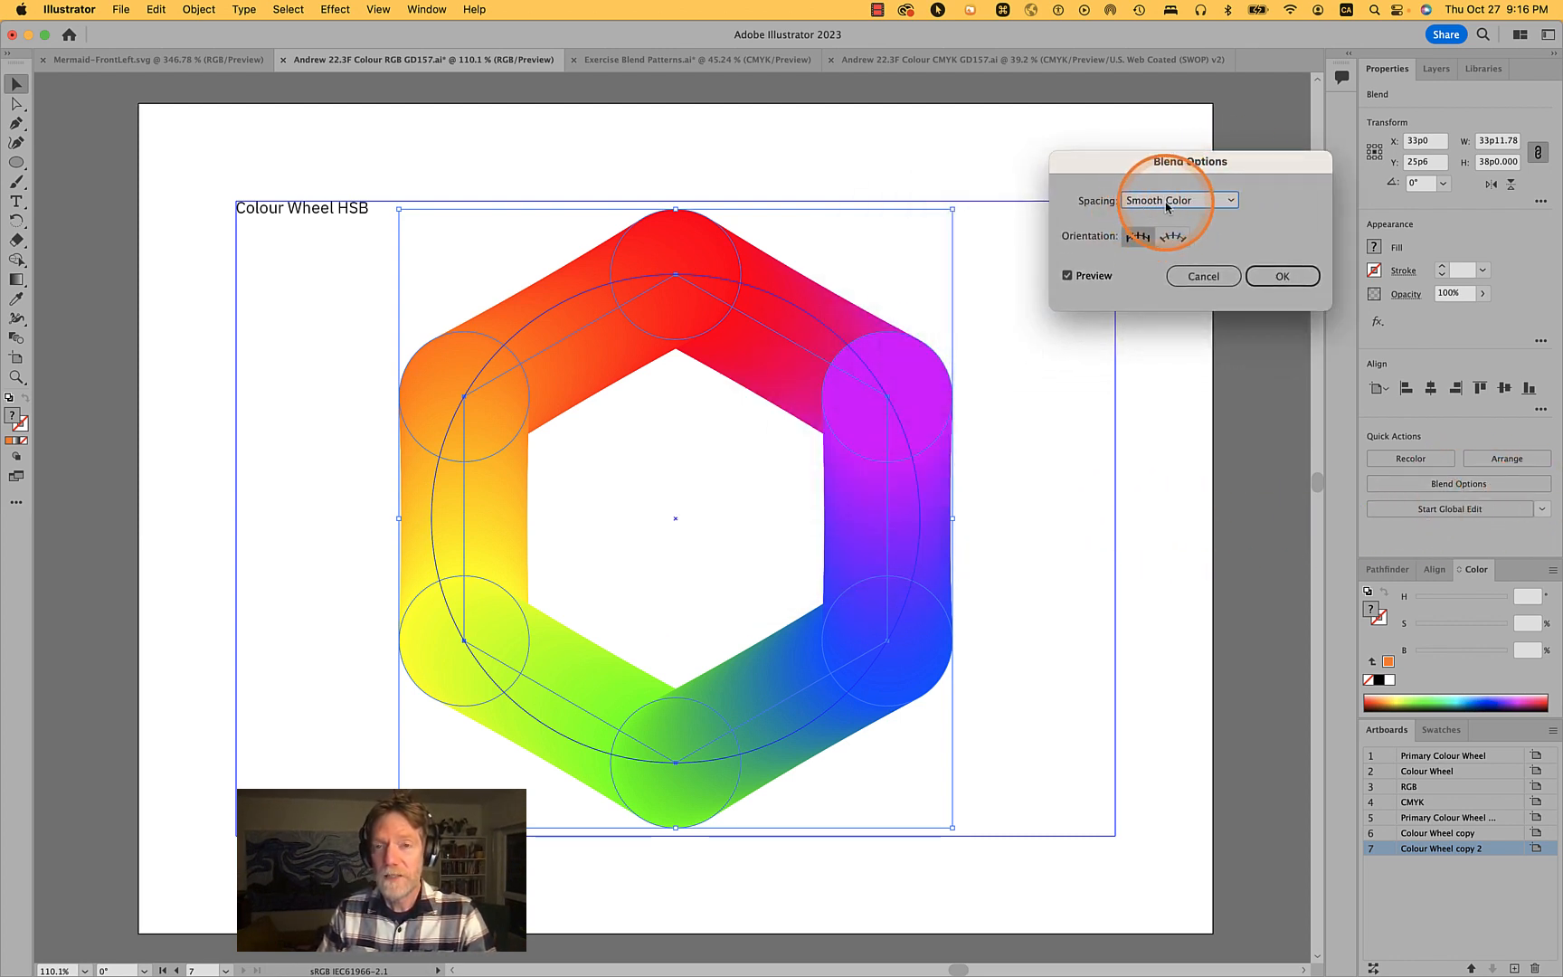
pyautogui.click(1217, 200)
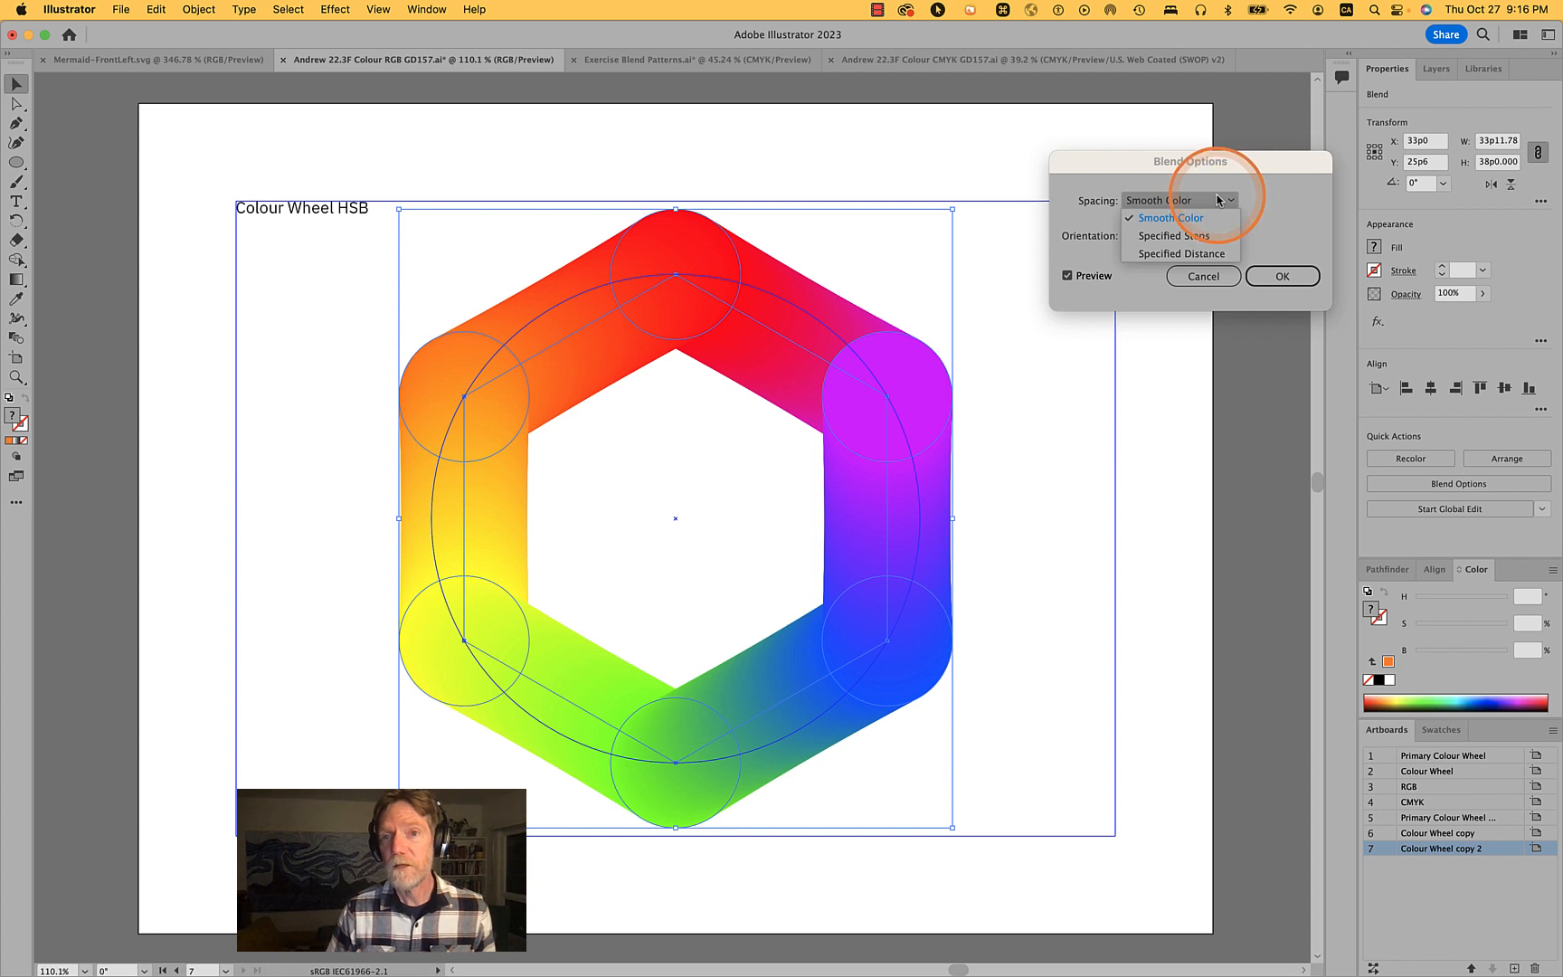
pyautogui.click(1193, 241)
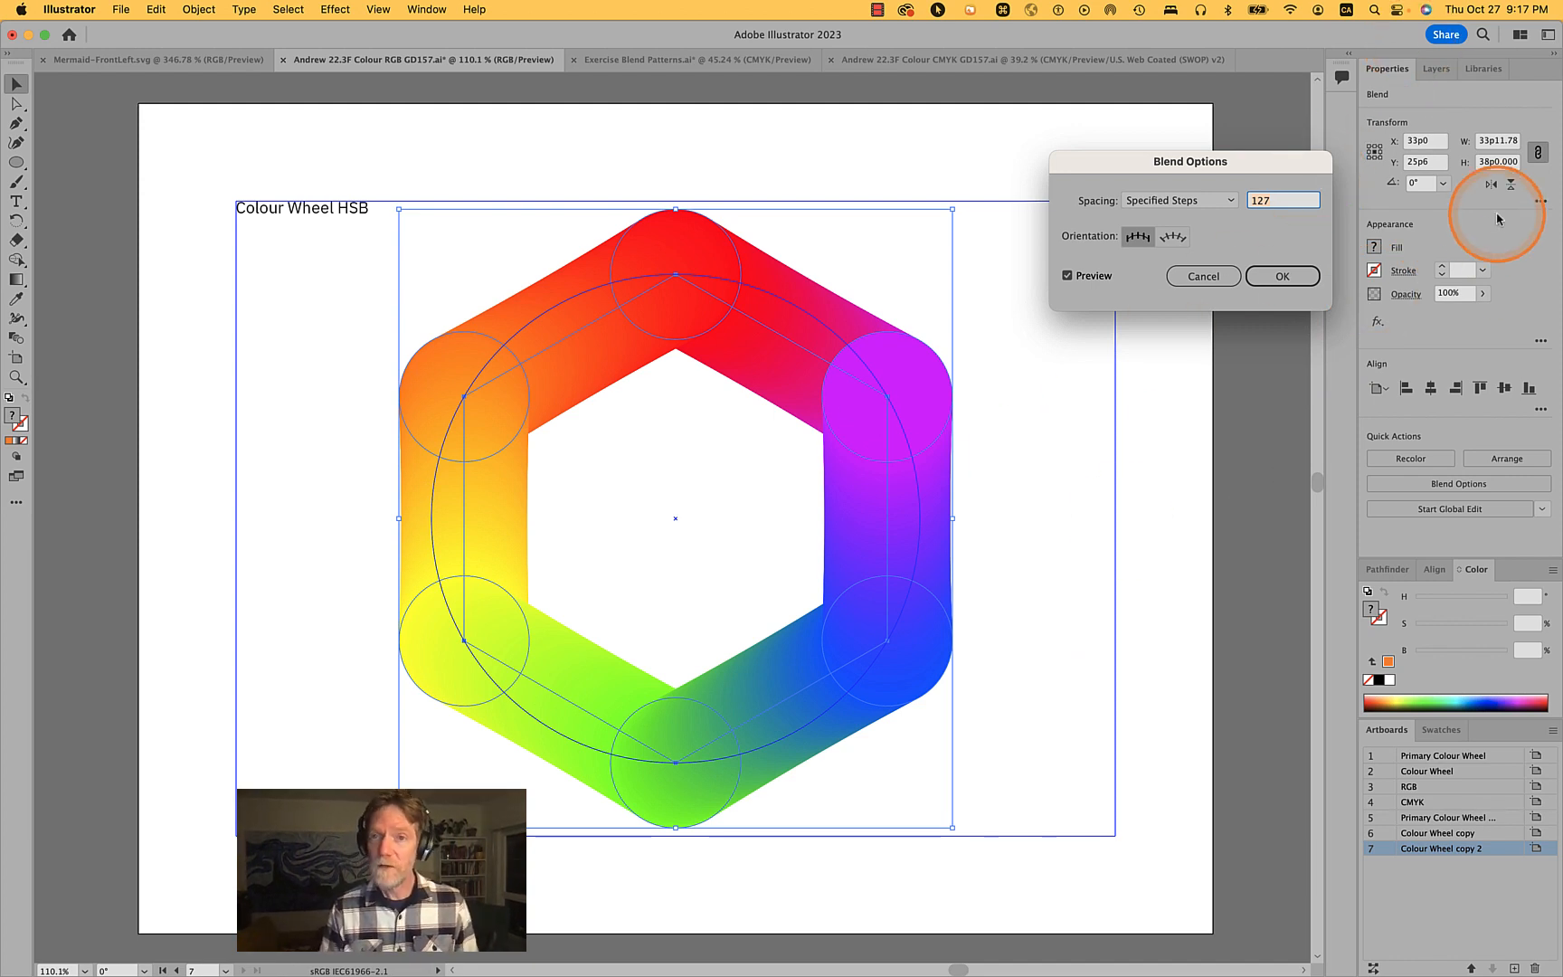
pyautogui.press('Tab')
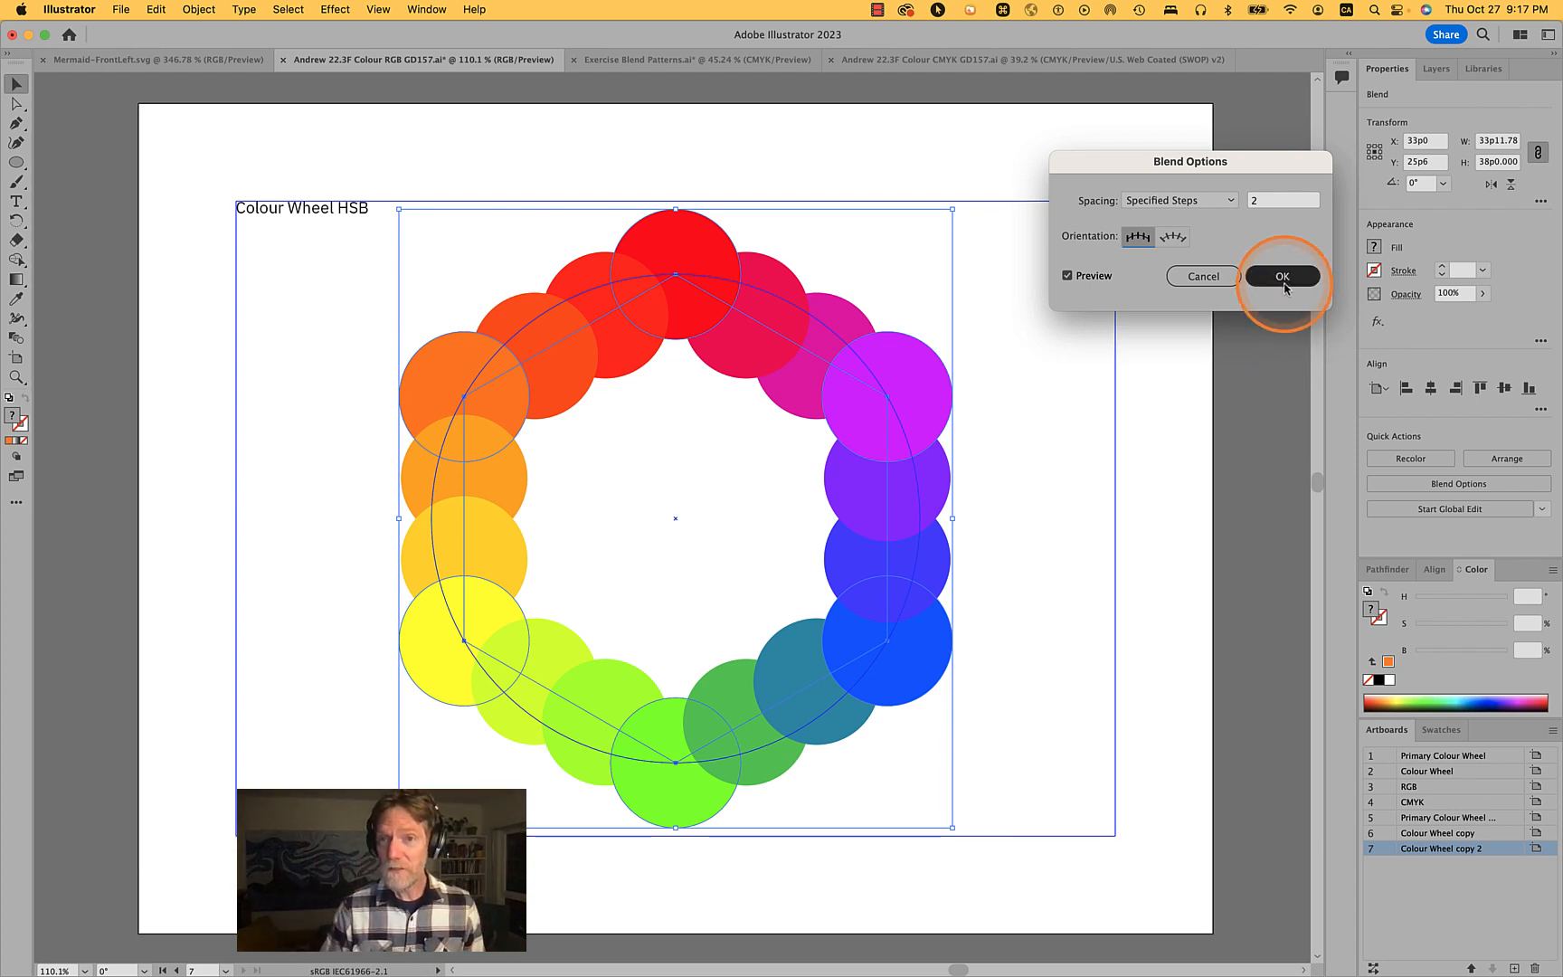
pyautogui.moveTo(1263, 204); pyautogui.dragTo(1216, 206)
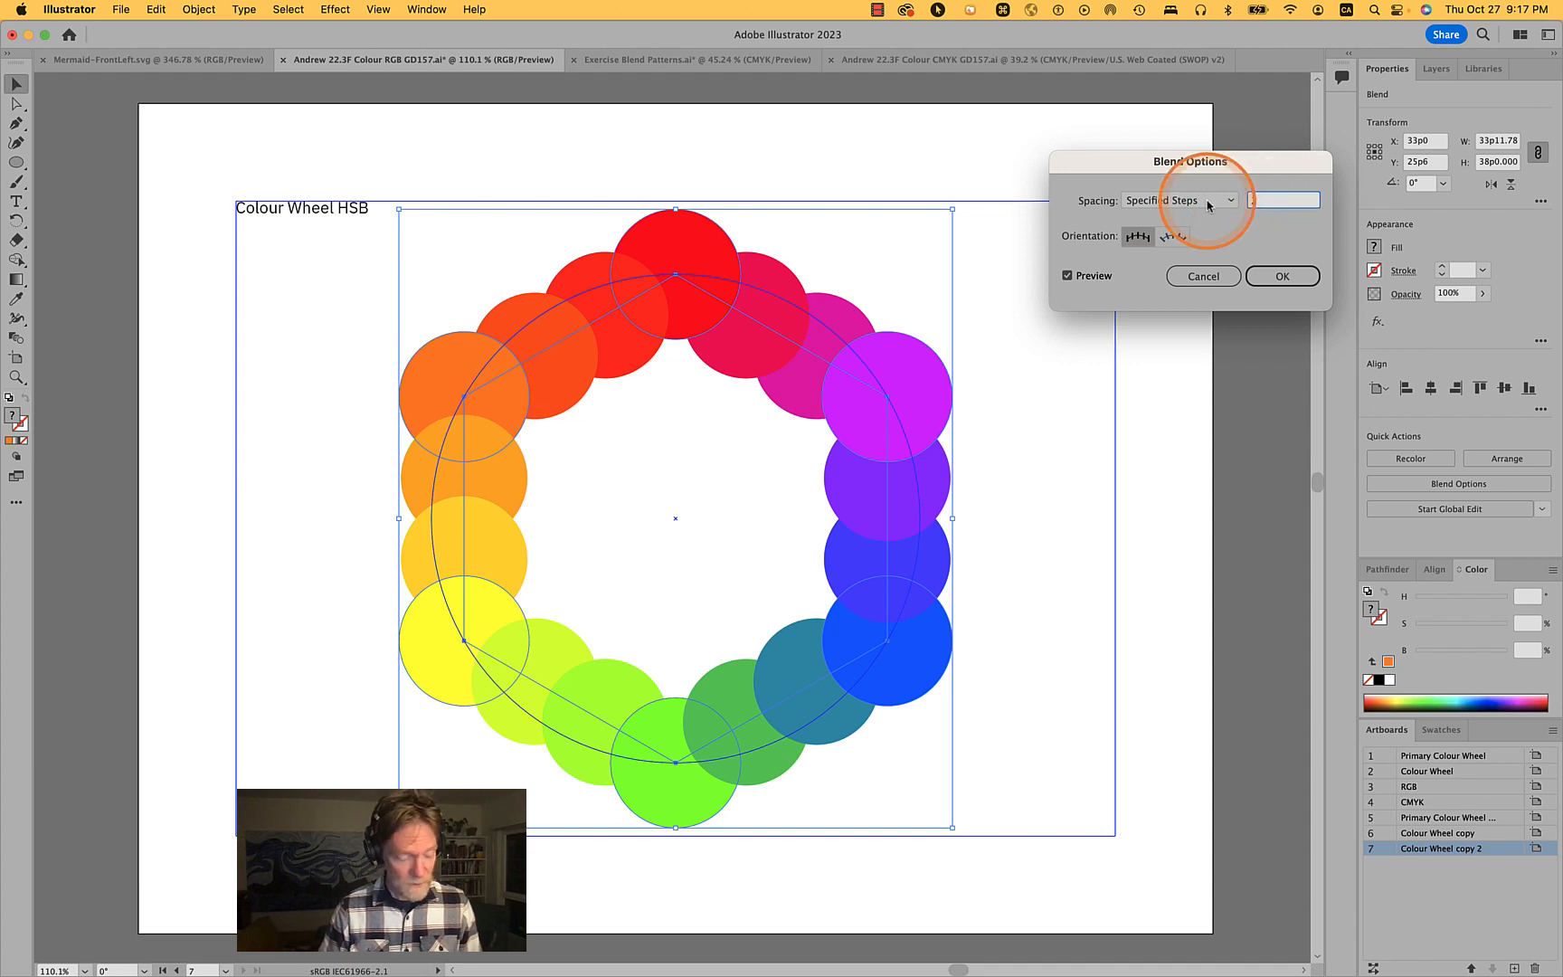
pyautogui.write('1')
pyautogui.press('Tab')
pyautogui.click(1308, 285)
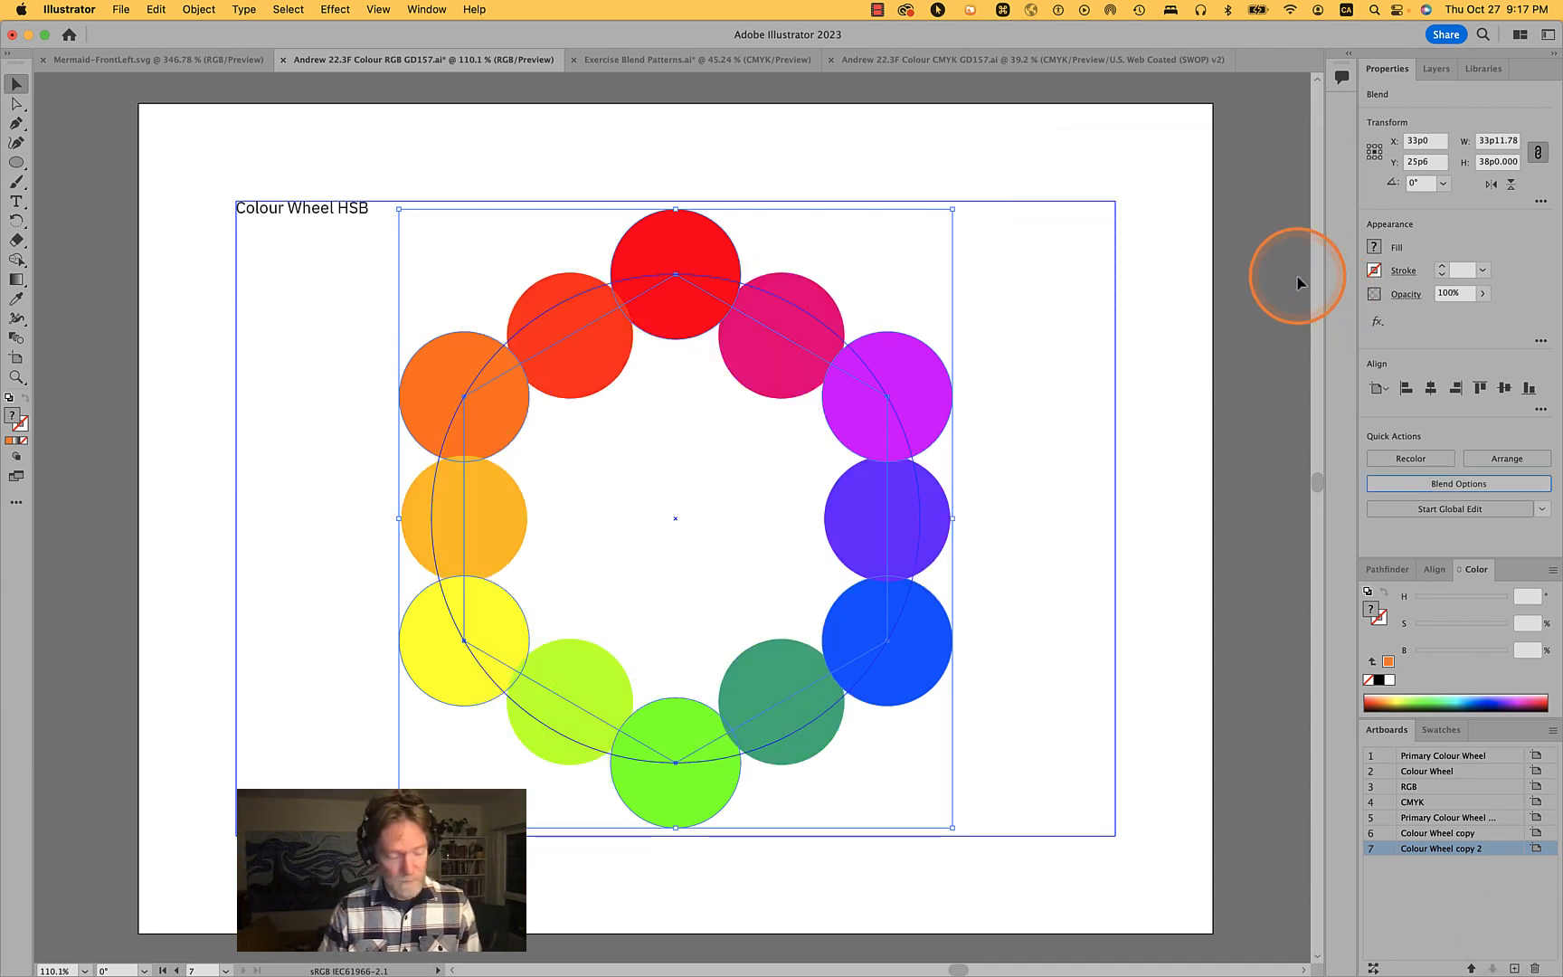
# - Scale the orange, violet and green circles inside the blend to 61.8% each with Transform Each
pyautogui.press('a')
pyautogui.click(1064, 384)
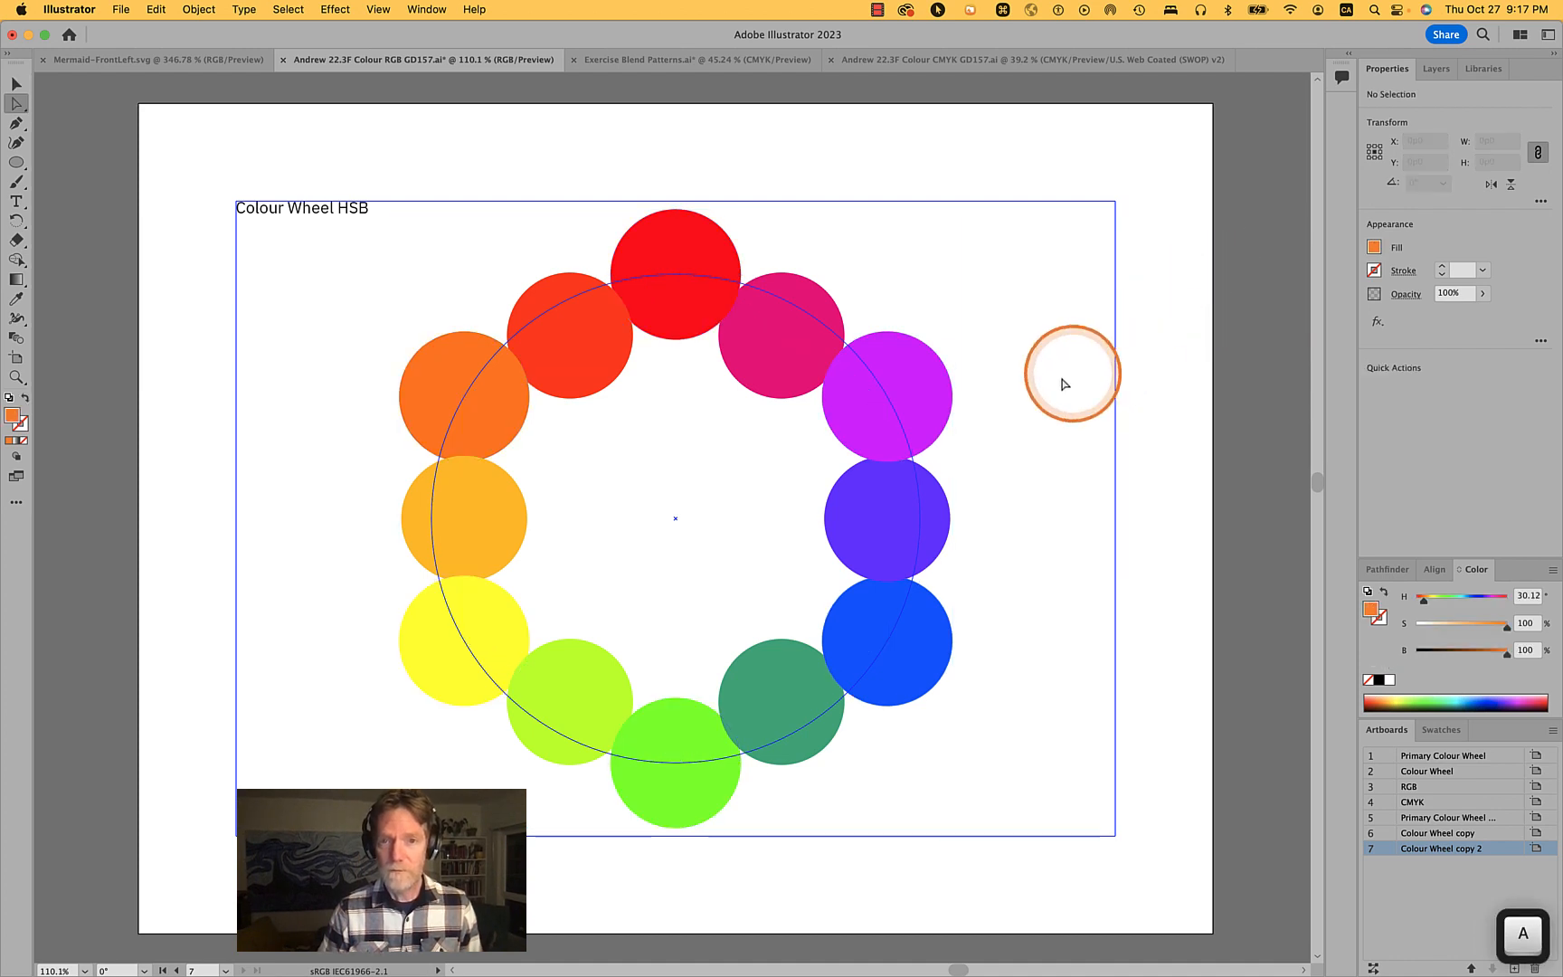
pyautogui.click(939, 389)
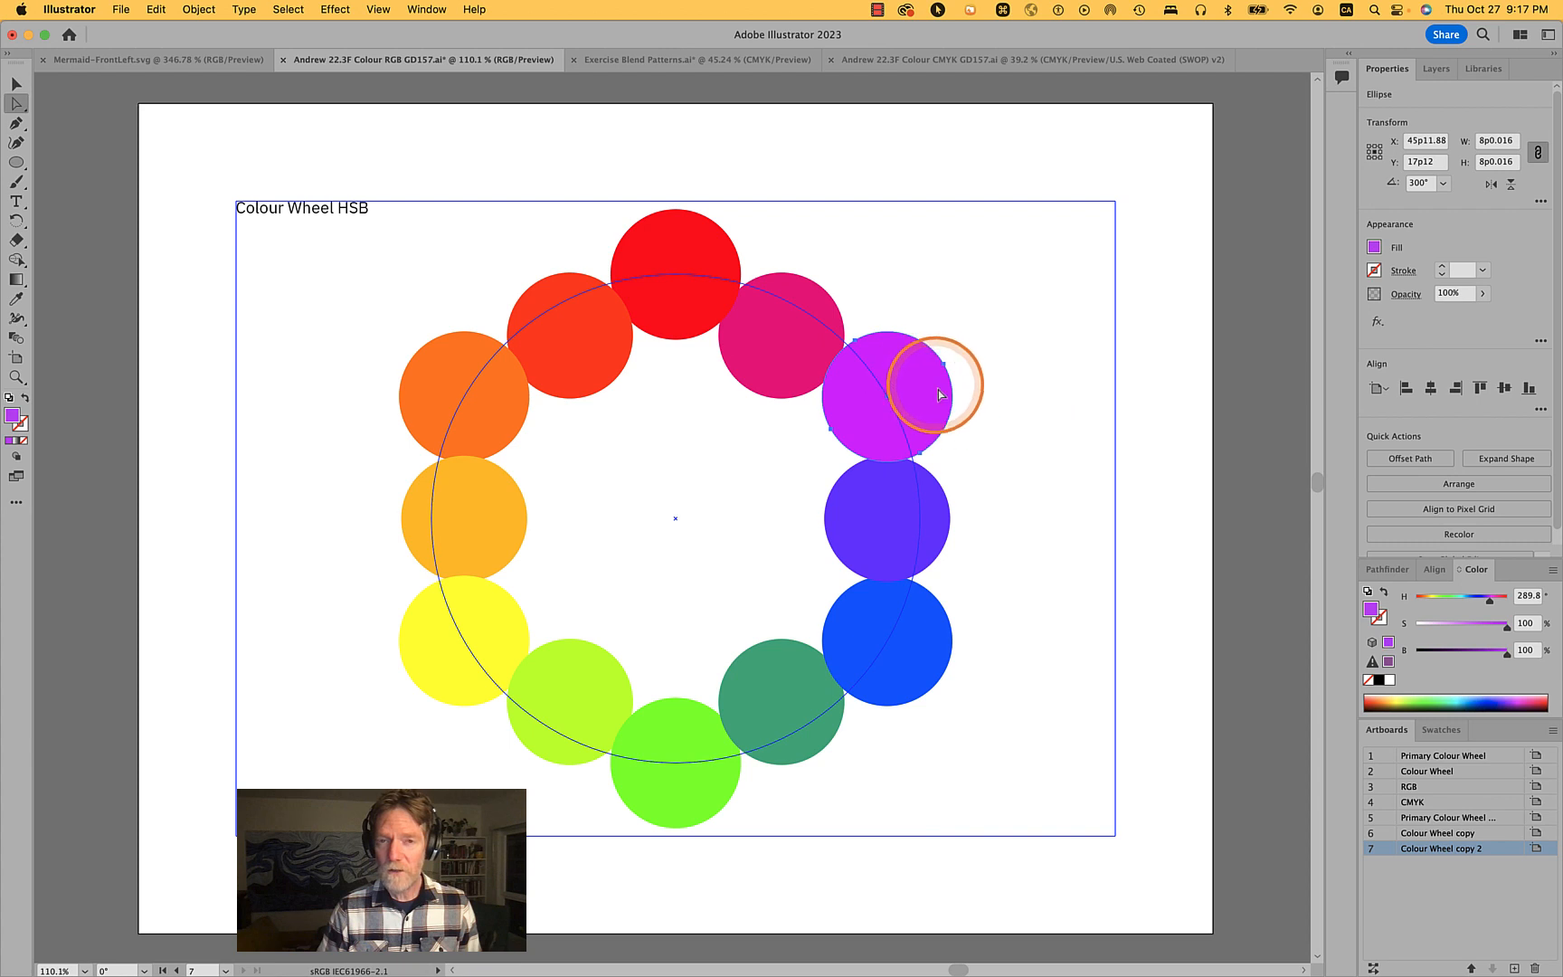
pyautogui.press('shift+super')
pyautogui.keyDown('shift'); pyautogui.keyDown('super'); pyautogui.click(435, 371); pyautogui.keyUp('super'); pyautogui.keyUp('shift')
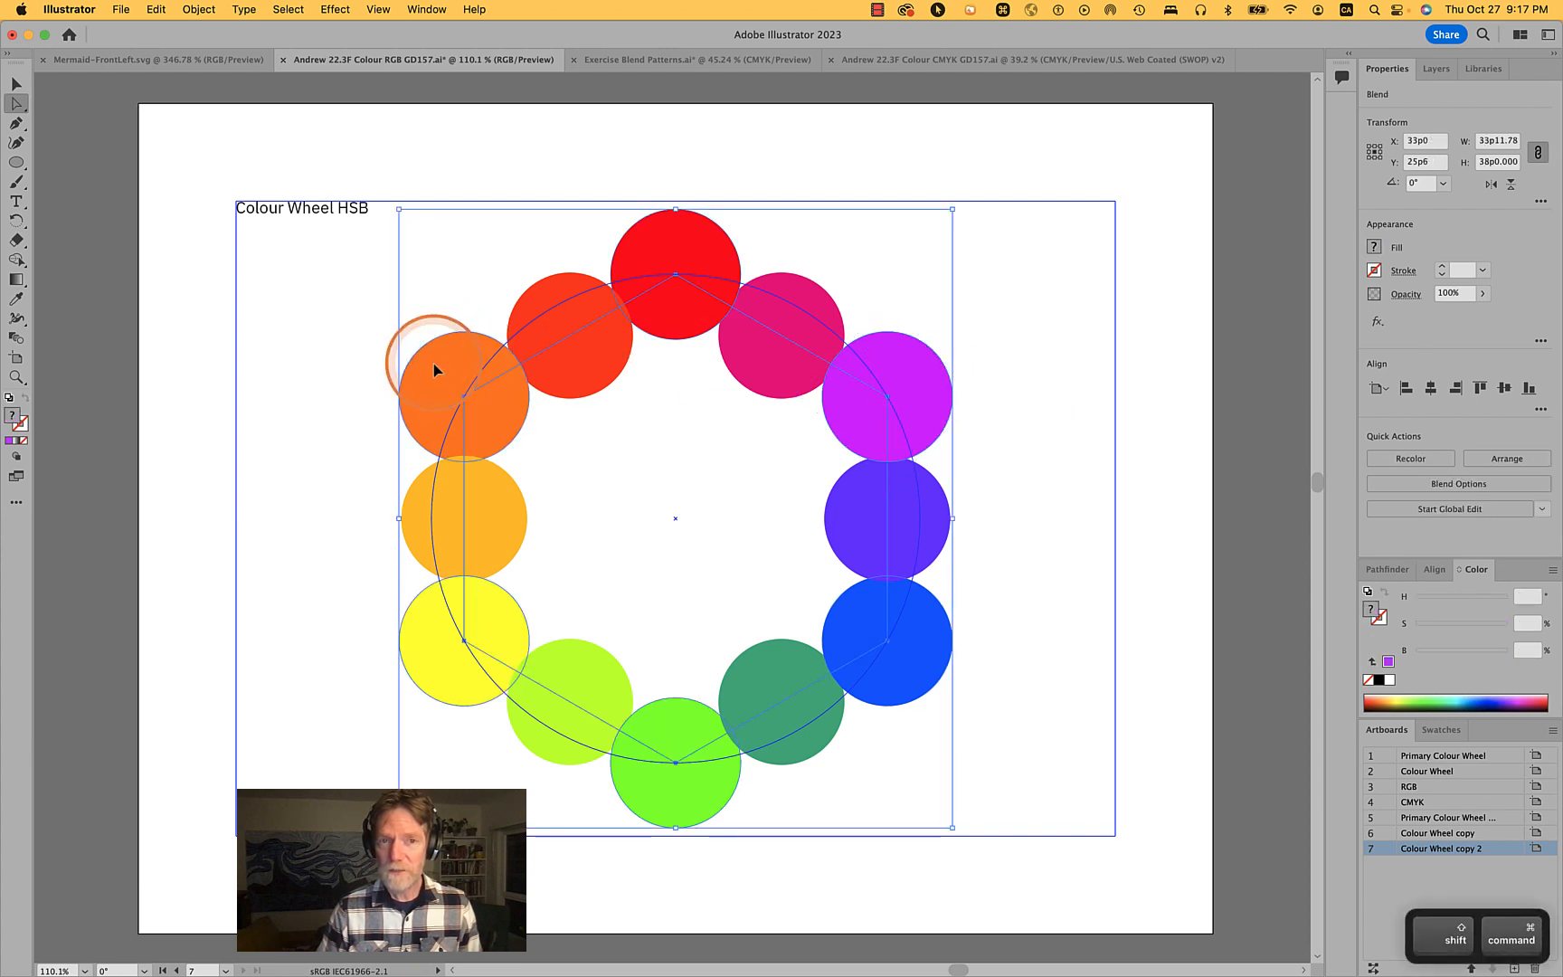
pyautogui.keyDown('shift'); pyautogui.keyDown('super'); pyautogui.click(636, 741); pyautogui.keyUp('super'); pyautogui.keyUp('shift')
pyautogui.keyDown('shift'); pyautogui.keyDown('super'); pyautogui.click(650, 804); pyautogui.keyUp('super'); pyautogui.keyUp('shift')
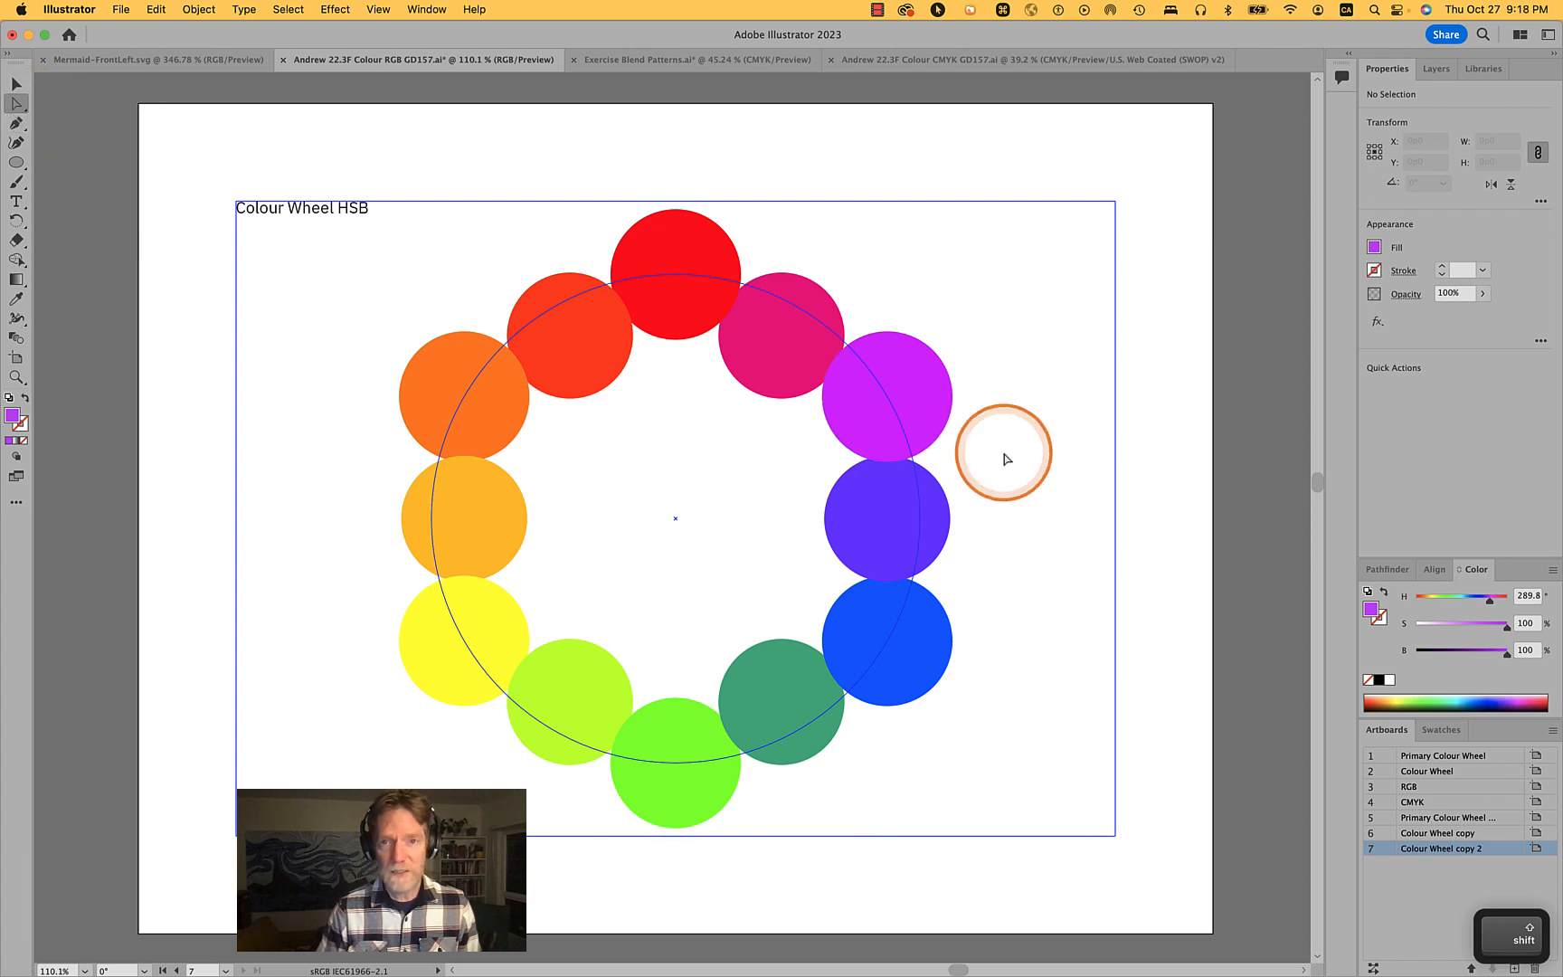
pyautogui.keyDown('alt'); pyautogui.click(949, 382); pyautogui.keyUp('alt')
pyautogui.keyDown('alt'); pyautogui.click(426, 348); pyautogui.keyUp('alt')
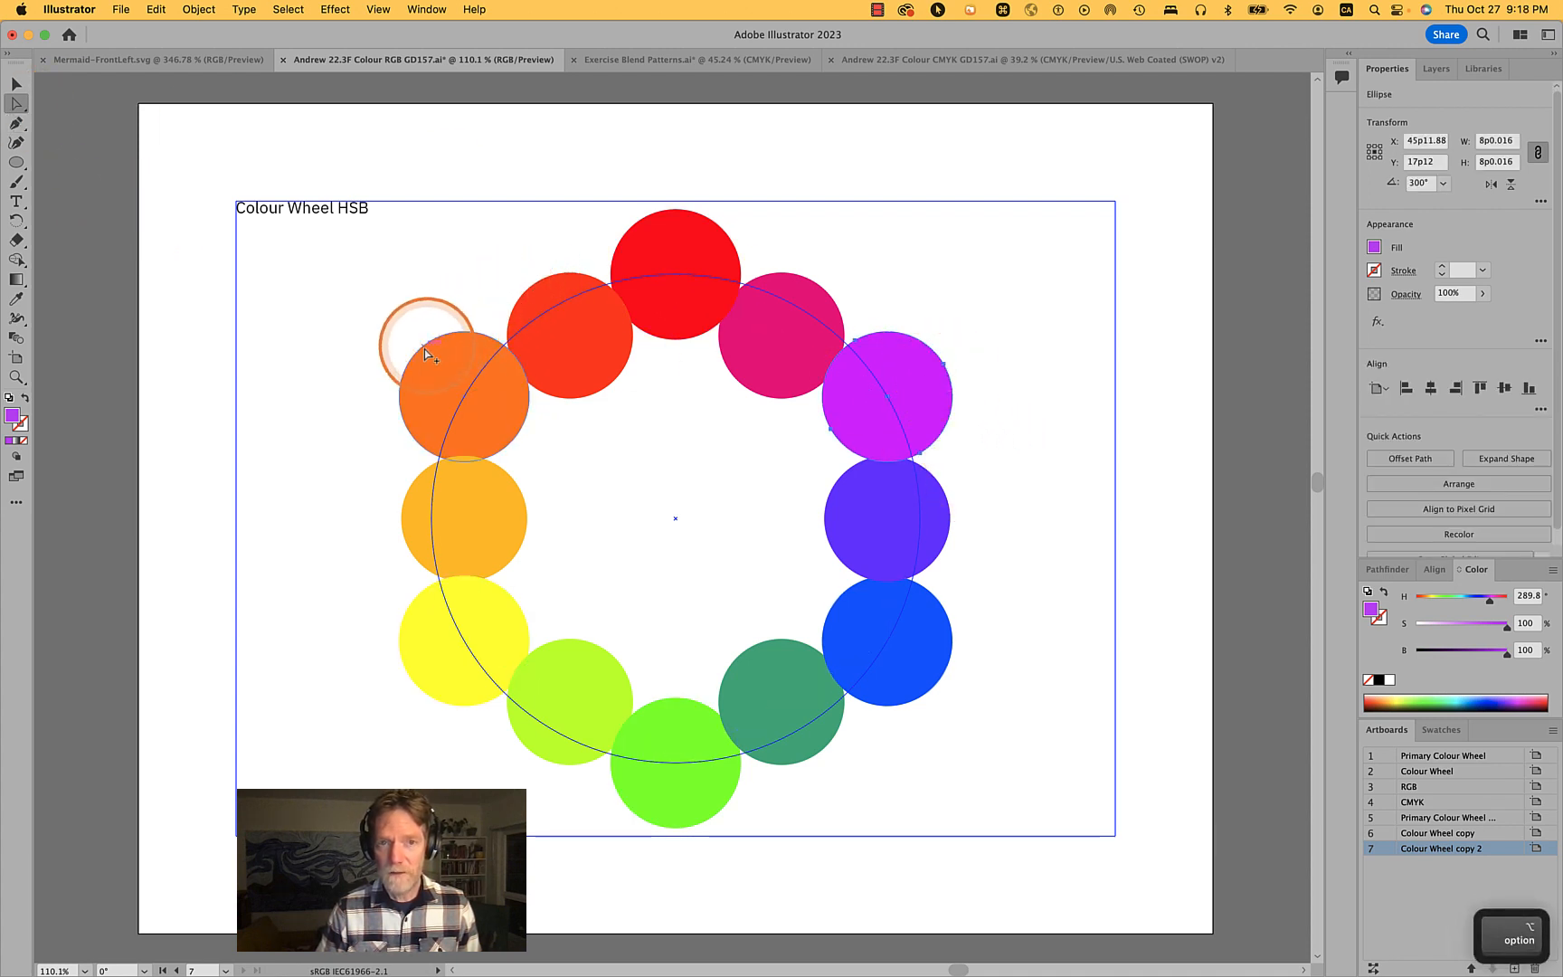
pyautogui.keyDown('alt'); pyautogui.keyDown('shift'); pyautogui.click(414, 352); pyautogui.keyUp('shift'); pyautogui.keyUp('alt')
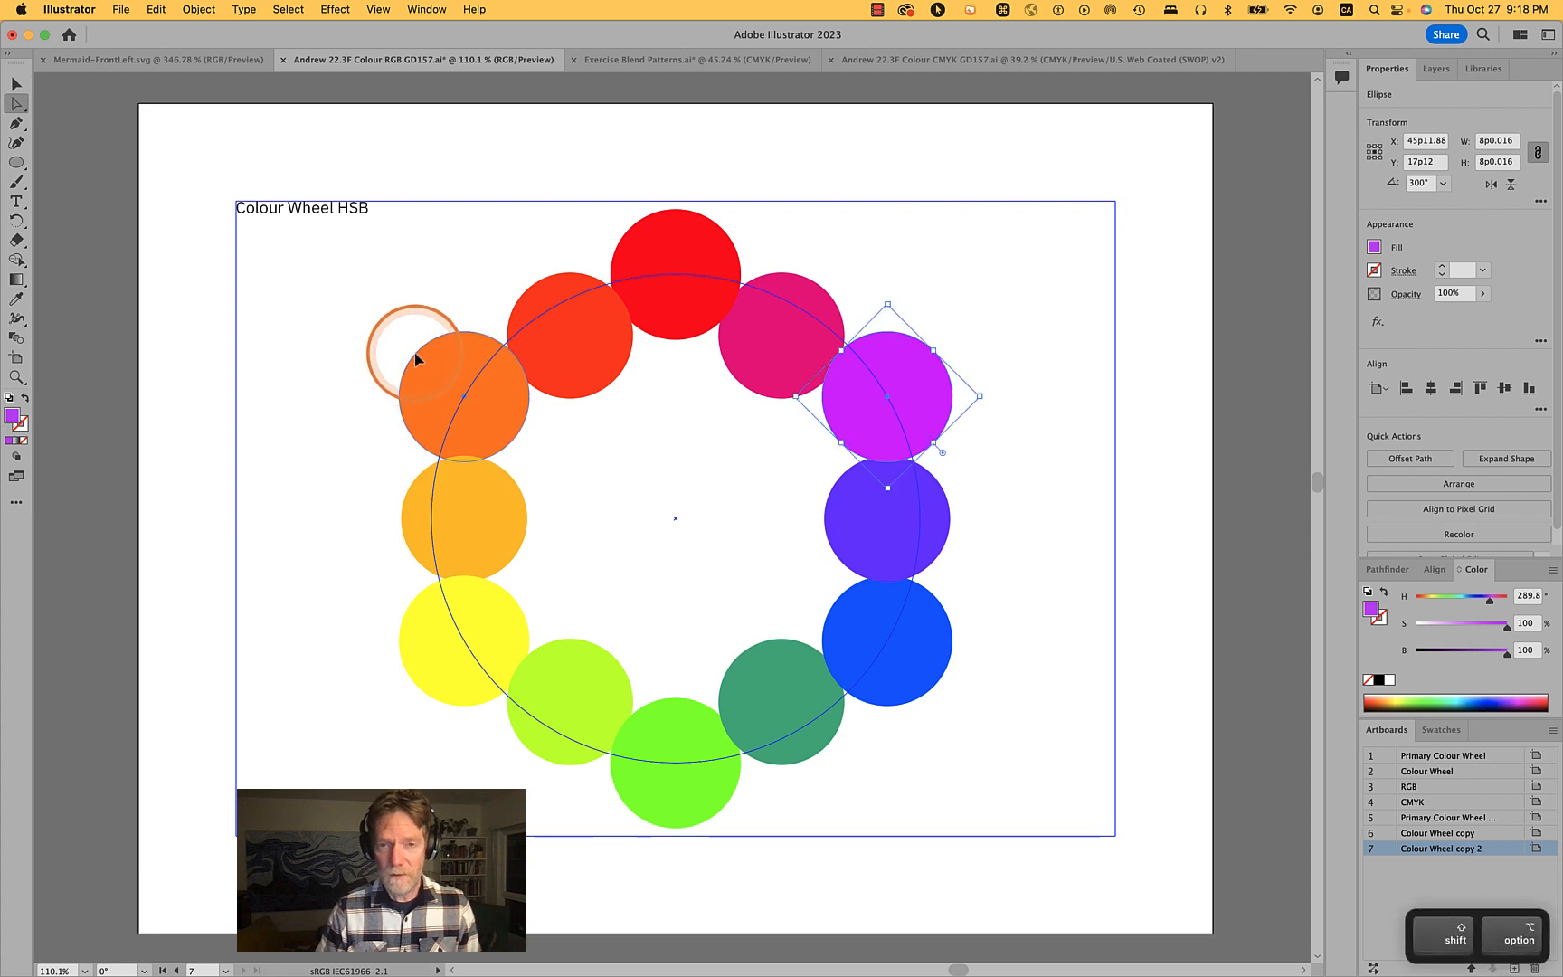
pyautogui.keyDown('alt'); pyautogui.keyDown('shift'); pyautogui.click(640, 807); pyautogui.keyUp('shift'); pyautogui.keyUp('alt')
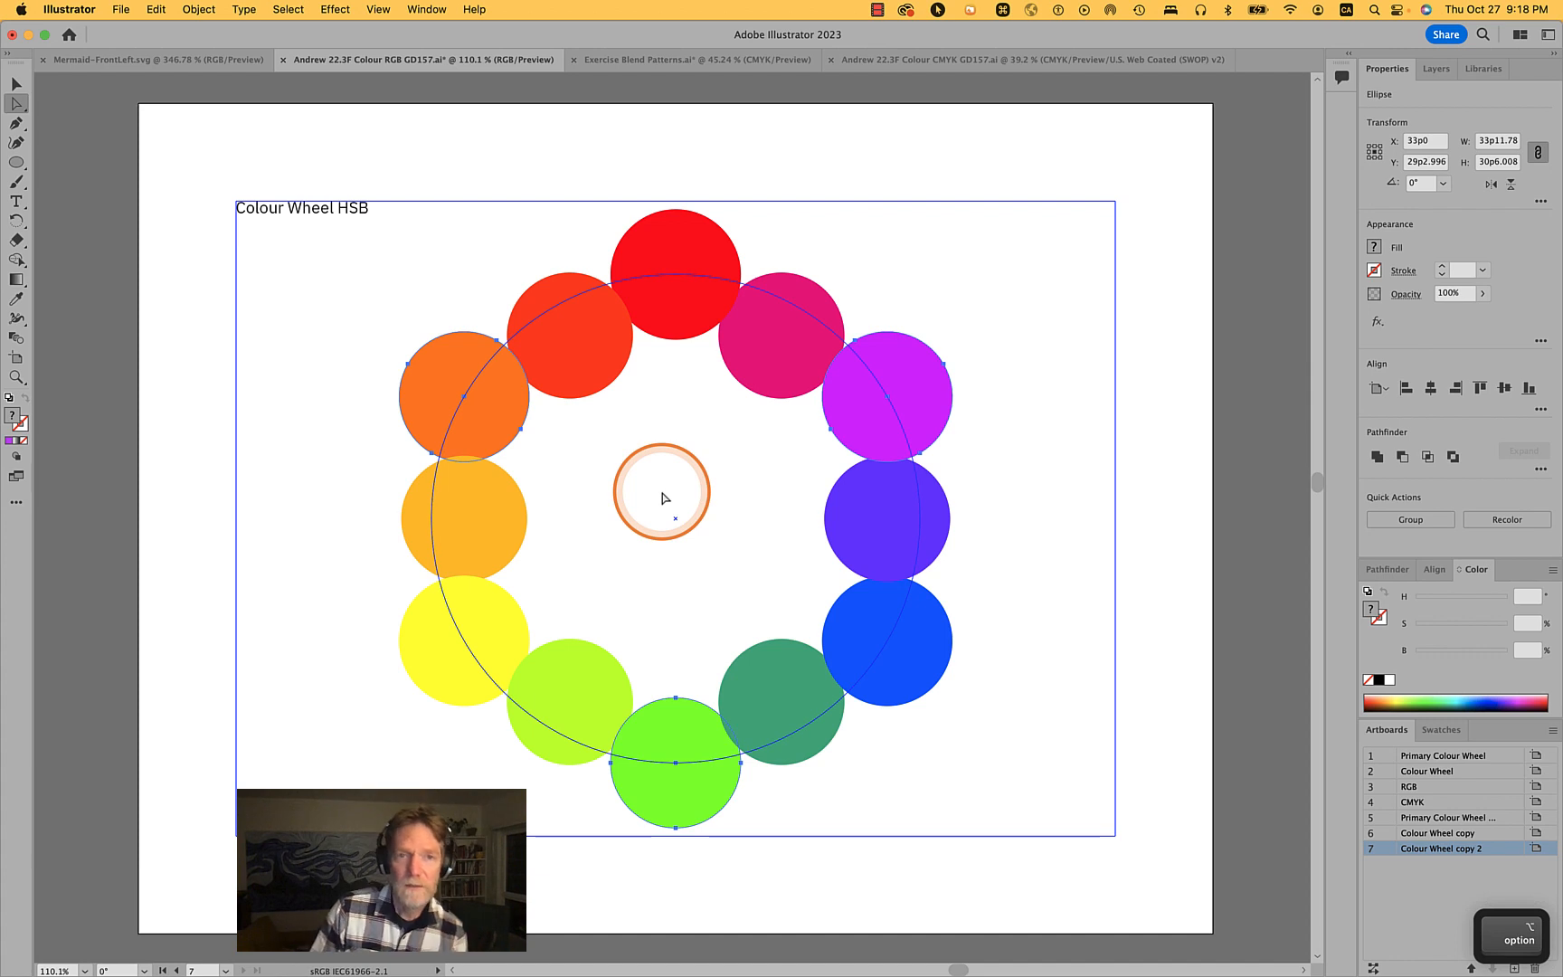
pyautogui.click(191, 11)
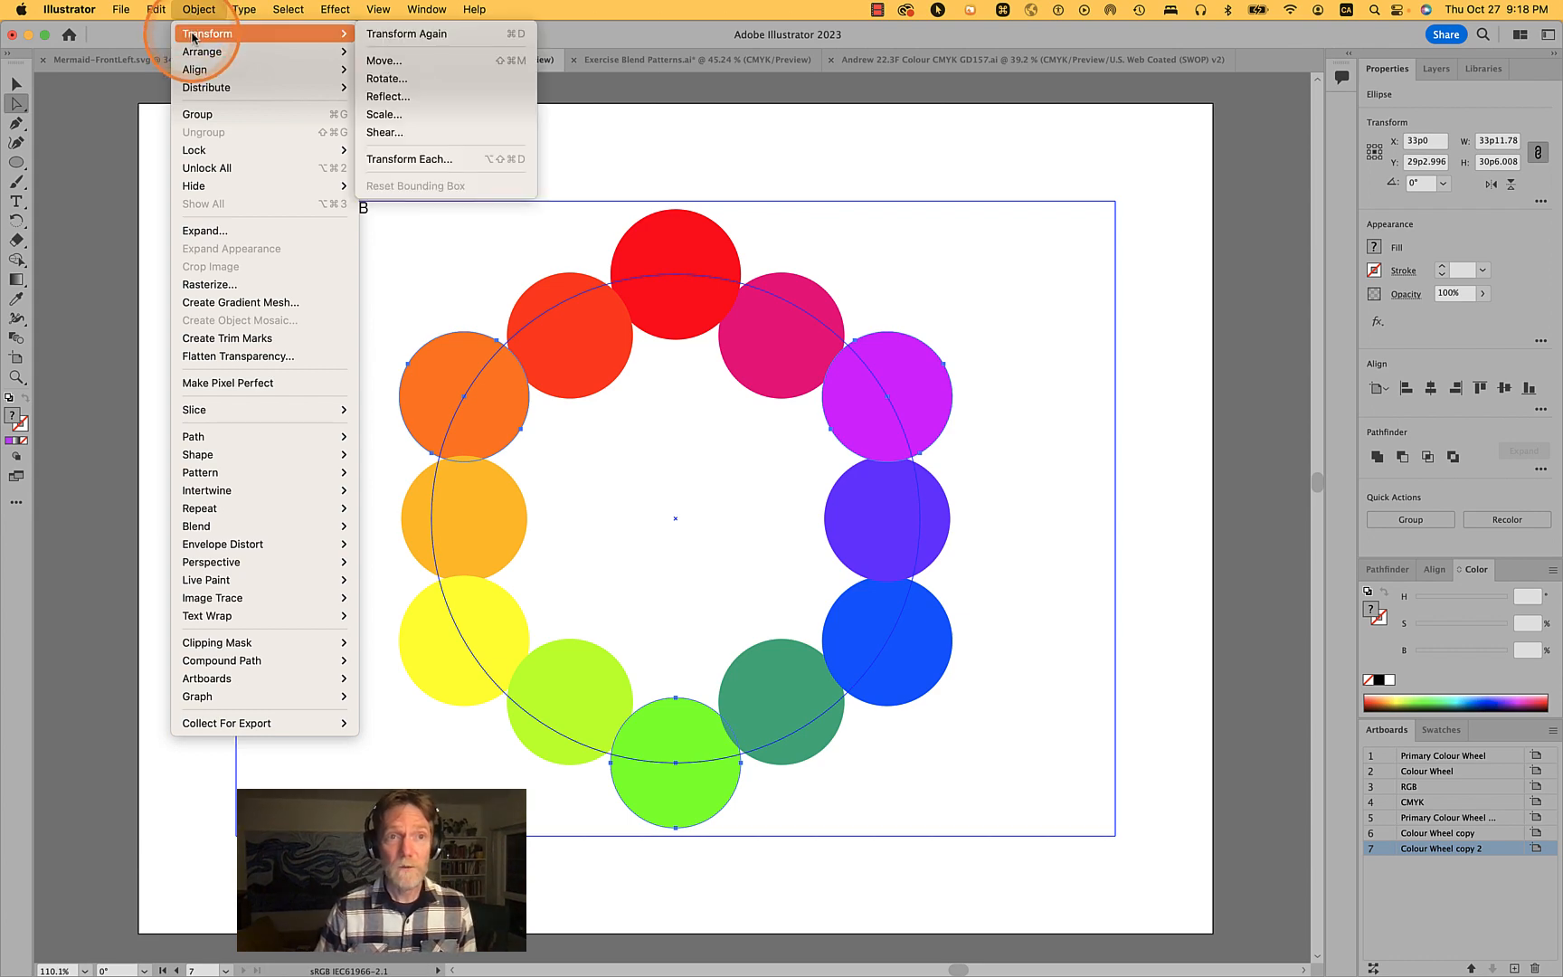
pyautogui.moveTo(206, 33)
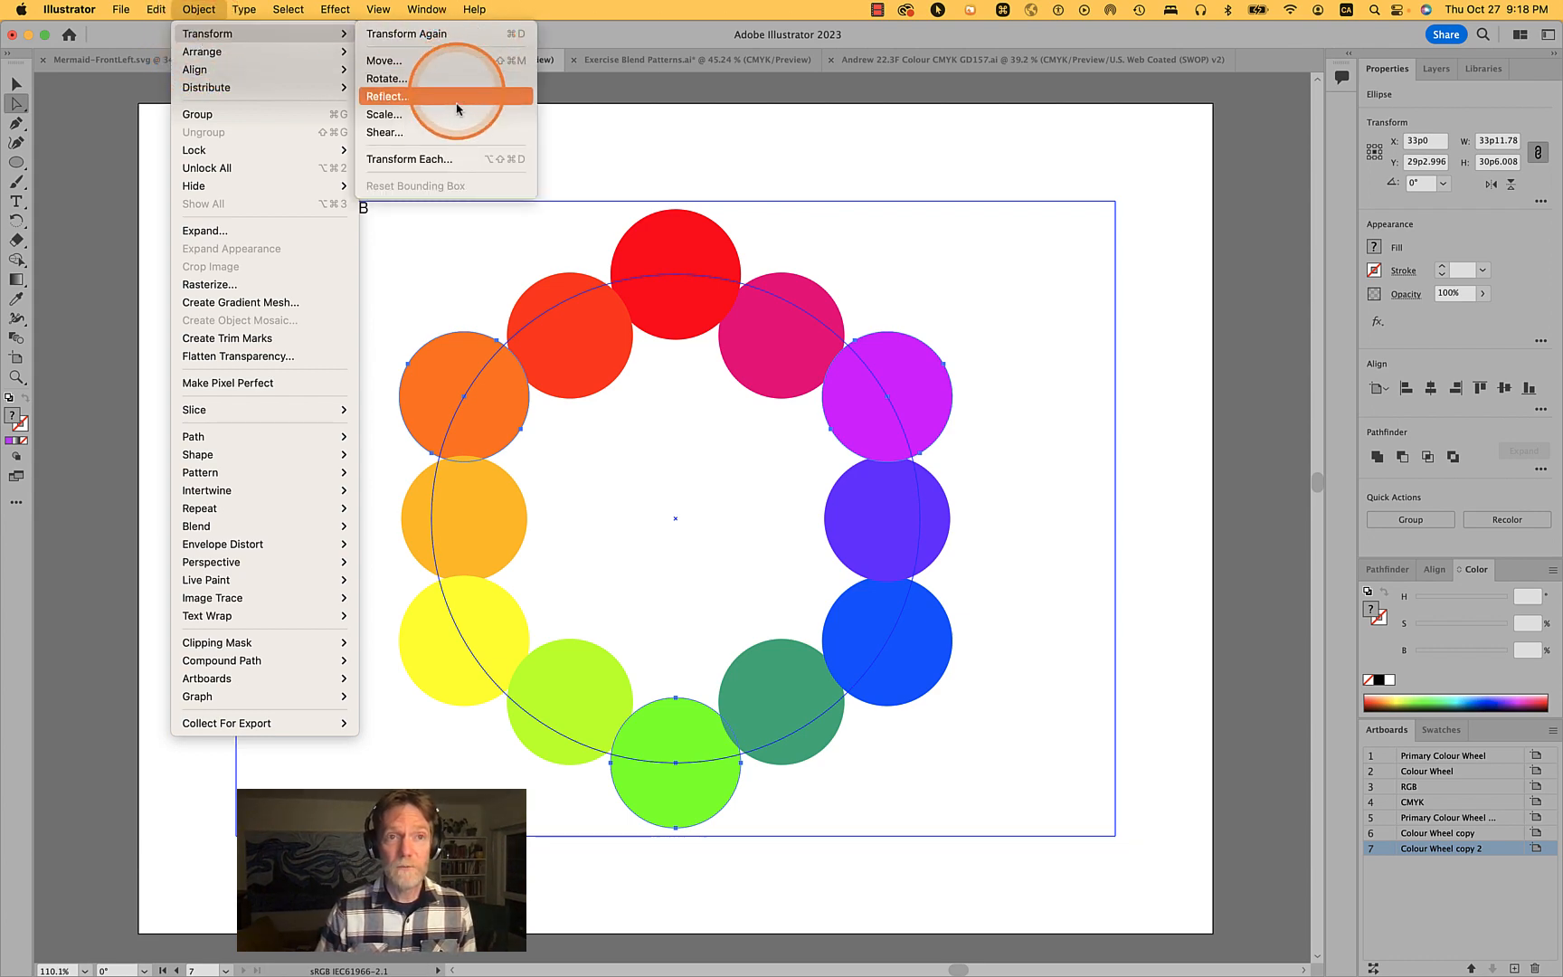
pyautogui.click(450, 161)
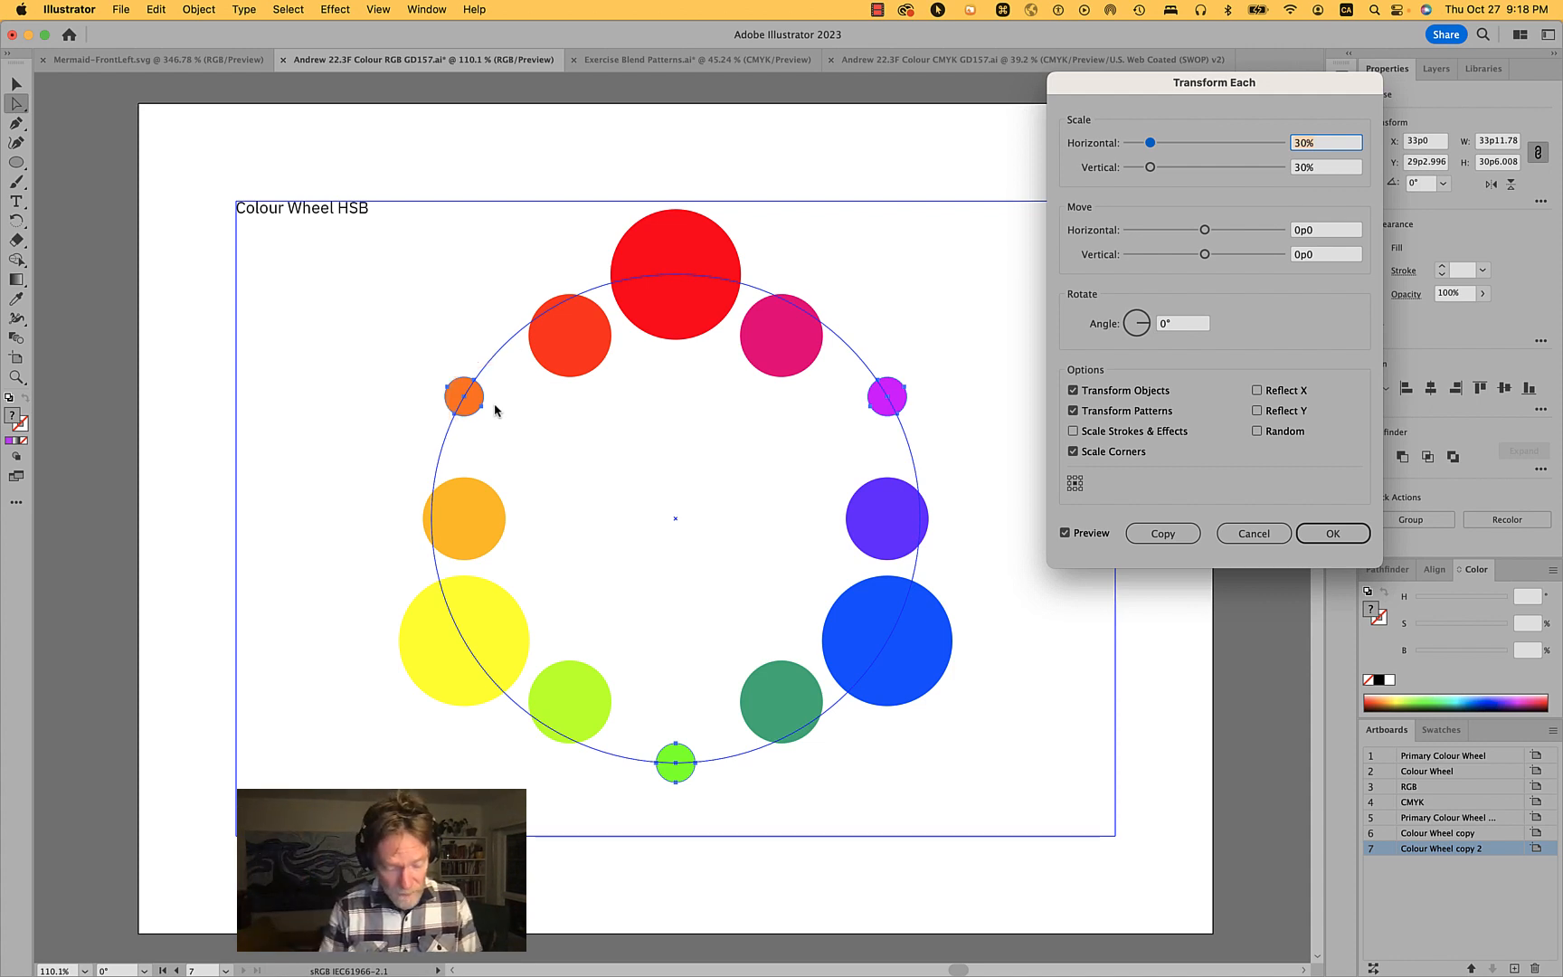
pyautogui.write('61.8')
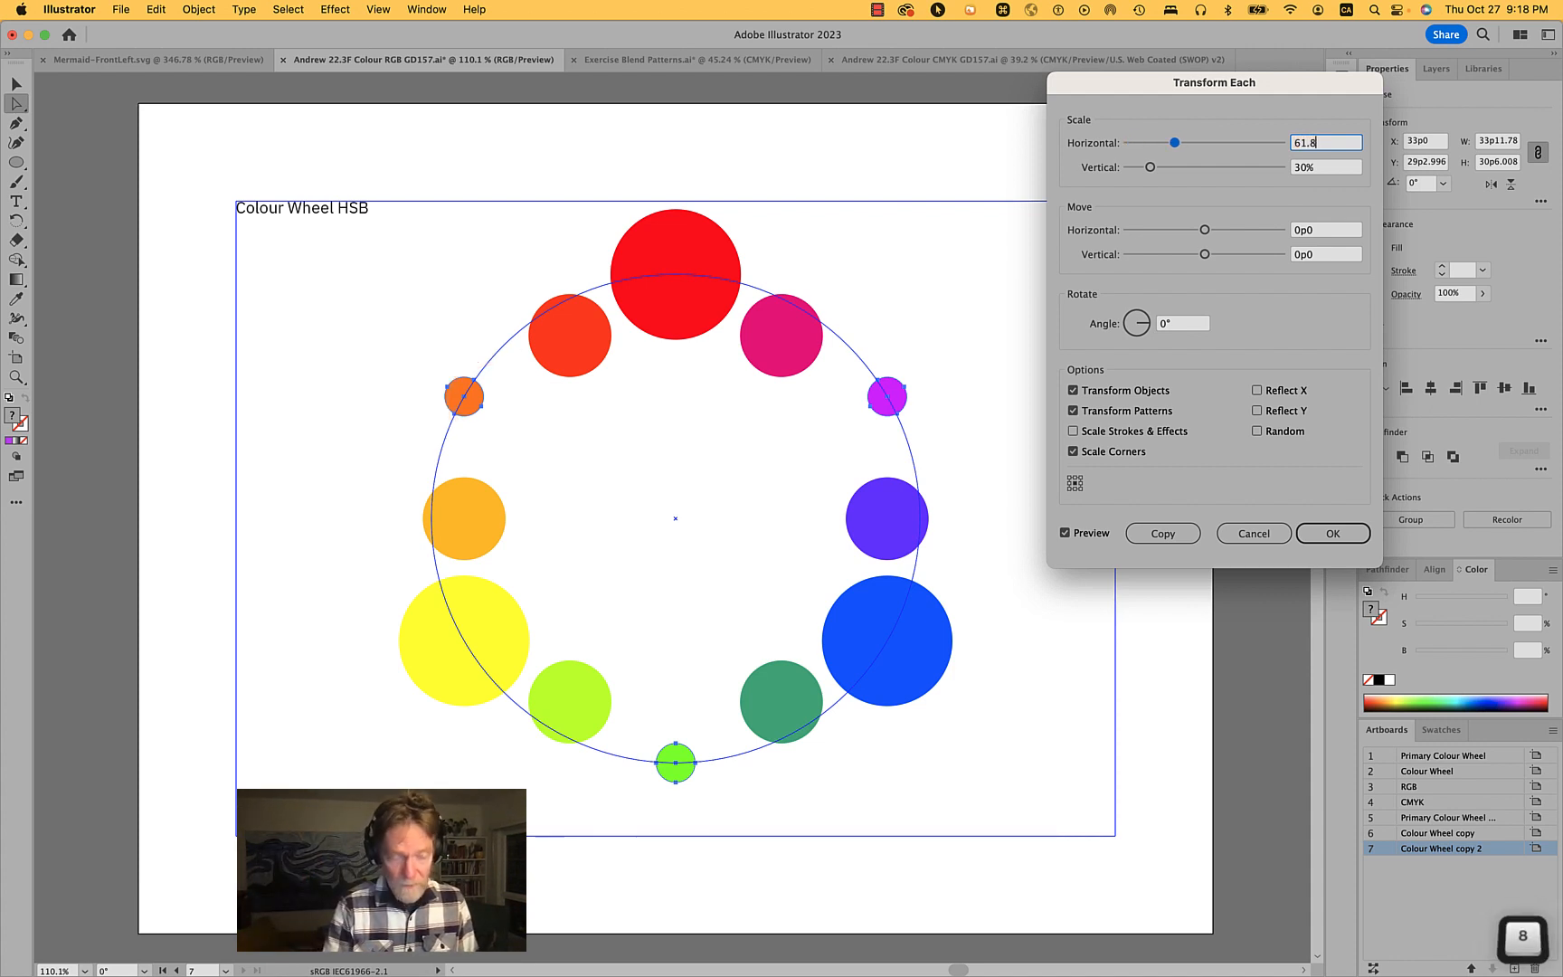
pyautogui.press('Tab')
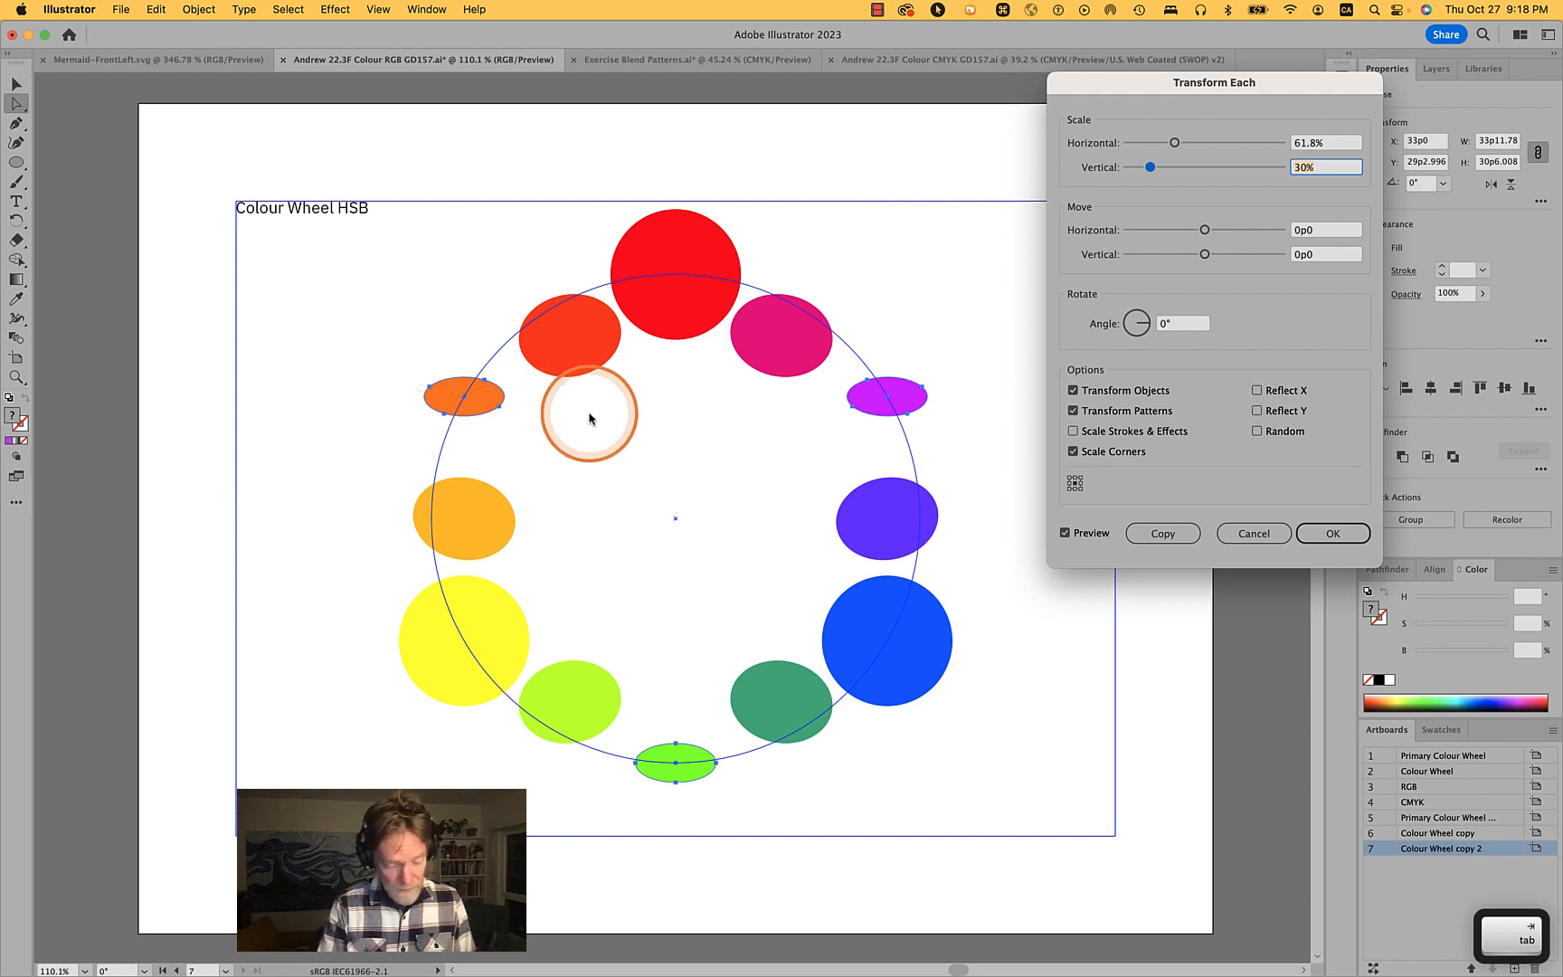
pyautogui.write('61.8')
pyautogui.press('Tab')
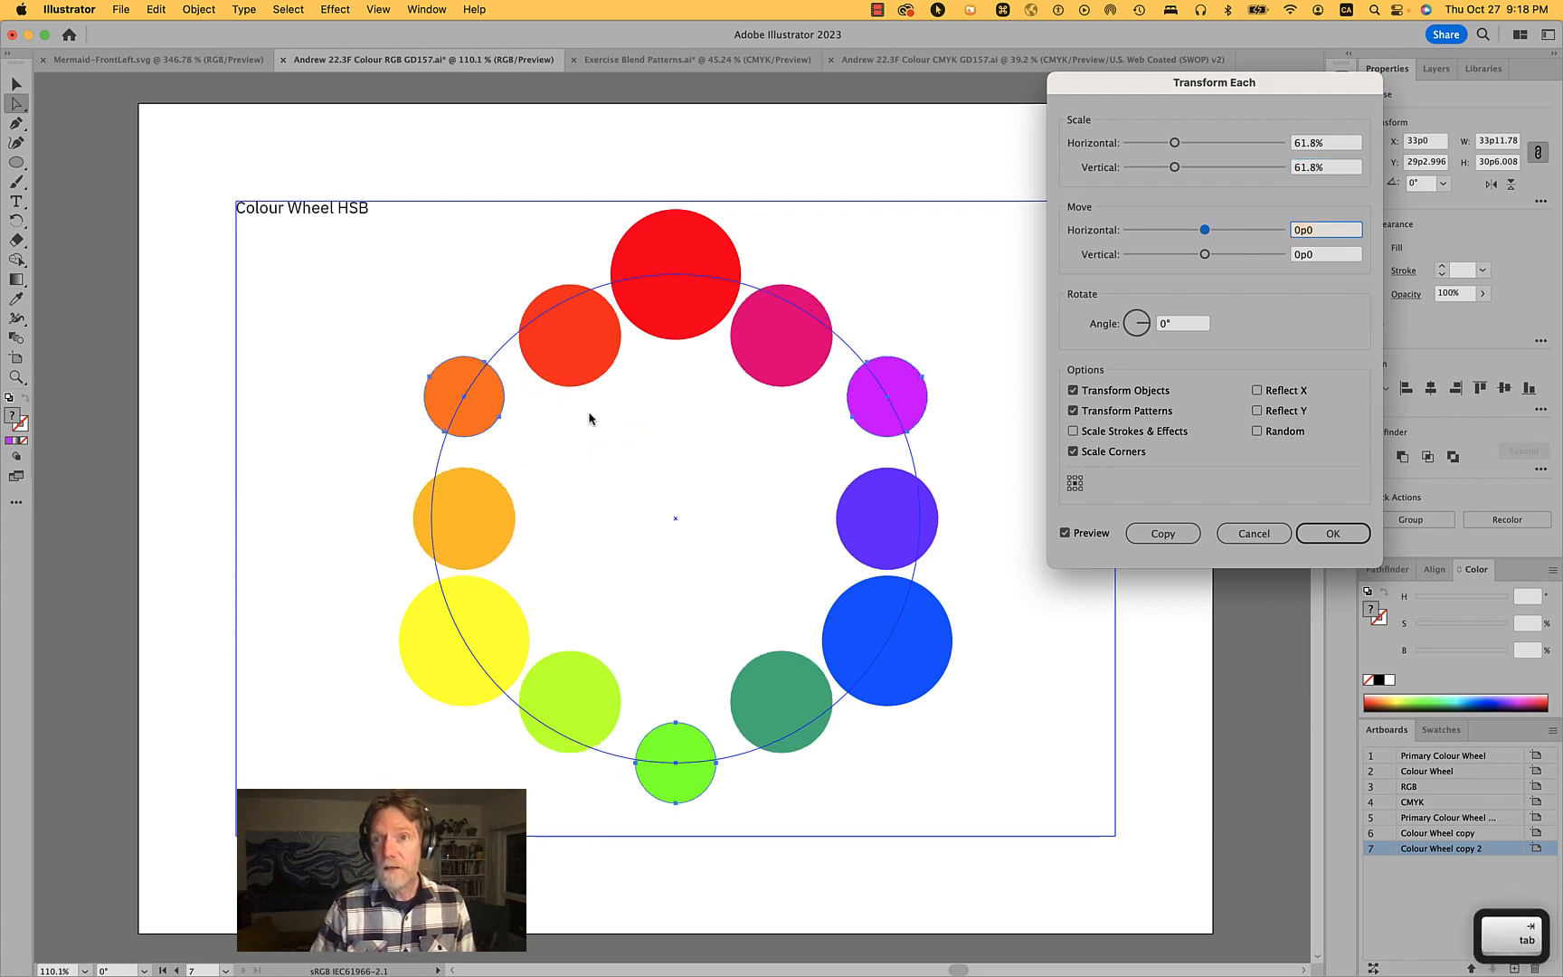
pyautogui.click(1332, 532)
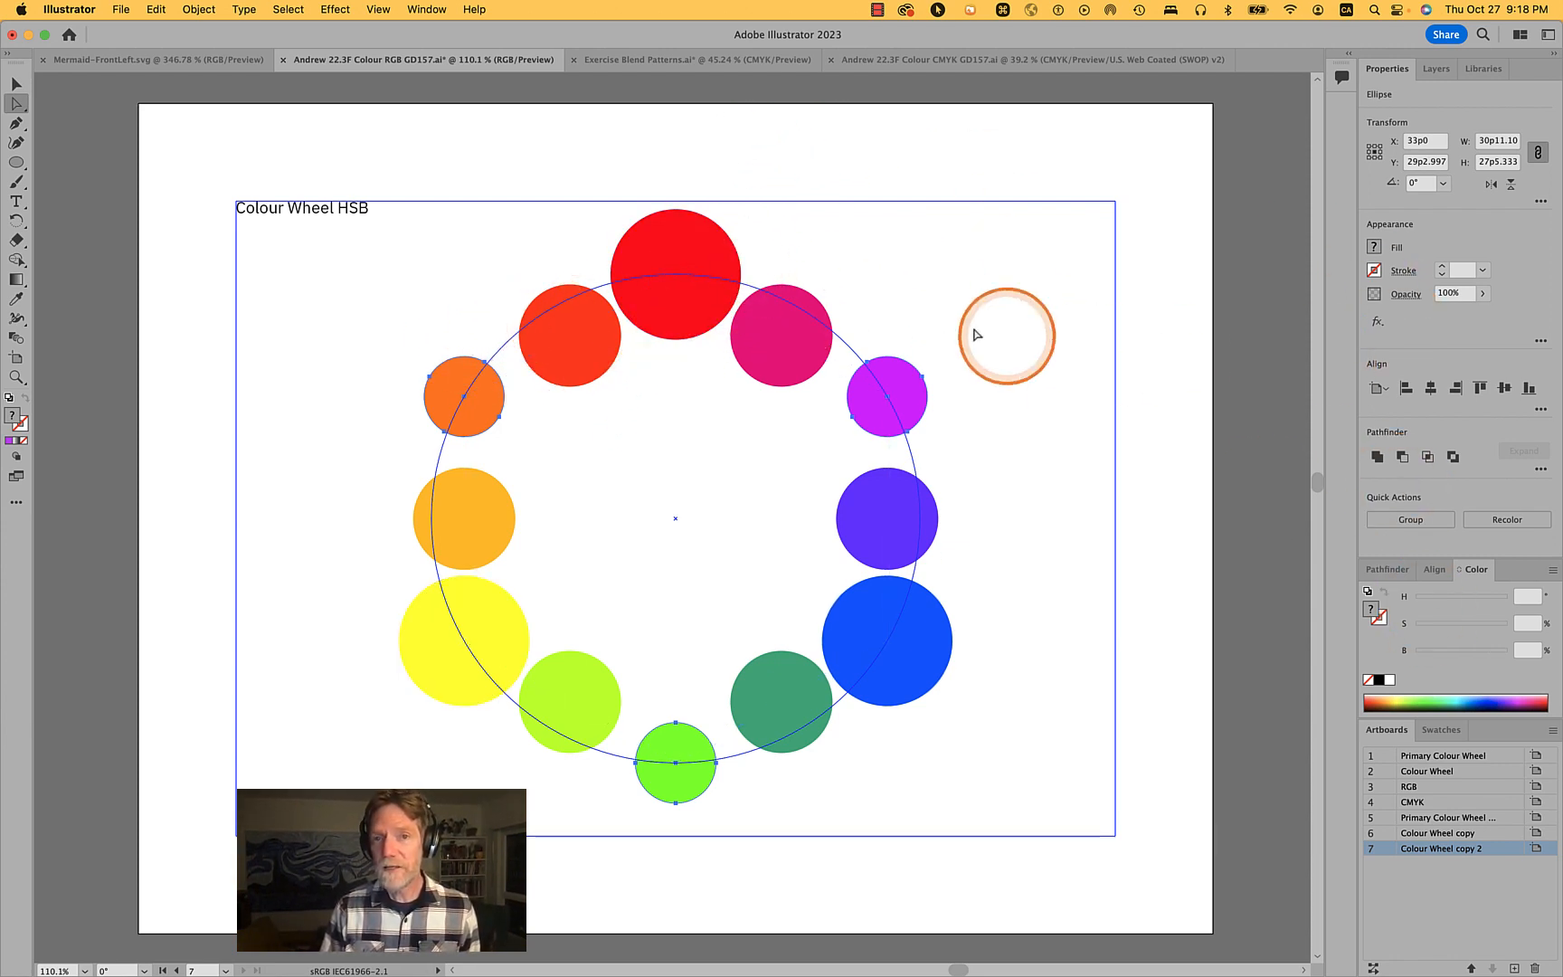
pyautogui.keyDown('alt'); pyautogui.click(699, 287); pyautogui.keyUp('alt')
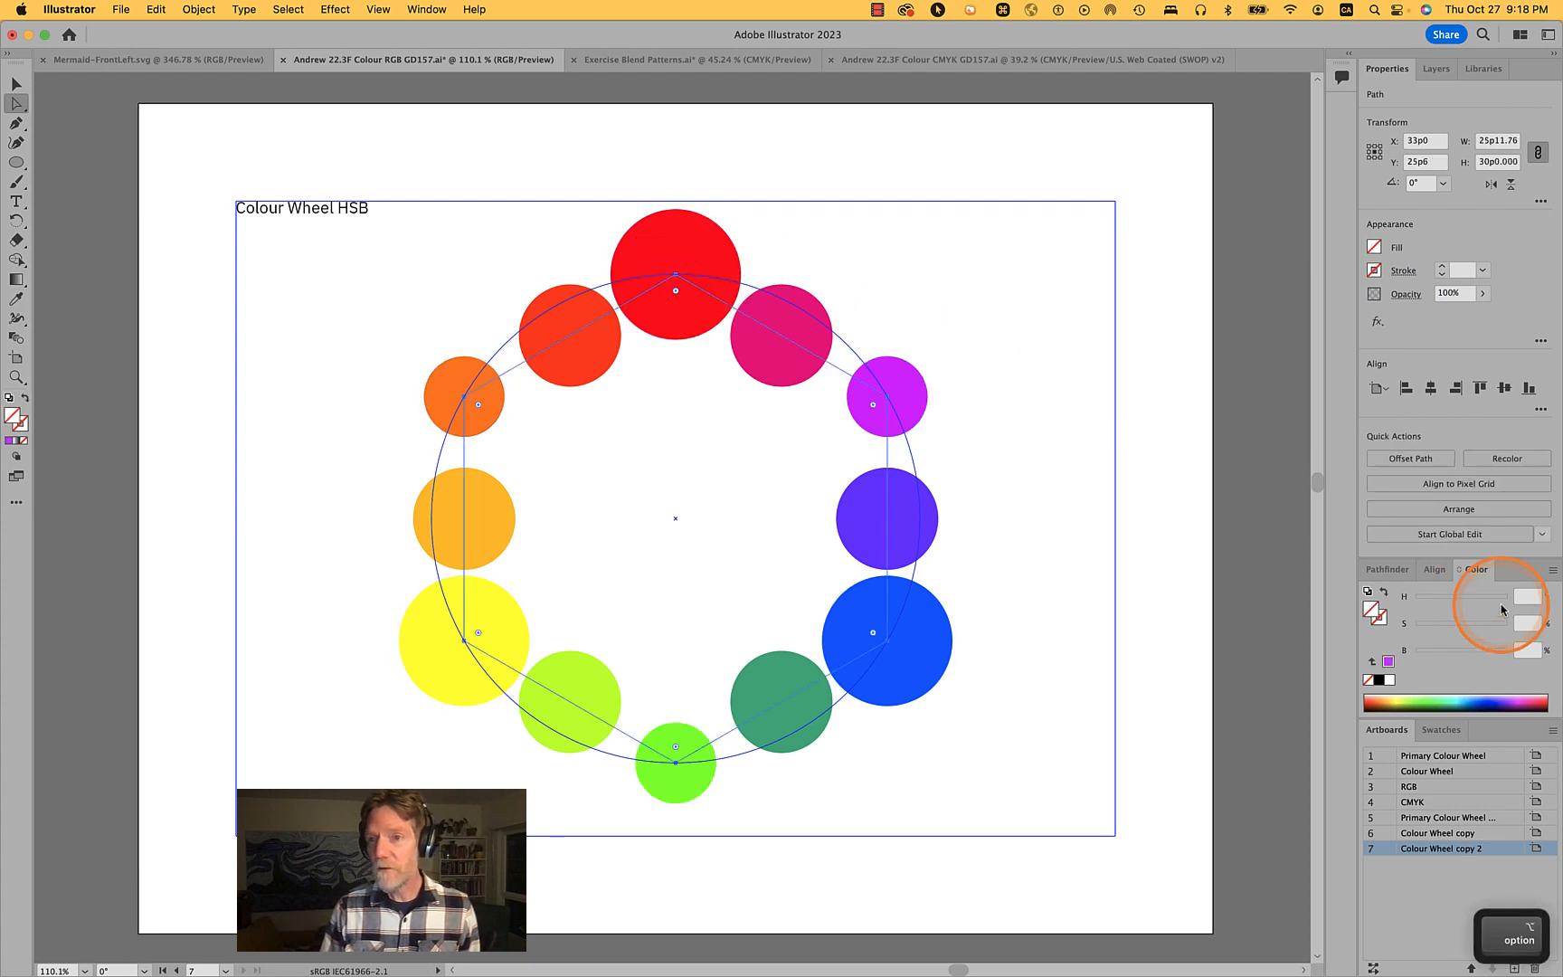
pyautogui.press('v')
pyautogui.click(1189, 395)
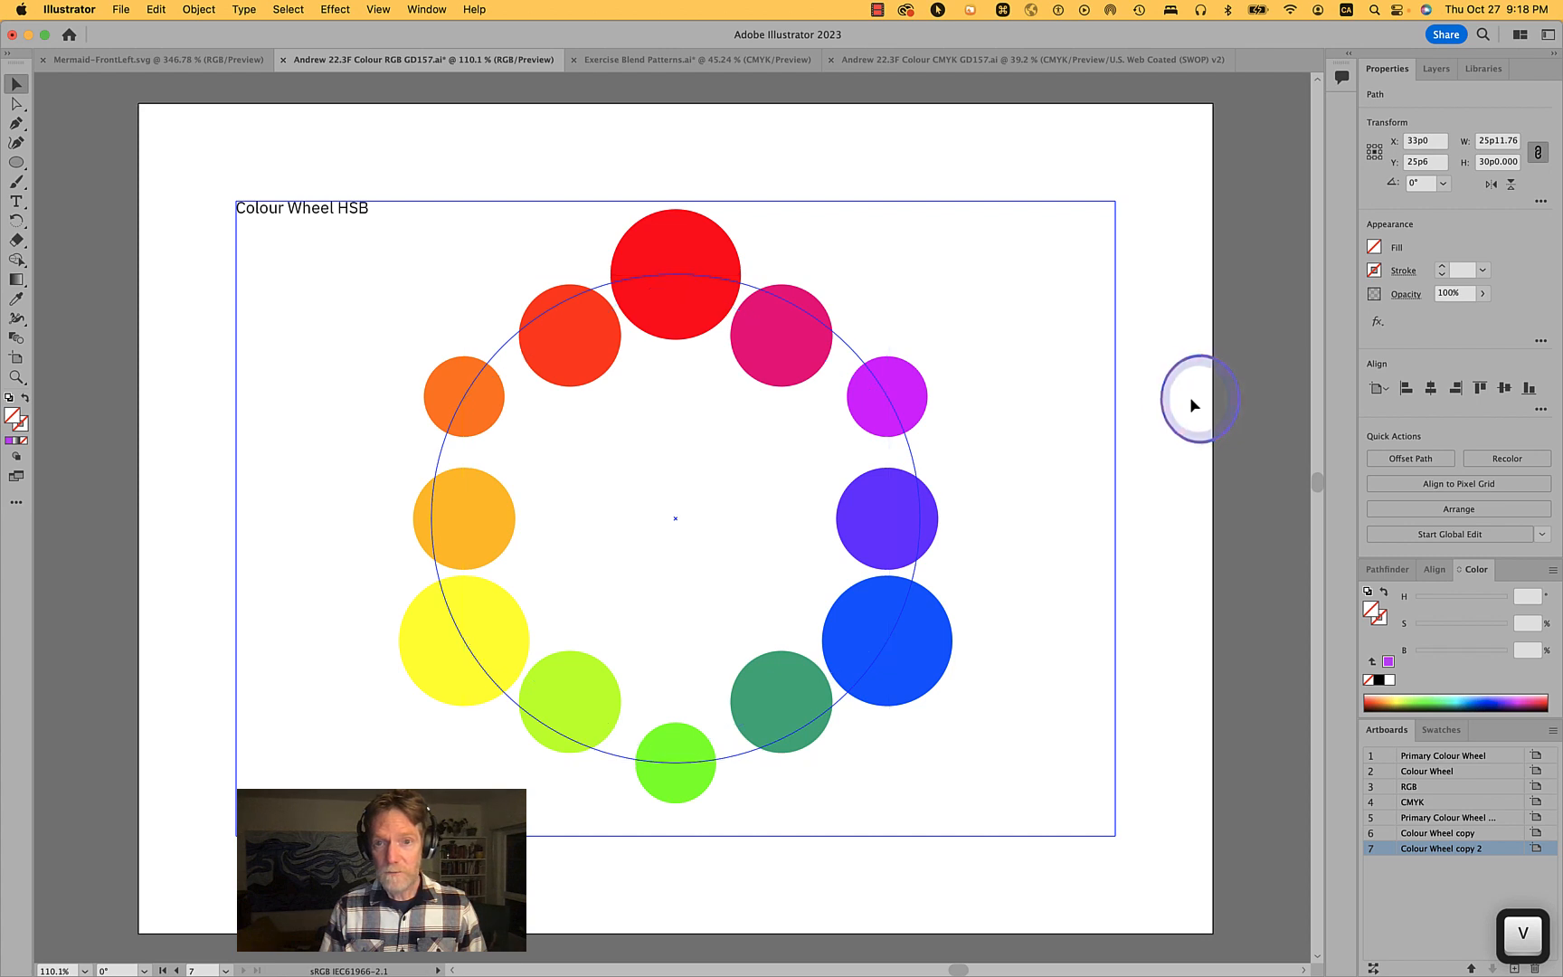
# - Try 10 specified steps in the blend's options, then revert to 1 step and confirm
pyautogui.click(796, 348)
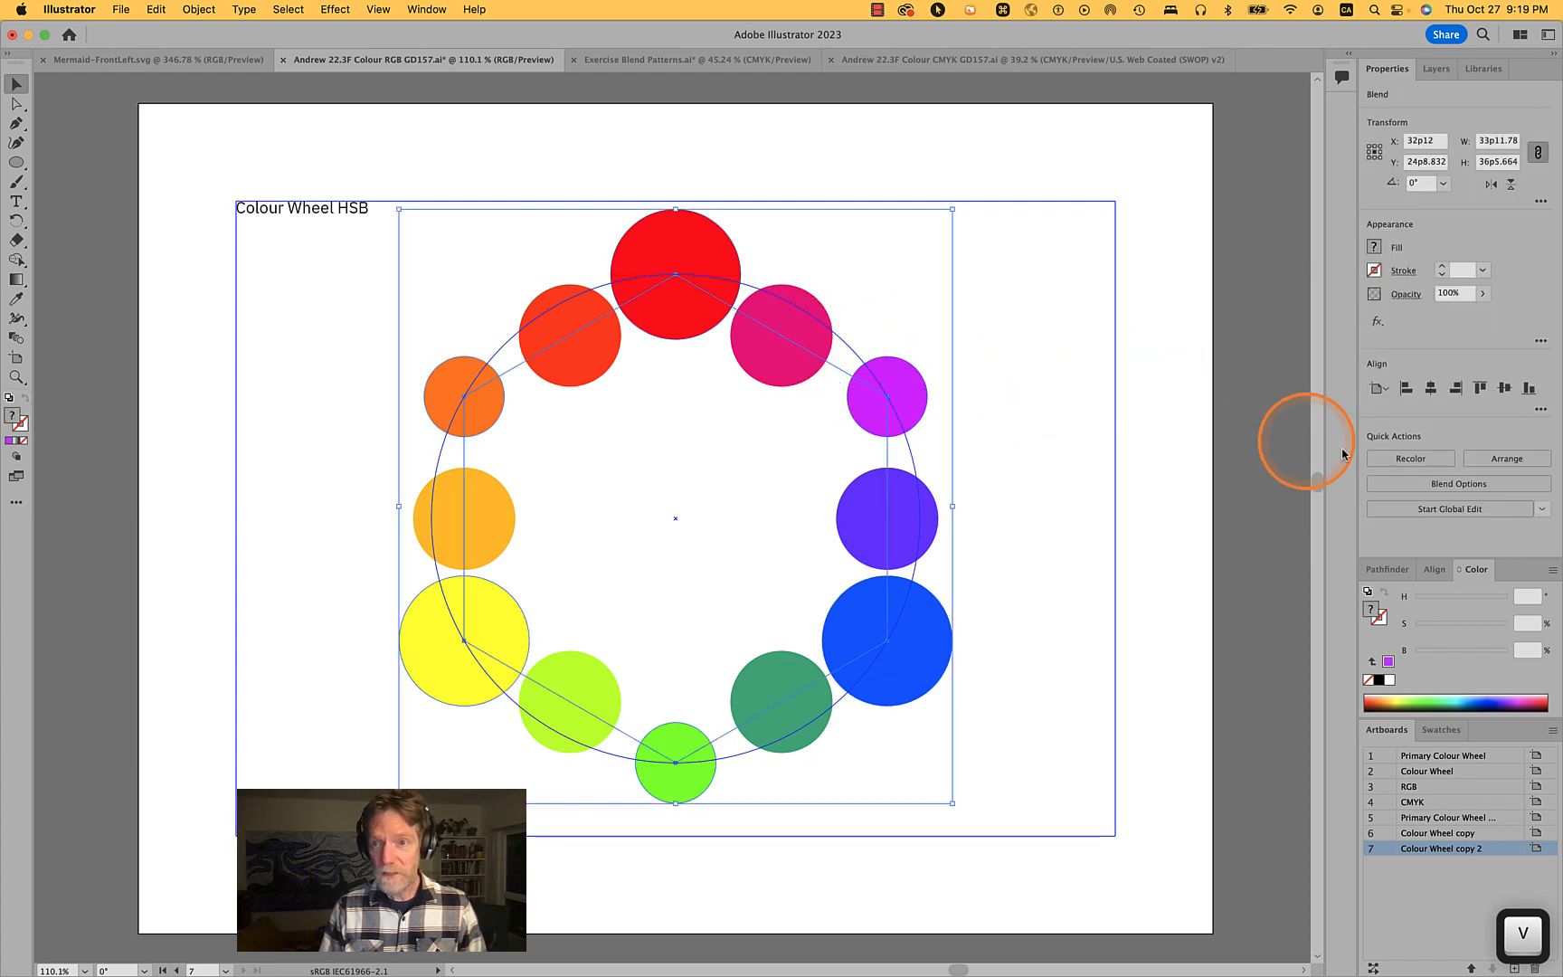
pyautogui.click(1407, 483)
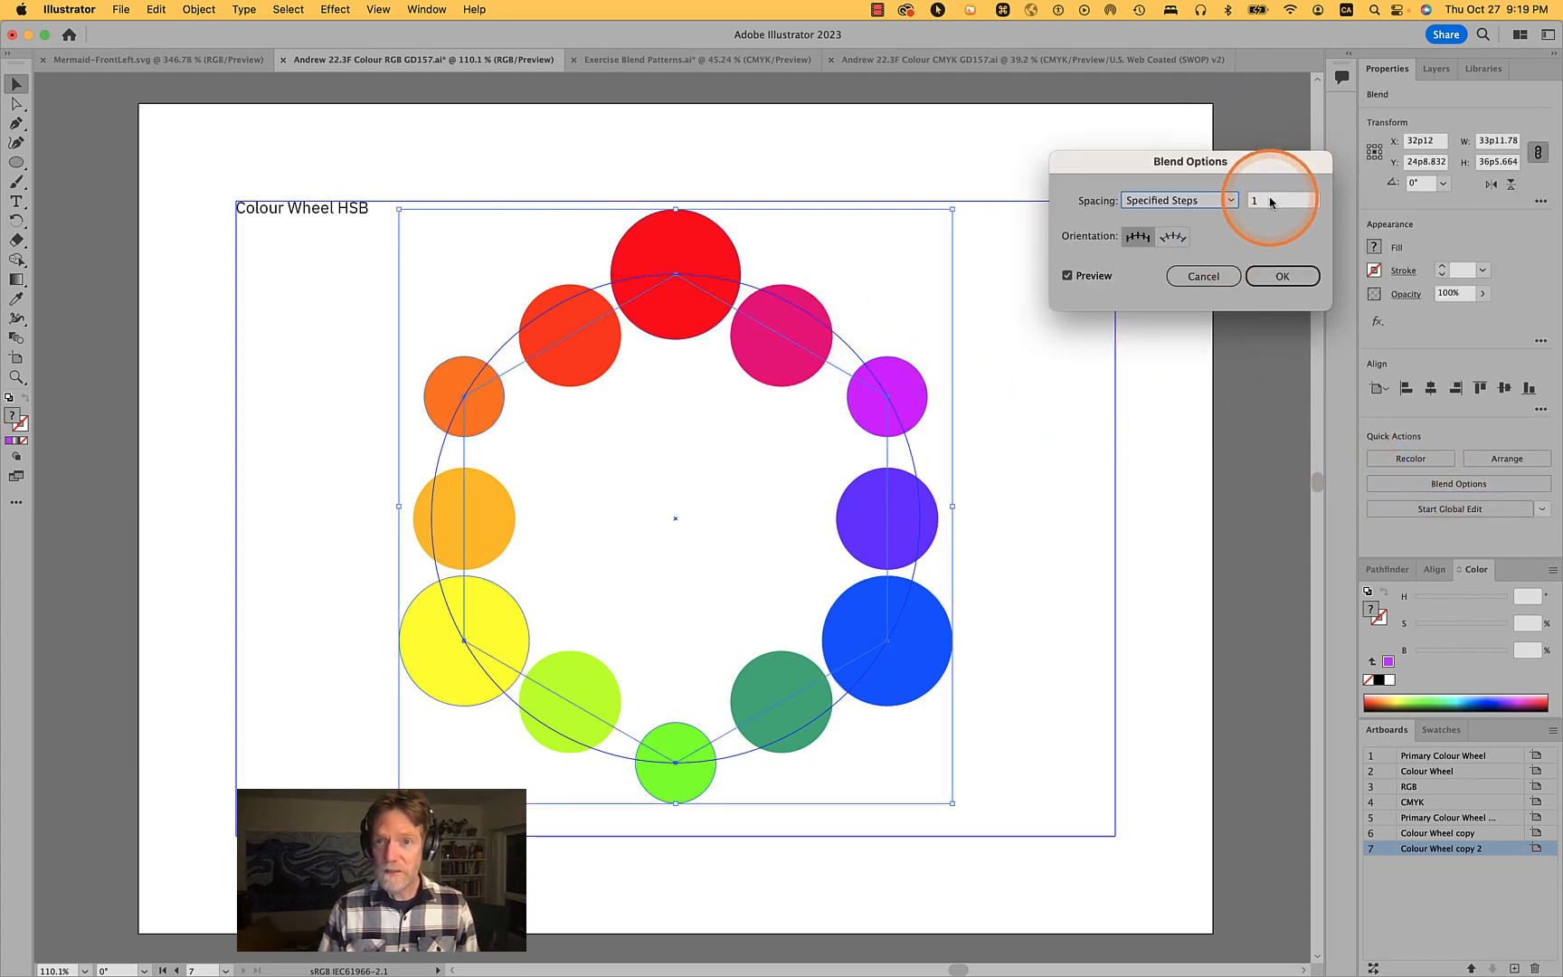
pyautogui.write('7')
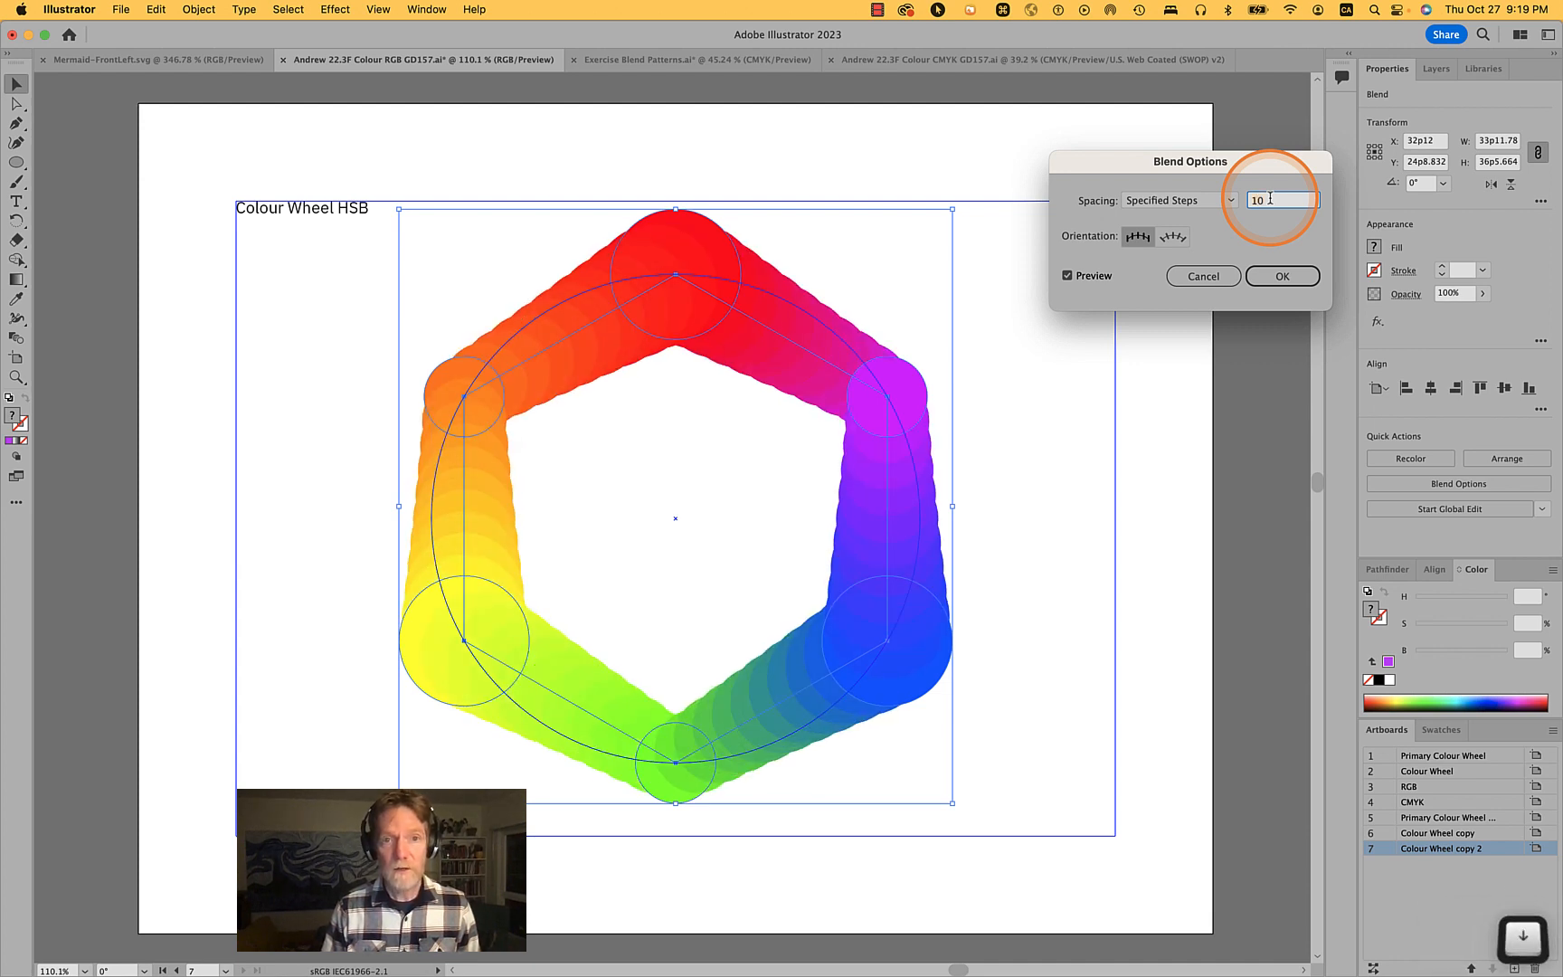
pyautogui.press('BackSpace')
pyautogui.write('1')
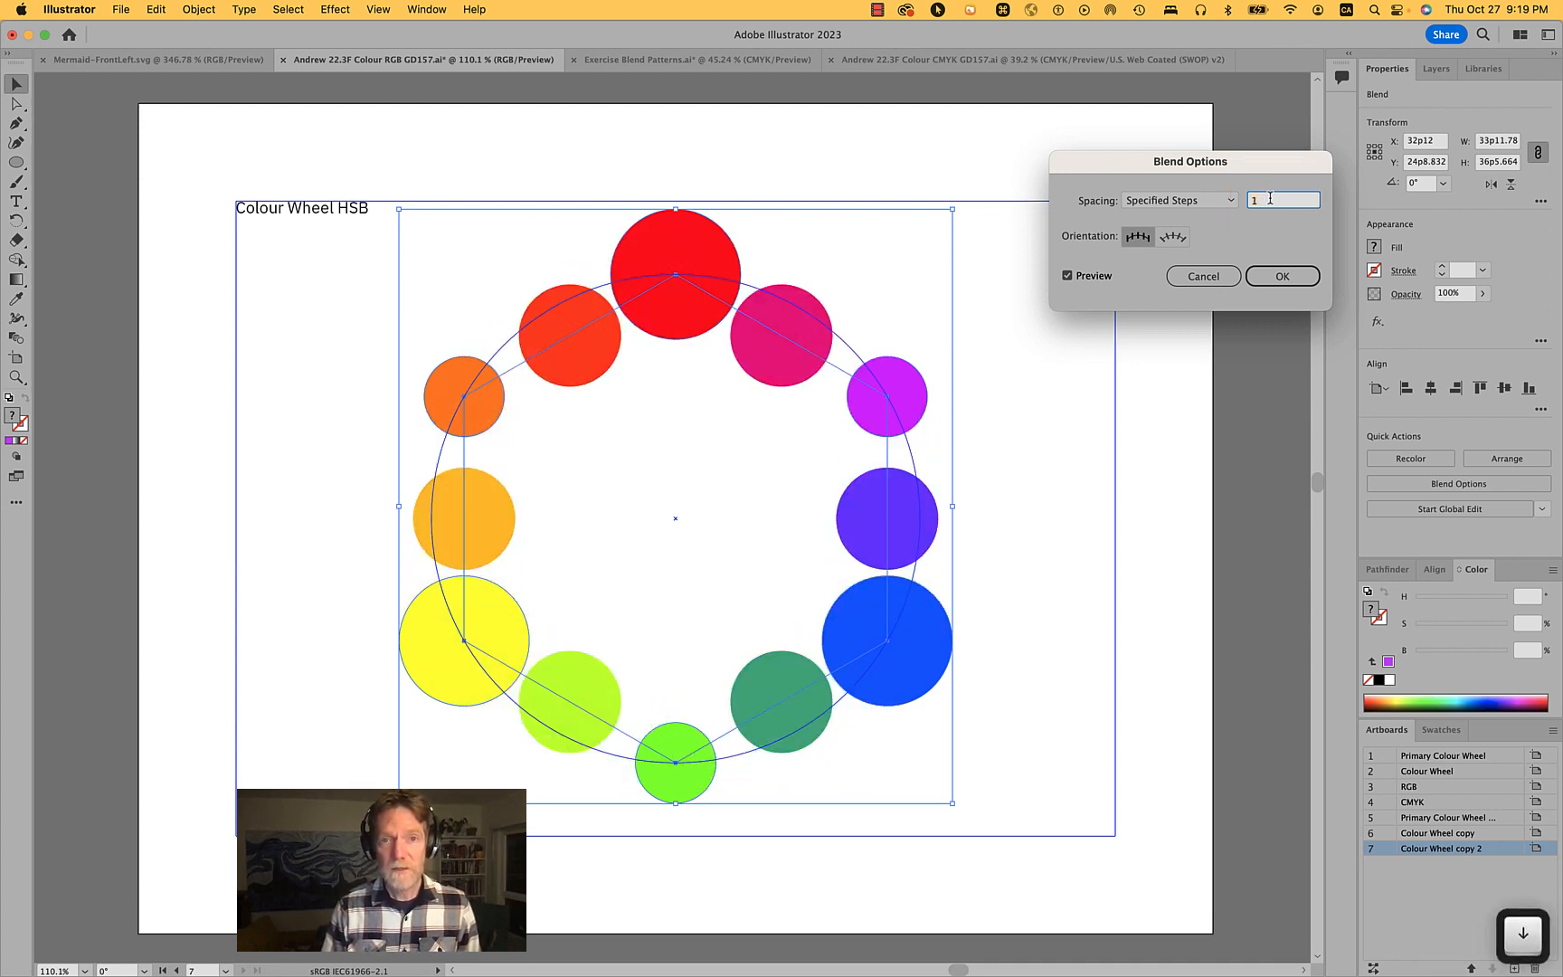
pyautogui.click(1282, 276)
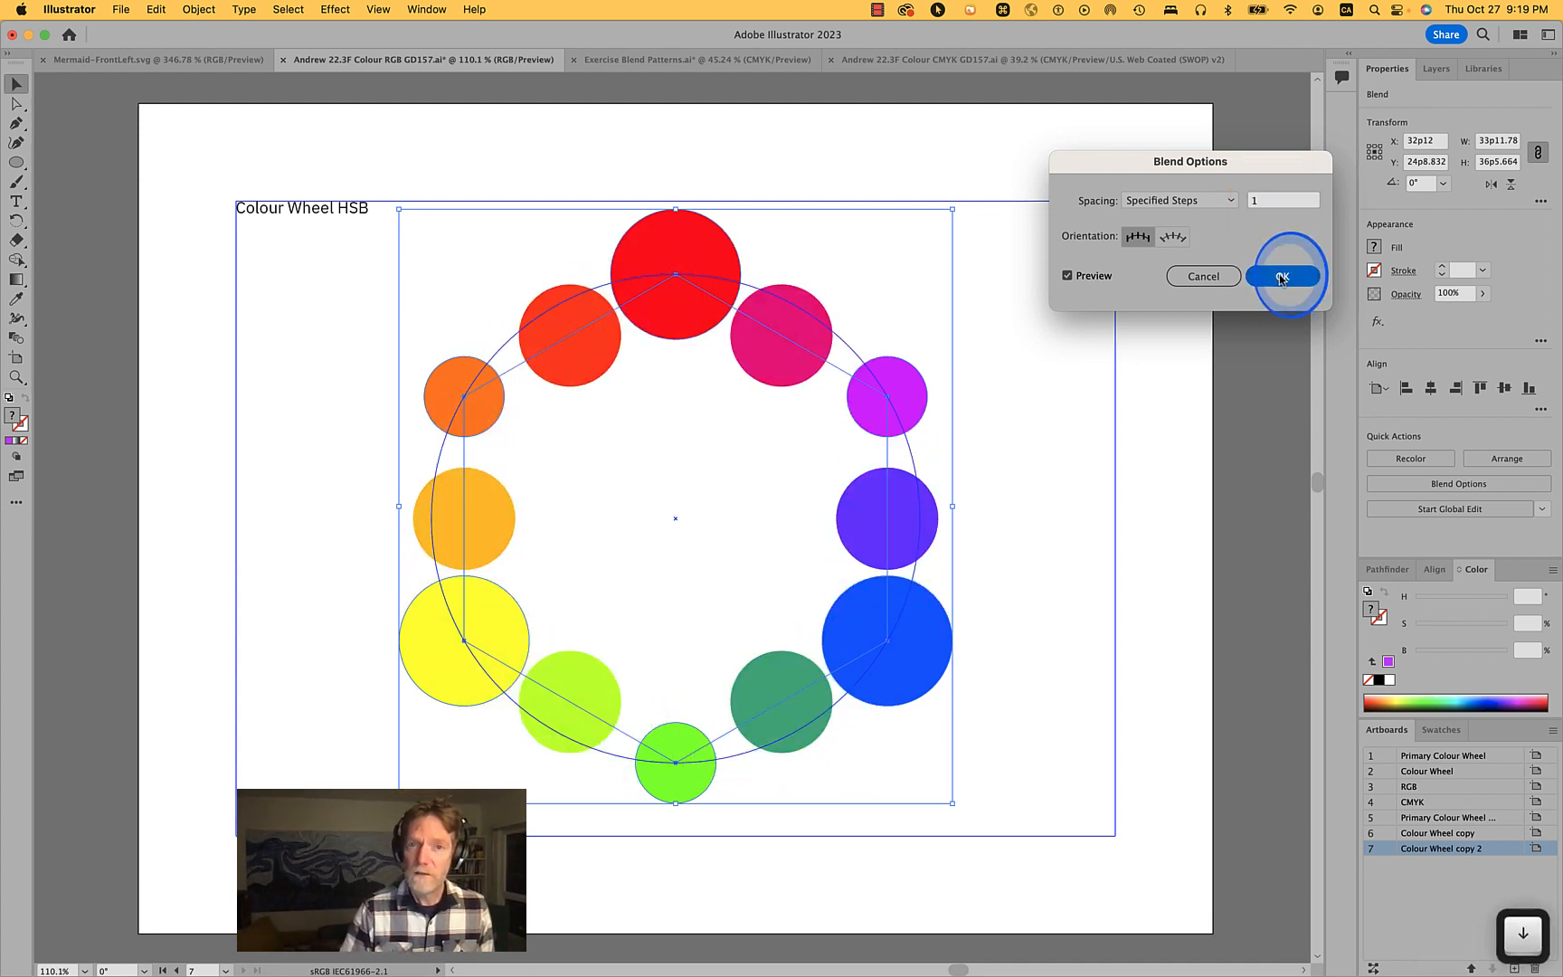
# - Expand the blend into separate circles
pyautogui.moveTo(558, 345); pyautogui.dragTo(669, 525)
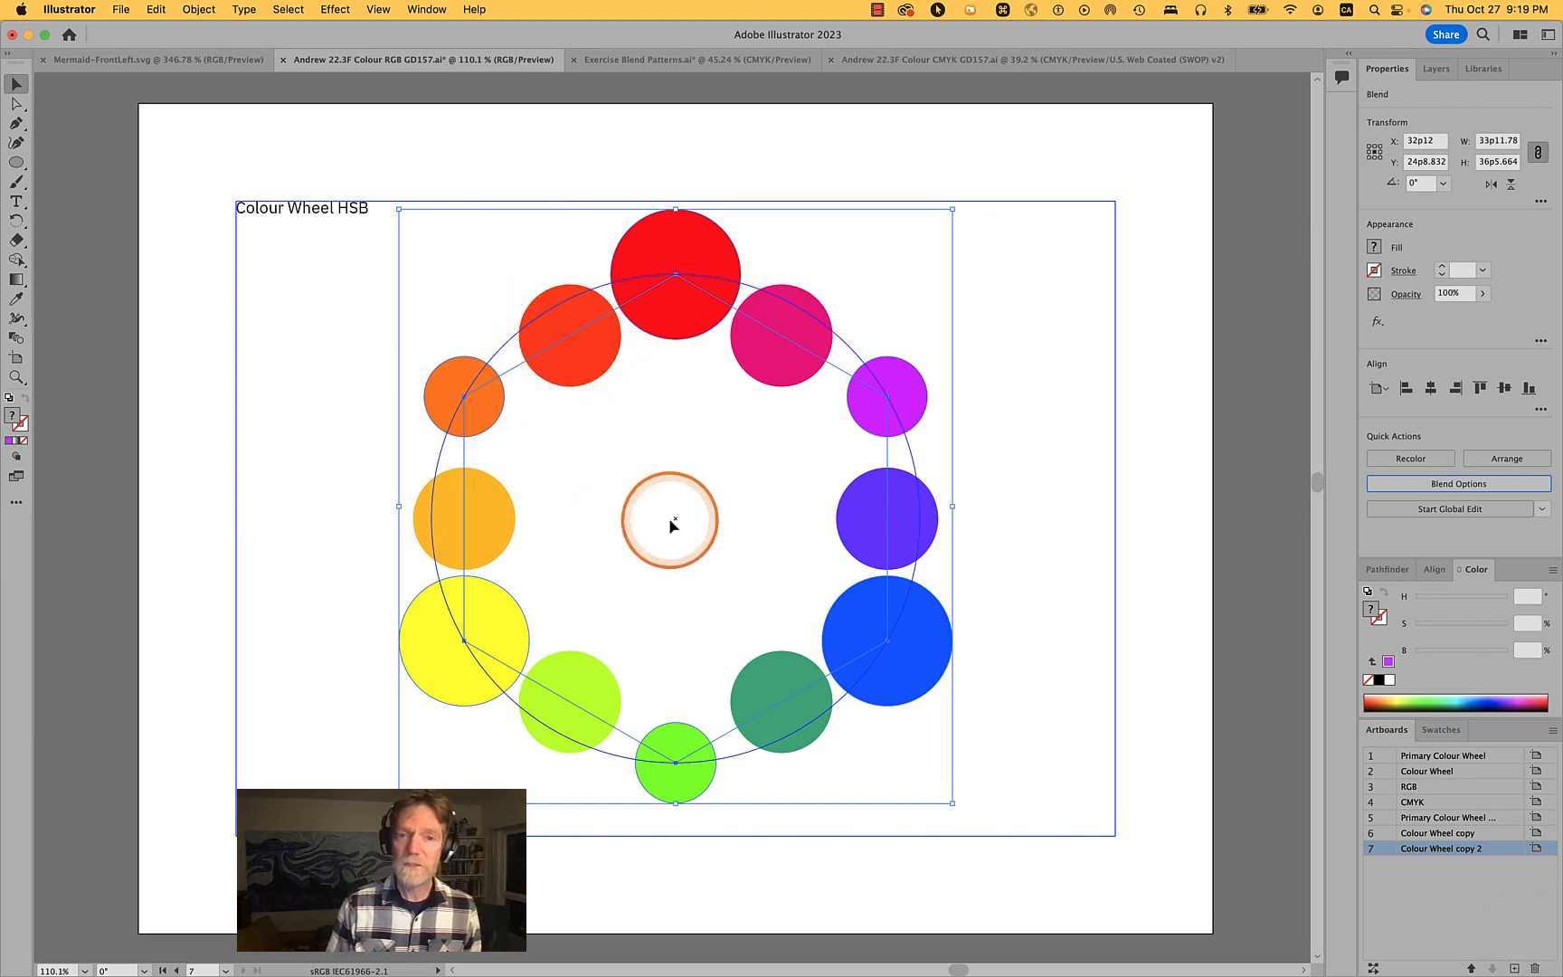
pyautogui.click(195, 11)
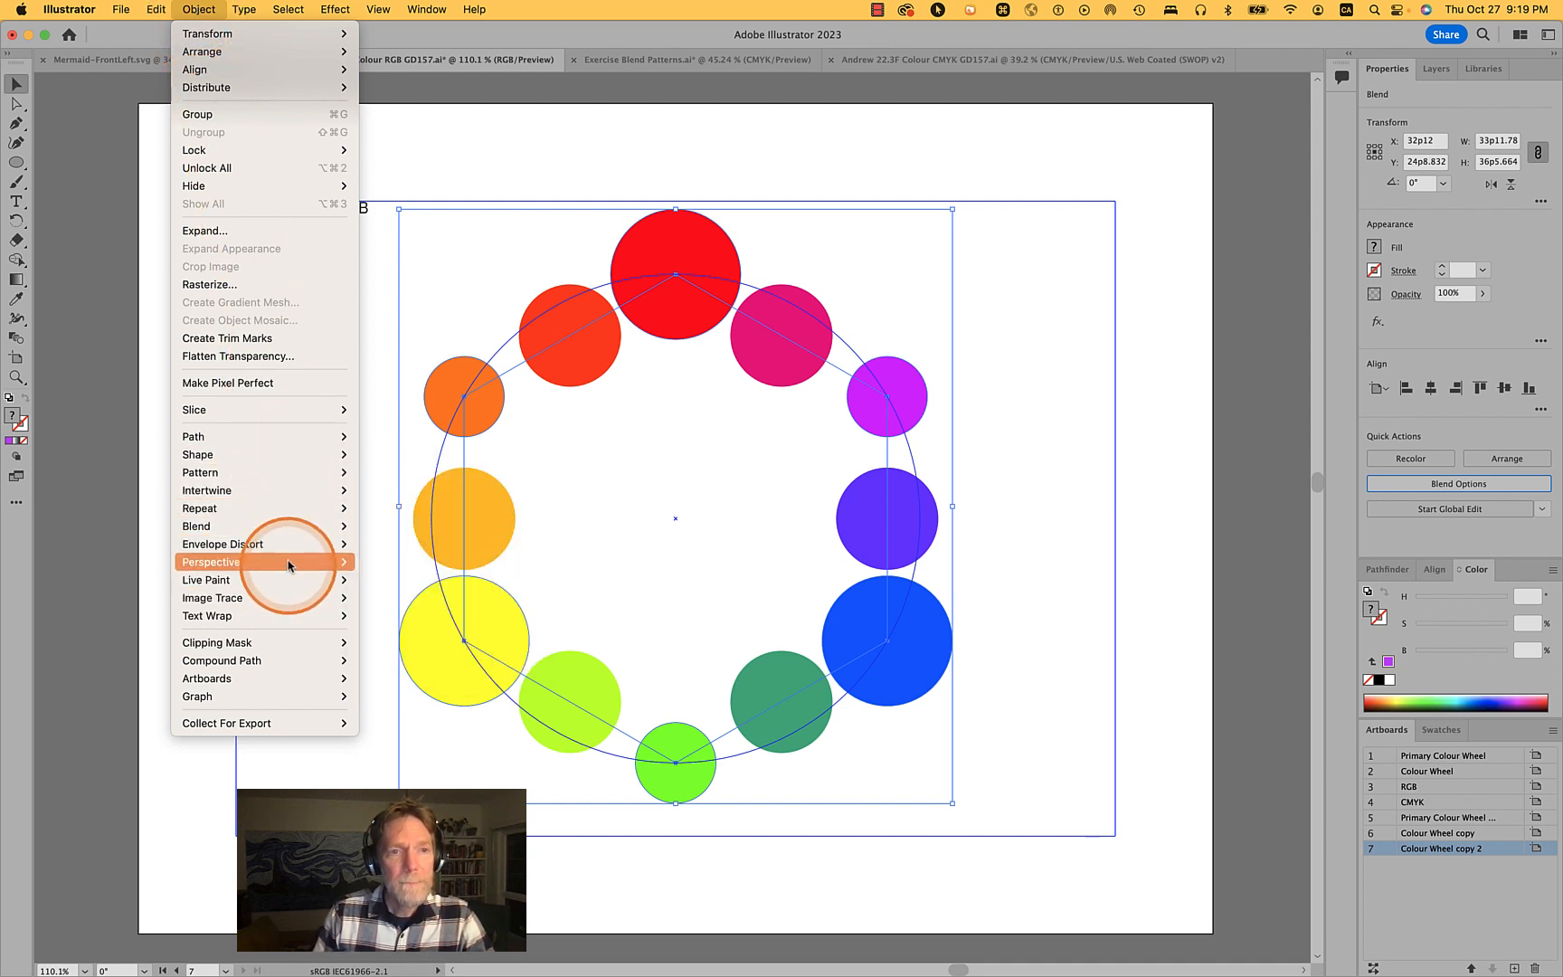
pyautogui.moveTo(274, 472)
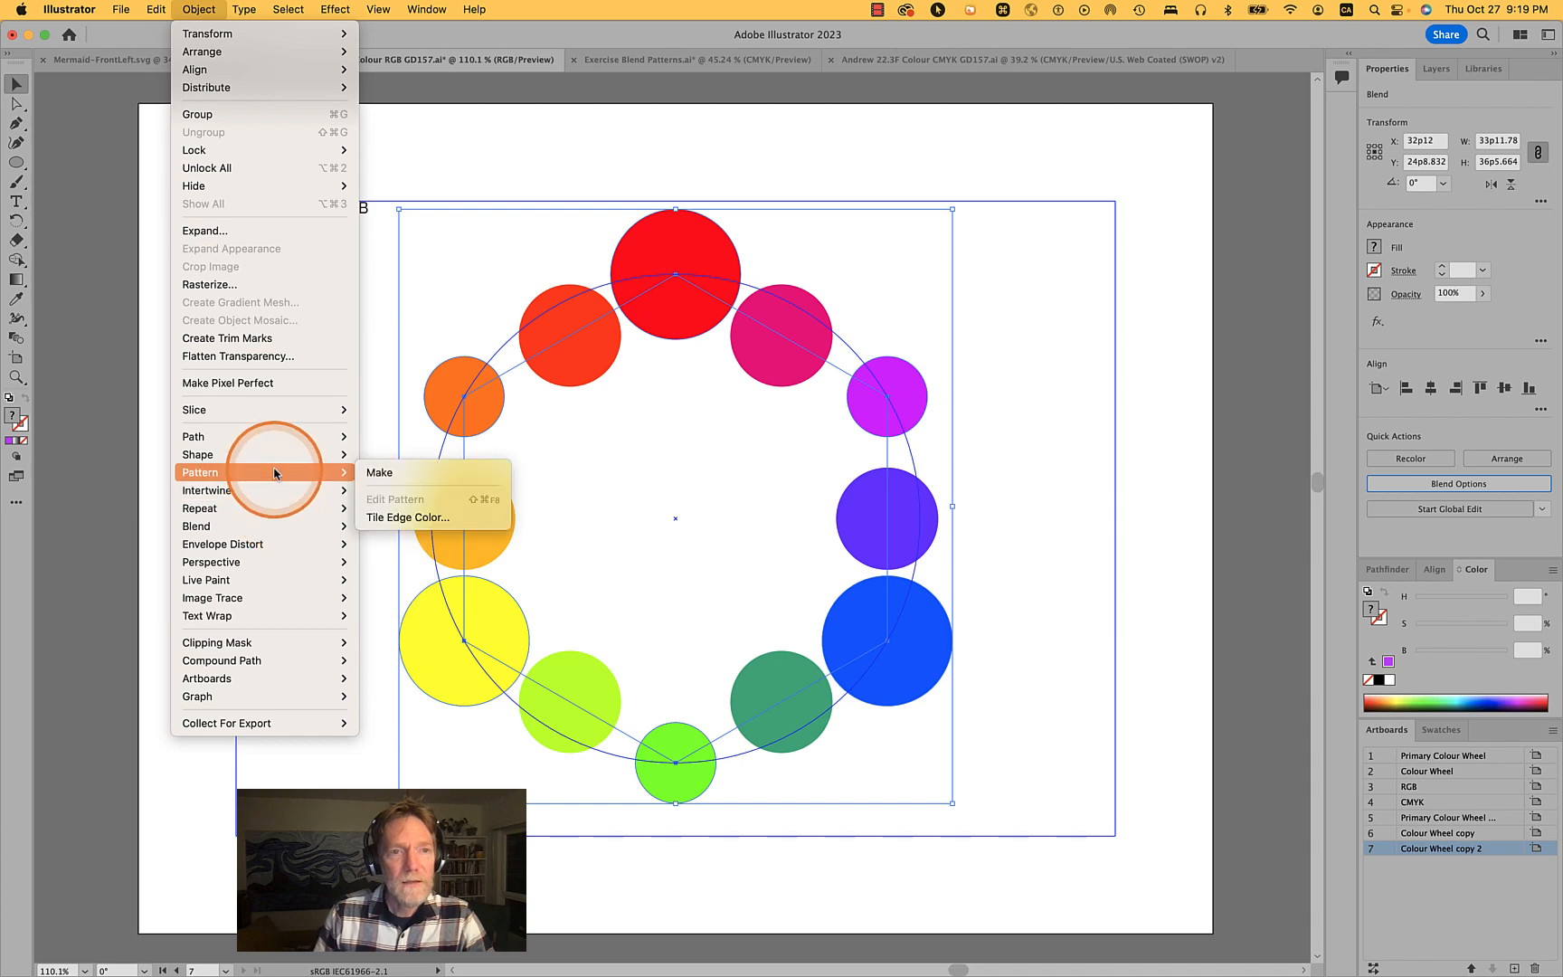
pyautogui.moveTo(280, 525)
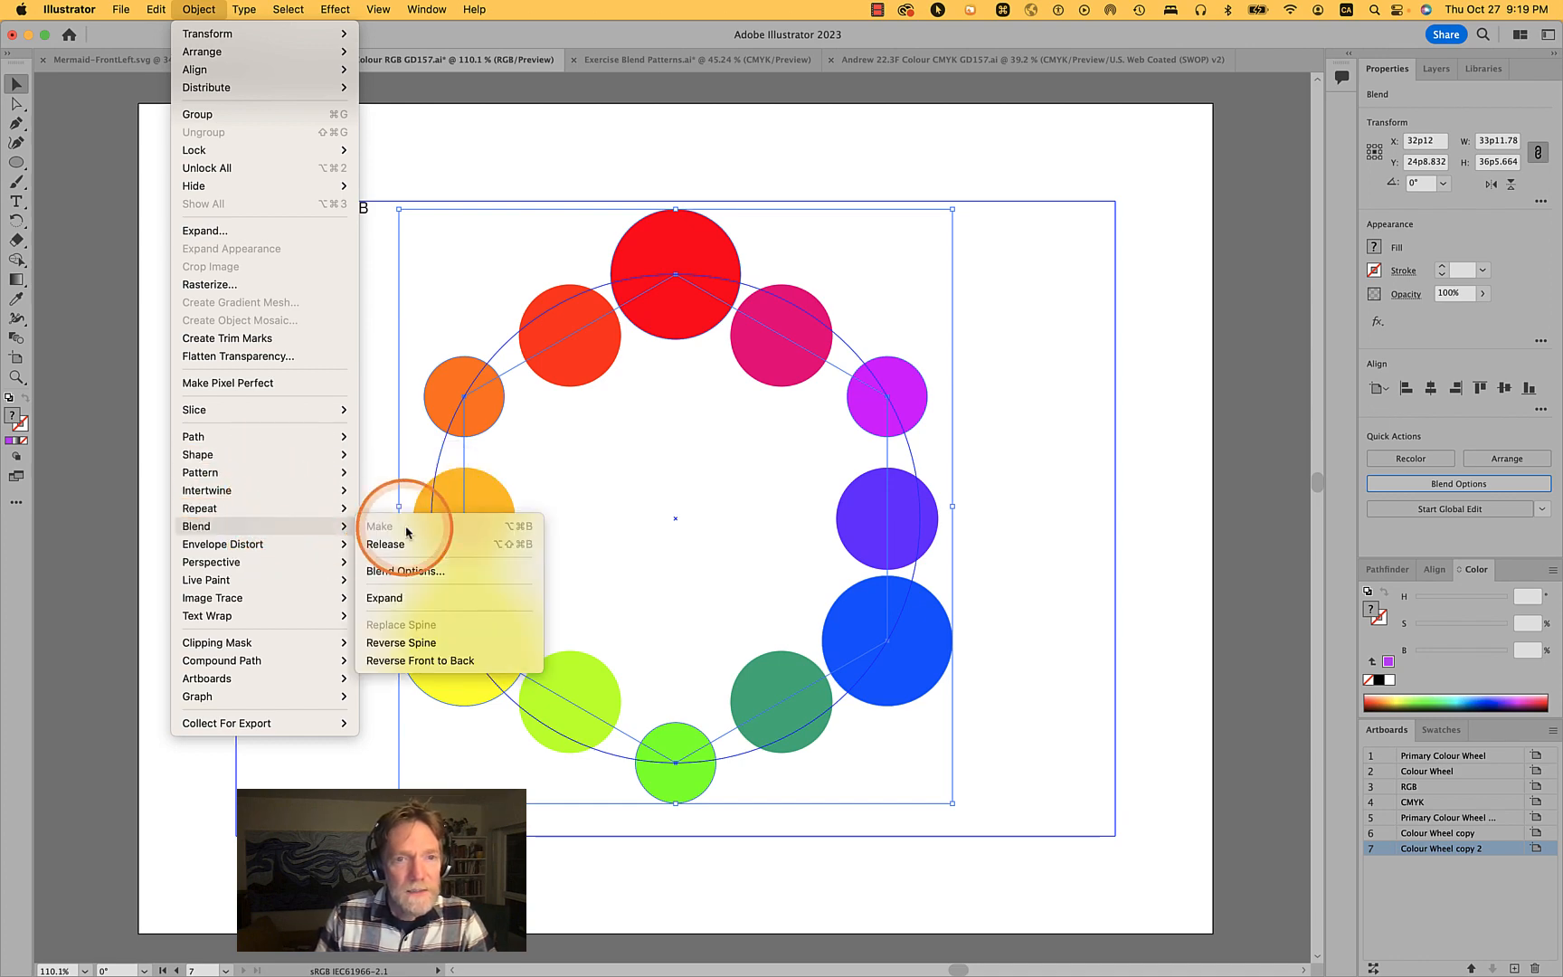
pyautogui.click(406, 597)
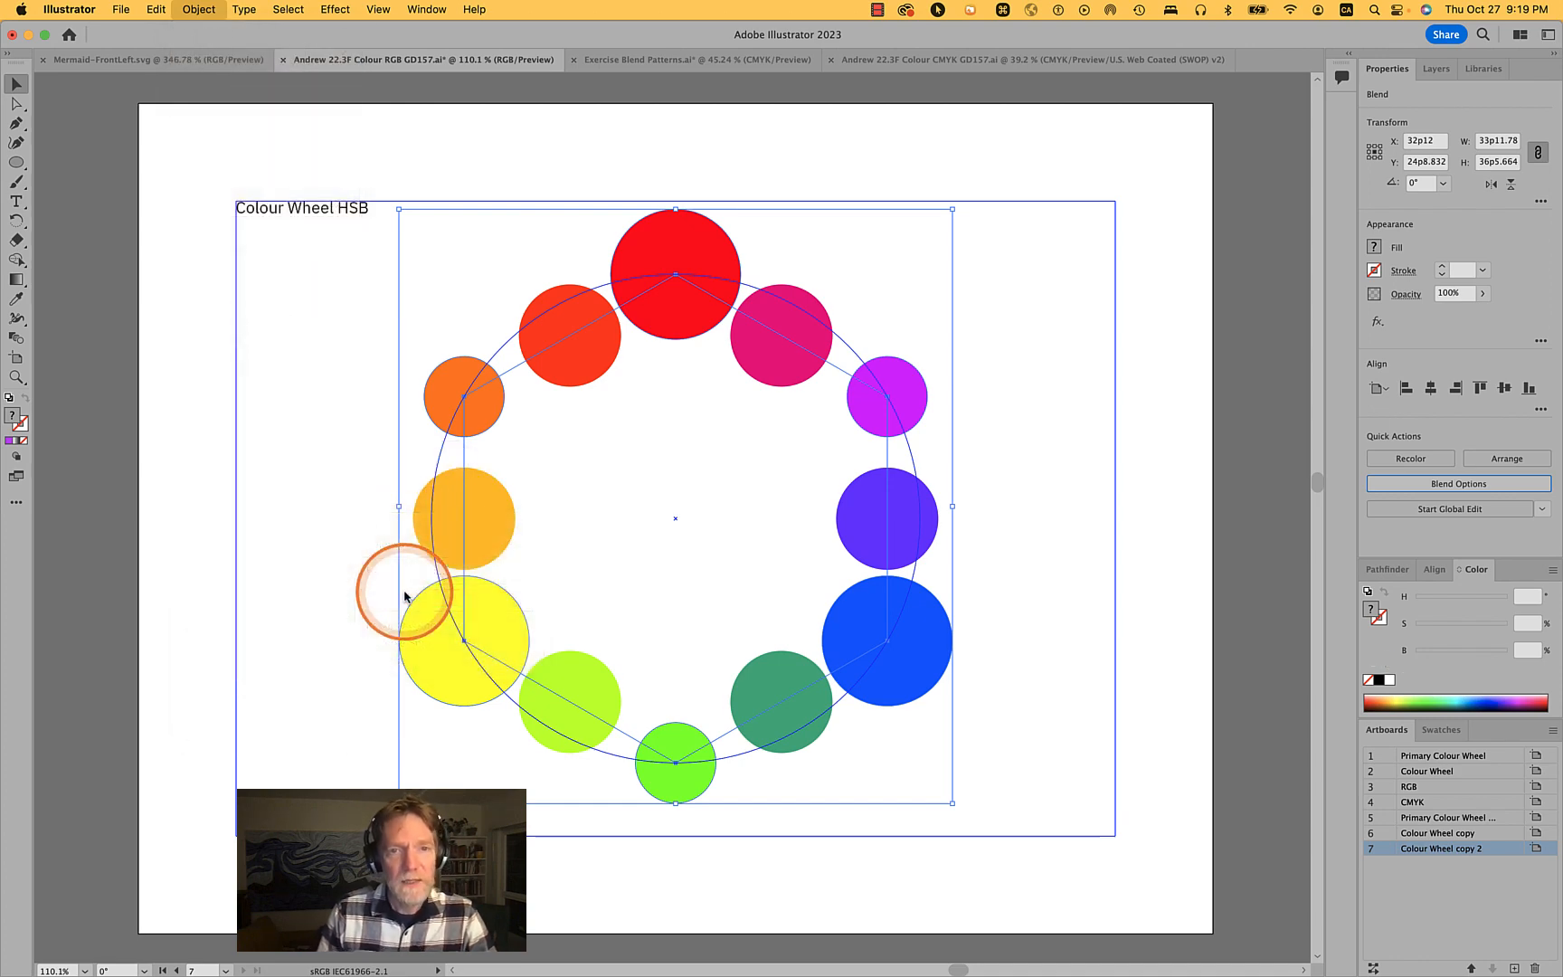
# - Enter isolation mode on the expanded blend group
pyautogui.click(975, 303)
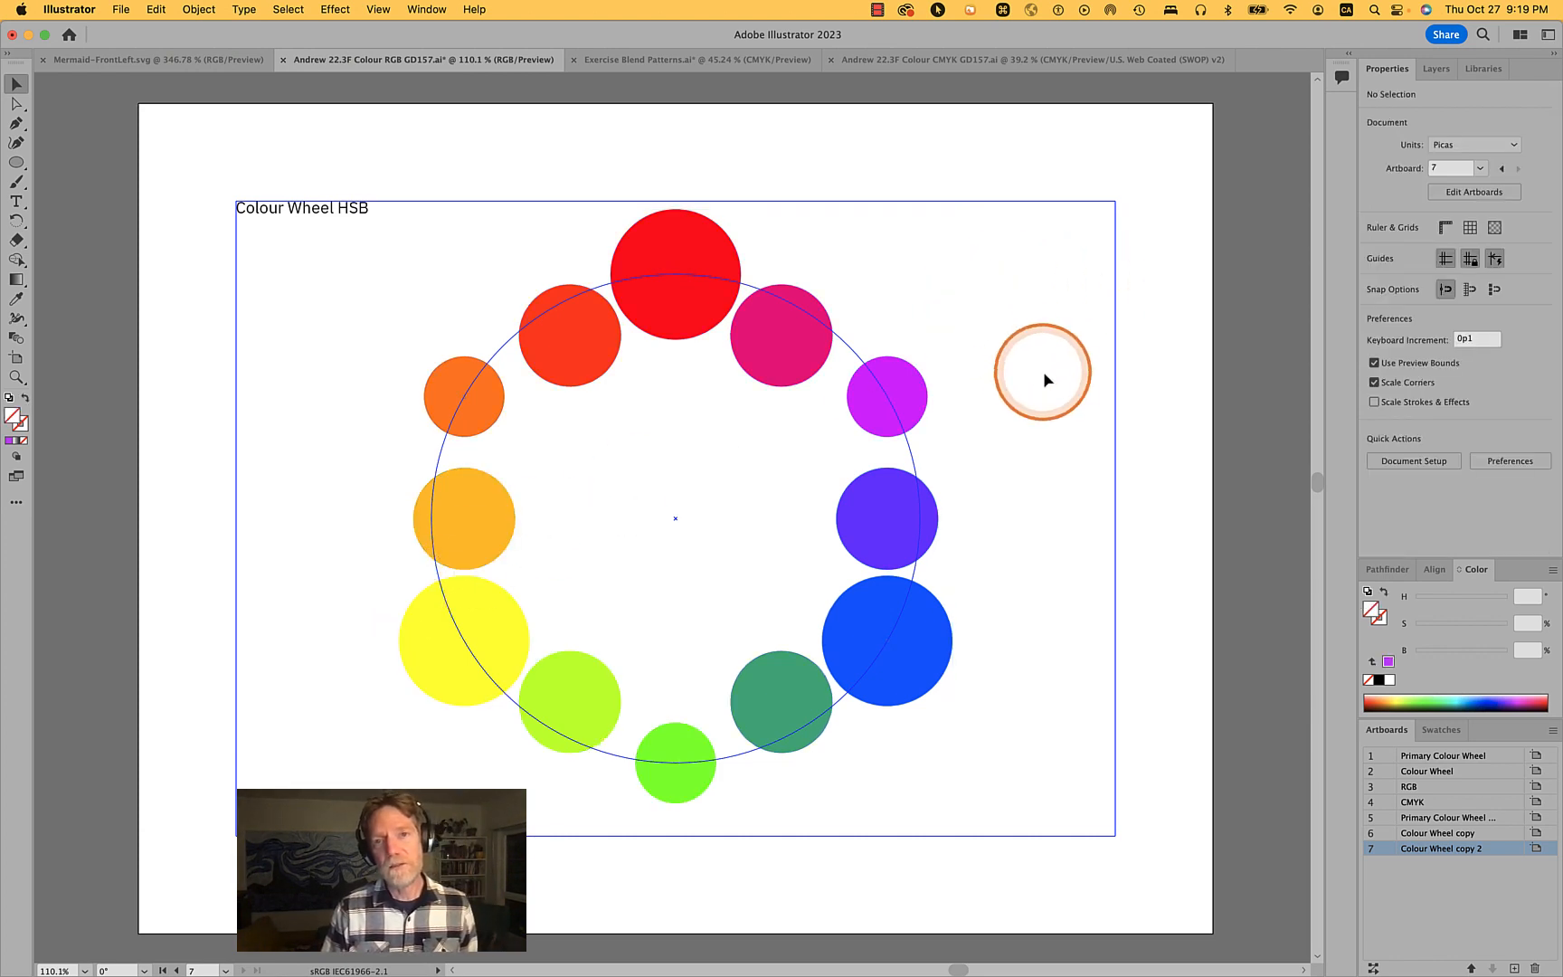
pyautogui.click(797, 337)
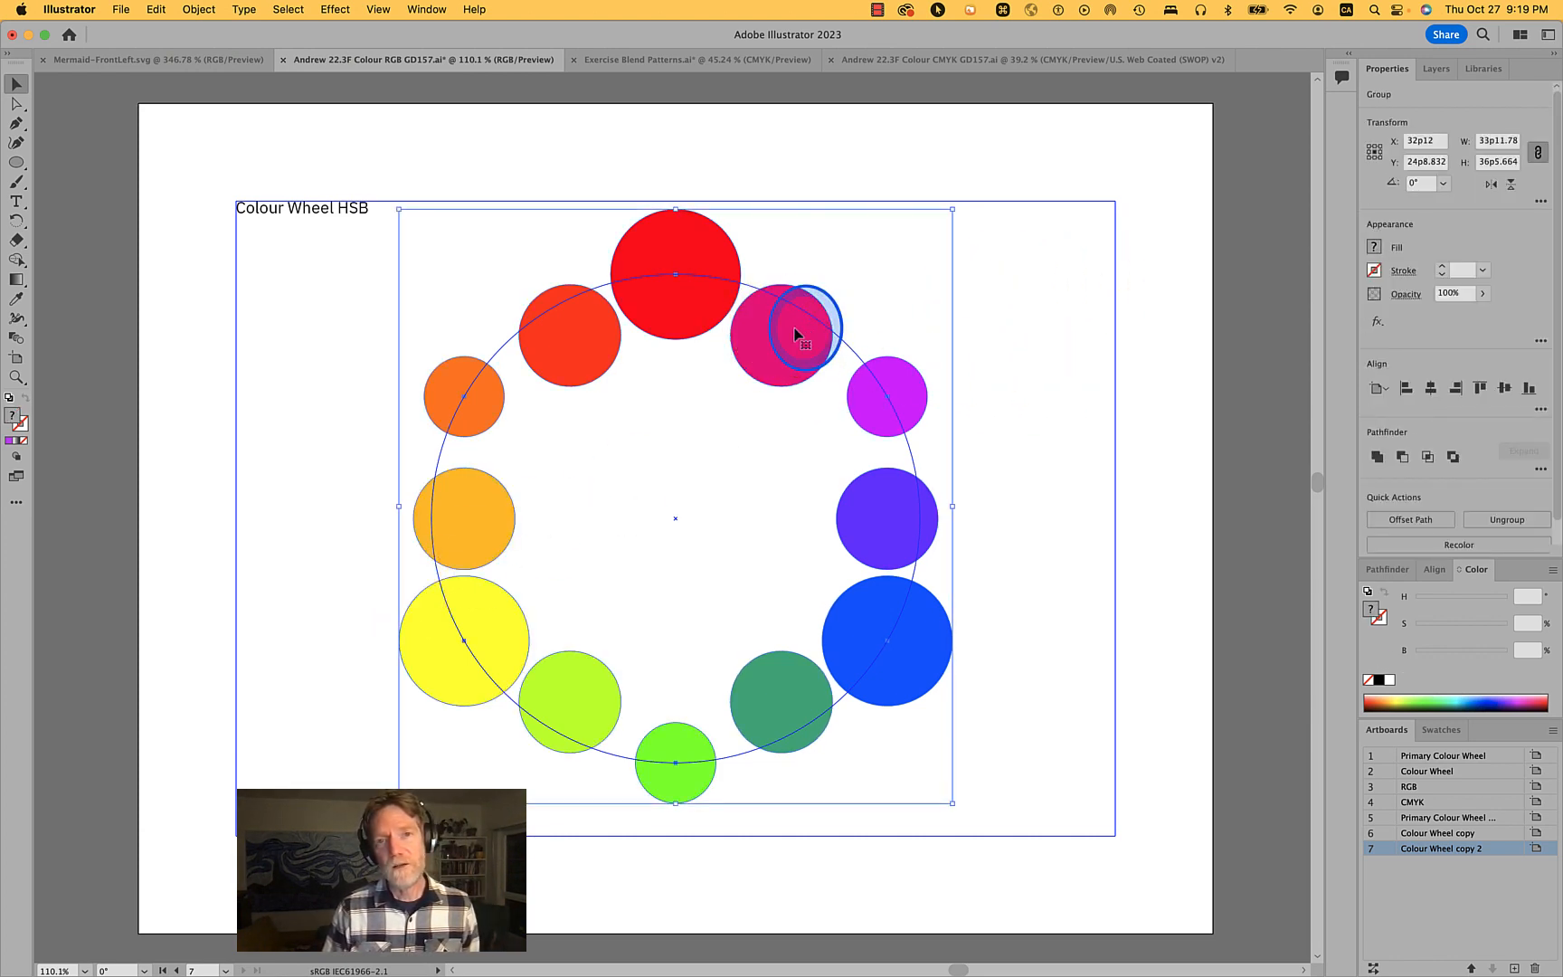
pyautogui.doubleClick(797, 338)
pyautogui.press('a')
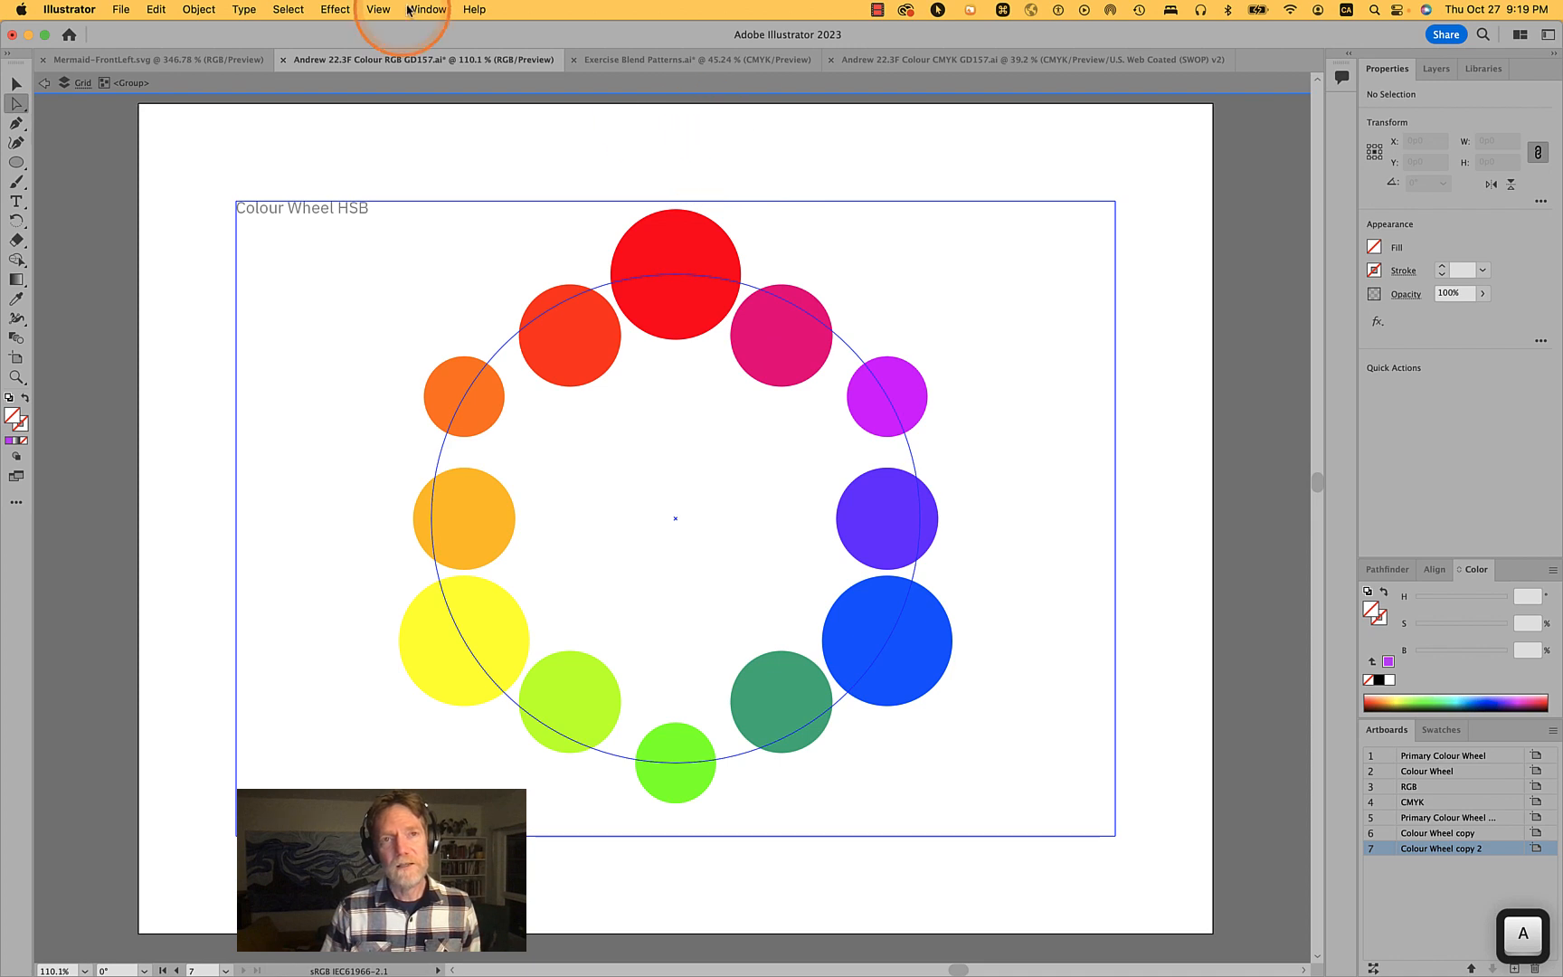
# - Switch to Outline view to inspect the expanded circles, then return to Preview
pyautogui.click(378, 9)
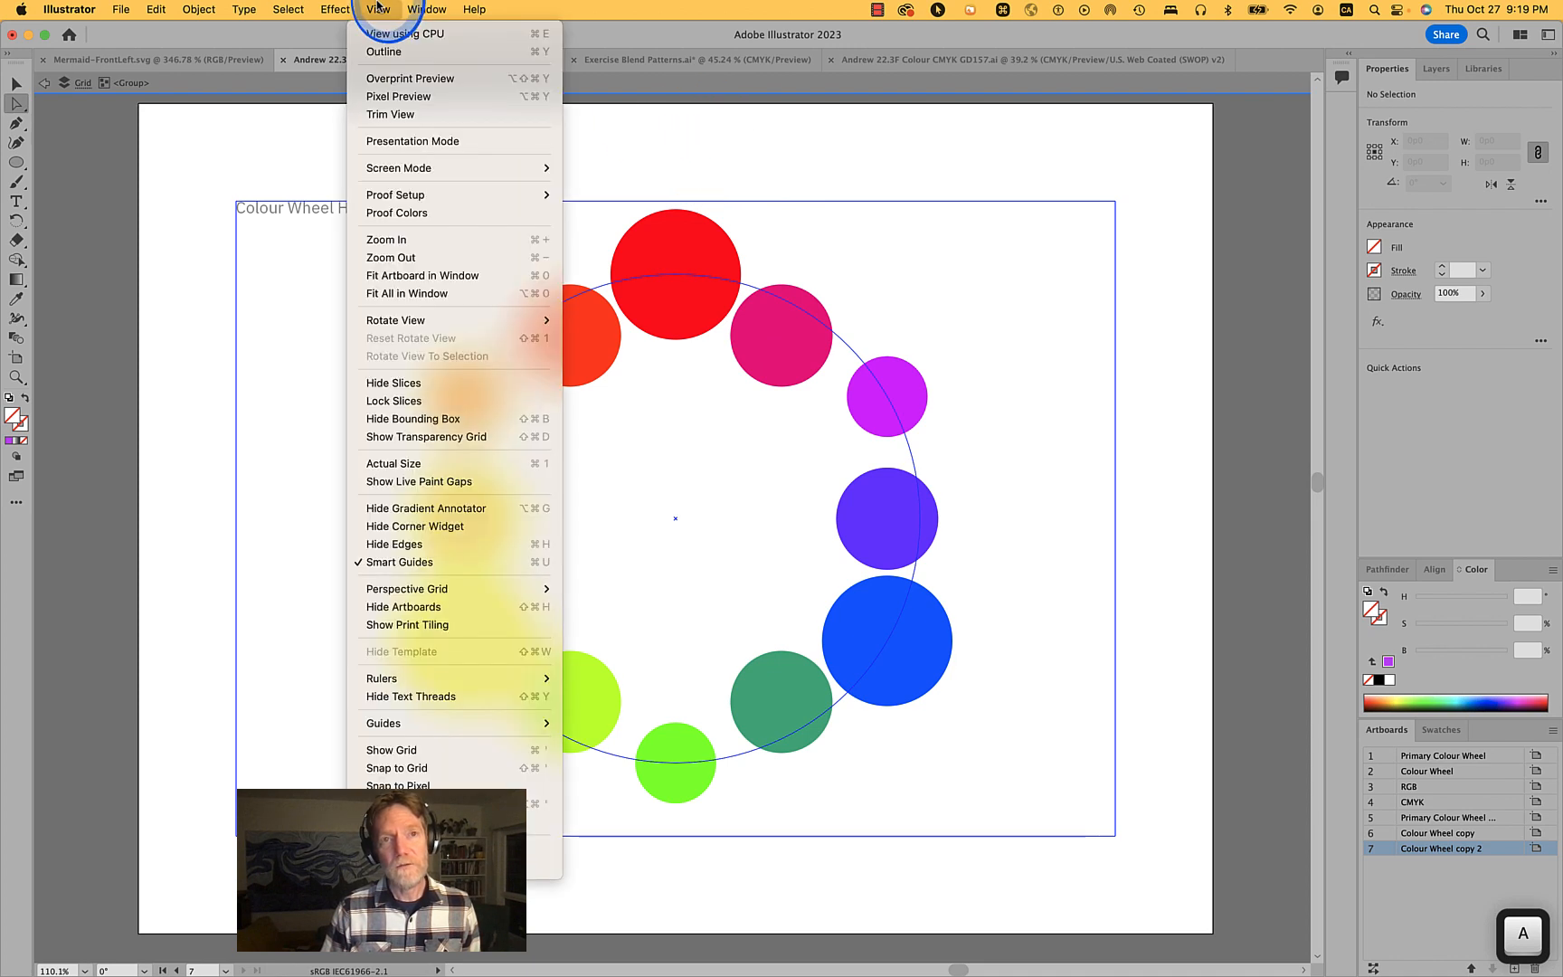
pyautogui.click(384, 50)
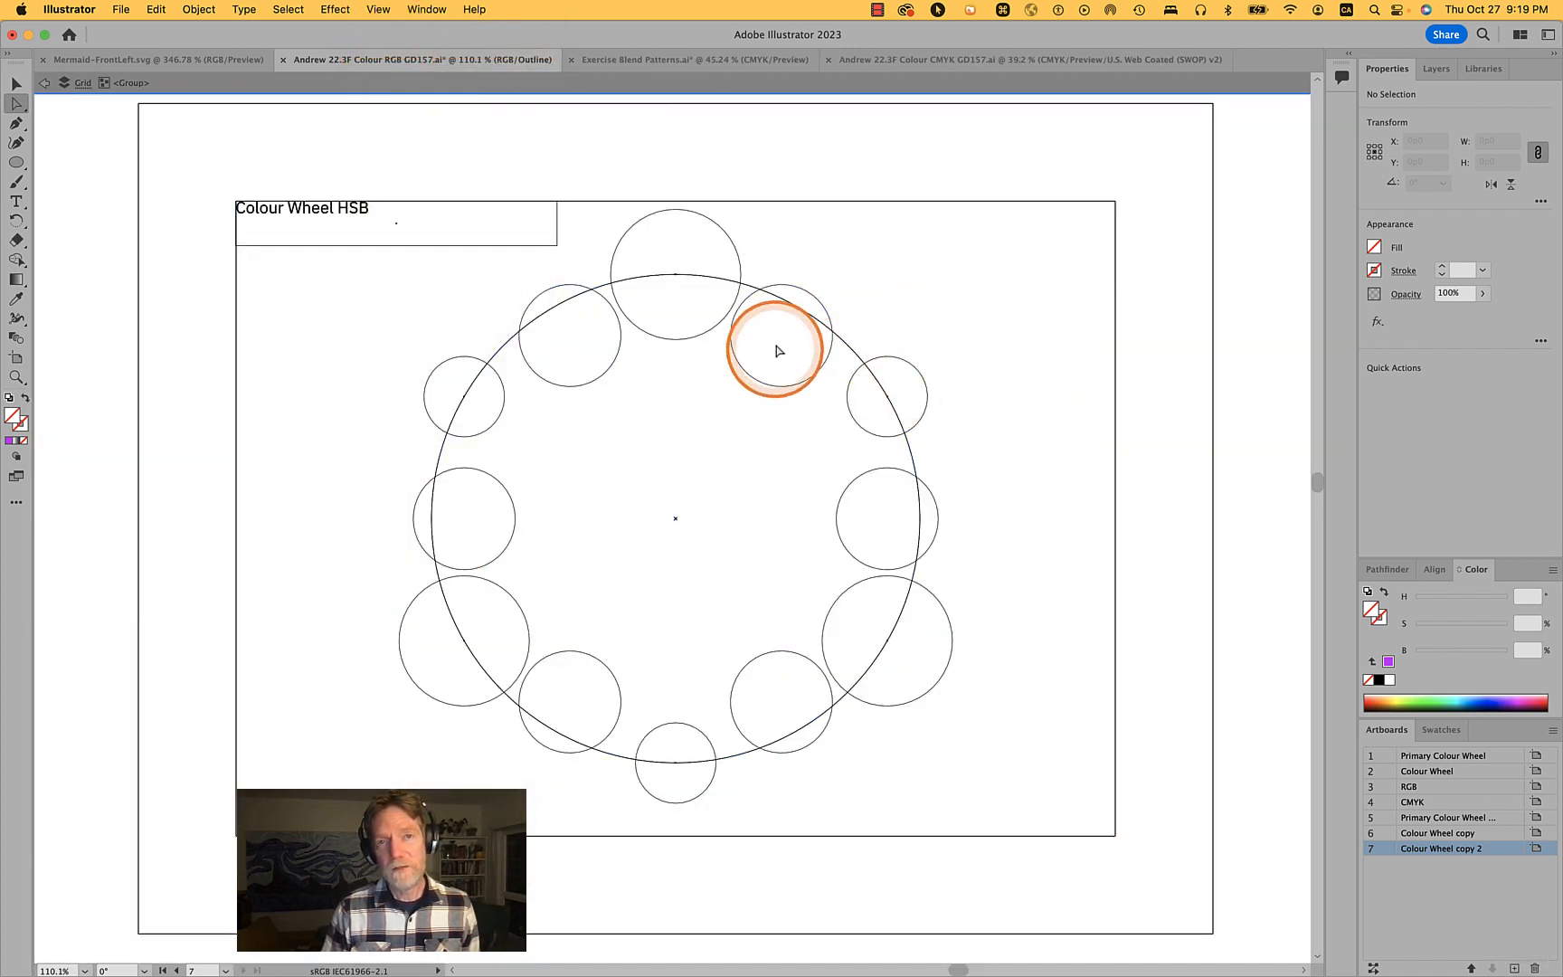
pyautogui.click(372, 9)
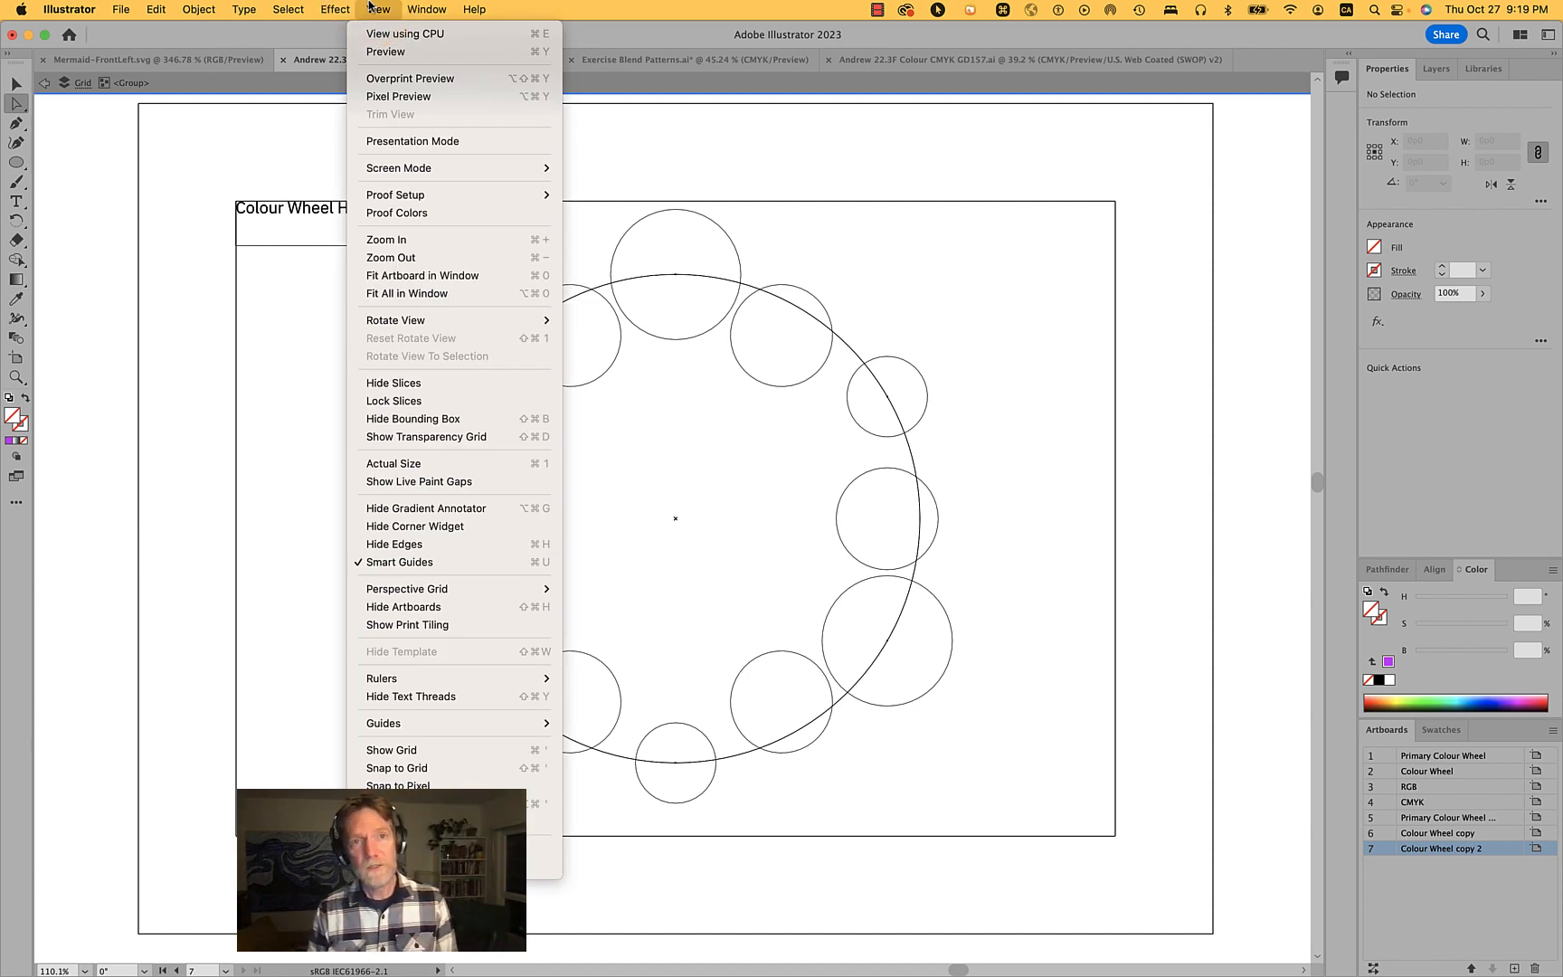
pyautogui.click(376, 51)
# - Select the six intermediate blended circles and show their centre points through the Attributes panel
pyautogui.click(812, 301)
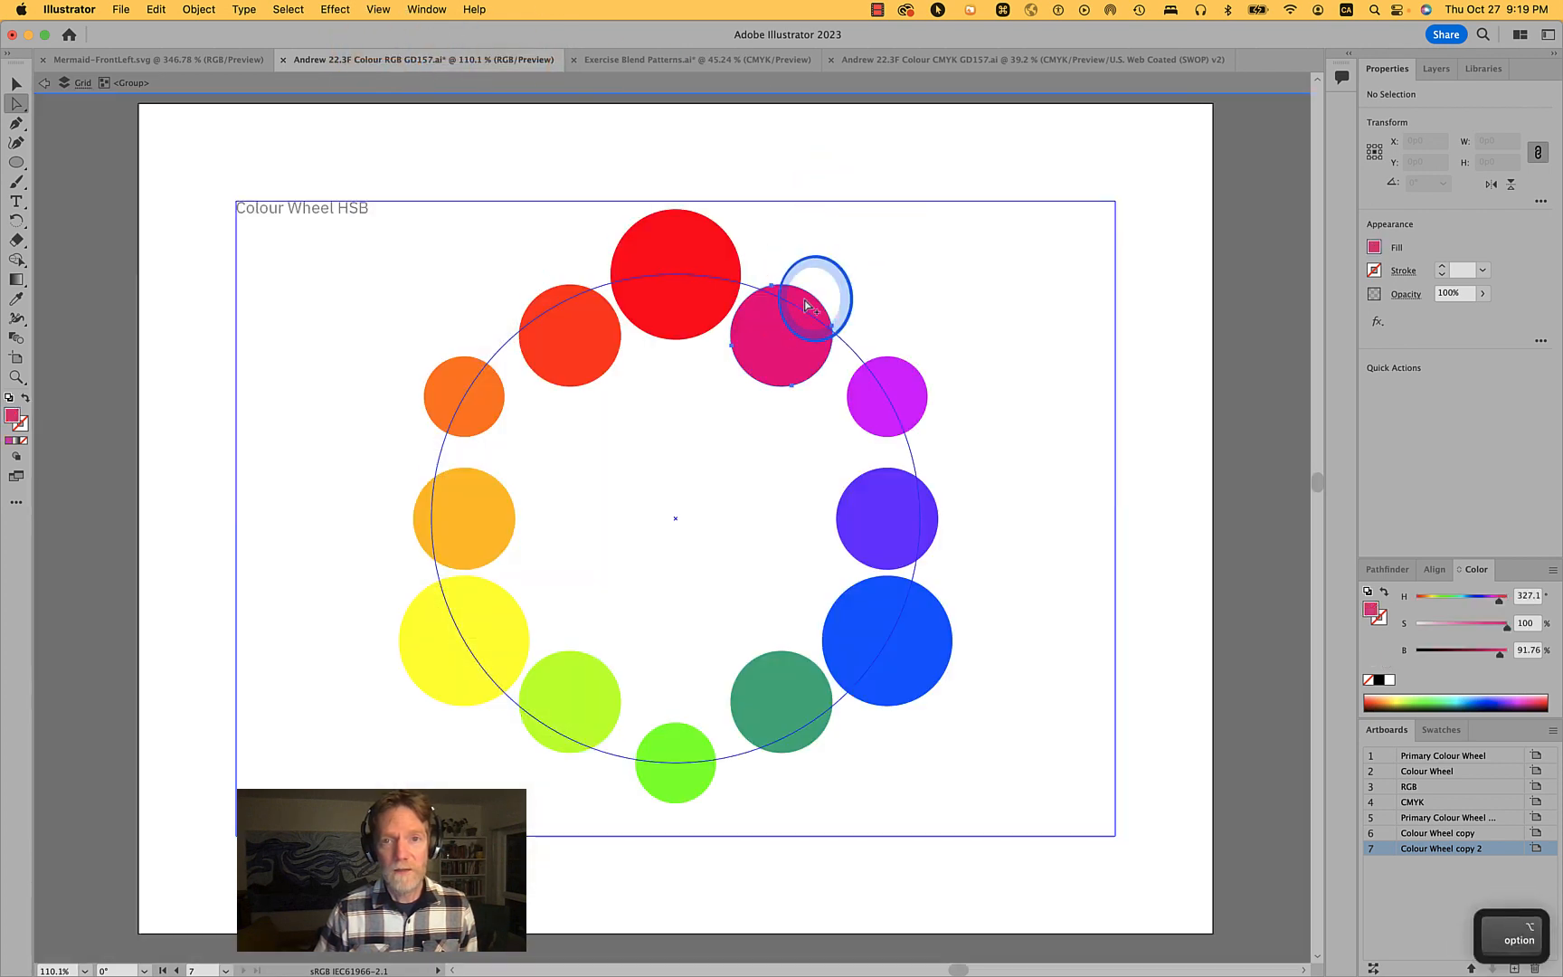
pyautogui.keyDown('alt'); pyautogui.keyDown('shift'); pyautogui.click(568, 304); pyautogui.keyUp('shift'); pyautogui.keyUp('alt')
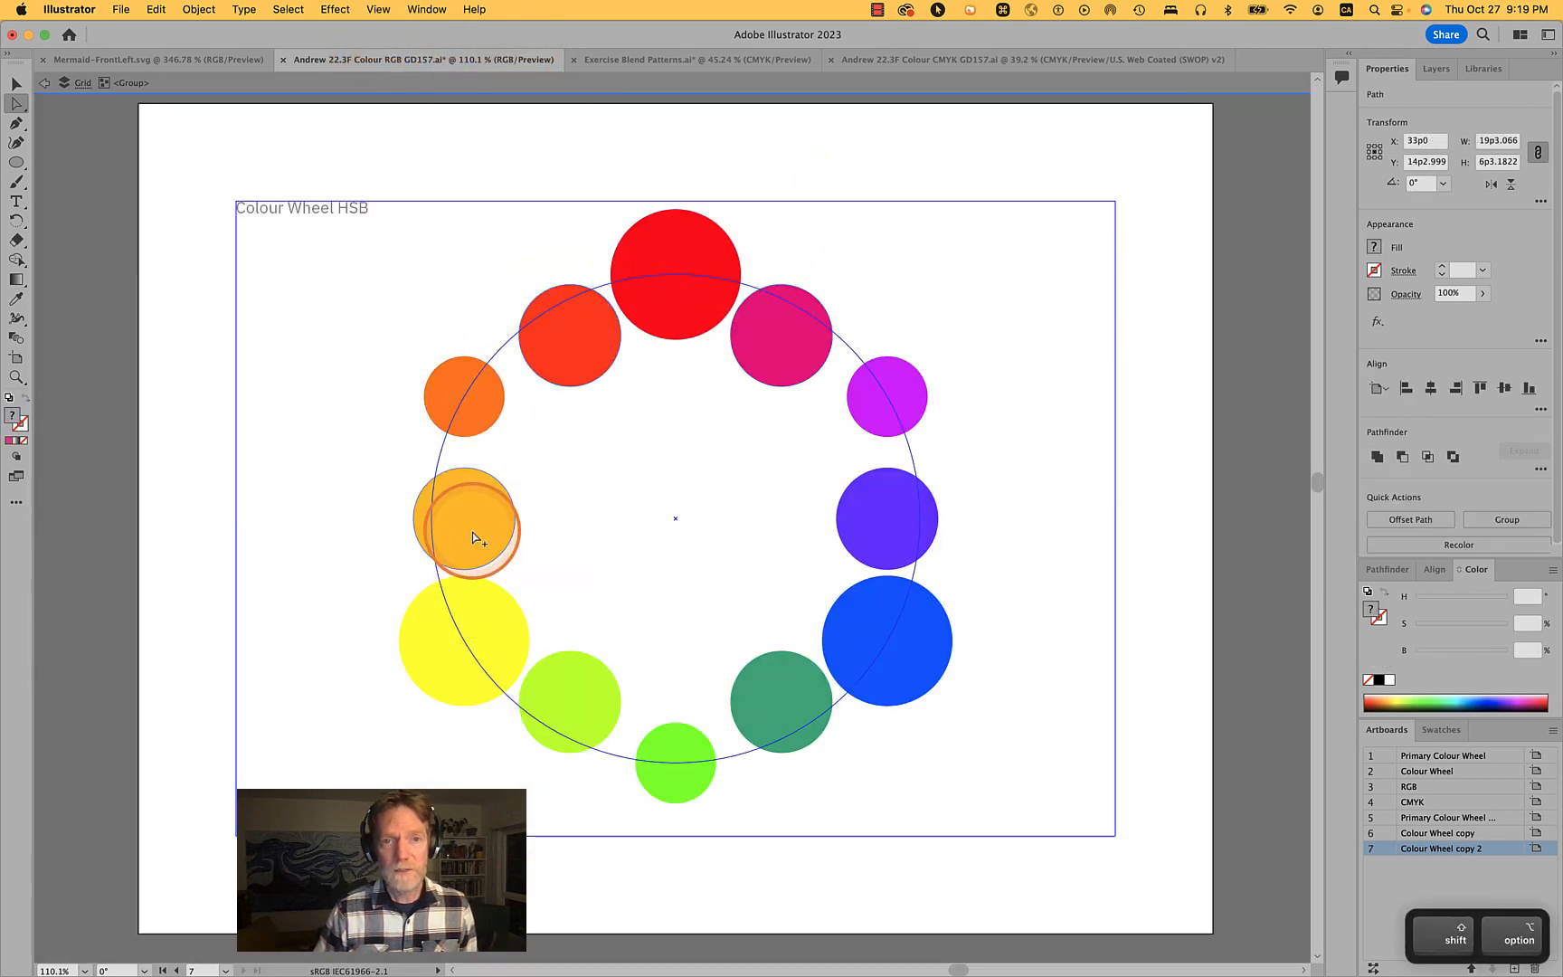
pyautogui.keyDown('alt'); pyautogui.keyDown('shift'); pyautogui.click(489, 538); pyautogui.keyUp('shift'); pyautogui.keyUp('alt')
pyautogui.keyDown('alt'); pyautogui.keyDown('shift'); pyautogui.click(597, 696); pyautogui.keyUp('shift'); pyautogui.keyUp('alt')
pyautogui.keyDown('alt'); pyautogui.keyDown('shift'); pyautogui.click(800, 671); pyautogui.keyUp('shift'); pyautogui.keyUp('alt')
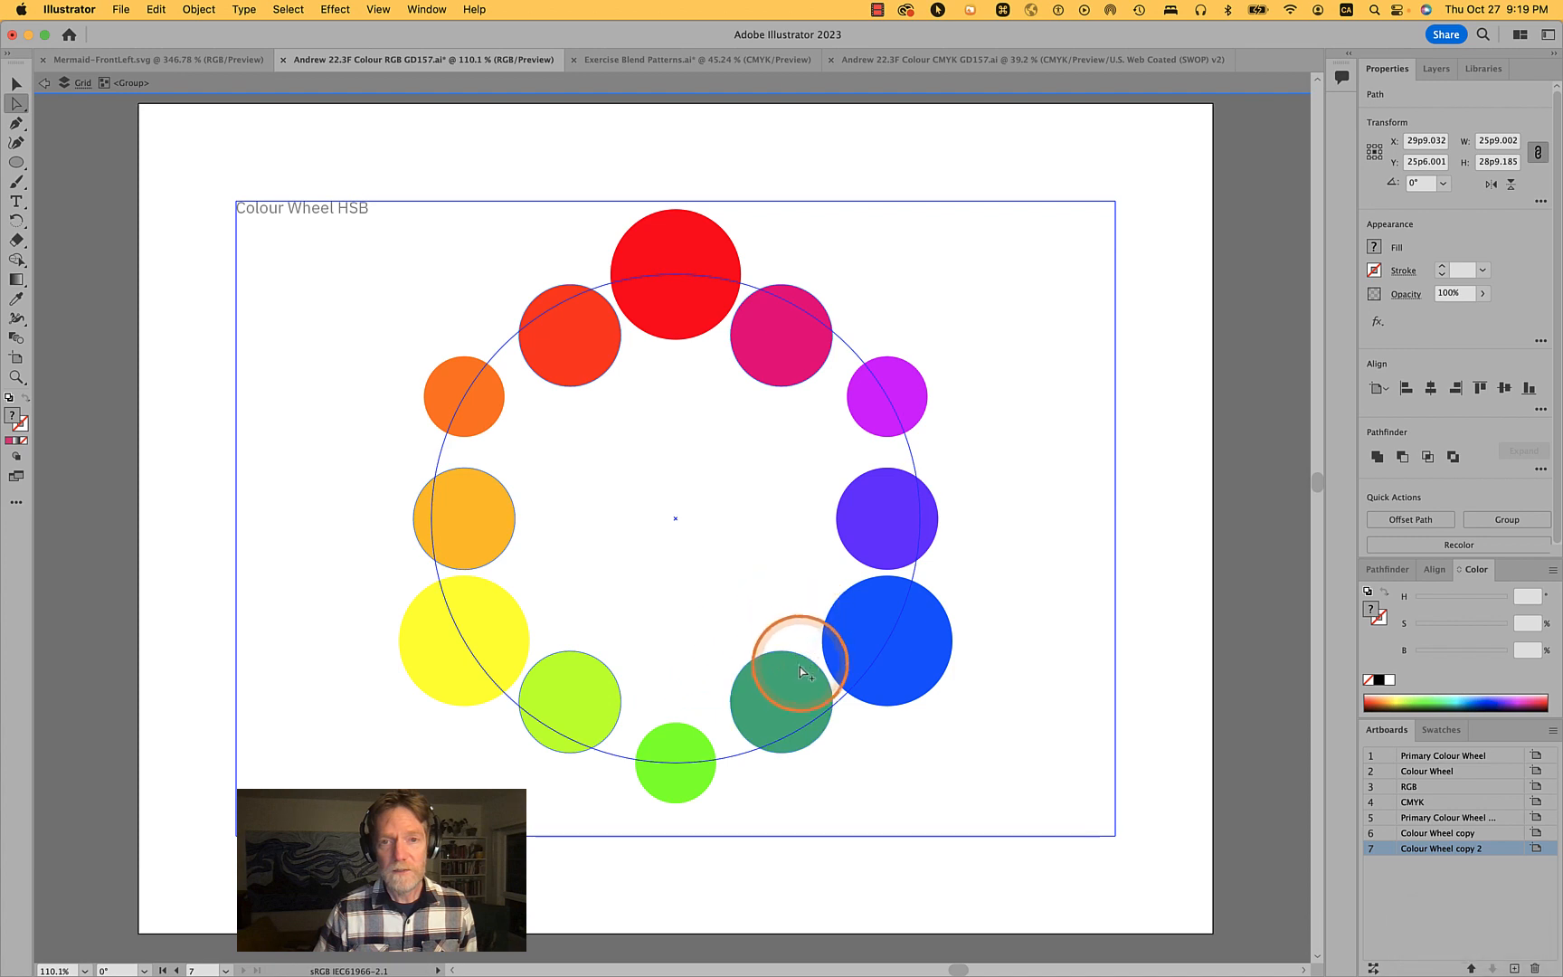
pyautogui.keyDown('shift'); pyautogui.click(883, 501); pyautogui.keyUp('shift')
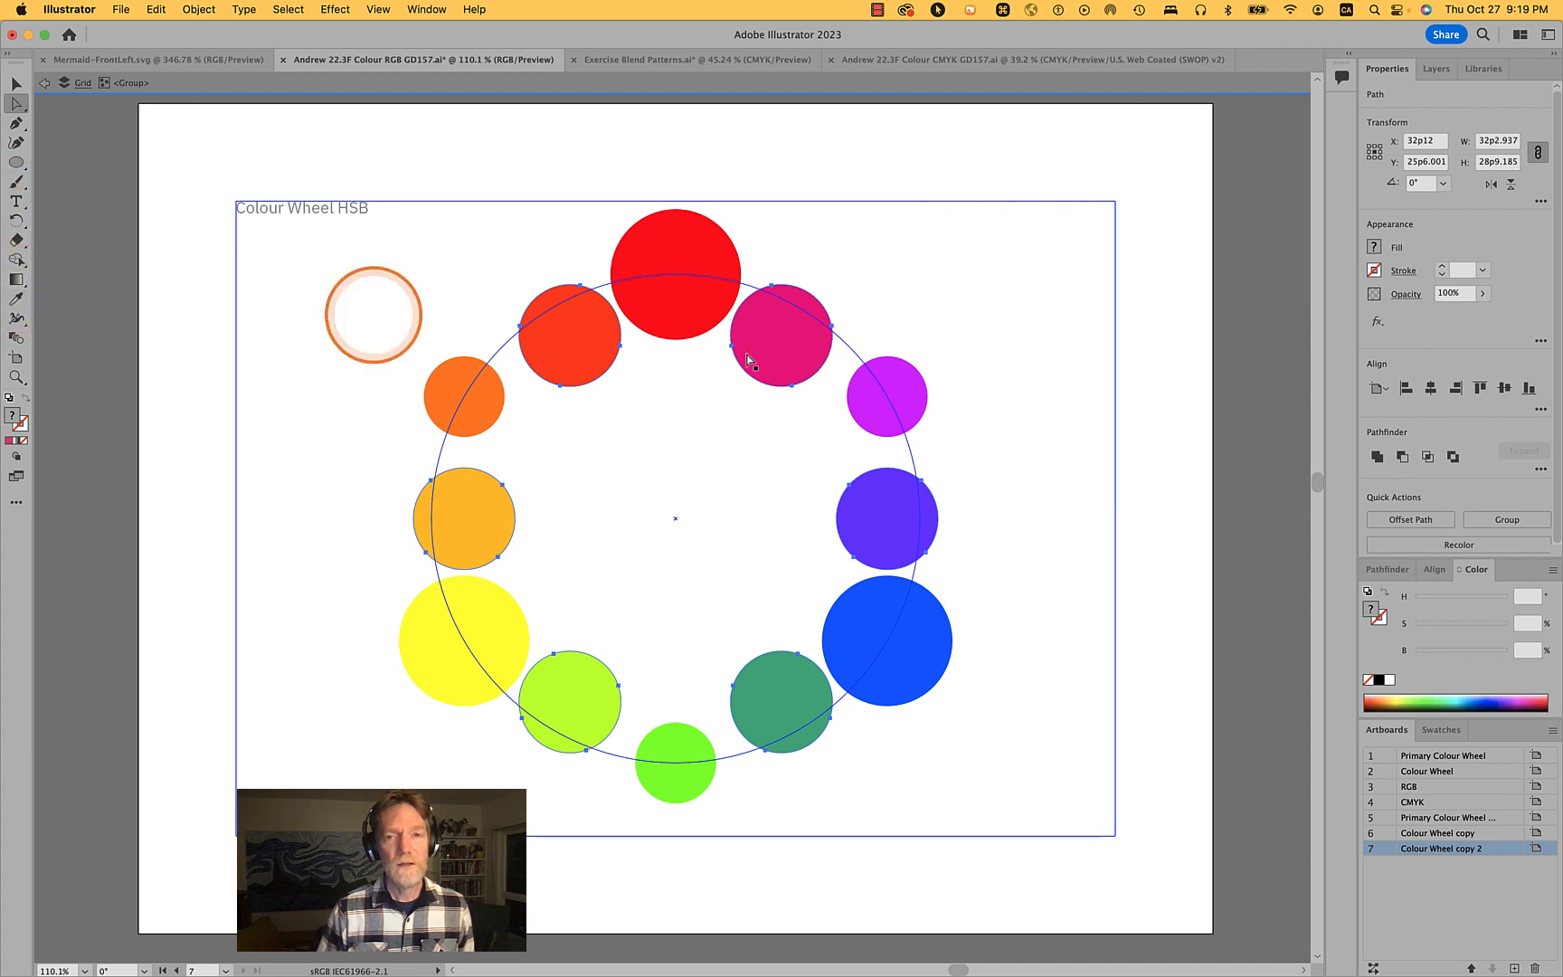
pyautogui.click(418, 10)
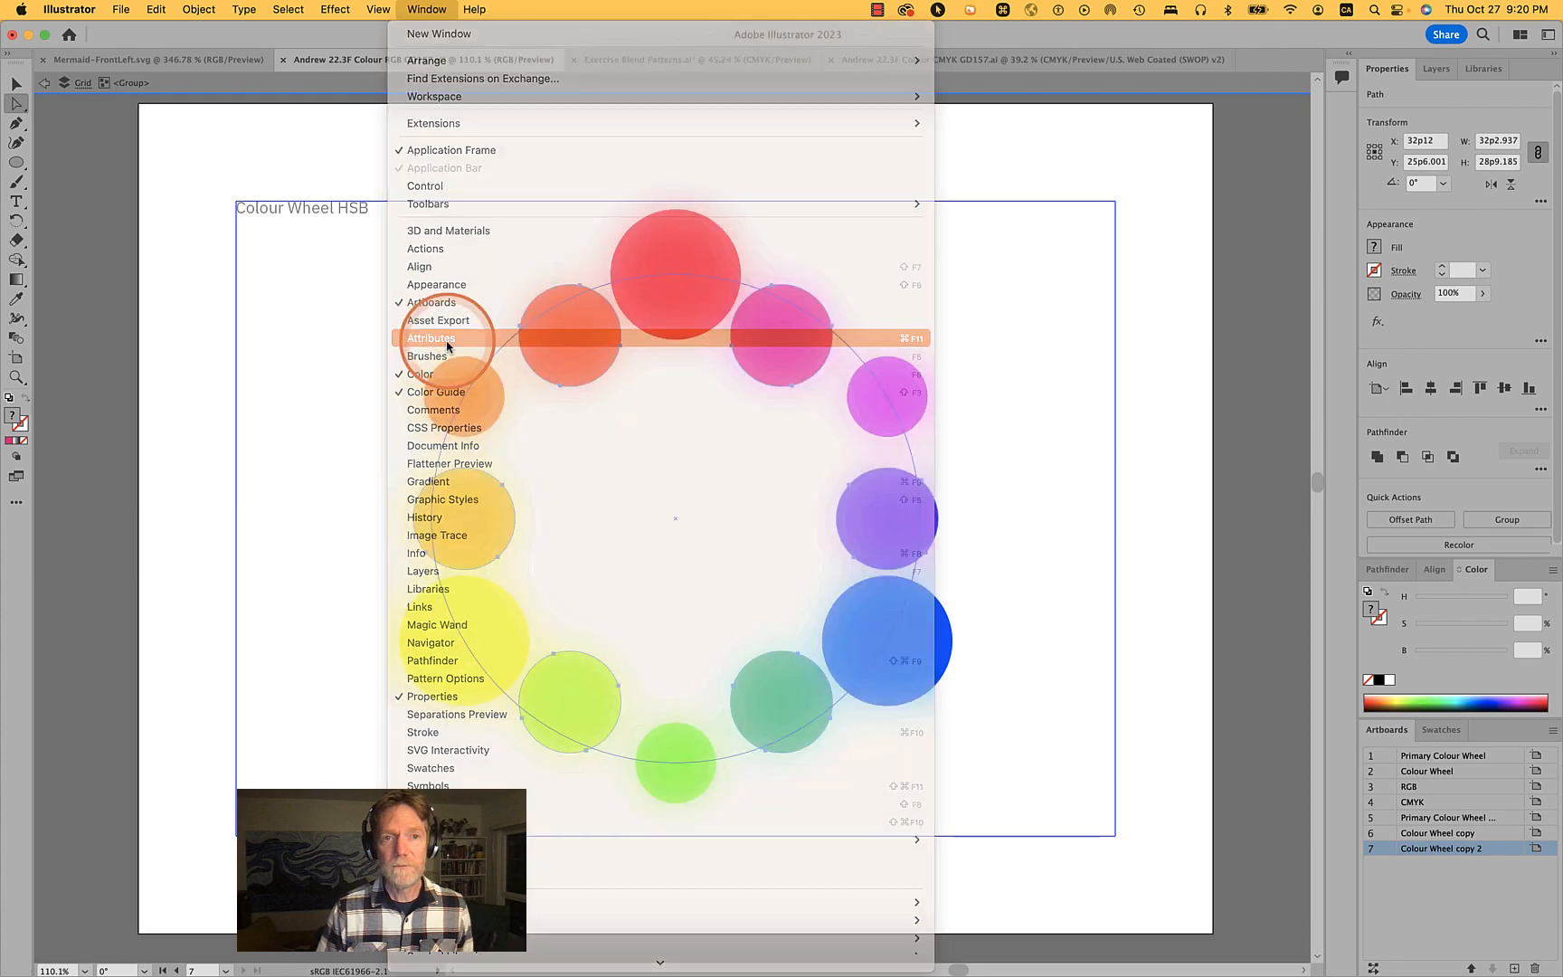
pyautogui.click(446, 341)
pyautogui.click(1059, 203)
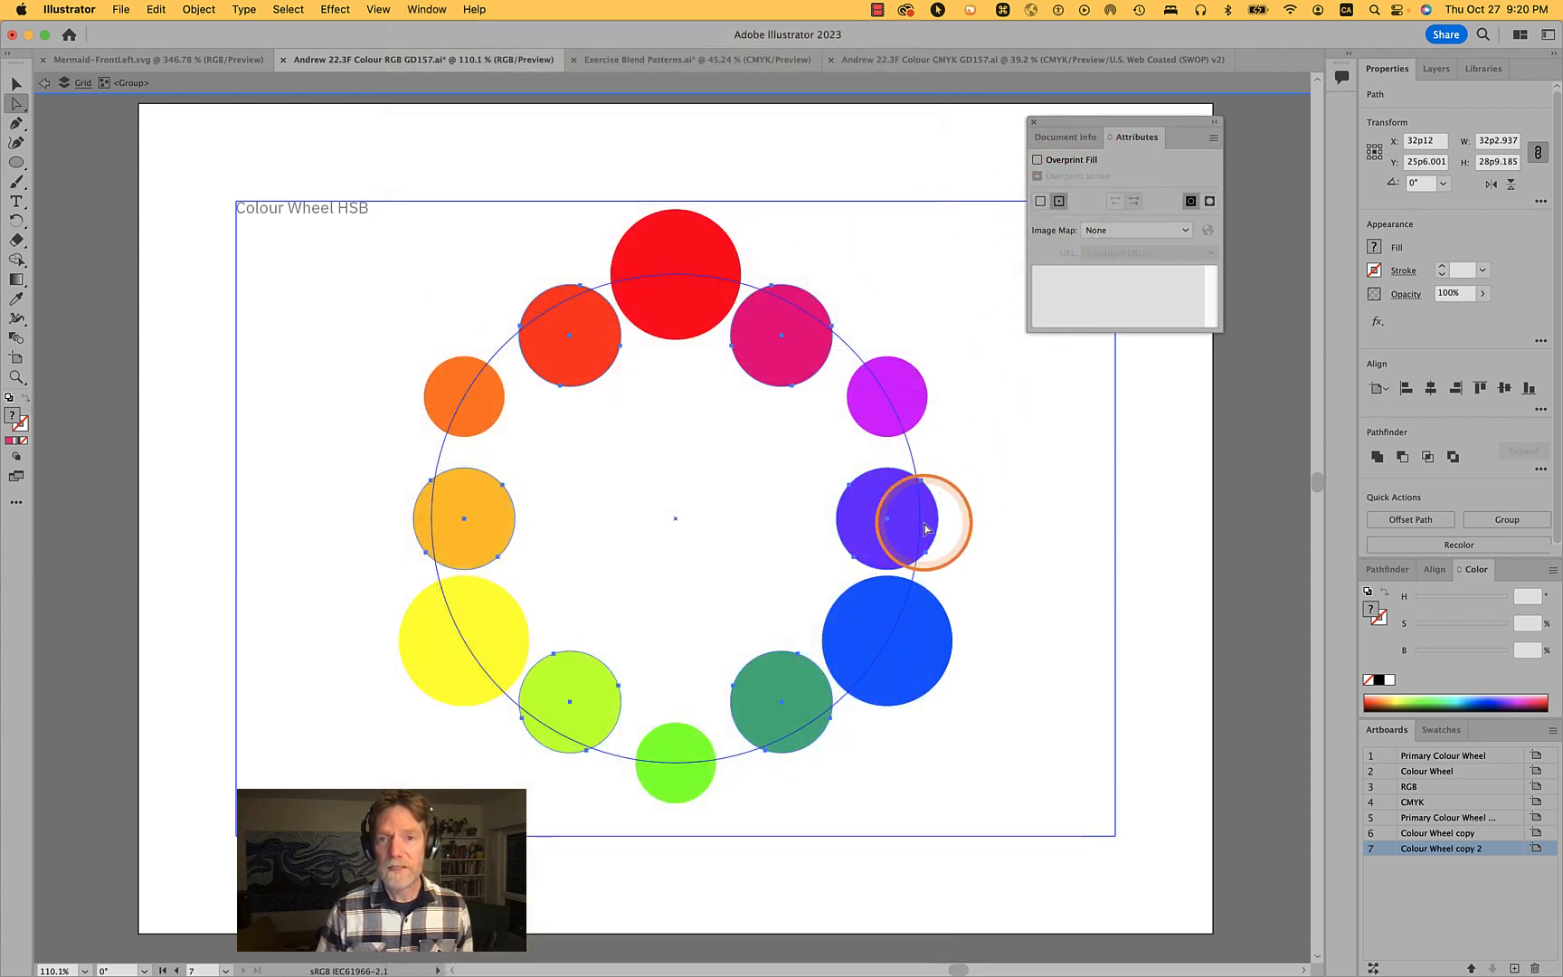
# - Scale the selected circles uniformly to 115% with the Scale tool
pyautogui.click(198, 9)
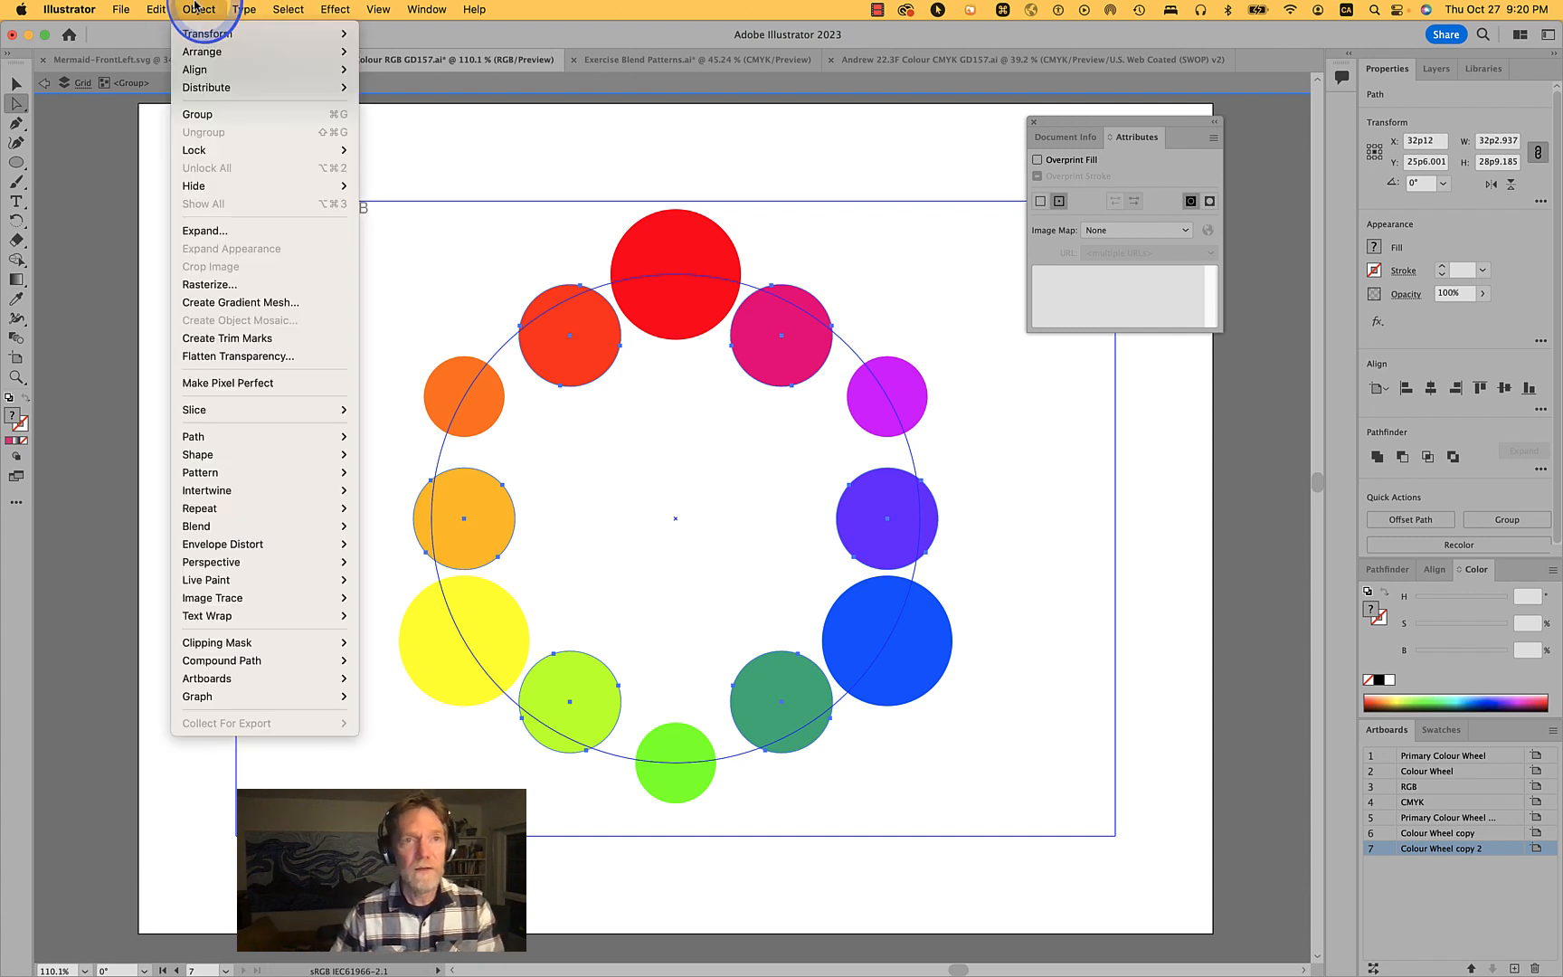
pyautogui.click(161, 10)
pyautogui.click(24, 221)
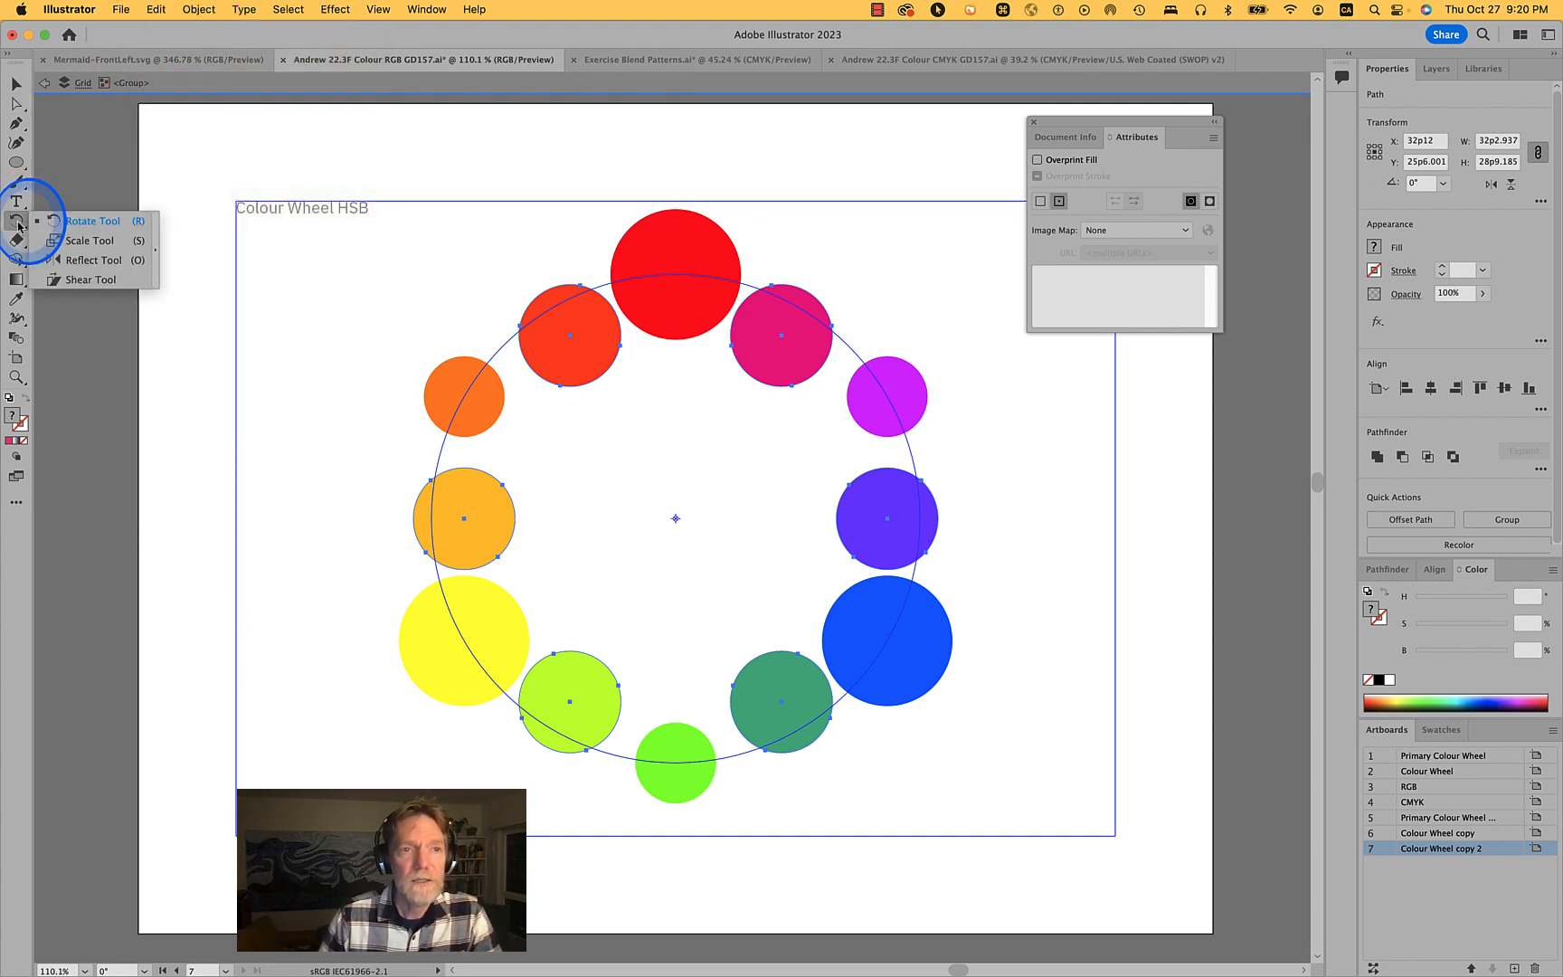
pyautogui.click(73, 238)
pyautogui.doubleClick(23, 228)
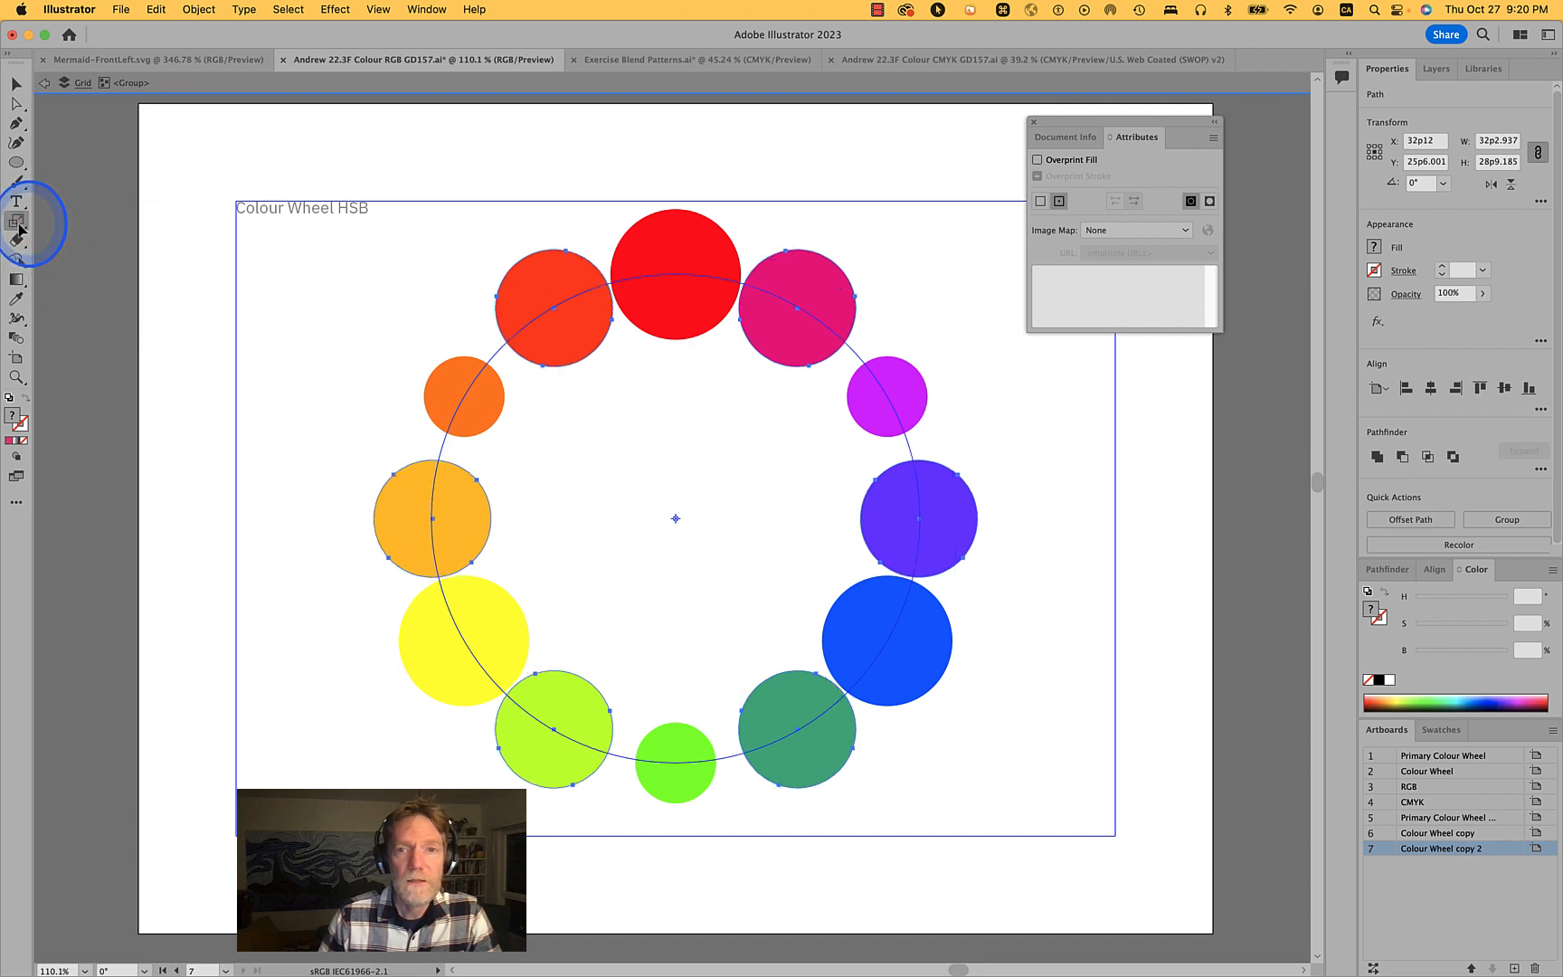
pyautogui.moveTo(932, 334); pyautogui.dragTo(1136, 327)
pyautogui.press('shift')
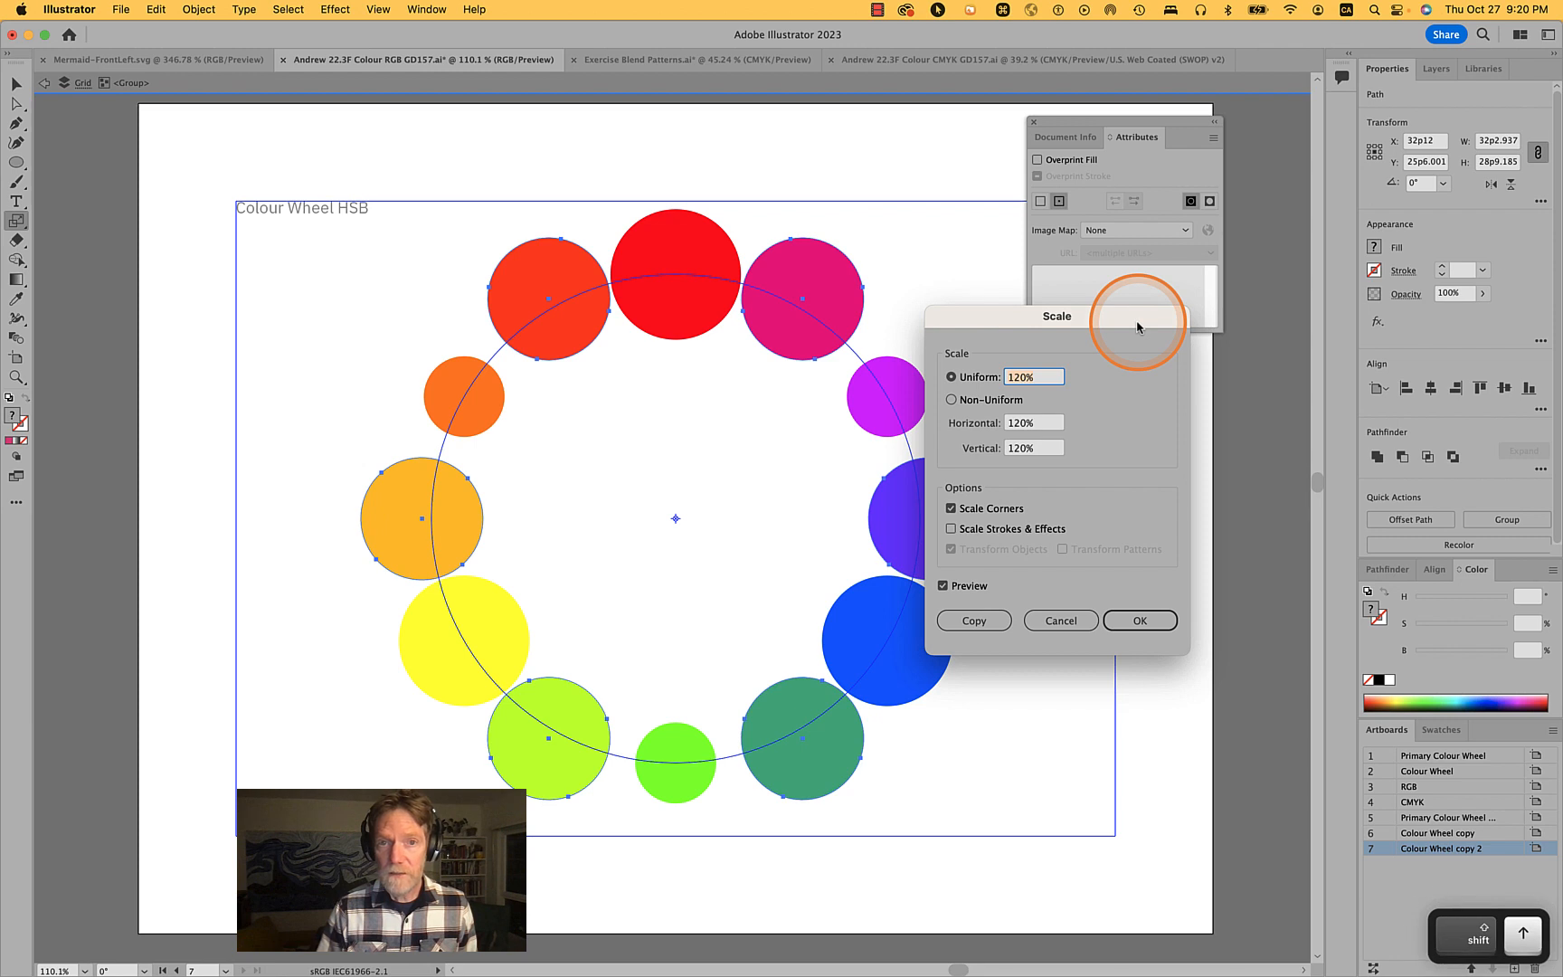
pyautogui.press('Up')
pyautogui.press('Down')
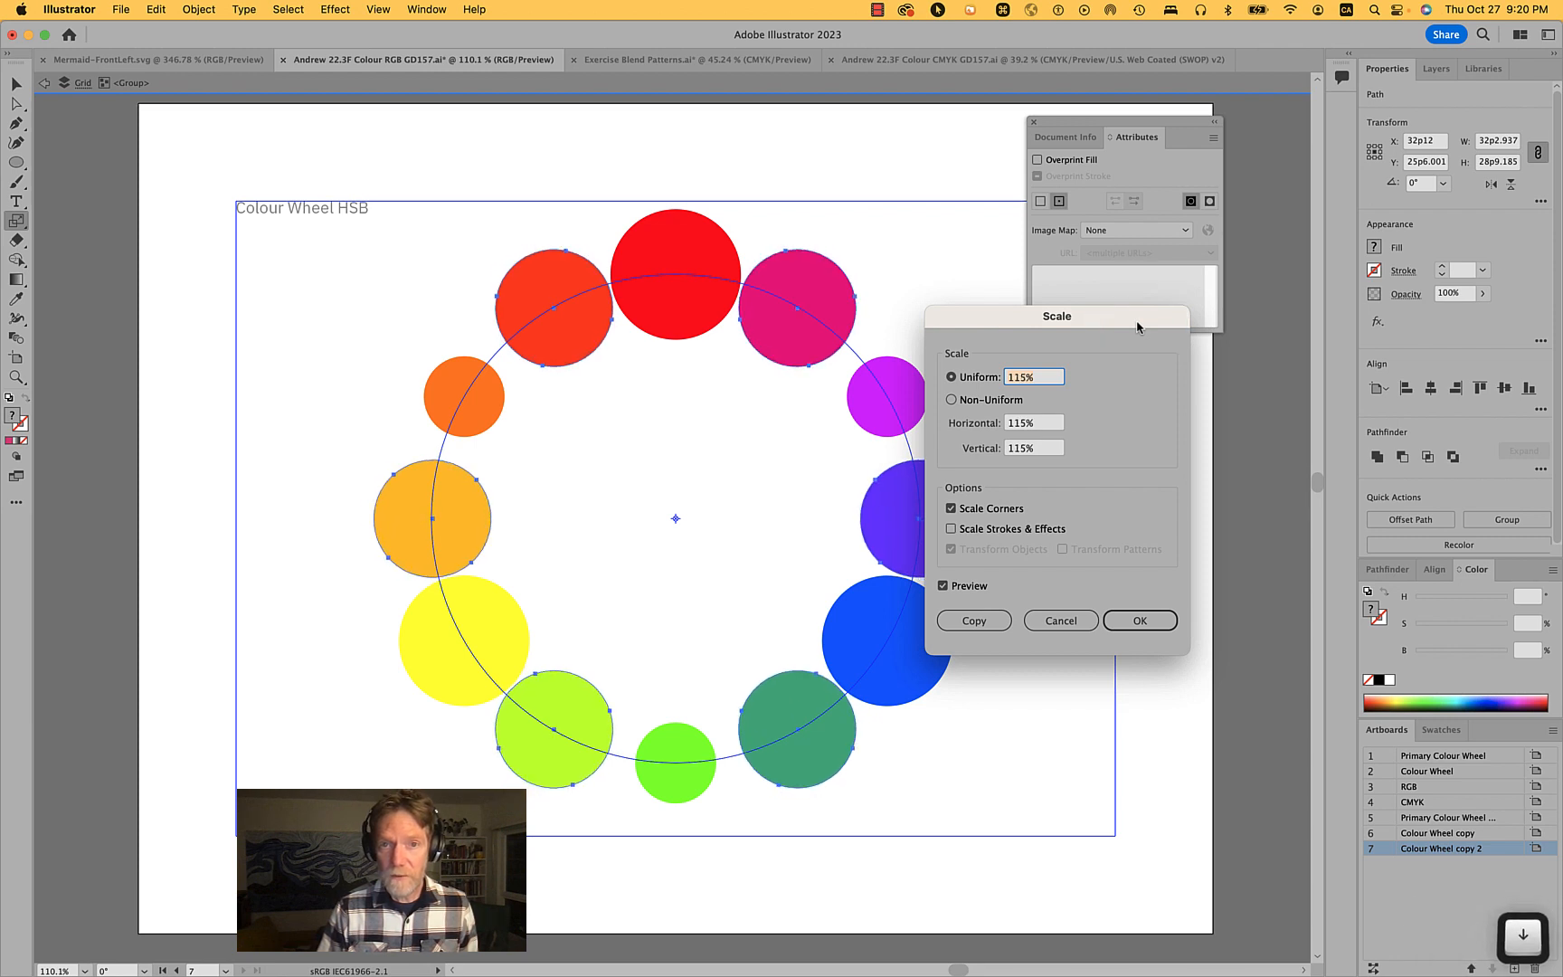
pyautogui.press('Up')
pyautogui.press('Down')
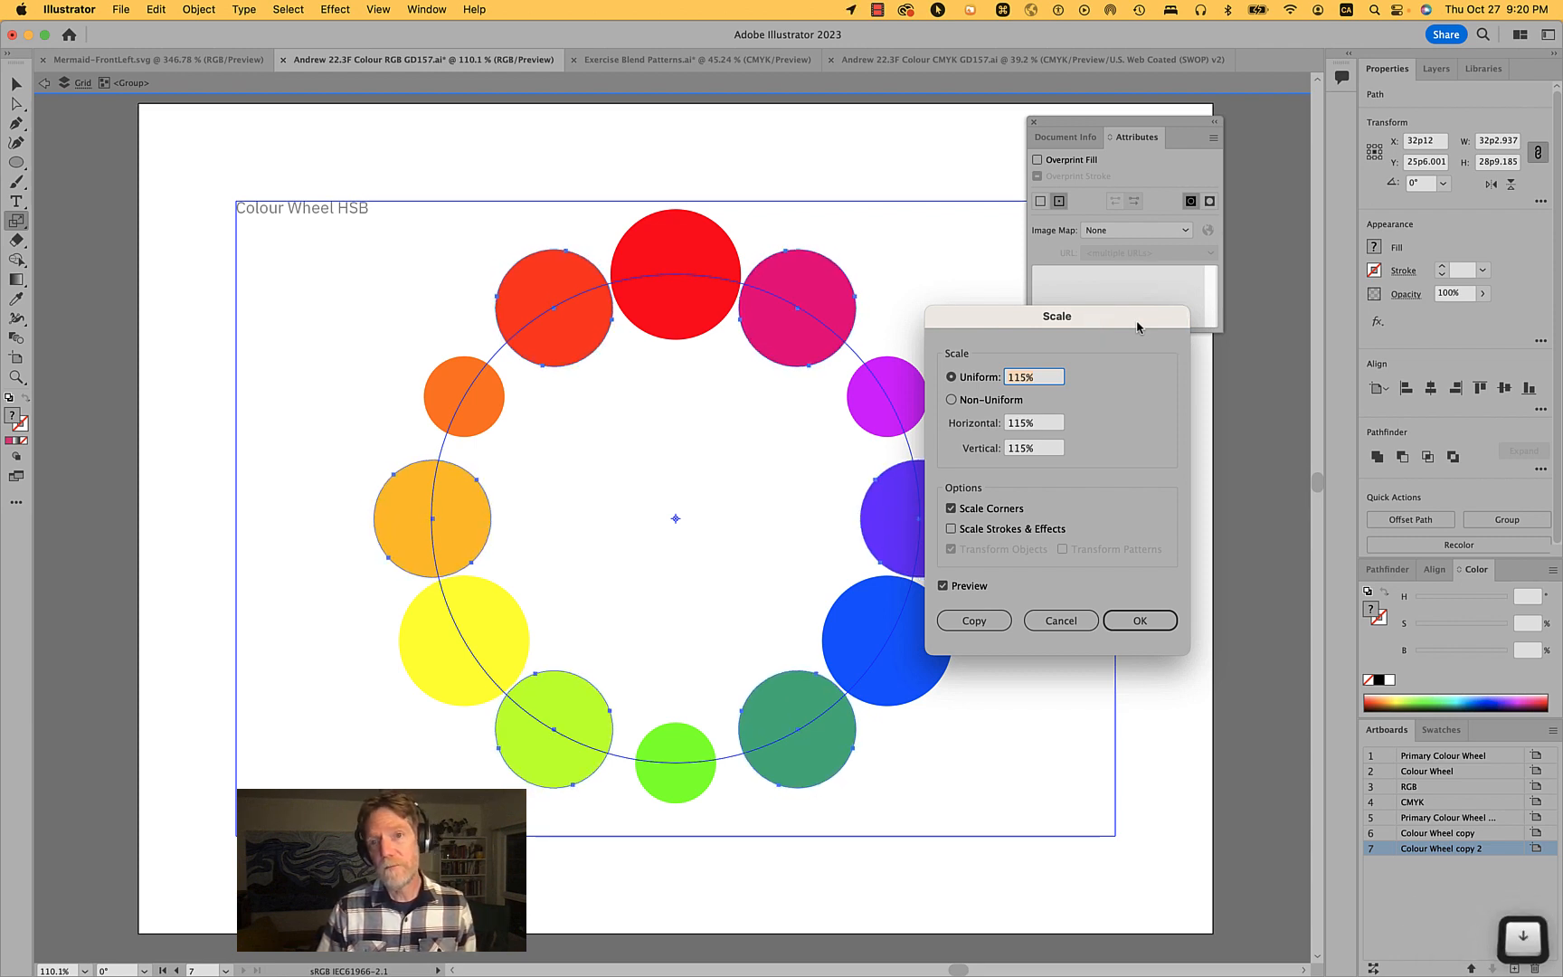
pyautogui.click(1138, 621)
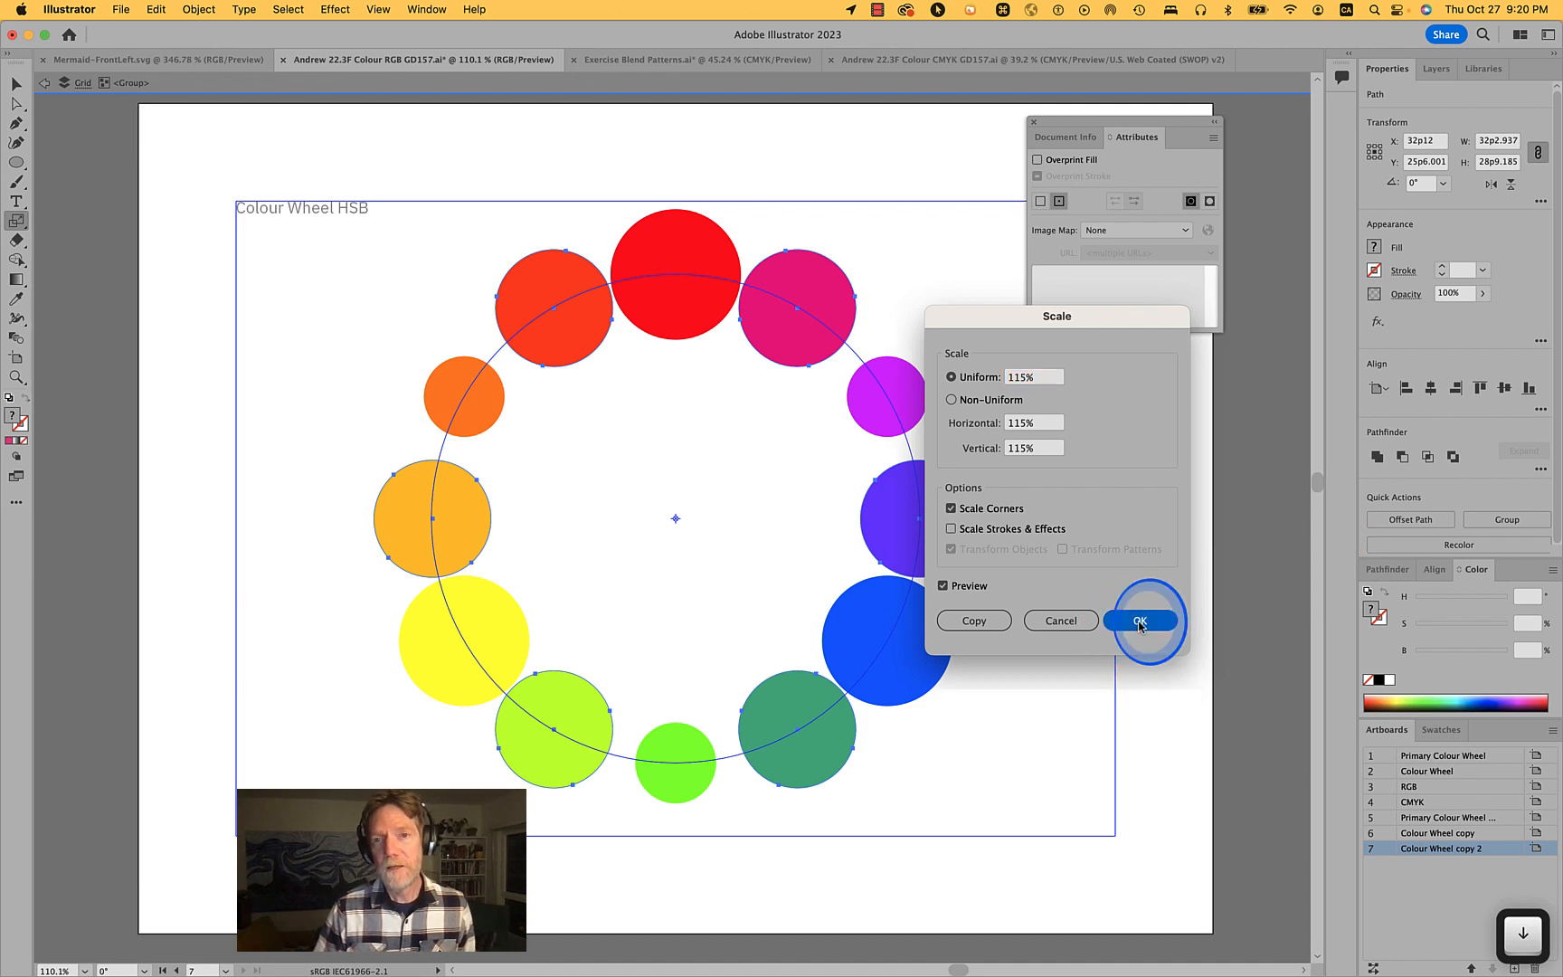
# - Use Transform Each to scale each selected circle to 30% horizontally and vertically
pyautogui.click(186, 11)
pyautogui.moveTo(235, 33)
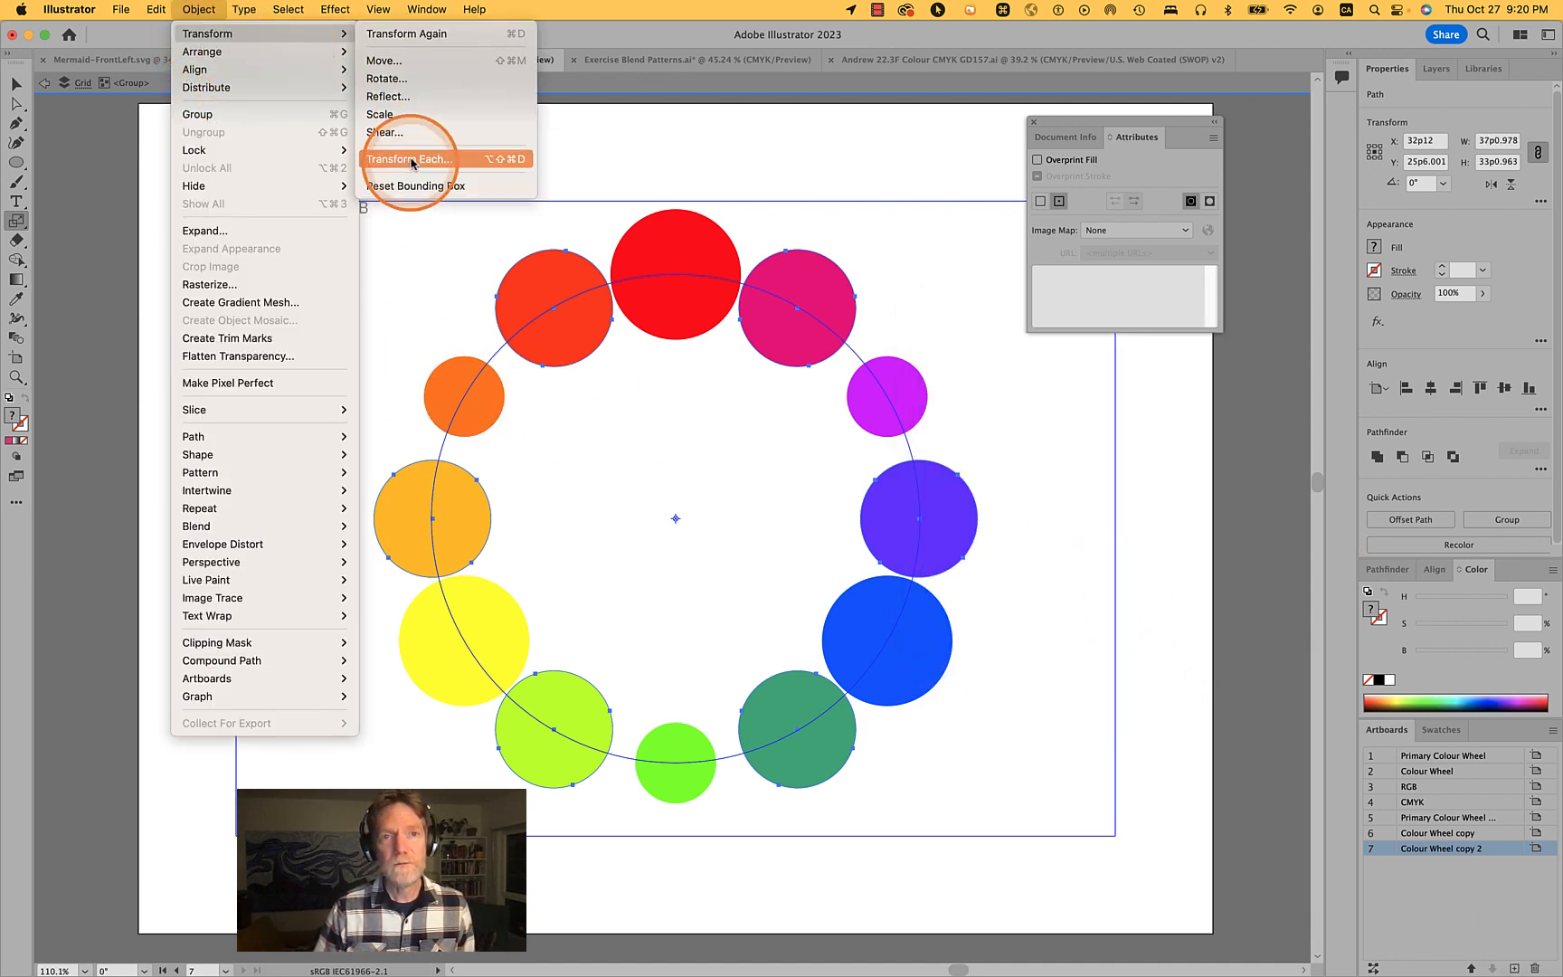
pyautogui.click(411, 160)
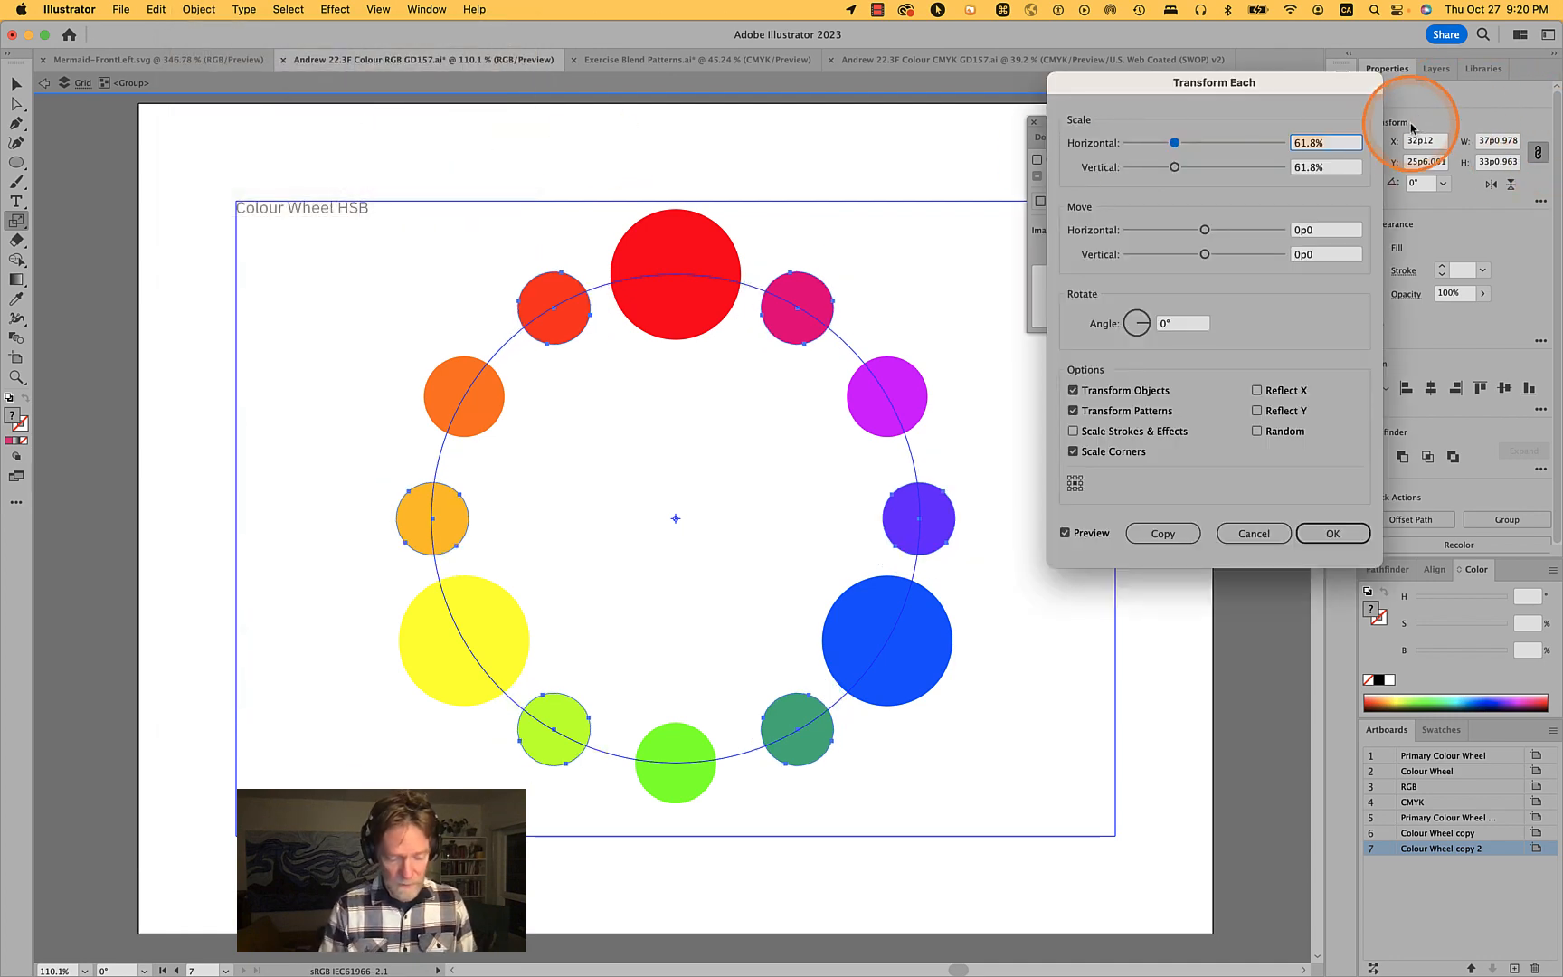
pyautogui.write('30')
pyautogui.press('Tab')
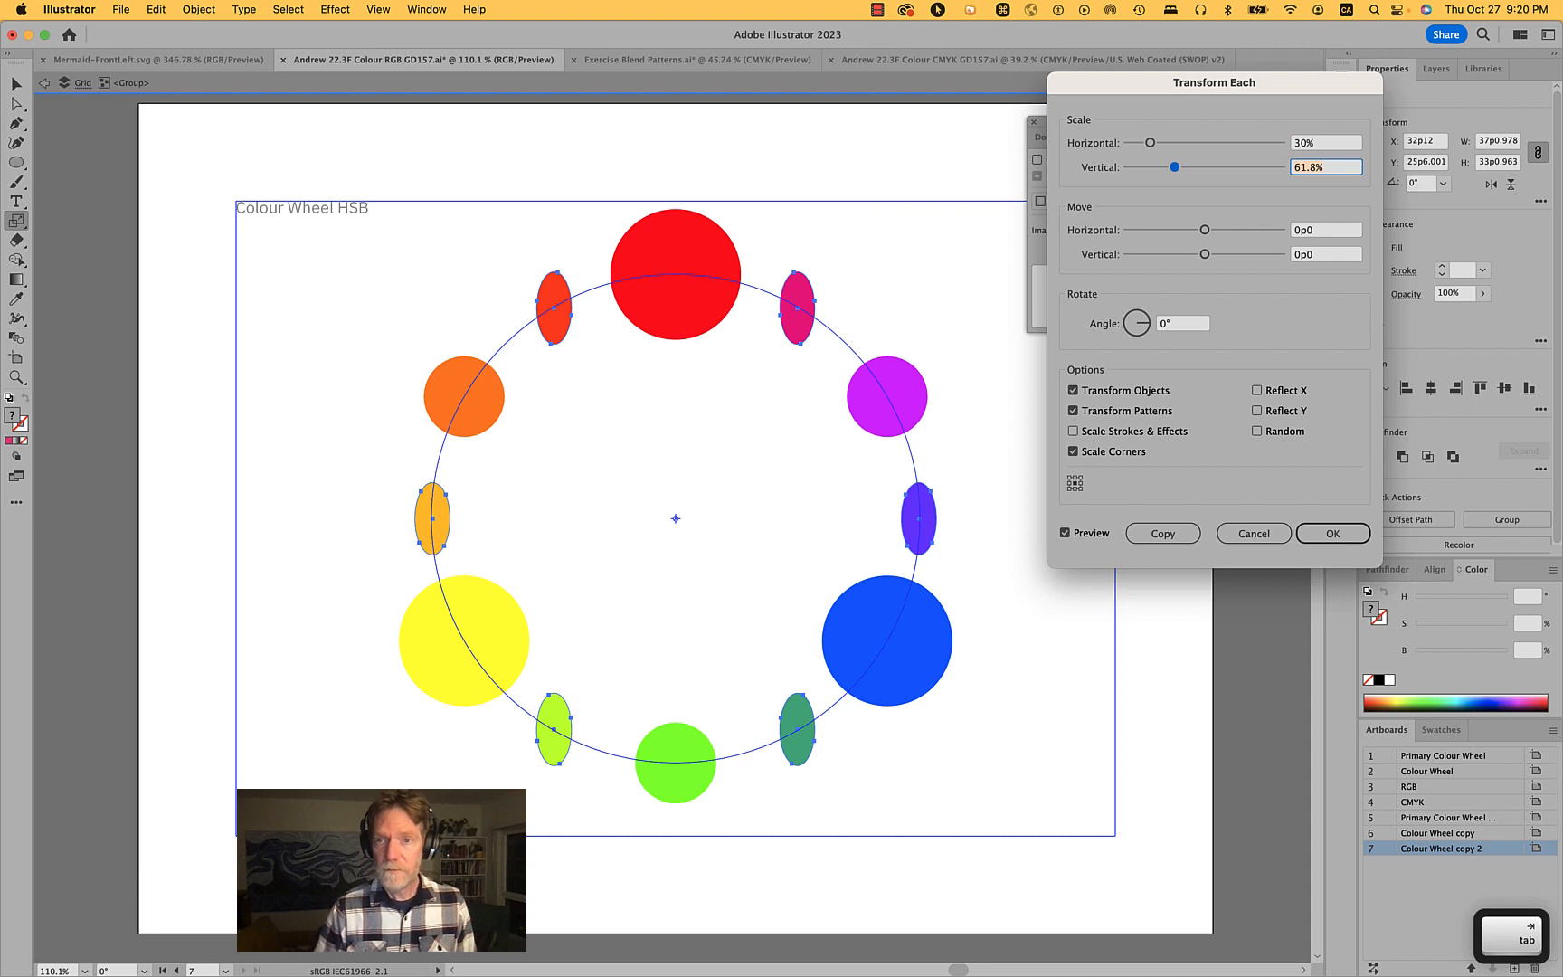
pyautogui.press('Tab')
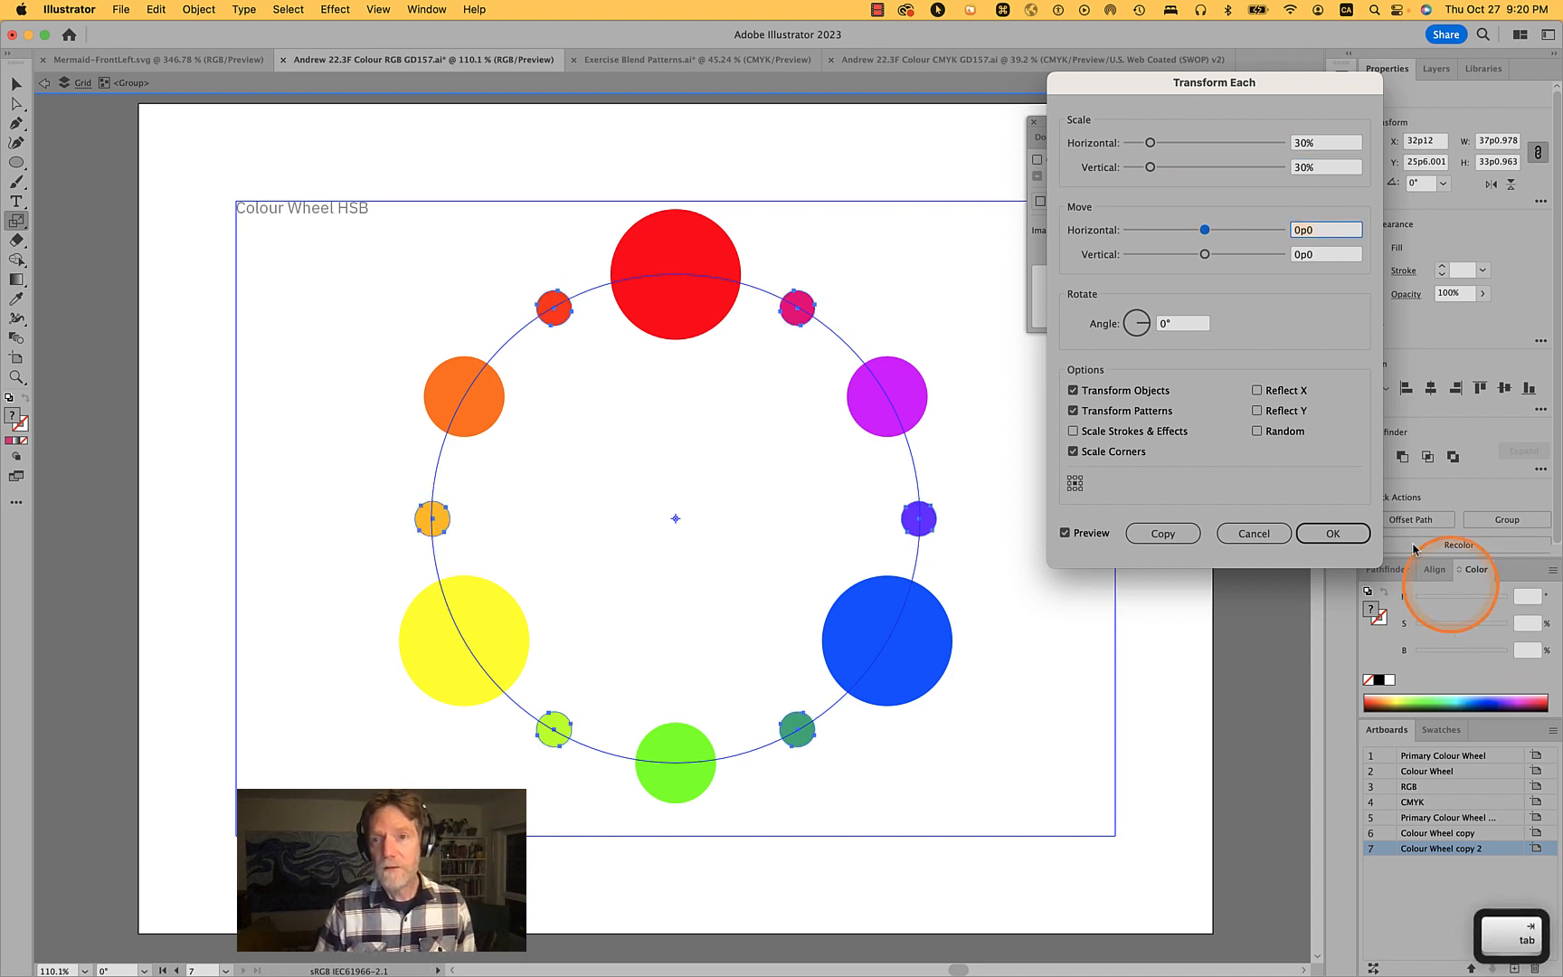
pyautogui.click(1332, 533)
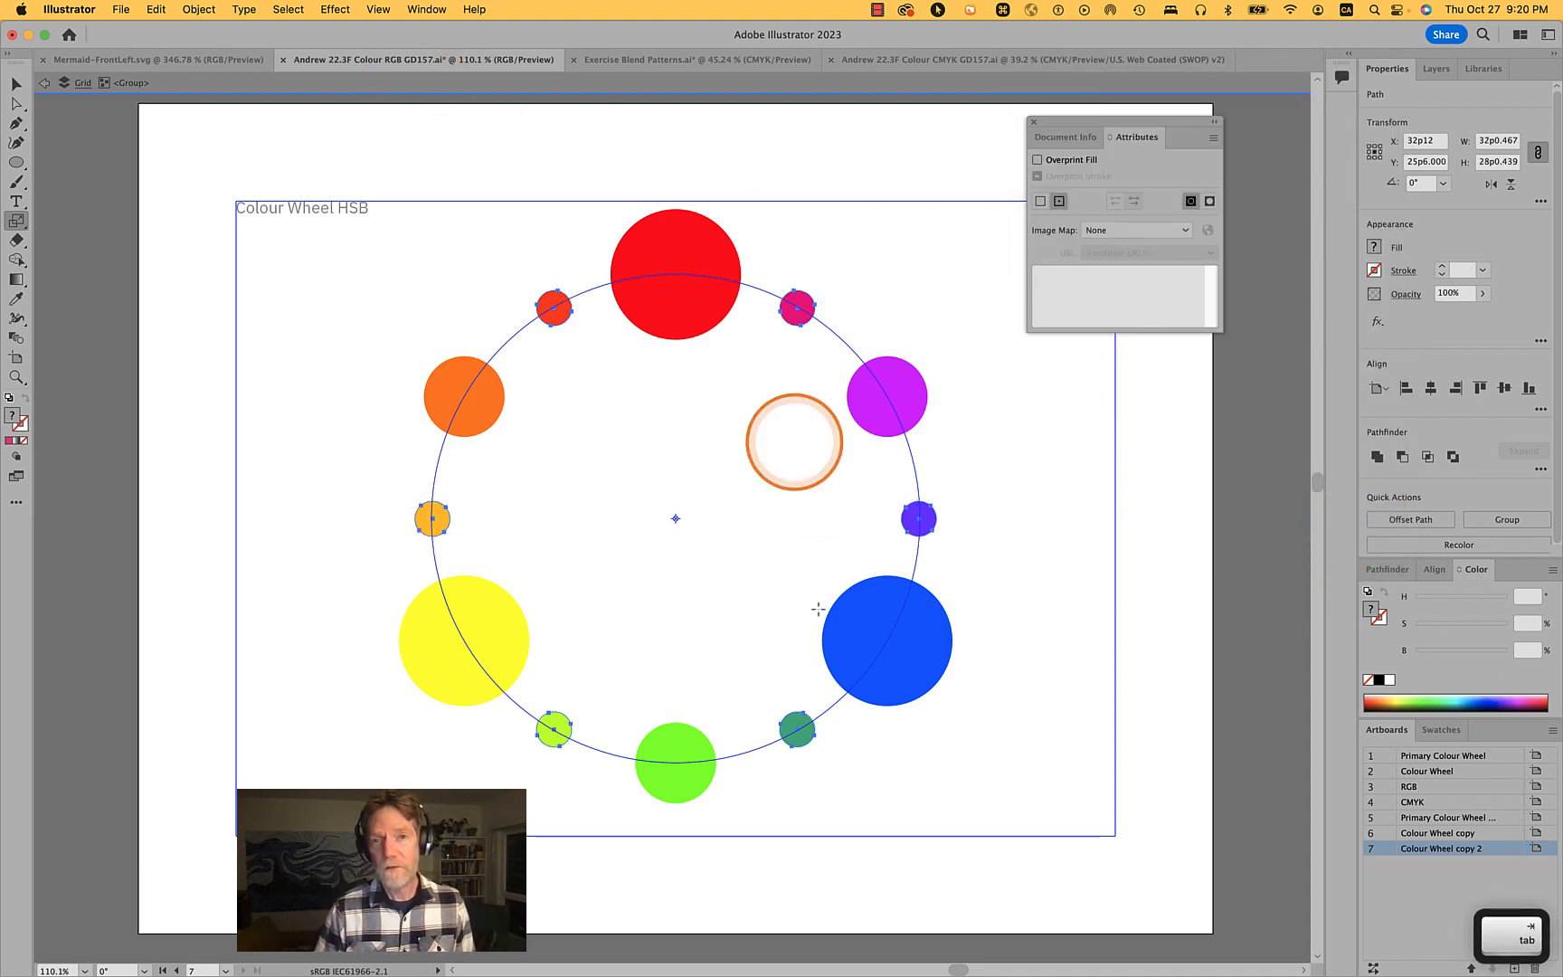
pyautogui.click(823, 971)
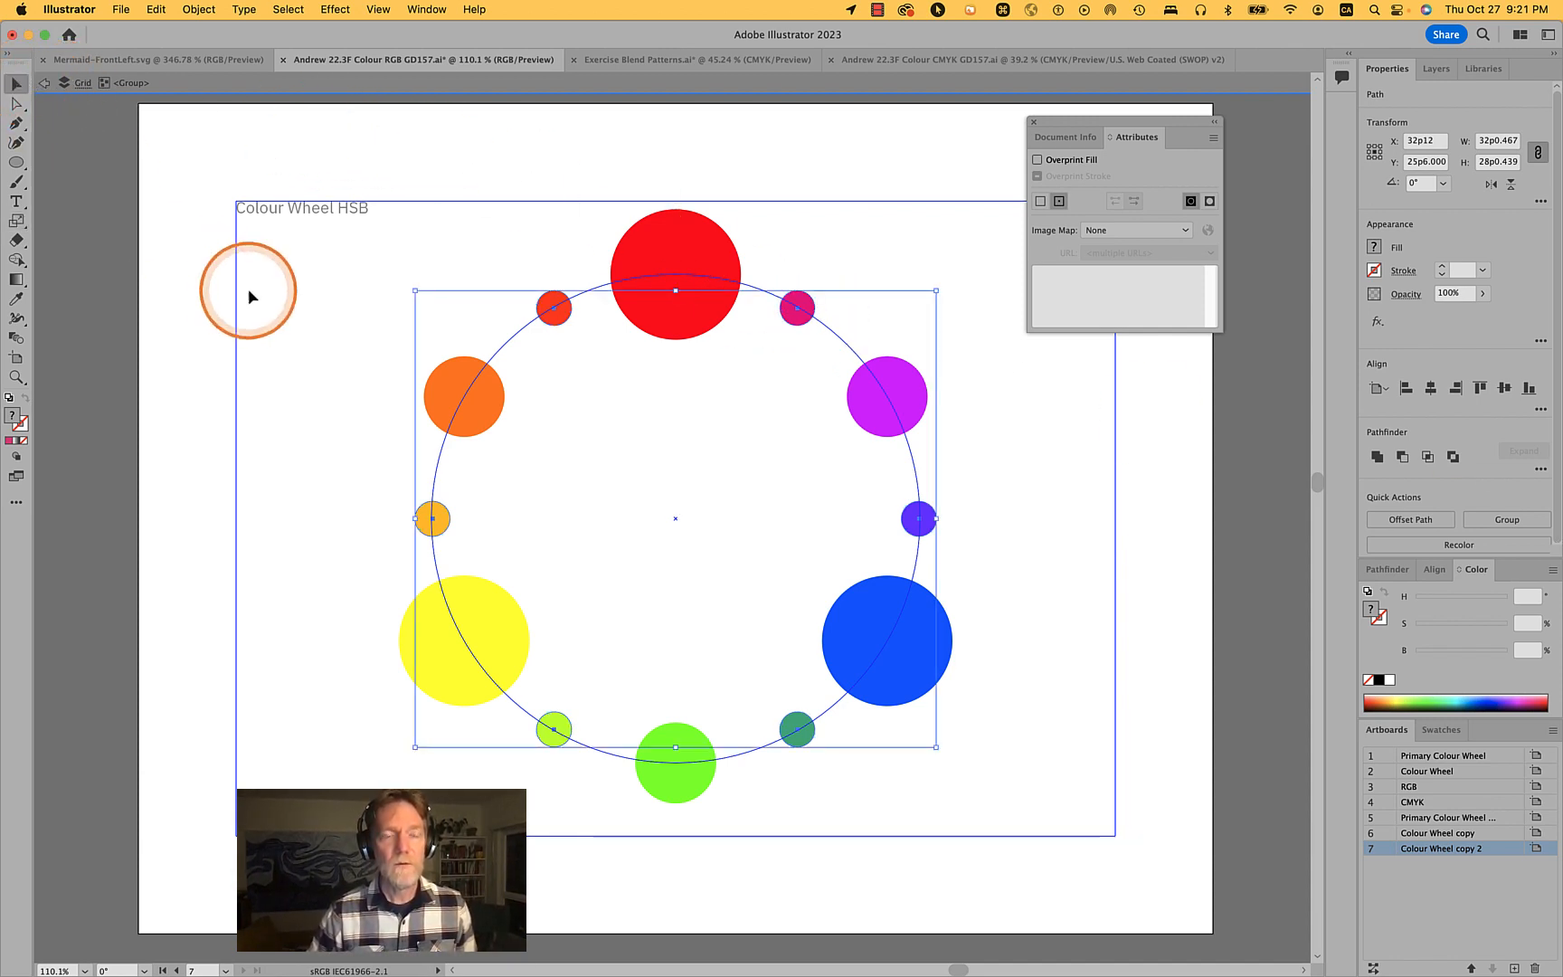
pyautogui.click(267, 237)
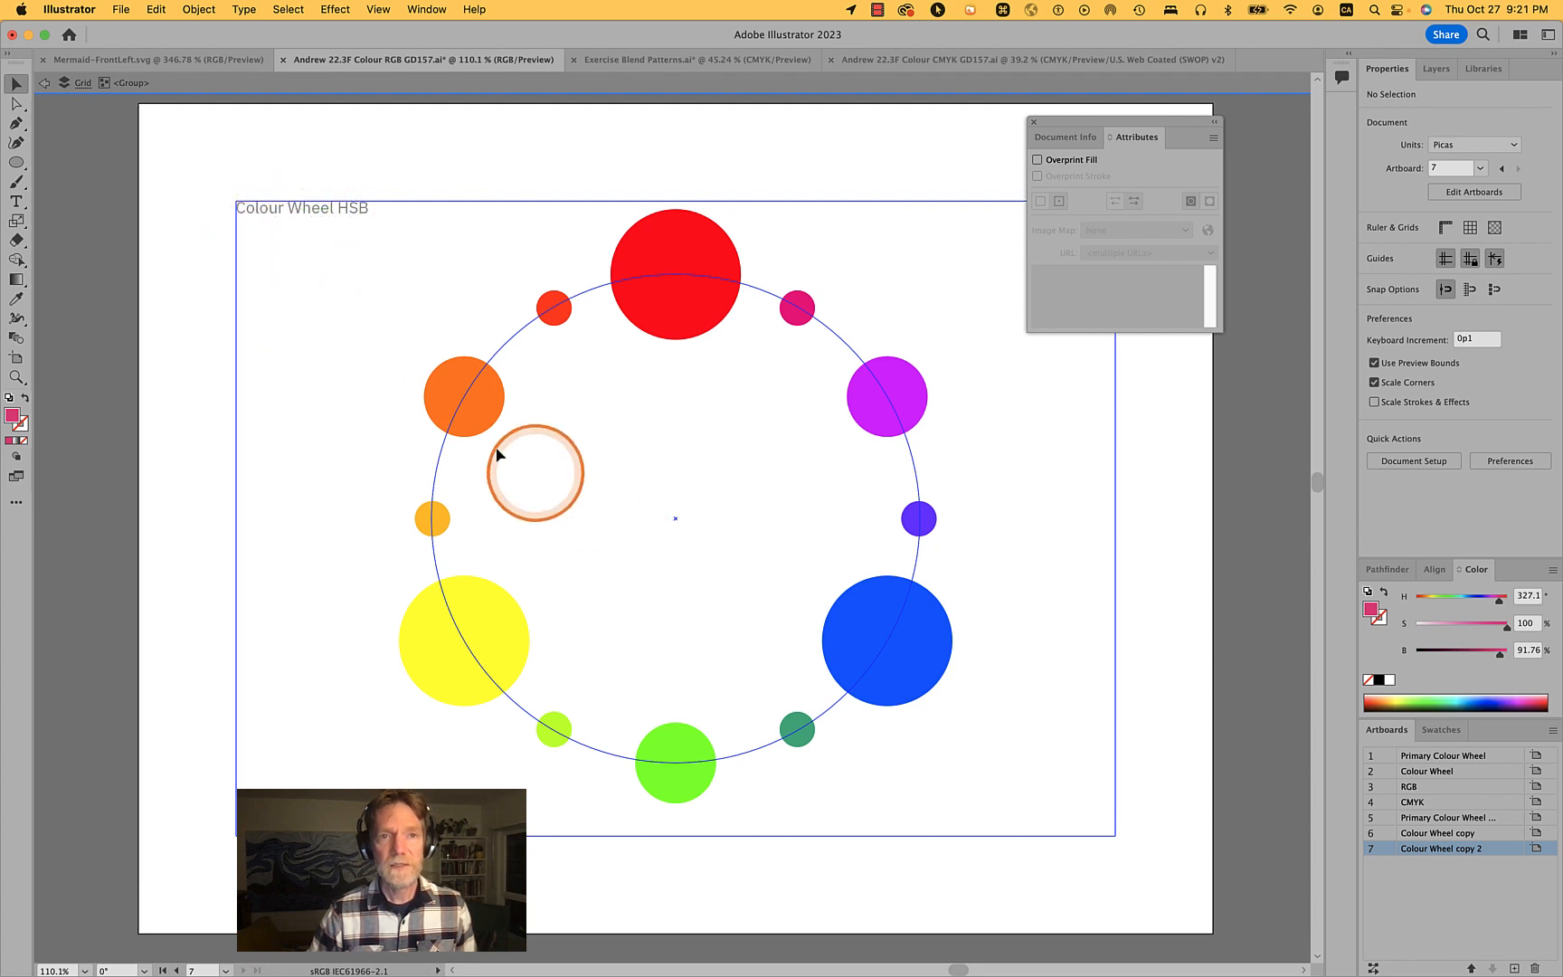
pyautogui.doubleClick(374, 336)
pyautogui.click(734, 260)
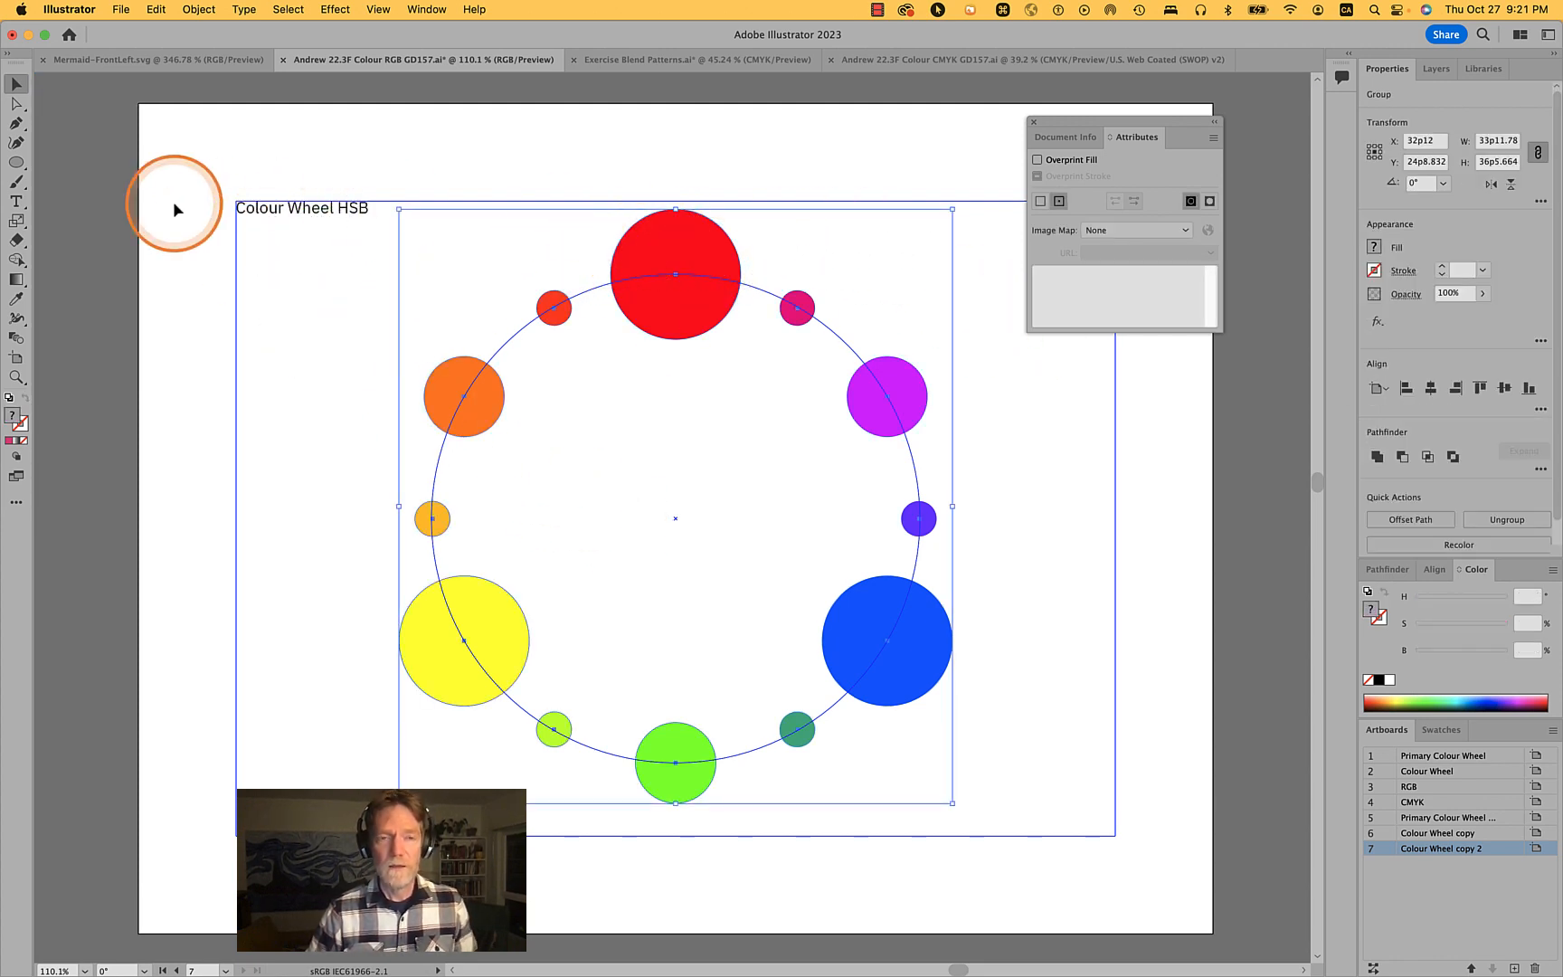
pyautogui.doubleClick(703, 245)
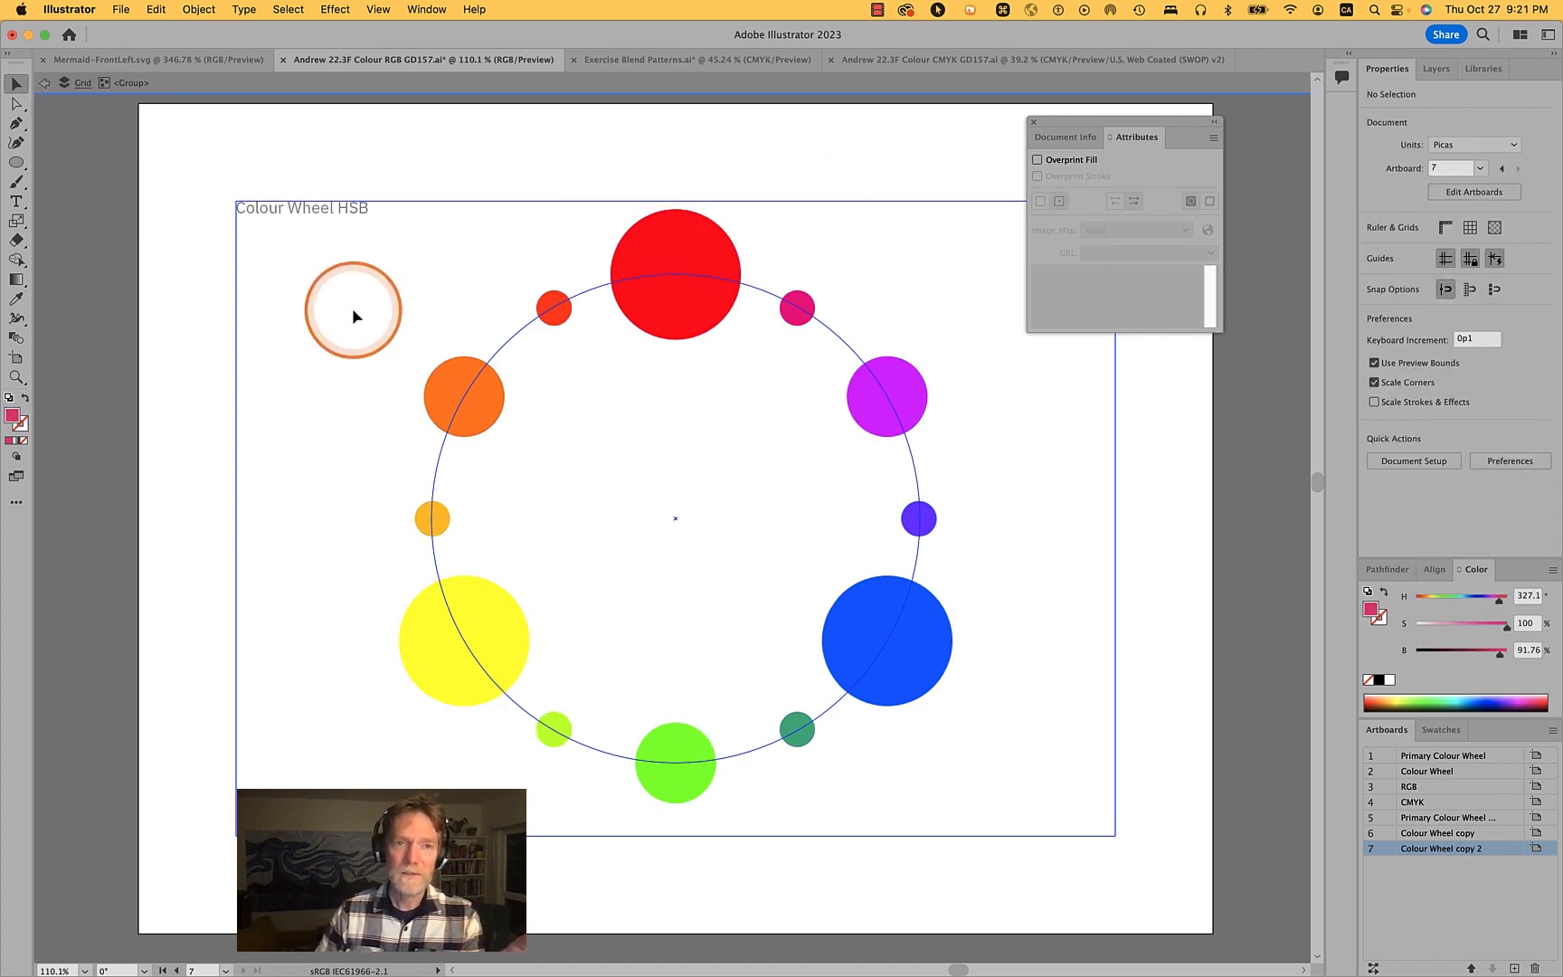
pyautogui.moveTo(452, 255); pyautogui.dragTo(683, 248)
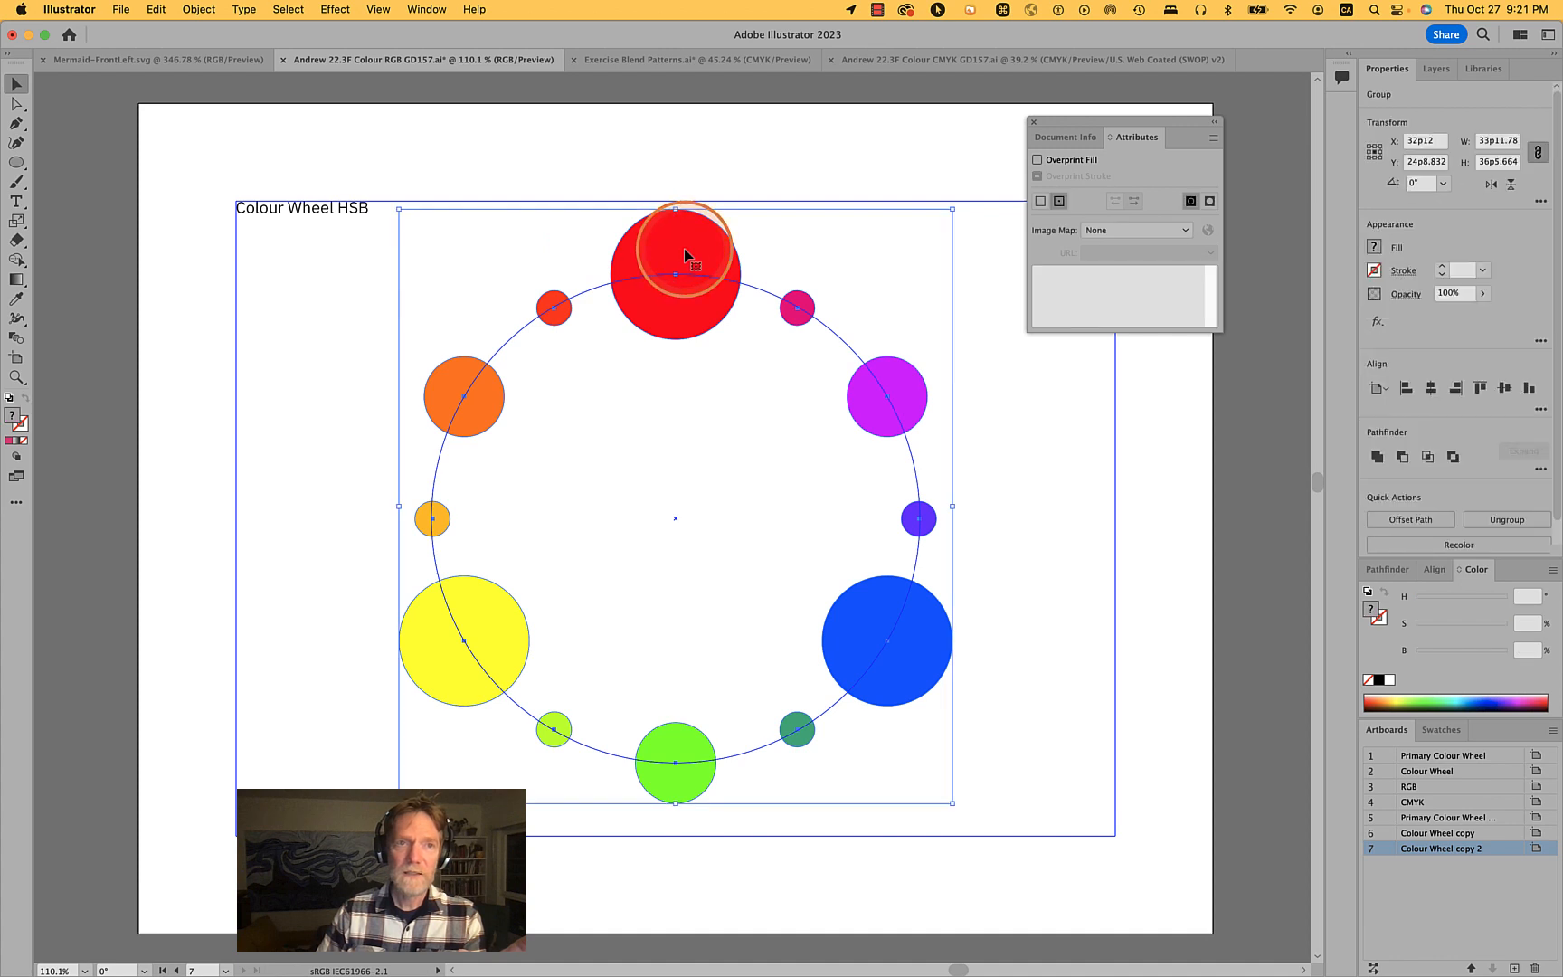
pyautogui.click(140, 102)
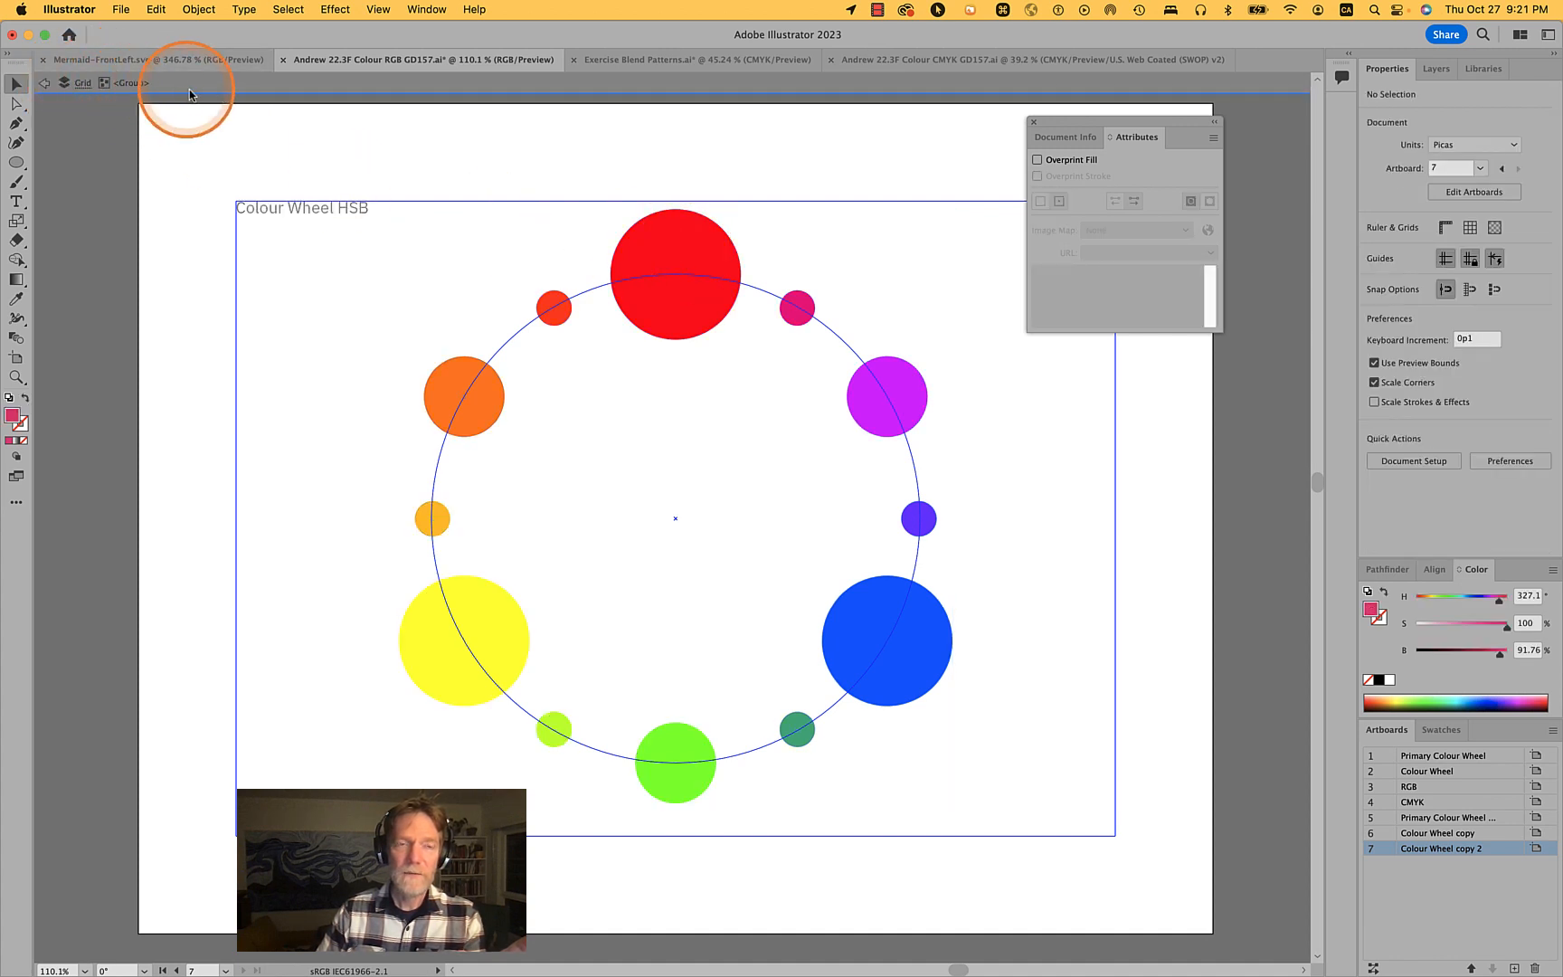
pyautogui.doubleClick(549, 156)
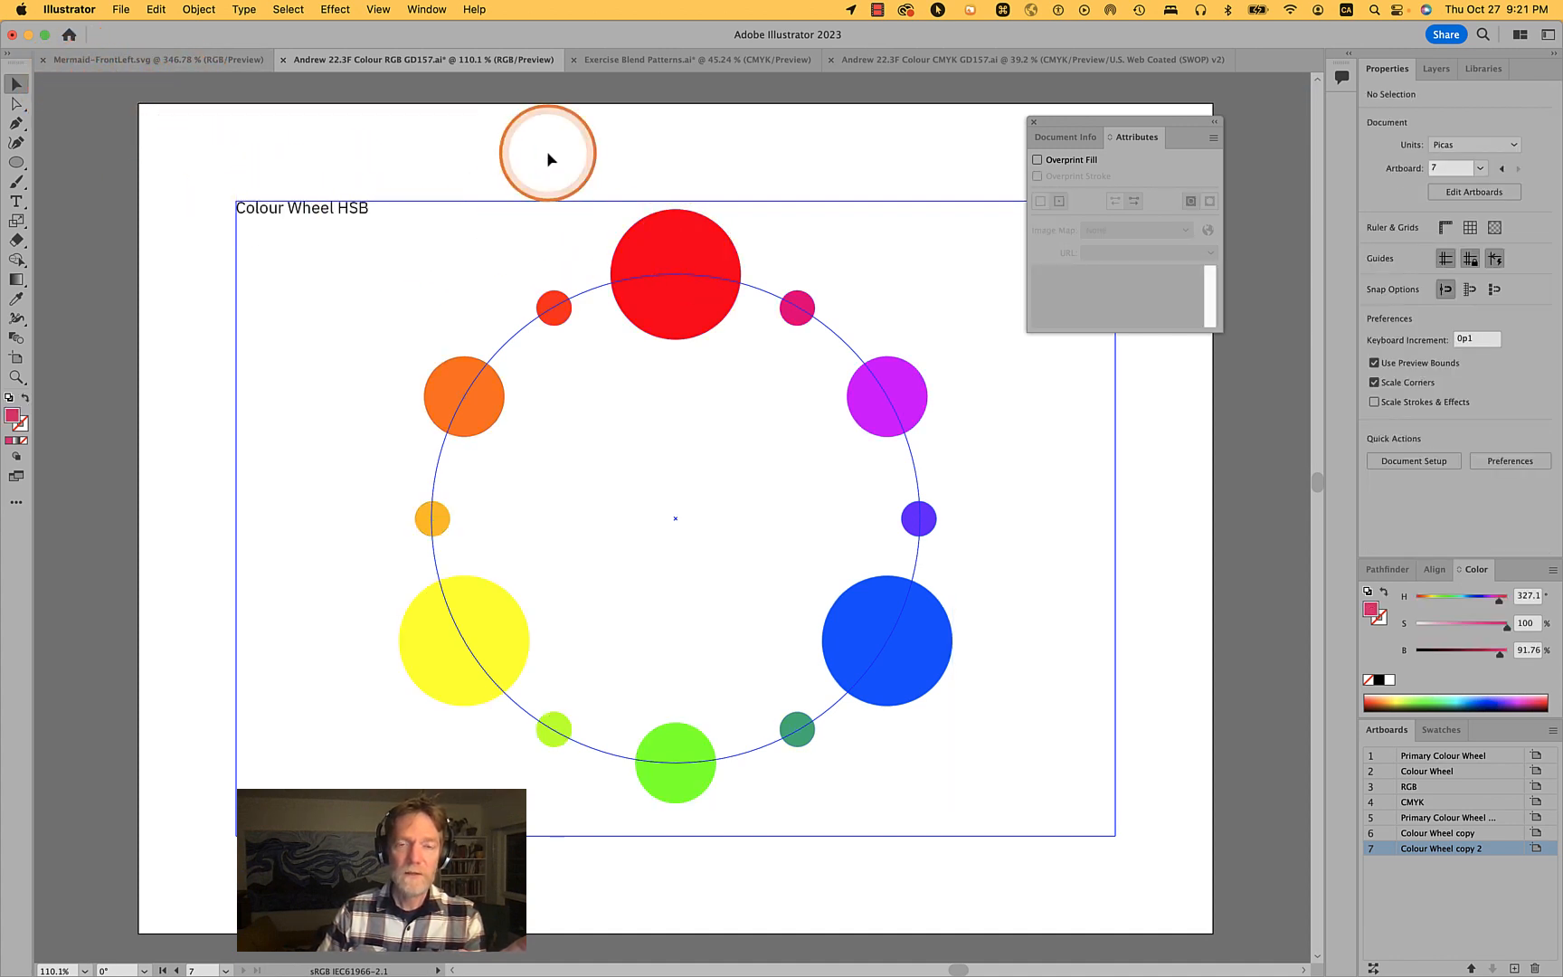
pyautogui.click(650, 271)
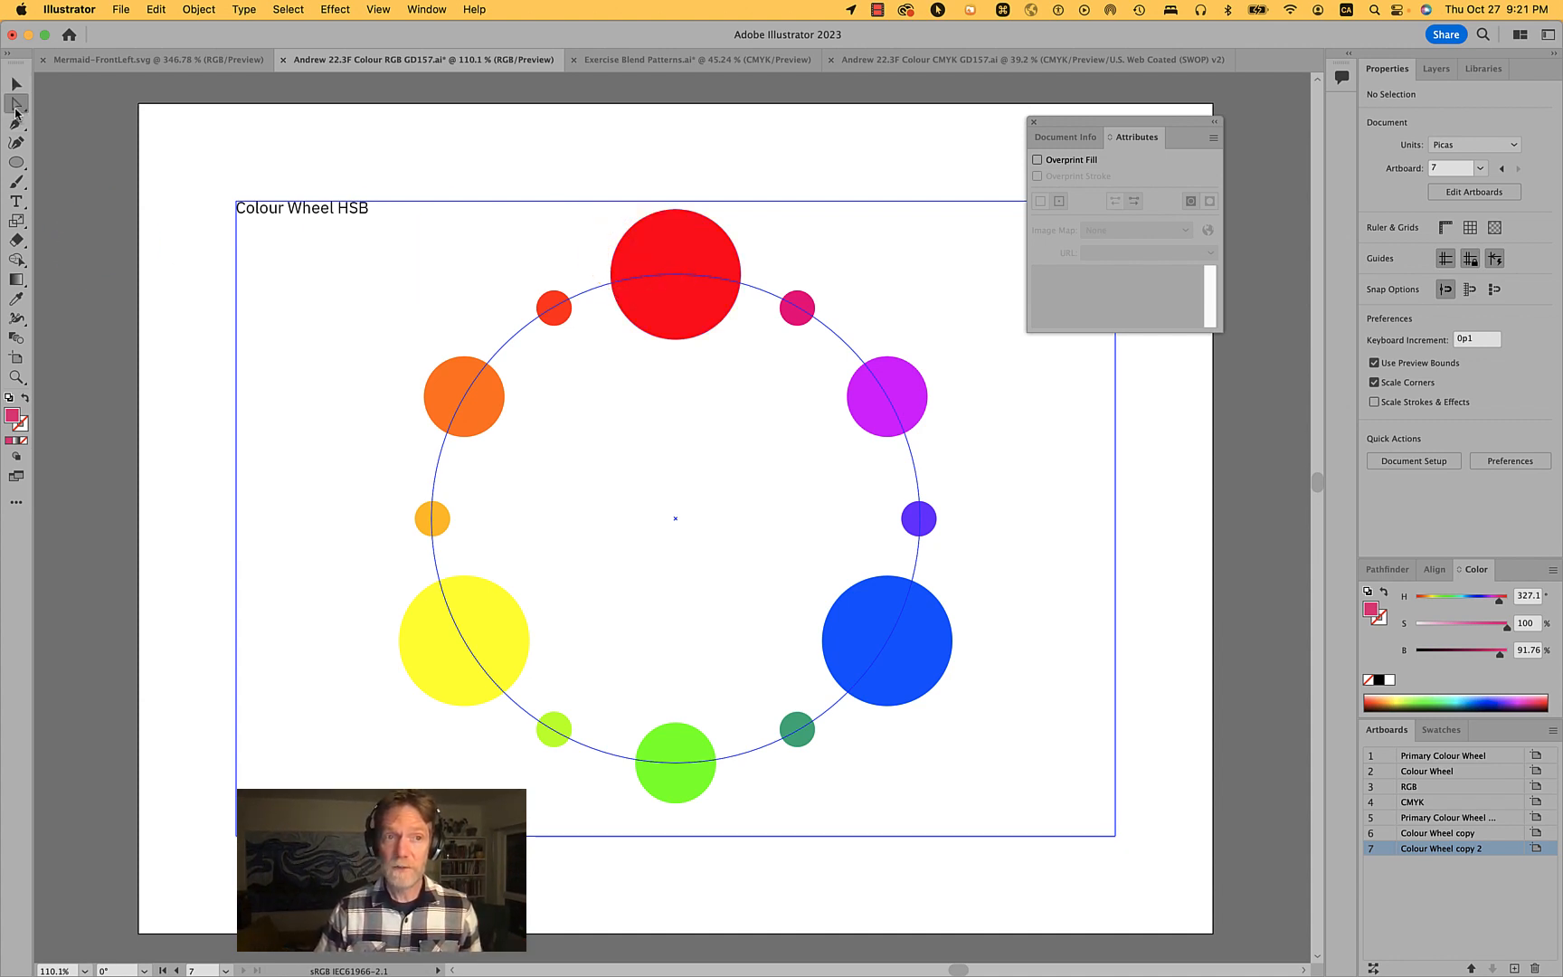
# - Inspect the red and magenta circles' colour values and the grouped circles' sublayers in the Layers panel
pyautogui.click(16, 107)
pyautogui.click(663, 237)
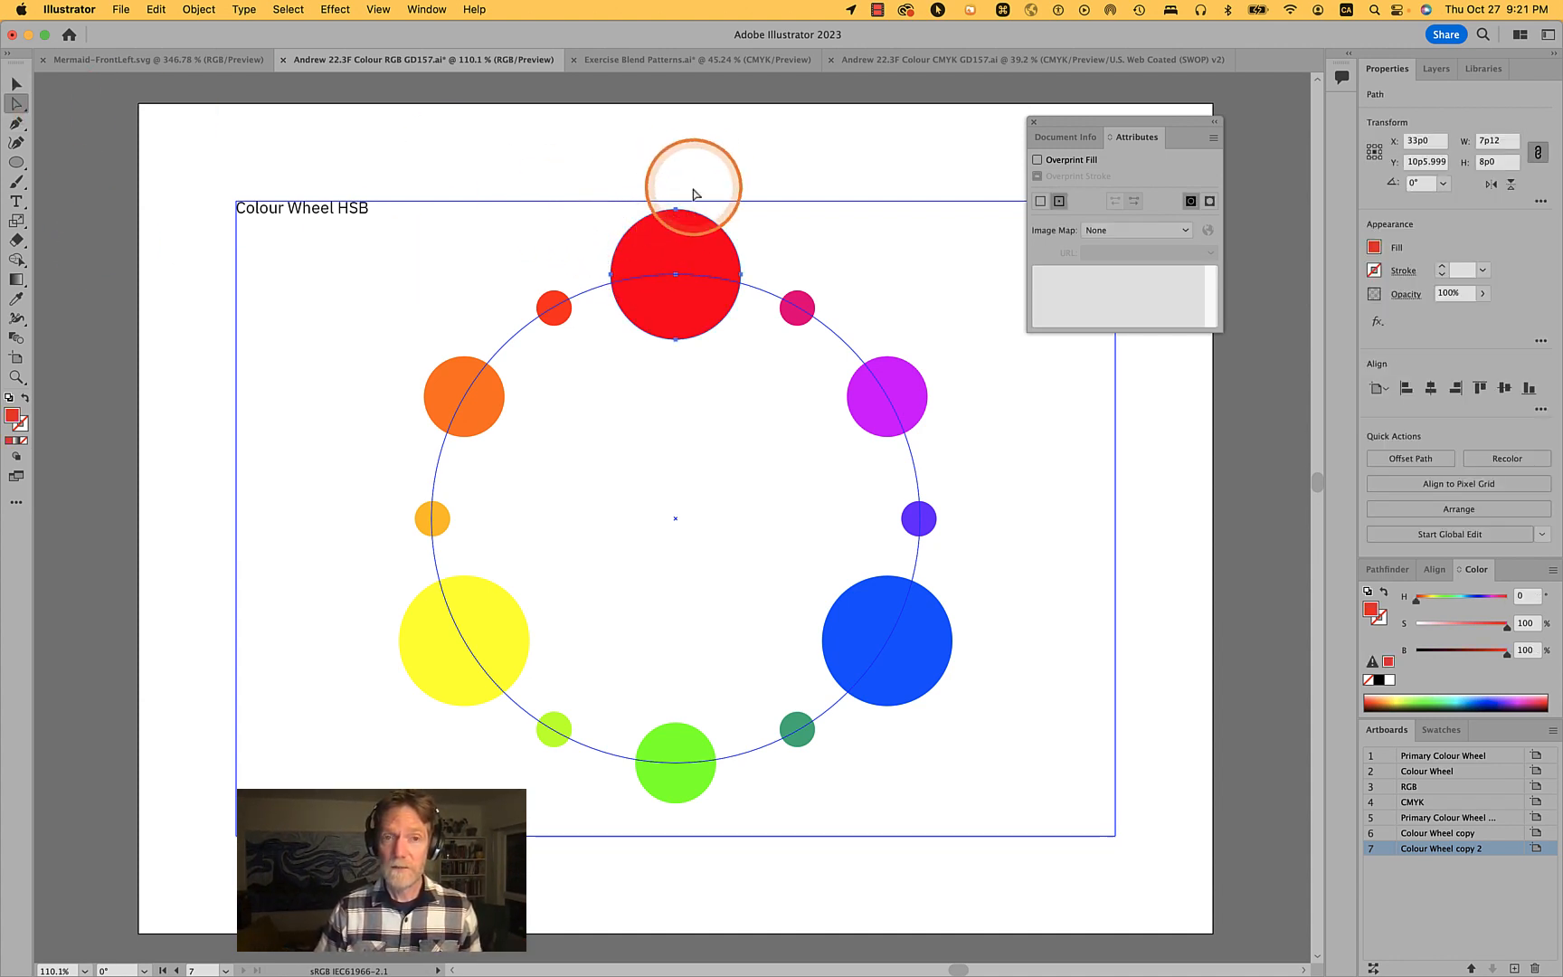
pyautogui.click(902, 378)
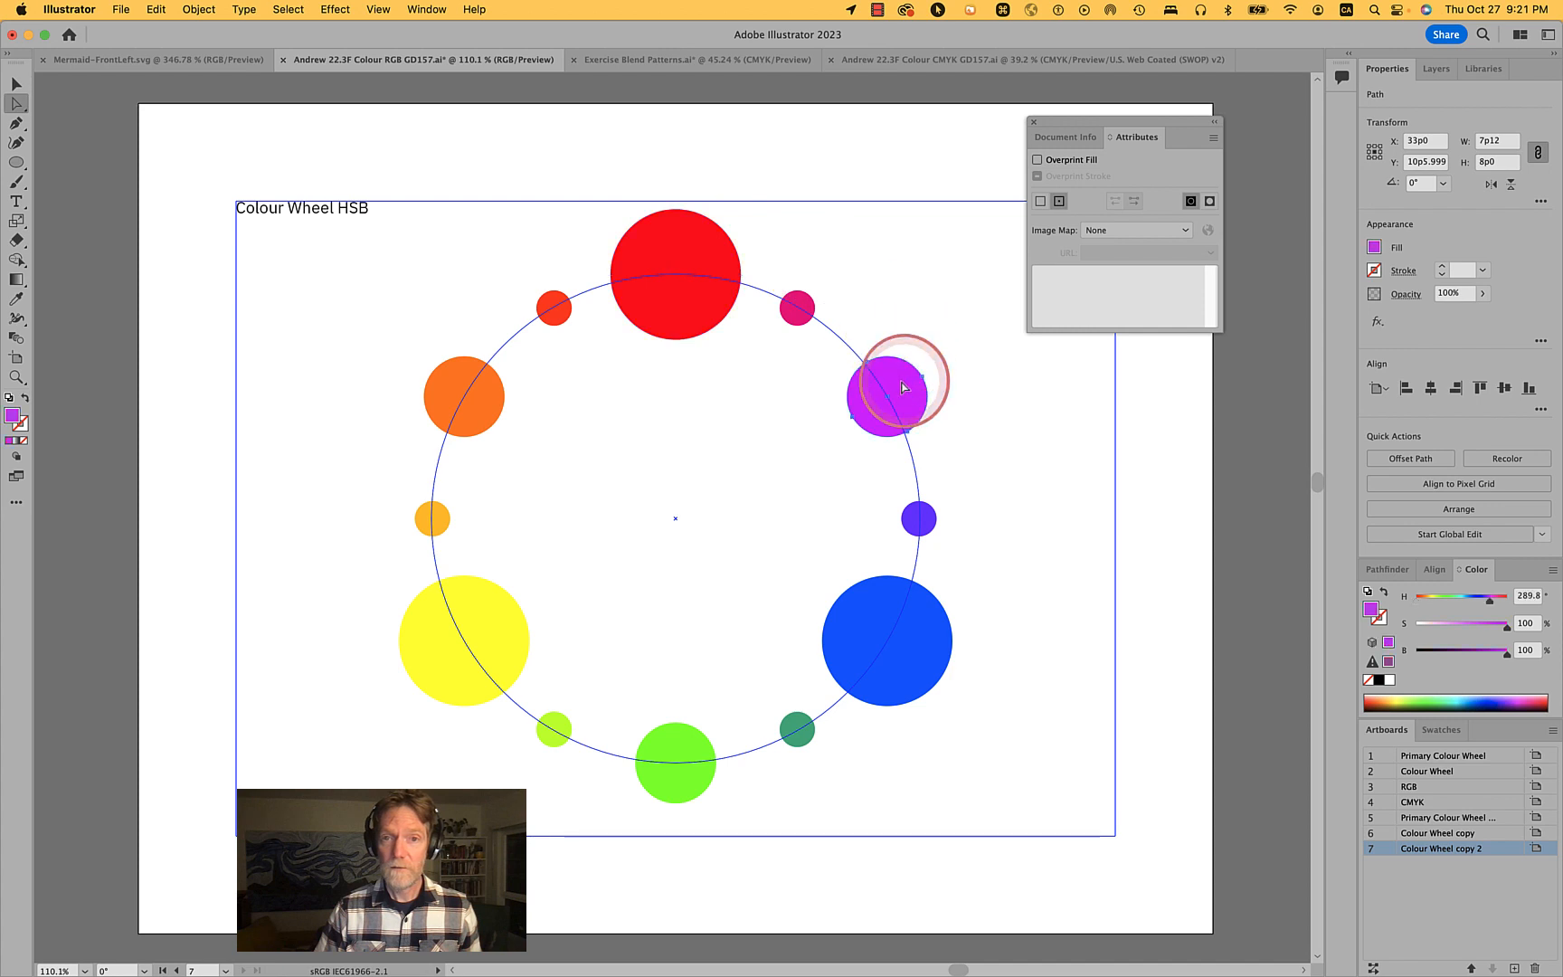
pyautogui.click(1453, 71)
pyautogui.click(1417, 165)
pyautogui.click(794, 237)
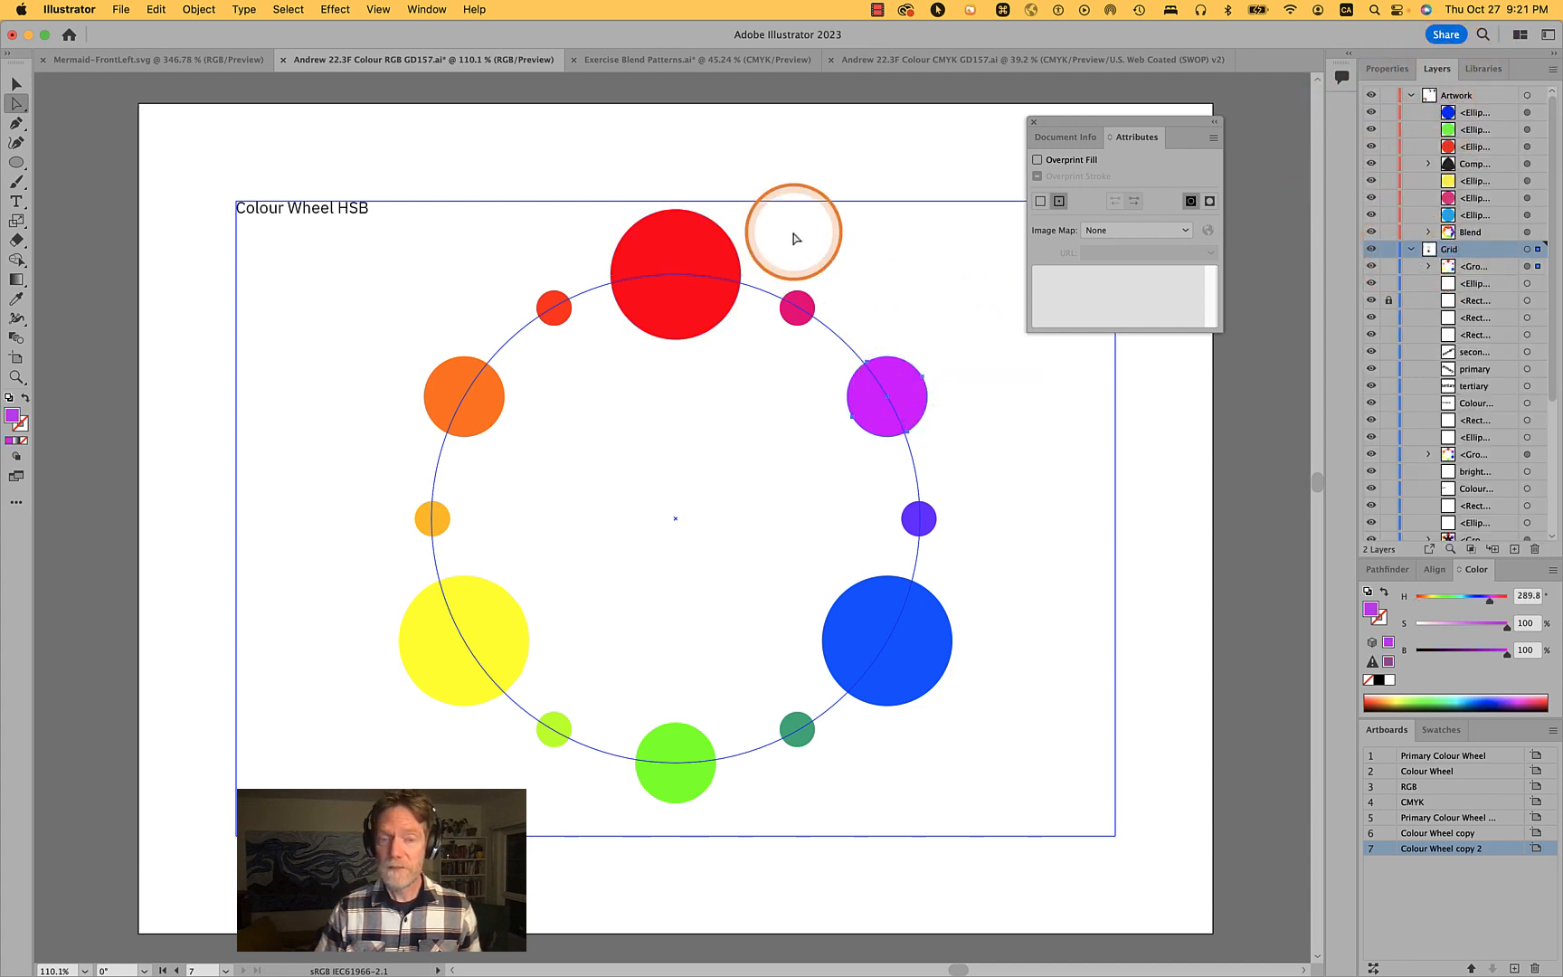
pyautogui.press('v')
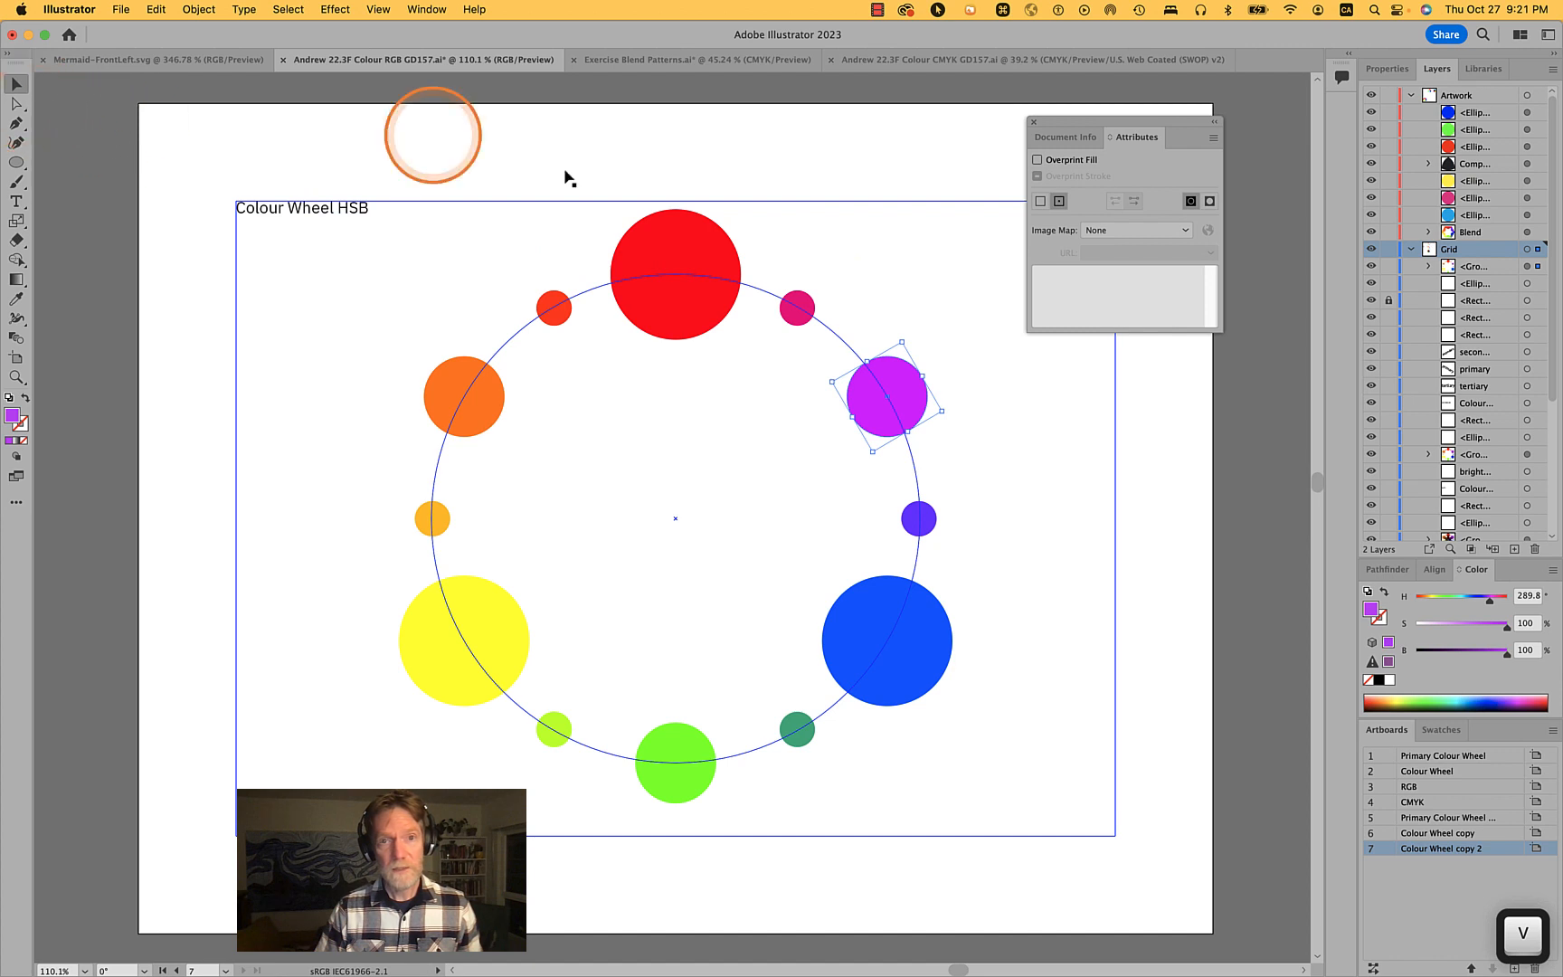
pyautogui.click(707, 245)
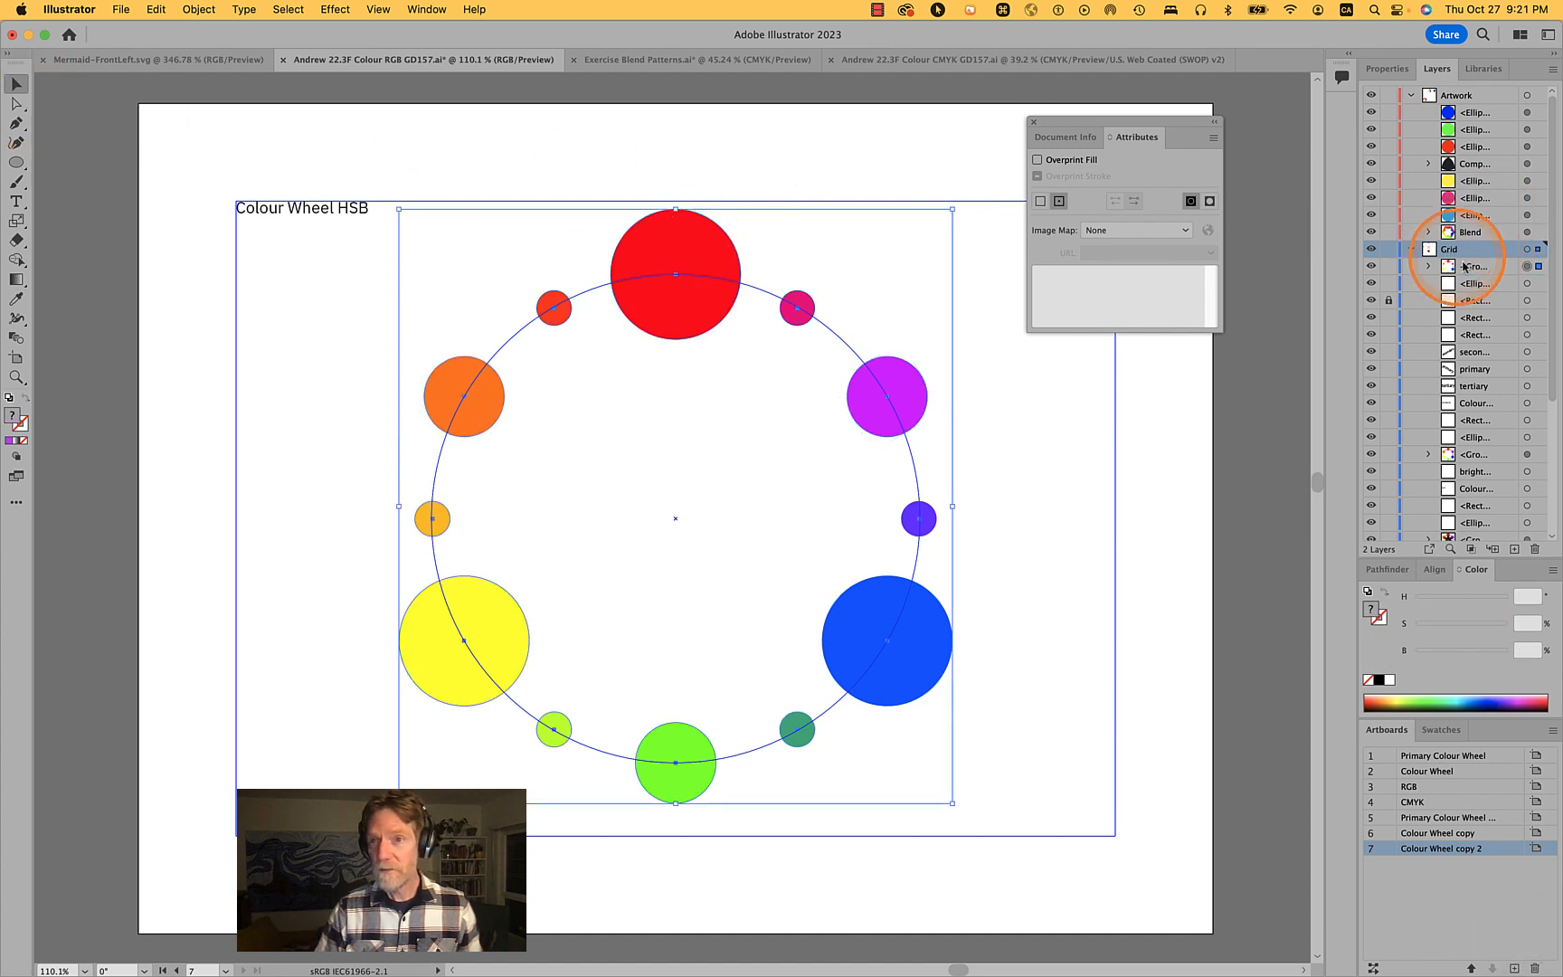
pyautogui.click(1429, 266)
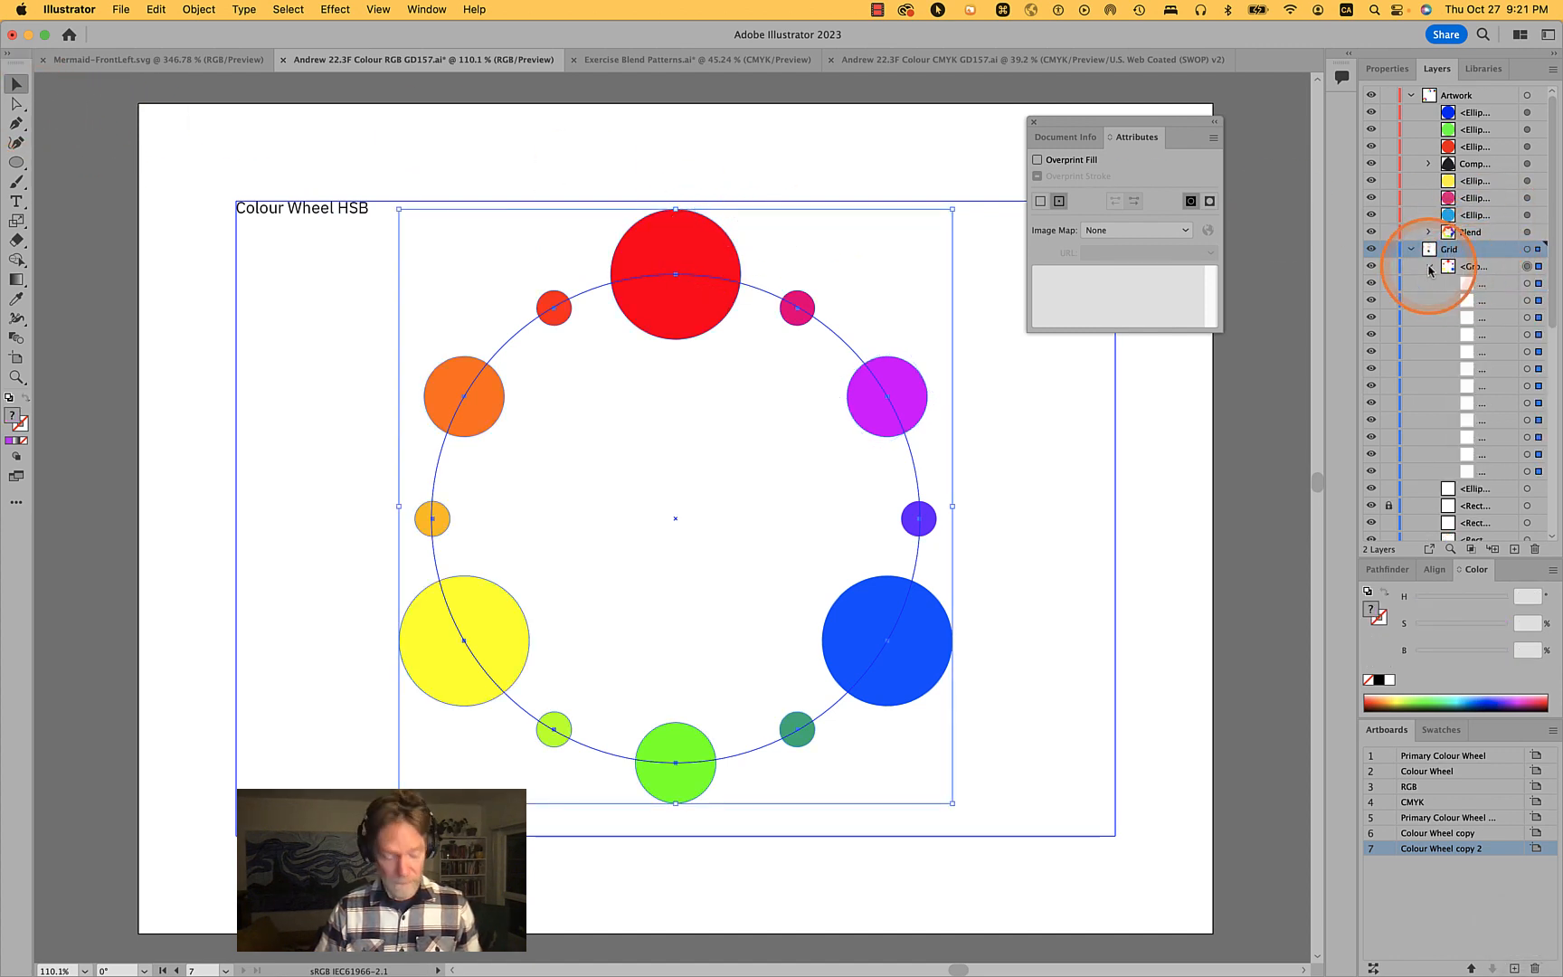
pyautogui.press('a')
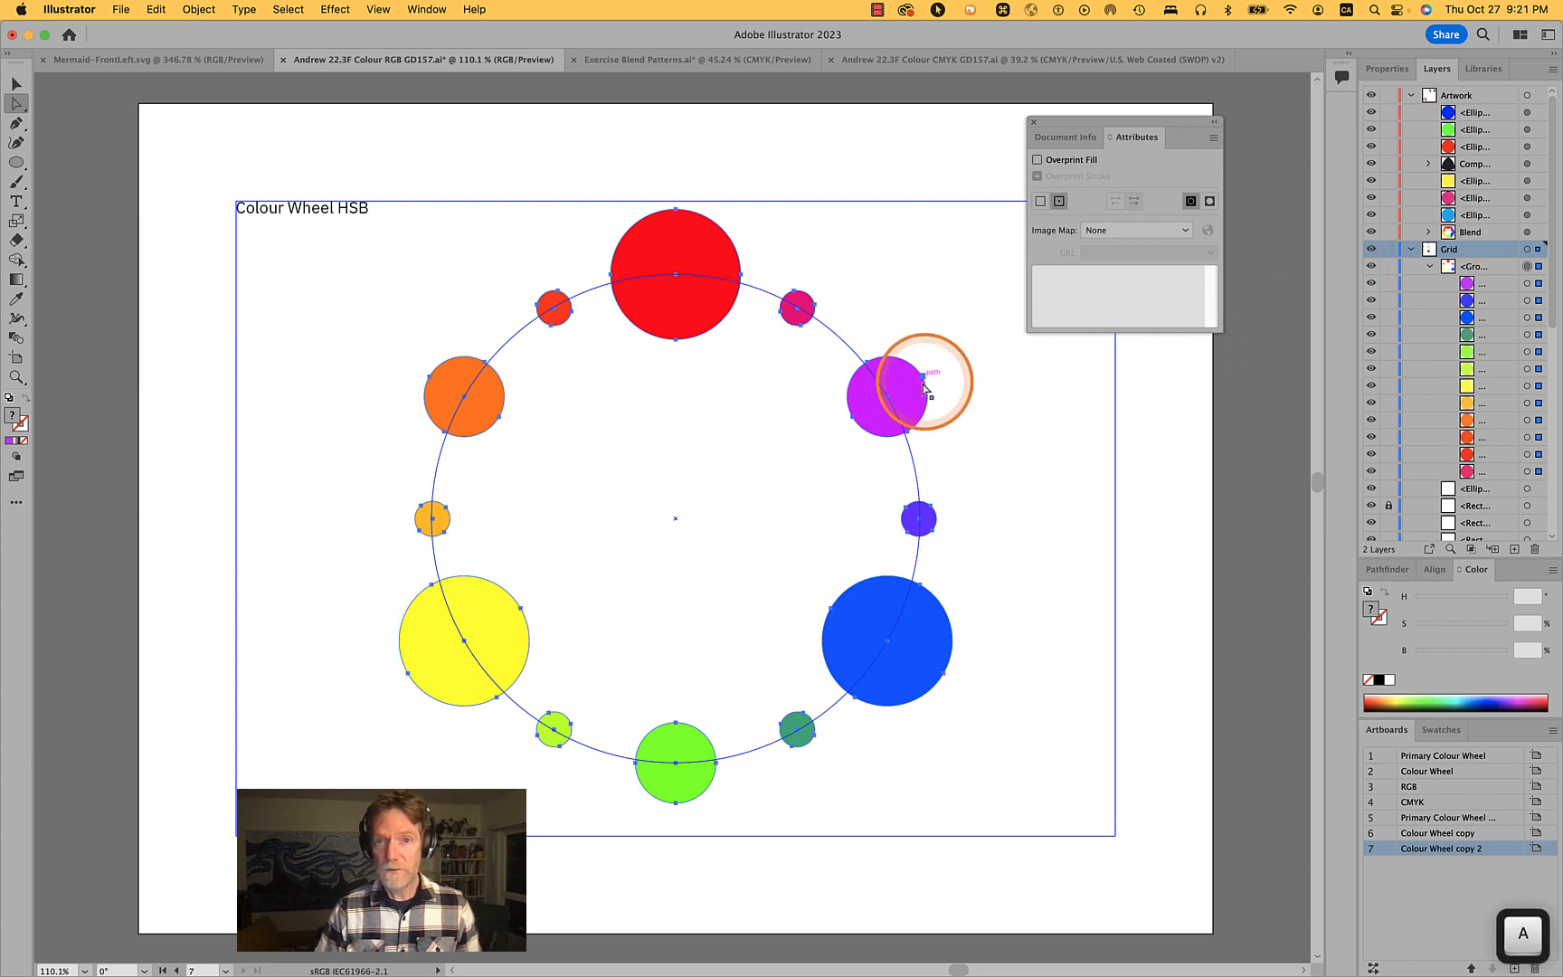
pyautogui.click(903, 395)
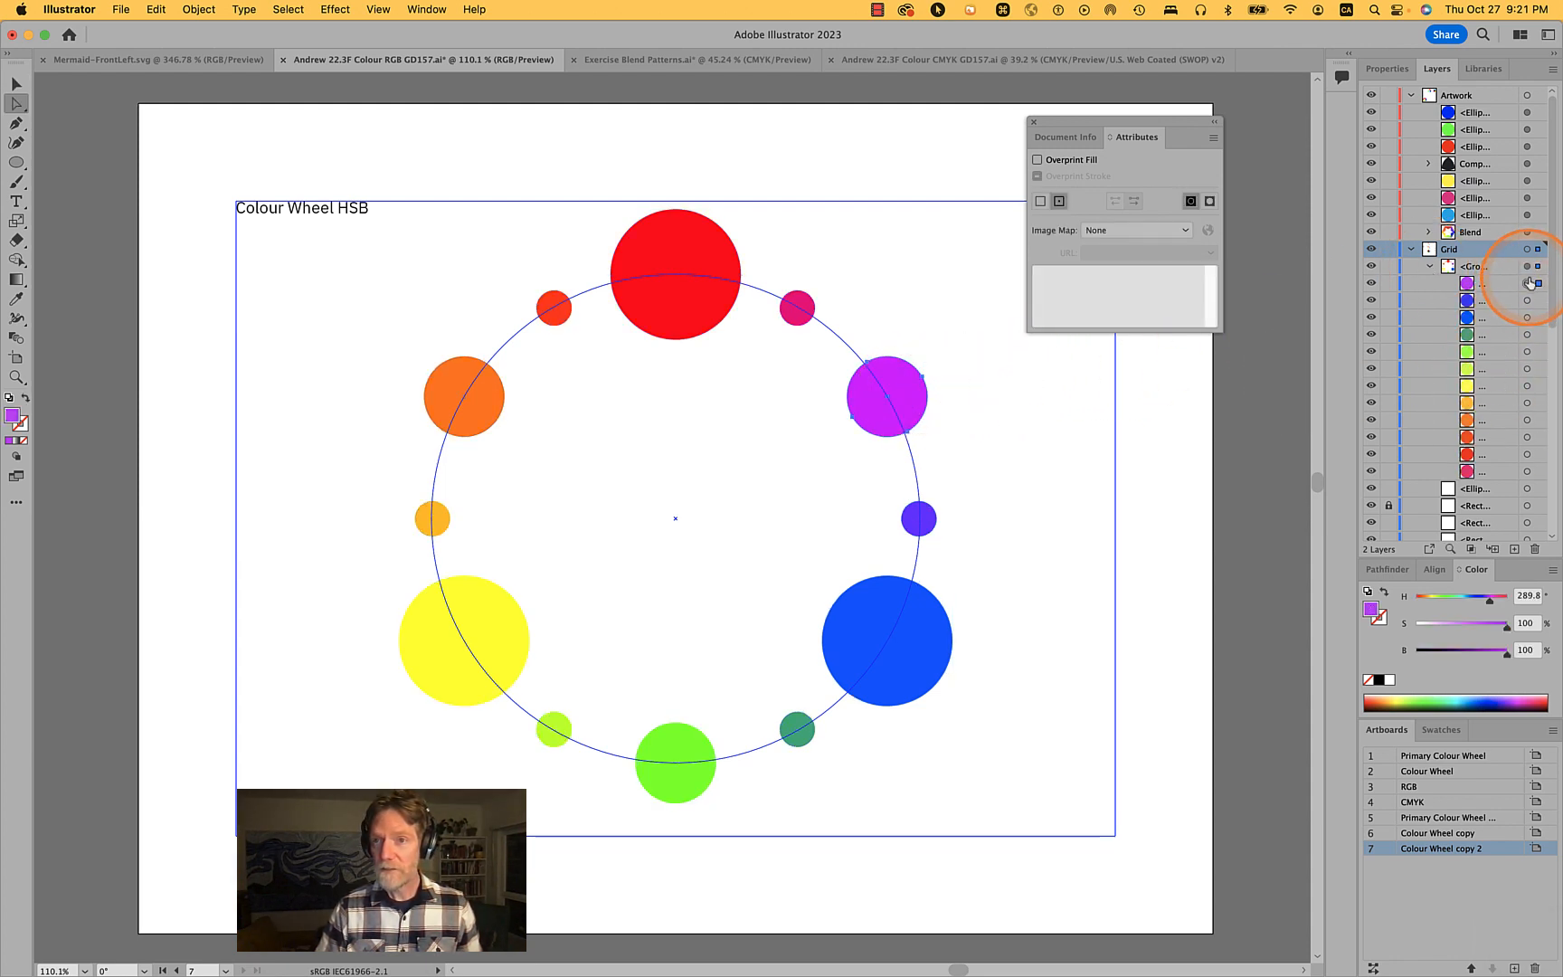
pyautogui.click(1175, 452)
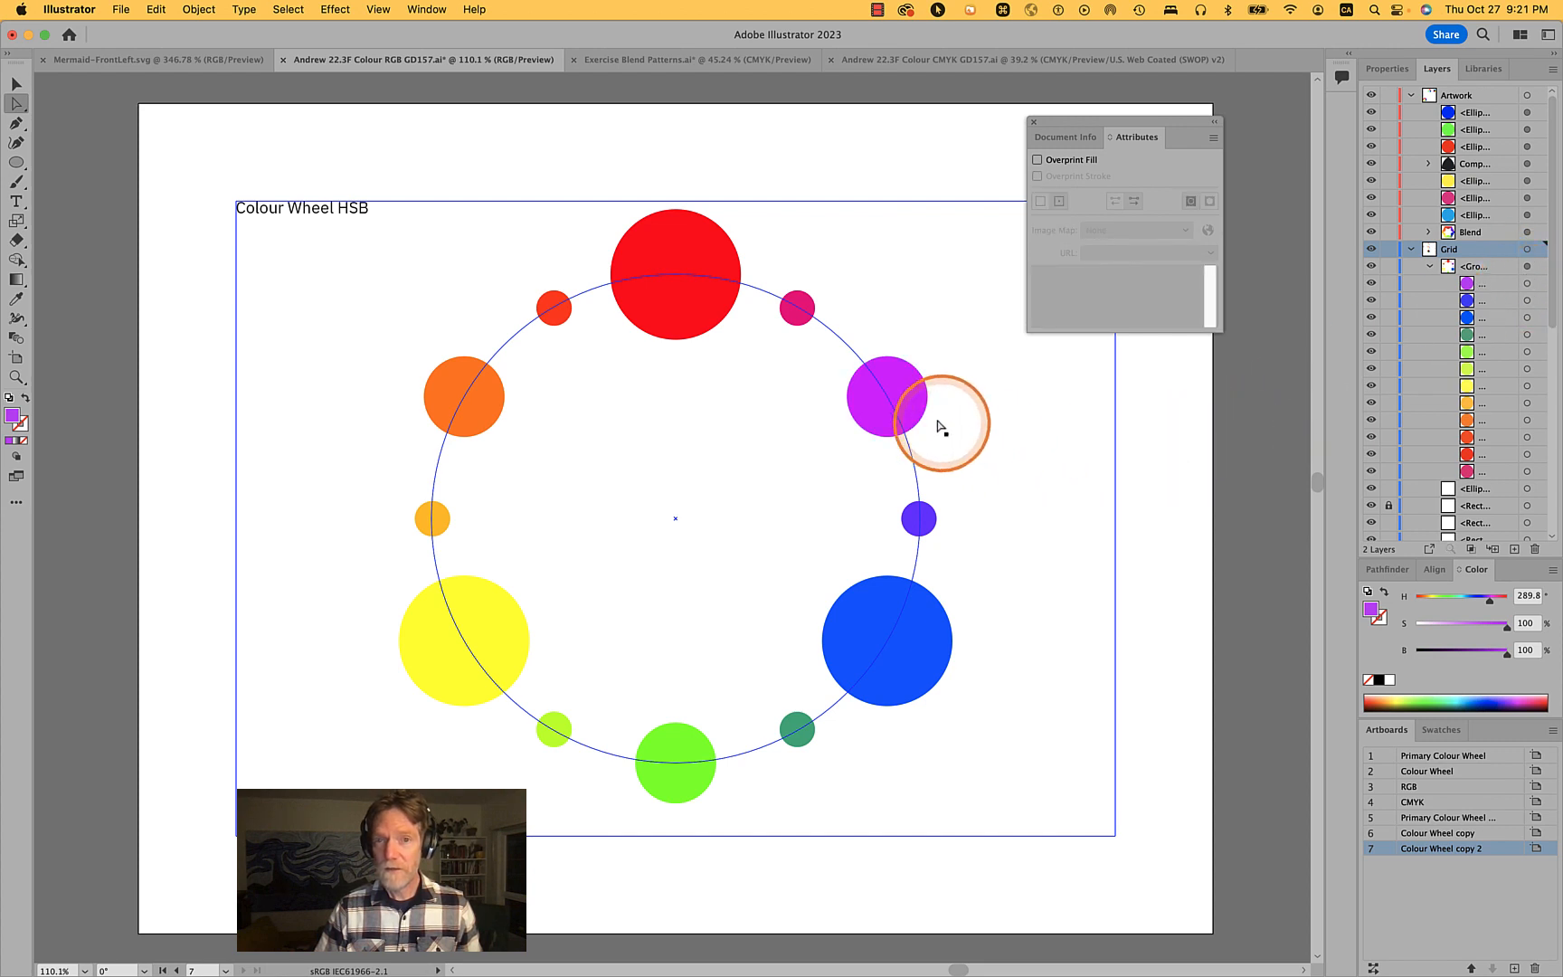
pyautogui.click(908, 394)
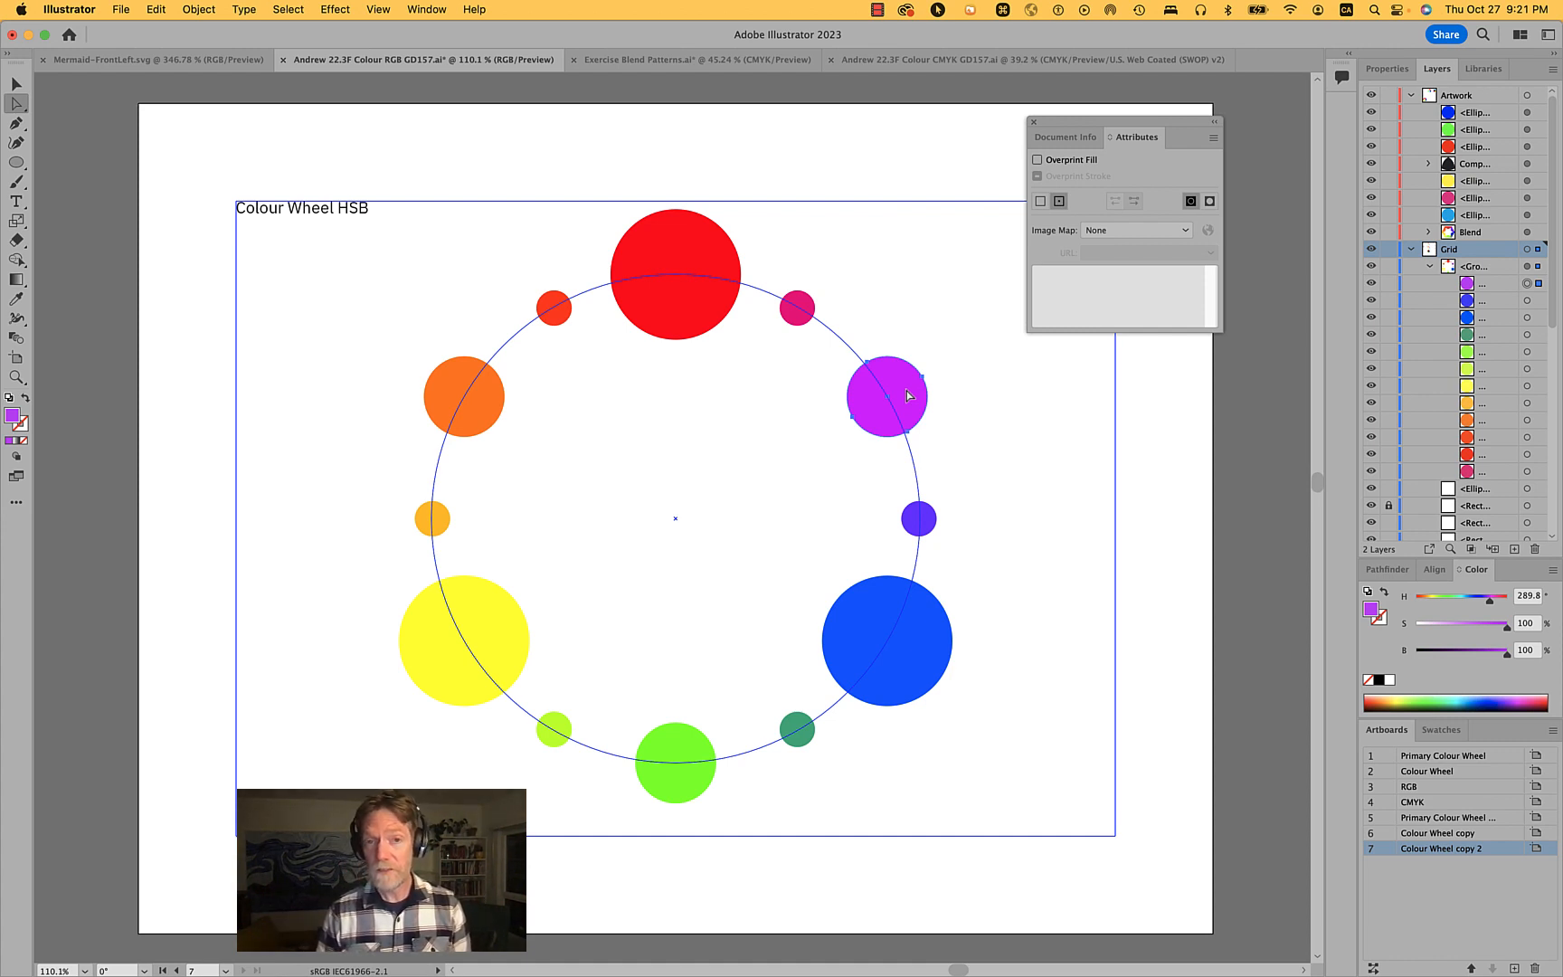
pyautogui.click(994, 639)
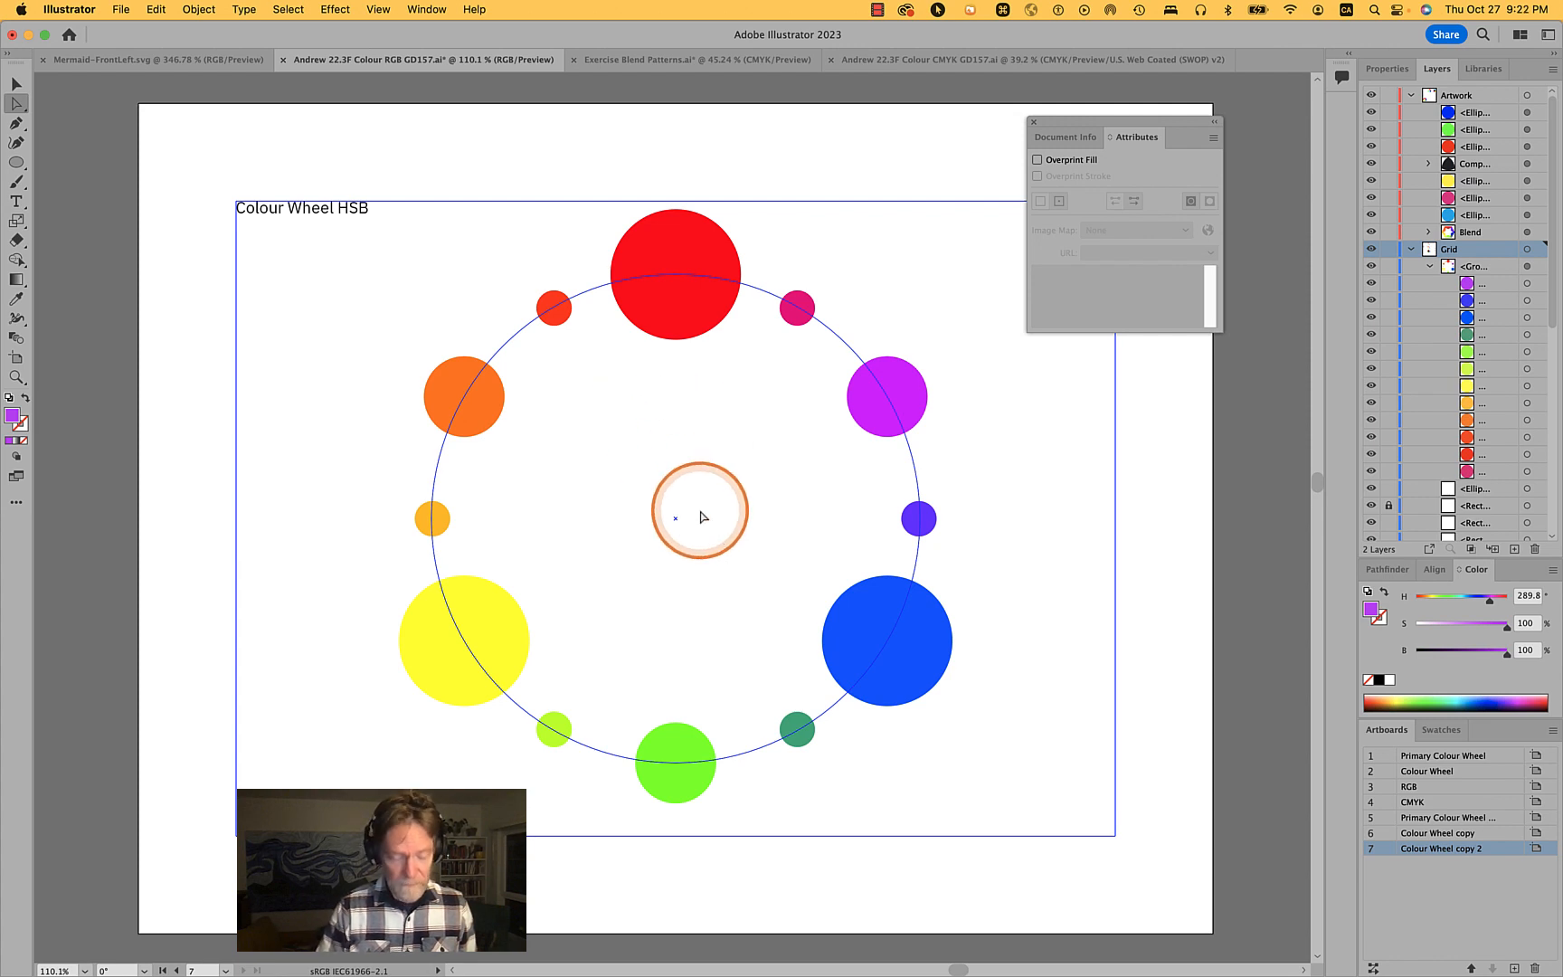
# - Copy the word Wheel from the artboard title and paste it as a text label beside the small violet circle on the wheel's right
pyautogui.click(304, 213)
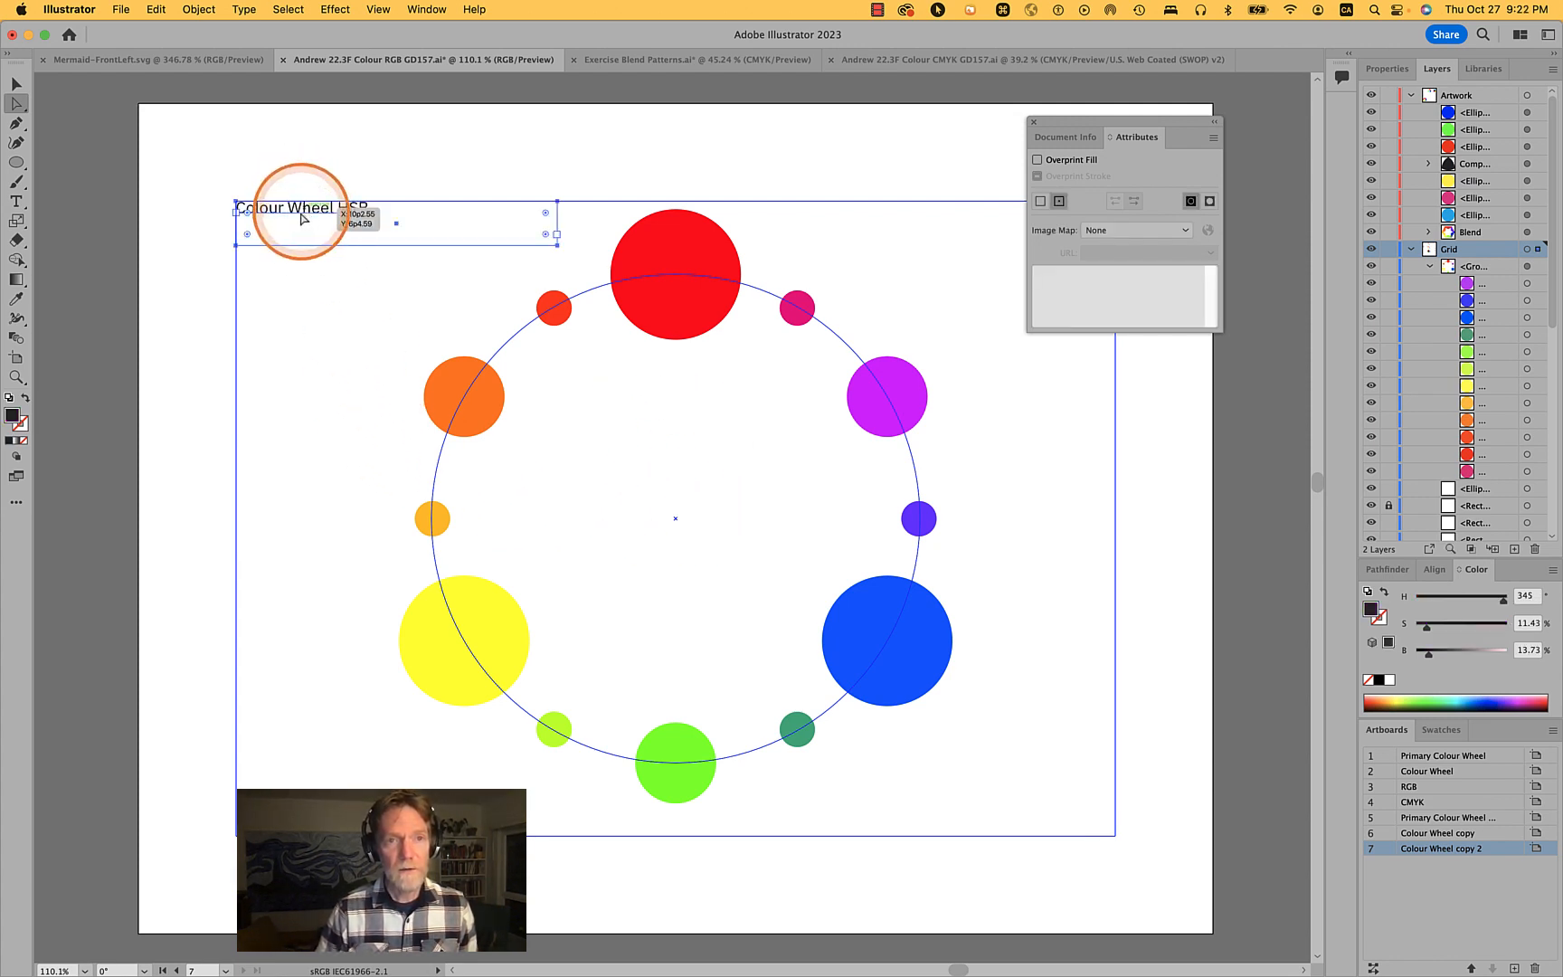
pyautogui.doubleClick(303, 218)
pyautogui.doubleClick(302, 217)
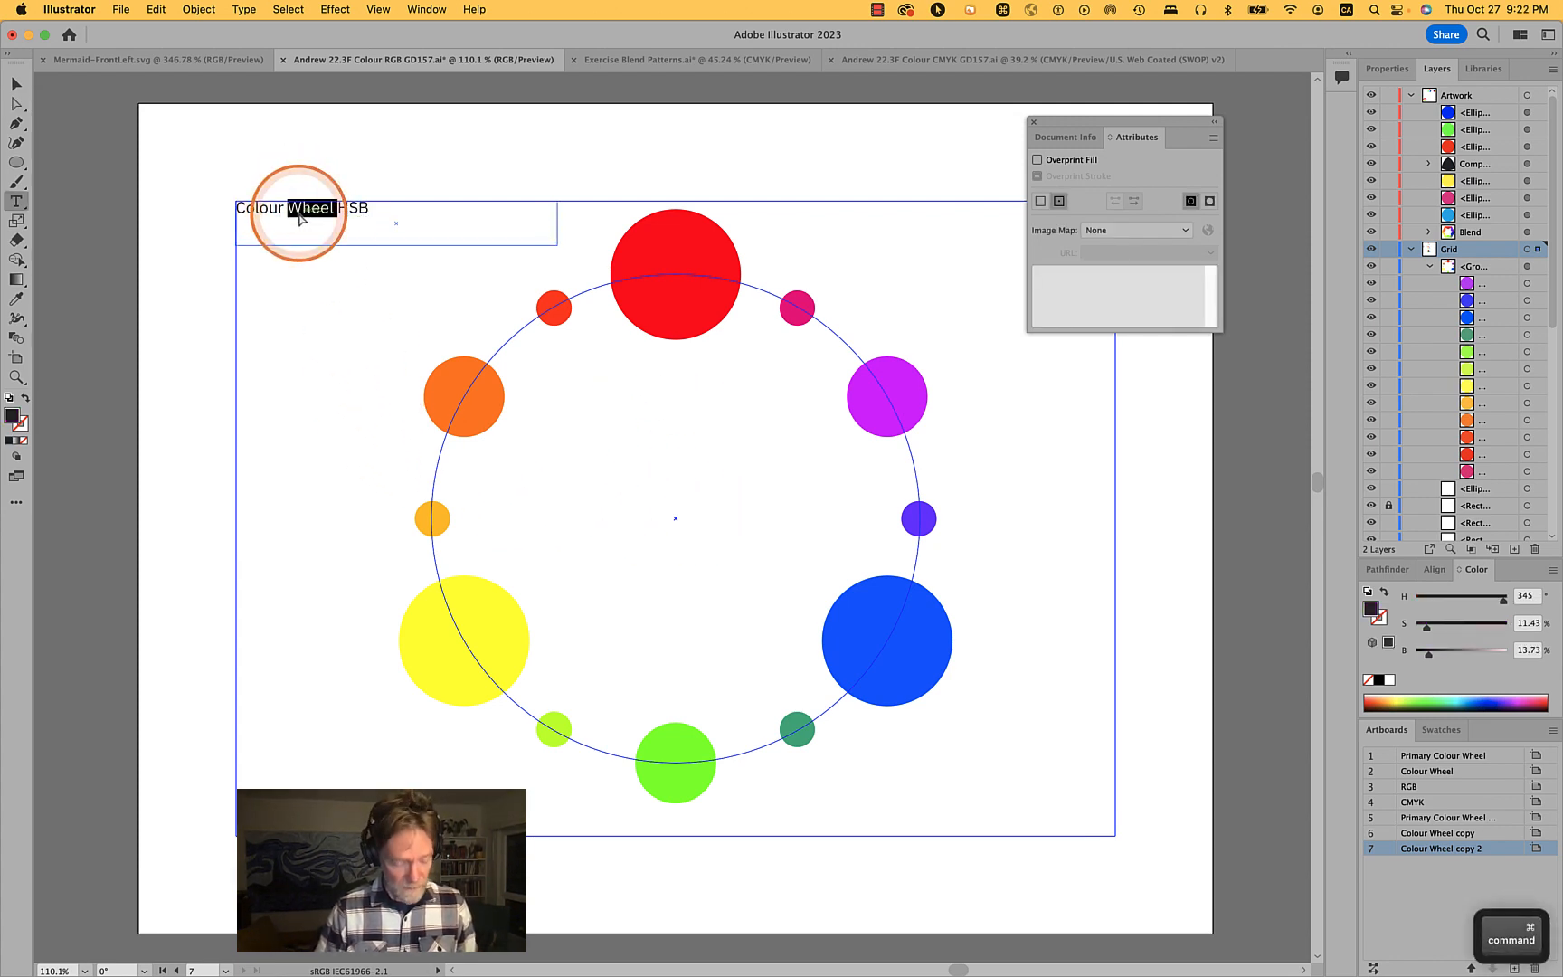
pyautogui.press('cmd+c')
pyautogui.click(1103, 498)
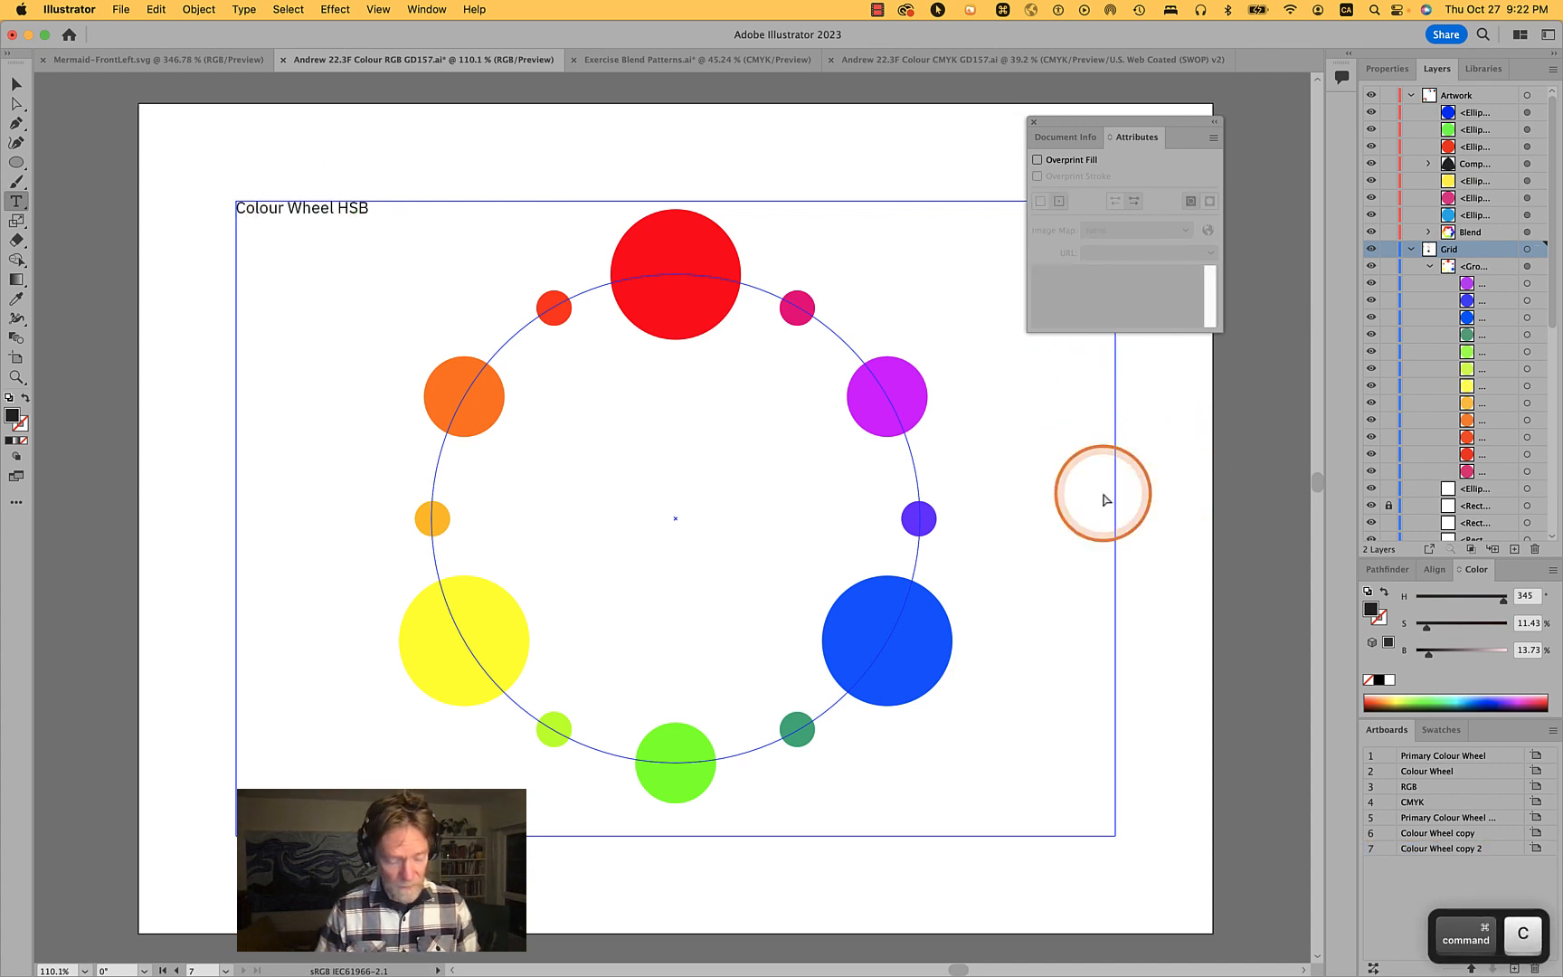
pyautogui.press('super+v')
pyautogui.press('a')
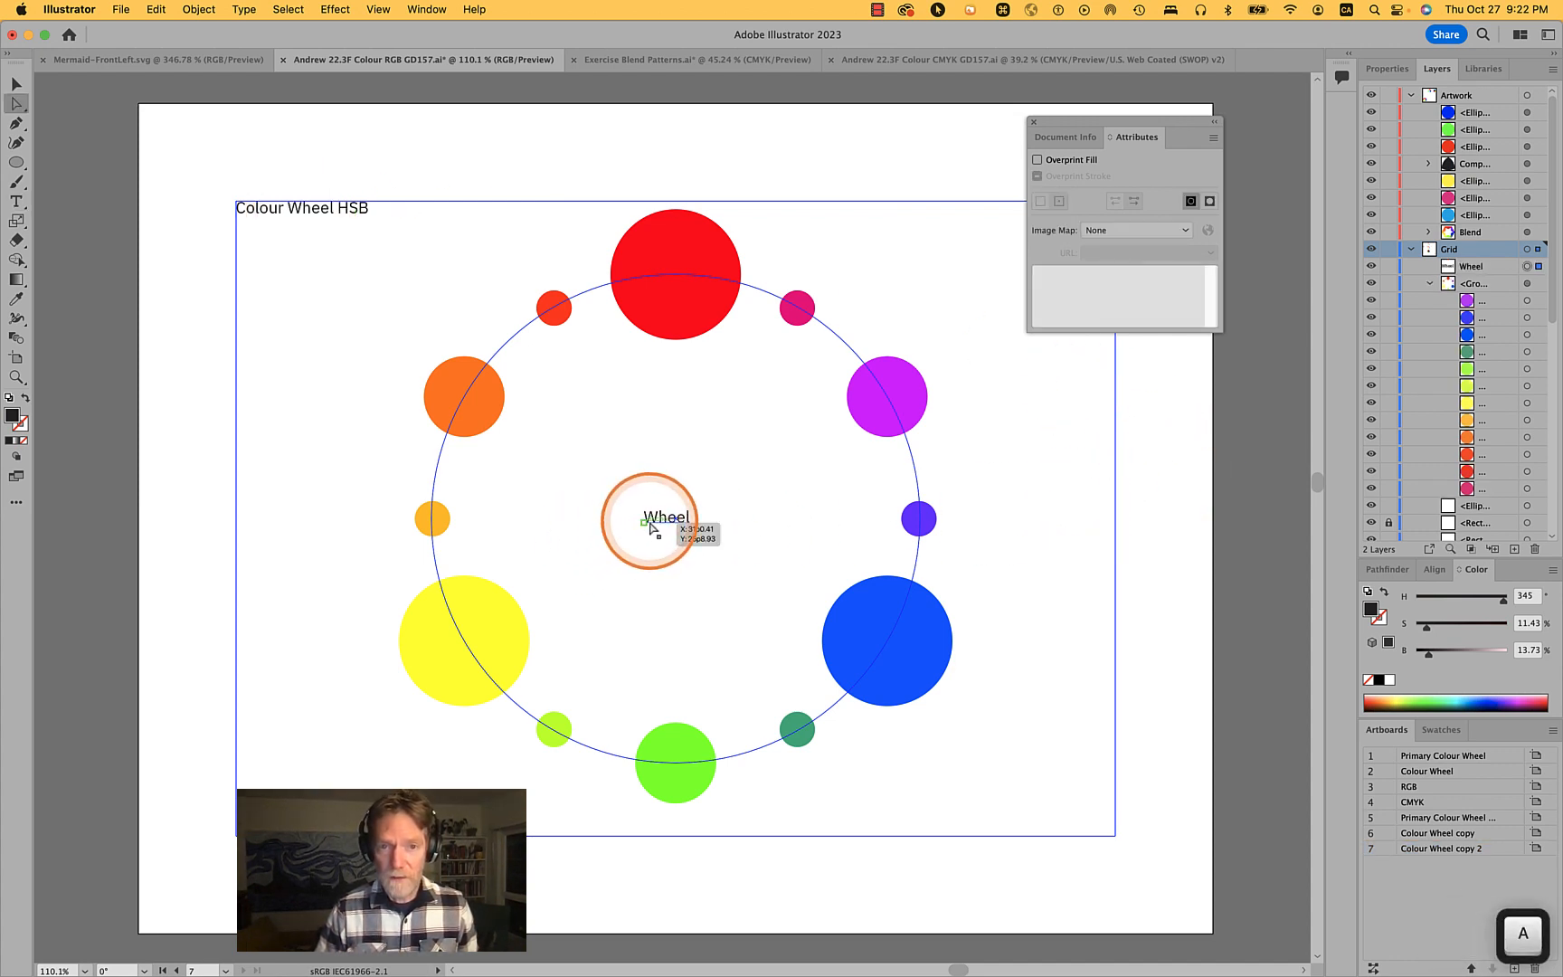
pyautogui.moveTo(651, 527); pyautogui.dragTo(920, 526)
pyautogui.doubleClick(949, 523)
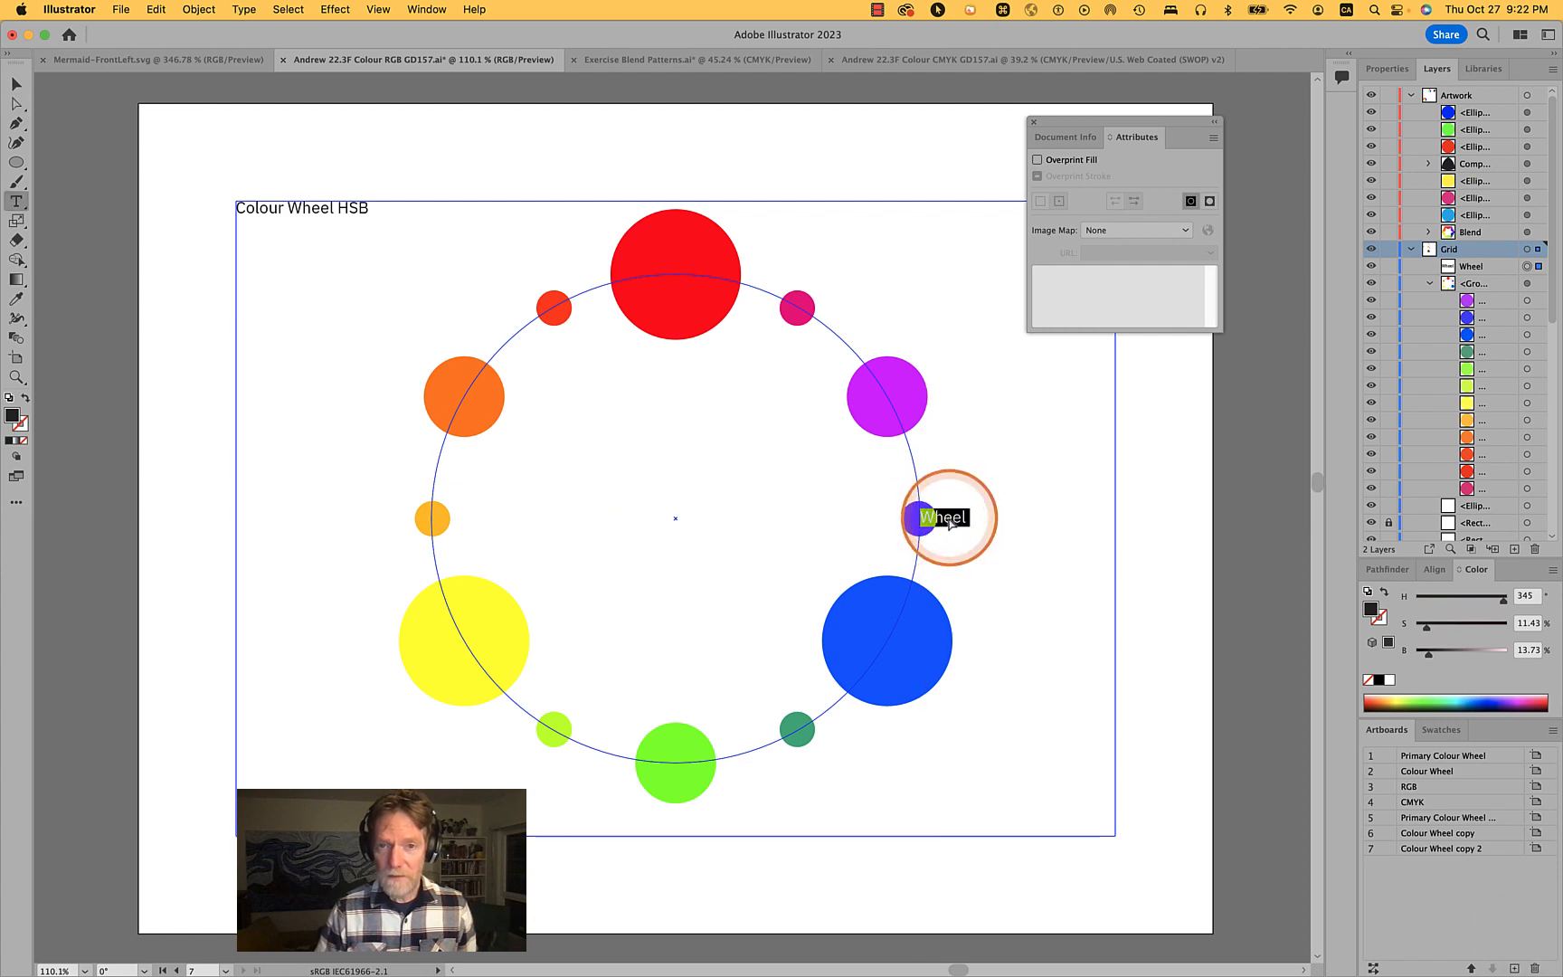
# - Copy the word tertiary from the artboard below and paste it over the new label's text
pyautogui.scroll(-10, 948, 523)
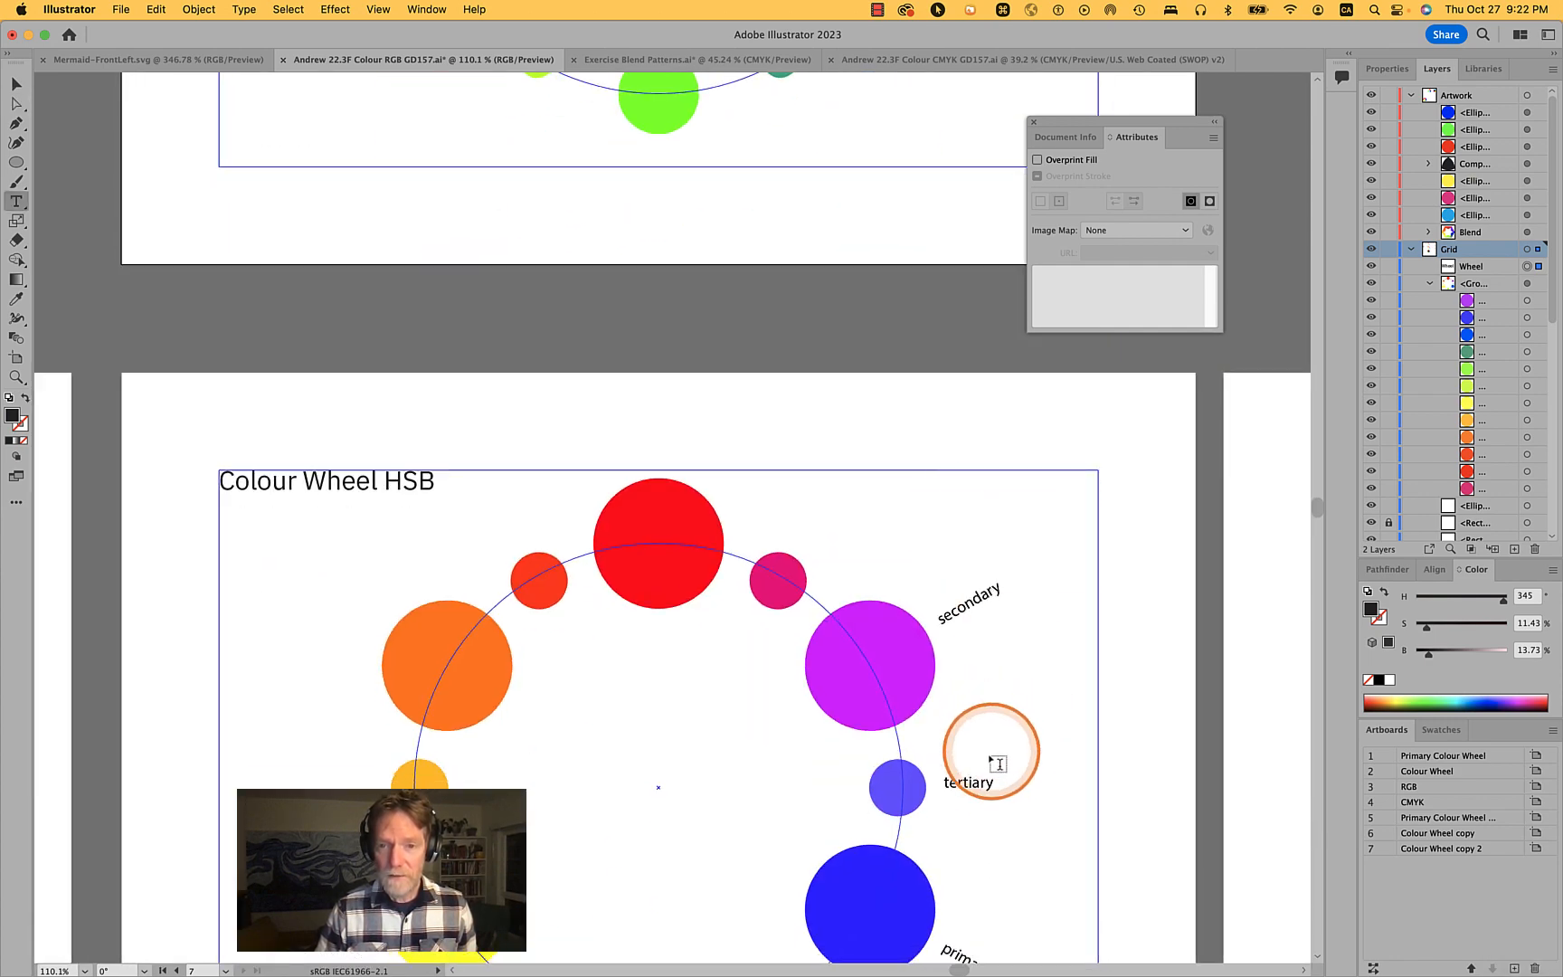
pyautogui.doubleClick(994, 767)
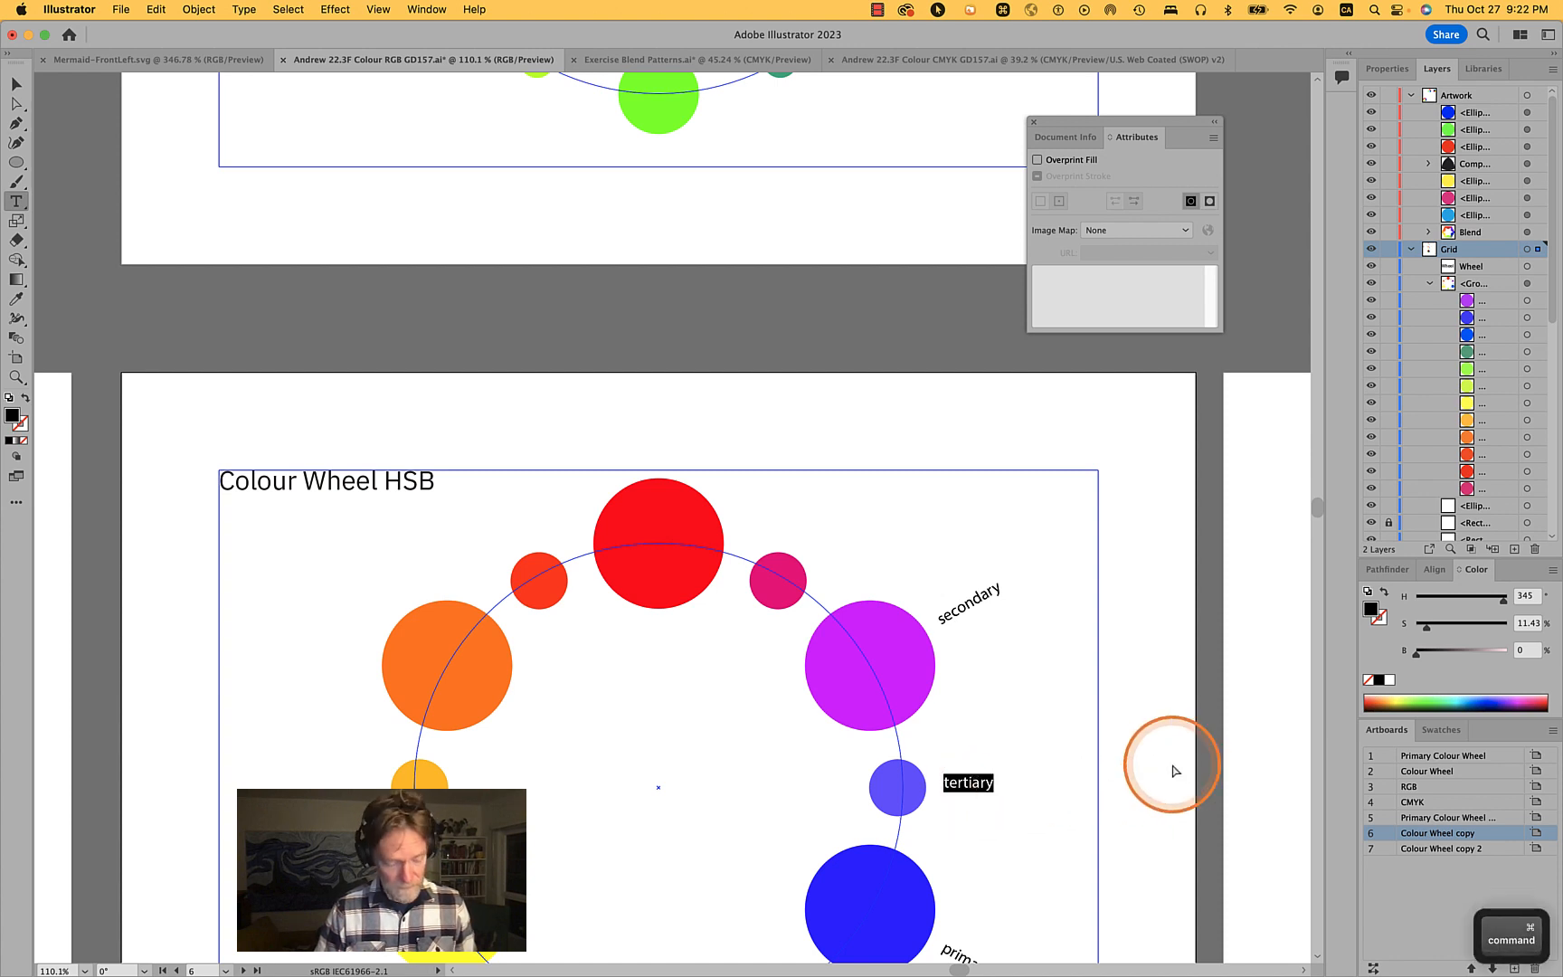
pyautogui.press('super+c')
pyautogui.scroll(7, 1180, 772)
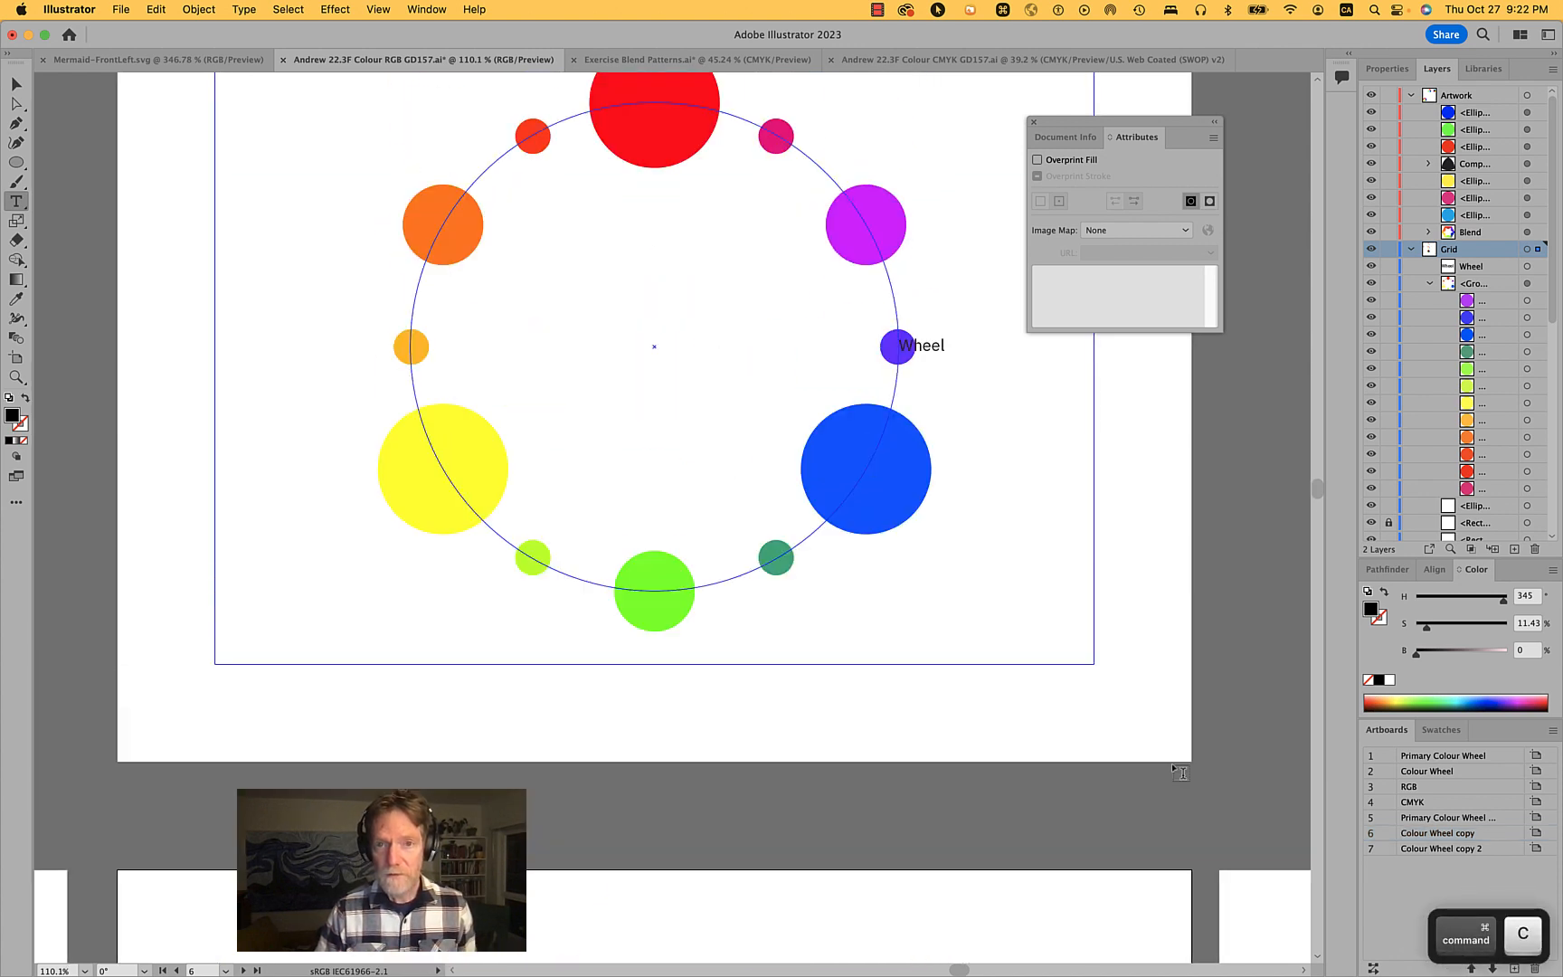
pyautogui.doubleClick(940, 348)
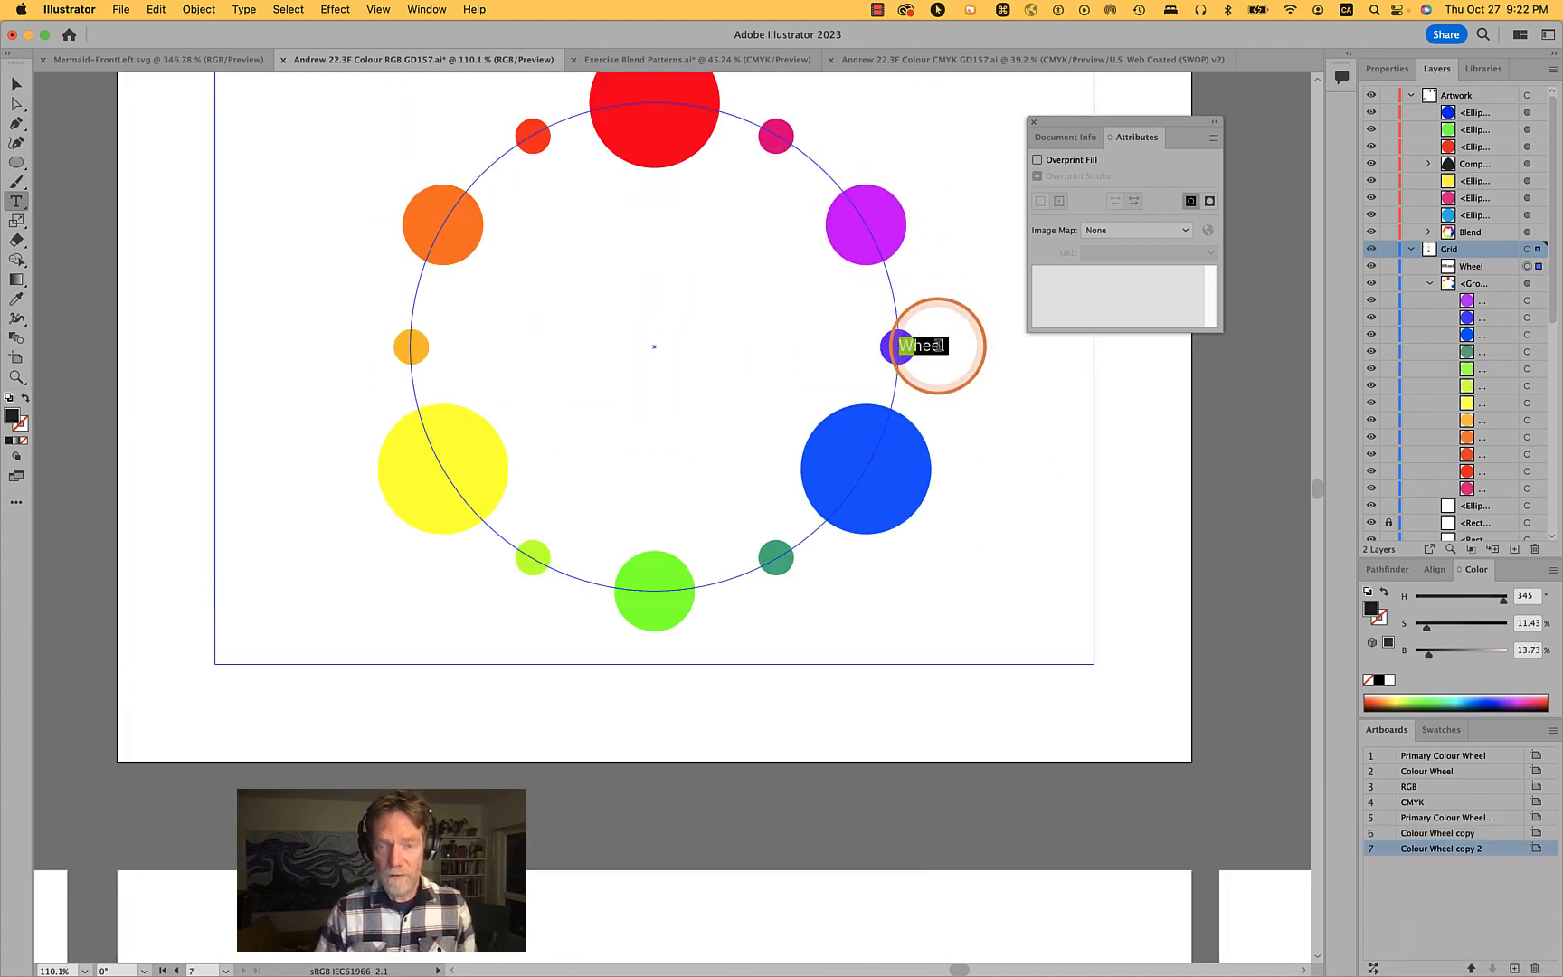
pyautogui.press('super+v')
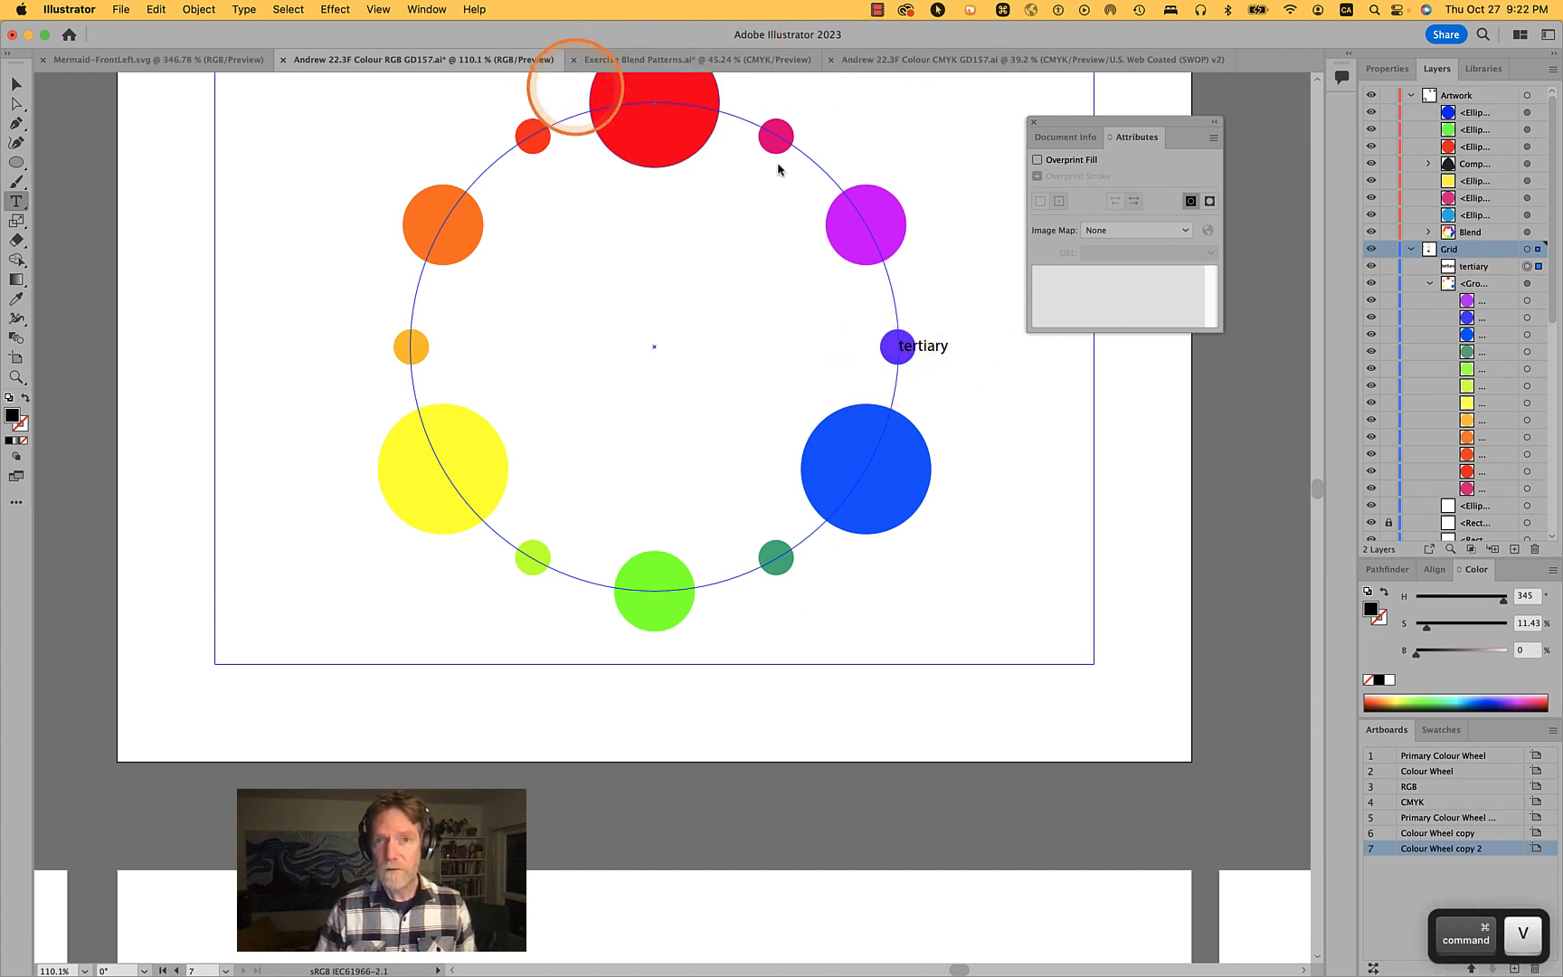
pyautogui.keyDown('super'); pyautogui.click(1140, 471); pyautogui.keyUp('super')
pyautogui.scroll(3, 1140, 471)
# - Apply the title's character style to the tertiary label with the Eyedropper
pyautogui.press('v')
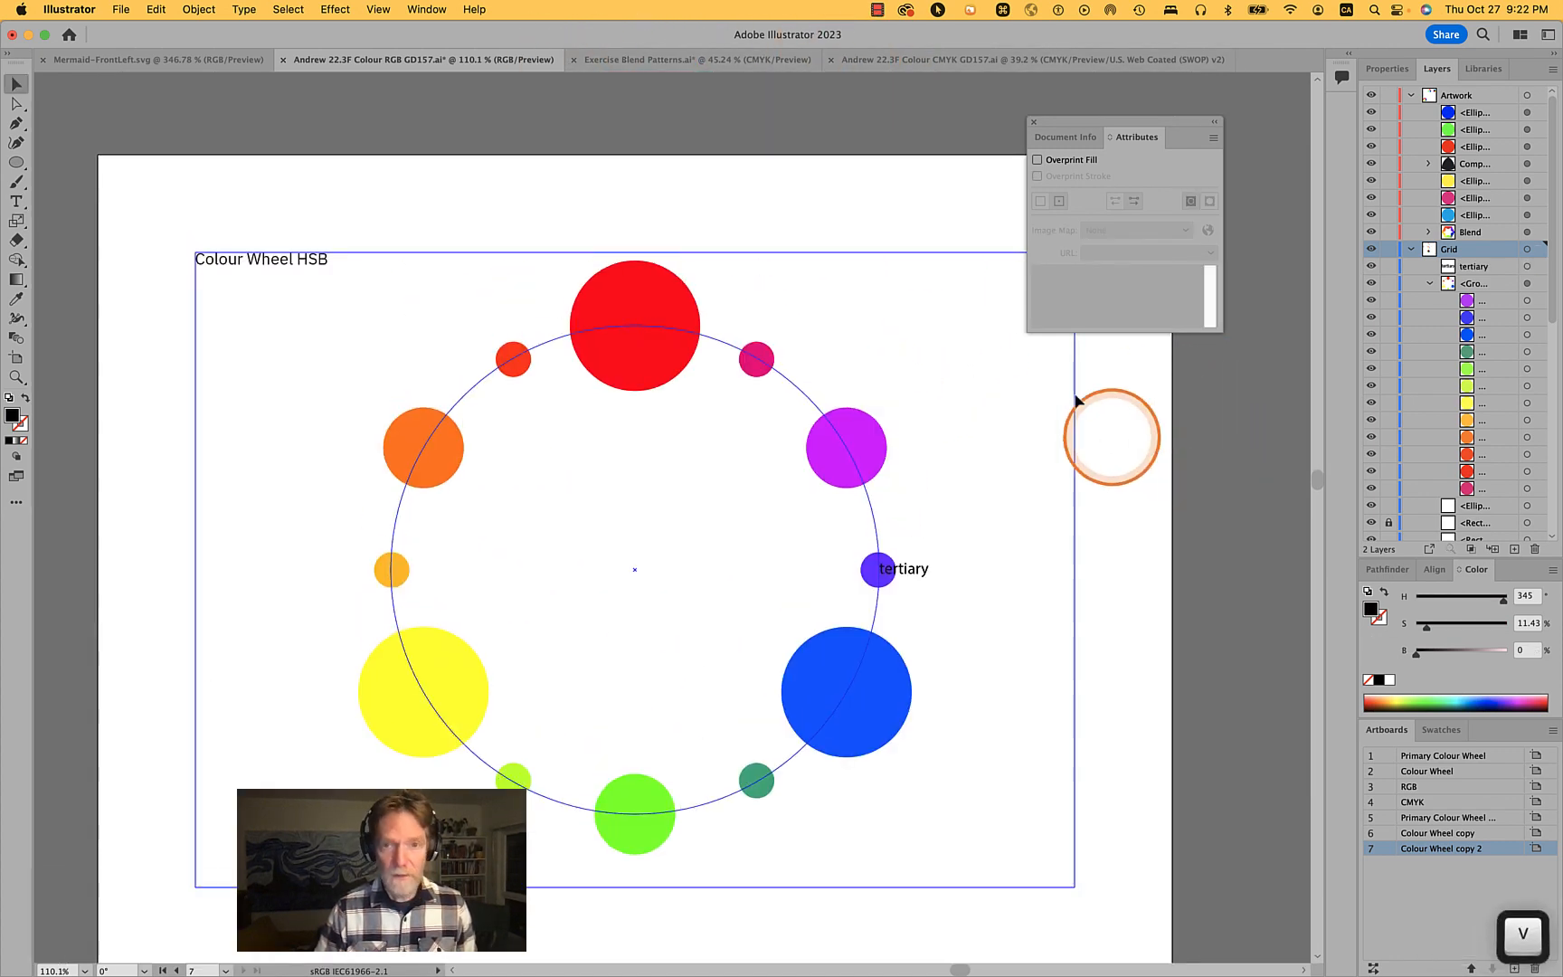
pyautogui.click(912, 576)
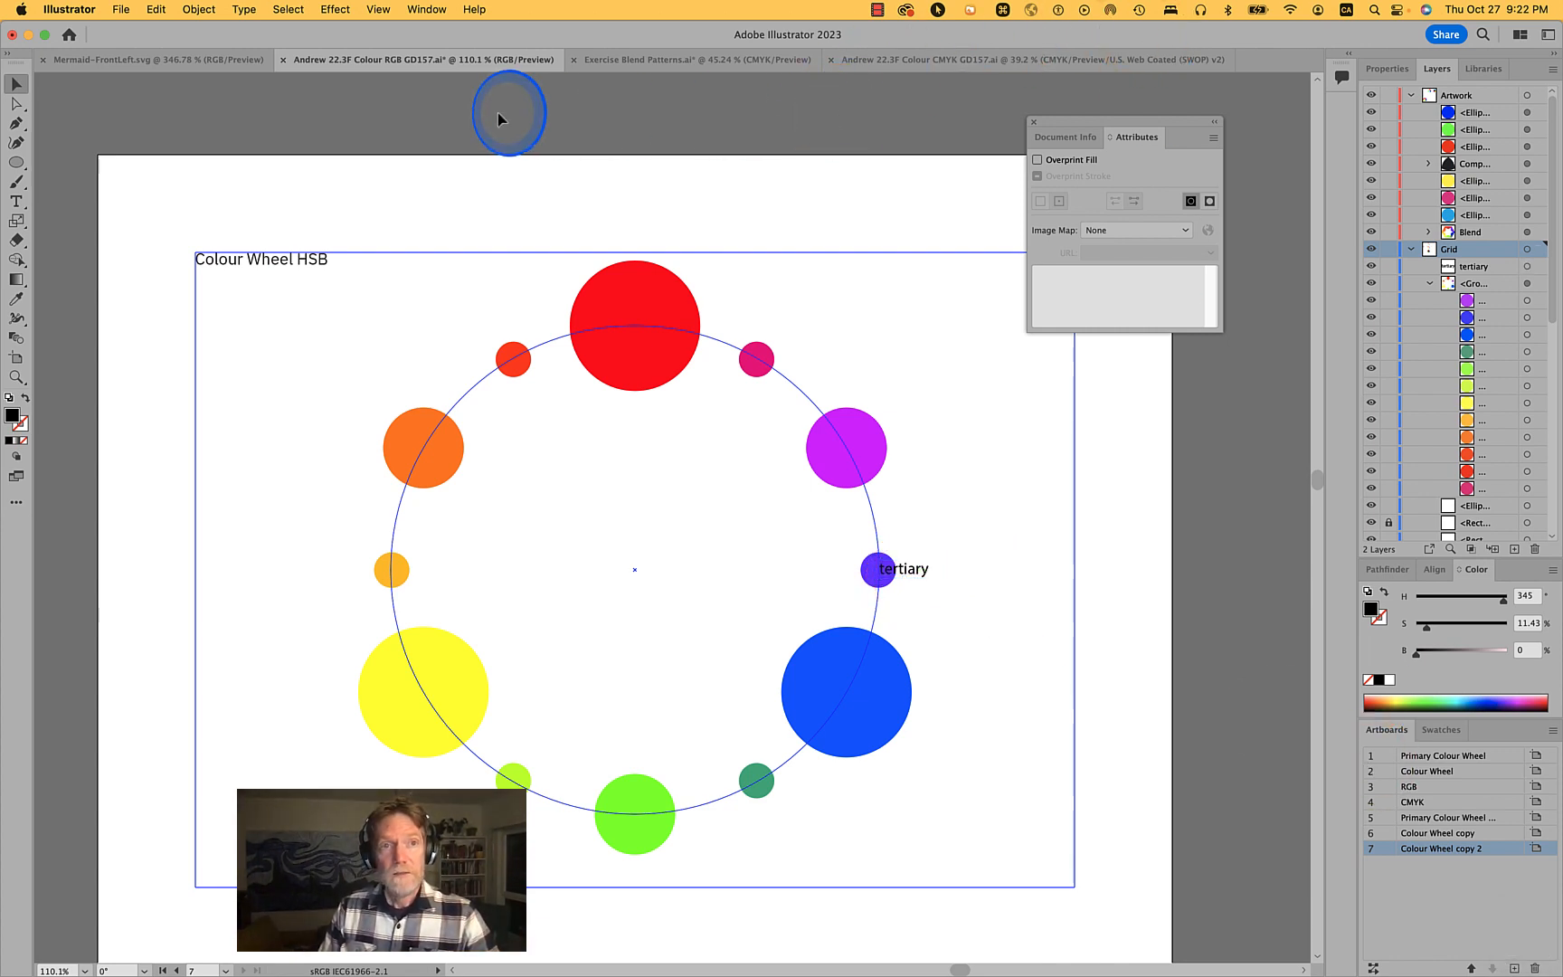
pyautogui.click(541, 196)
pyautogui.click(914, 577)
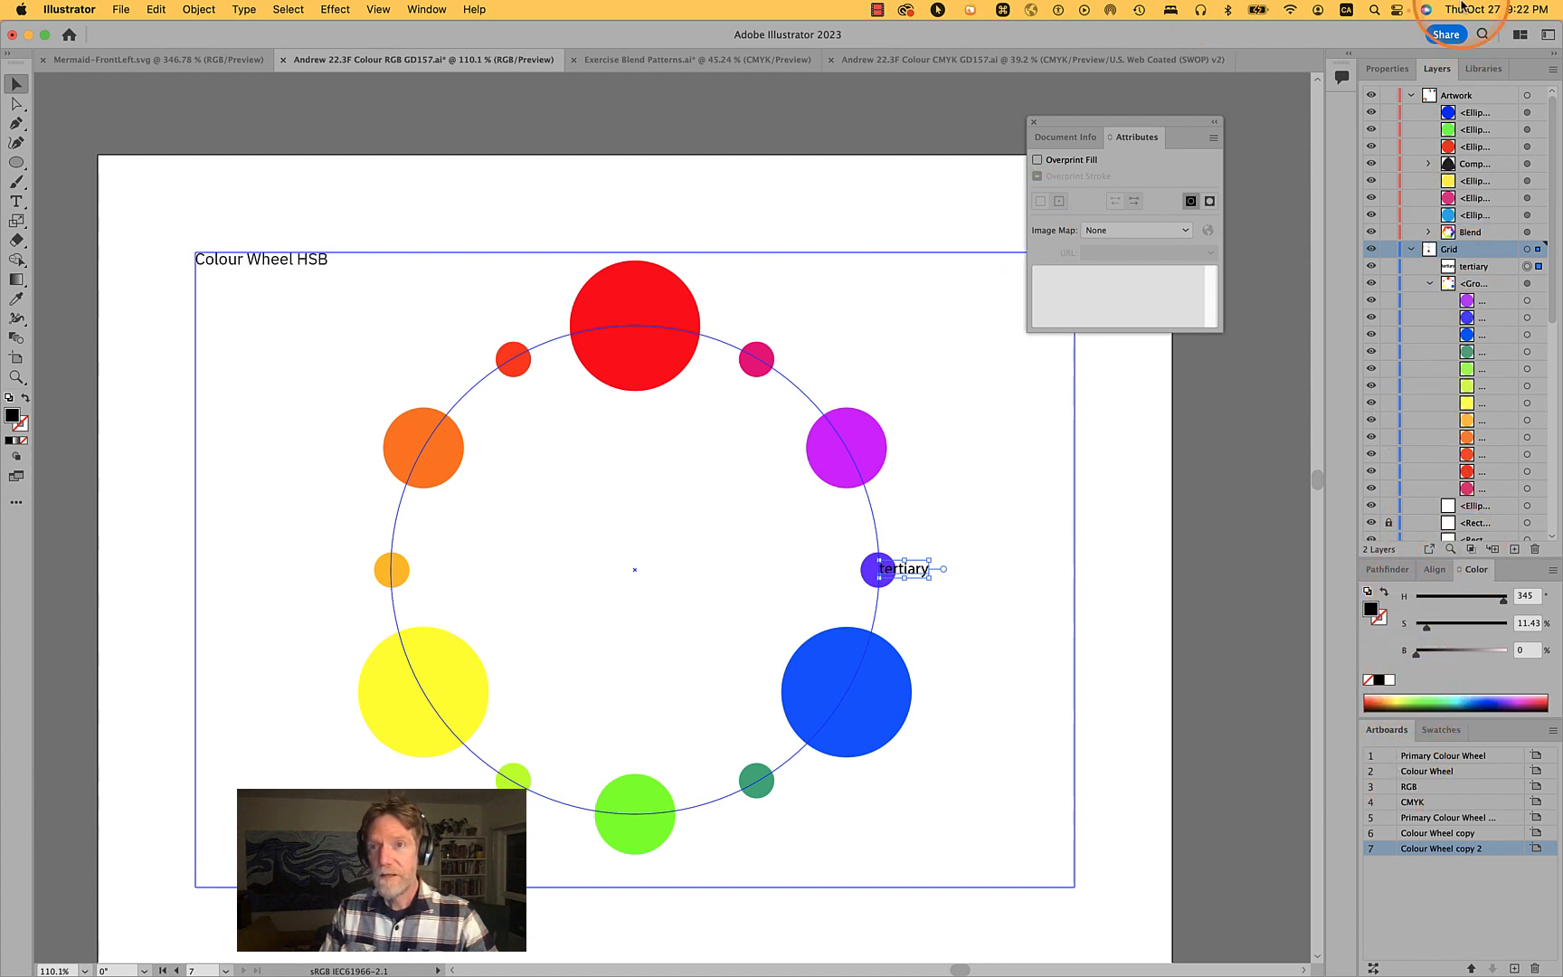
pyautogui.click(1379, 69)
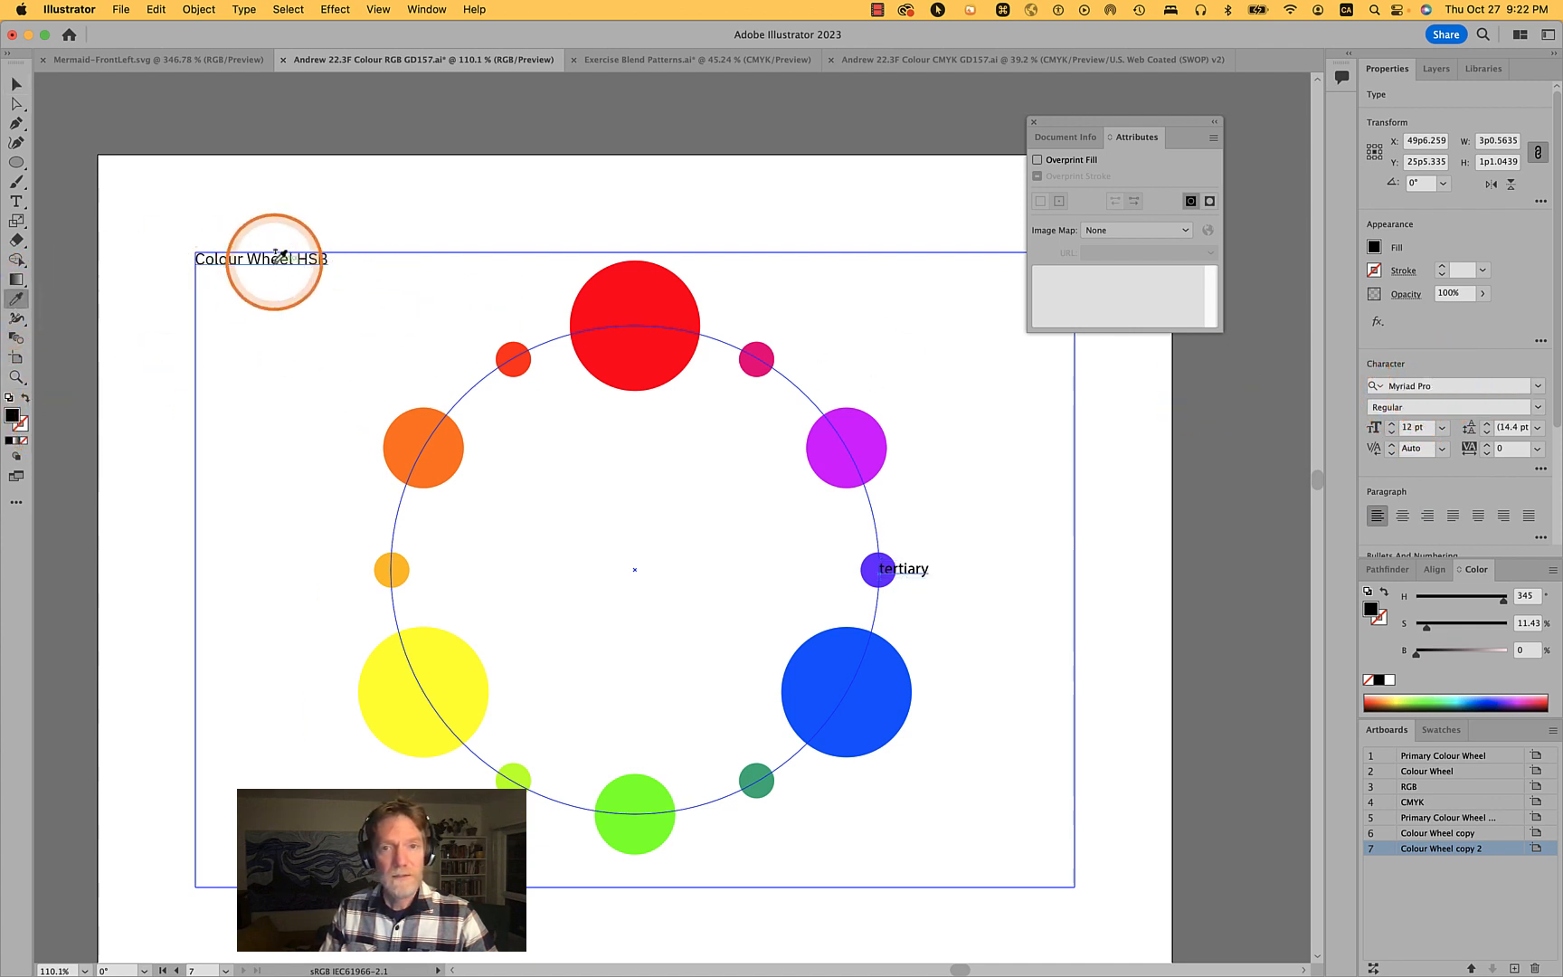
pyautogui.click(277, 258)
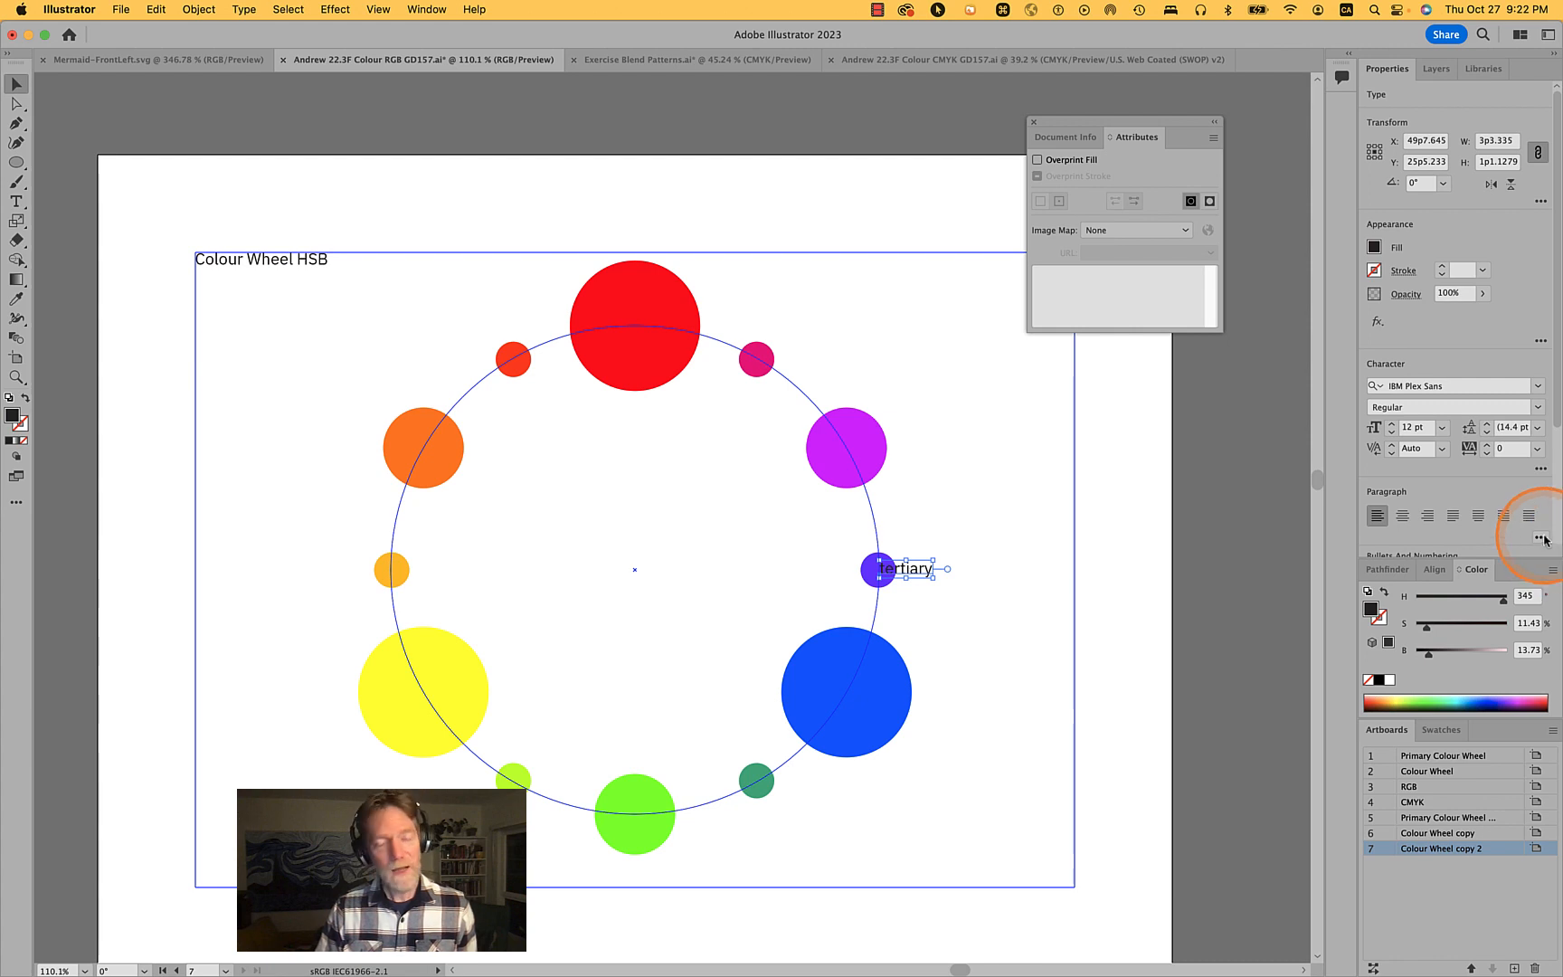
# - Set the tertiary label's left indent to 18 pt
pyautogui.click(1538, 471)
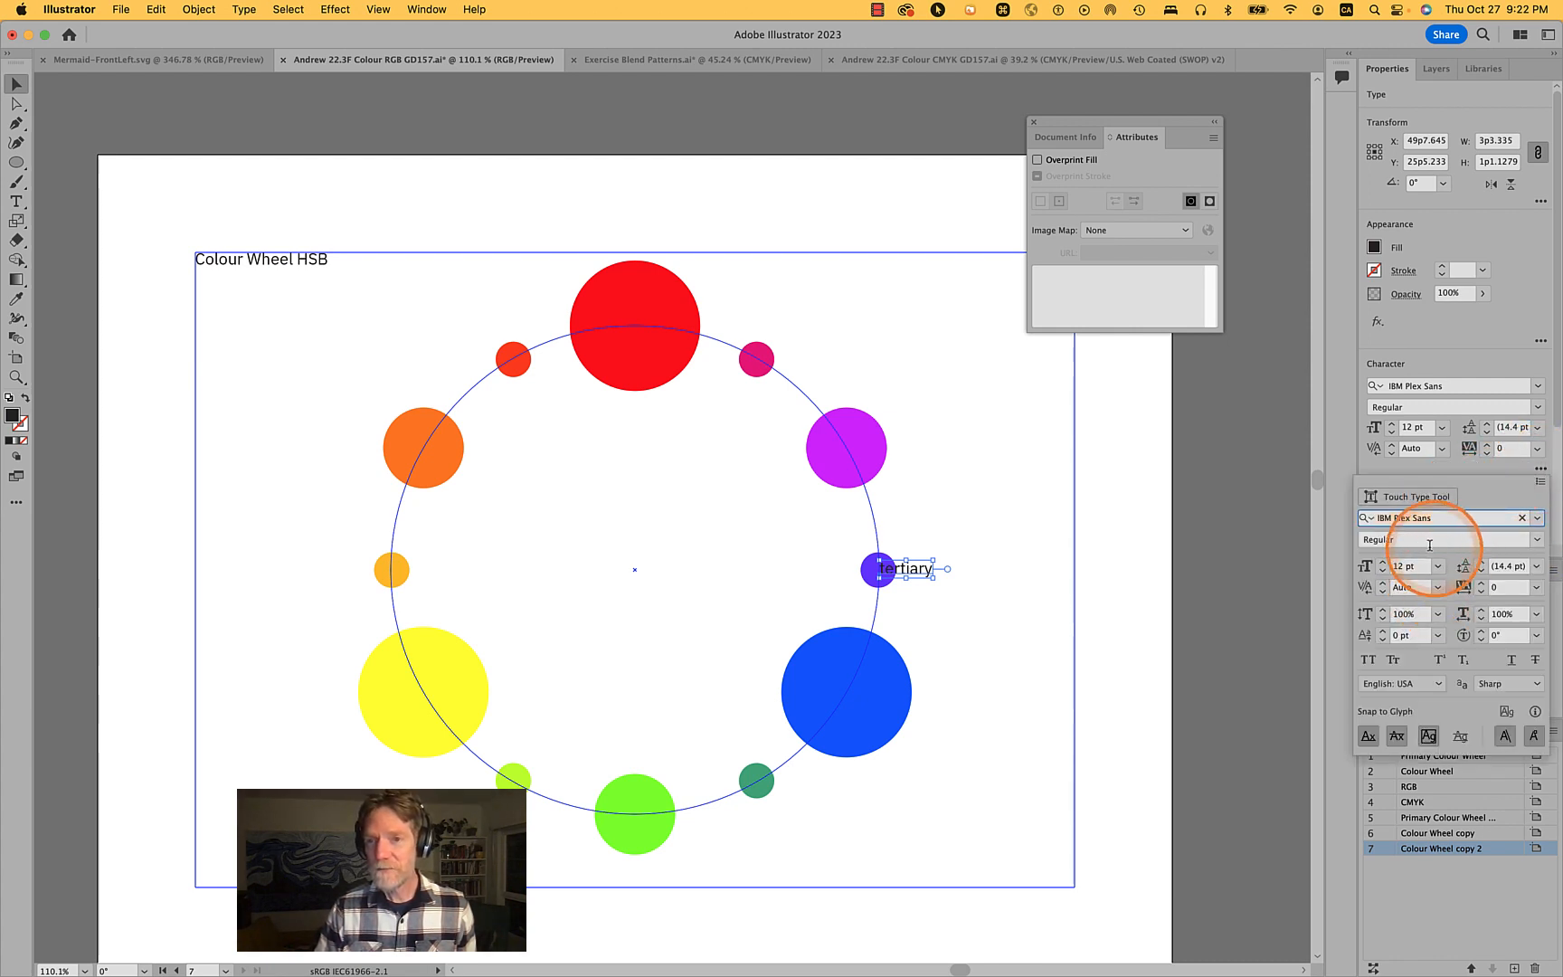
pyautogui.click(1508, 362)
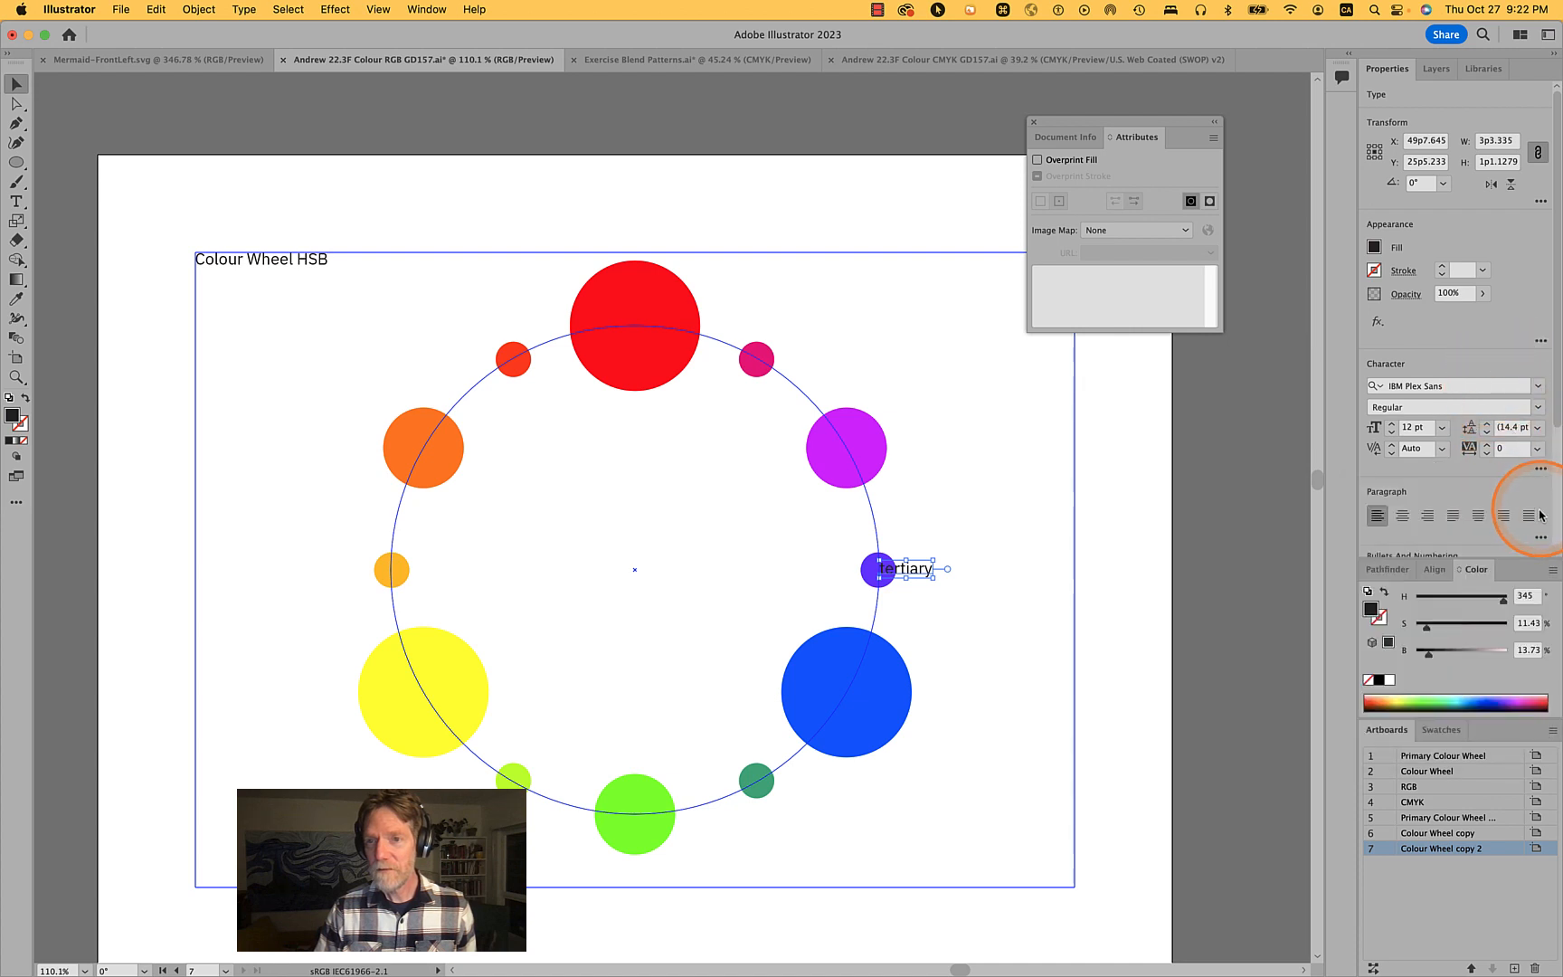
pyautogui.click(1540, 538)
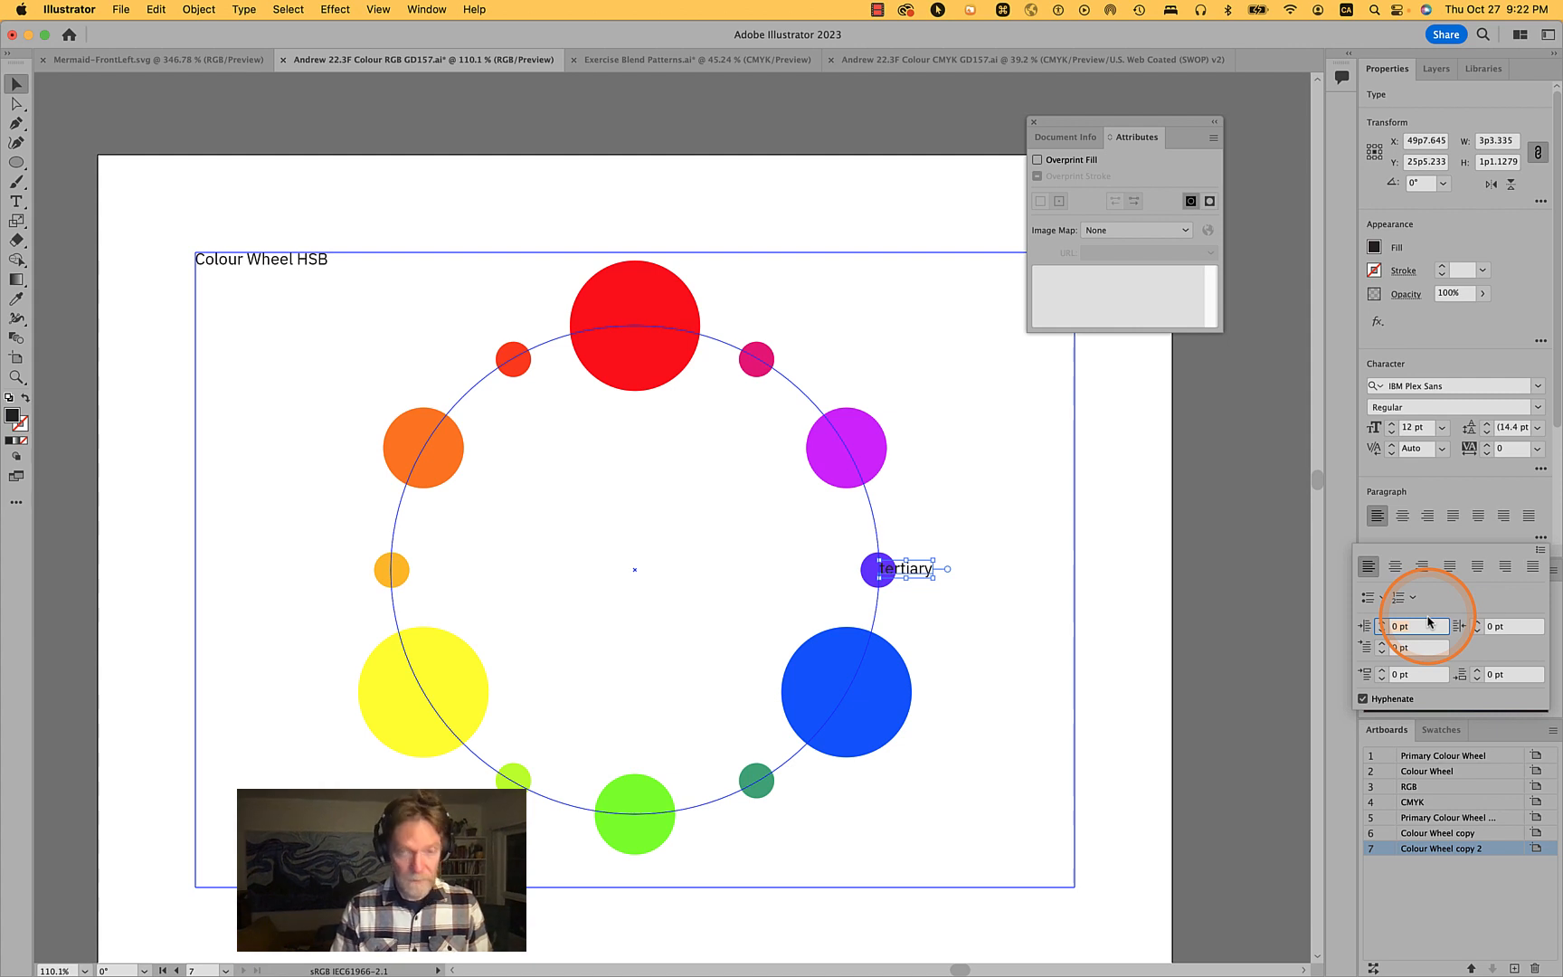
pyautogui.hotkey('shift', 'Up')
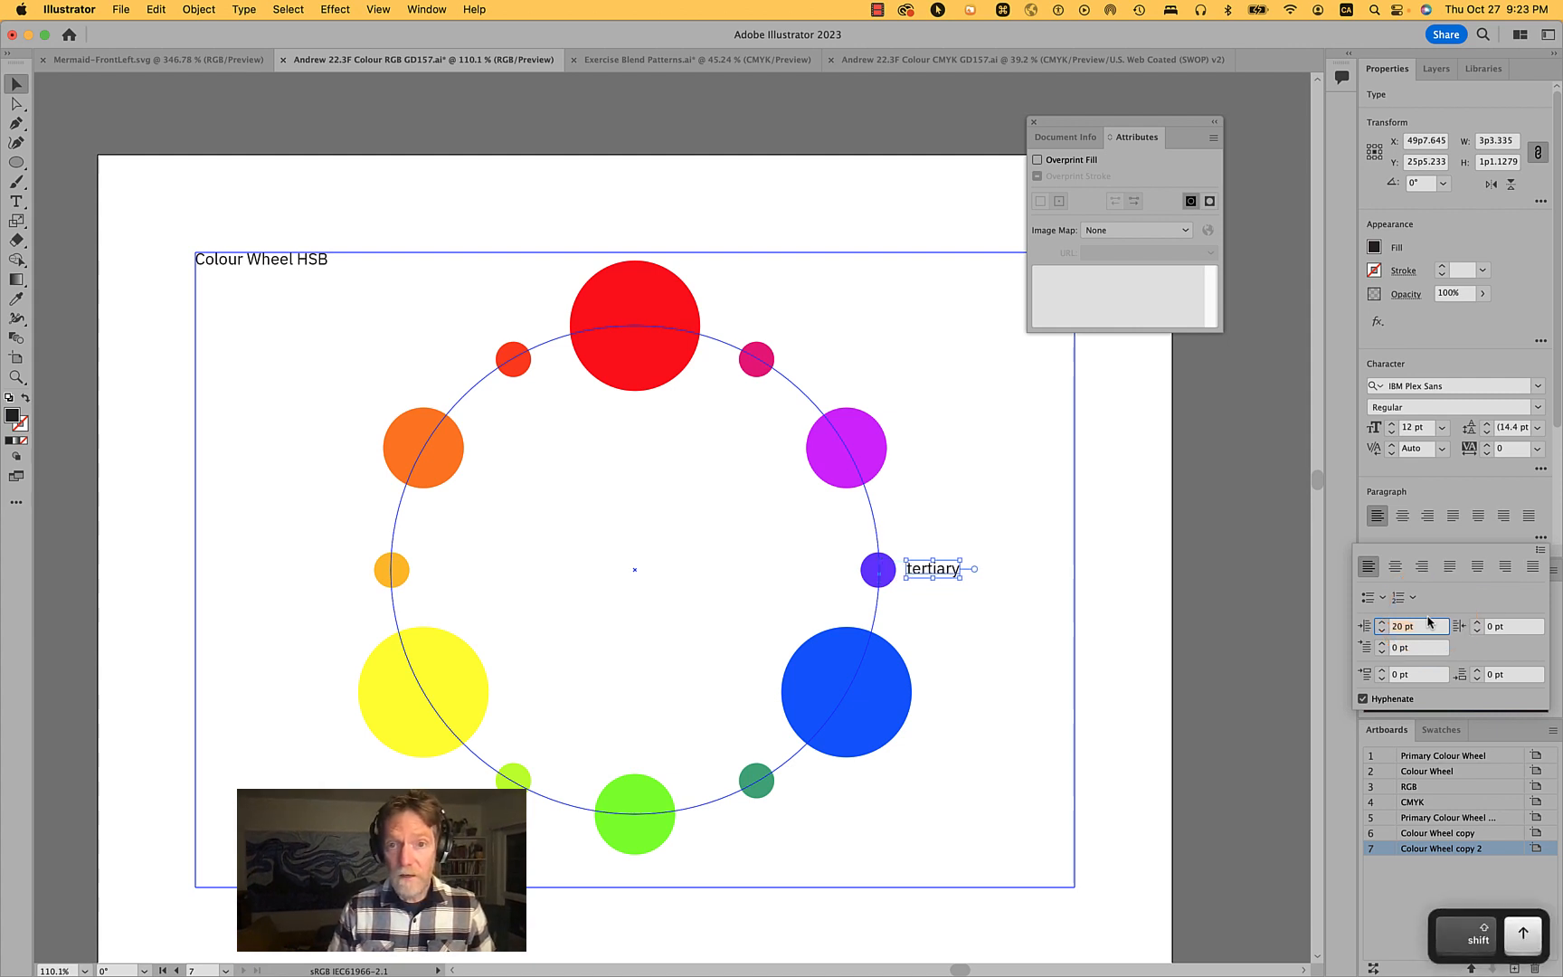
pyautogui.press('Down')
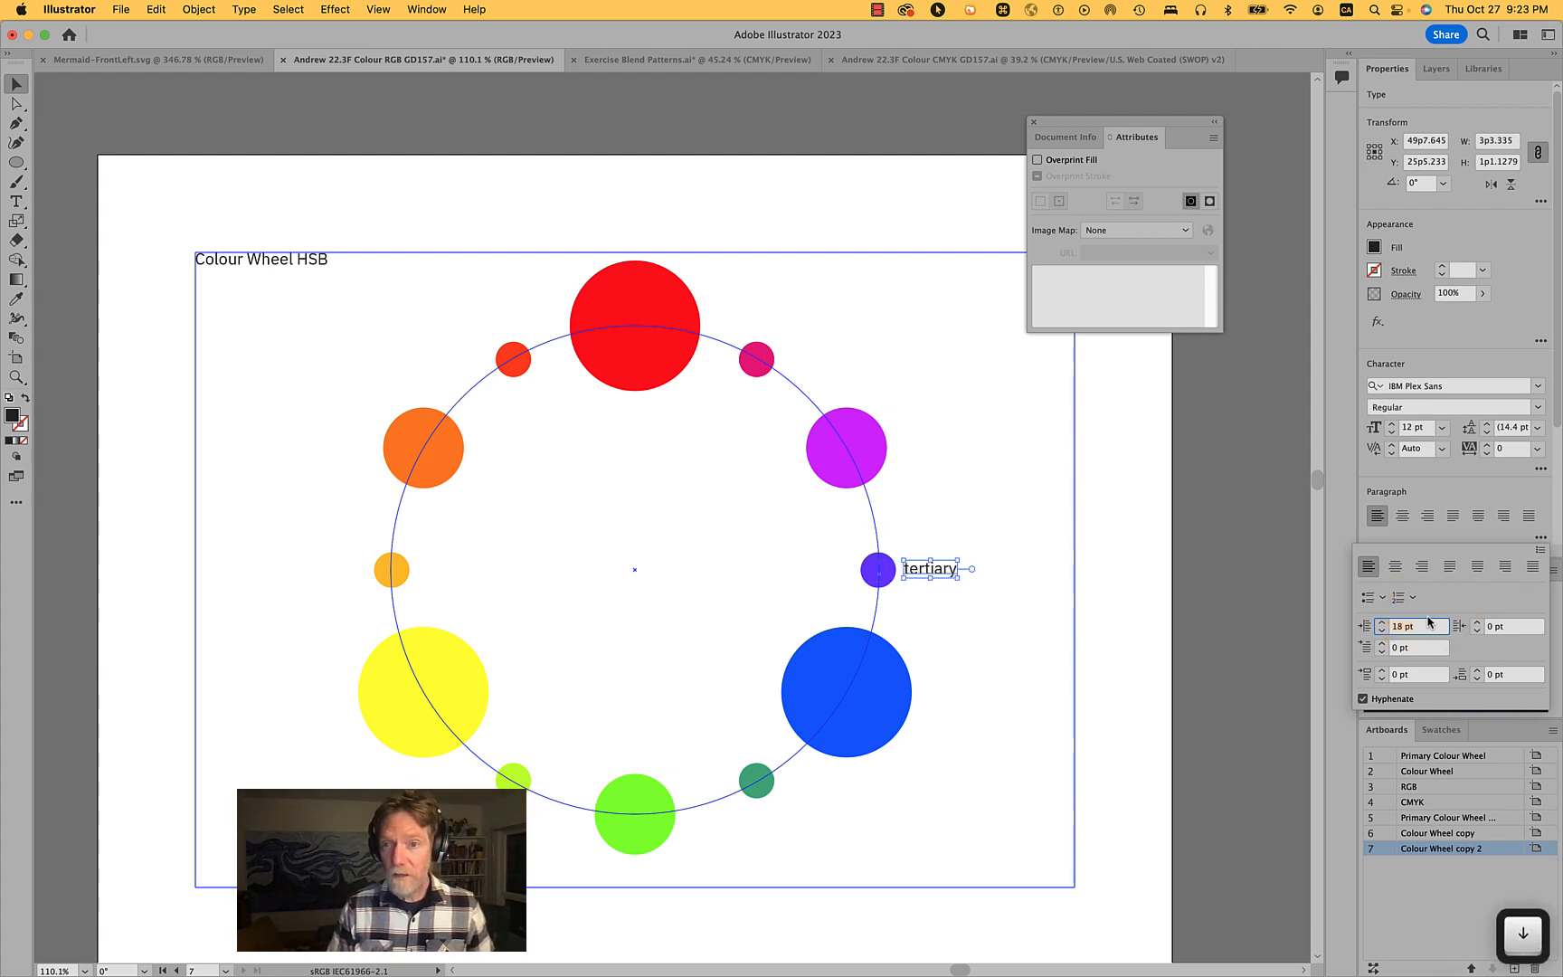
pyautogui.keyDown('super'); pyautogui.click(1047, 546); pyautogui.keyUp('super')
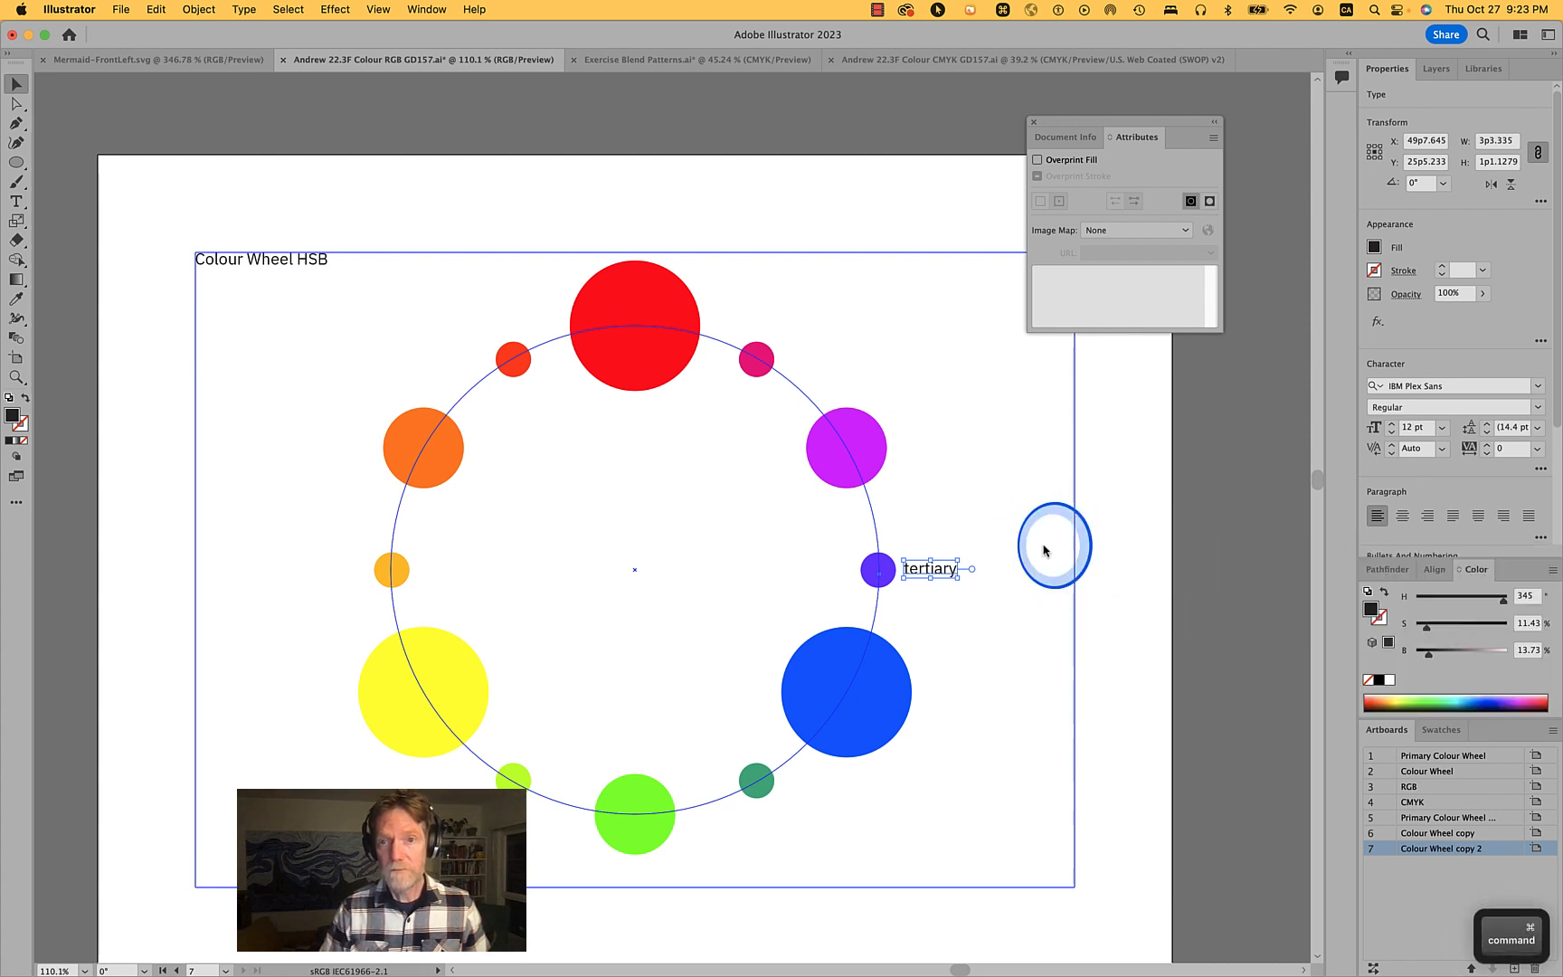
pyautogui.keyDown('super'); pyautogui.click(1044, 546); pyautogui.keyUp('super')
# - Rotate a copy of the tertiary label 30° about the wheel's centre point
pyautogui.keyDown('super'); pyautogui.click(957, 572); pyautogui.keyUp('super')
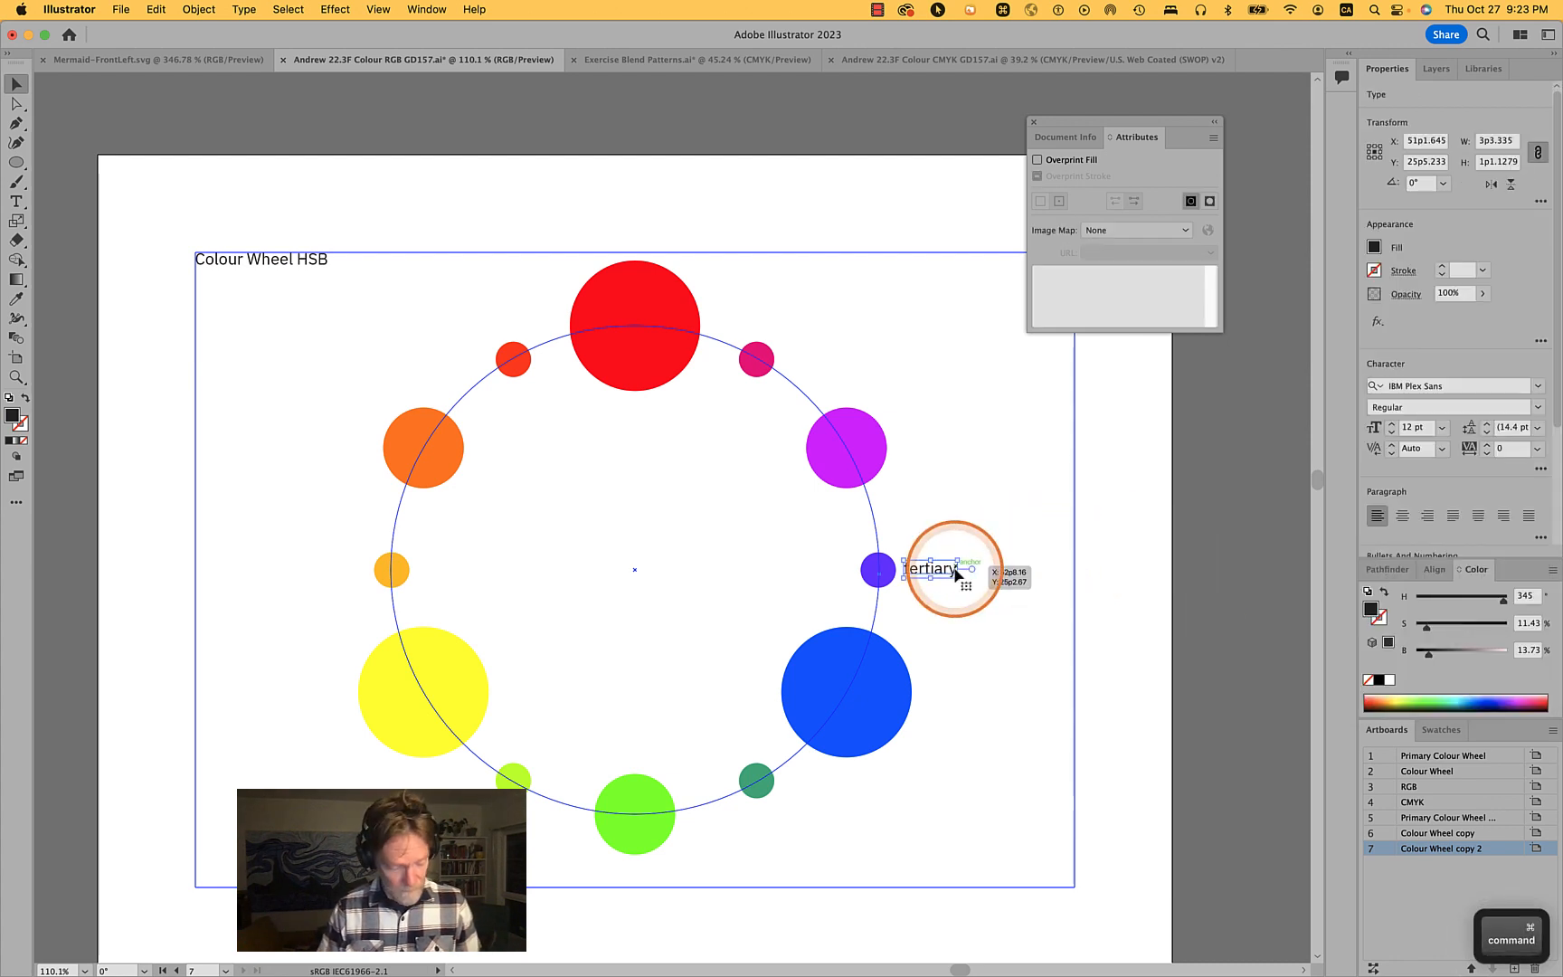
pyautogui.press('r')
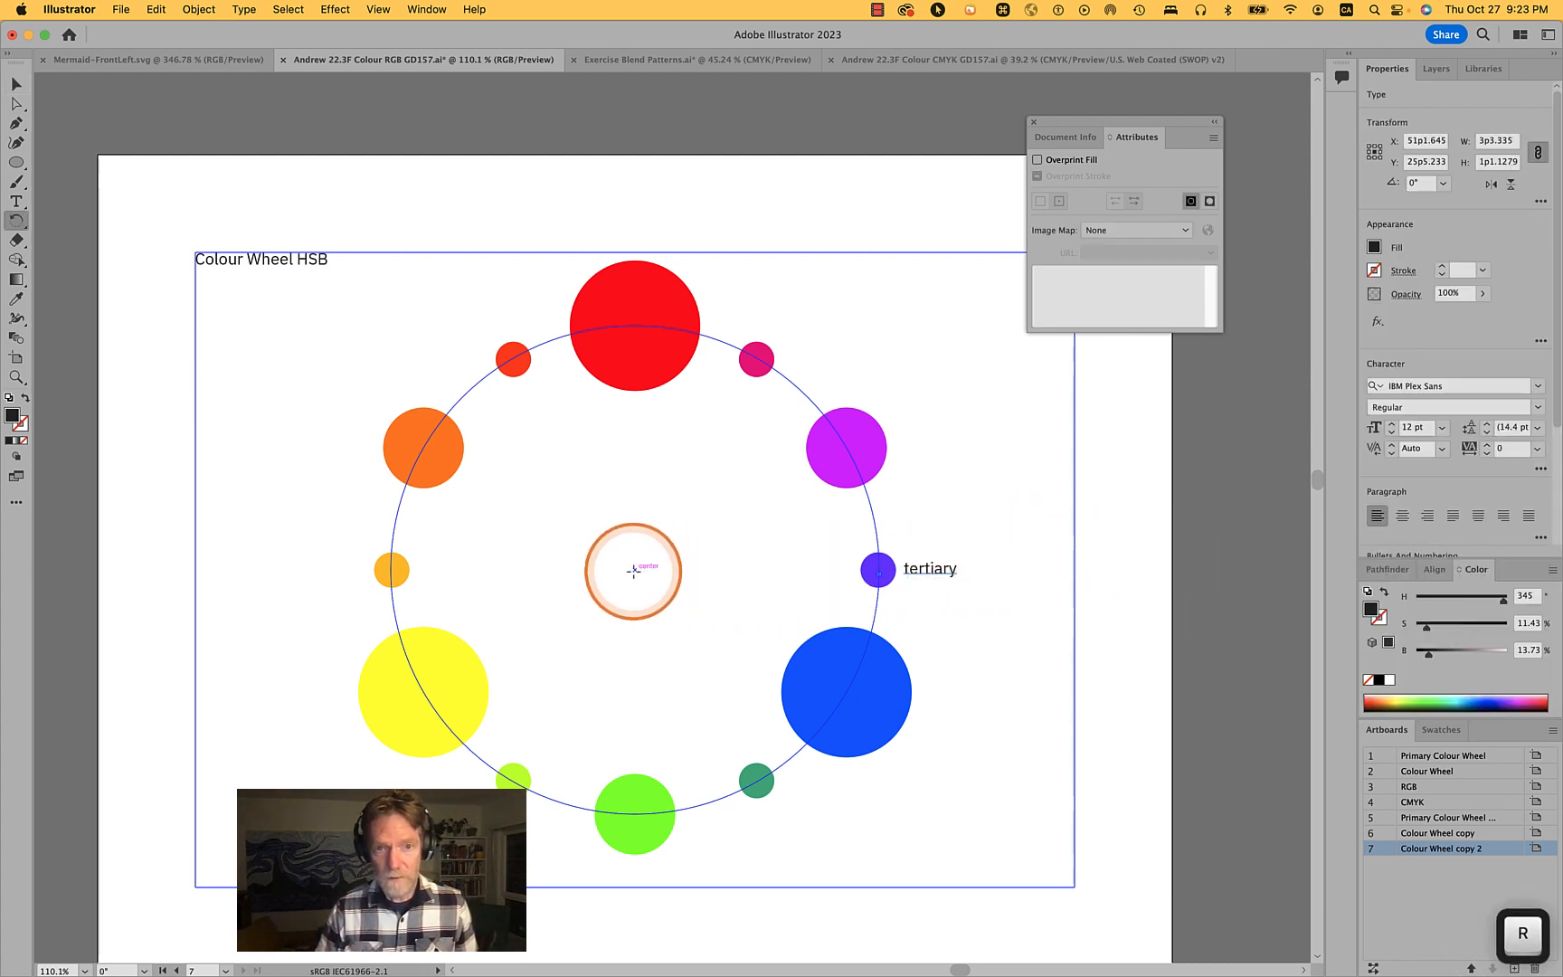
pyautogui.keyDown('alt'); pyautogui.click(634, 570); pyautogui.keyUp('alt')
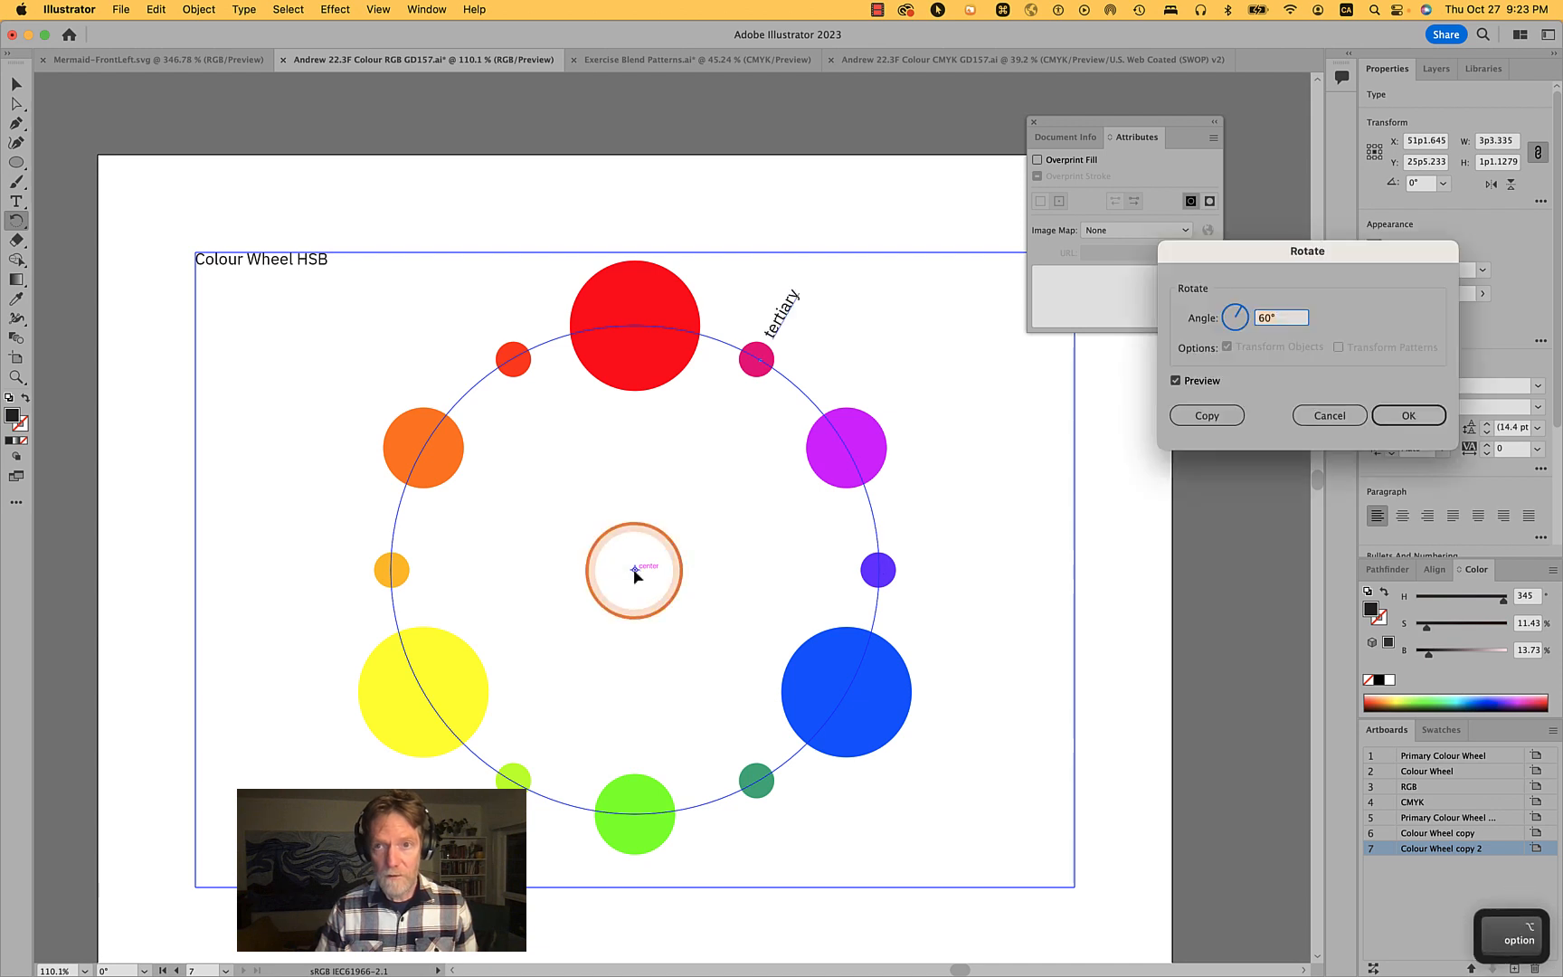
pyautogui.write('30')
pyautogui.press('Tab')
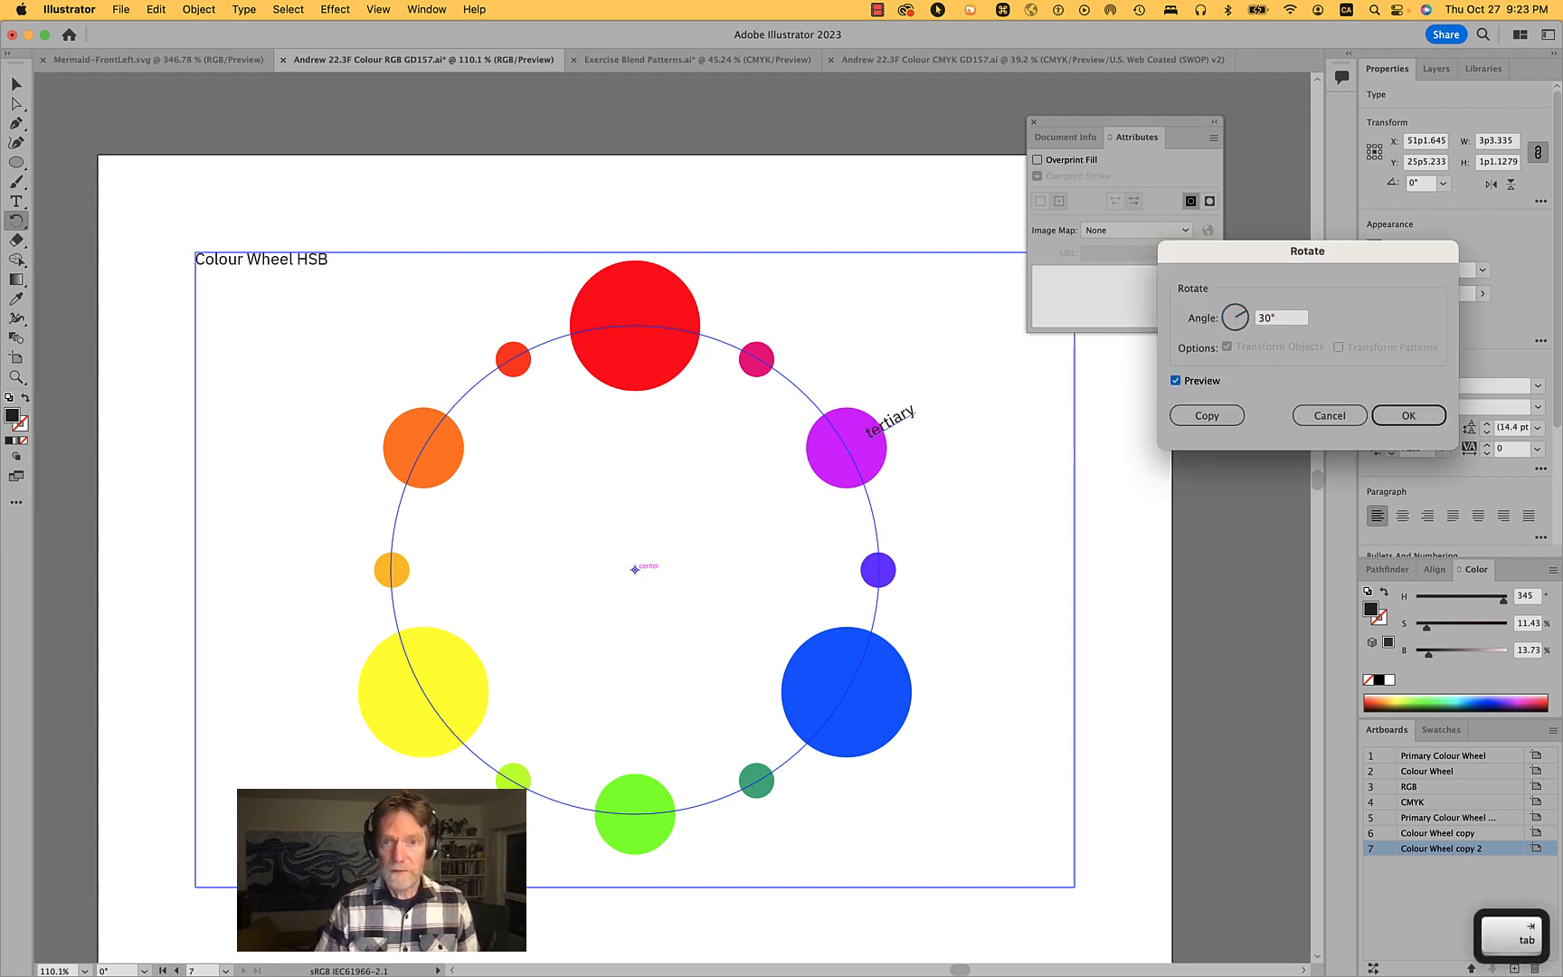
pyautogui.click(1206, 416)
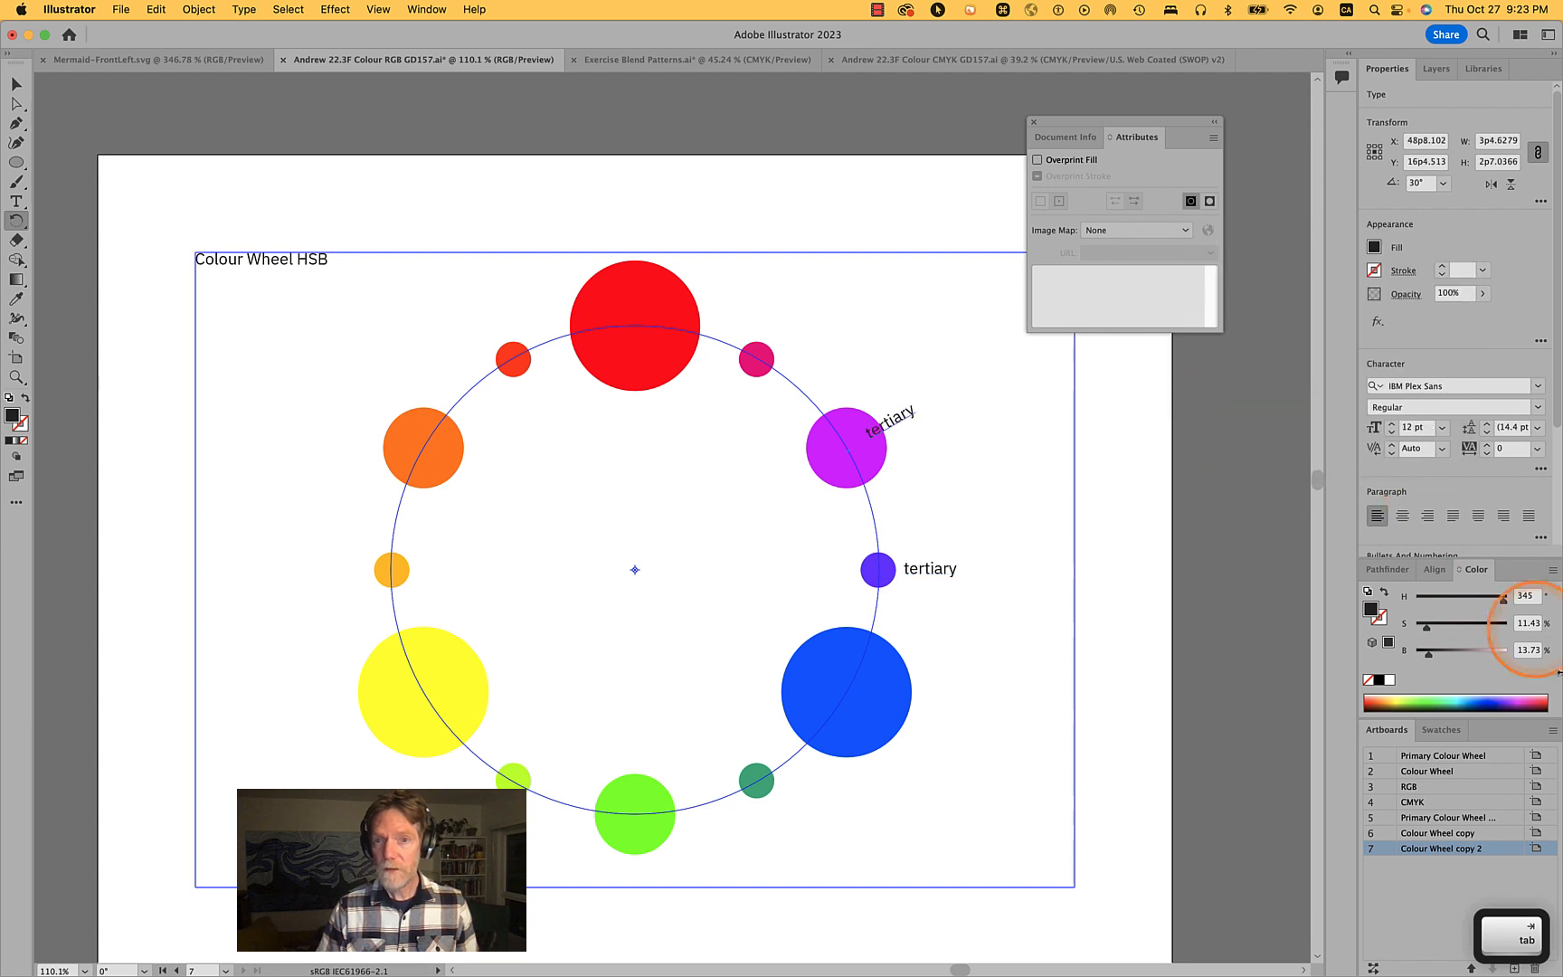
# - Change the rotated copy's text to secondary
pyautogui.click(1540, 367)
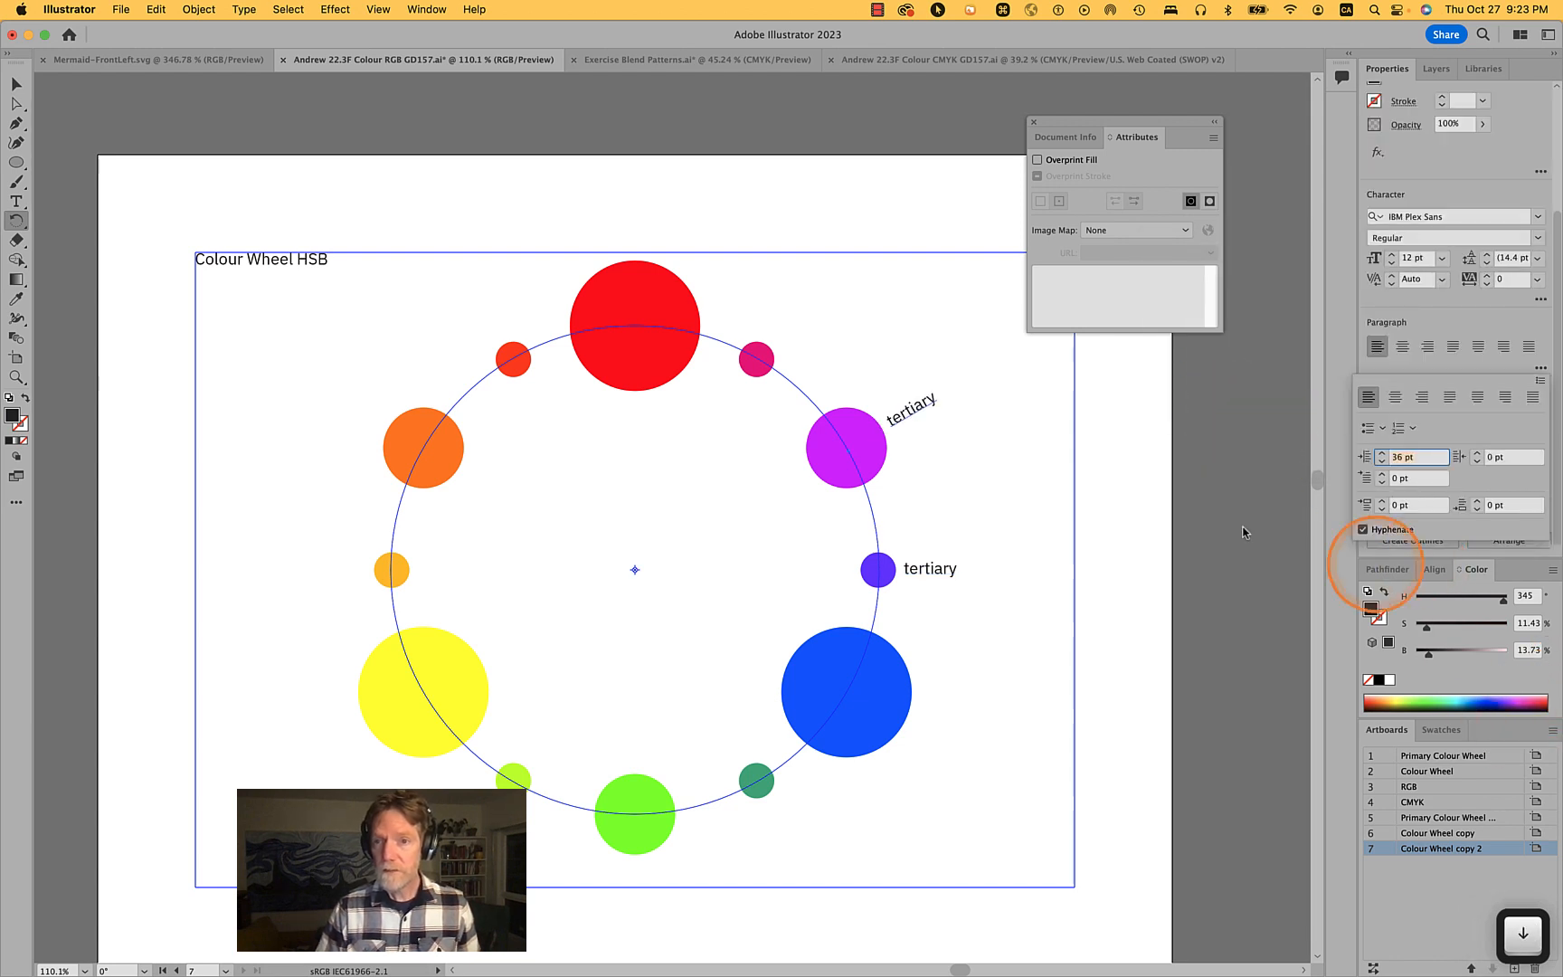
pyautogui.click(922, 409)
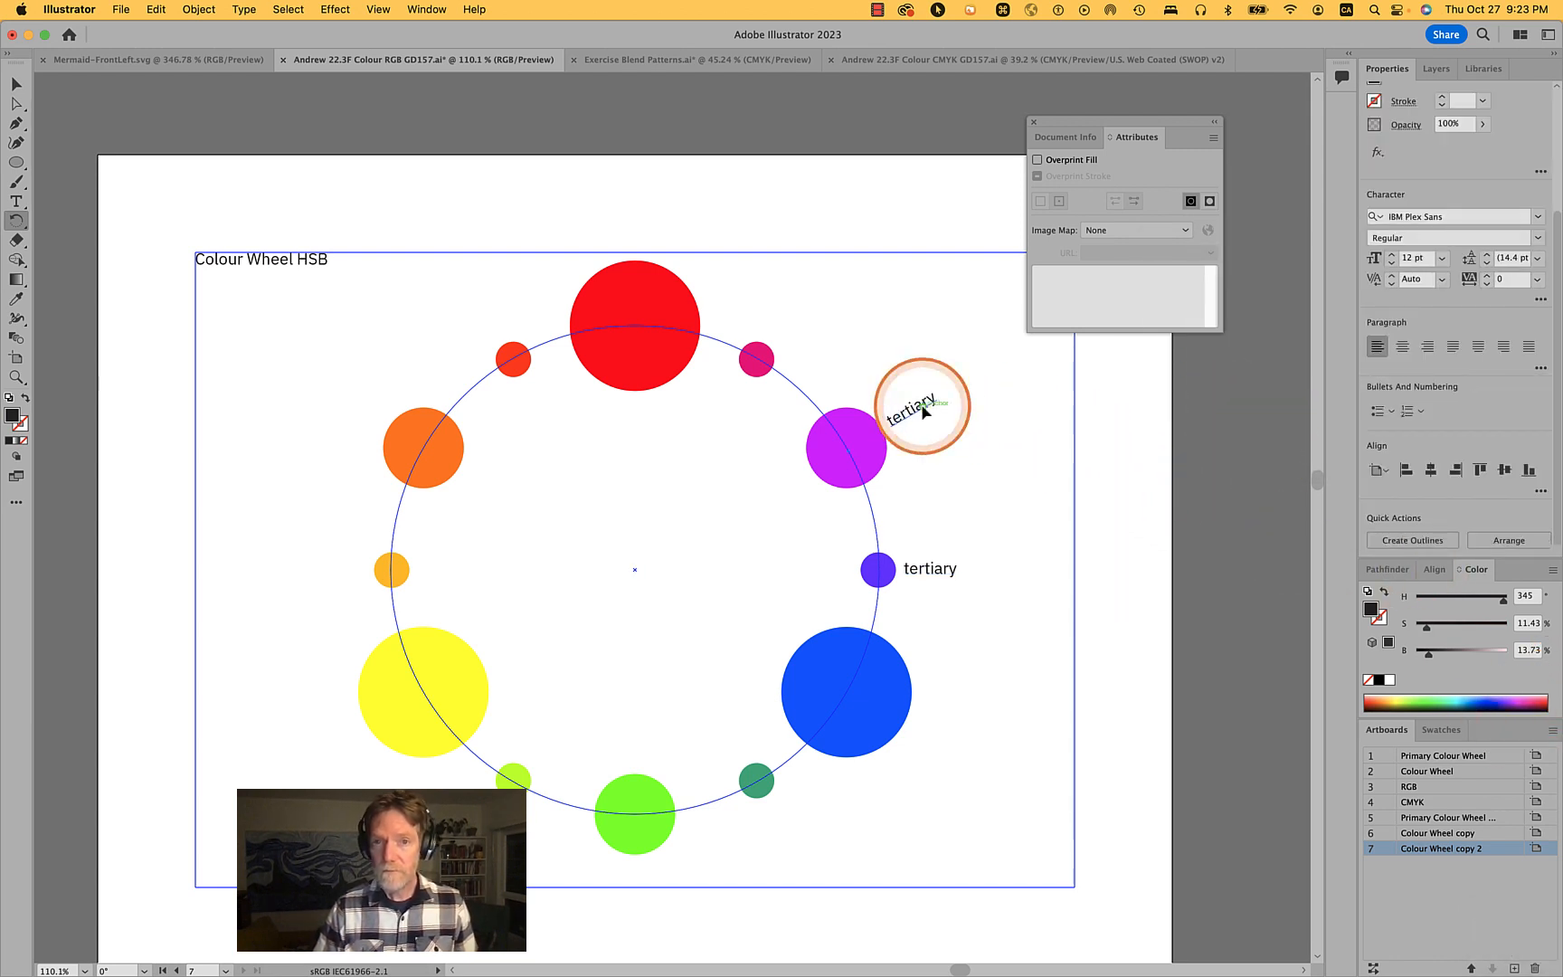
pyautogui.click(918, 409)
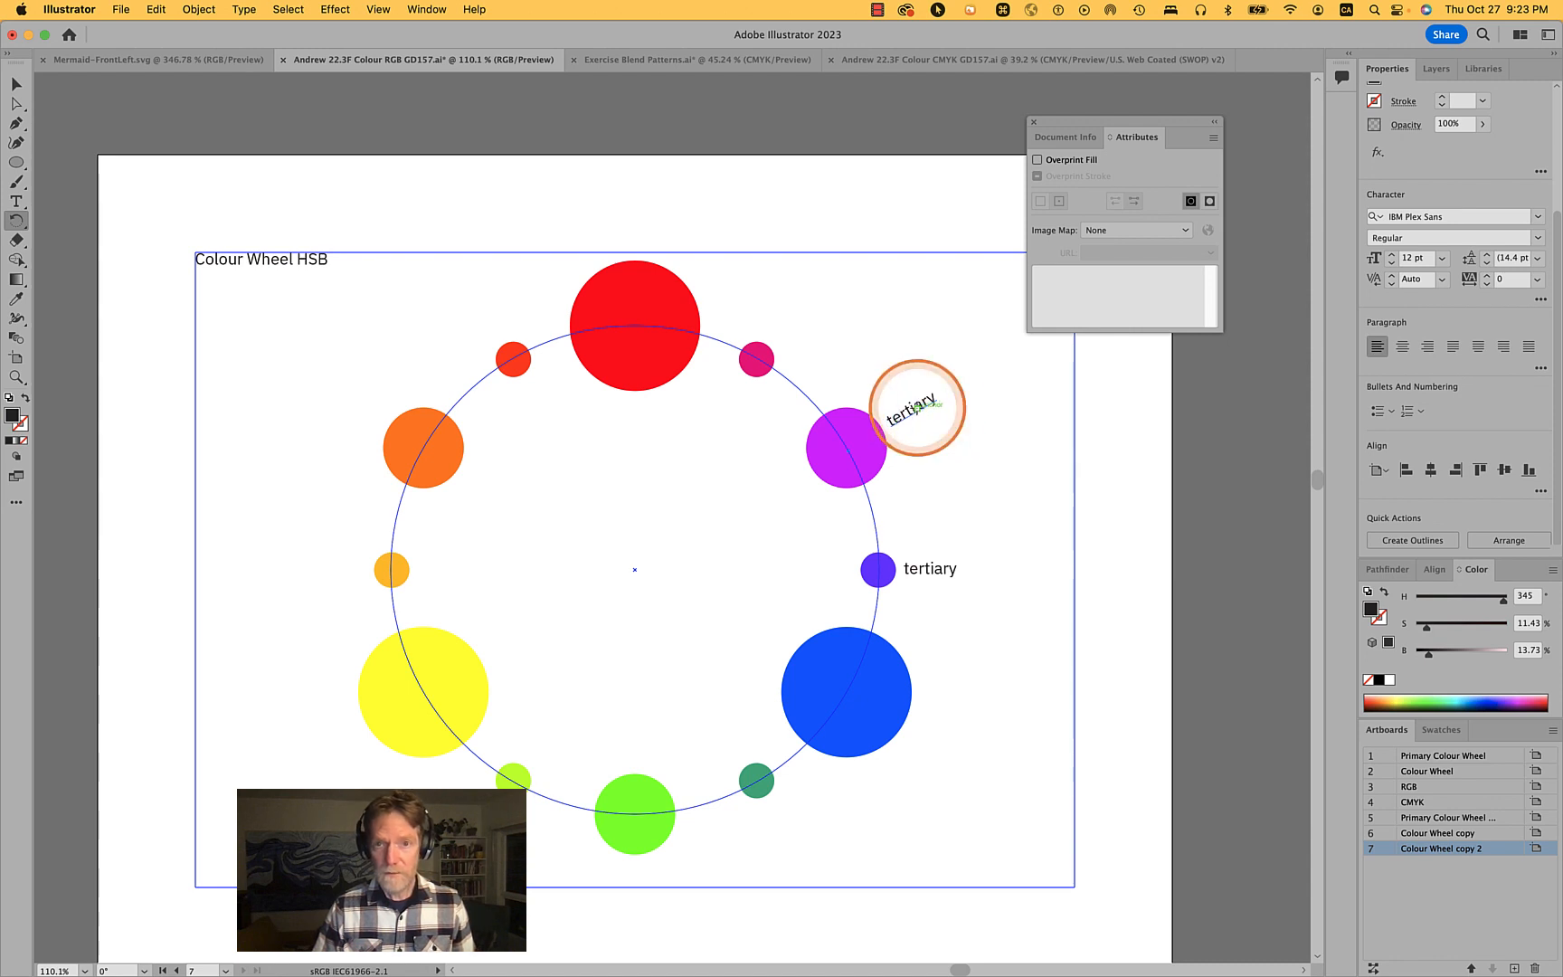
pyautogui.keyDown('super'); pyautogui.click(953, 399); pyautogui.keyUp('super')
pyautogui.press('t')
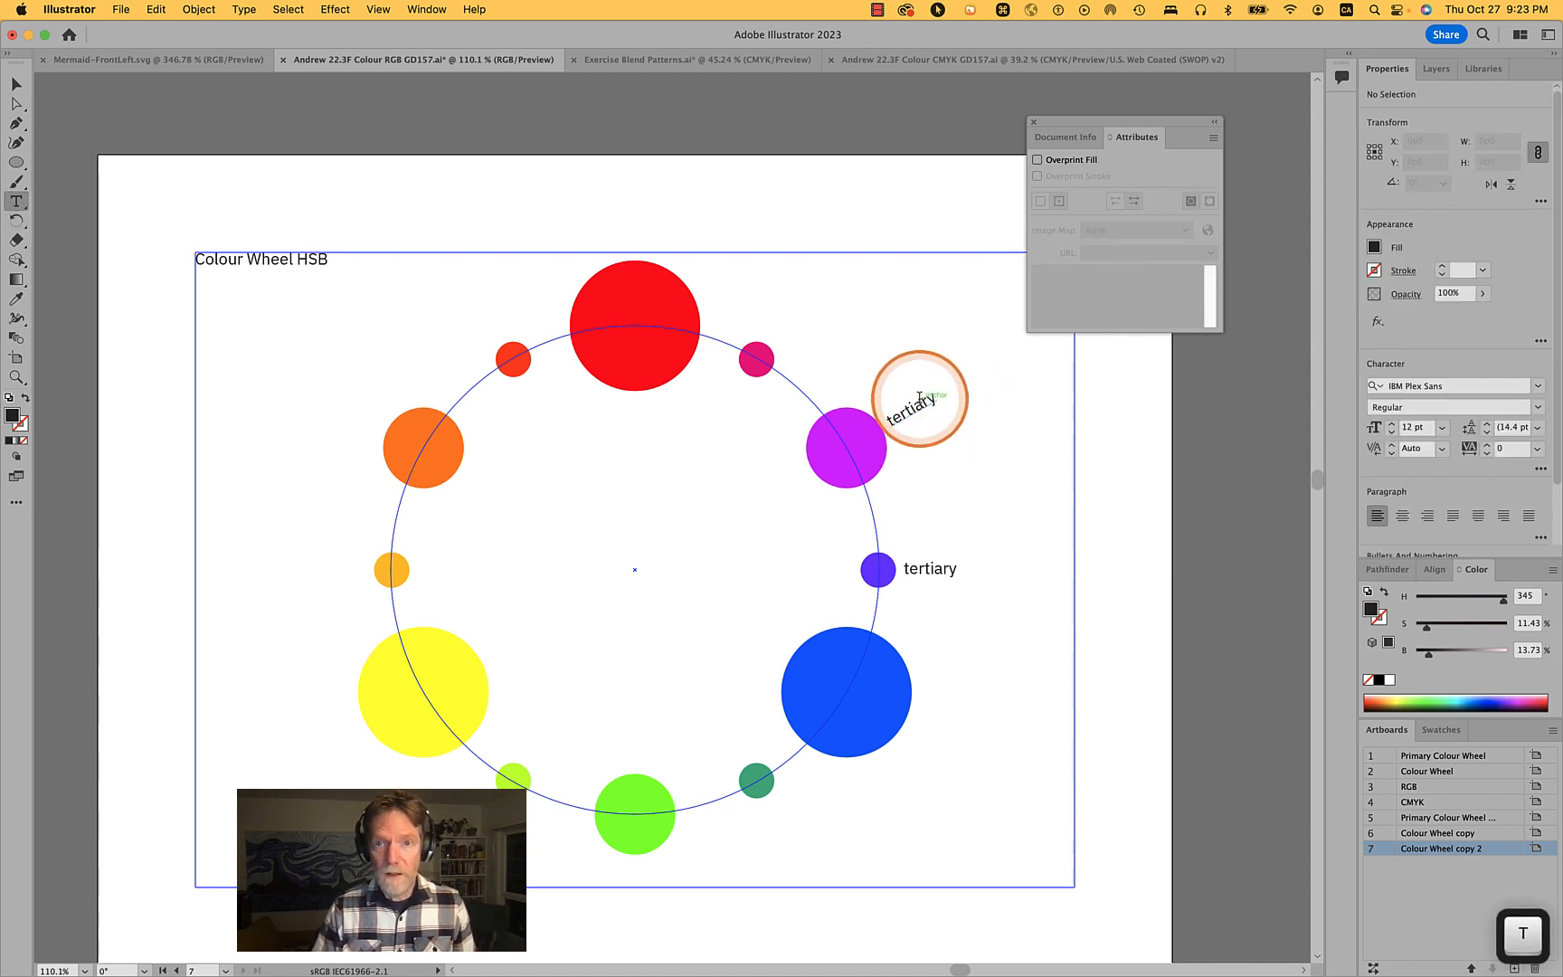
pyautogui.doubleClick(916, 405)
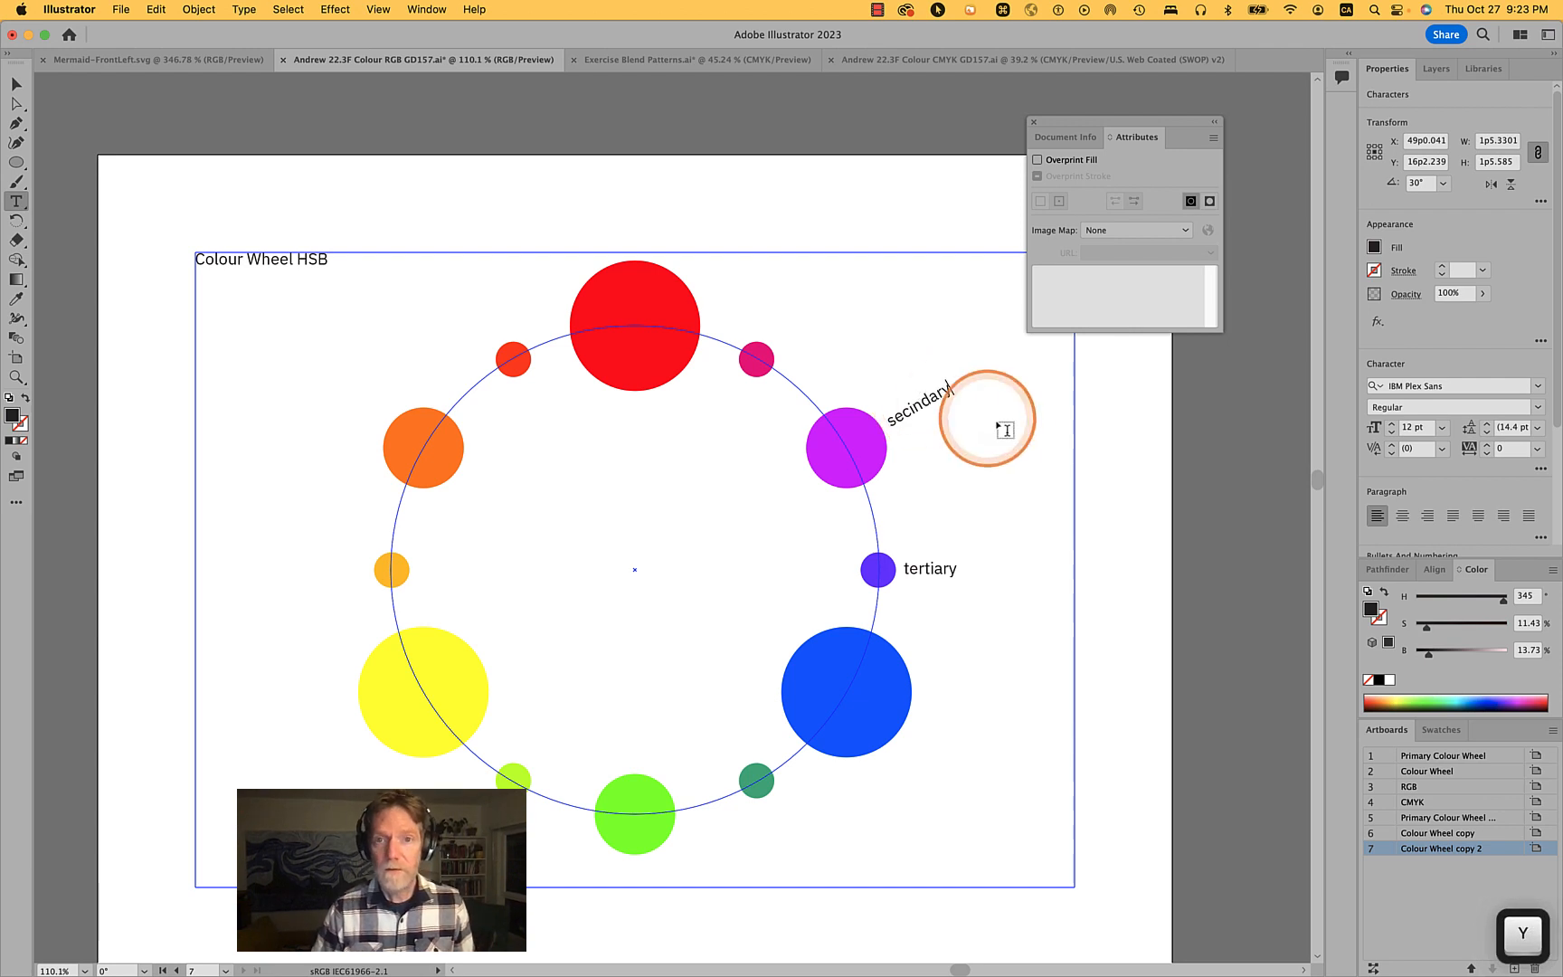
pyautogui.keyDown('super'); pyautogui.click(932, 403); pyautogui.keyUp('super')
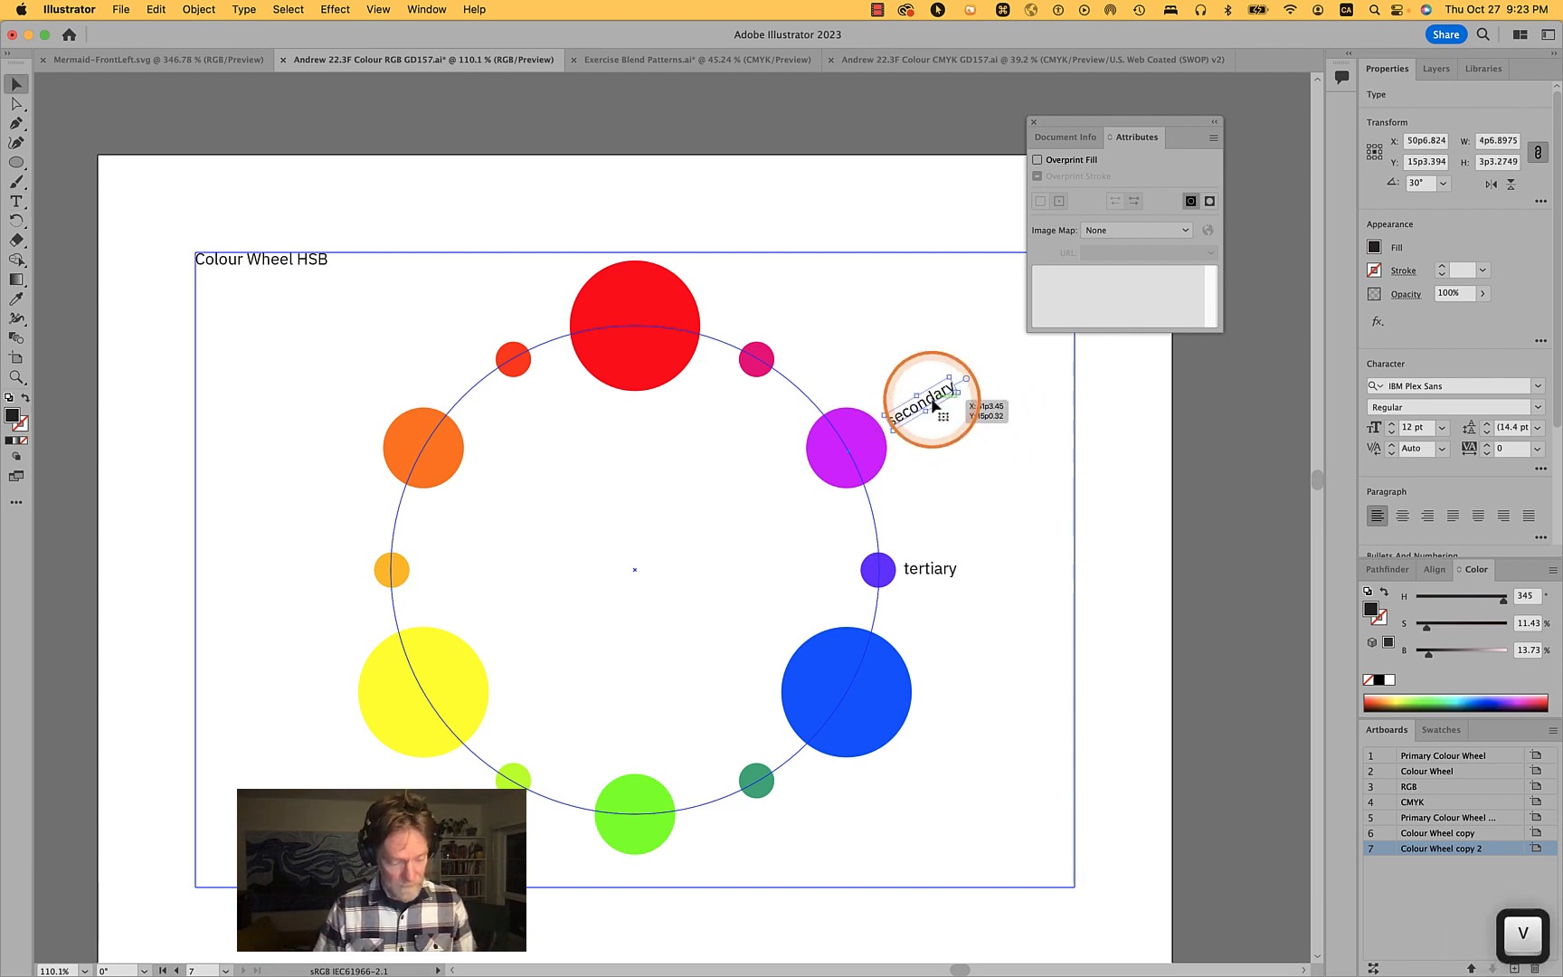
# - Rotate a copy of the secondary label -30° about the wheel's centre point
pyautogui.press('r')
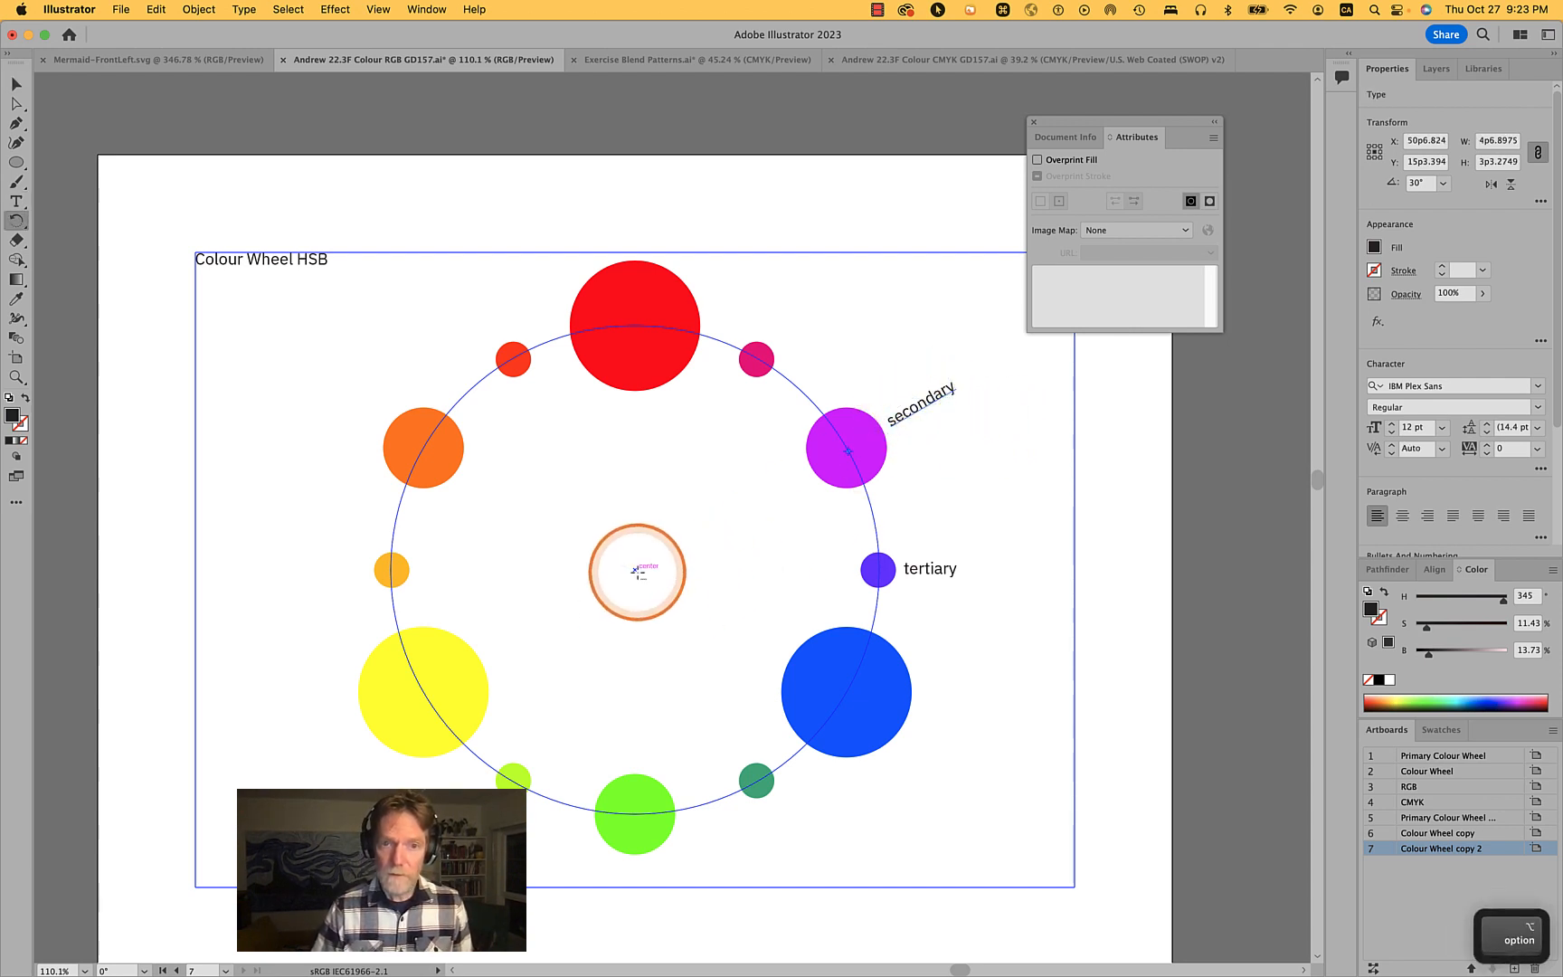
pyautogui.keyDown('alt'); pyautogui.click(636, 571); pyautogui.keyUp('alt')
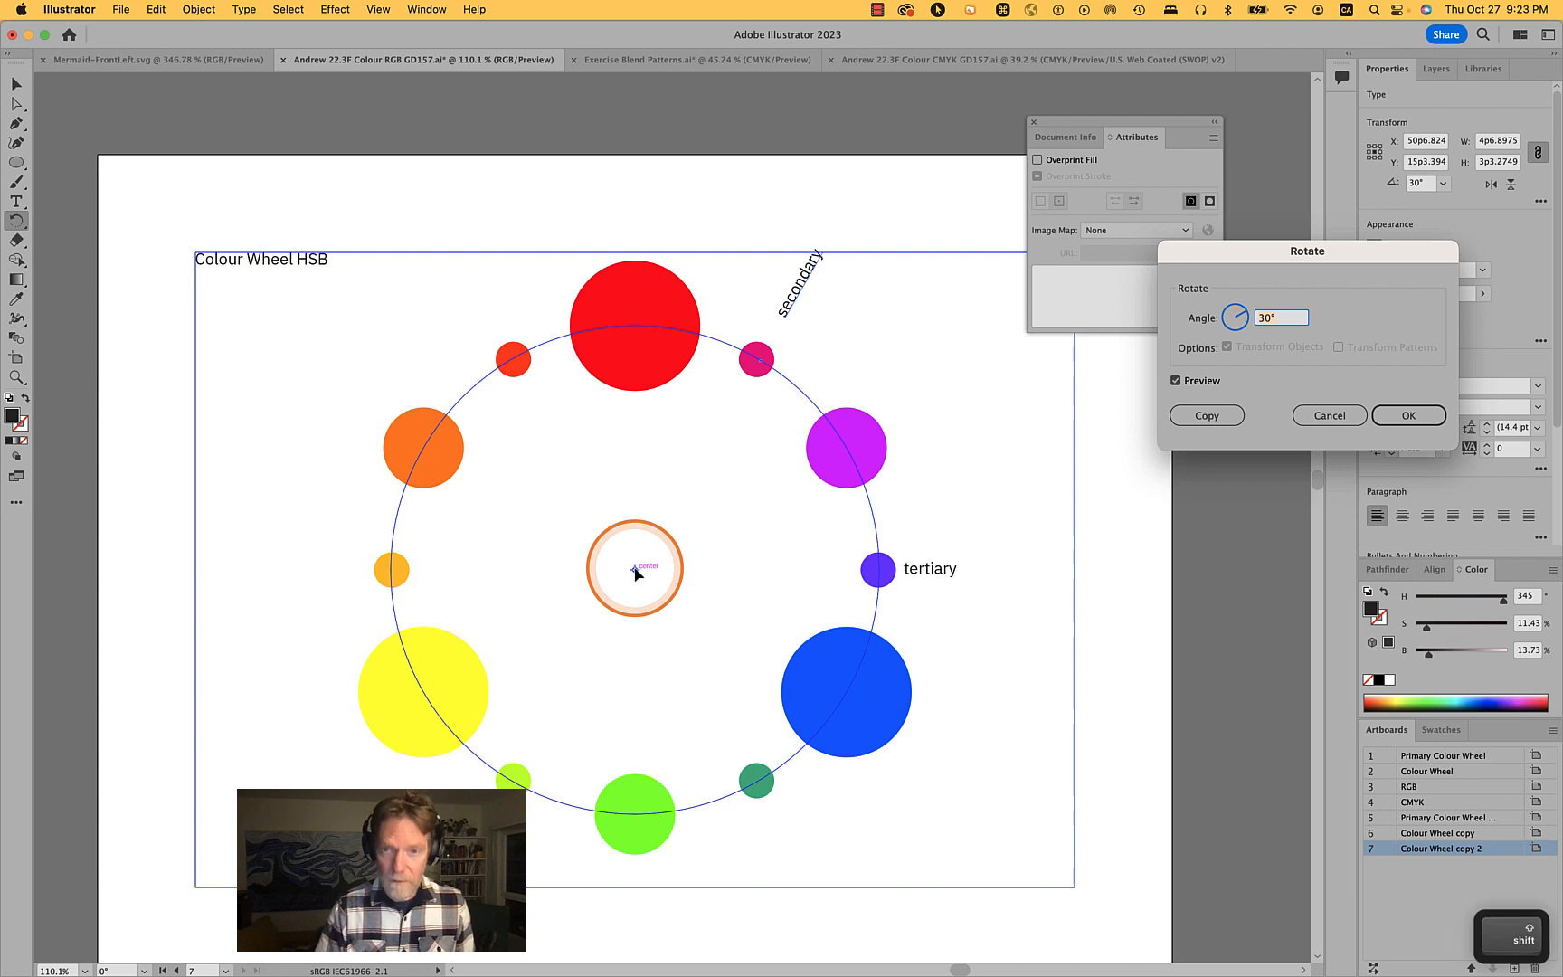
pyautogui.write('-60')
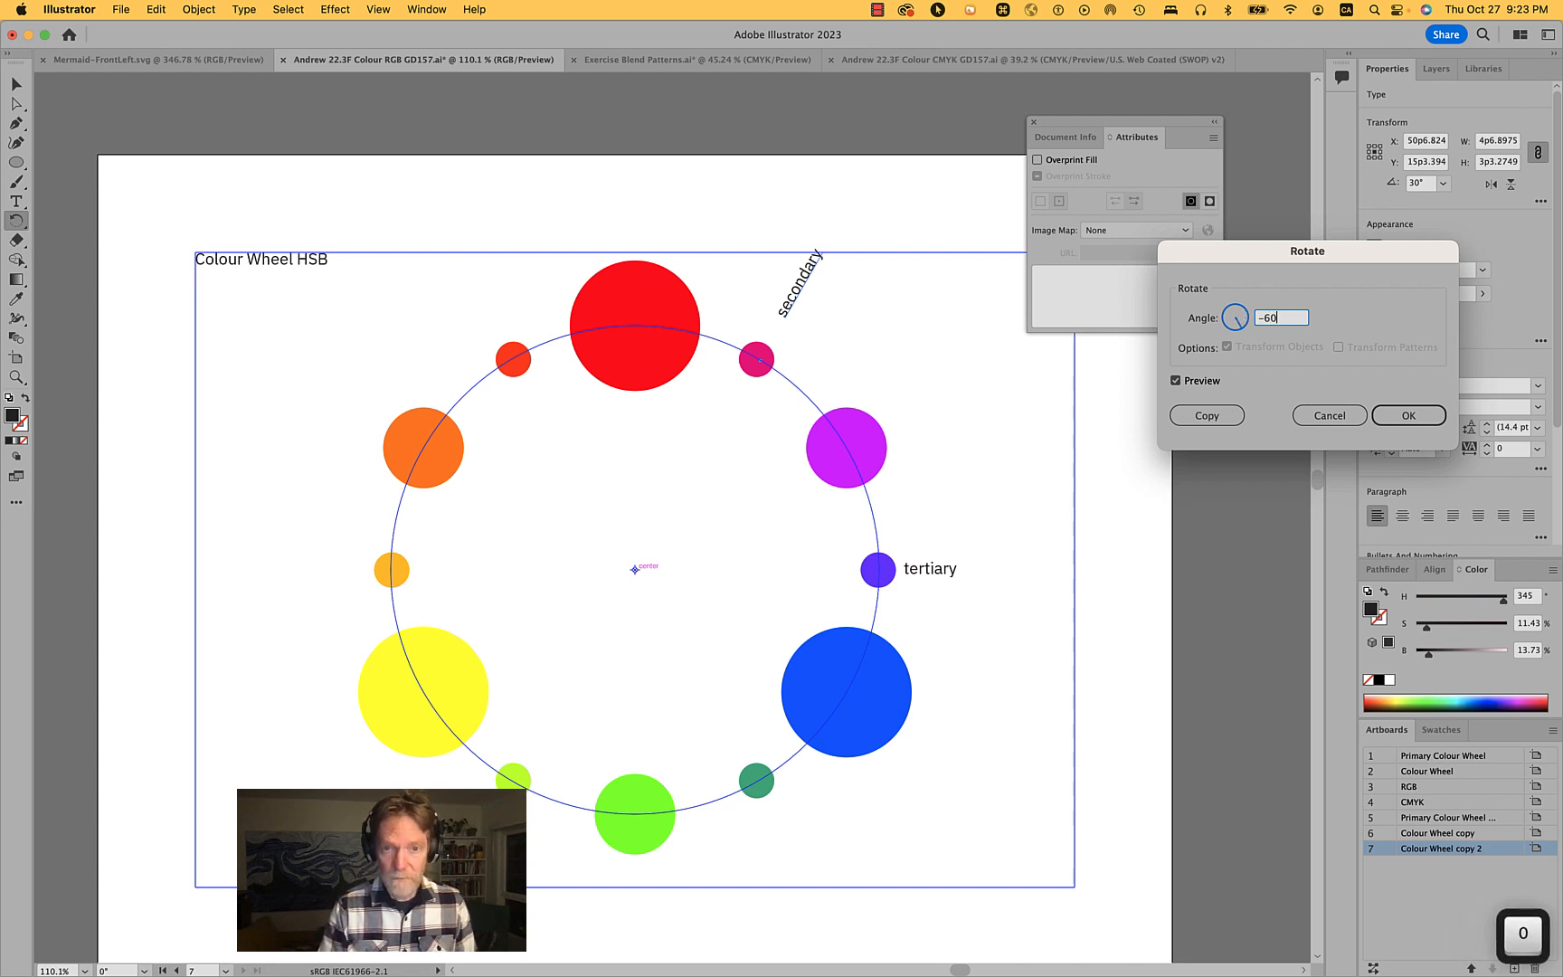
pyautogui.press('Tab')
pyautogui.click(1203, 415)
pyautogui.keyDown('super'); pyautogui.click(981, 721); pyautogui.keyUp('super')
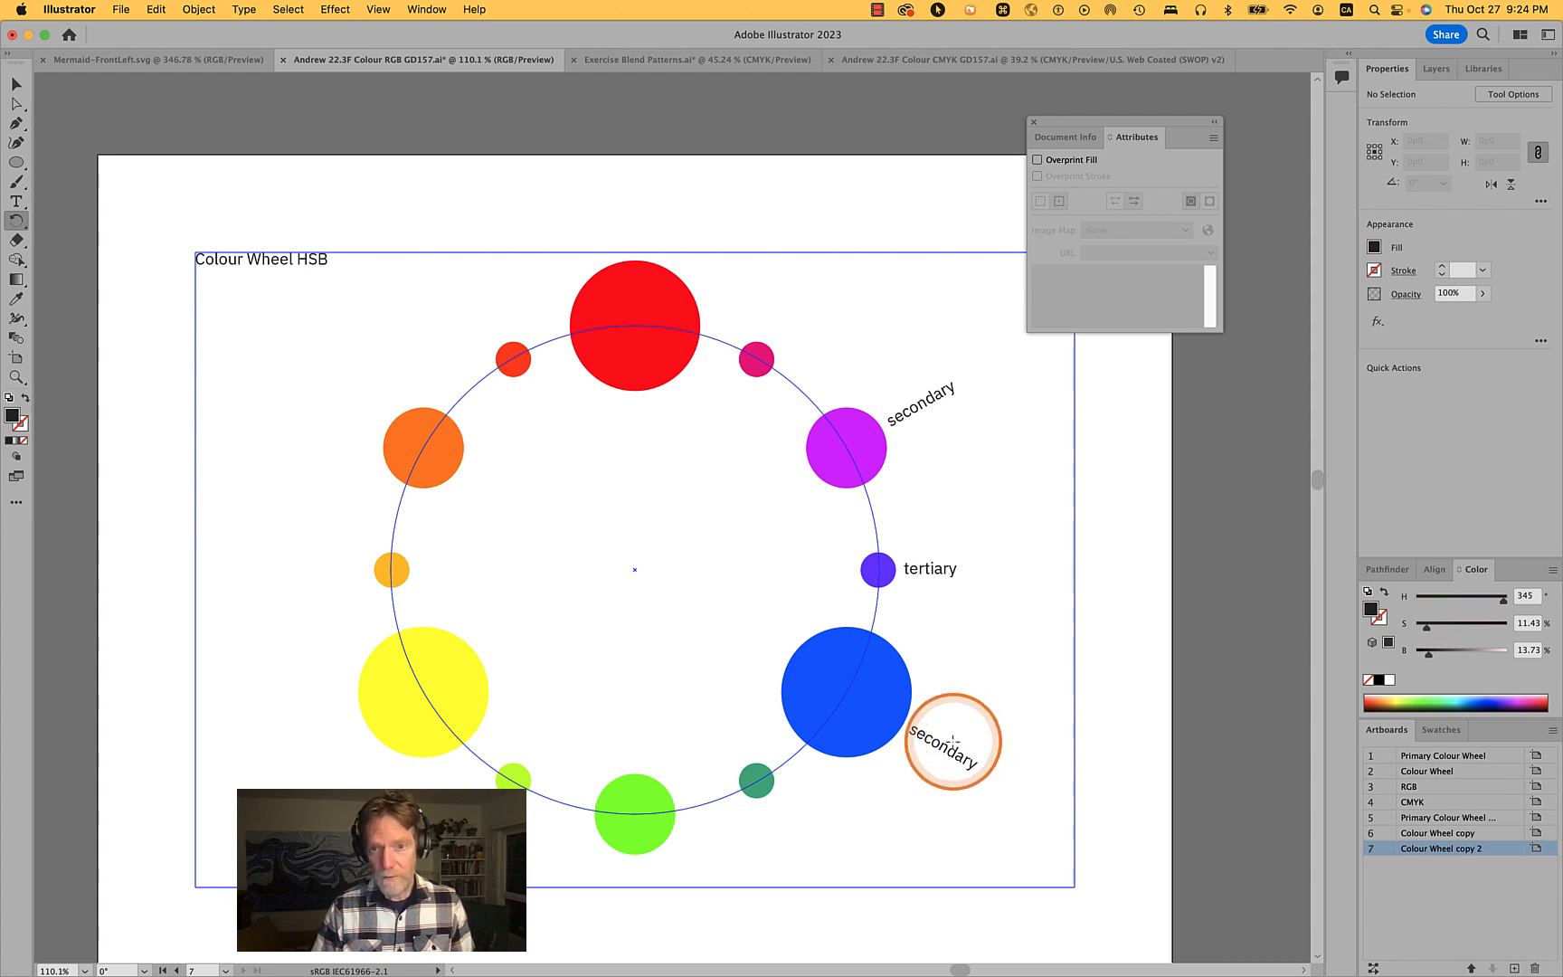
# - Change the new rotated copy's text to primary
pyautogui.press('t')
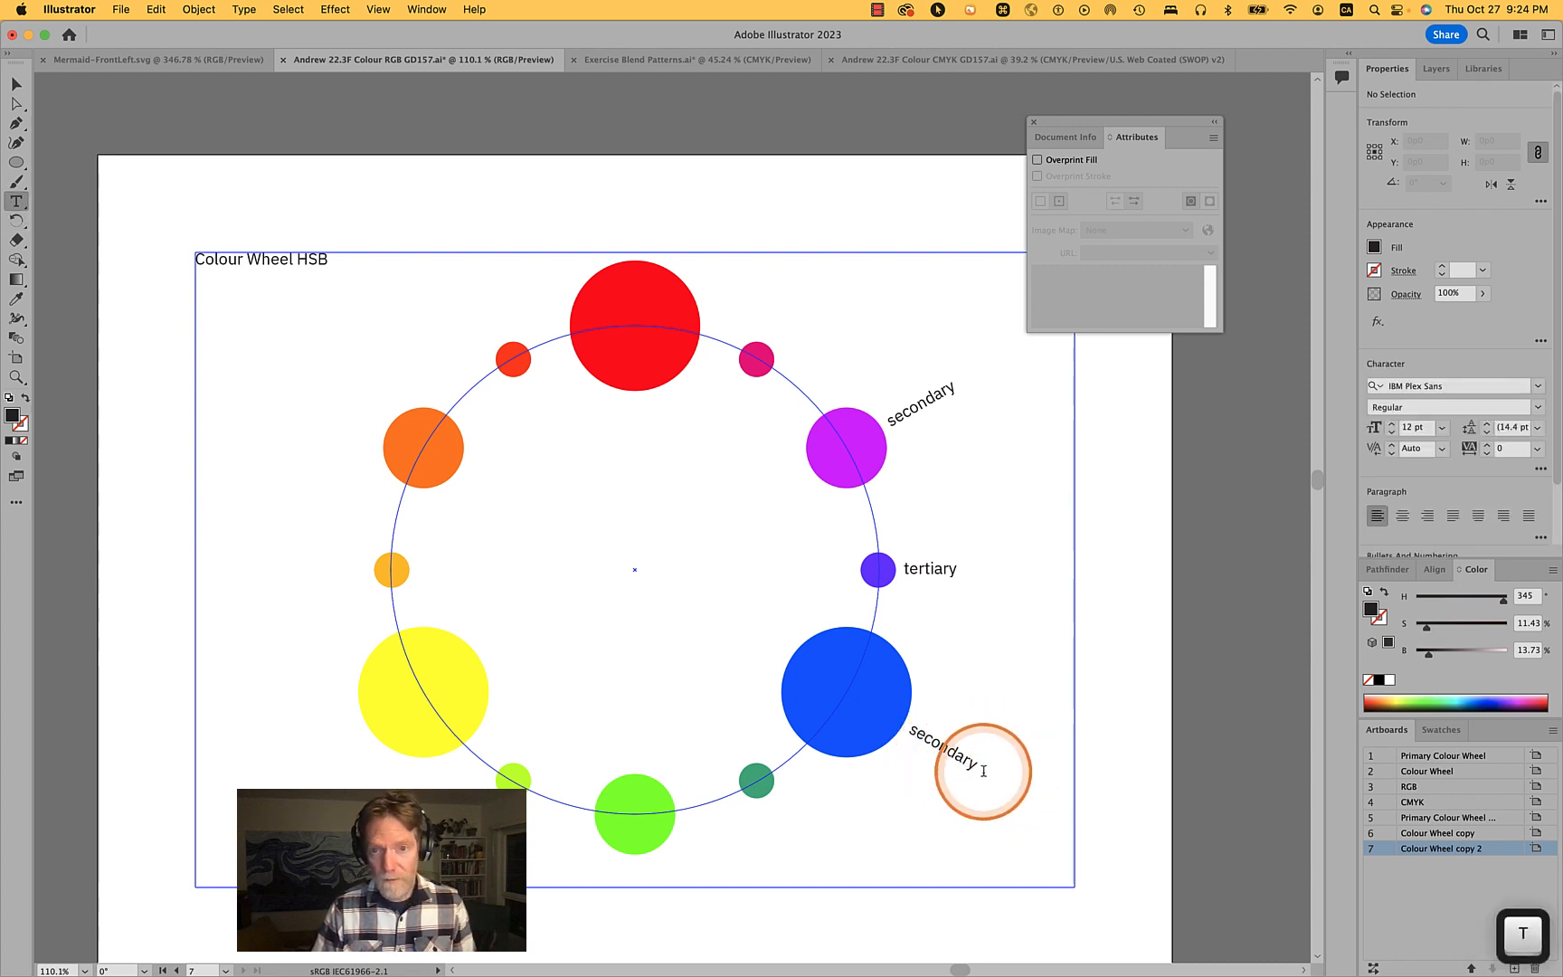
pyautogui.doubleClick(959, 756)
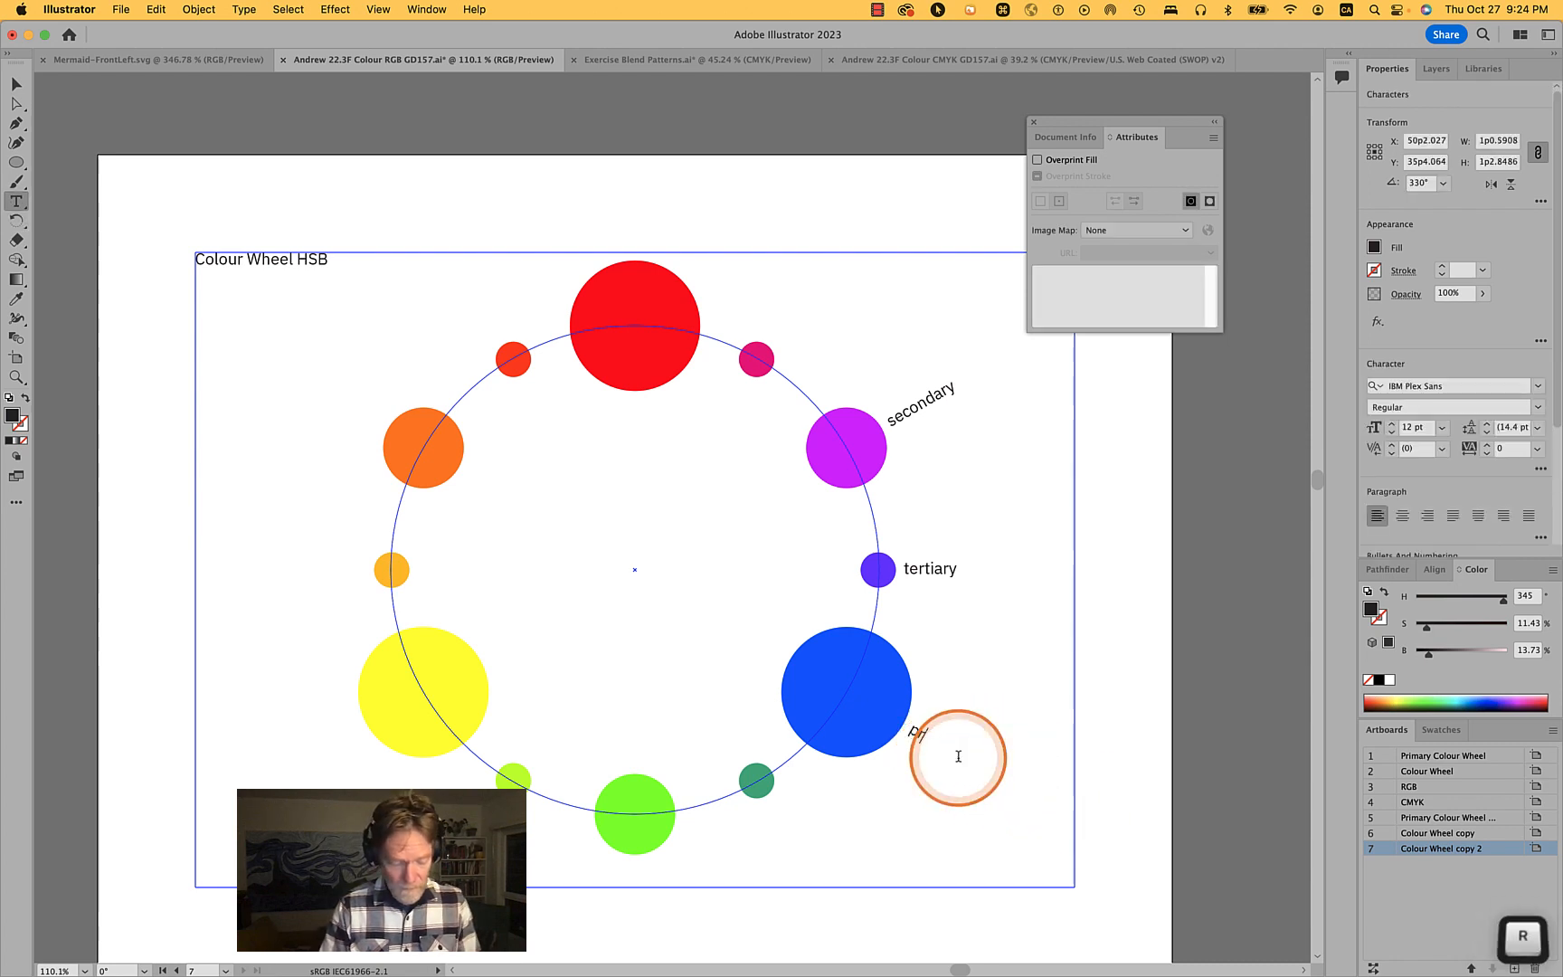
pyautogui.write('prima')
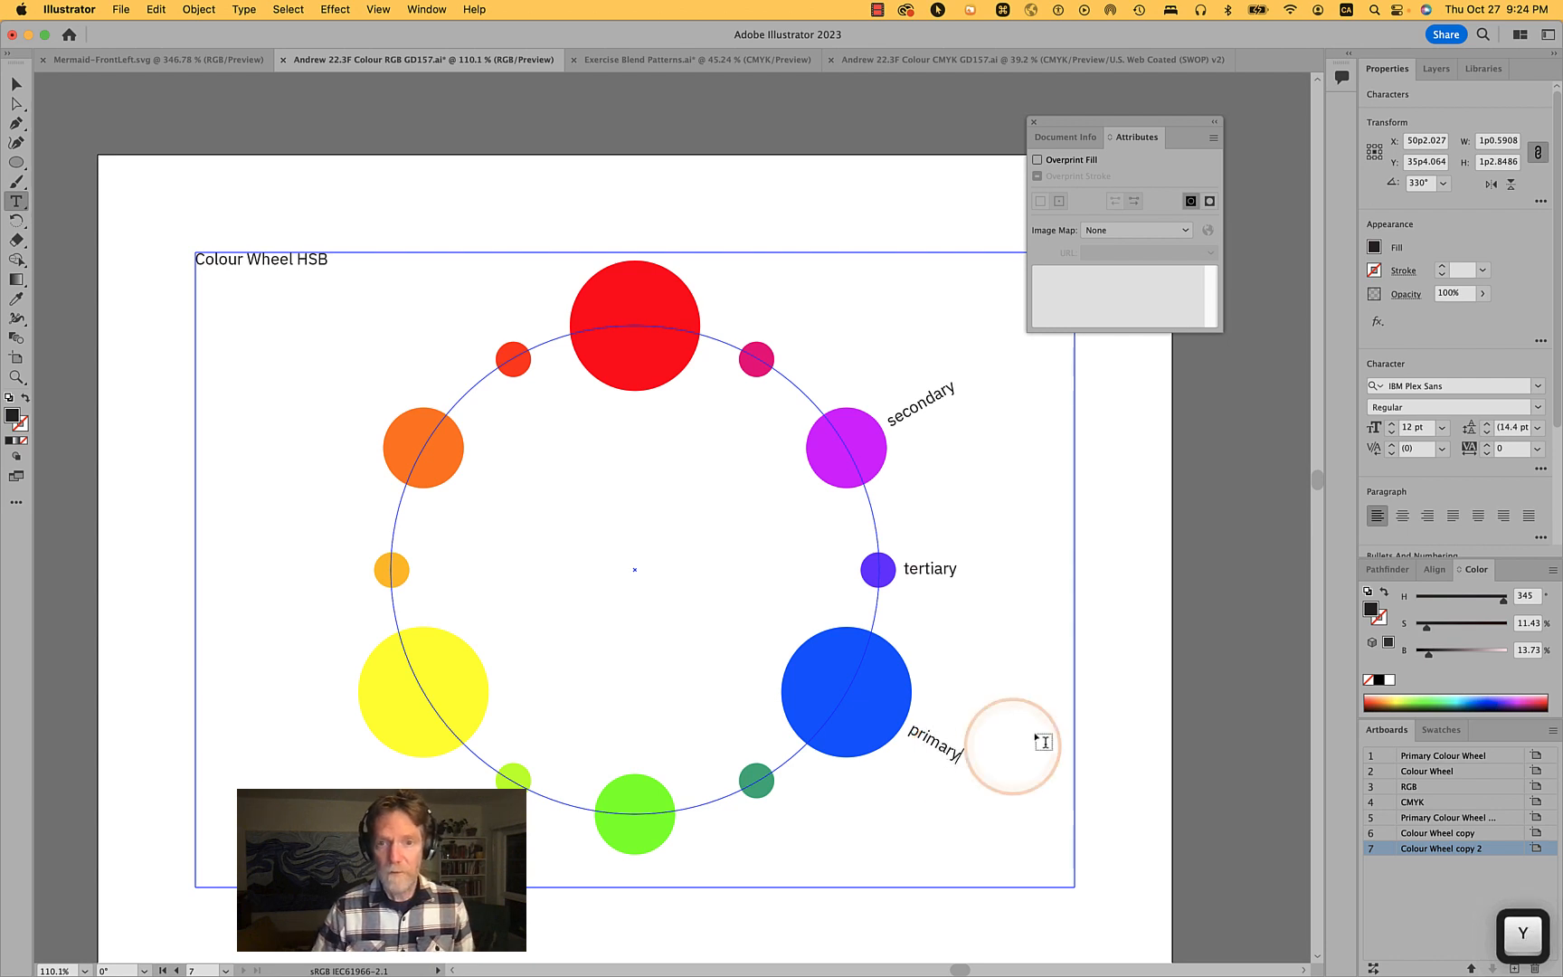
pyautogui.write('ry')
pyautogui.keyDown('super'); pyautogui.click(1126, 704); pyautogui.keyUp('super')
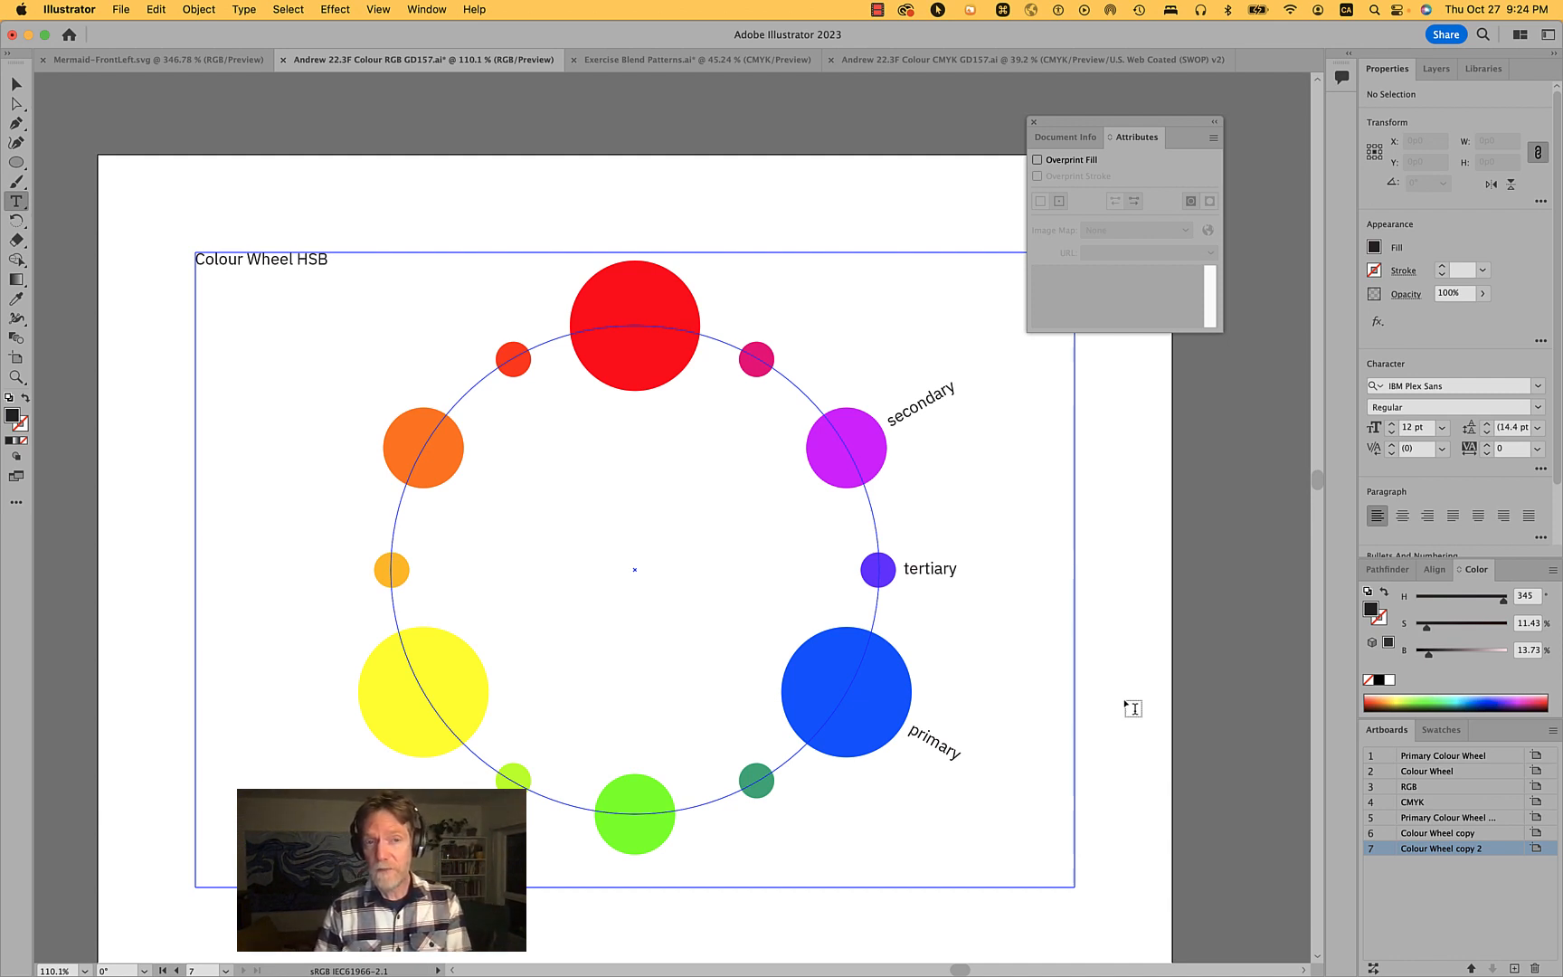
# - Select the coloured circles and the hue labels on the artboard and lock them
pyautogui.scroll(-5, 1126, 703)
pyautogui.hscroll(5, 1126, 703)
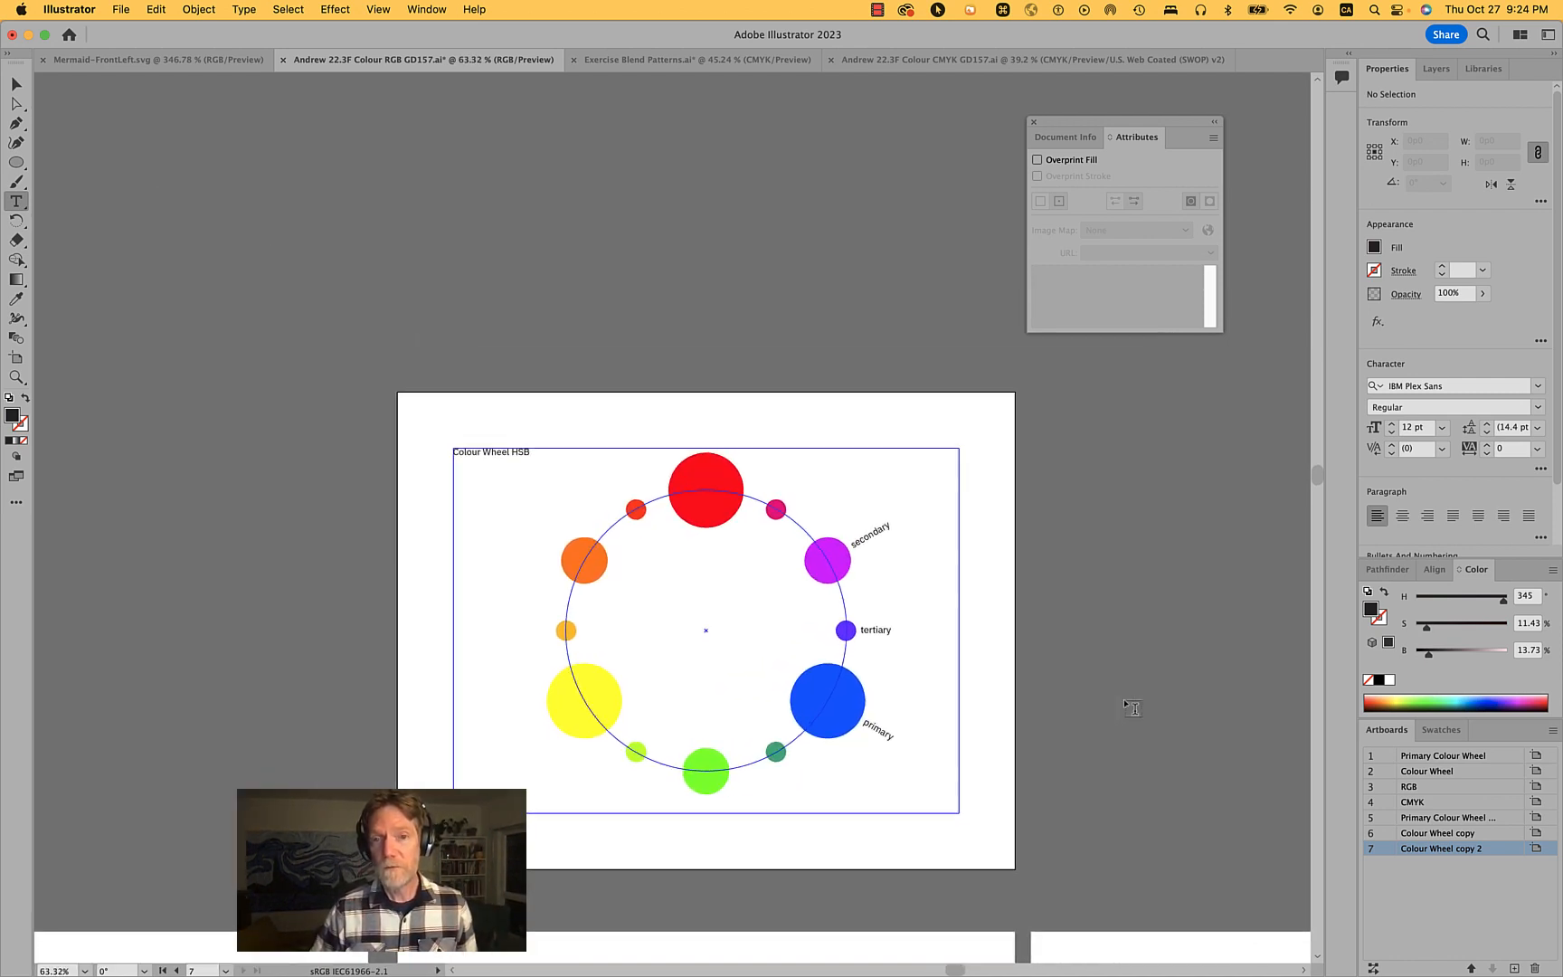
pyautogui.press('shift')
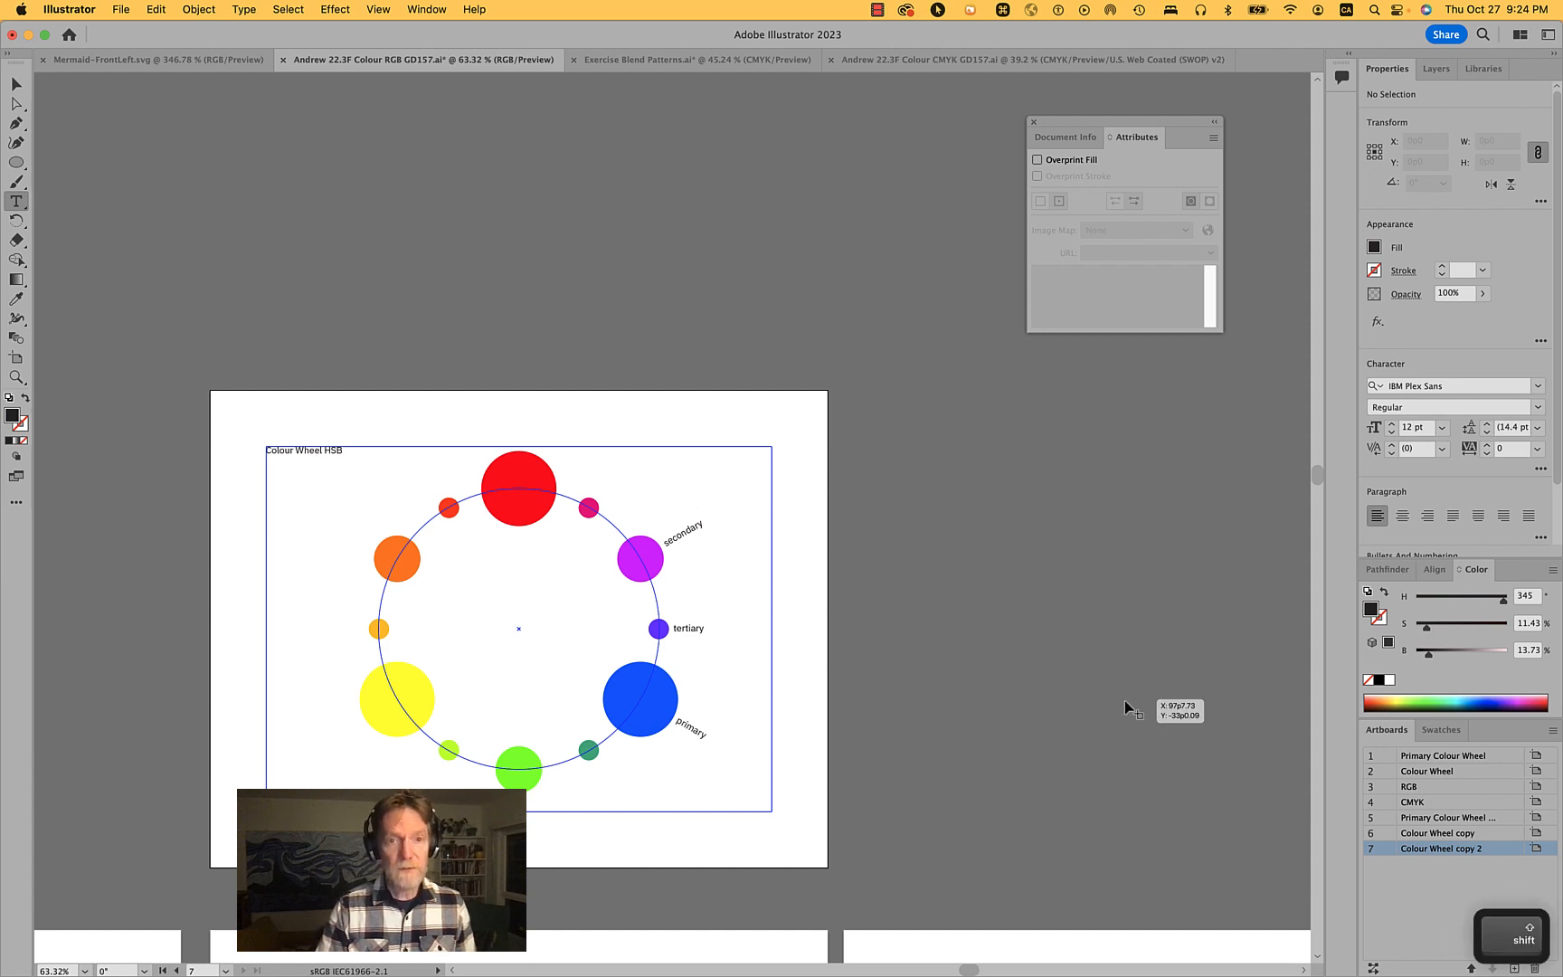
pyautogui.hotkey('shift', 'o')
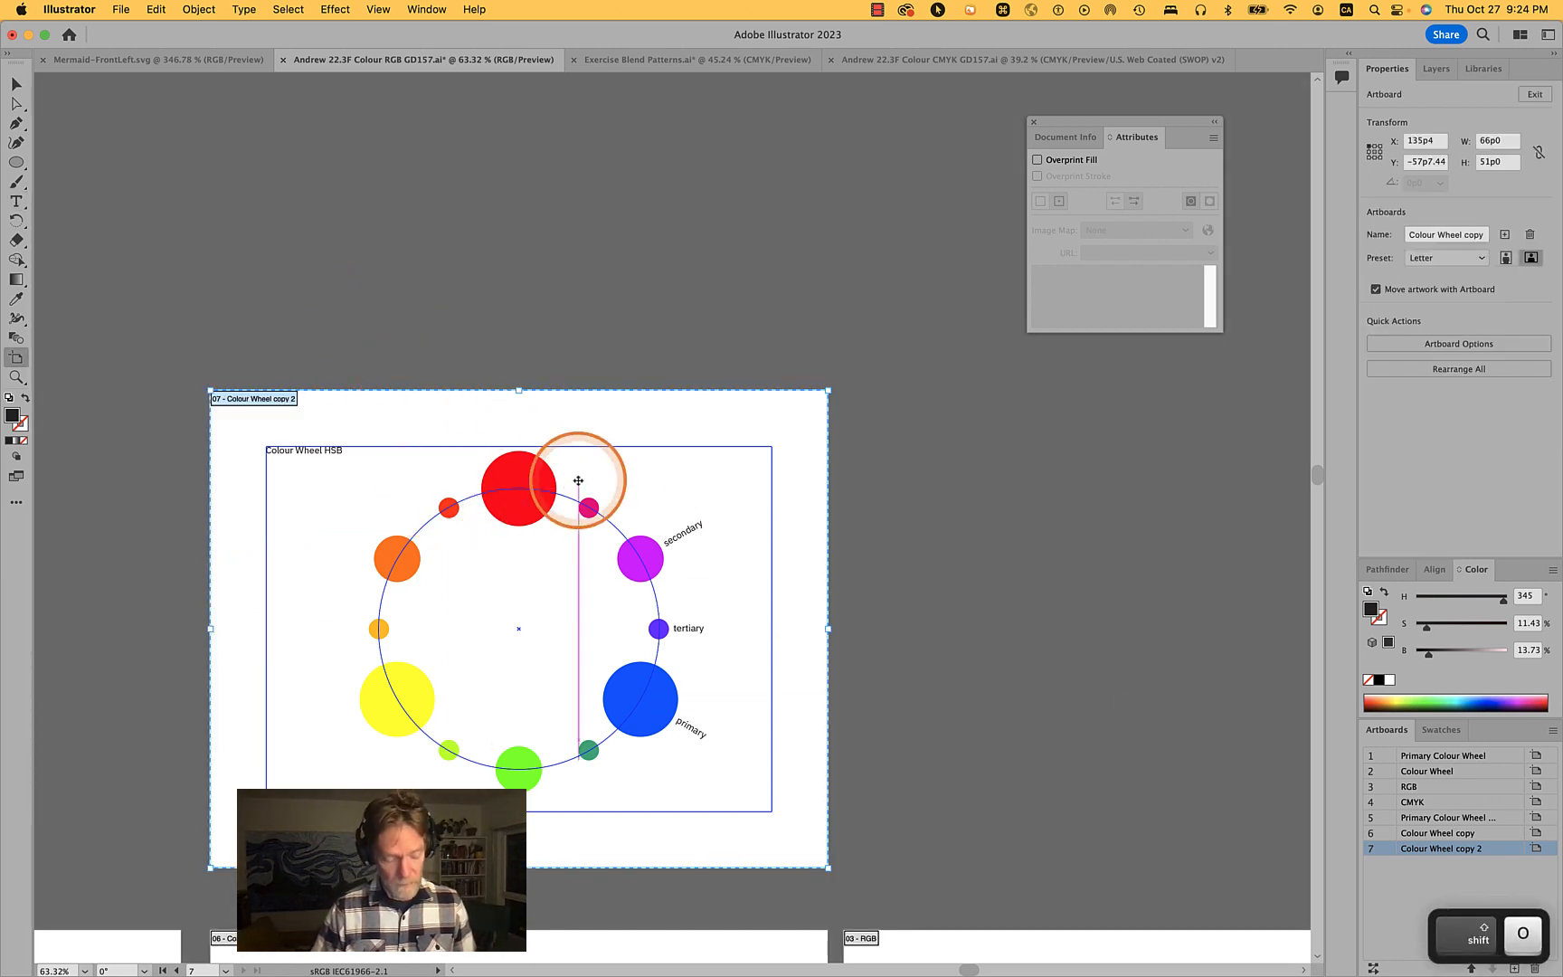
pyautogui.press('v')
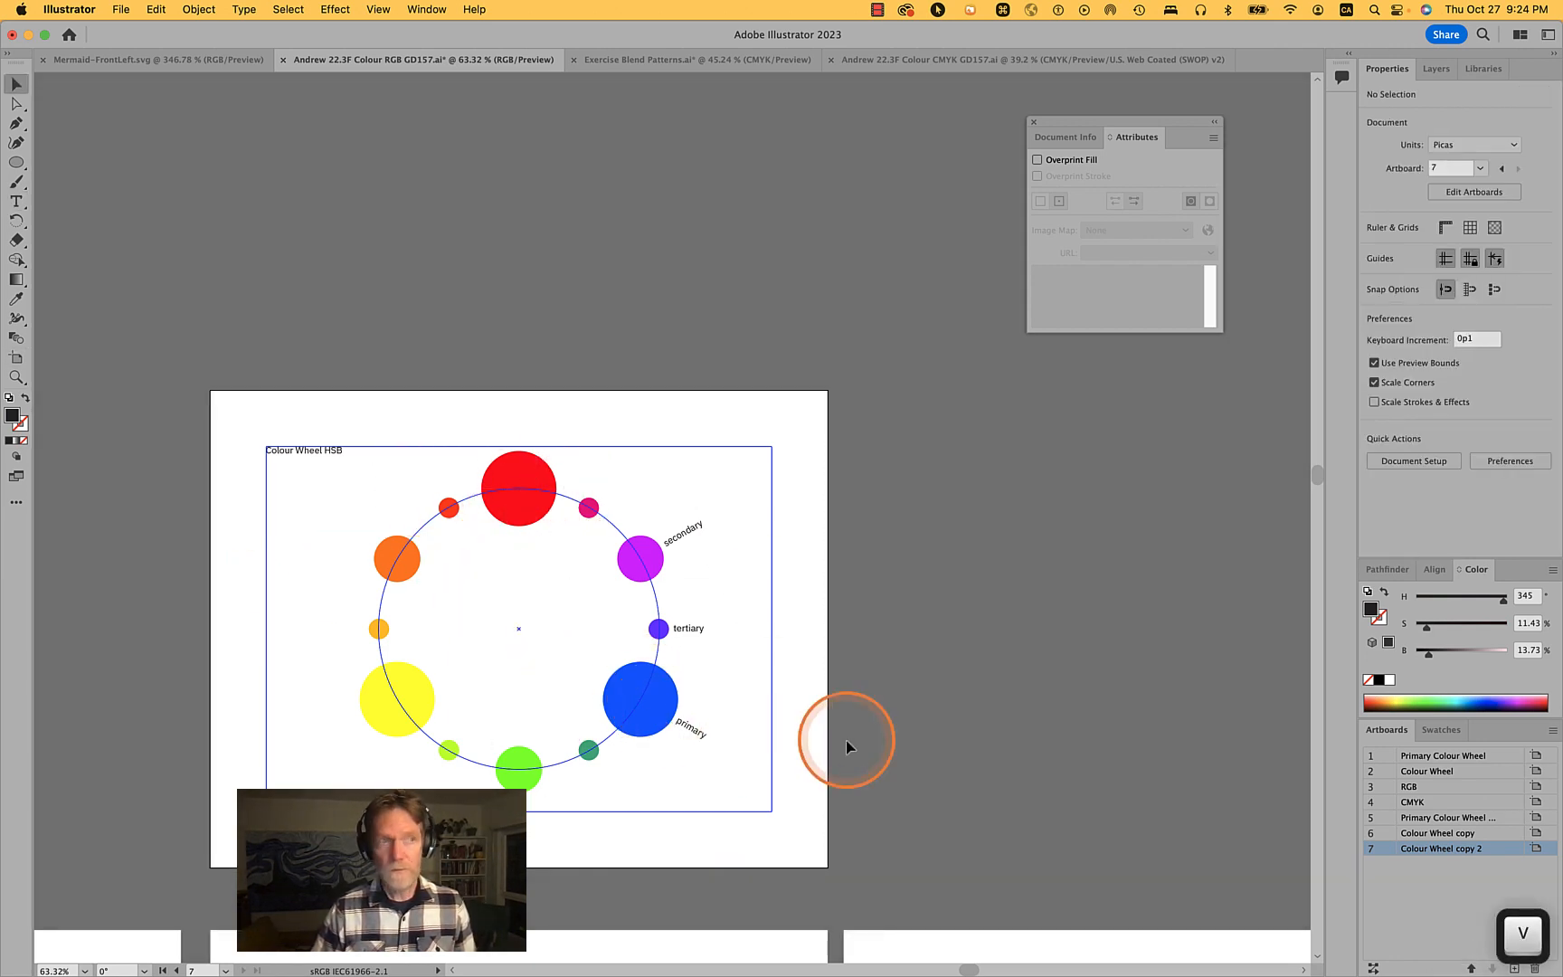
pyautogui.moveTo(719, 777); pyautogui.dragTo(515, 592)
pyautogui.moveTo(411, 495); pyautogui.dragTo(401, 484)
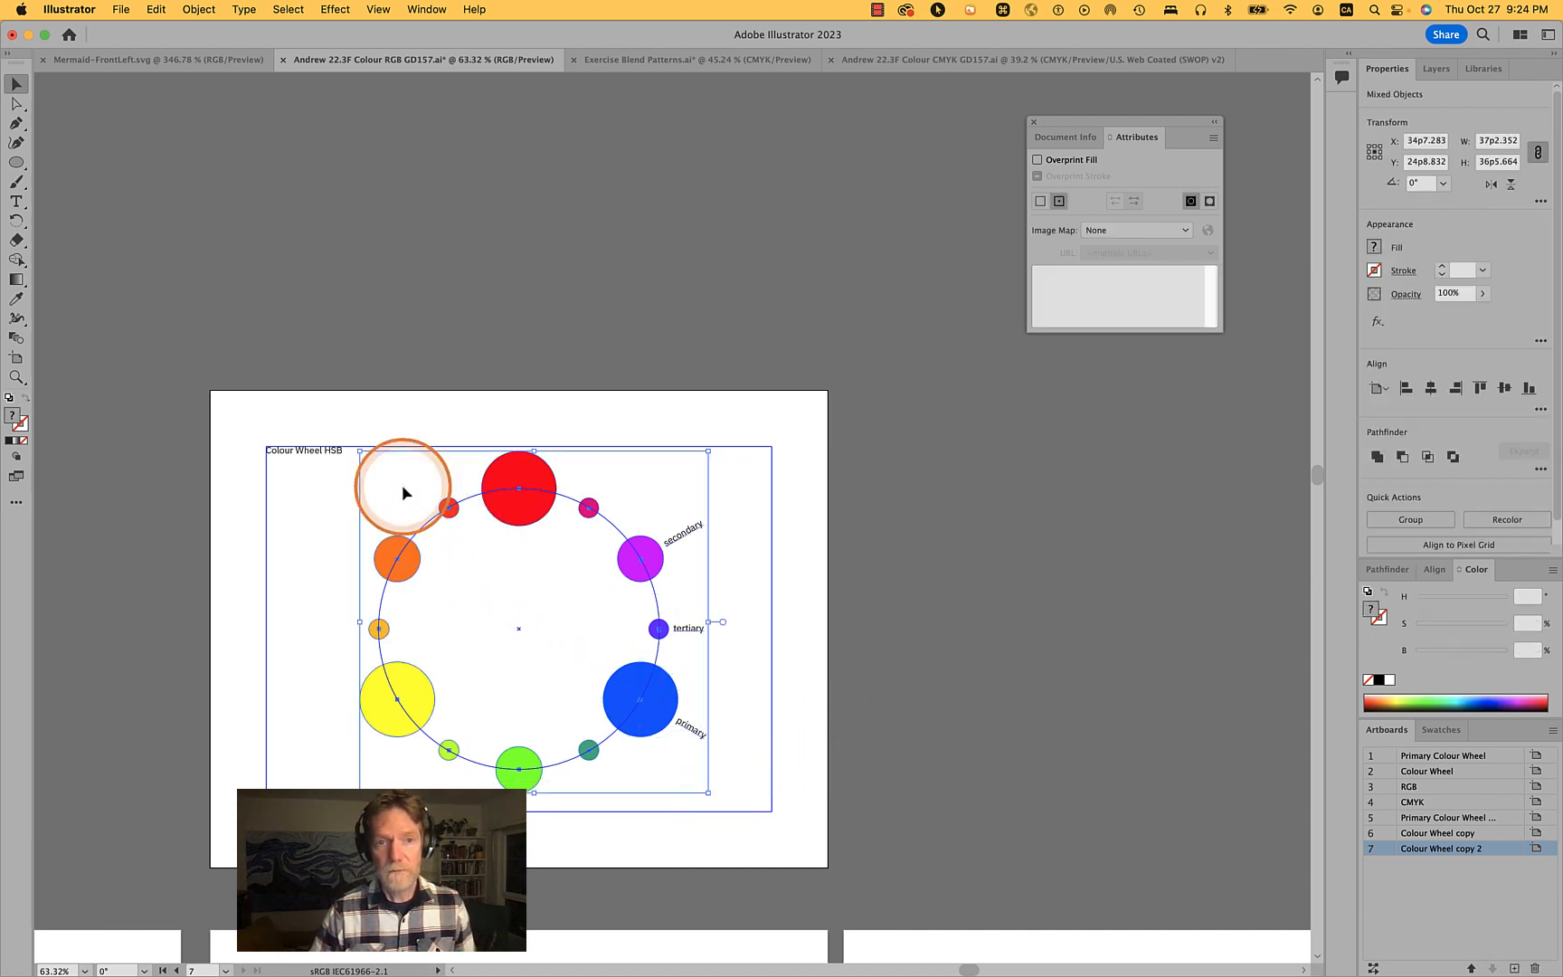
pyautogui.press('super+2')
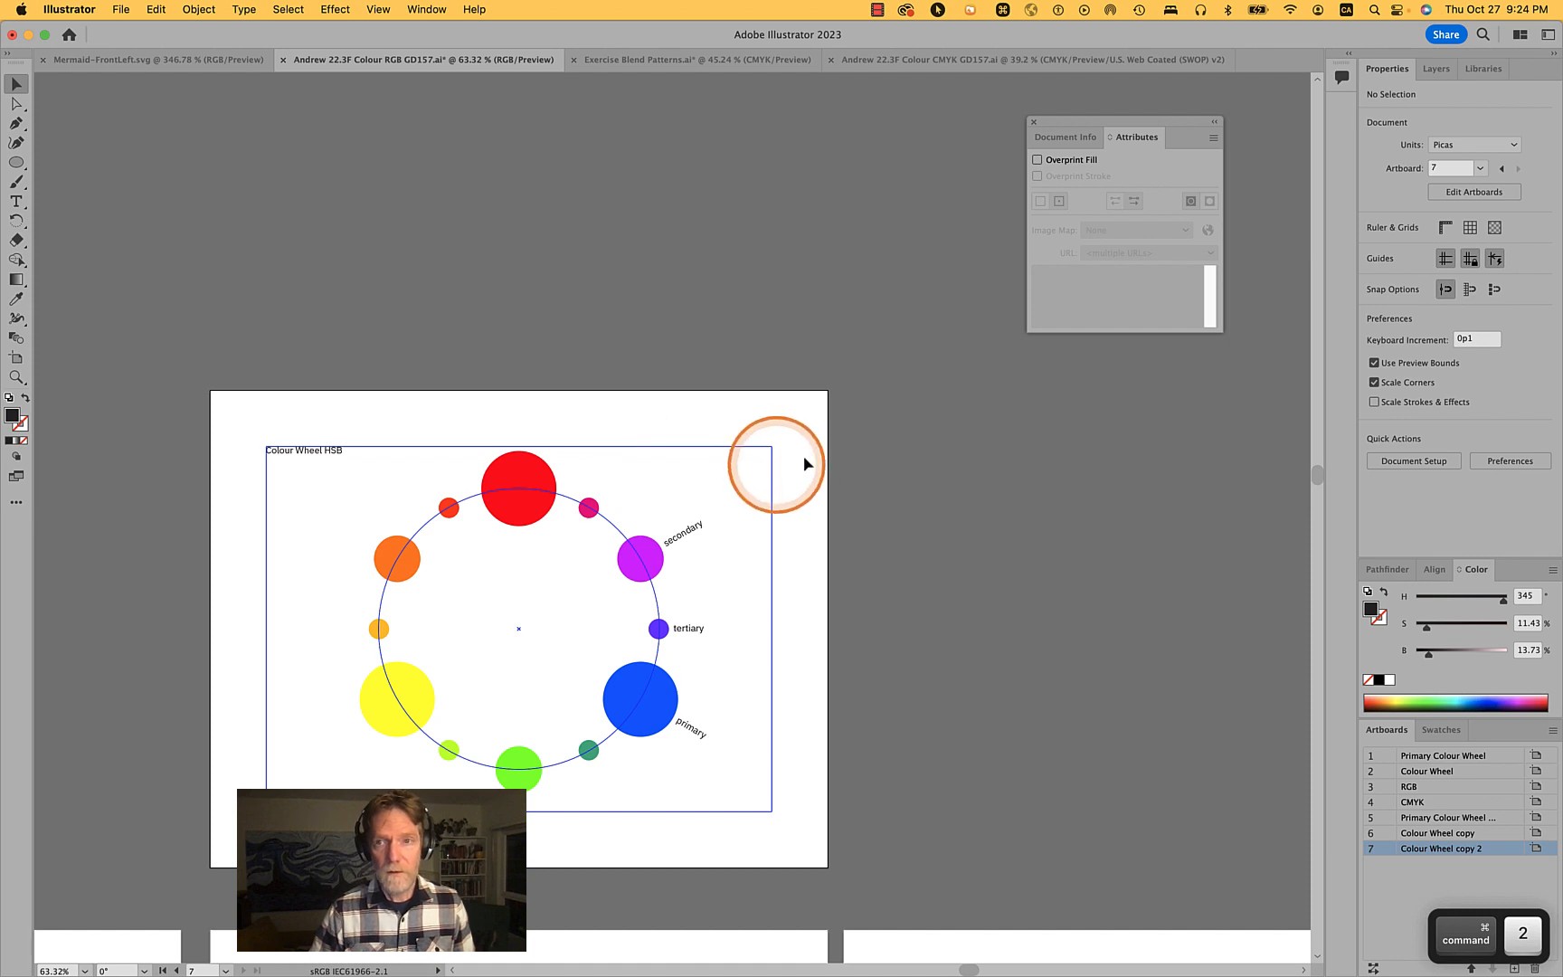
# - Duplicate the artboard to its right, leaving the locked circles and labels behind
pyautogui.click(1469, 260)
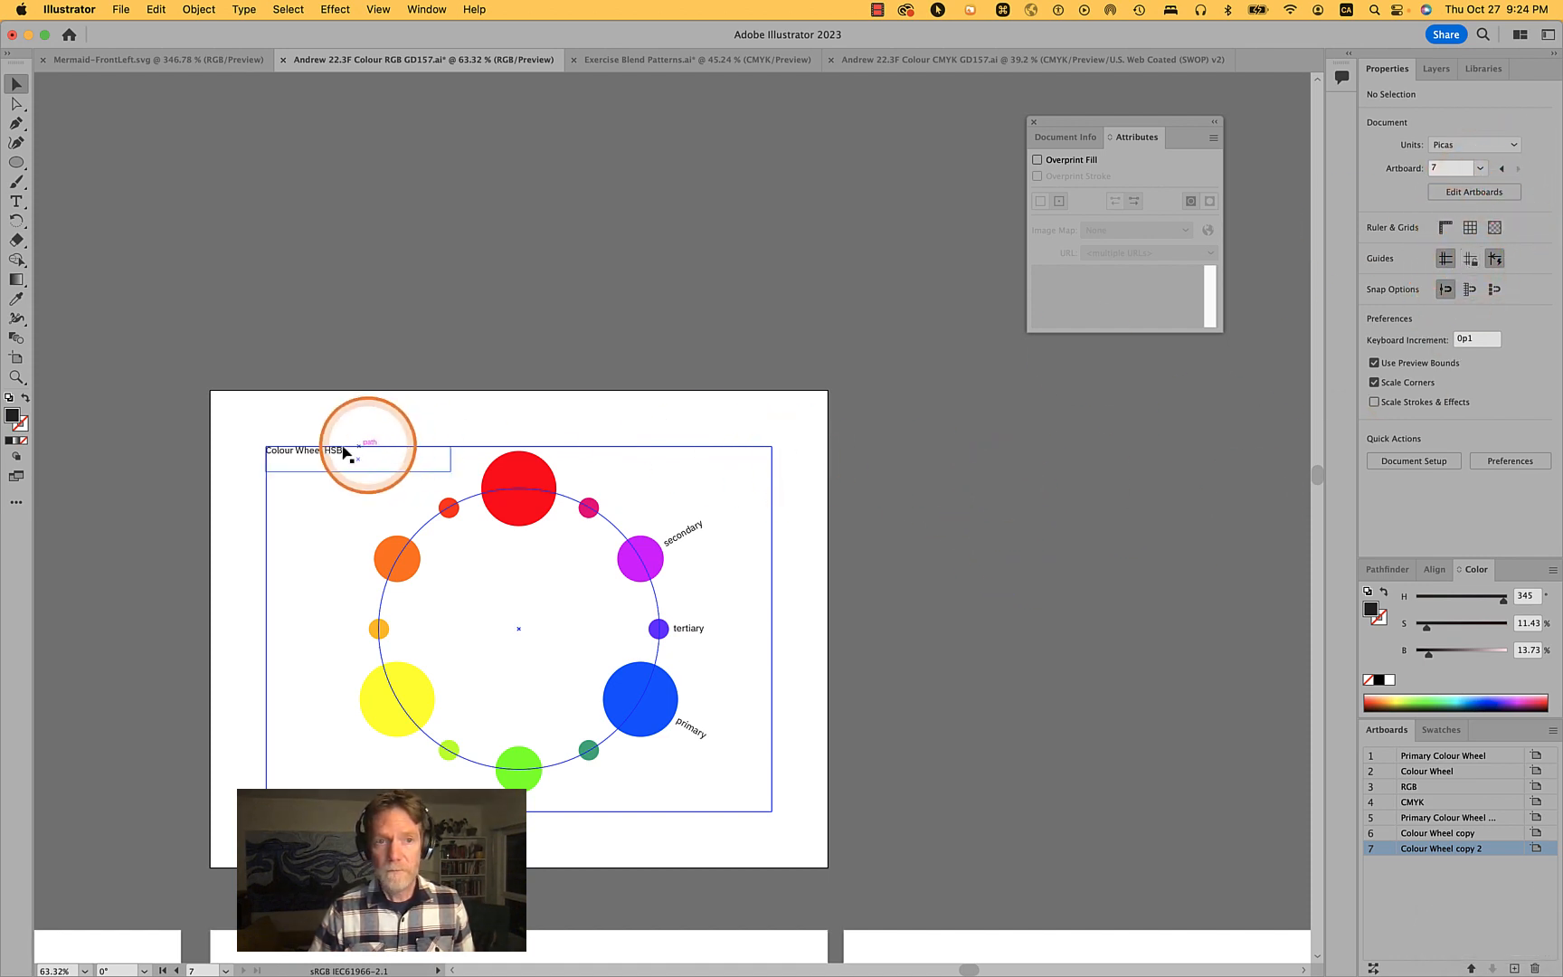
pyautogui.click(317, 449)
pyautogui.click(612, 282)
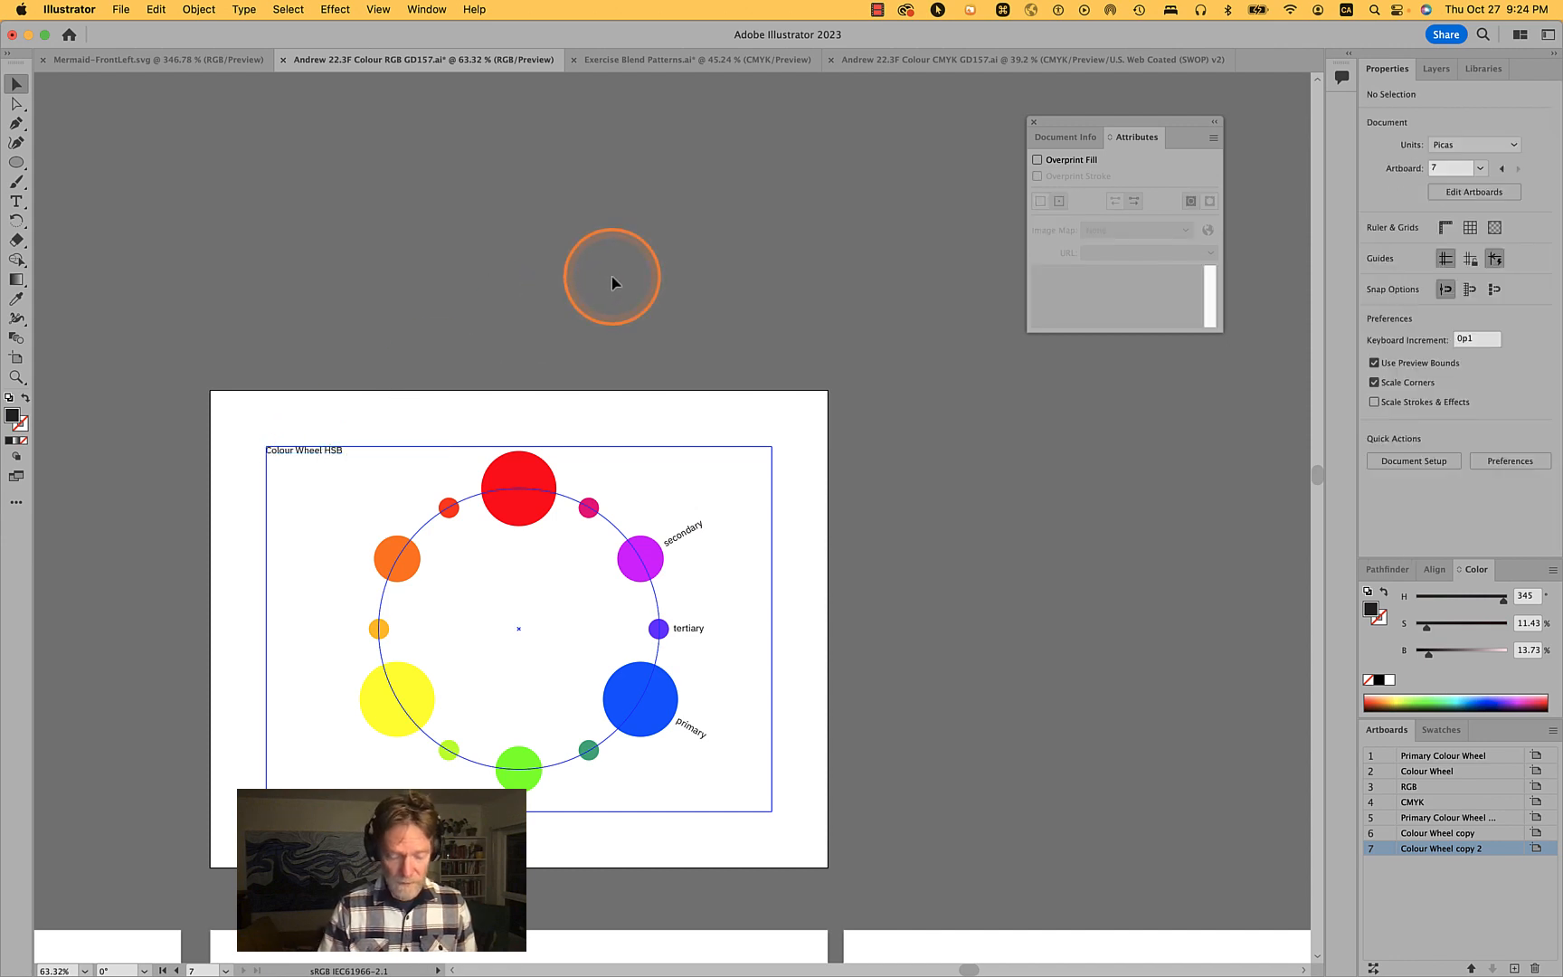
pyautogui.click(14, 357)
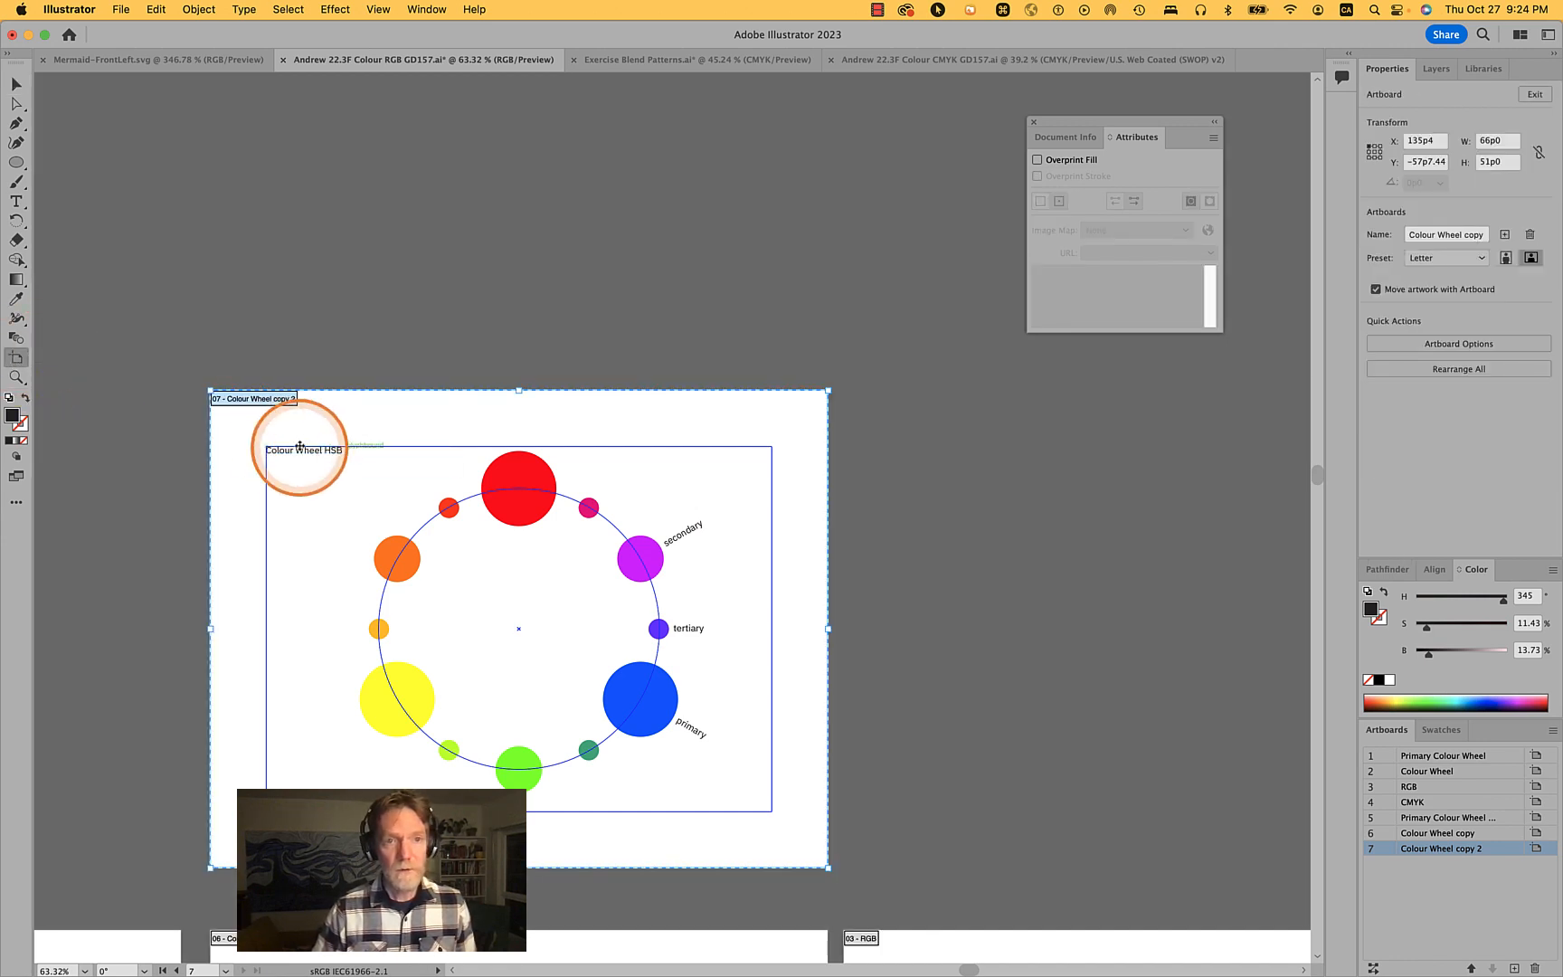
pyautogui.moveTo(351, 418); pyautogui.dragTo(998, 421)
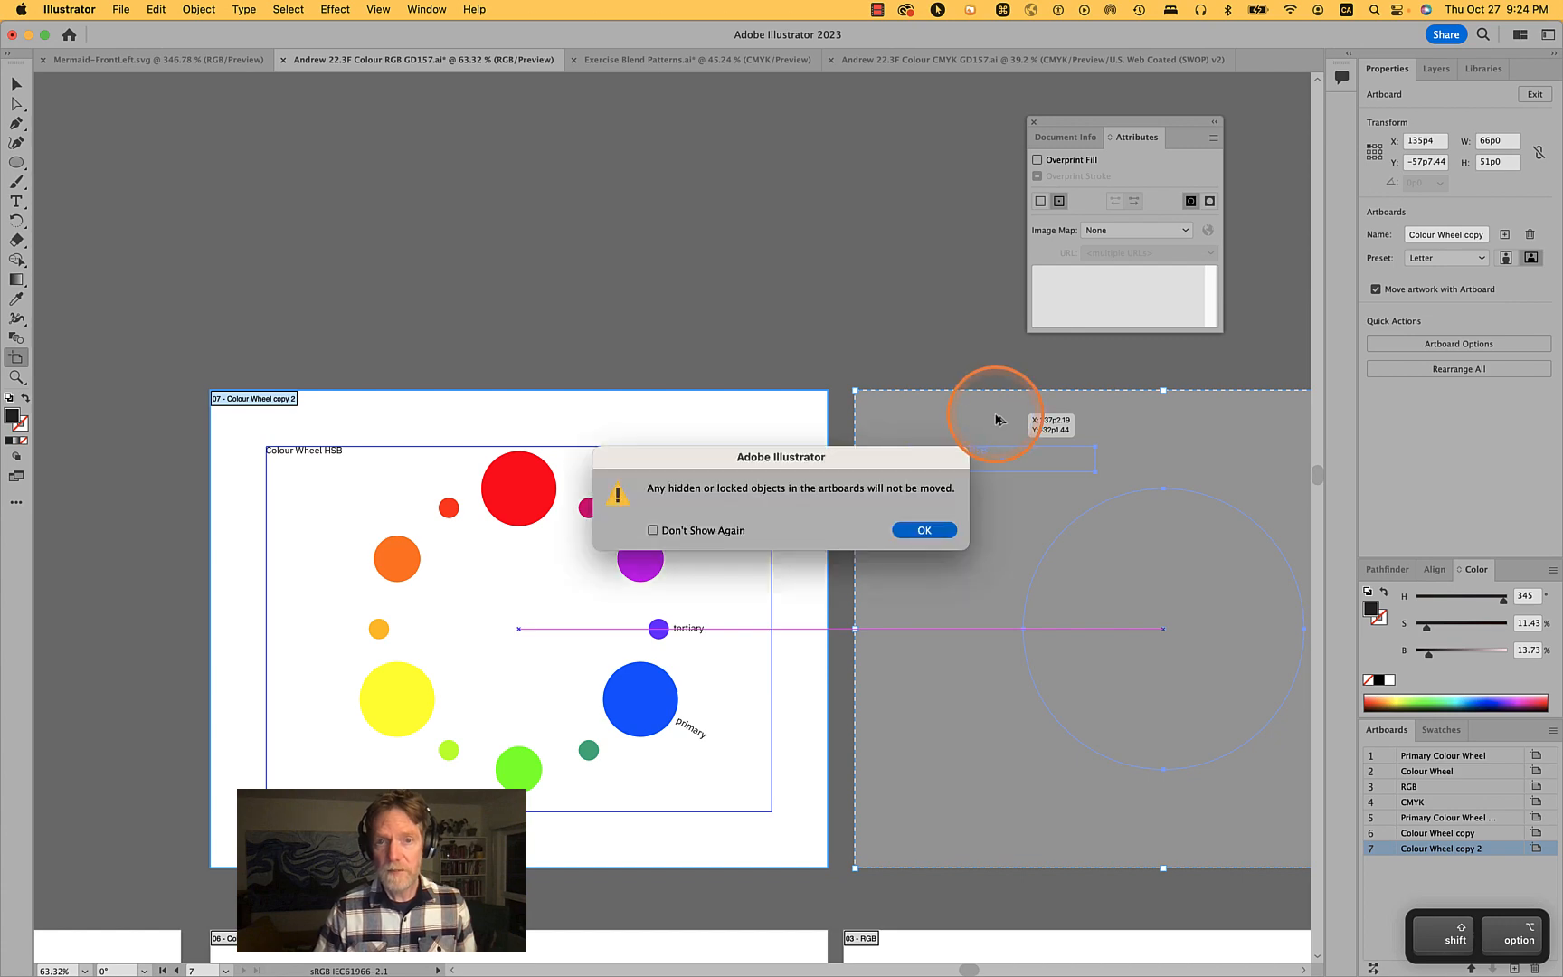
pyautogui.click(924, 531)
# - Rename the Colour Wheel copy 2 artboard to Colour Wheel 3
pyautogui.scroll(-5, 922, 532)
pyautogui.hscroll(8, 923, 531)
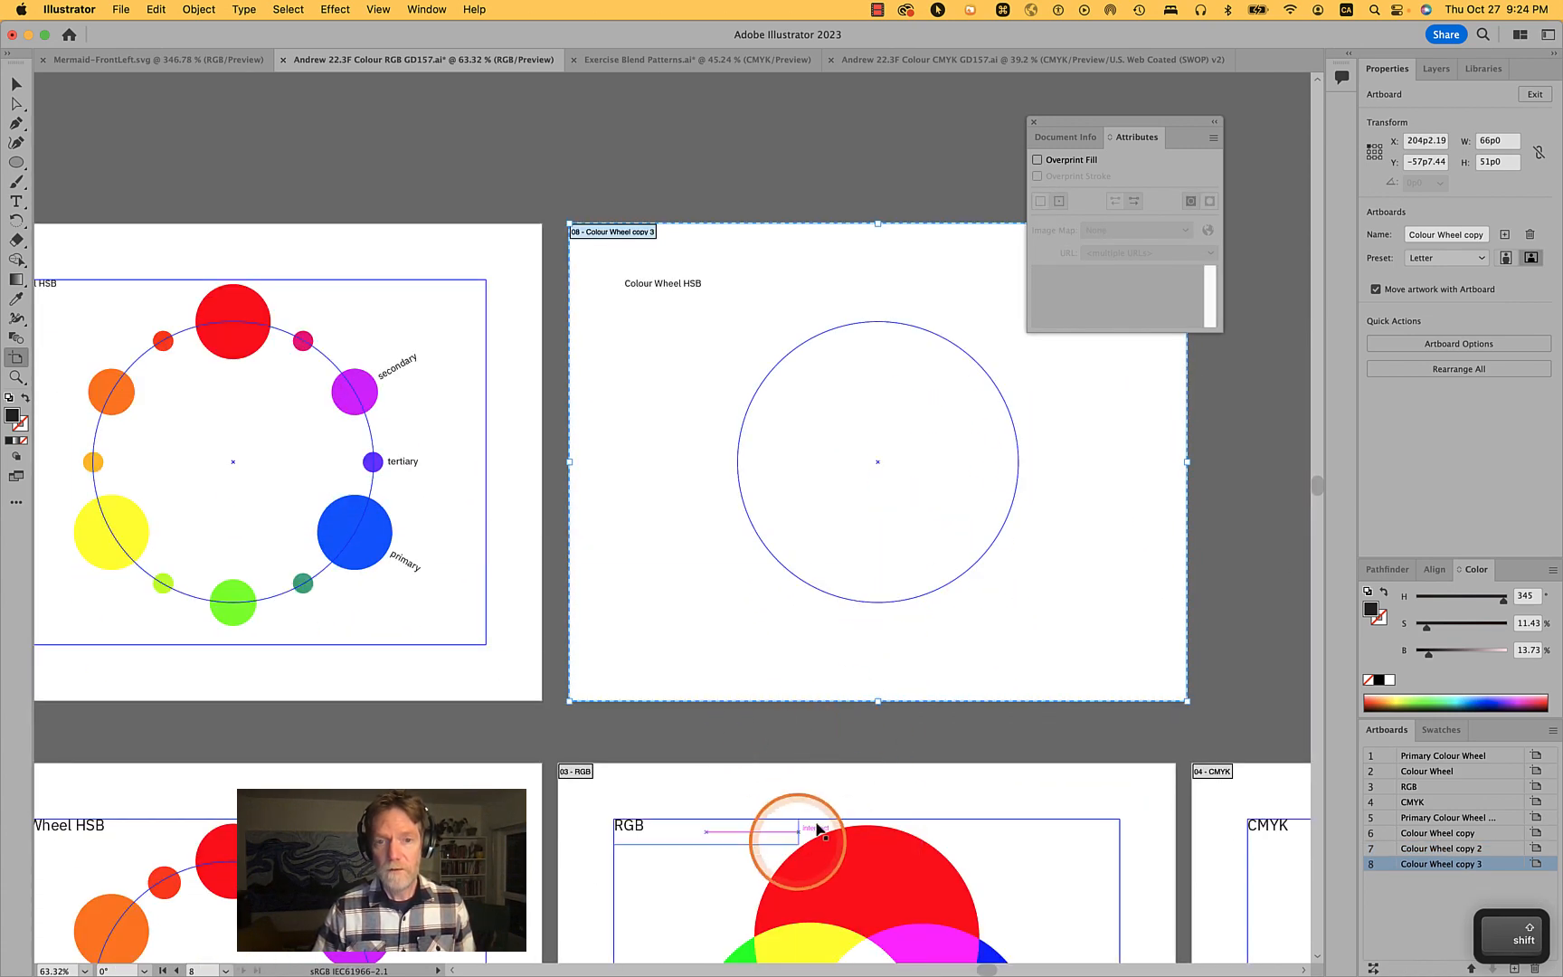
pyautogui.hscroll(-5, 785, 516)
pyautogui.scroll(2, 785, 516)
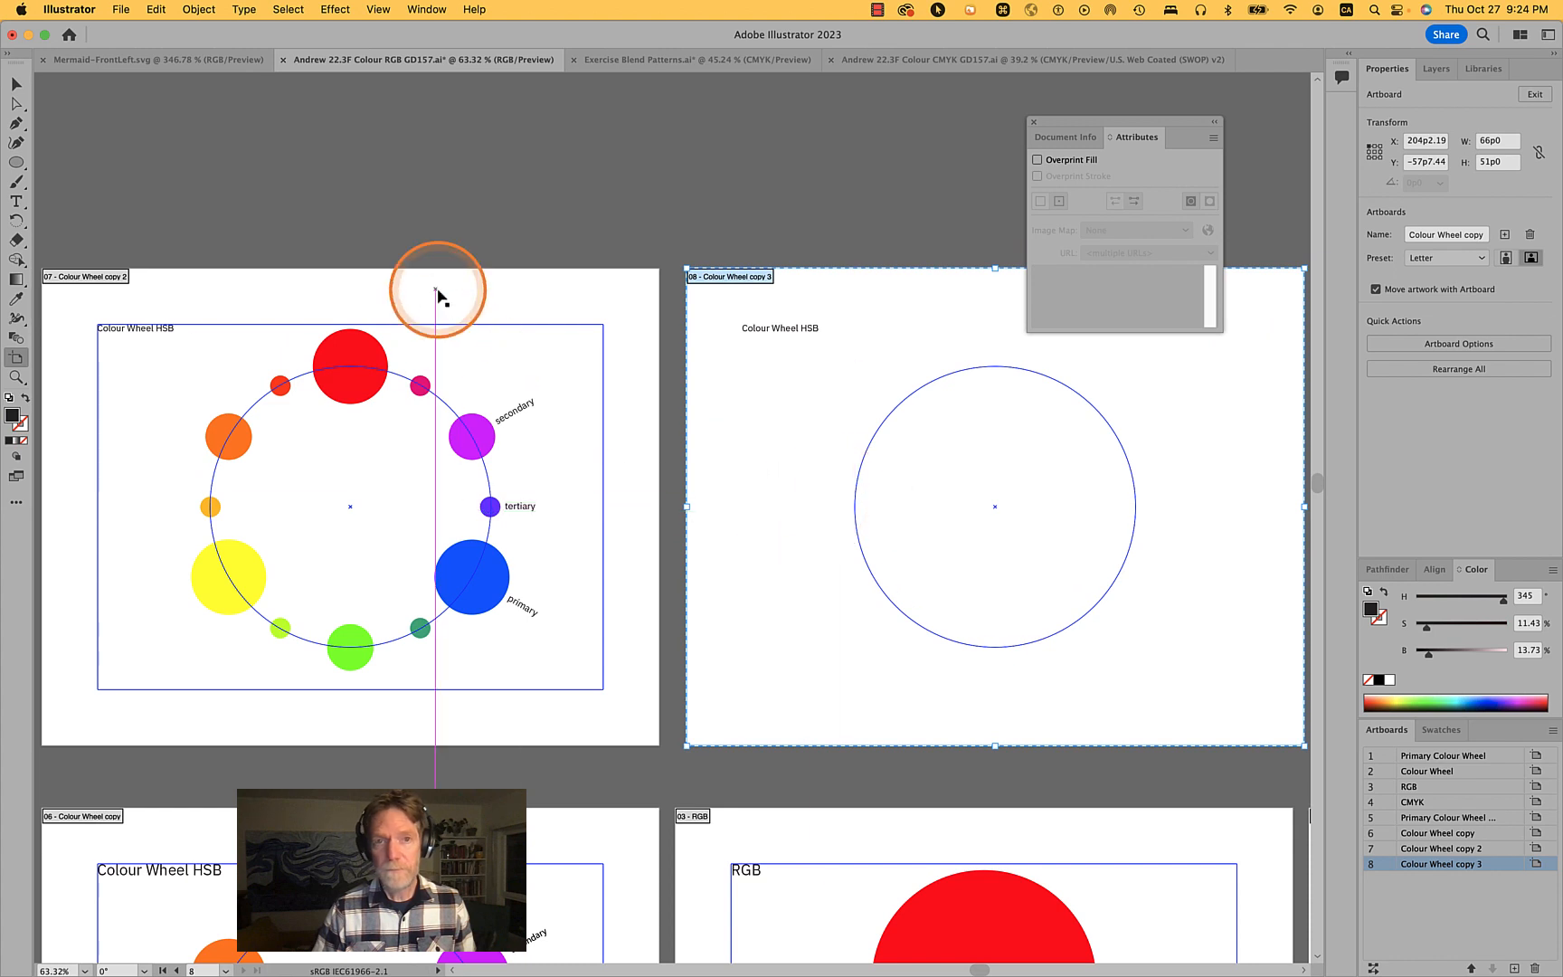
pyautogui.click(432, 285)
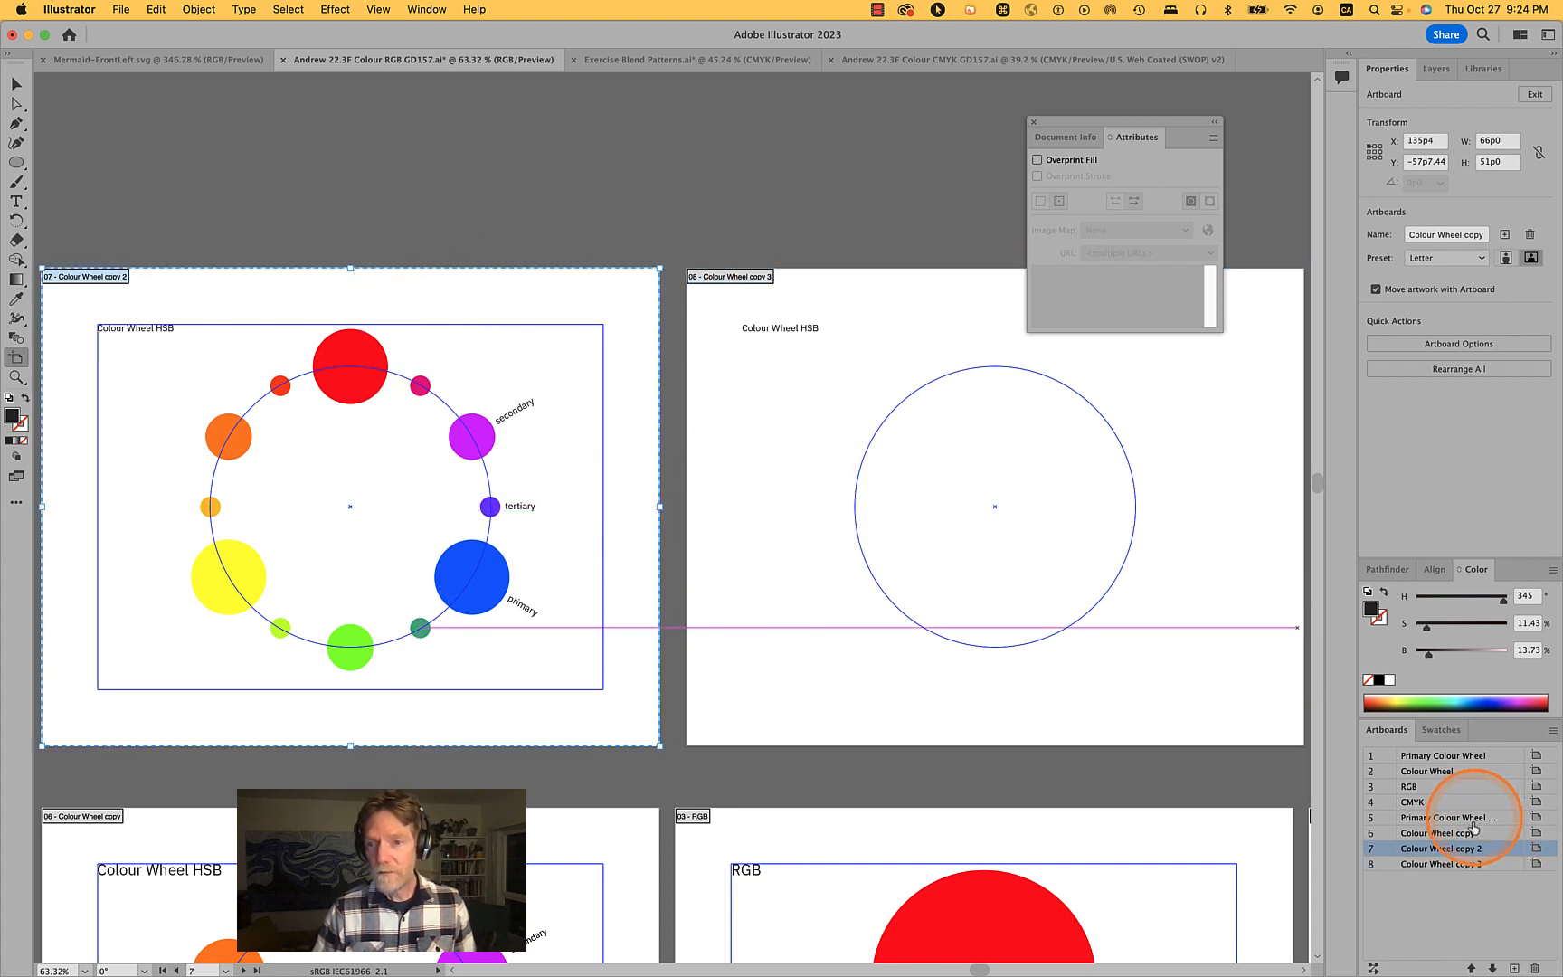
pyautogui.doubleClick(1466, 852)
pyautogui.hotkey('shift', 'alt', 'Left')
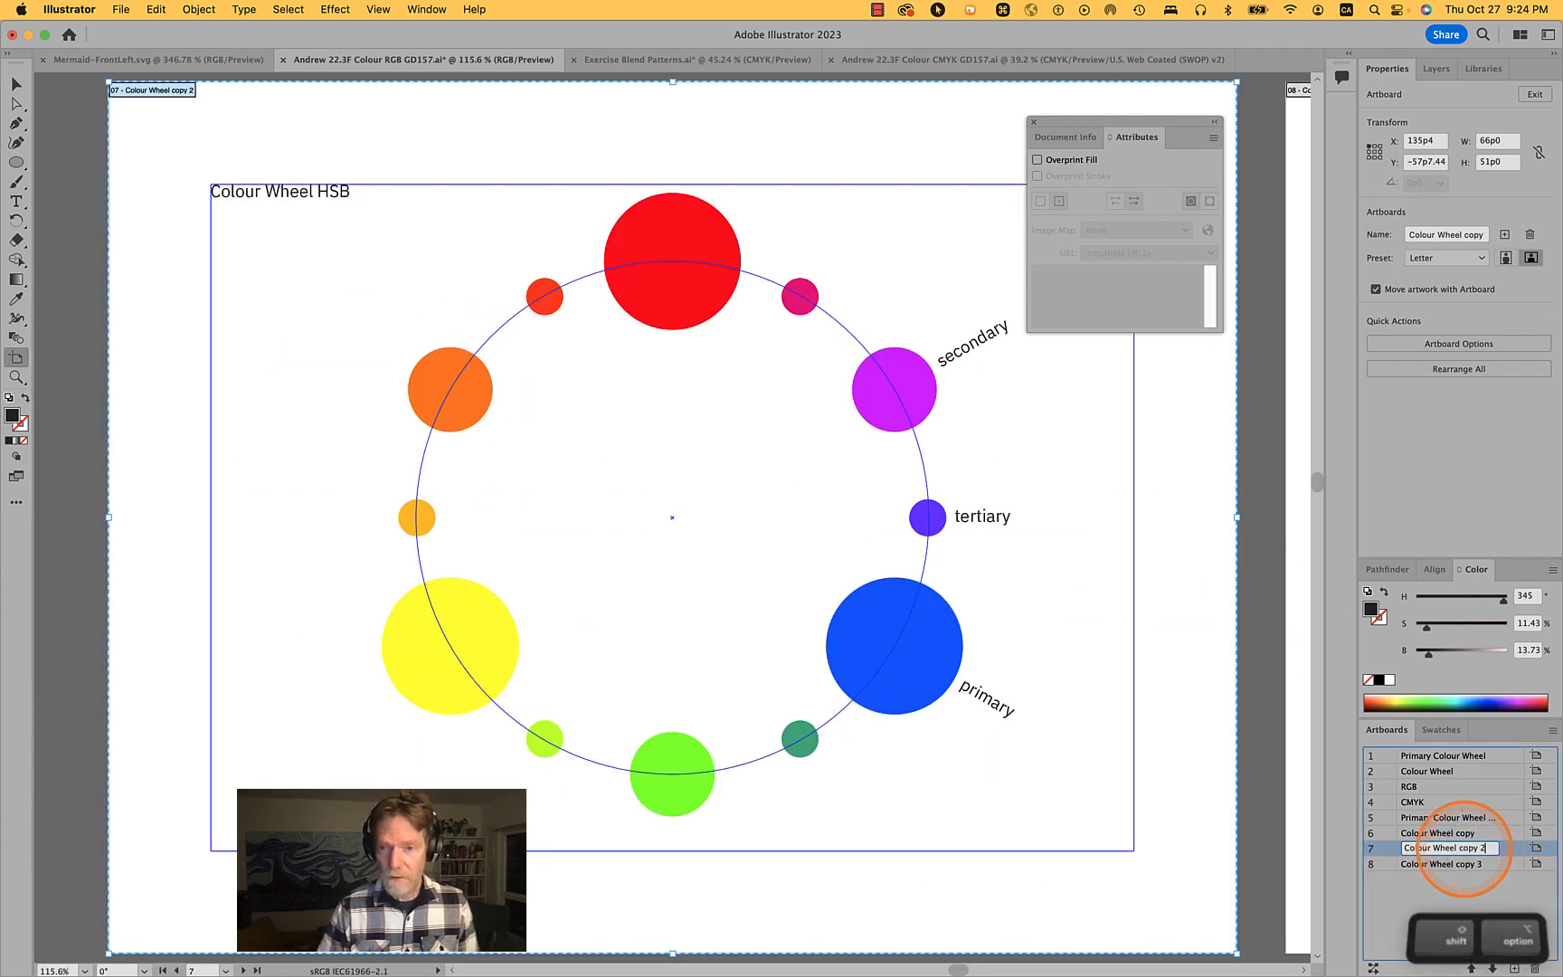
pyautogui.write('3')
pyautogui.press('Return')
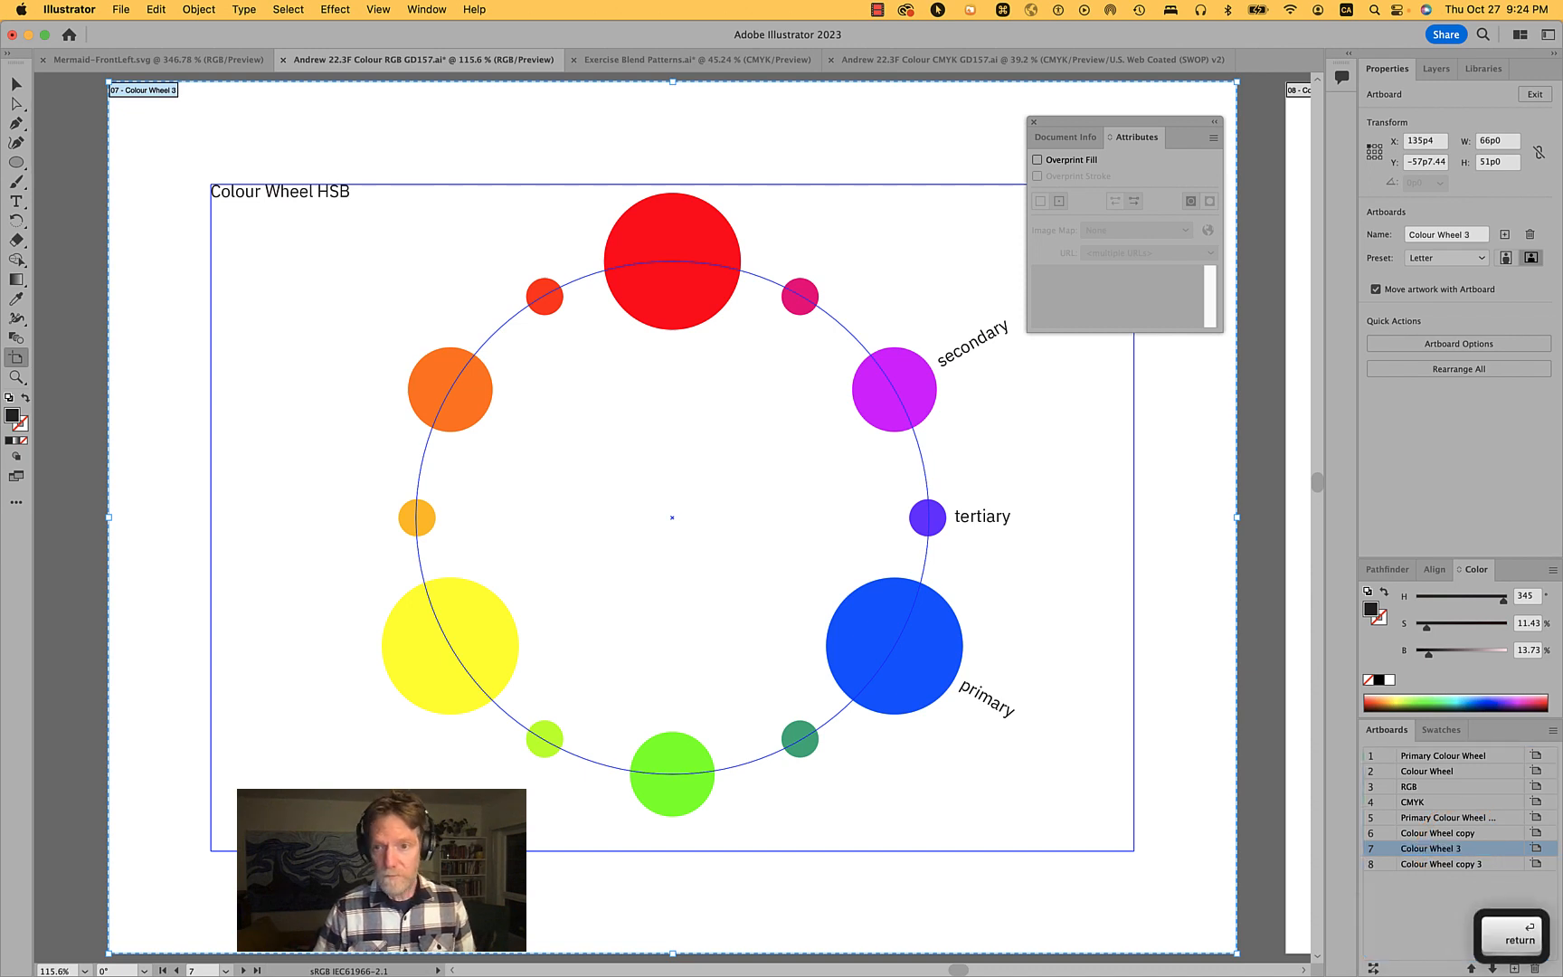
pyautogui.click(1451, 423)
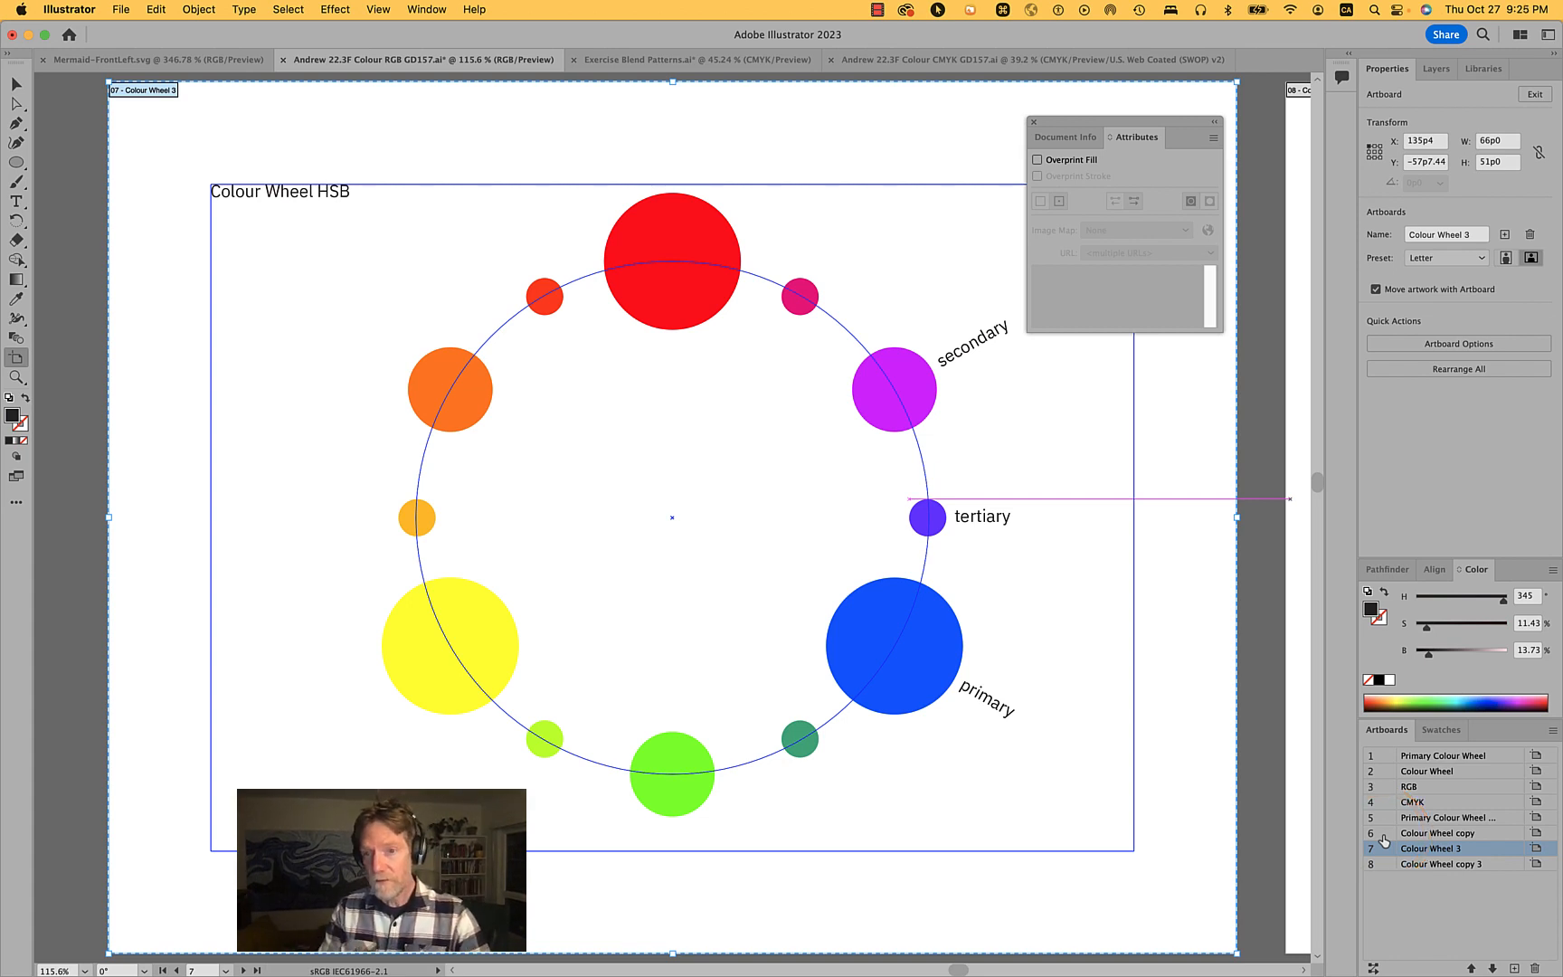
# - Rename the Colour Wheel artboard to Colour Wheel HB
pyautogui.click(1382, 760)
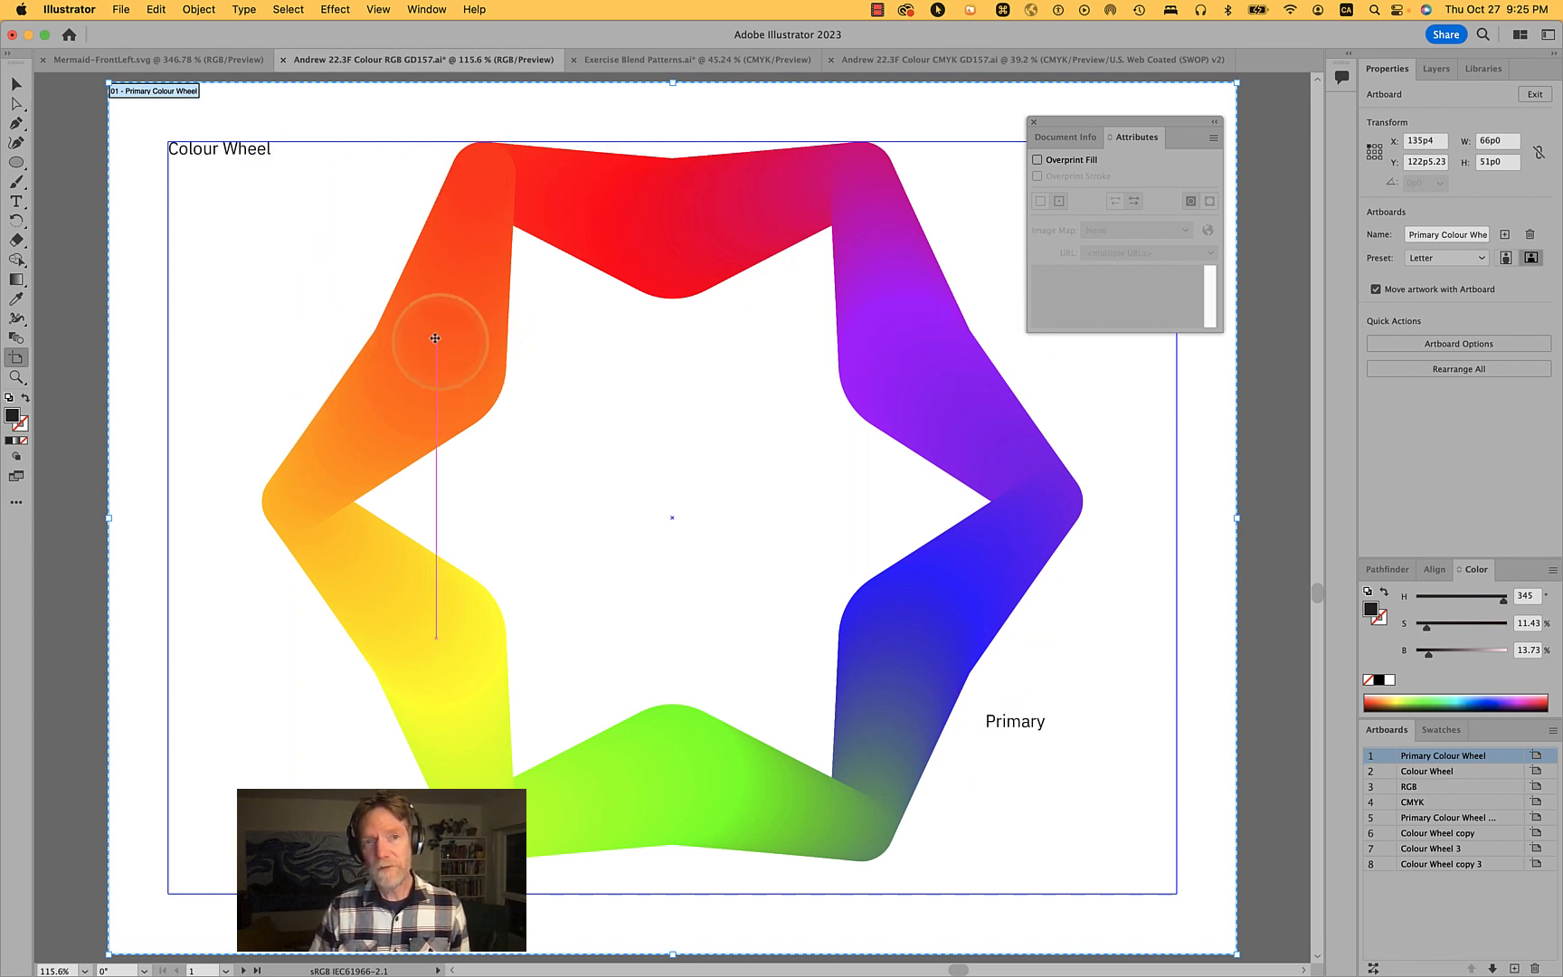
pyautogui.click(1381, 774)
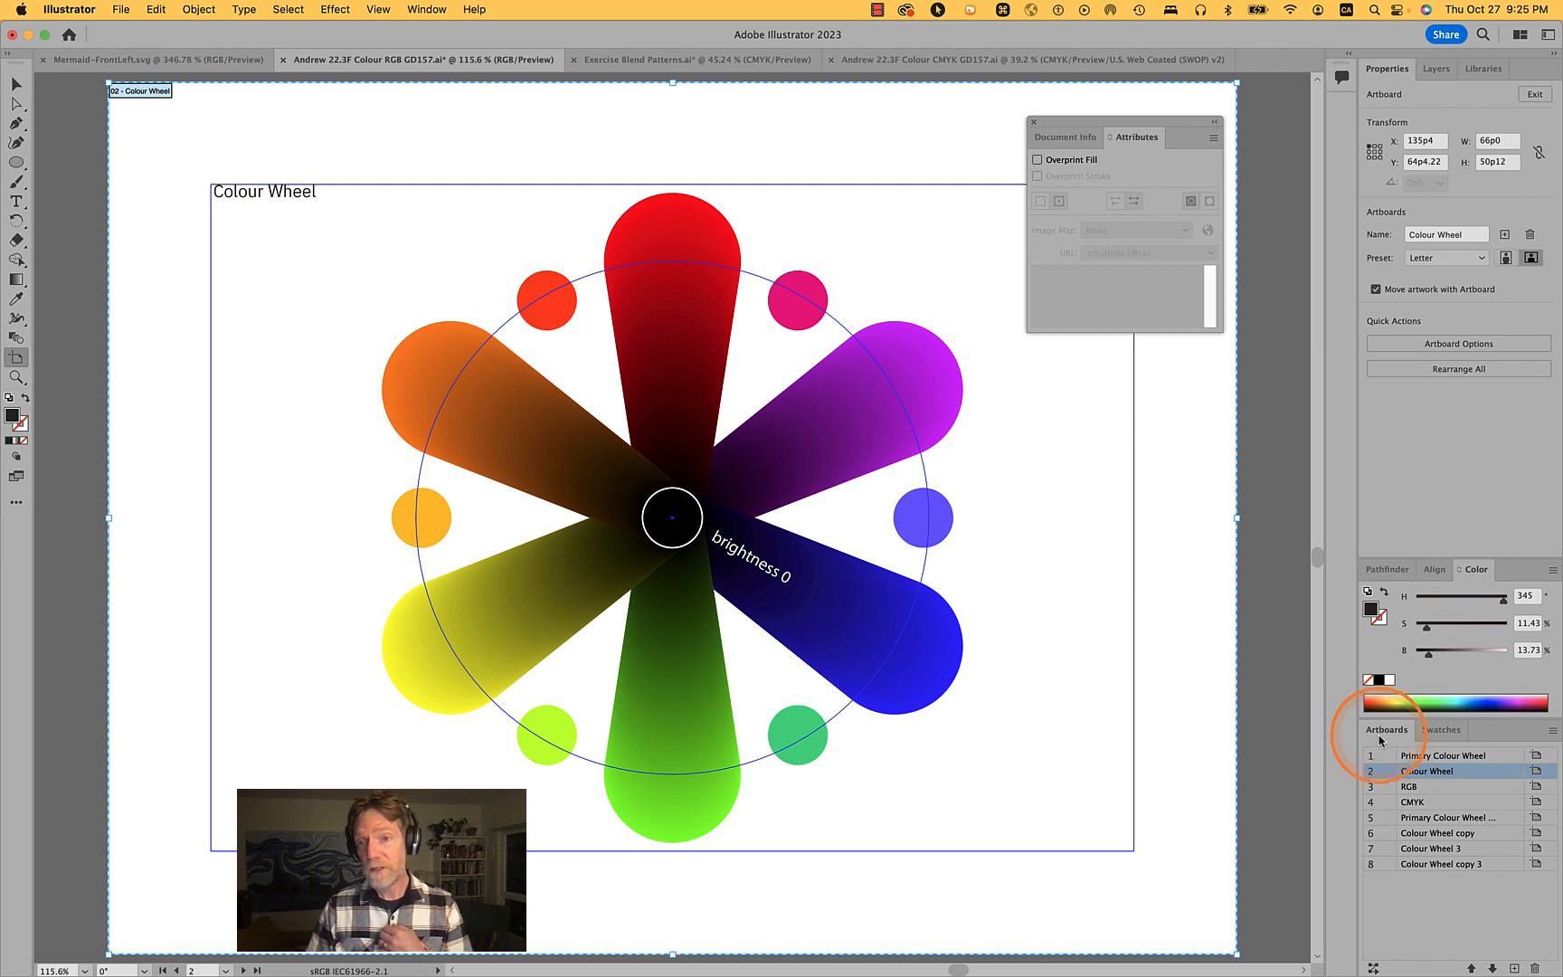
pyautogui.doubleClick(1438, 773)
pyautogui.write('H')
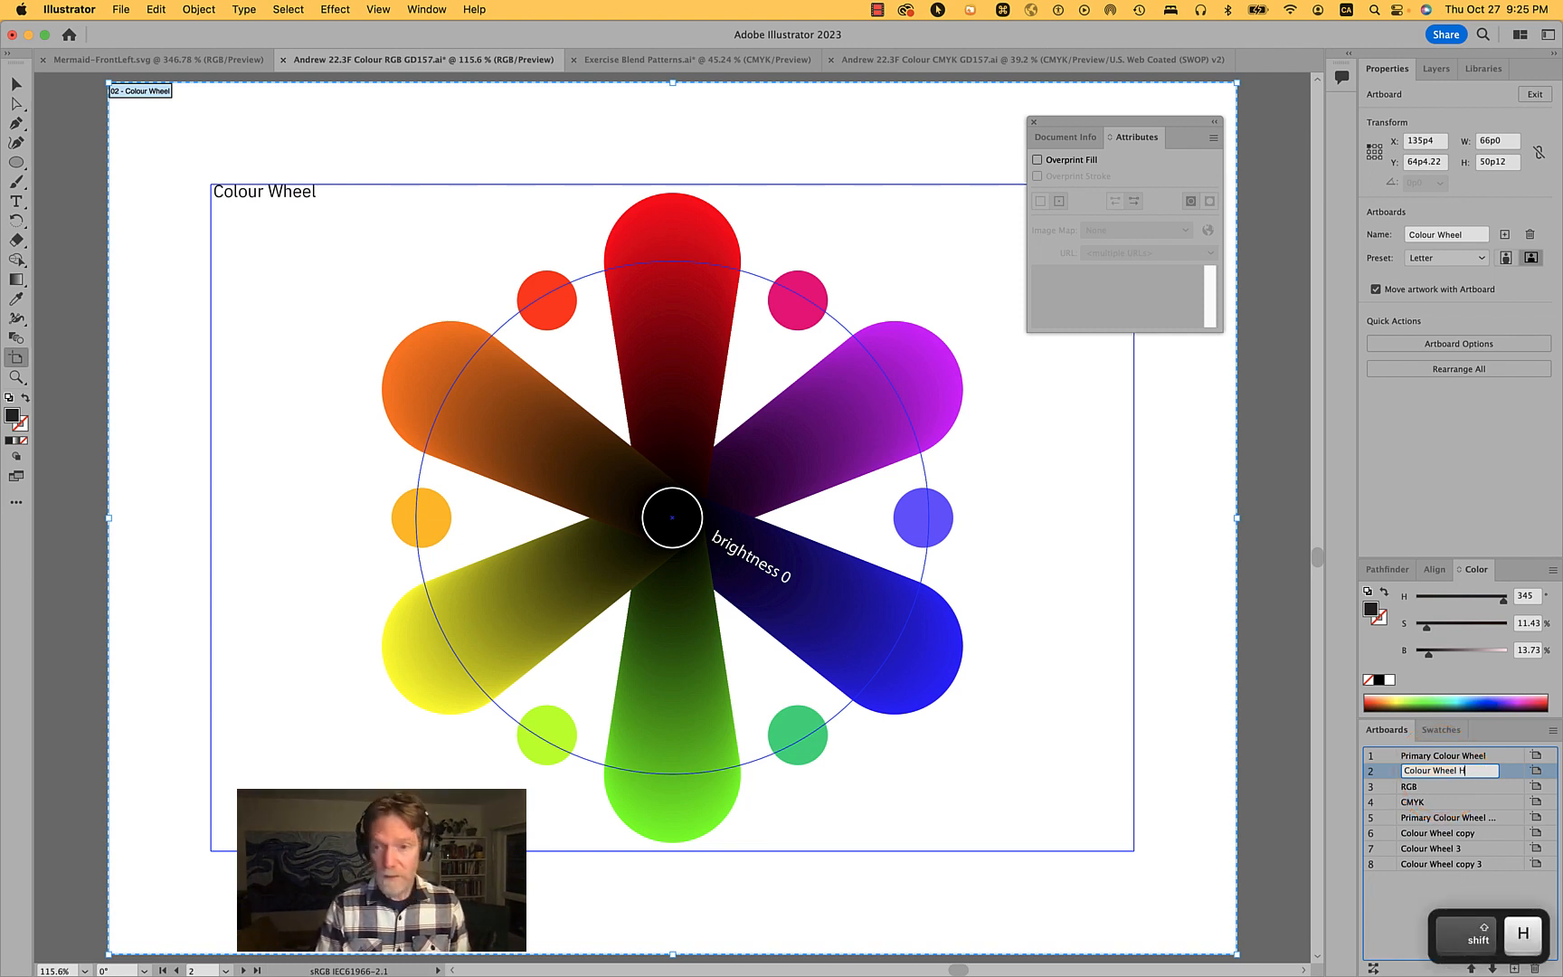
pyautogui.write('B')
pyautogui.press('Return')
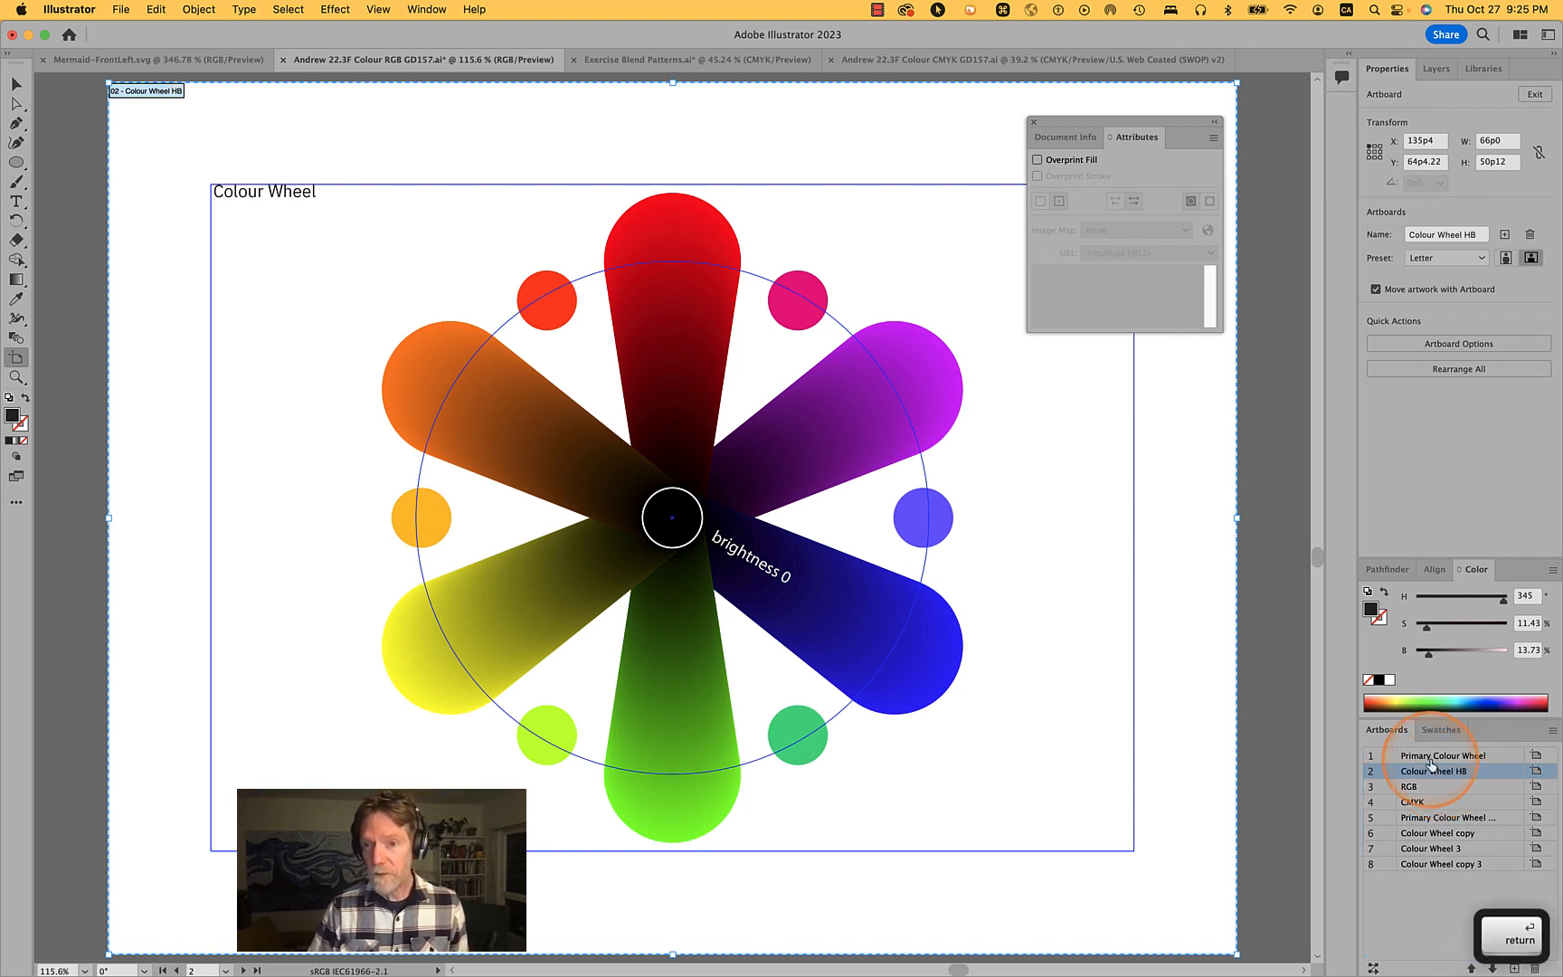
# - Rename the Primary Colour Wheel artboard to Primary Colour Wheel H
pyautogui.click(1391, 758)
pyautogui.doubleClick(1484, 757)
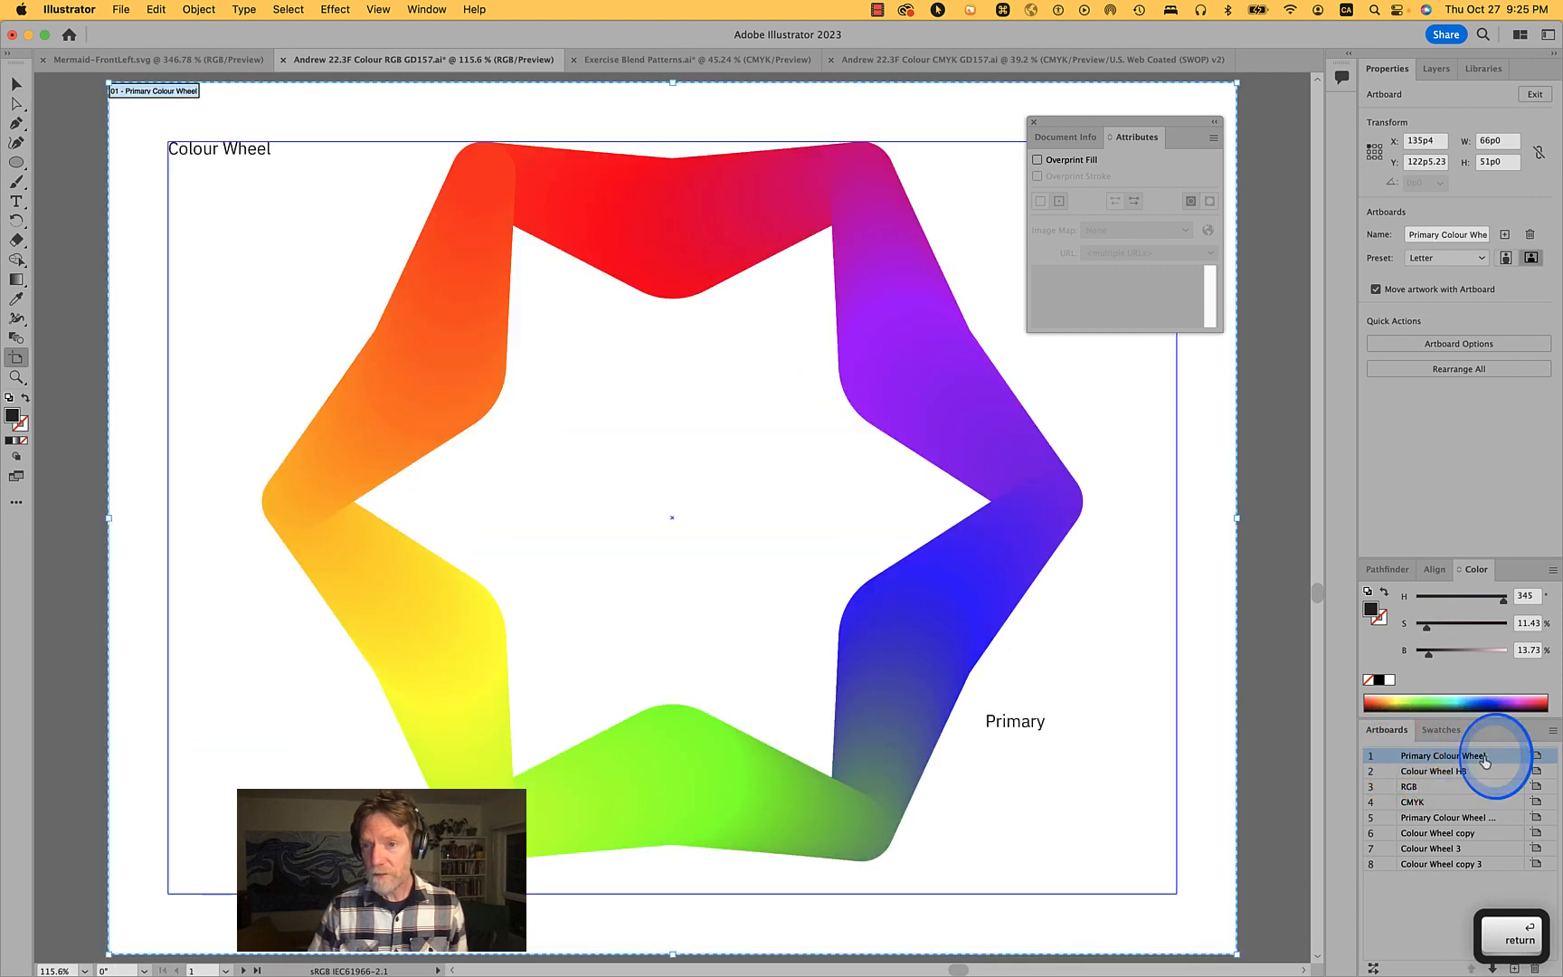
pyautogui.write('H')
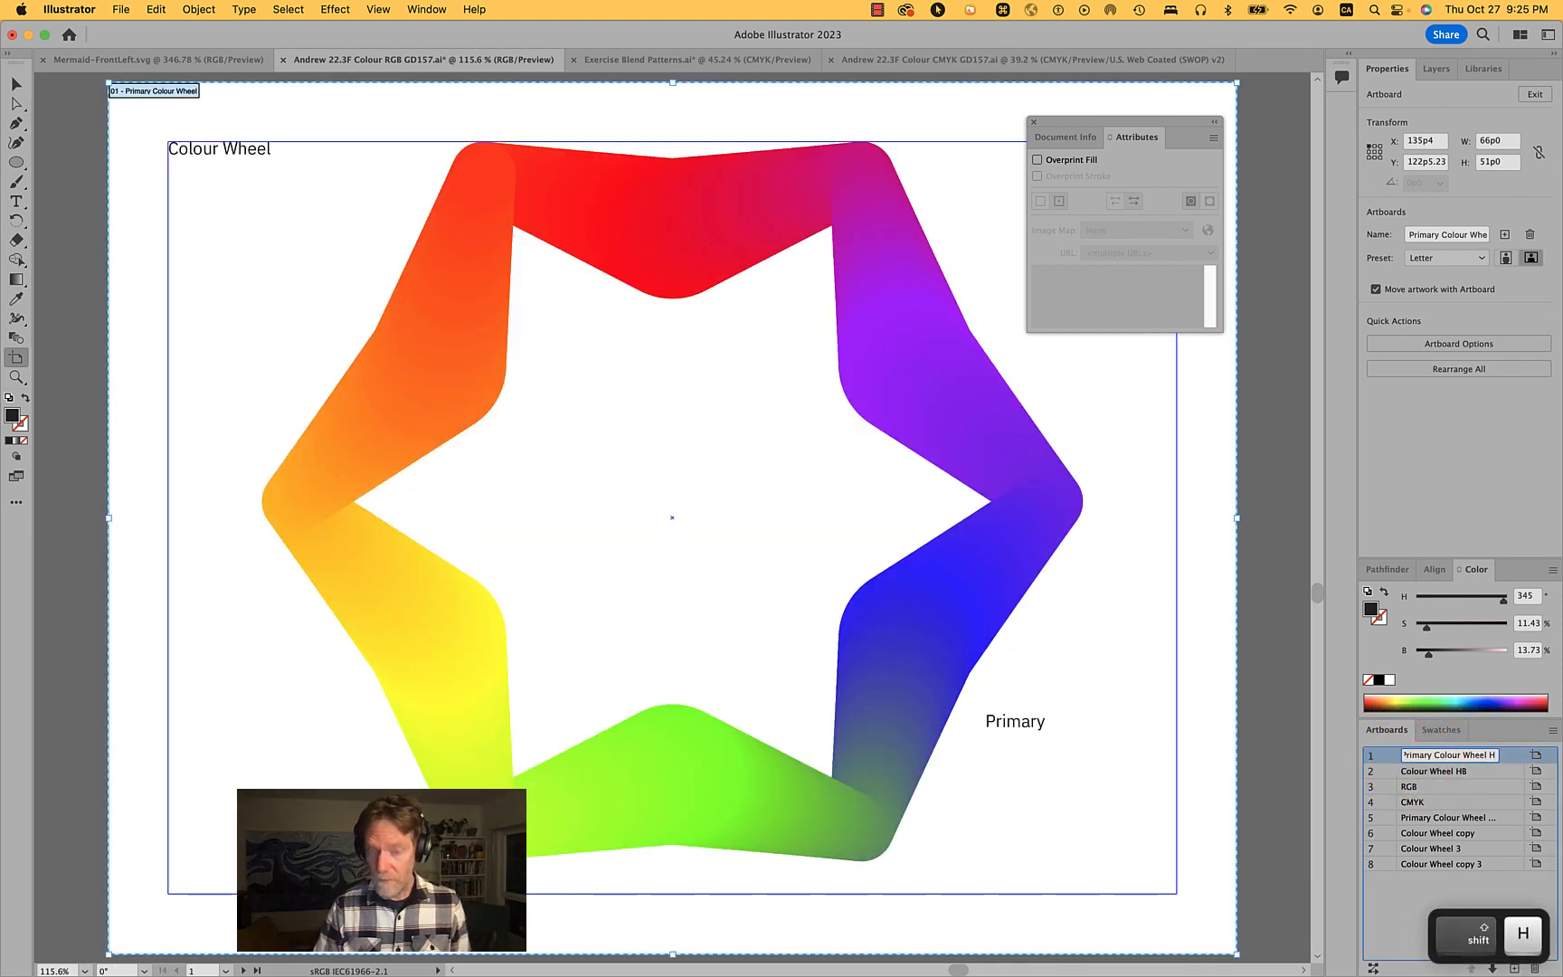
pyautogui.press('Return')
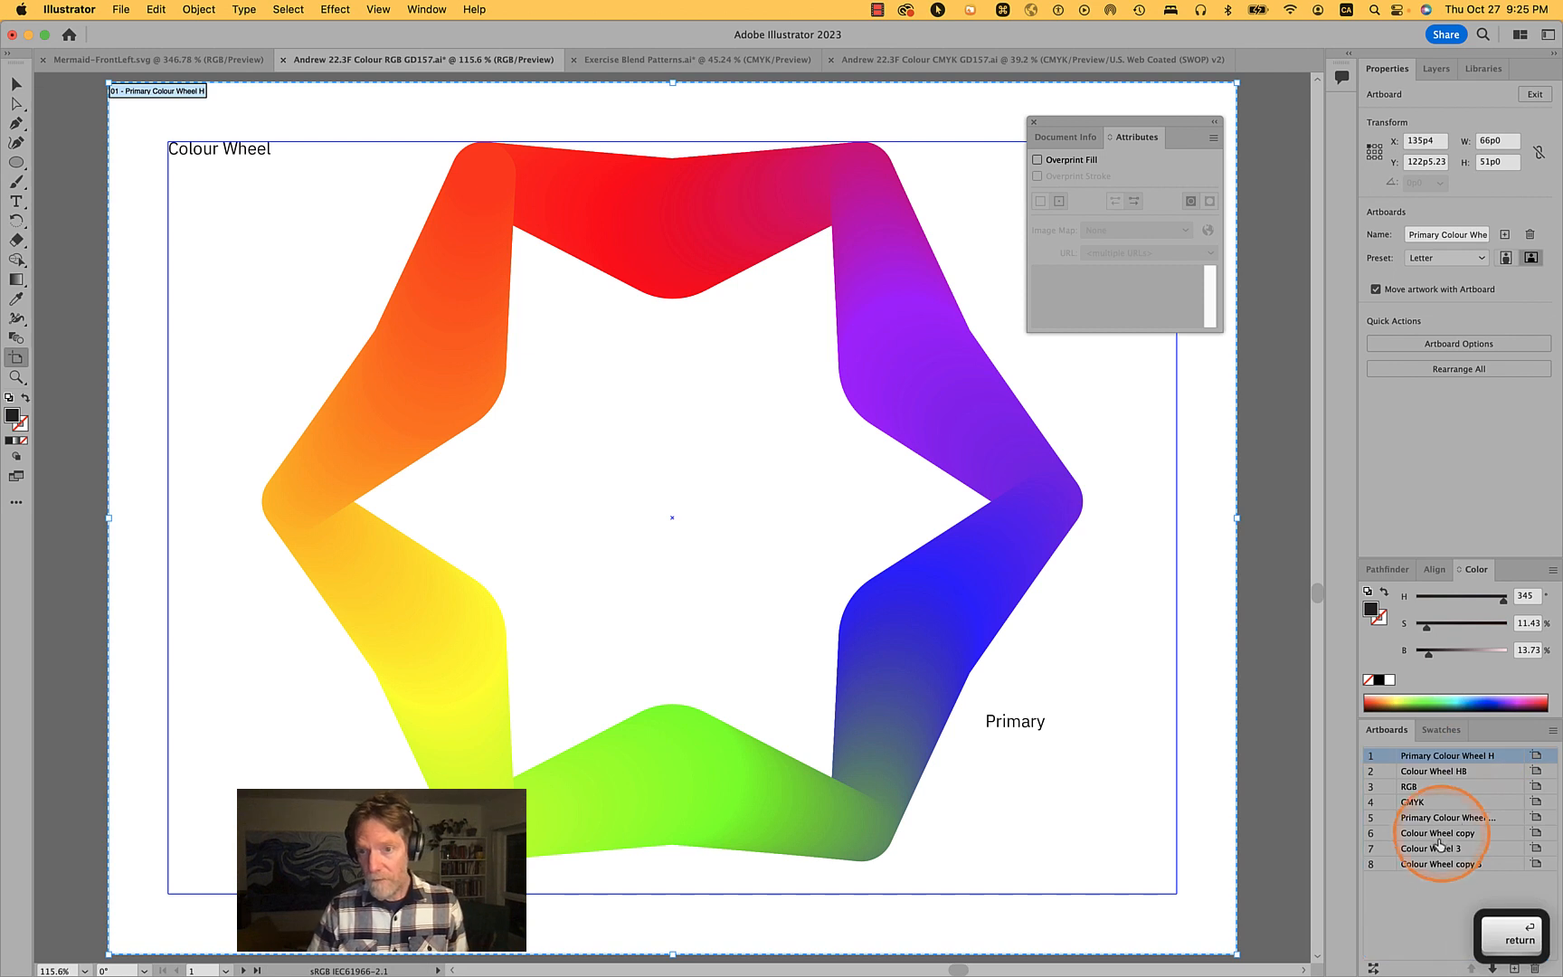
# - Rename the Colour Wheel copy artboard to Colour Wheel H
pyautogui.click(1372, 839)
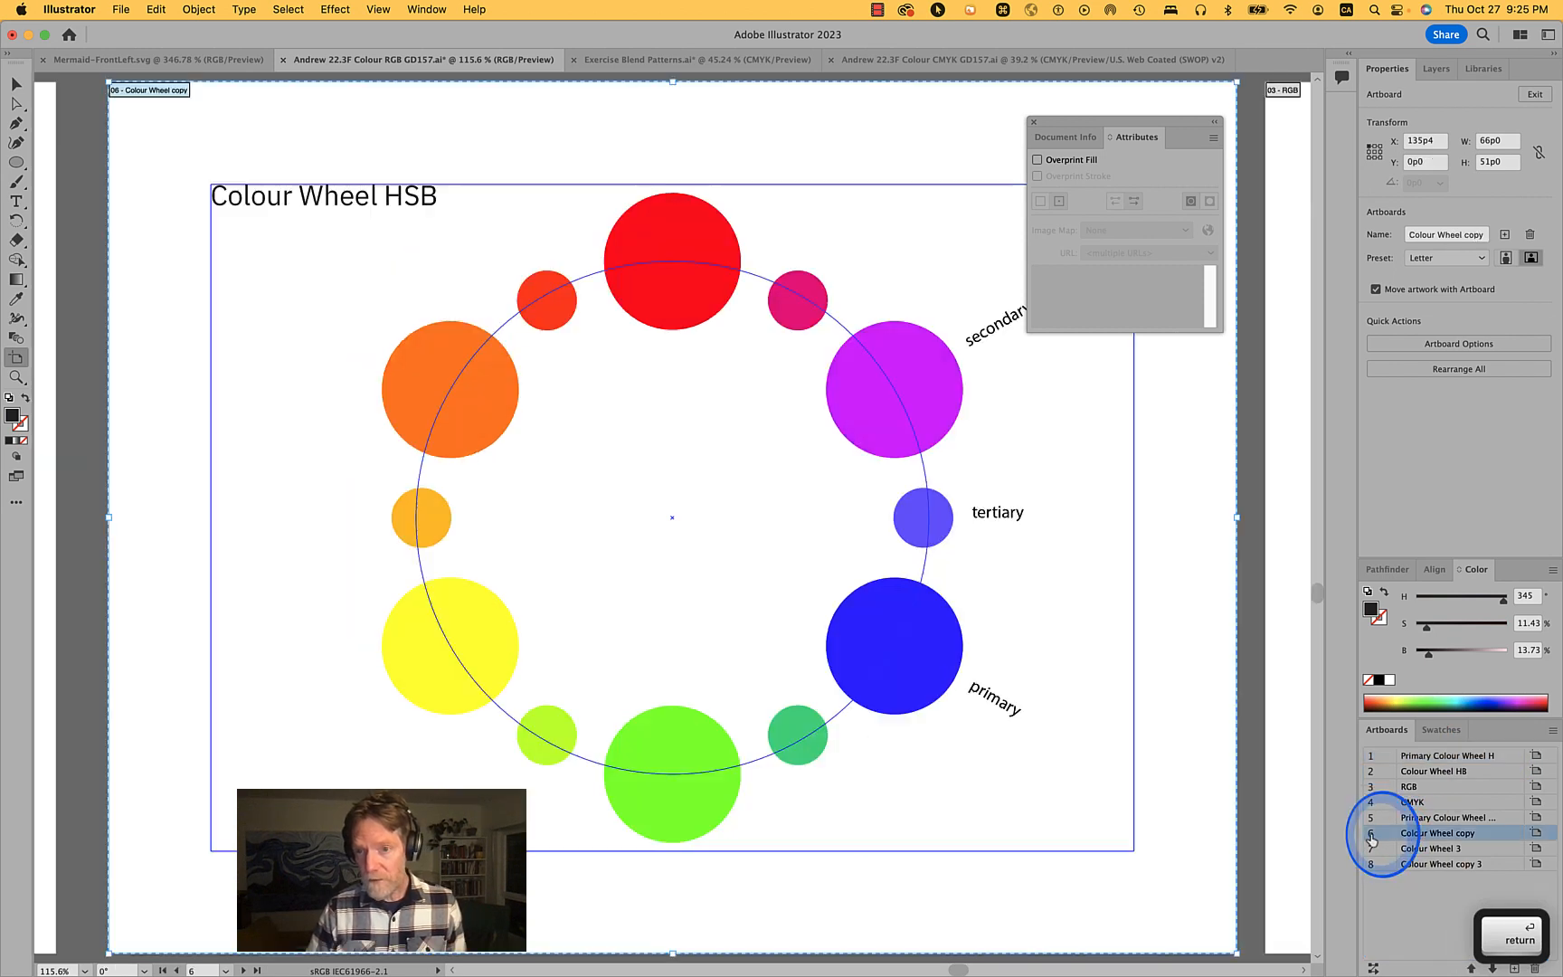
pyautogui.doubleClick(1467, 837)
pyautogui.doubleClick(1467, 832)
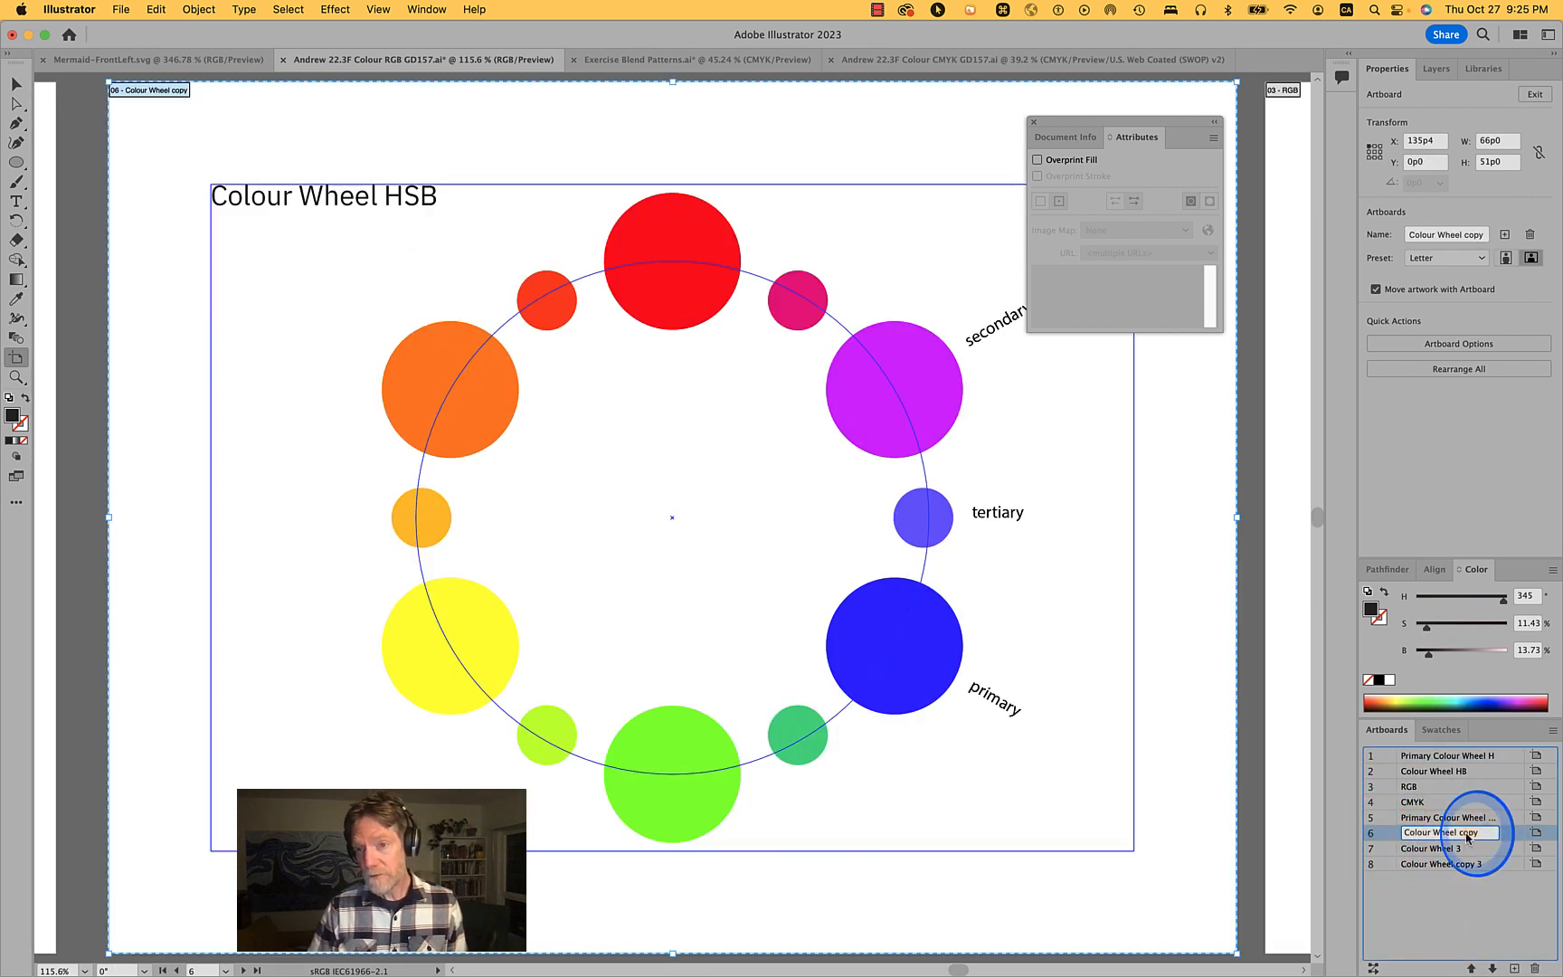
pyautogui.write('H')
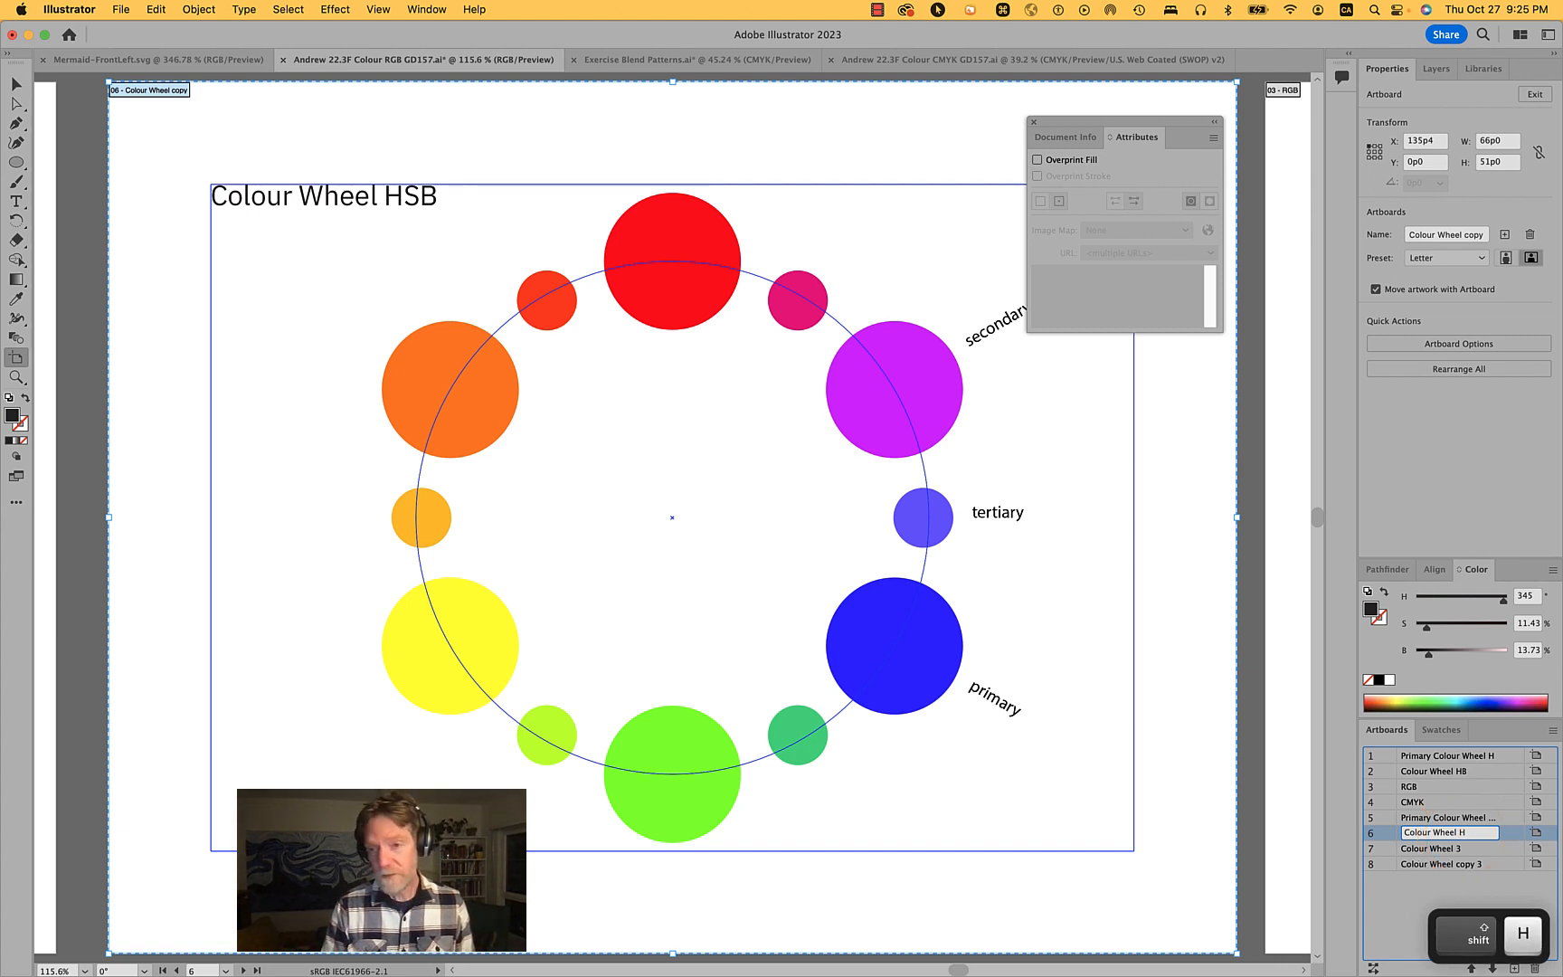
pyautogui.press('Return')
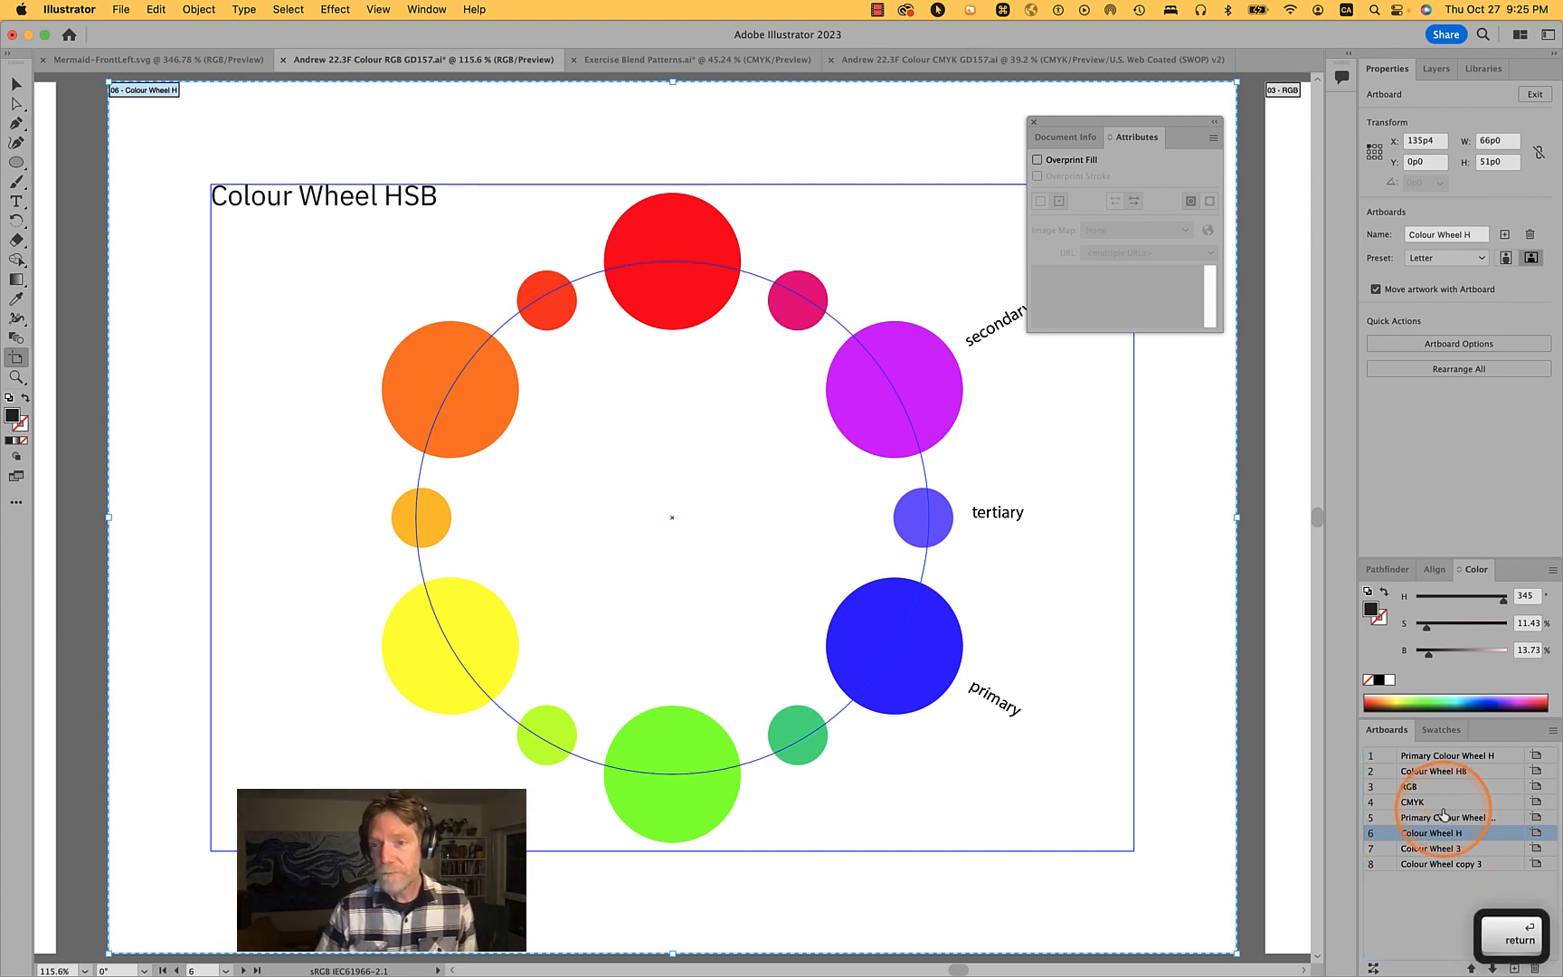
# - Rename the Colour Wheel 3 artboard to Colour Wheel H 3 and leave artboard editing
pyautogui.click(1374, 836)
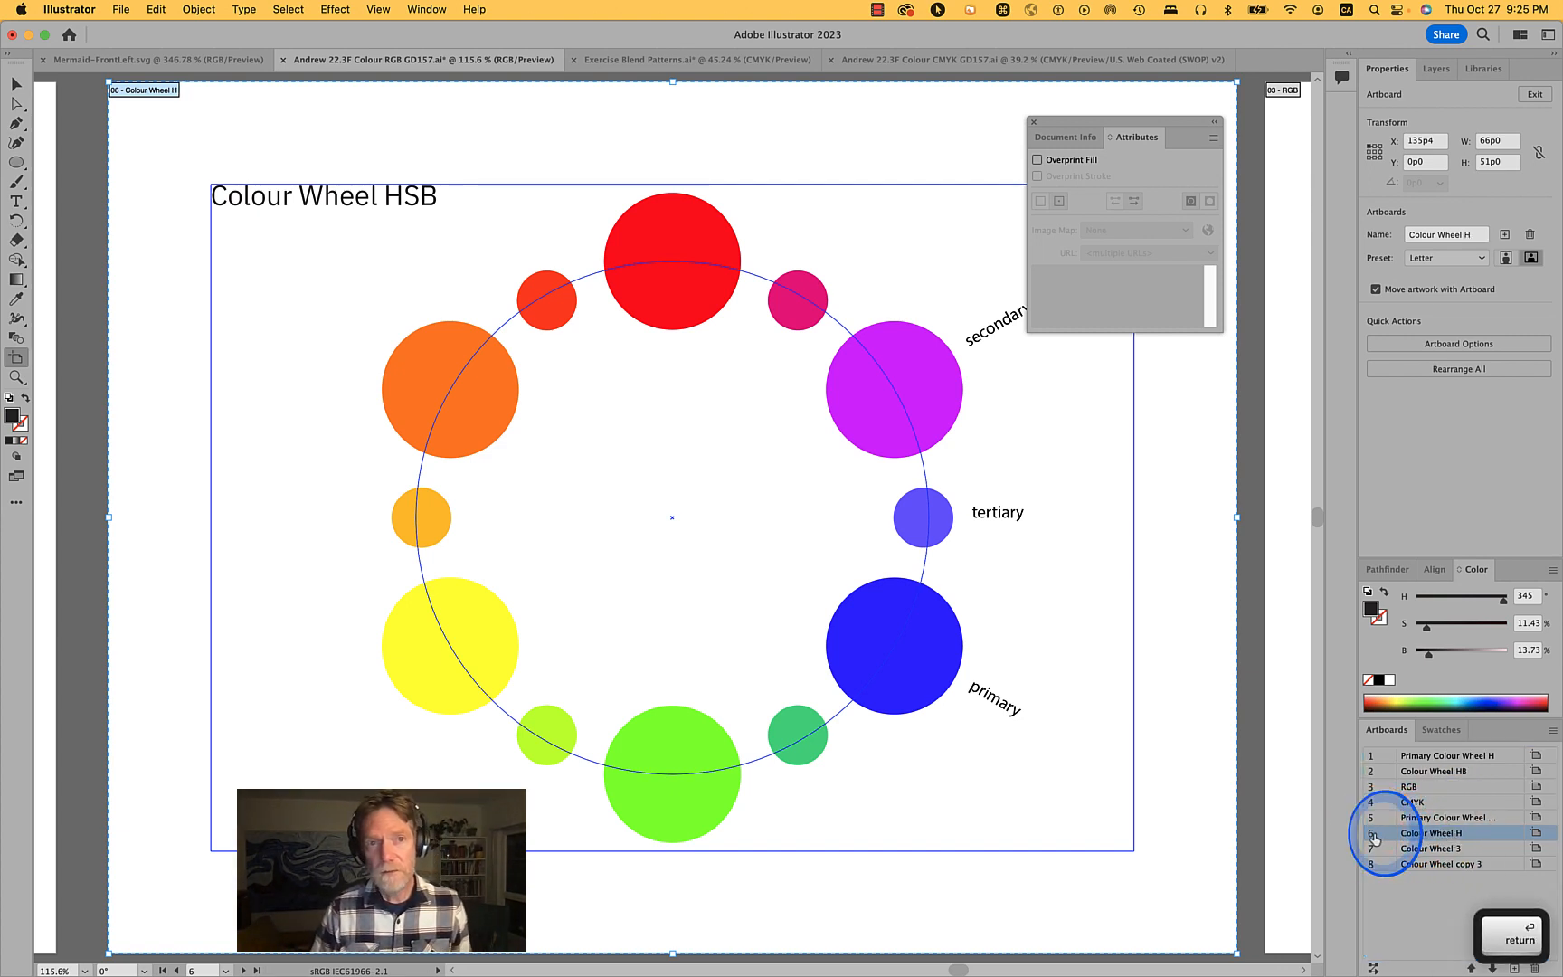
pyautogui.click(1377, 850)
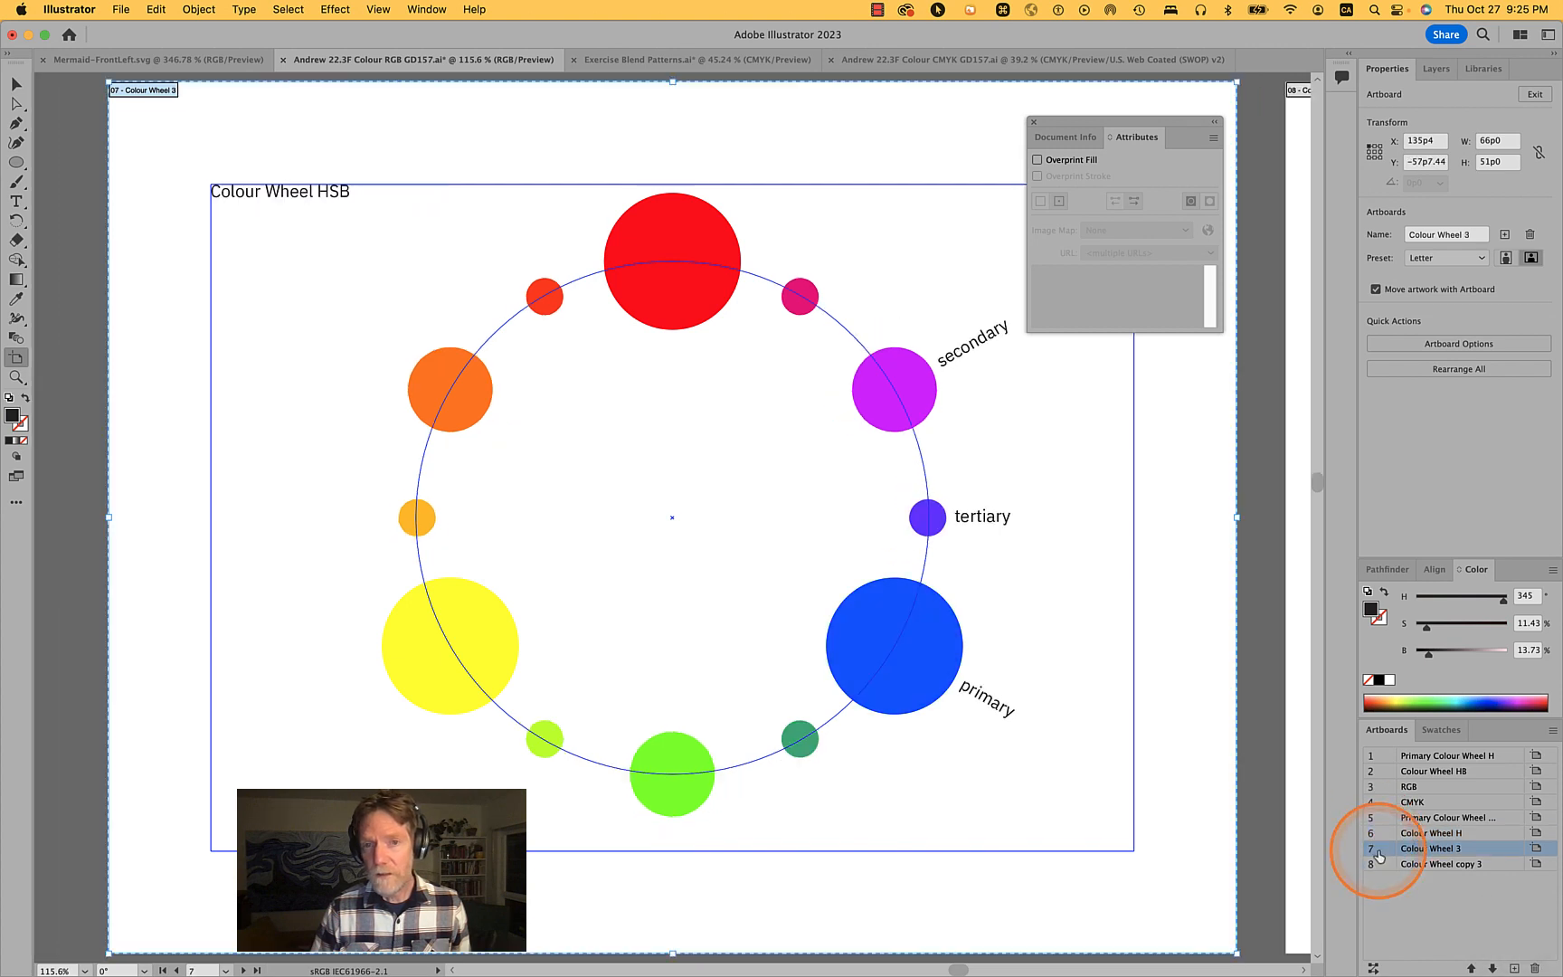
pyautogui.doubleClick(1438, 850)
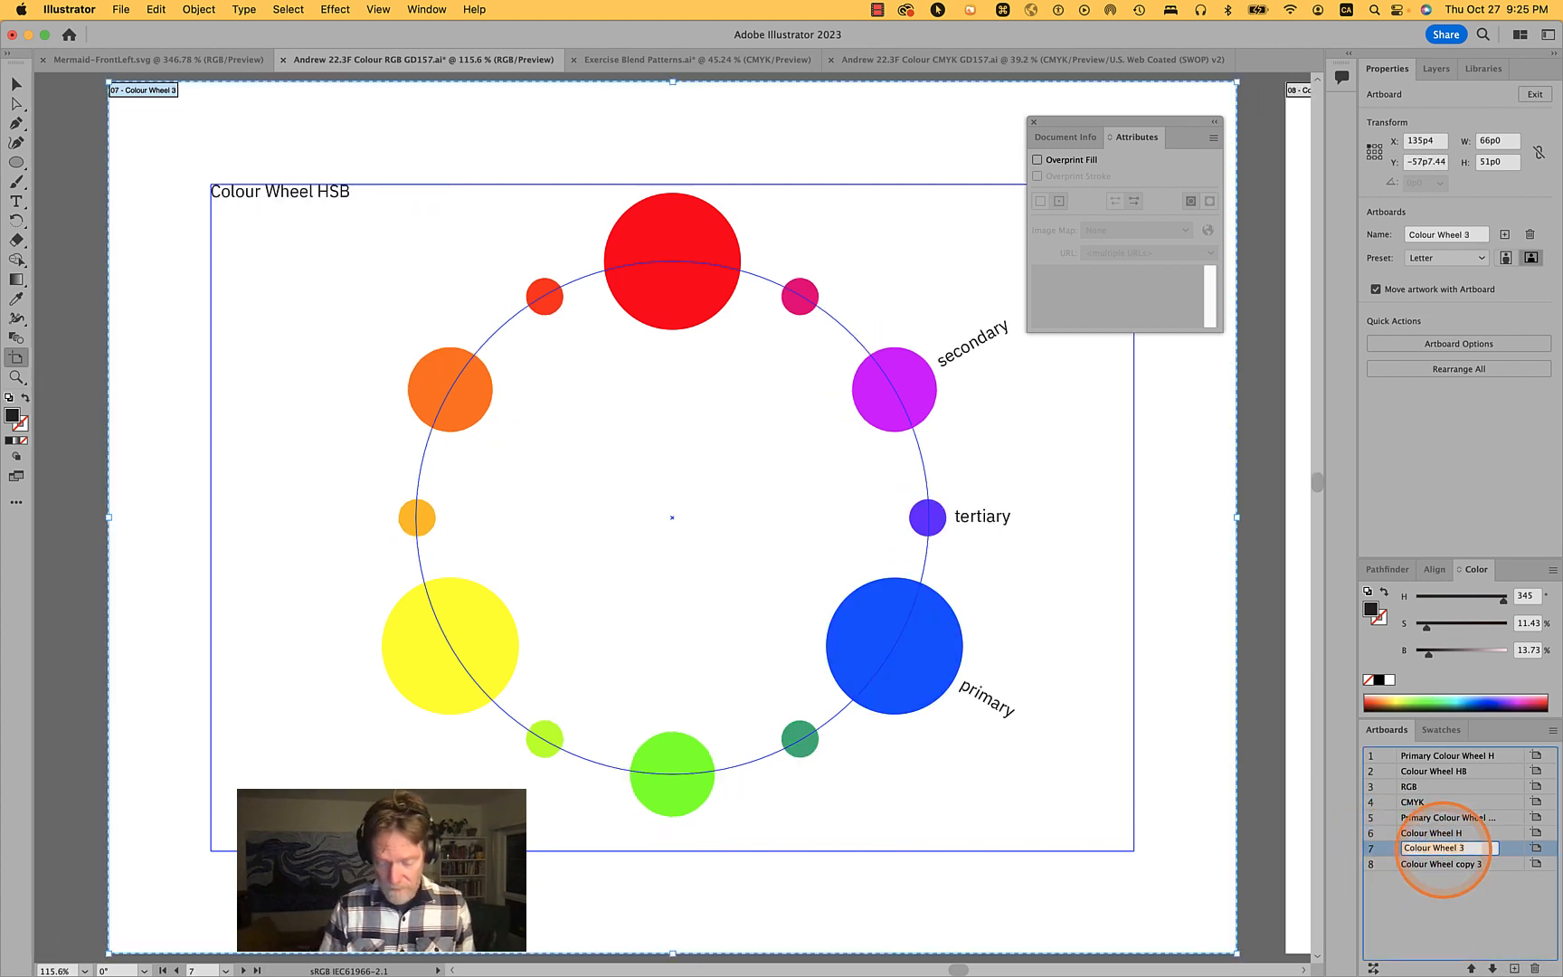
pyautogui.press('Right')
pyautogui.hotkey('shift', 'alt', 'Left')
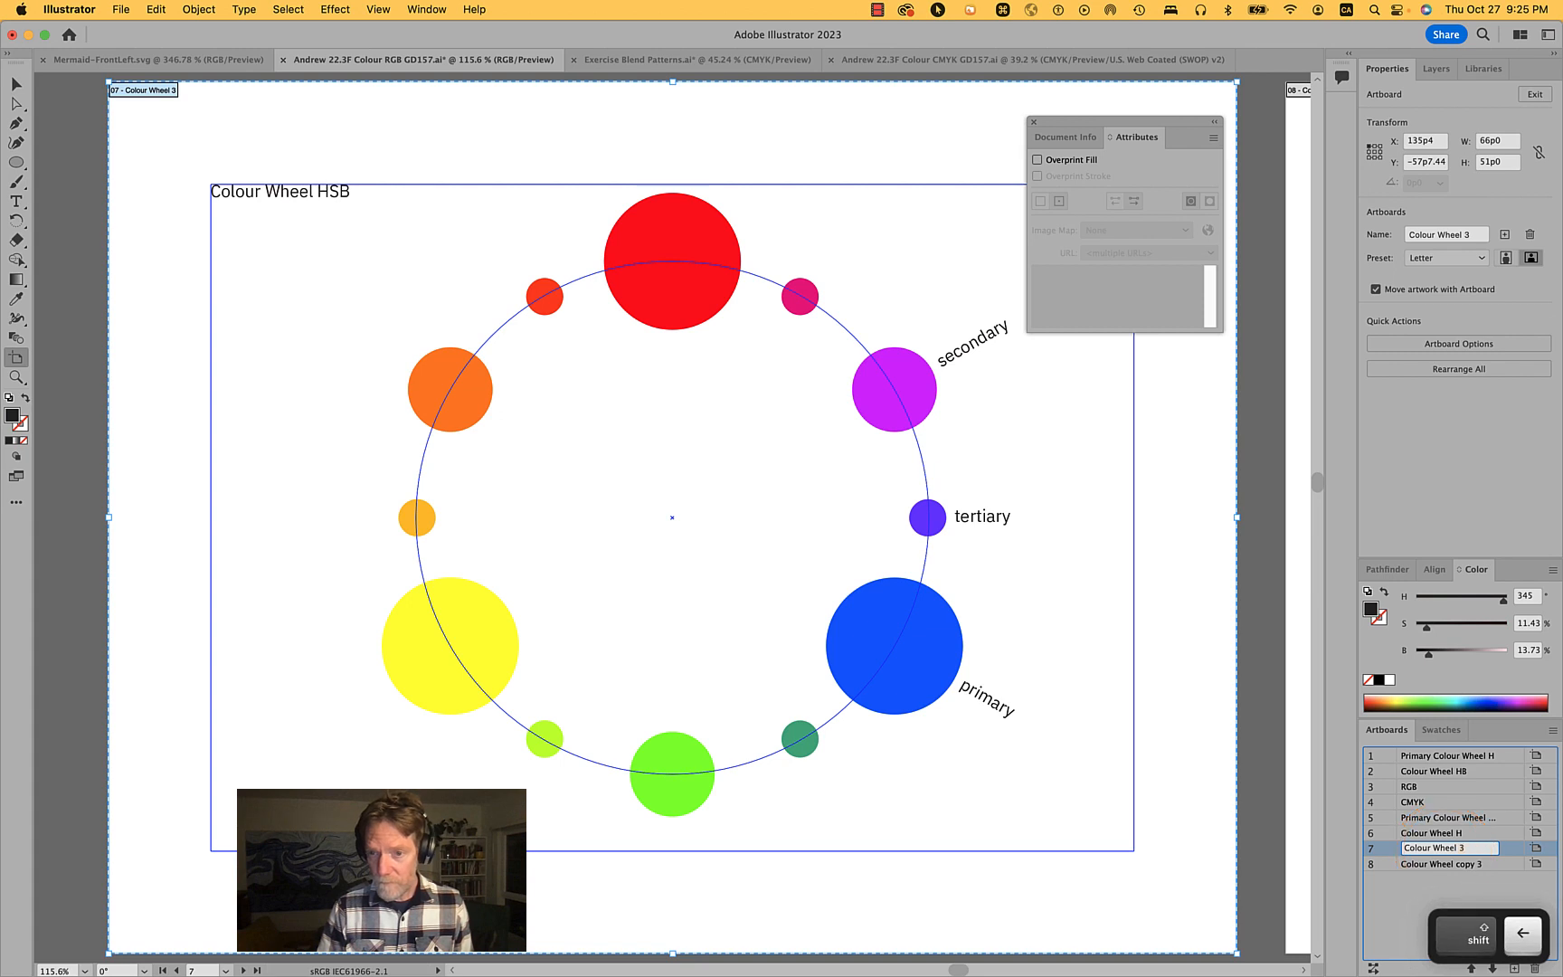
pyautogui.write('H')
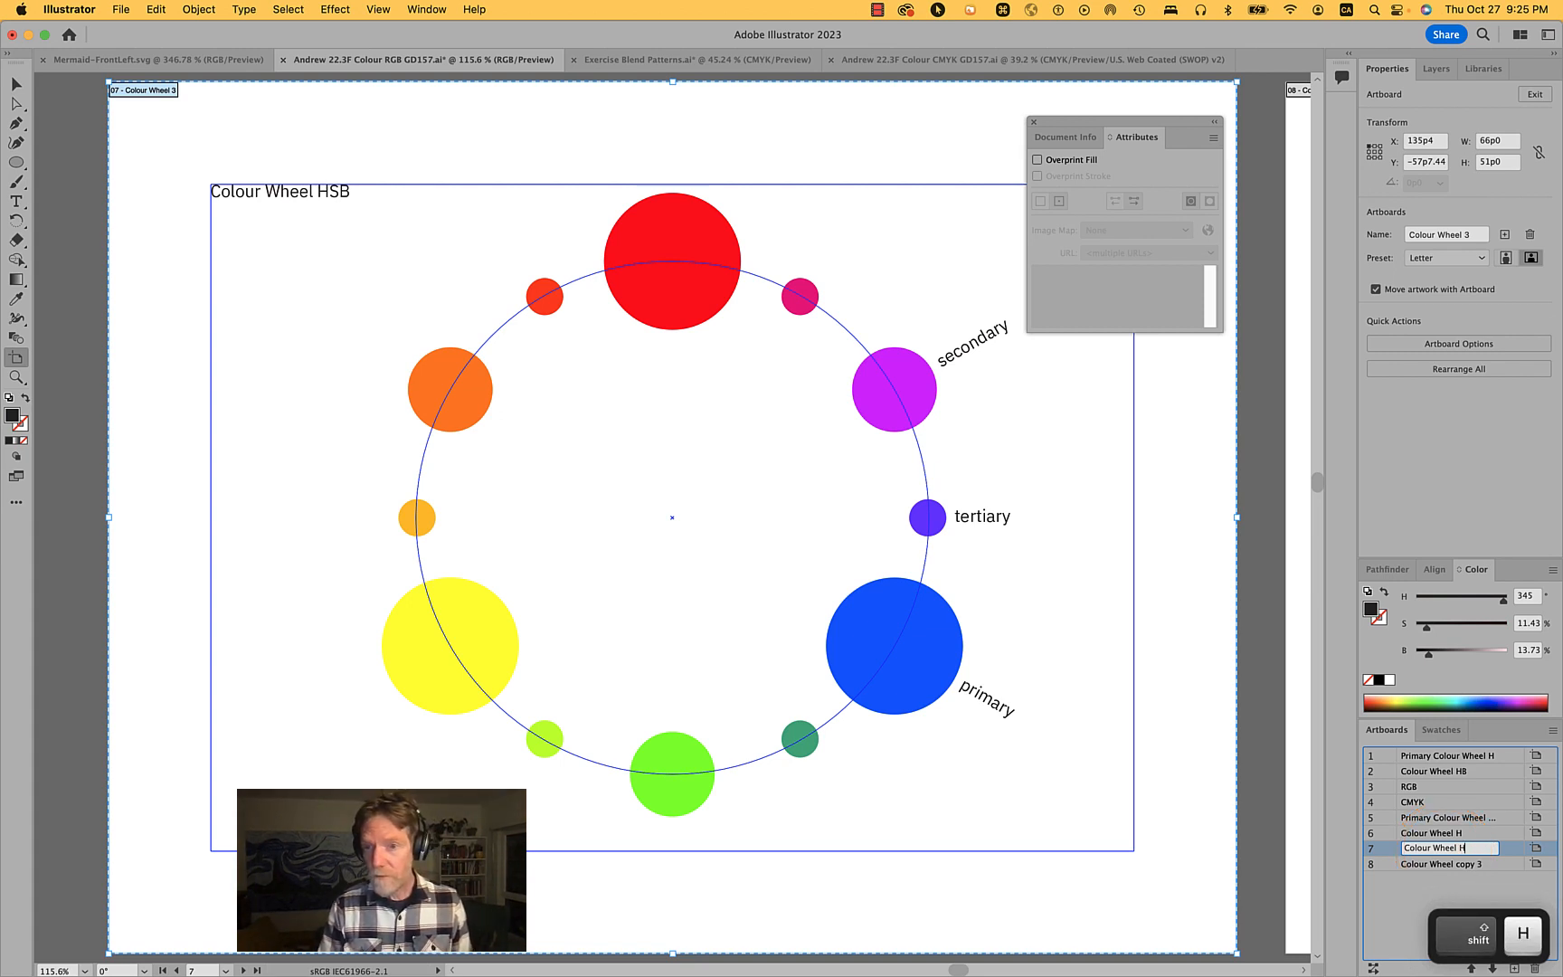
pyautogui.write(' 3')
pyautogui.press('Return')
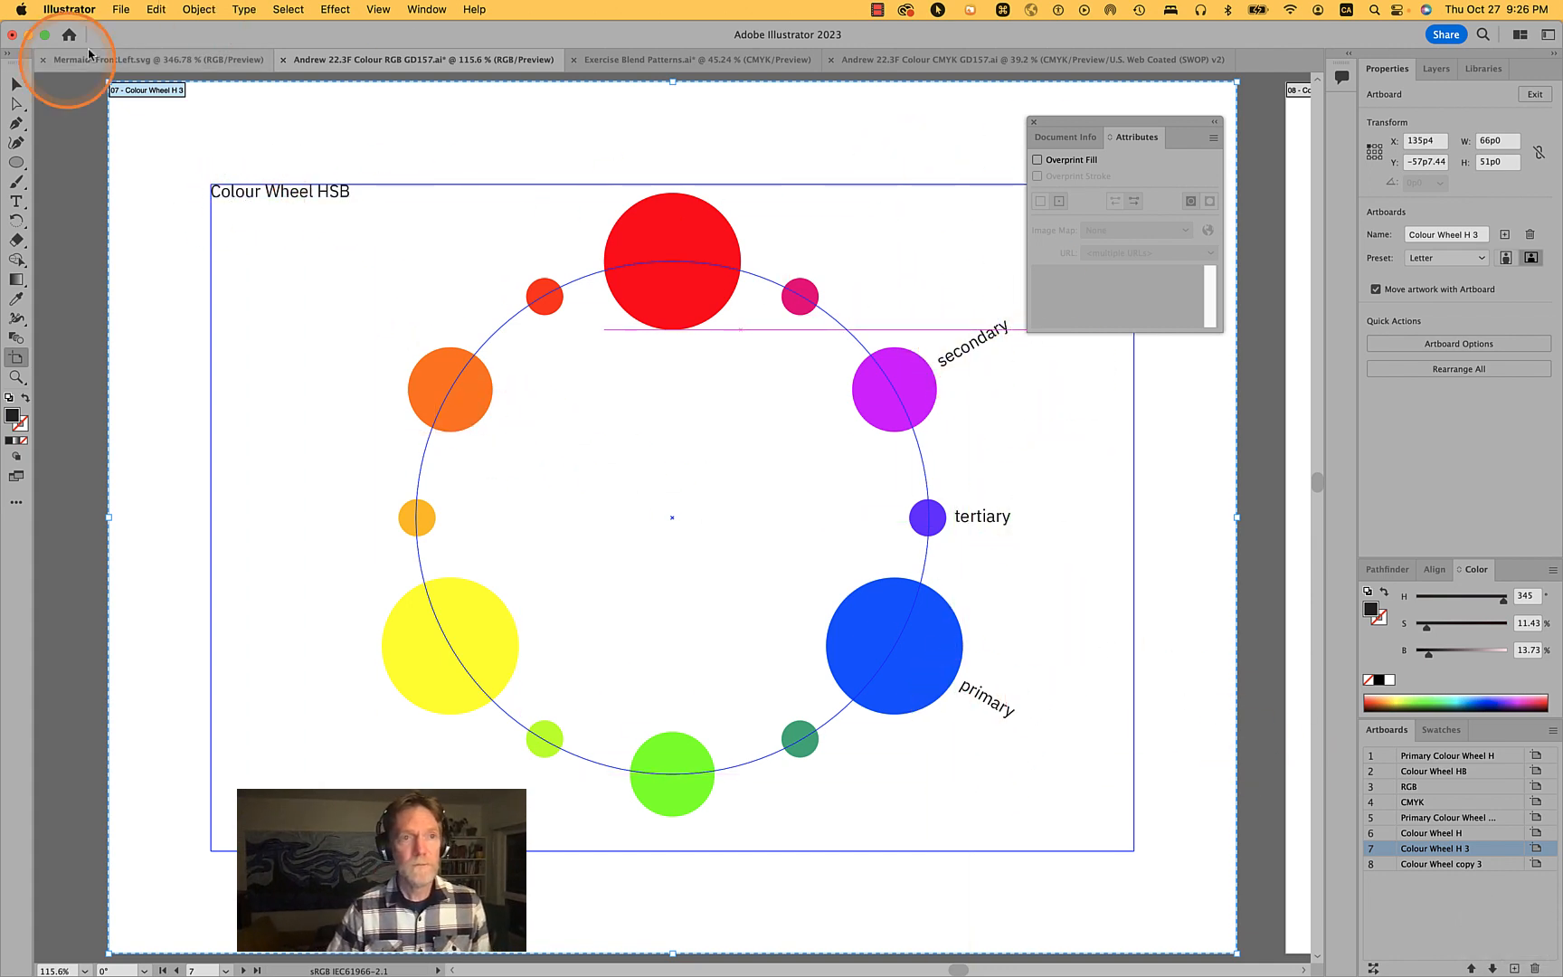
pyautogui.click(17, 86)
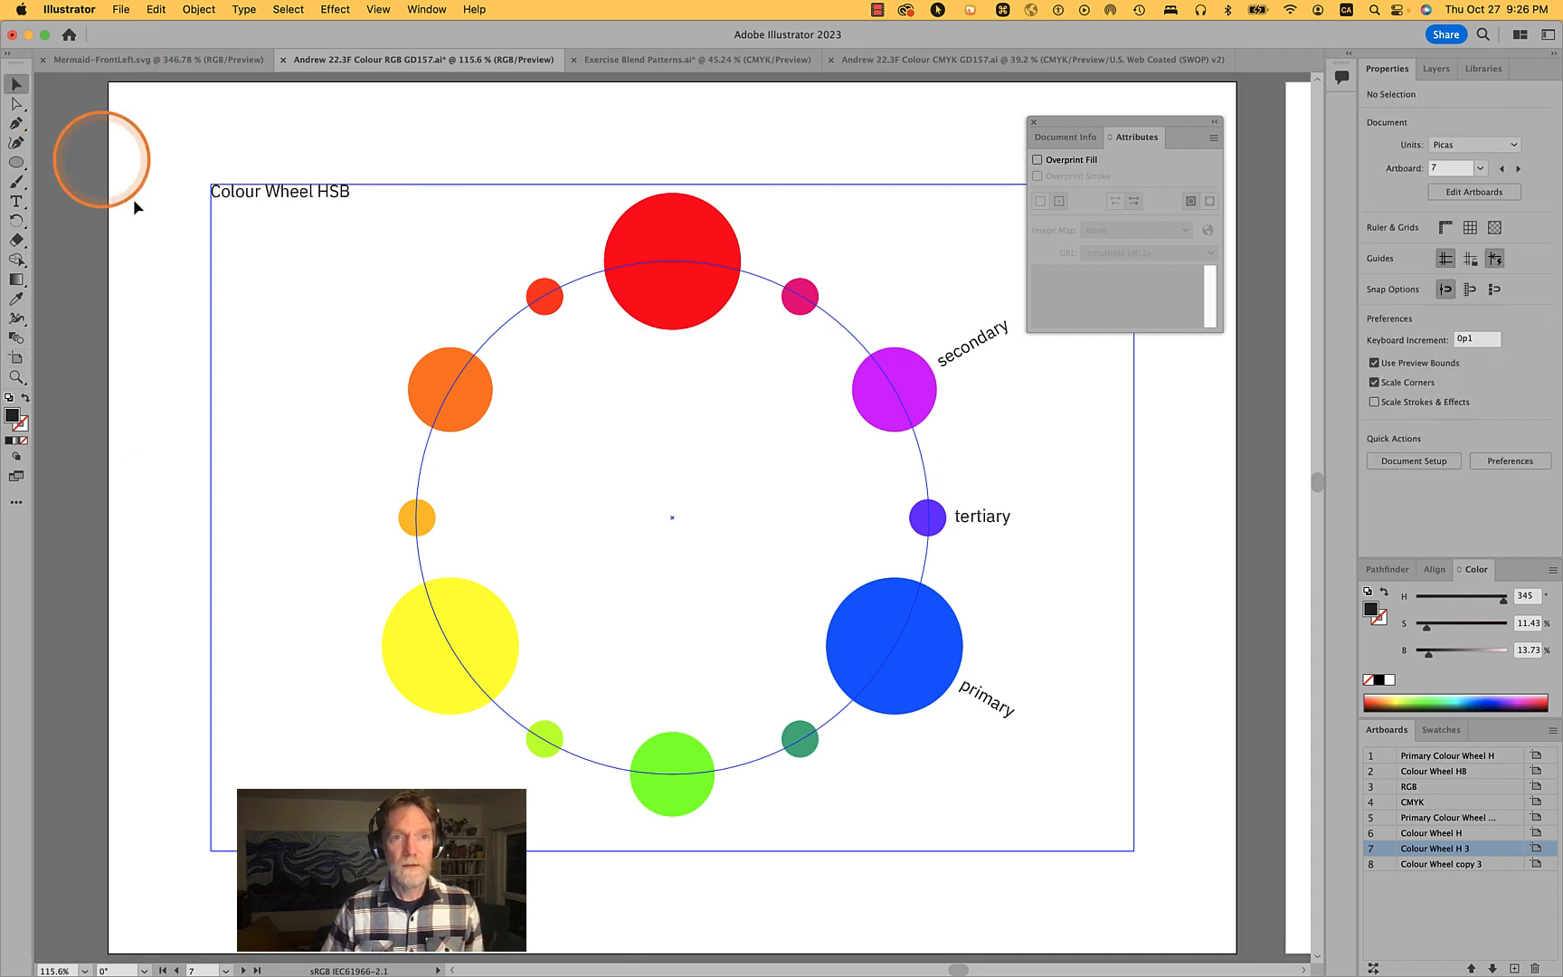
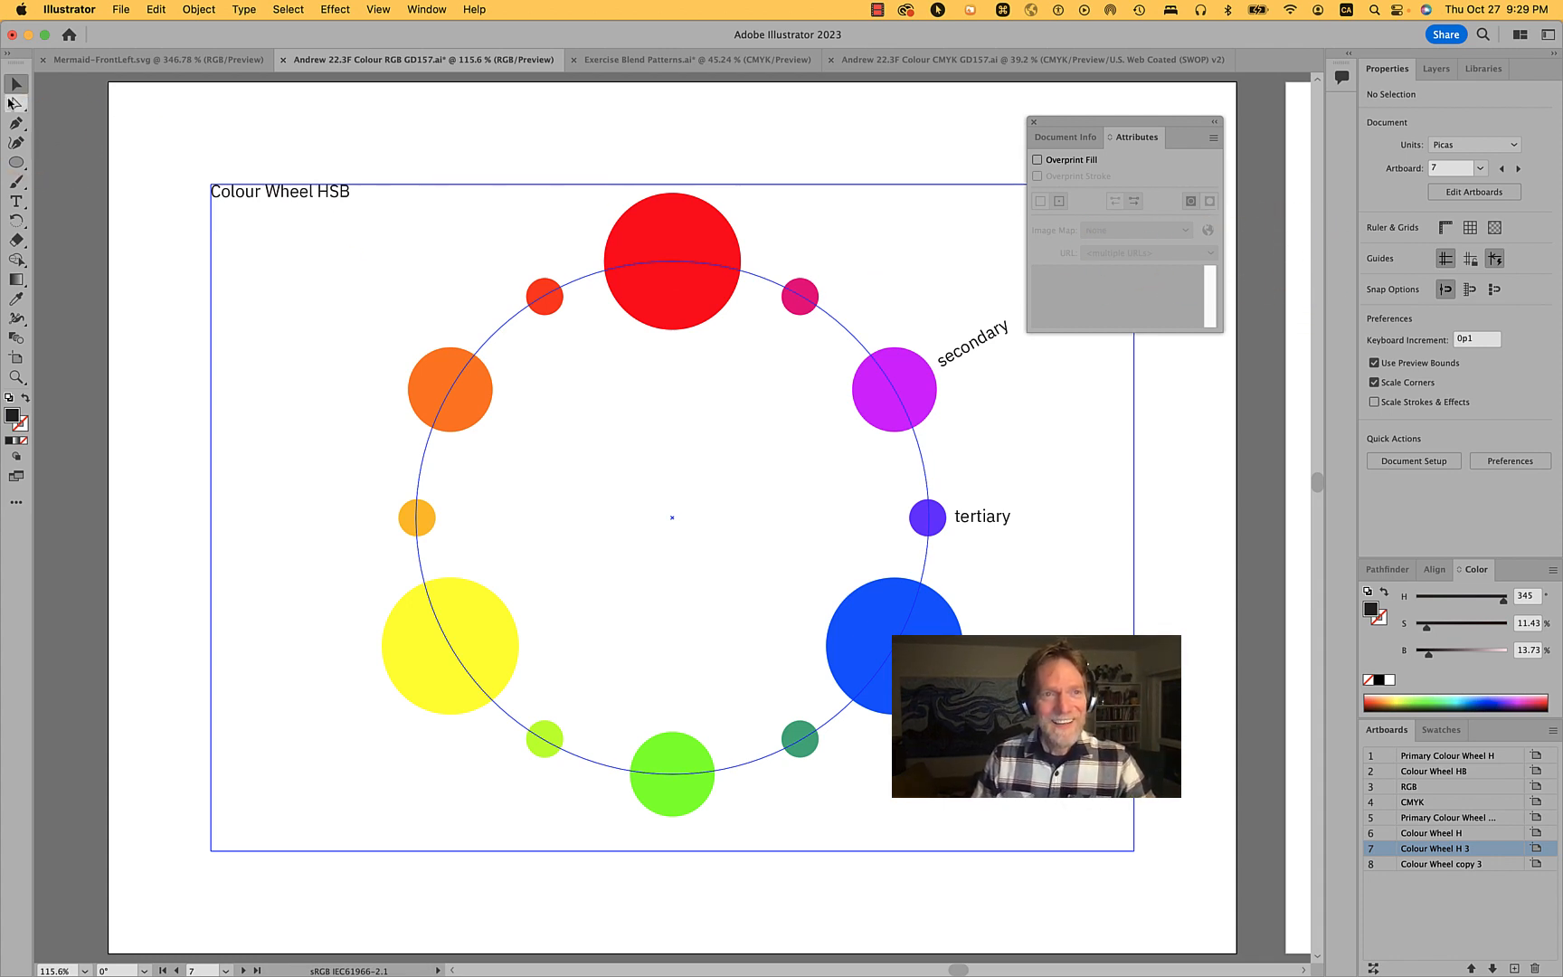
# - Unlock all locked objects on the Colour Wheel H 3 artboard
pyautogui.click(384, 106)
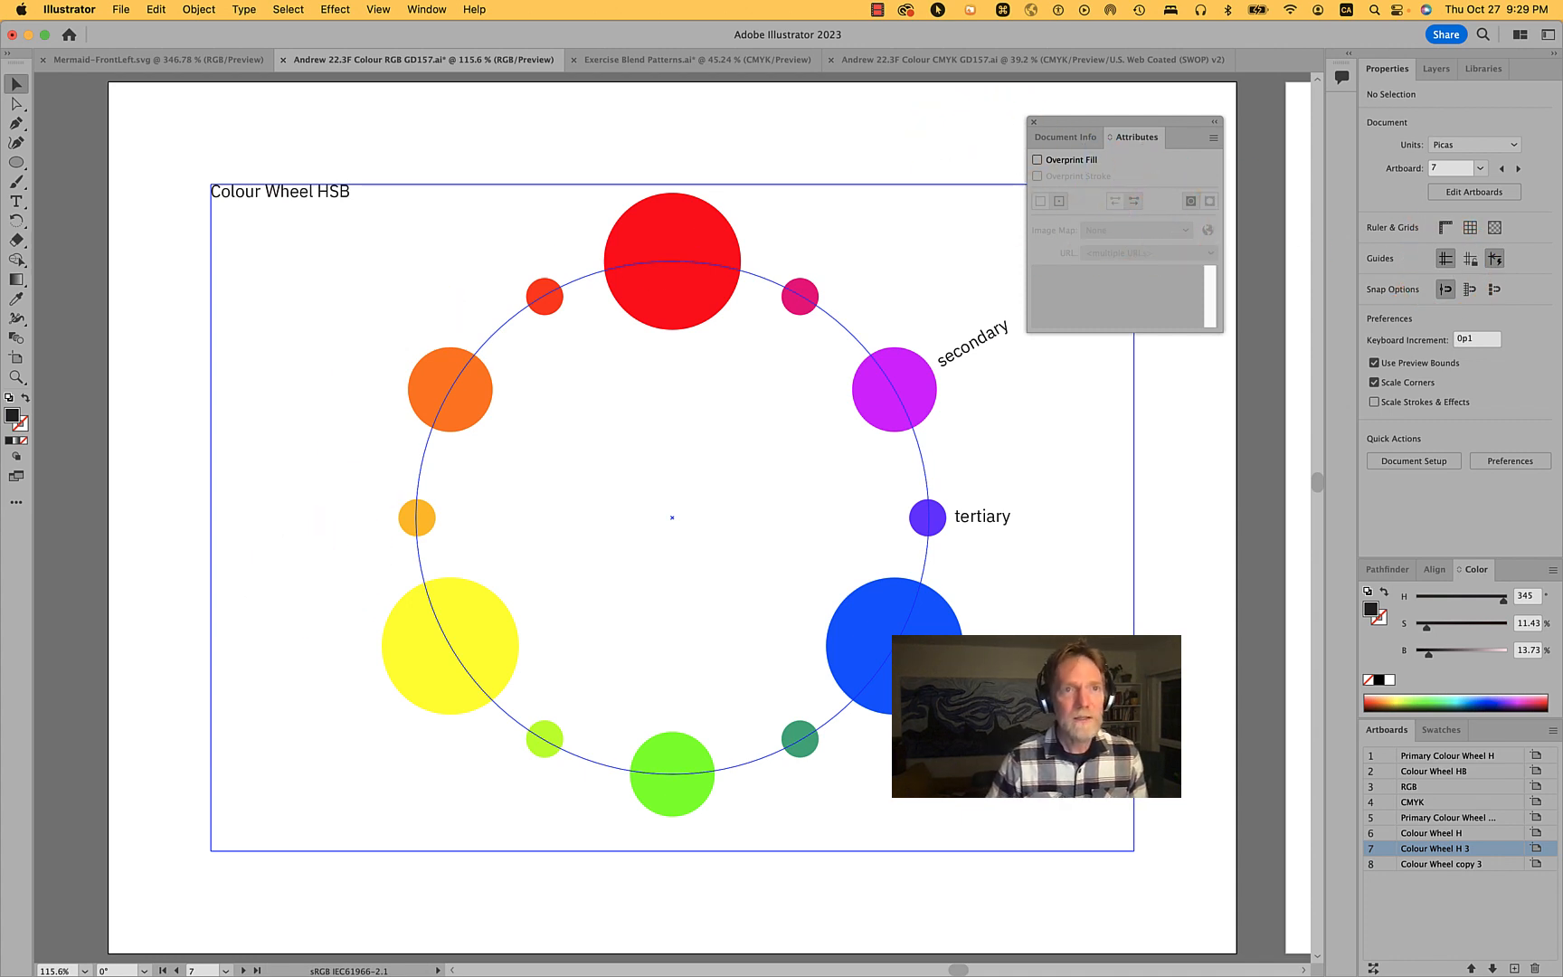
pyautogui.click(199, 9)
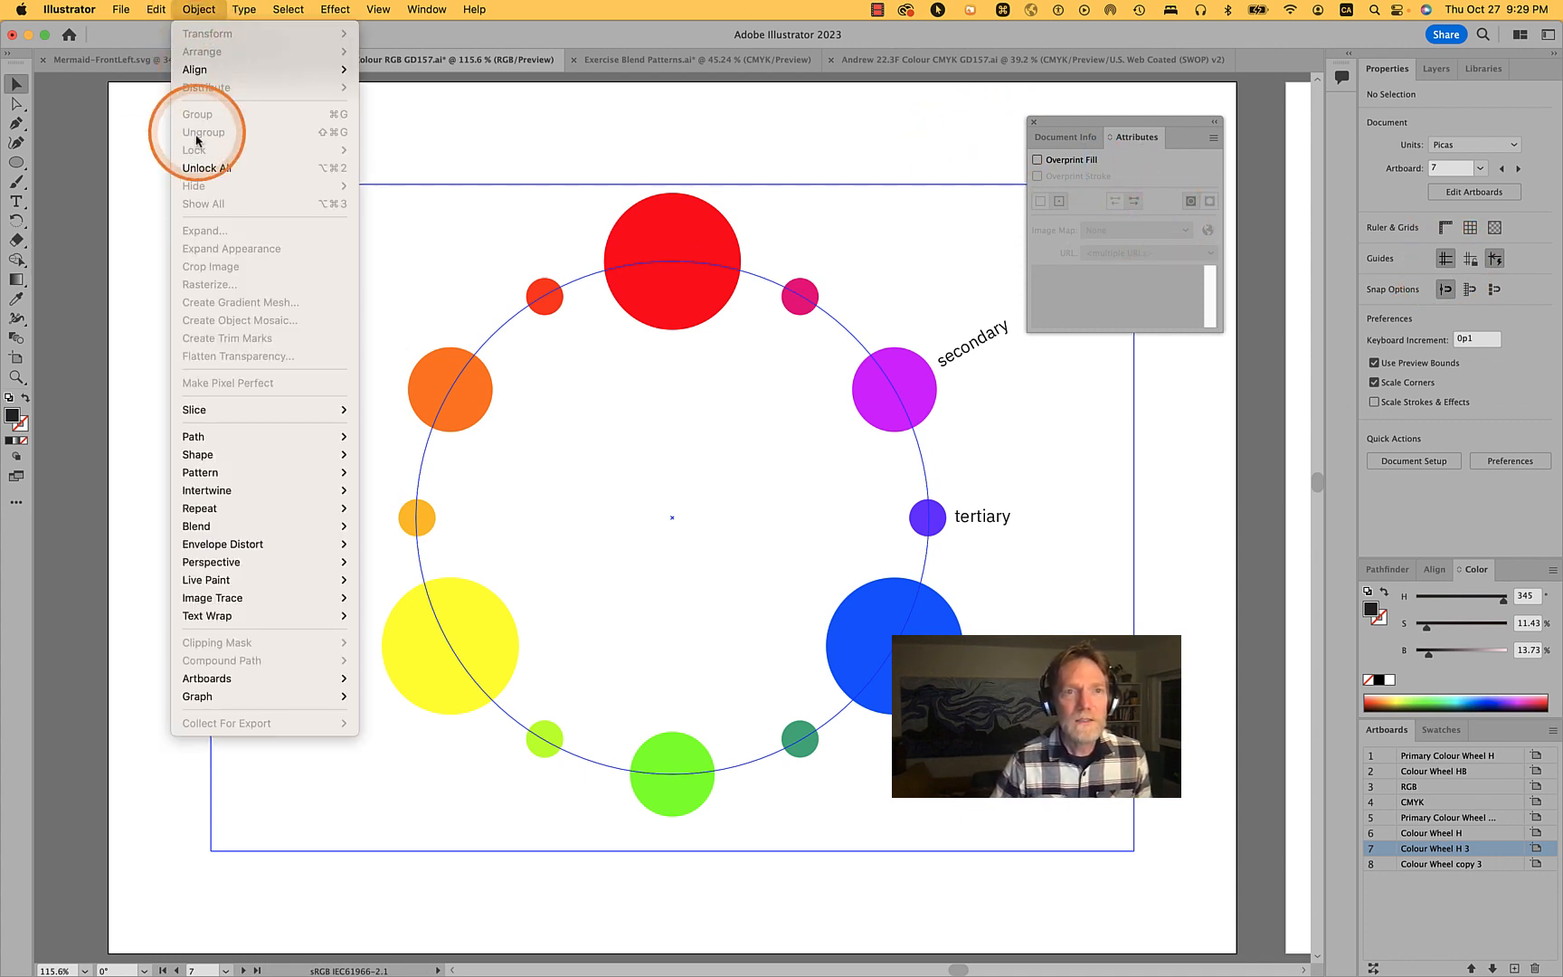
pyautogui.click(194, 170)
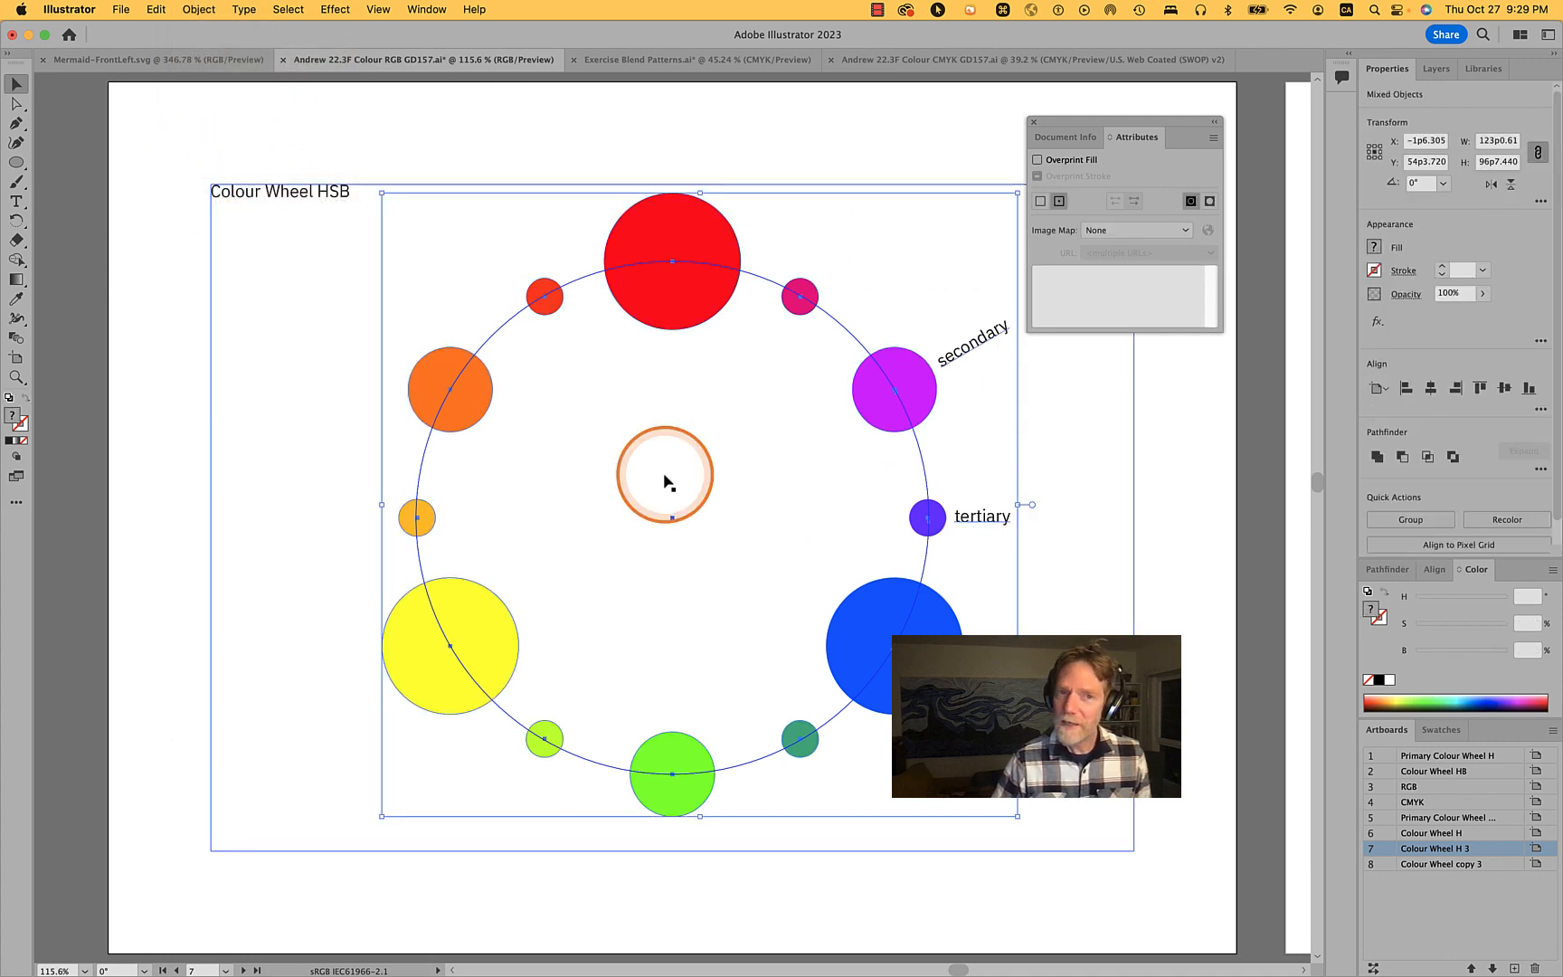
# - Lock the guides and select the frame rectangle around the colour wheel
pyautogui.click(1186, 485)
pyautogui.rightClick(1186, 486)
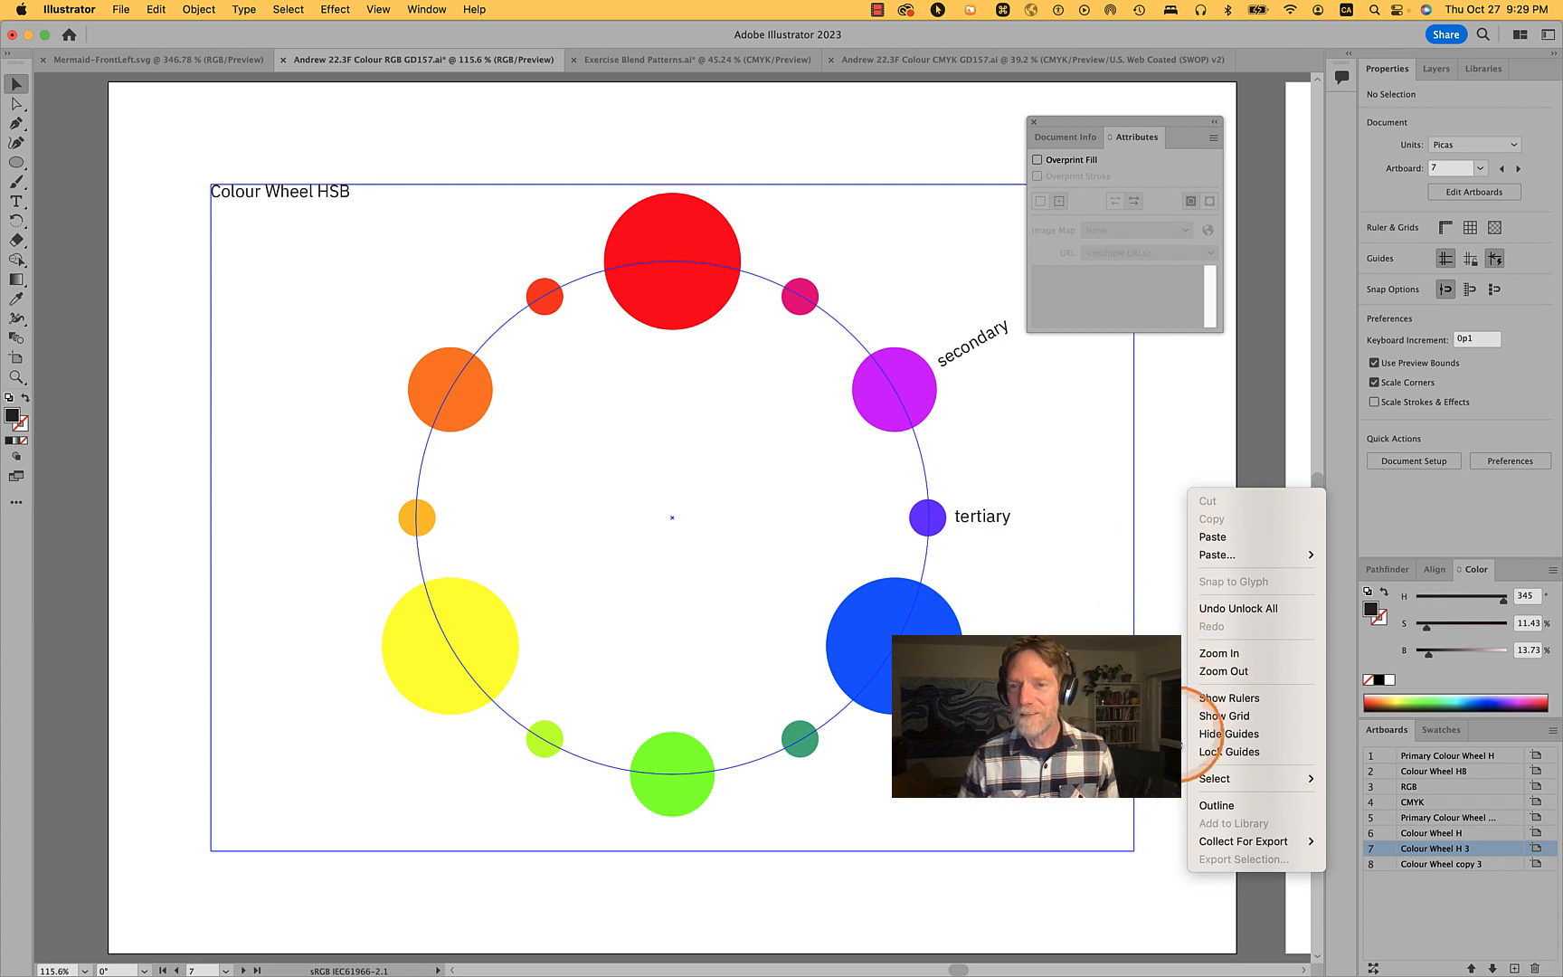
pyautogui.click(1208, 752)
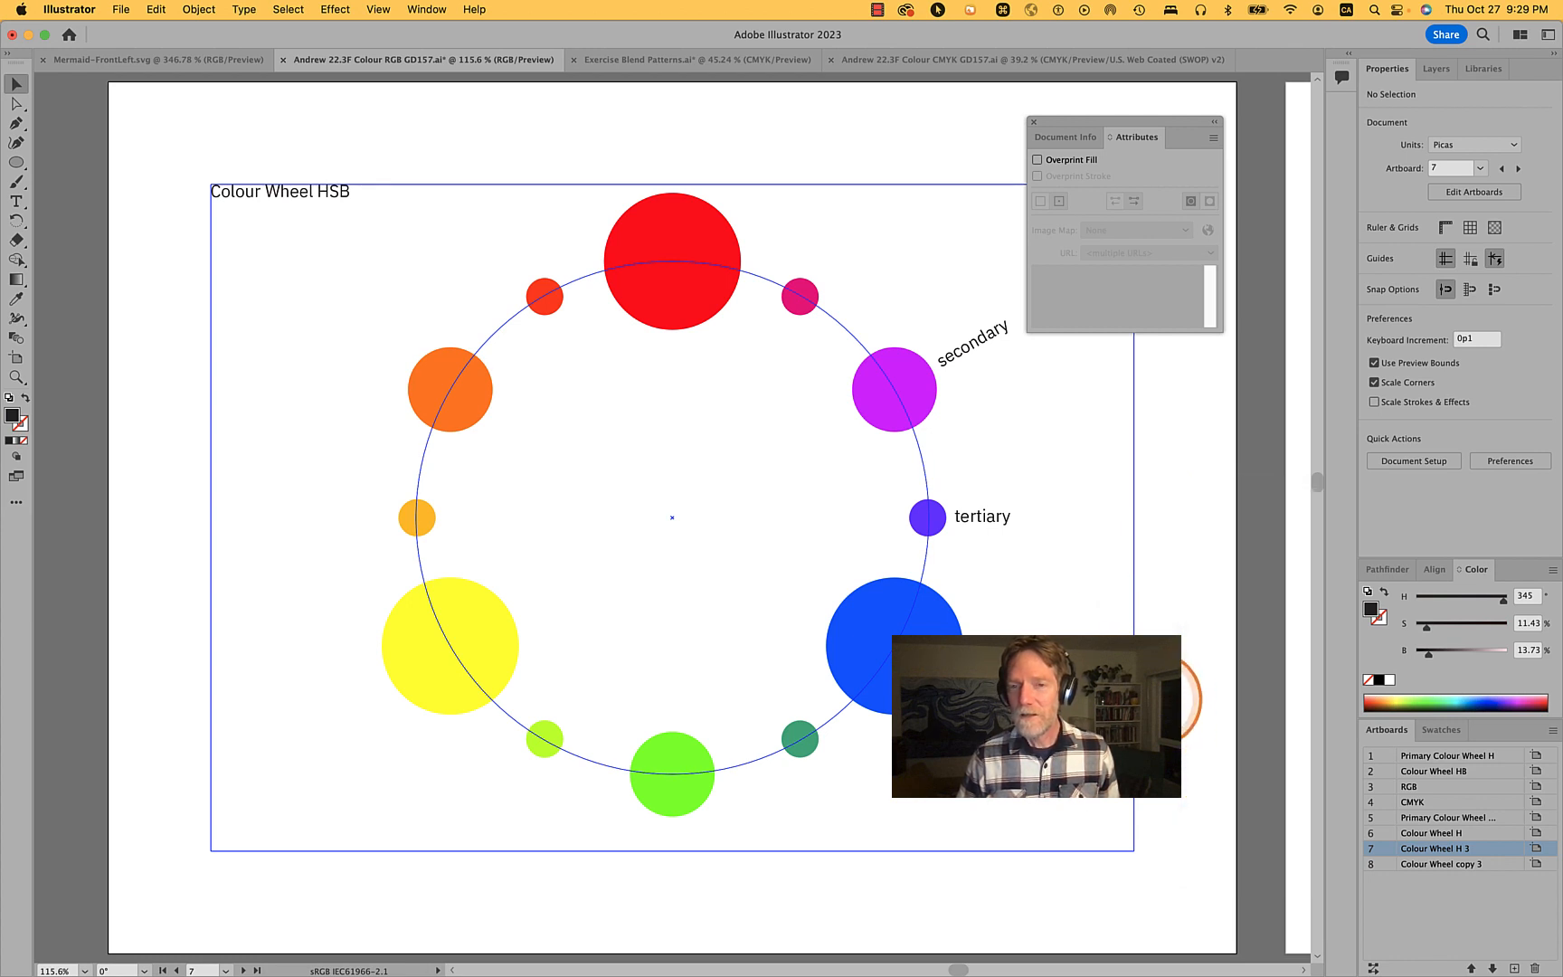
pyautogui.click(1134, 689)
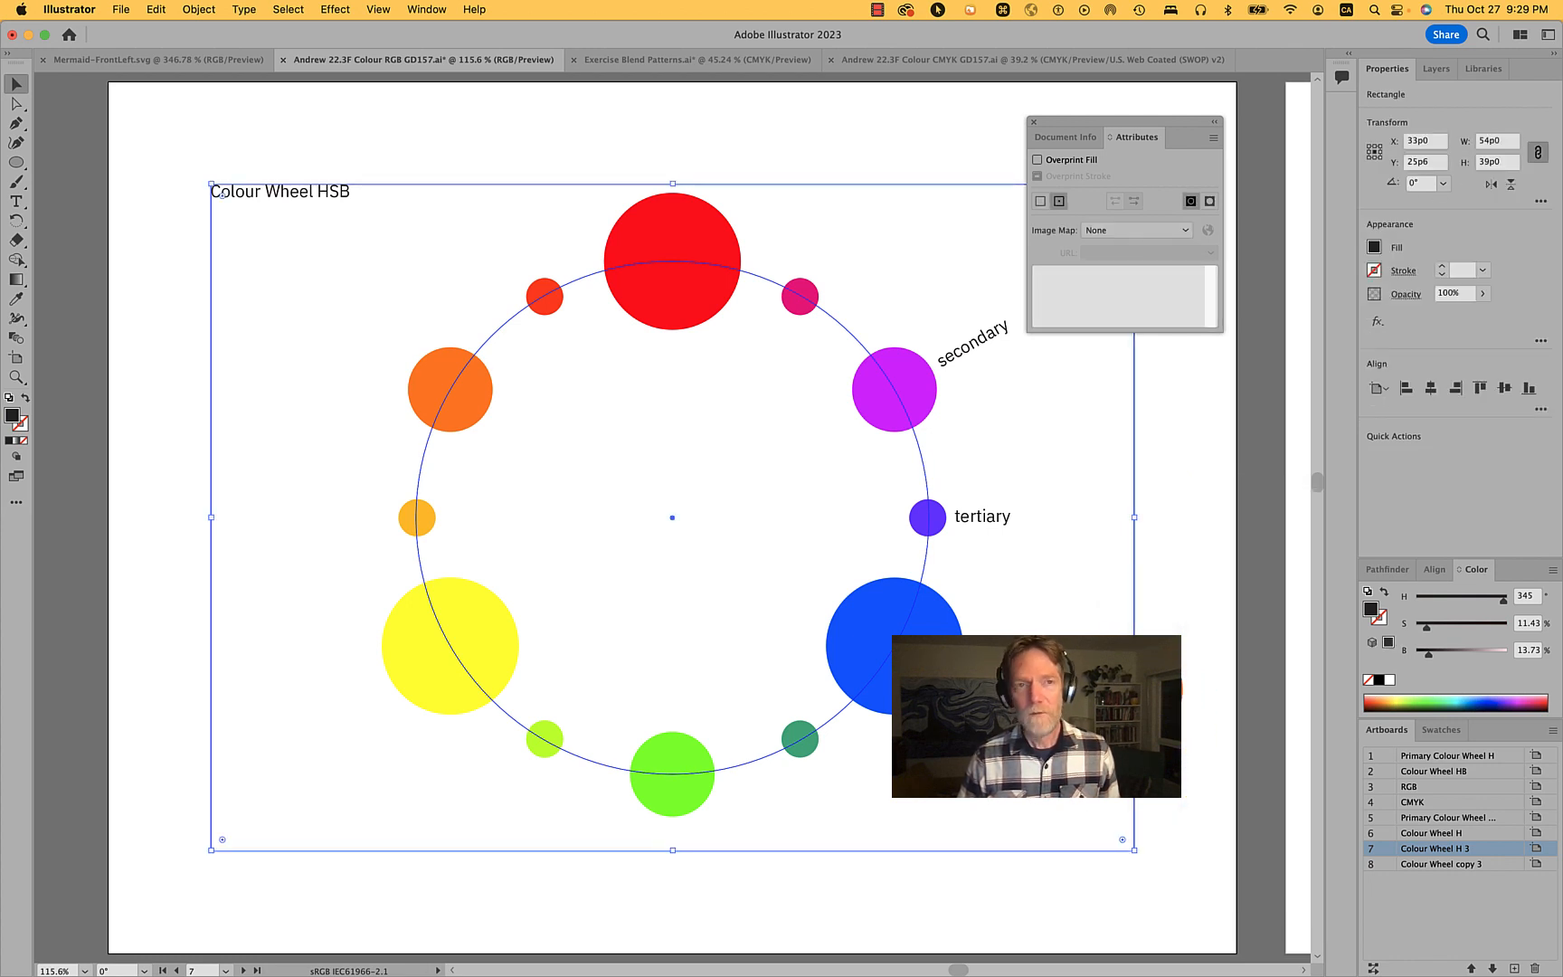
pyautogui.click(520, 291)
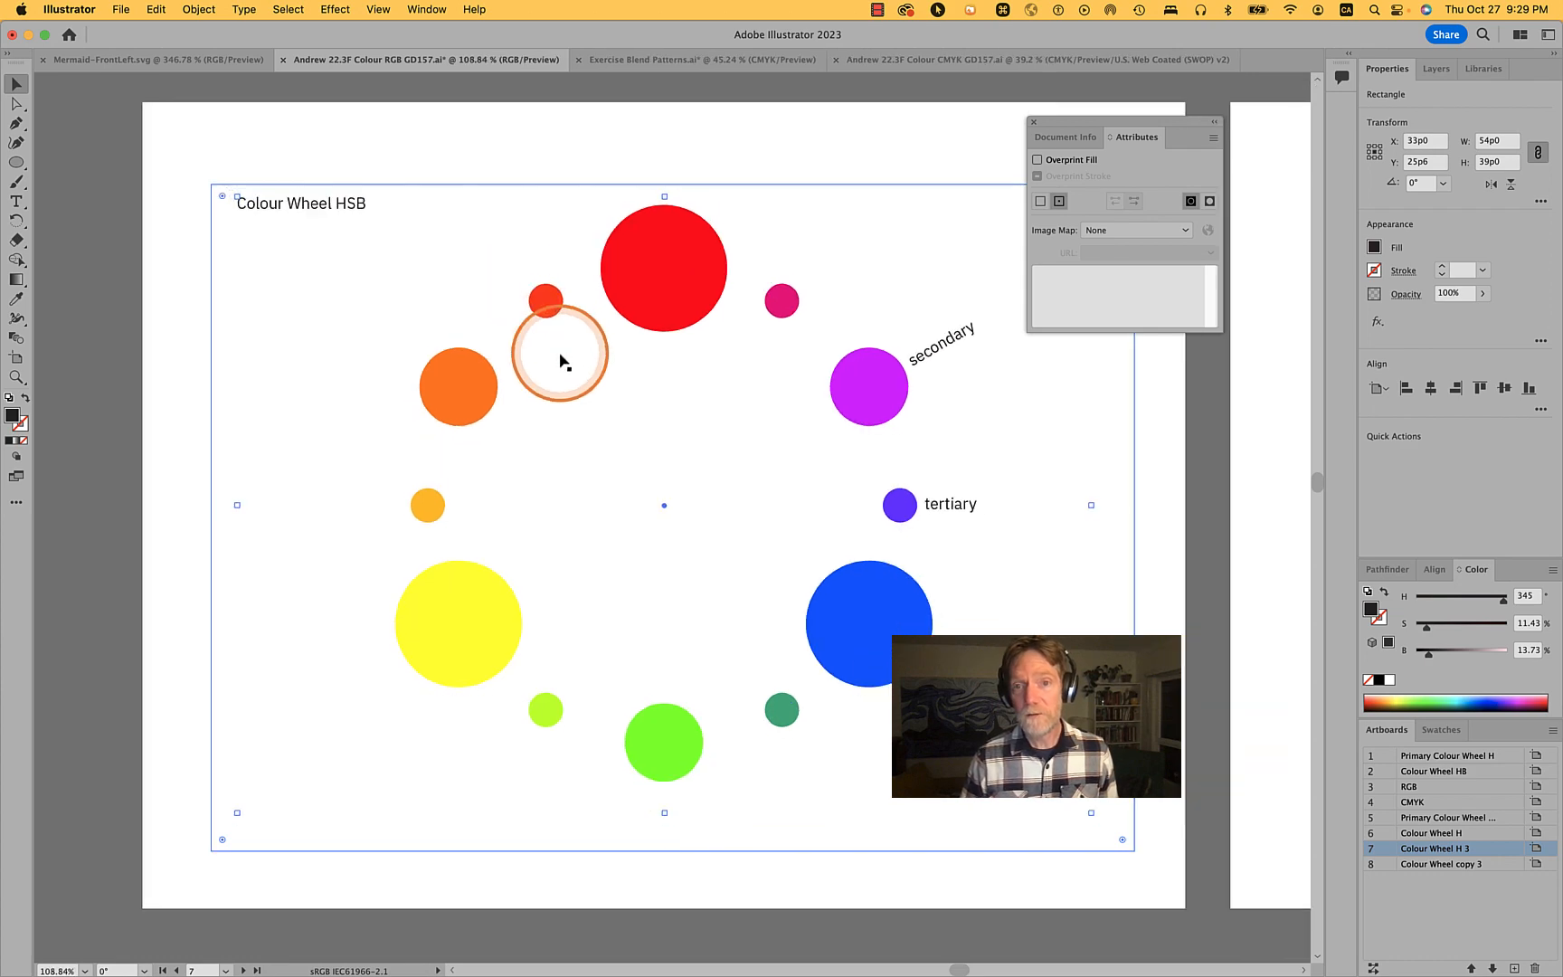
# - Delete the Colour Wheel copy 3 artboard together with its leftover title and circle
pyautogui.scroll(-5, 559, 362)
pyautogui.hscroll(5, 560, 362)
pyautogui.scroll(1, 559, 361)
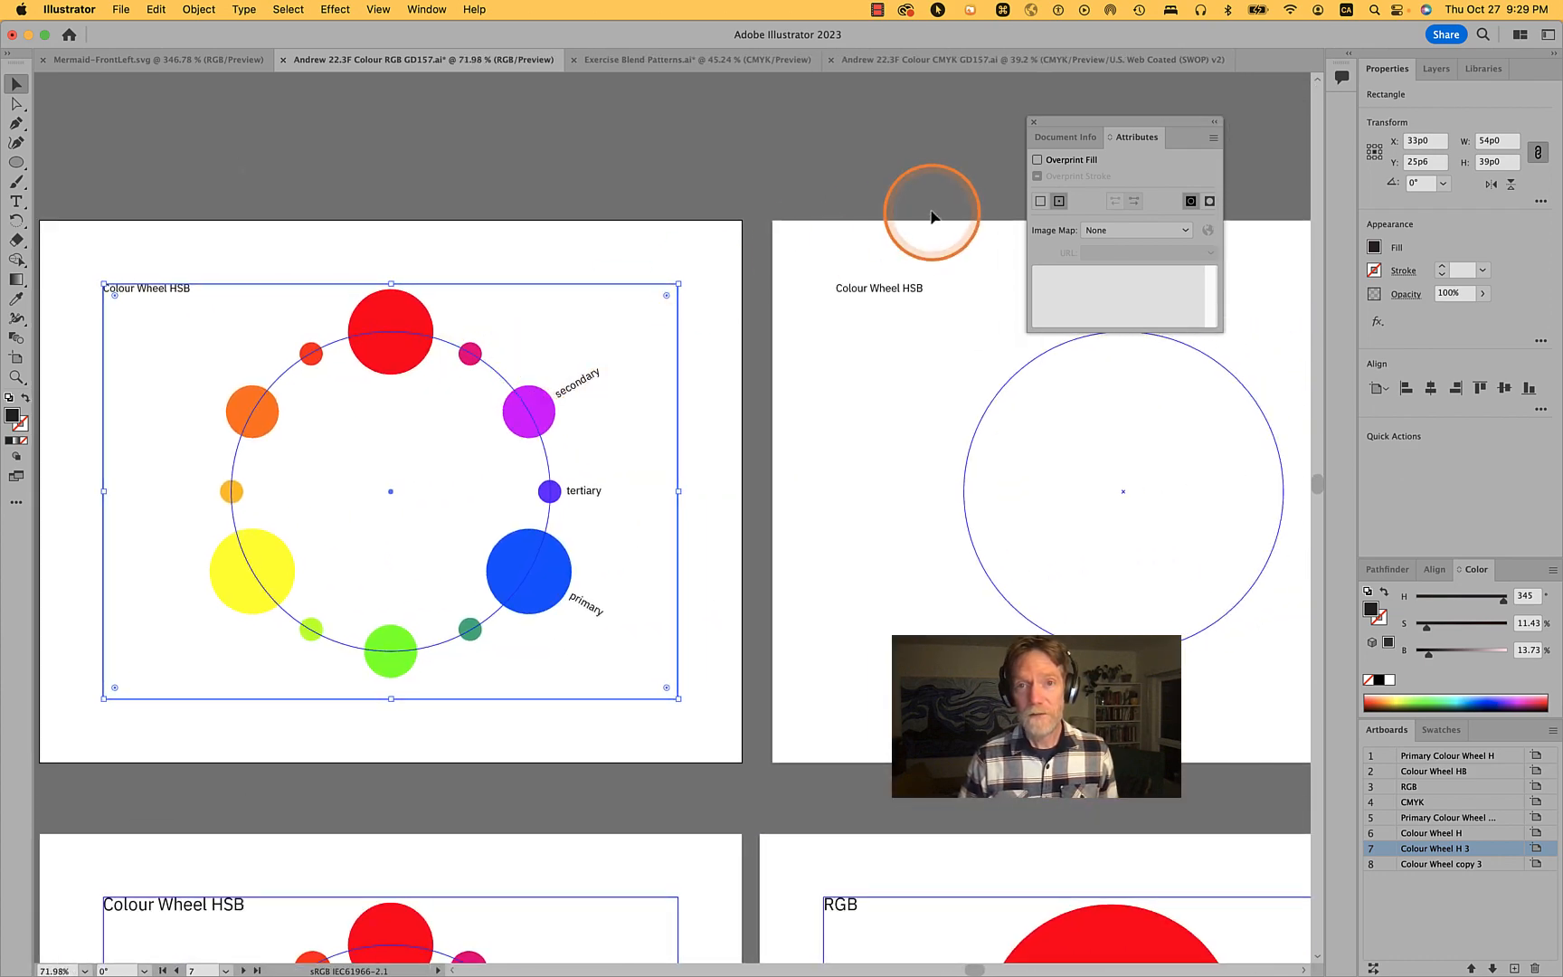
pyautogui.scroll(-4, 889, 294)
pyautogui.hscroll(3, 889, 297)
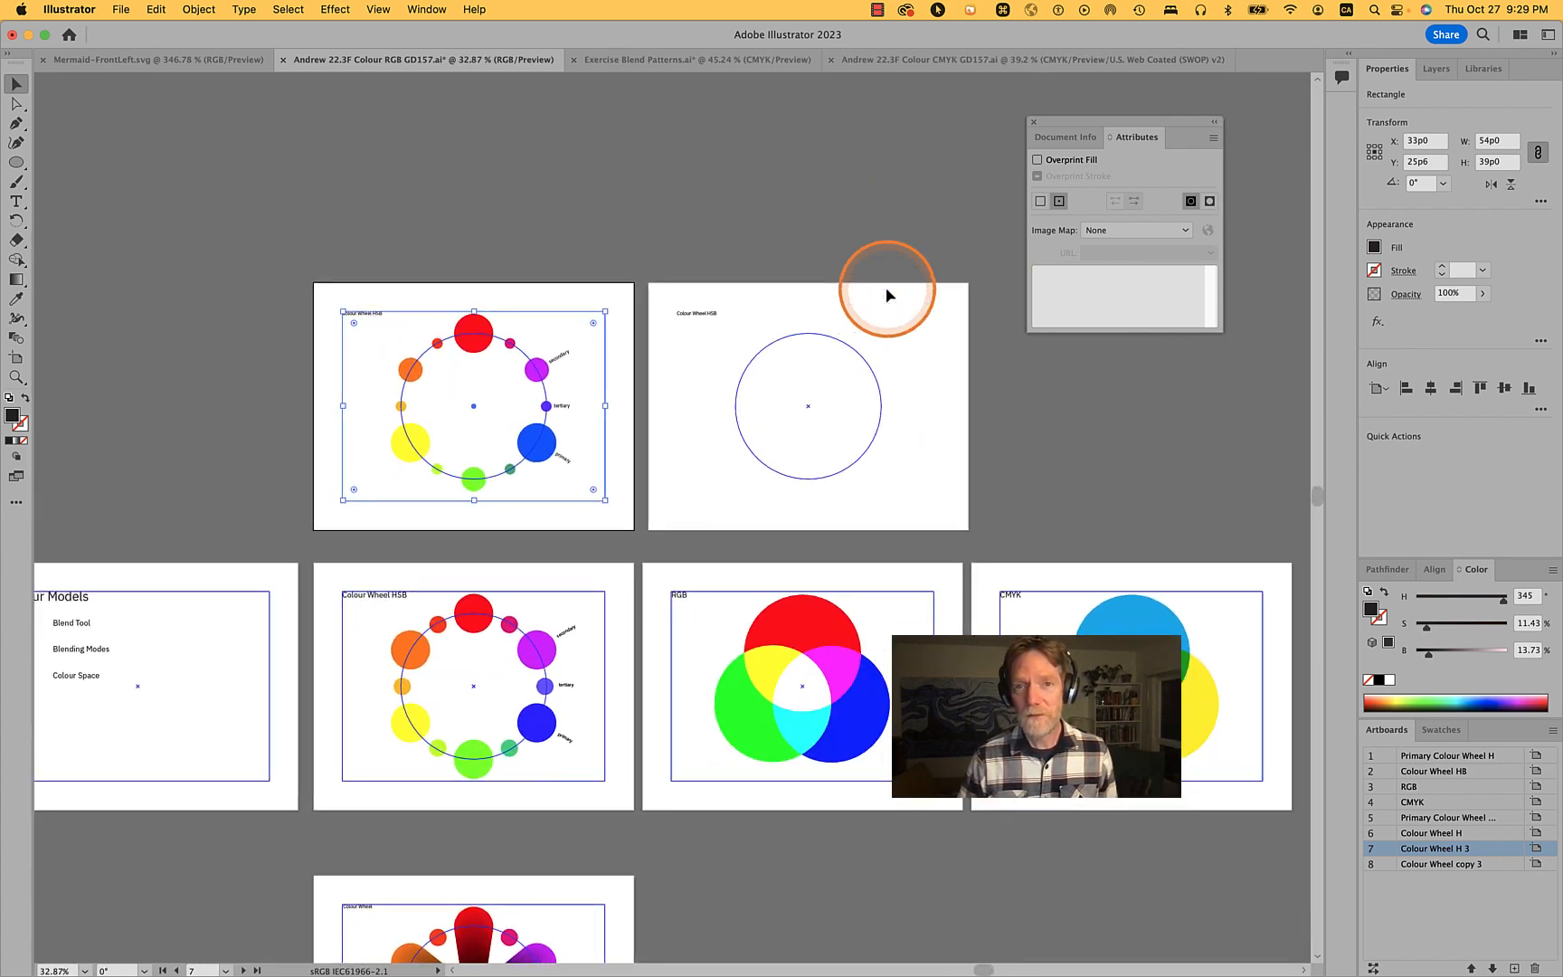
pyautogui.click(728, 294)
pyautogui.hotkey('shift', 'o')
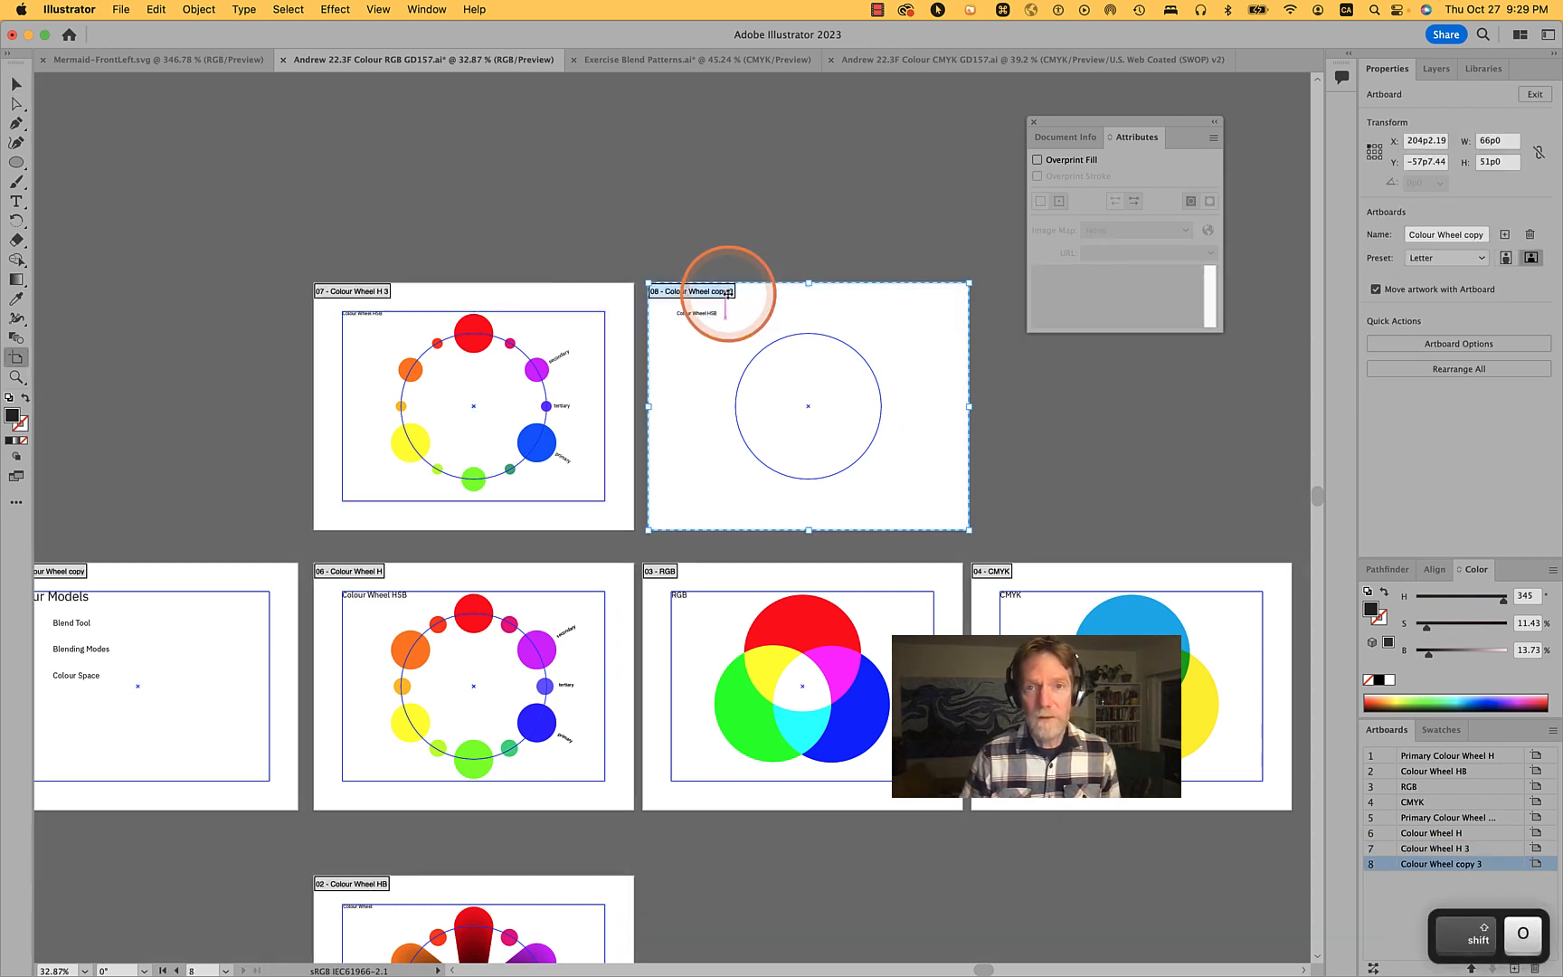
pyautogui.press('Delete')
pyautogui.press('v')
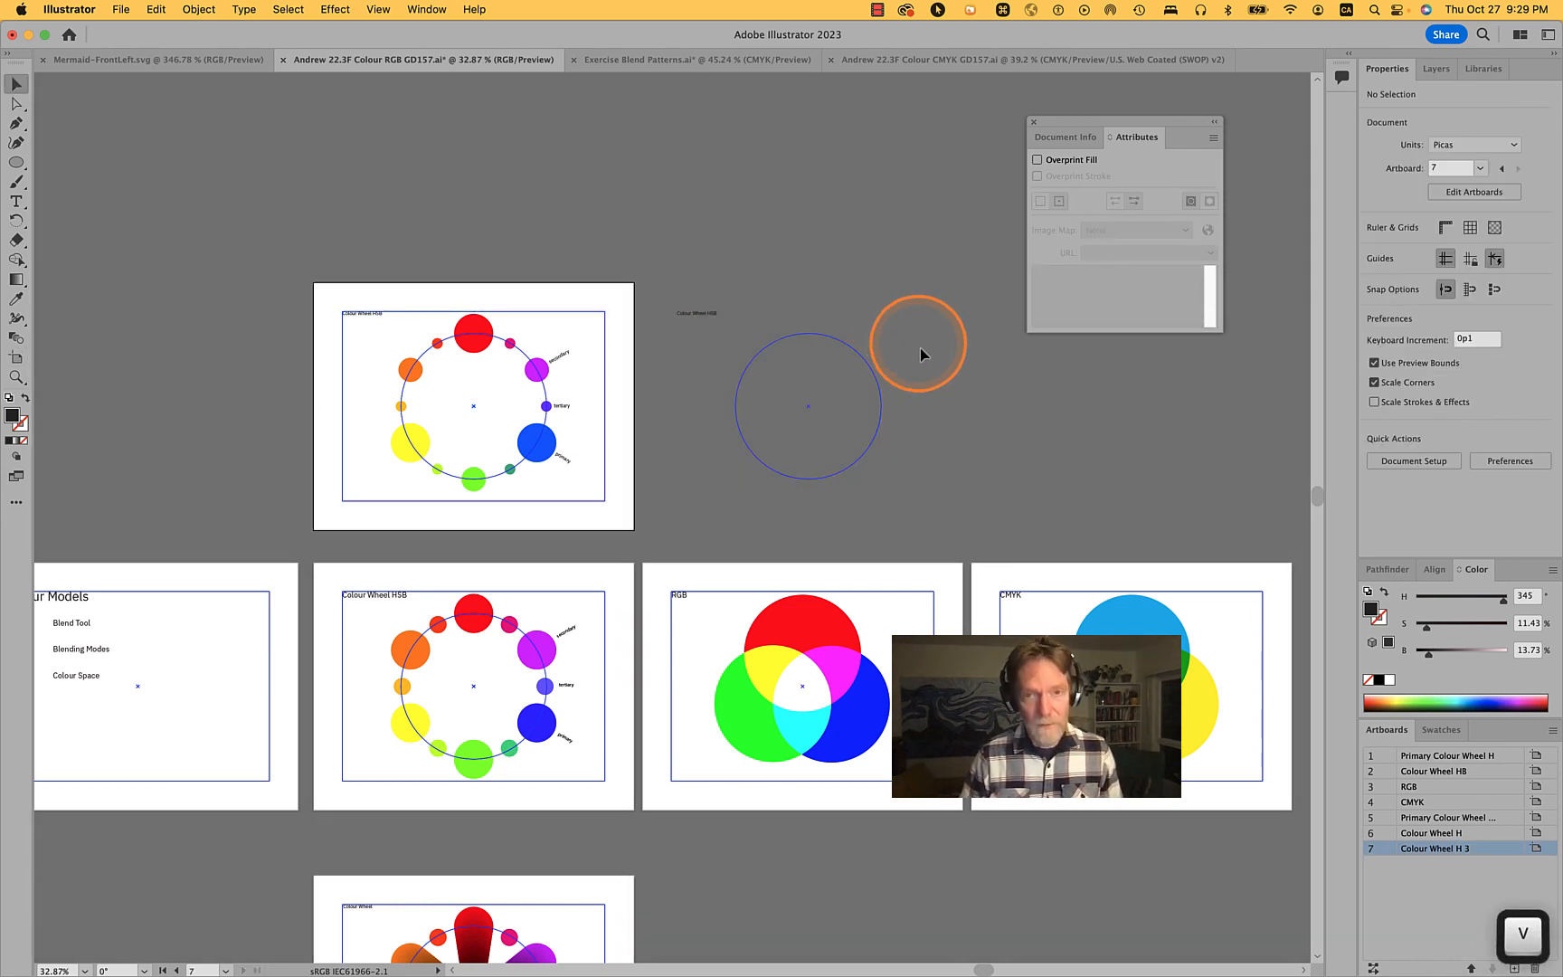
pyautogui.moveTo(941, 516); pyautogui.dragTo(649, 287)
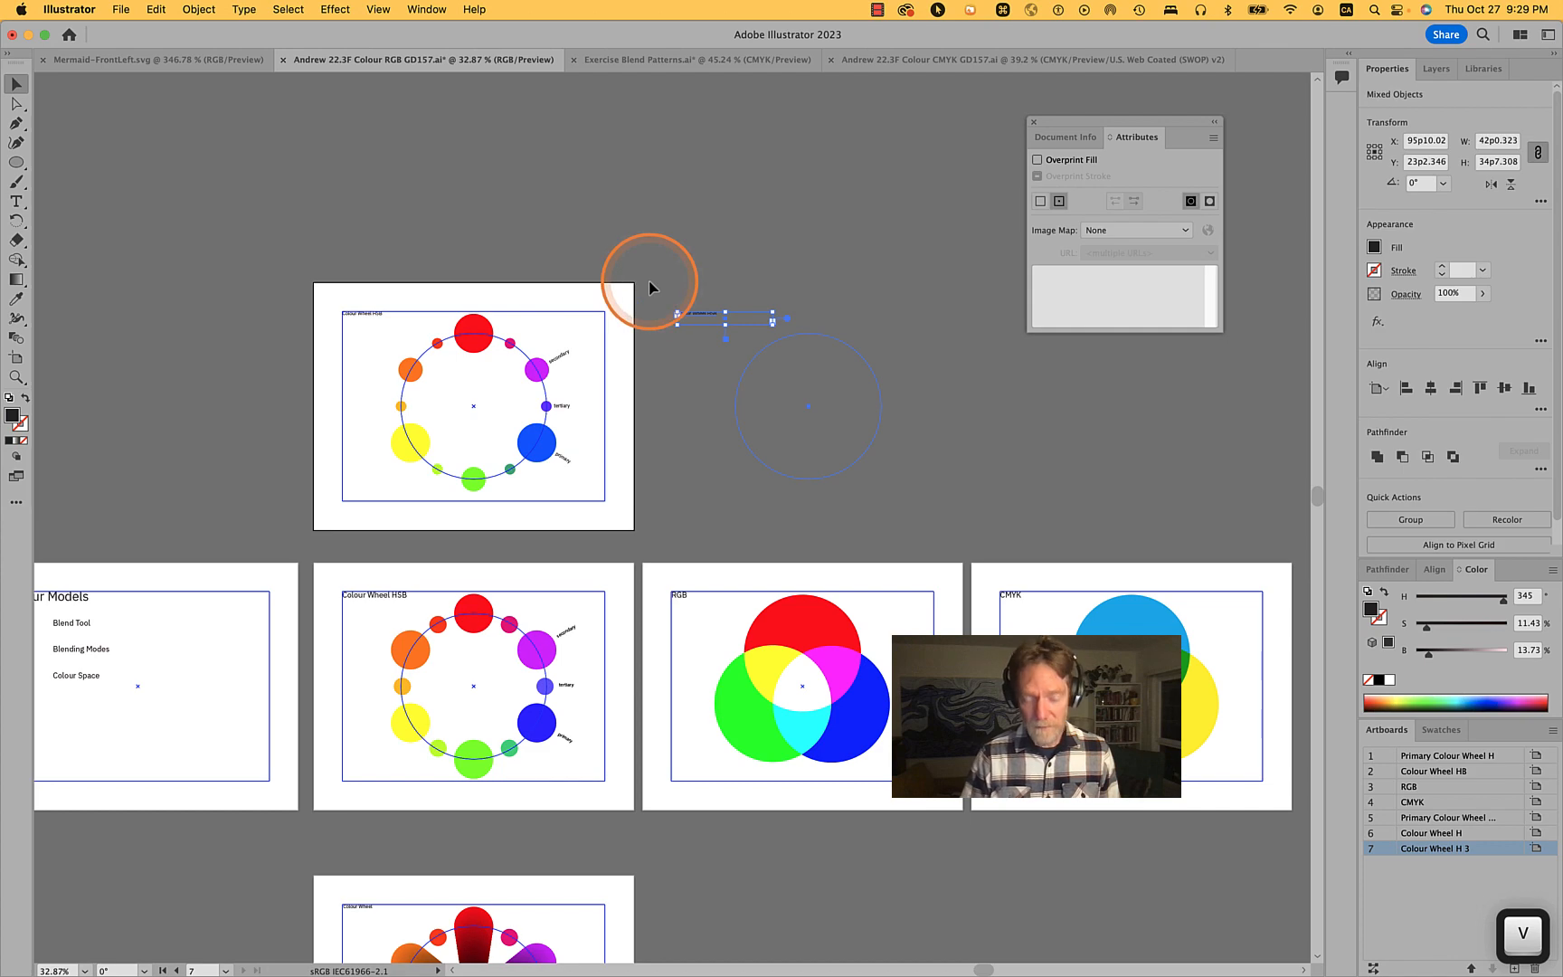
pyautogui.press('BackSpace')
# - Duplicate the Colour Wheel H 3 artboard and position the copy directly beside it
pyautogui.scroll(5, 530, 344)
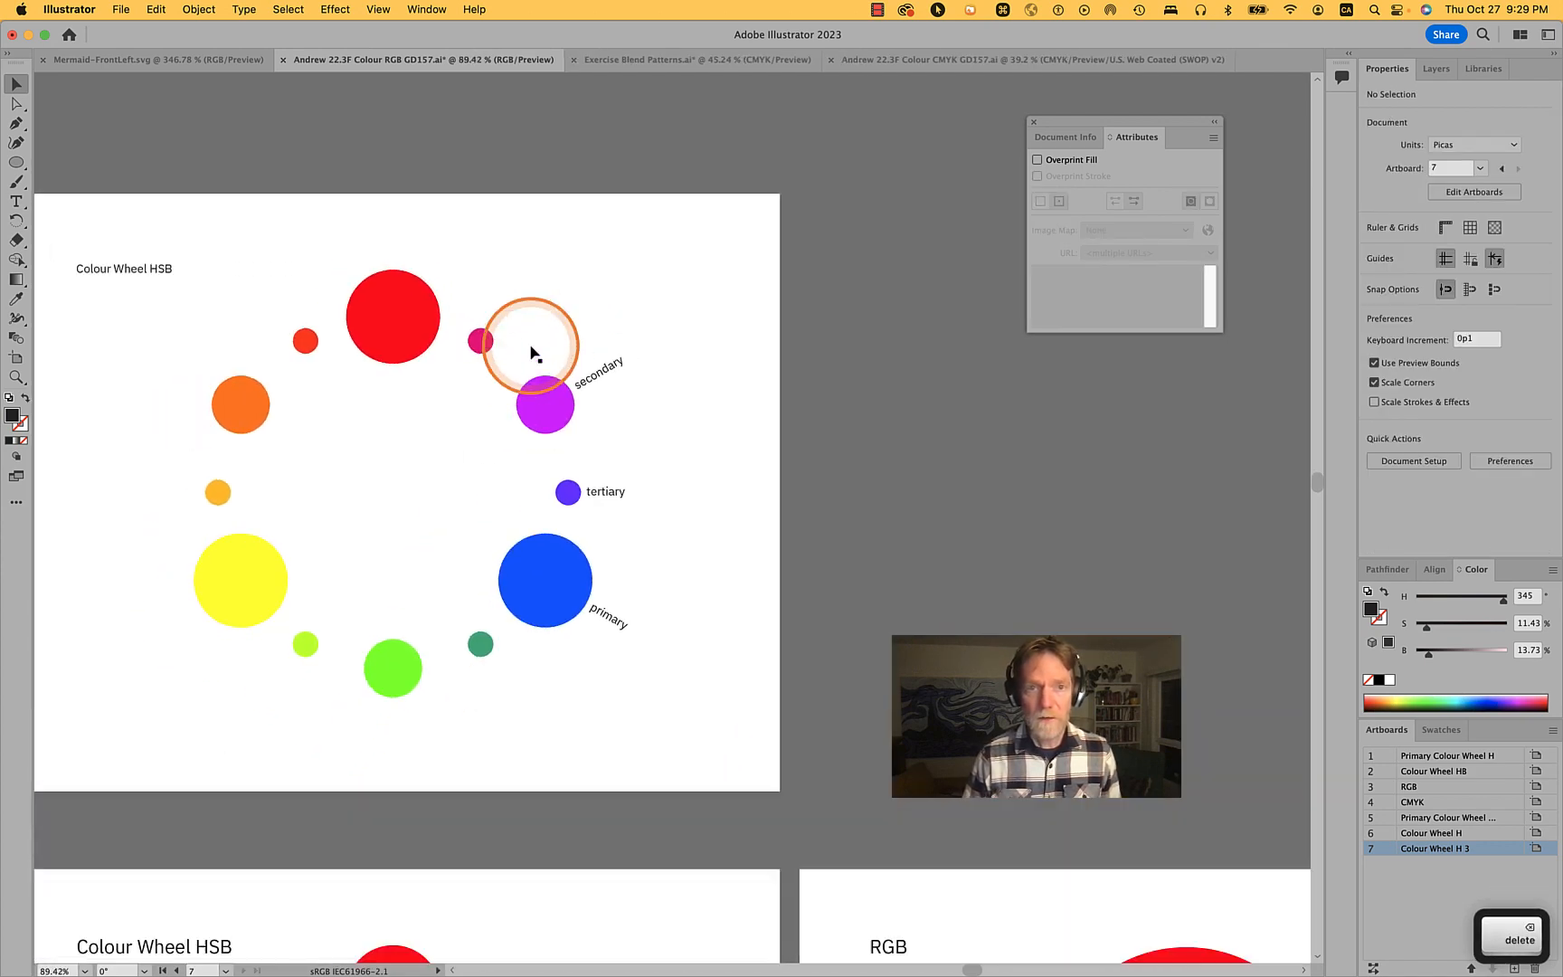
pyautogui.moveTo(530, 347); pyautogui.dragTo(796, 353)
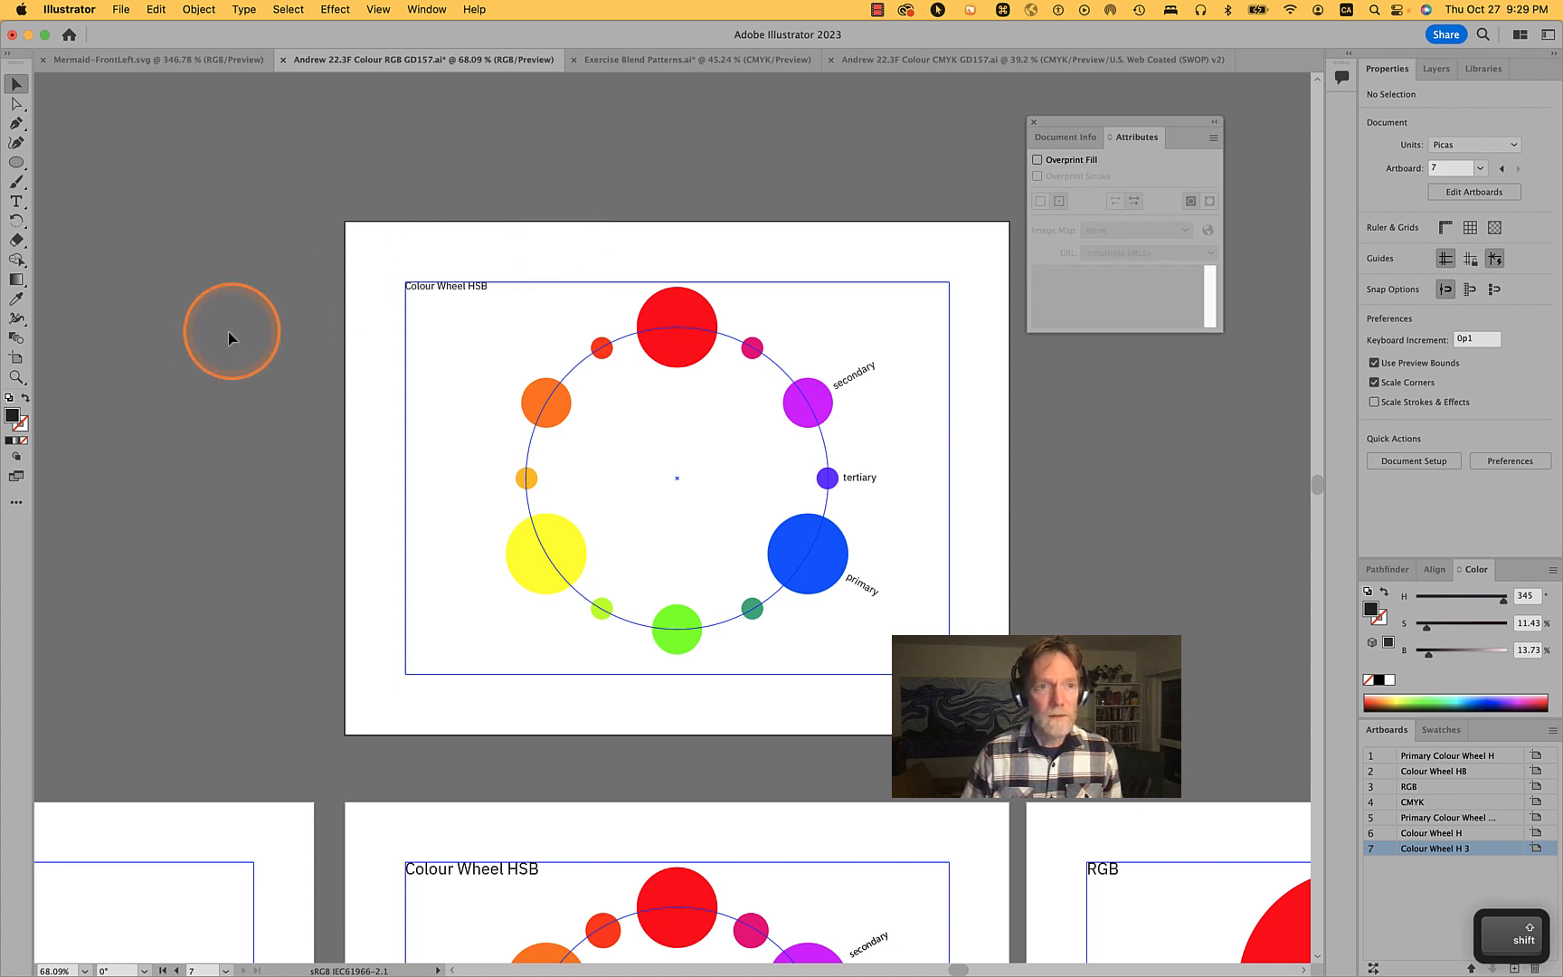
pyautogui.click(16, 357)
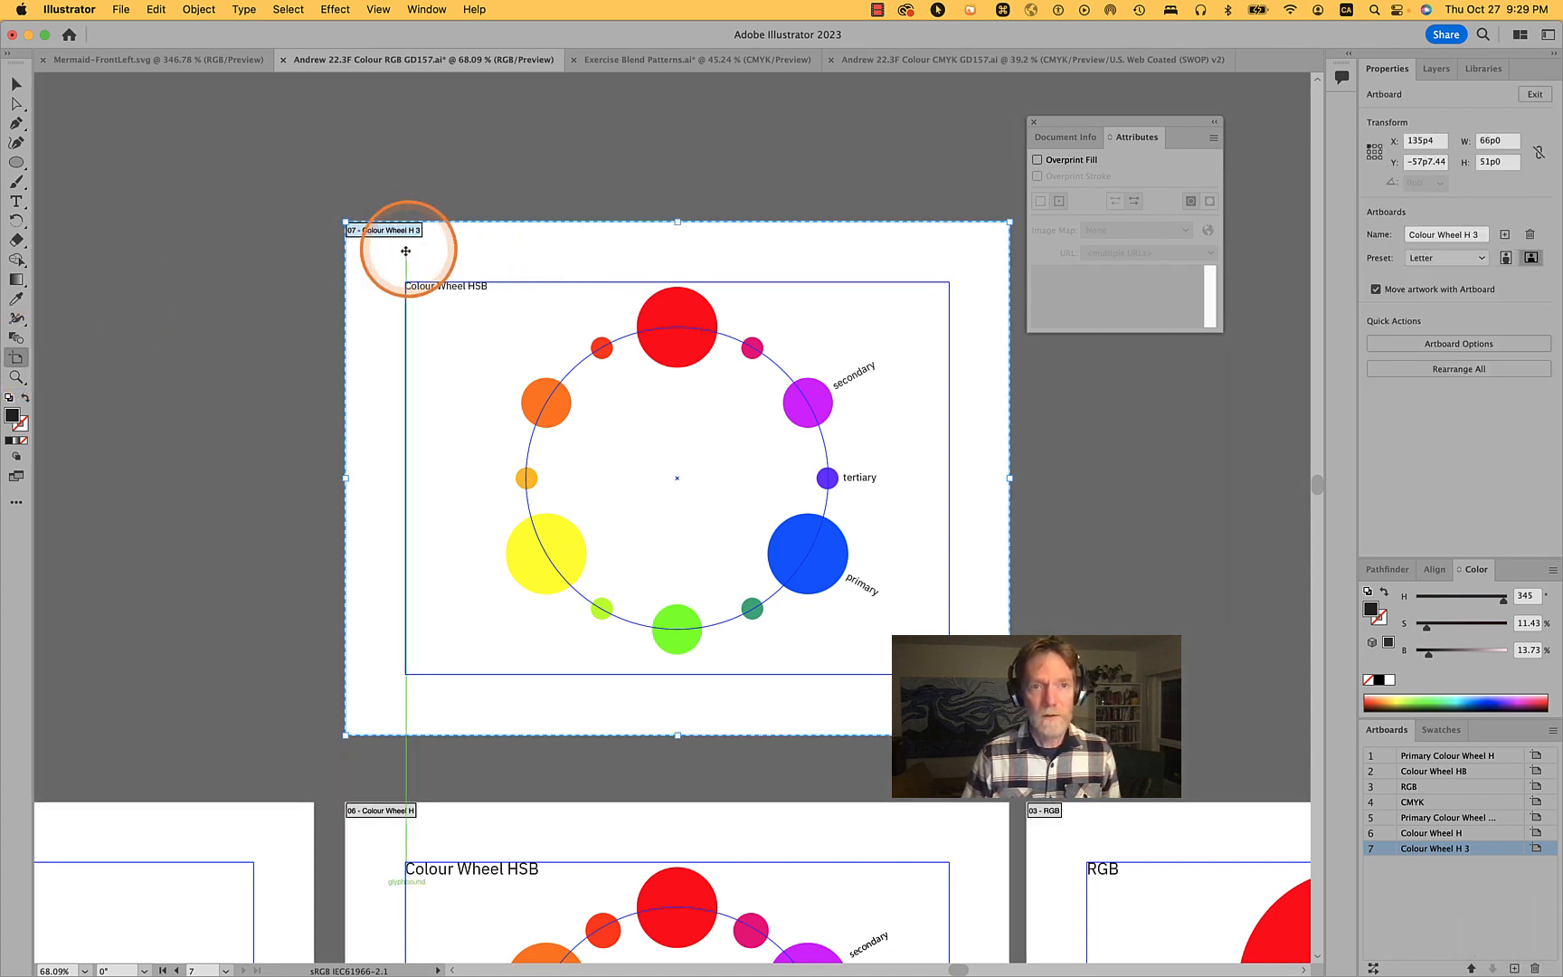
pyautogui.moveTo(408, 246); pyautogui.dragTo(1259, 270)
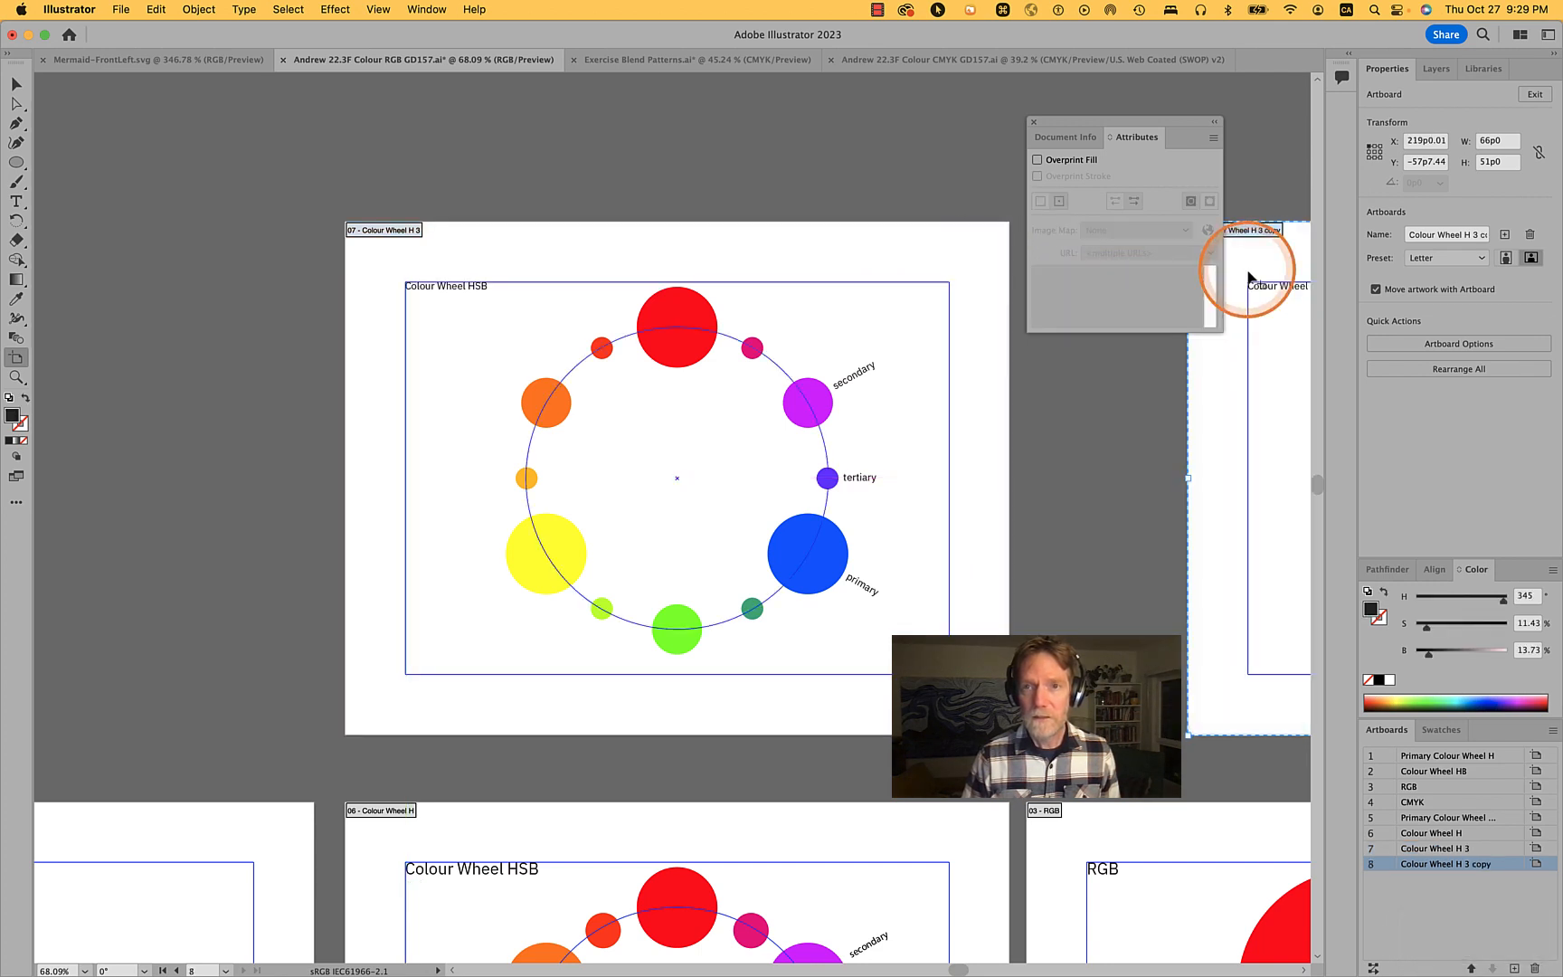
pyautogui.click(1034, 121)
pyautogui.moveTo(1316, 296); pyautogui.dragTo(1033, 274)
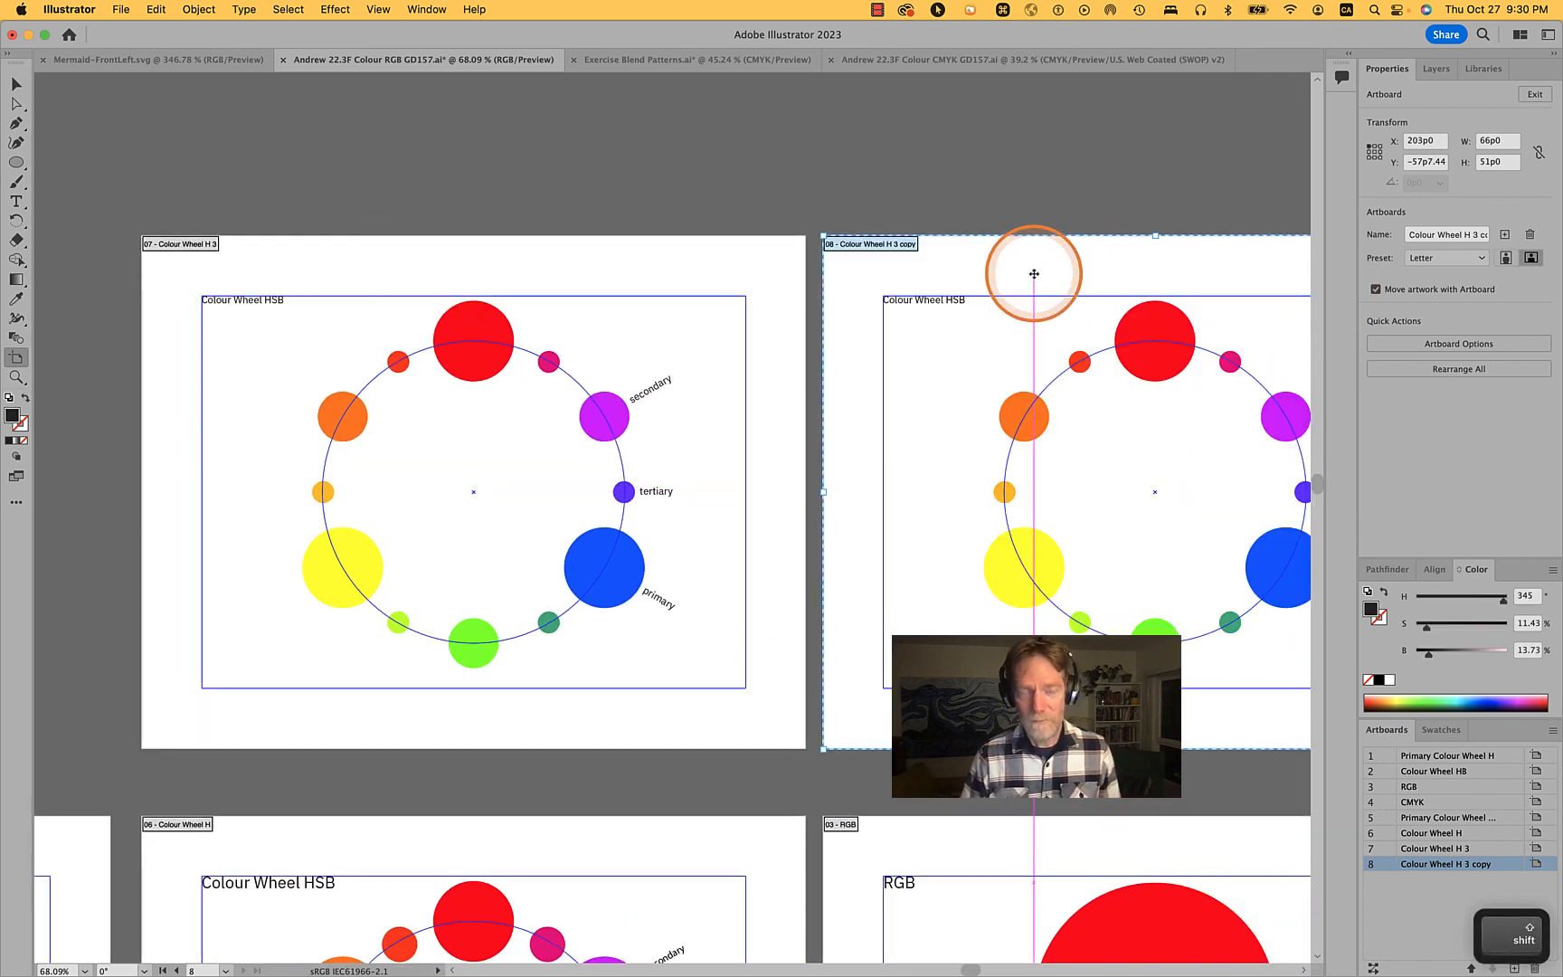
# - Delete the colour wheel circles and labels from the copied artboard, keeping only its title
pyautogui.press('v')
pyautogui.hscroll(5, 1035, 276)
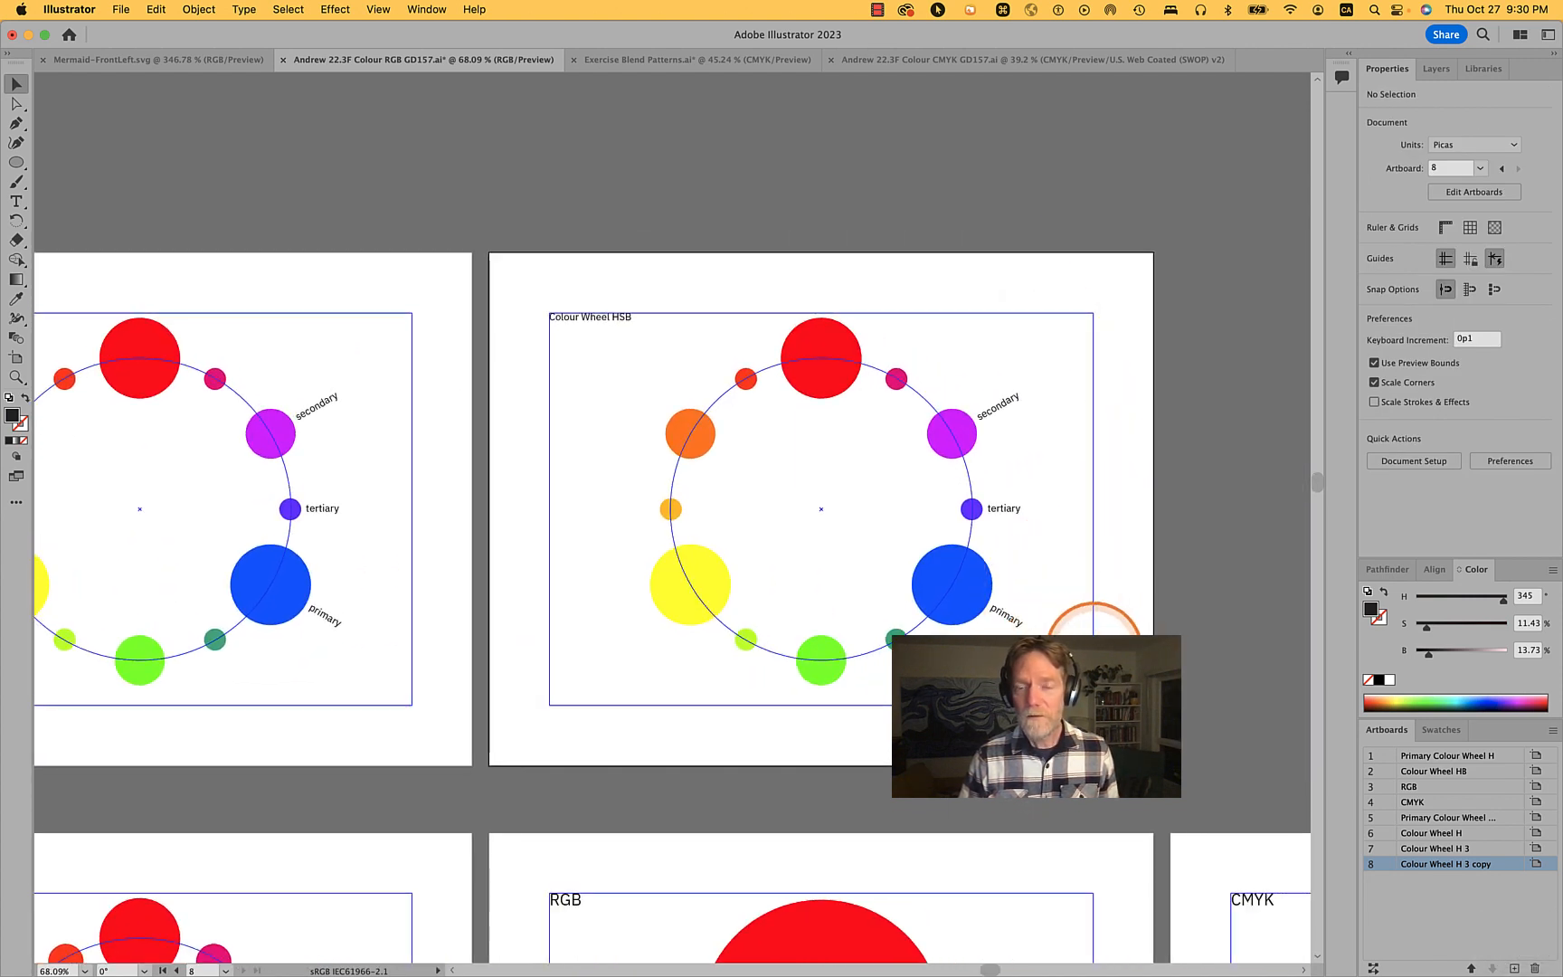
pyautogui.moveTo(1123, 673); pyautogui.dragTo(669, 364)
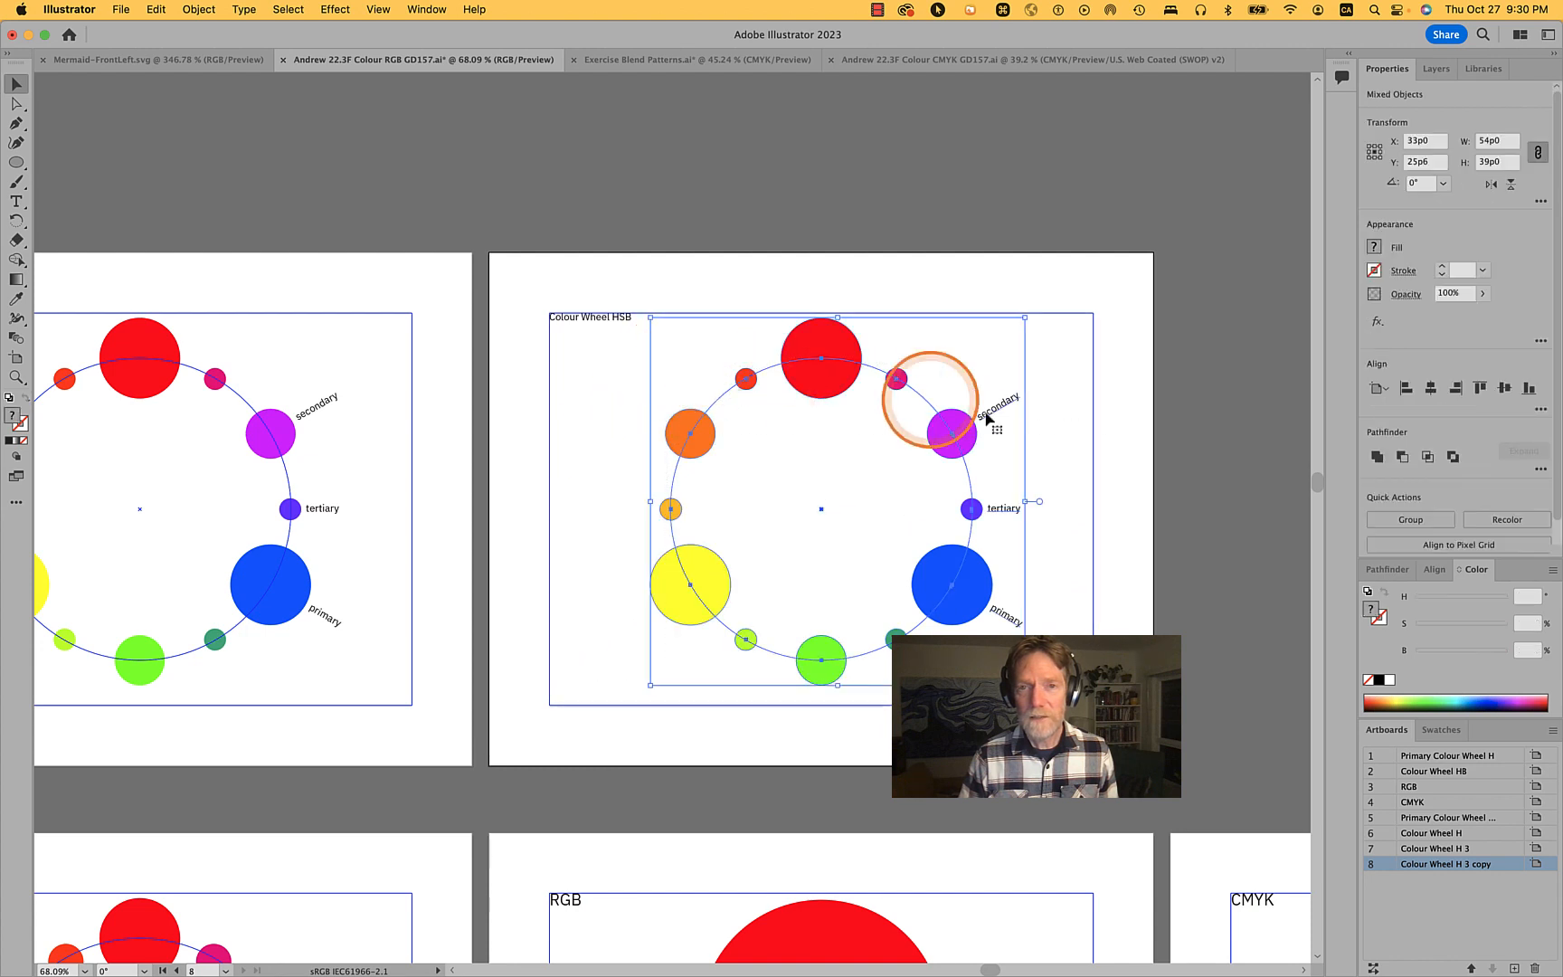
pyautogui.press('BackSpace')
pyautogui.press('super+z')
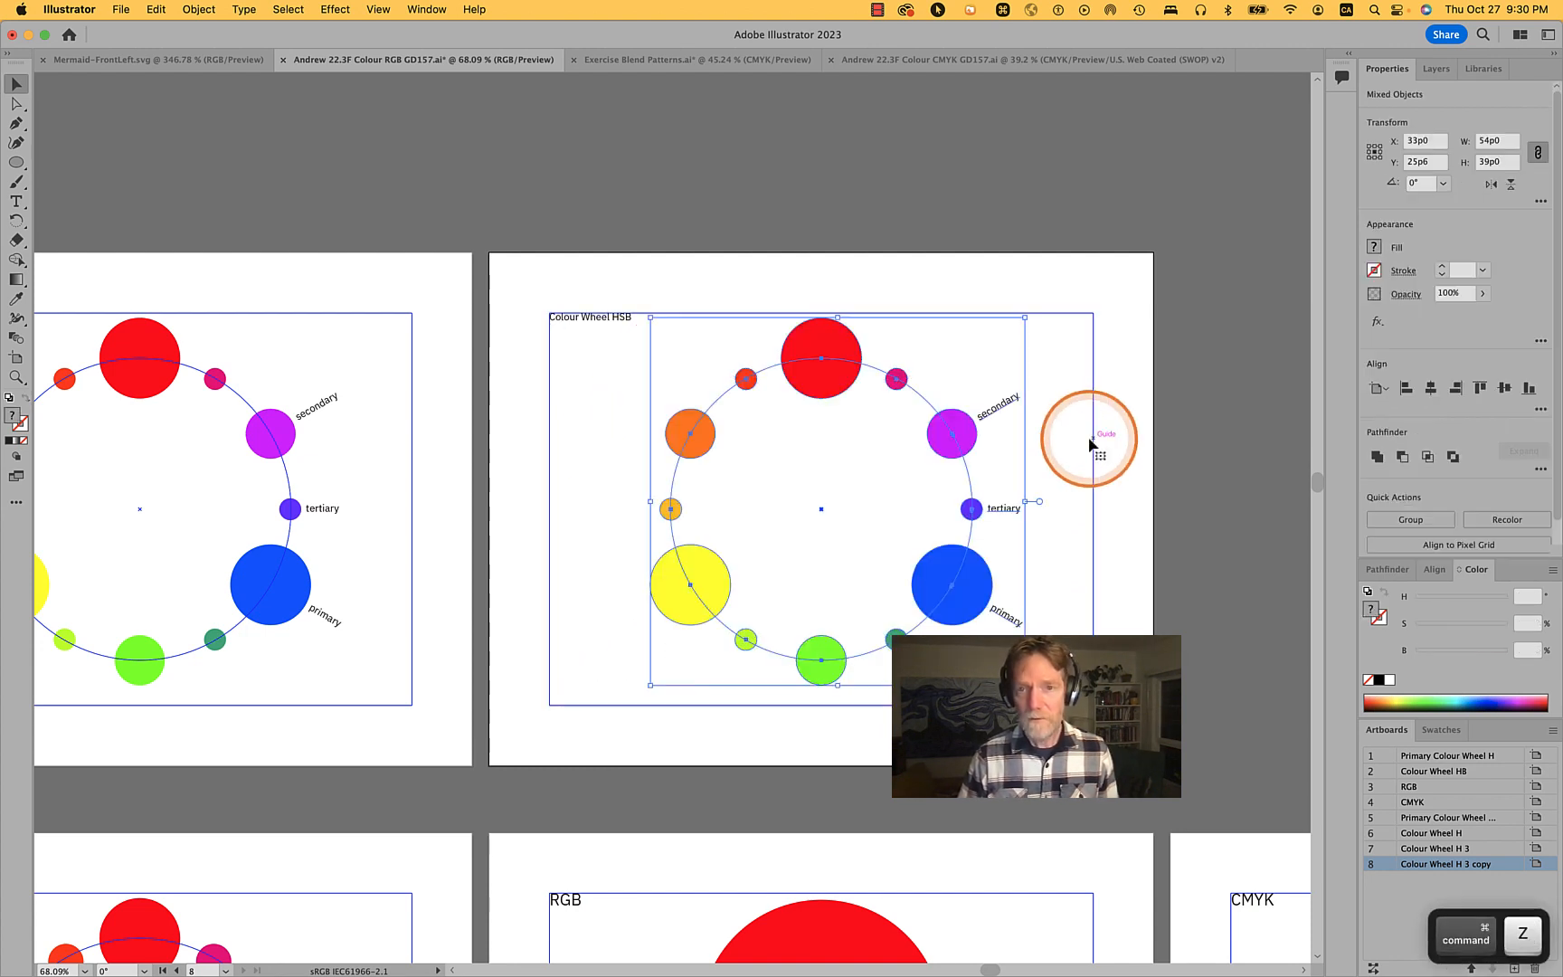
pyautogui.press('BackSpace')
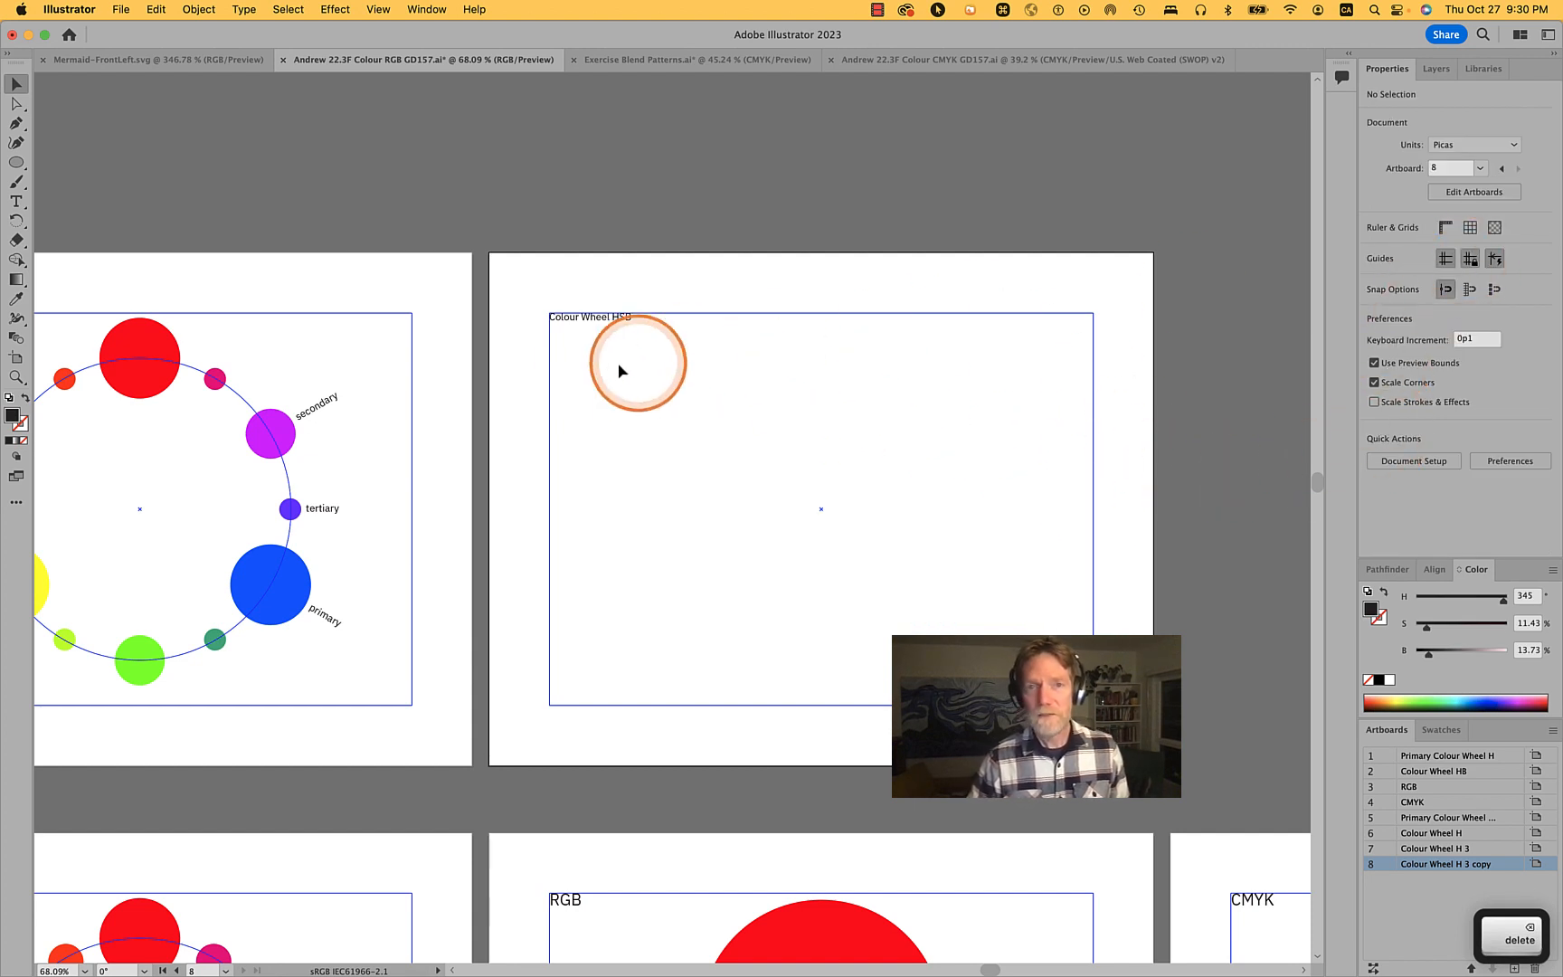
# - Change the copied artboard's title text from Colour Wheel HSB to RGB
pyautogui.doubleClick(607, 318)
pyautogui.tripleClick(606, 321)
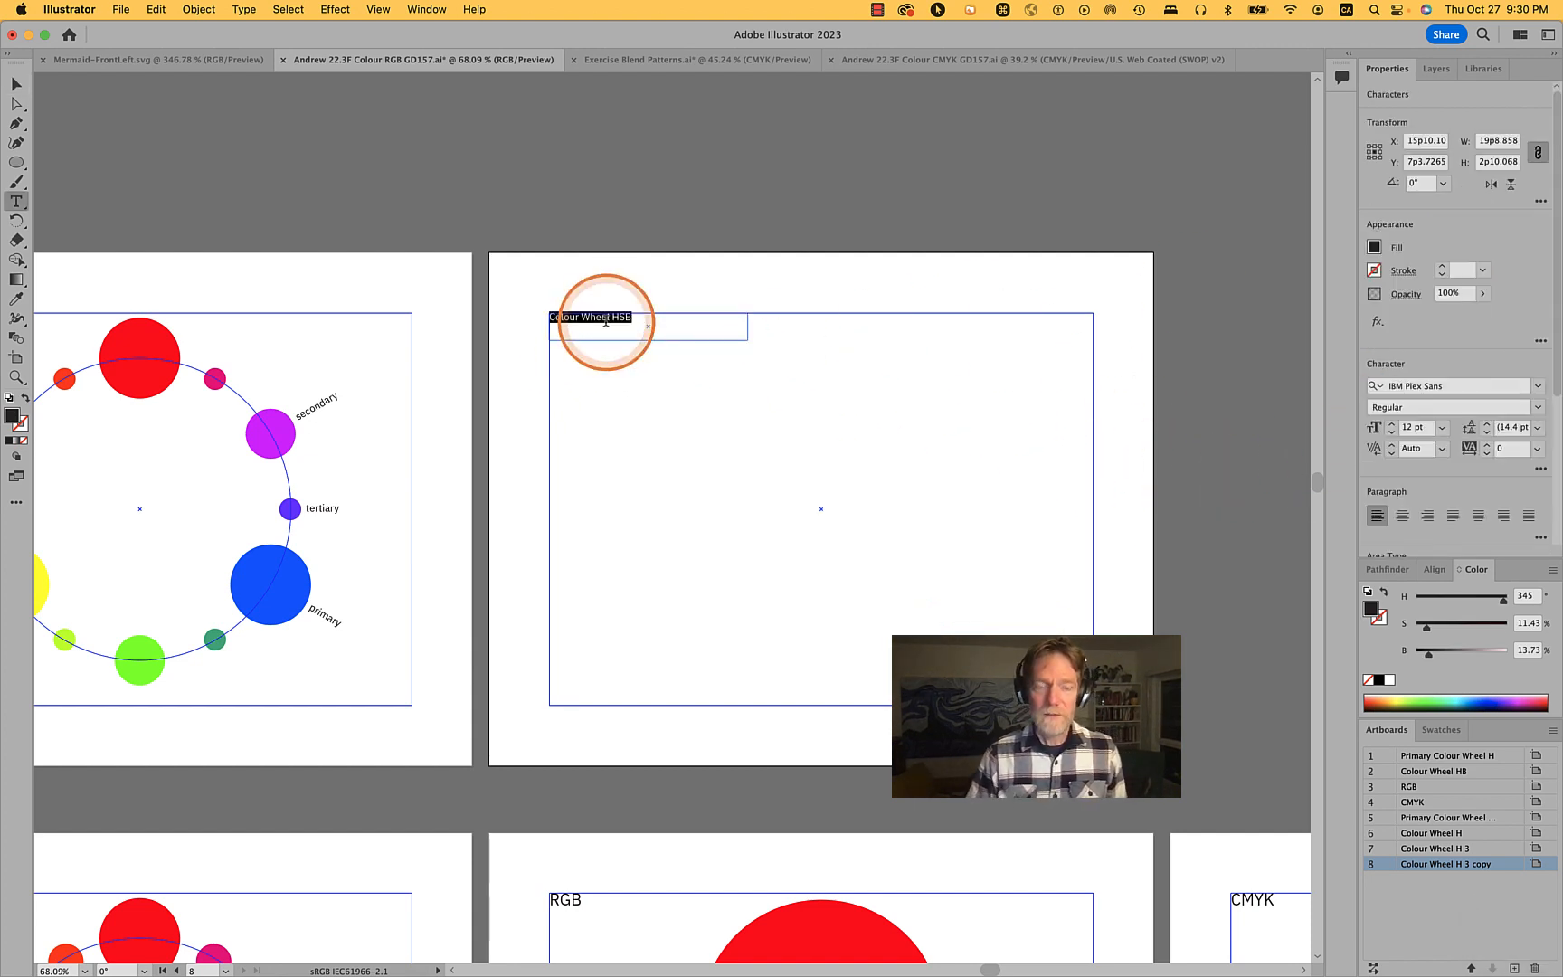
pyautogui.write('RGB')
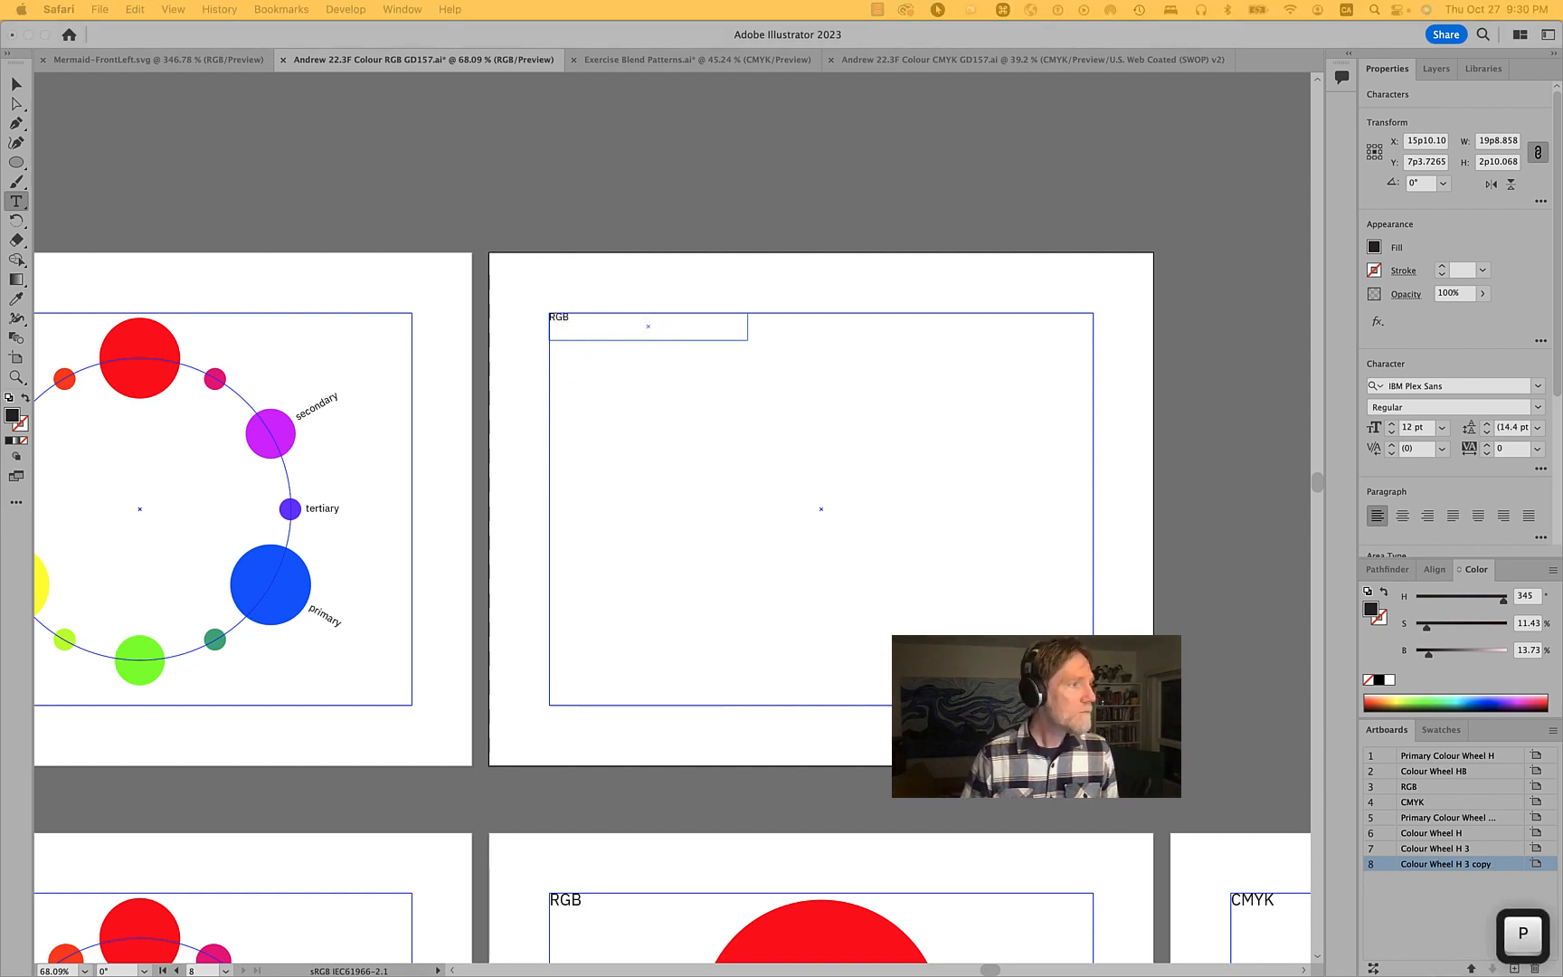
pyautogui.press('BackSpace')
pyautogui.write('a e')
pyautogui.press('space')
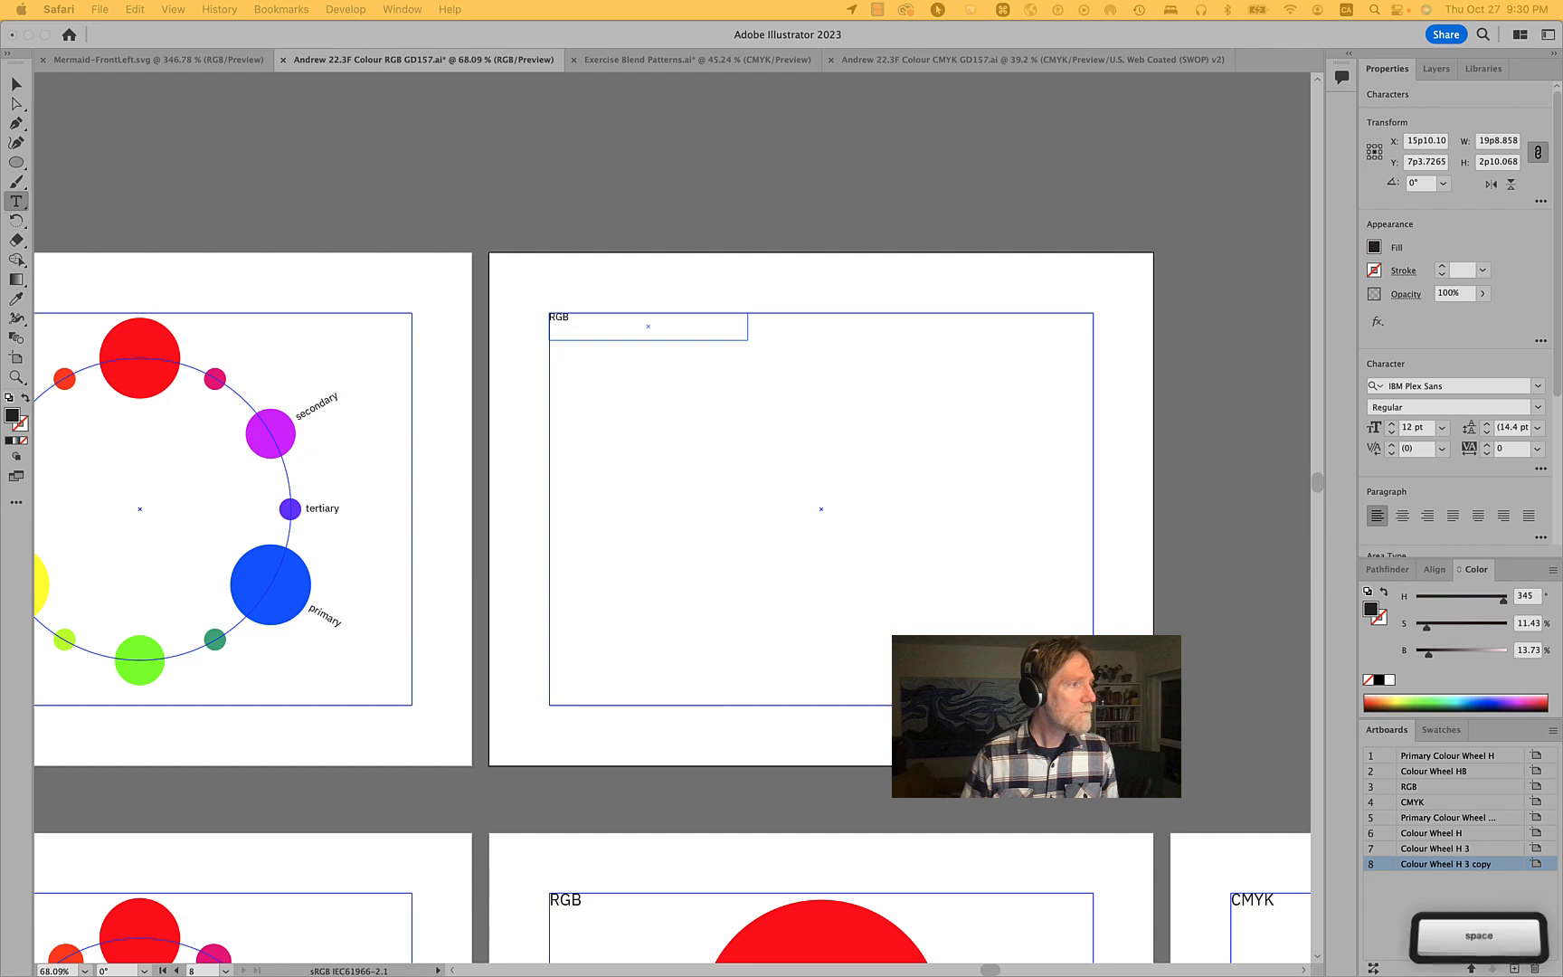
pyautogui.press('l')
pyautogui.press('super+h')
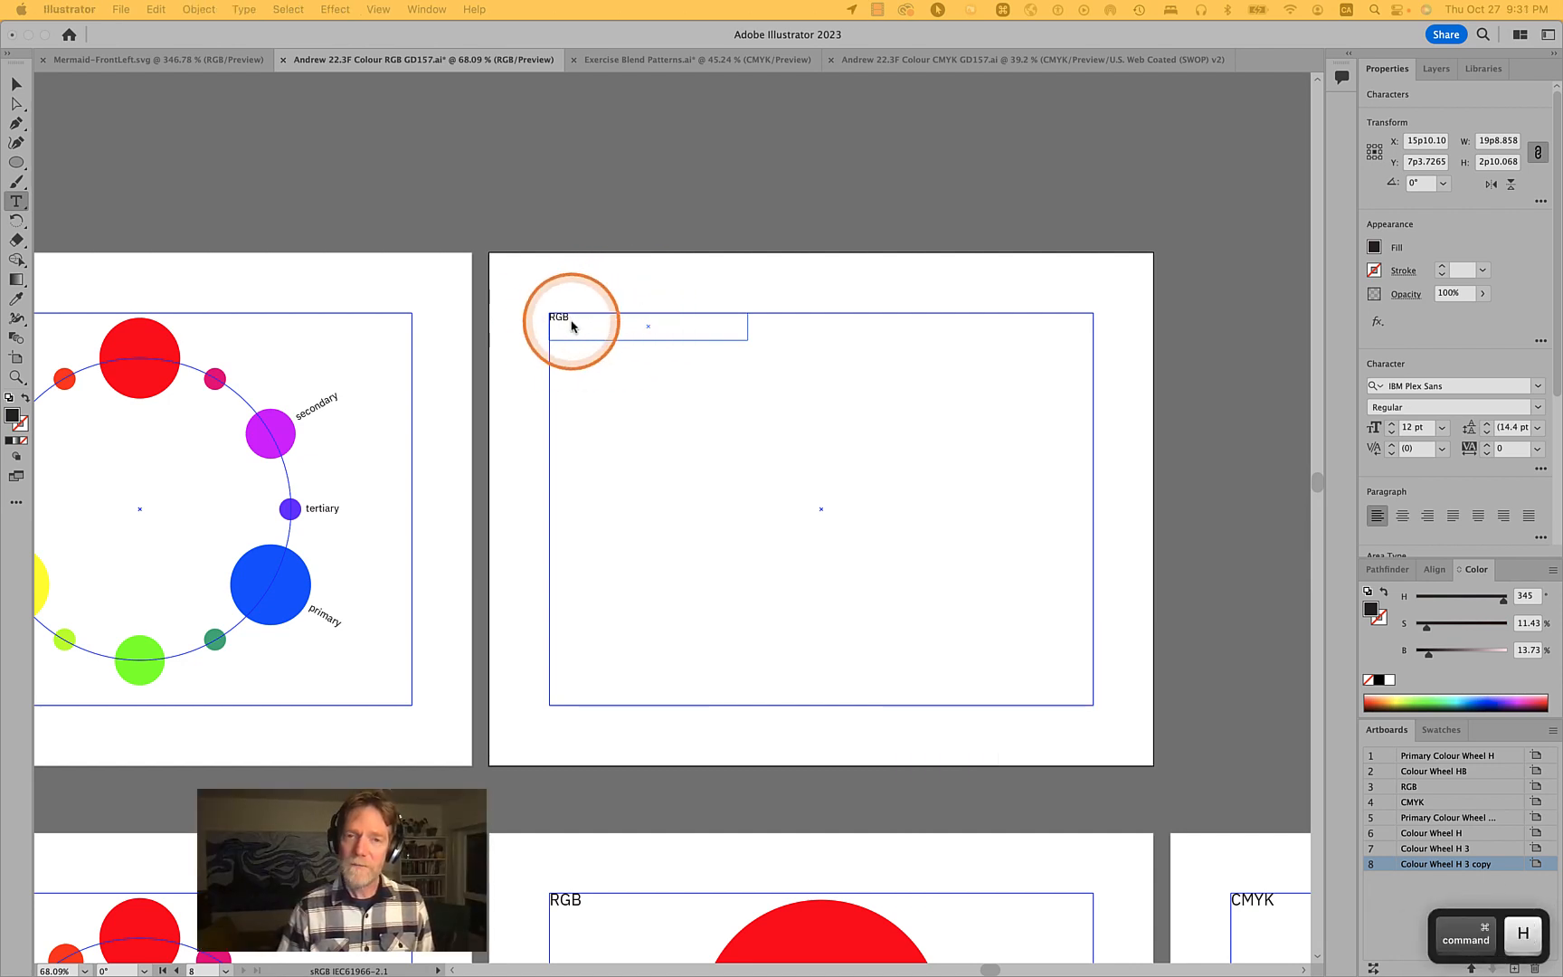
# - Examine the RGB artboard's overlapping red, green and blue circles below the new blank artboard
pyautogui.scroll(-3, 570, 326)
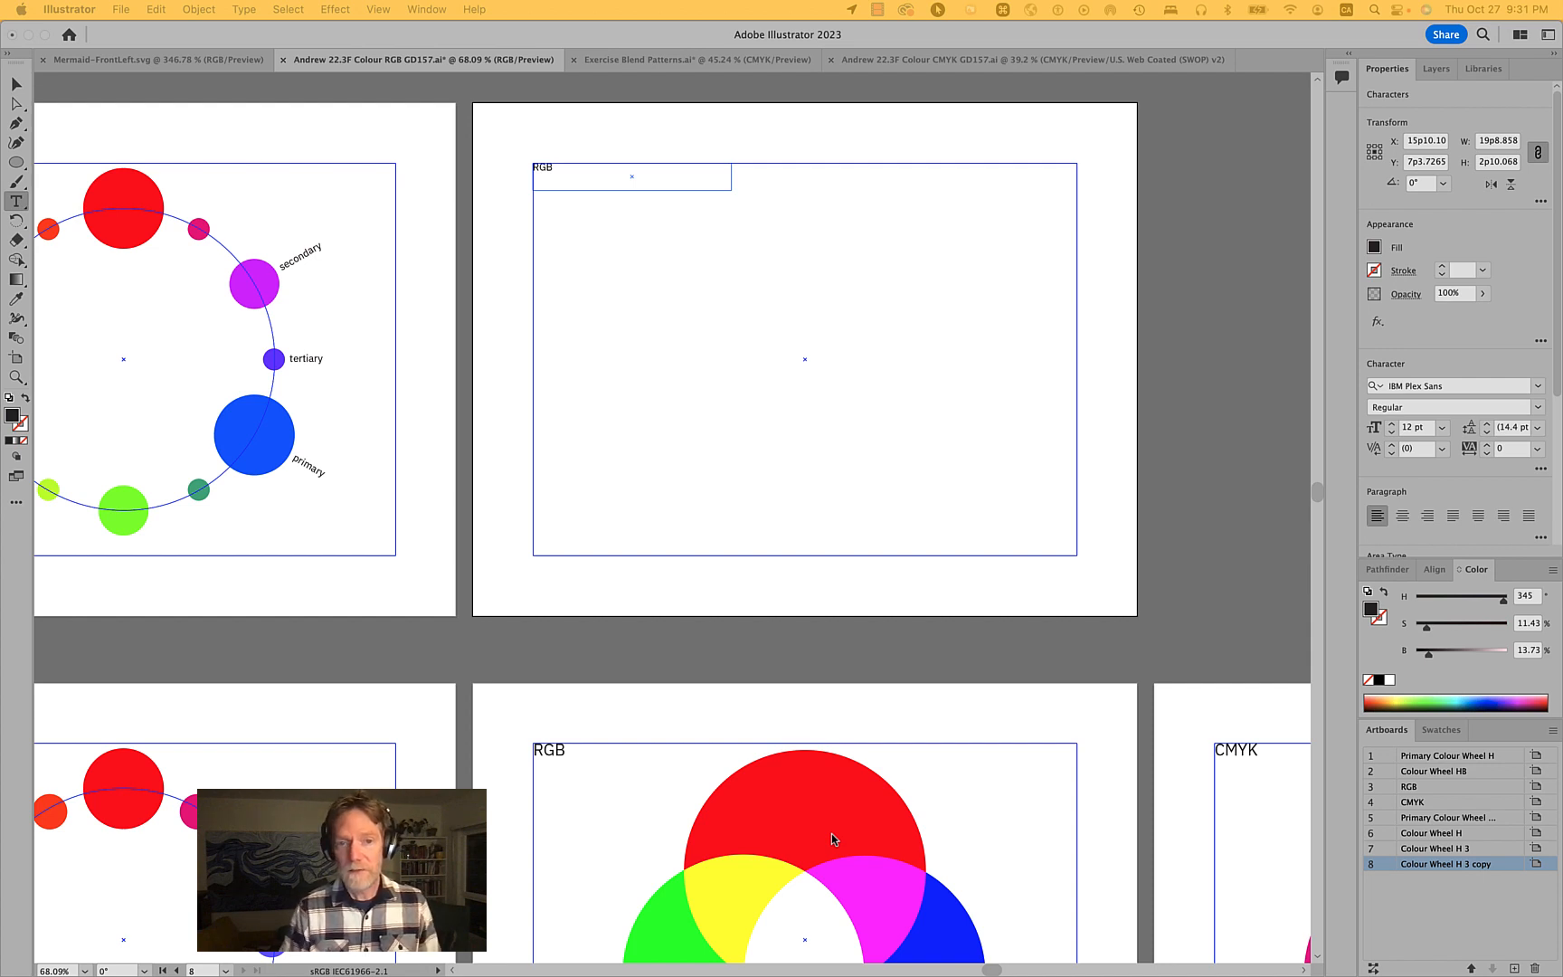
pyautogui.scroll(-5, 1058, 697)
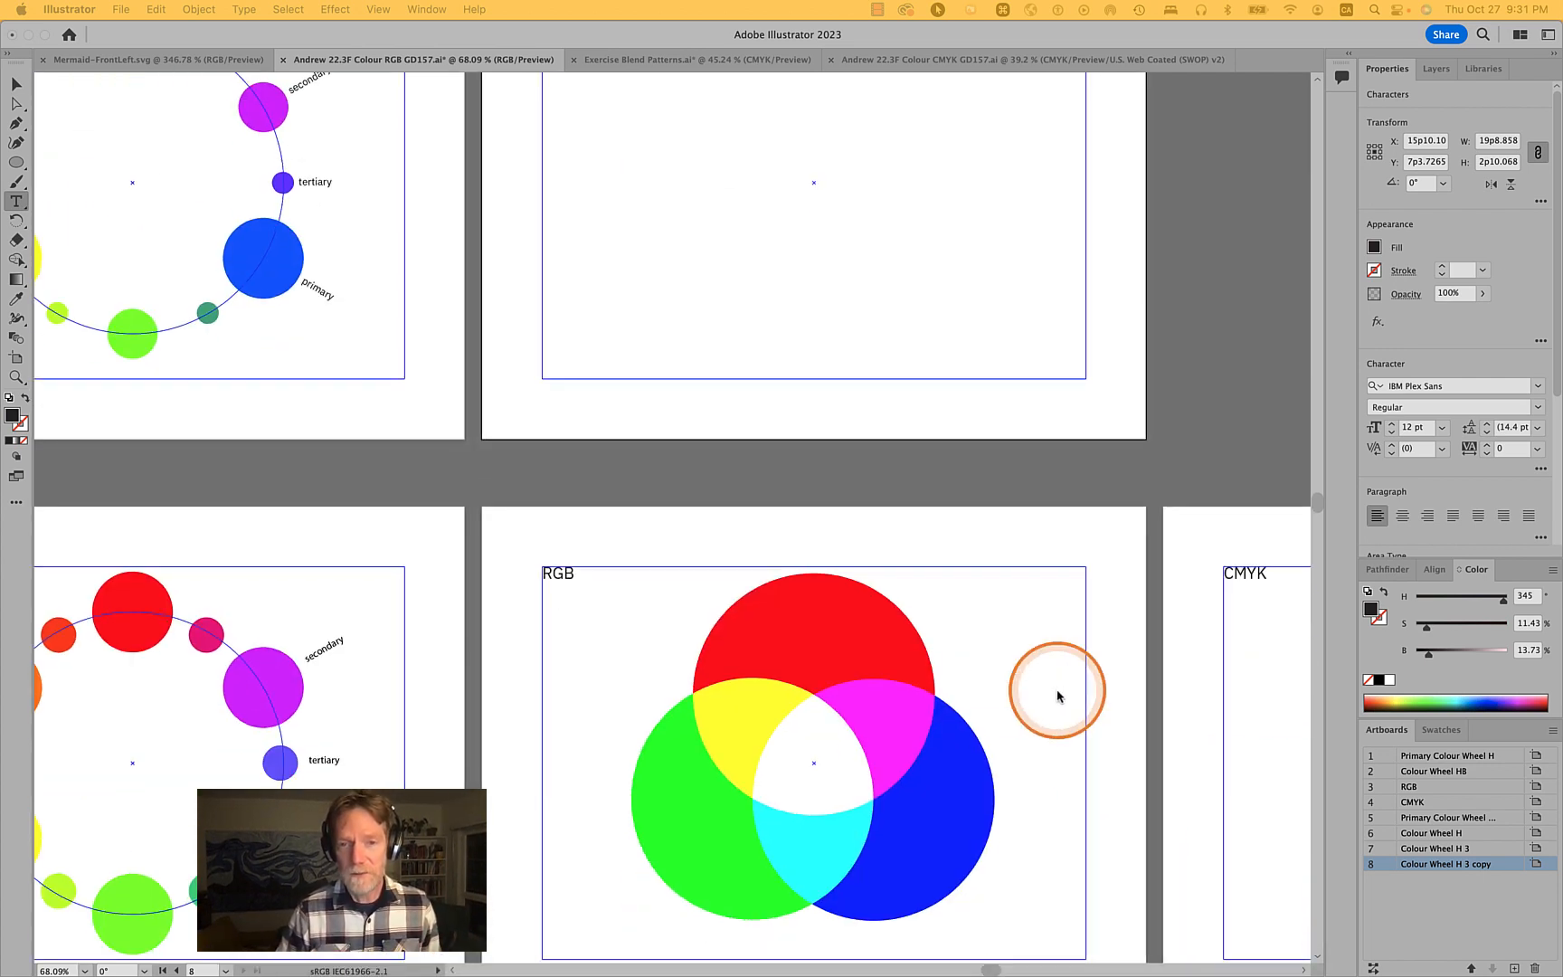
pyautogui.scroll(-2, 1058, 696)
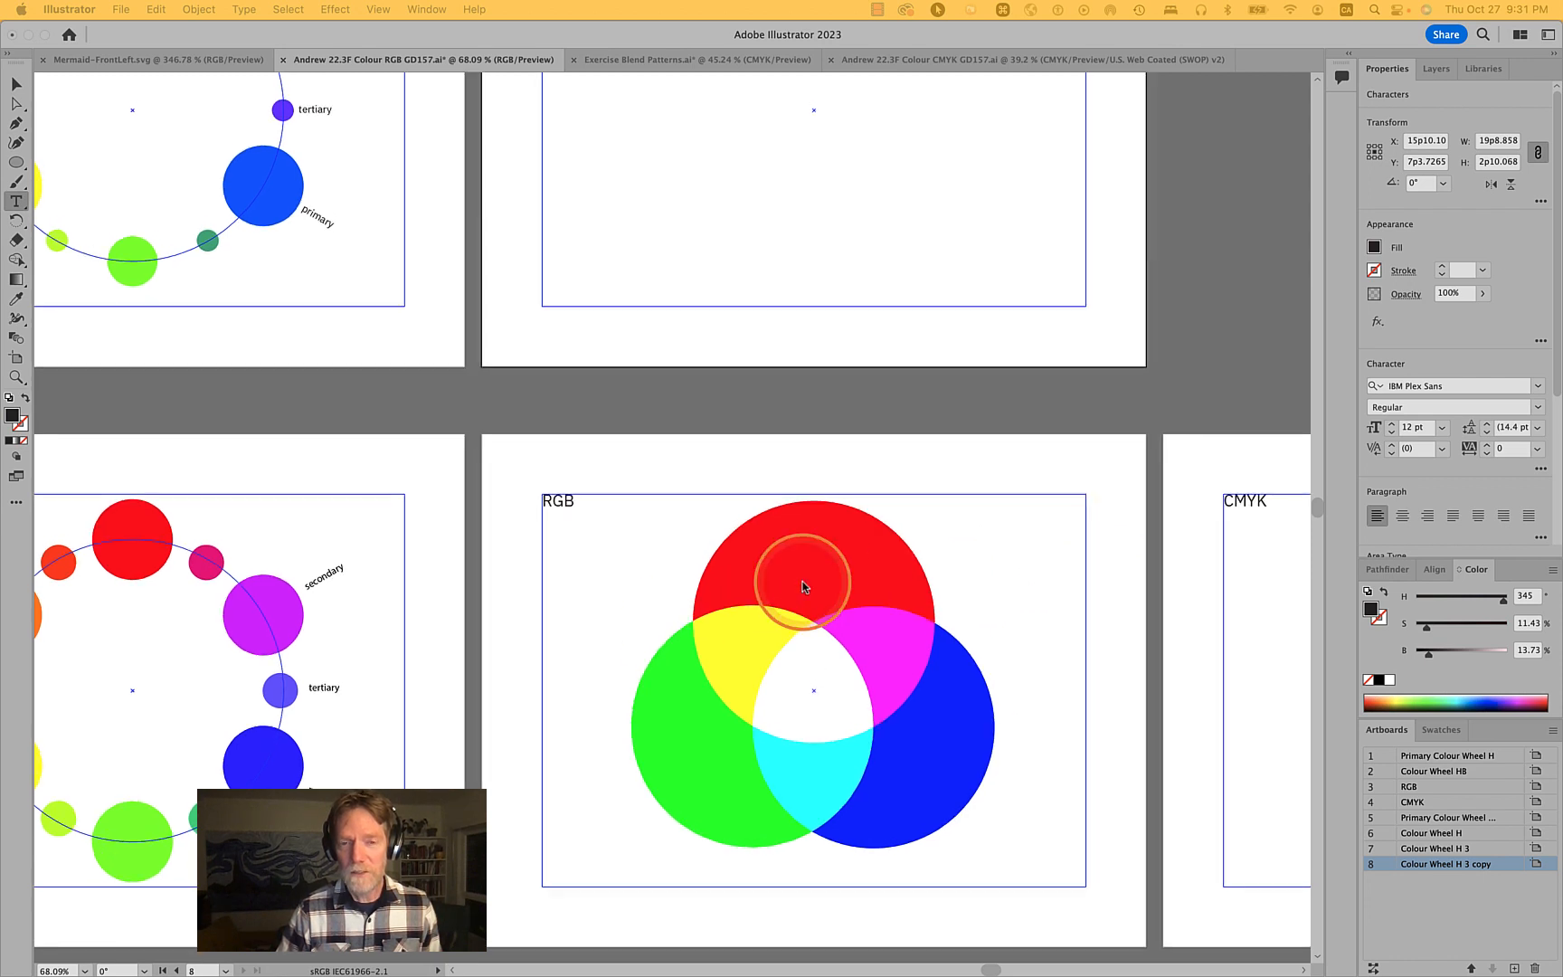
pyautogui.scroll(4, 802, 586)
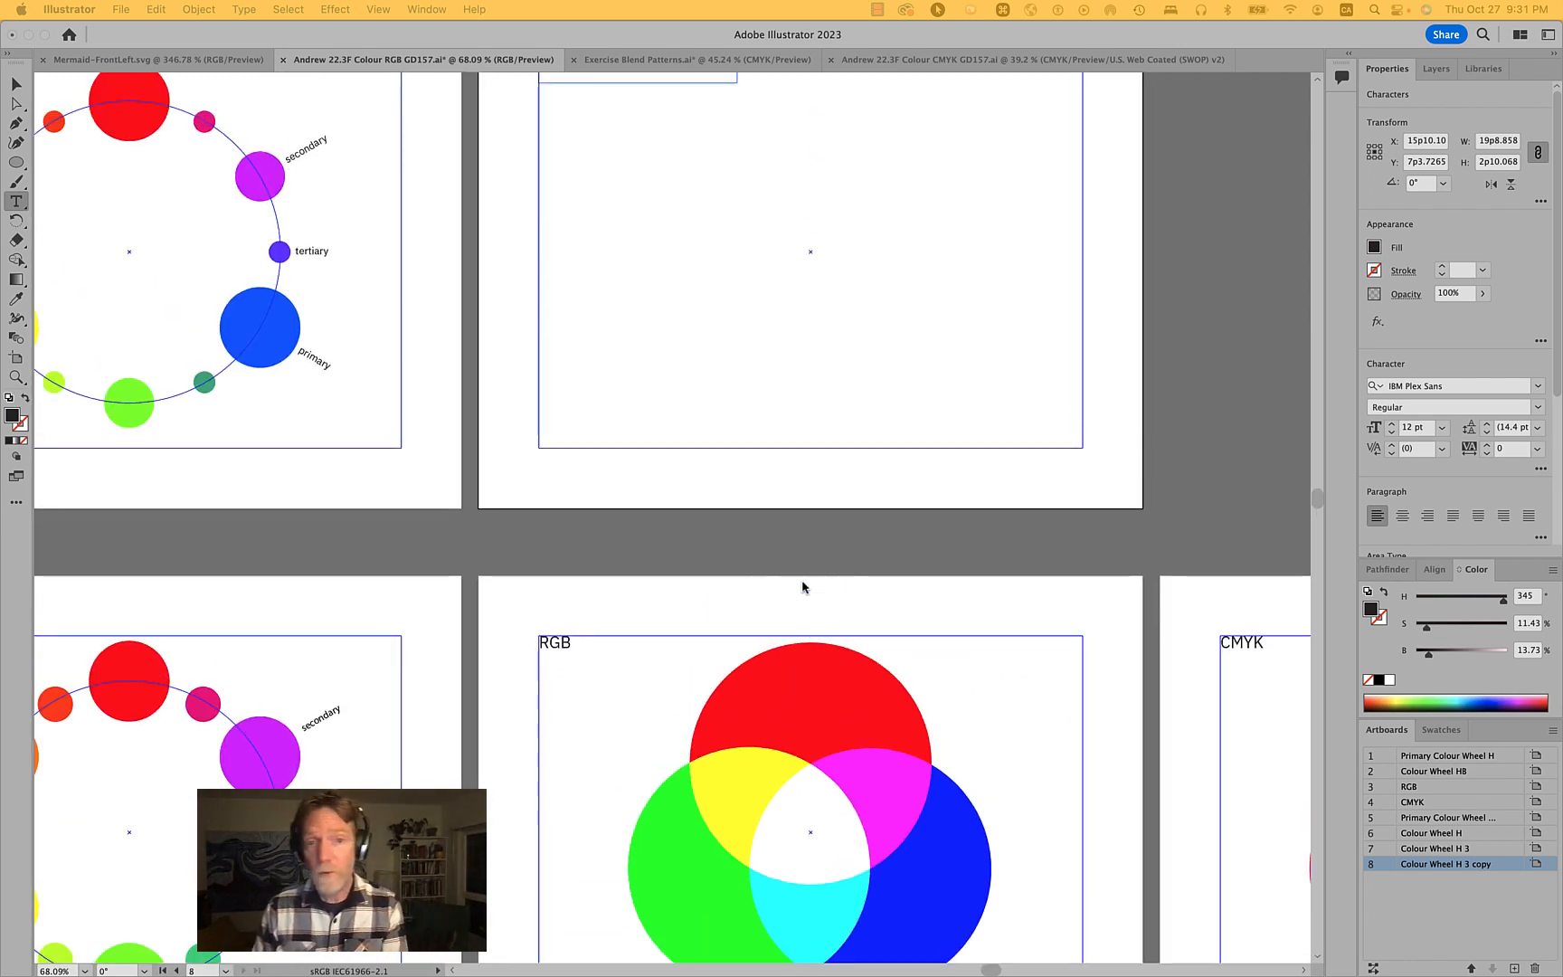
pyautogui.scroll(3, 802, 586)
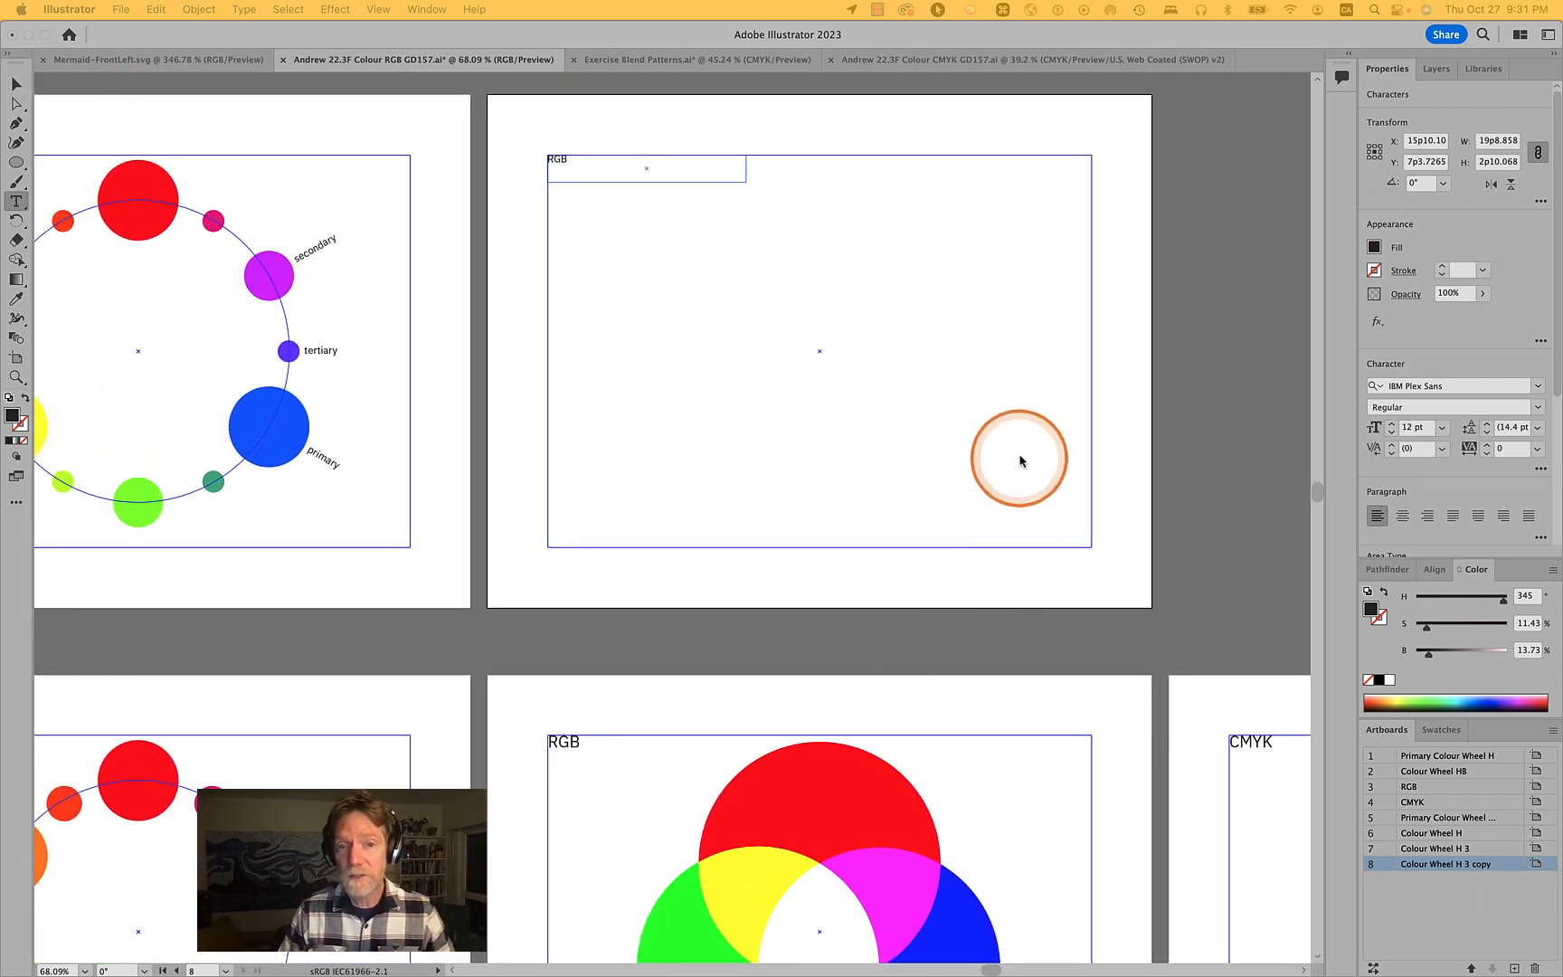
pyautogui.scroll(2, 1019, 456)
pyautogui.scroll(1, 1019, 457)
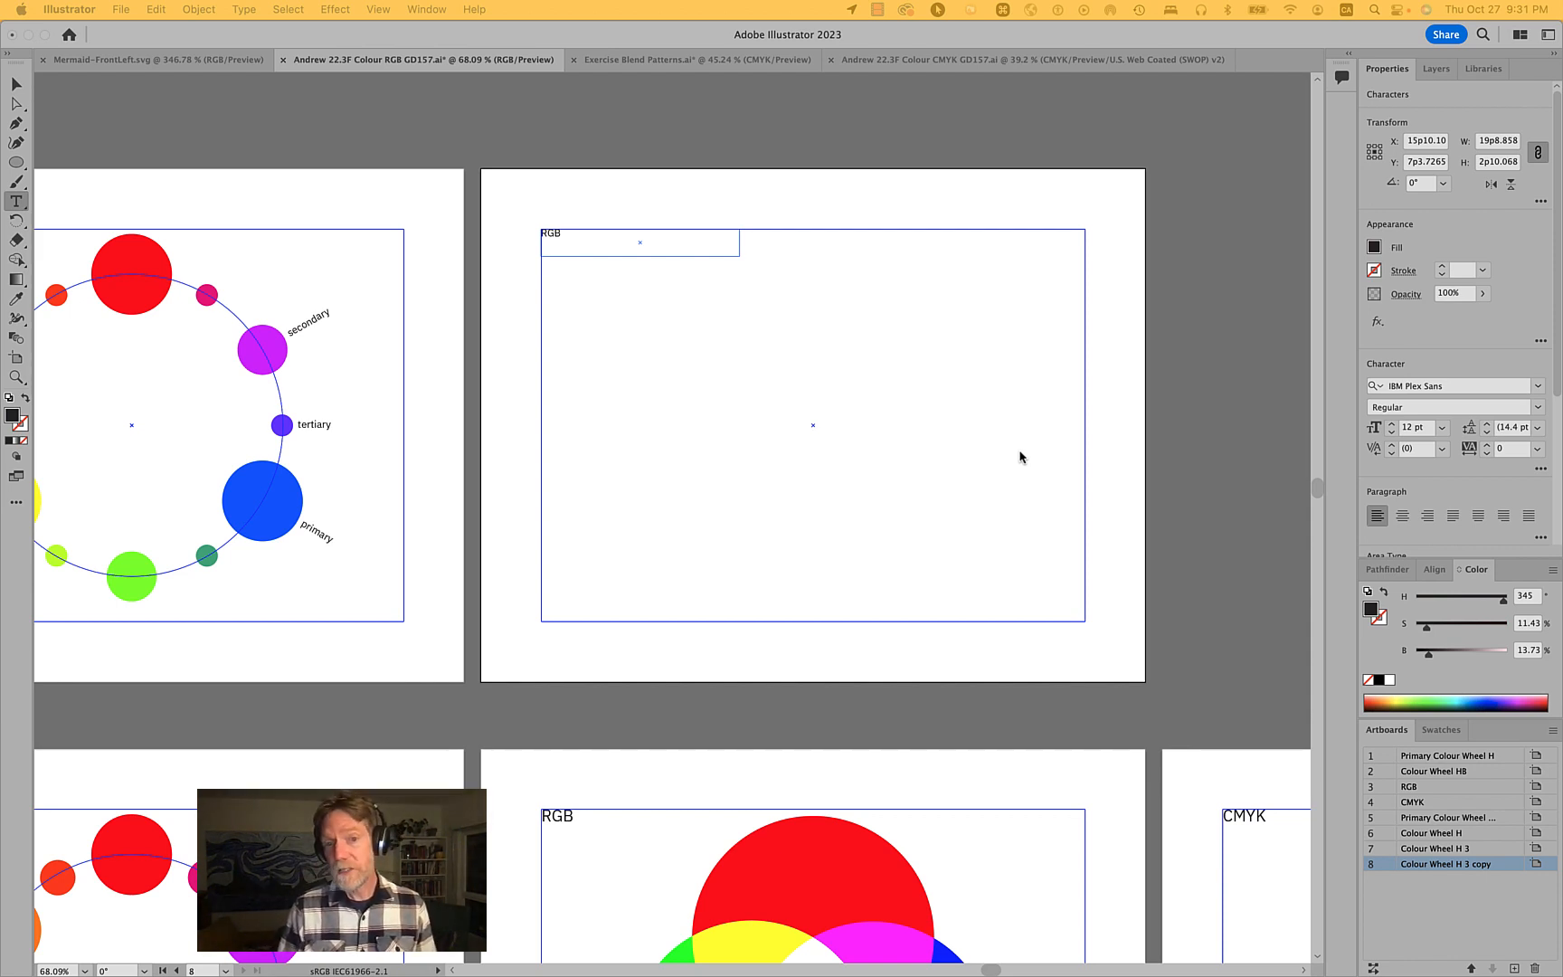
pyautogui.scroll(-5, 1020, 457)
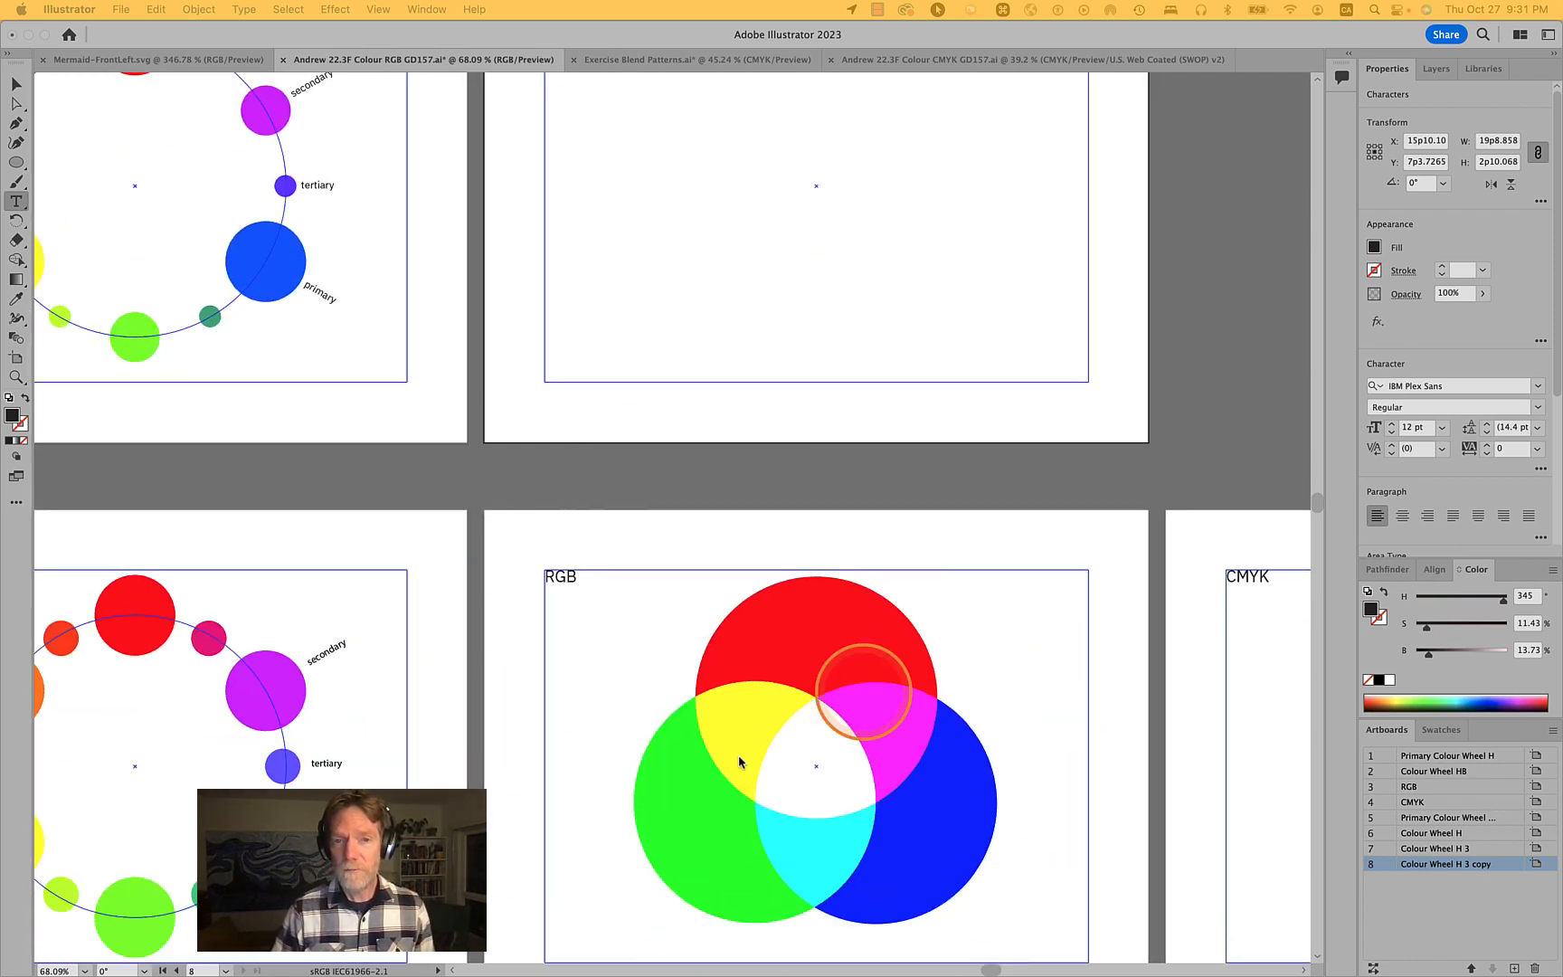
pyautogui.click(1012, 918)
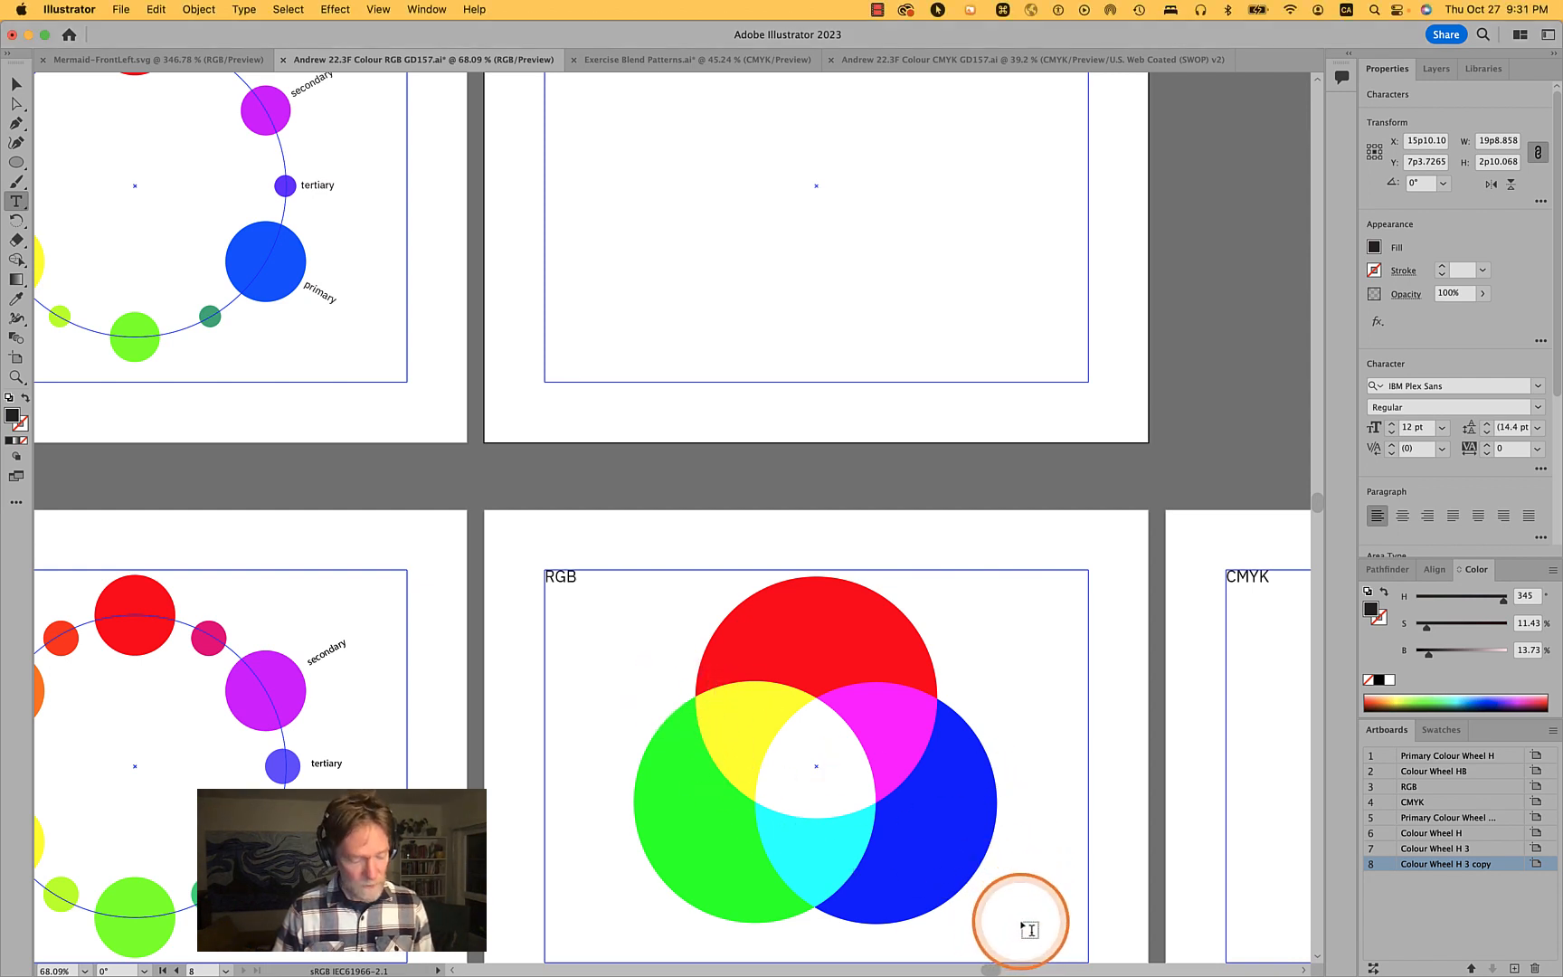
pyautogui.press('v')
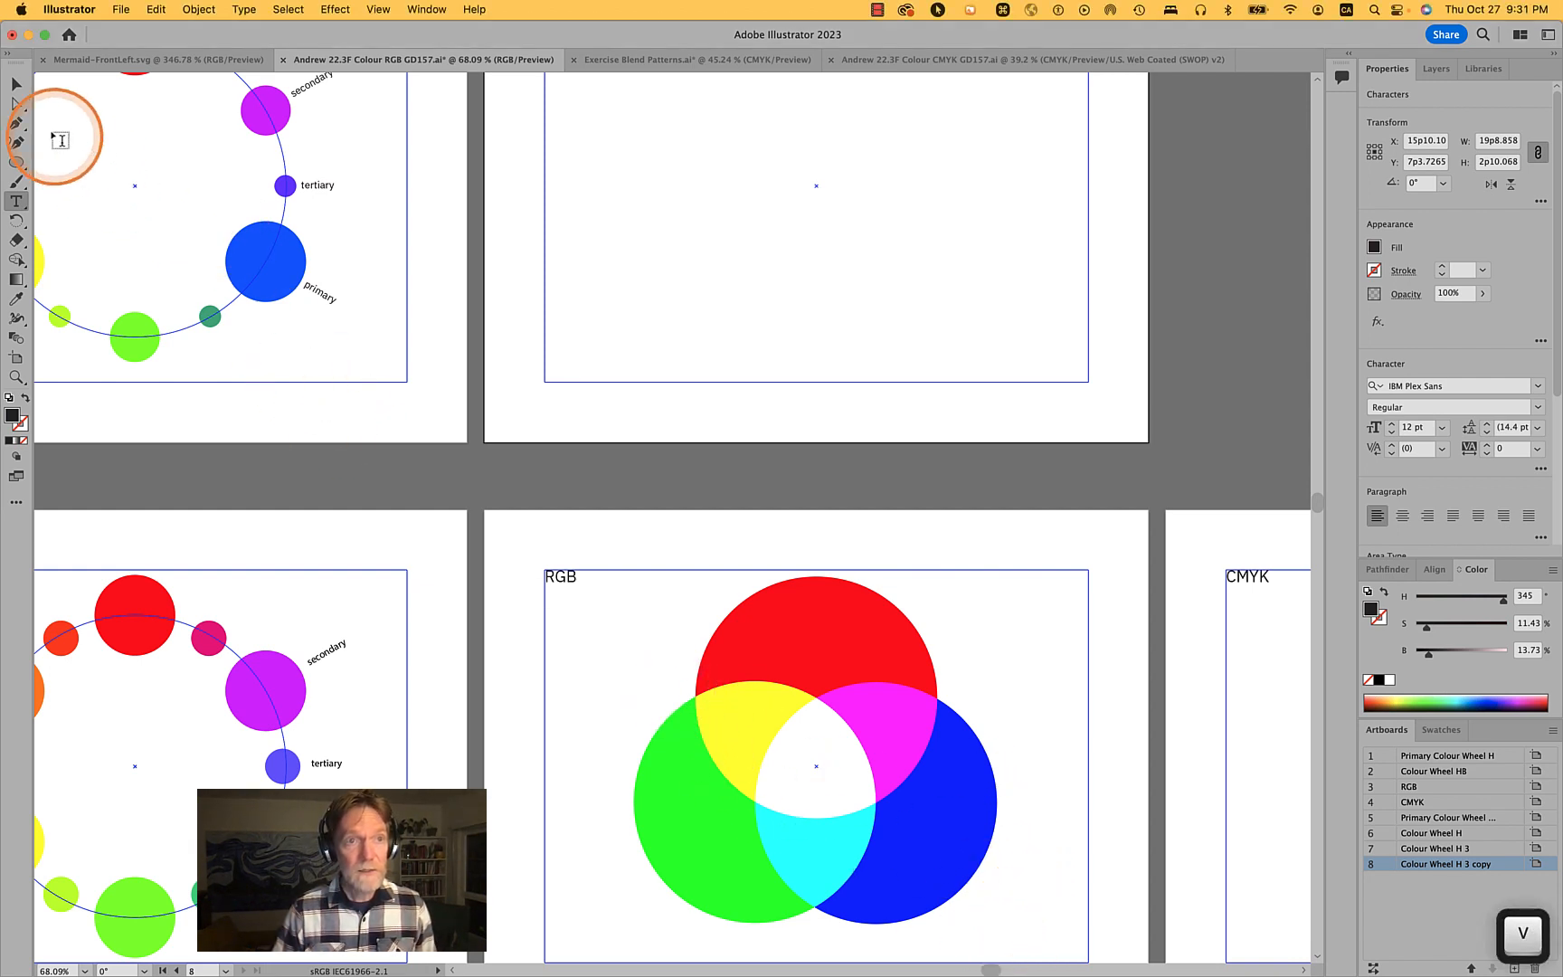
pyautogui.click(16, 84)
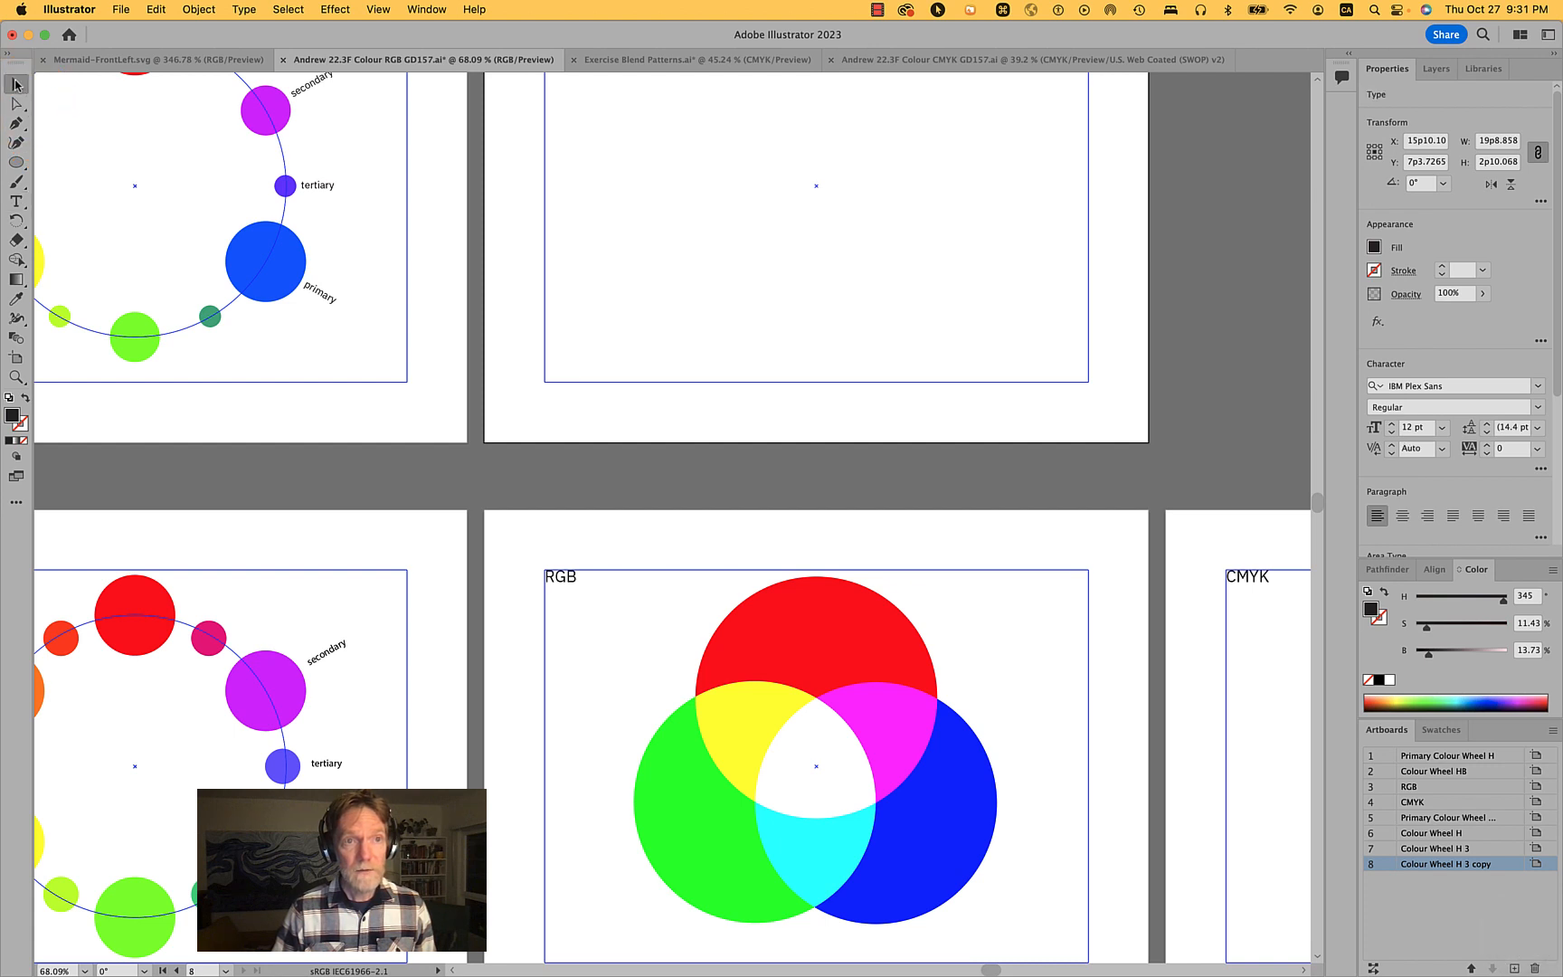
# - Copy the overlapping red, green and blue circles and paste them onto the new blank RGB artboard, centred
pyautogui.moveTo(1030, 923); pyautogui.dragTo(616, 667)
pyautogui.press('super+c')
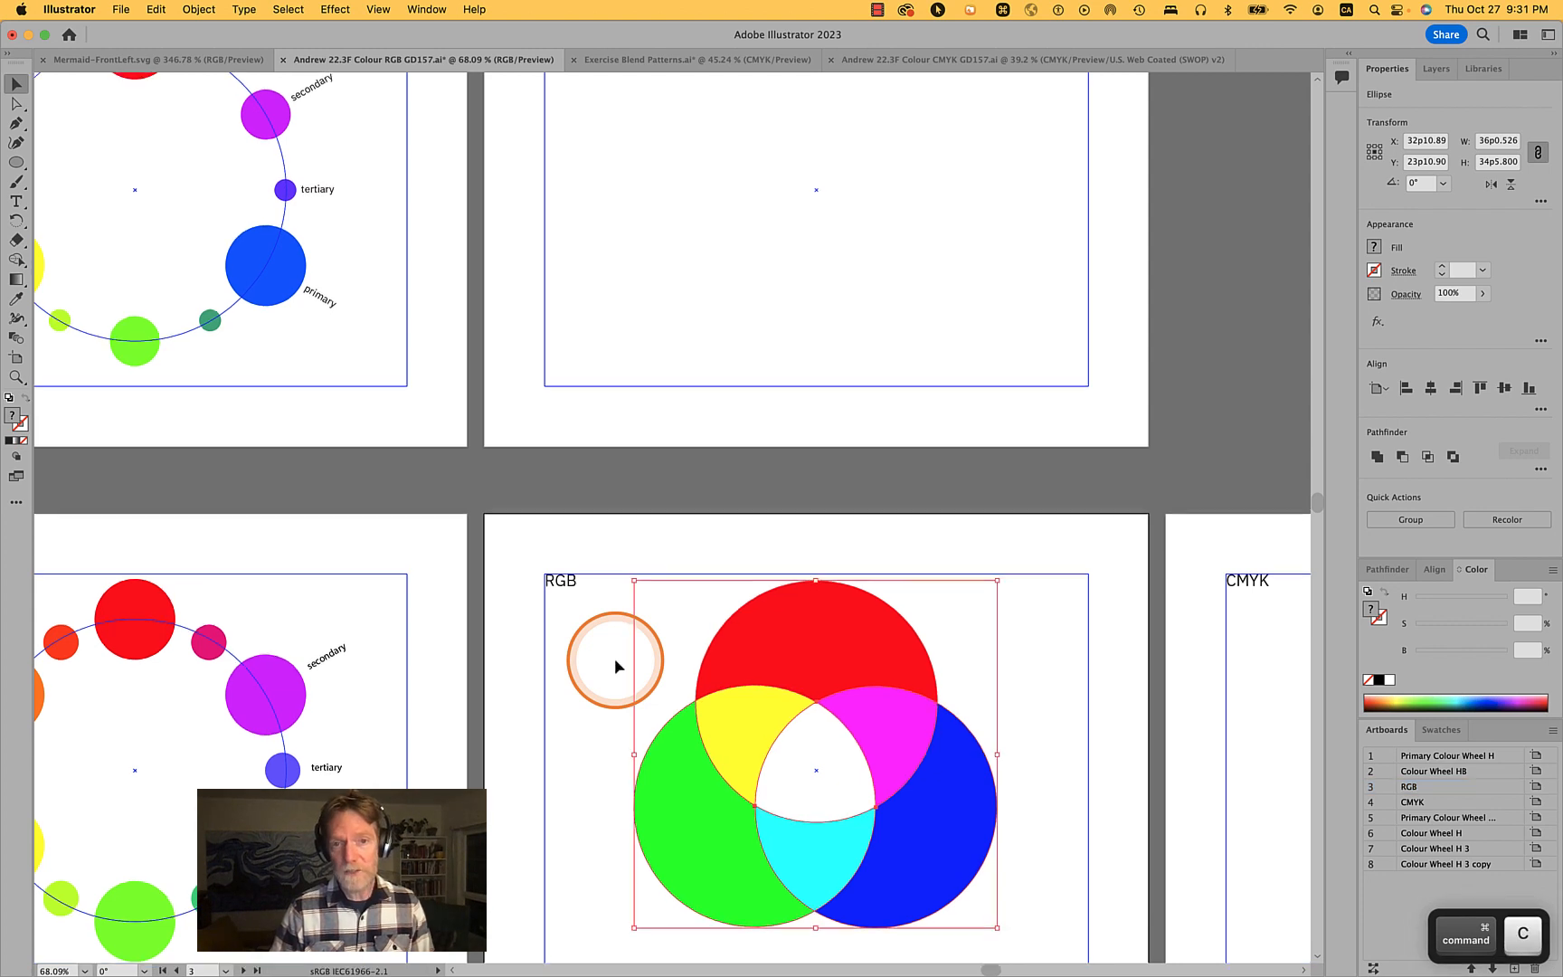
pyautogui.scroll(5, 616, 665)
pyautogui.click(1033, 406)
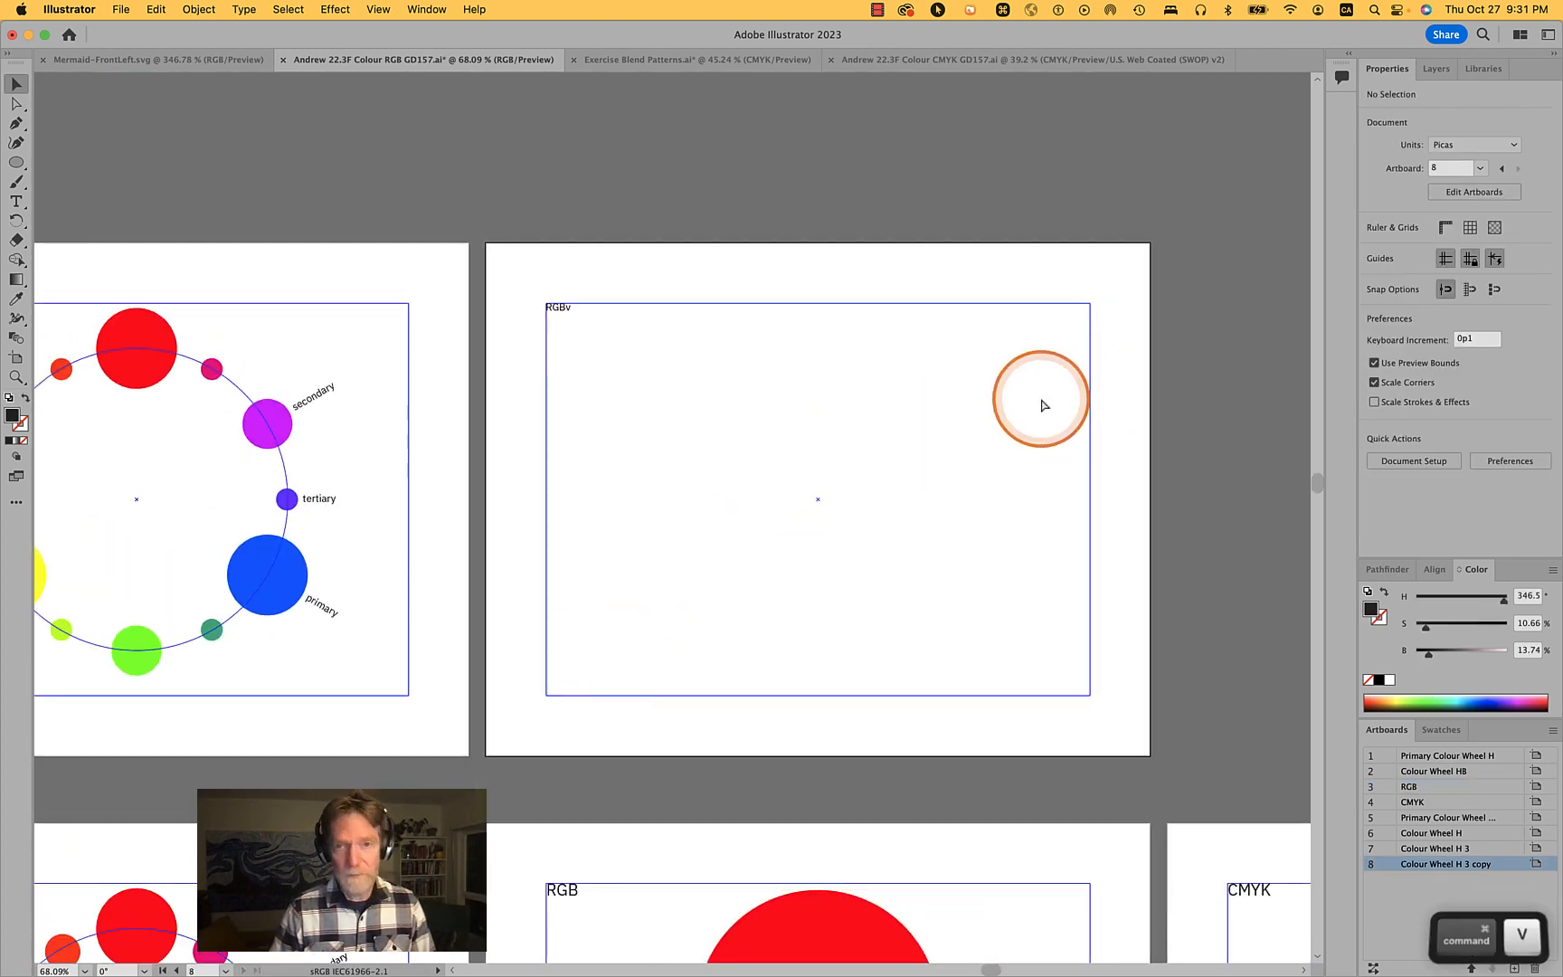
pyautogui.press('super+v')
pyautogui.moveTo(692, 427); pyautogui.dragTo(837, 411)
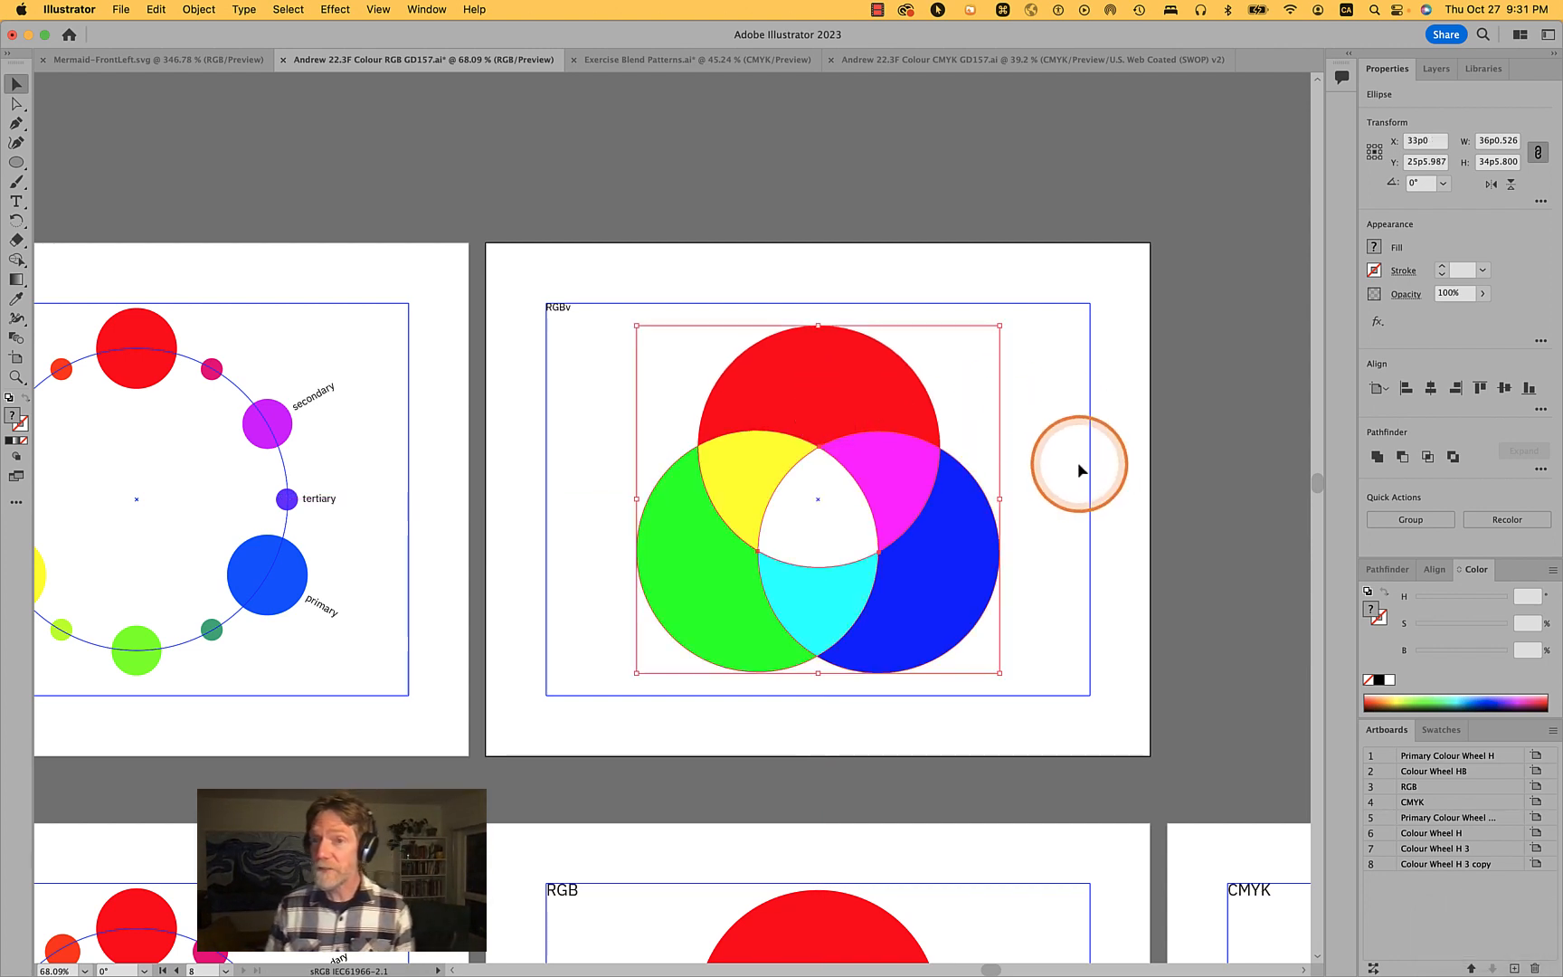
# - Edit the copied artboard's title so it reads RGB Additive
pyautogui.moveTo(563, 312); pyautogui.dragTo(567, 312)
pyautogui.doubleClick(566, 308)
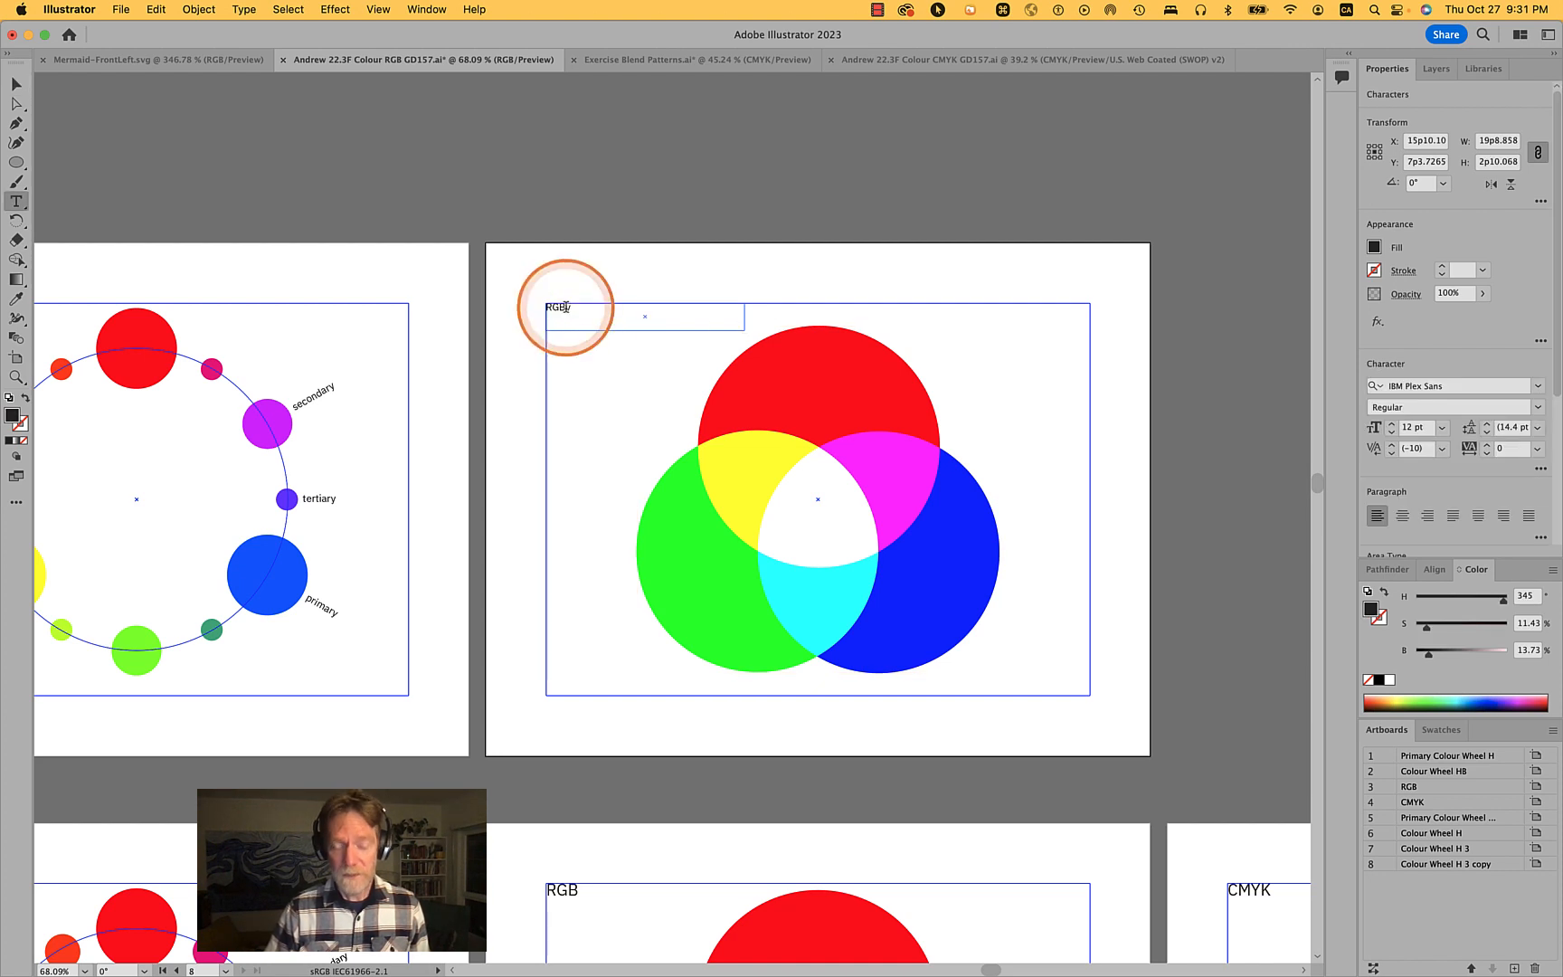
pyautogui.hotkey('shift', 'Right')
pyautogui.write('Ad')
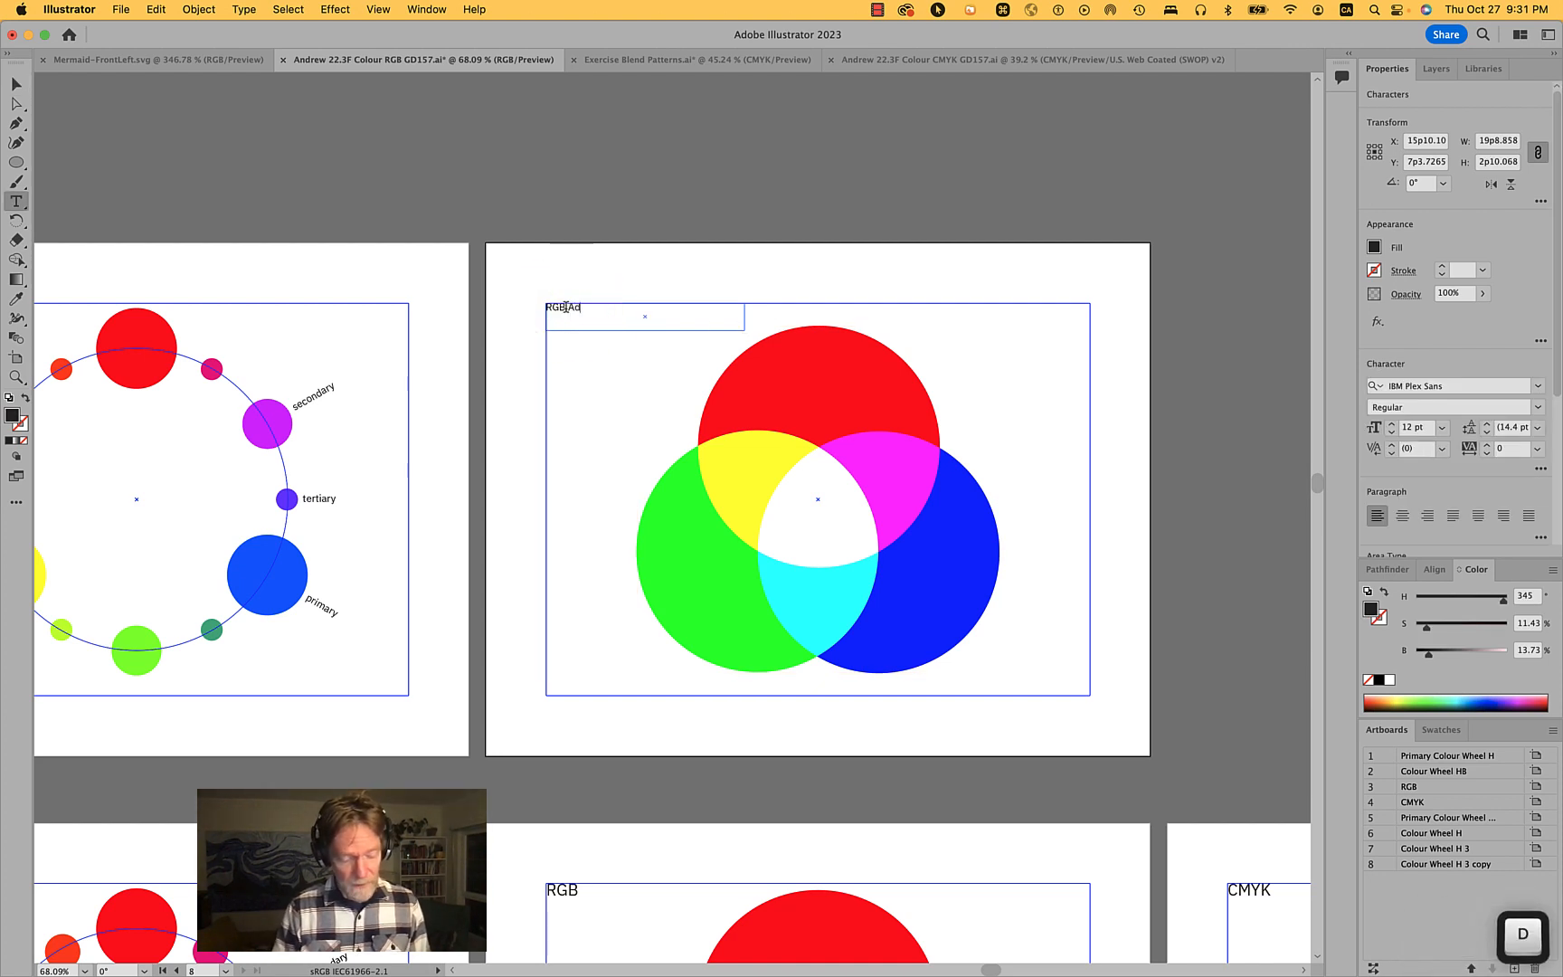
pyautogui.write('ditive')
pyautogui.press('Return')
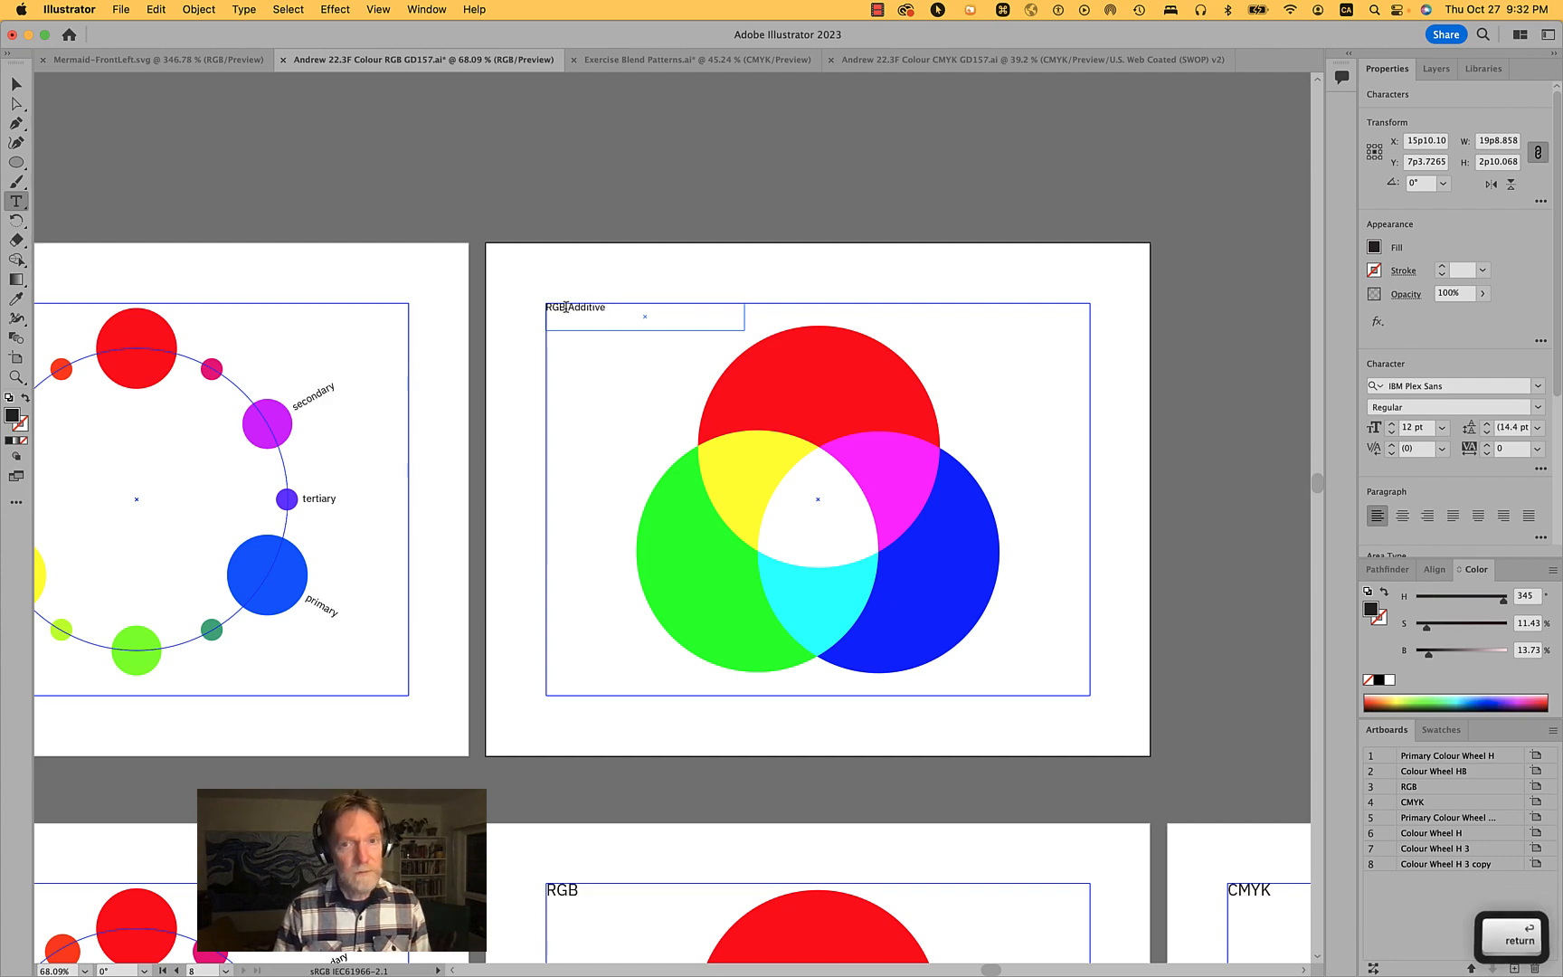
pyautogui.press('BackSpace')
# - Switch to the browser to read the article's additive color section, then hide the browser
pyautogui.press('super+Tab')
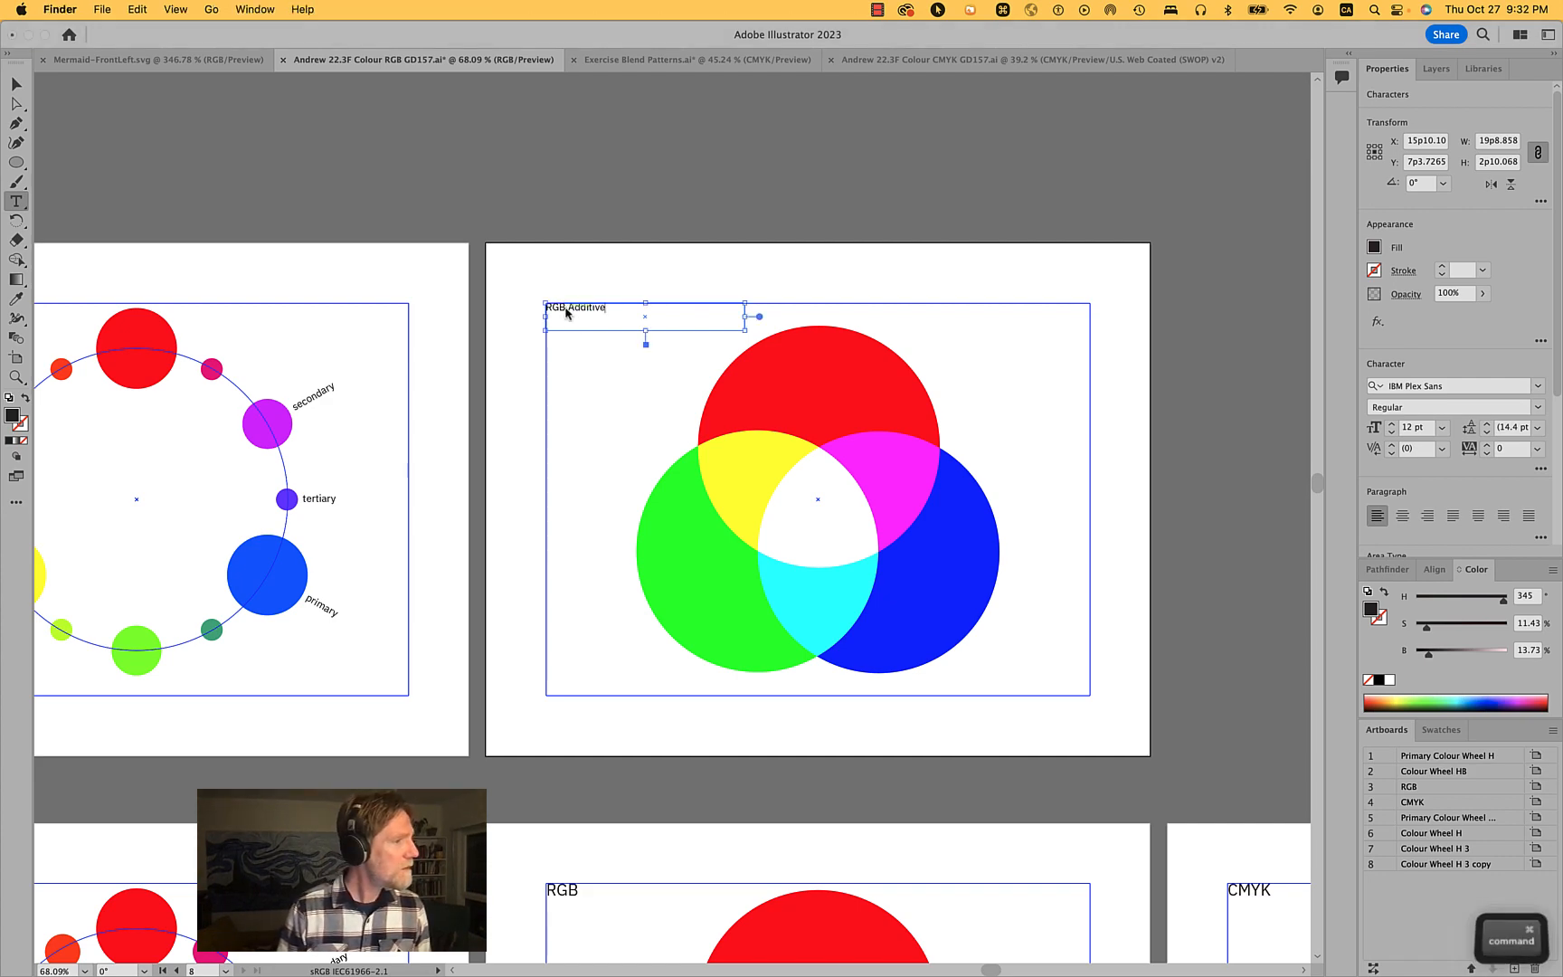
pyautogui.press('super+Tab')
pyautogui.press('super+Tab')
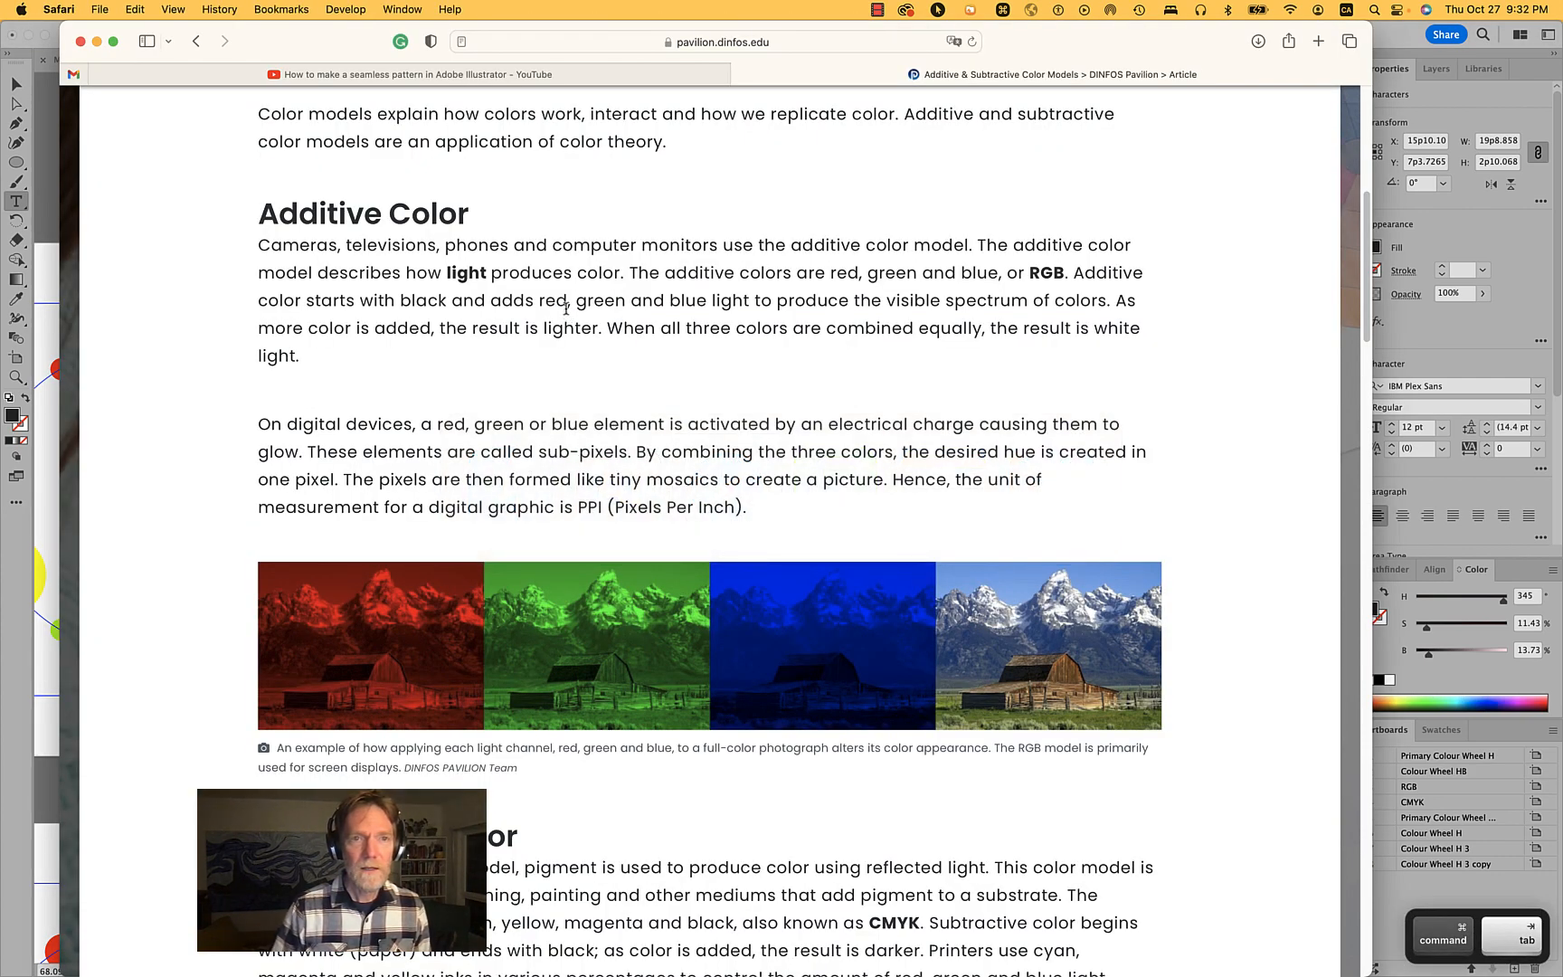
pyautogui.press('super+Tab')
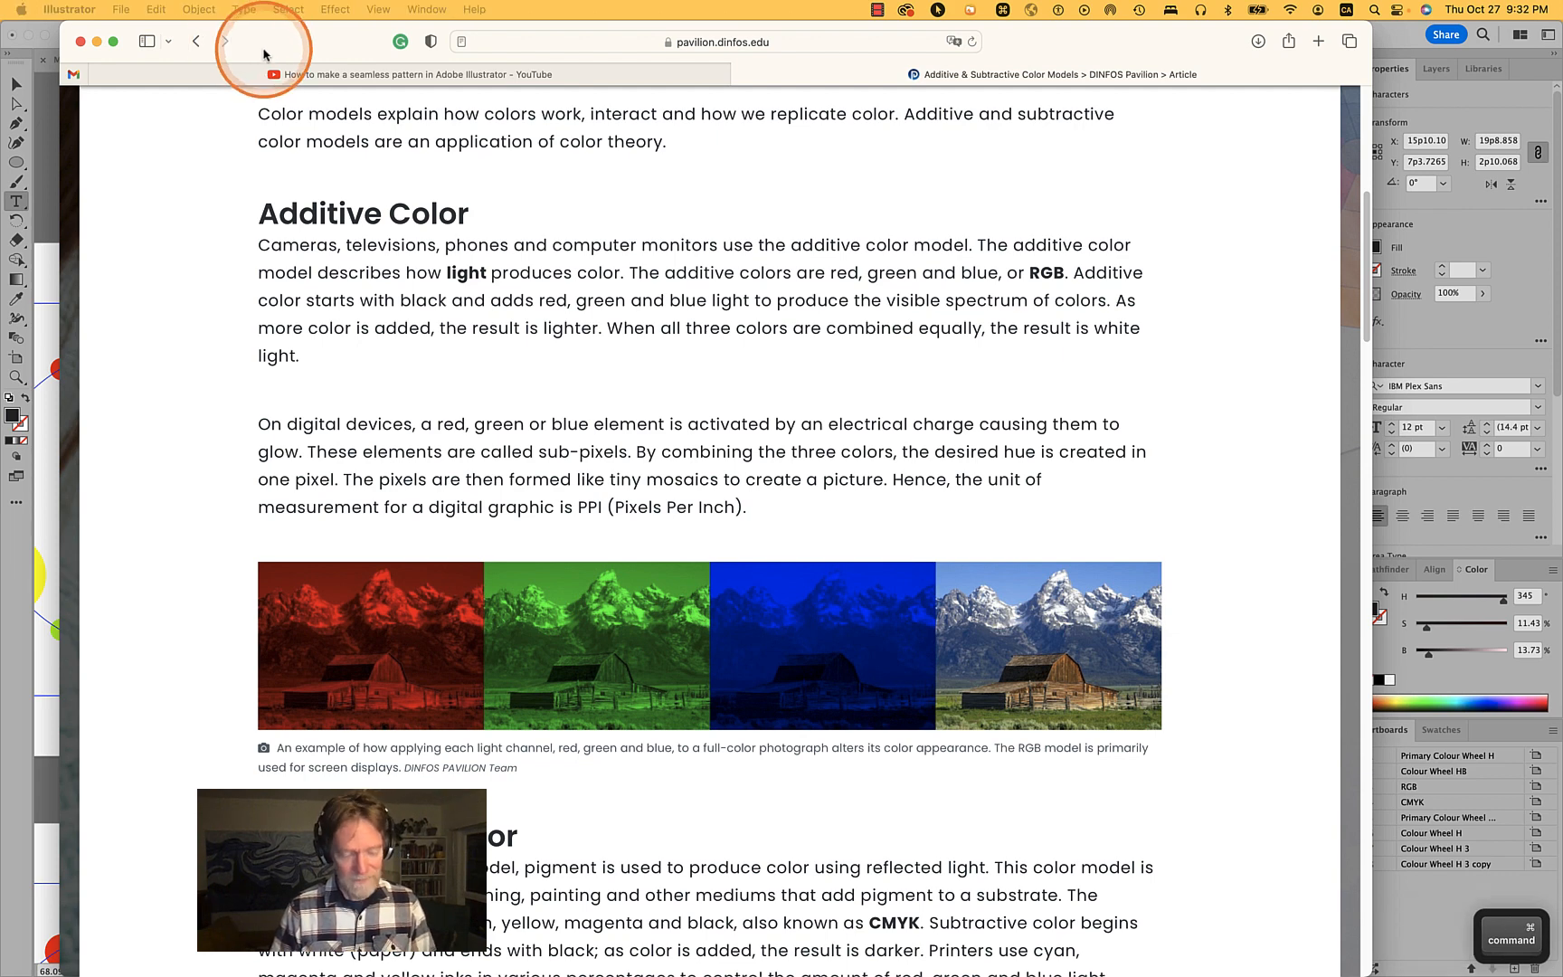
pyautogui.press('super+h')
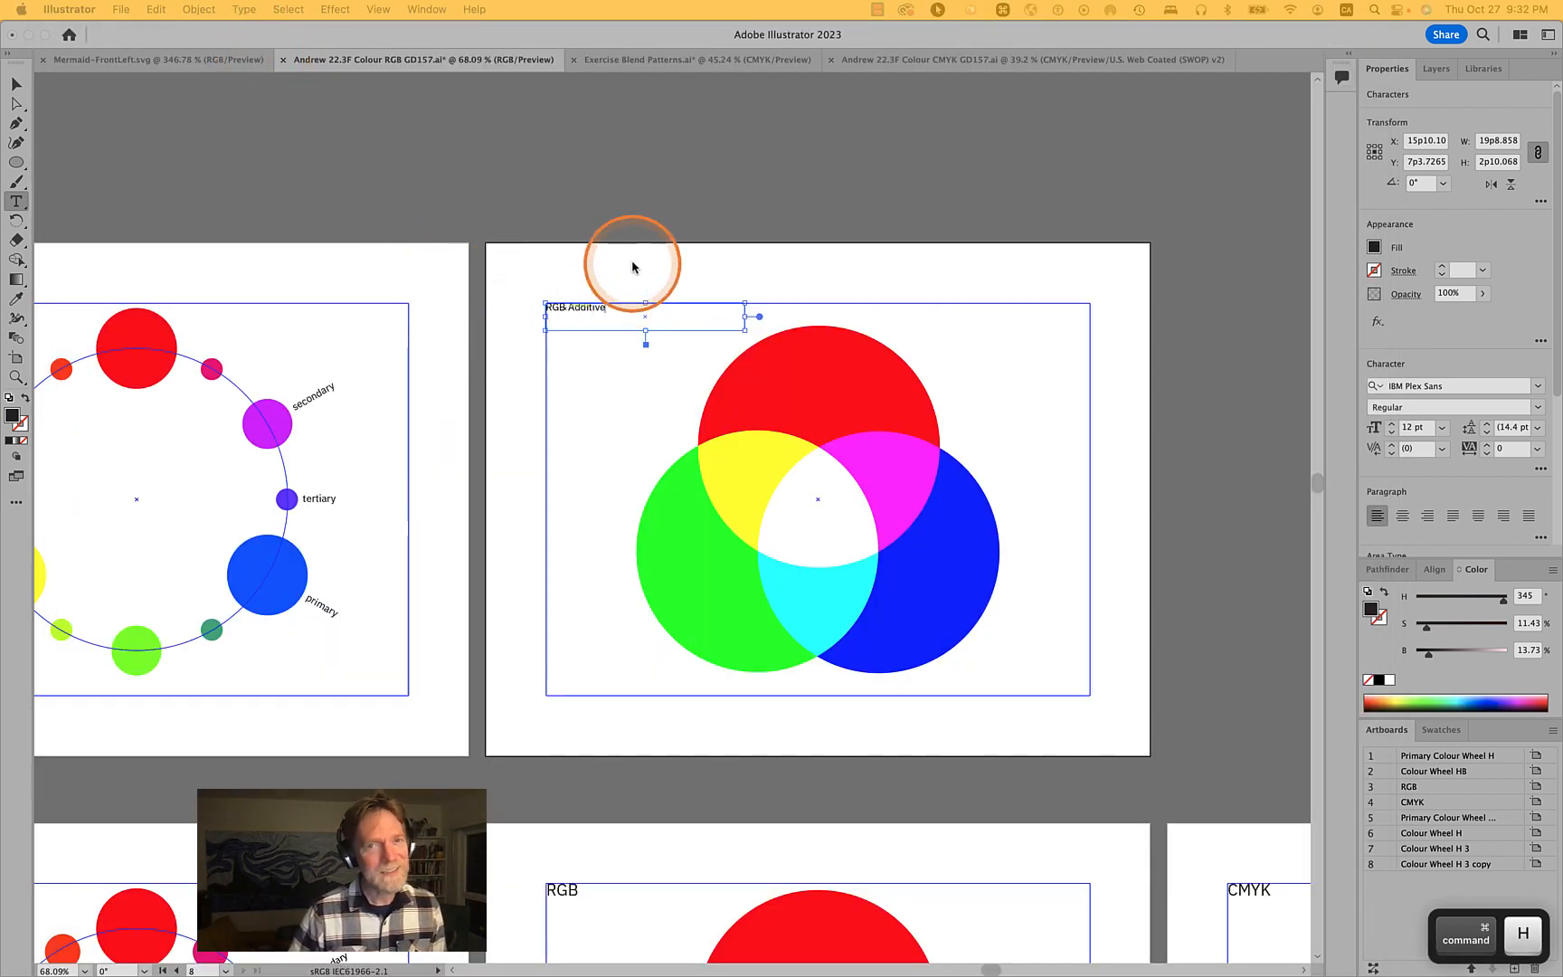
# - Select the red circle, then search the web for isaac newton color and view a prism experiment image
pyautogui.click(540, 288)
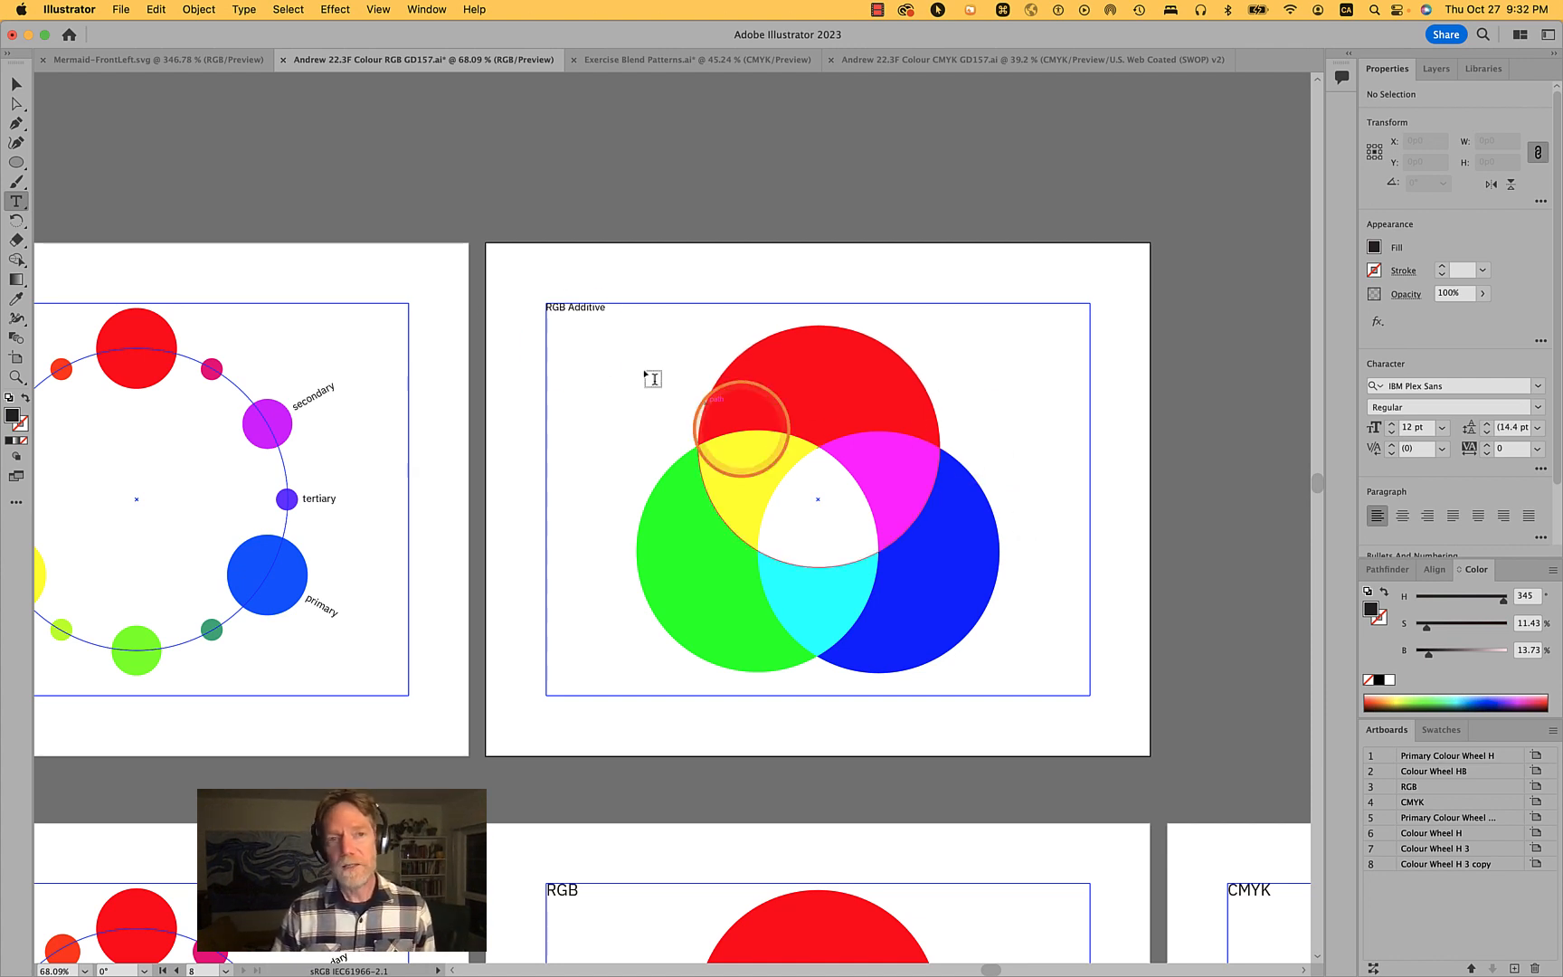
pyautogui.click(16, 83)
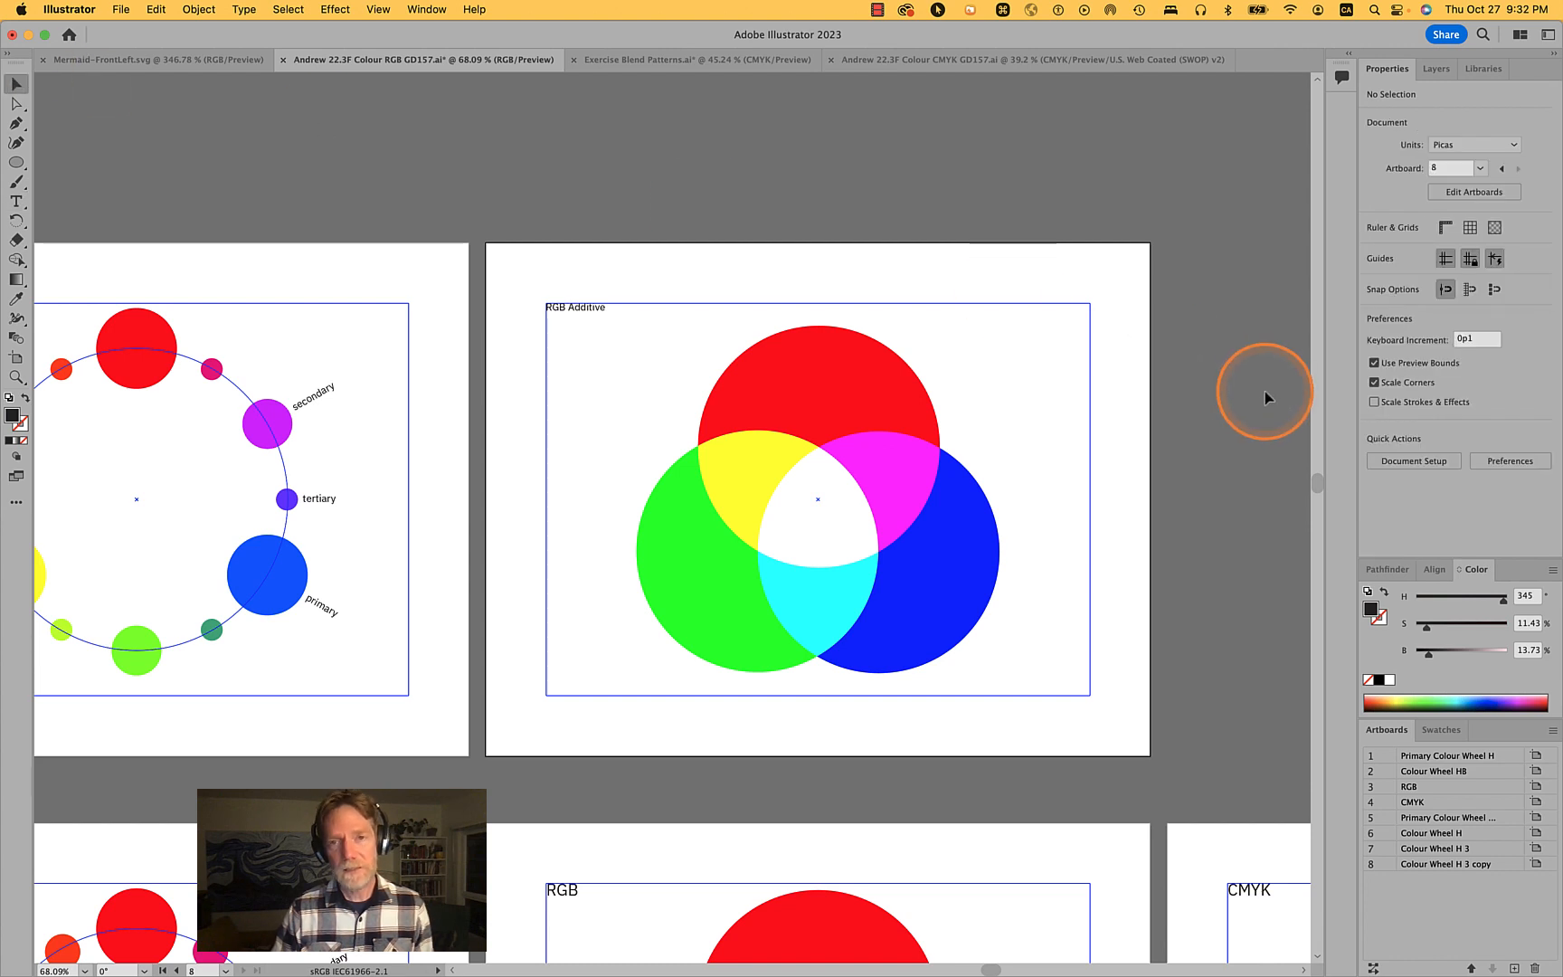
pyautogui.click(832, 394)
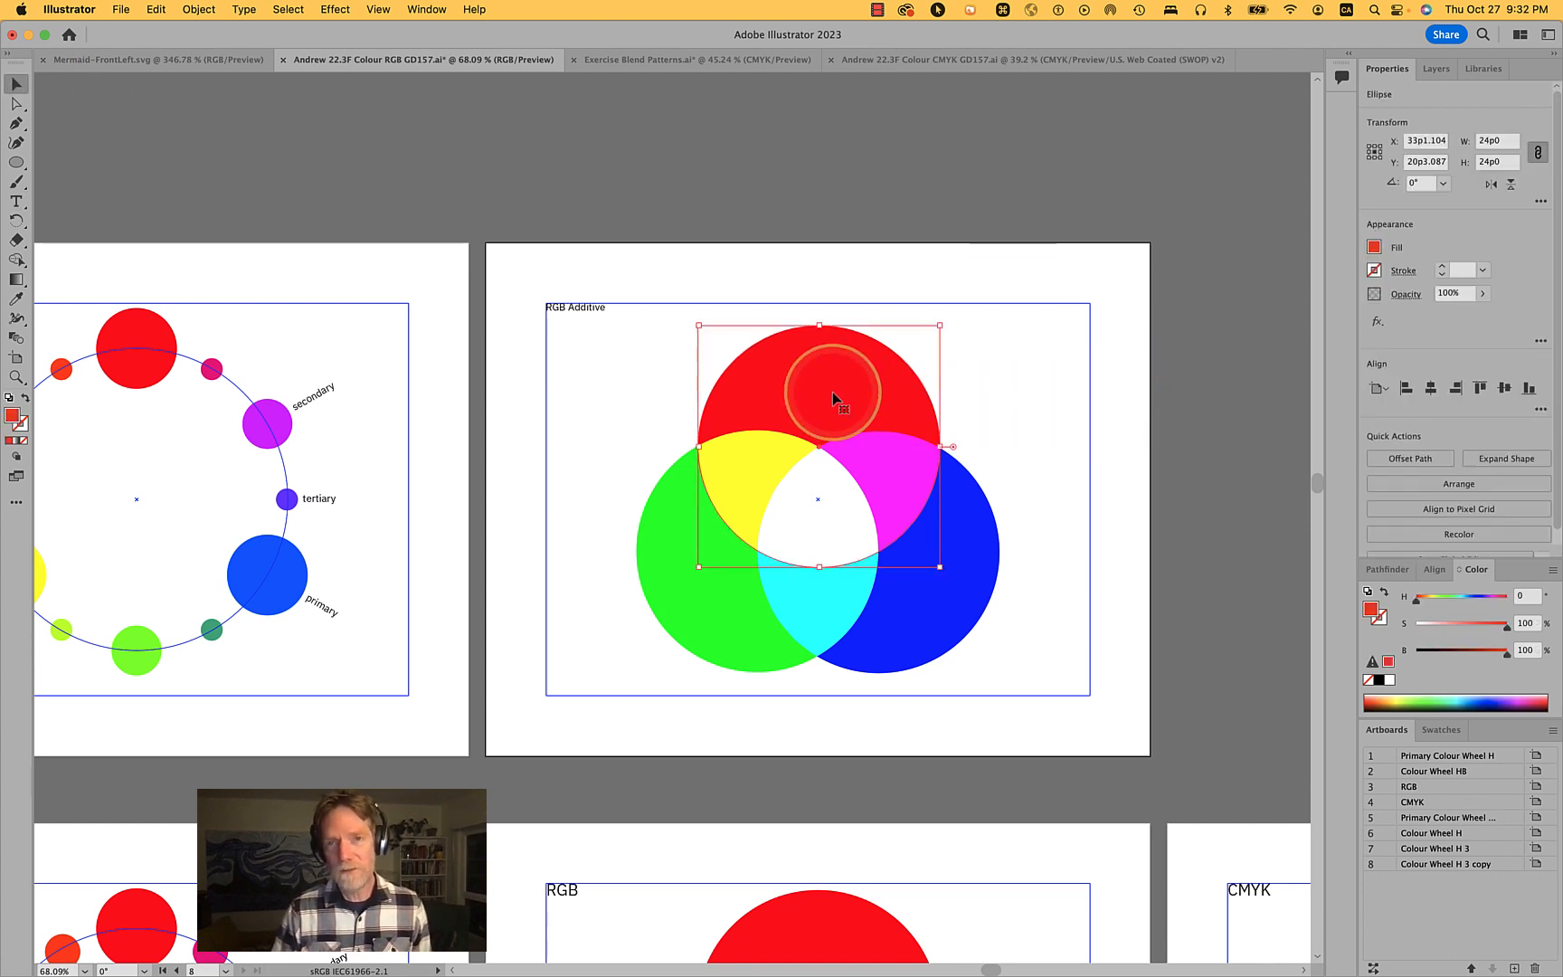
pyautogui.press('super+Tab')
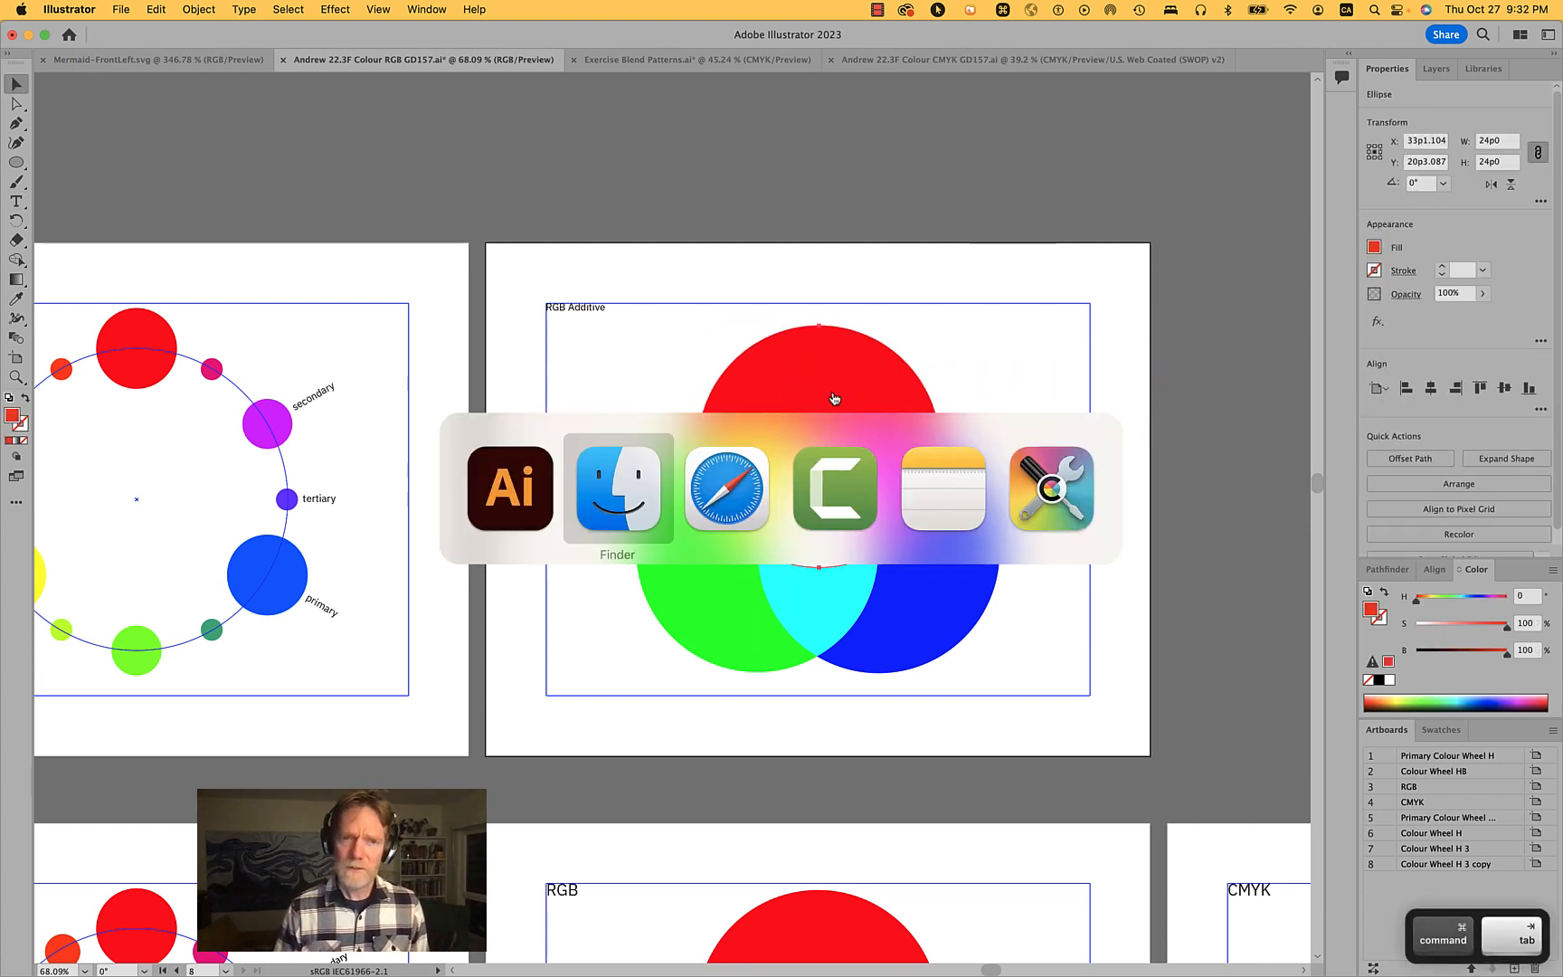
pyautogui.press('super+Tab')
pyautogui.press('super+Tab')
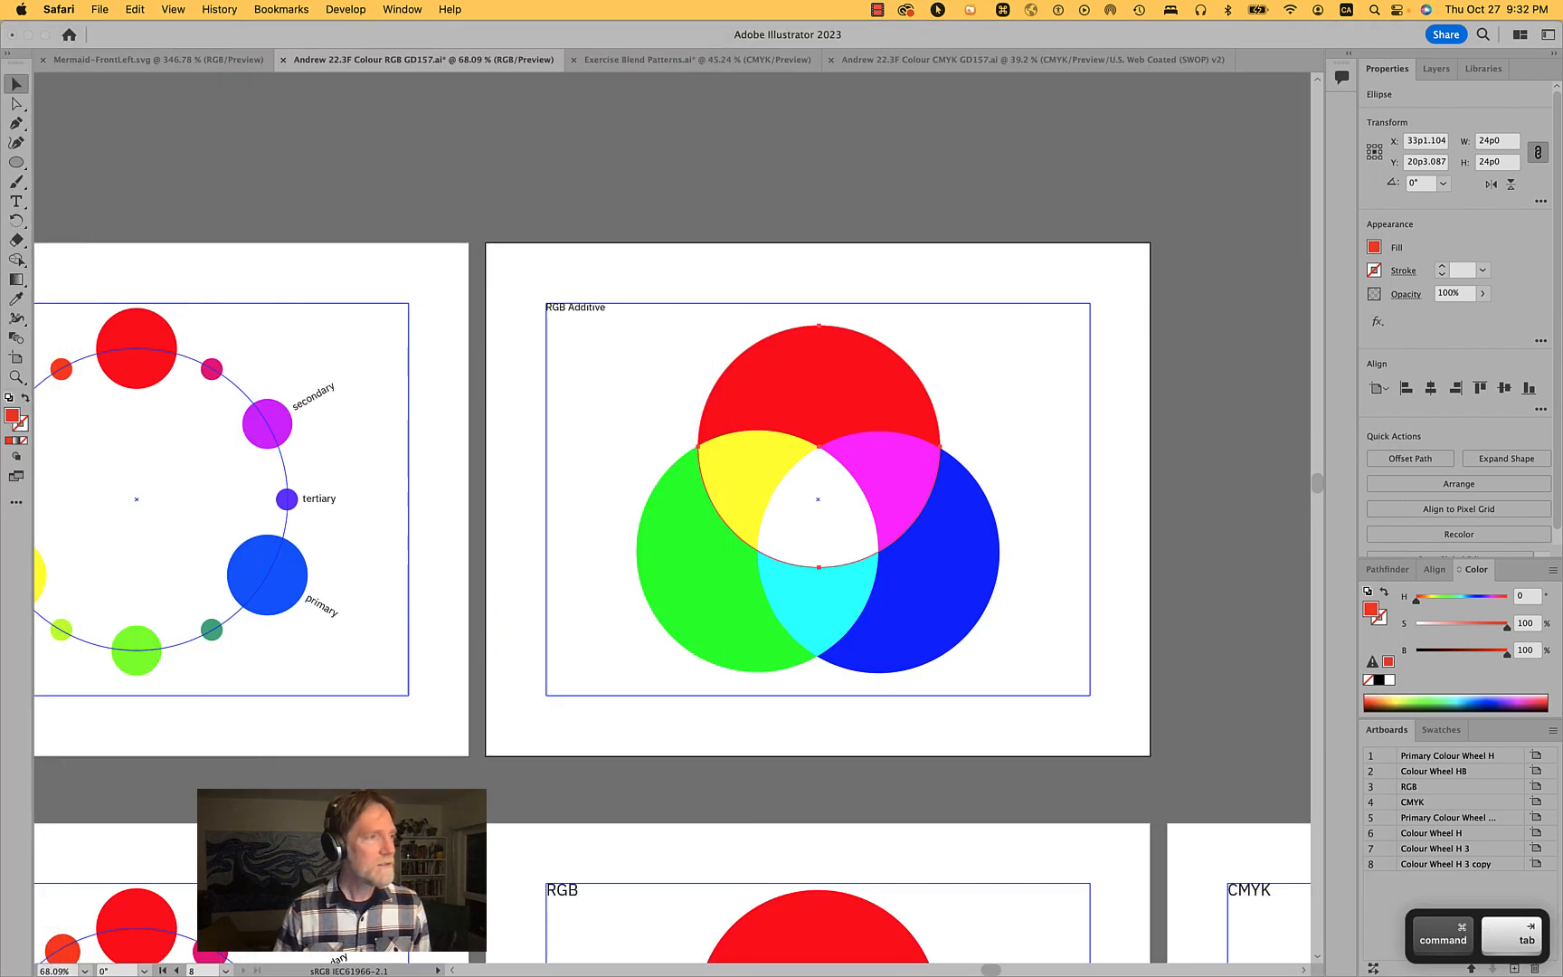
pyautogui.press('super+t')
pyautogui.write('a')
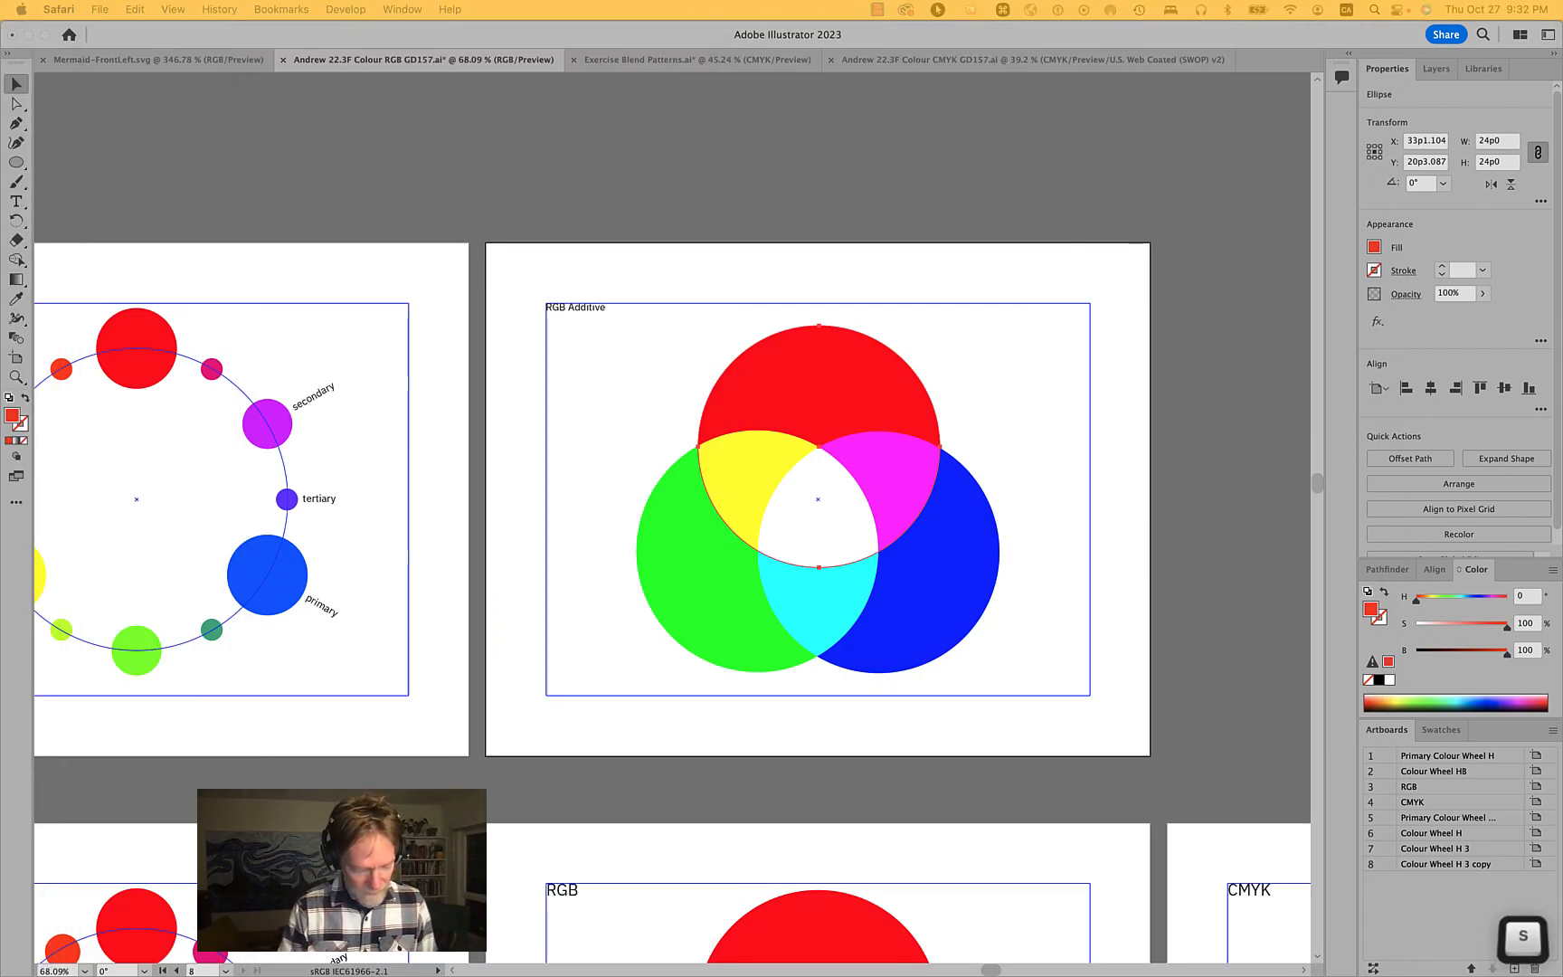
pyautogui.write('c newton ')
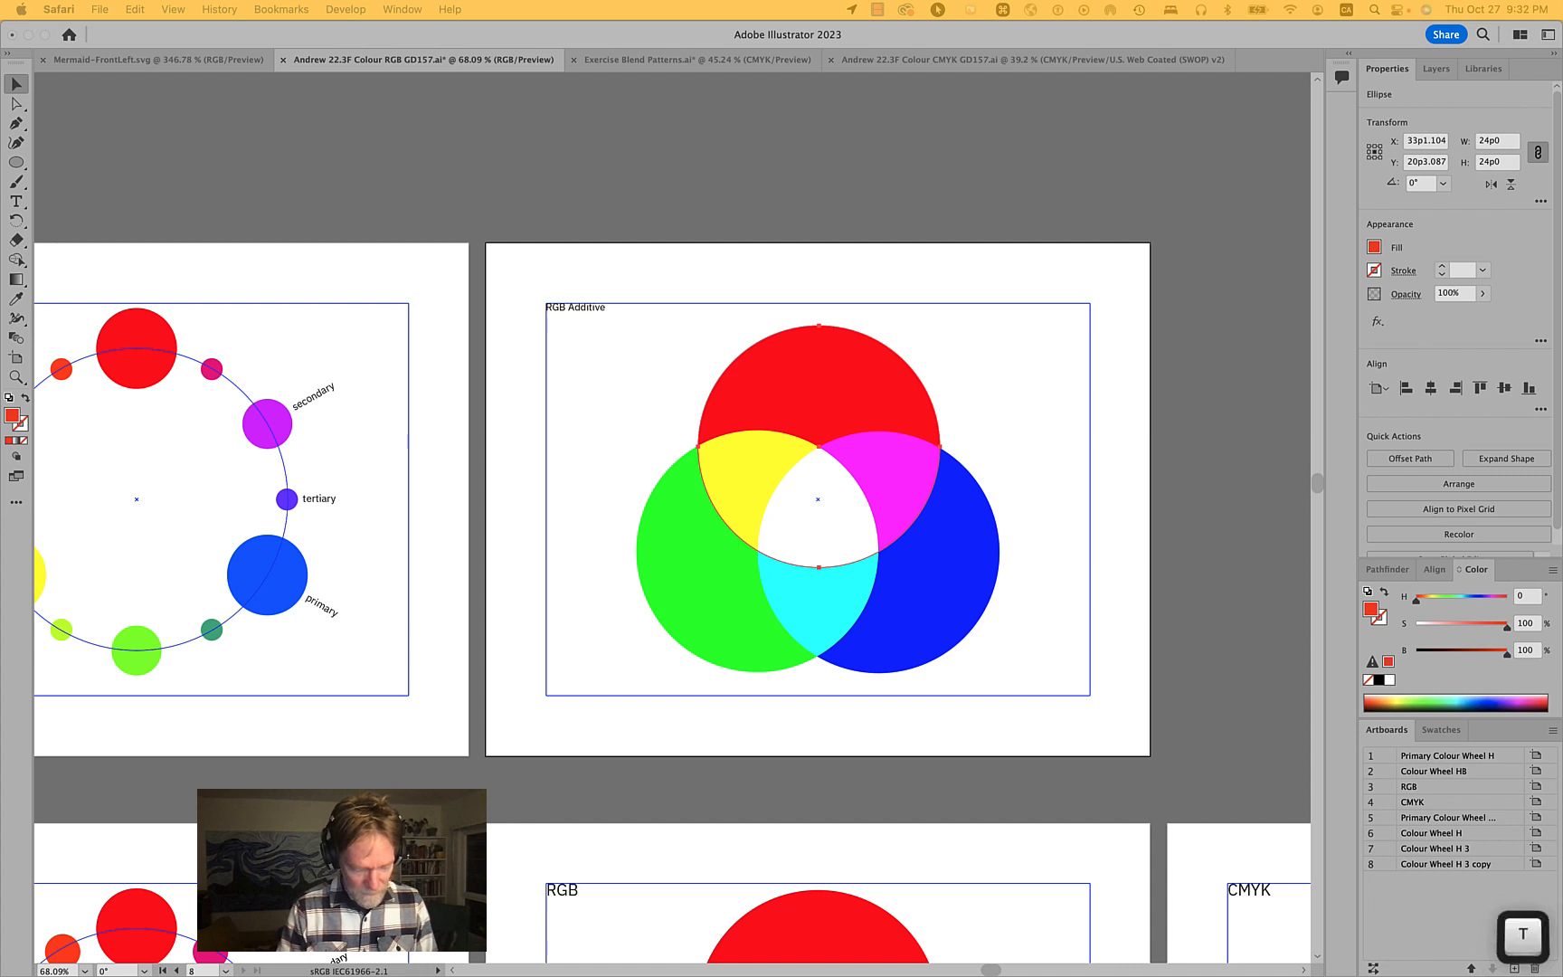
pyautogui.write('prism')
pyautogui.press('Return')
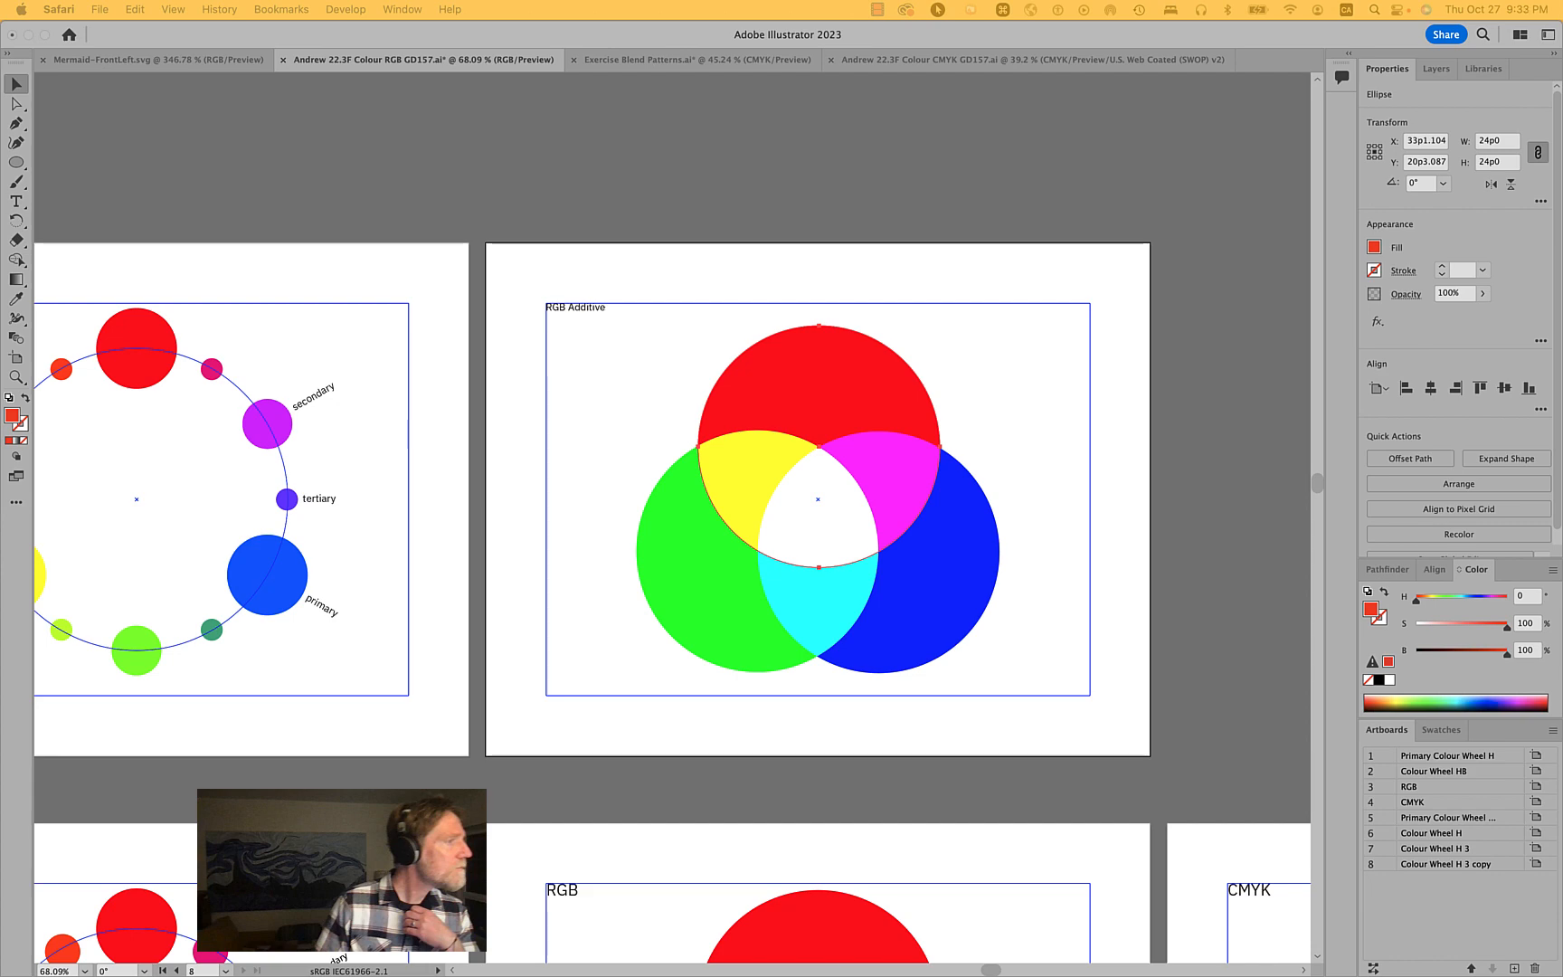
pyautogui.moveTo(0, 16); pyautogui.dragTo(700, 87)
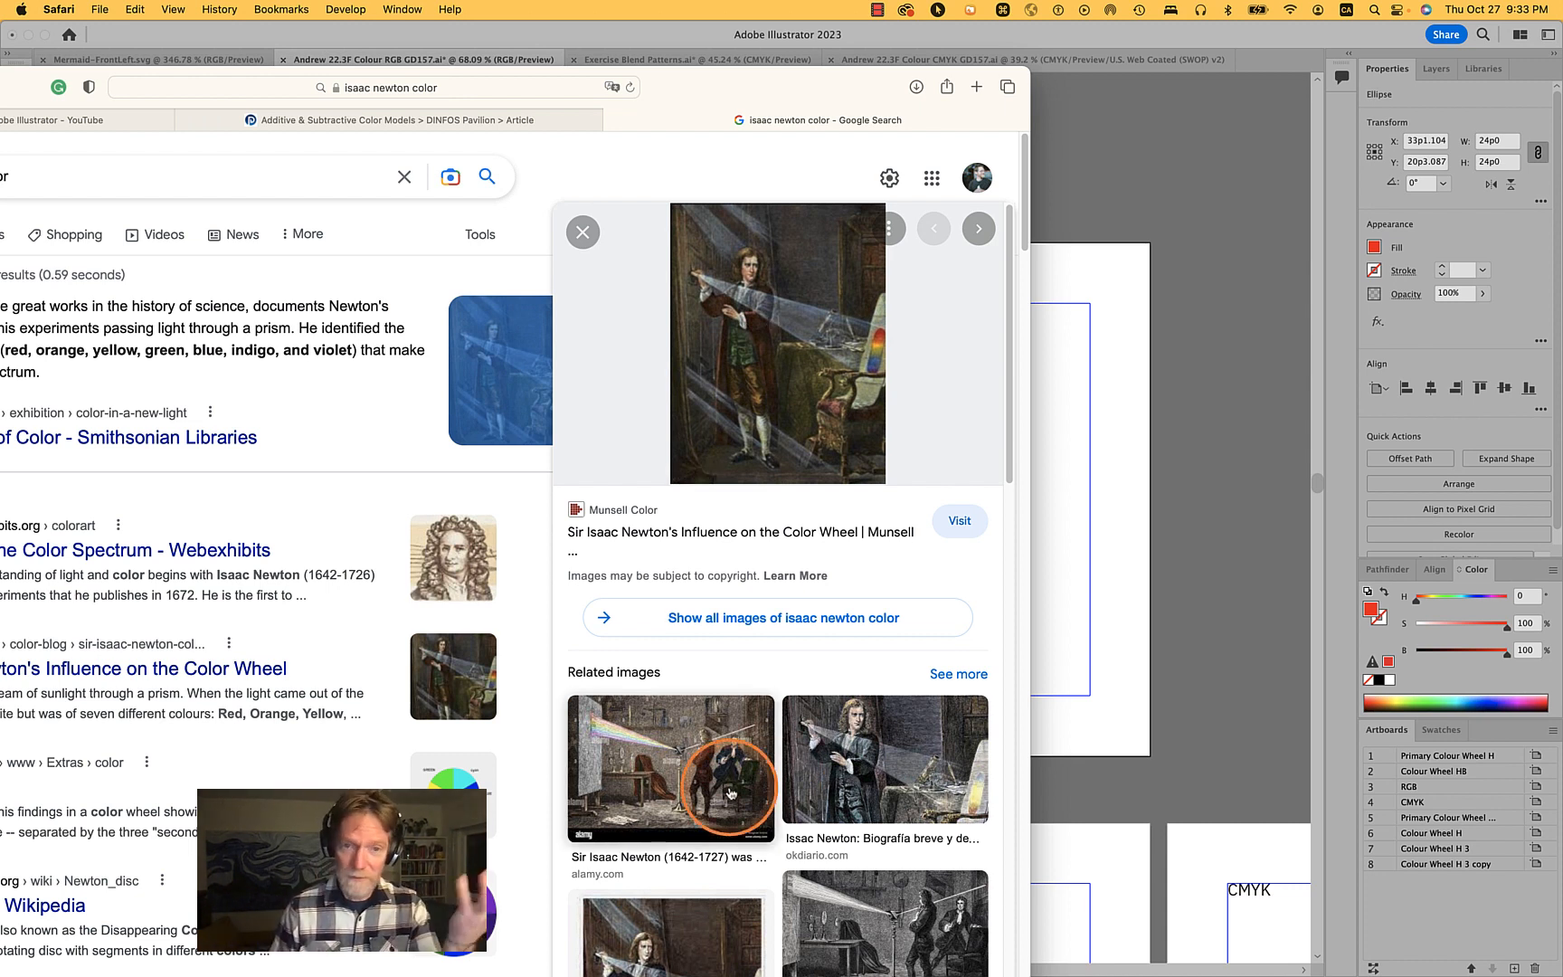
pyautogui.click(693, 768)
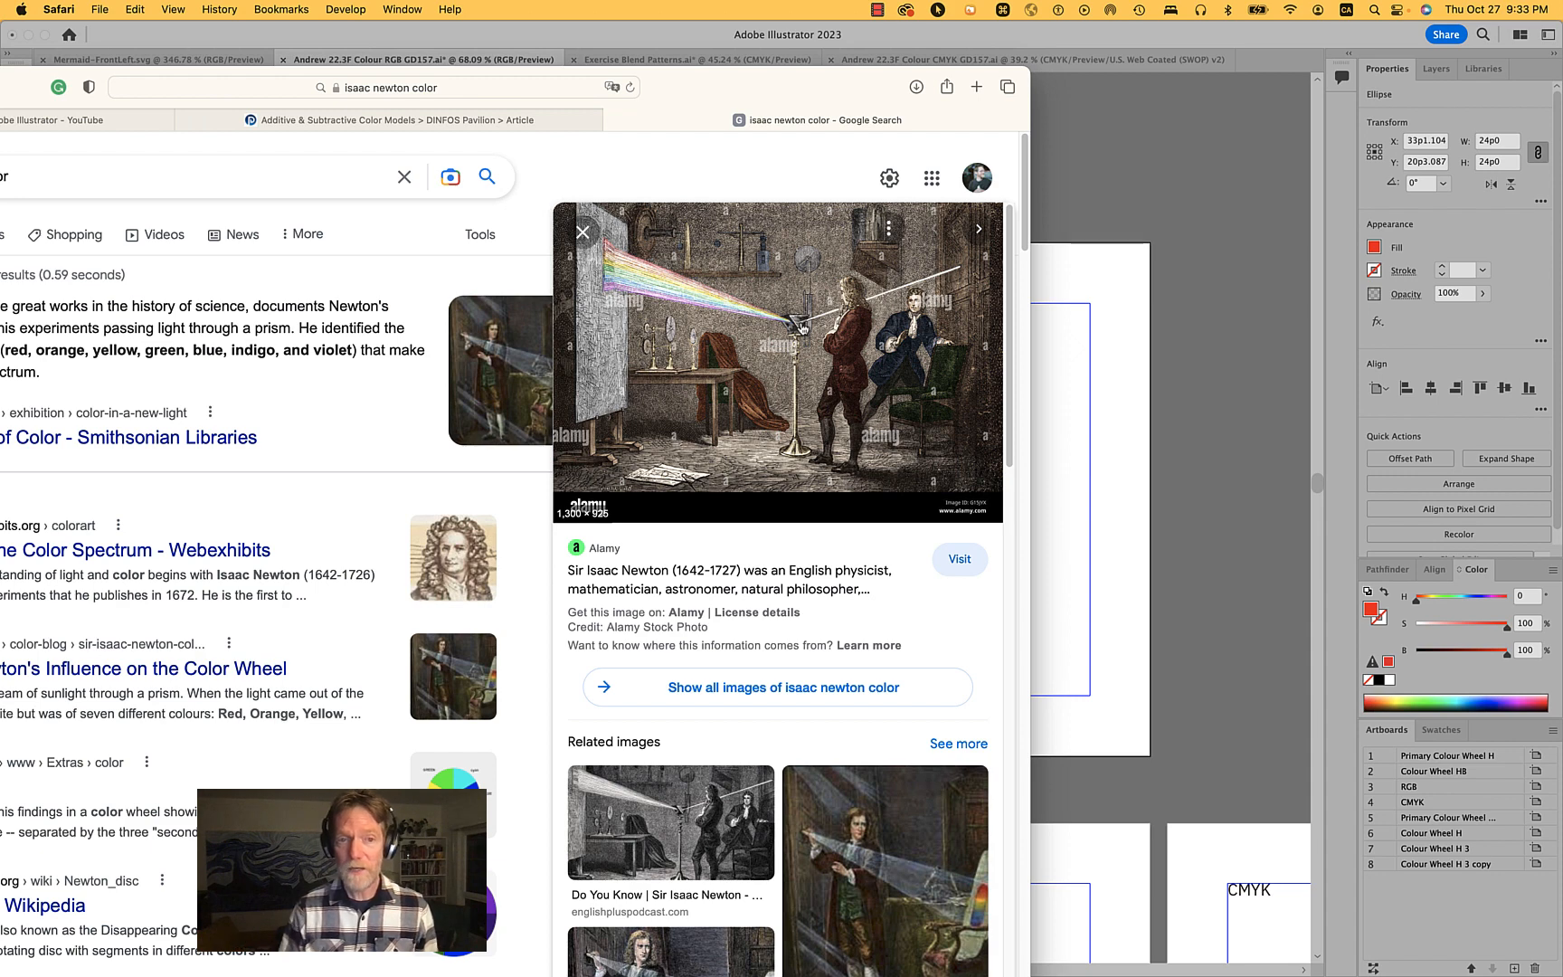
pyautogui.press('super+h')
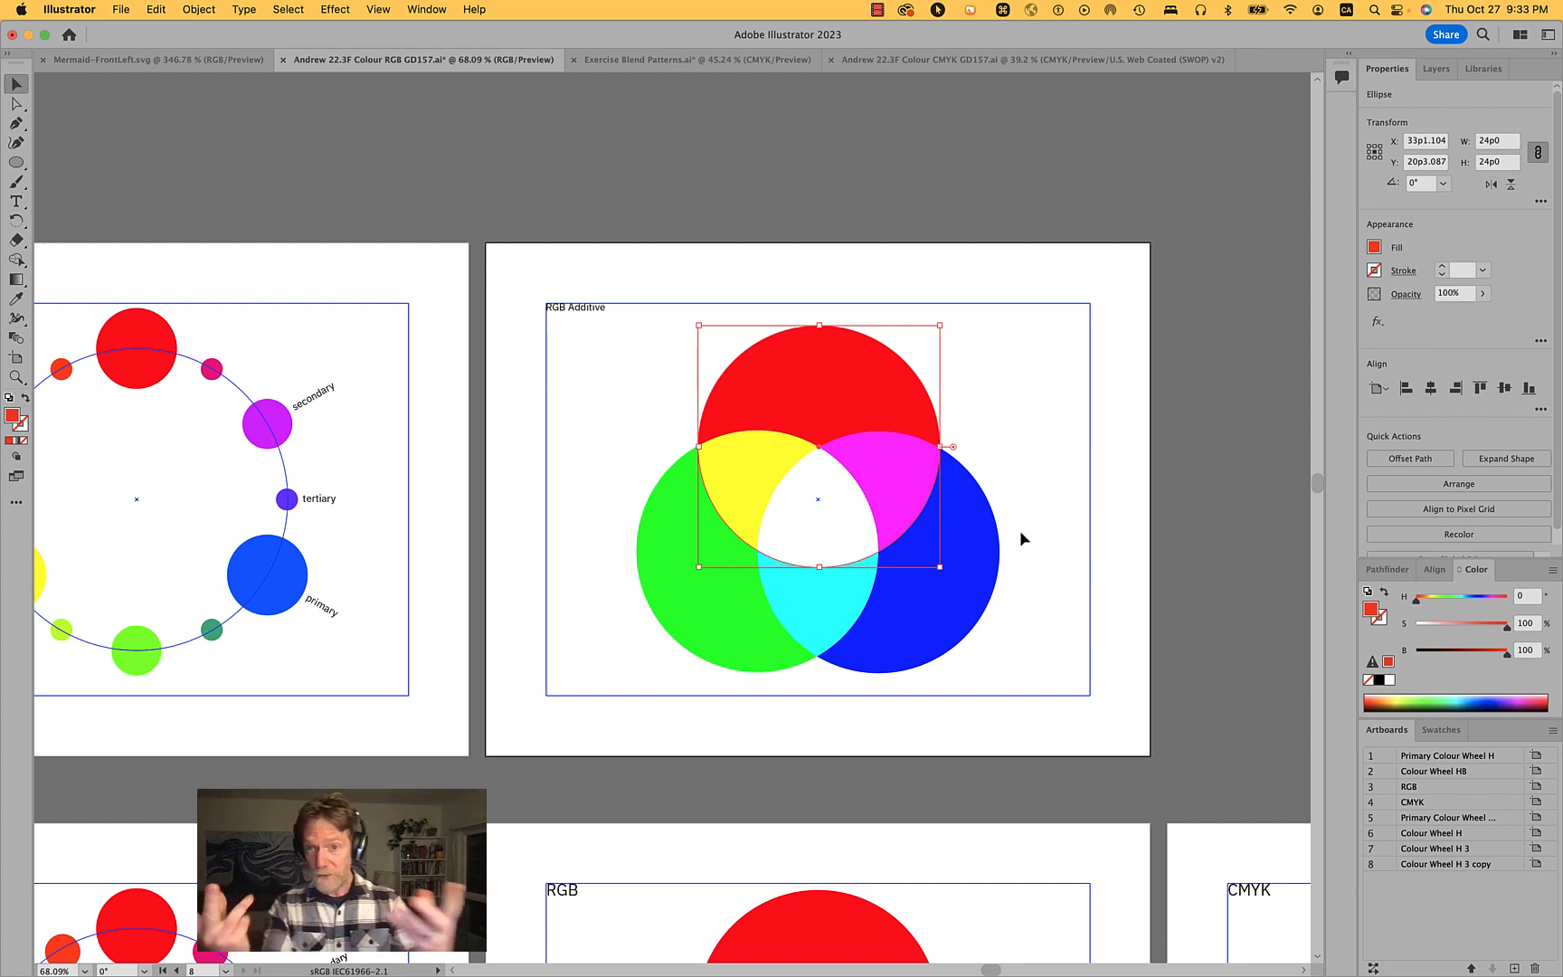
# - Select the green, blue and red circles in turn and switch the Color panel to RGB mode
pyautogui.click(1026, 343)
pyautogui.click(871, 382)
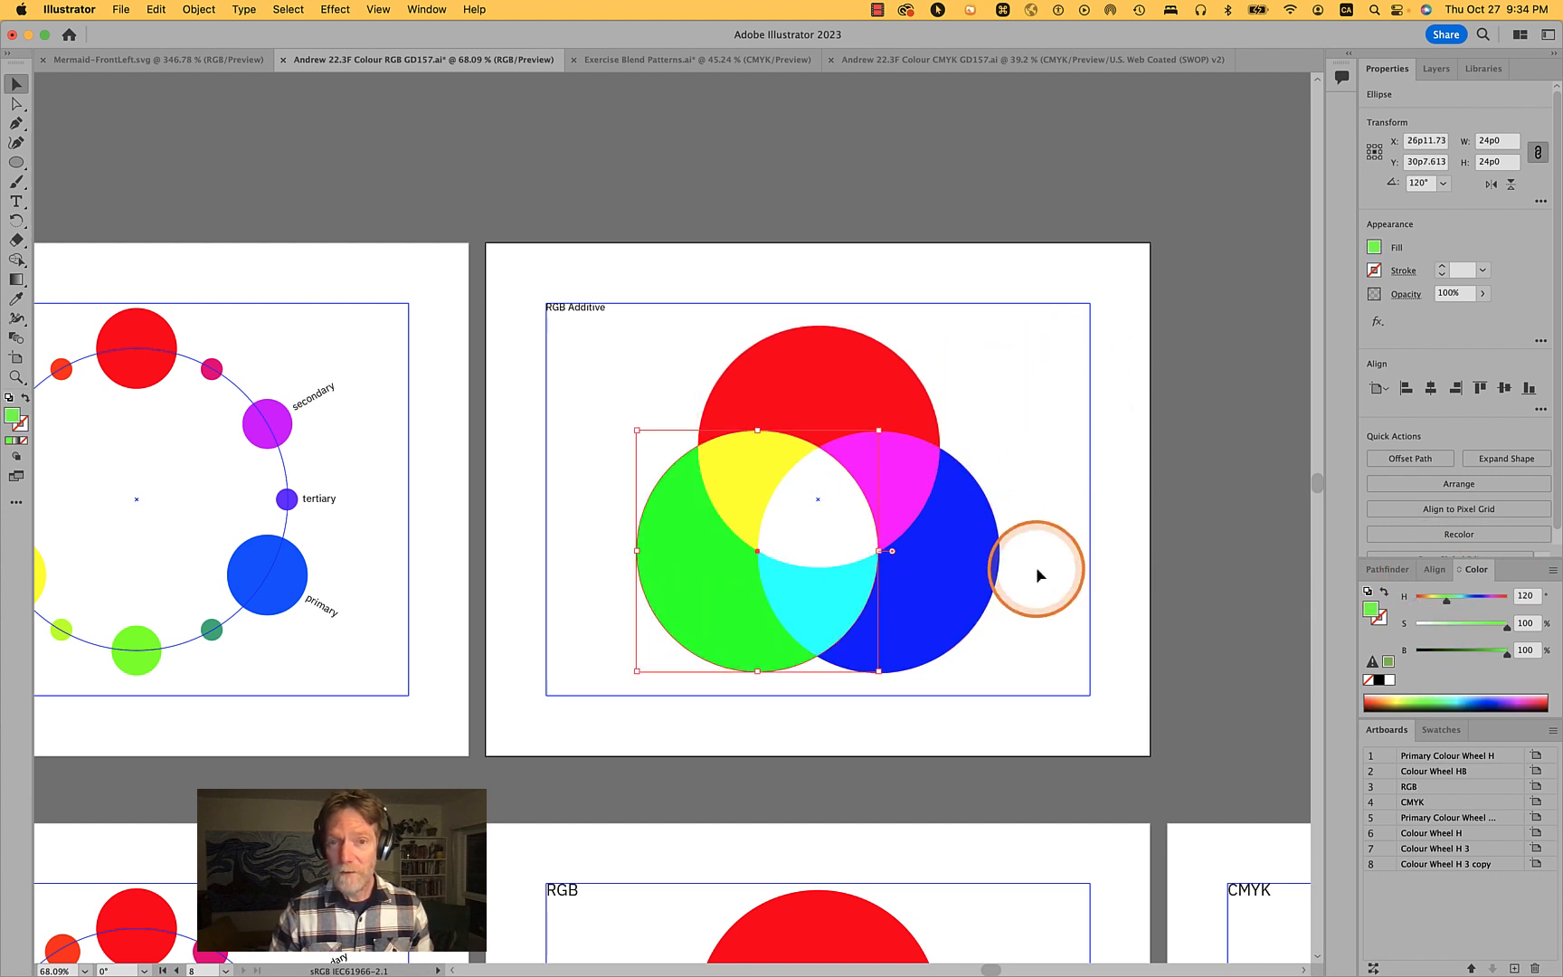
pyautogui.click(984, 566)
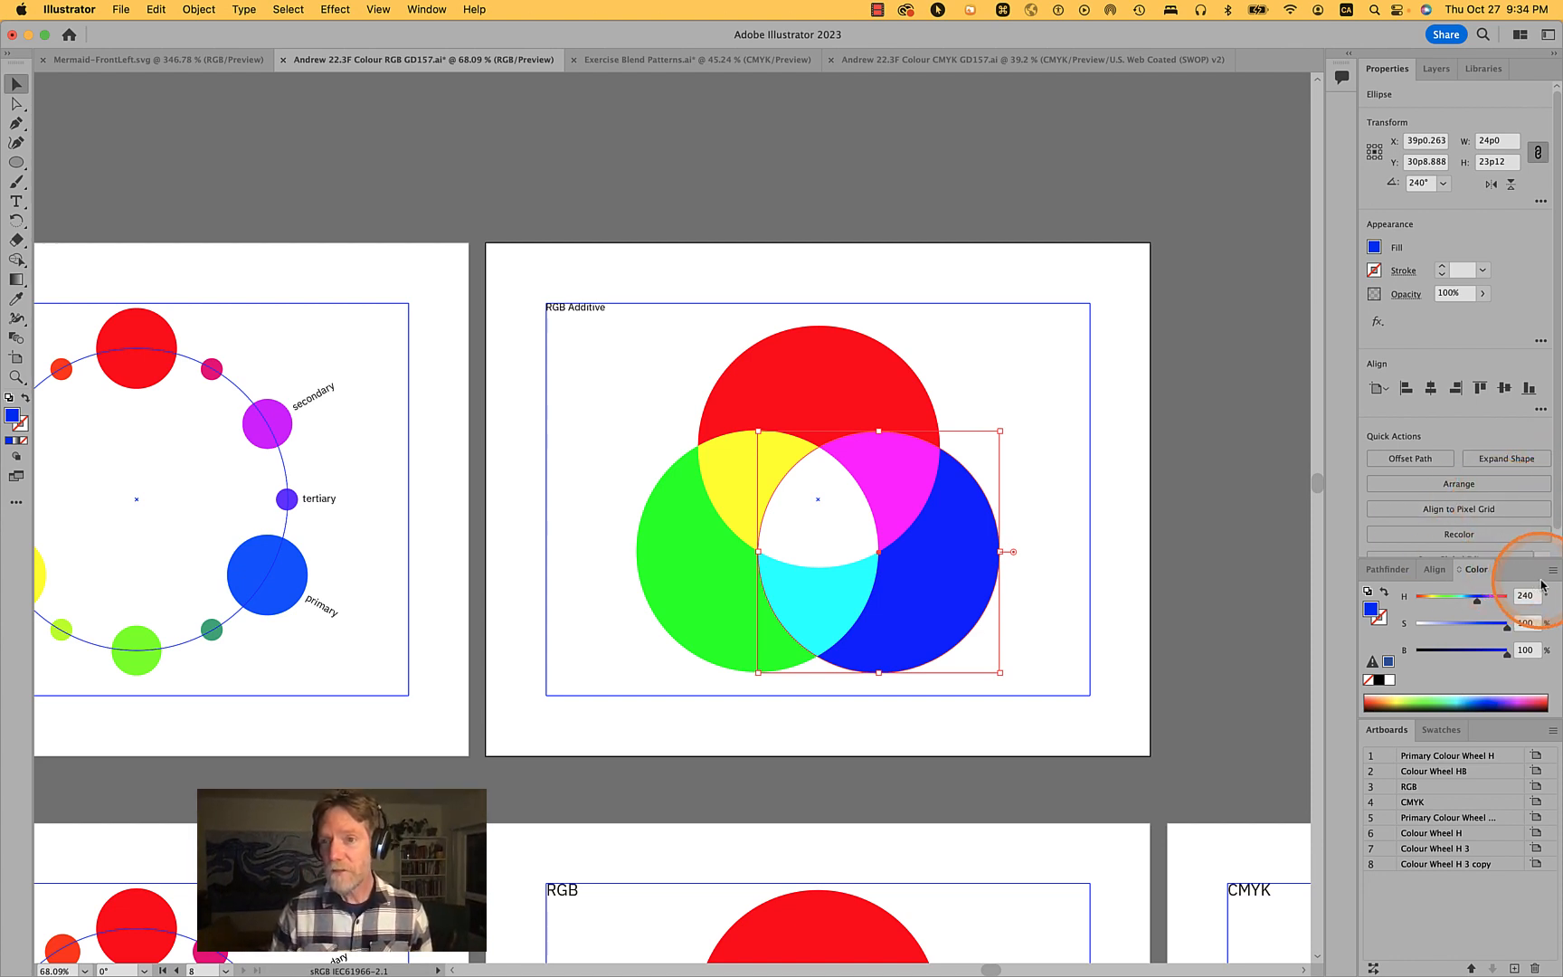
pyautogui.click(1215, 378)
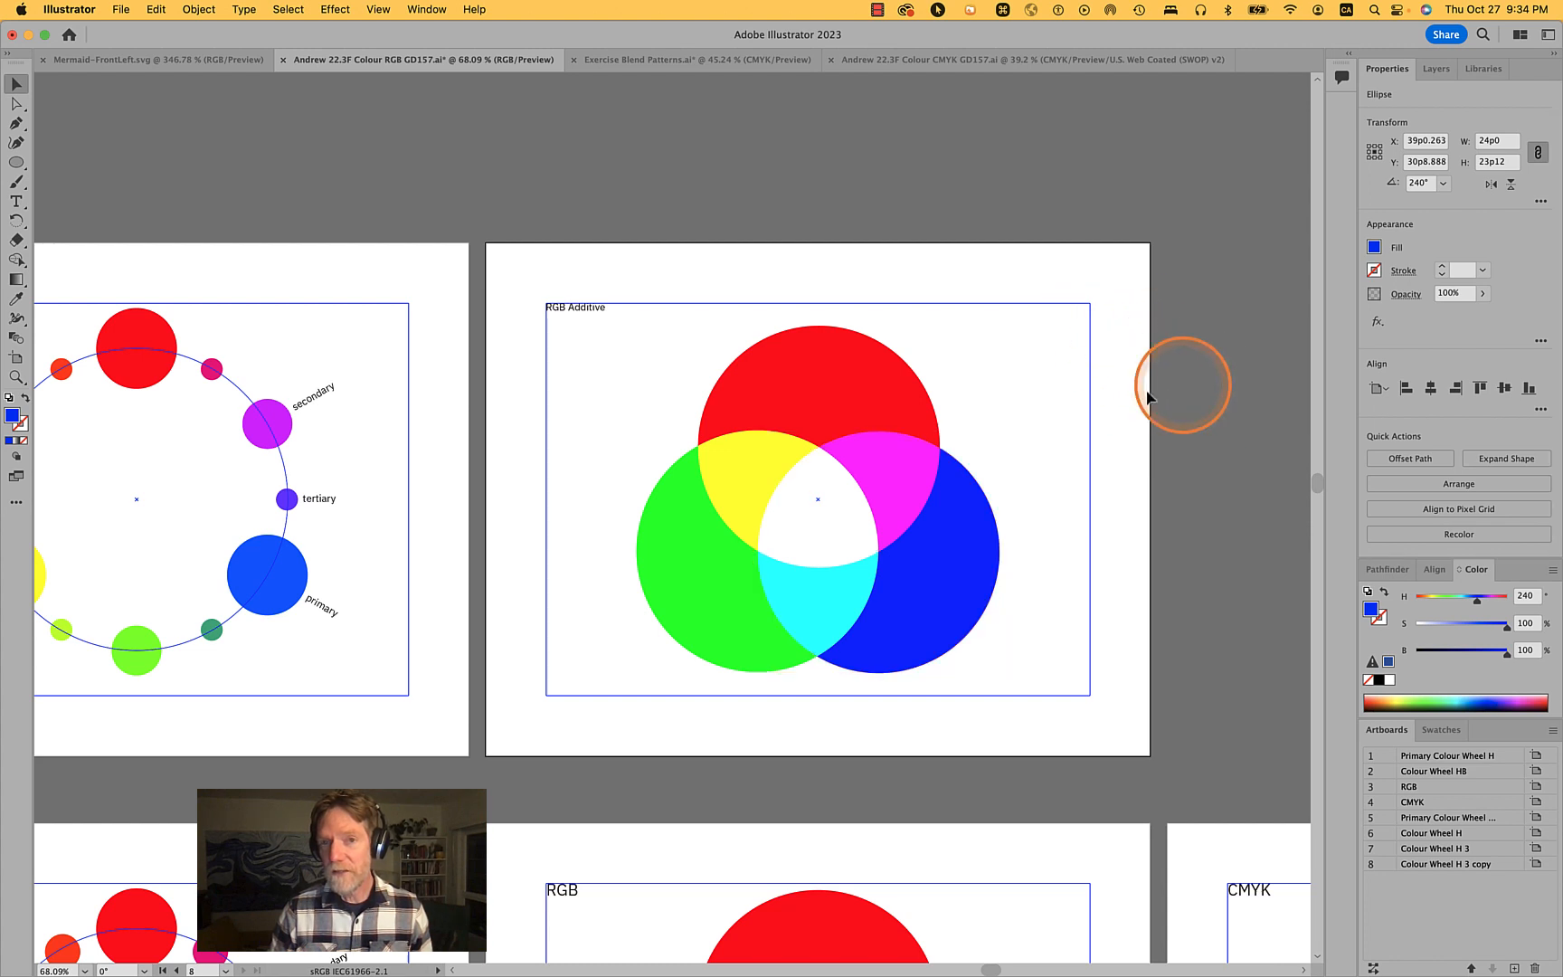
pyautogui.click(833, 374)
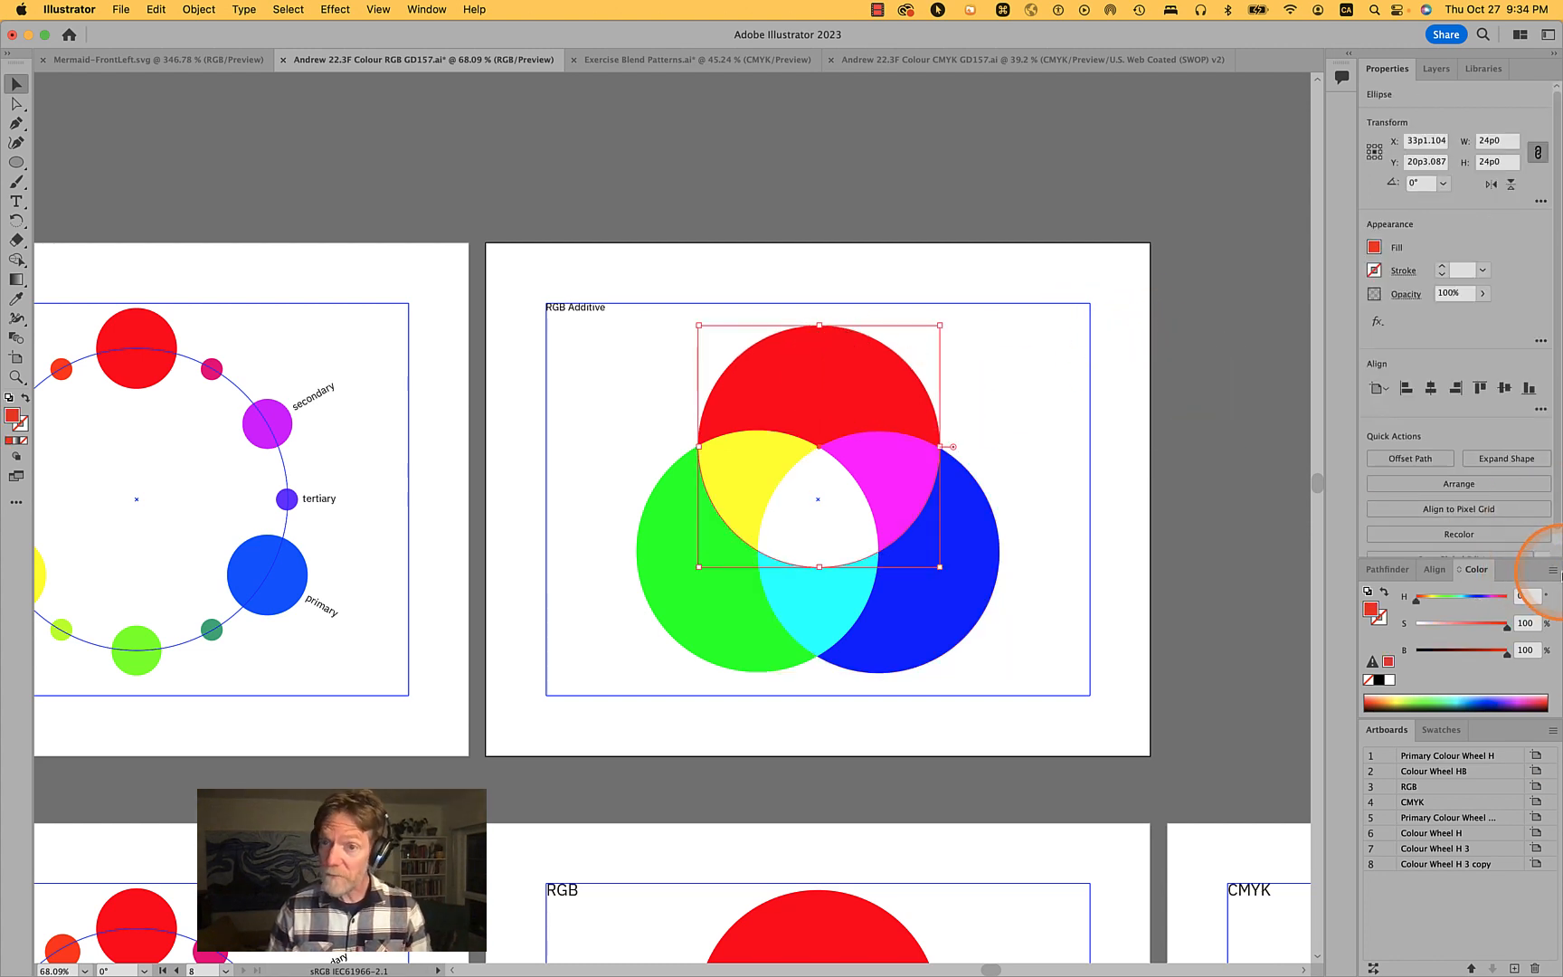
pyautogui.click(1551, 568)
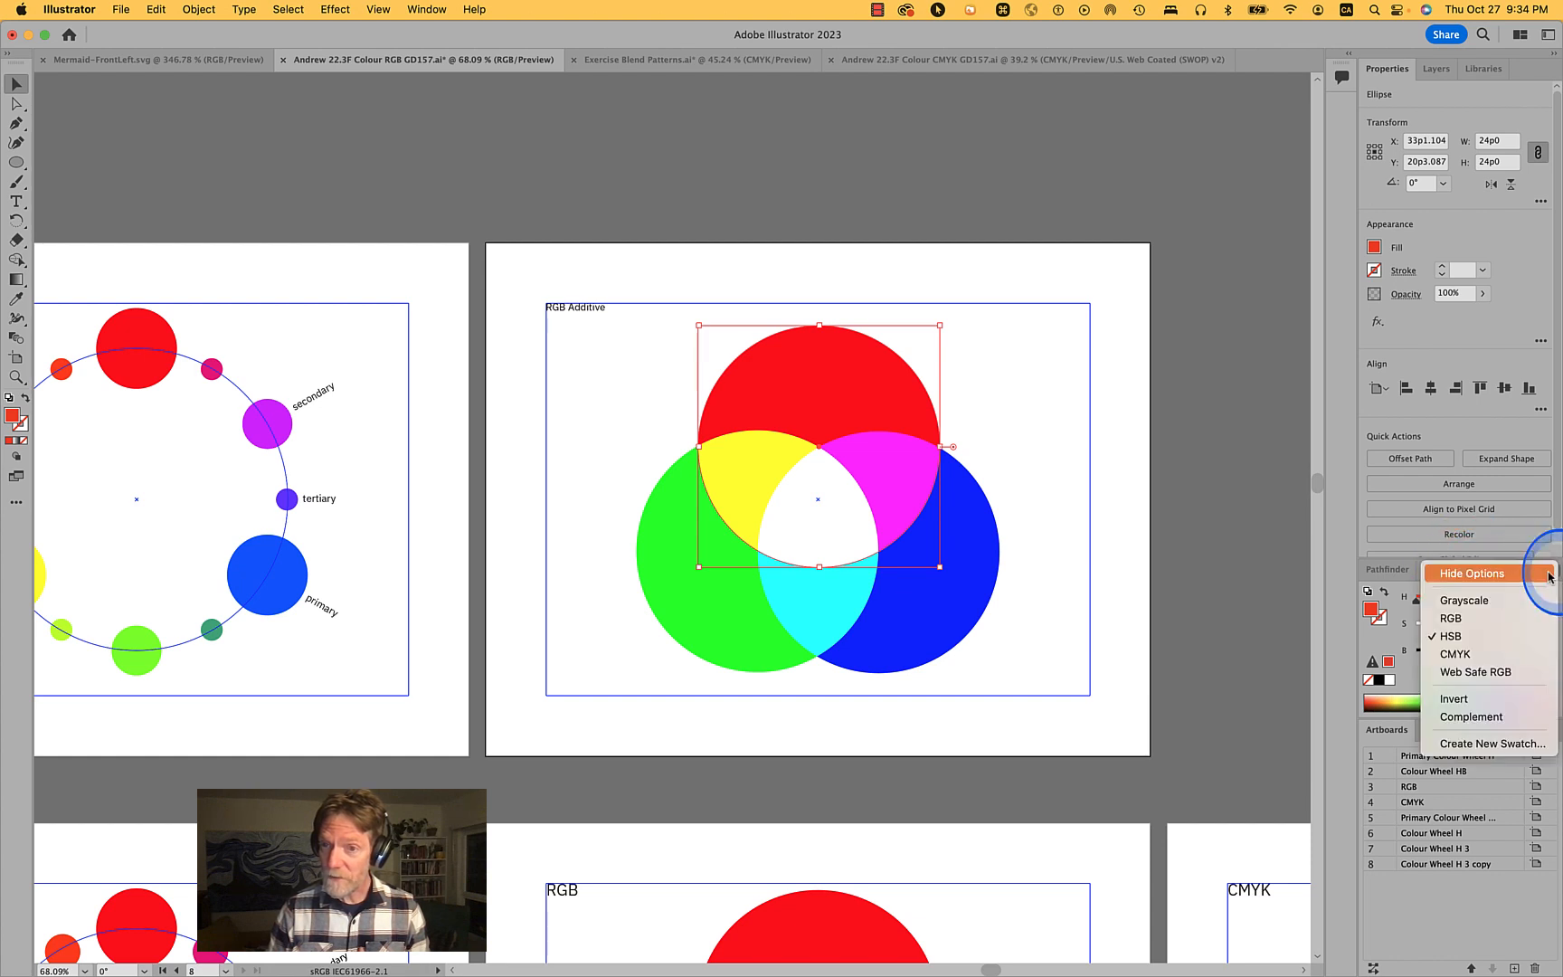
pyautogui.click(1449, 617)
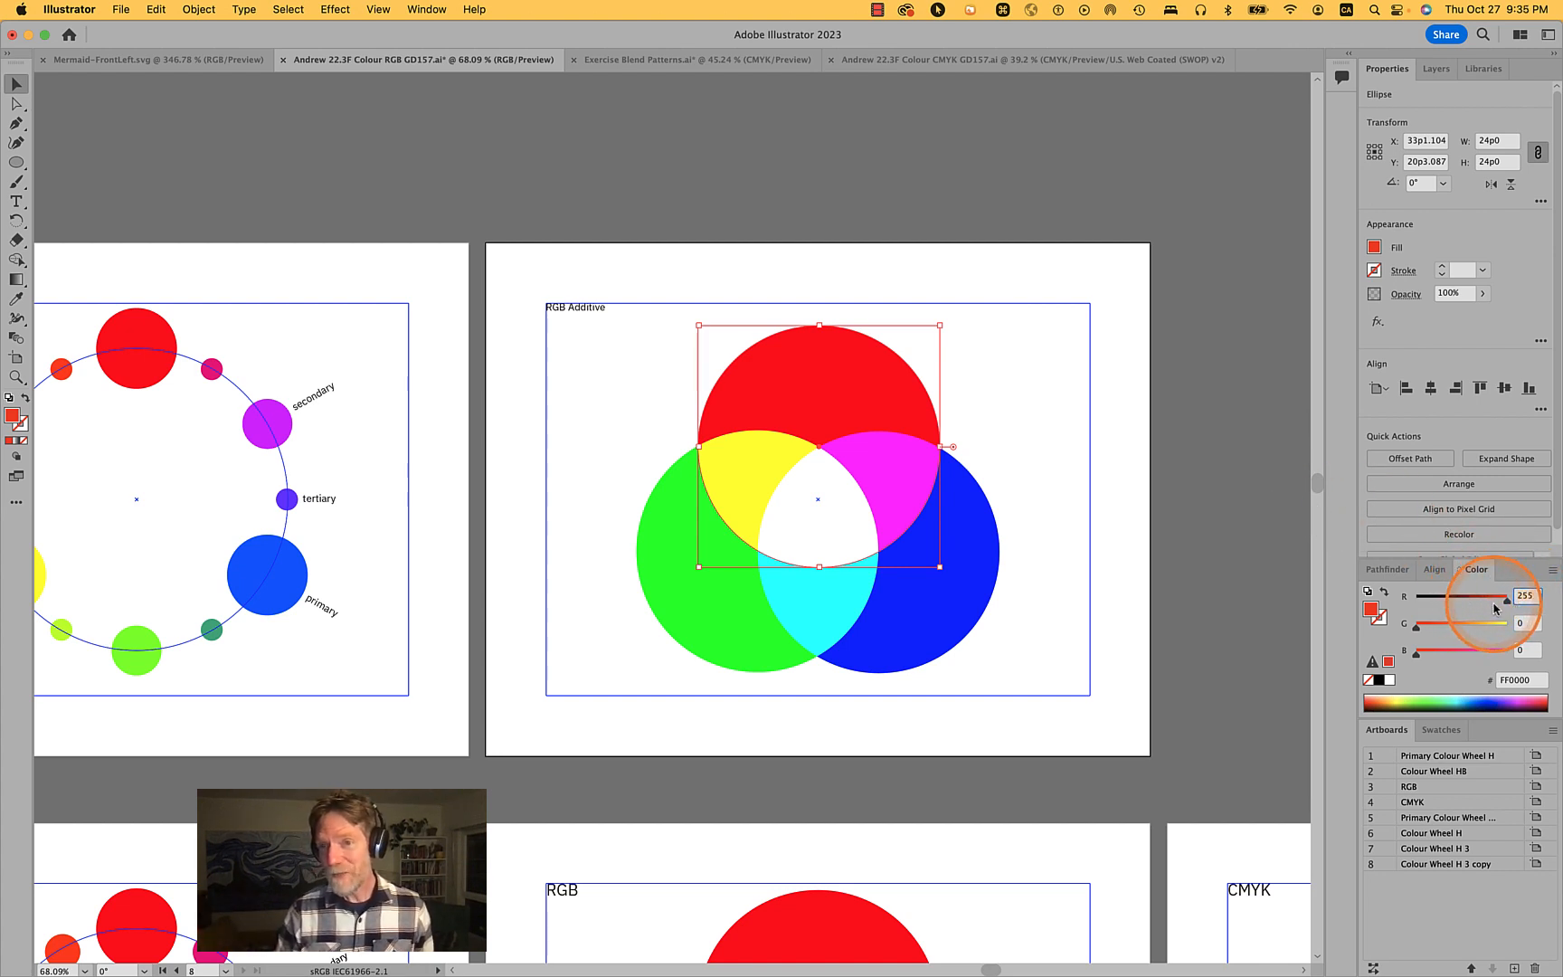
# - Drag the red circle's R value down to 0 and back up to 255
pyautogui.moveTo(1508, 606); pyautogui.dragTo(1339, 607)
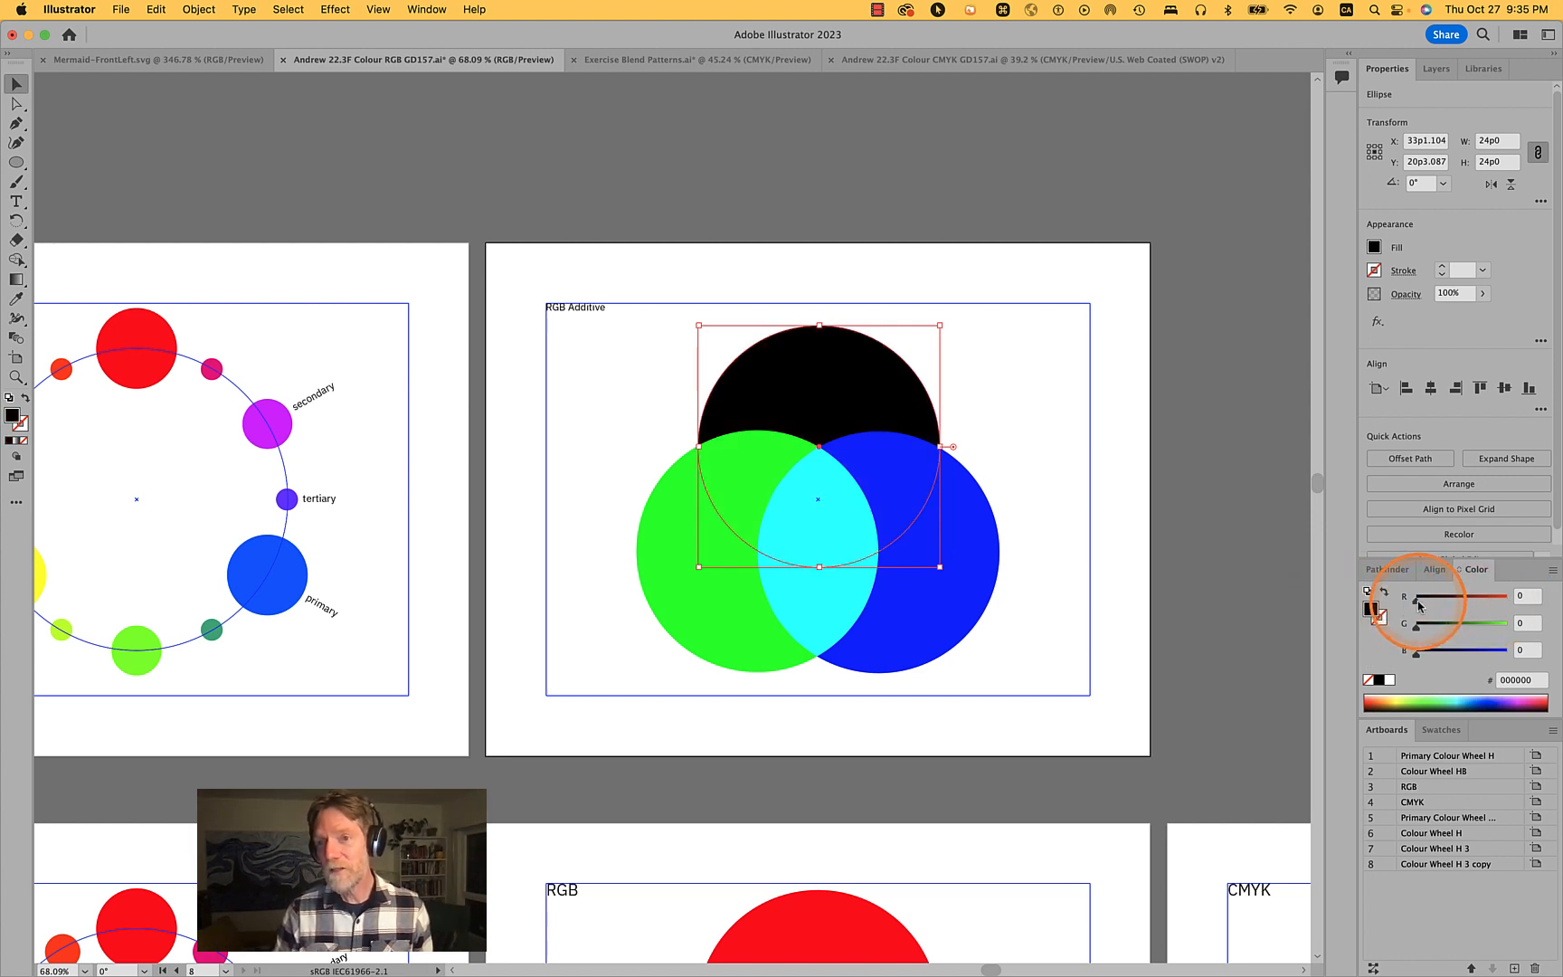
pyautogui.moveTo(1418, 604); pyautogui.dragTo(1559, 606)
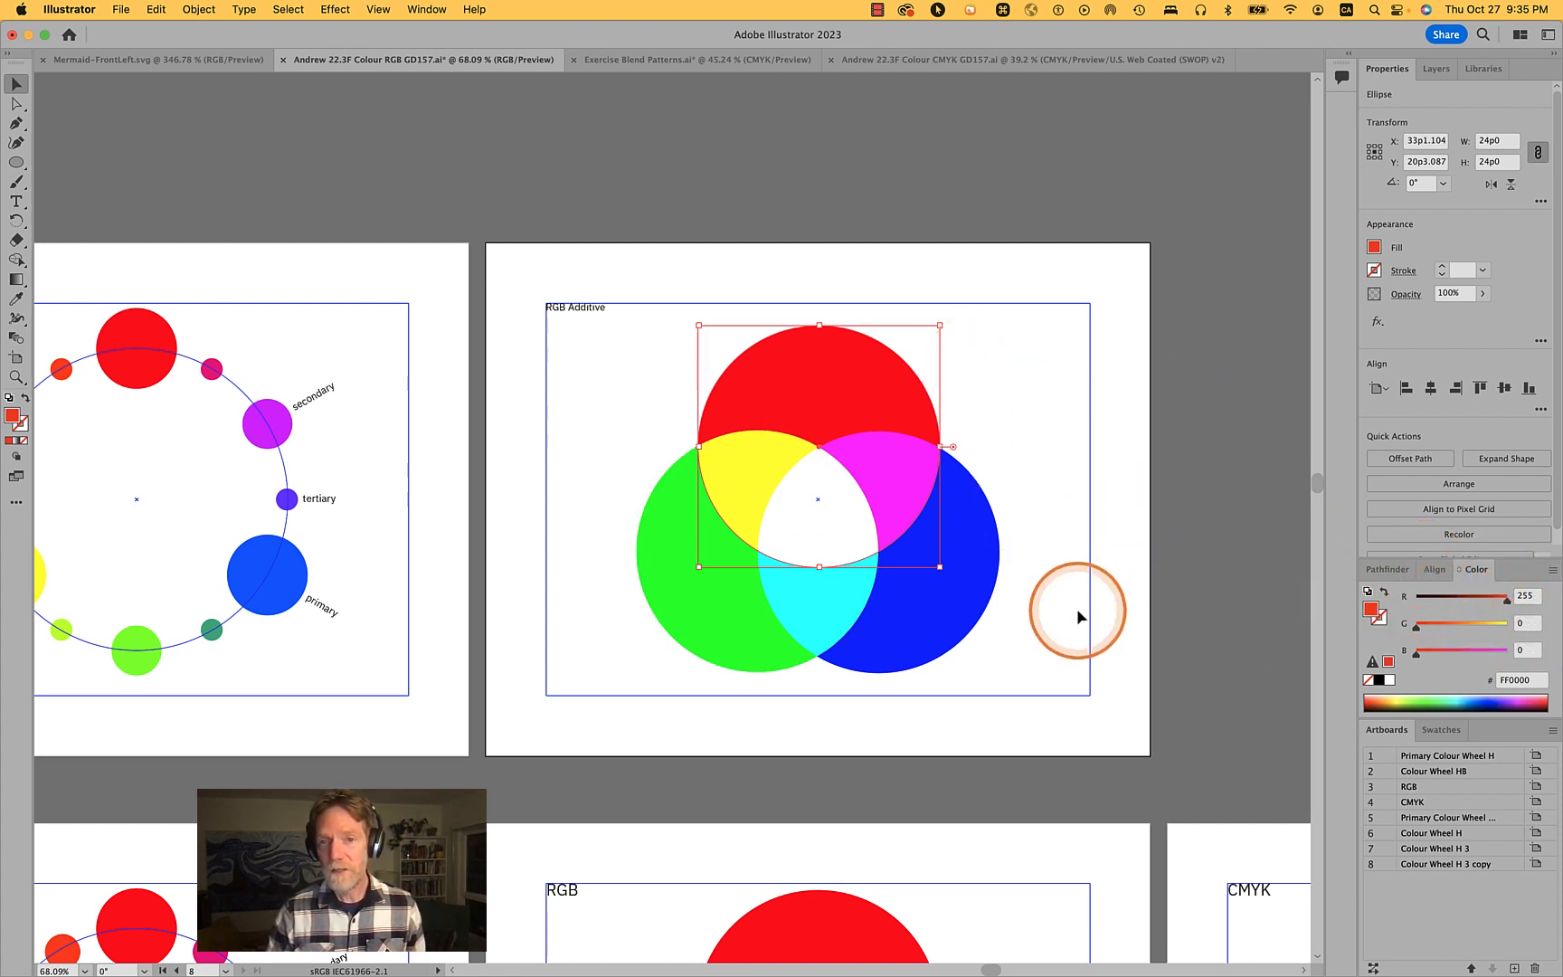
# - Select the red, green and blue circles one at a time to examine their RGB values
pyautogui.moveTo(1049, 655); pyautogui.dragTo(642, 432)
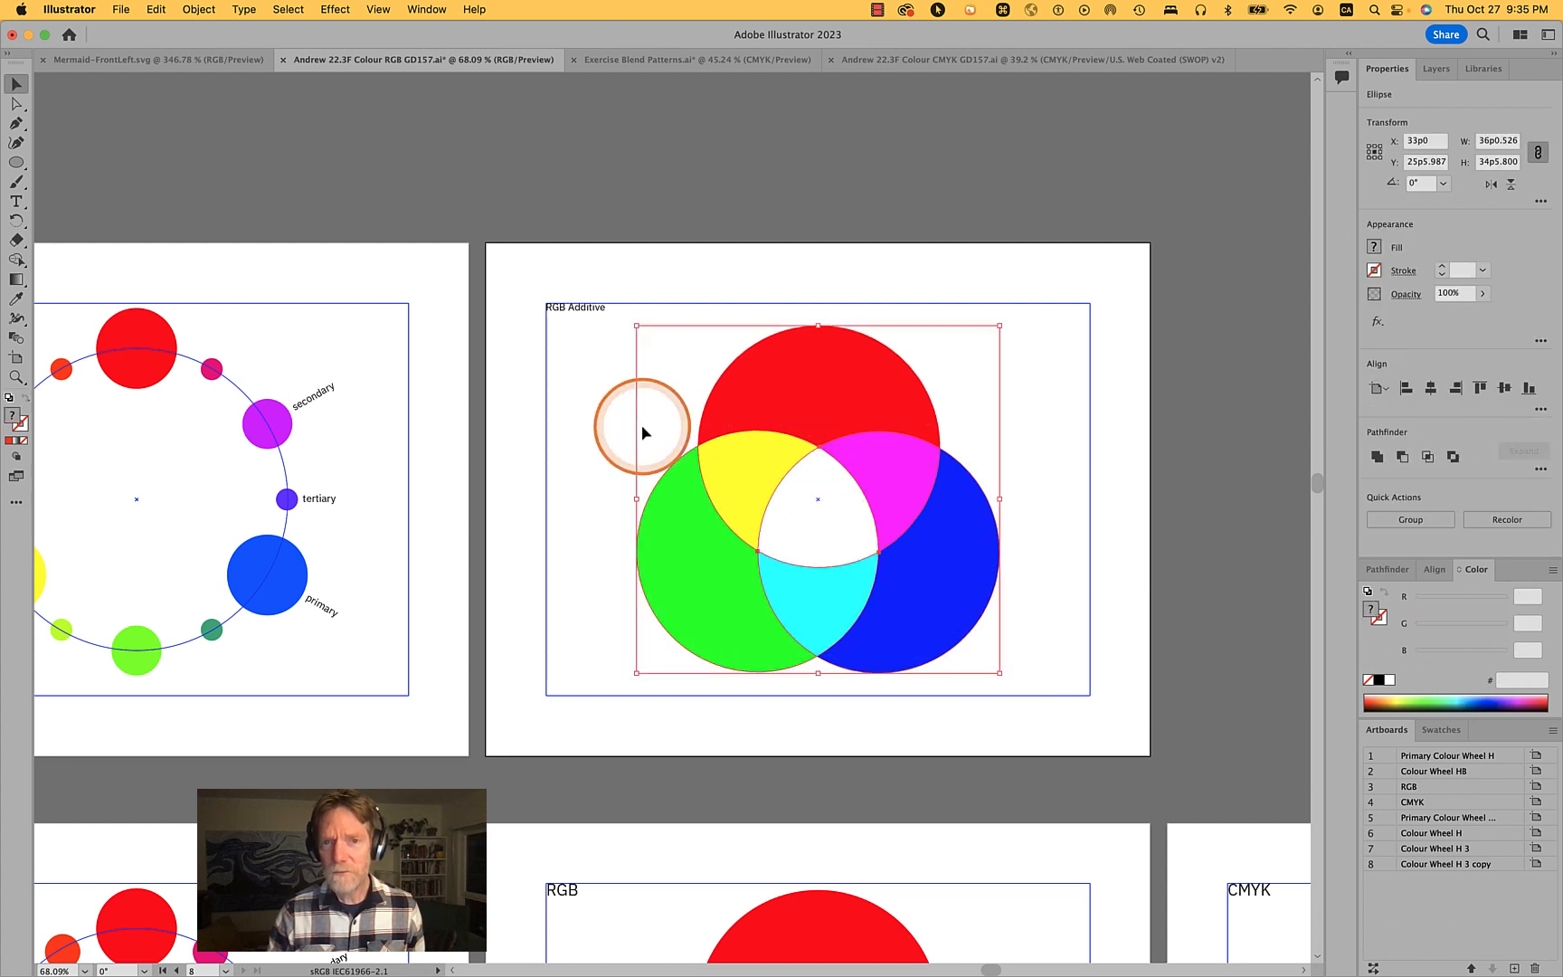
pyautogui.click(1154, 561)
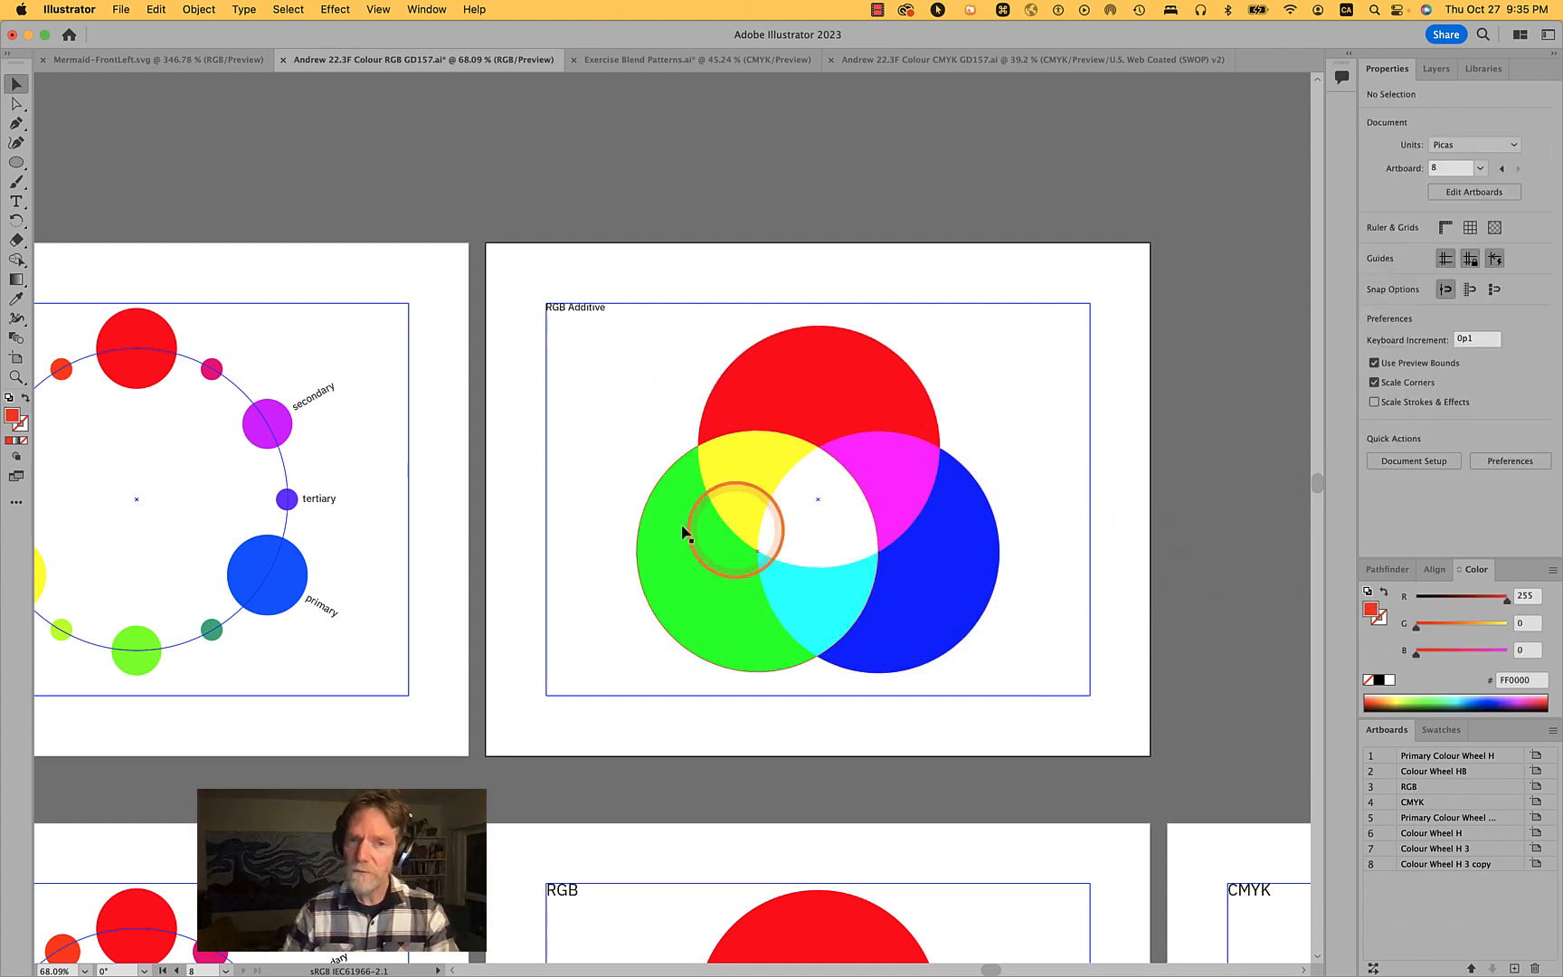
pyautogui.click(687, 573)
pyautogui.click(830, 384)
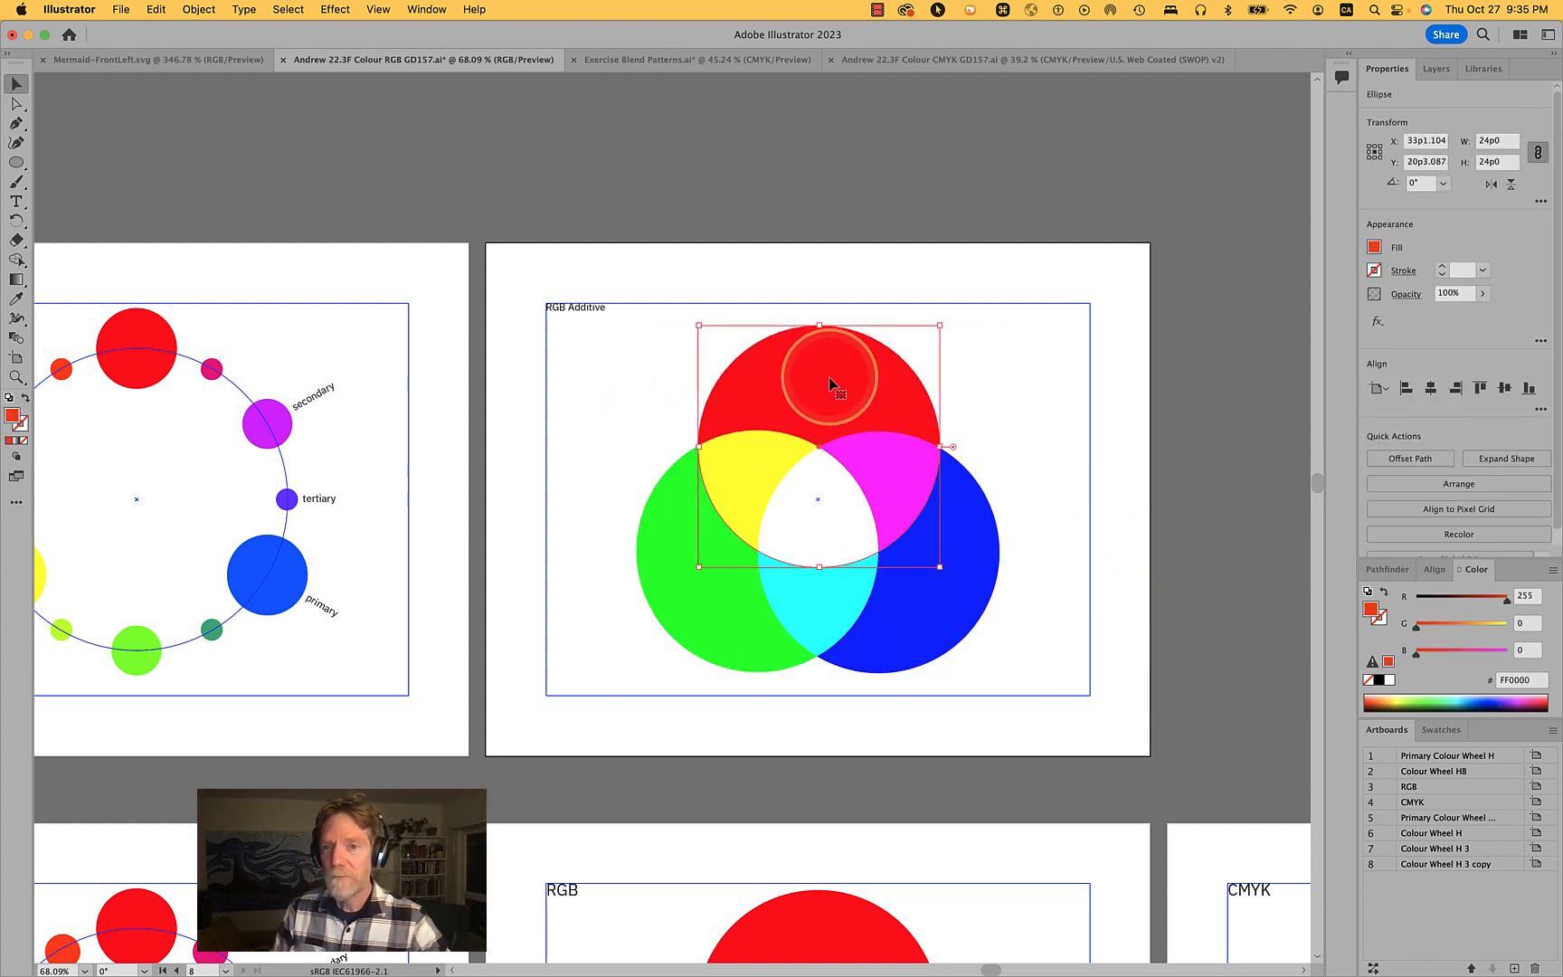
pyautogui.click(697, 621)
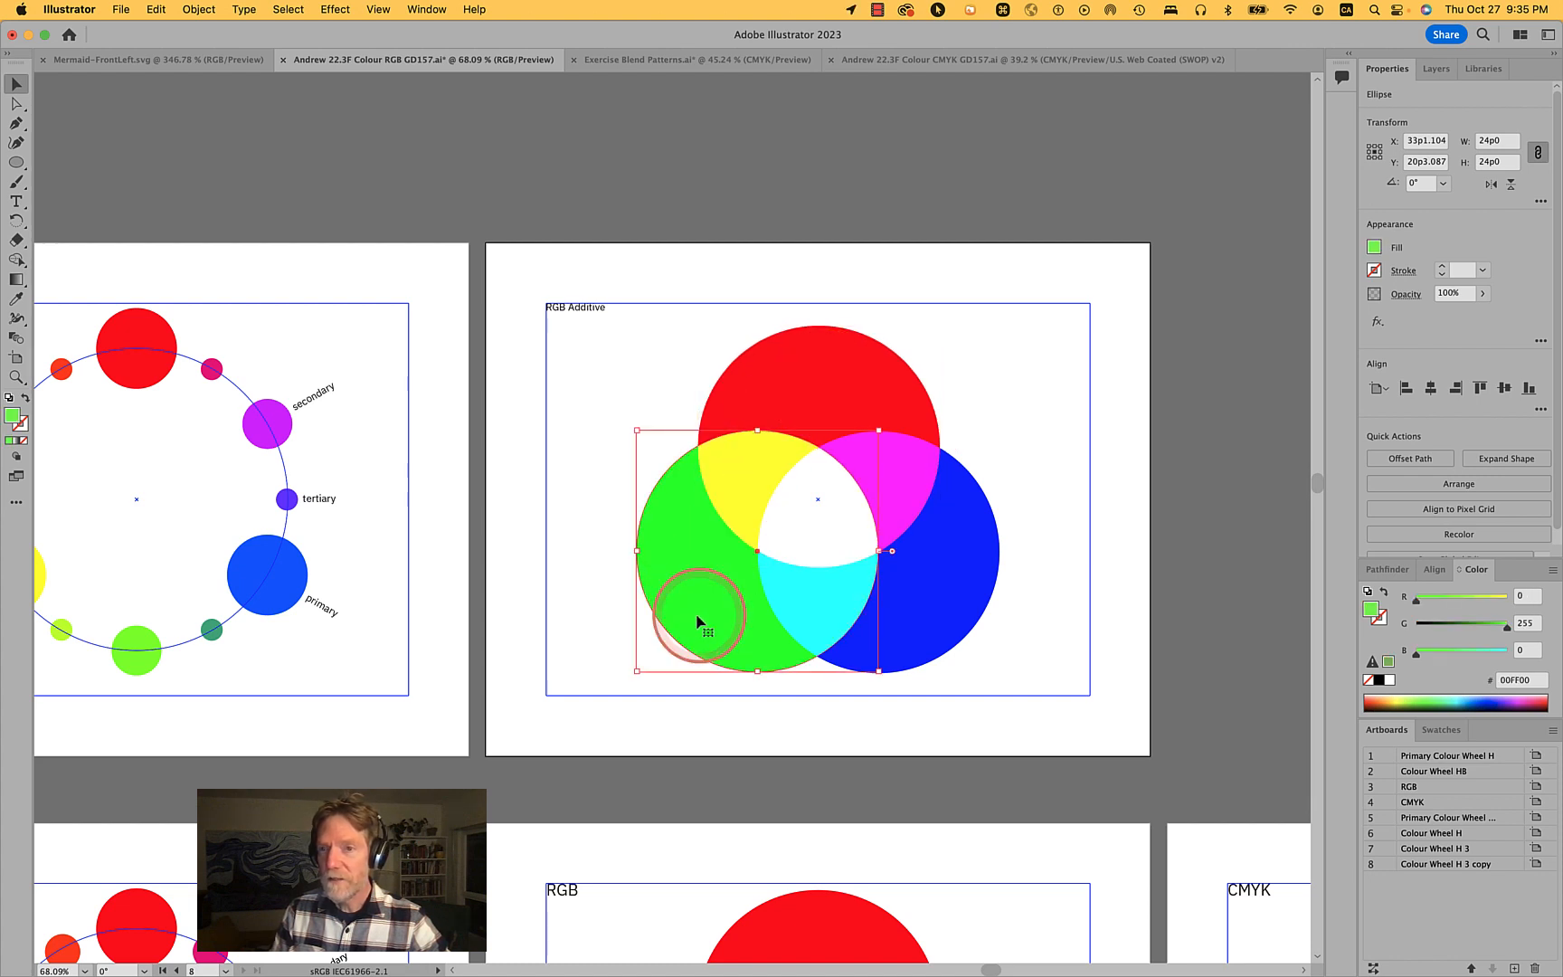
pyautogui.click(944, 598)
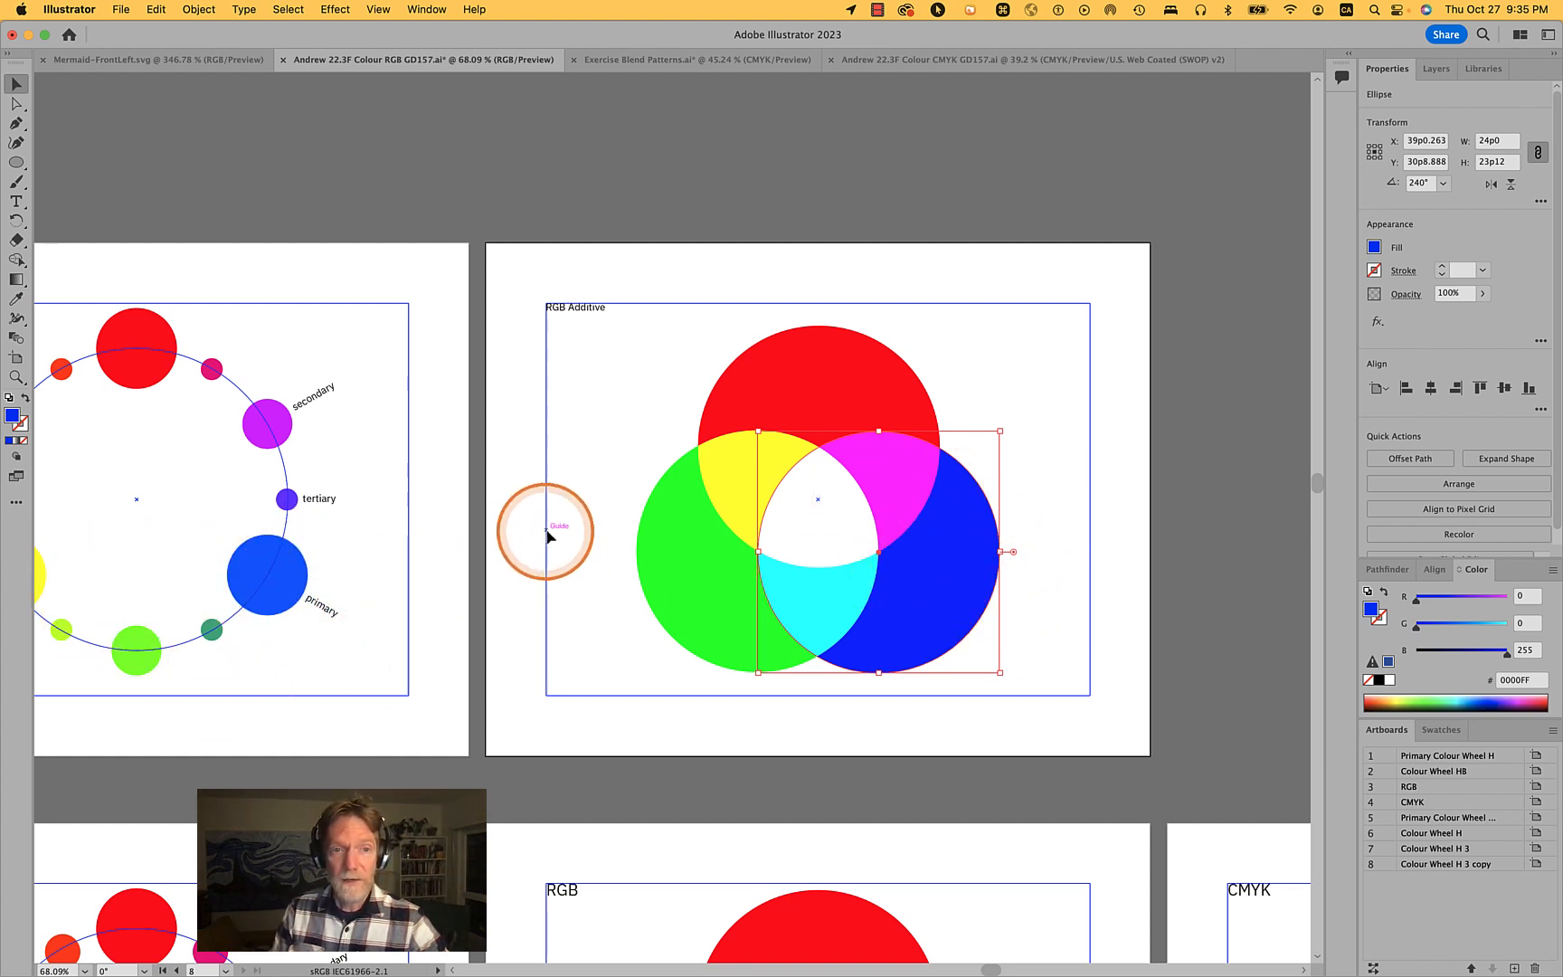
pyautogui.hscroll(-5, 549, 531)
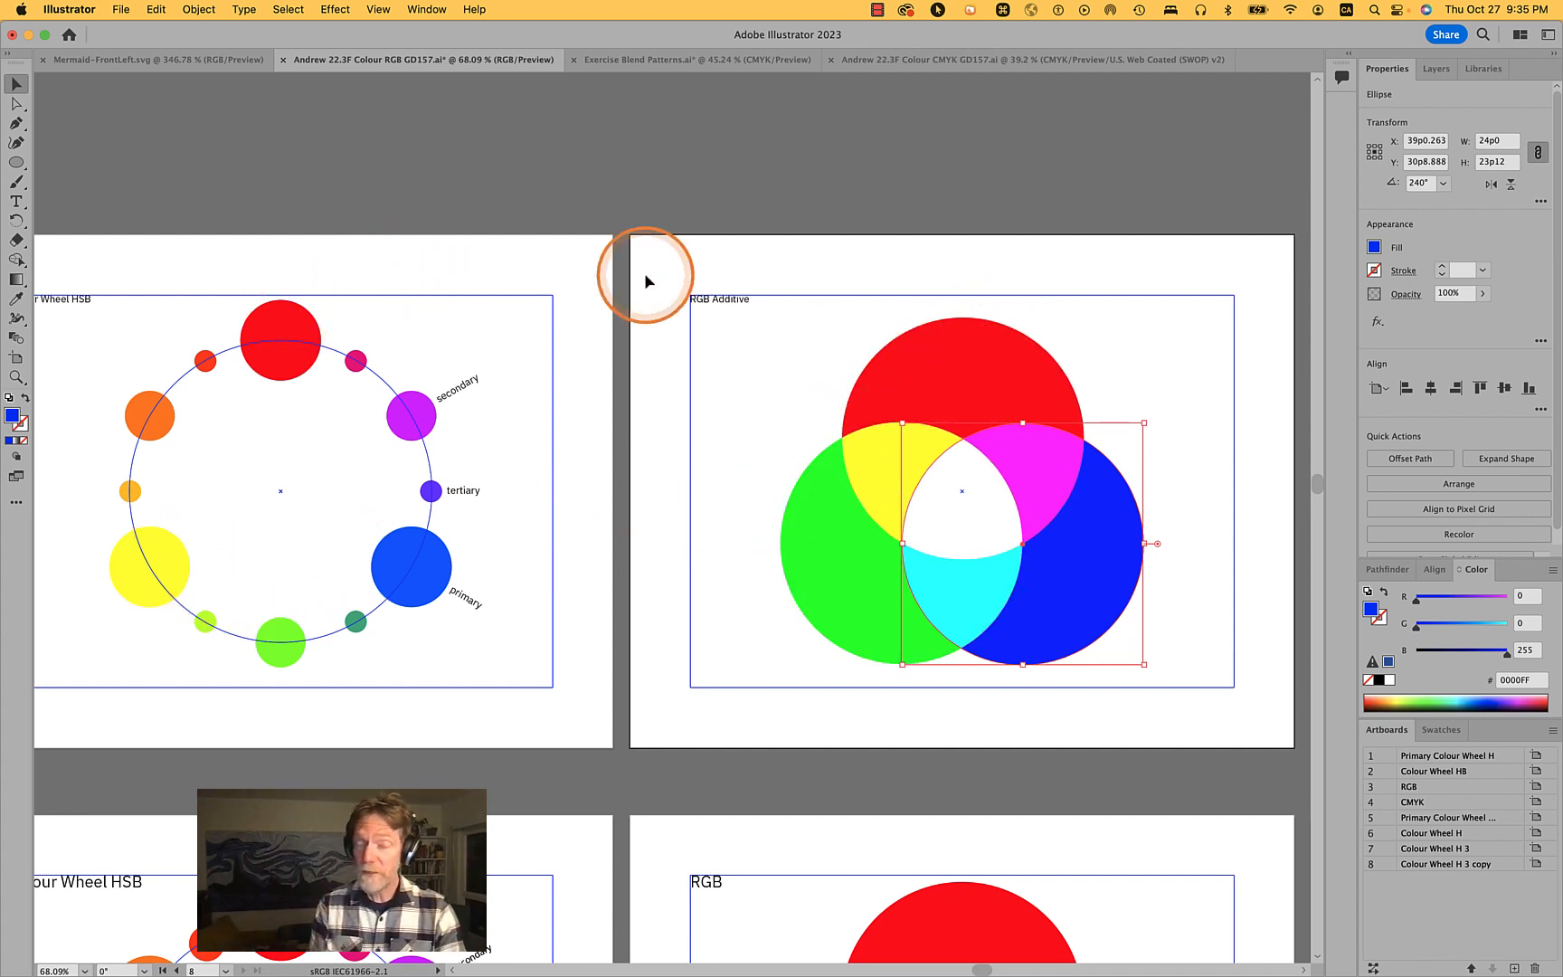
# - Inspect the blue and green circles of the RGB Additive model and save the document
pyautogui.click(1197, 419)
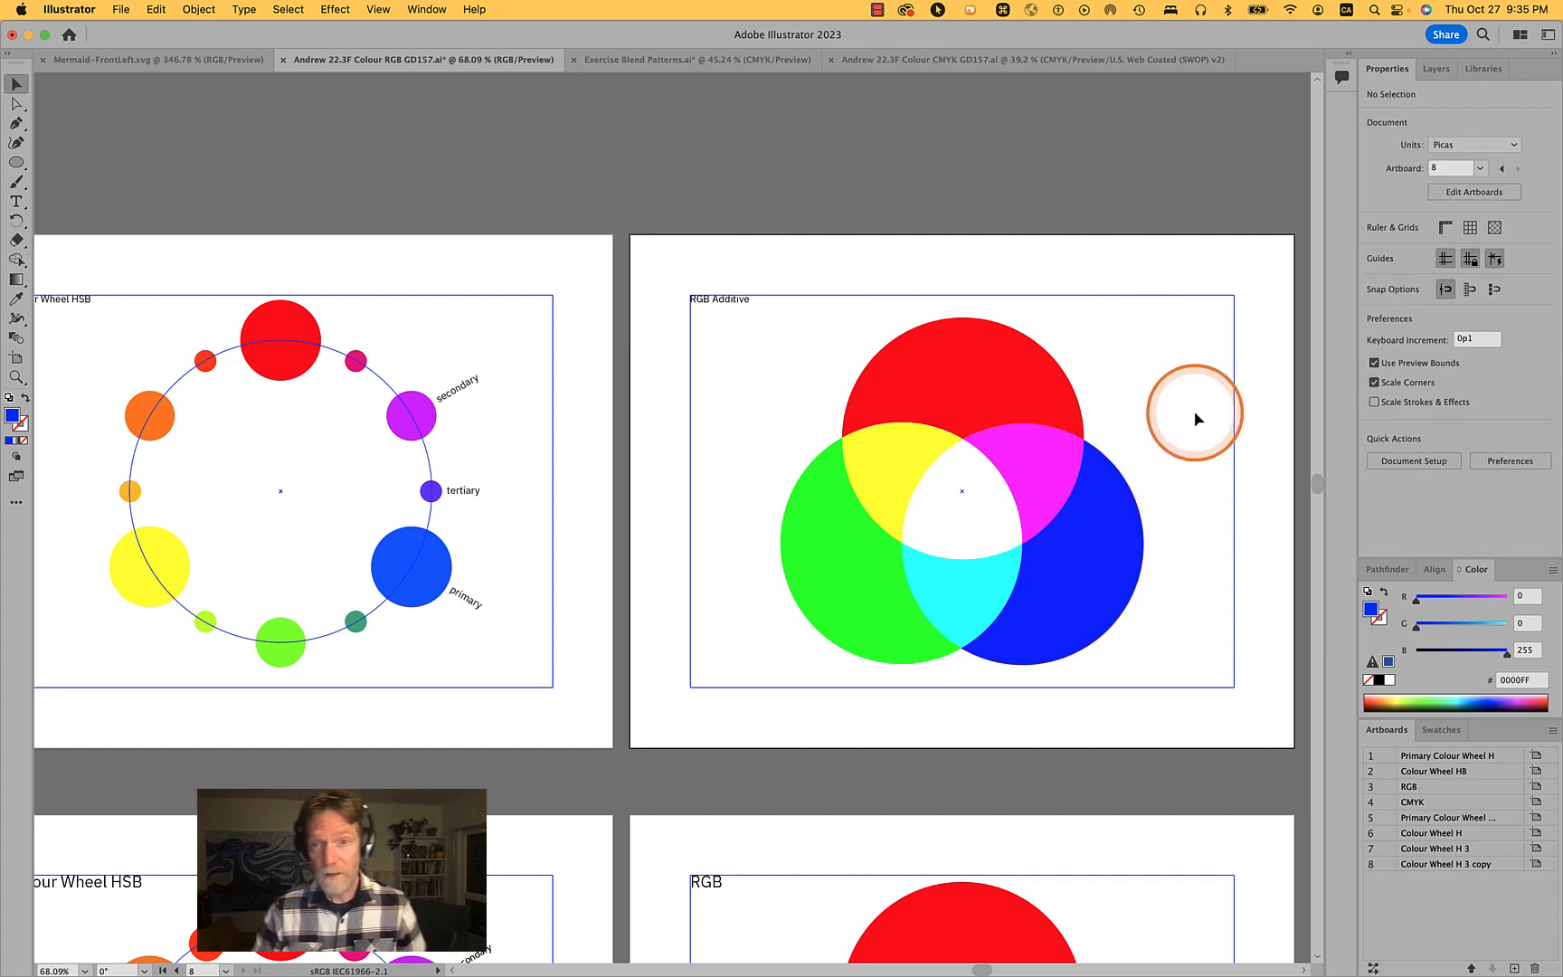
pyautogui.press('space')
pyautogui.moveTo(1194, 414); pyautogui.dragTo(963, 401)
pyautogui.click(866, 579)
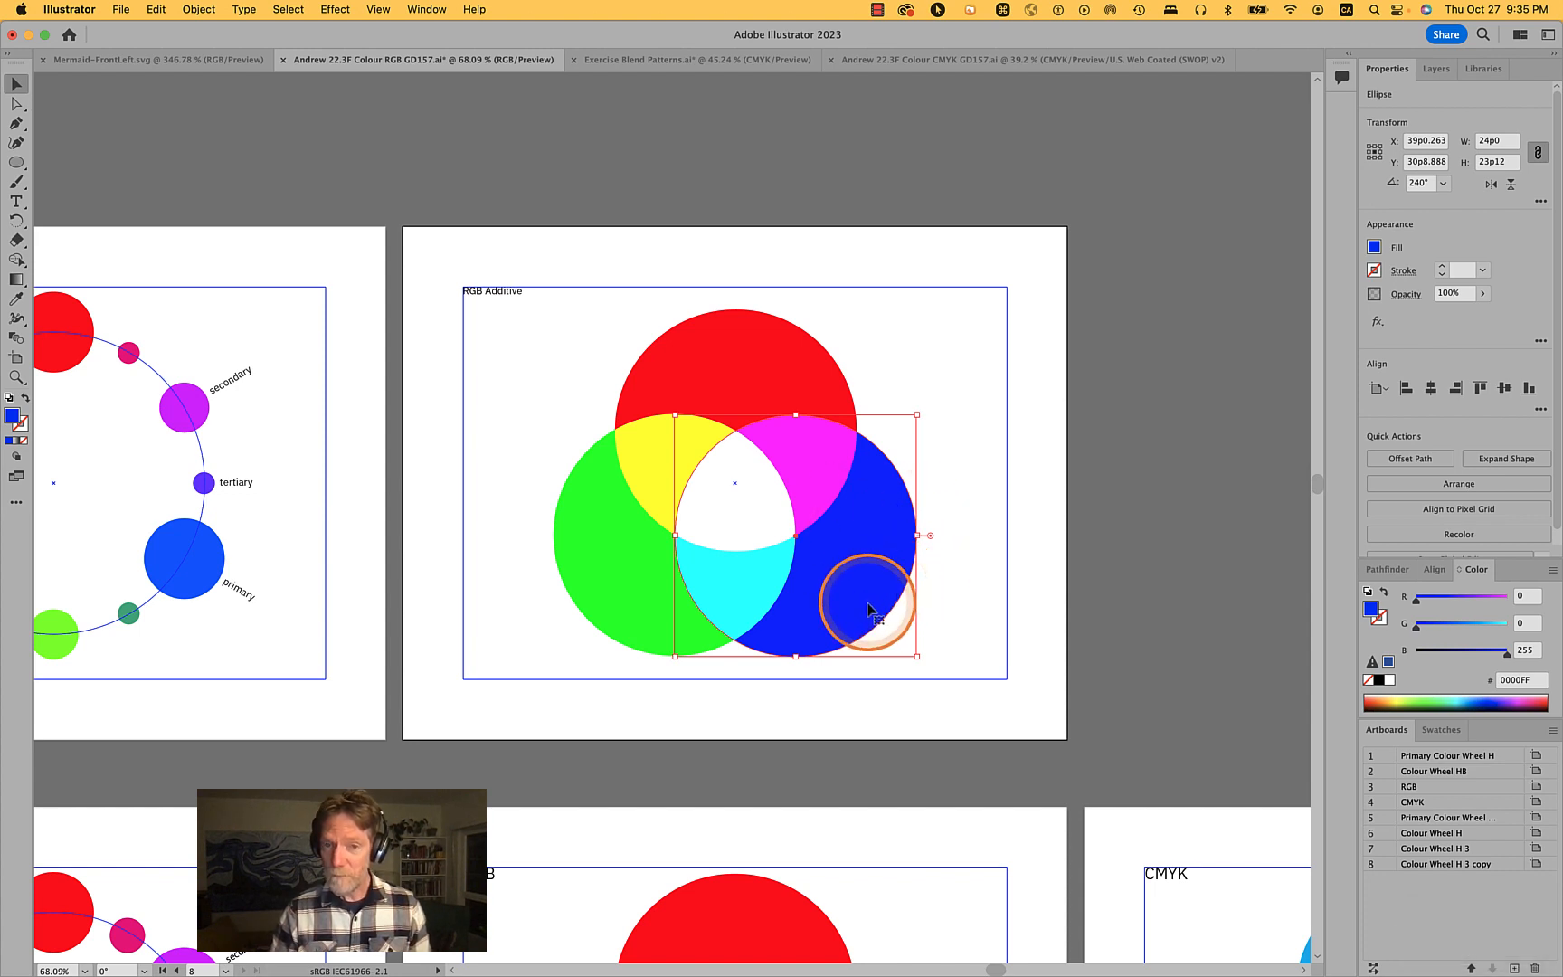
pyautogui.click(597, 568)
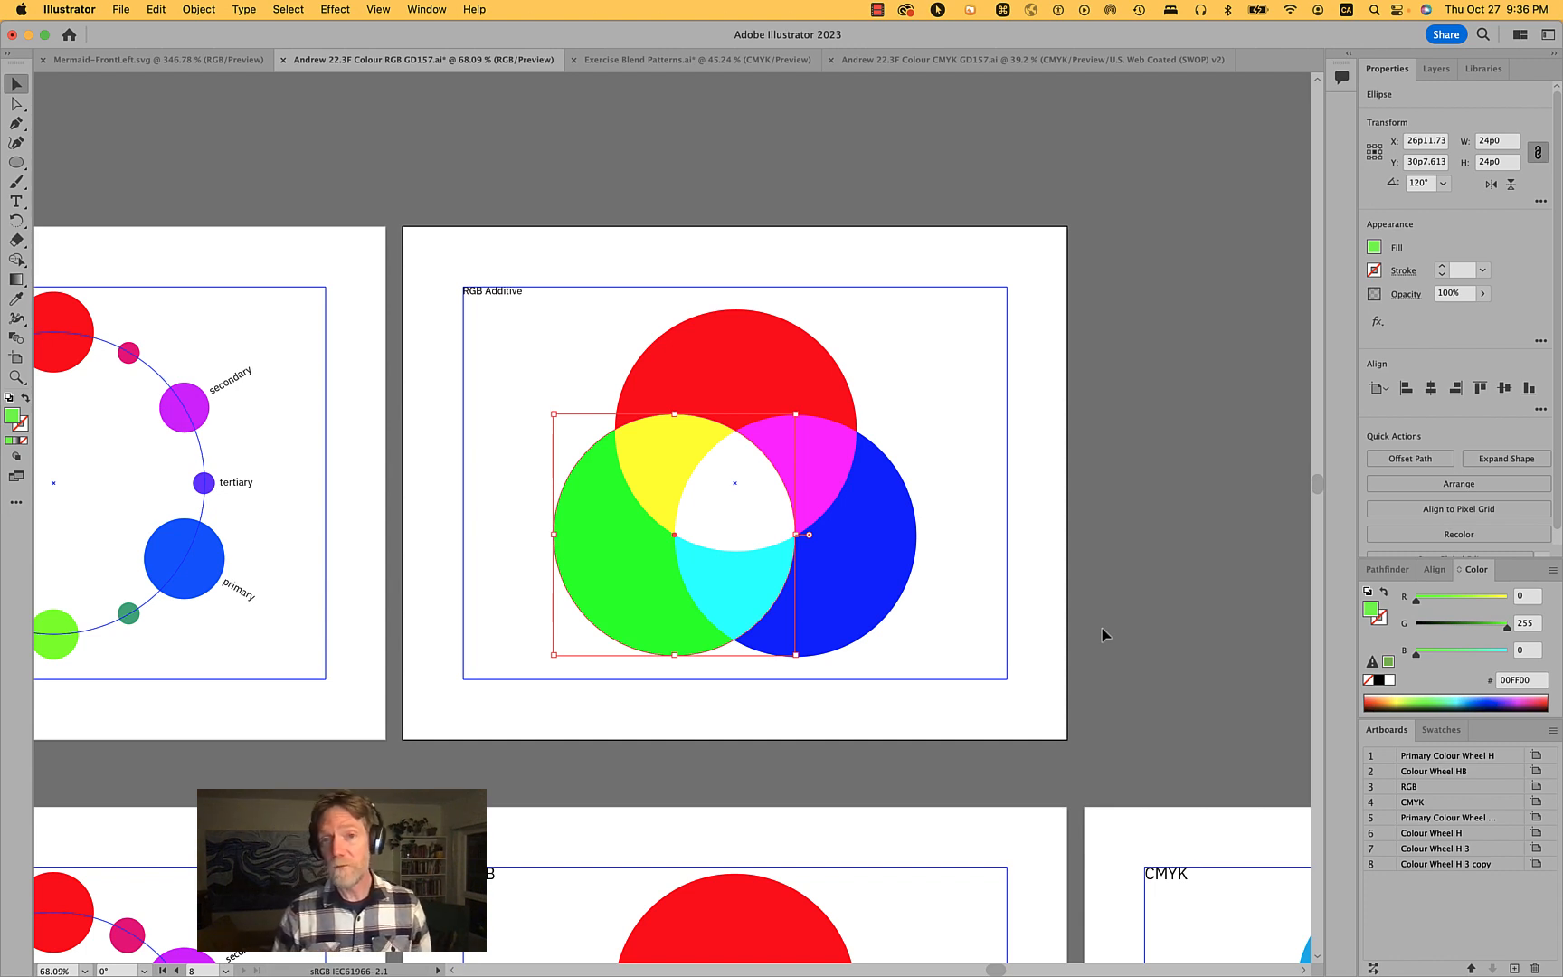
pyautogui.click(1038, 479)
pyautogui.press('space')
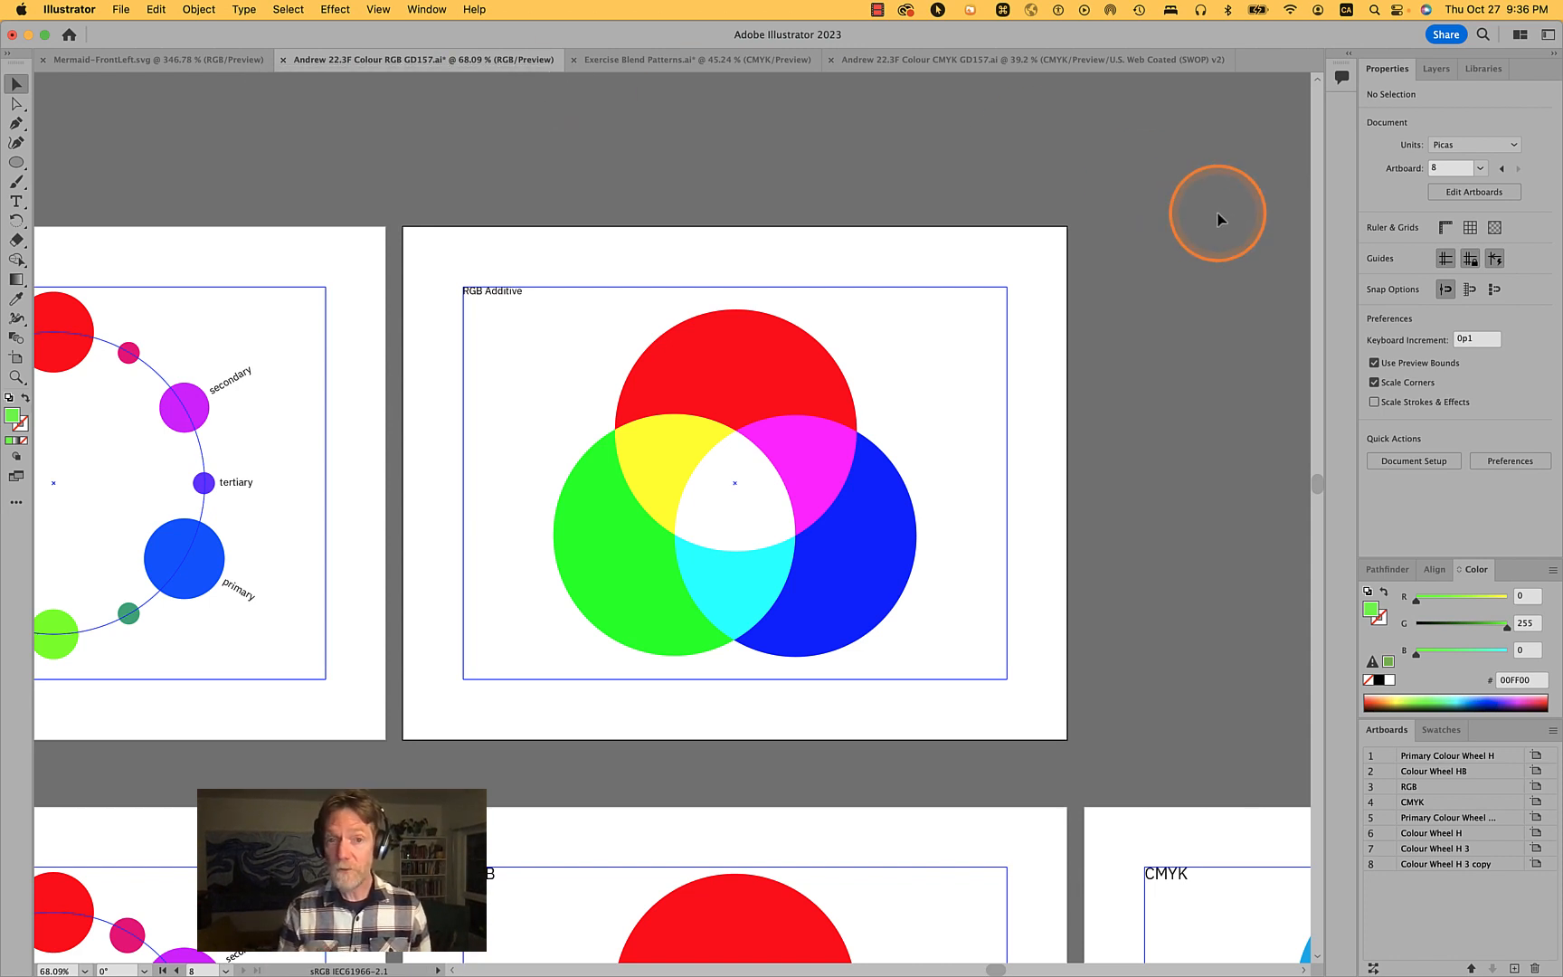
pyautogui.press('super+s')
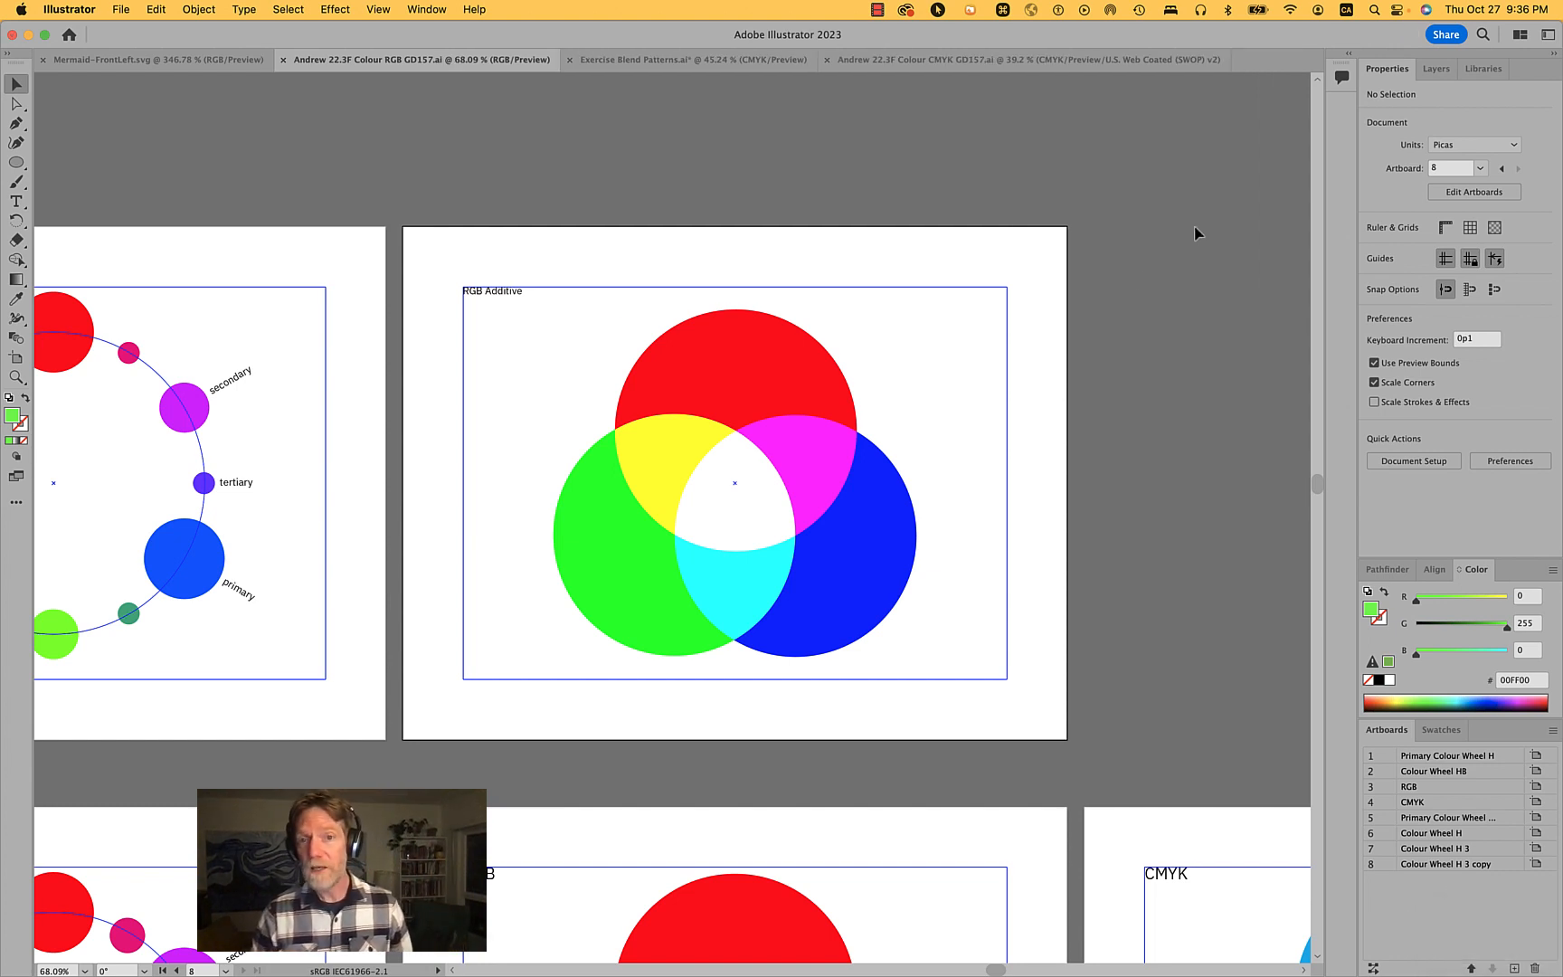
# - Select all three RGB circles and slide their opacity to 0% and back to 100%
pyautogui.moveTo(965, 630); pyautogui.dragTo(527, 392)
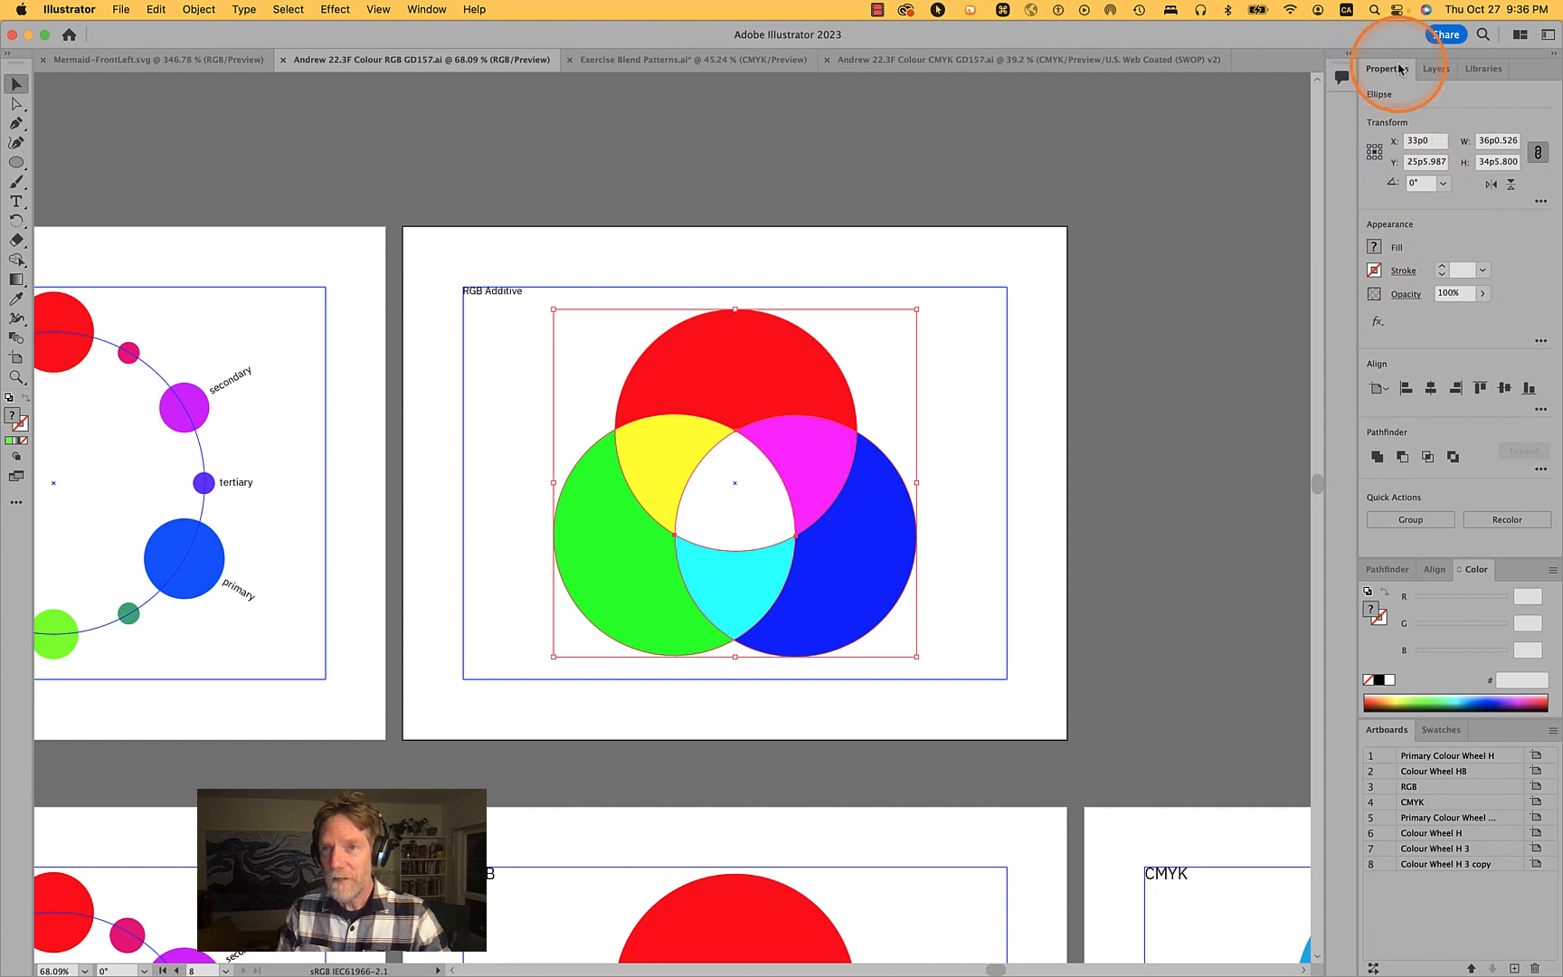
pyautogui.click(1407, 295)
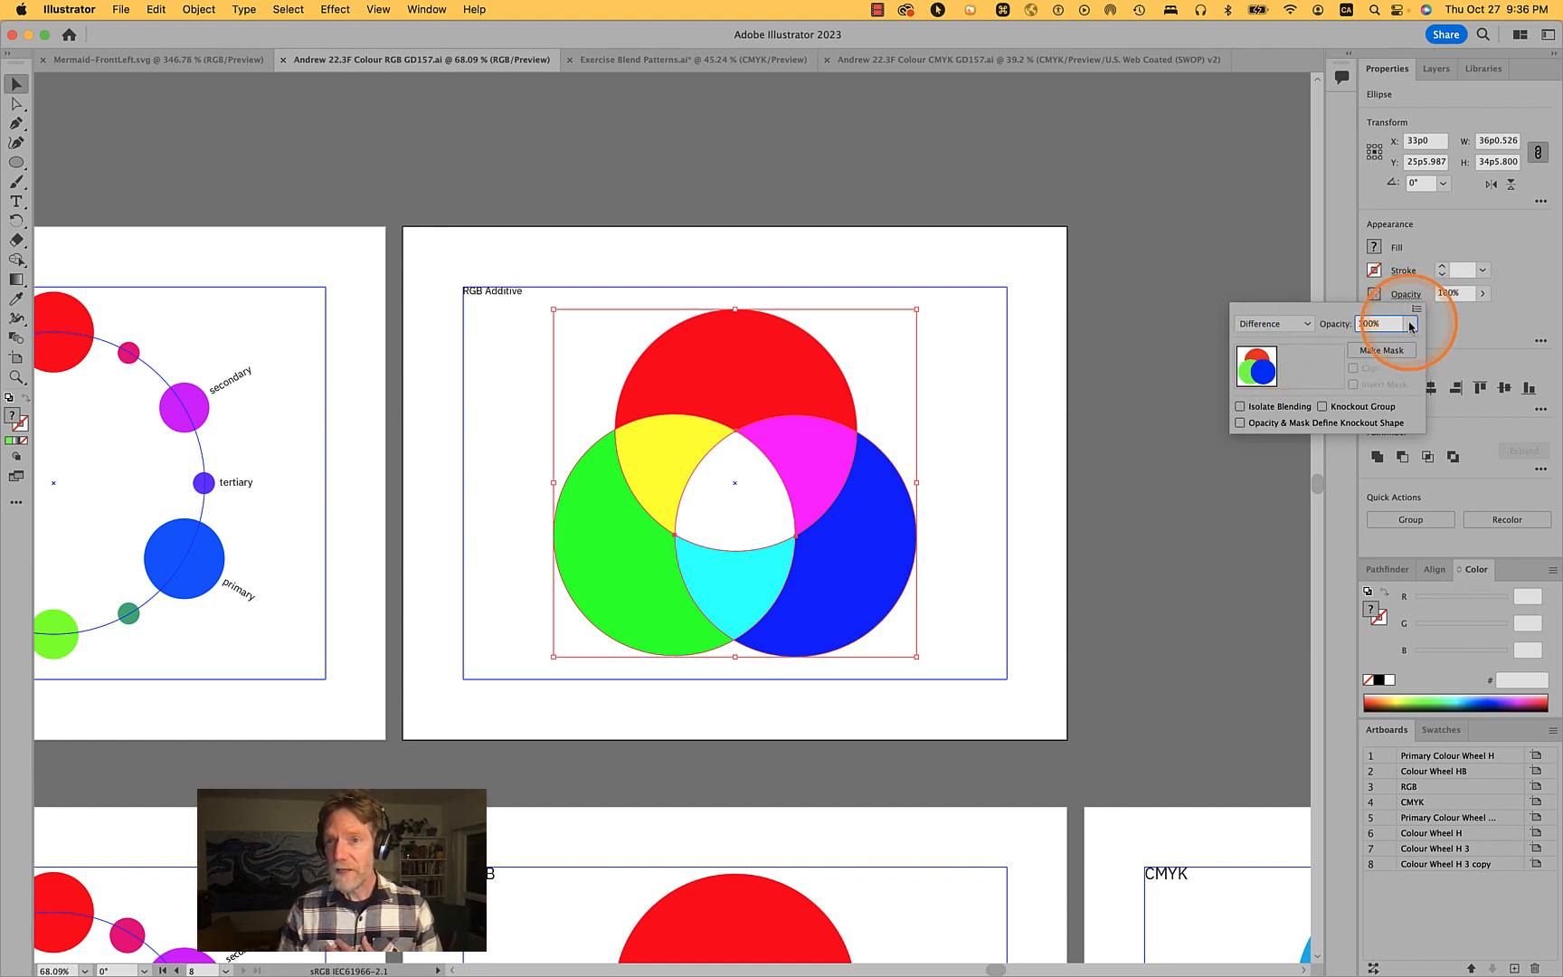
pyautogui.moveTo(1404, 344); pyautogui.dragTo(1342, 346)
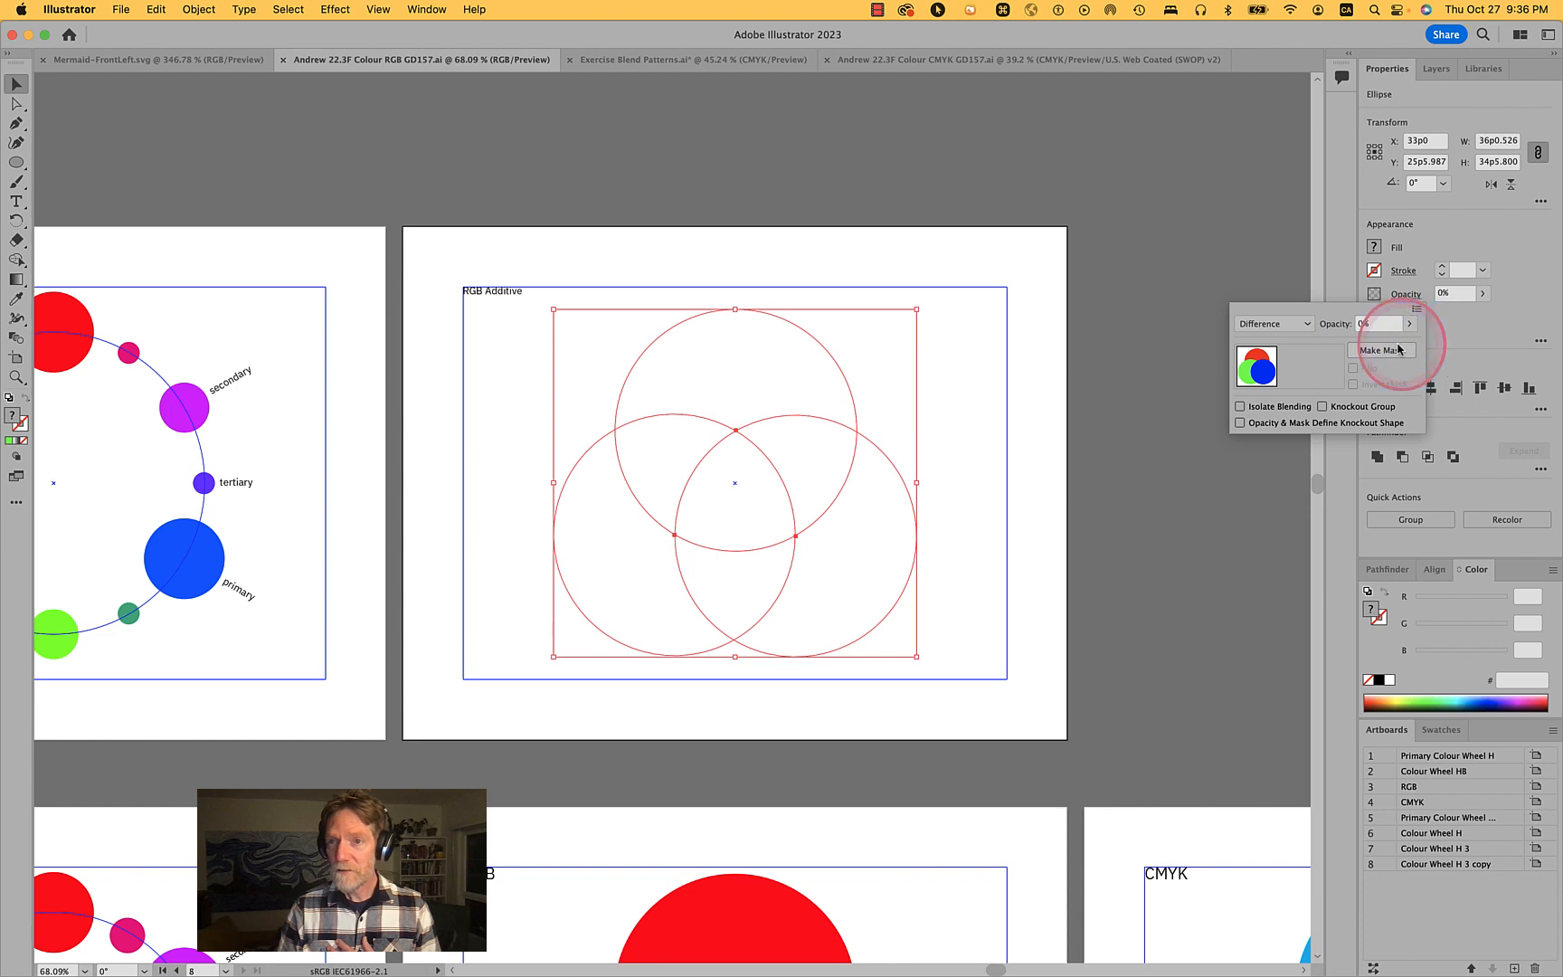
pyautogui.click(1409, 323)
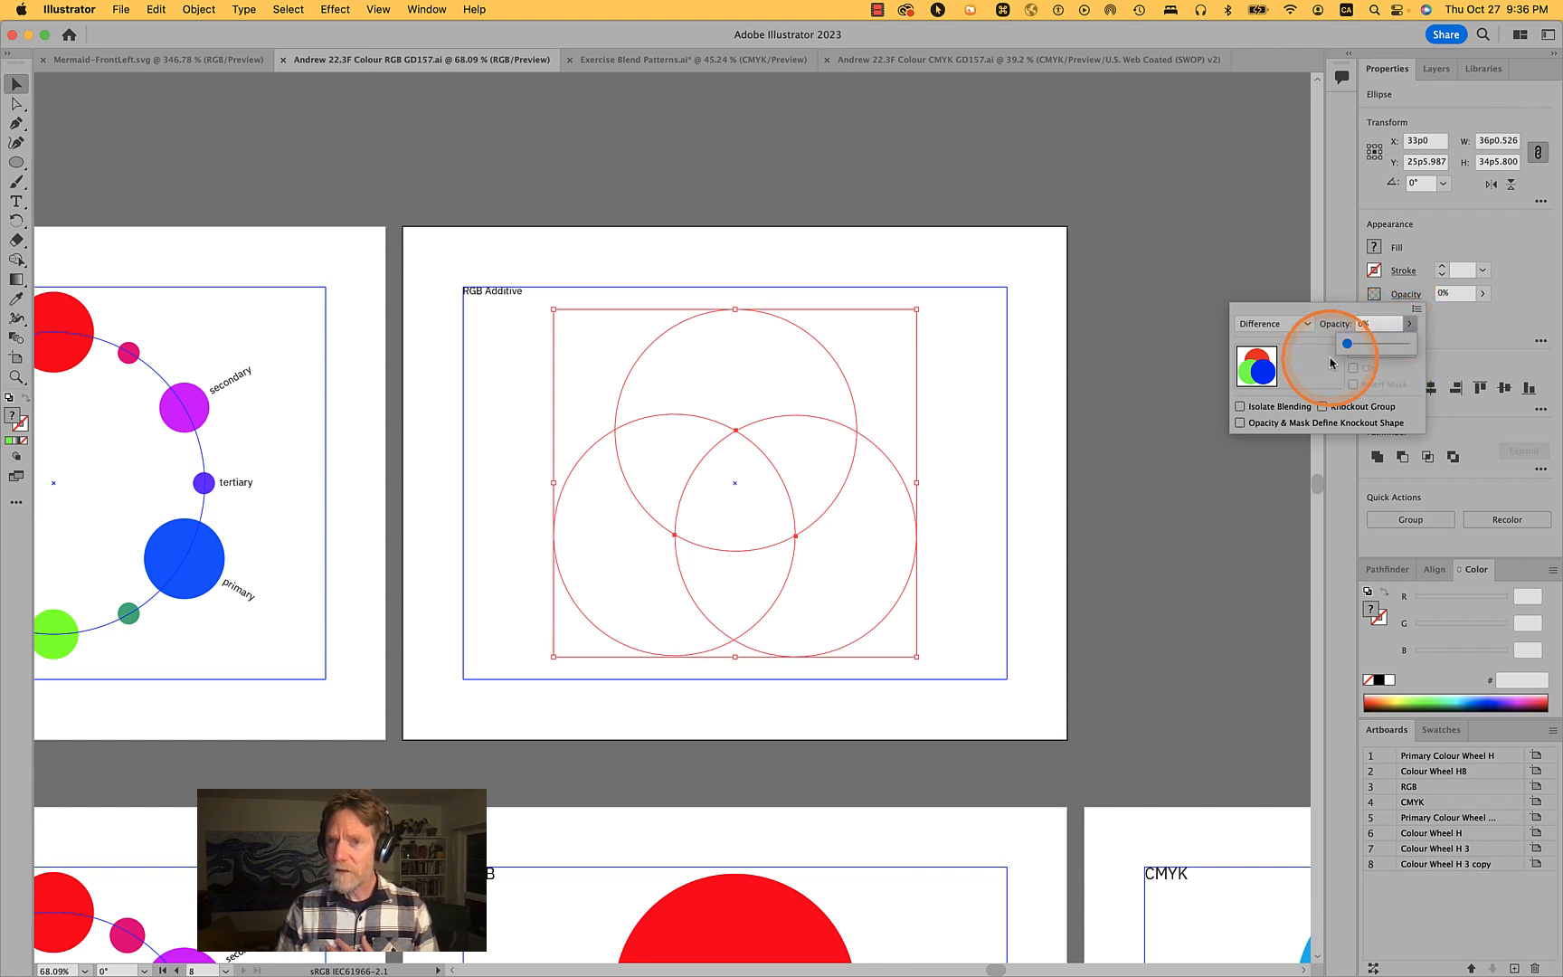
pyautogui.moveTo(1347, 343); pyautogui.dragTo(1422, 350)
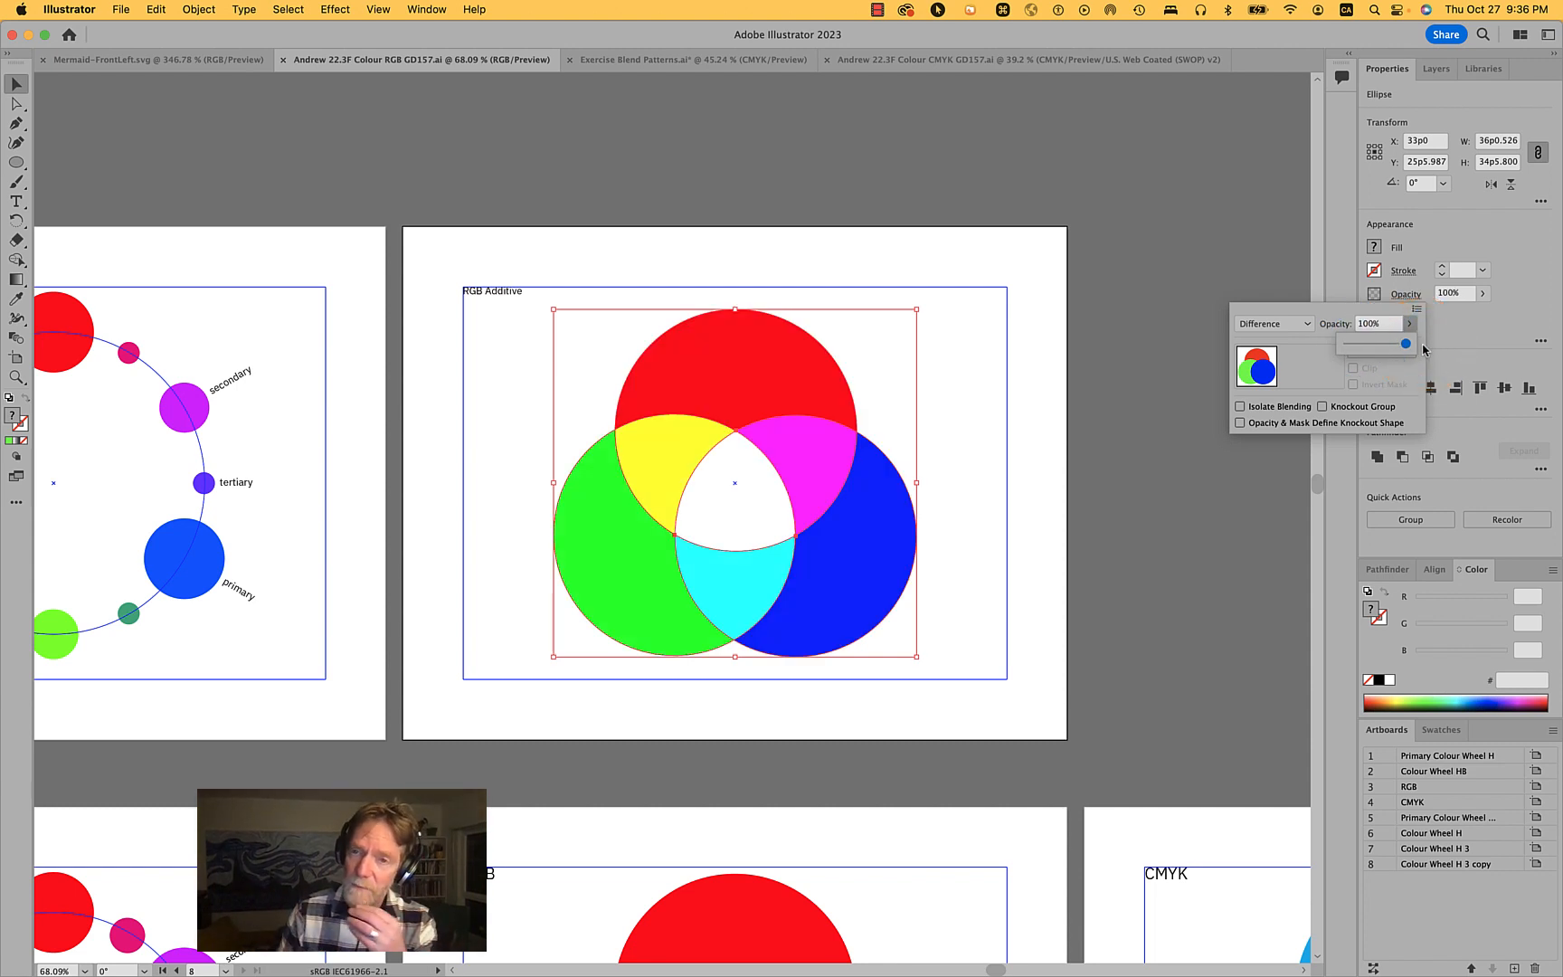
# - Switch the circles' blending mode to Normal and back to Difference
pyautogui.click(1305, 323)
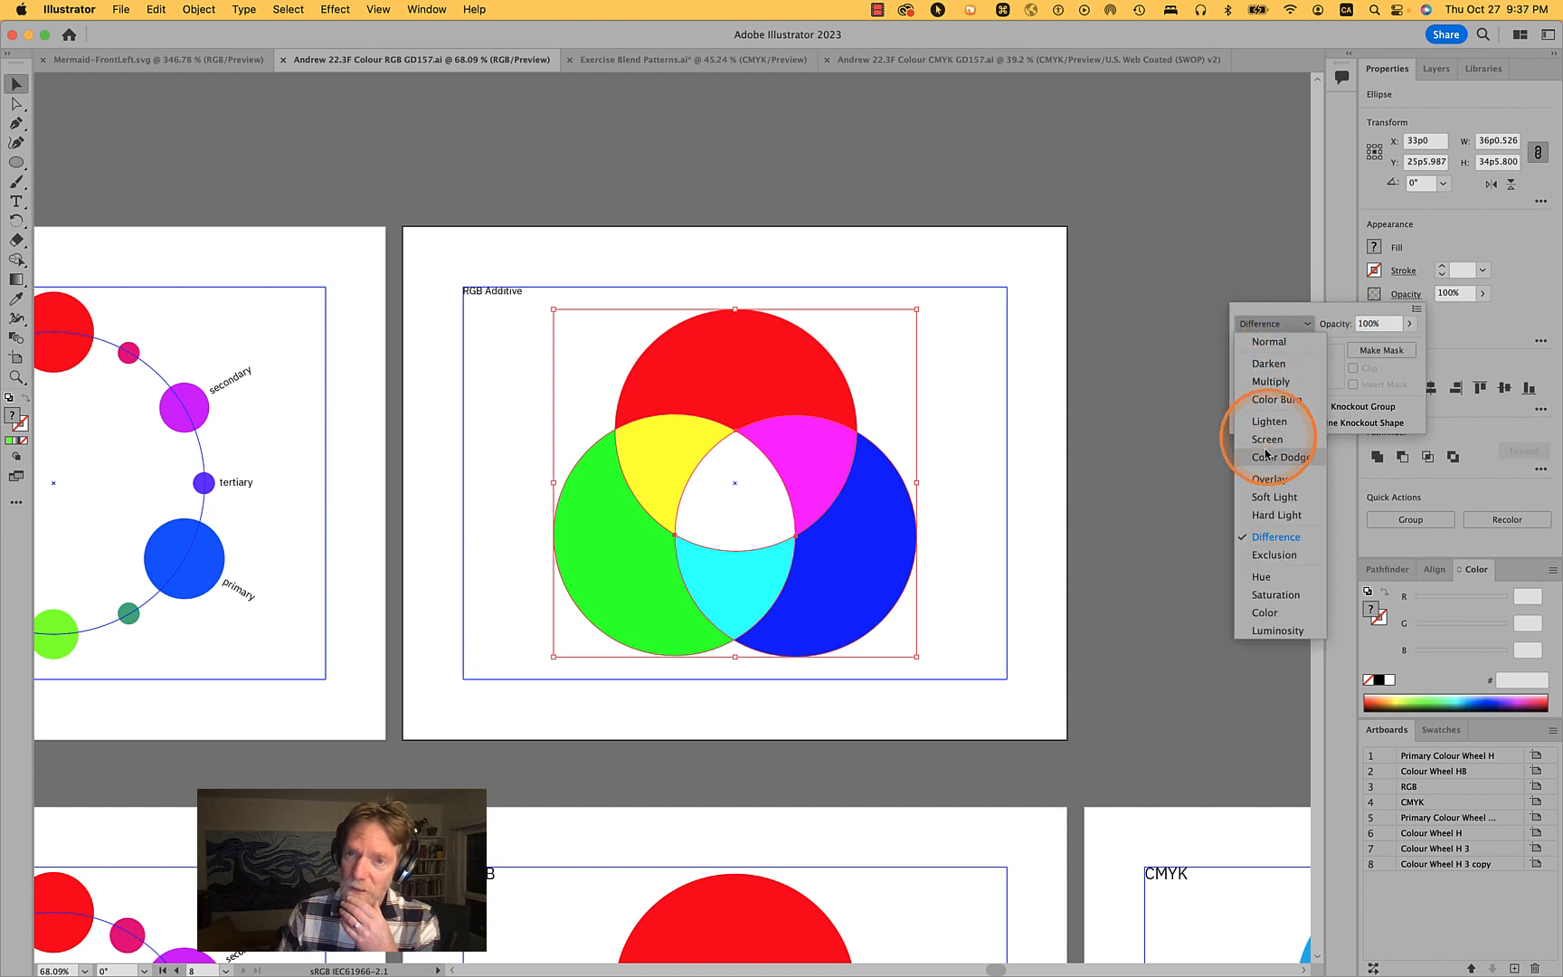
pyautogui.click(1278, 341)
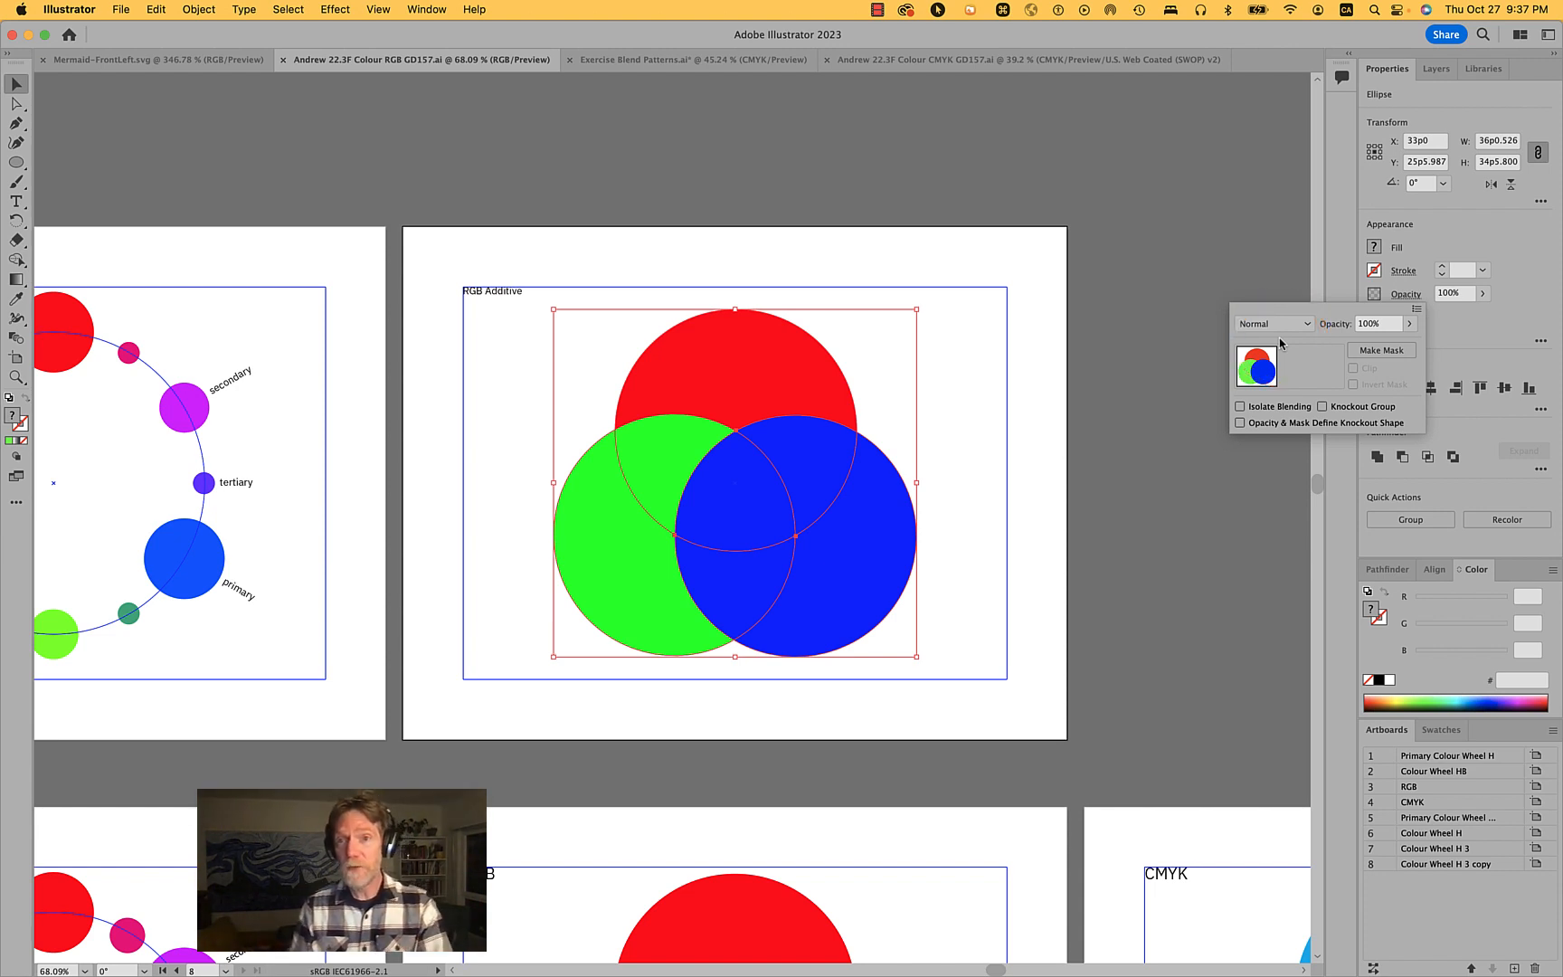
pyautogui.click(1292, 322)
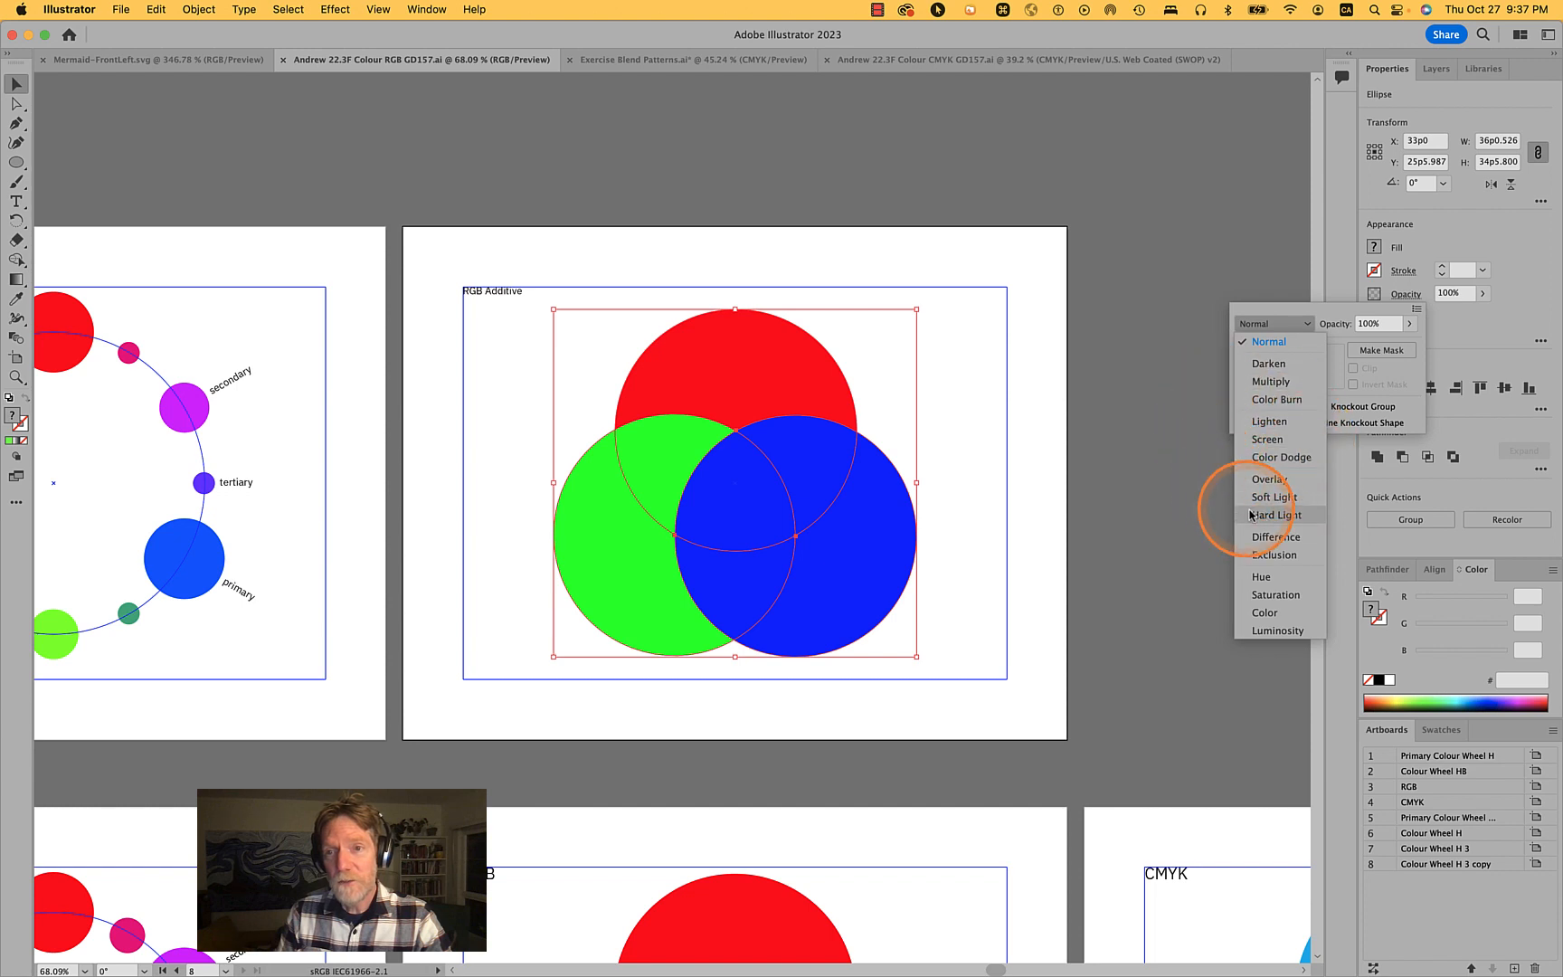
pyautogui.click(1284, 541)
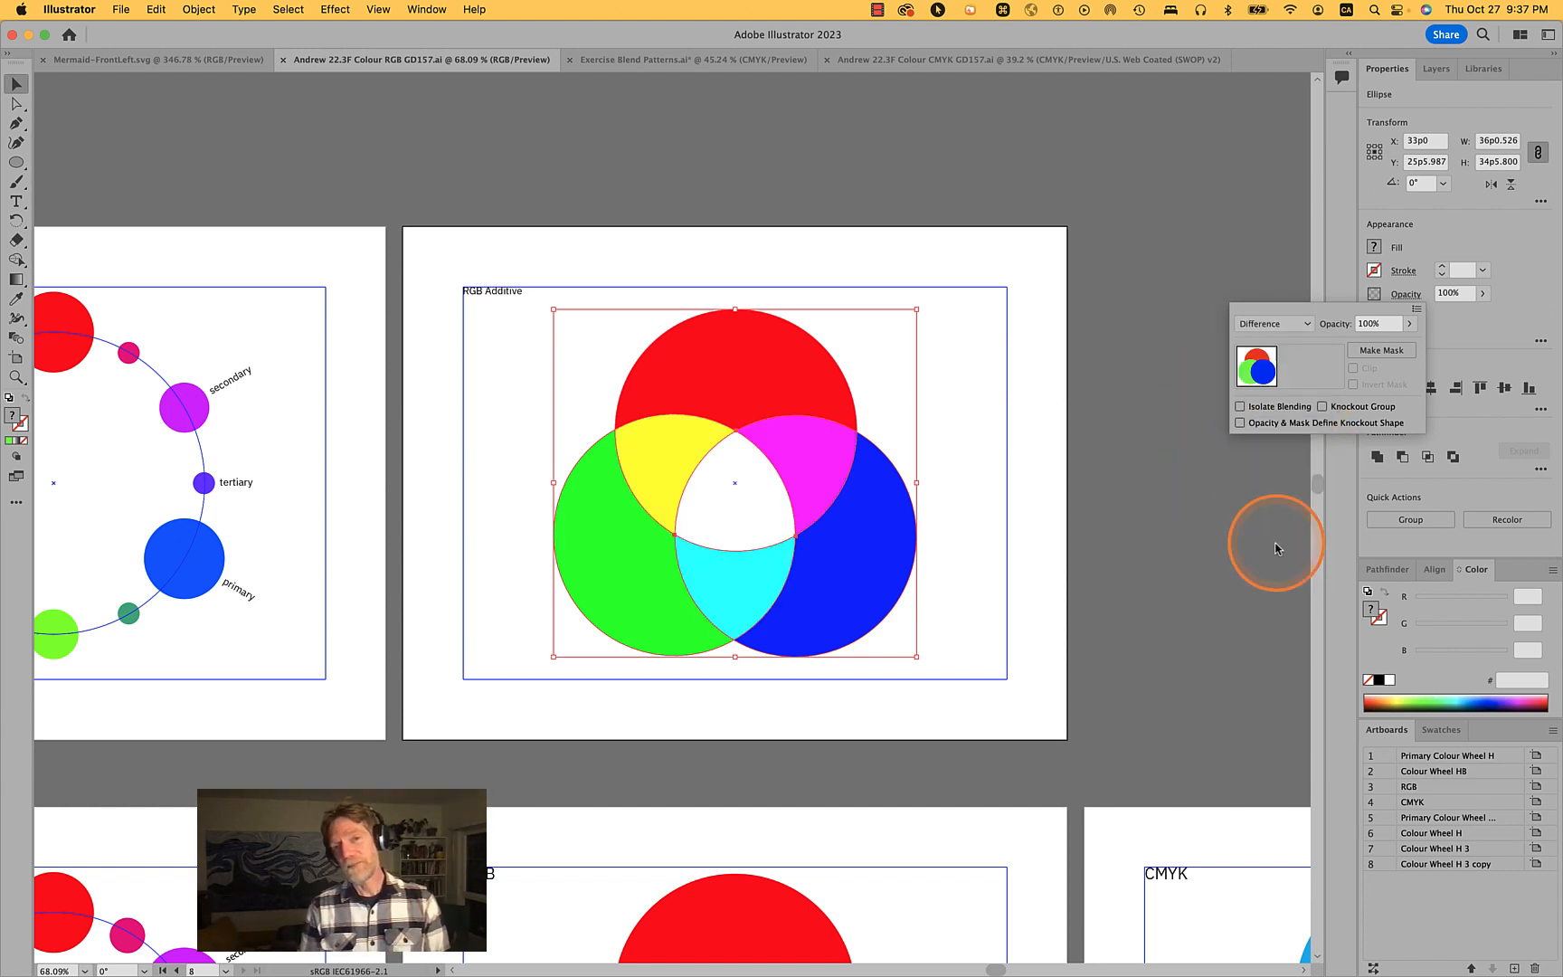
pyautogui.click(917, 480)
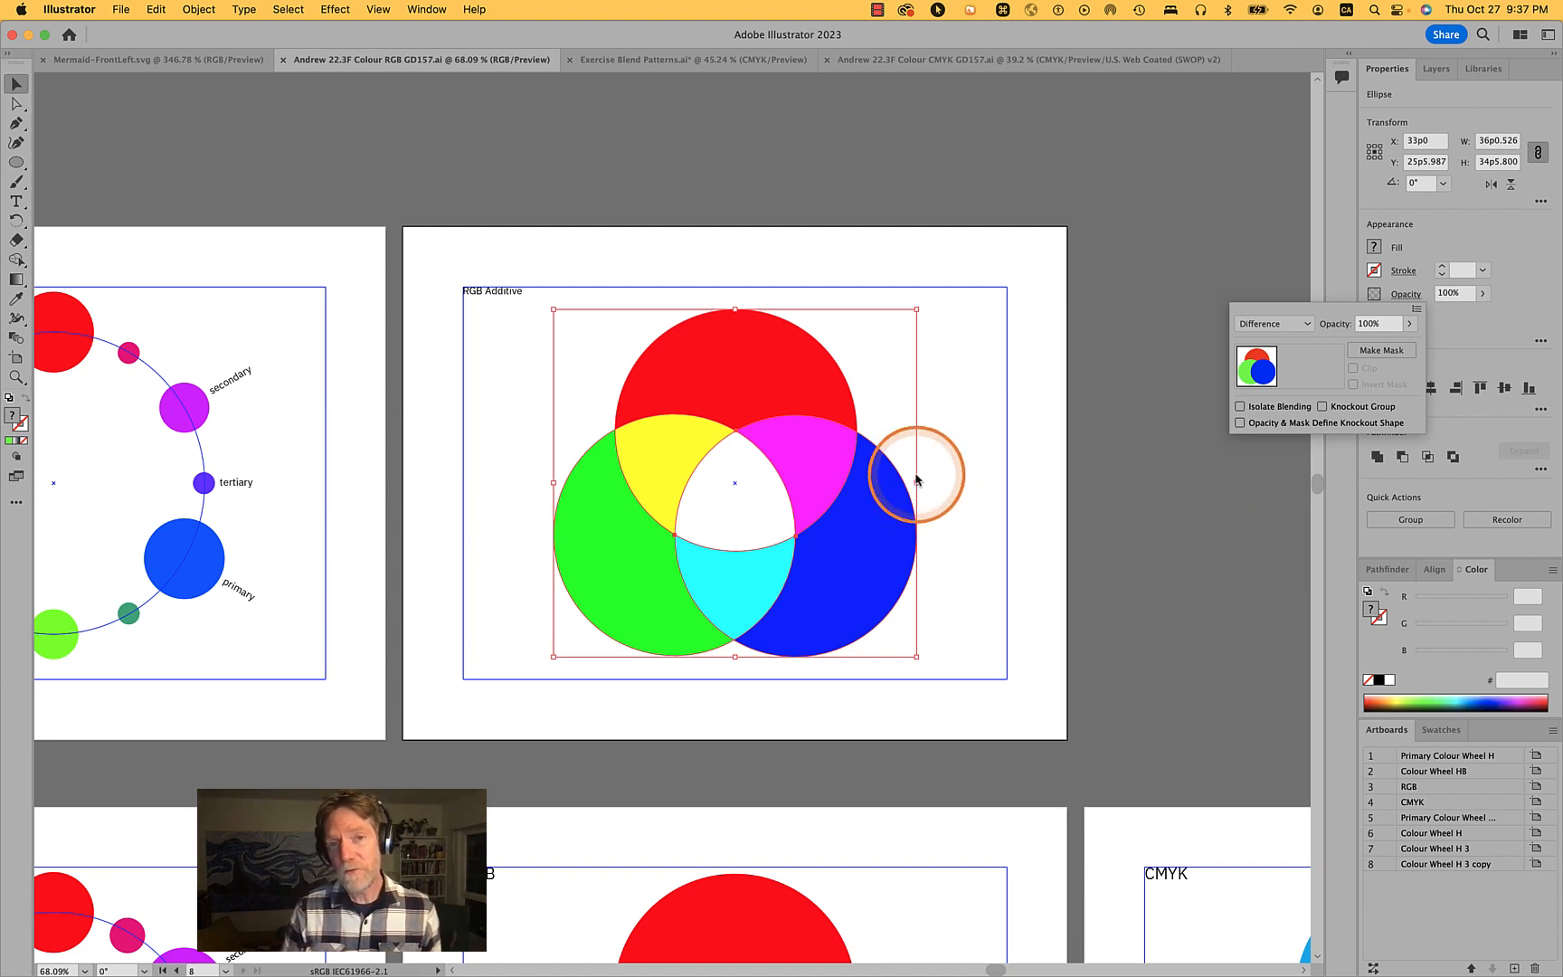
pyautogui.click(1012, 433)
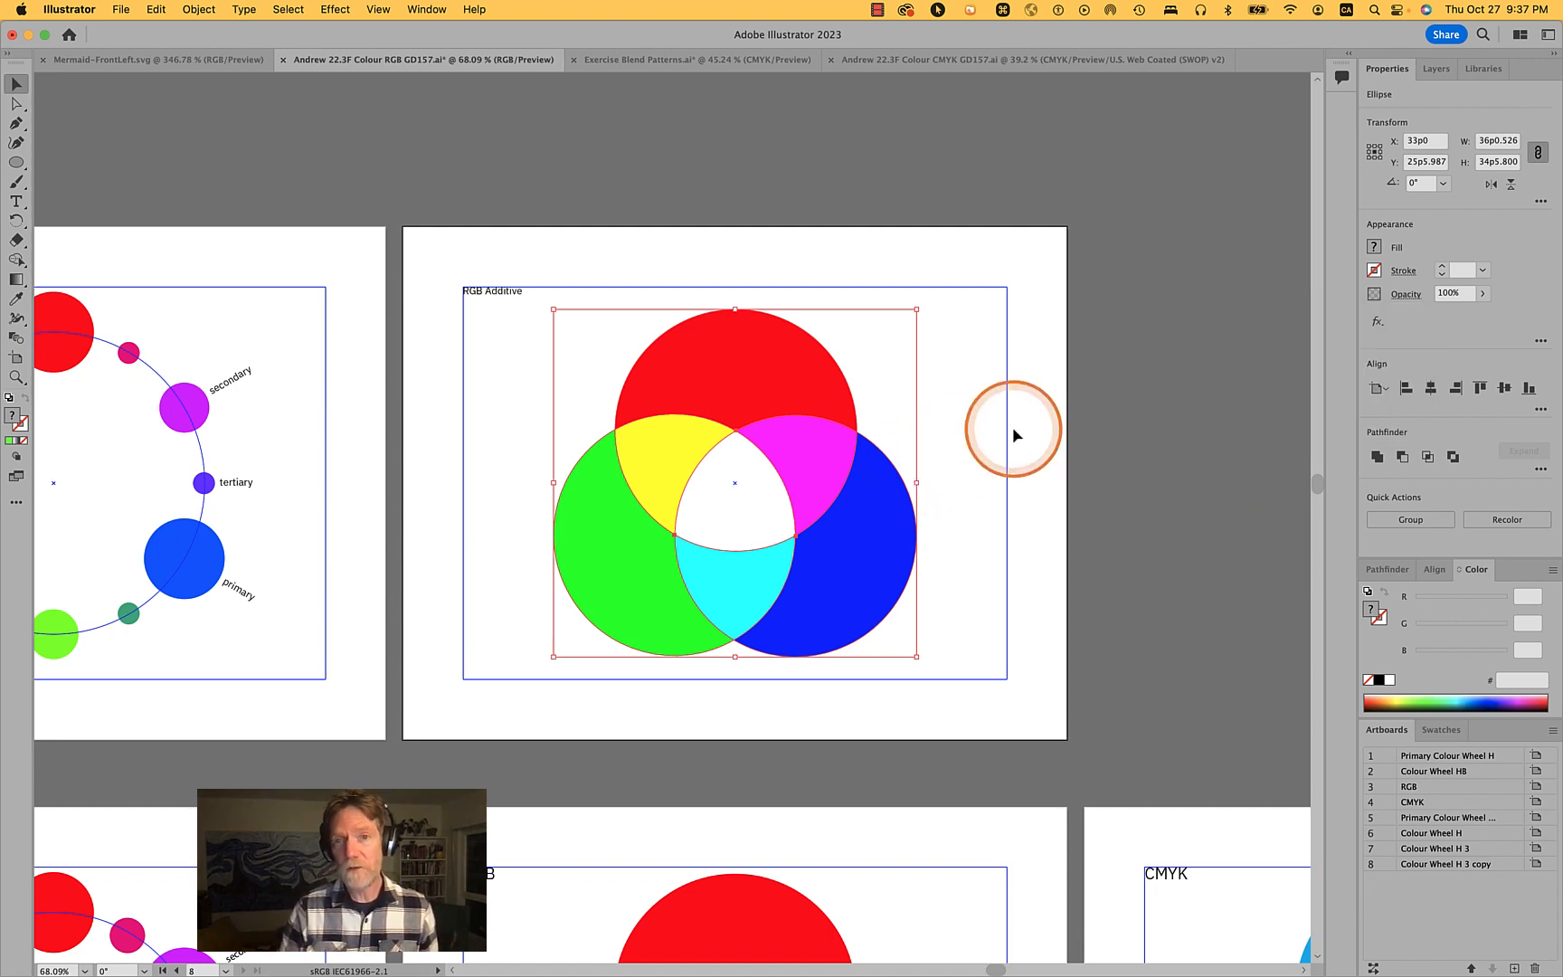
# - Select the blue and red circles one at a time
pyautogui.click(1037, 419)
pyautogui.press('space')
pyautogui.moveTo(838, 464); pyautogui.dragTo(941, 504)
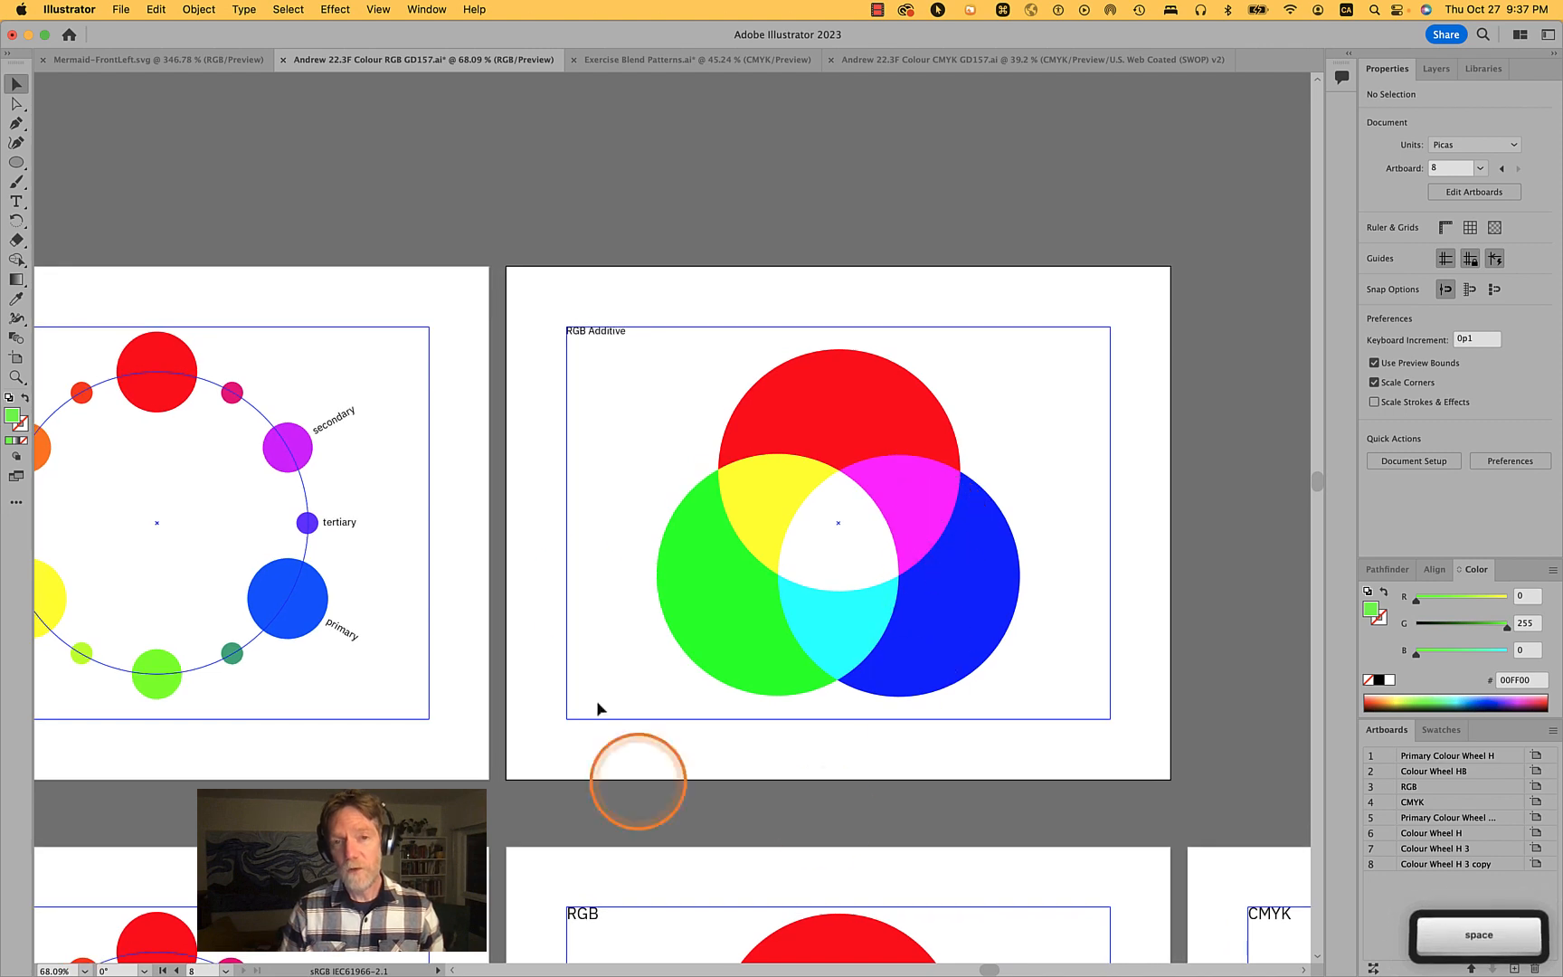
pyautogui.click(581, 595)
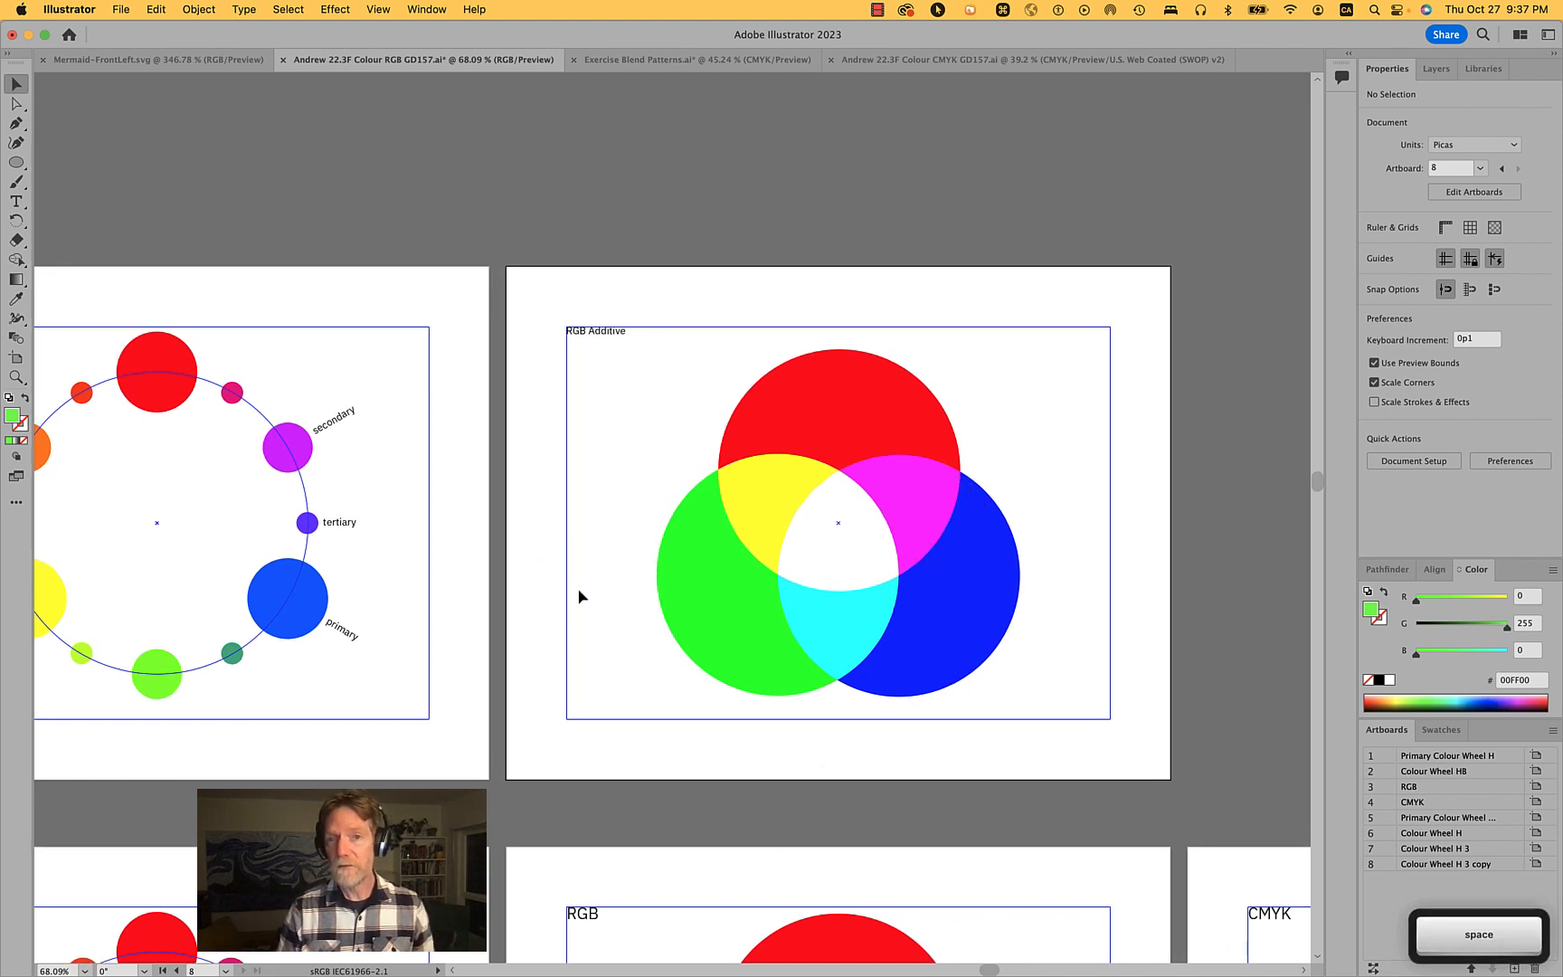
pyautogui.click(757, 524)
pyautogui.click(931, 520)
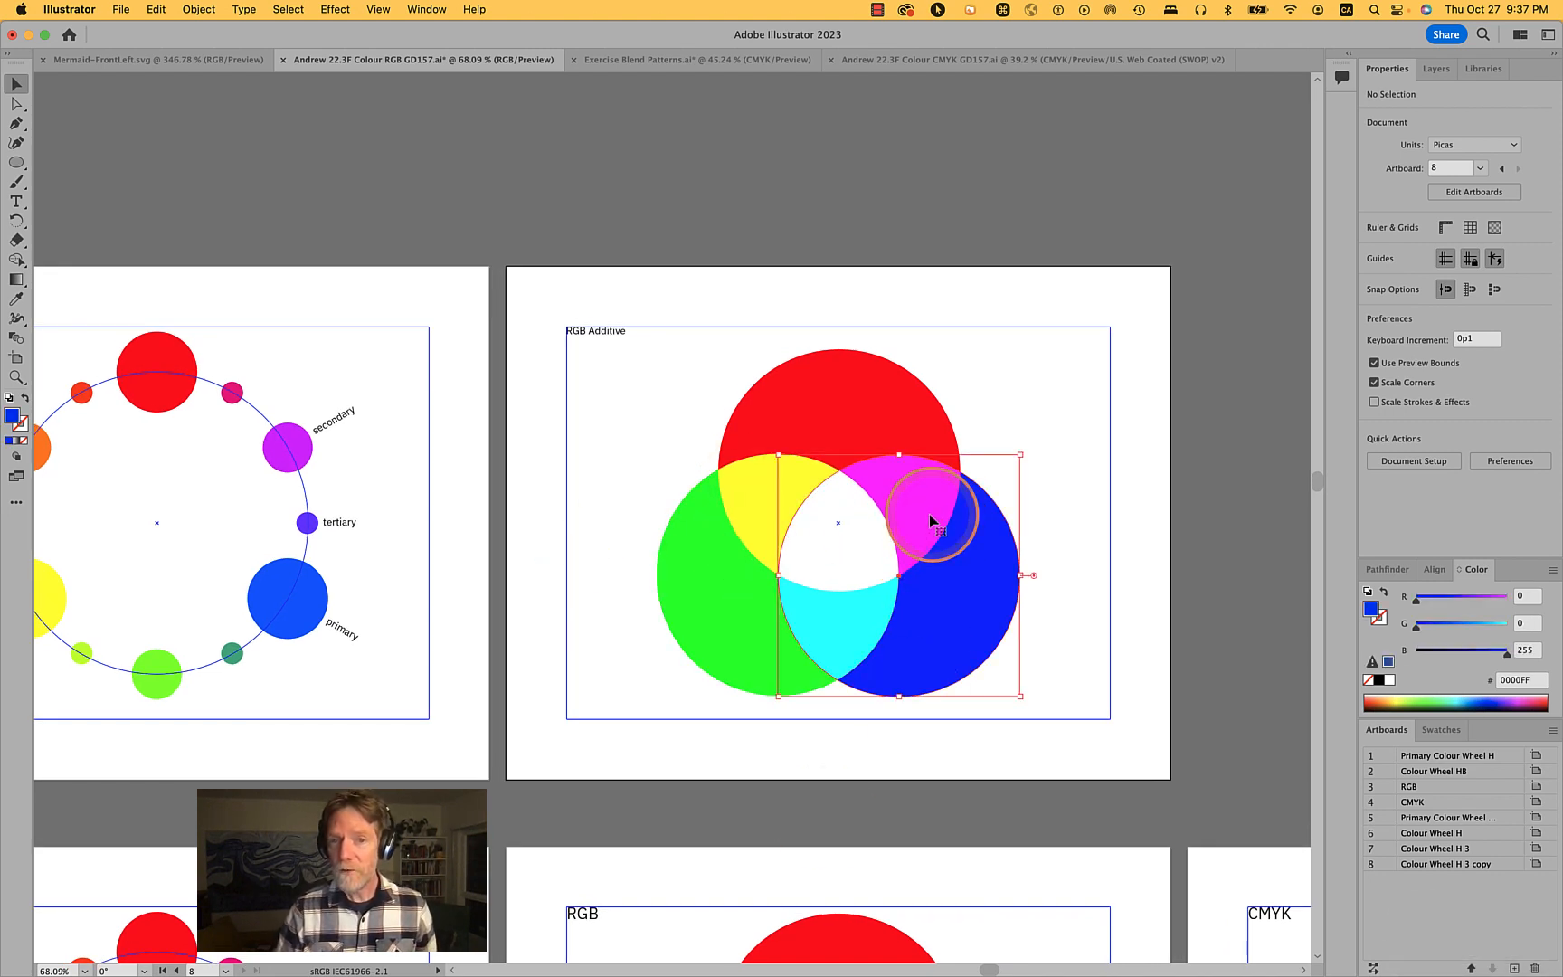
pyautogui.click(861, 416)
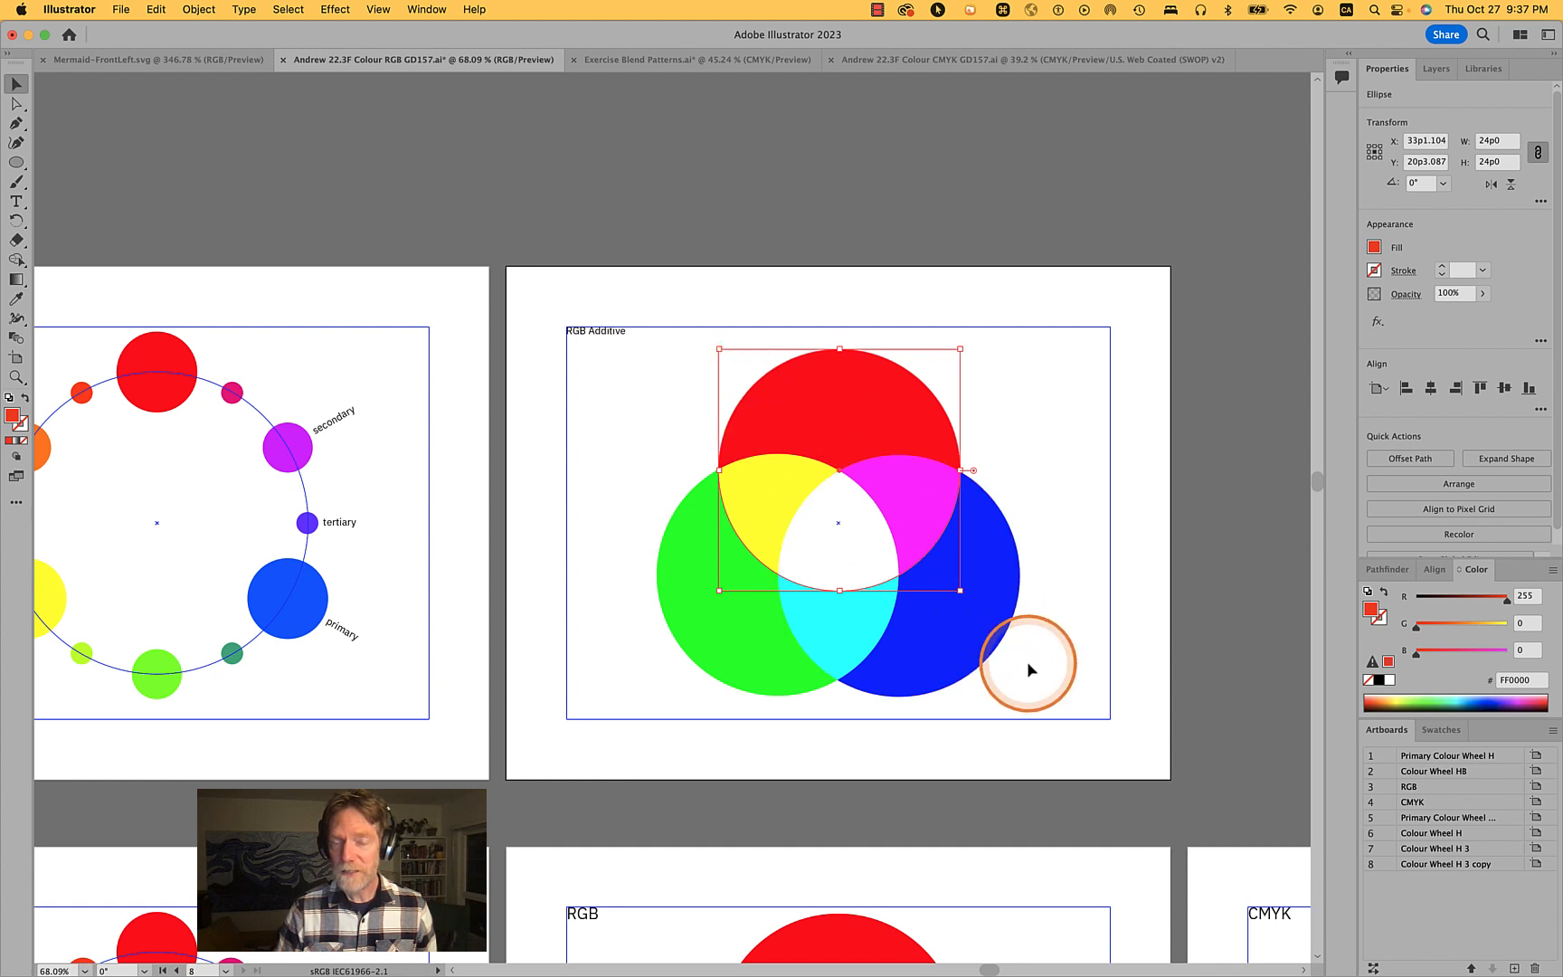
# - Select all three circles and split their overlaps with the Pathfinder Divide command
pyautogui.moveTo(1026, 662); pyautogui.dragTo(700, 442)
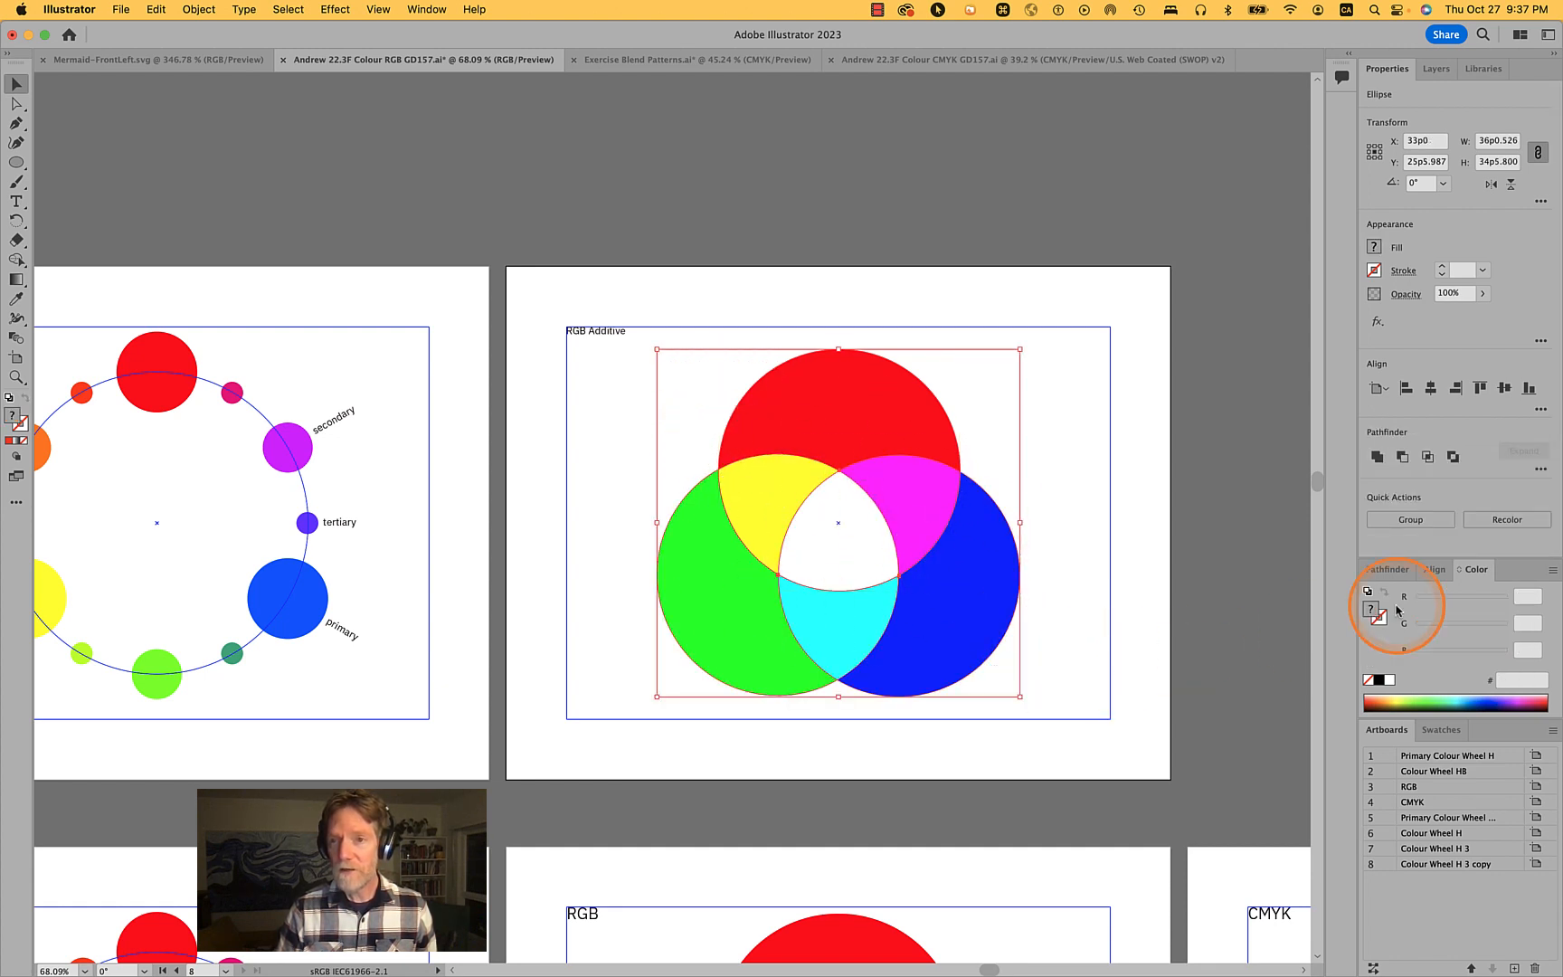
pyautogui.click(1542, 469)
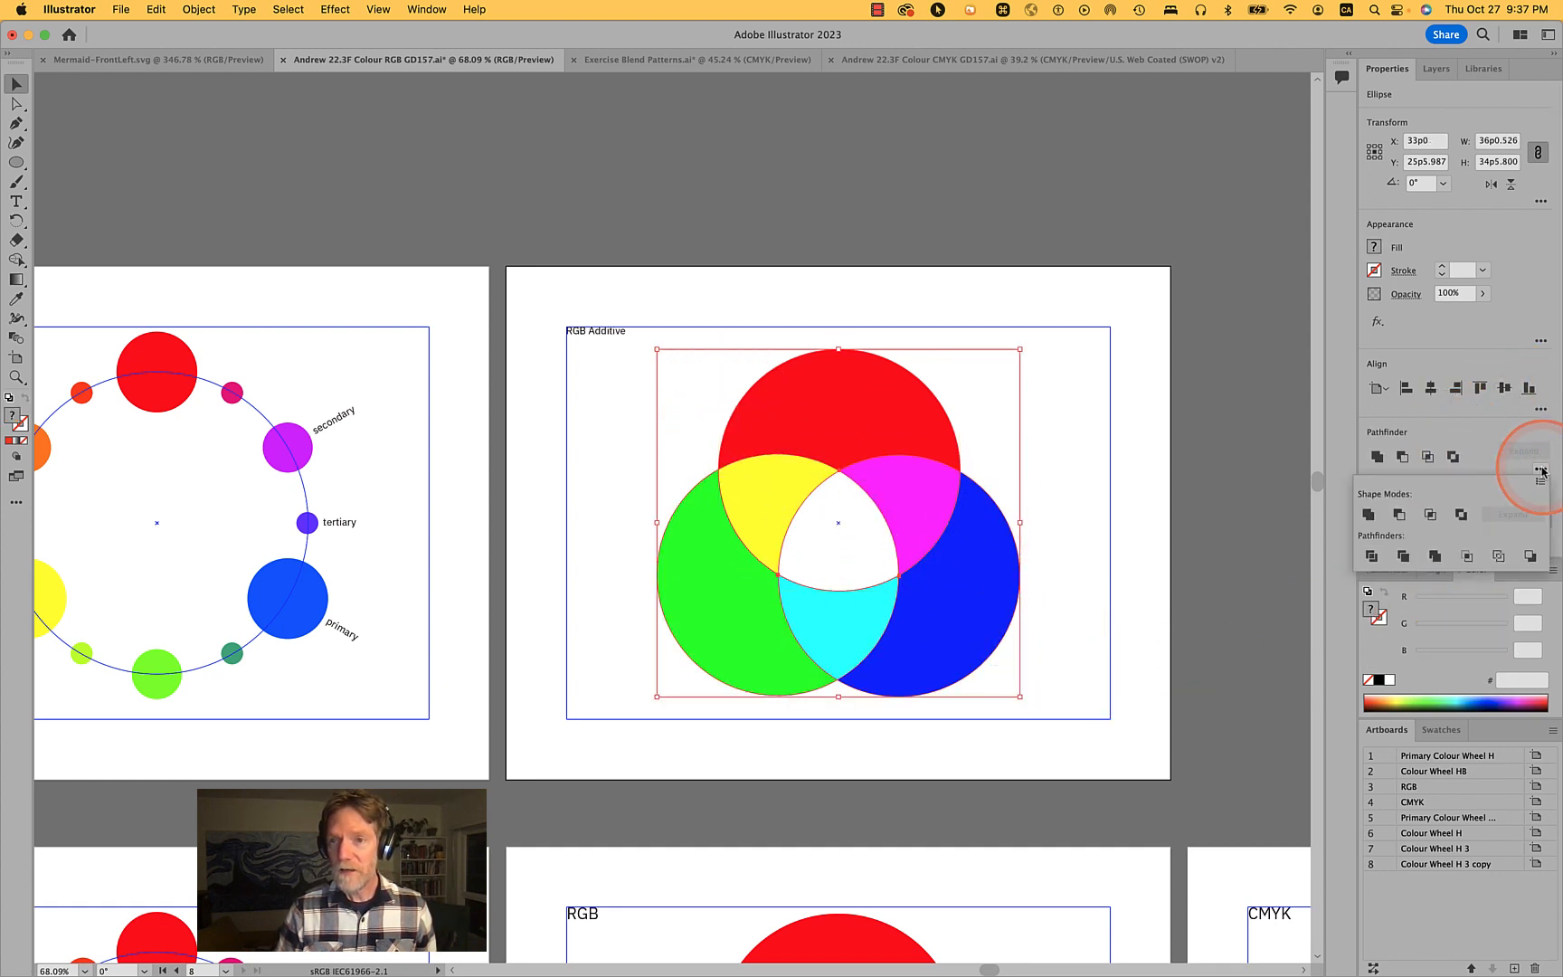
pyautogui.click(1372, 556)
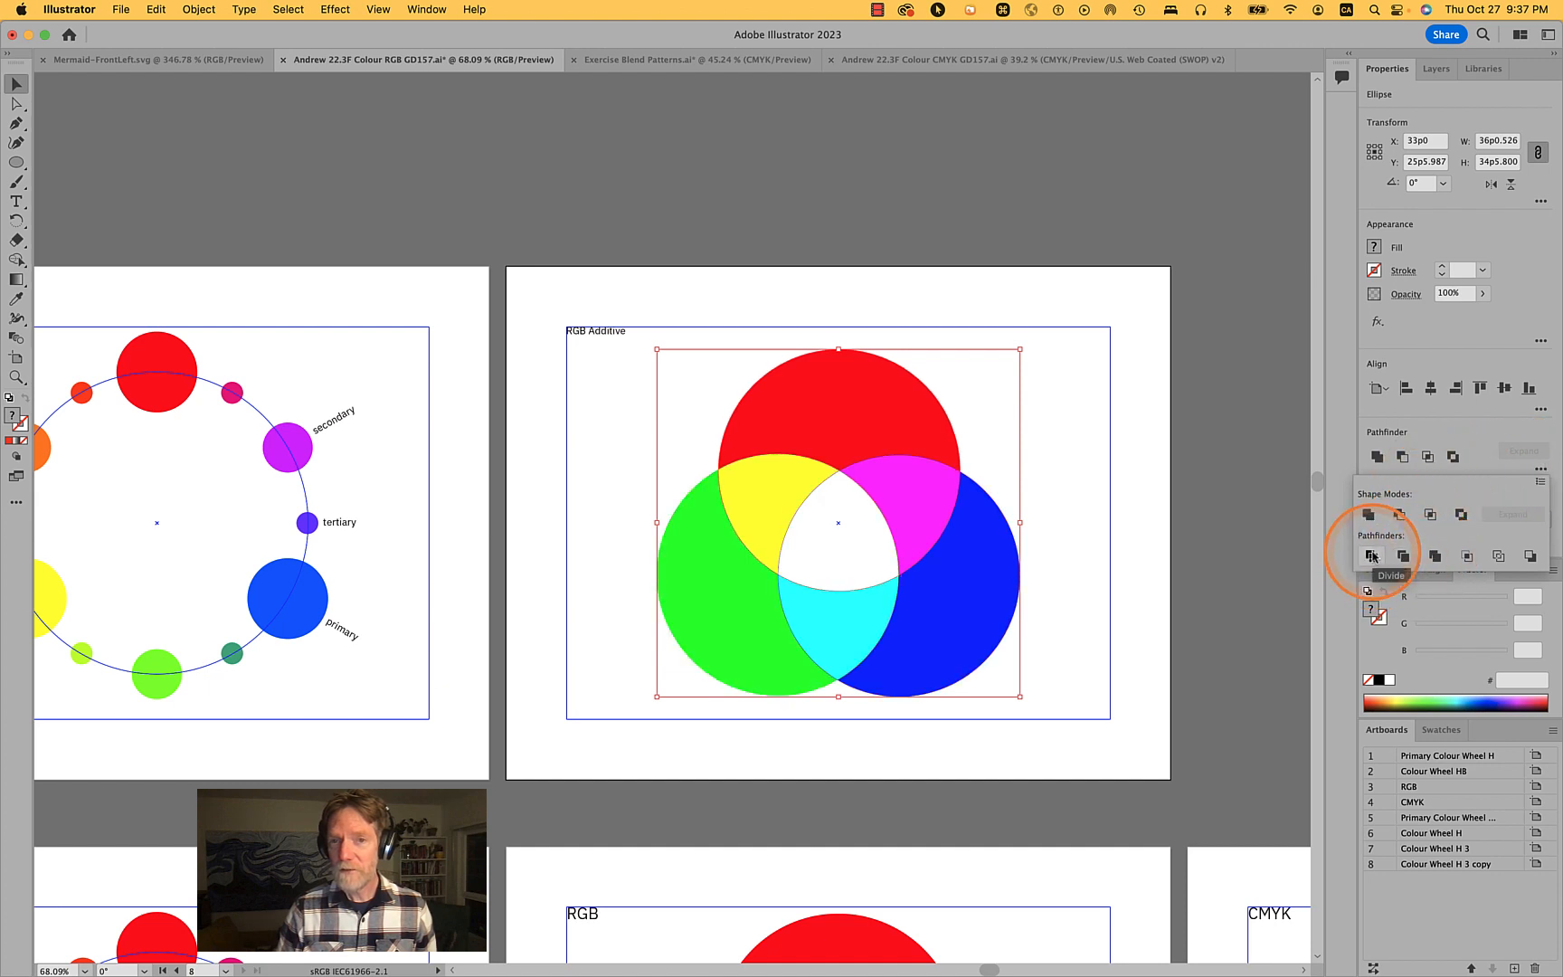
pyautogui.click(1204, 486)
pyautogui.press('a')
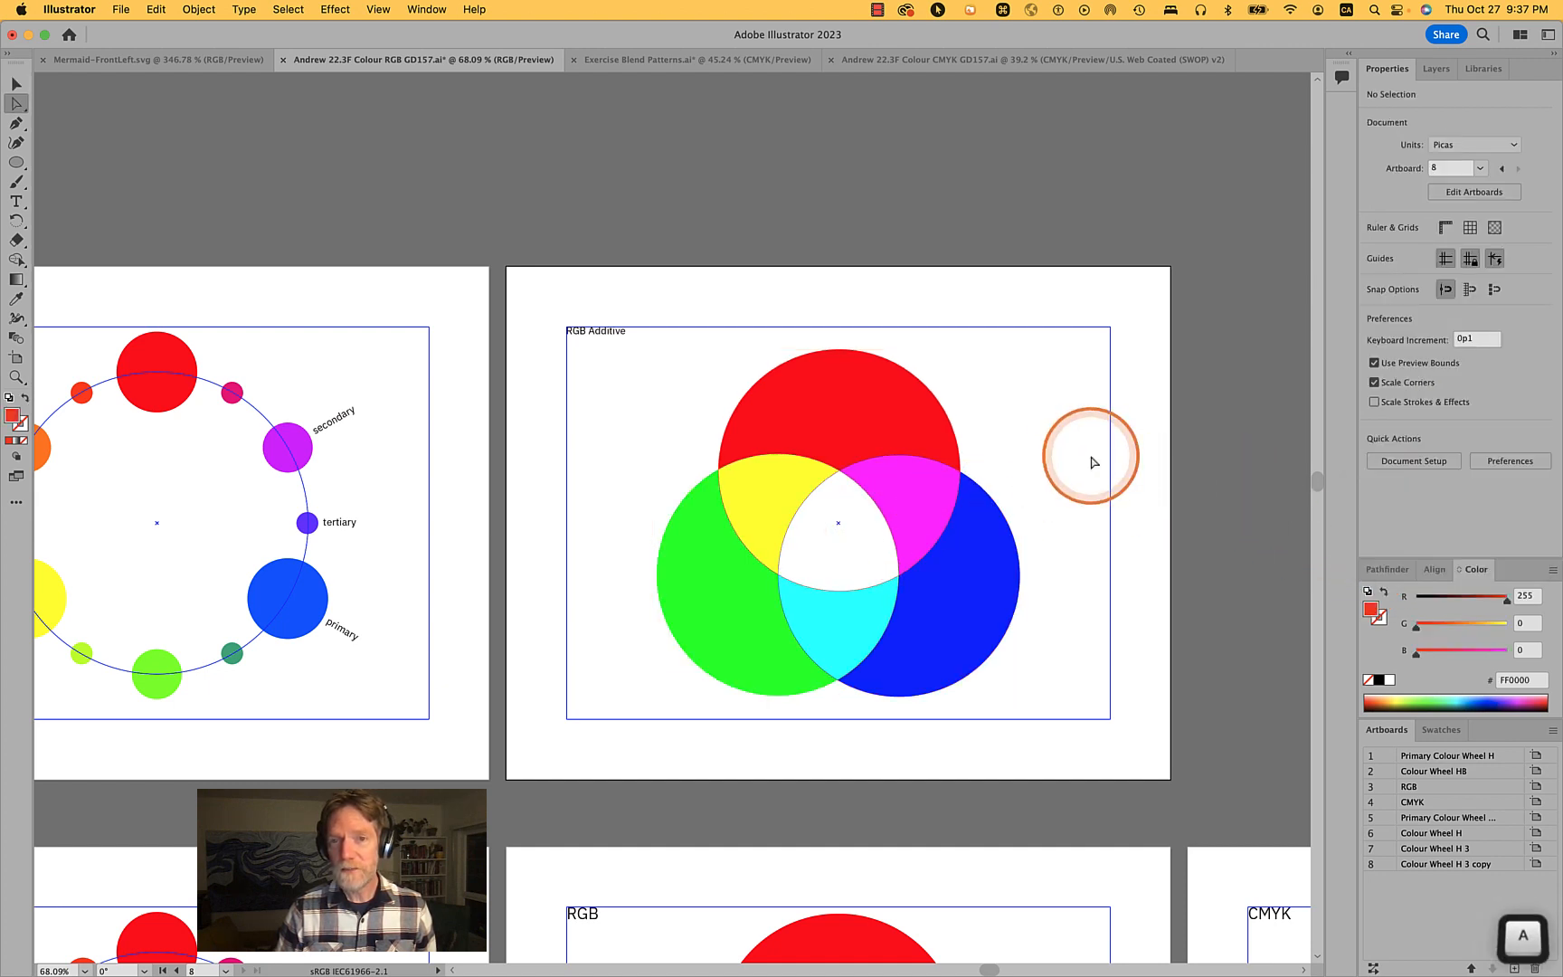
# - Try dragging the white centre piece out with direct selection, then undo the moves and the Divide
pyautogui.click(845, 523)
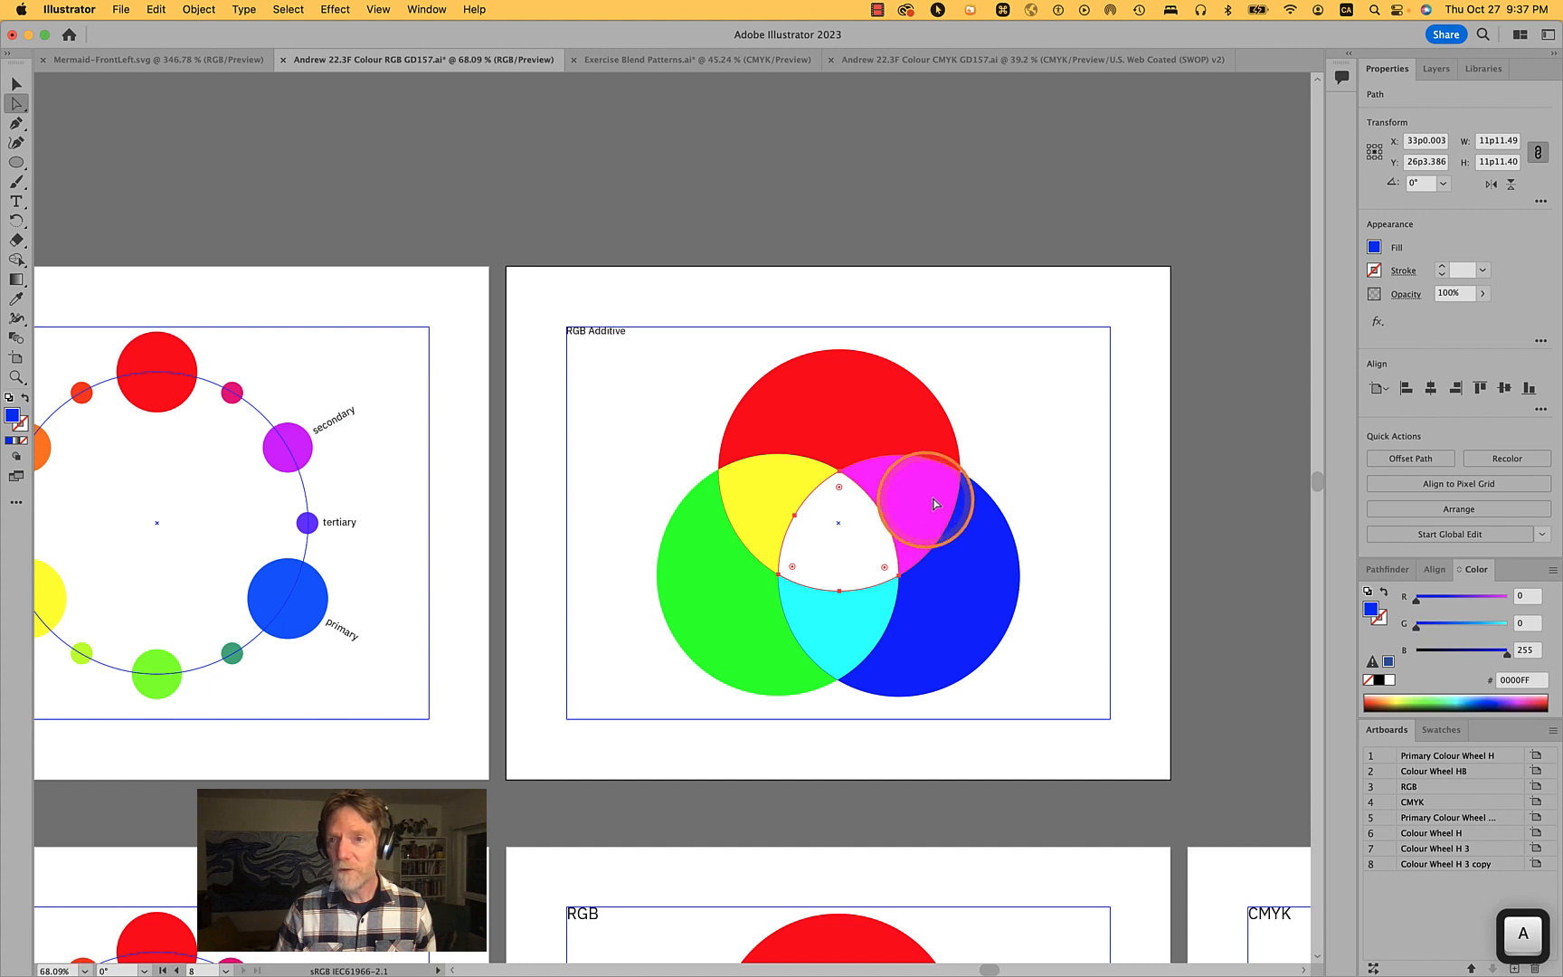
pyautogui.click(1090, 418)
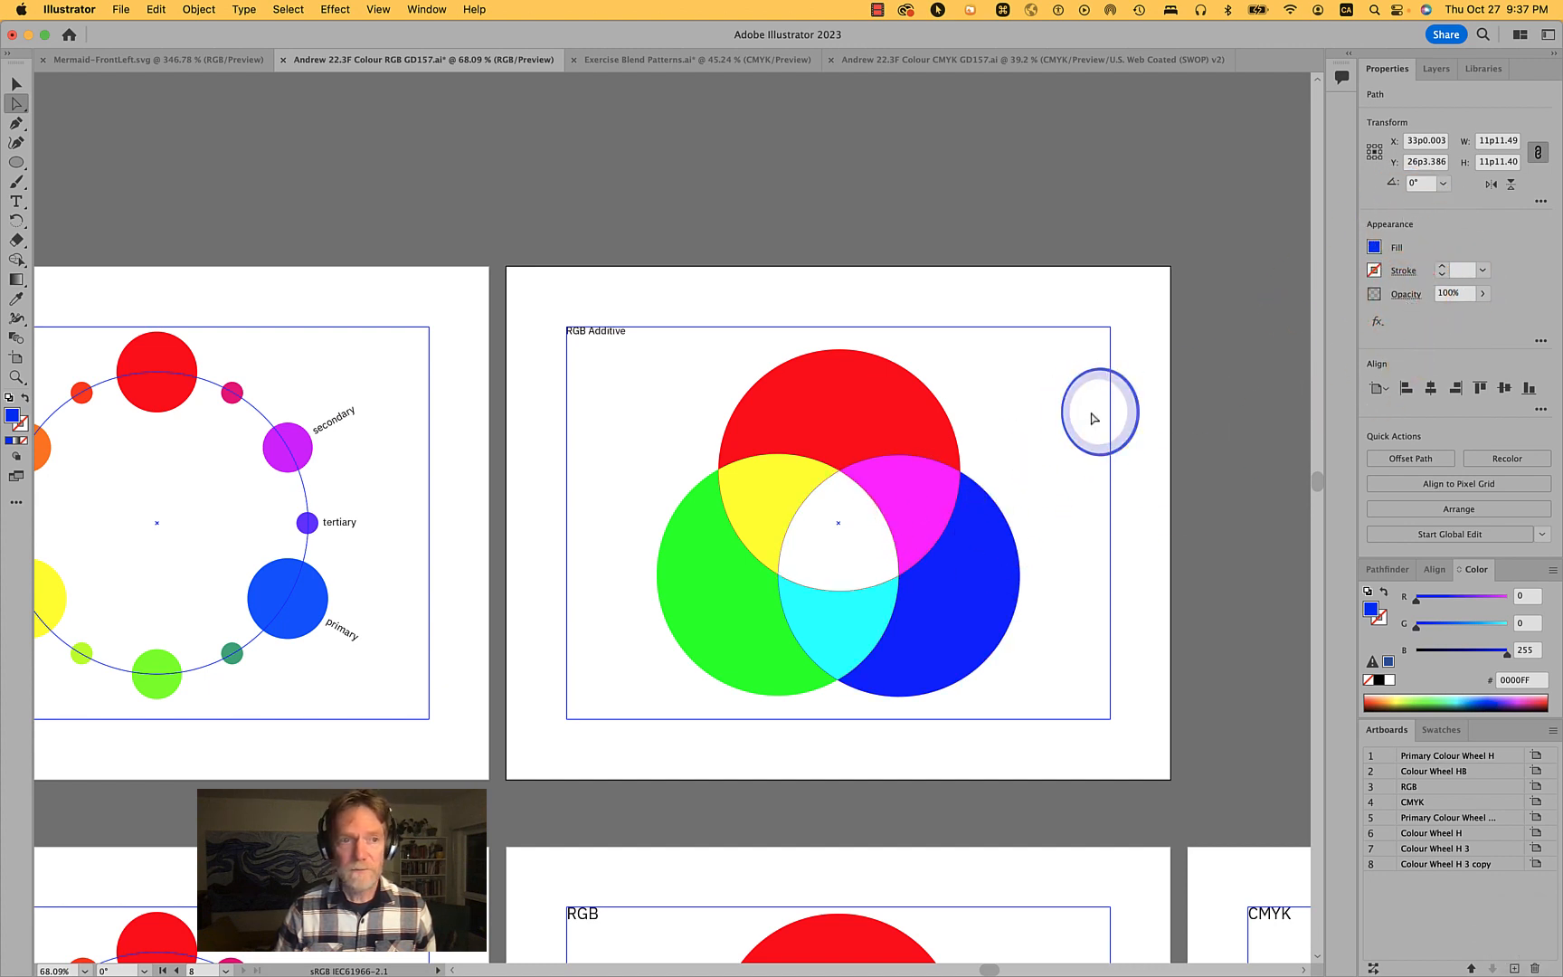
pyautogui.moveTo(837, 527); pyautogui.dragTo(1018, 353)
pyautogui.press('super+z')
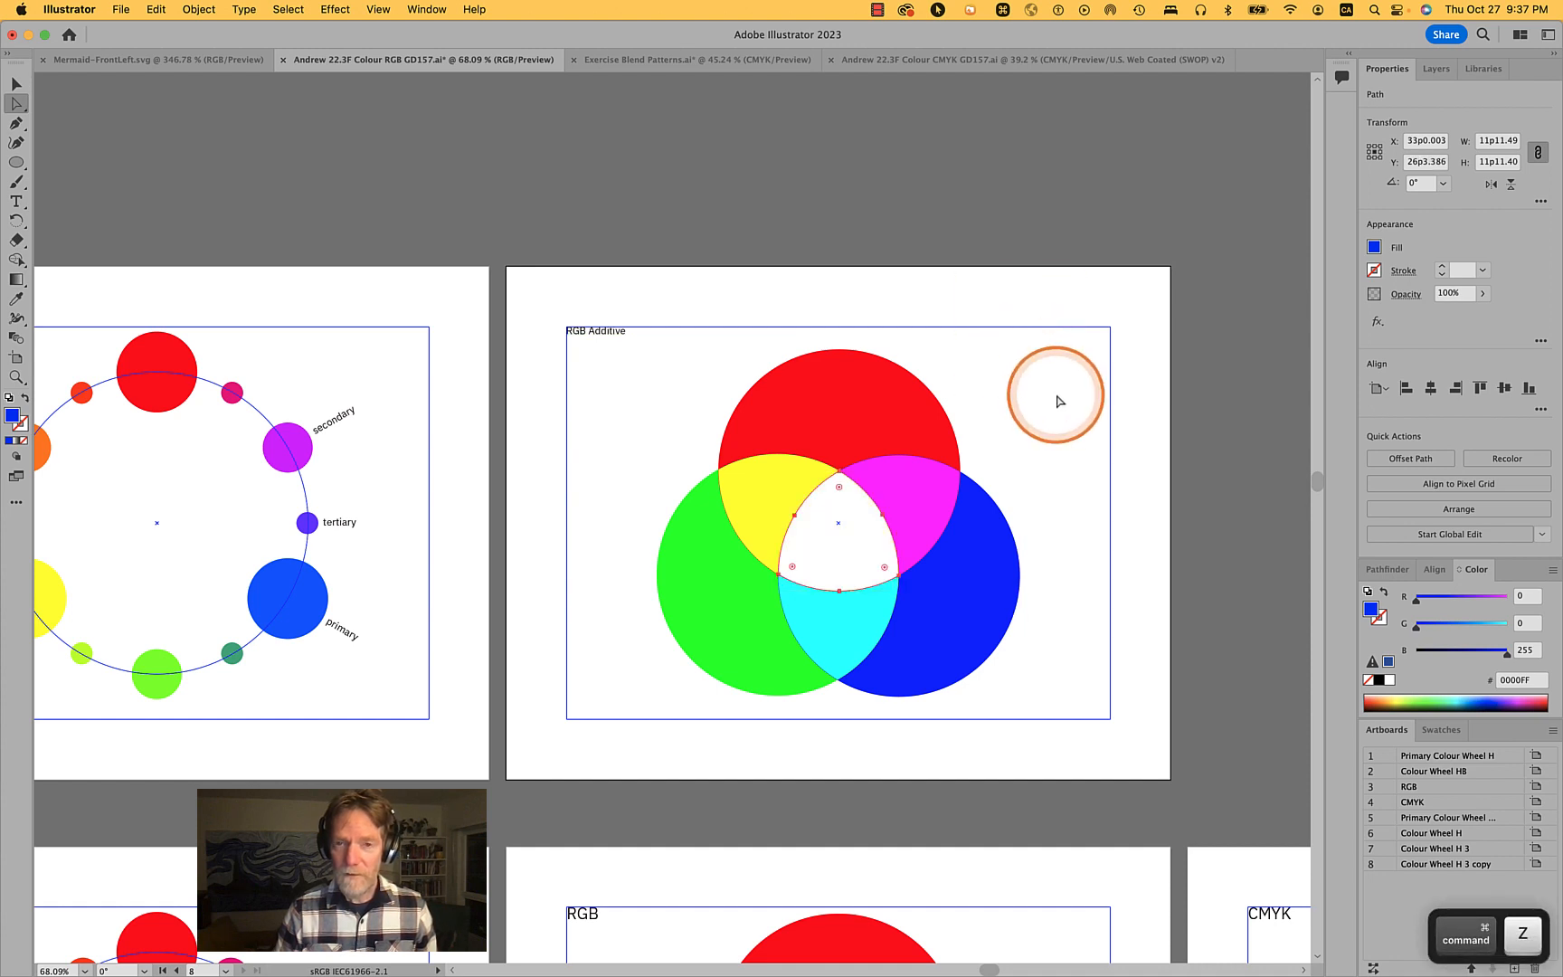
pyautogui.moveTo(844, 548); pyautogui.dragTo(1015, 437)
pyautogui.press('super+z')
pyautogui.press('super+z')
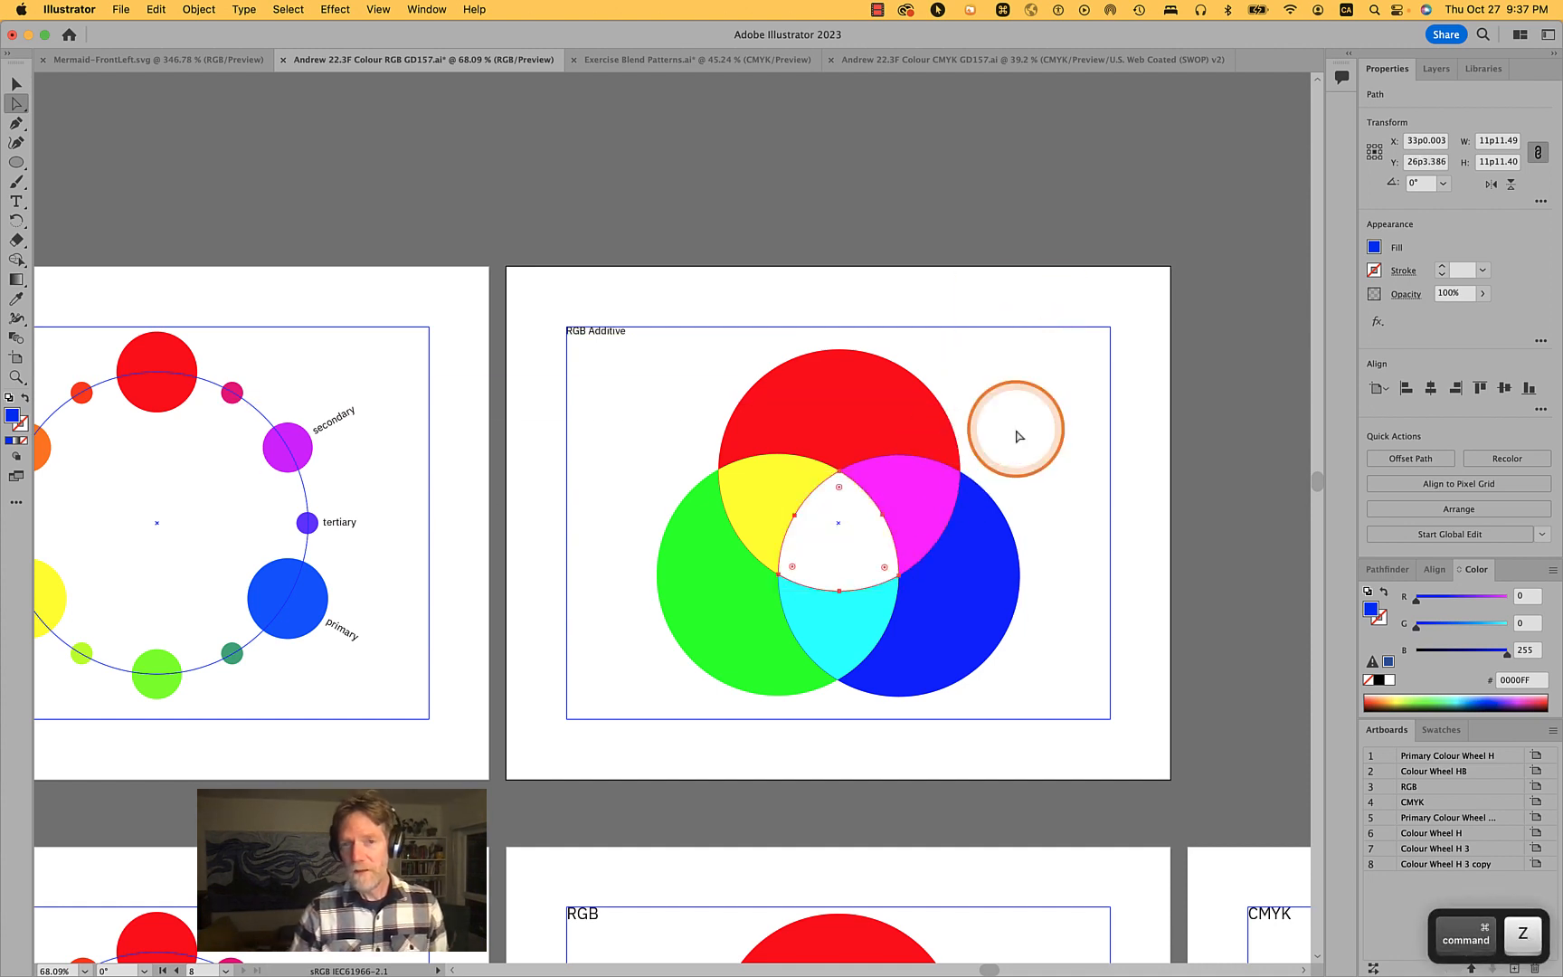
pyautogui.press('super+z')
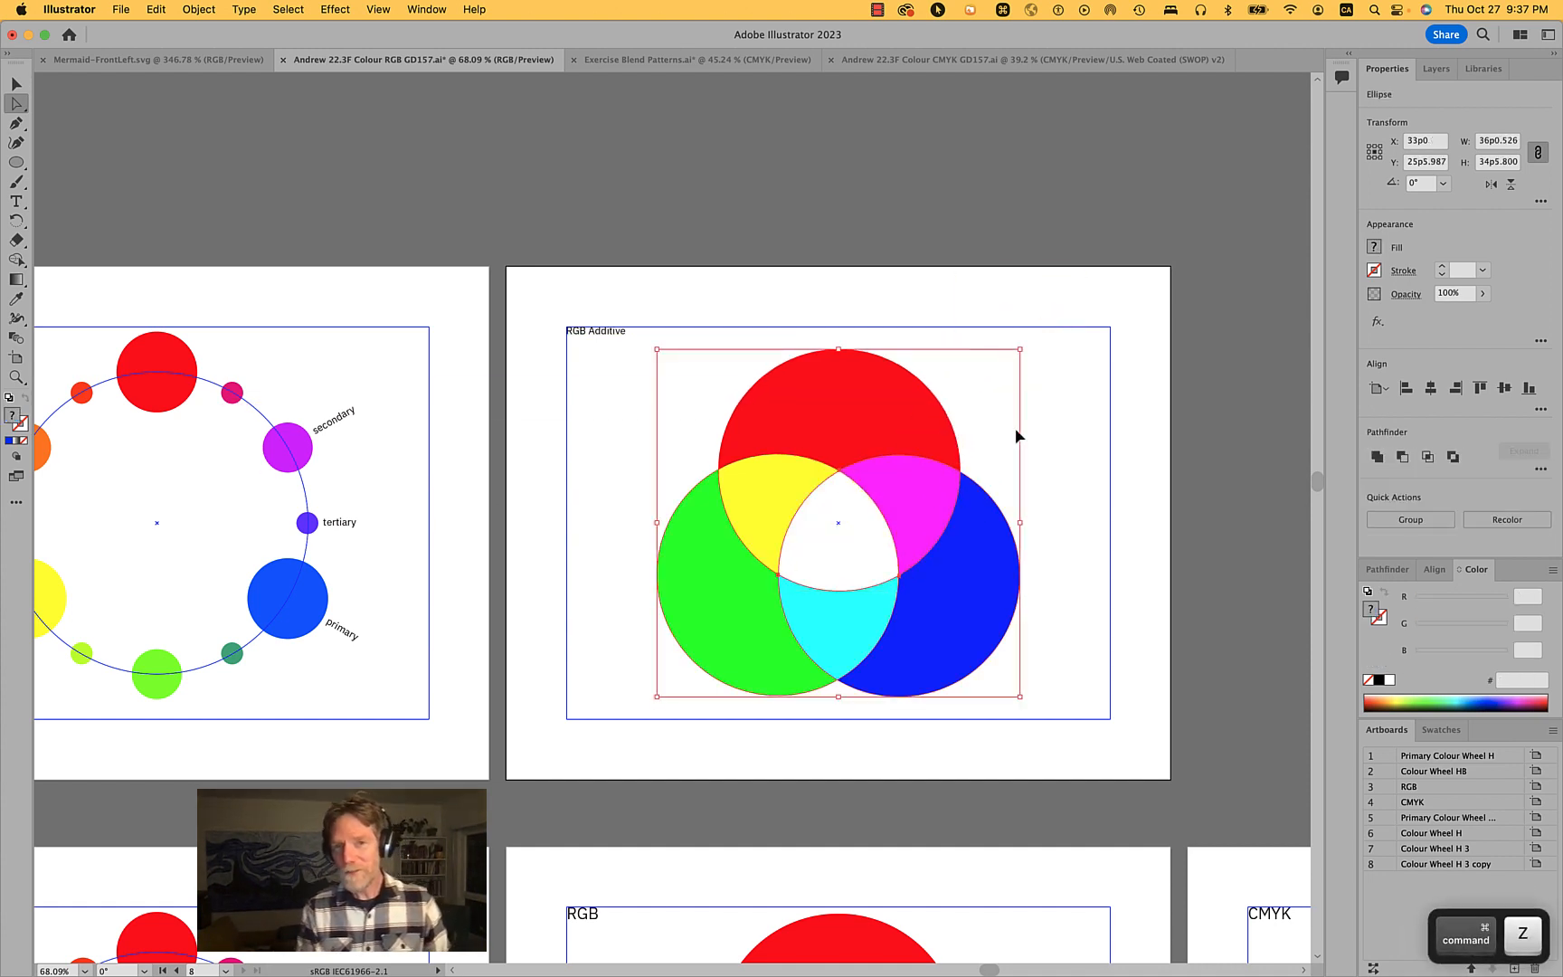
# - Select all three circles and rasterize them as one RGB image at High (300 ppi) with a white background
pyautogui.click(1069, 629)
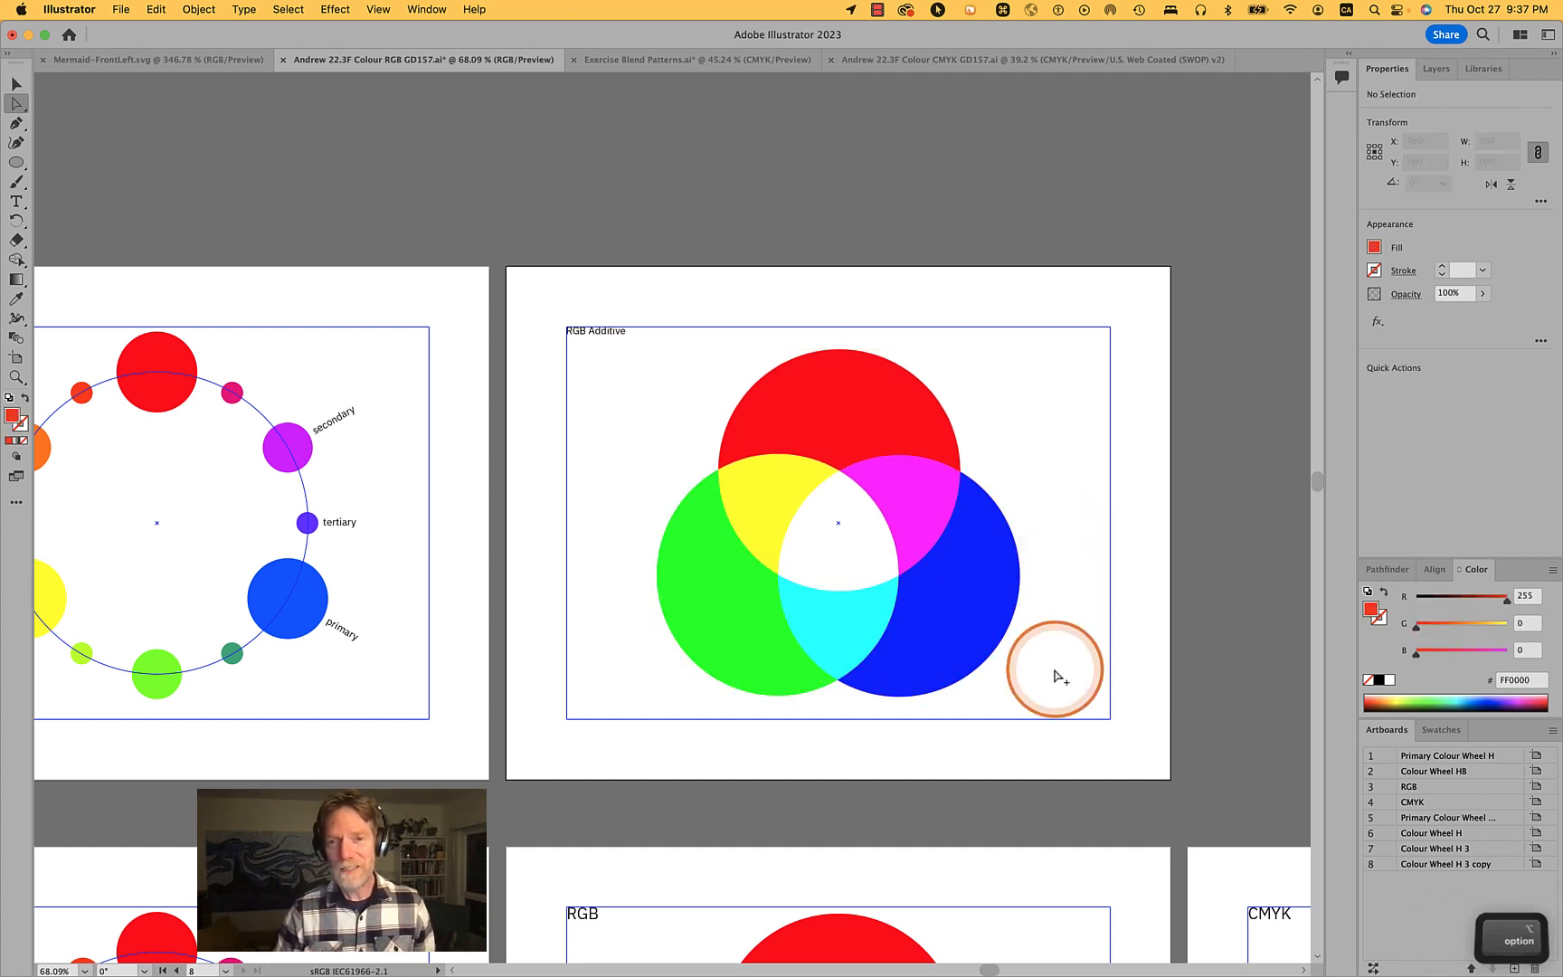
pyautogui.moveTo(1053, 667); pyautogui.dragTo(689, 418)
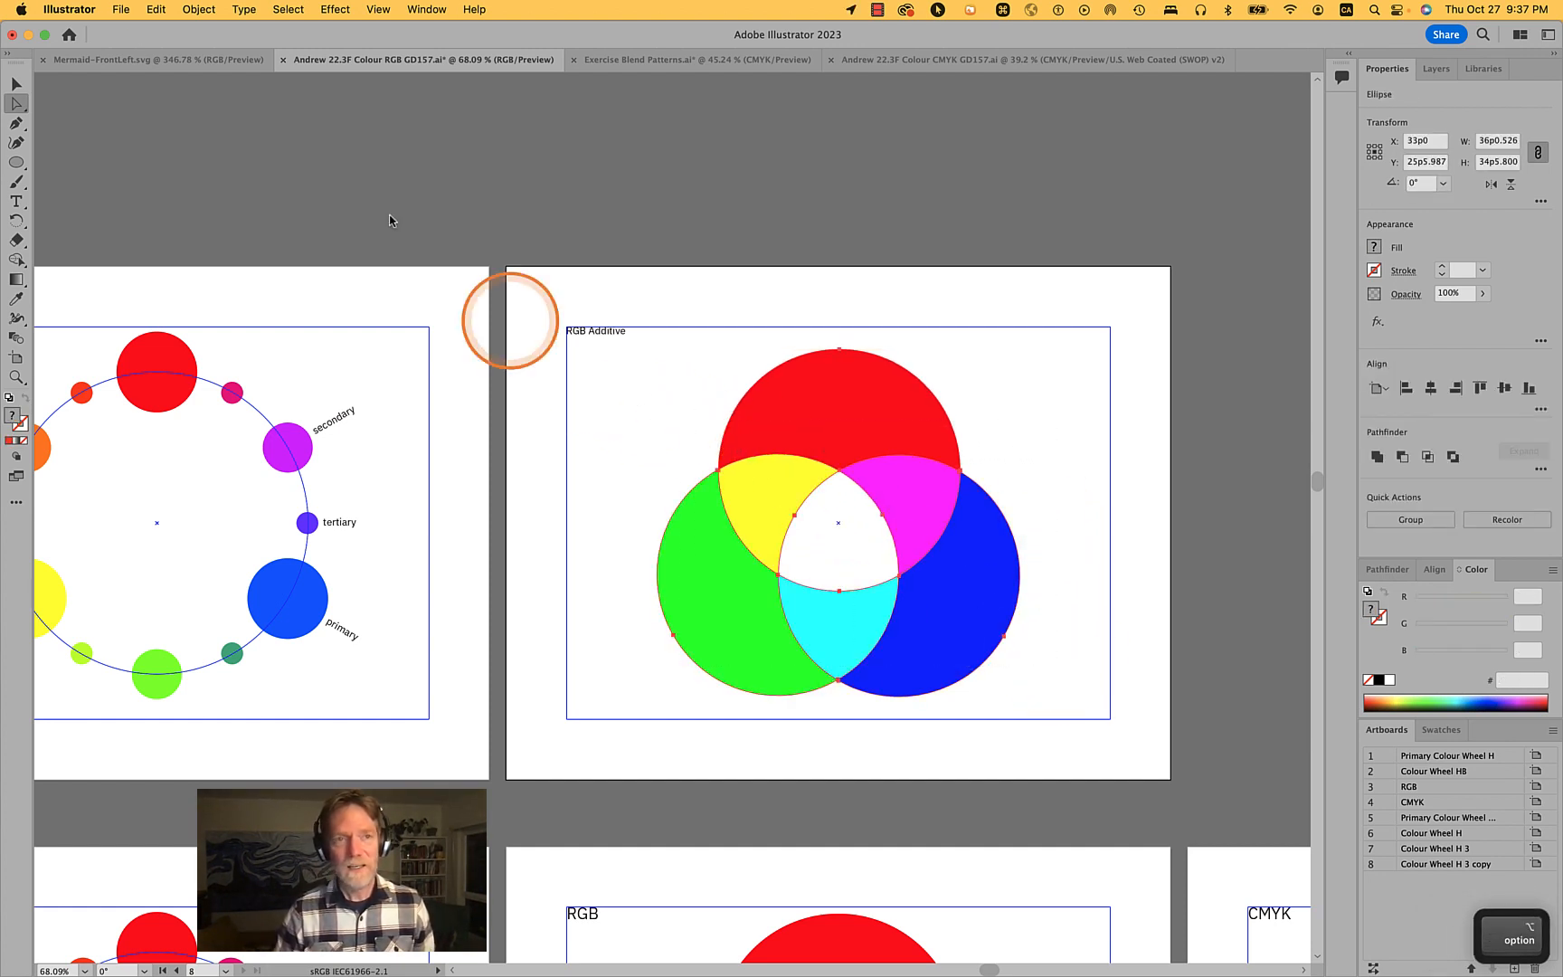
pyautogui.click(183, 8)
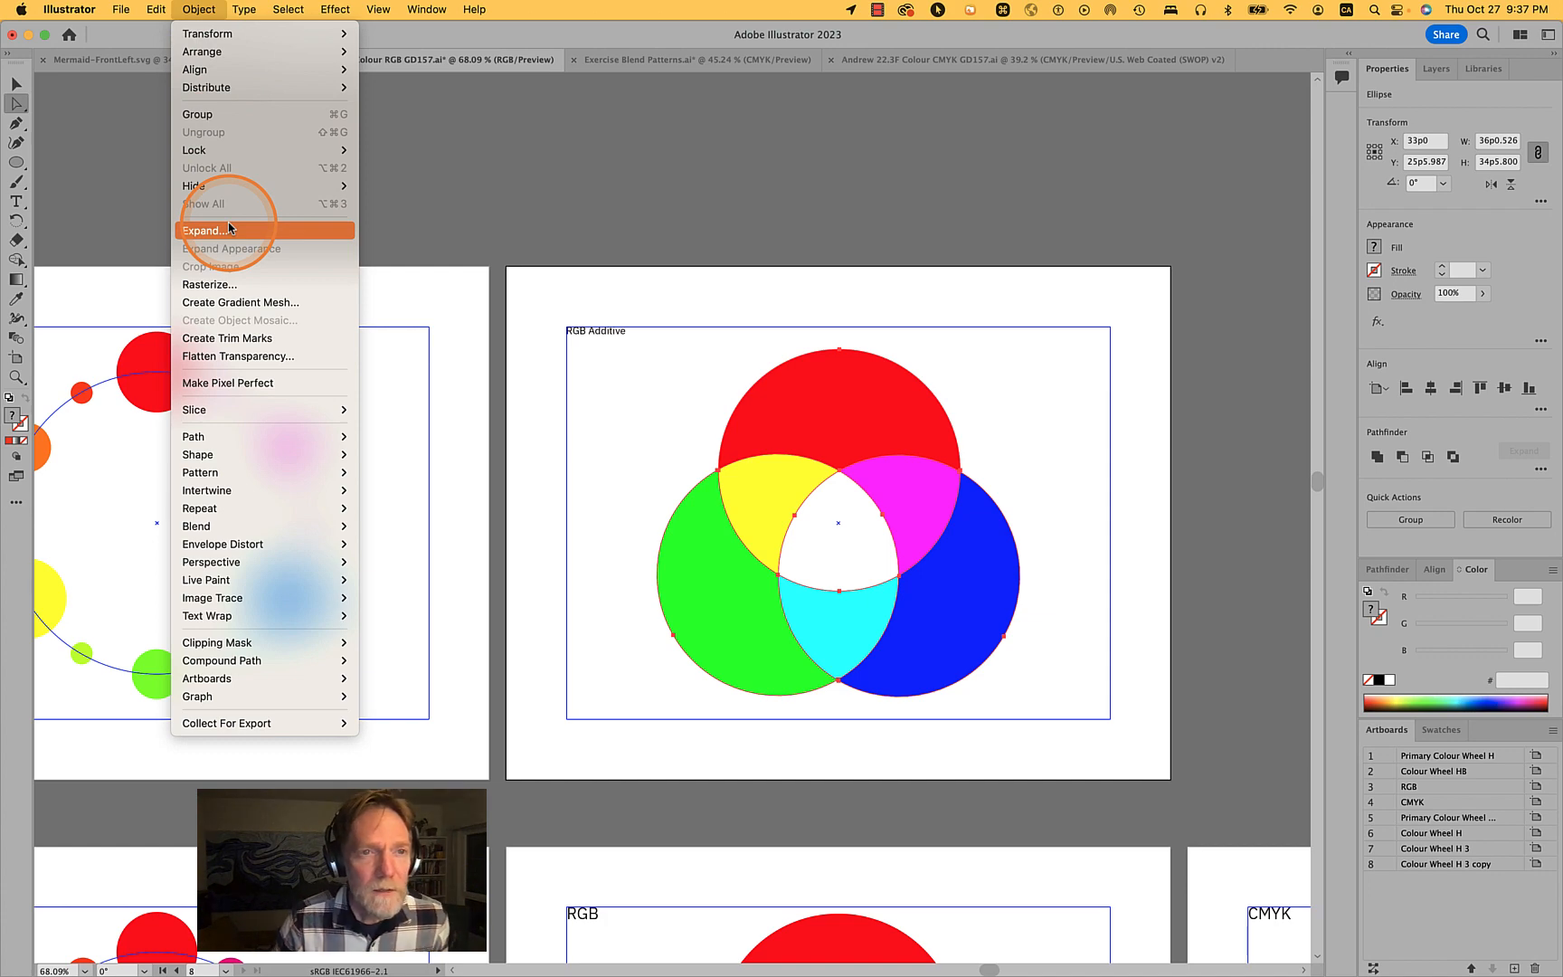
pyautogui.click(228, 285)
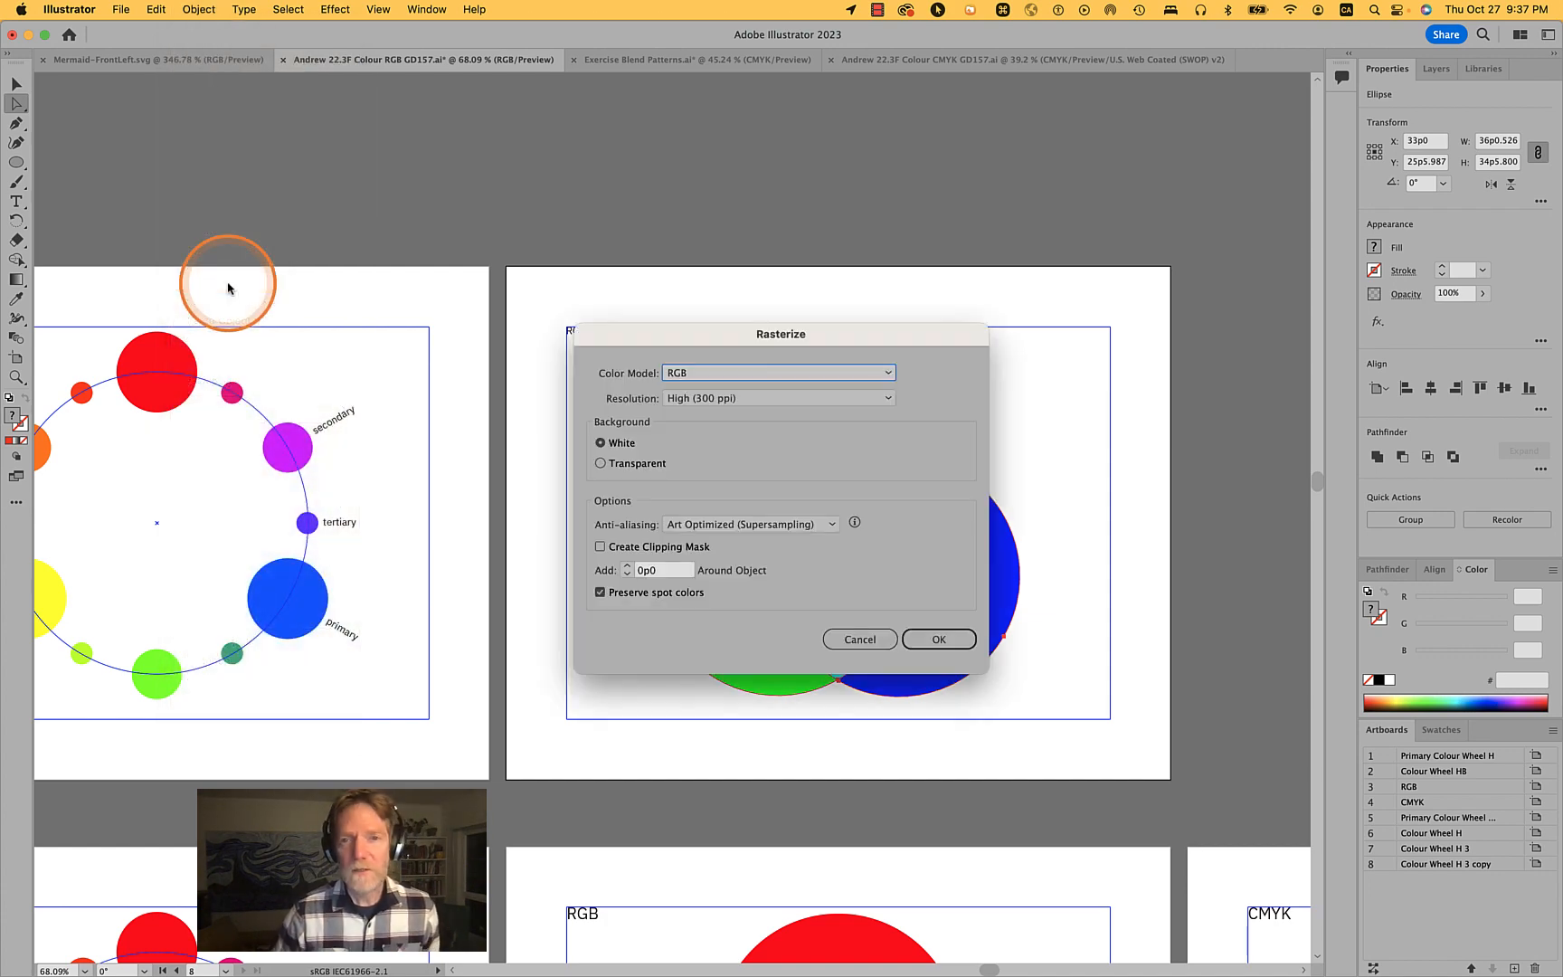
pyautogui.click(960, 639)
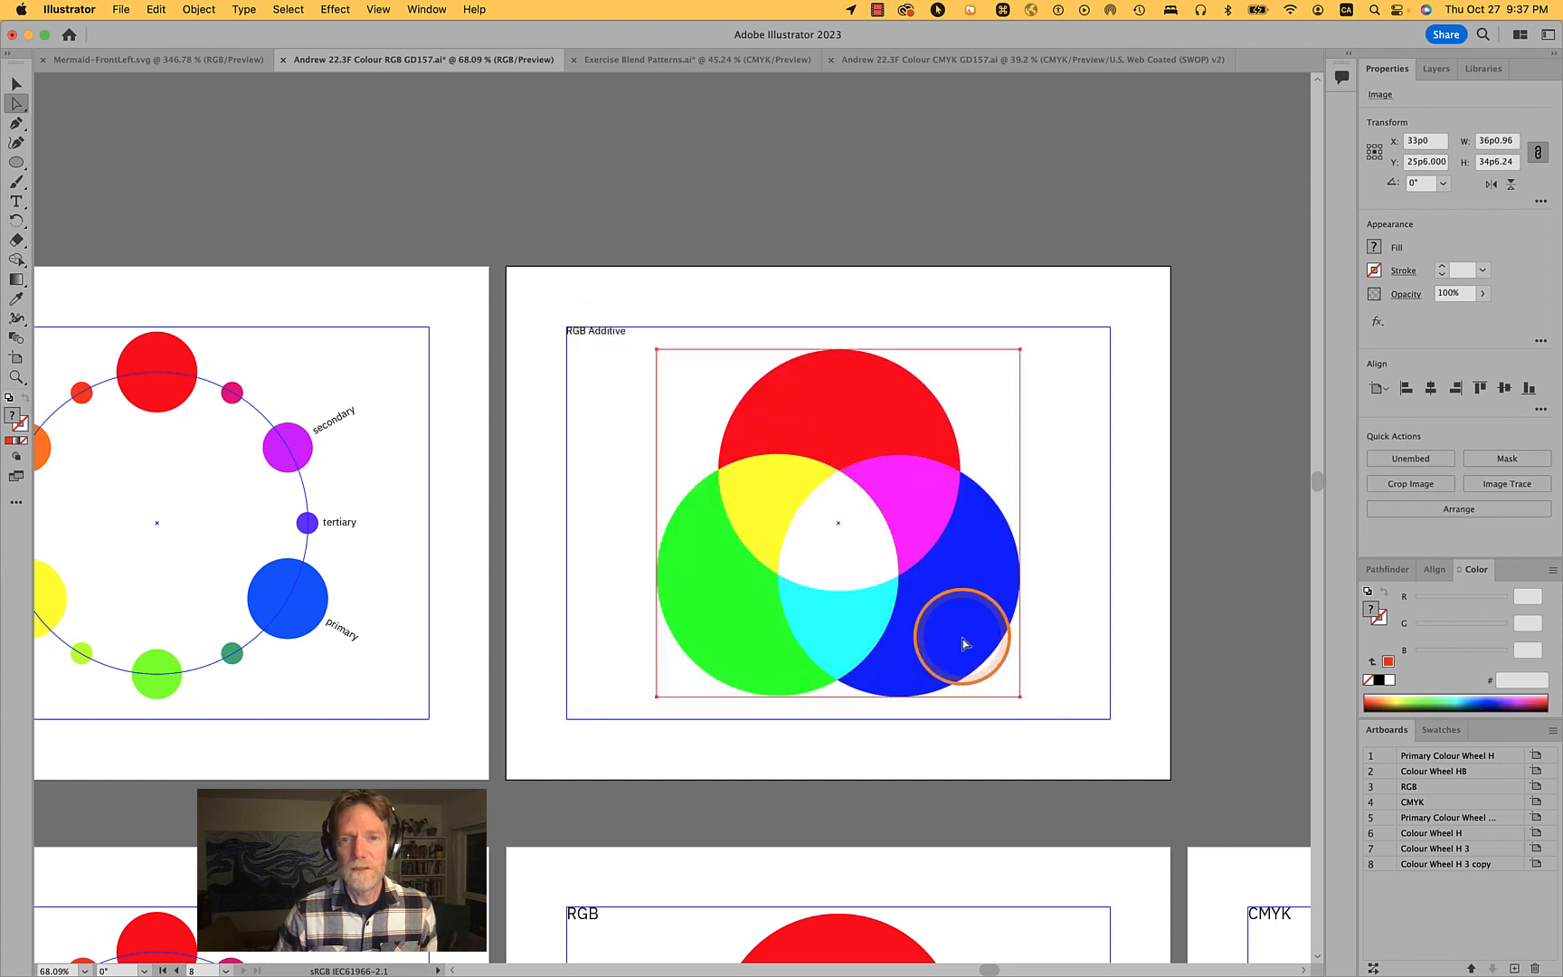
pyautogui.click(1091, 564)
pyautogui.click(850, 554)
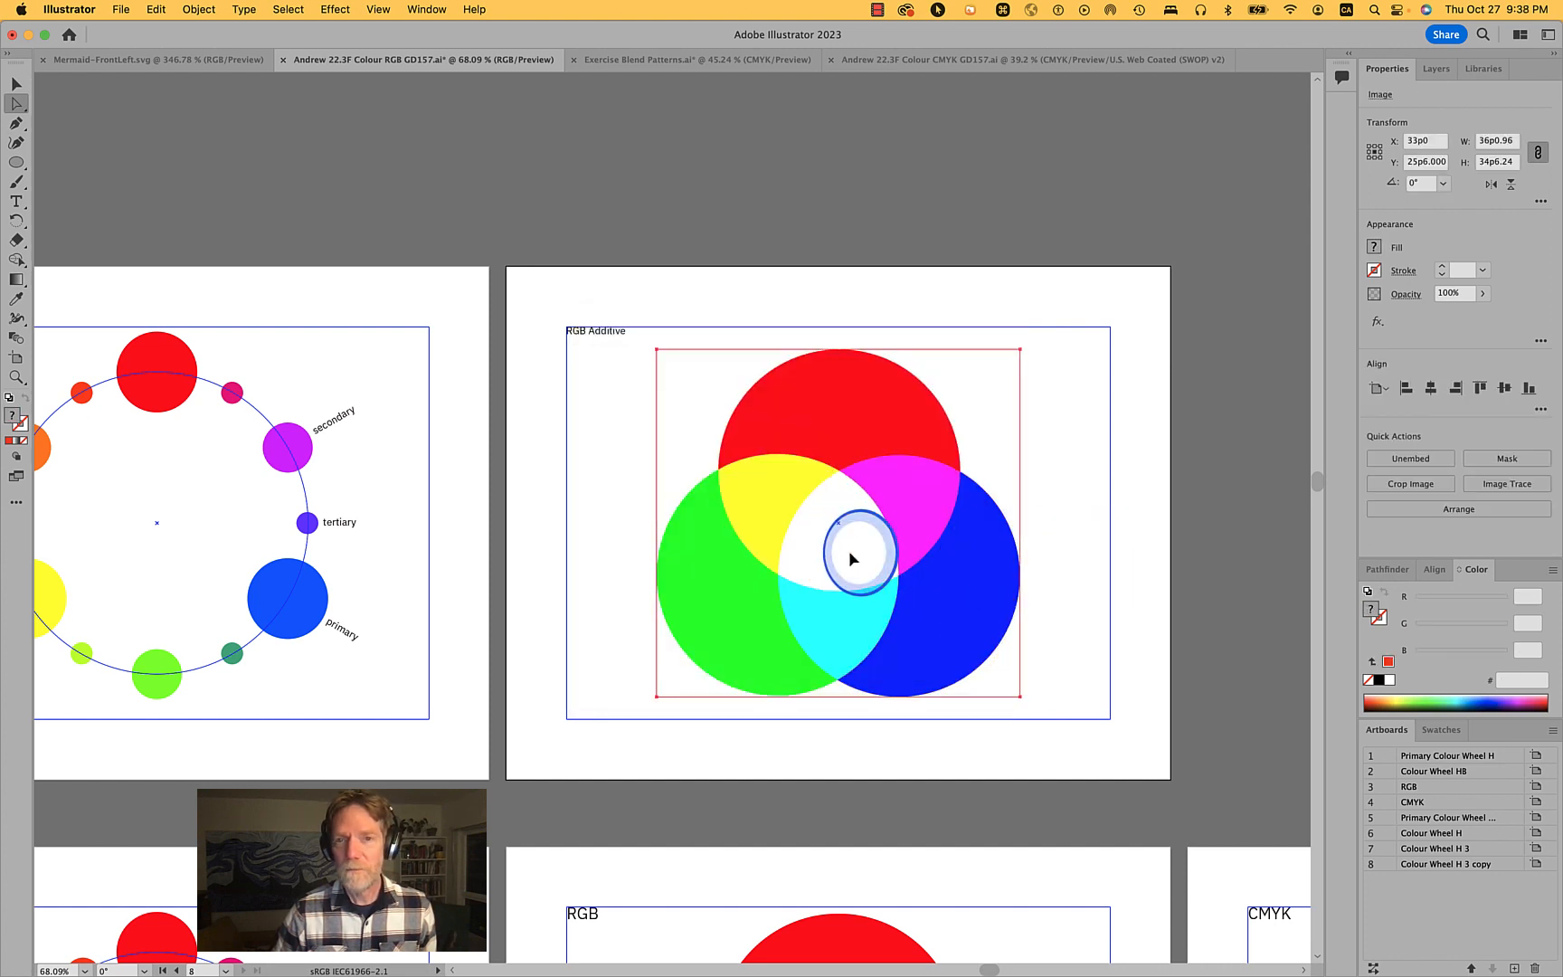
# - Try moving the rasterized image aside, then undo the move
pyautogui.click(1057, 395)
pyautogui.moveTo(919, 474); pyautogui.dragTo(1090, 470)
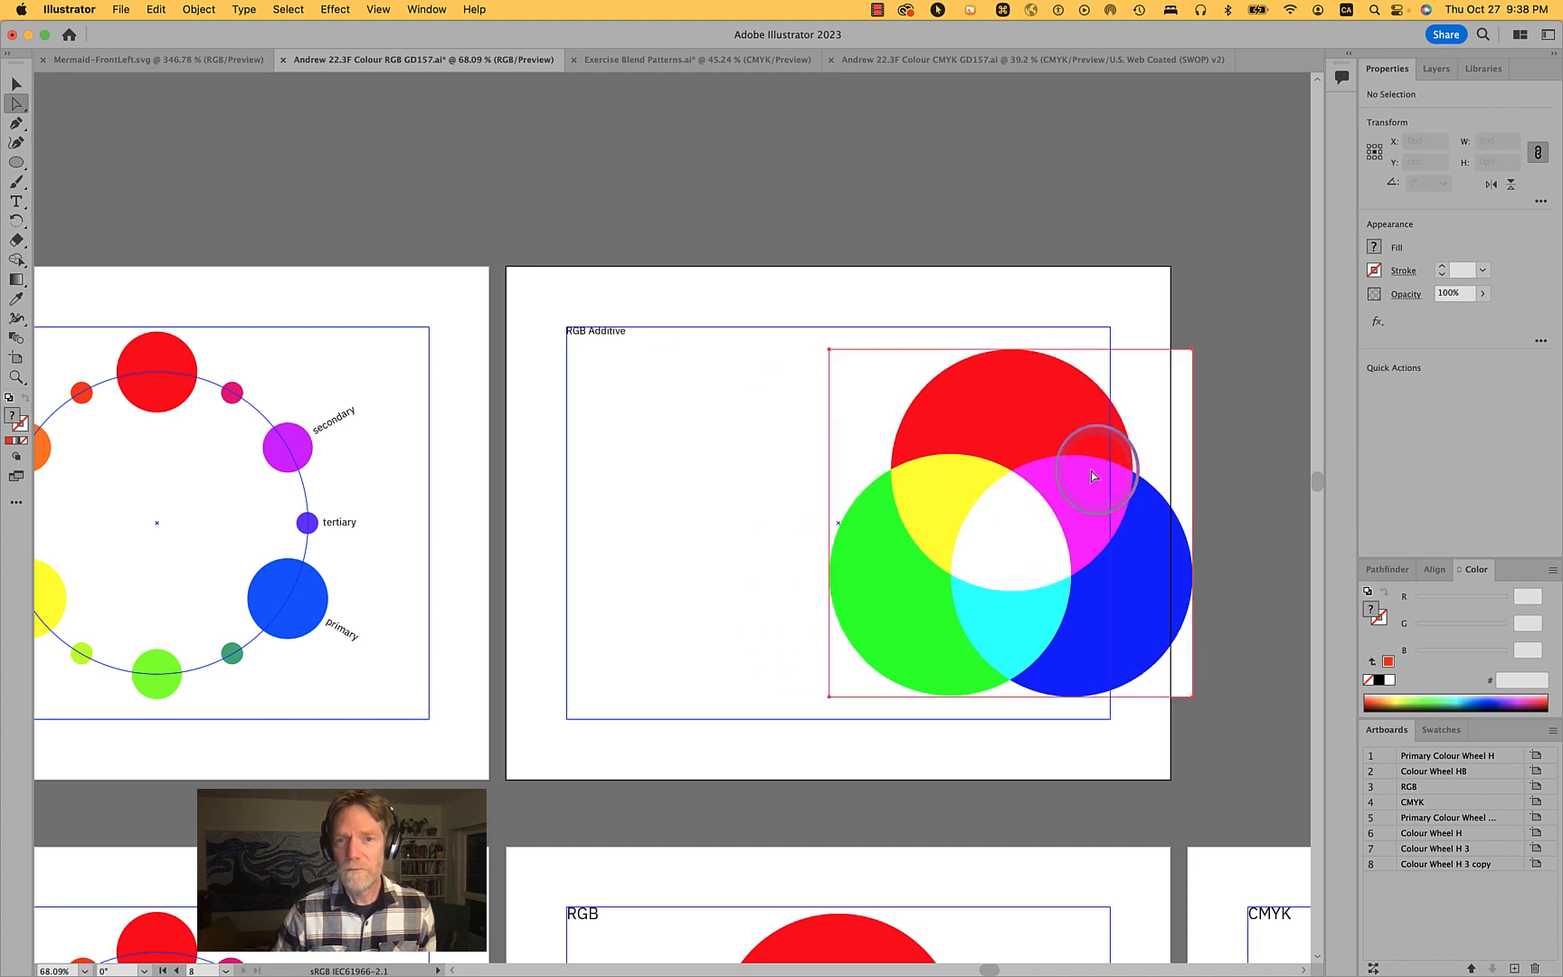
pyautogui.press('super+z')
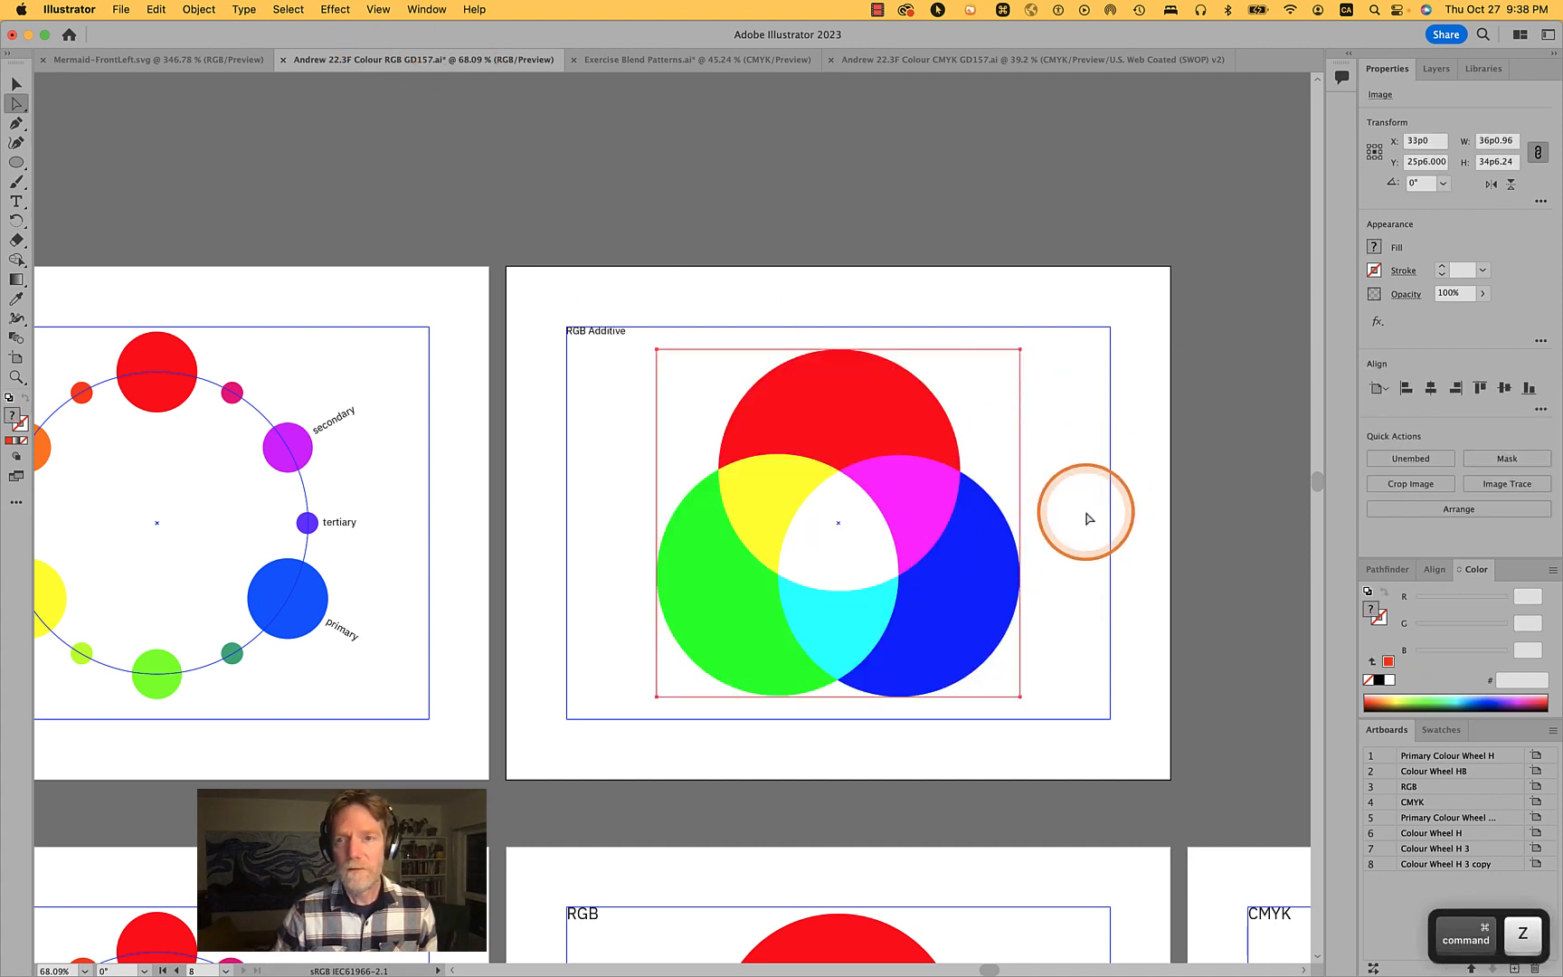
pyautogui.press('super+y')
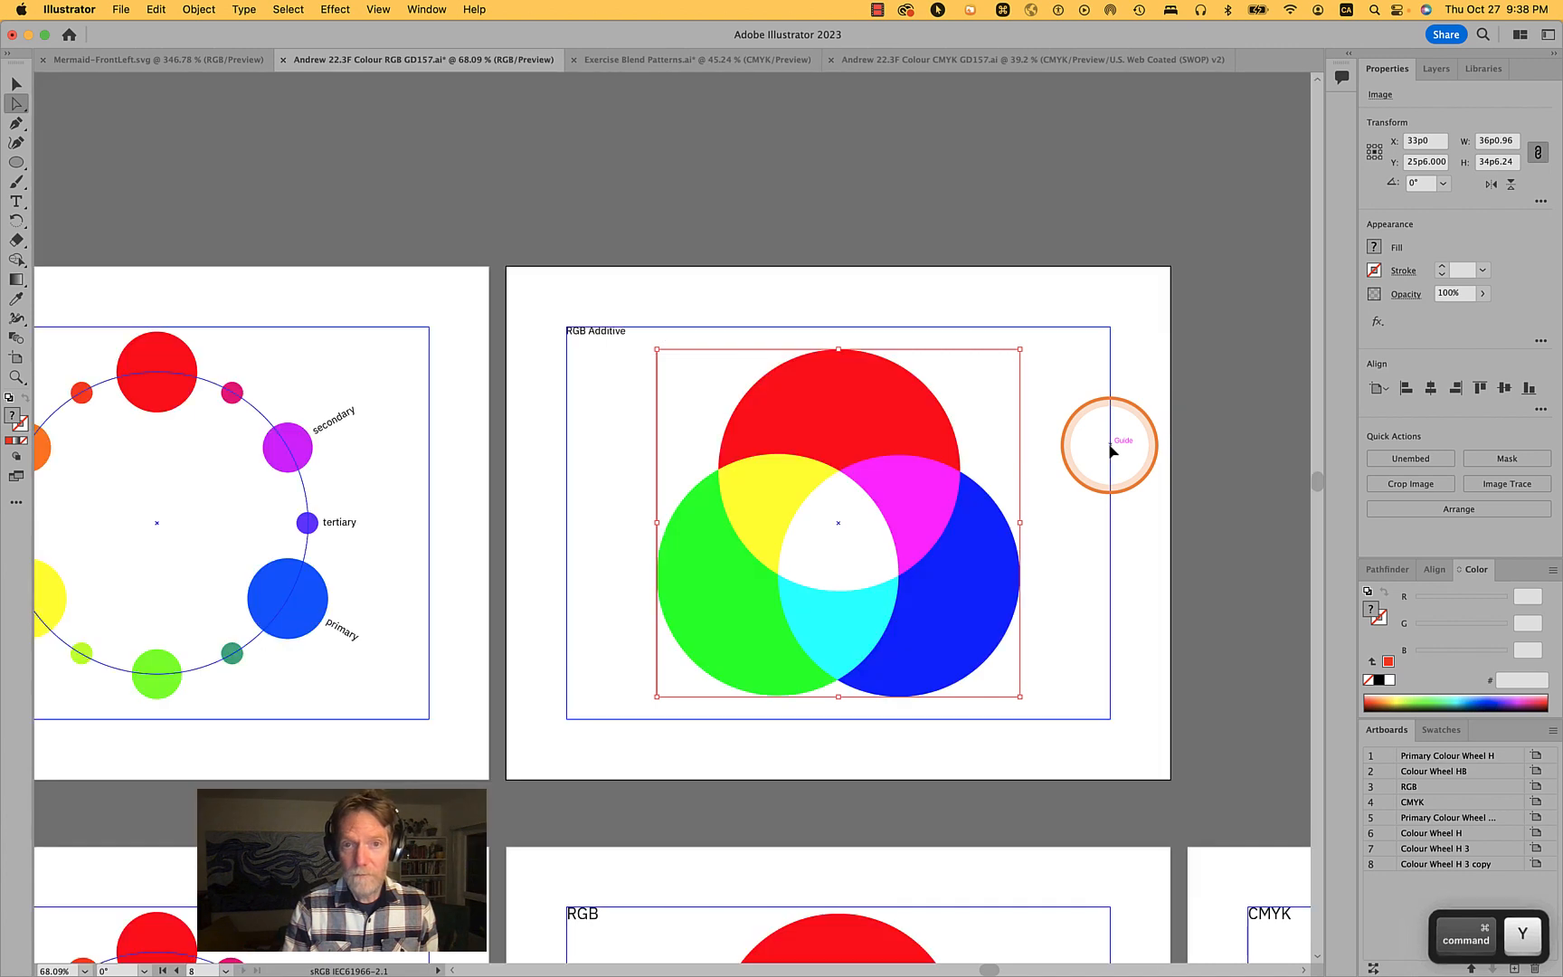
# - Undo the rasterization to return to the divided vector circles, then deselect
pyautogui.press('super+a')
pyautogui.click(871, 445)
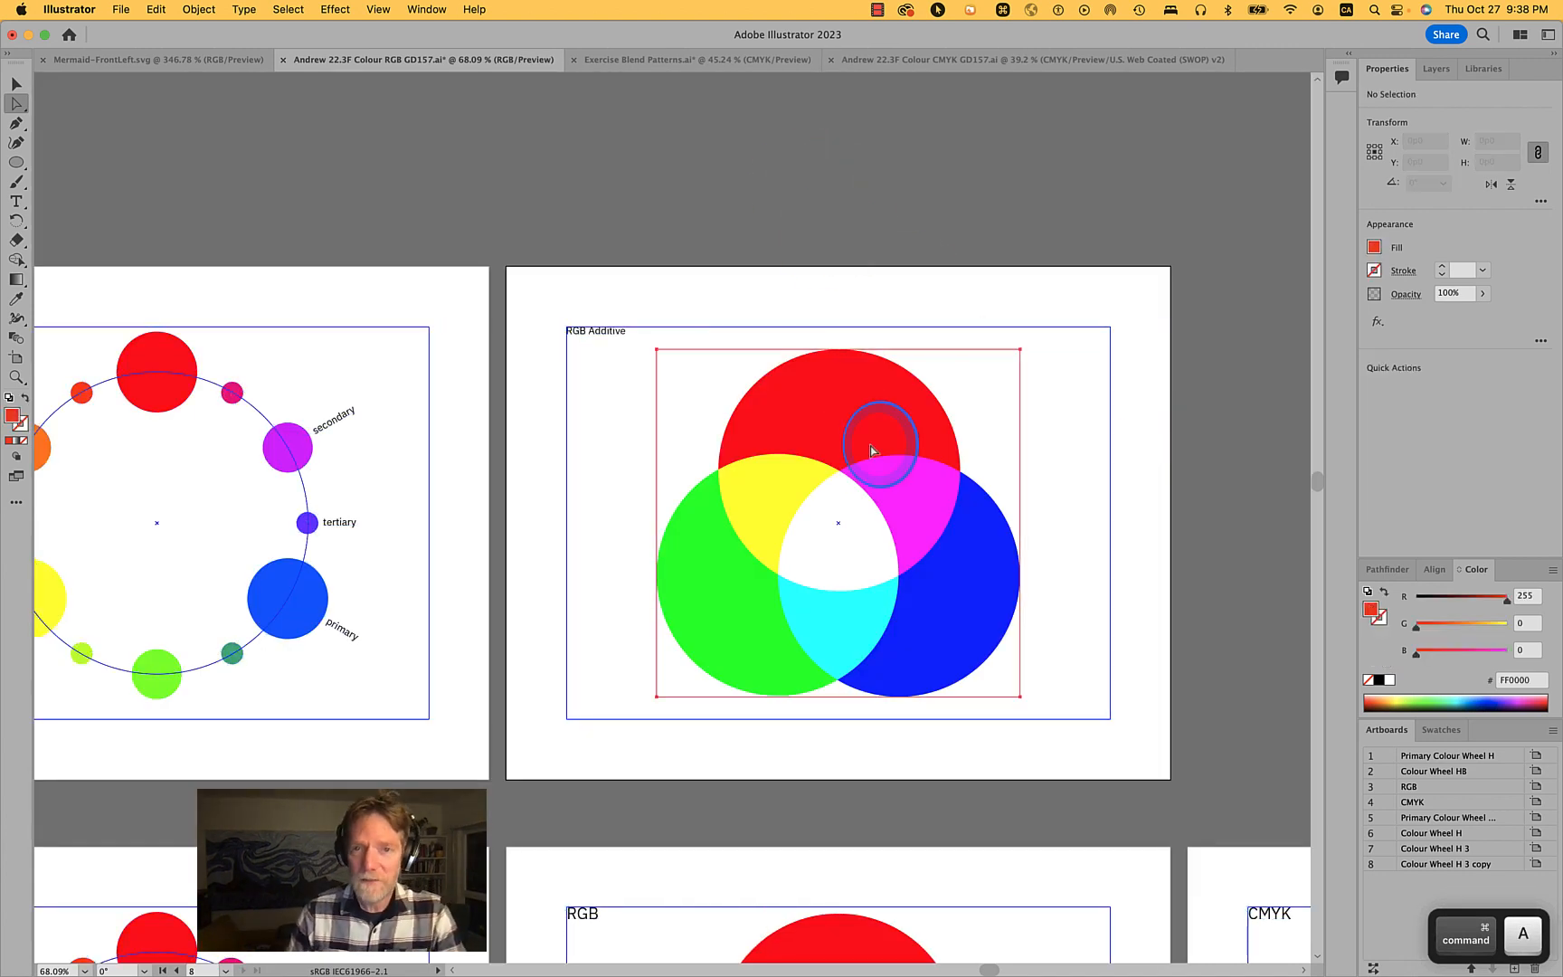
pyautogui.press('super+z')
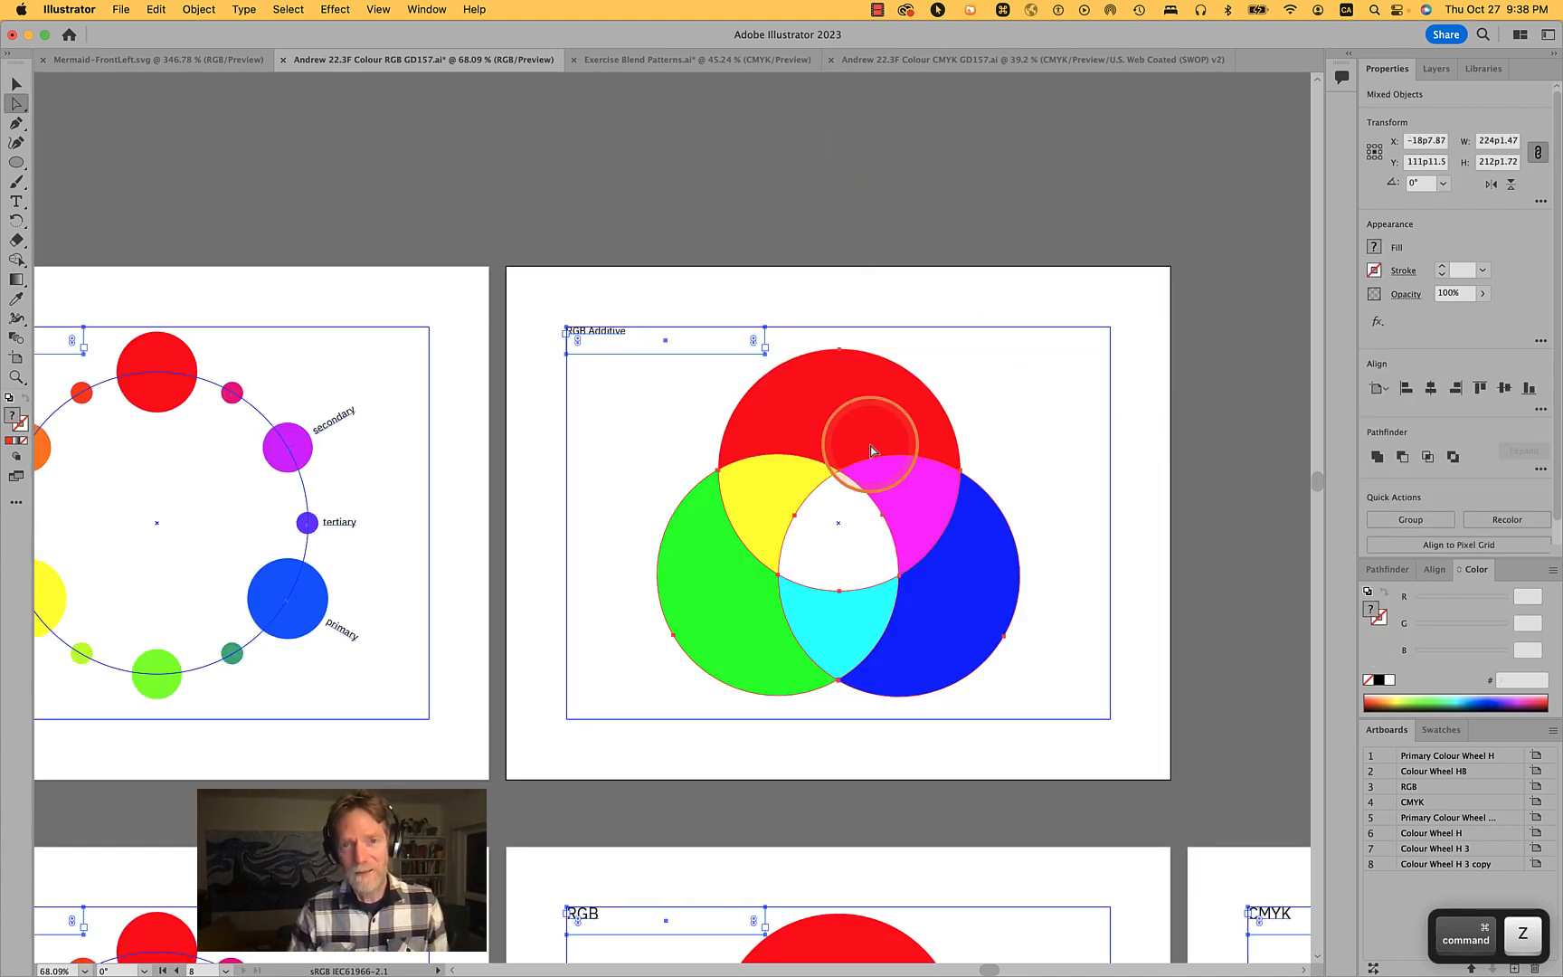
pyautogui.click(497, 212)
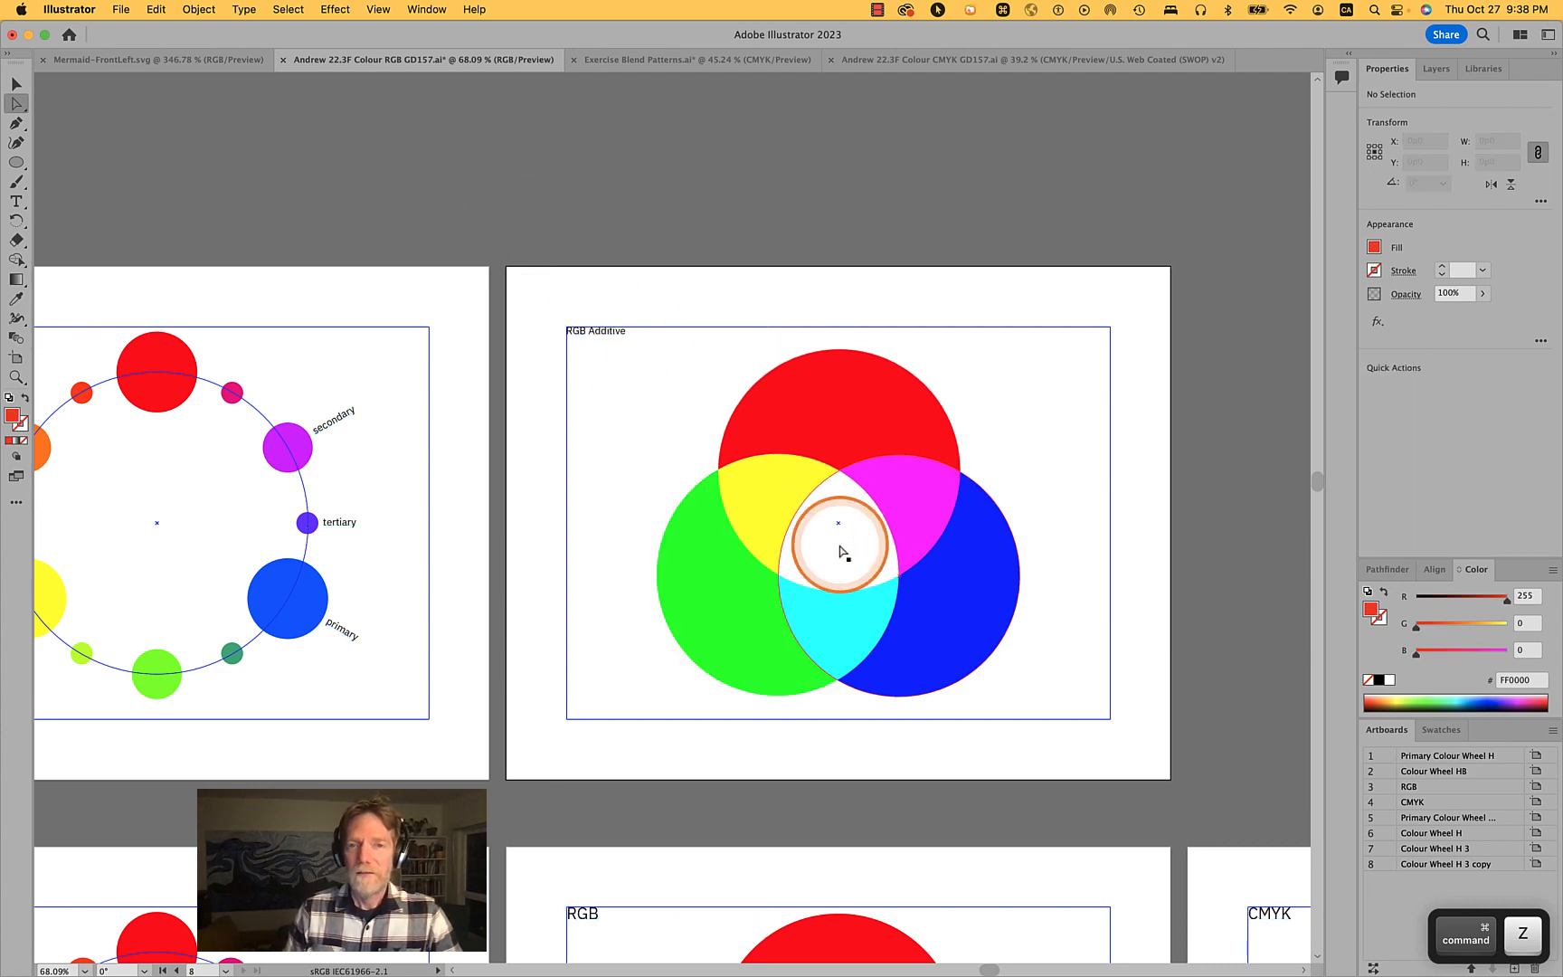
# - Select all three circles and flatten their transparency using the Medium Resolution preset
pyautogui.scroll(5, 840, 551)
pyautogui.scroll(-5, 839, 551)
pyautogui.scroll(2, 841, 550)
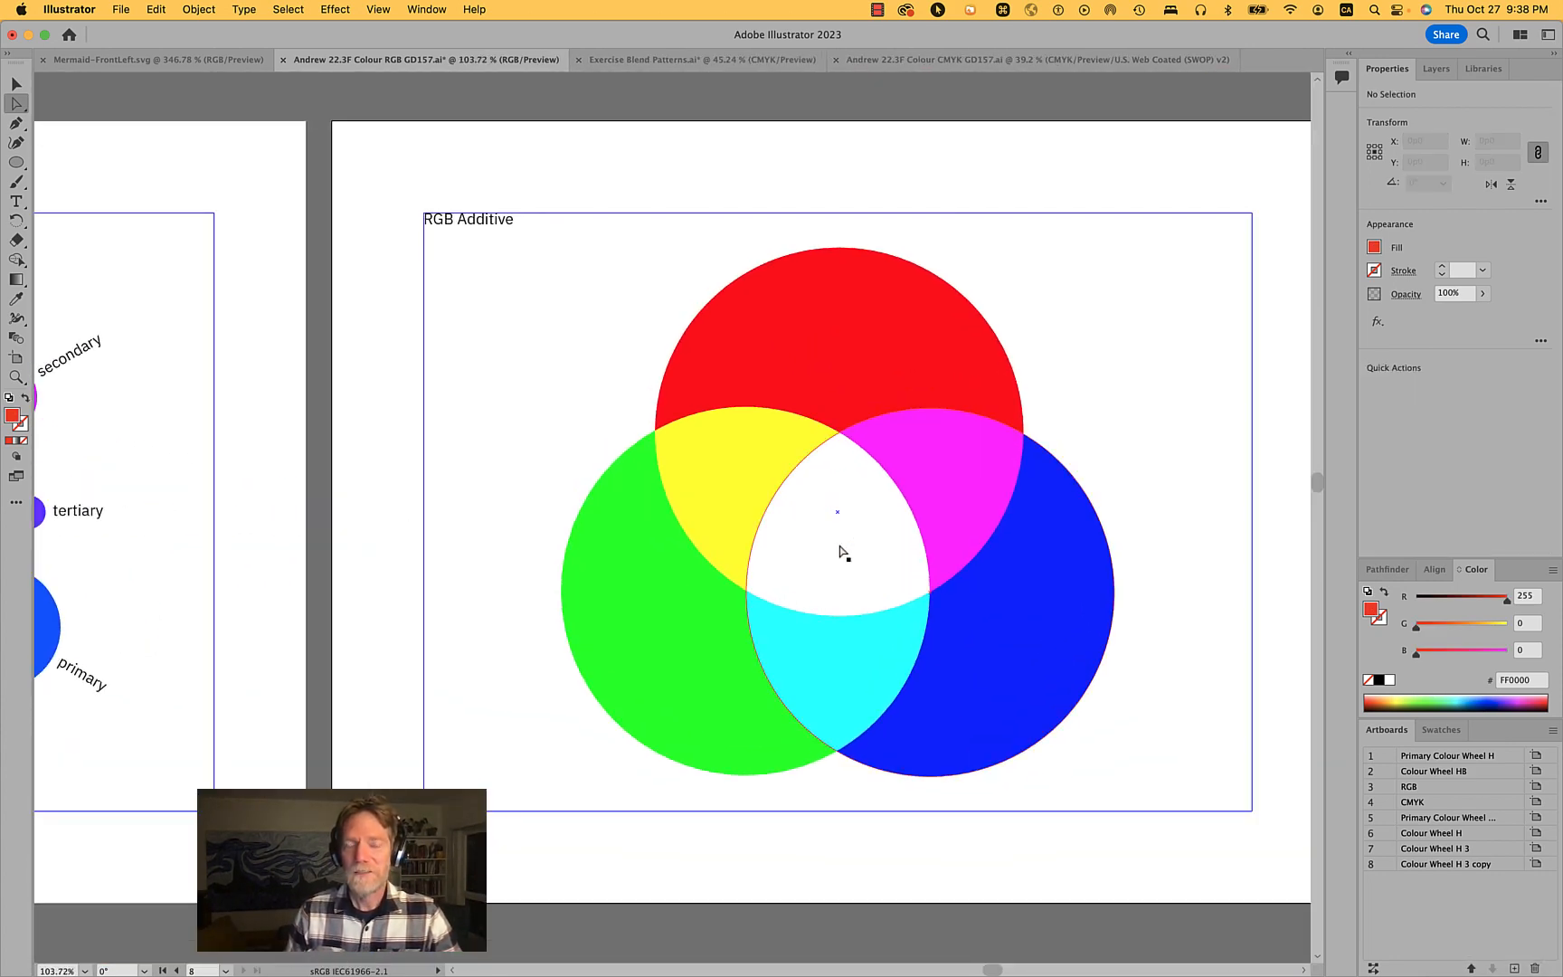
pyautogui.press('v')
pyautogui.moveTo(1090, 855); pyautogui.dragTo(665, 381)
pyautogui.click(199, 9)
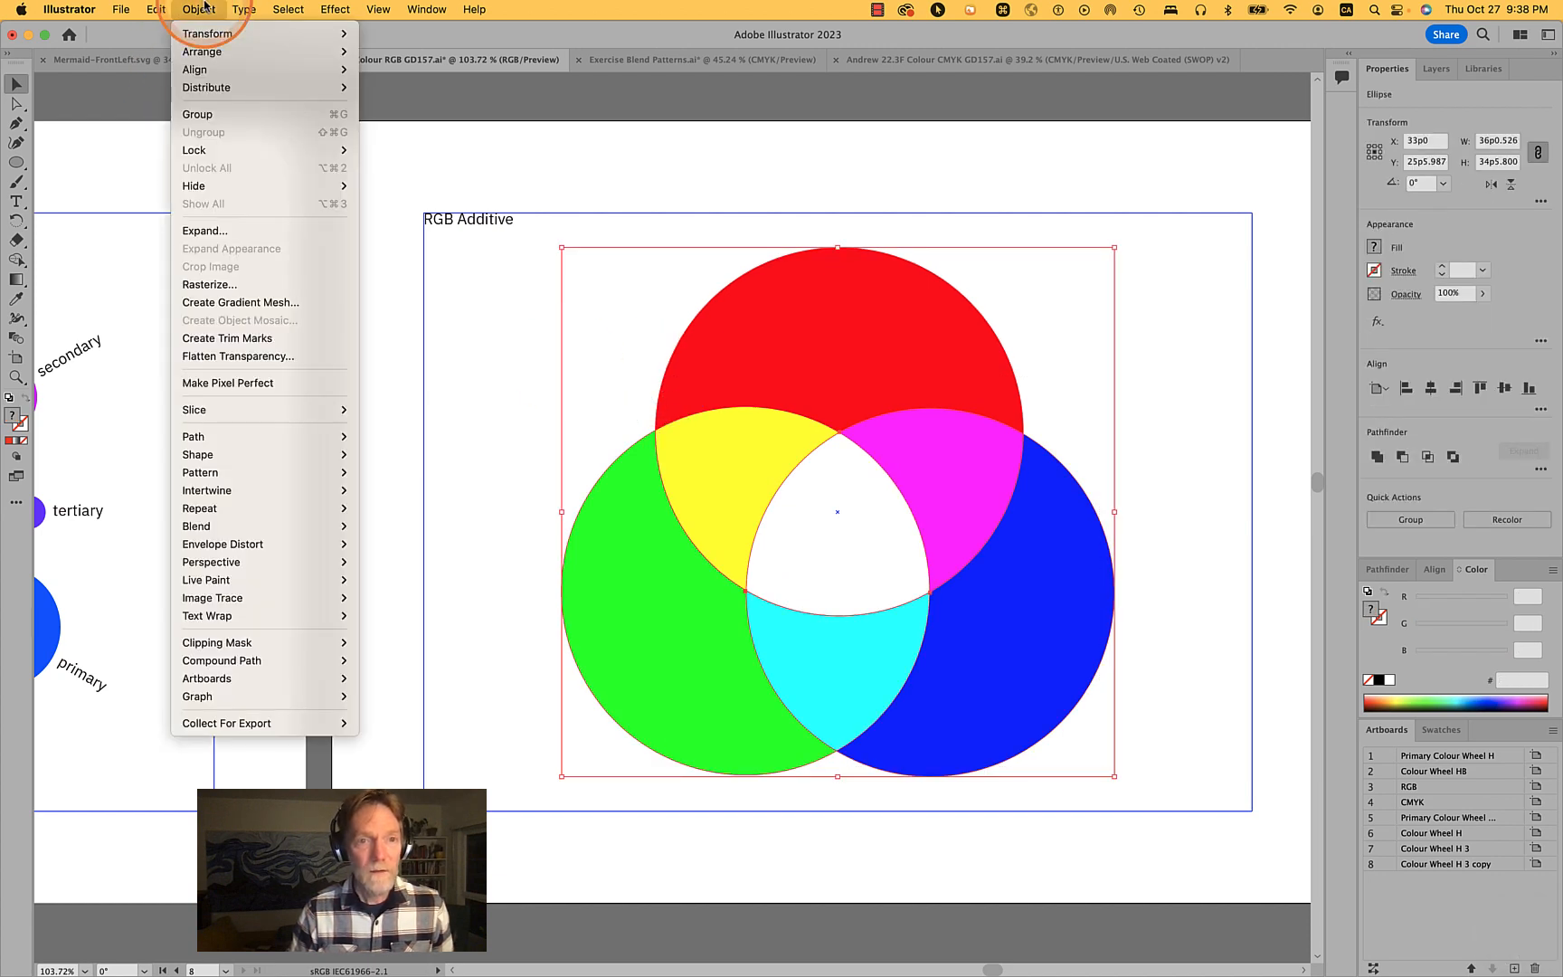
pyautogui.click(240, 362)
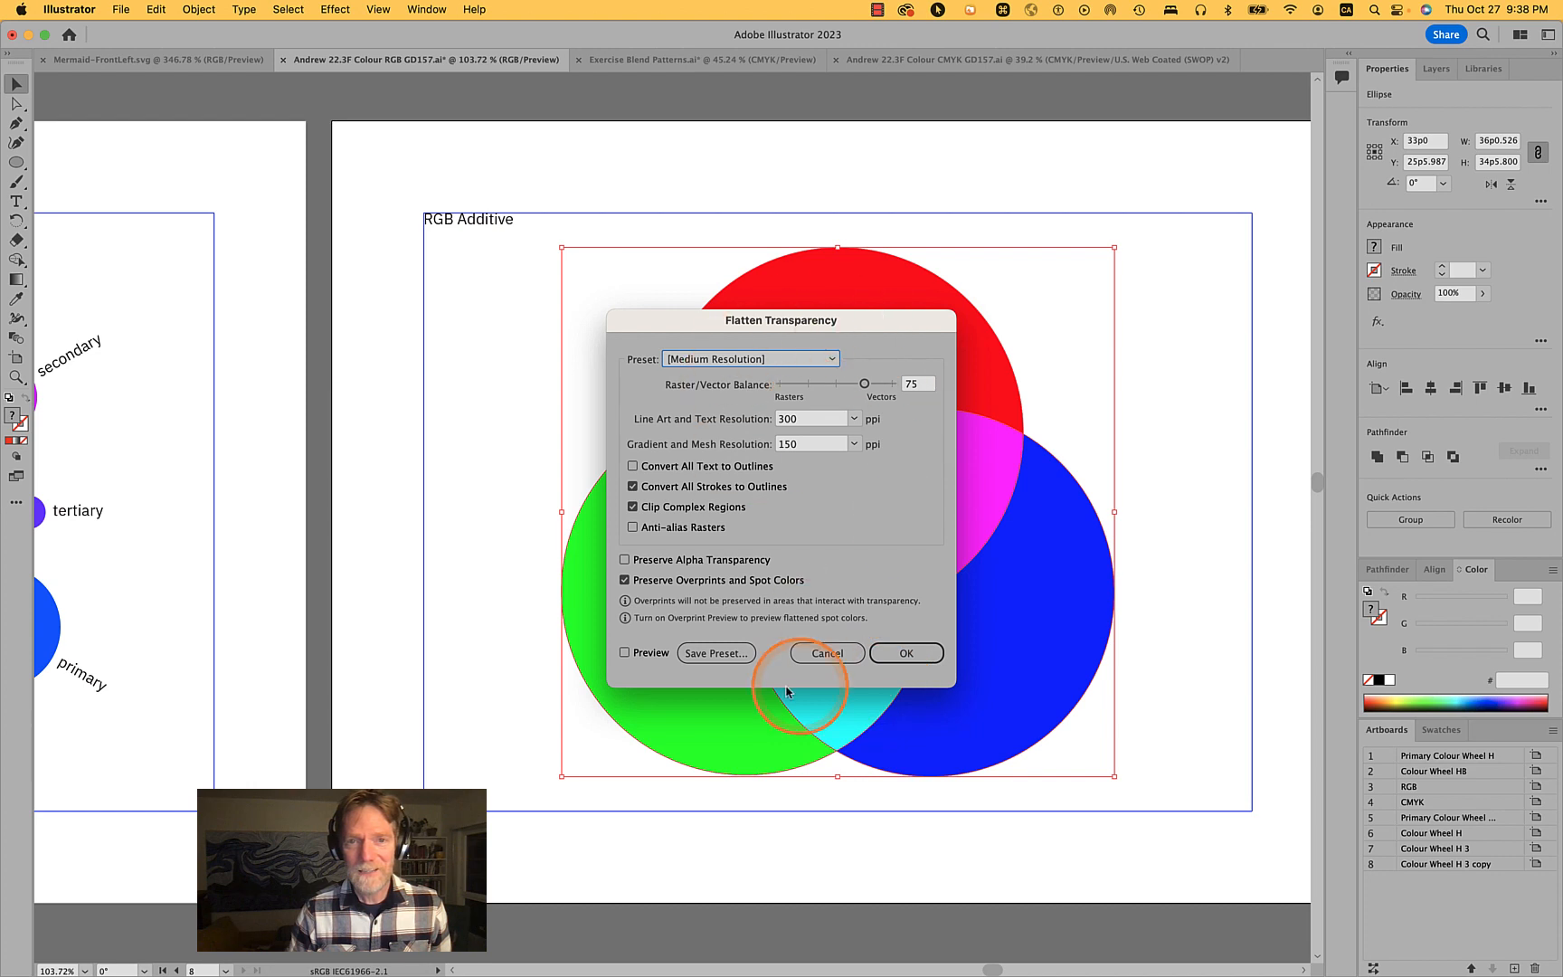
pyautogui.click(909, 652)
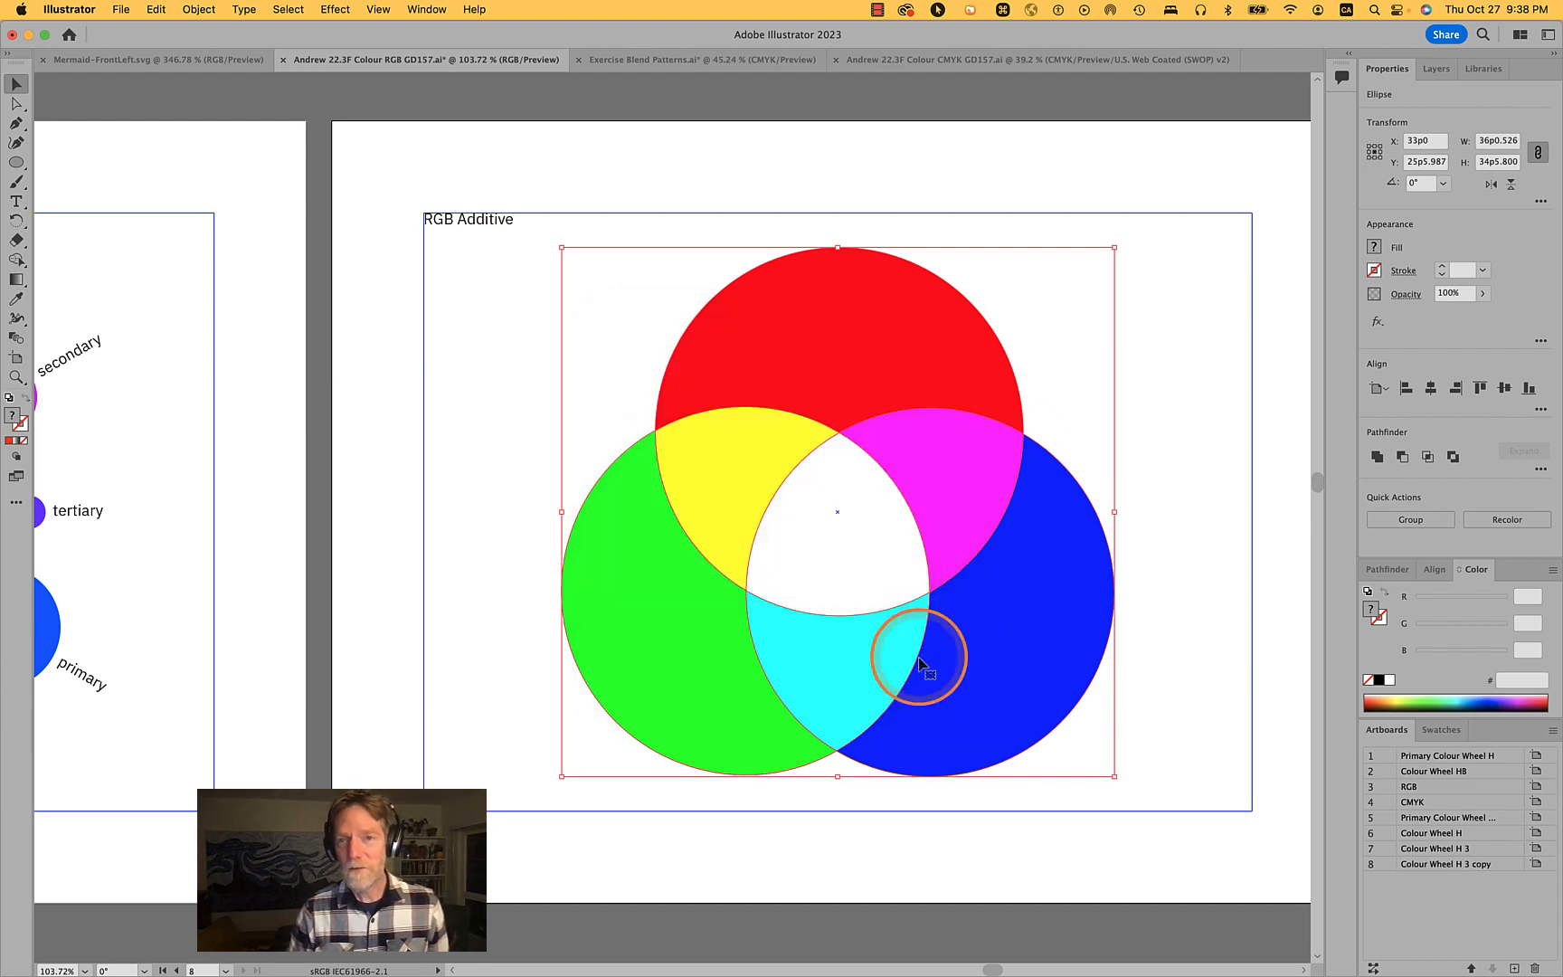
# - Try dragging the blue and cyan pieces out with direct selection, undoing each move
pyautogui.press('a')
pyautogui.moveTo(1037, 624); pyautogui.dragTo(1190, 608)
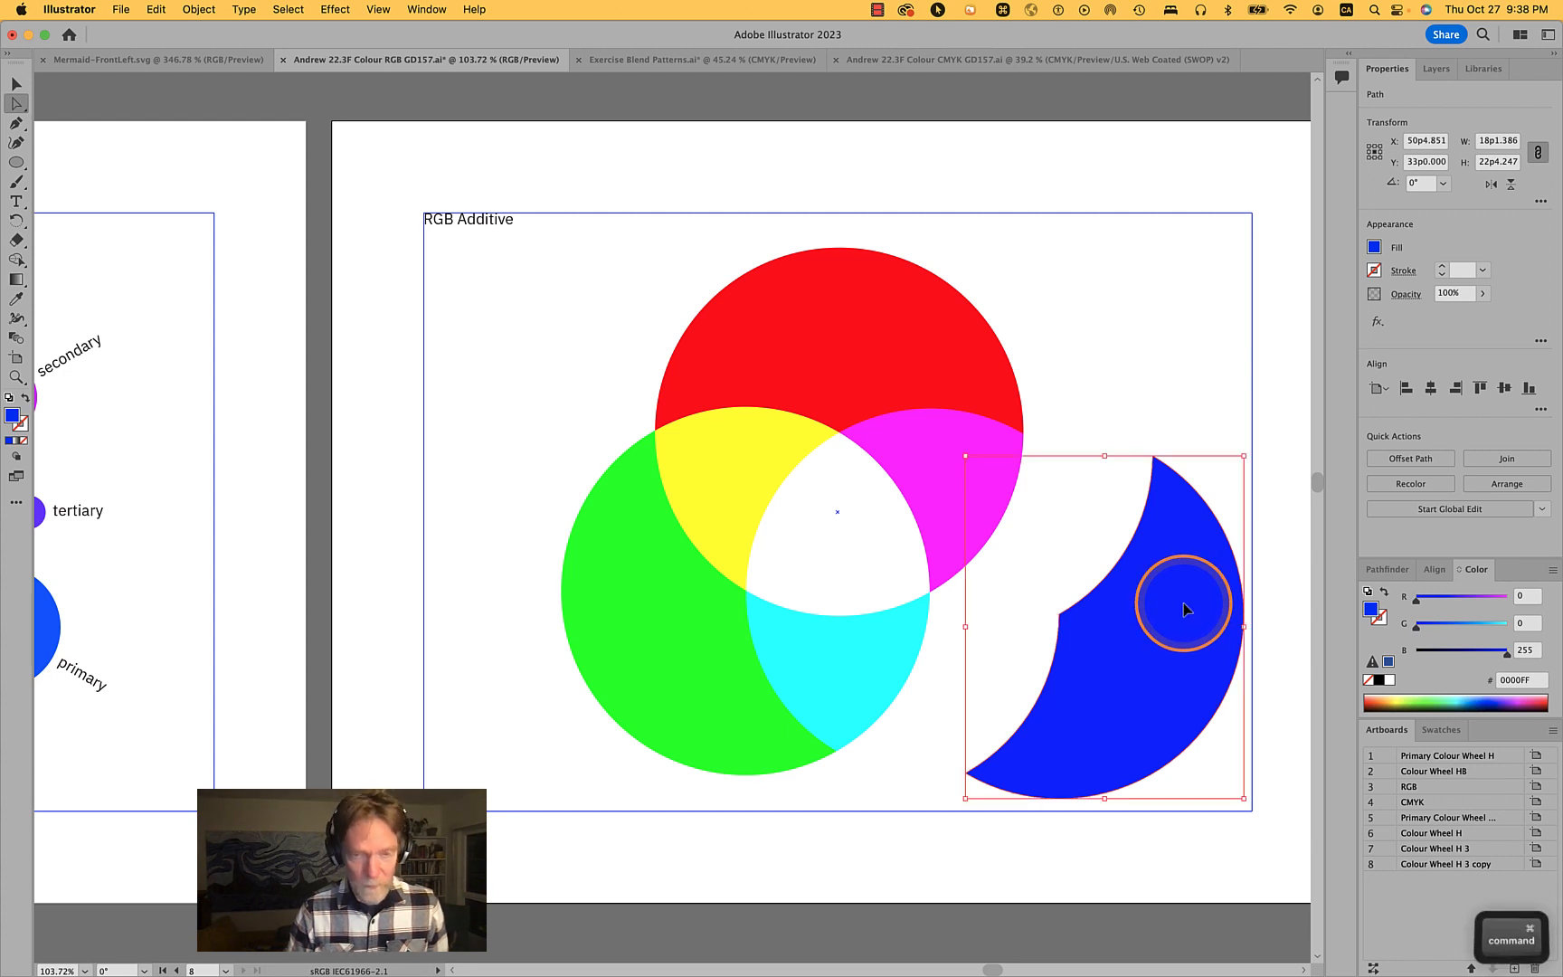
pyautogui.press('cmd+z')
pyautogui.click(860, 646)
pyautogui.moveTo(860, 647); pyautogui.dragTo(861, 818)
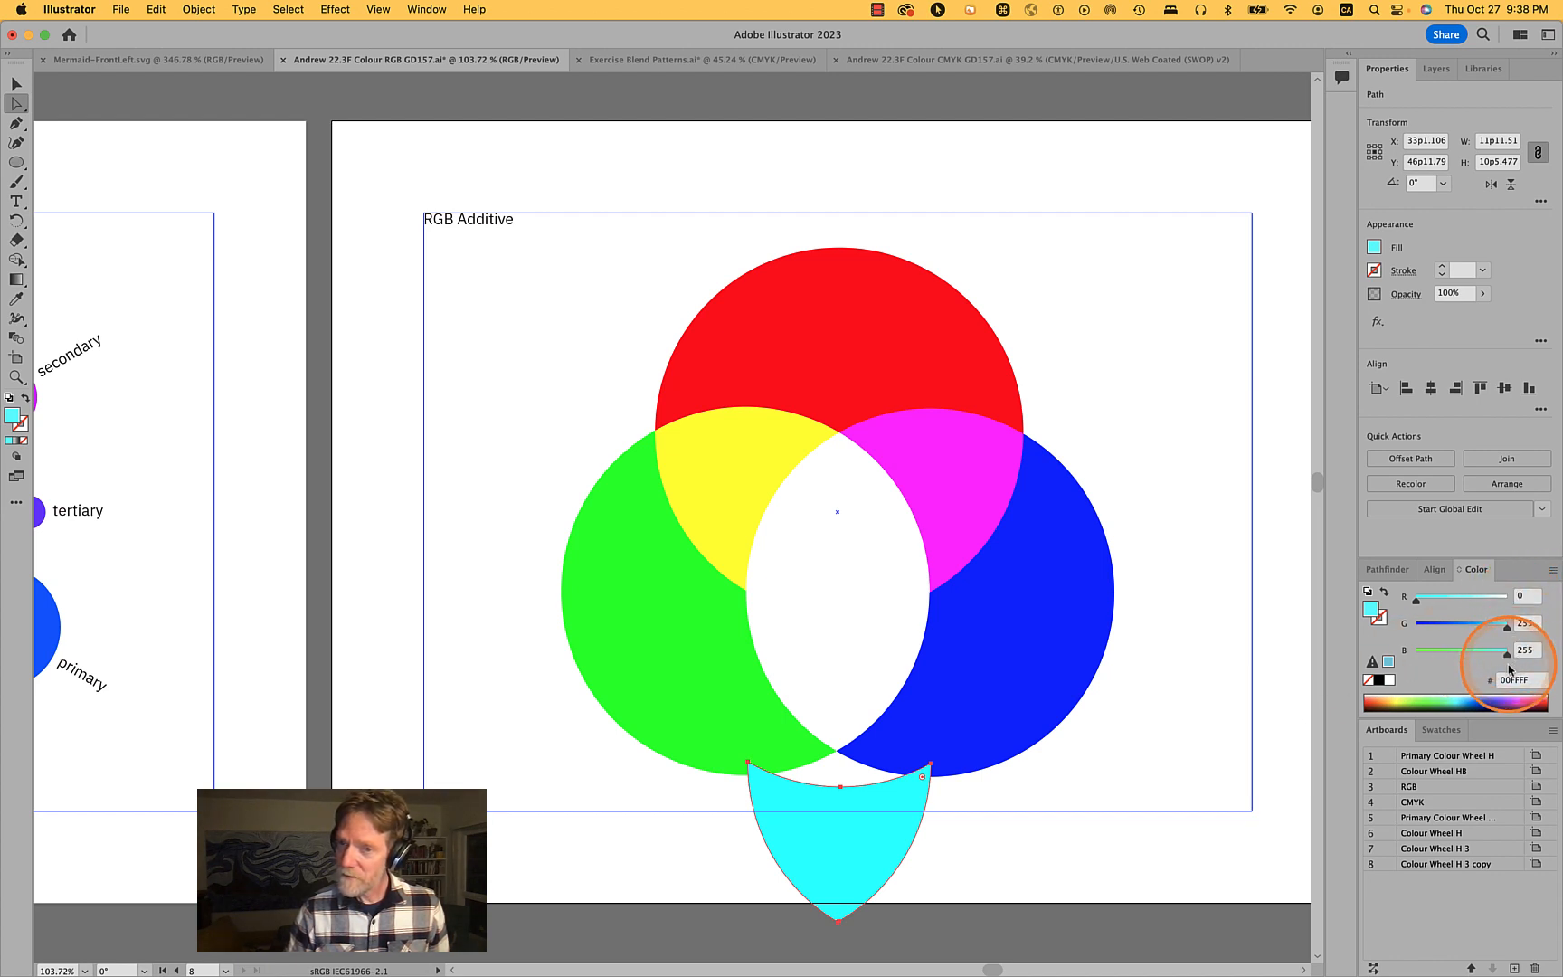
pyautogui.press('super+z')
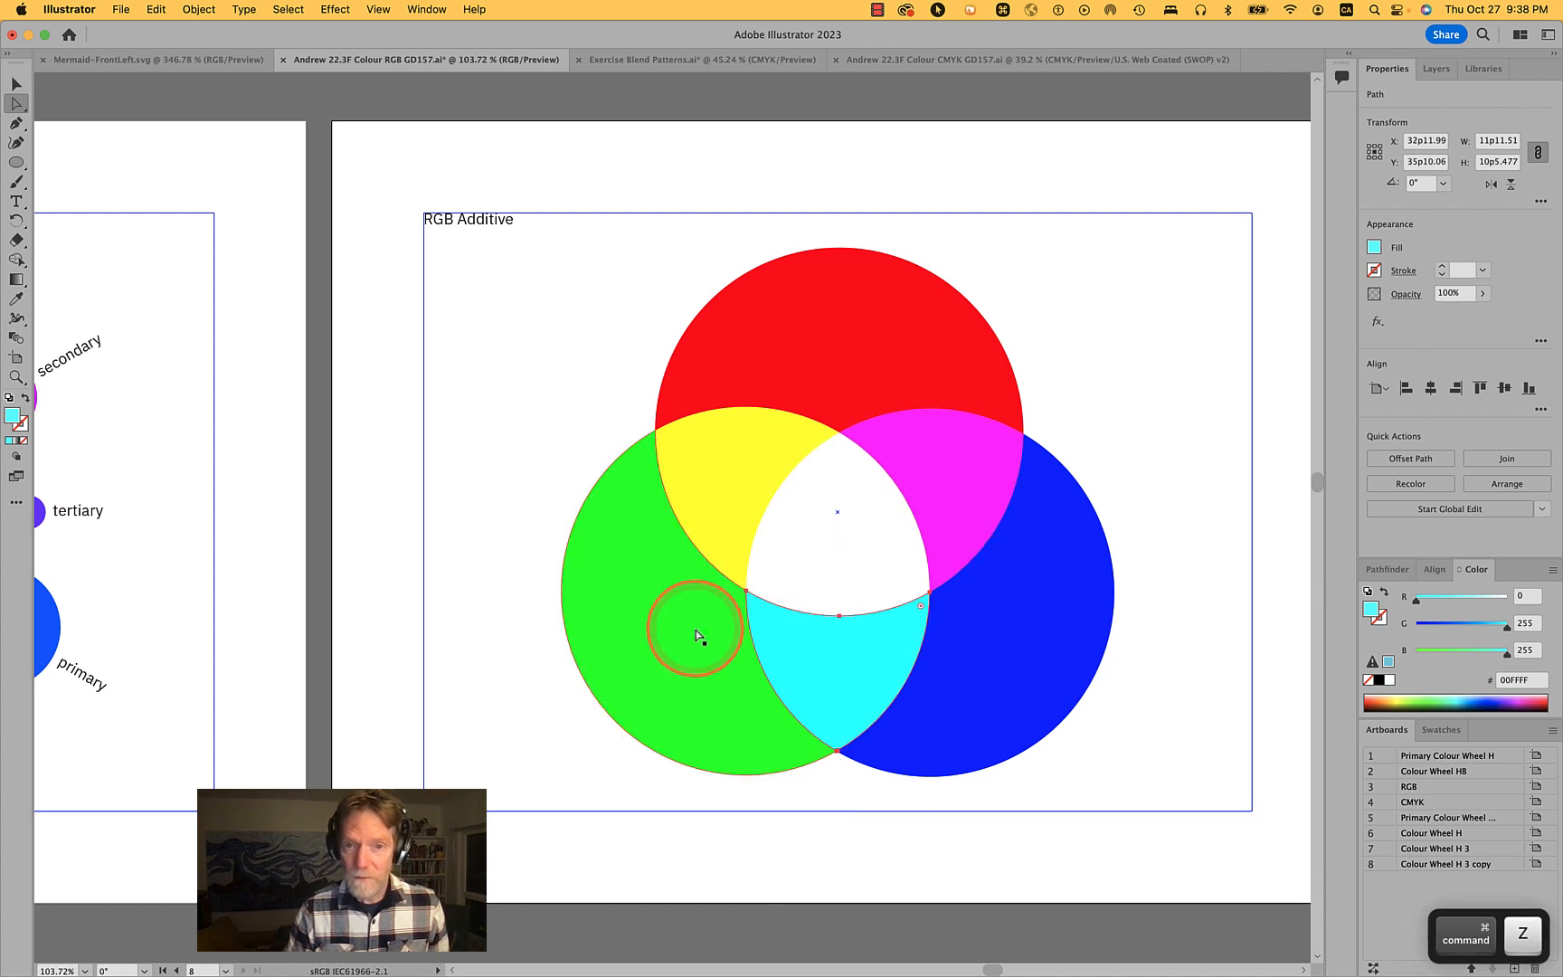
# - Select each flattened colour segment in turn to inspect its fill colour
pyautogui.click(693, 667)
pyautogui.click(714, 561)
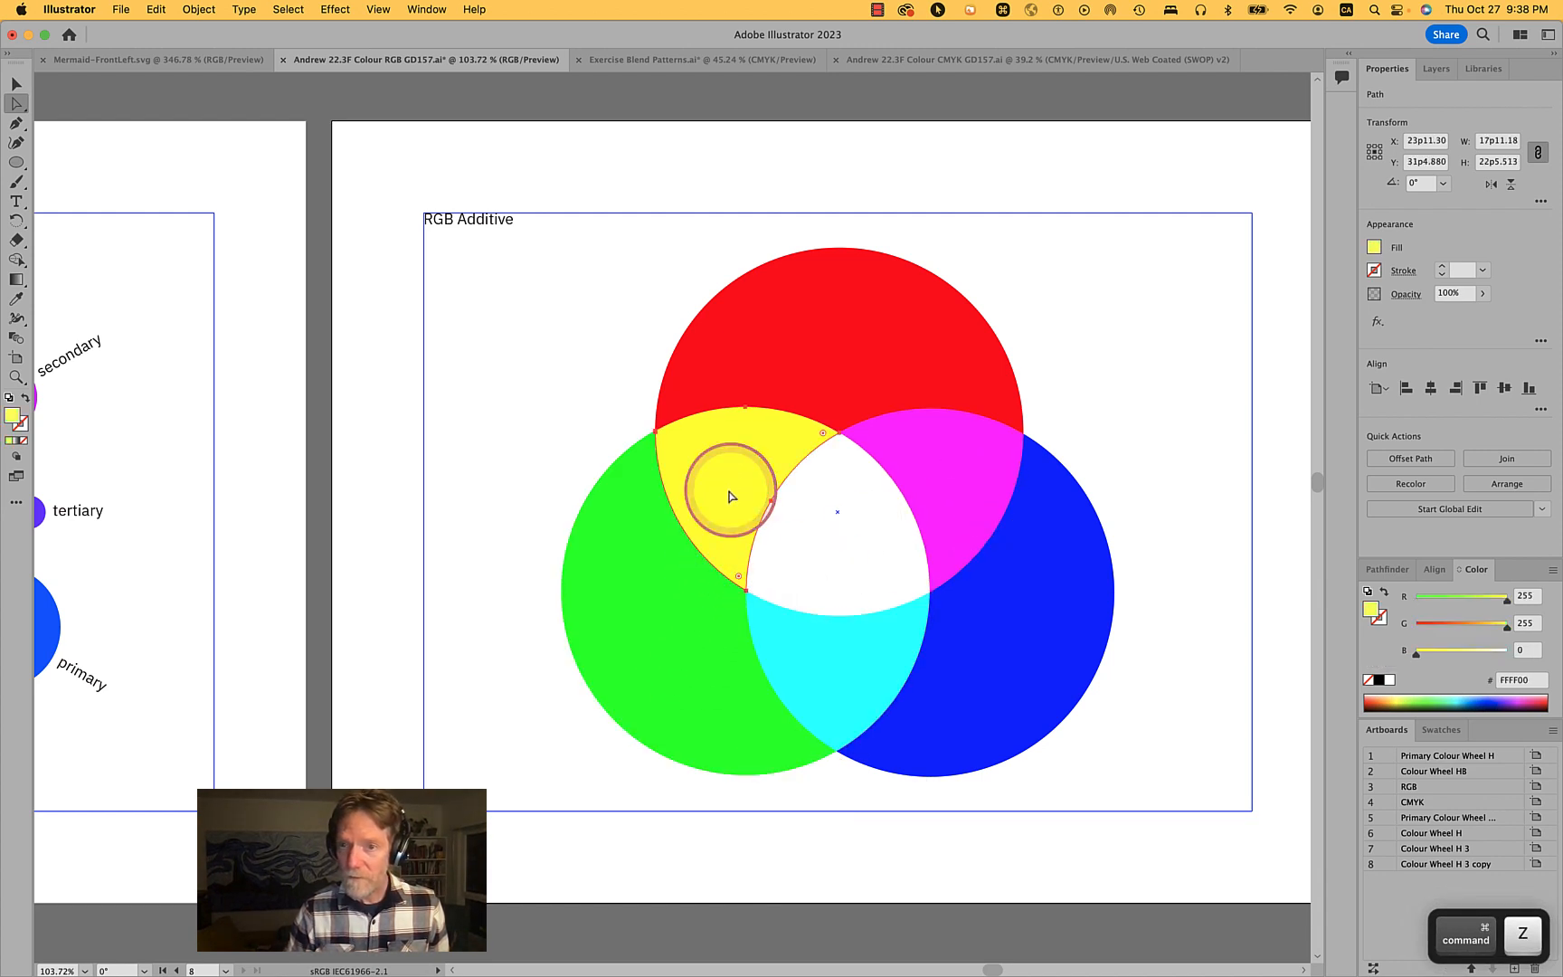
pyautogui.click(834, 385)
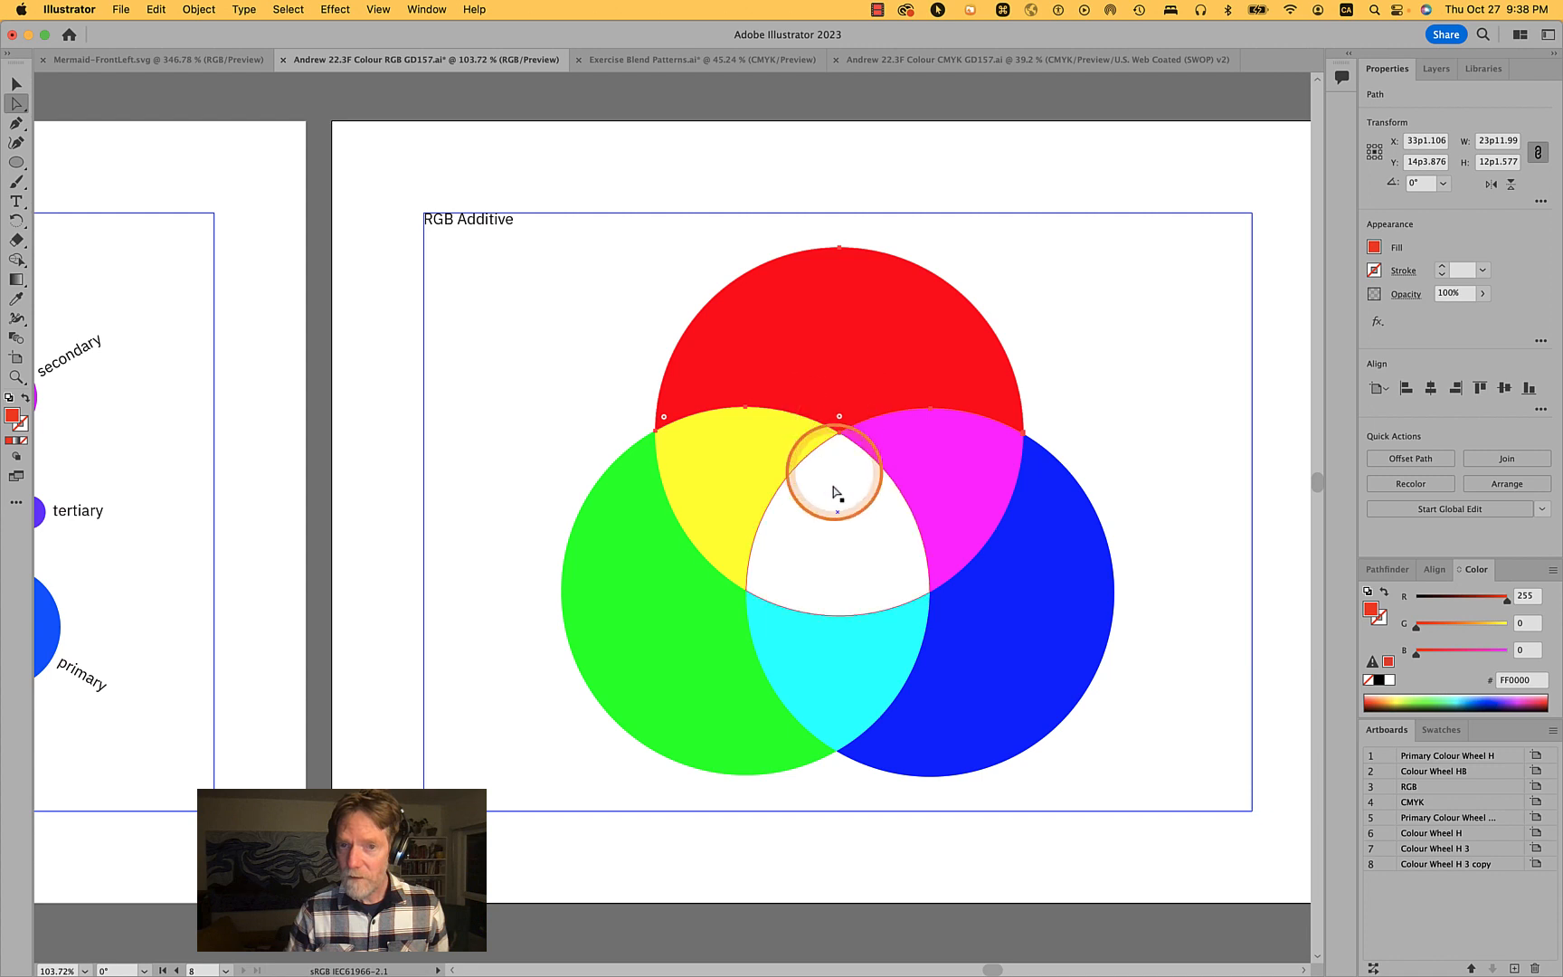
pyautogui.click(838, 541)
pyautogui.click(992, 522)
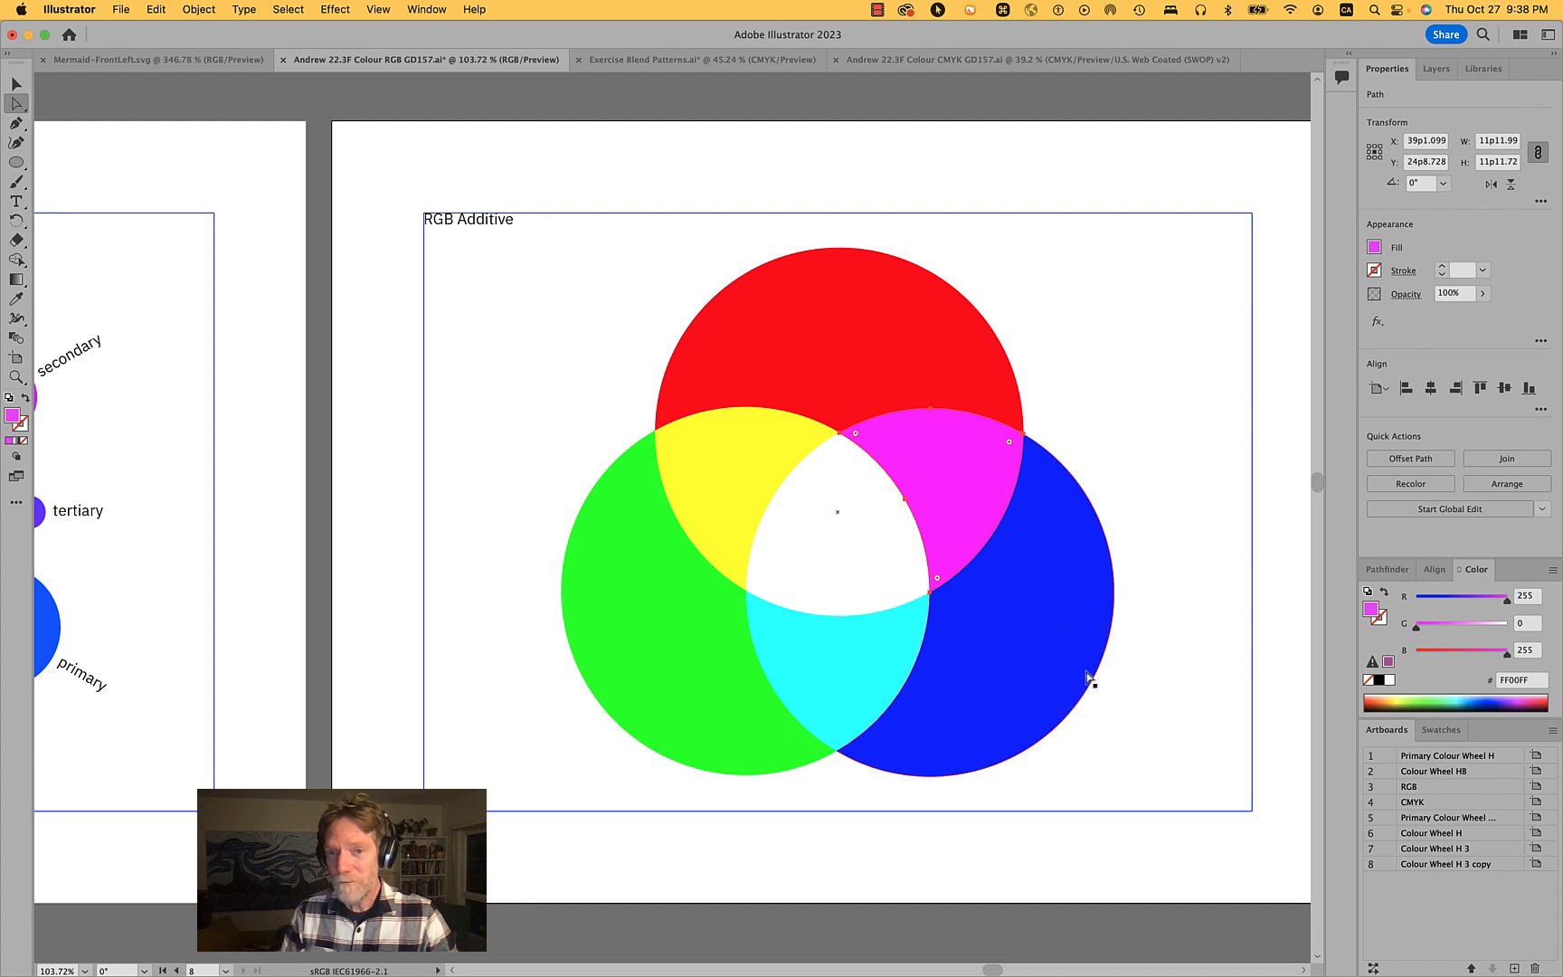
pyautogui.click(1044, 660)
pyautogui.click(895, 646)
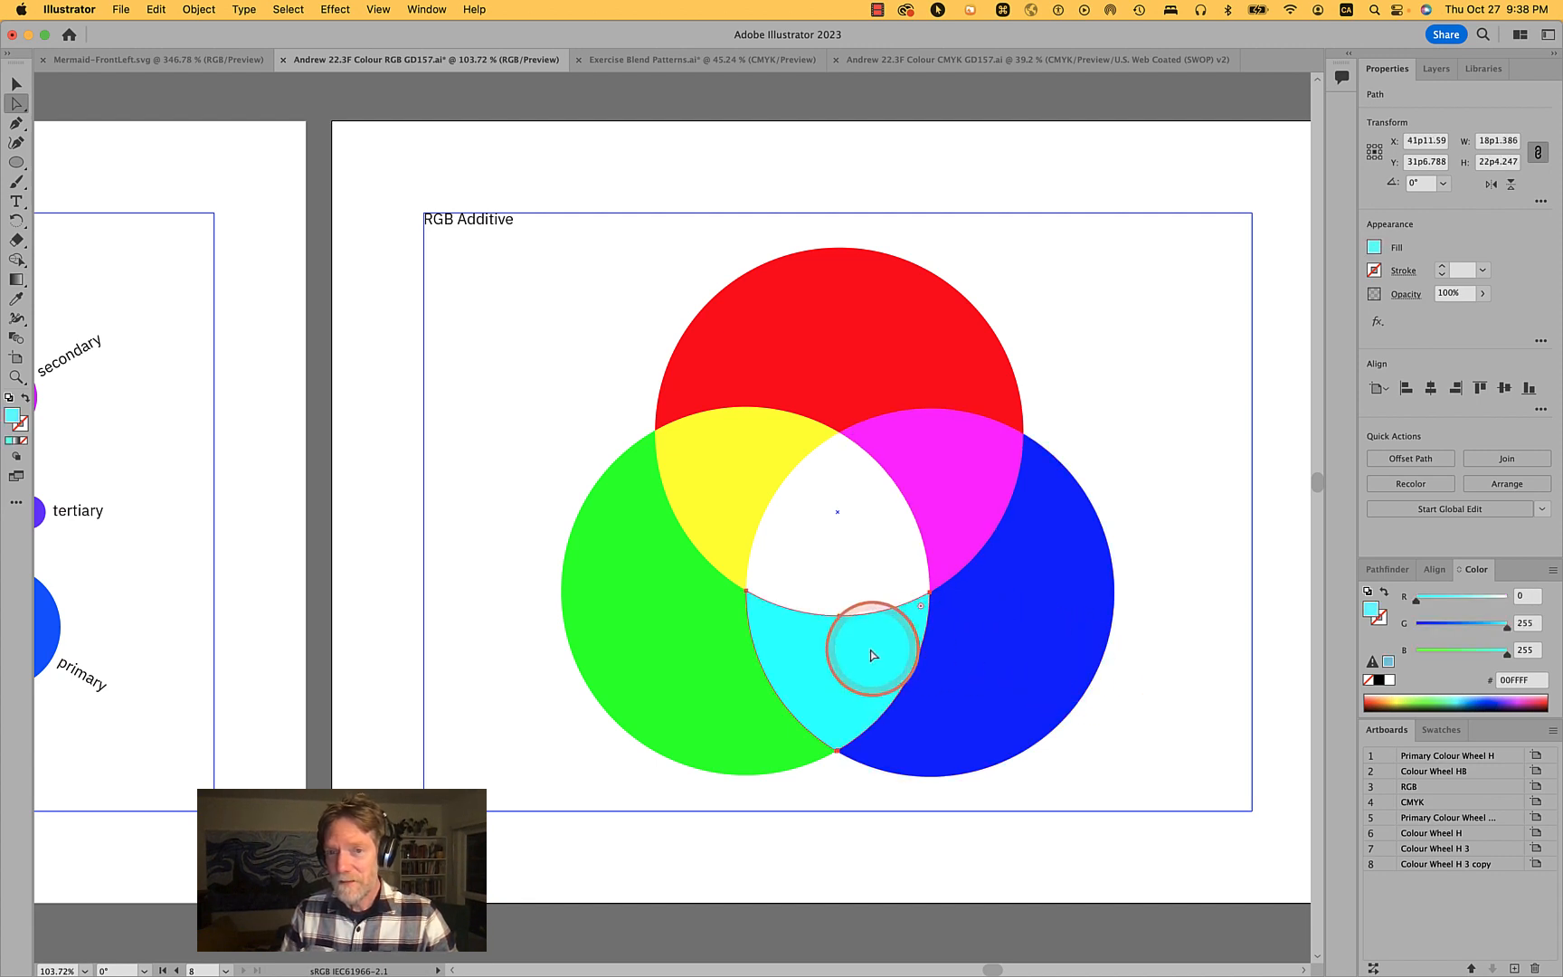
pyautogui.click(844, 601)
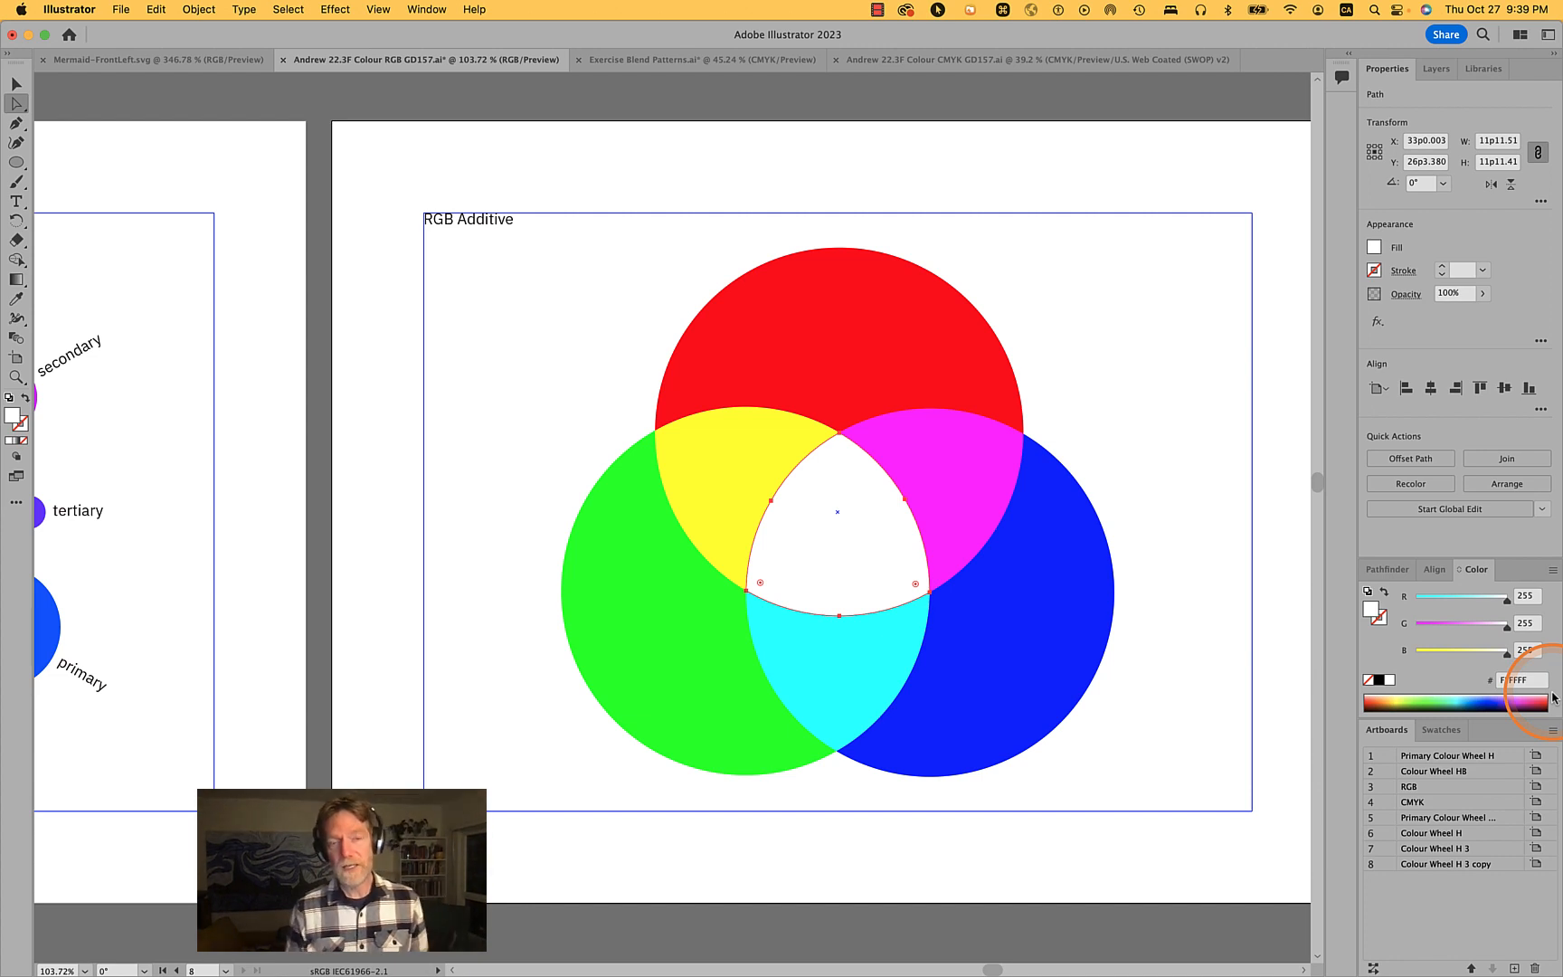
pyautogui.click(1277, 588)
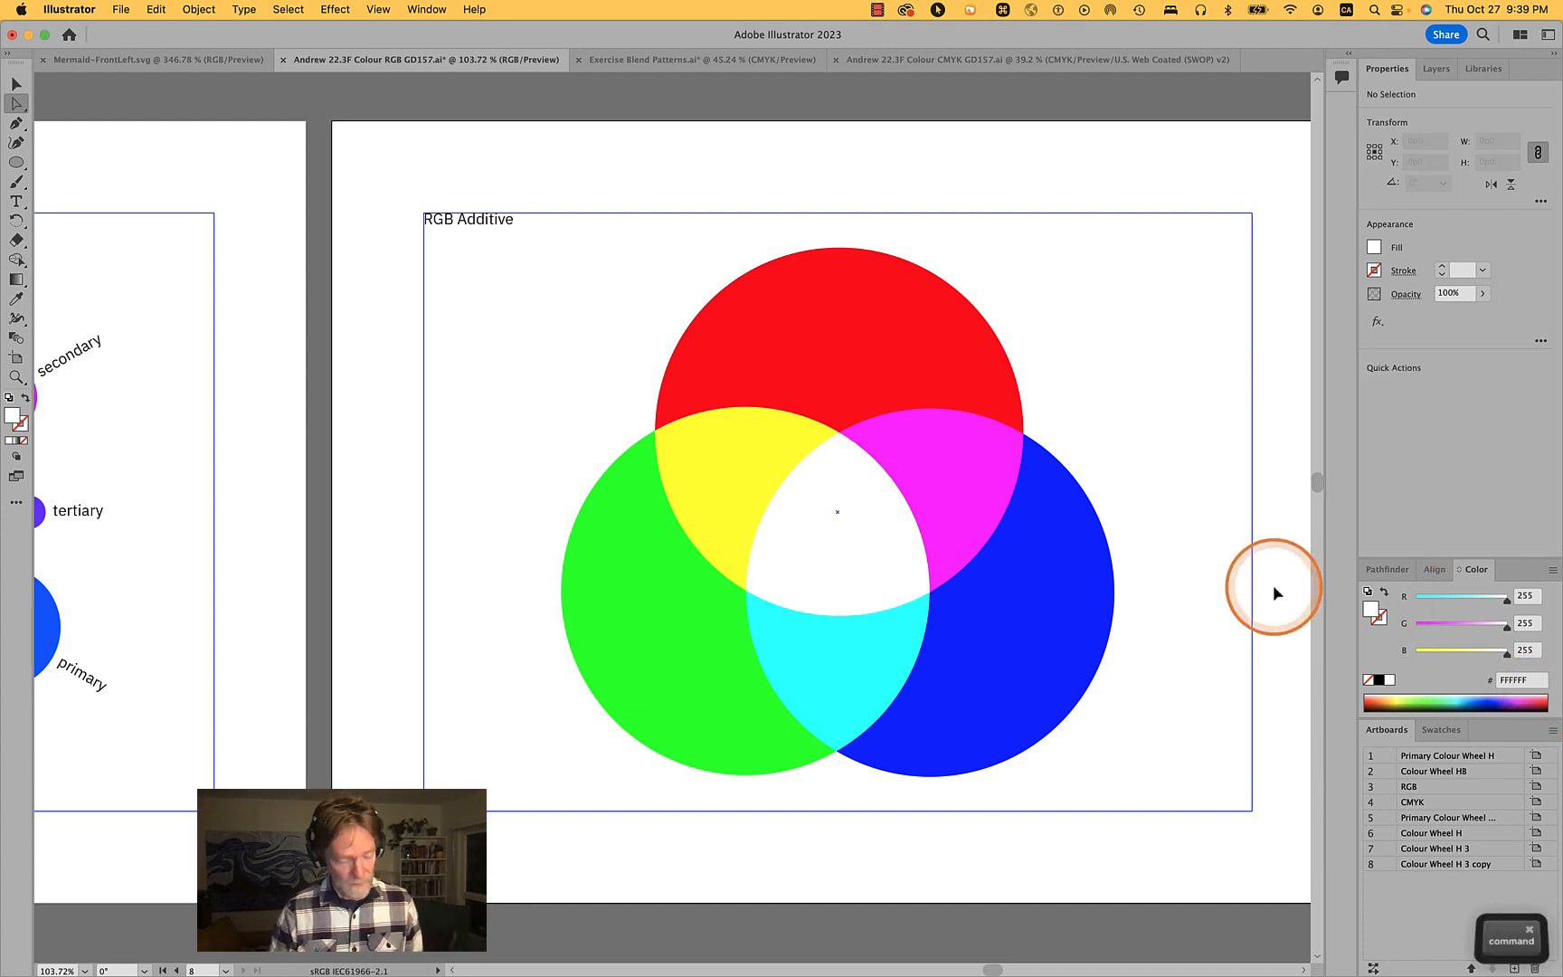
# - Step back and forward through the recent undo history
pyautogui.press('super+z')
pyautogui.press('super+z')
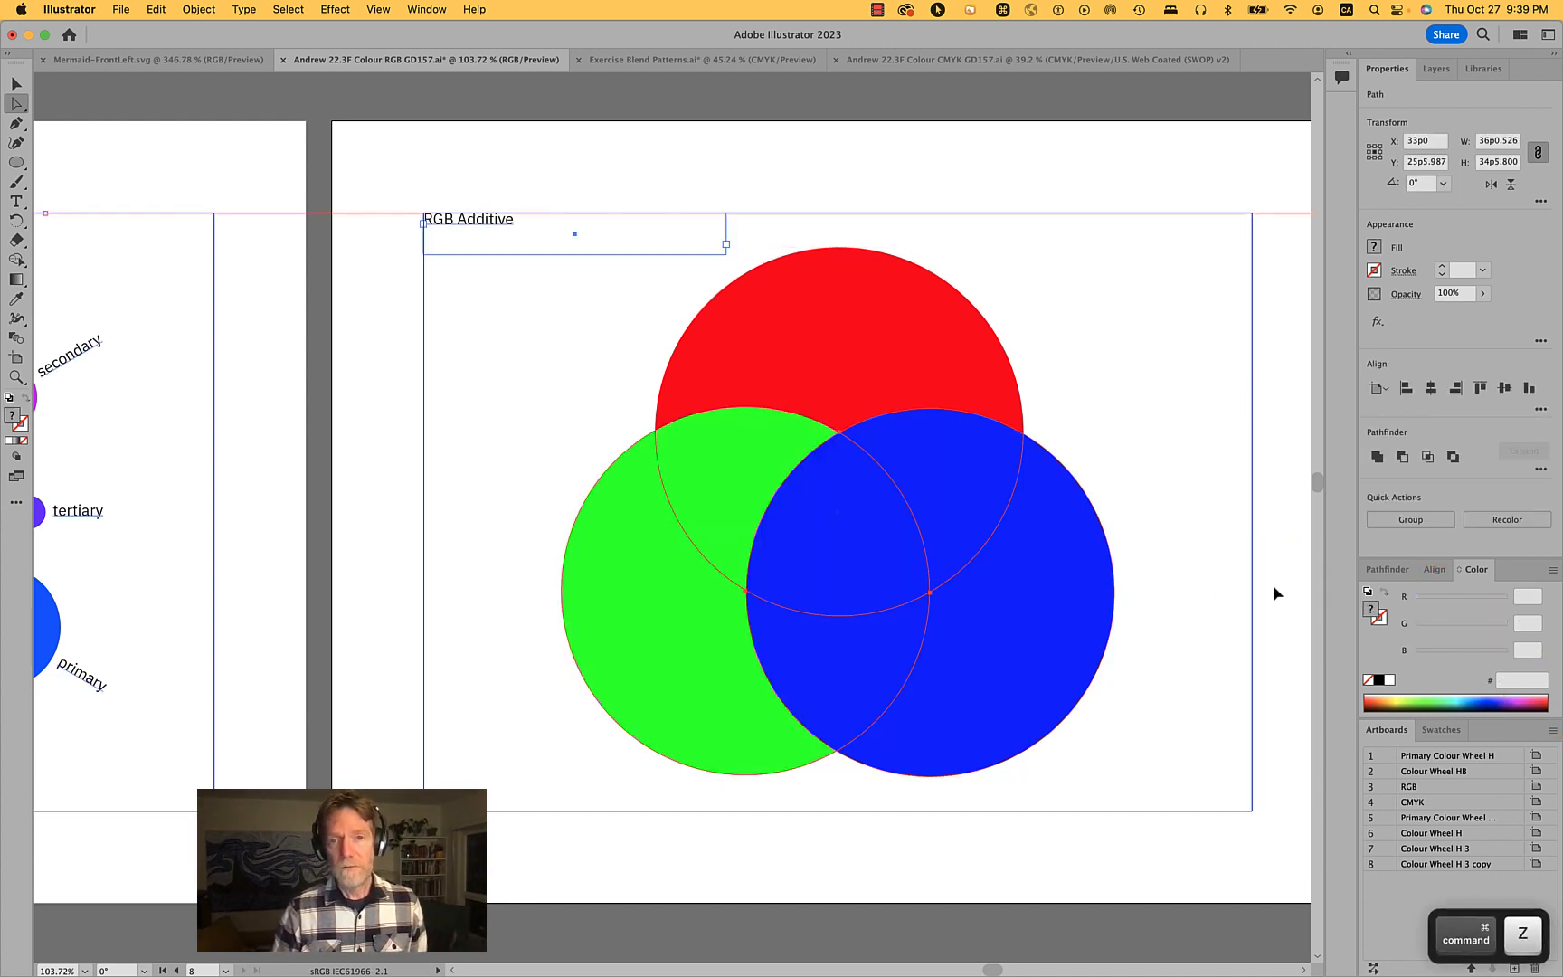
pyautogui.press('shift+super+z')
pyautogui.press('shift+super+z')
pyautogui.press('shift+super+z')
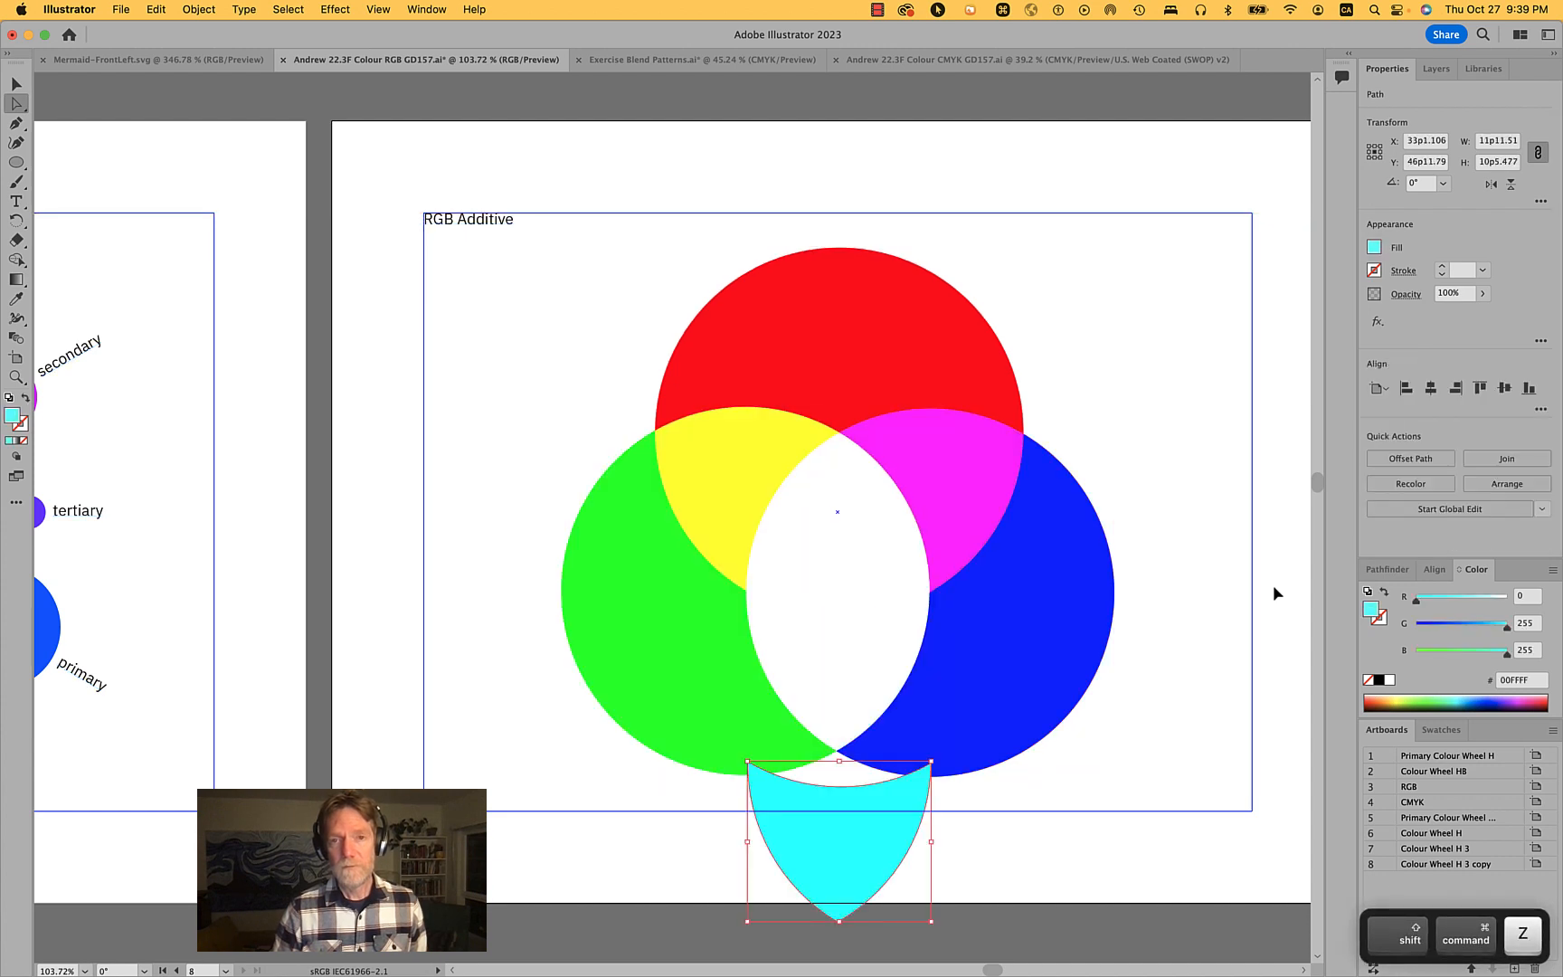
pyautogui.press('super+z')
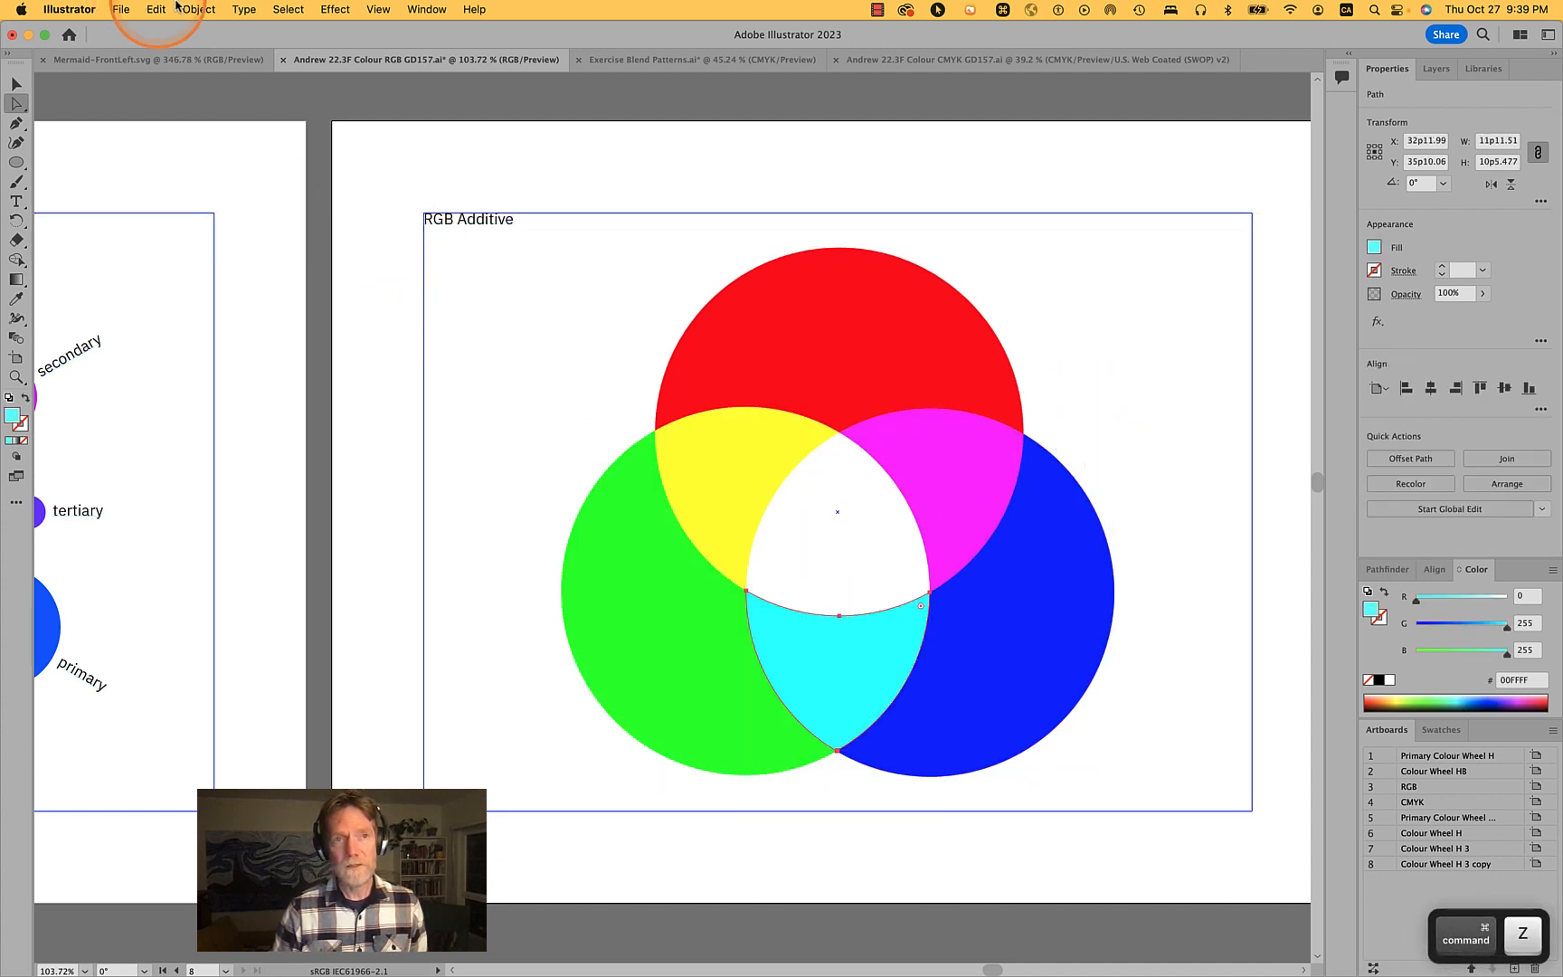
pyautogui.click(204, 7)
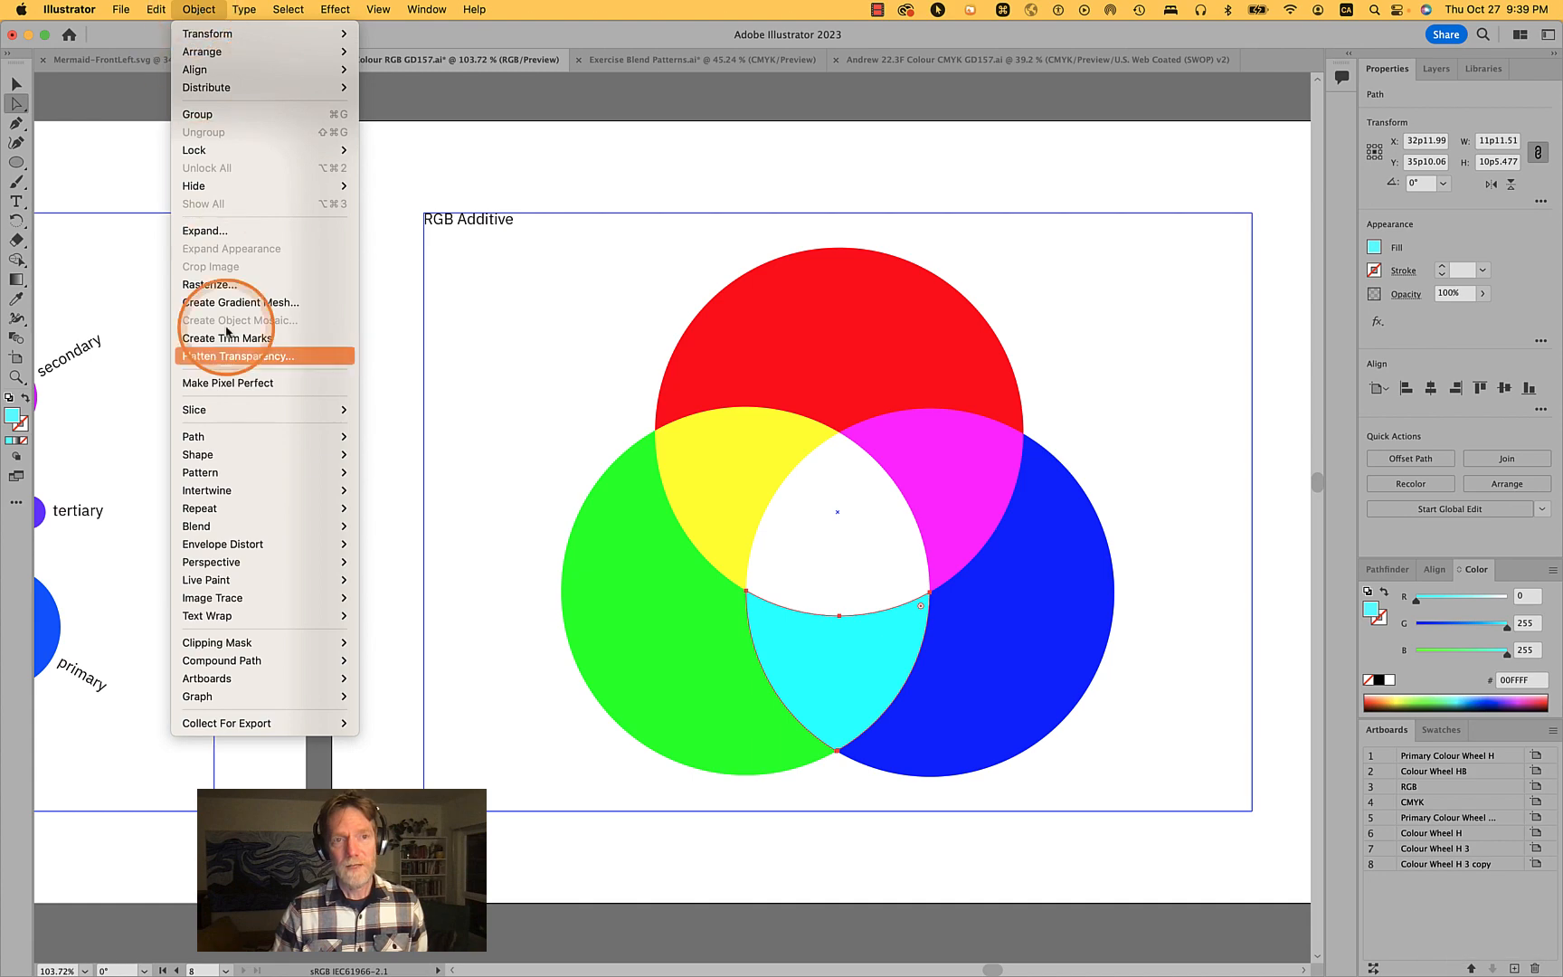
pyautogui.click(936, 294)
pyautogui.click(1055, 295)
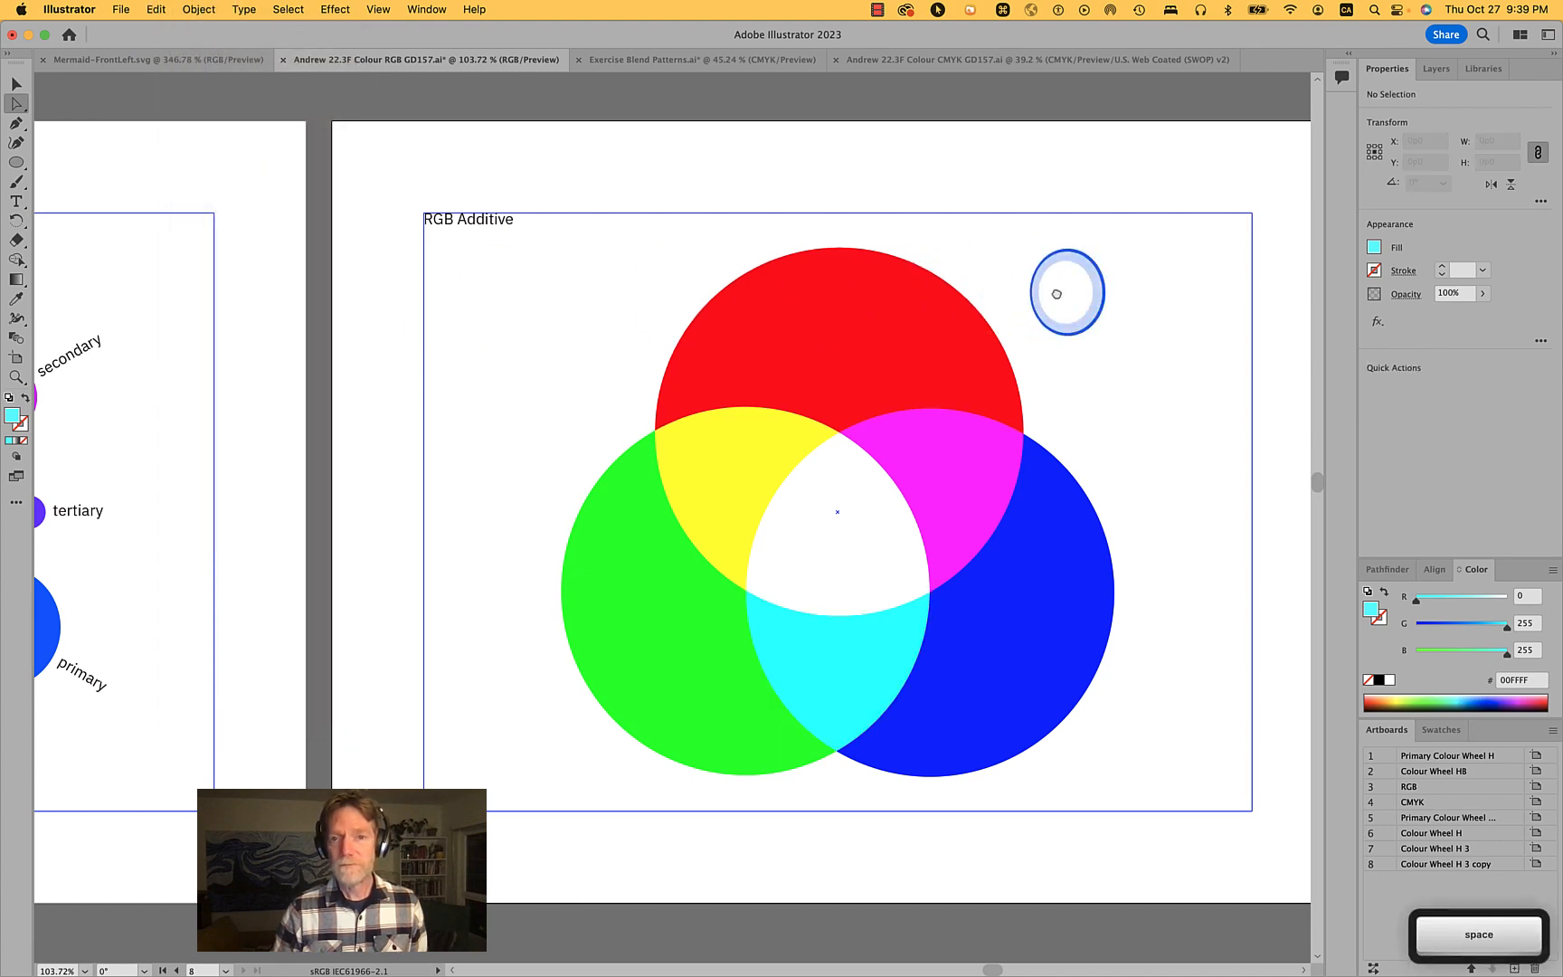
pyautogui.press('space')
pyautogui.moveTo(1053, 294); pyautogui.dragTo(133, 286)
pyautogui.scroll(-3, 616, 350)
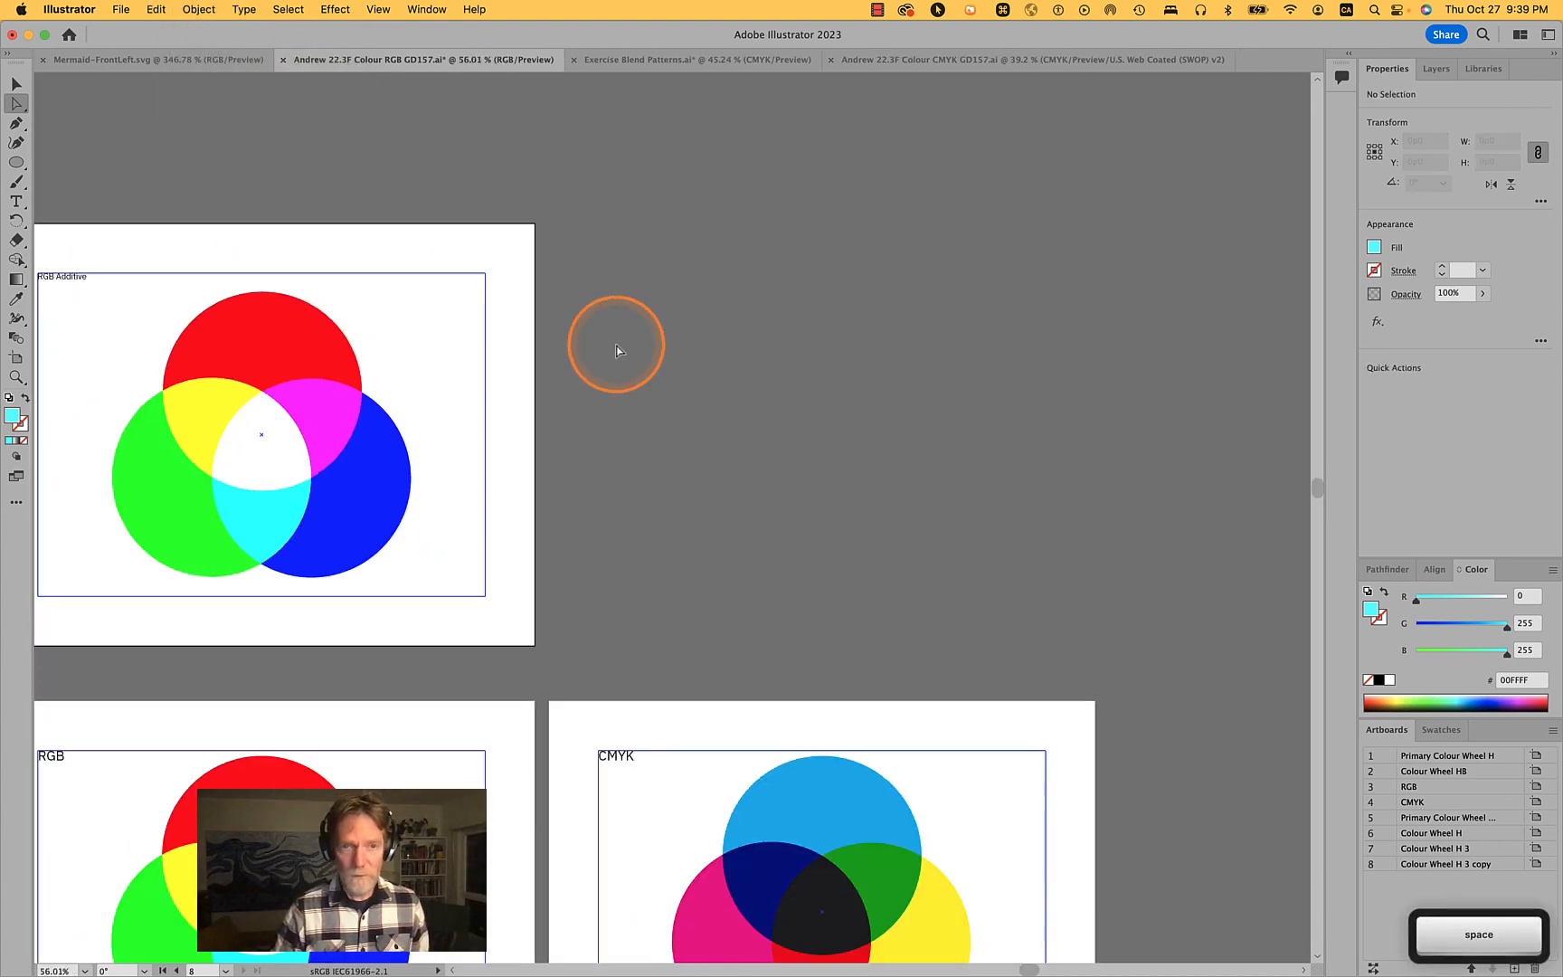
pyautogui.hscroll(-4, 616, 350)
pyautogui.scroll(1, 616, 350)
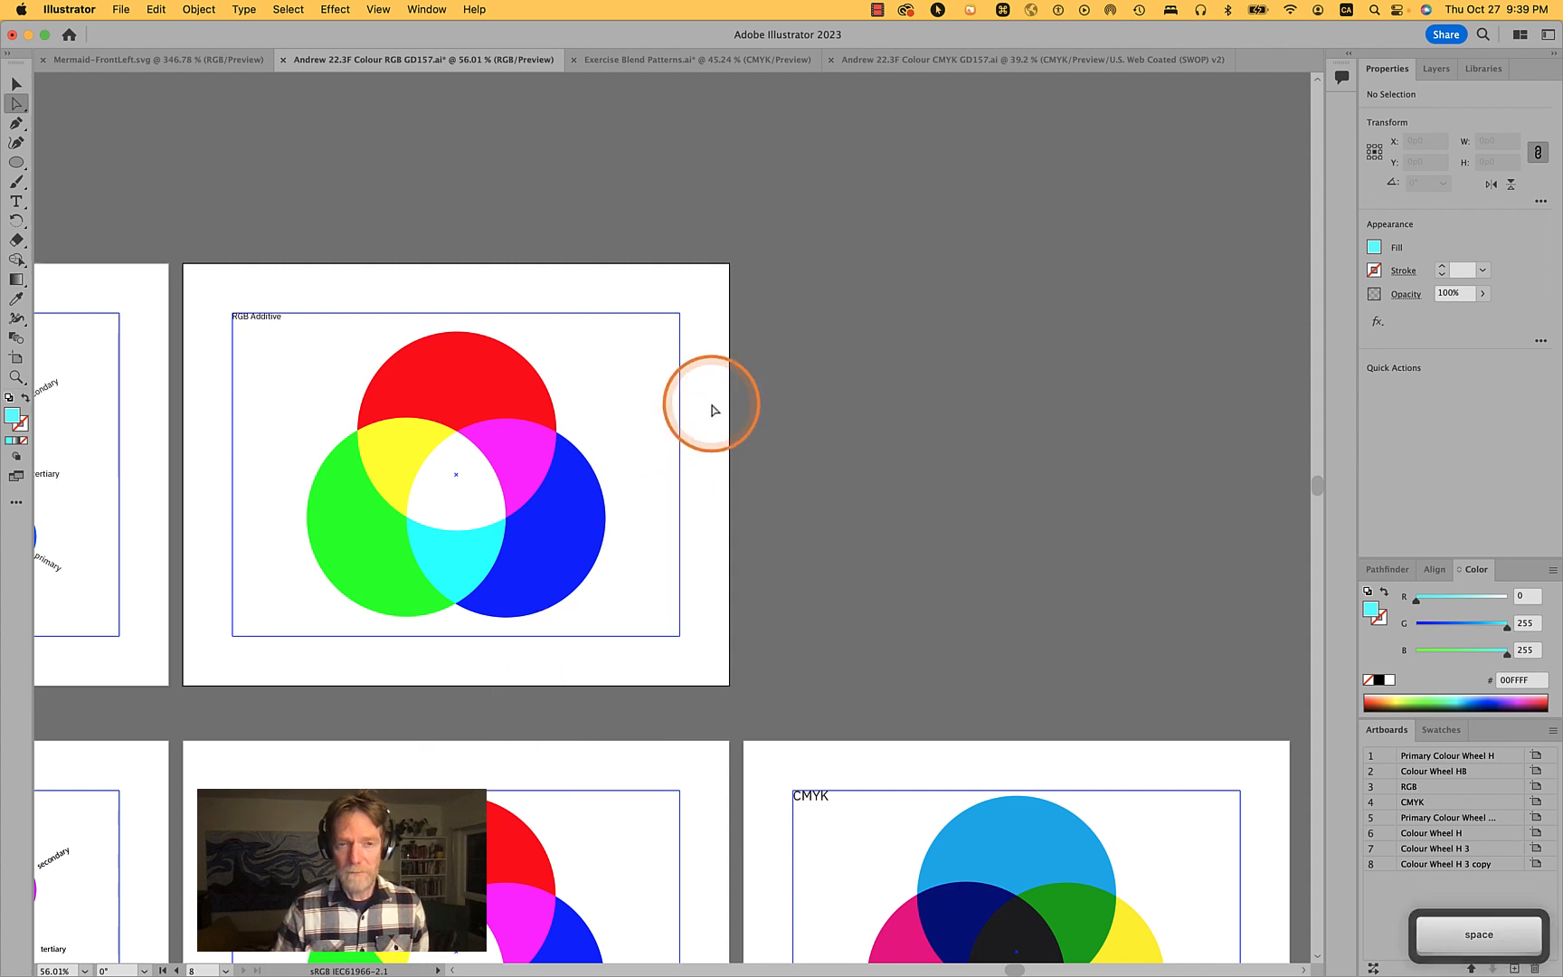
pyautogui.click(720, 521)
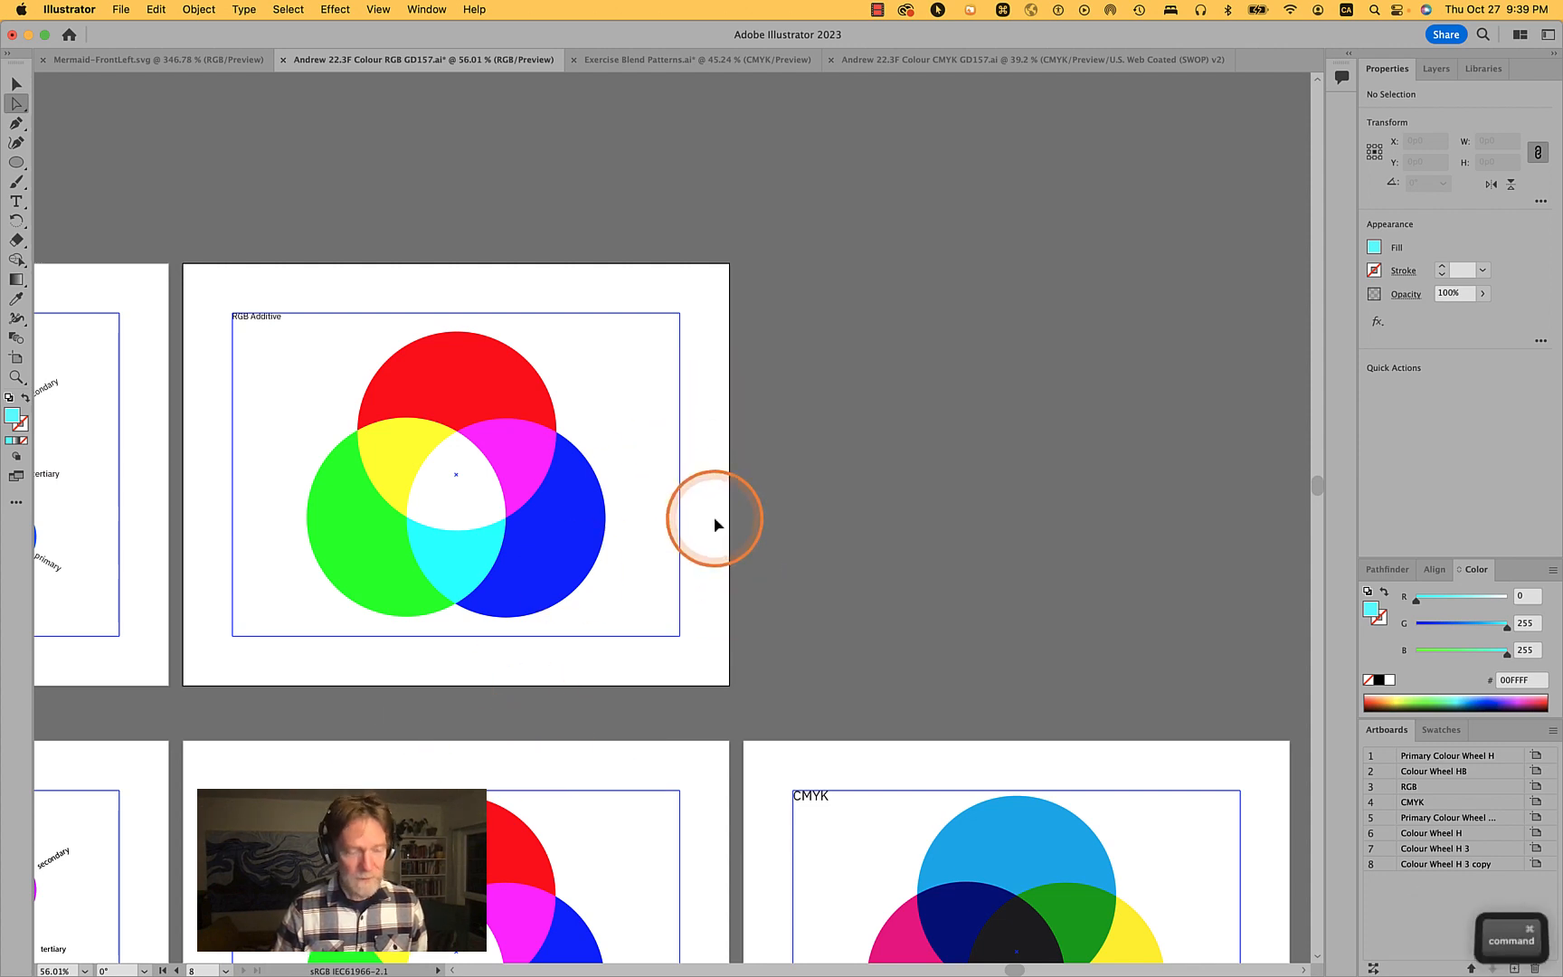
# - Undo the last six changes to restore the original overlapping RGB circles
pyautogui.press('super+z')
pyautogui.press('super+z')
pyautogui.press('super+z')
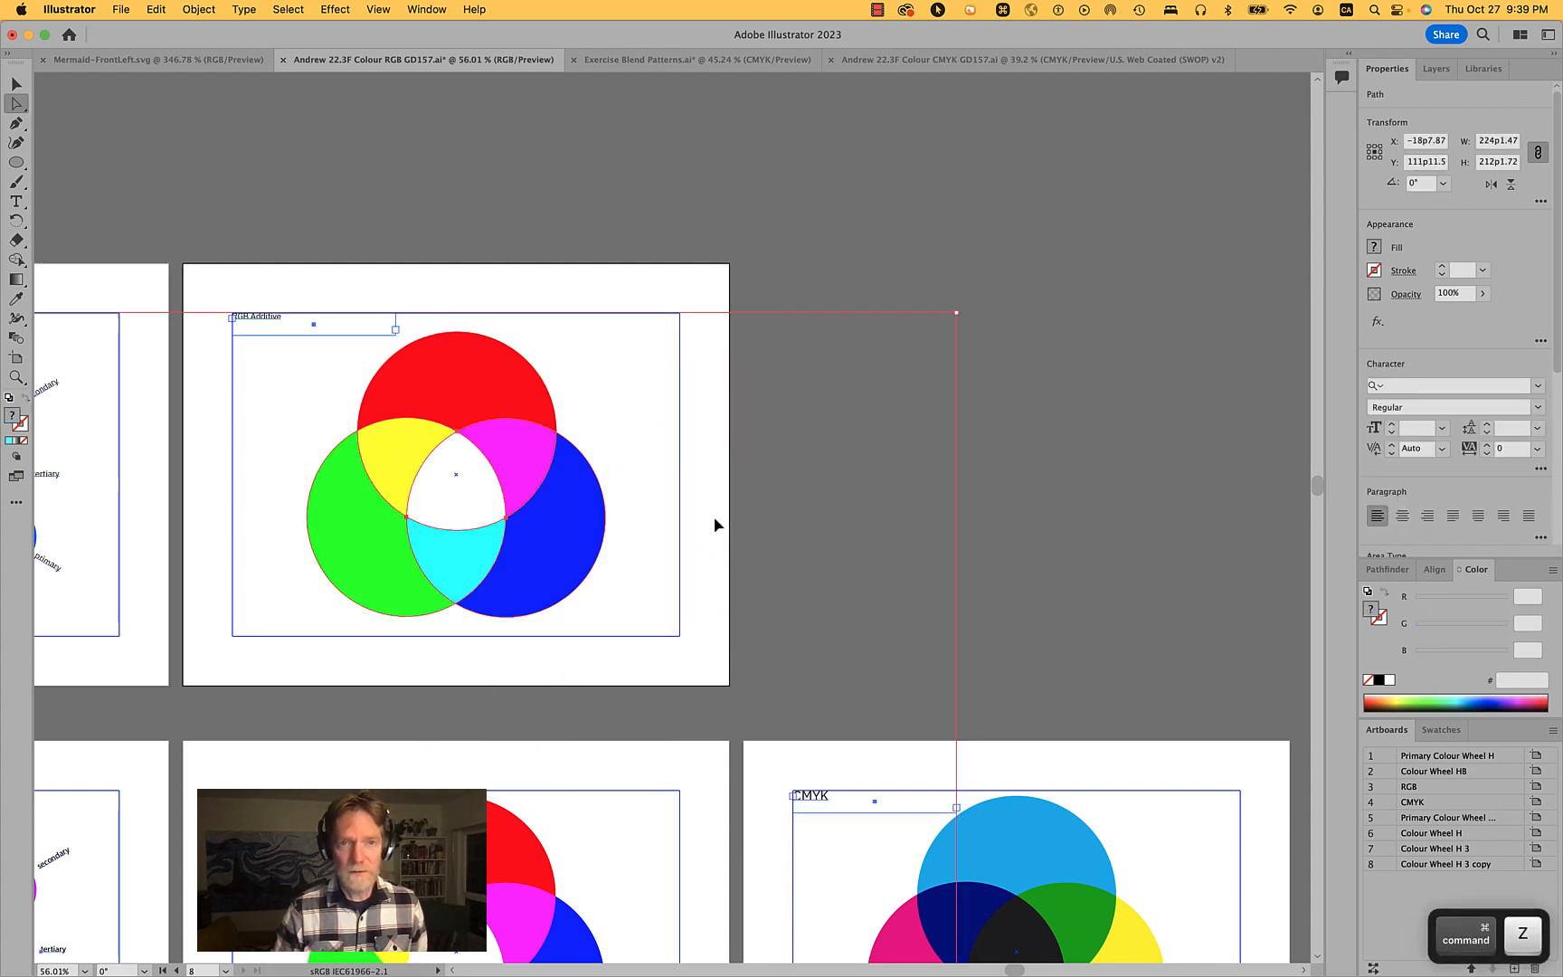
pyautogui.press('super+z')
pyautogui.press('super+z')
pyautogui.press('super+z')
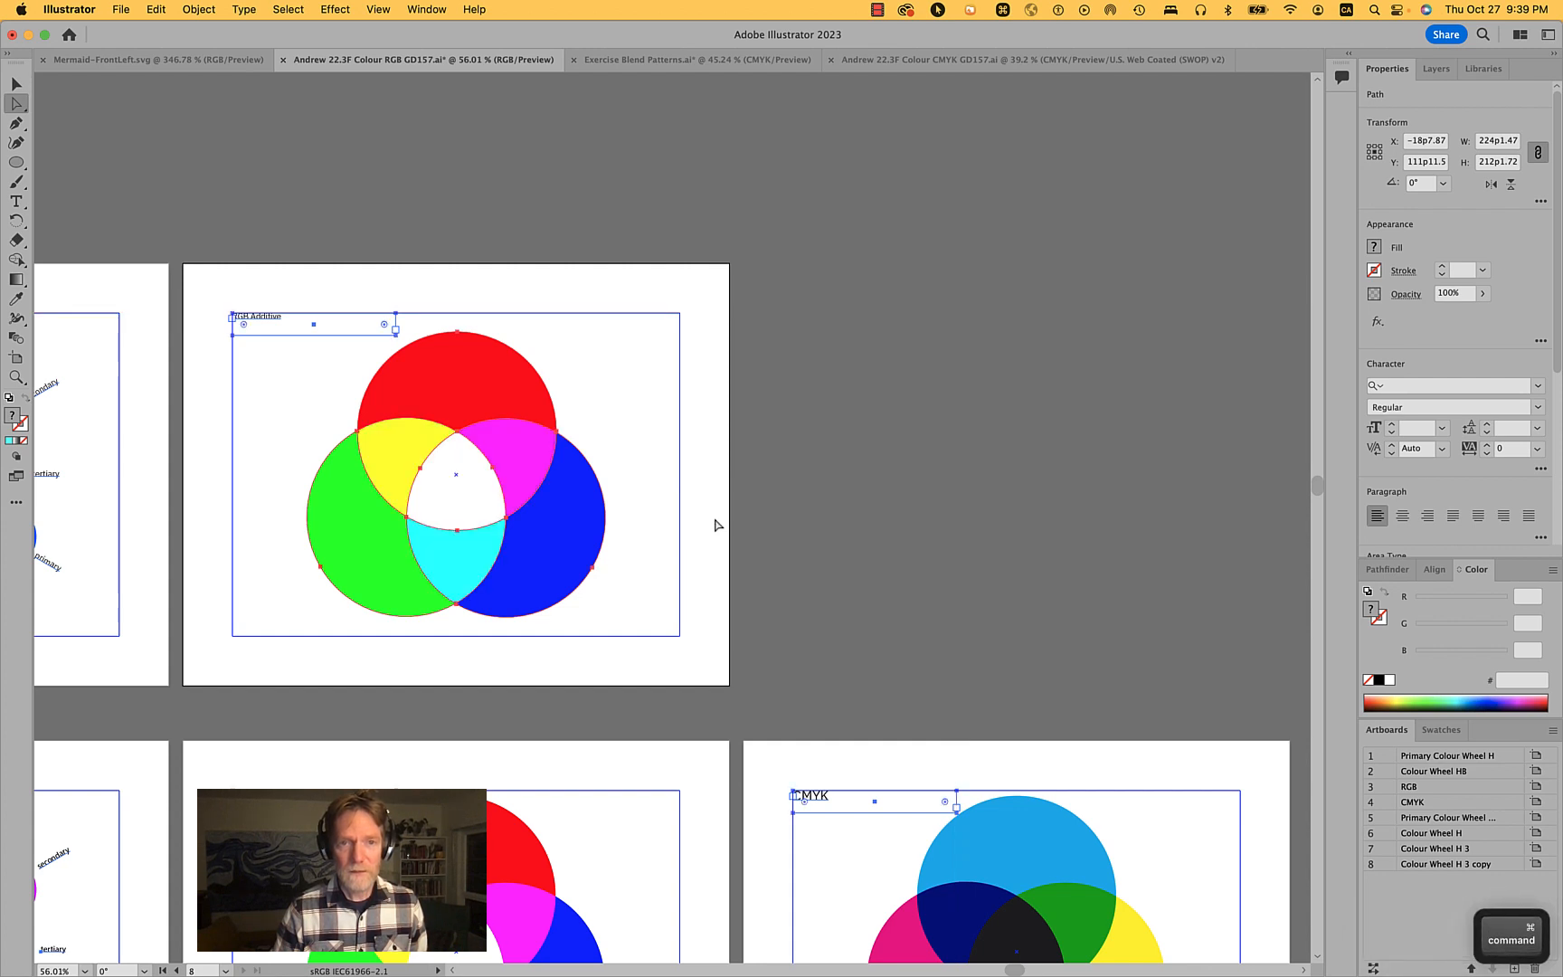
# - Try moving the blue circle, then undo the move and deselect
pyautogui.click(563, 536)
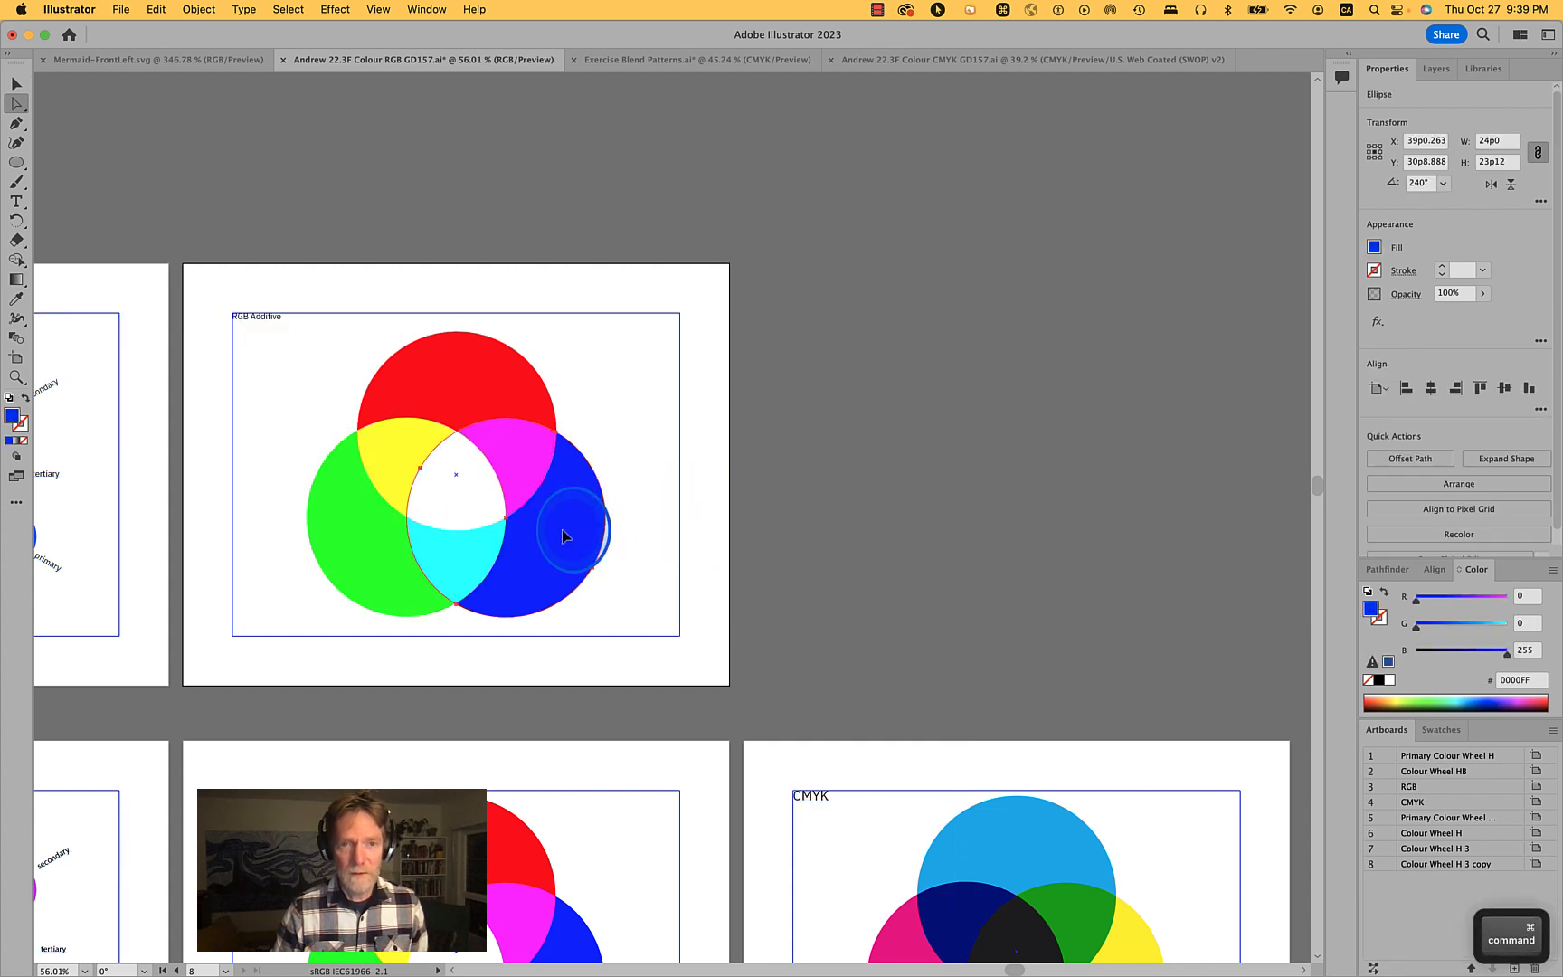
pyautogui.moveTo(562, 529); pyautogui.dragTo(734, 503)
pyautogui.press('super+z')
pyautogui.click(835, 506)
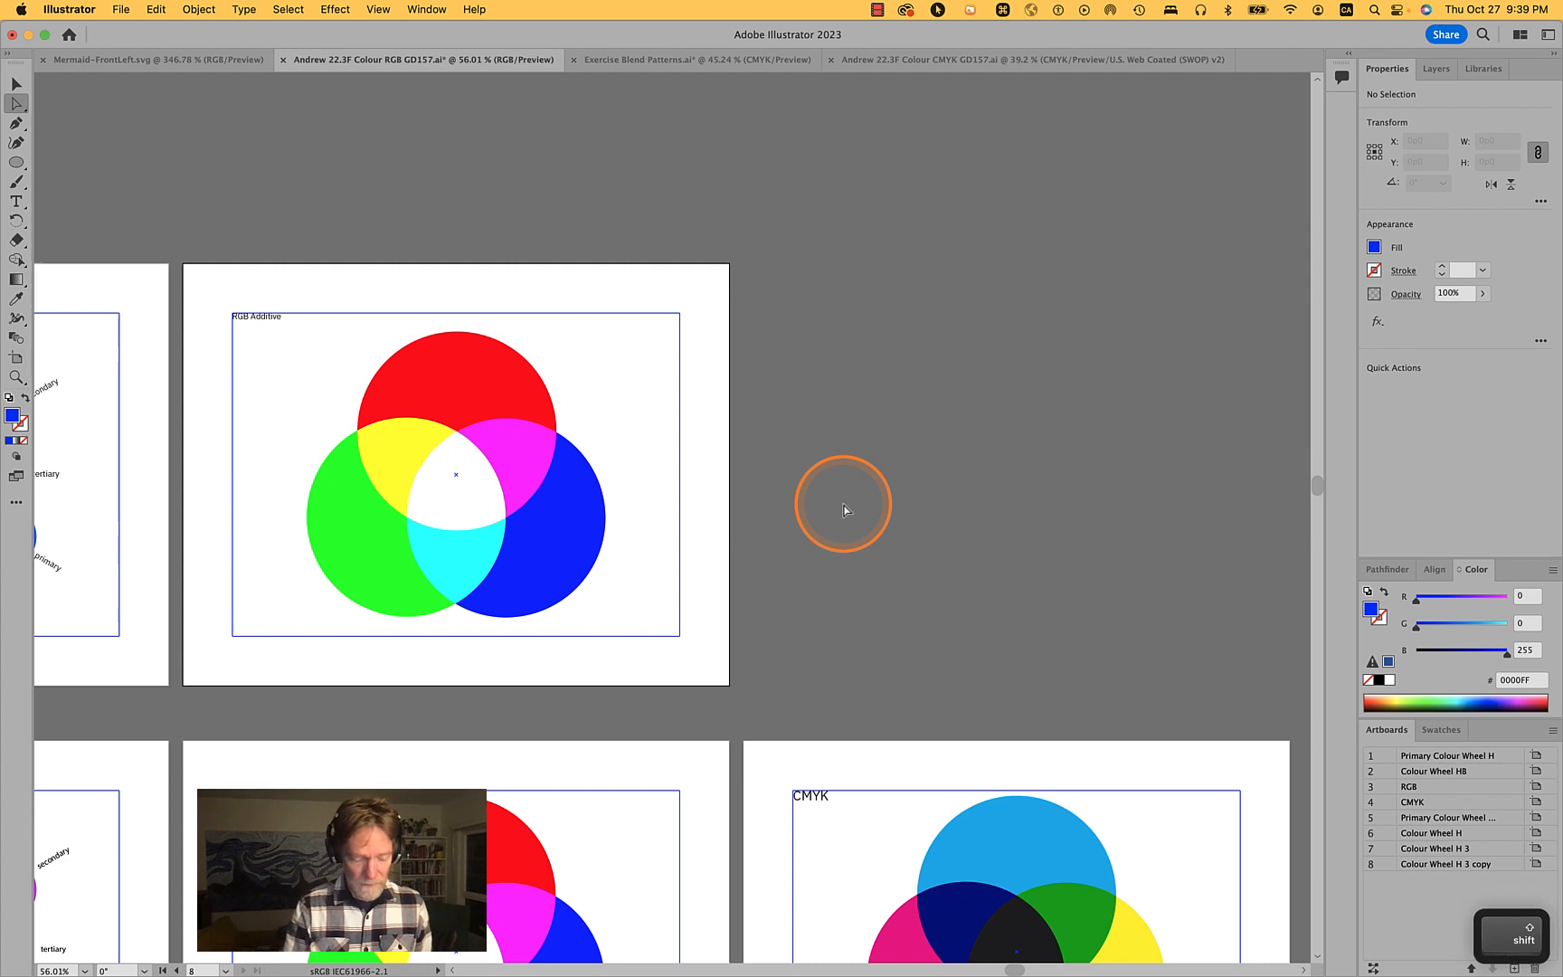
# - Duplicate the RGB Additive artboard with its artwork to the right using the Artboard tool
pyautogui.hotkey('shift', 'o')
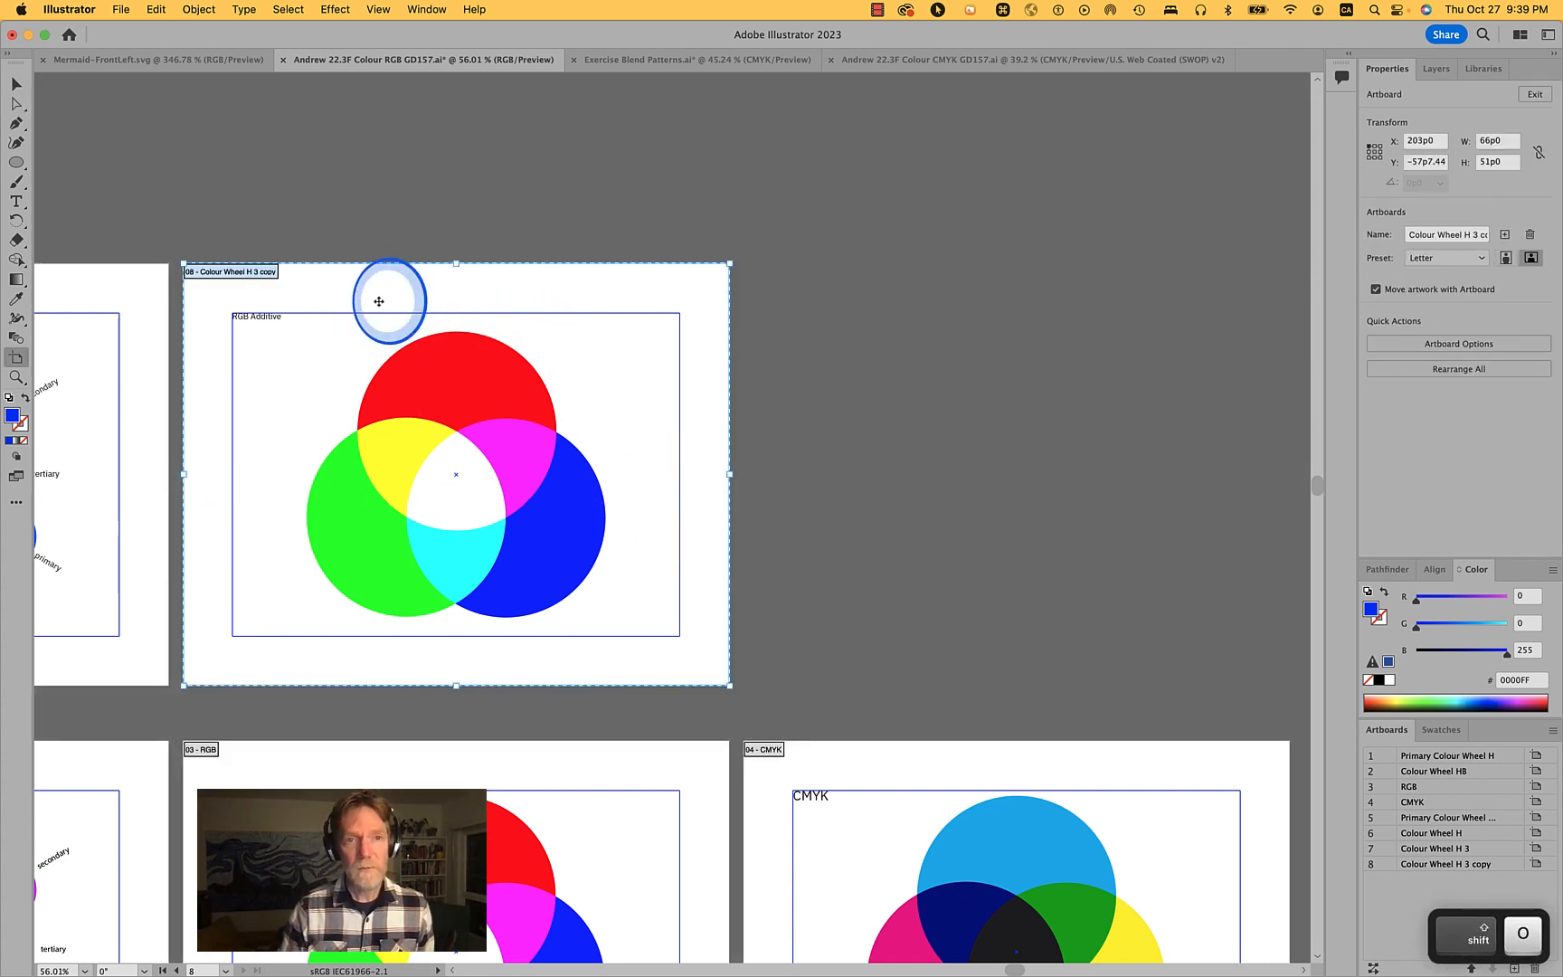
pyautogui.press('v')
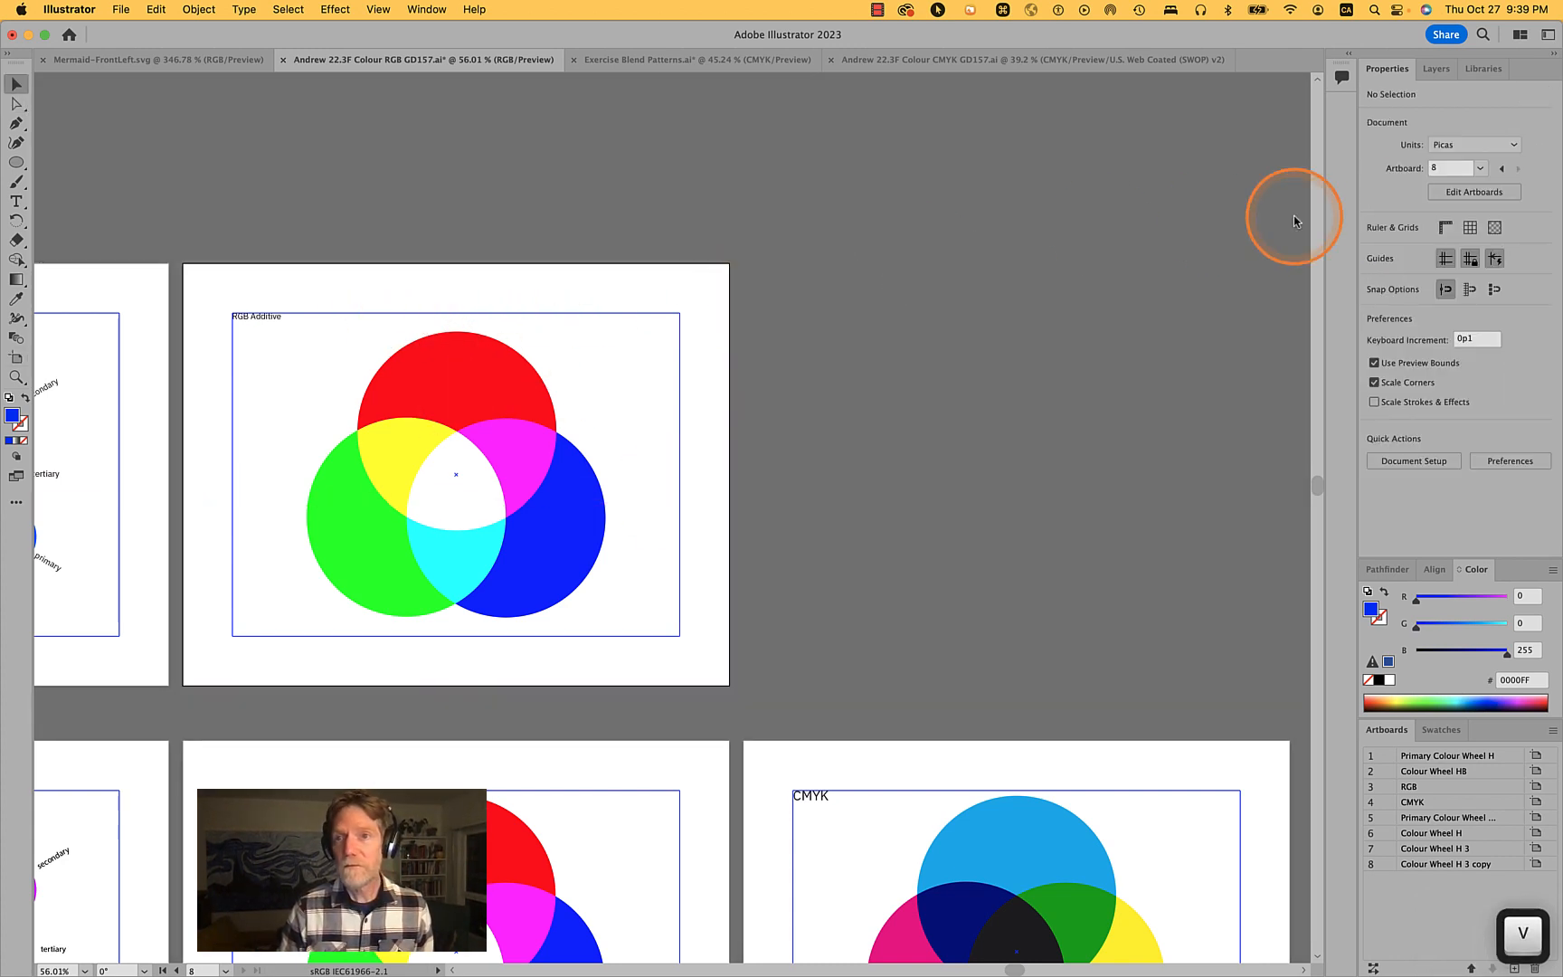
pyautogui.hotkey('shift', 'o')
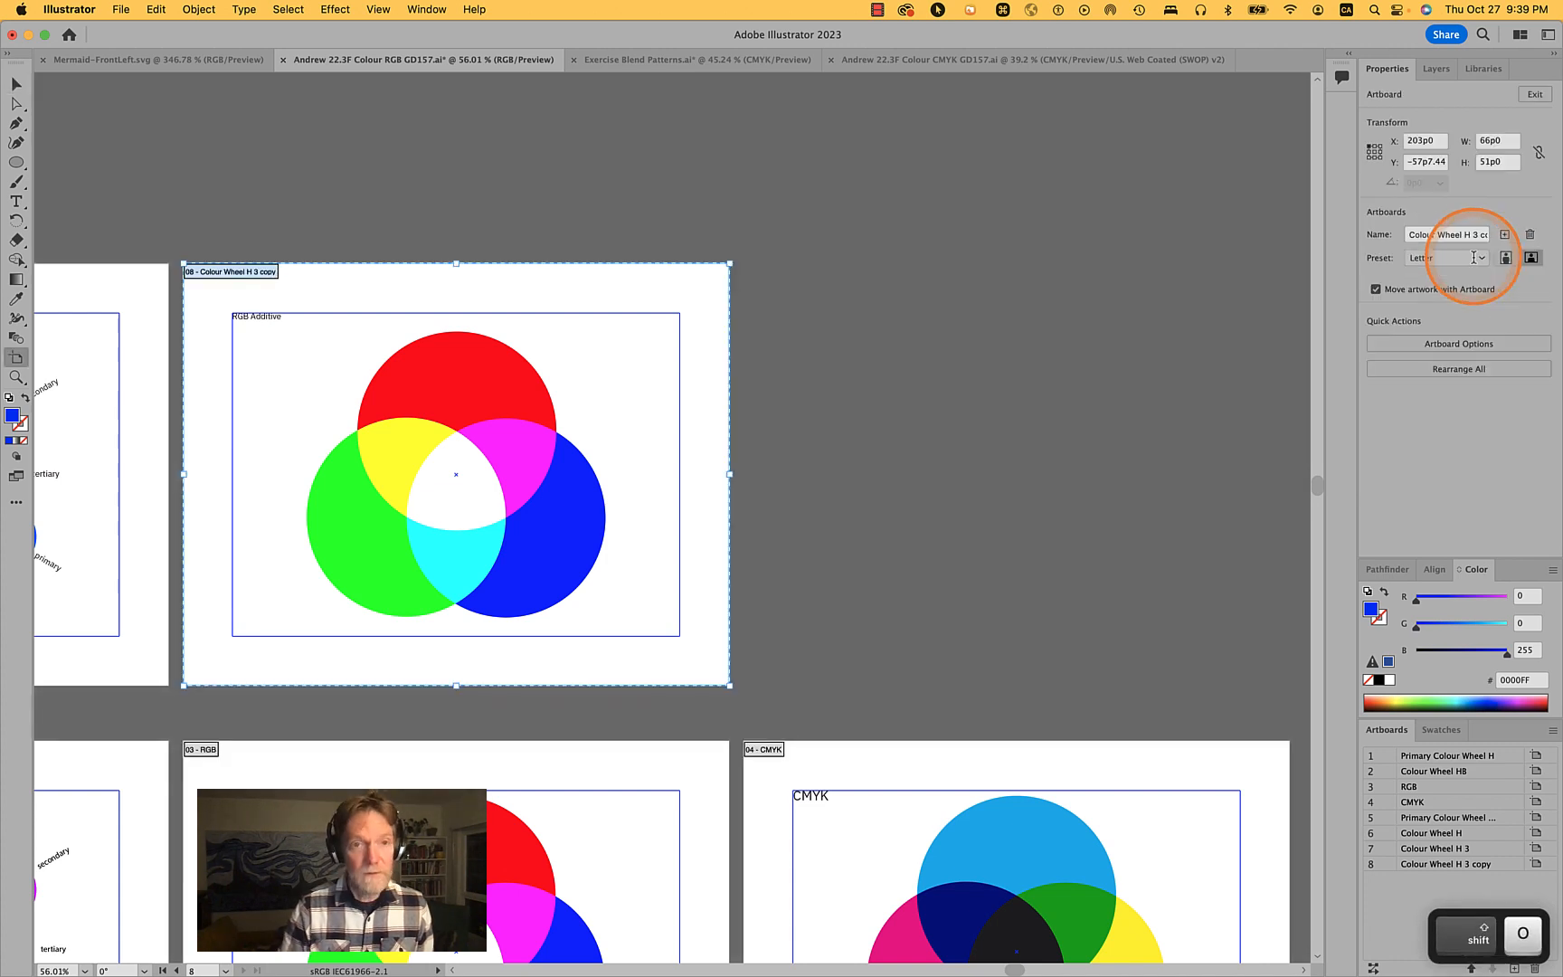
pyautogui.moveTo(588, 369); pyautogui.dragTo(1151, 373)
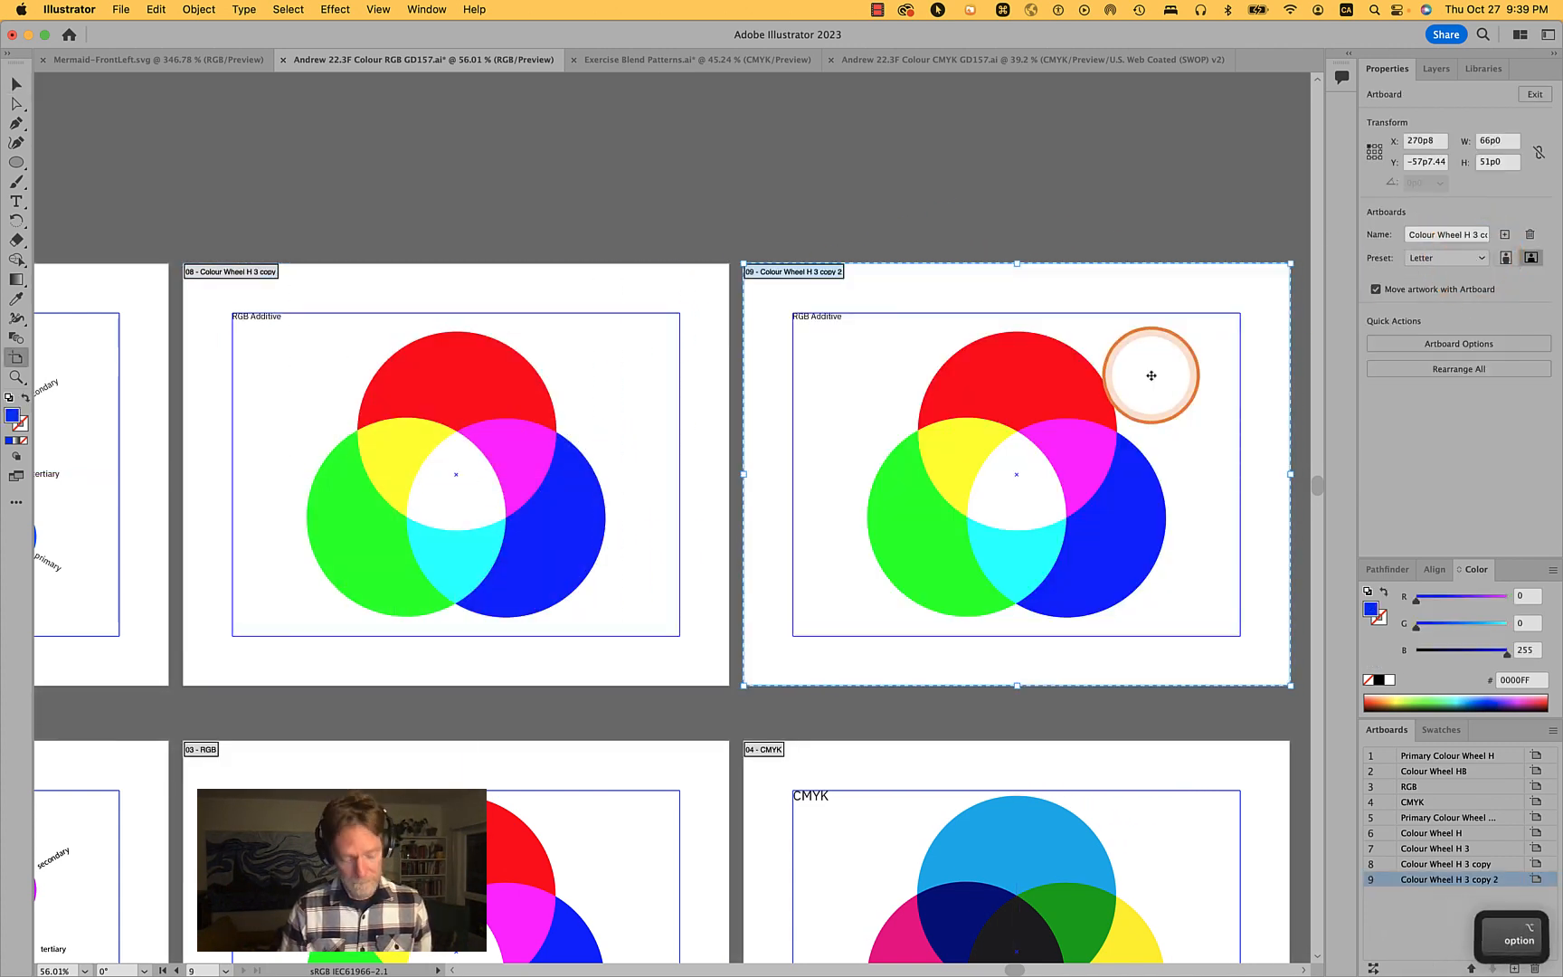
# - Rename the duplicated artboard's heading text from RGB Additive to CMYK Subtractive
pyautogui.press('v')
pyautogui.click(1232, 238)
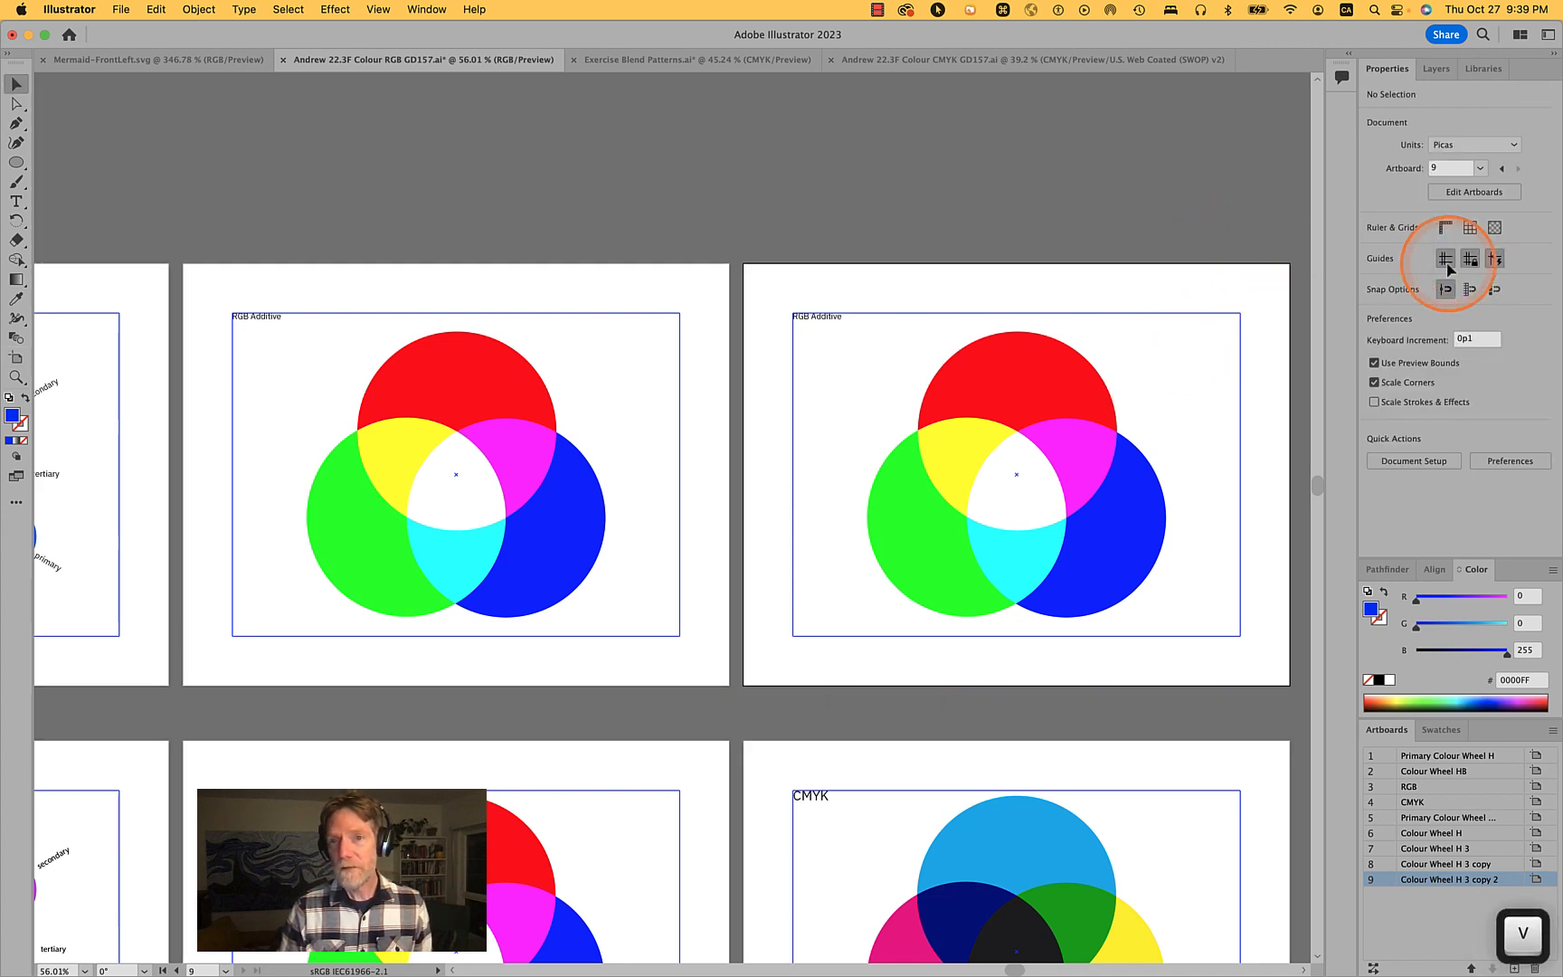
pyautogui.click(1021, 397)
pyautogui.scroll(1, 1166, 498)
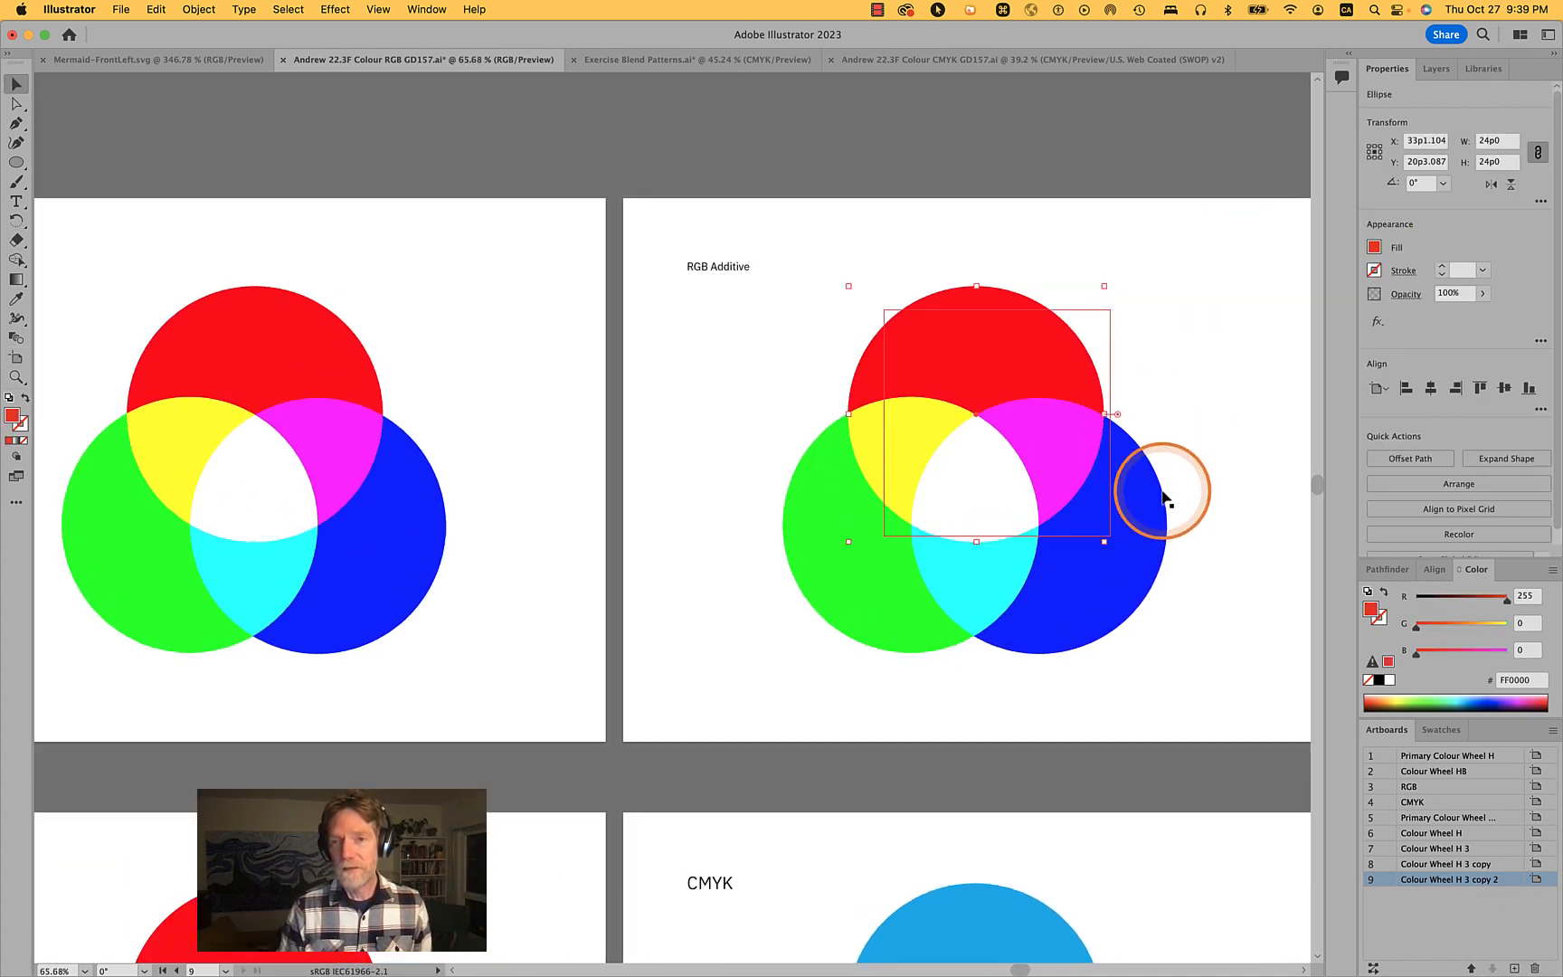
pyautogui.scroll(2, 1164, 495)
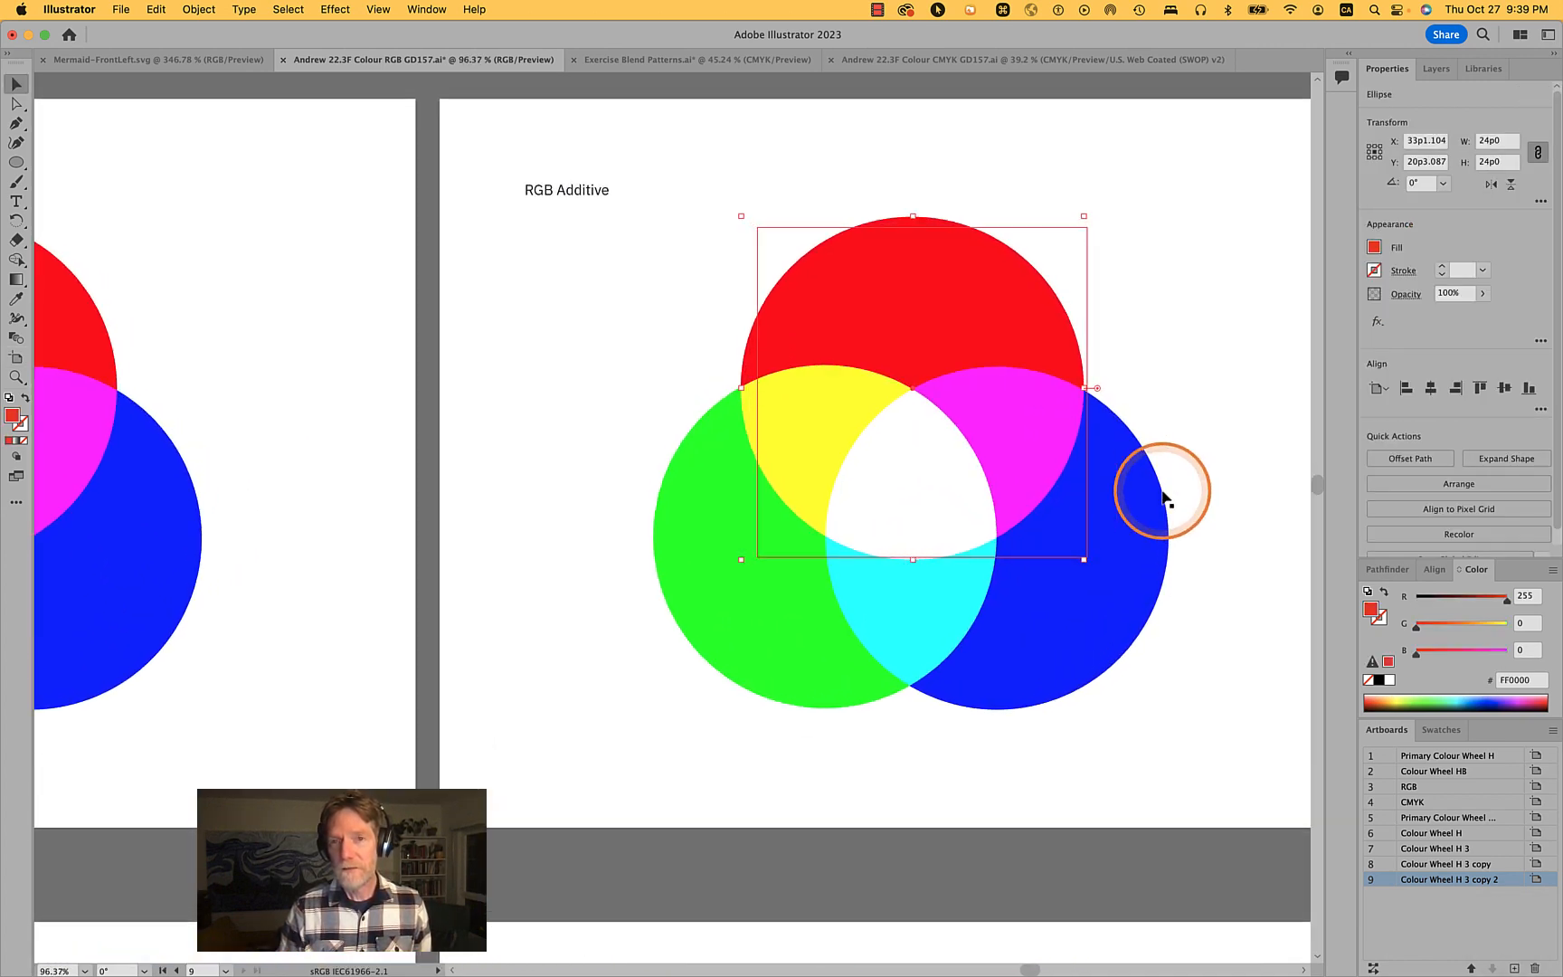
pyautogui.click(539, 192)
pyautogui.doubleClick(539, 190)
pyautogui.doubleClick(535, 188)
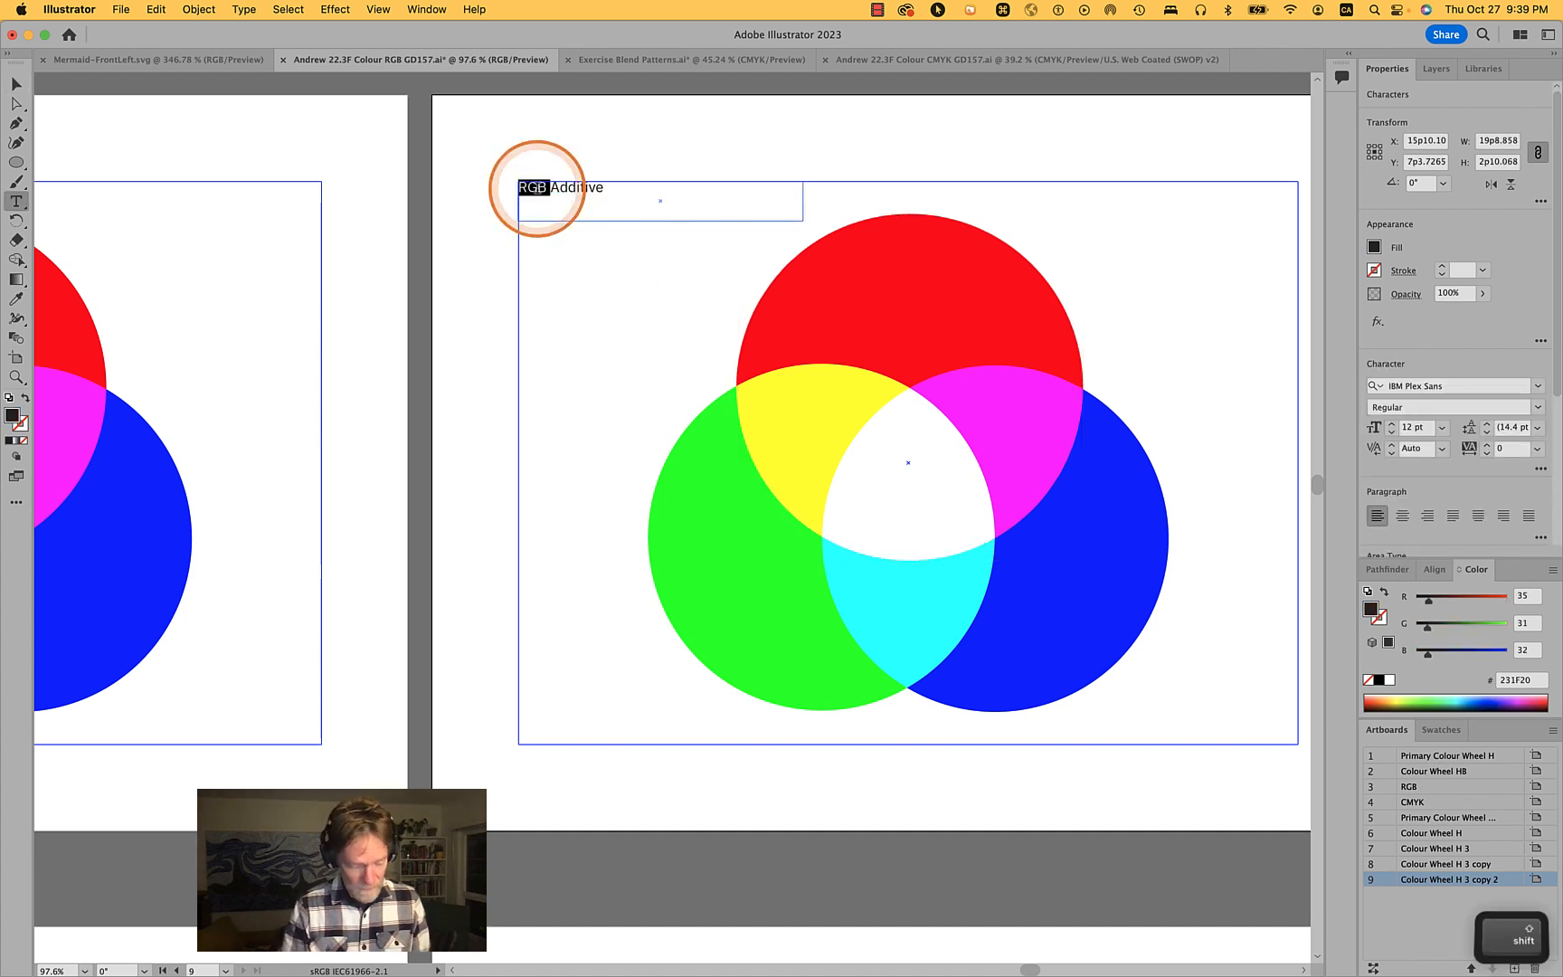
pyautogui.write('CMY')
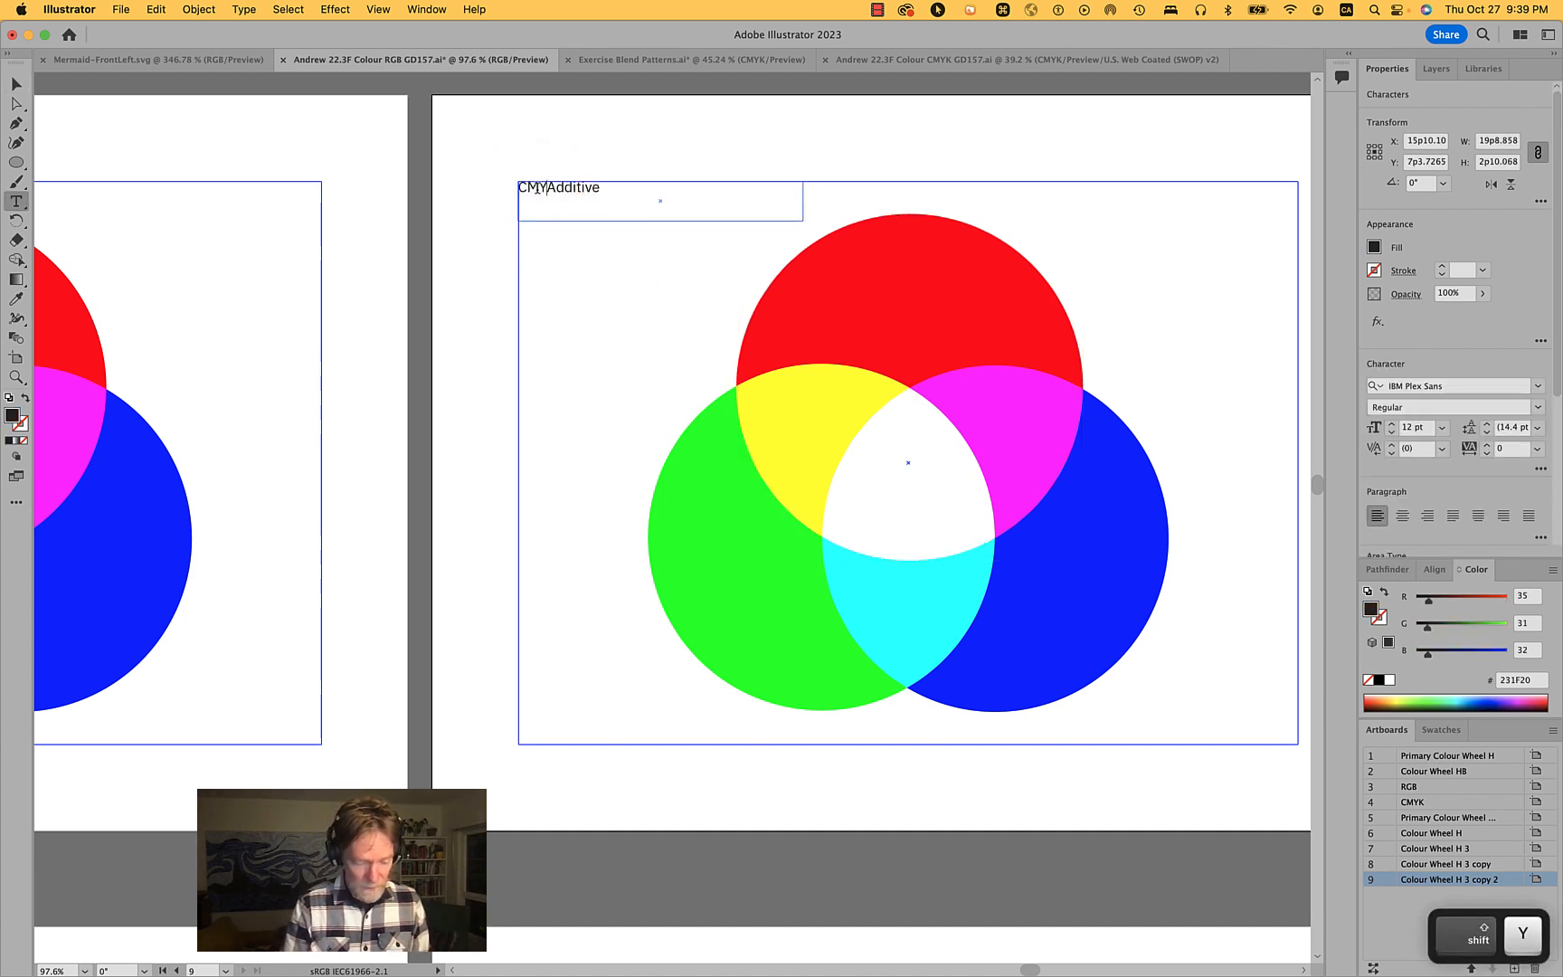
pyautogui.write('K')
pyautogui.hotkey('shift', 'alt', 'Right')
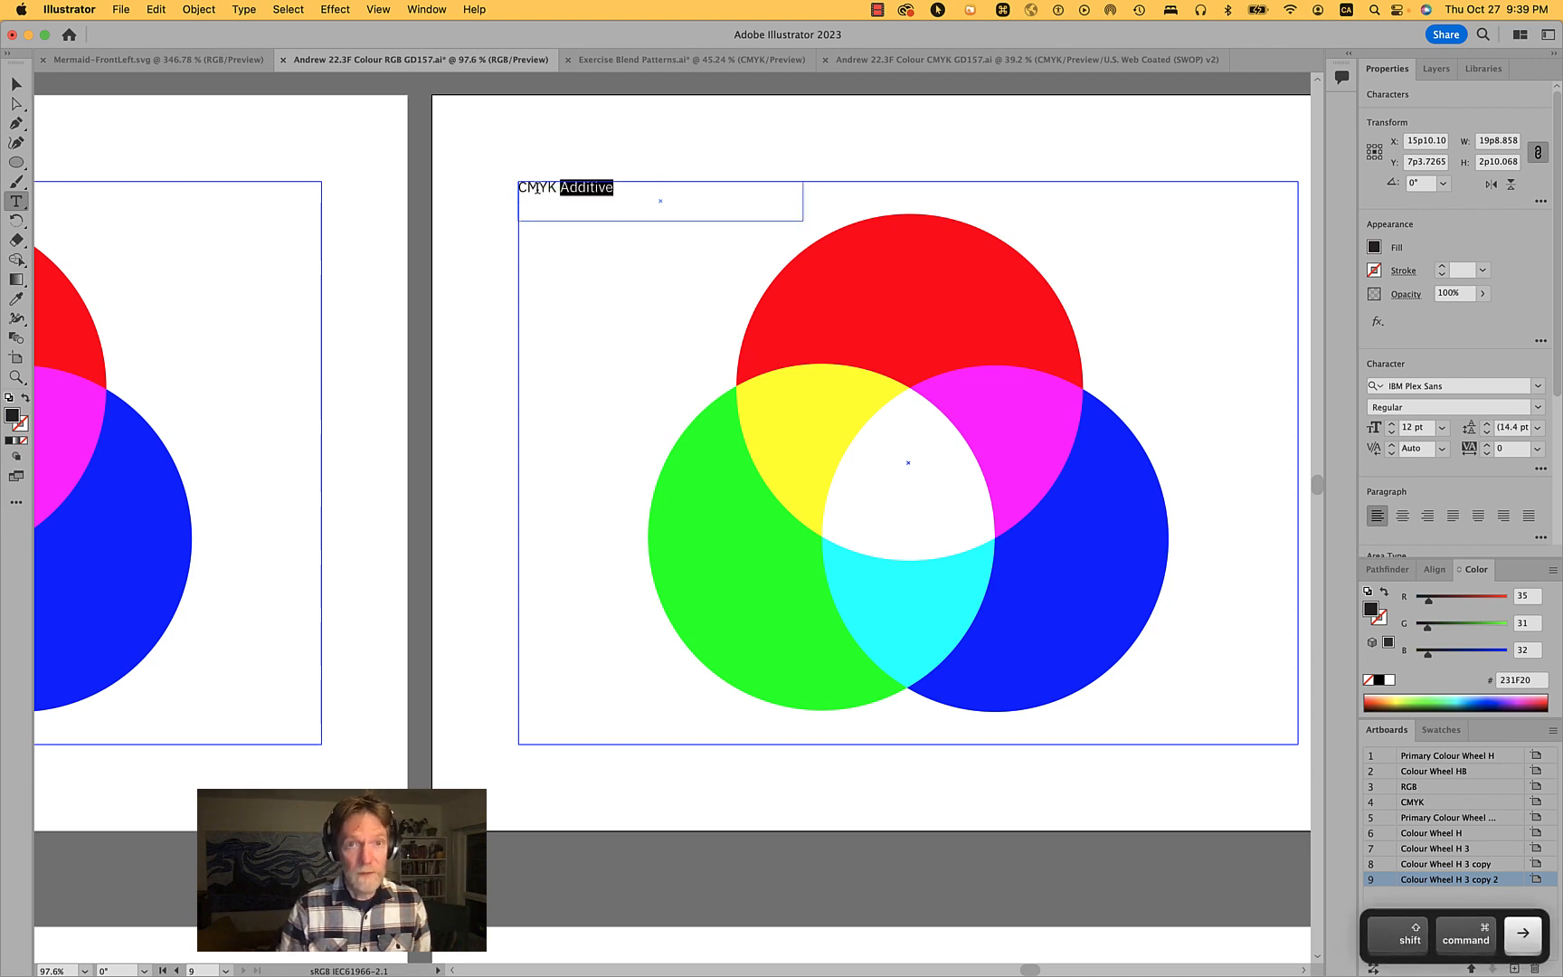
pyautogui.write('Subtrac')
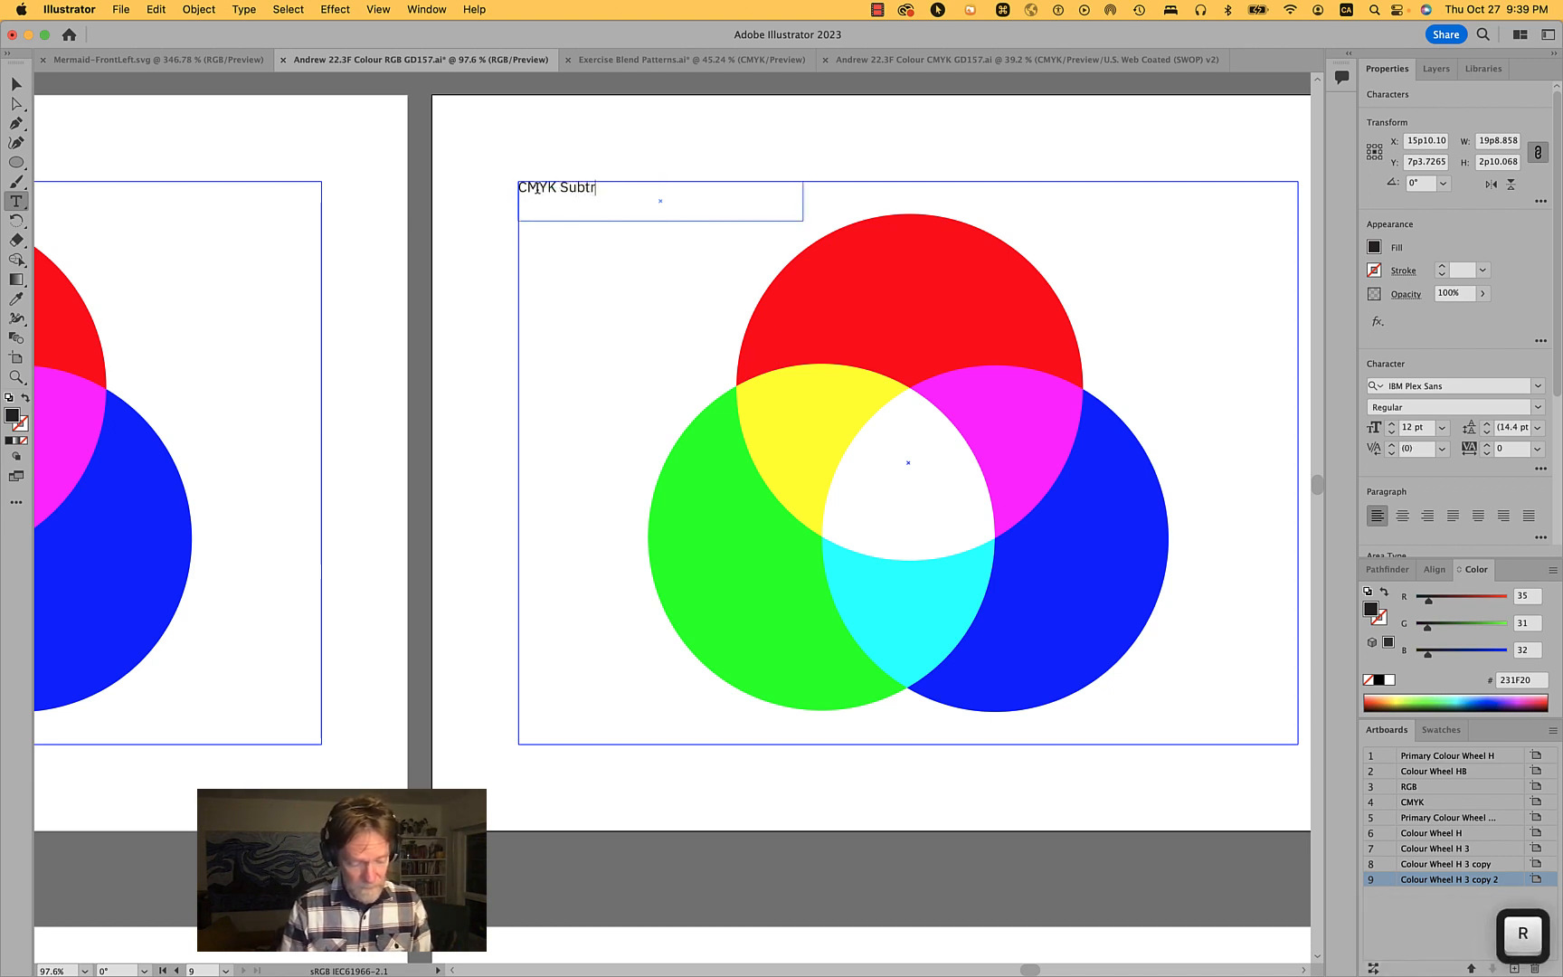
pyautogui.keyDown('super'); pyautogui.click(582, 147); pyautogui.keyUp('super')
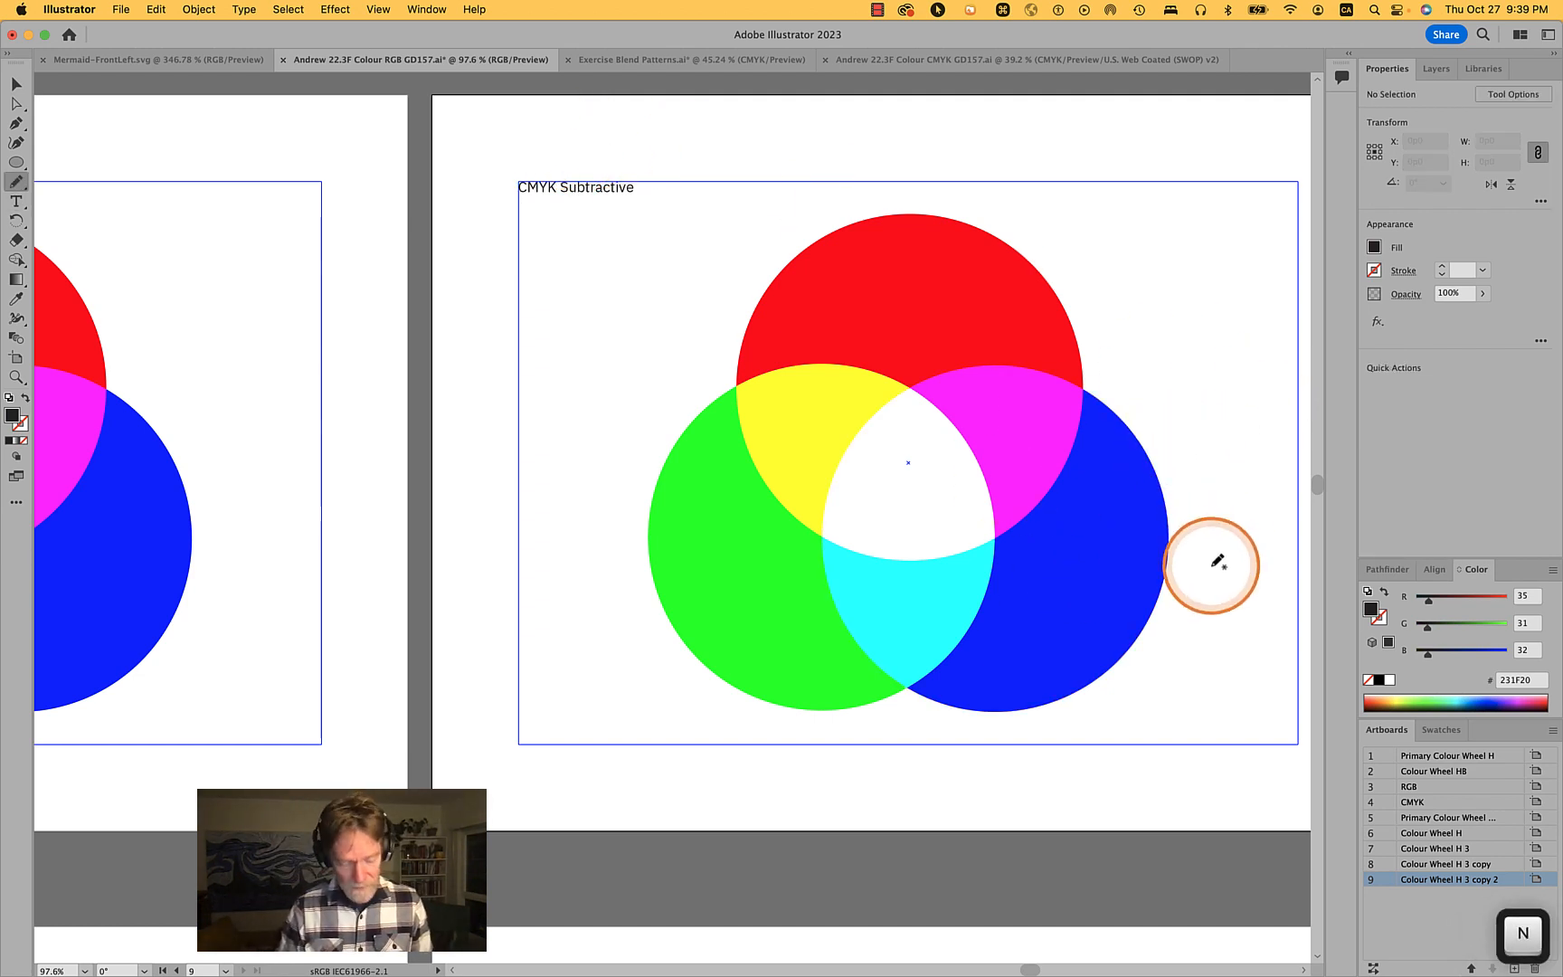
# - Select all three circles and set their blending mode to Normal
pyautogui.press('v')
pyautogui.moveTo(1193, 657); pyautogui.dragTo(773, 325)
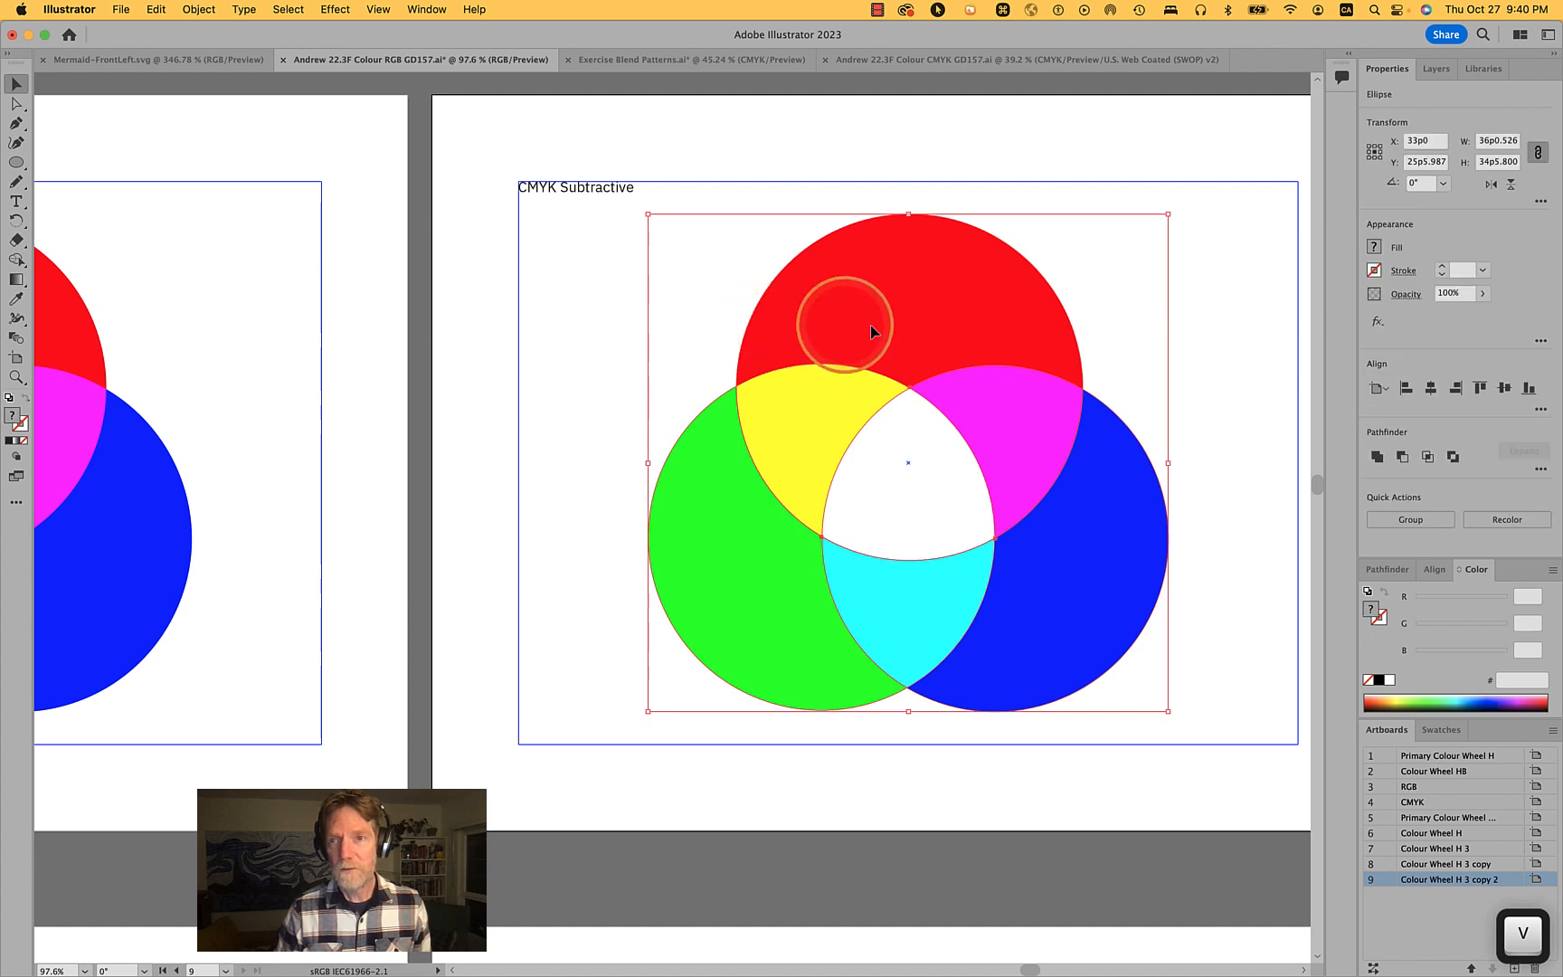
pyautogui.click(1404, 294)
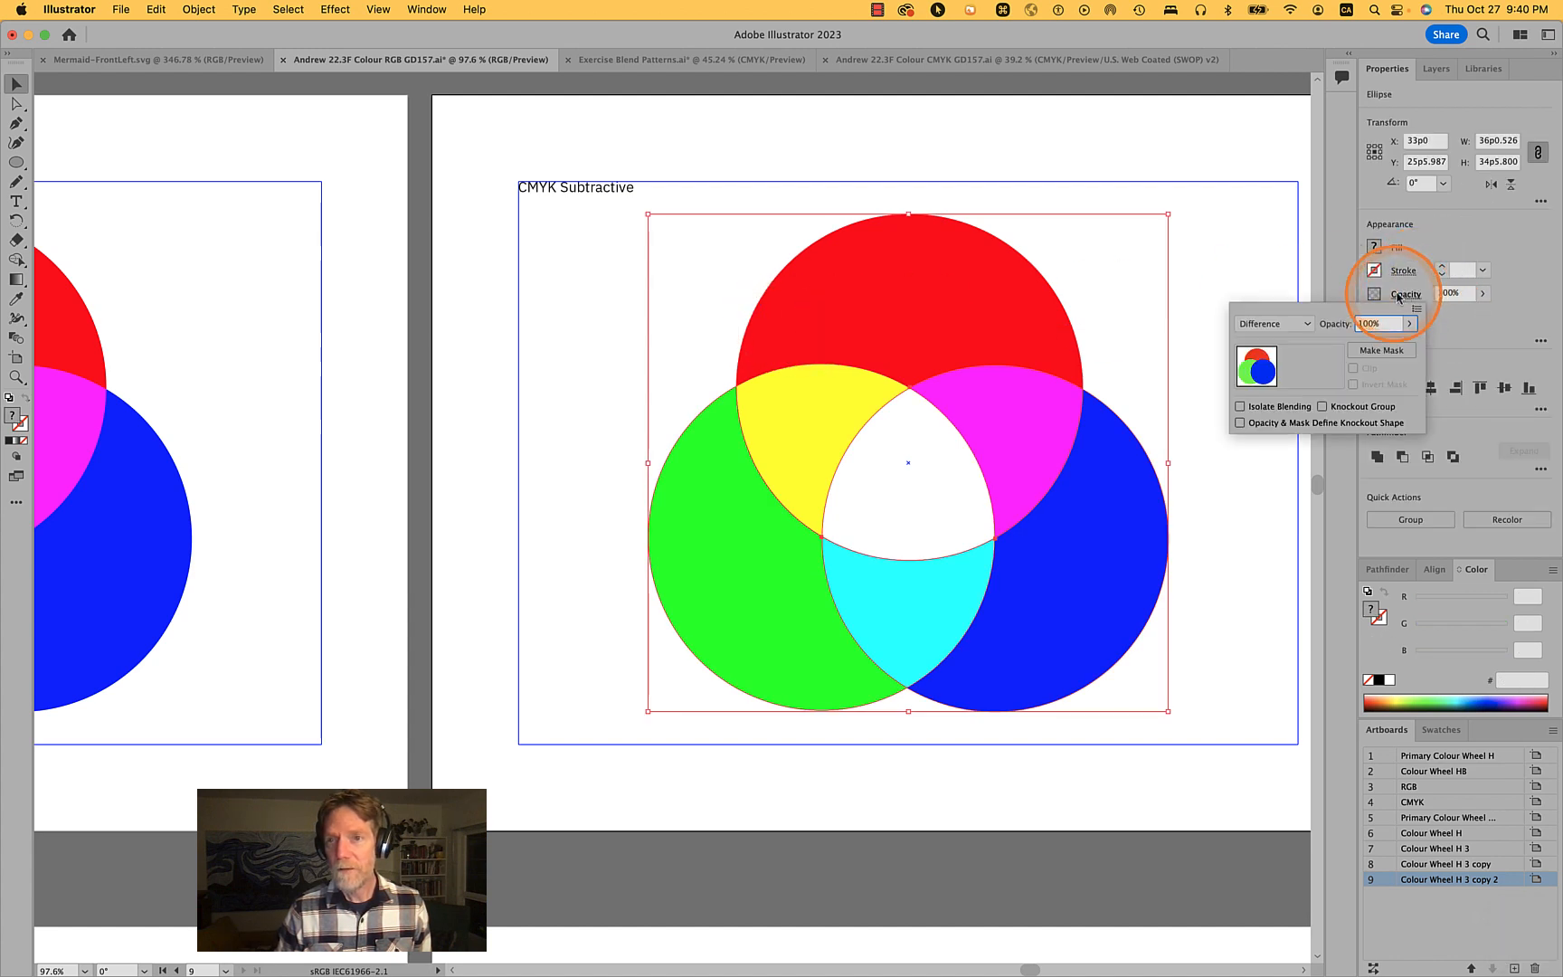
pyautogui.click(1271, 322)
pyautogui.click(1275, 351)
pyautogui.click(1212, 278)
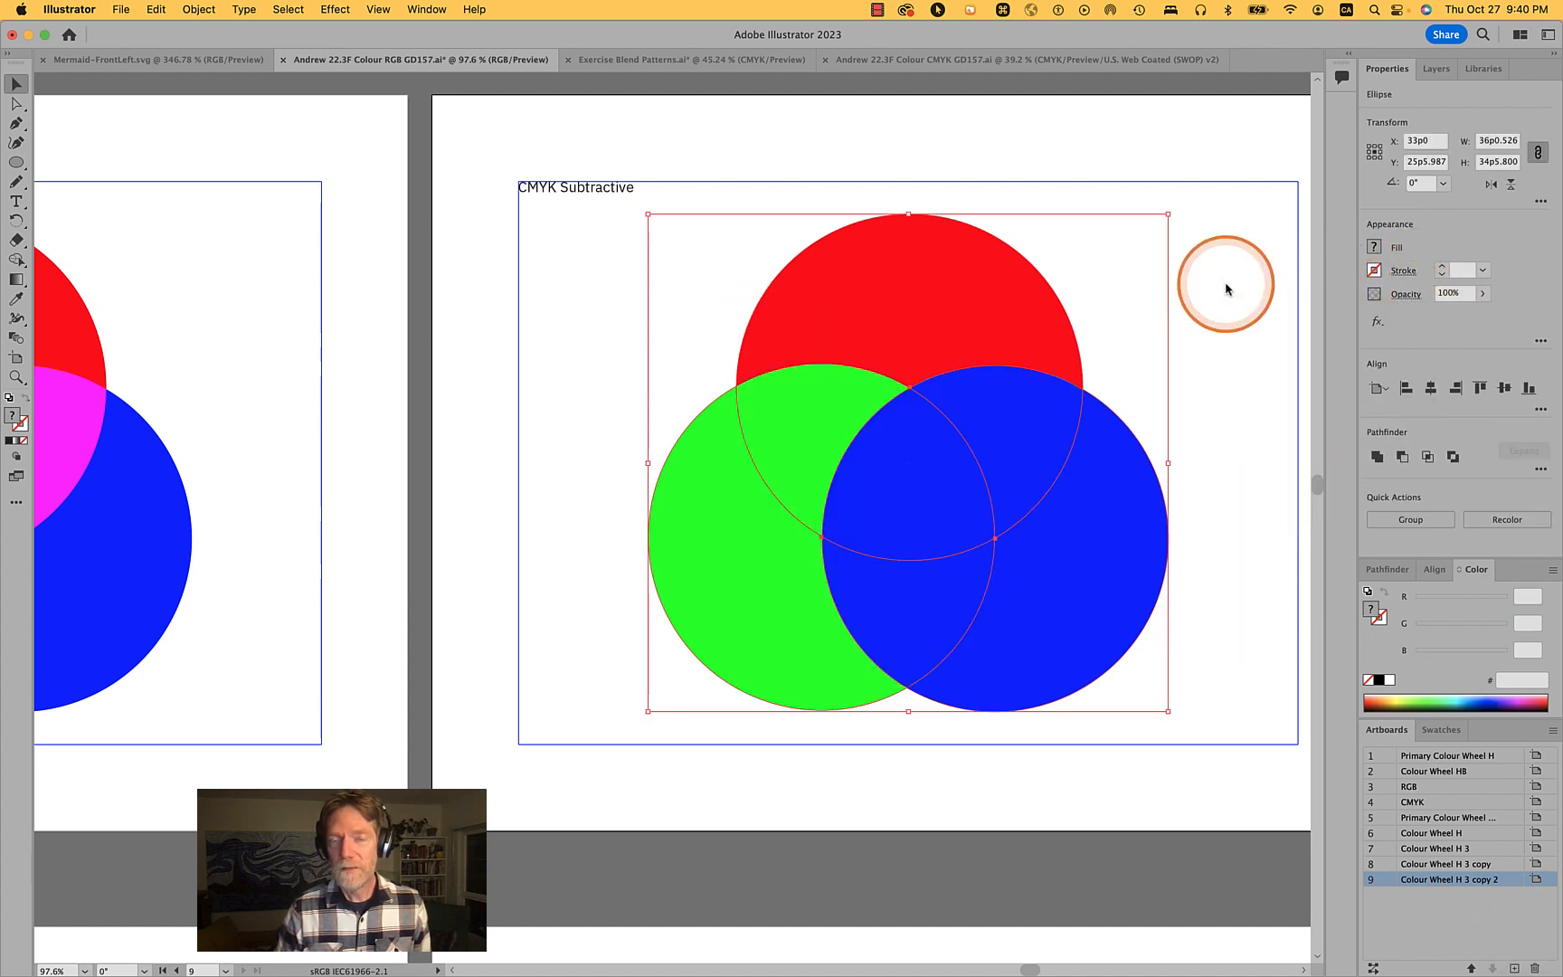
# - Switch the colour panel to CMYK and set the top circle's fill to C 100, M 0, Y 0, K 0
pyautogui.click(1224, 286)
pyautogui.click(900, 327)
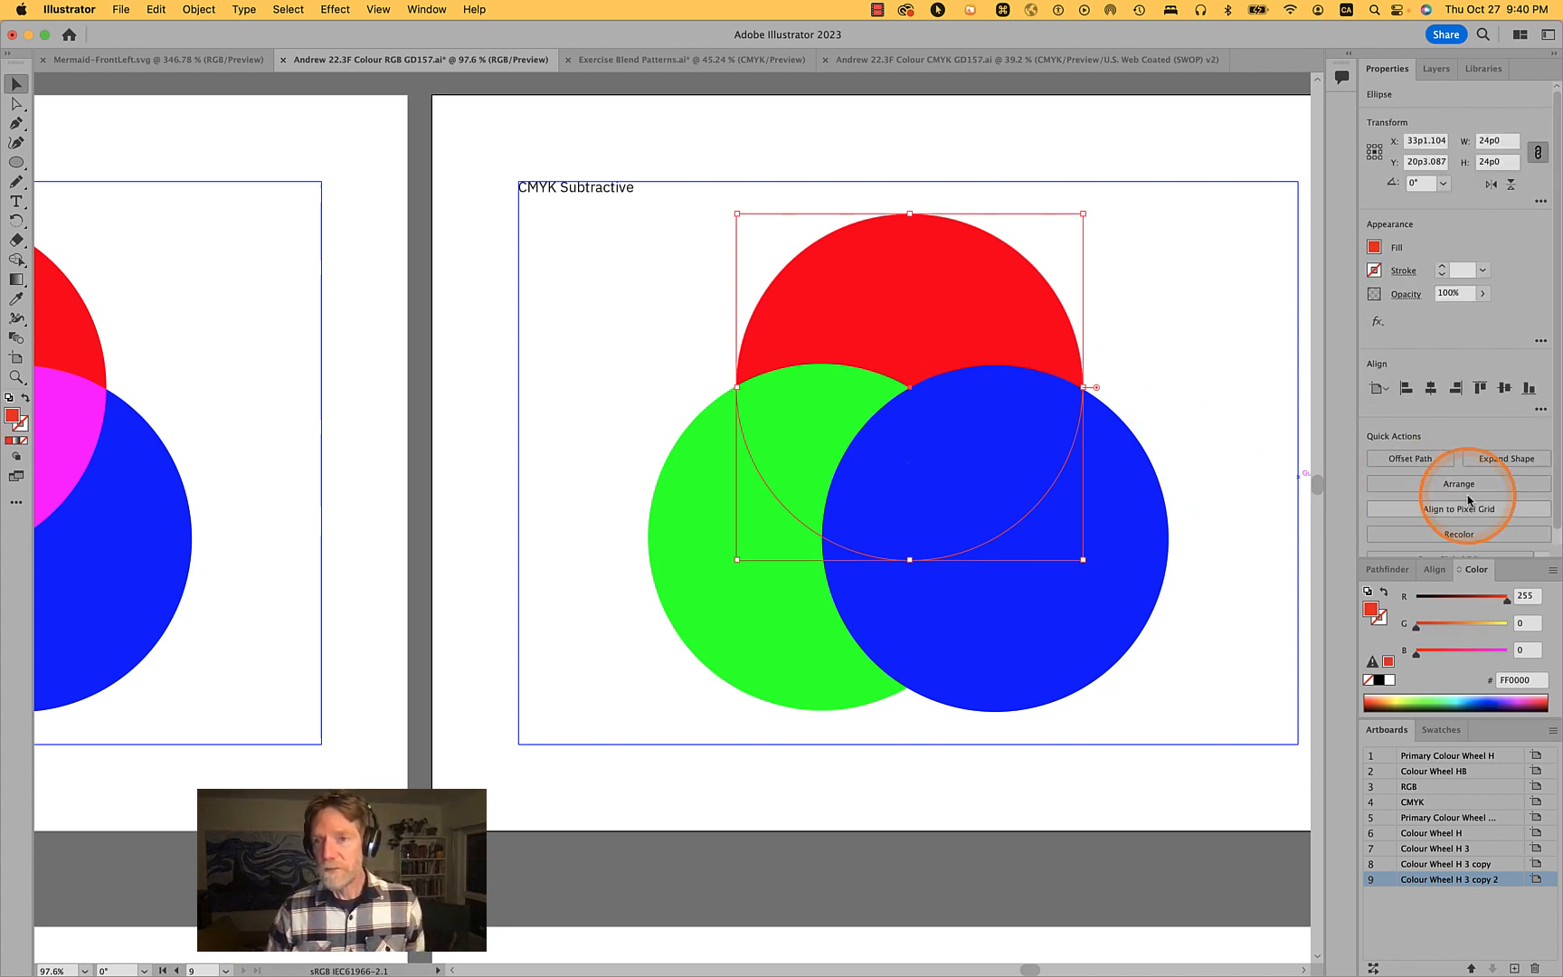
pyautogui.click(1549, 574)
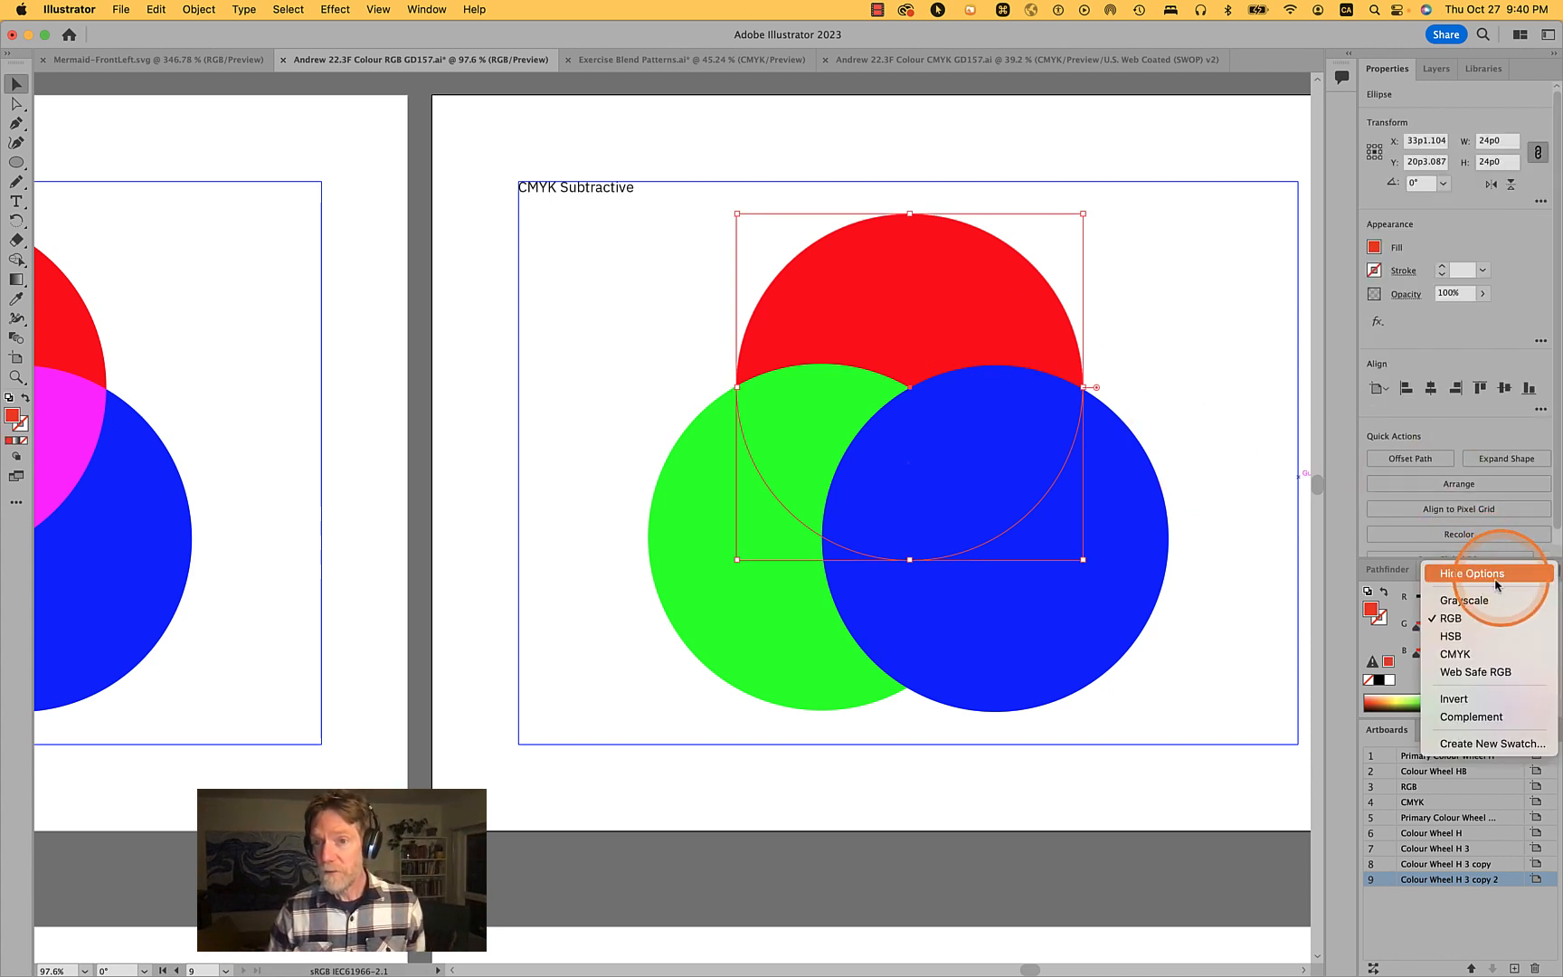
pyautogui.click(1455, 653)
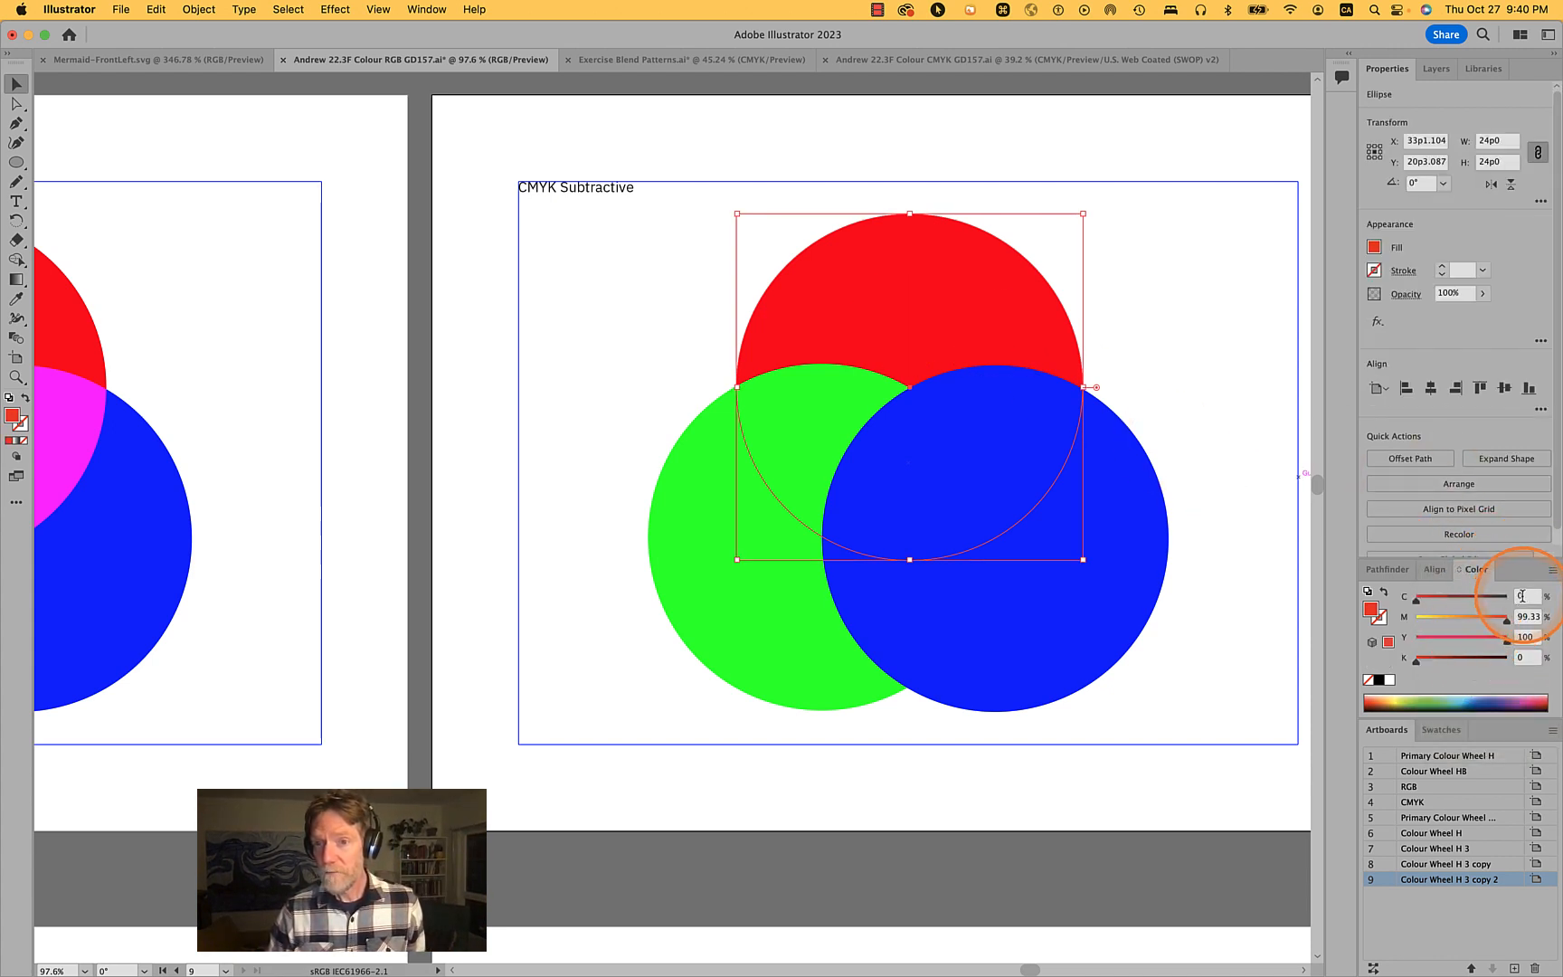
pyautogui.click(1524, 596)
pyautogui.write('1')
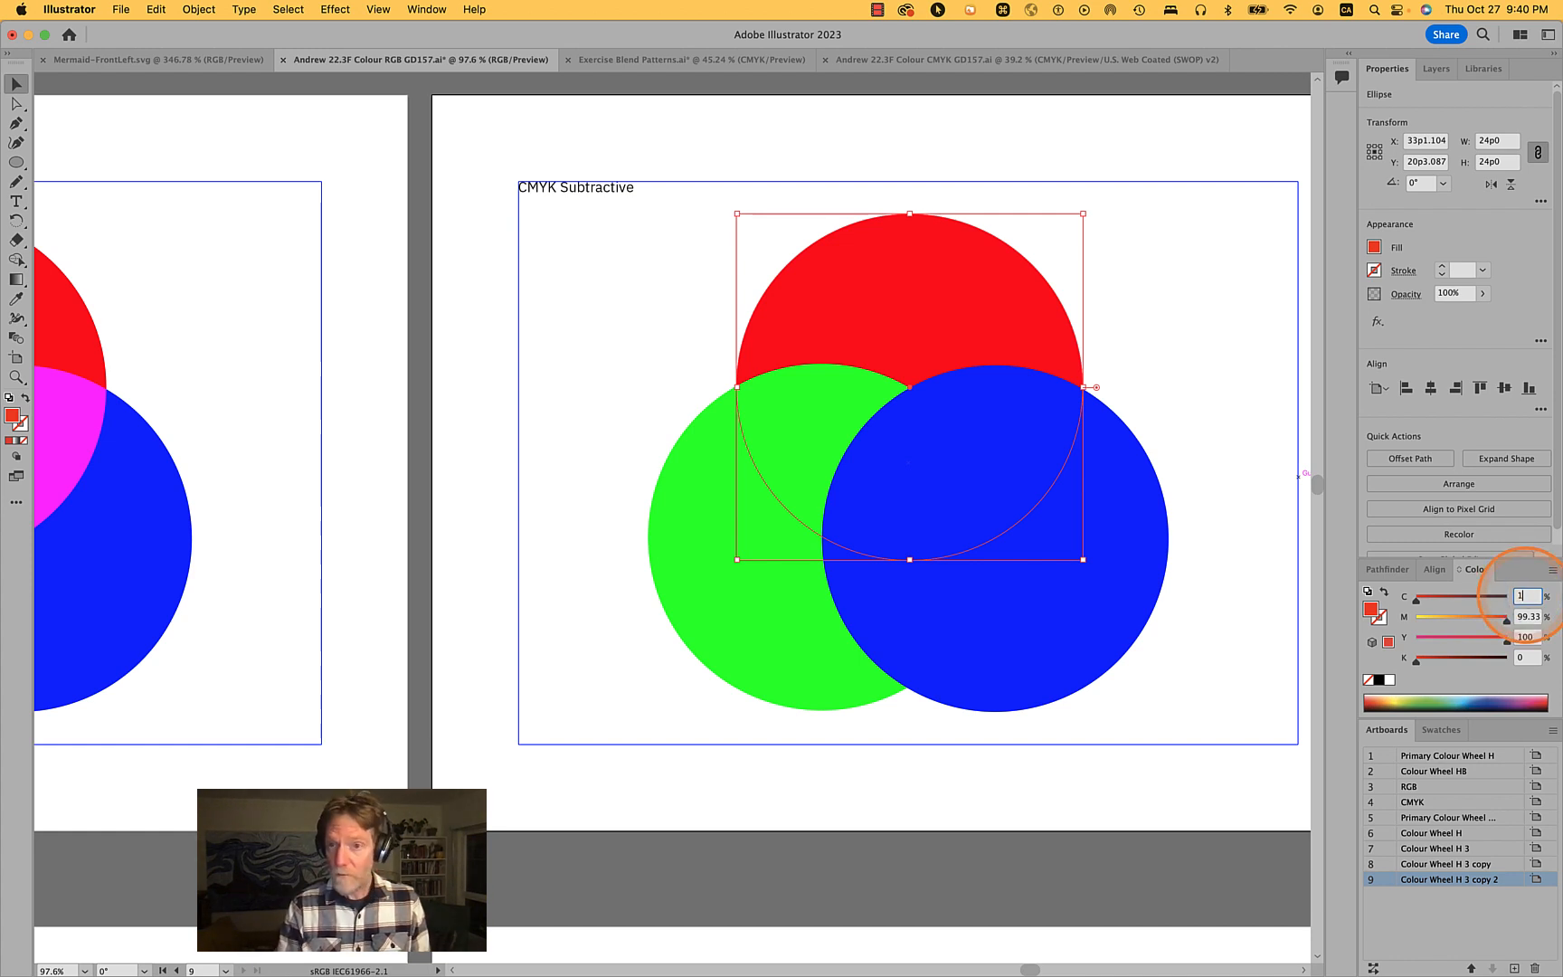
pyautogui.write('00')
pyautogui.press('Tab')
pyautogui.write('0')
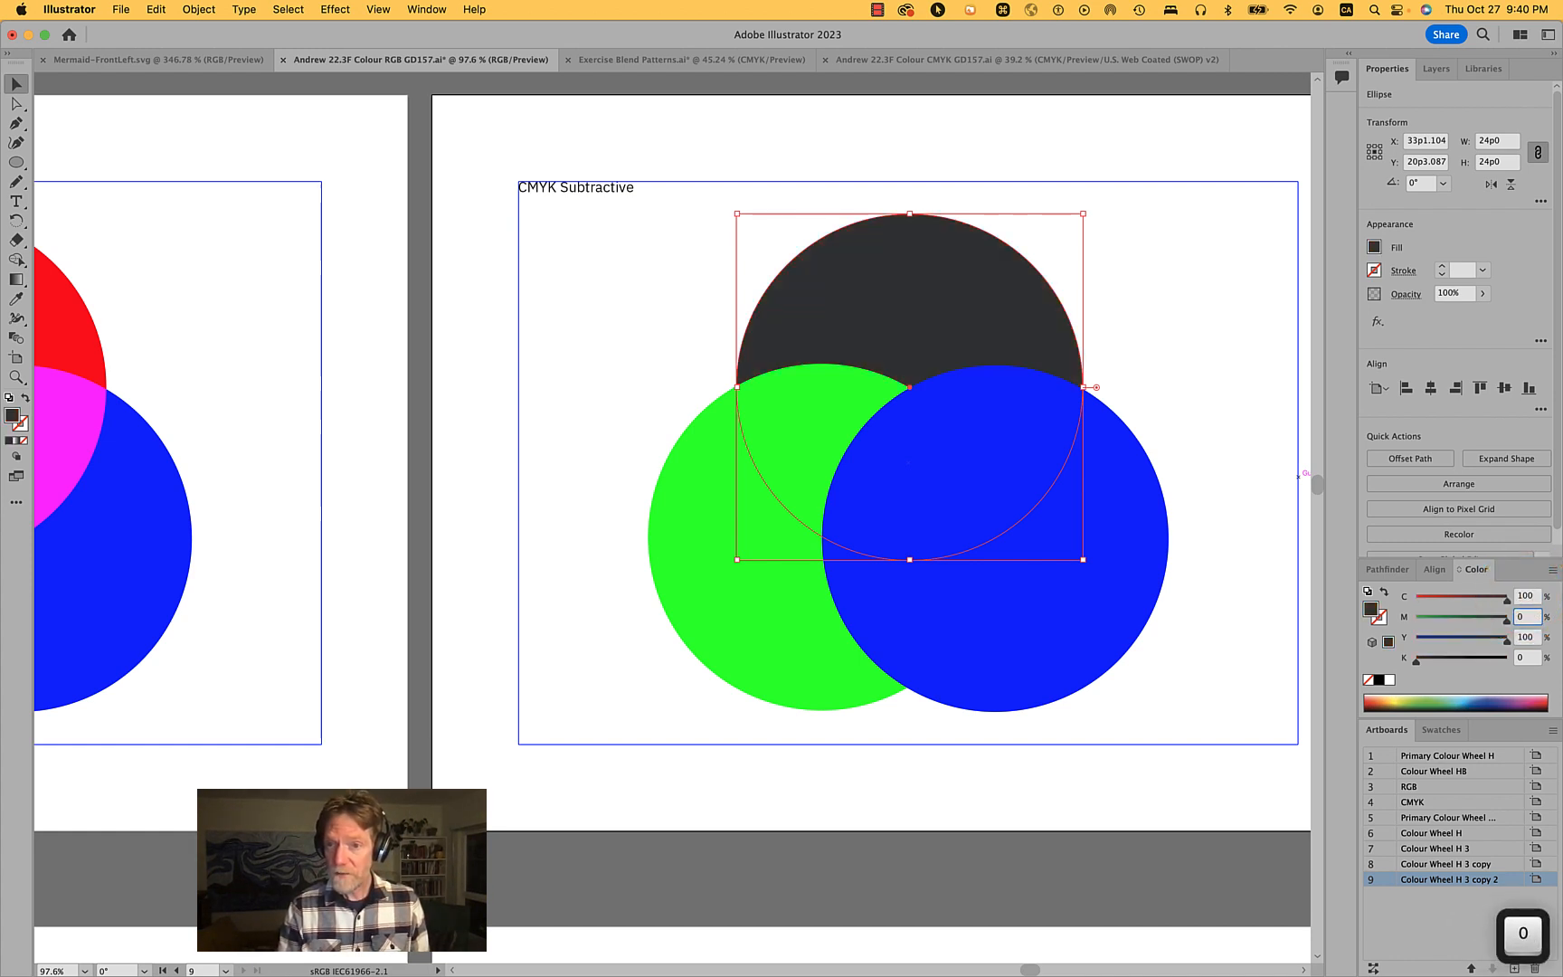
pyautogui.press('Tab')
pyautogui.write('0')
pyautogui.press('Tab')
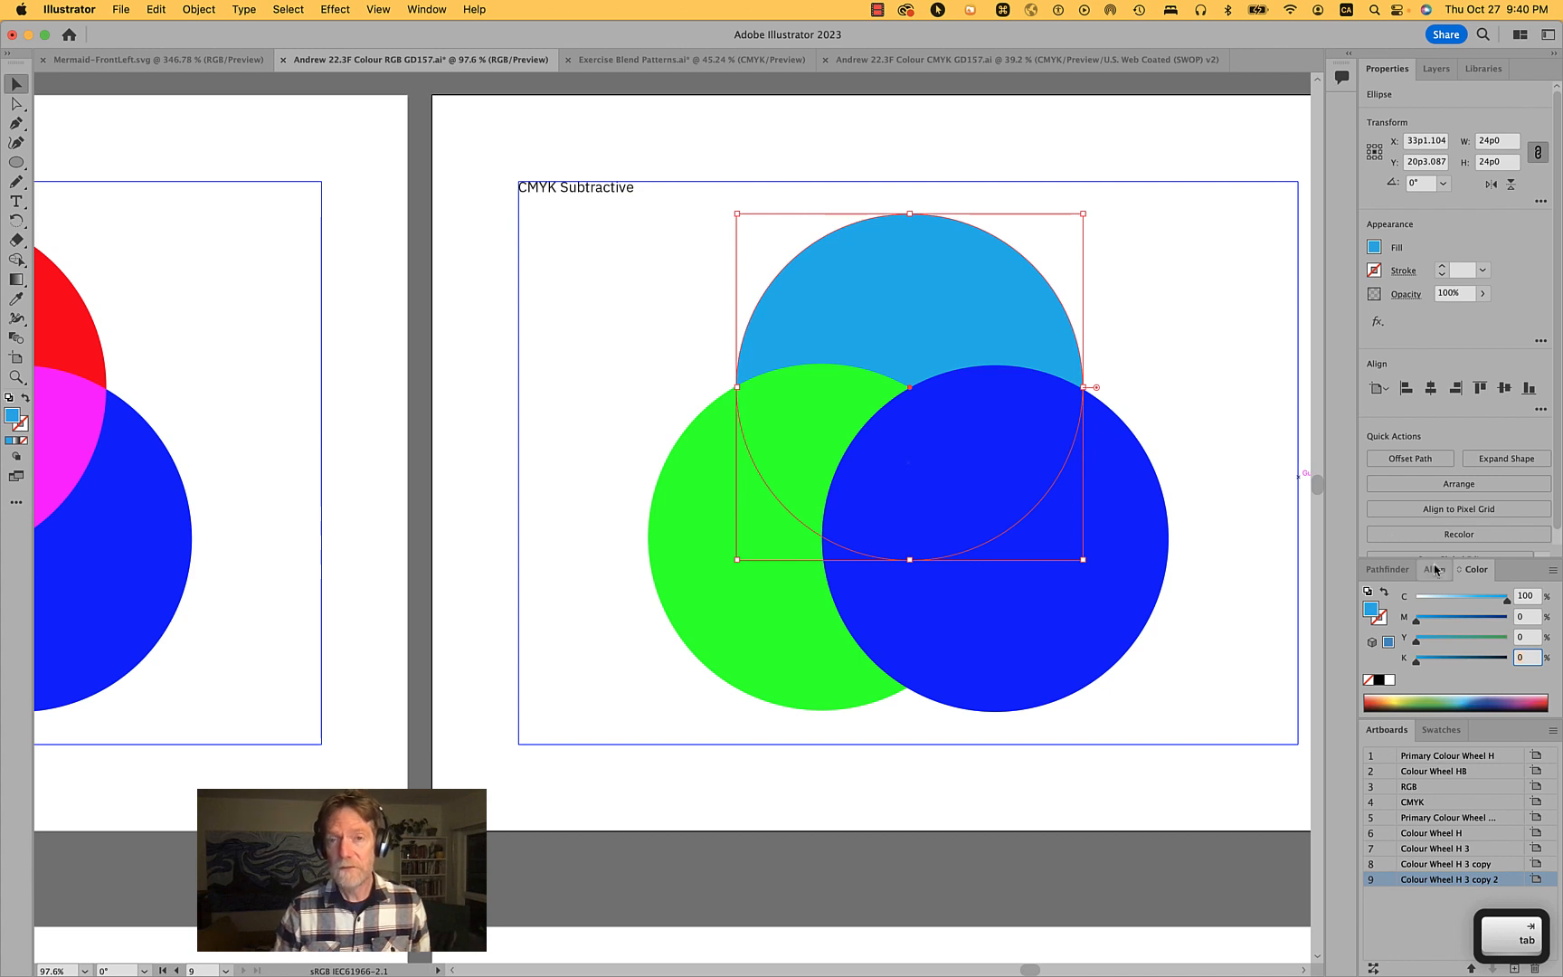
# - Set the left circle's fill to C 0, M 100, Y 0, K 0
pyautogui.click(776, 463)
pyautogui.click(703, 586)
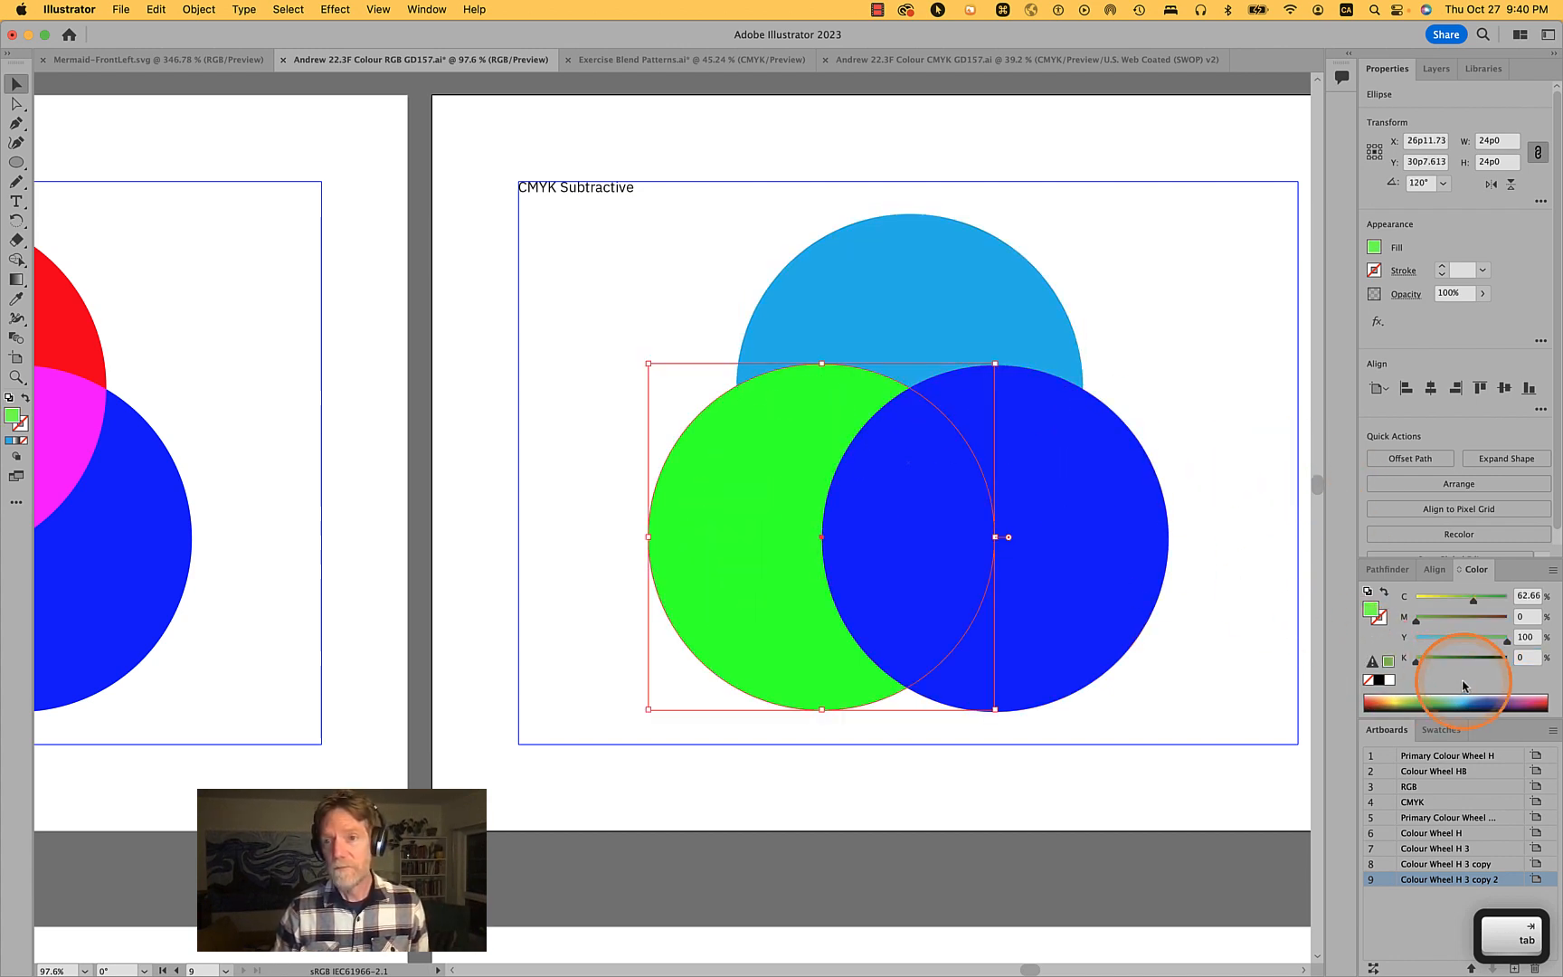
pyautogui.click(1533, 594)
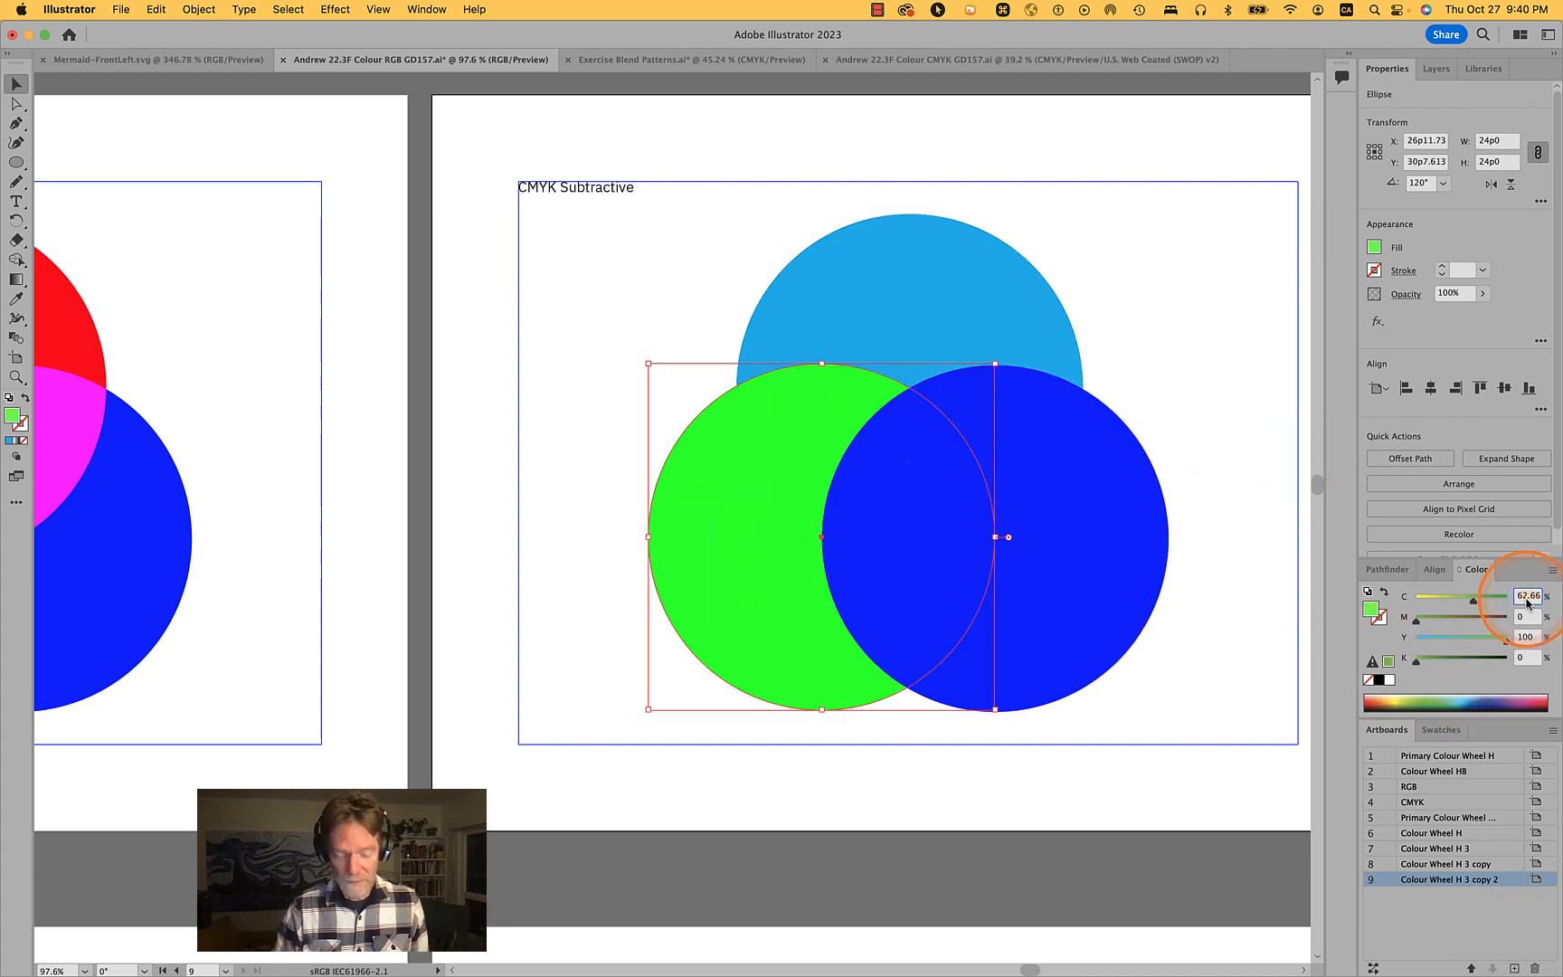
pyautogui.write('0')
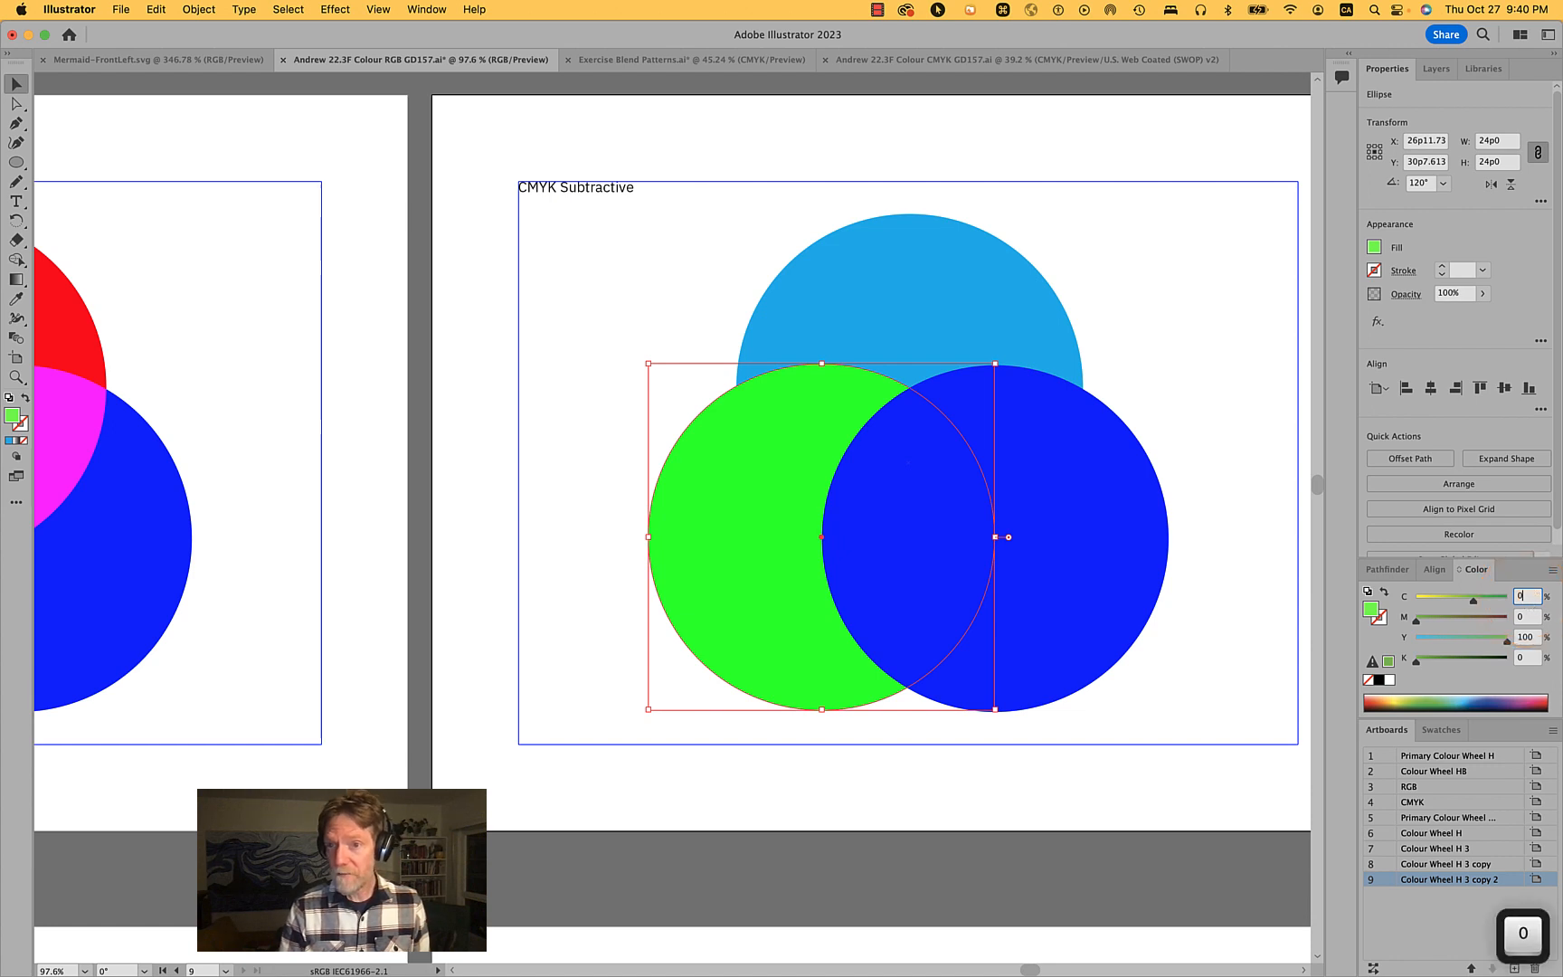
pyautogui.press('Tab')
pyautogui.write('100')
pyautogui.press('Tab')
pyautogui.write('0')
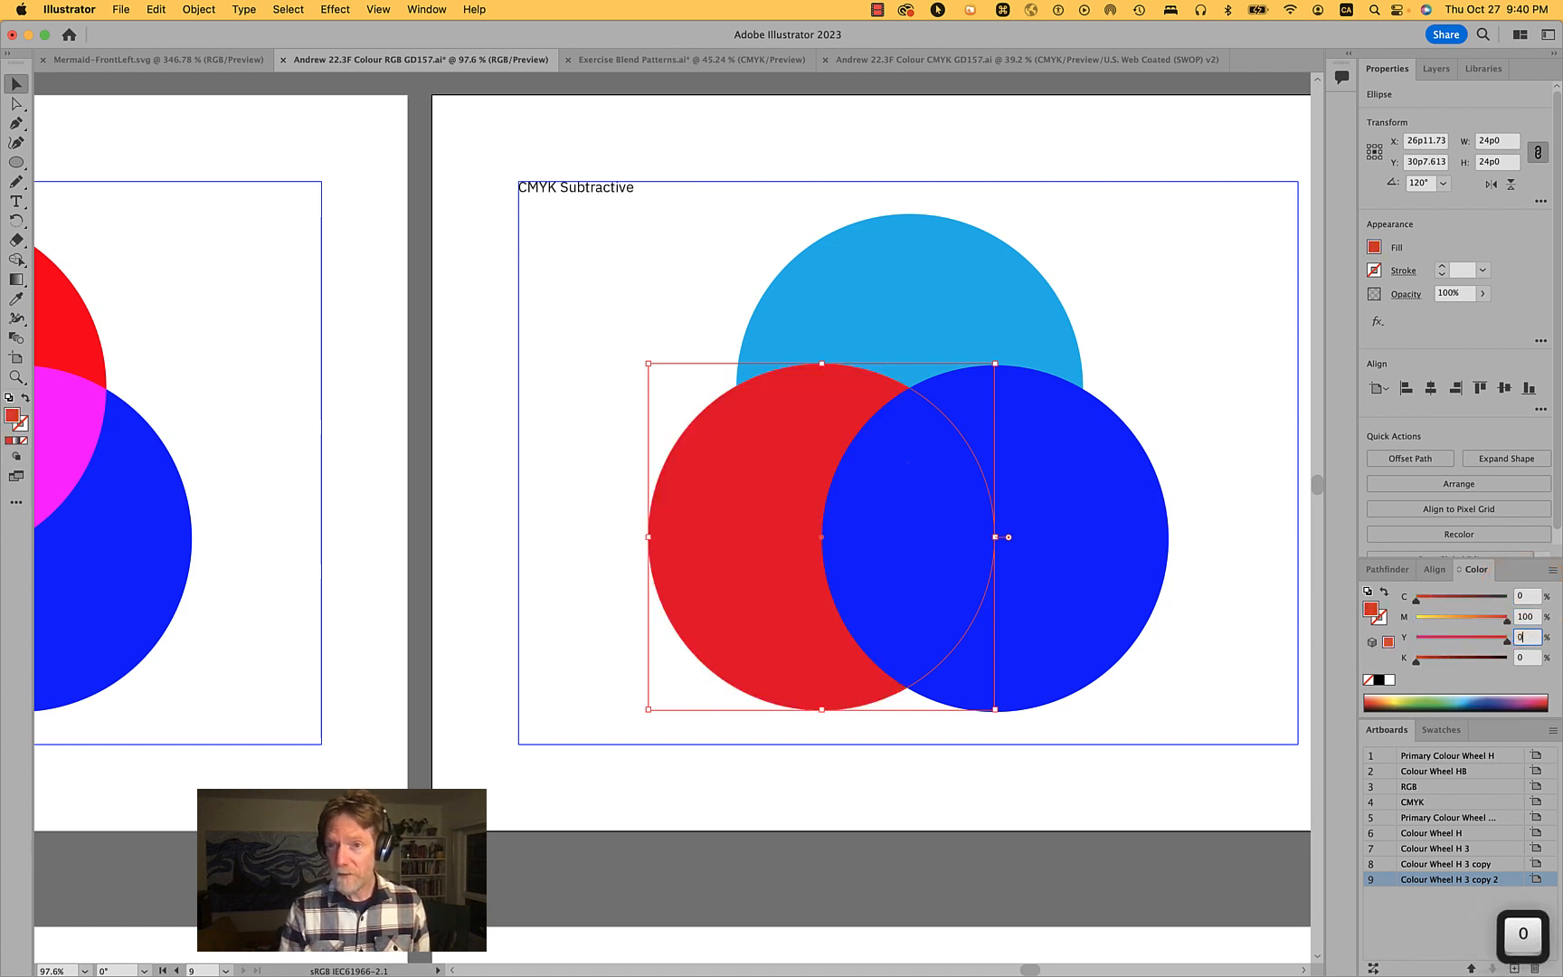
# - Reselect the left circle and enter its fill again as C 0, M 100, Y 0
pyautogui.click(1111, 571)
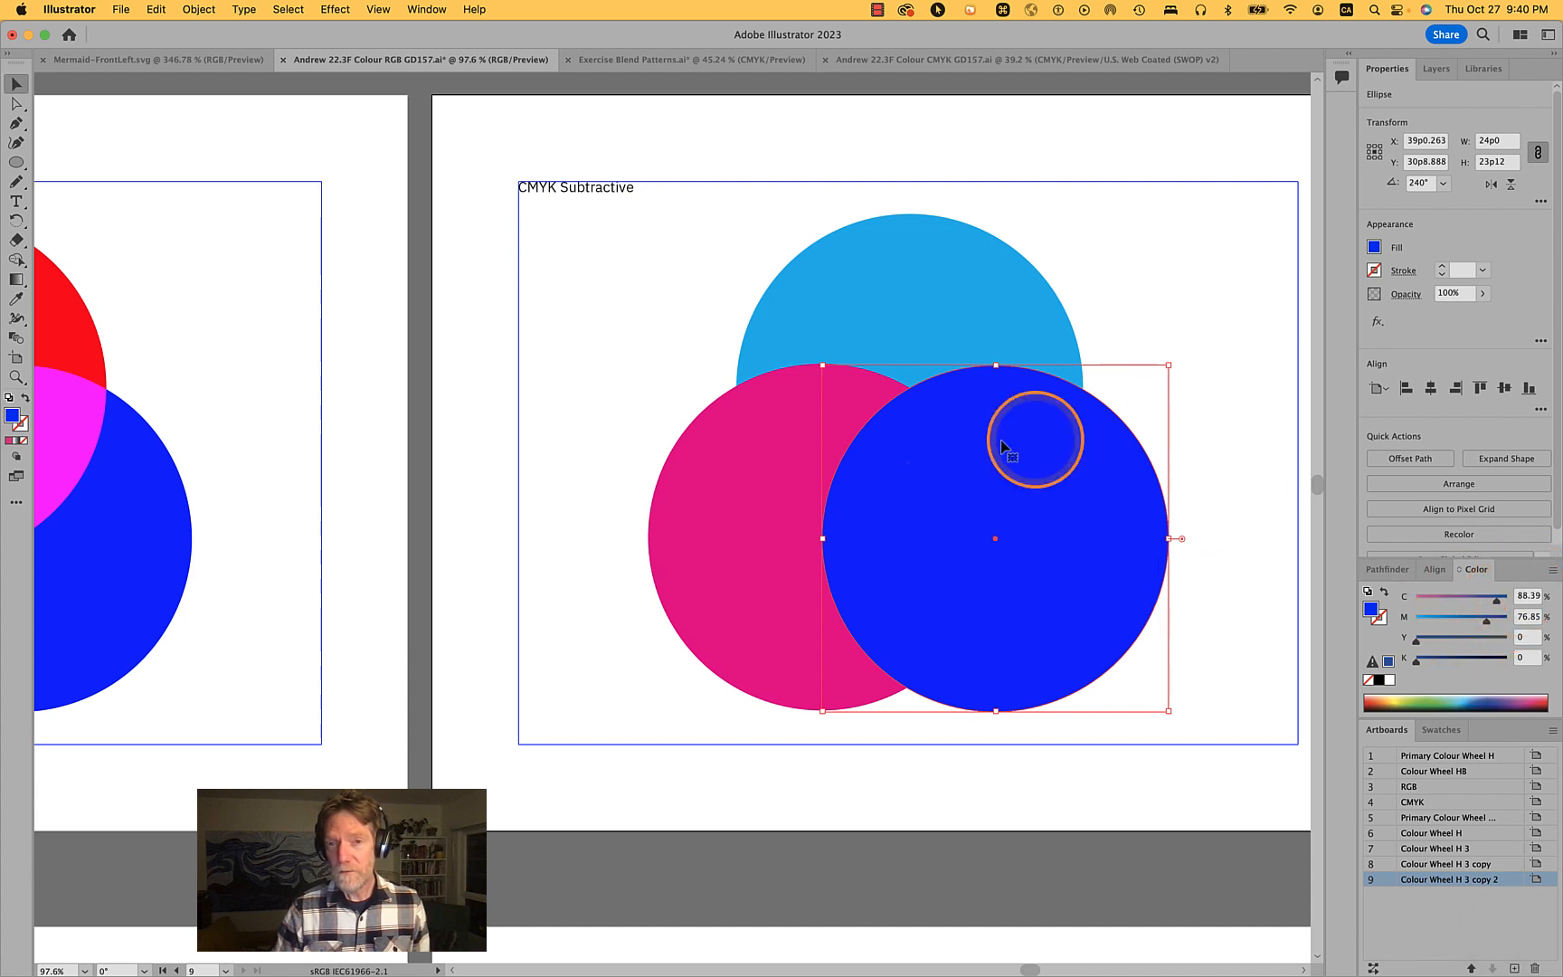
pyautogui.click(747, 531)
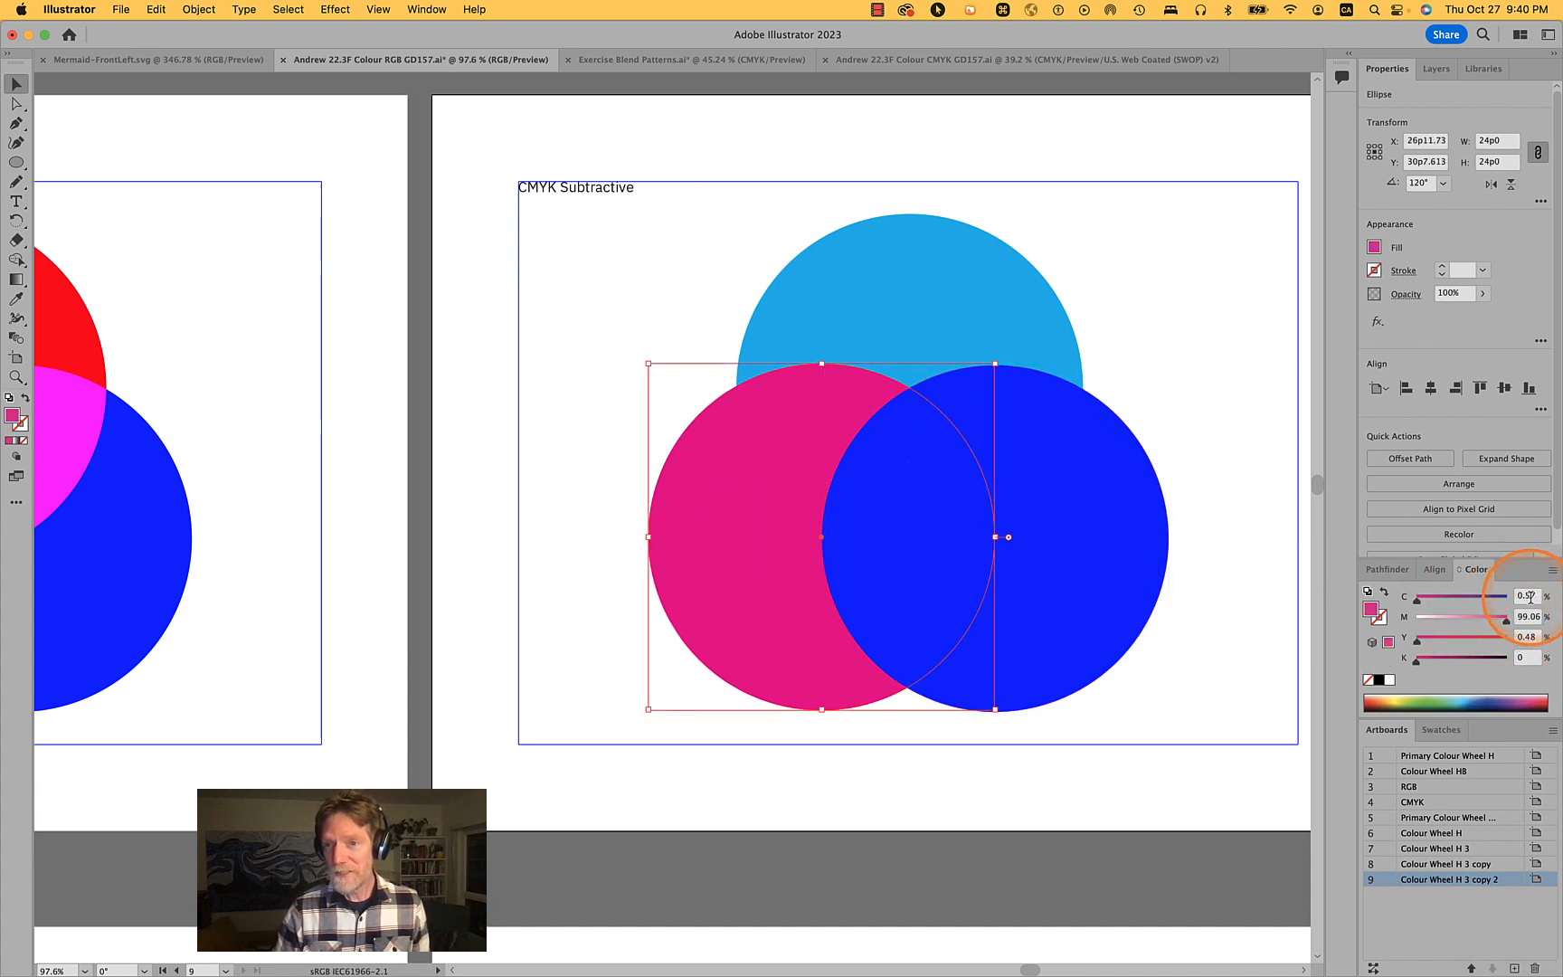
pyautogui.doubleClick(1530, 617)
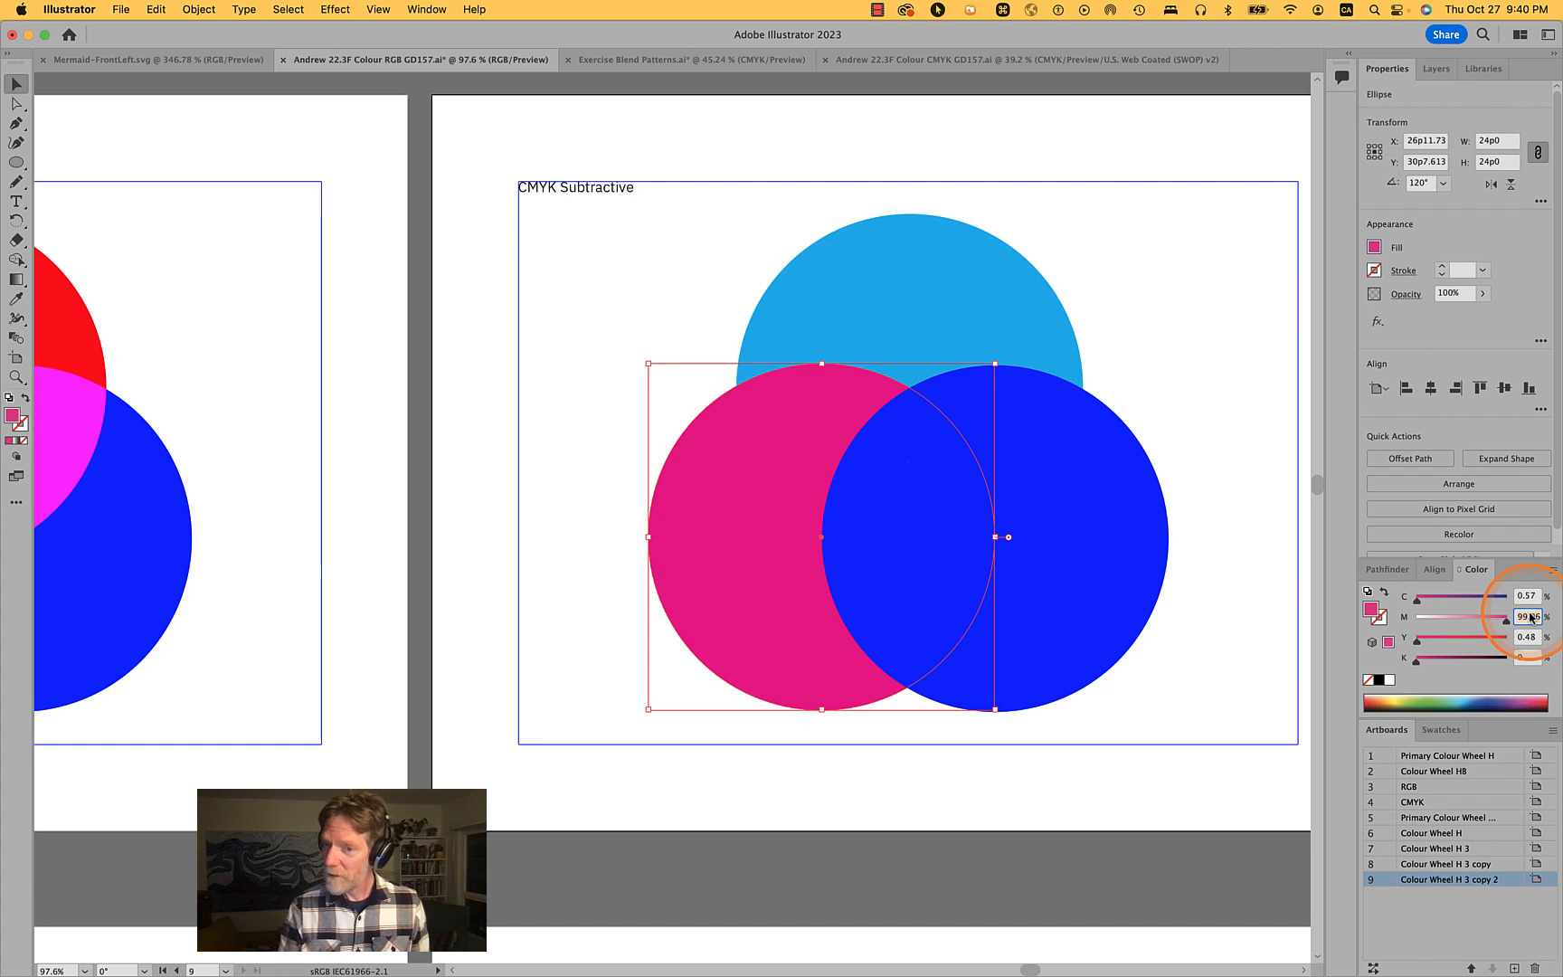
pyautogui.write('100')
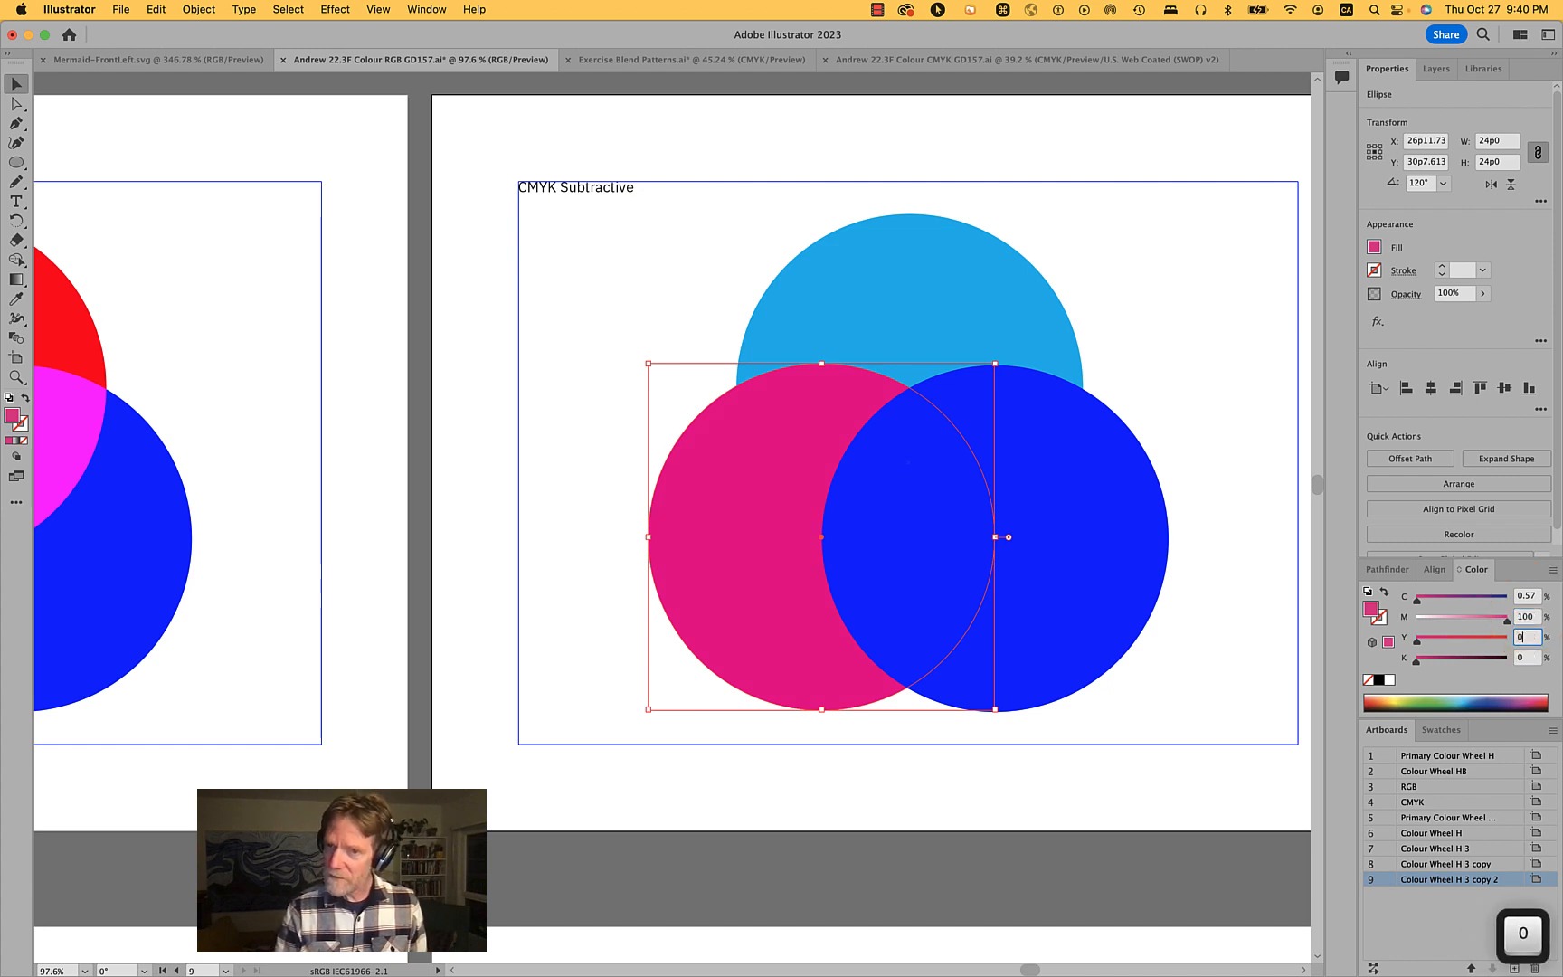
pyautogui.hotkey('shift', 'Tab')
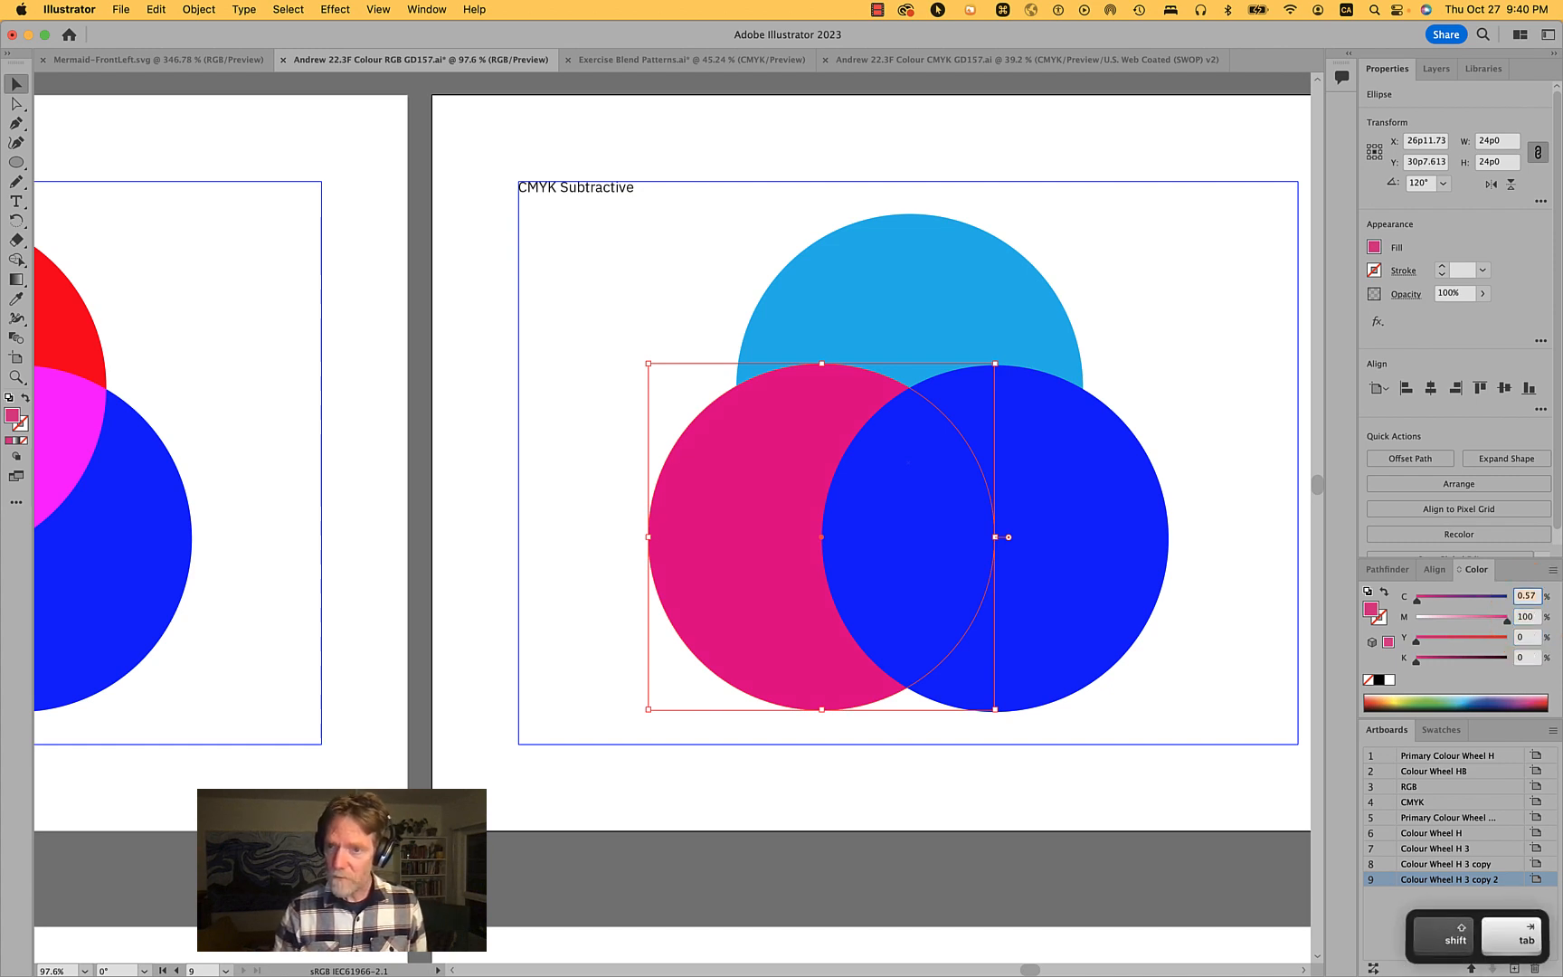
pyautogui.write('0')
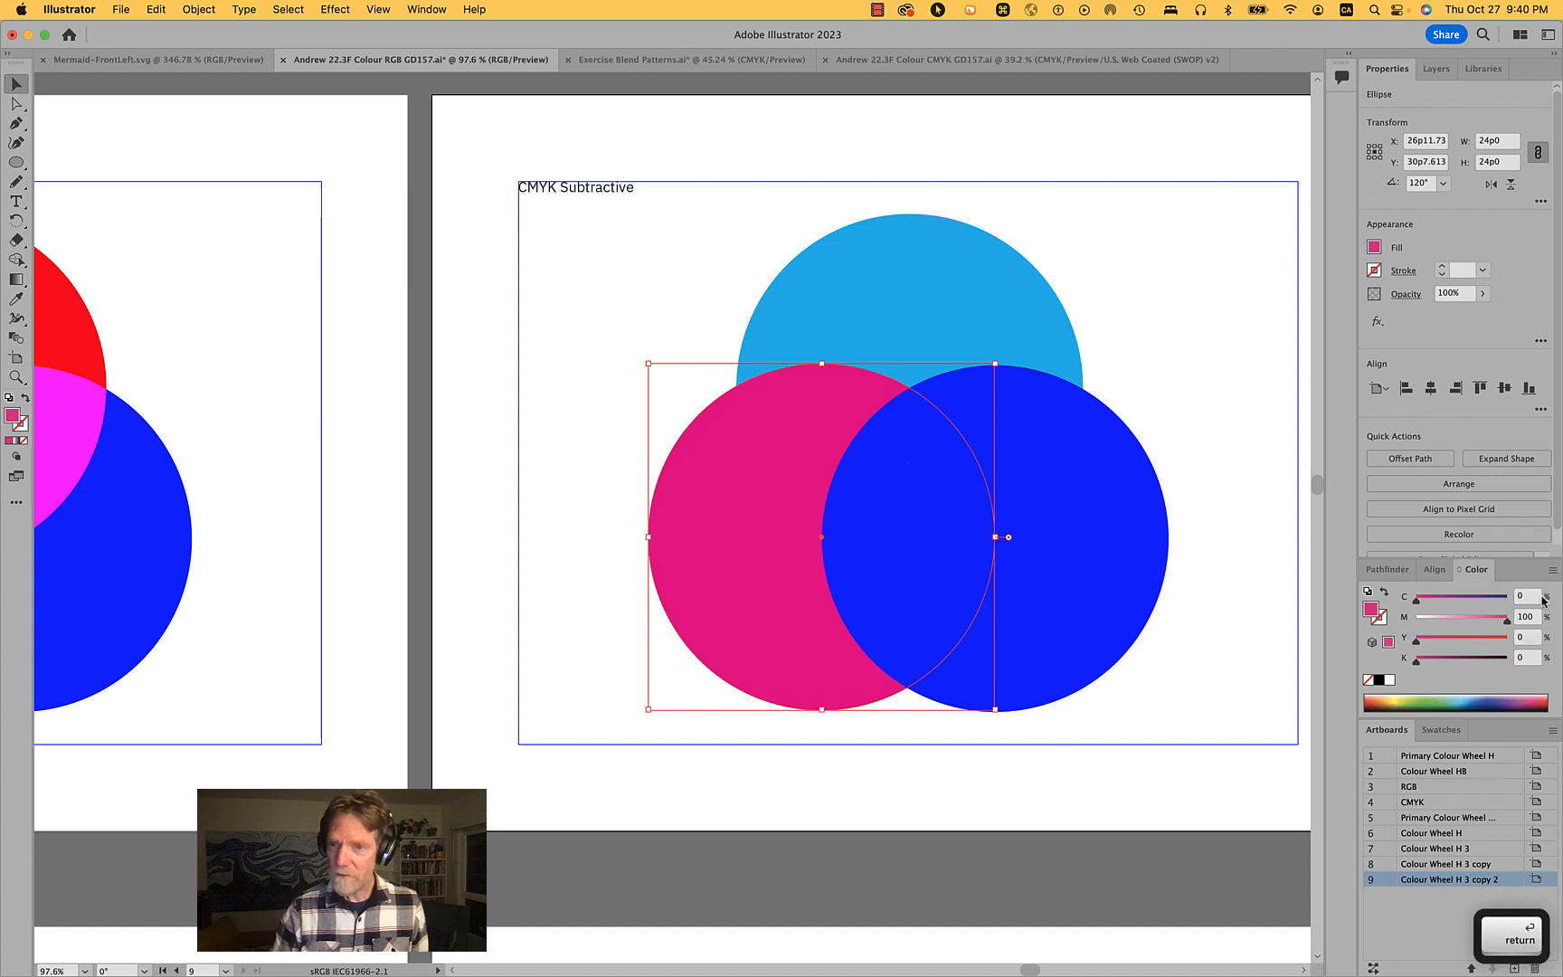
# - Set the right circle's fill to C 0, M 0, Y 100, K 0
pyautogui.click(907, 586)
pyautogui.click(678, 595)
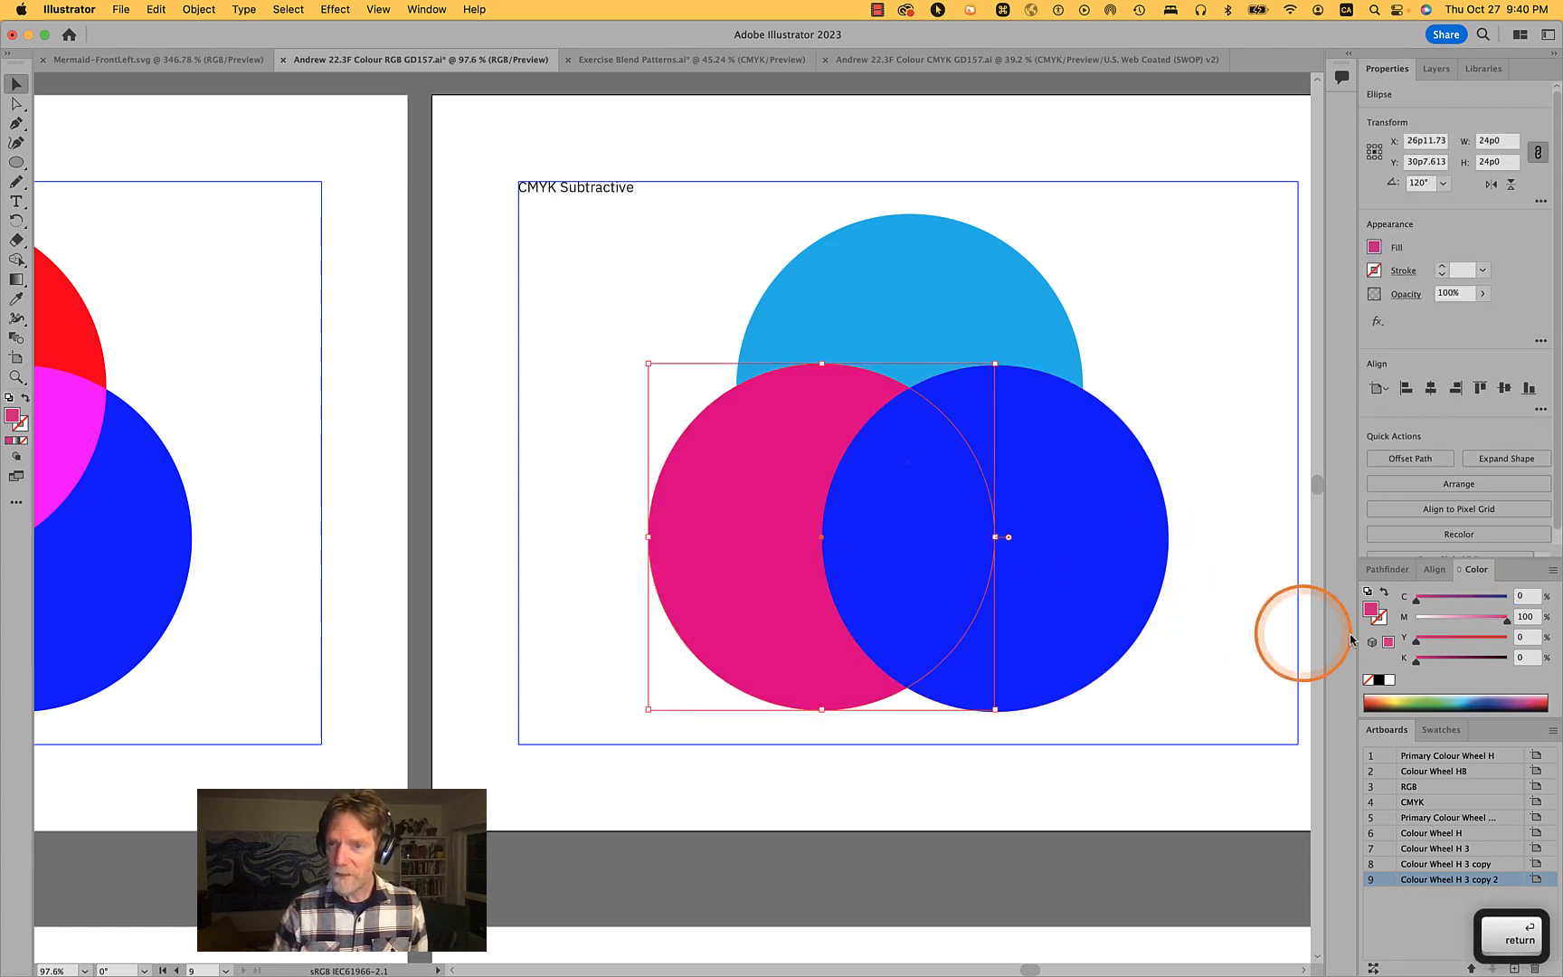
pyautogui.click(1083, 575)
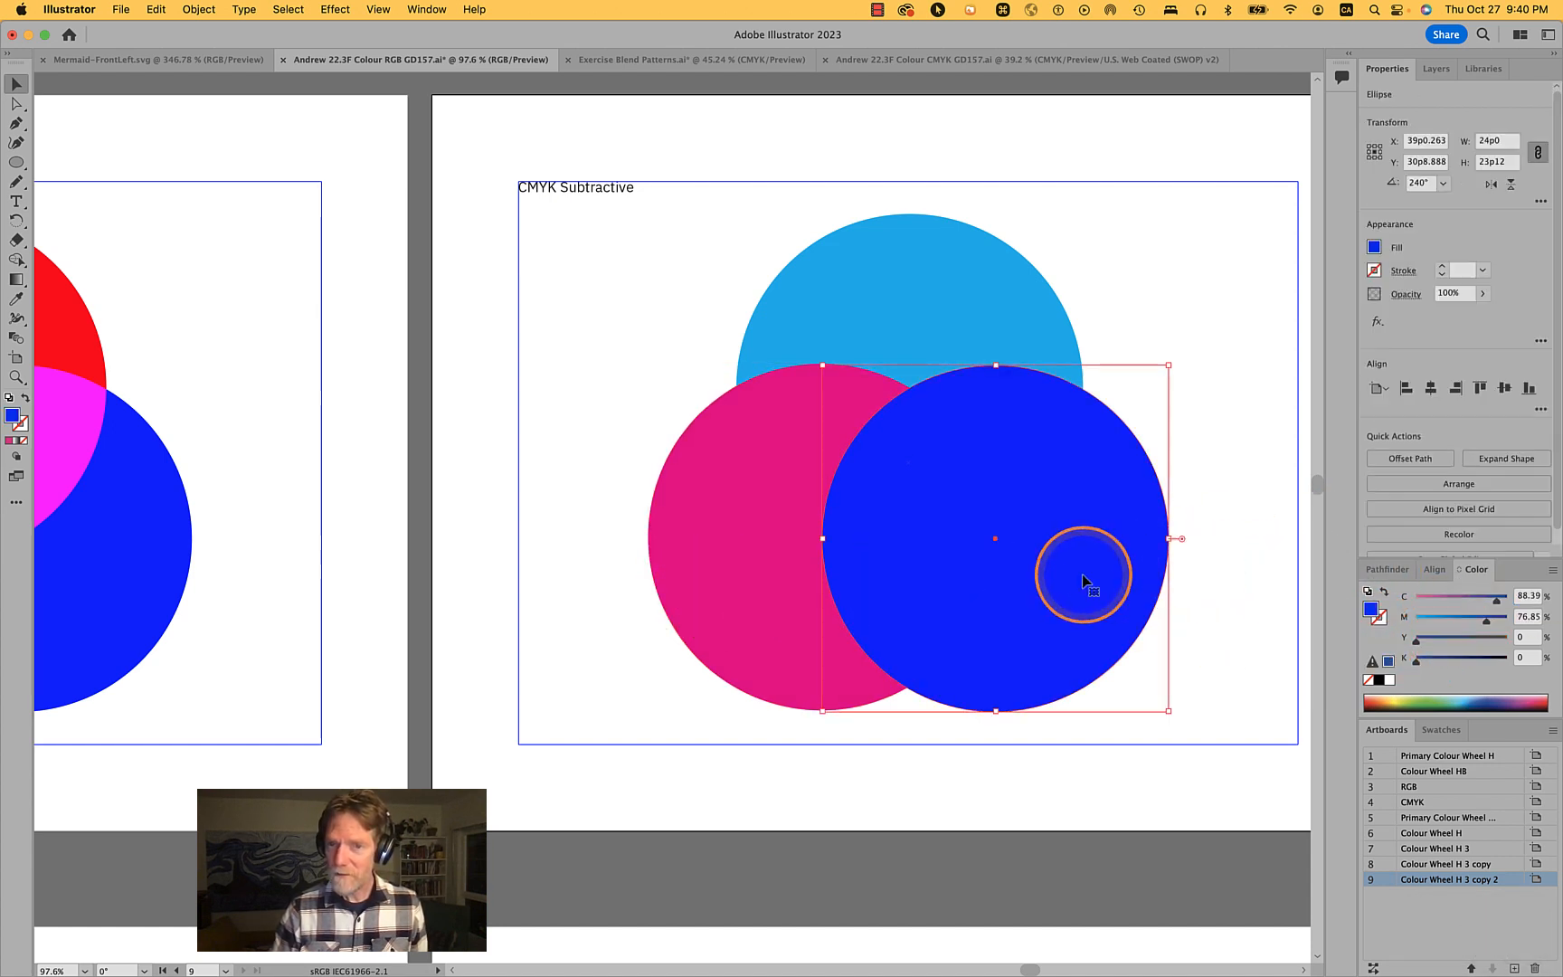
pyautogui.click(1528, 597)
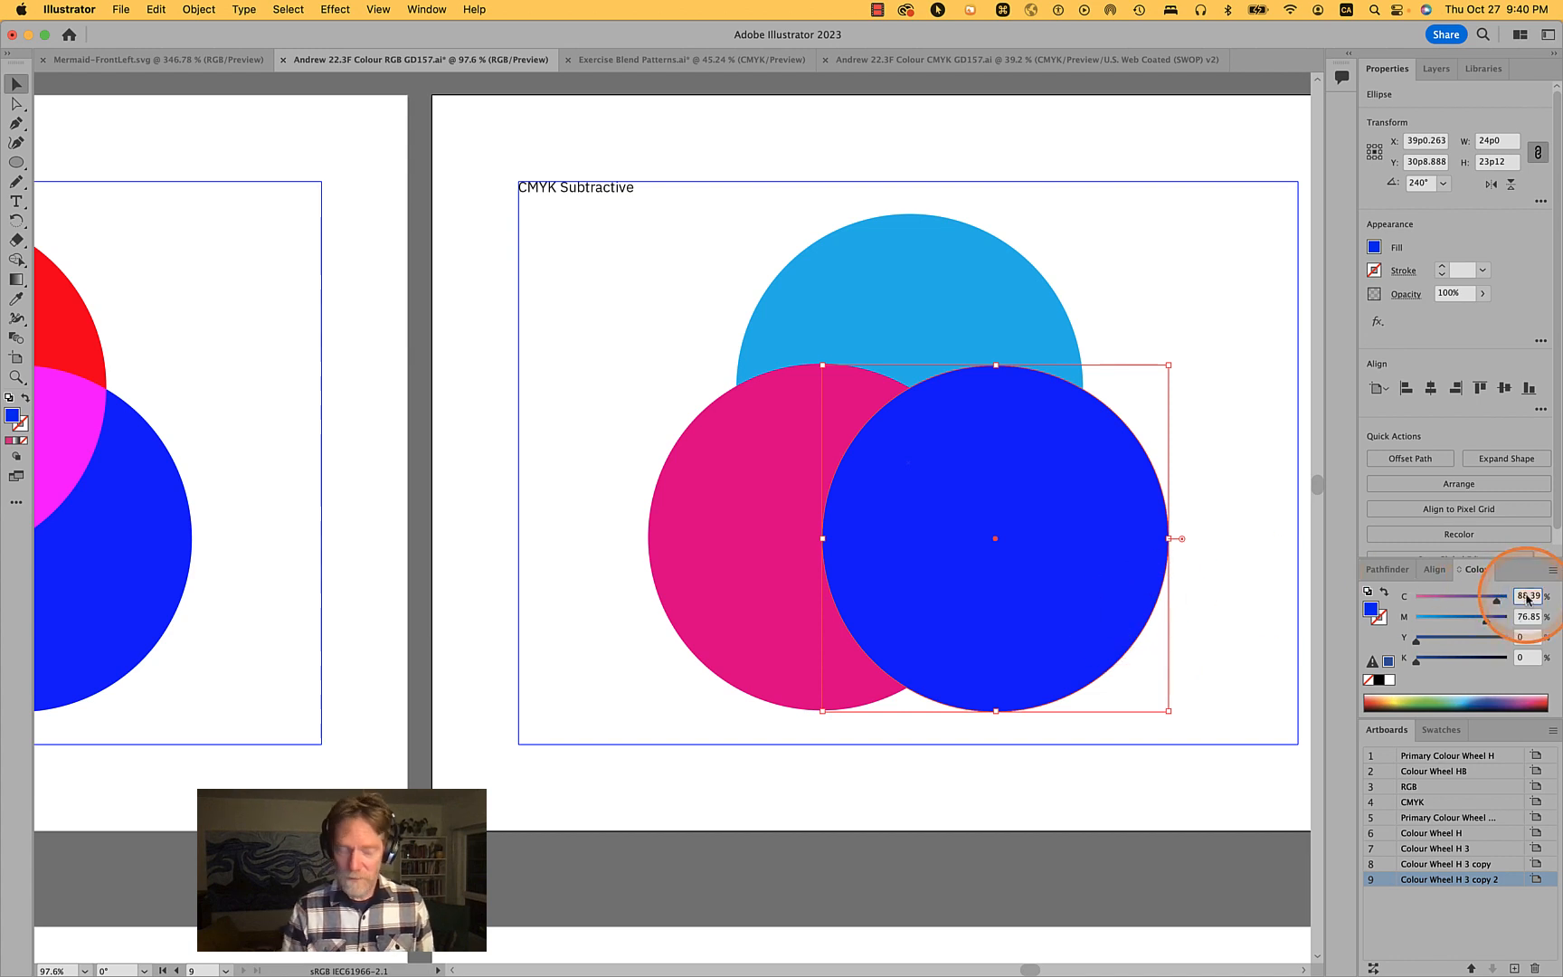
pyautogui.write('0')
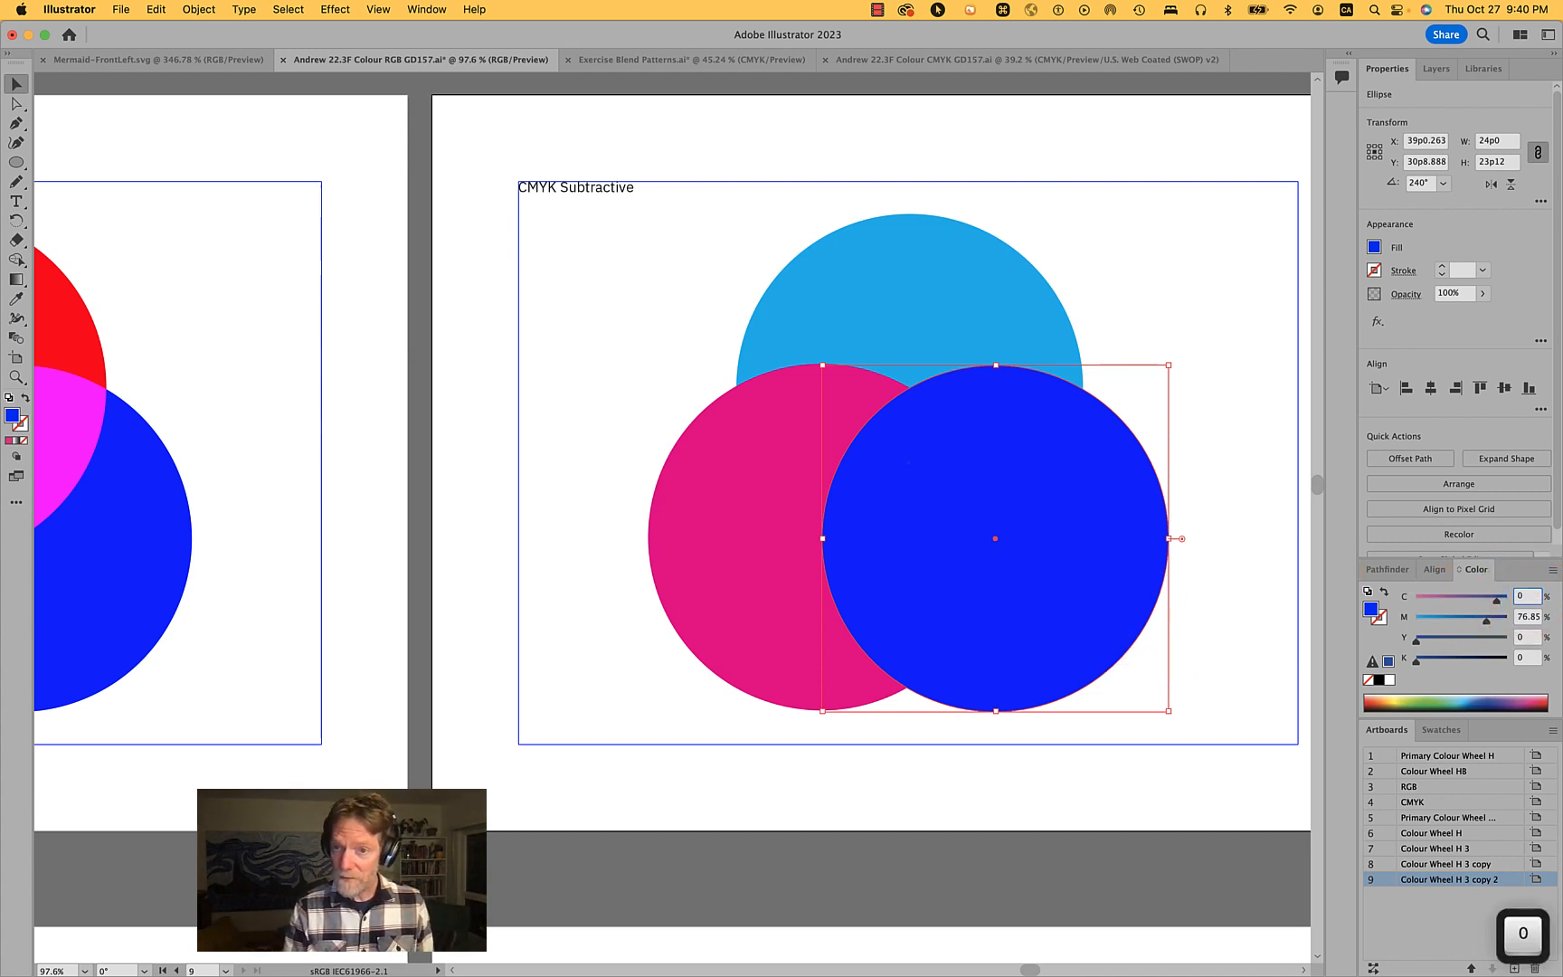
pyautogui.press('Tab')
pyautogui.write('0')
pyautogui.press('Tab')
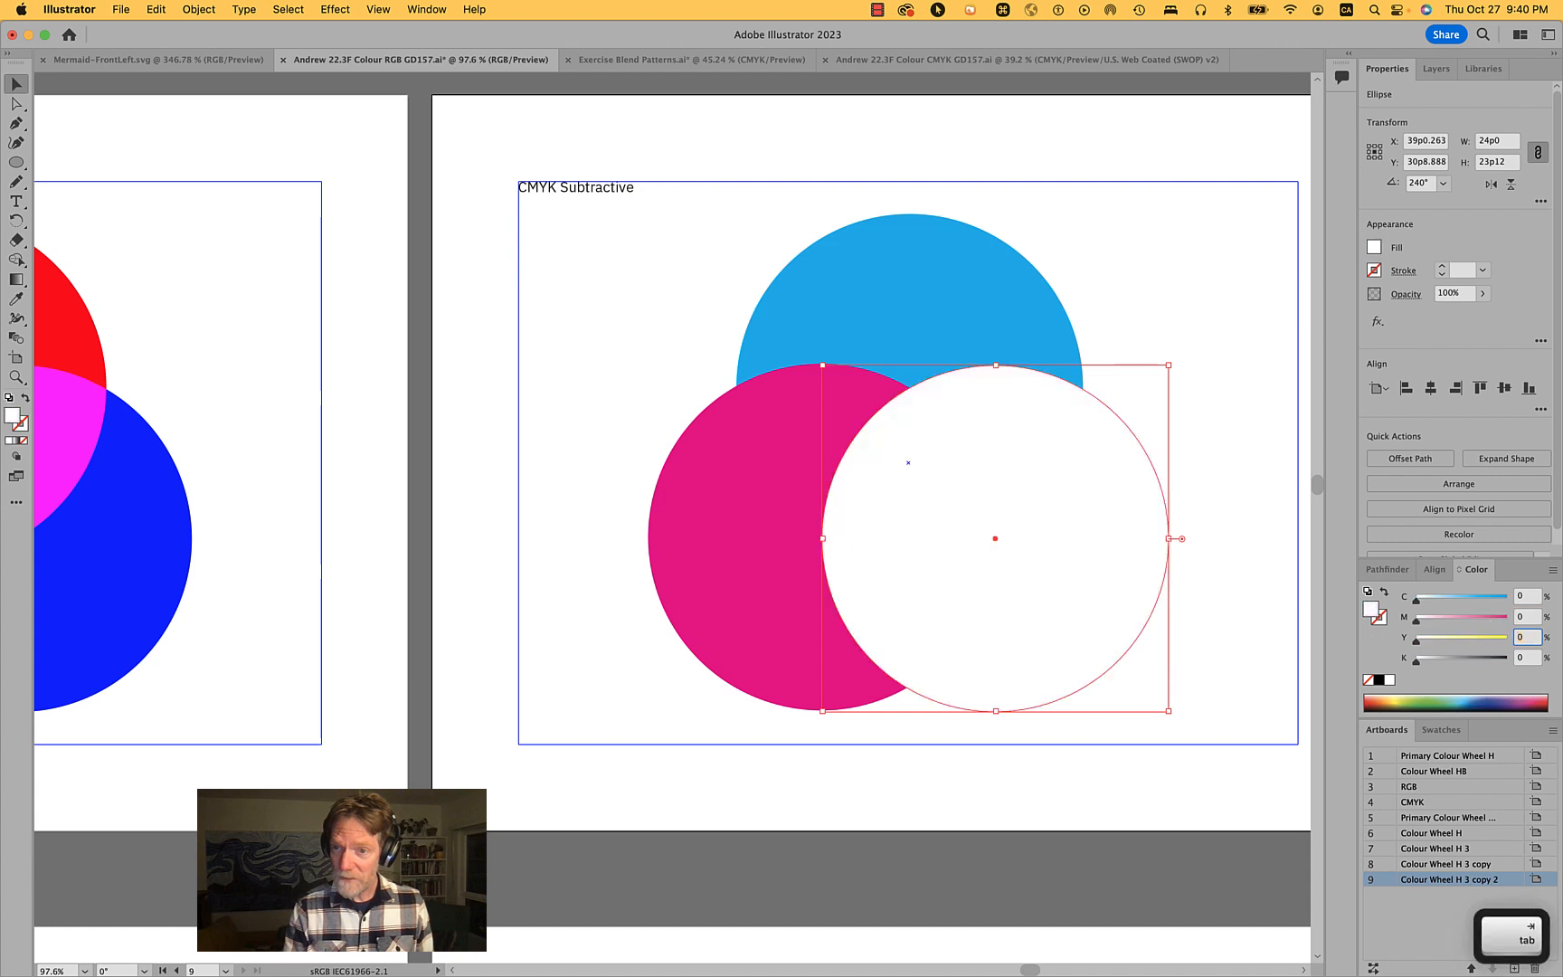
pyautogui.write('100')
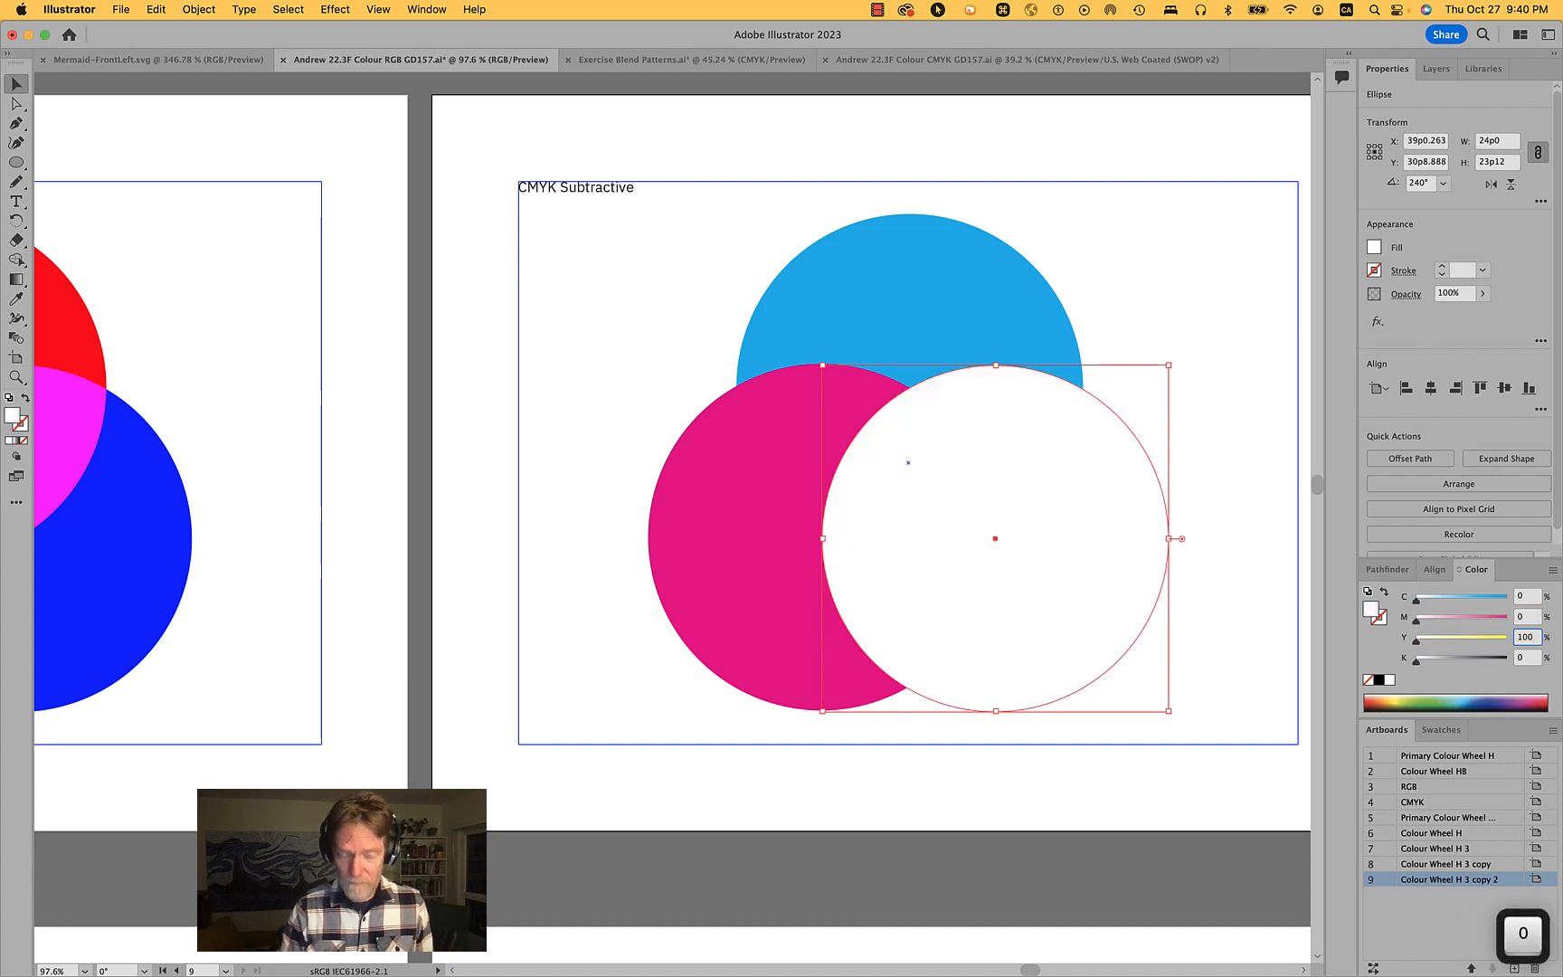
pyautogui.press('Return')
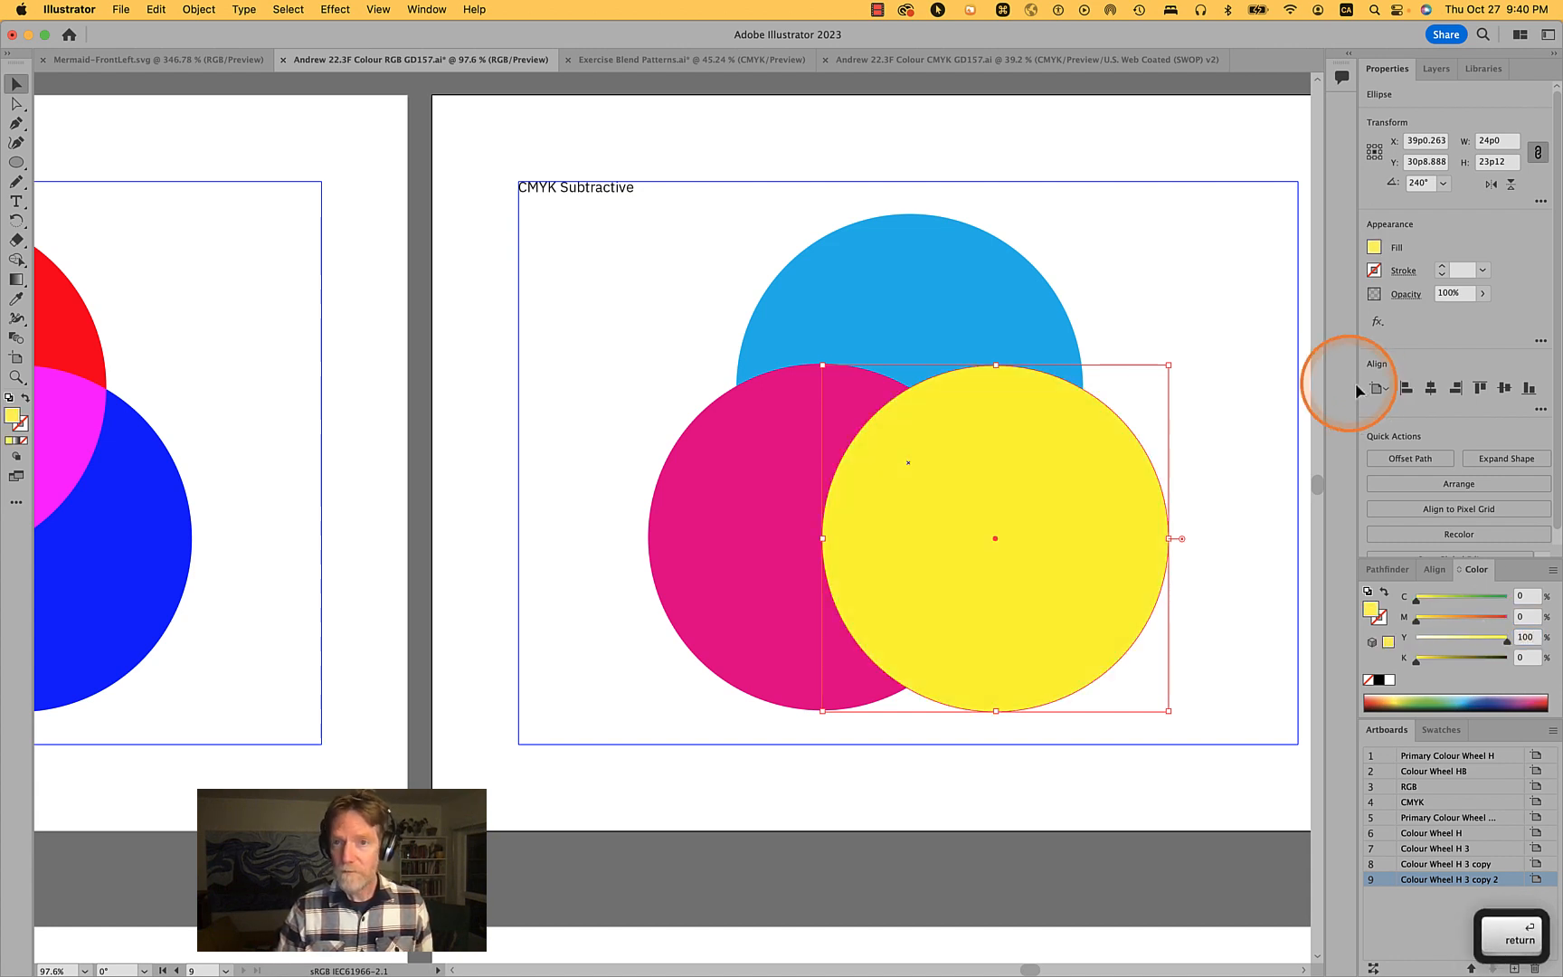
# - Select each of the three overlapping circles in turn to inspect their CMYK fill values
pyautogui.click(1238, 359)
pyautogui.click(709, 621)
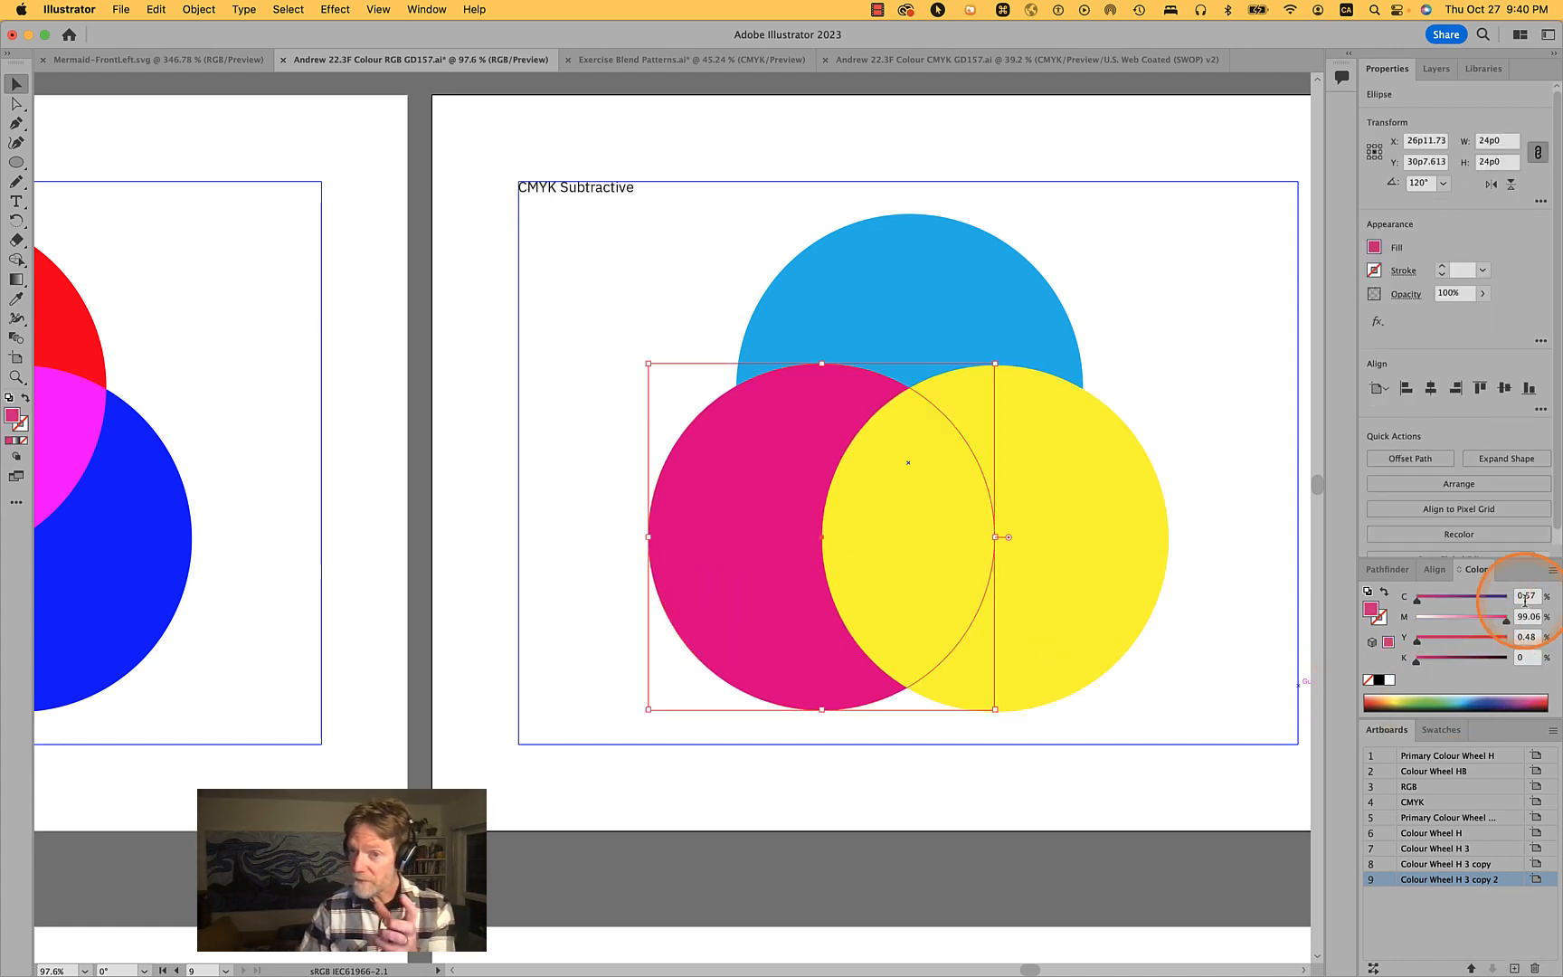
pyautogui.click(973, 286)
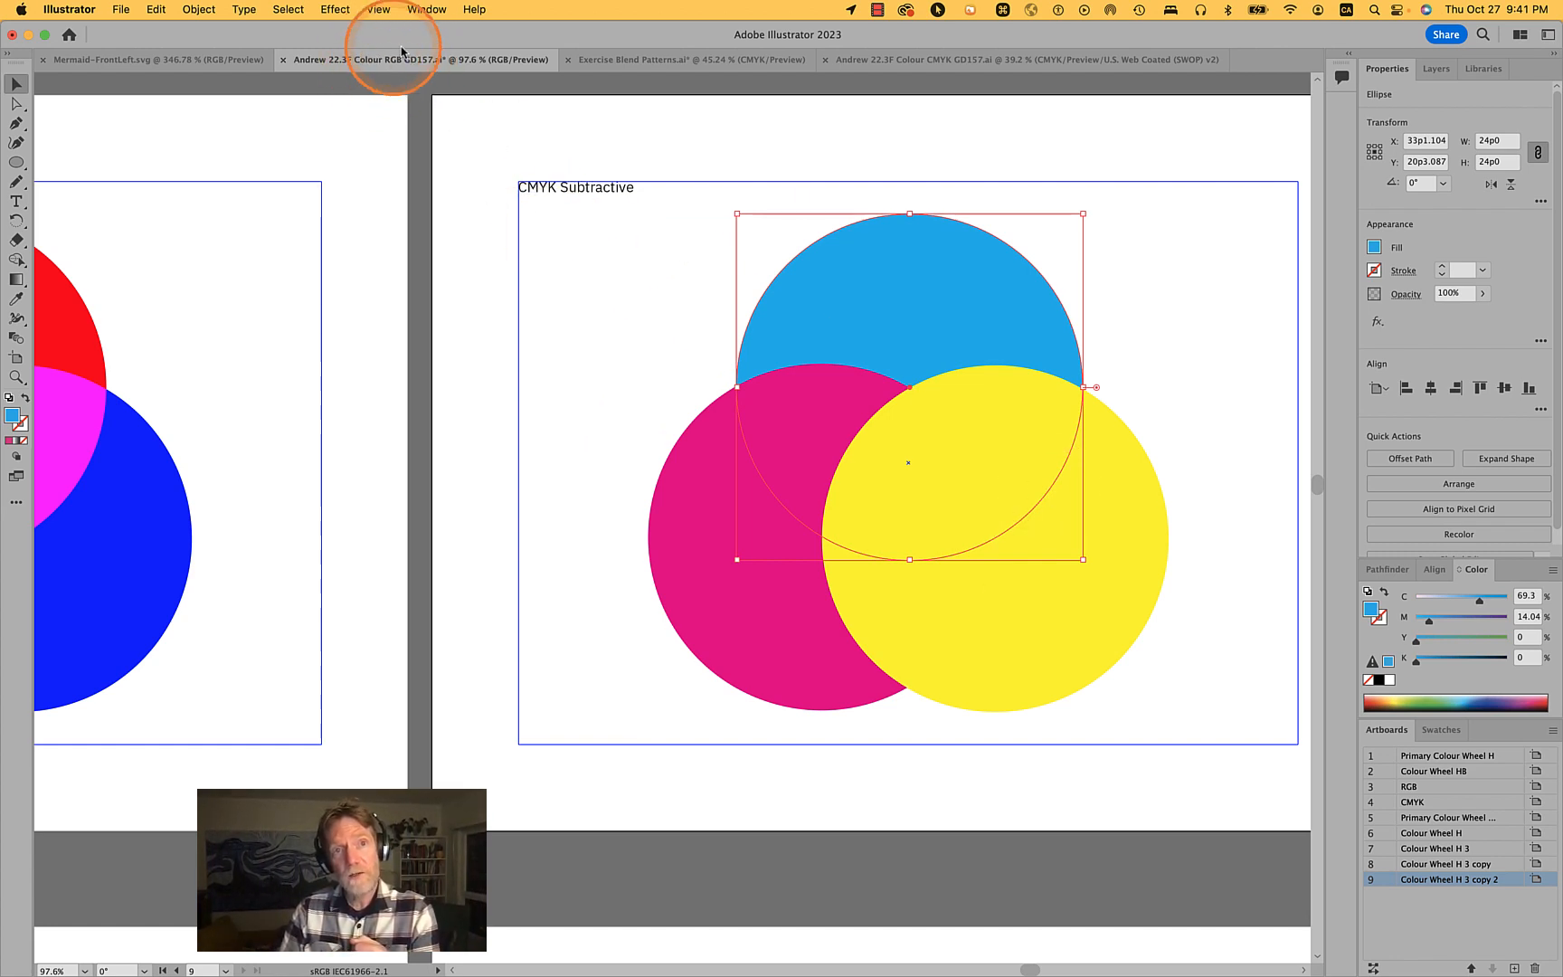
pyautogui.click(1176, 454)
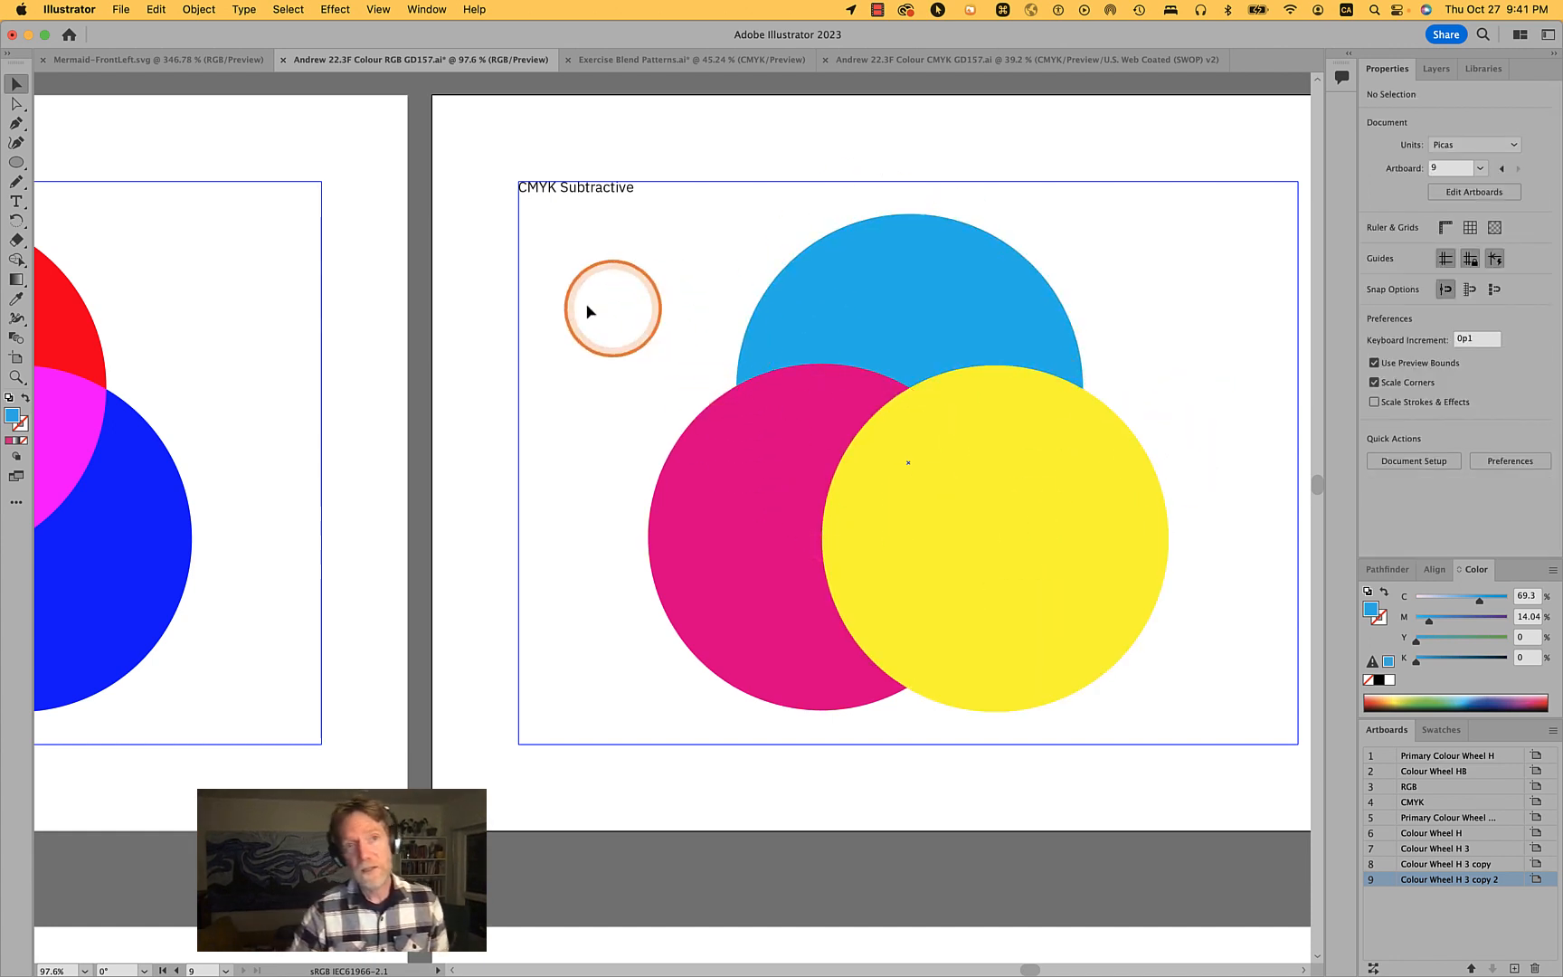
pyautogui.click(990, 310)
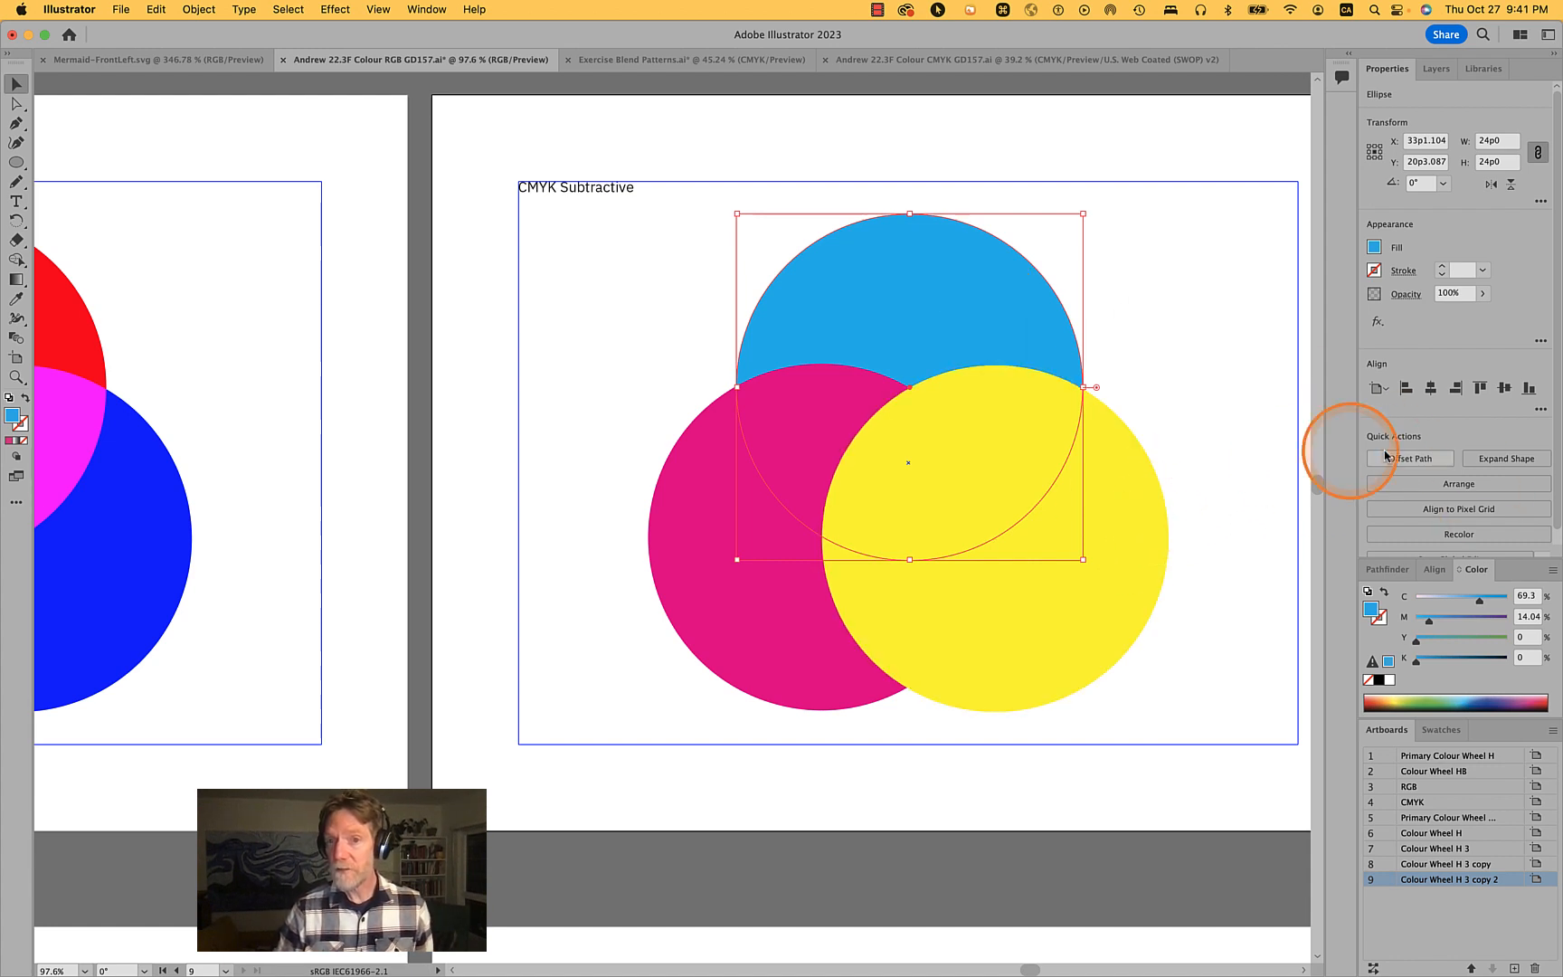
pyautogui.click(1282, 486)
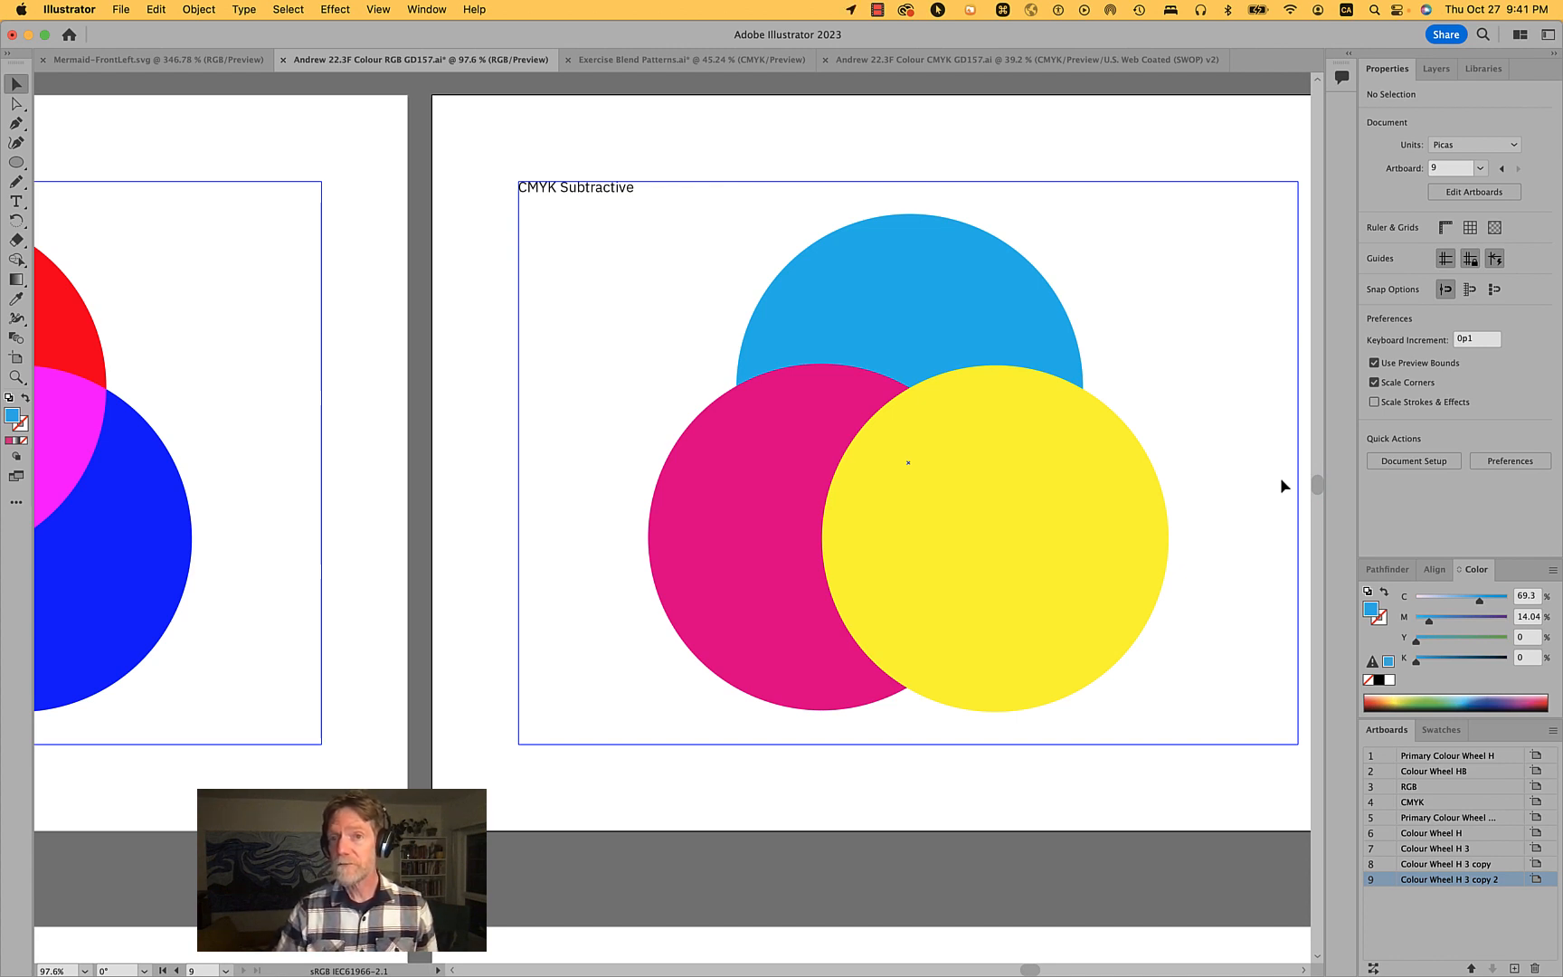
pyautogui.click(1009, 351)
pyautogui.click(716, 575)
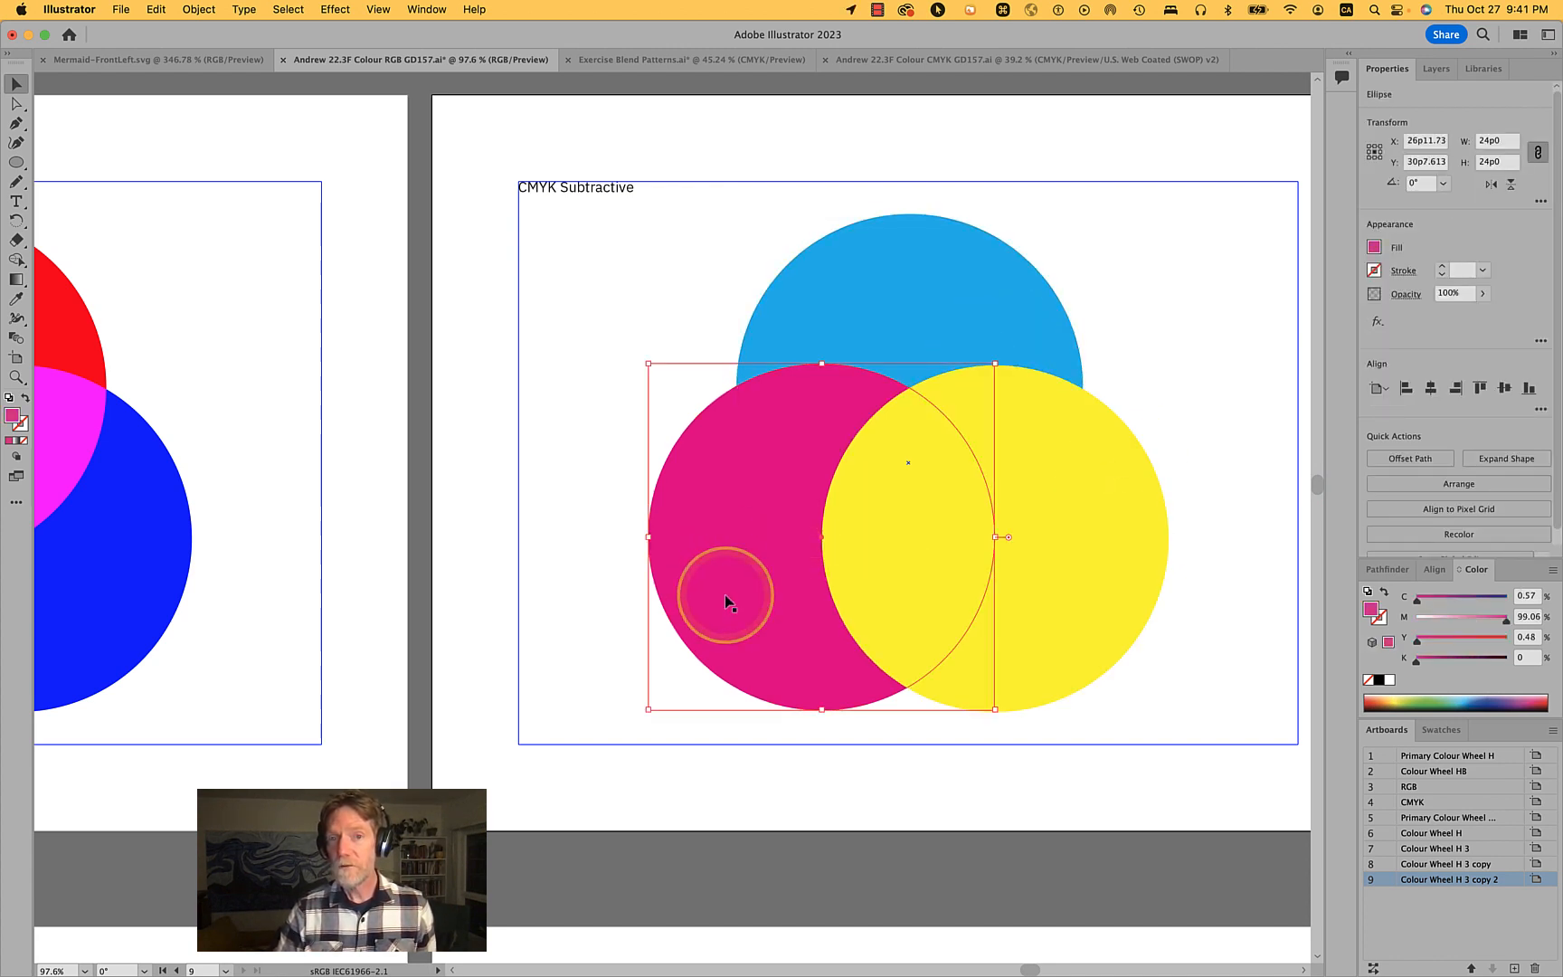
pyautogui.click(1033, 599)
pyautogui.click(964, 289)
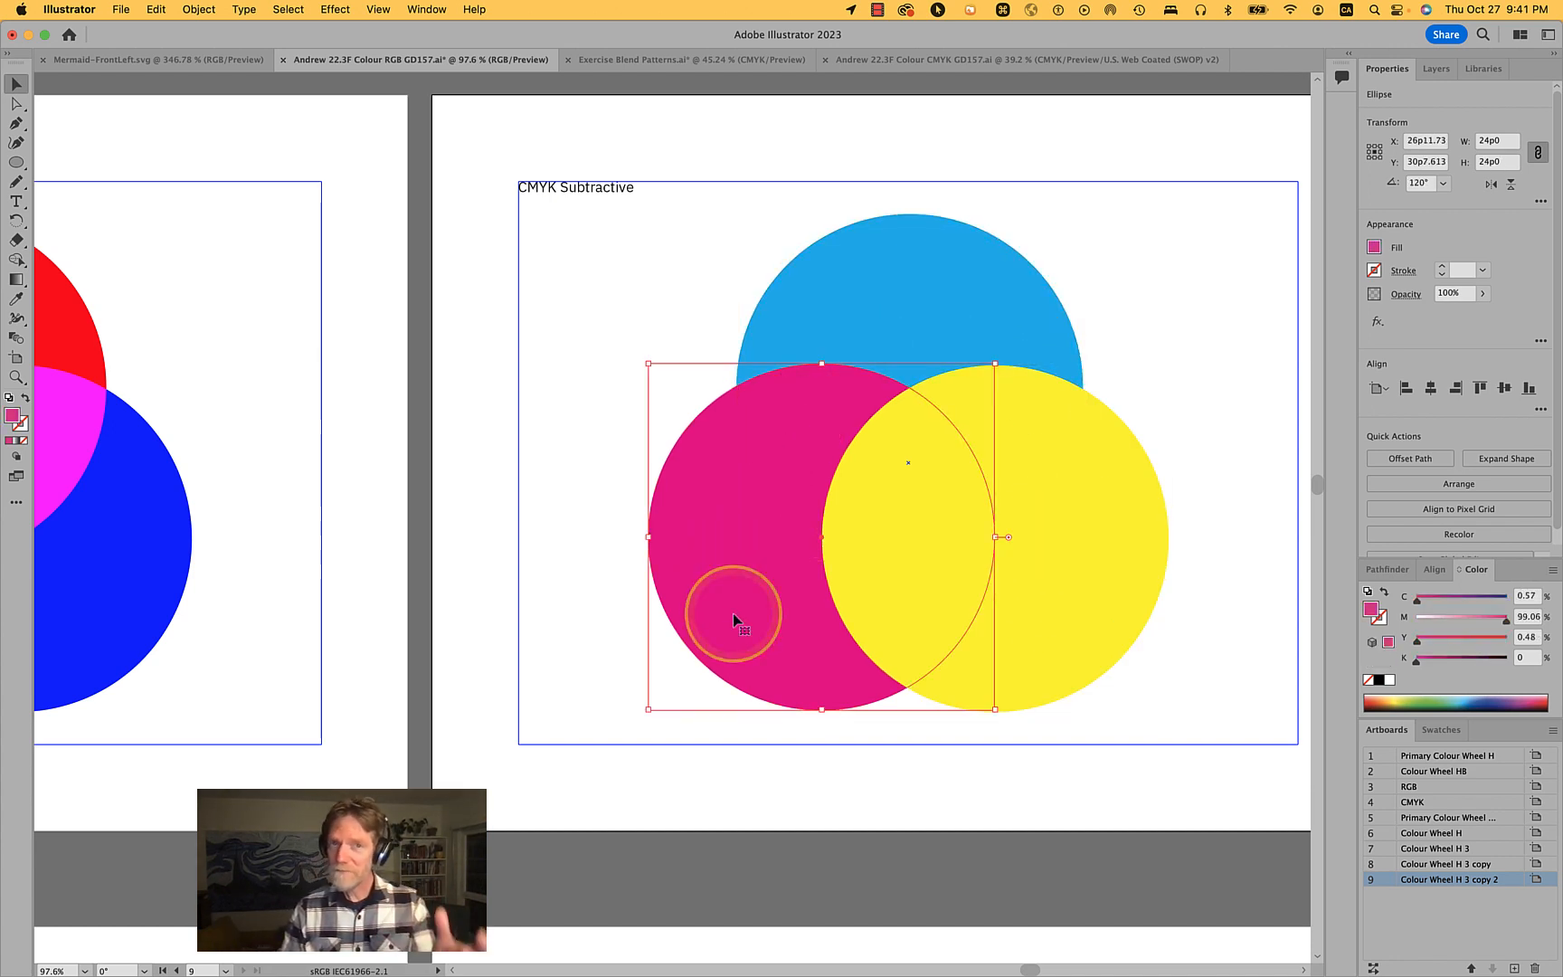
pyautogui.click(1080, 619)
# - Select all three CMYK circles together and set their blending mode to Multiply
pyautogui.click(975, 298)
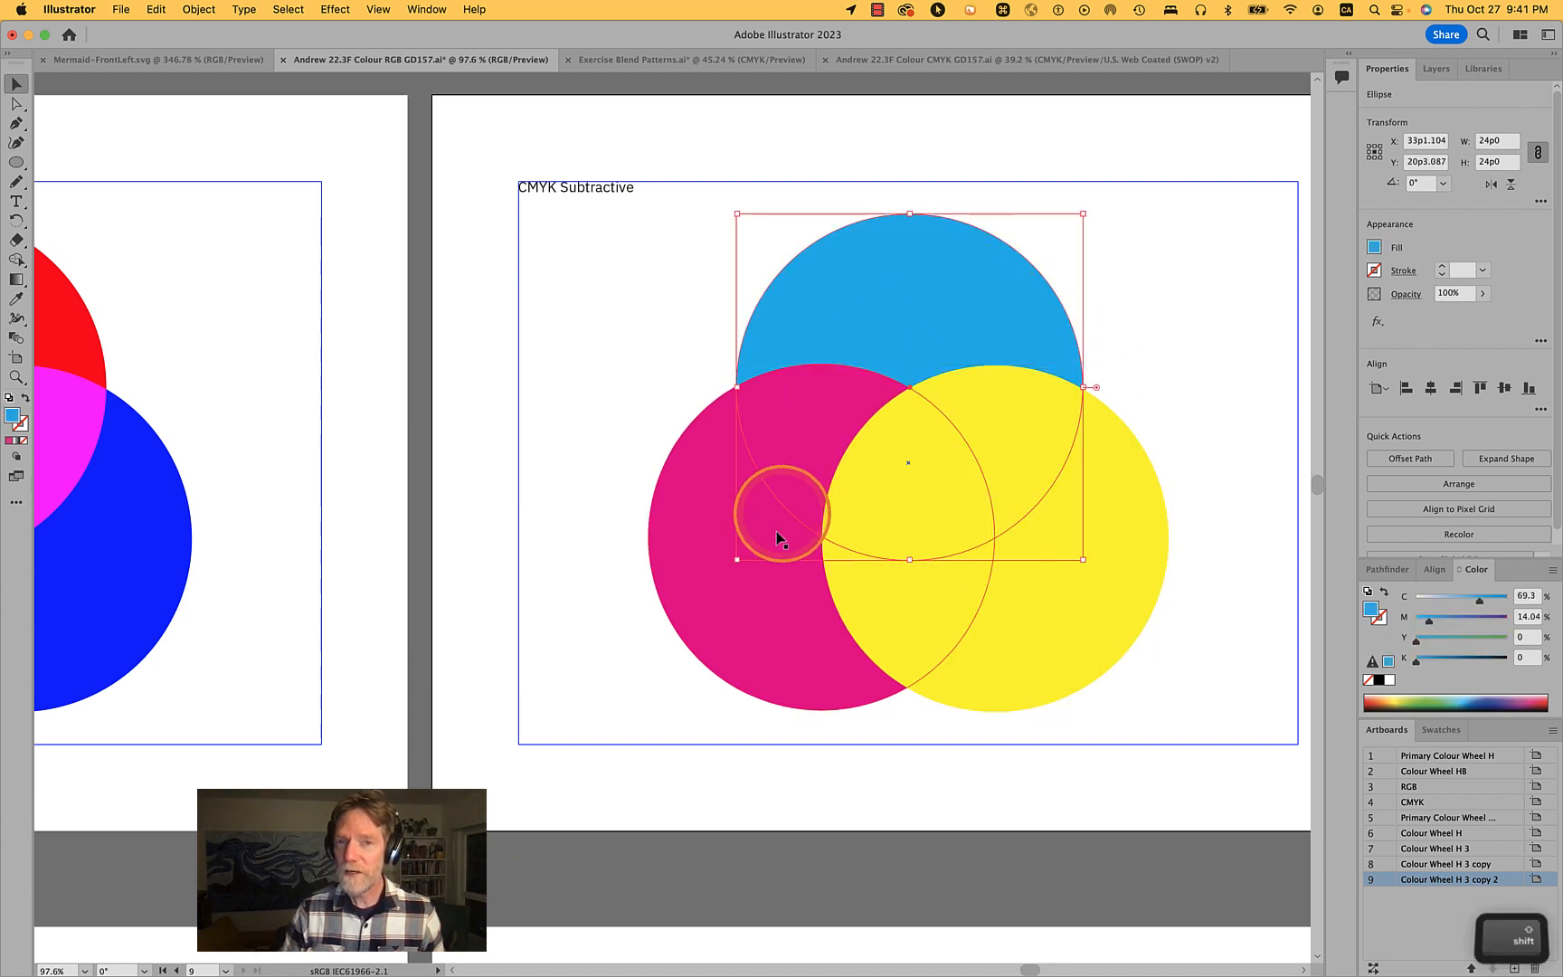
pyautogui.keyDown('shift'); pyautogui.click(739, 650); pyautogui.keyUp('shift')
pyautogui.keyDown('shift'); pyautogui.click(1128, 596); pyautogui.keyUp('shift')
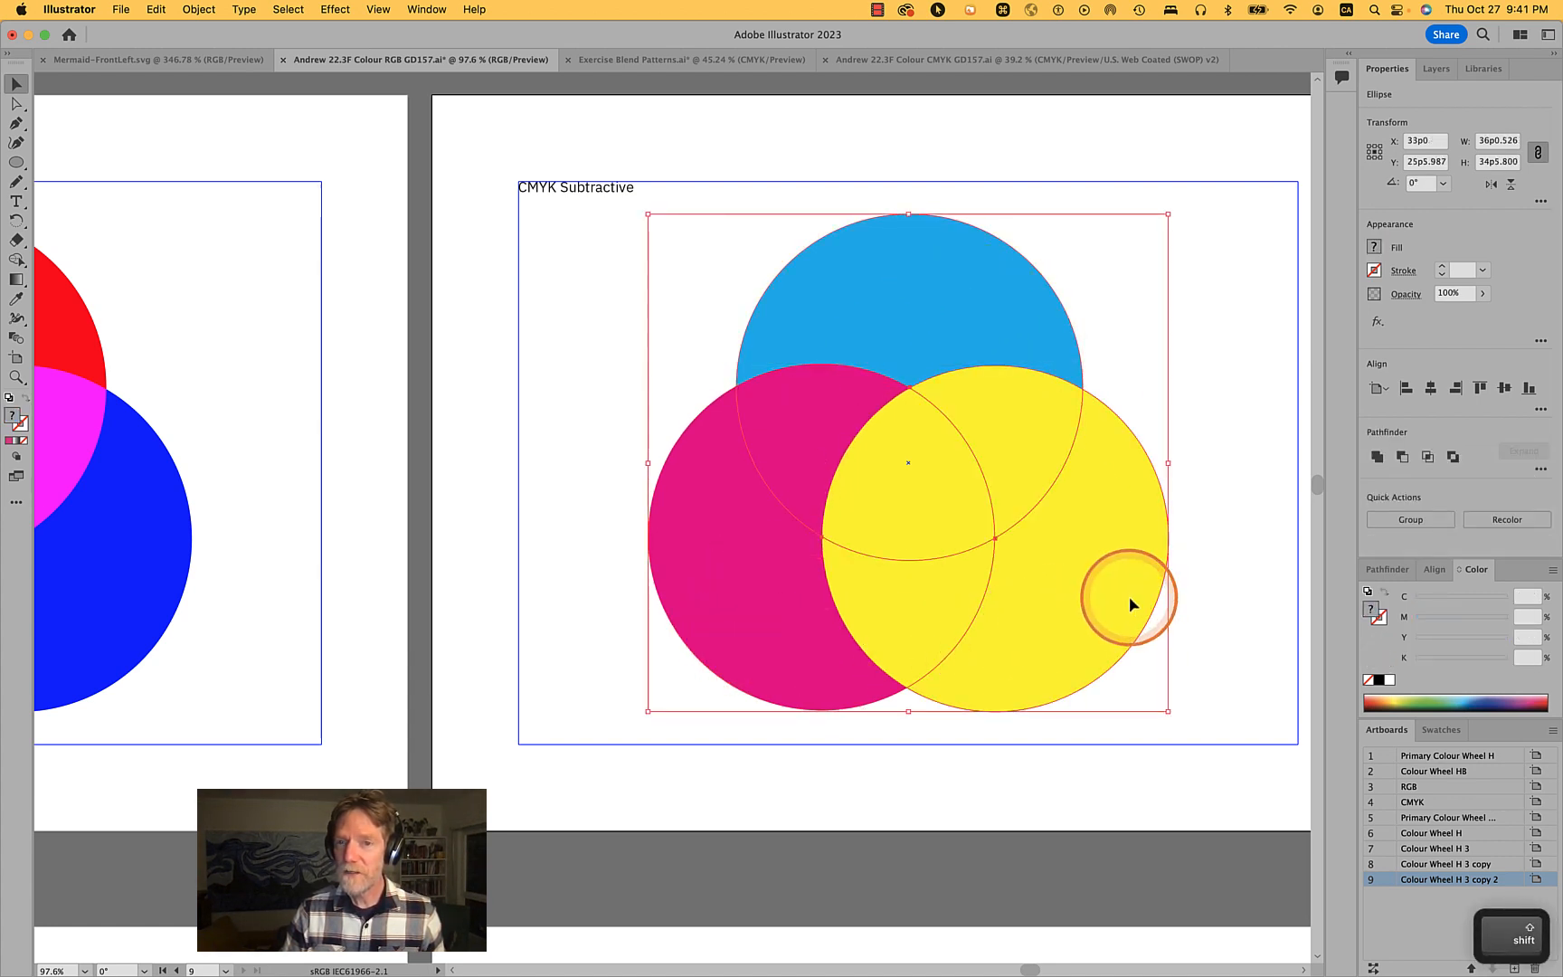
pyautogui.keyDown('shift'); pyautogui.click(1198, 590); pyautogui.keyUp('shift')
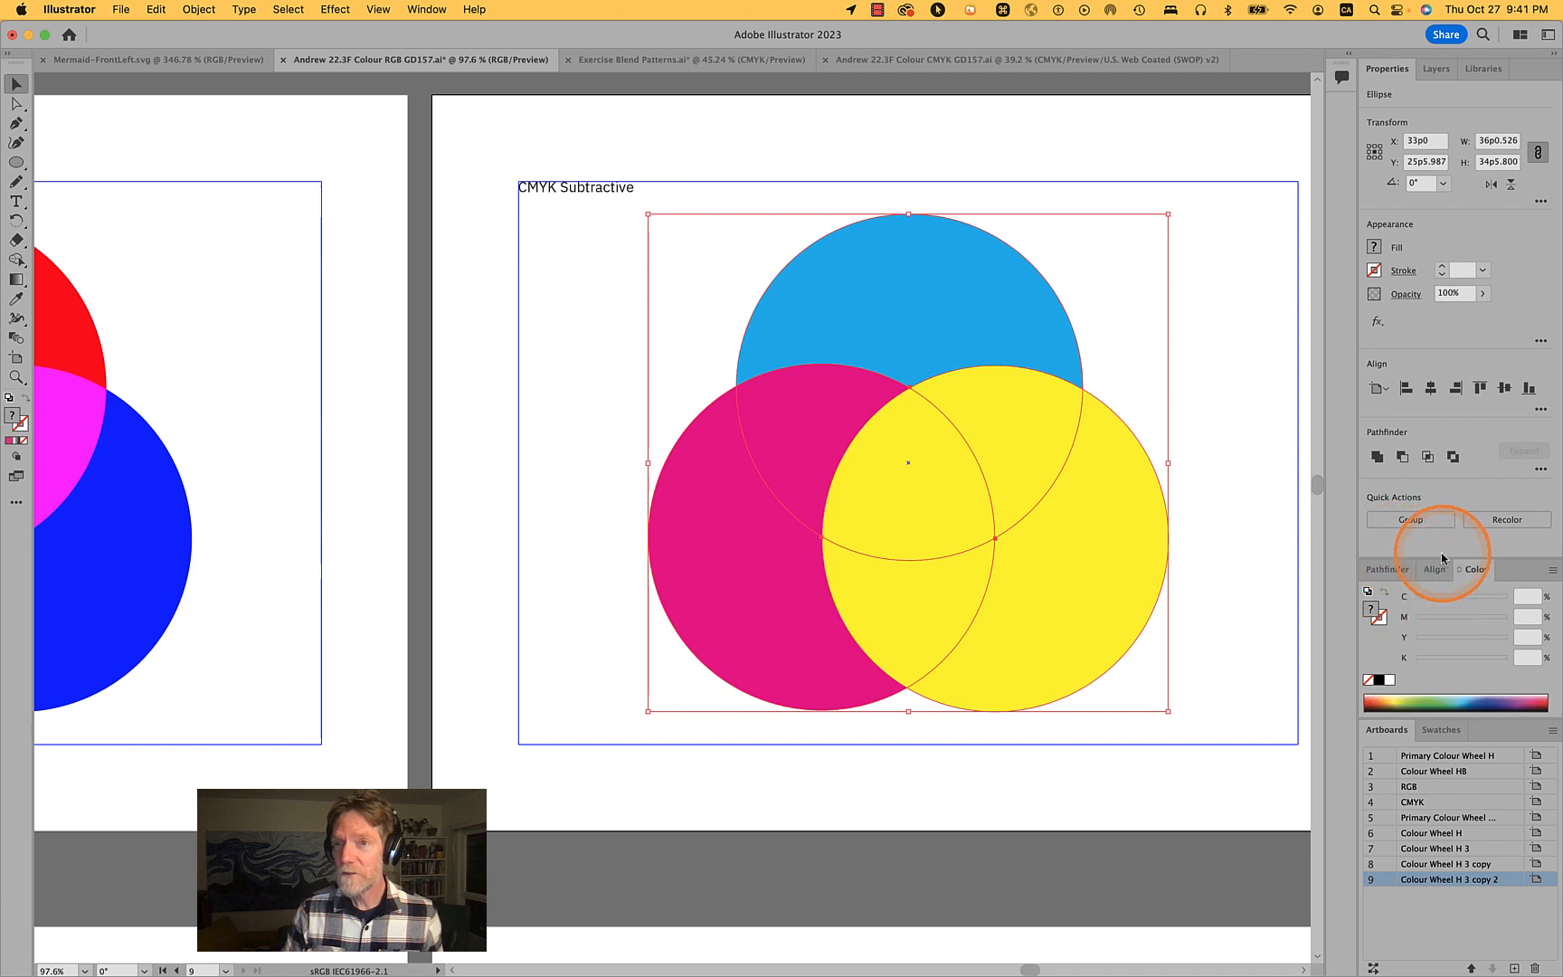
pyautogui.click(1406, 294)
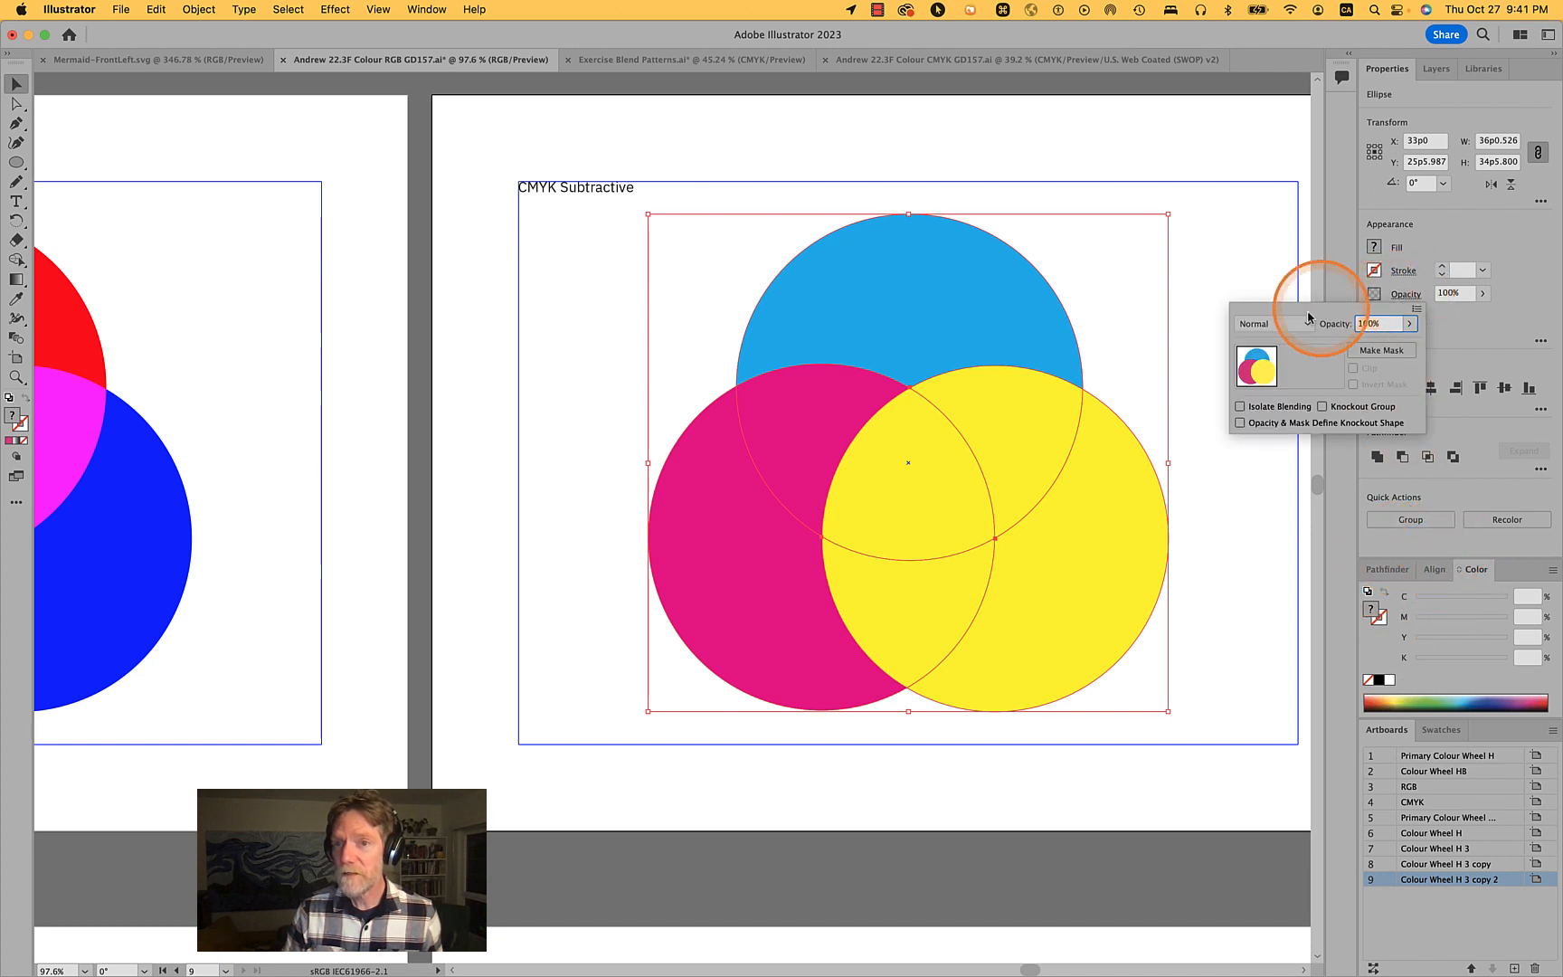
pyautogui.click(1280, 322)
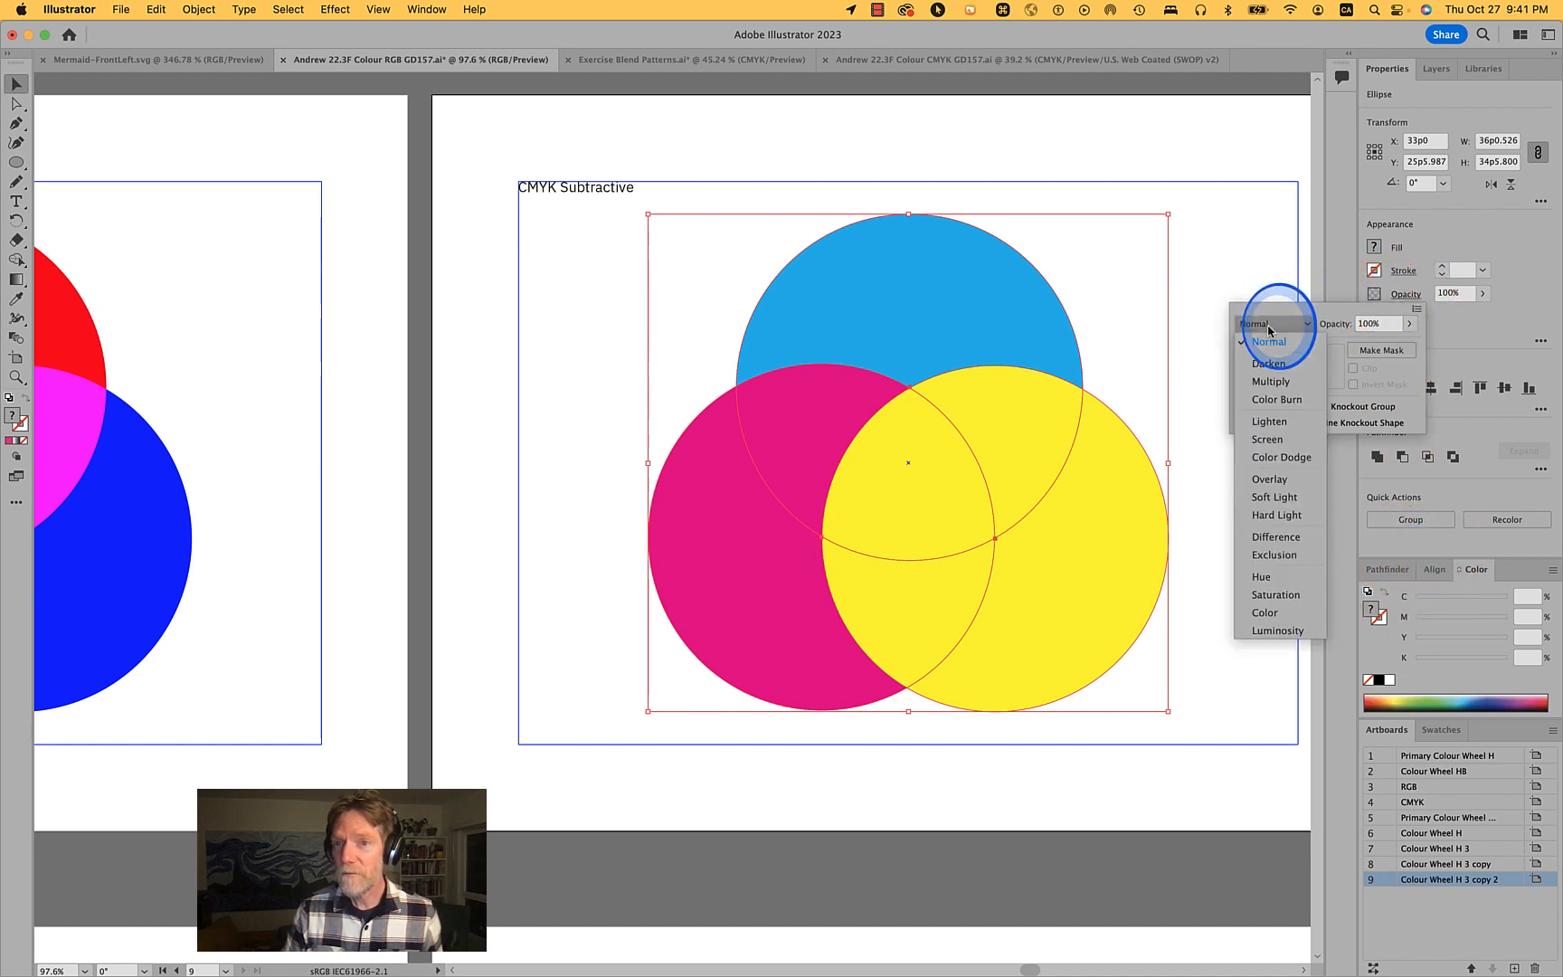
pyautogui.click(1274, 384)
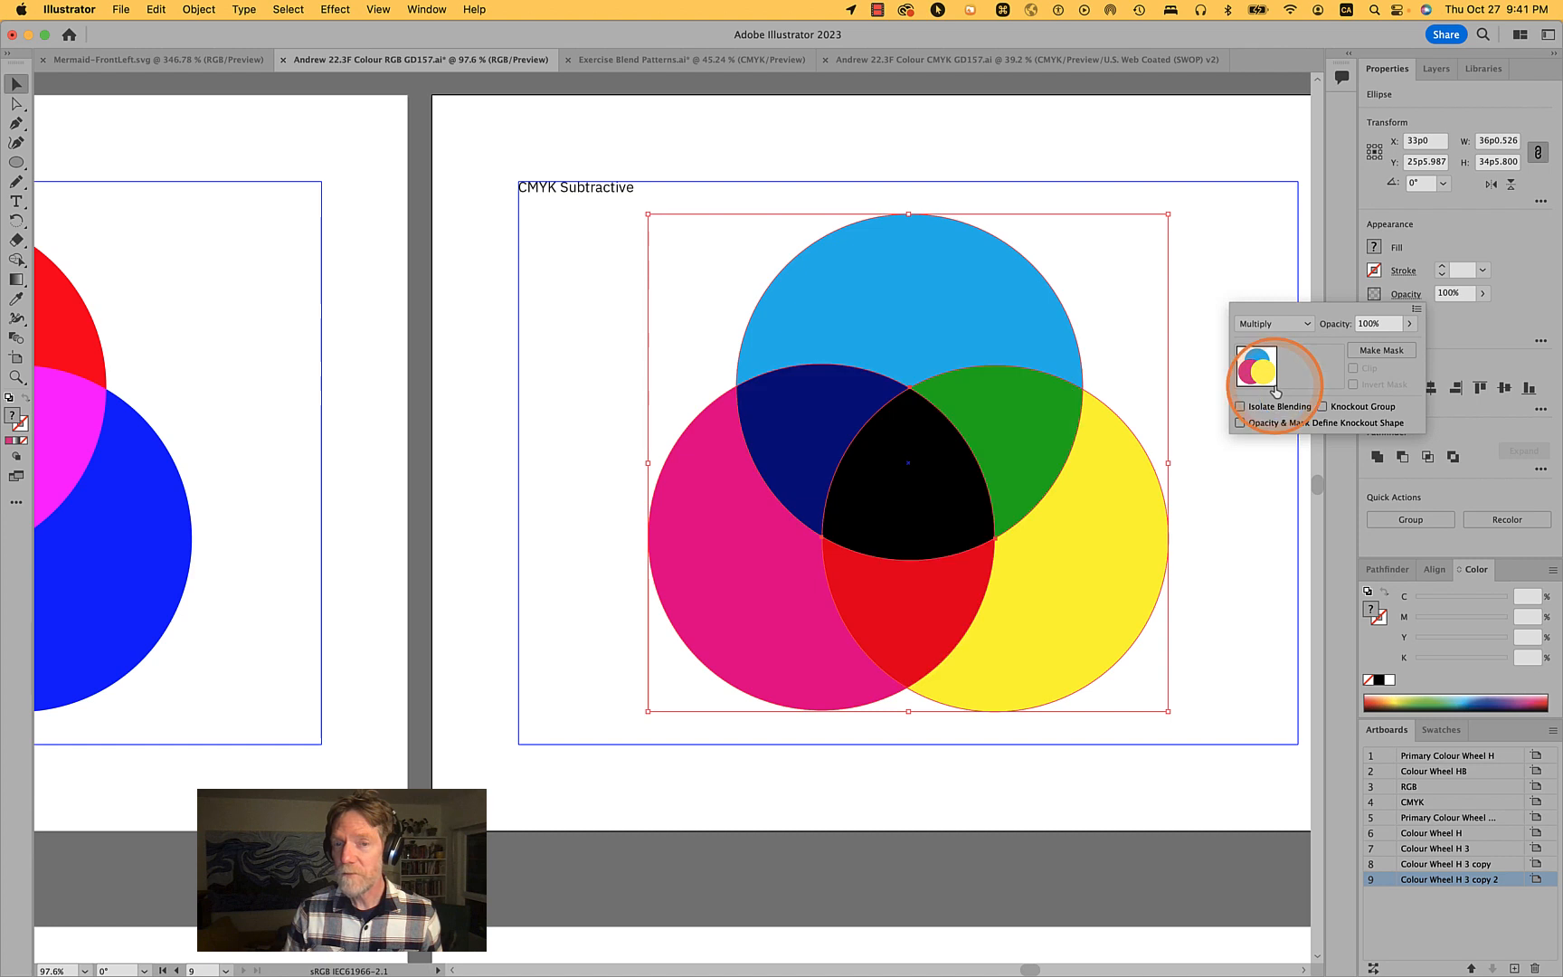
pyautogui.click(1200, 338)
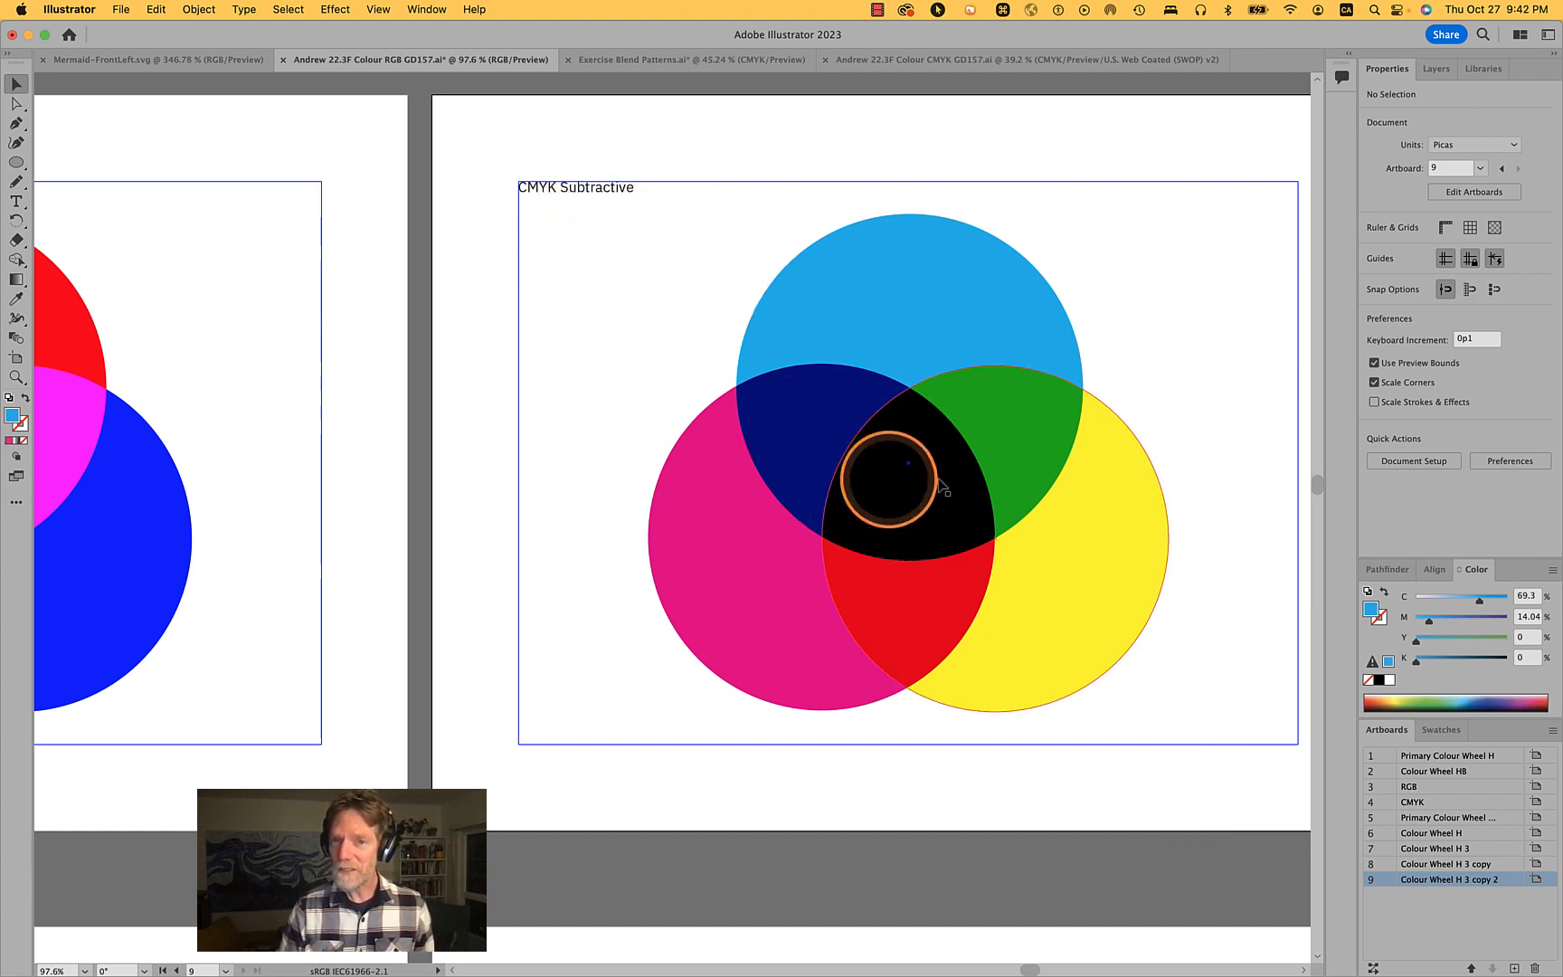
# - Copy the whole CMYK Subtractive artwork and clear the existing content from the CMYK GD157 document's artboard
pyautogui.moveTo(1252, 775); pyautogui.dragTo(520, 155)
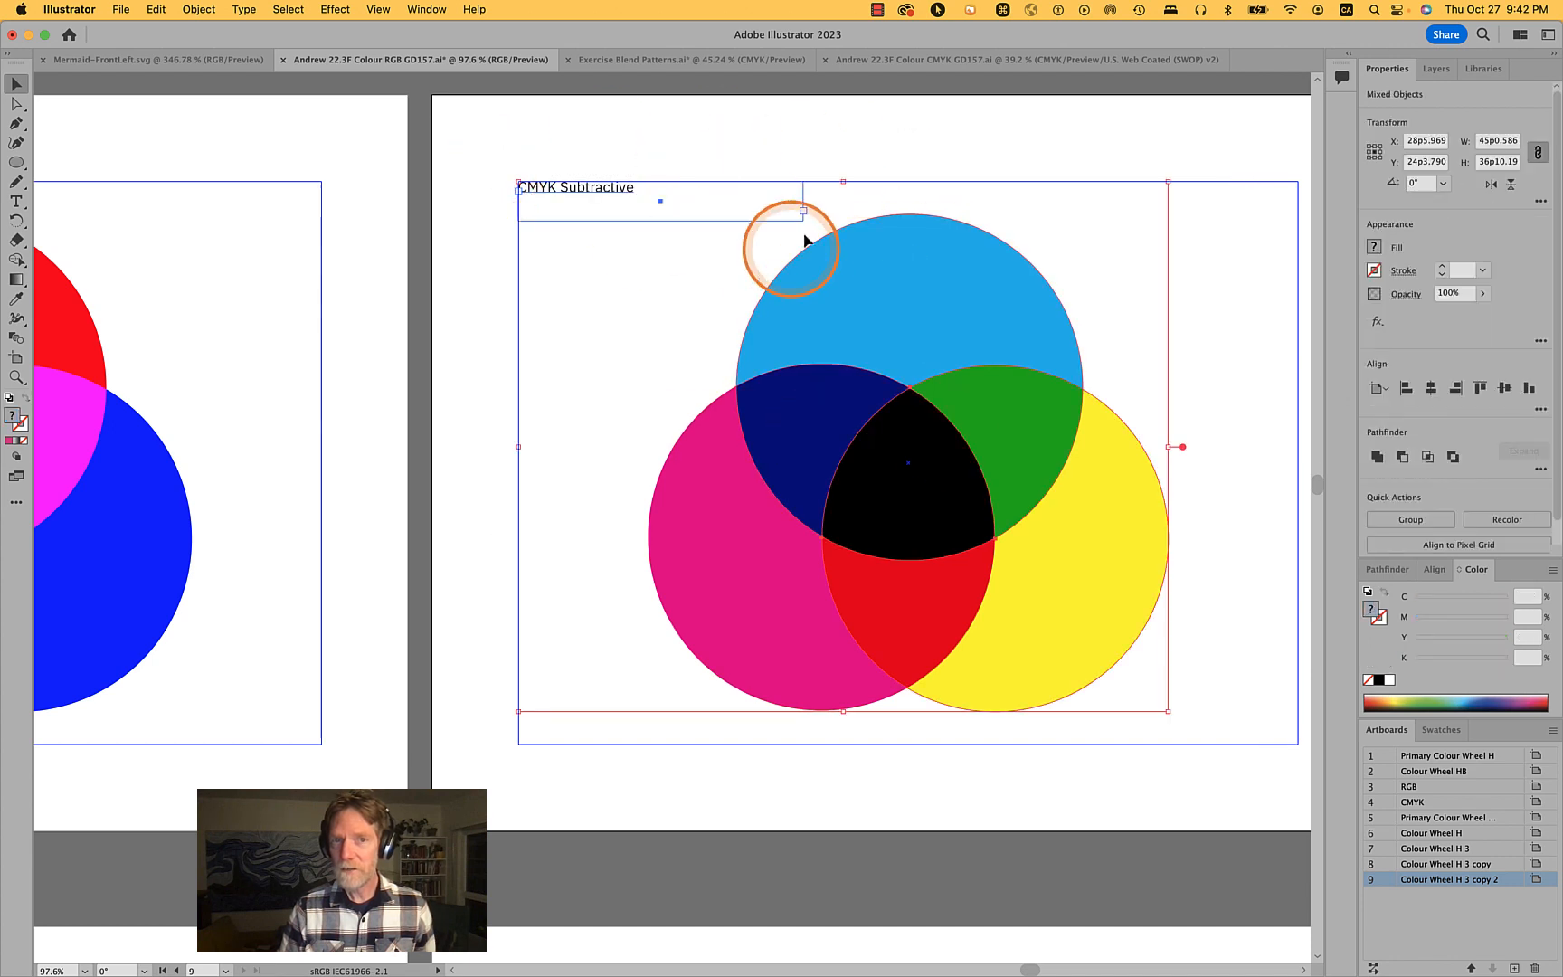
pyautogui.press('super+c')
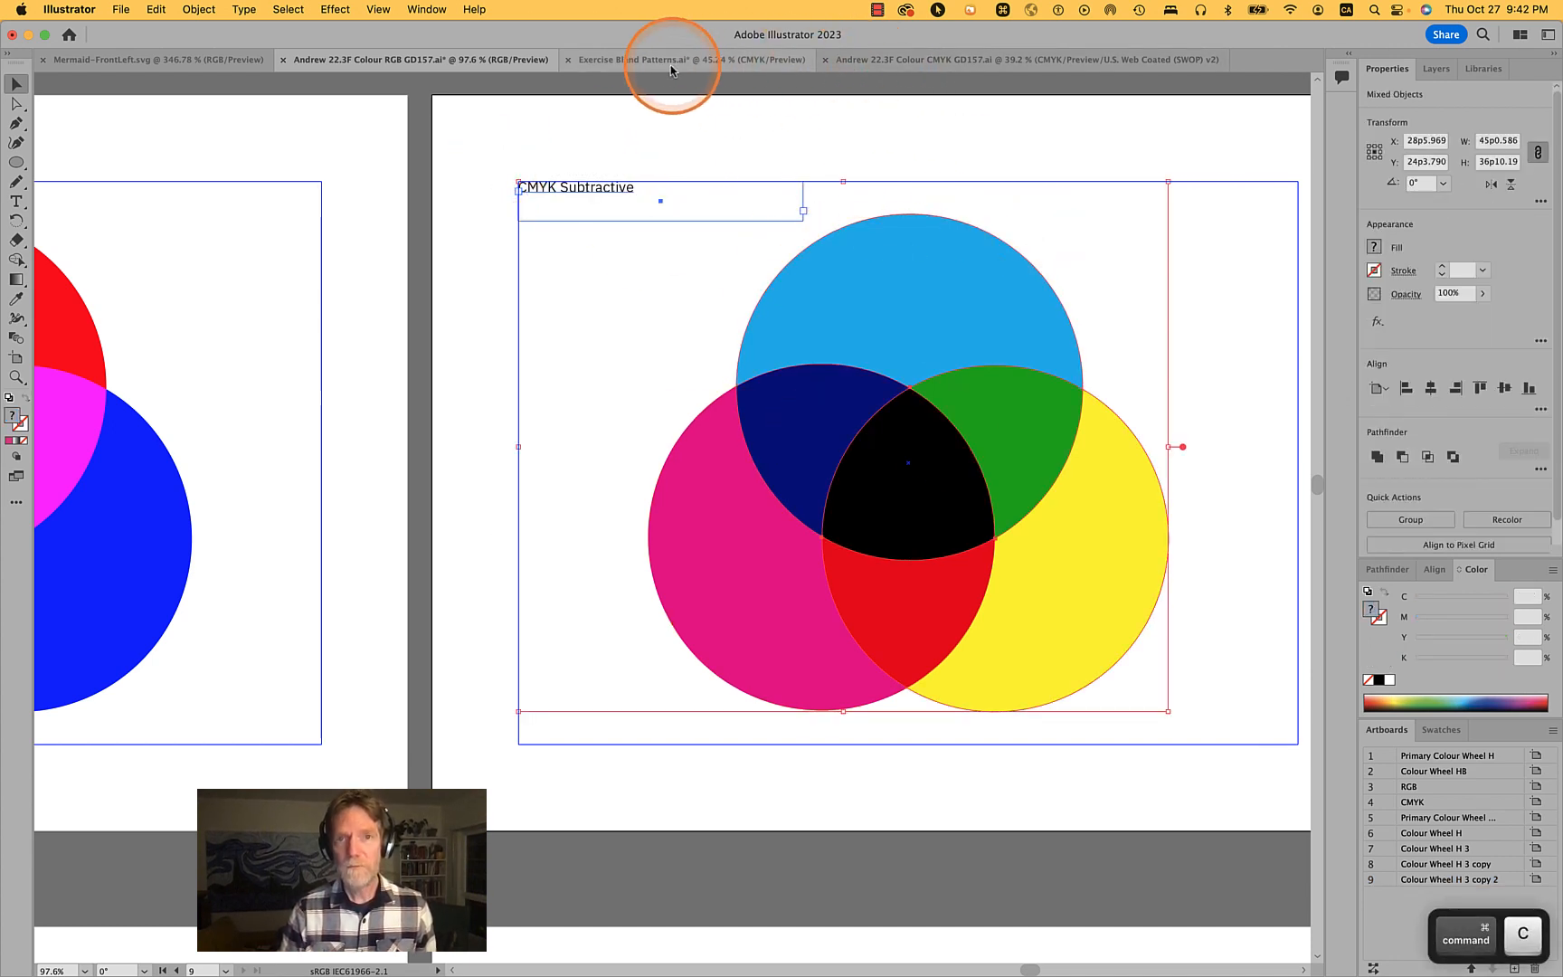
pyautogui.click(896, 60)
pyautogui.moveTo(850, 151); pyautogui.dragTo(1280, 432)
pyautogui.press('Delete')
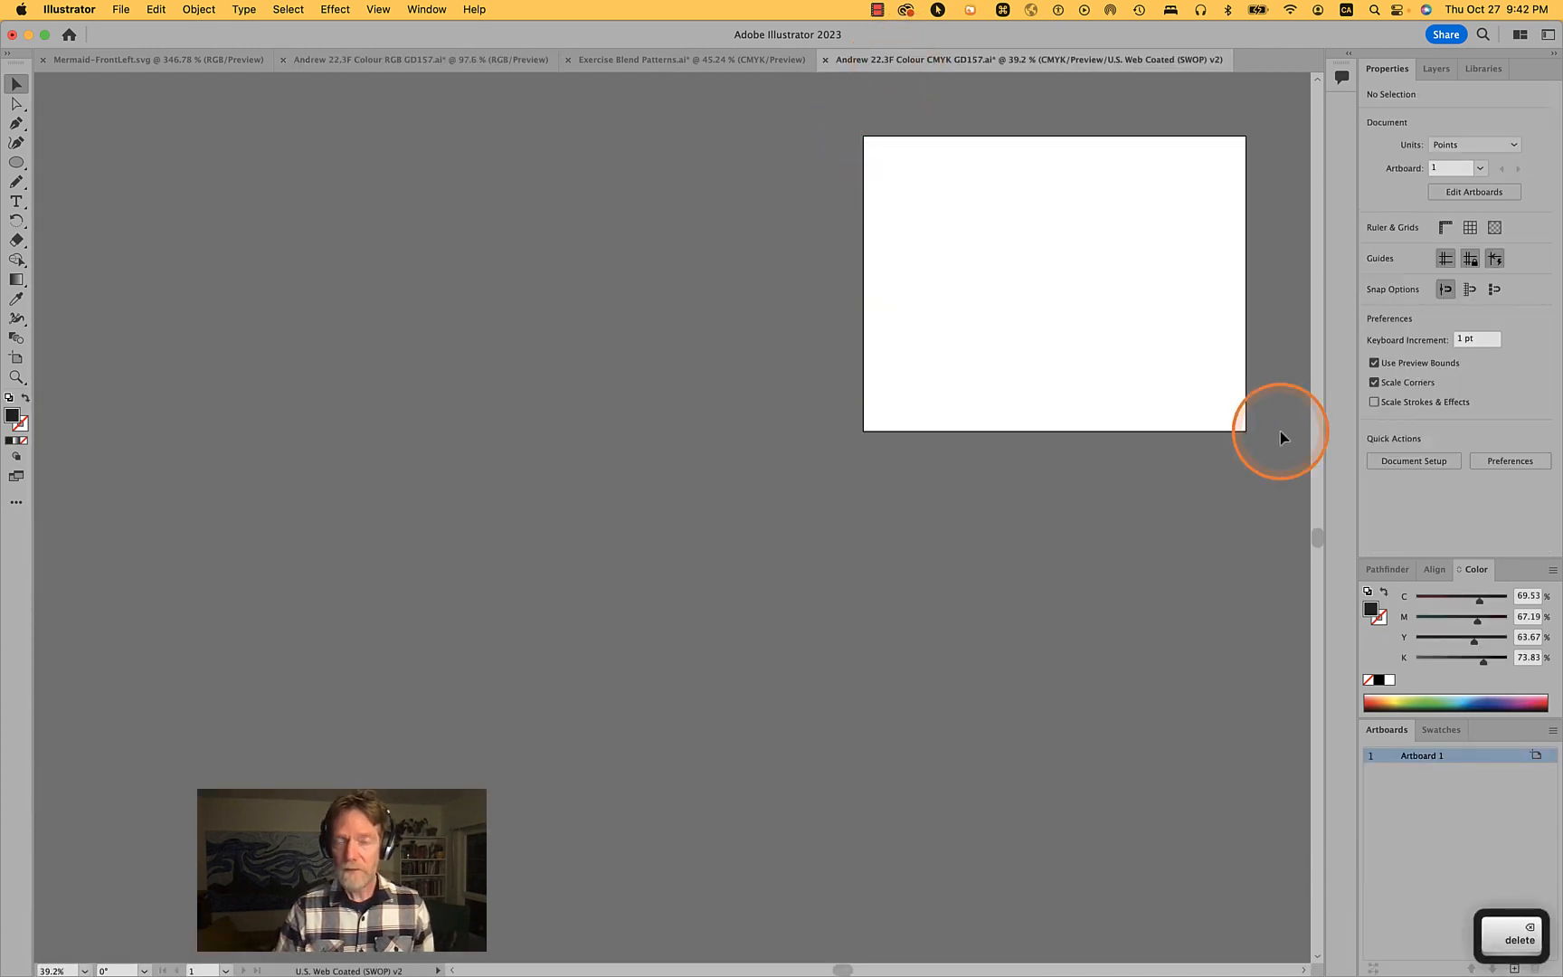
pyautogui.keyDown('super'); pyautogui.click(1140, 309); pyautogui.keyUp('super')
pyautogui.moveTo(1141, 313); pyautogui.dragTo(923, 596)
pyautogui.scroll(-3, 923, 597)
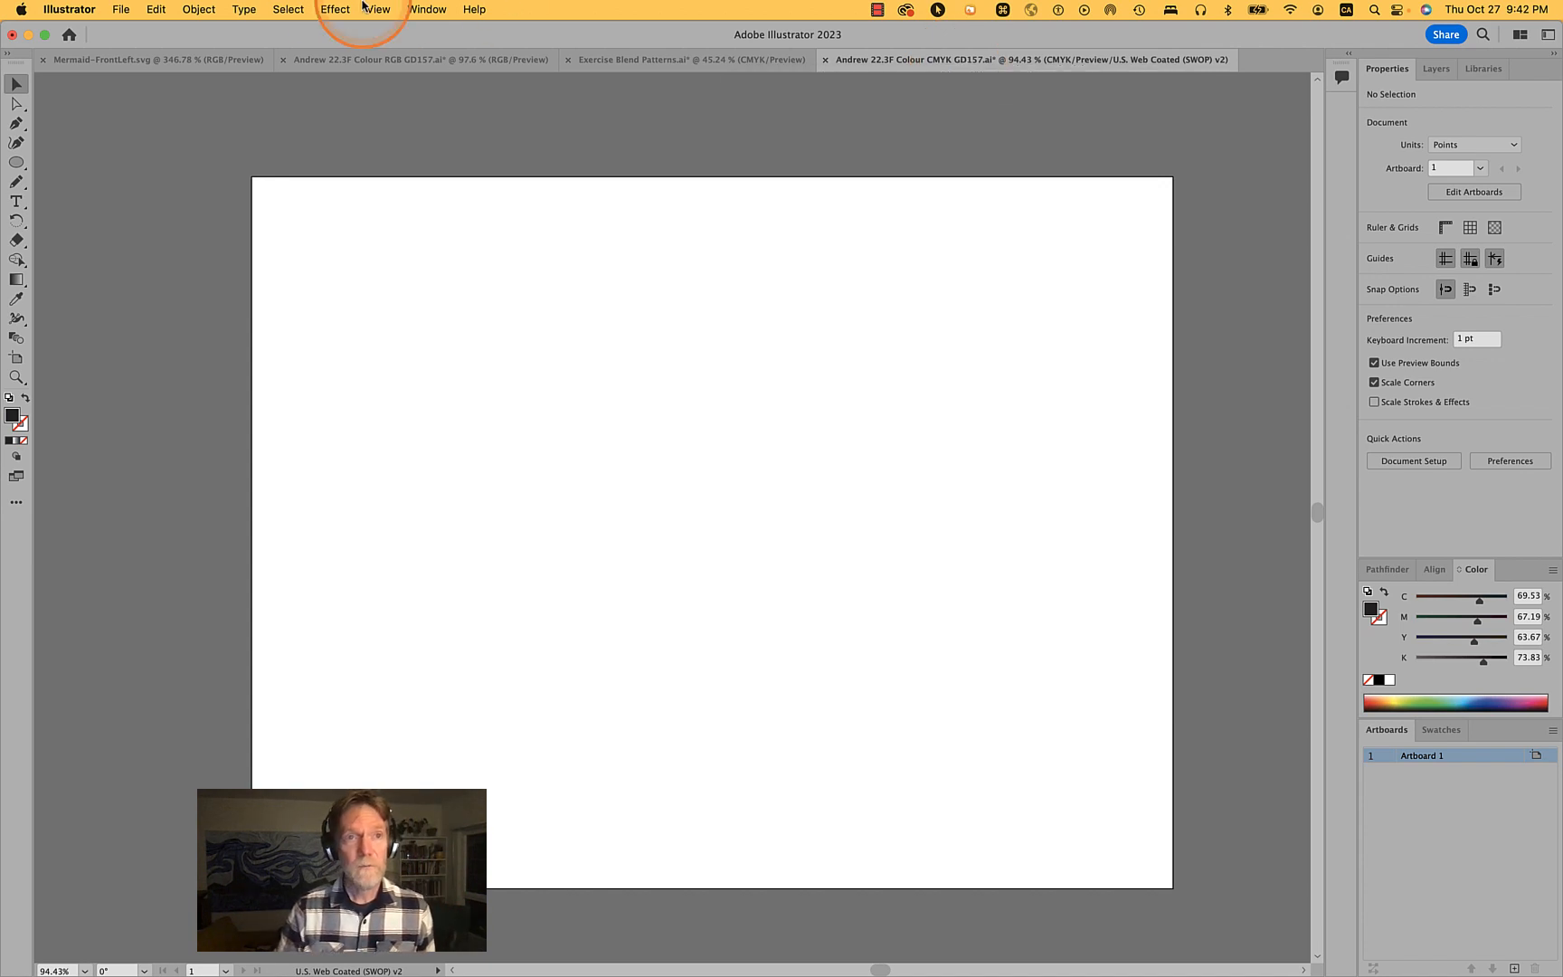
# - Check the CMYK document's colour mode setting
pyautogui.click(152, 9)
pyautogui.click(152, 8)
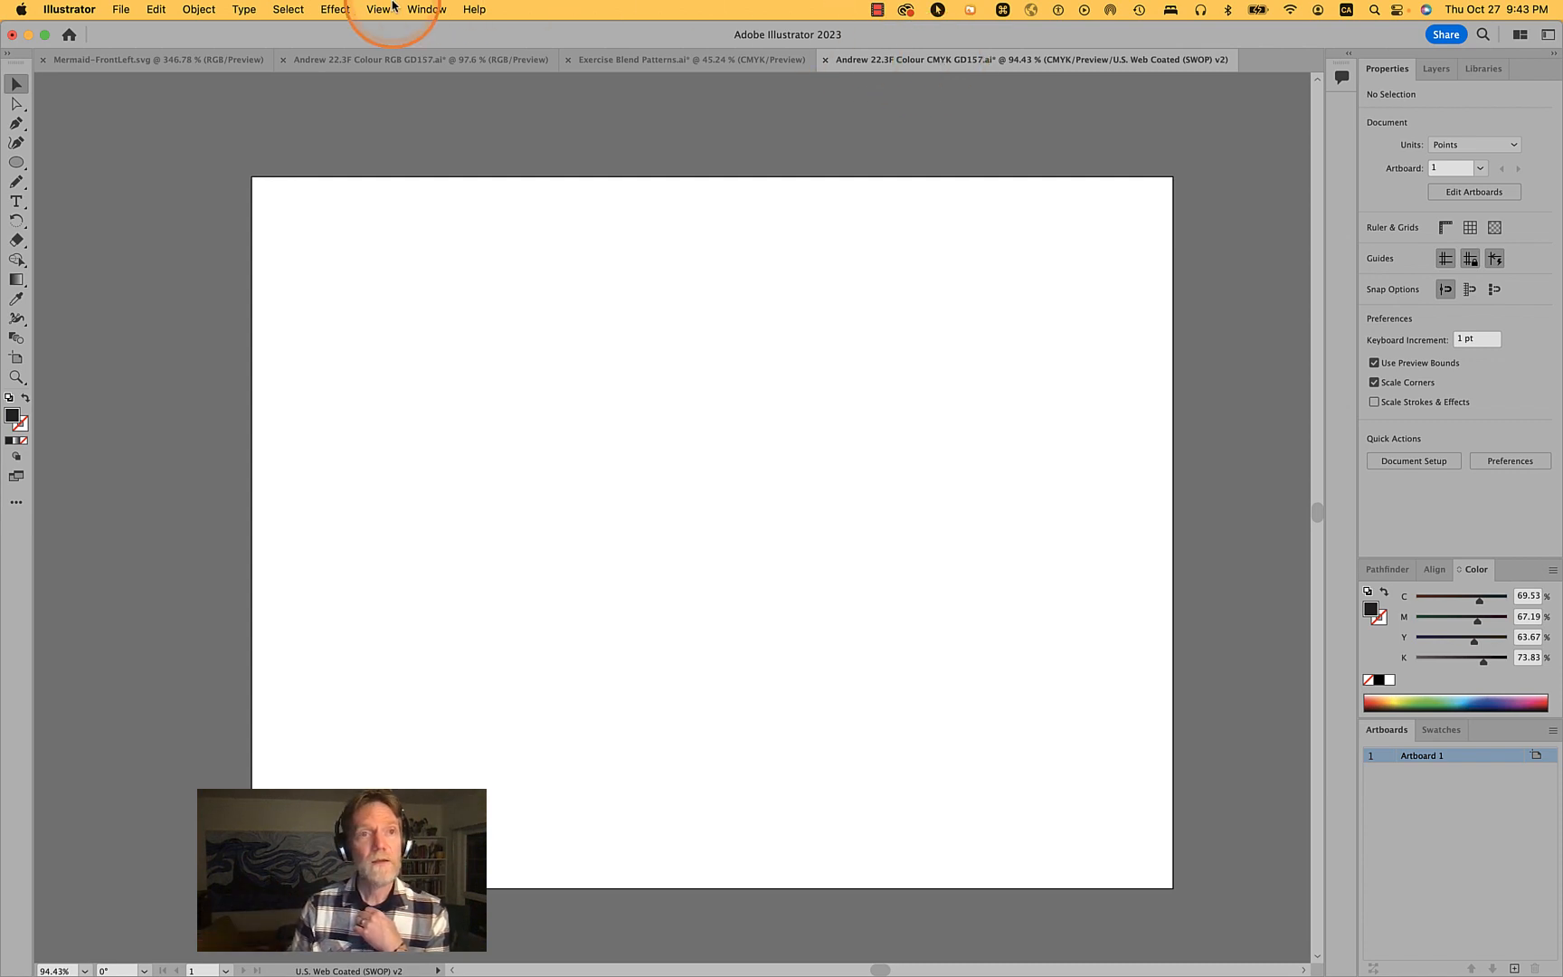
pyautogui.click(180, 9)
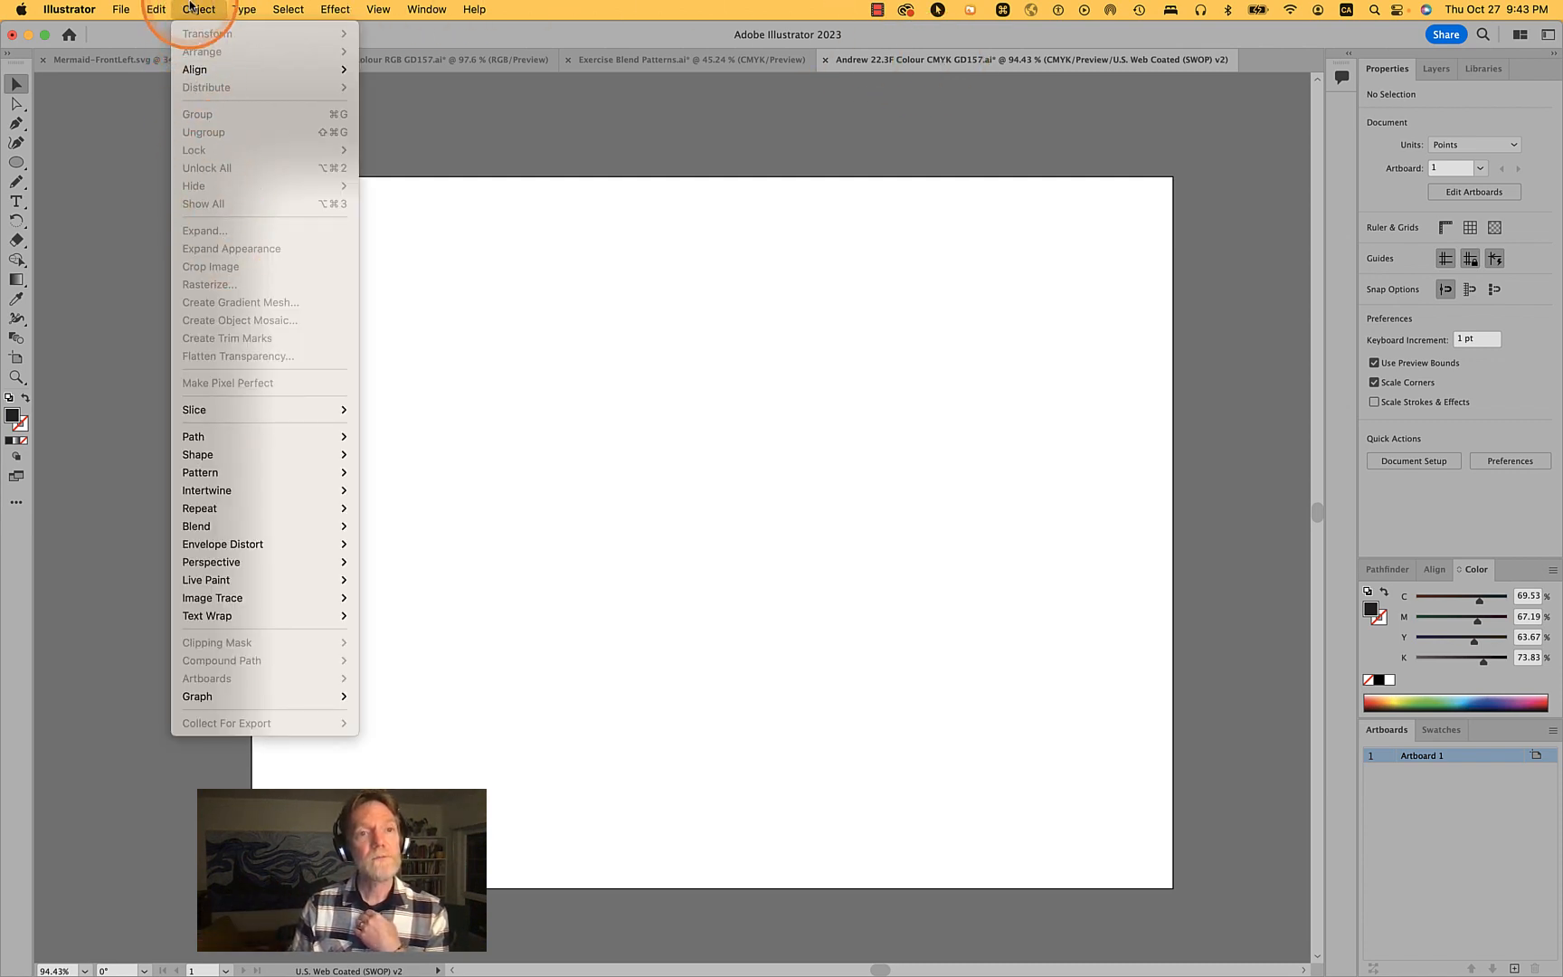
pyautogui.moveTo(250, 408)
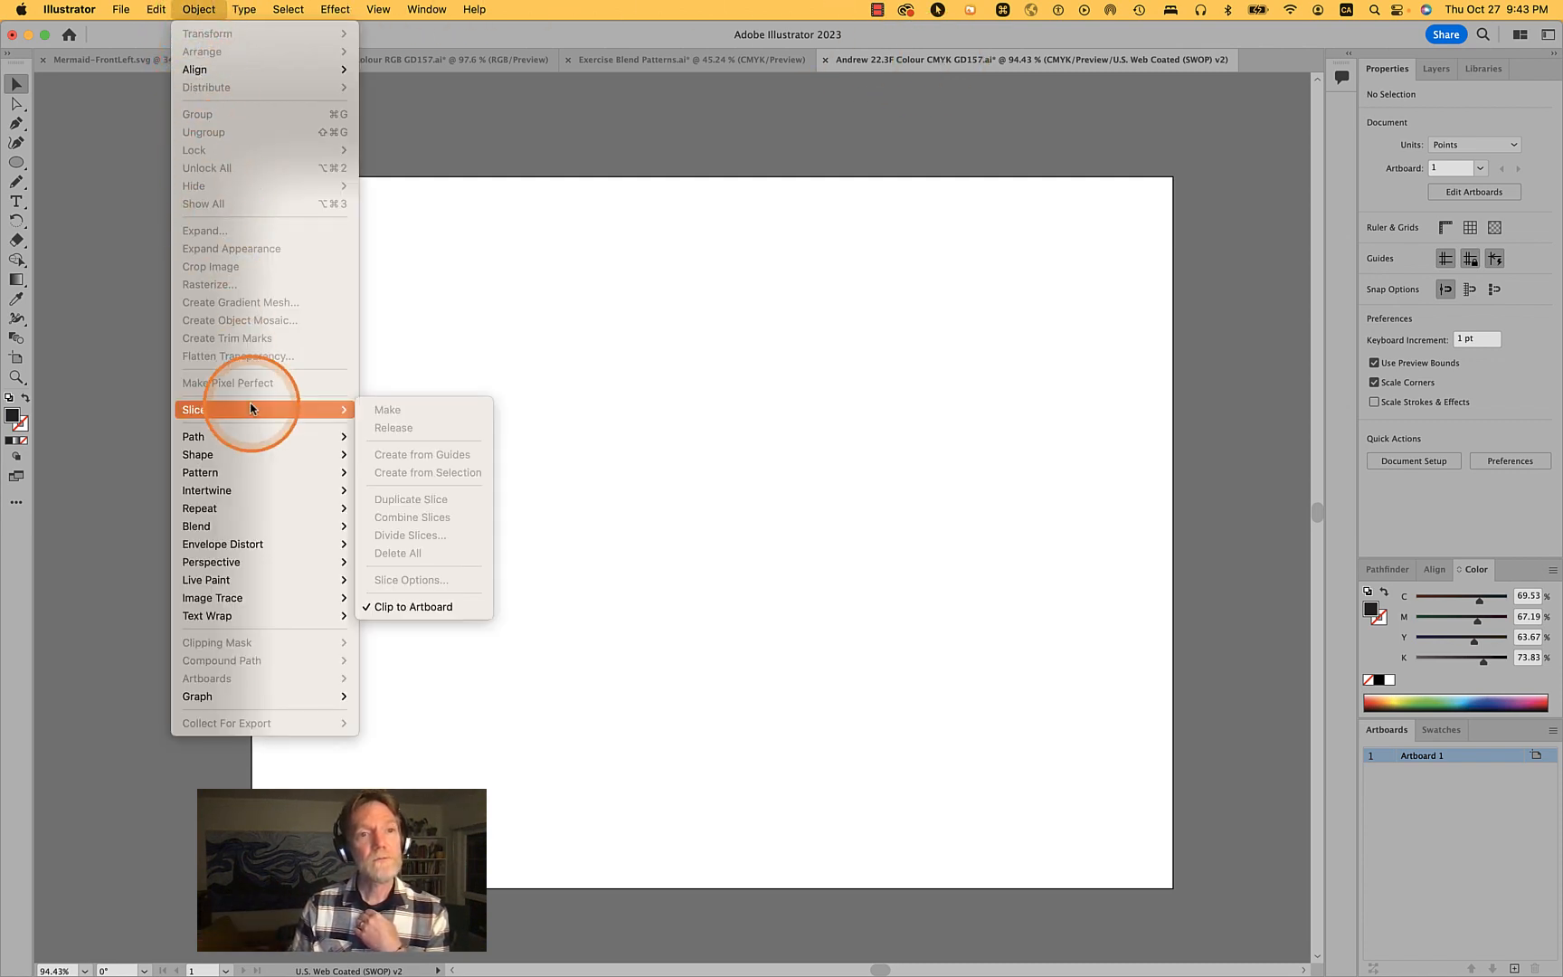
pyautogui.click(175, 4)
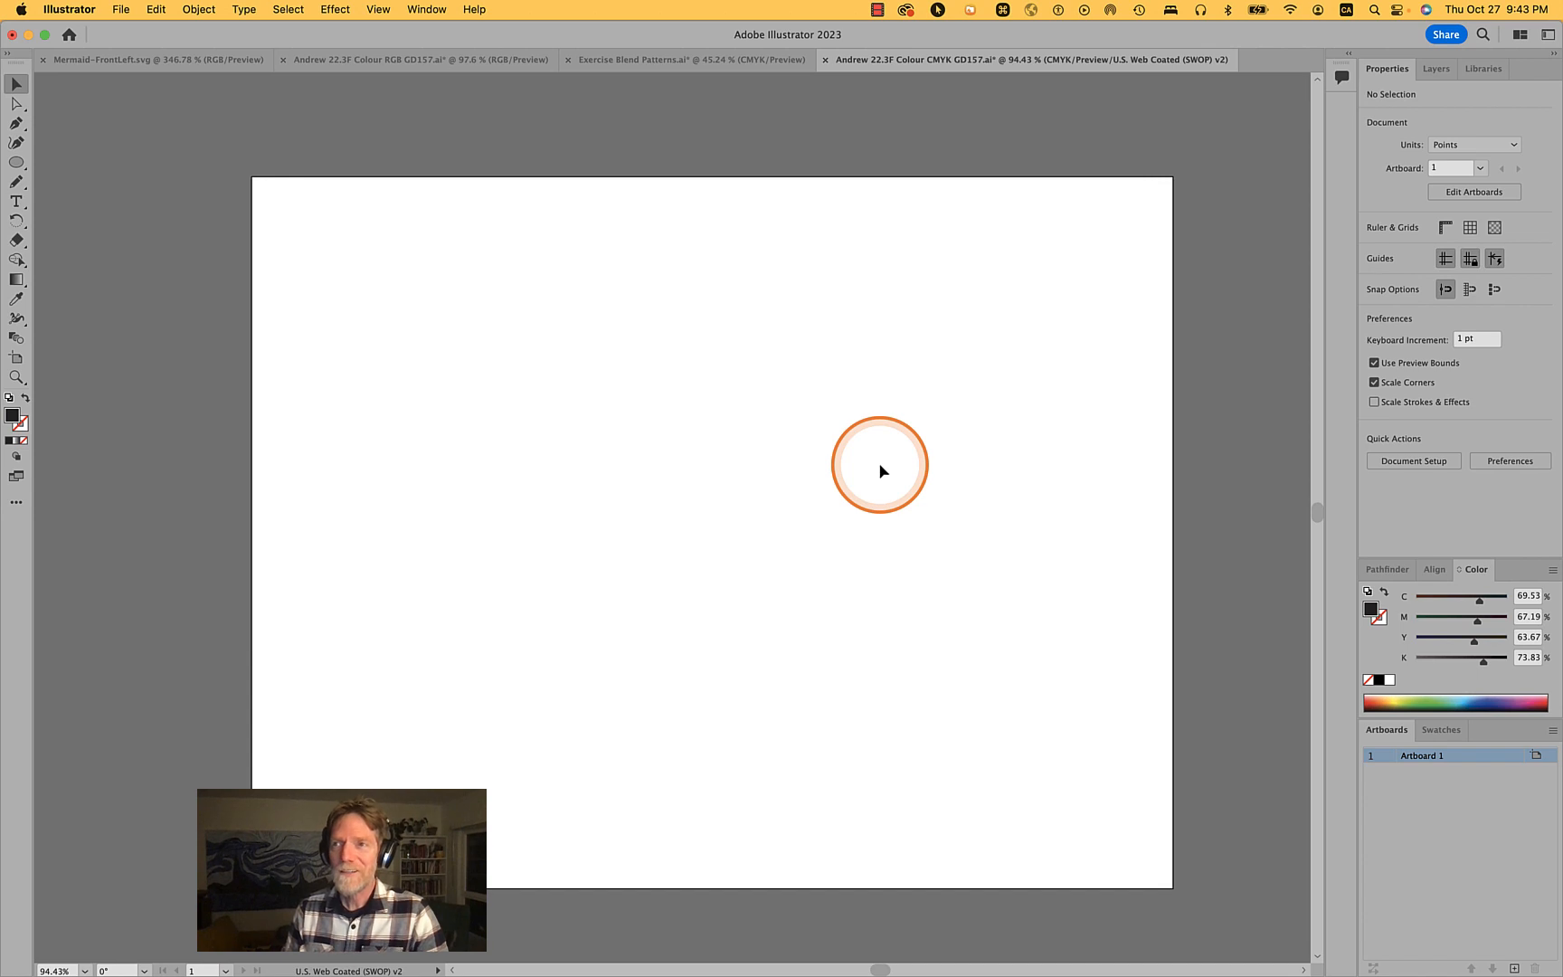
pyautogui.click(155, 8)
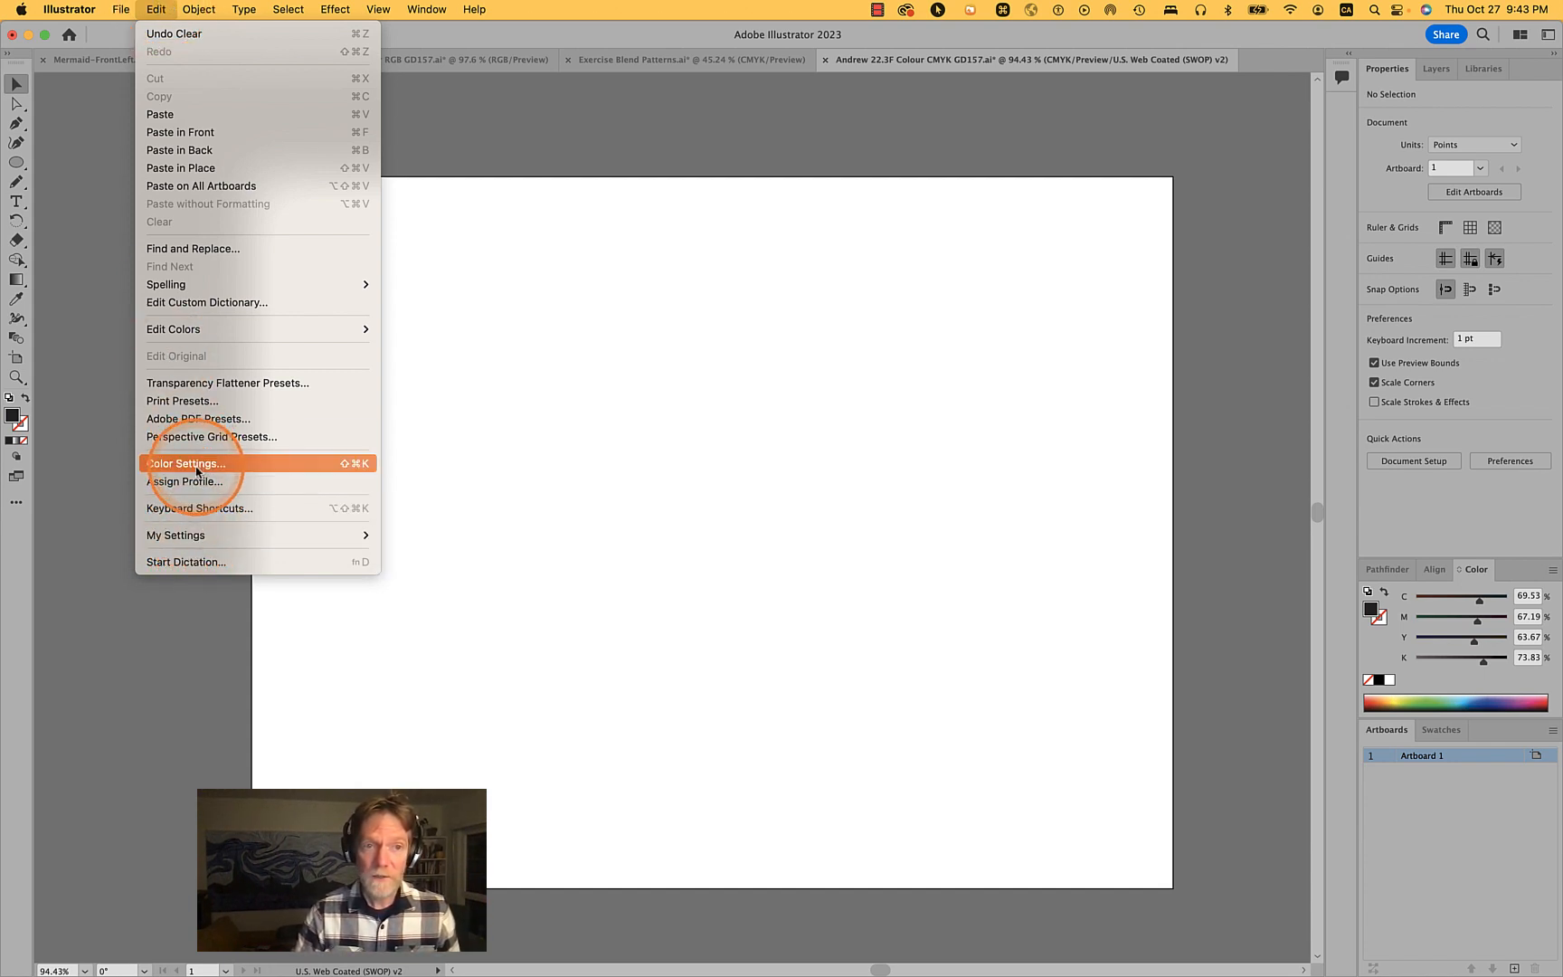
pyautogui.moveTo(122, 11)
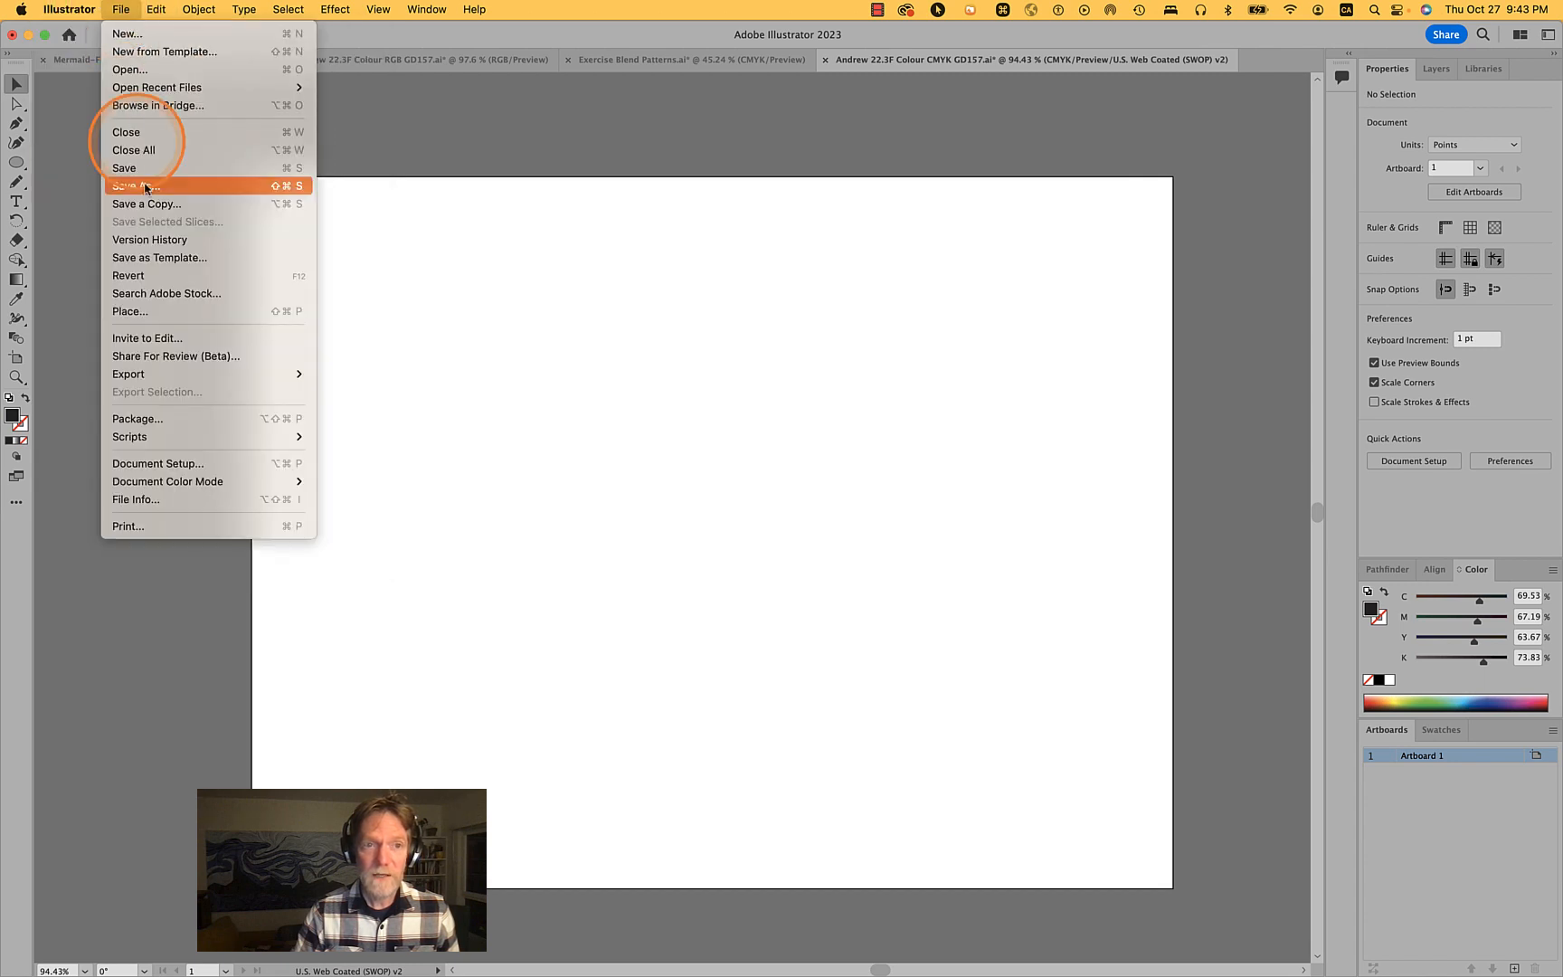
pyautogui.moveTo(189, 481)
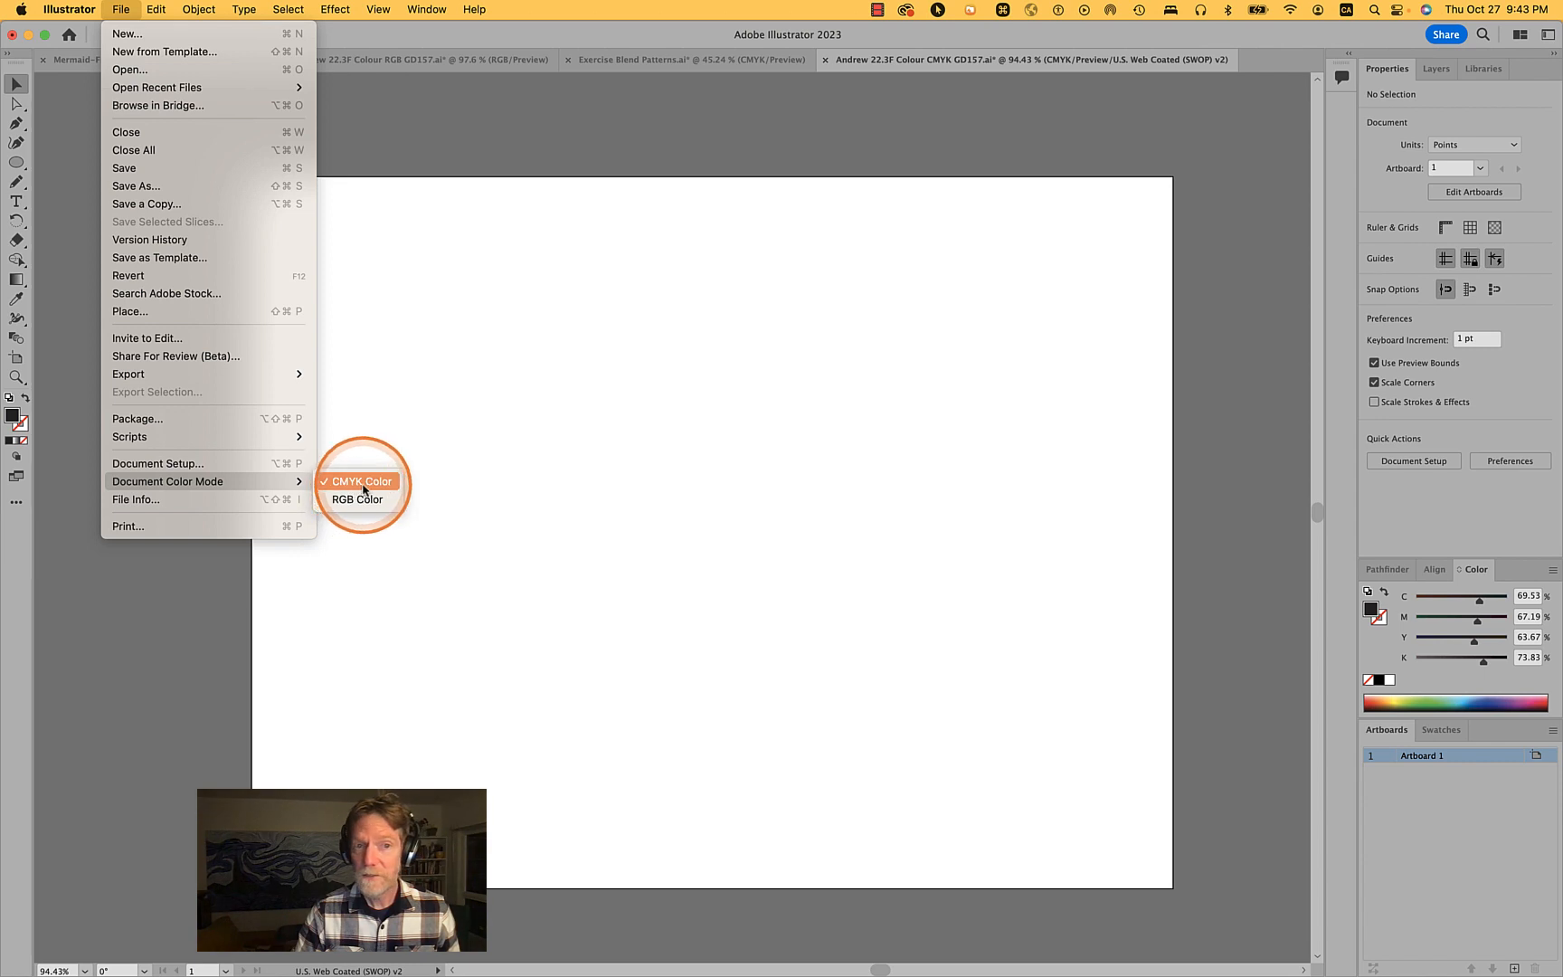
pyautogui.click(584, 411)
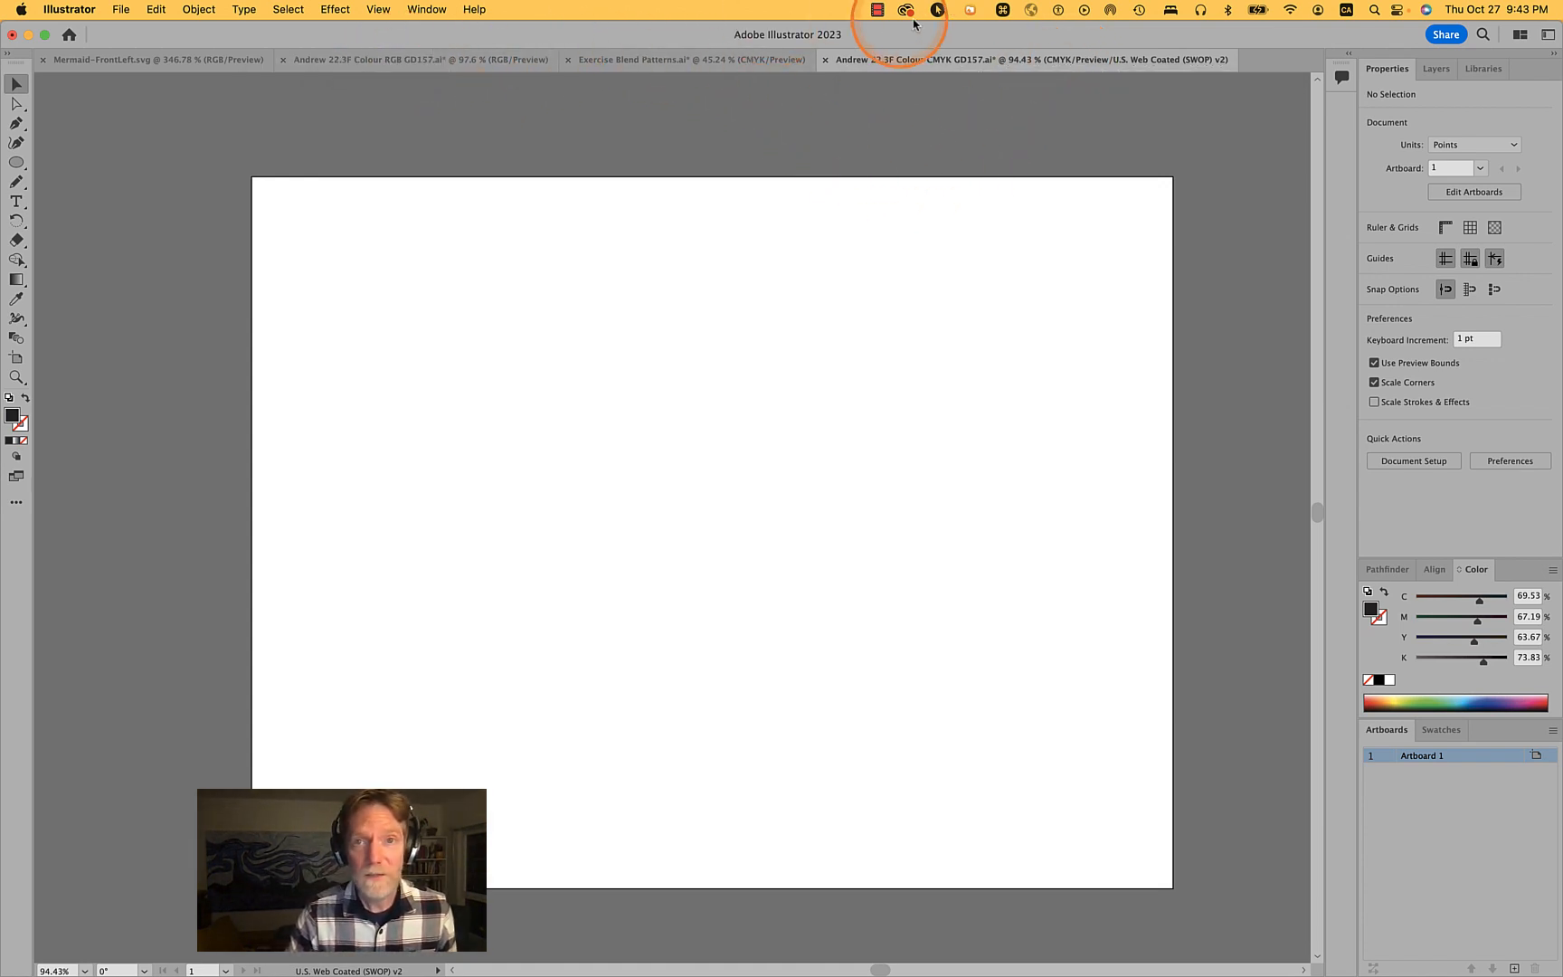
# - Move the CMYK document's tab next to the RGB file and paste the copied artwork in front on its artboard
pyautogui.moveTo(927, 57); pyautogui.dragTo(639, 66)
pyautogui.click(760, 435)
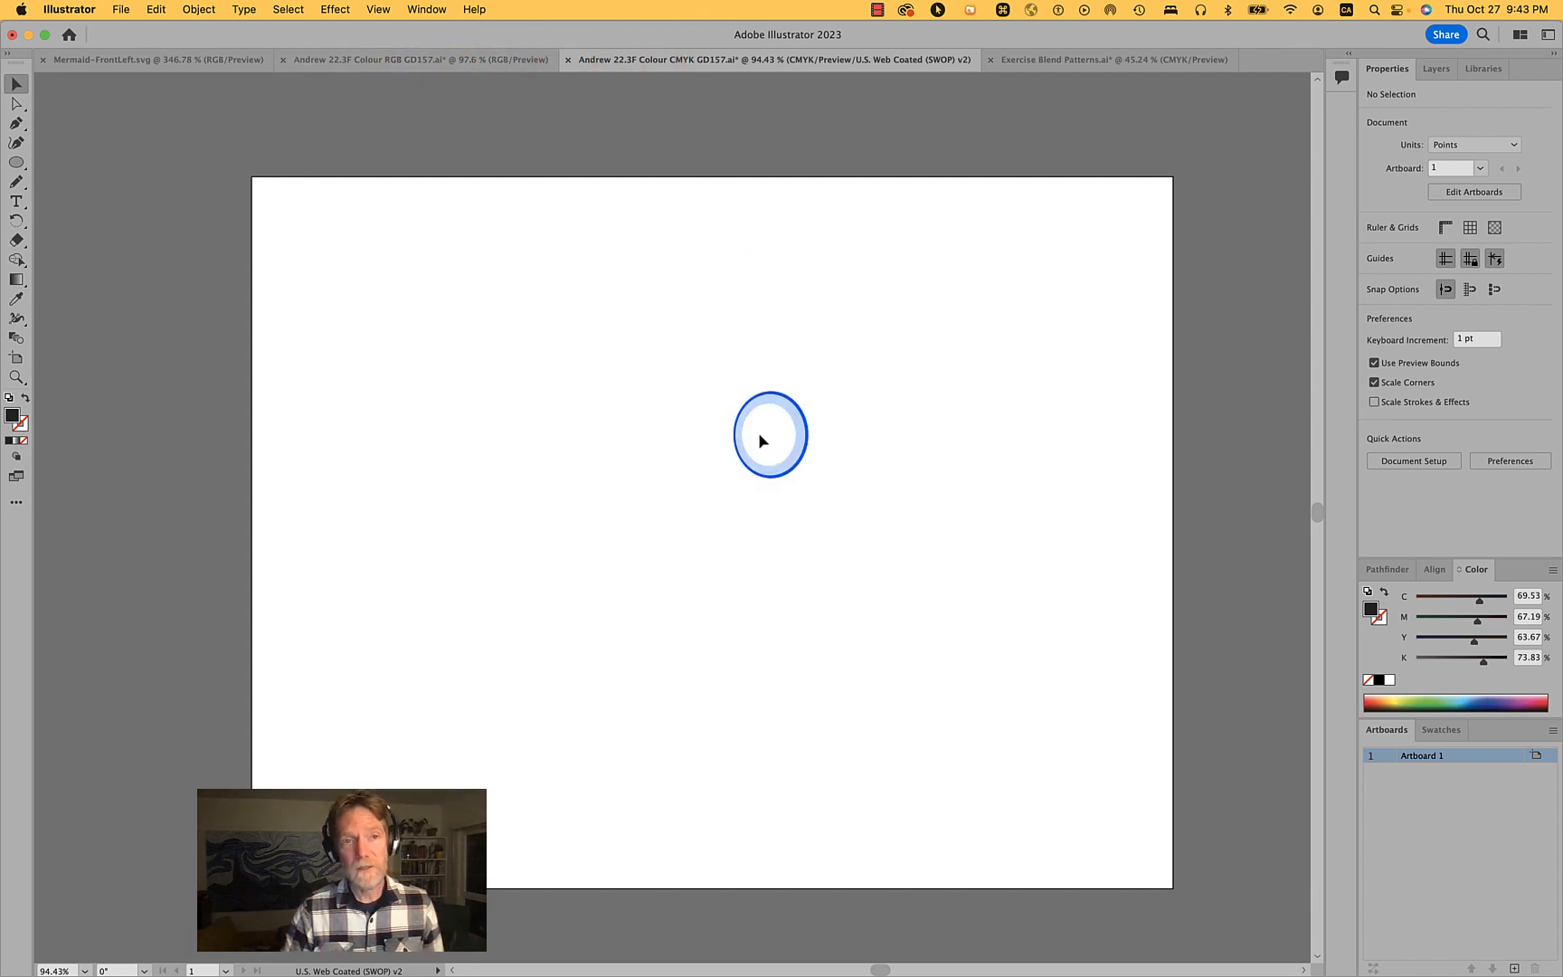
pyautogui.press('super+f')
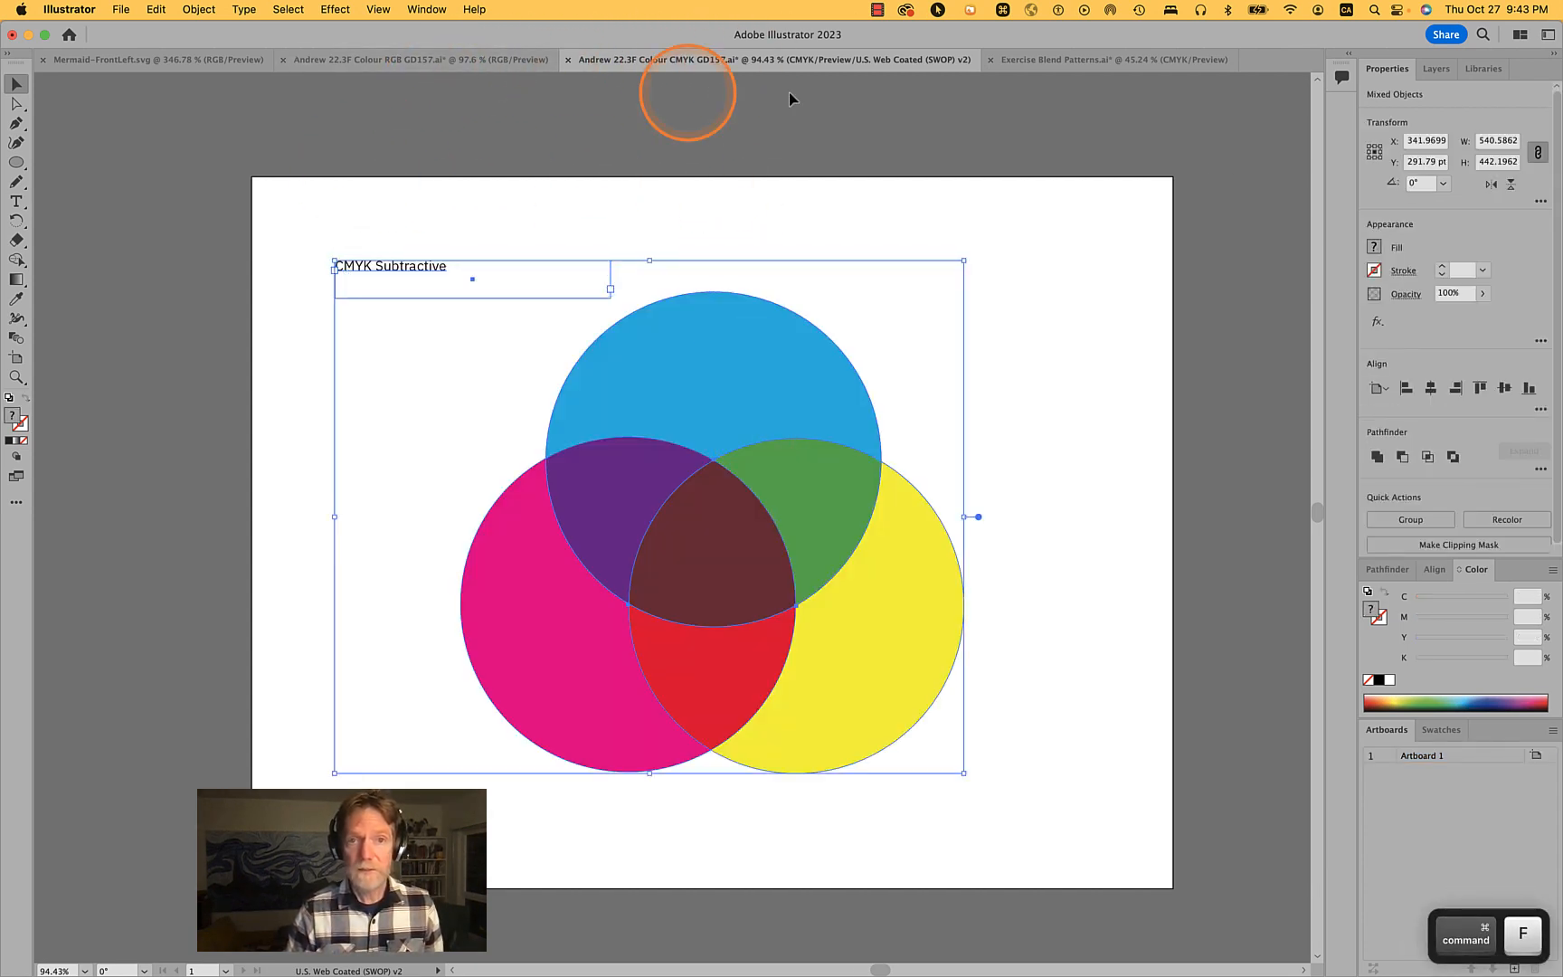
pyautogui.click(1122, 412)
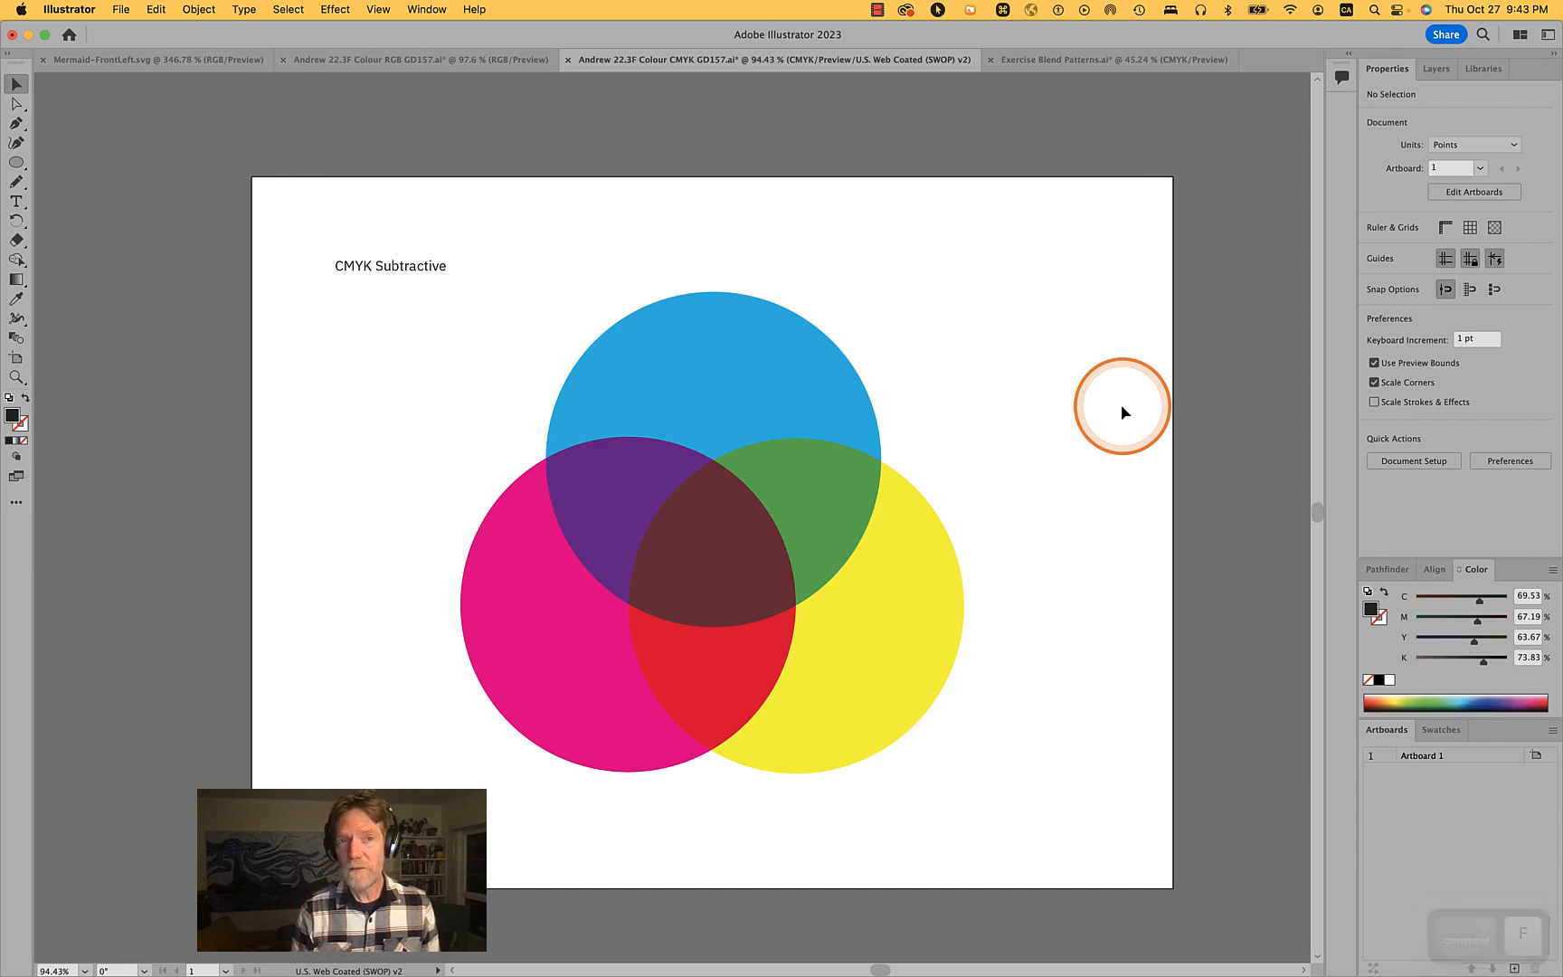
# - Set the top circle's fill to C 100 and M 0
pyautogui.click(761, 349)
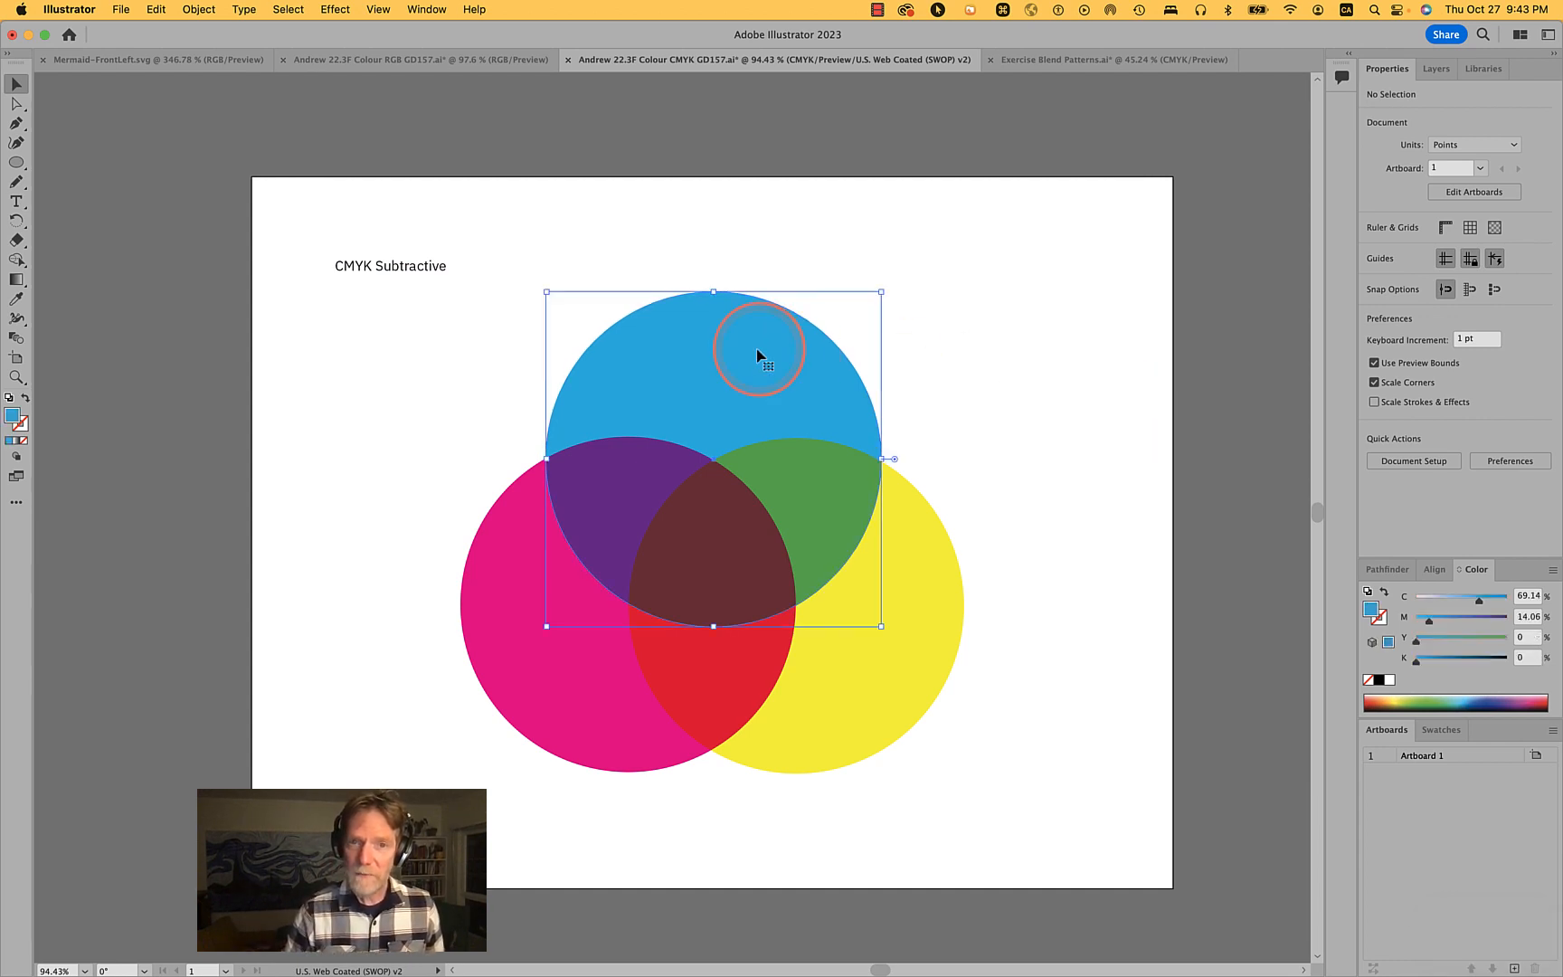
pyautogui.click(1520, 597)
pyautogui.write('100')
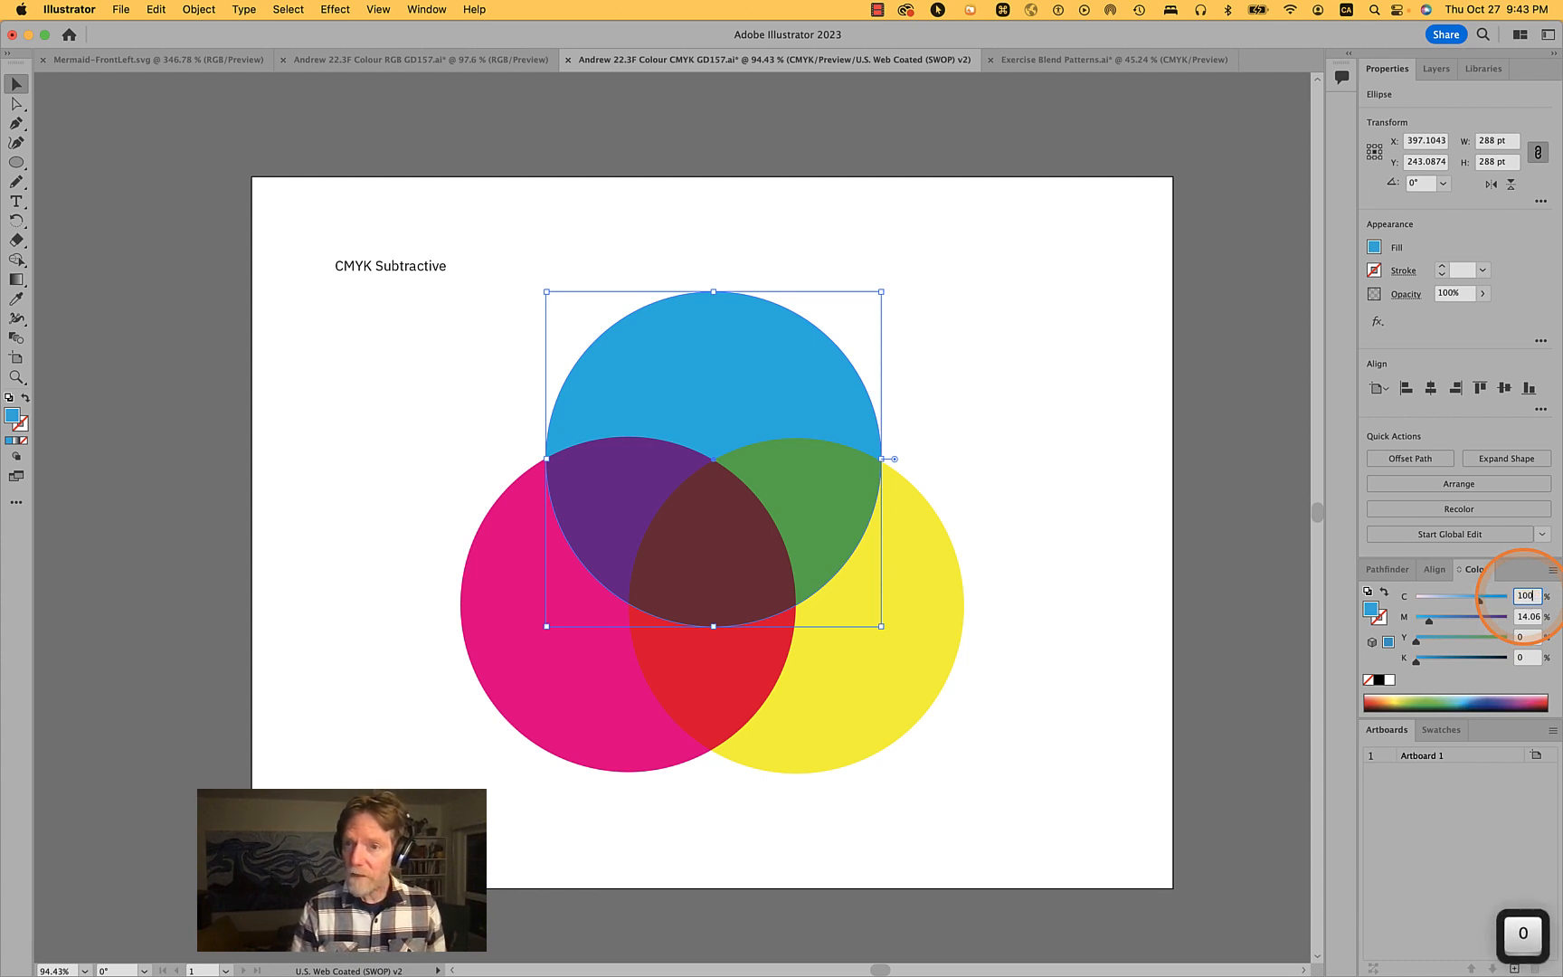
pyautogui.press('Tab')
pyautogui.write('0')
pyautogui.press('Tab')
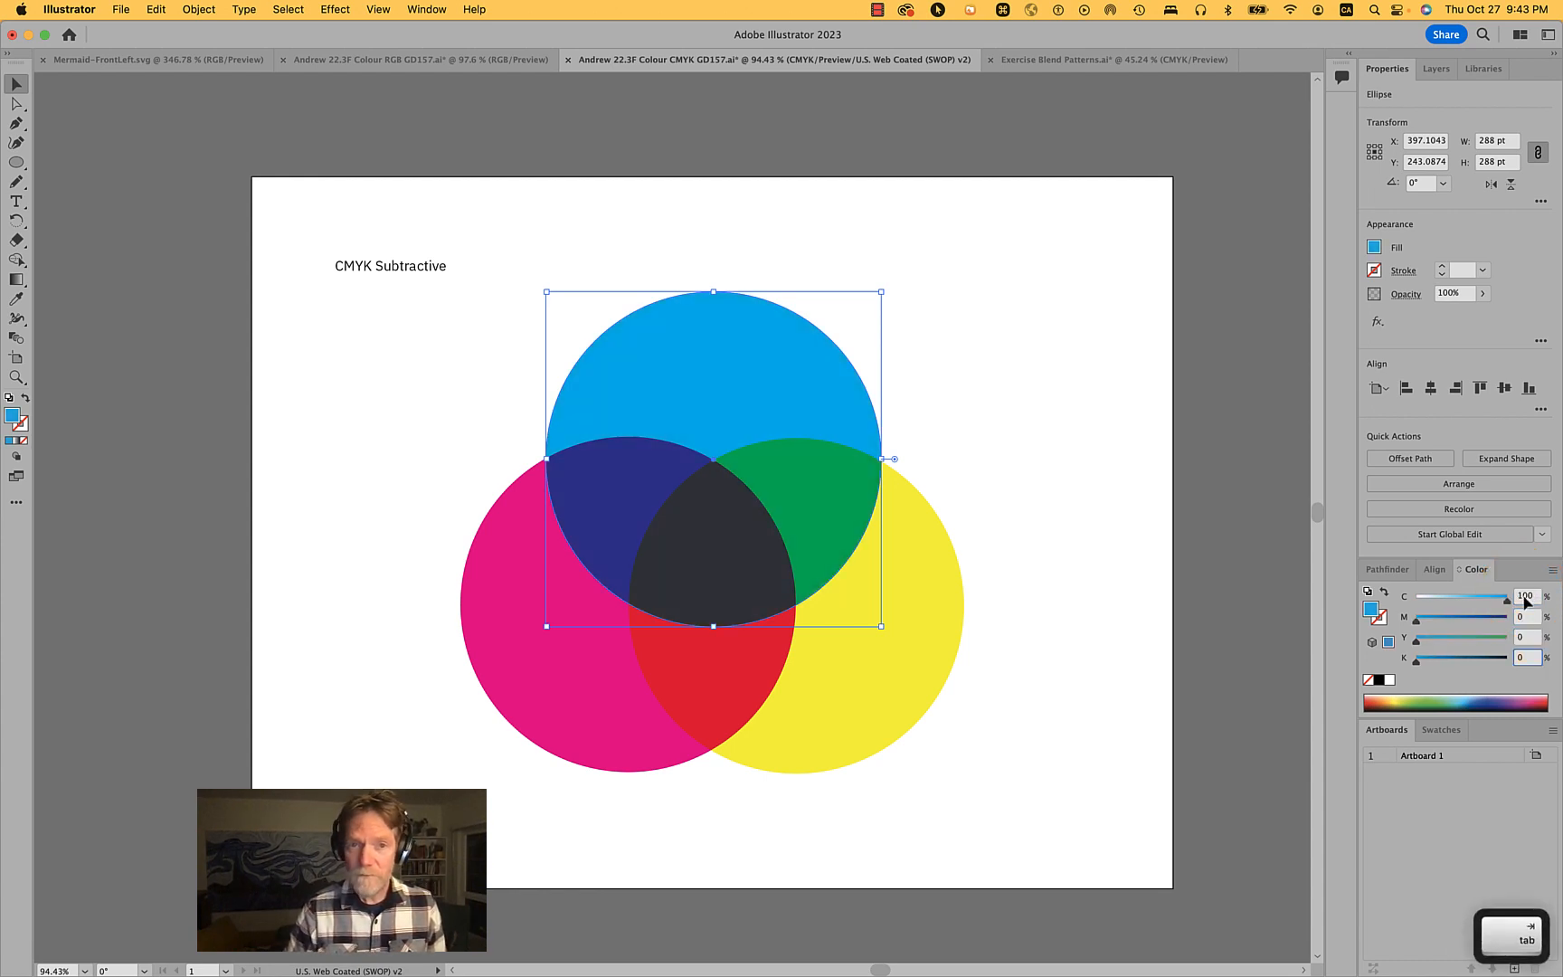
# - Set the left circle's fill to C 0, M 100 and Y 0
pyautogui.click(624, 725)
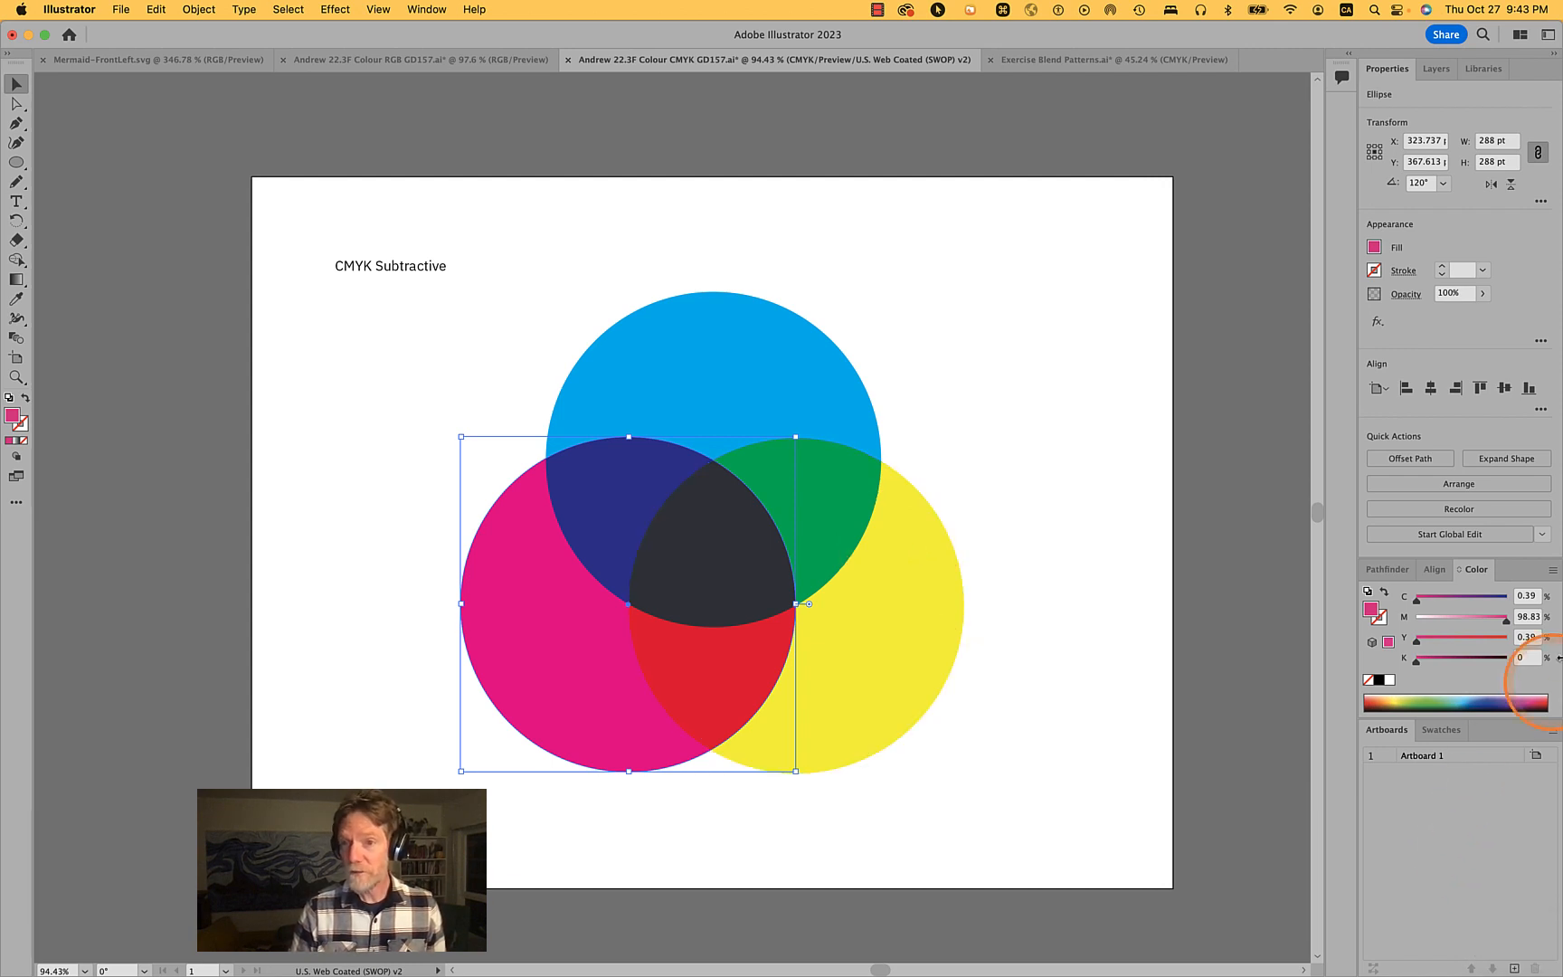
pyautogui.click(1534, 596)
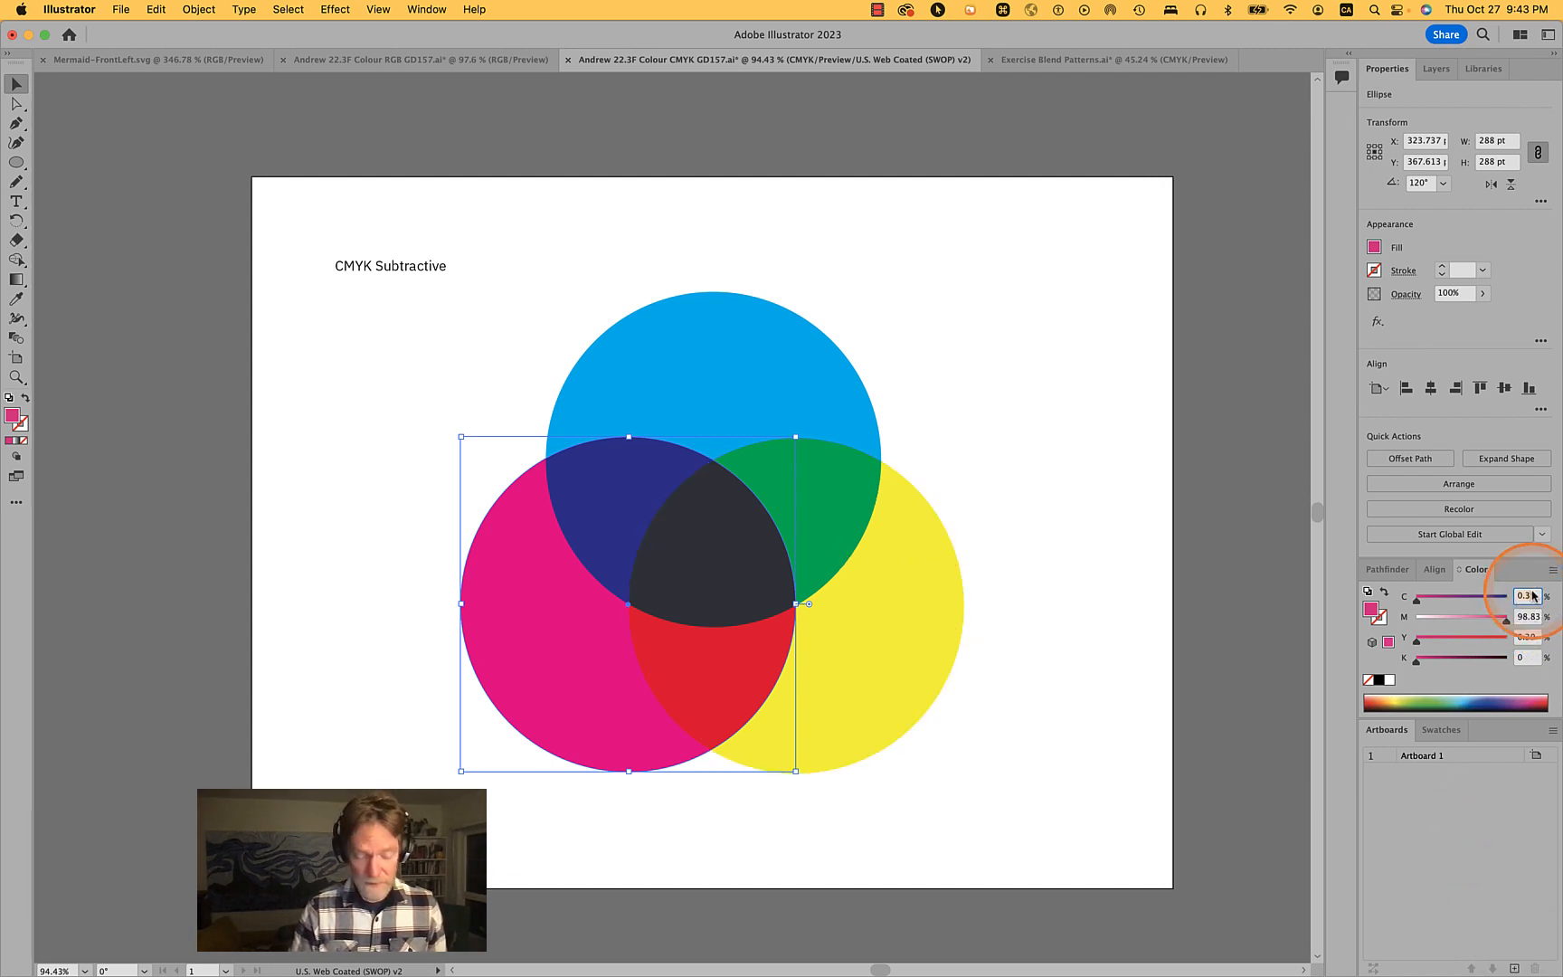
pyautogui.write('0')
pyautogui.press('Tab')
pyautogui.write('1')
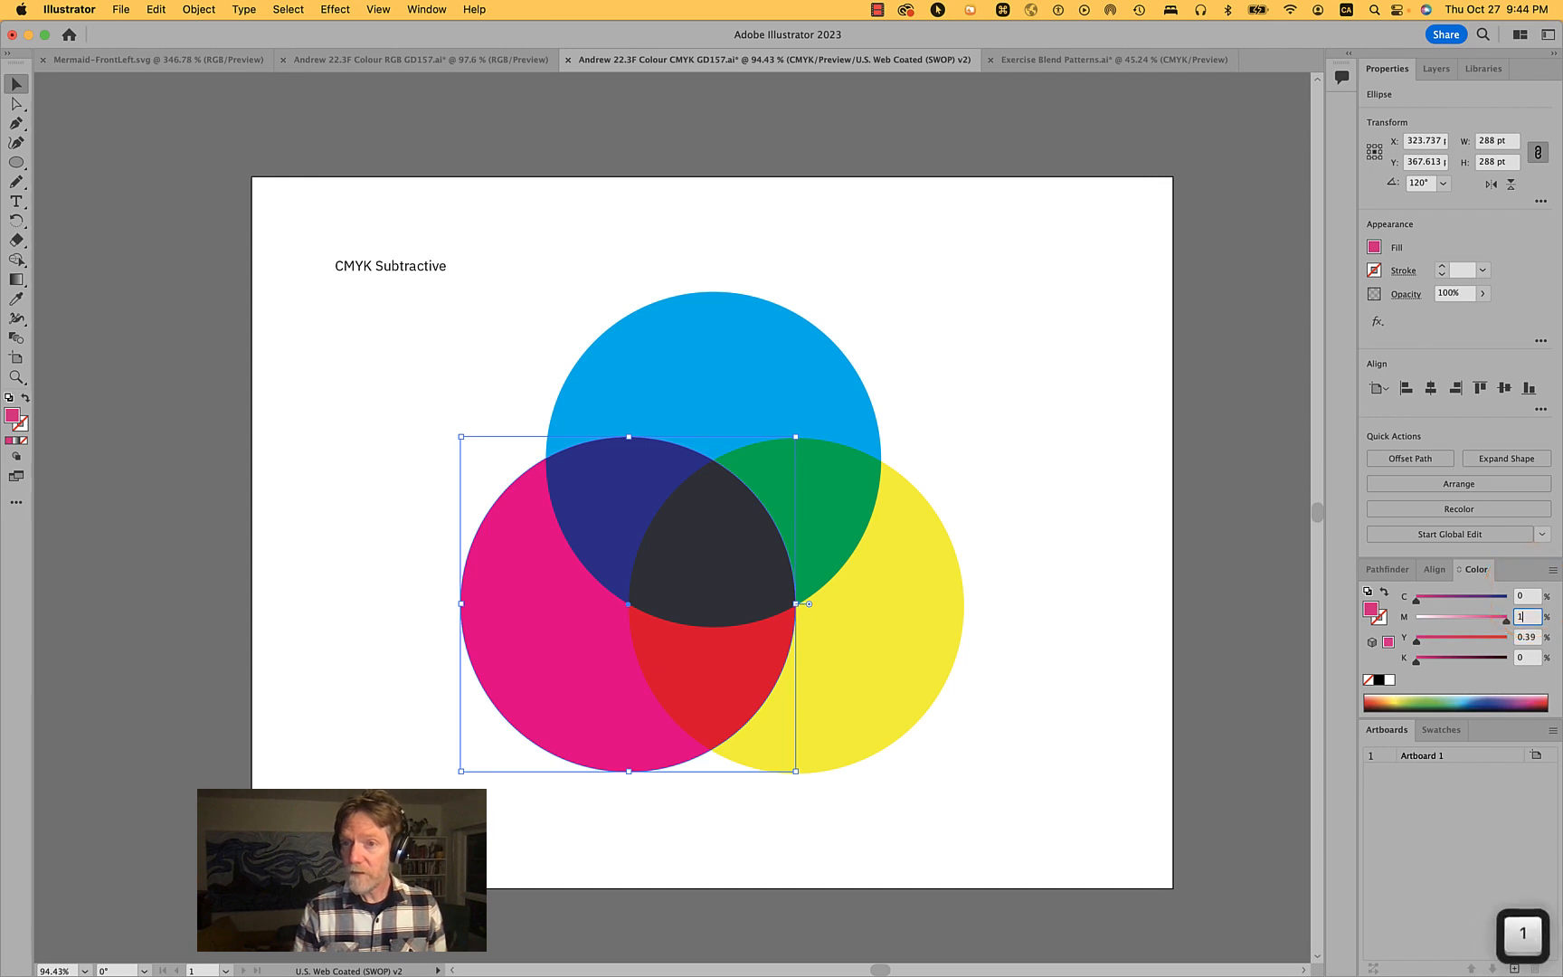
pyautogui.write('00')
pyautogui.press('Tab')
pyautogui.write('0')
pyautogui.press('Return')
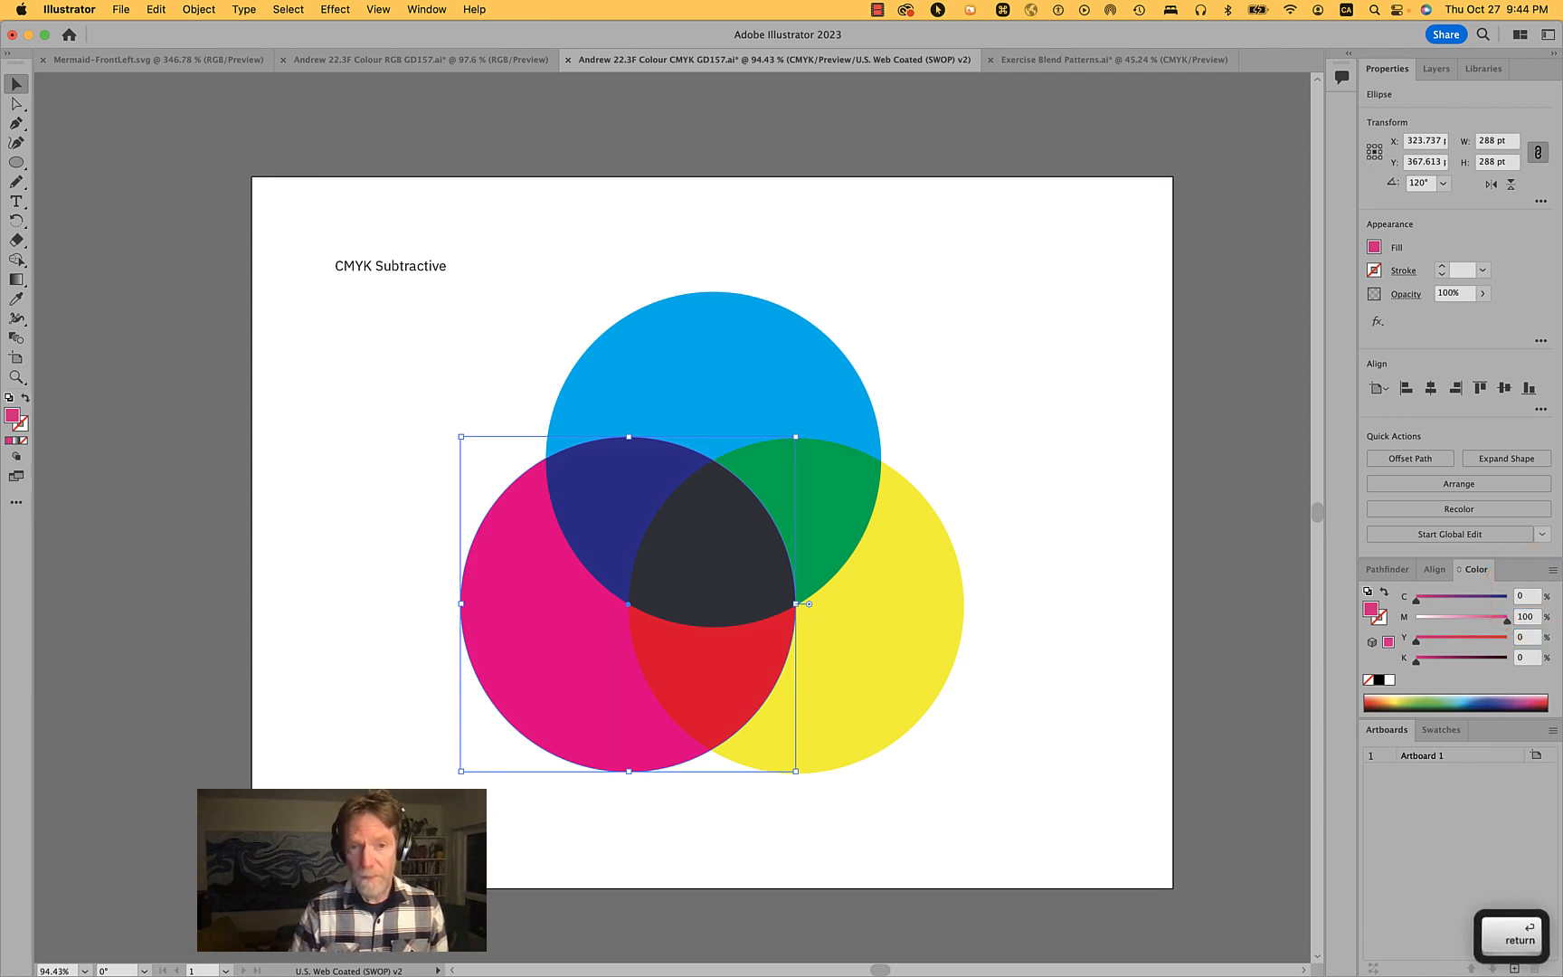
# - Set the right circle's fill to C 0 and Y 100, then deselect
pyautogui.click(897, 657)
pyautogui.click(1534, 633)
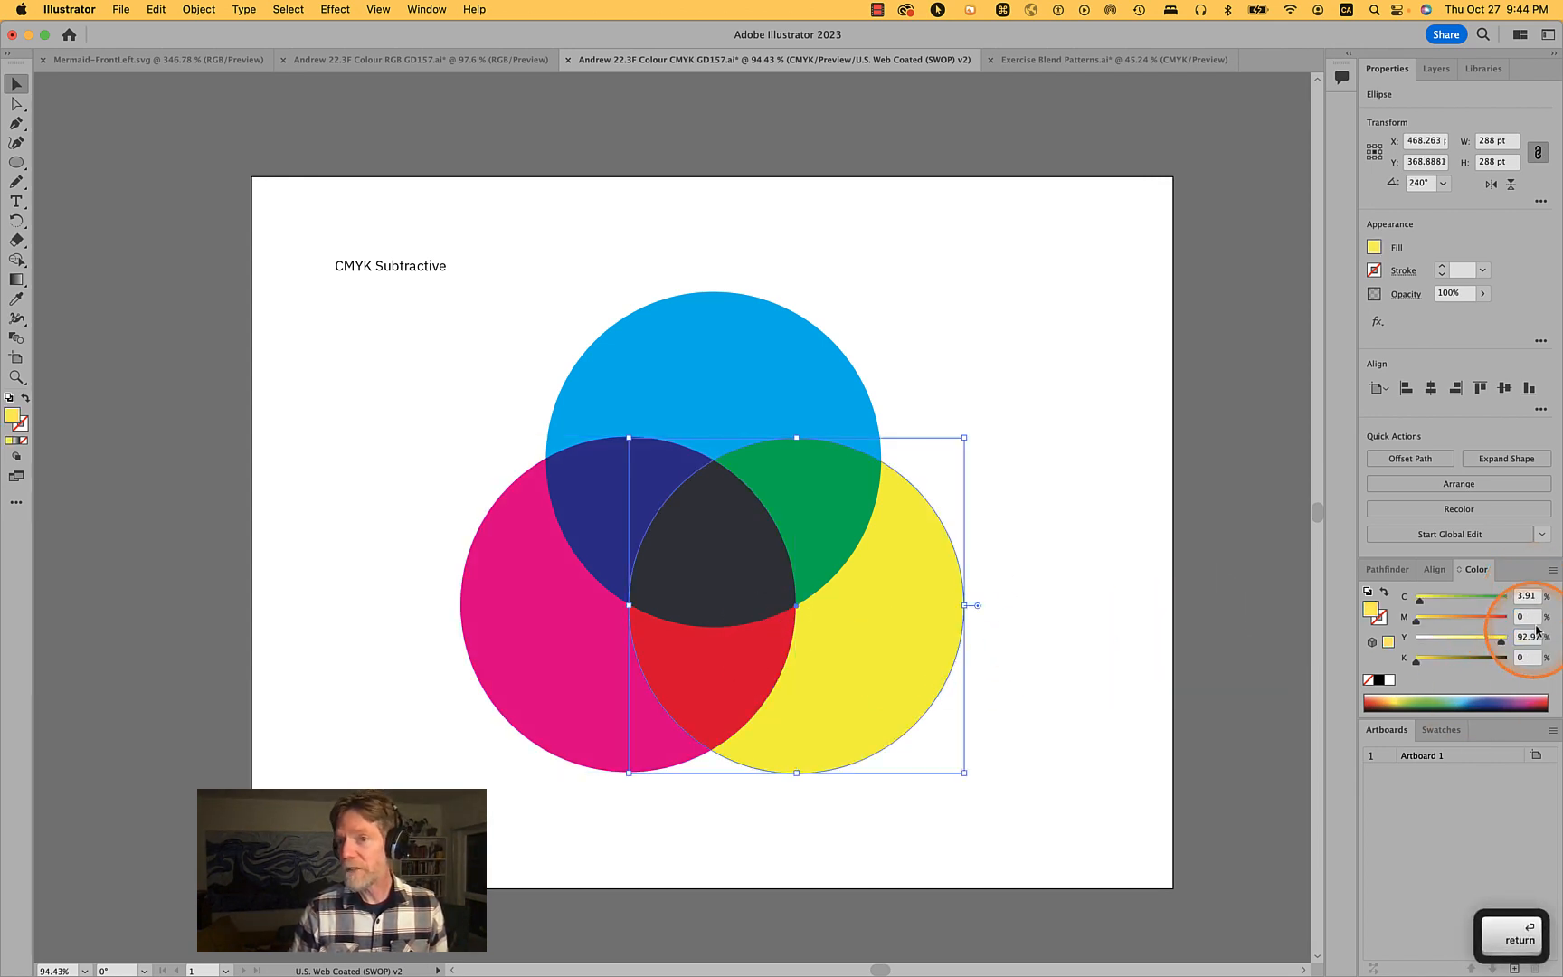
pyautogui.doubleClick(1522, 596)
pyautogui.write('0')
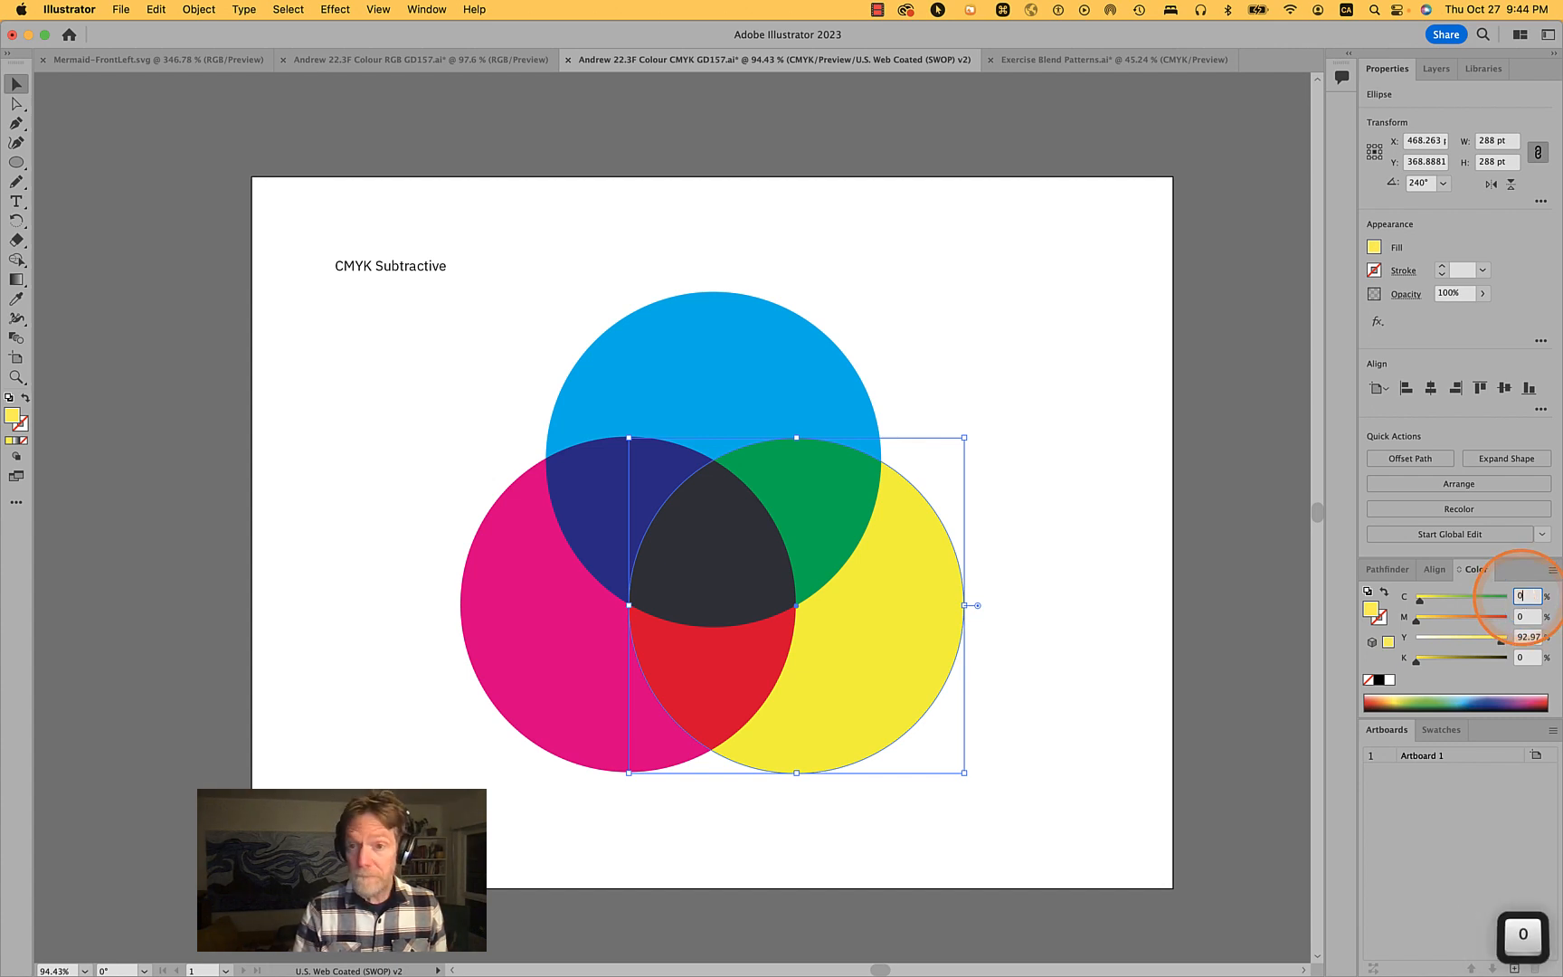
pyautogui.press('Tab')
pyautogui.write('1')
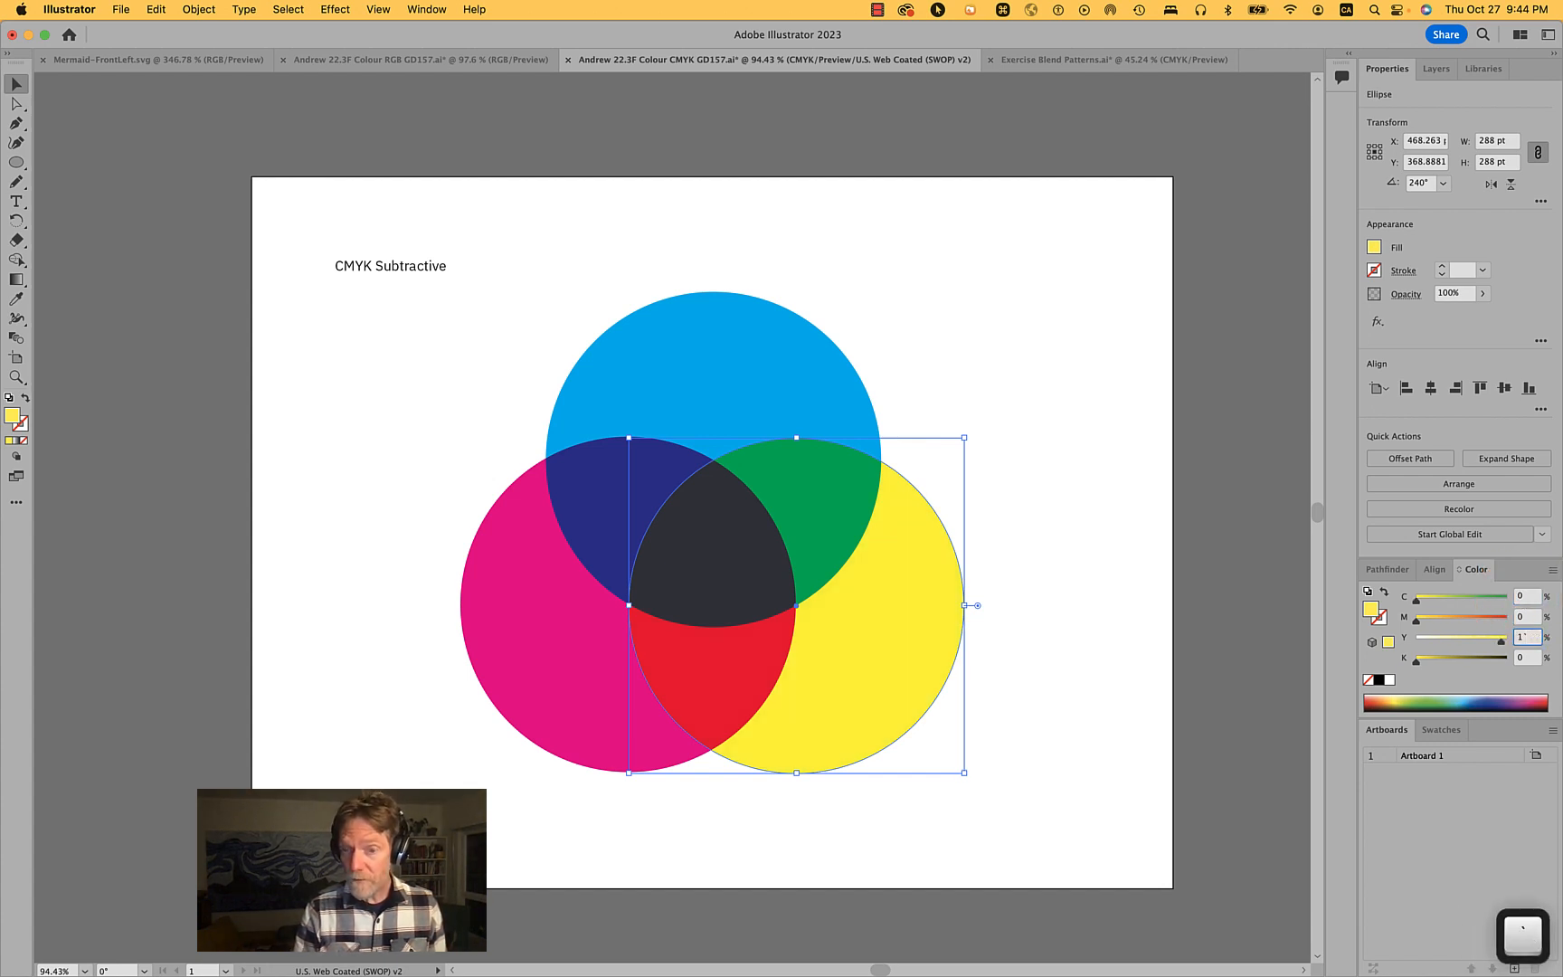
pyautogui.write('00')
pyautogui.press('Tab')
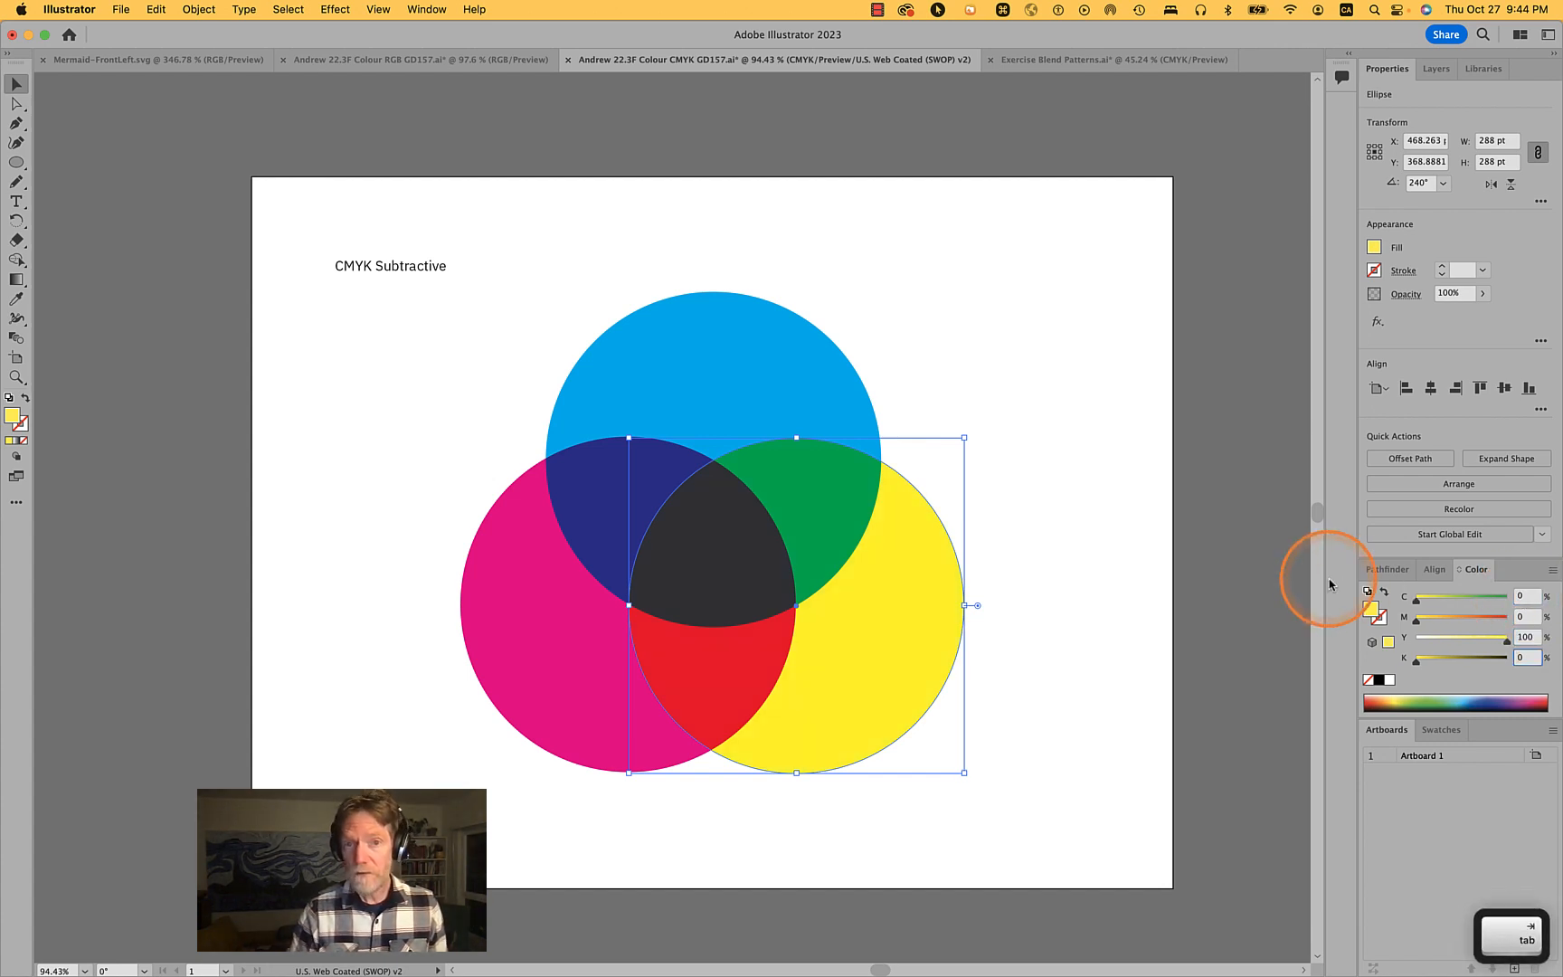
pyautogui.click(1124, 553)
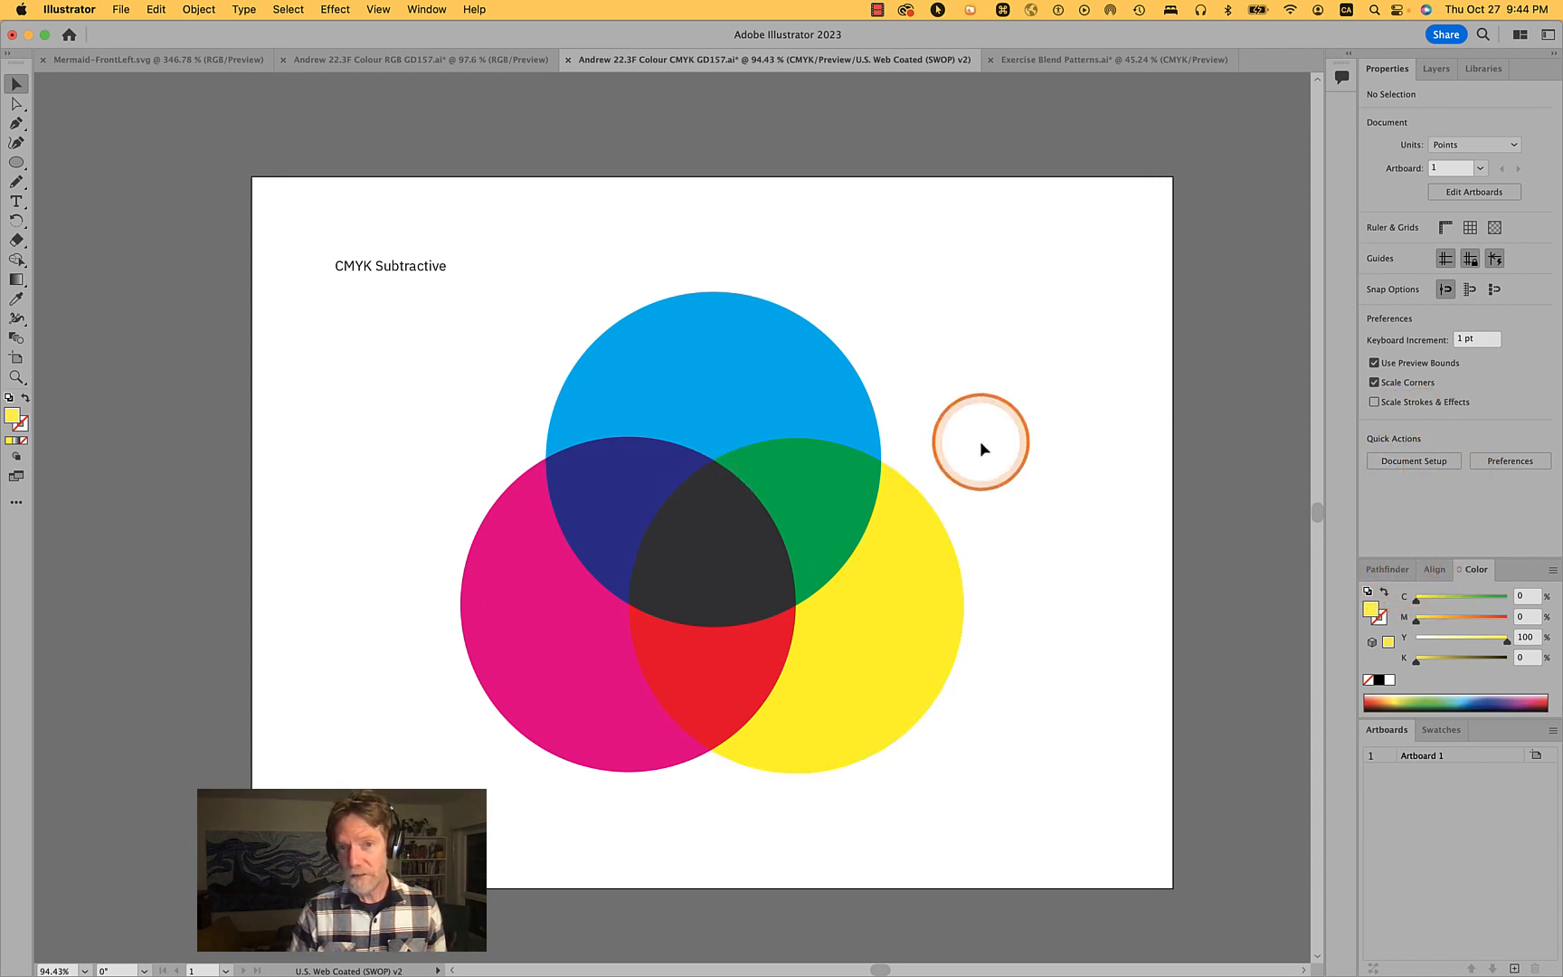
# - Select all three circles and inspect their transparency blend mode
pyautogui.click(1003, 751)
pyautogui.moveTo(1004, 751)
pyautogui.mouseDown()
pyautogui.moveTo(533, 444)
pyautogui.moveTo(547, 438)
pyautogui.mouseUp()
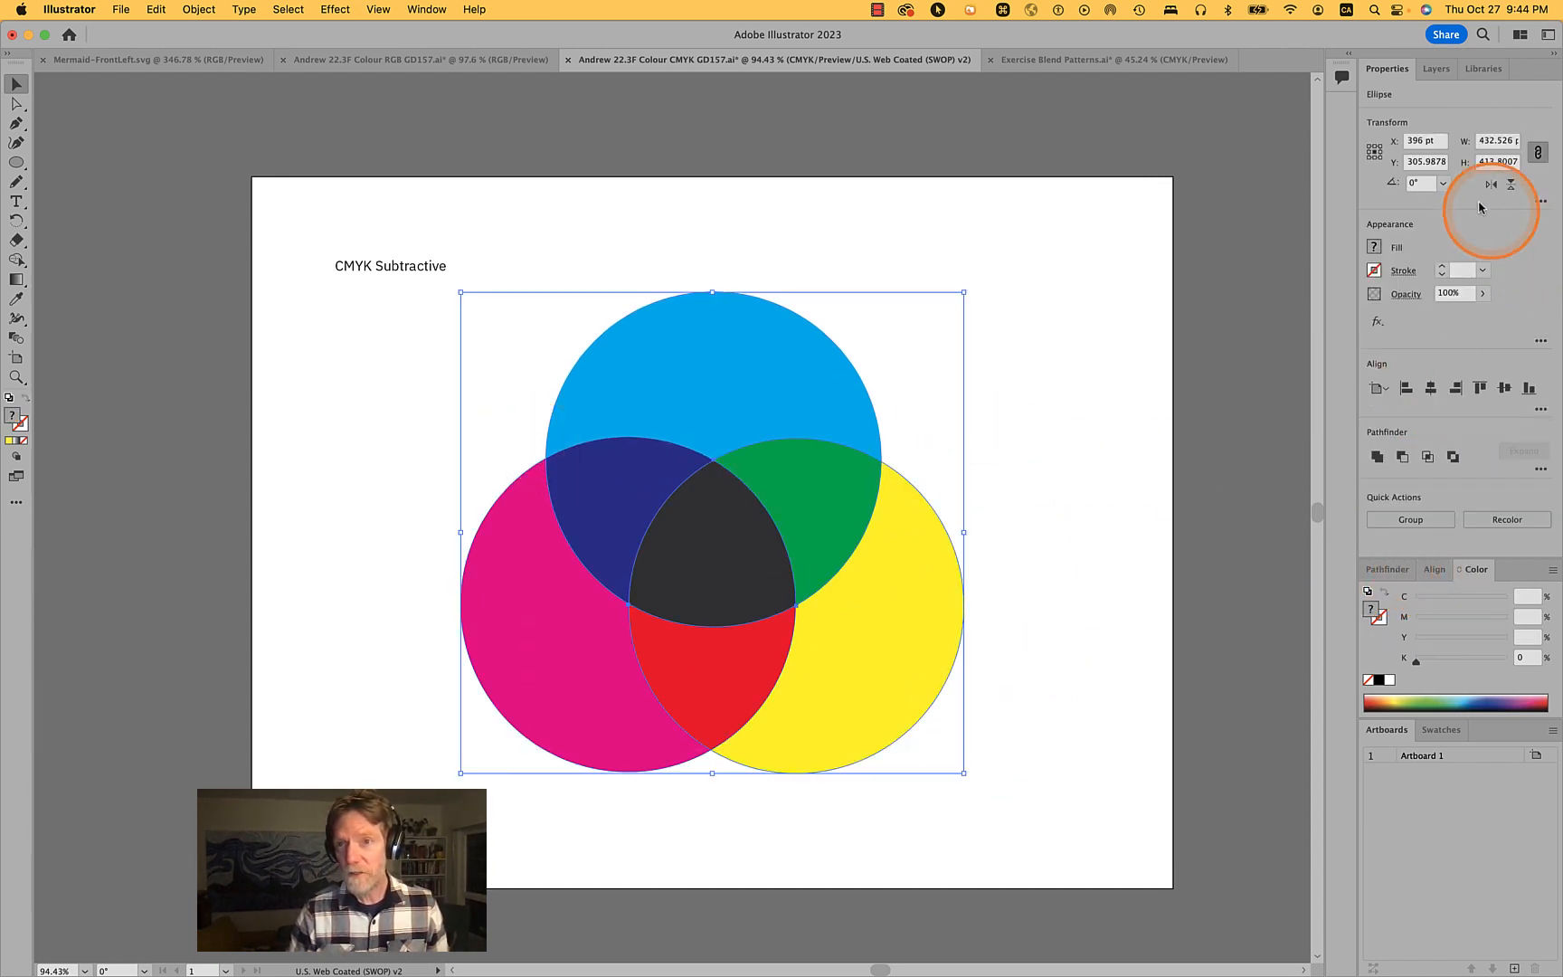
pyautogui.click(1407, 294)
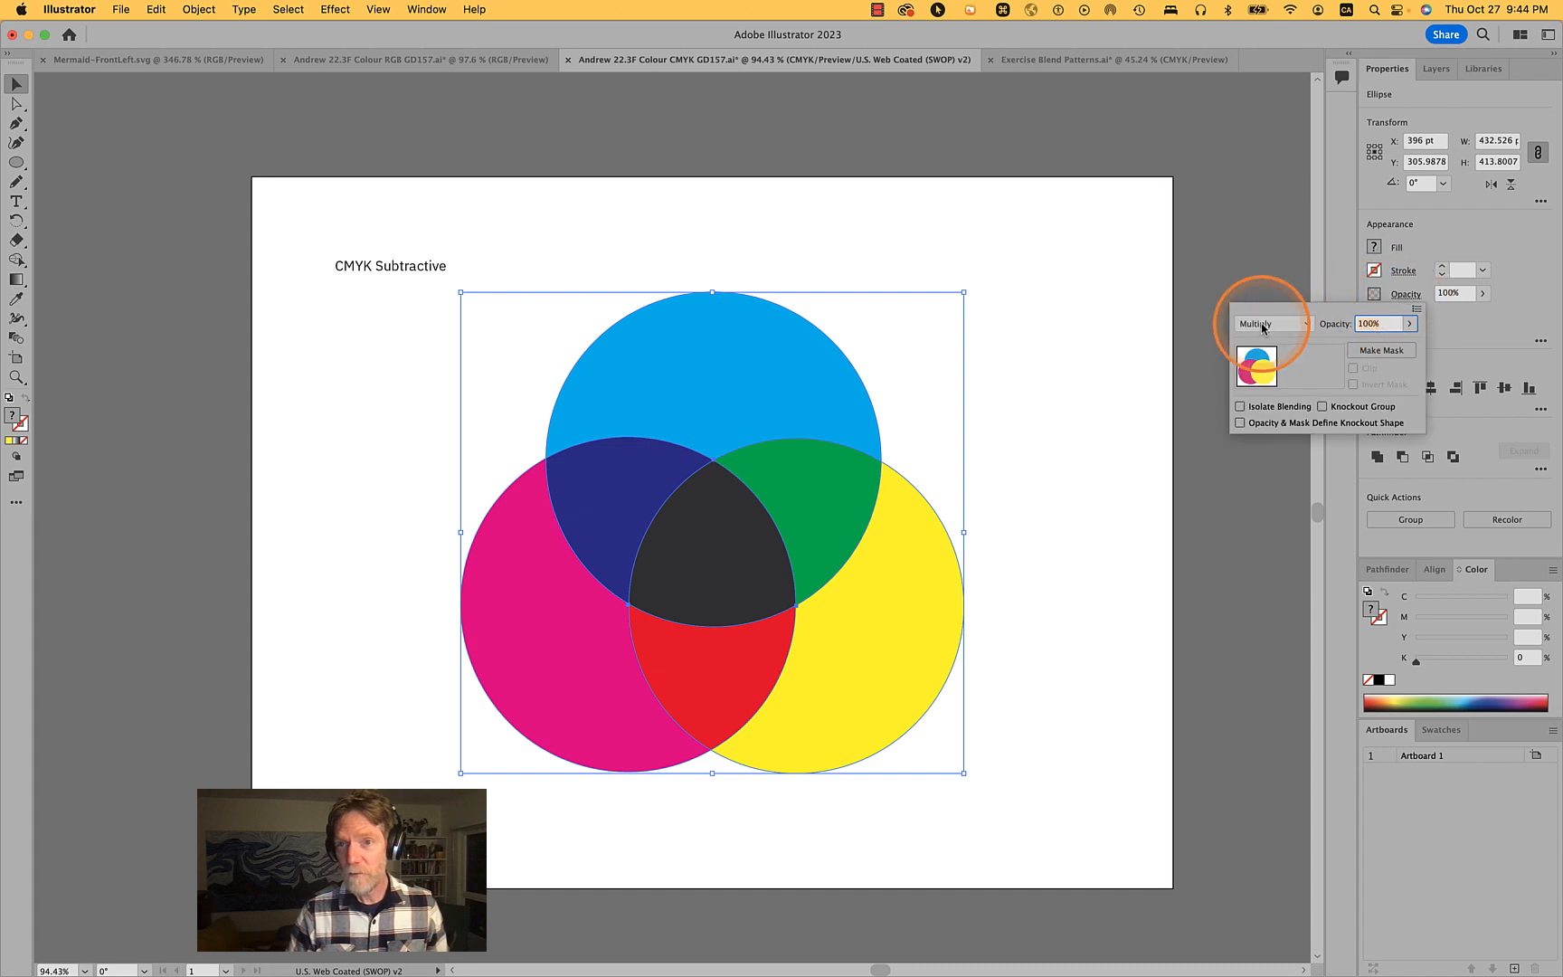
pyautogui.press('Escape')
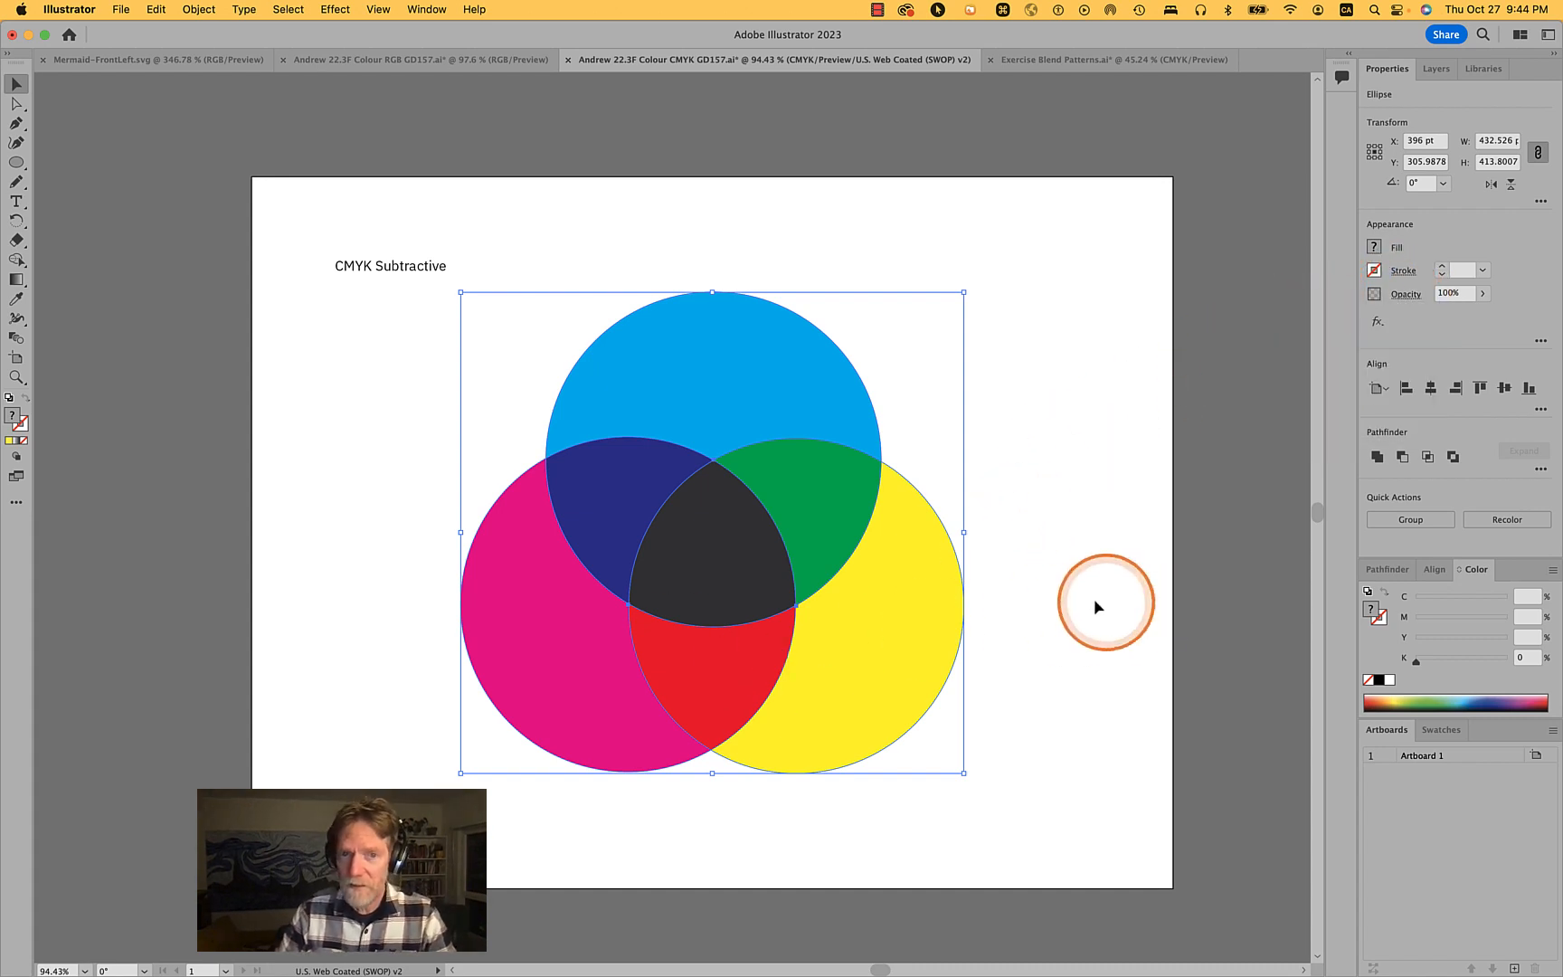
pyautogui.keyDown('alt'); pyautogui.scroll(5, 685, 561); pyautogui.keyUp('alt')
pyautogui.keyDown('alt'); pyautogui.scroll(-3, 684, 561); pyautogui.keyUp('alt')
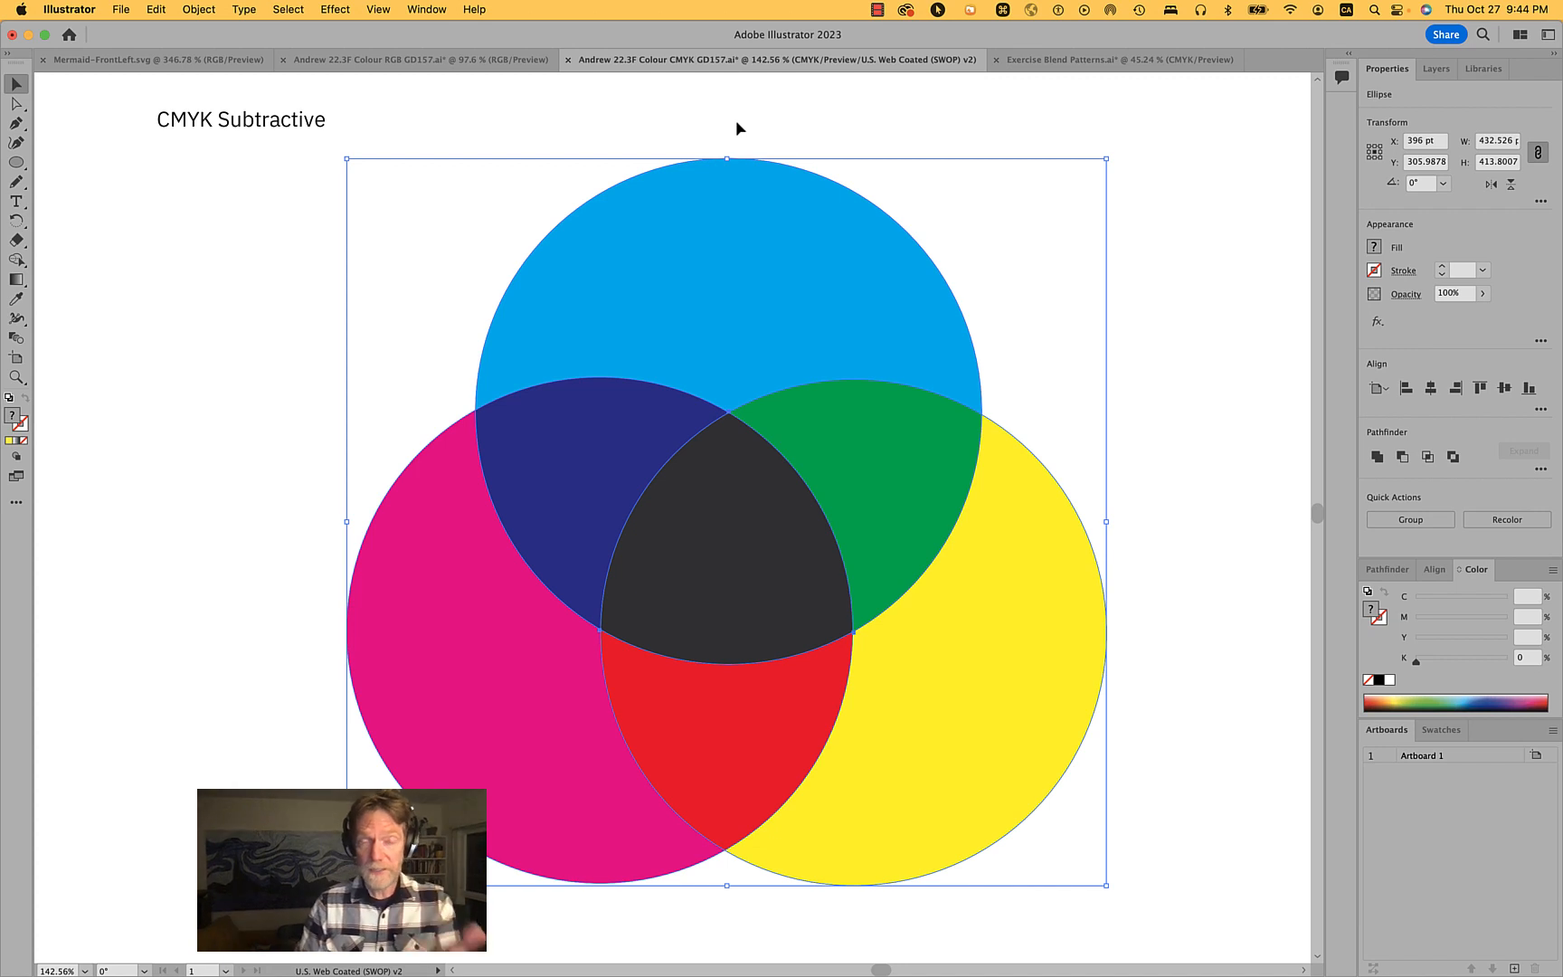
# - Check the proof setup and toggle Proof Colors off and back on to compare the preview
pyautogui.click(378, 9)
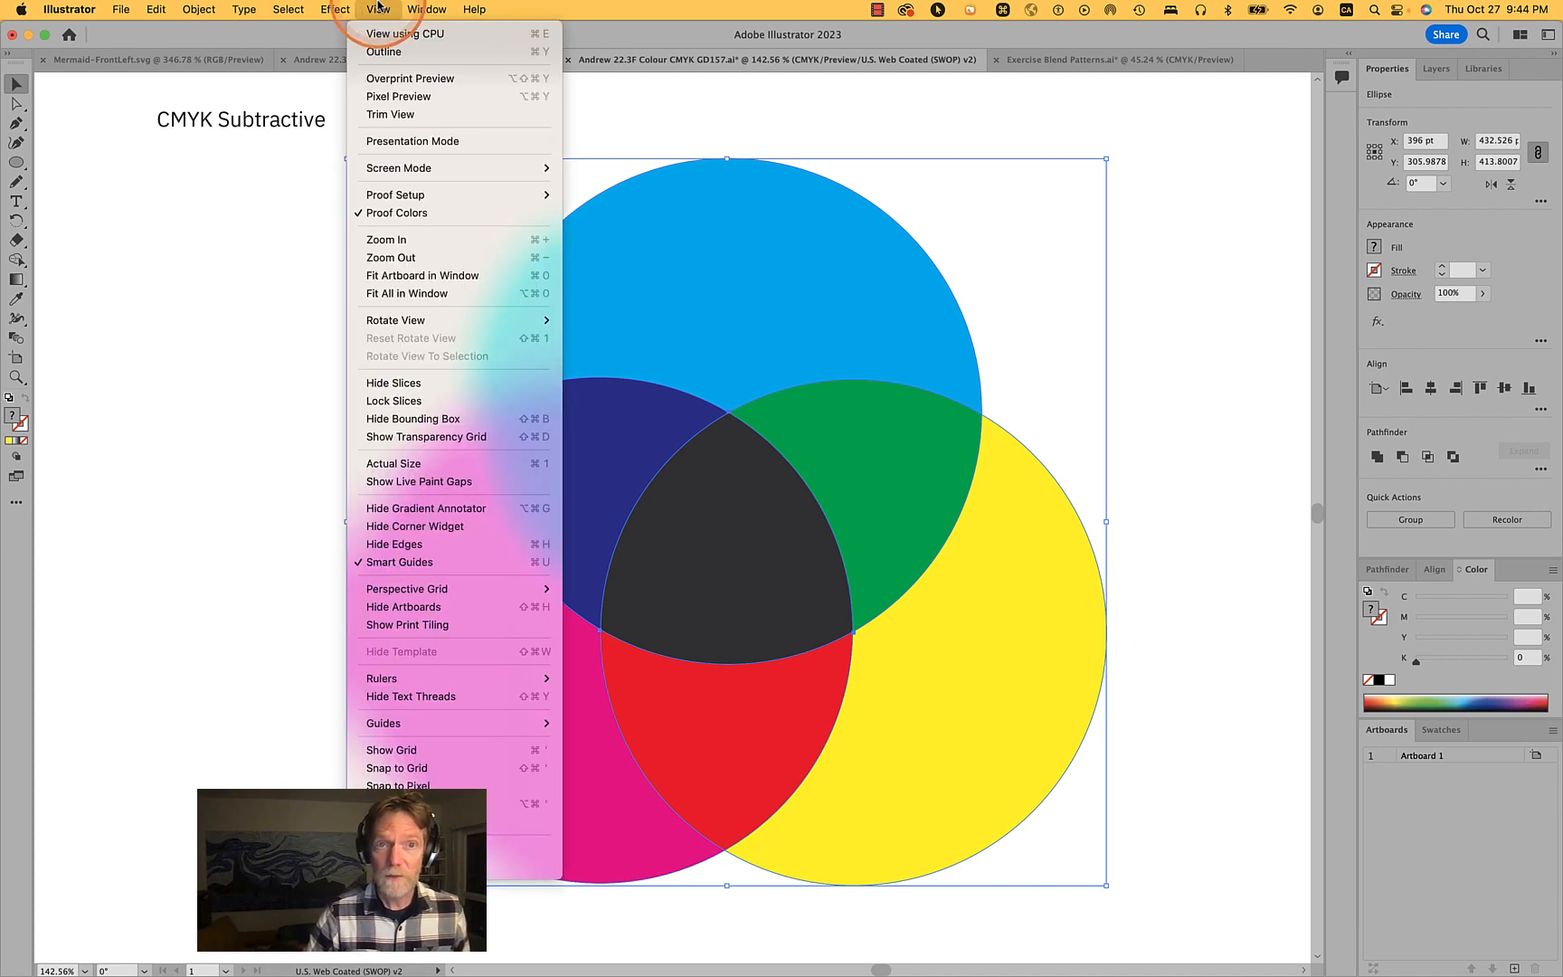
pyautogui.moveTo(412, 192)
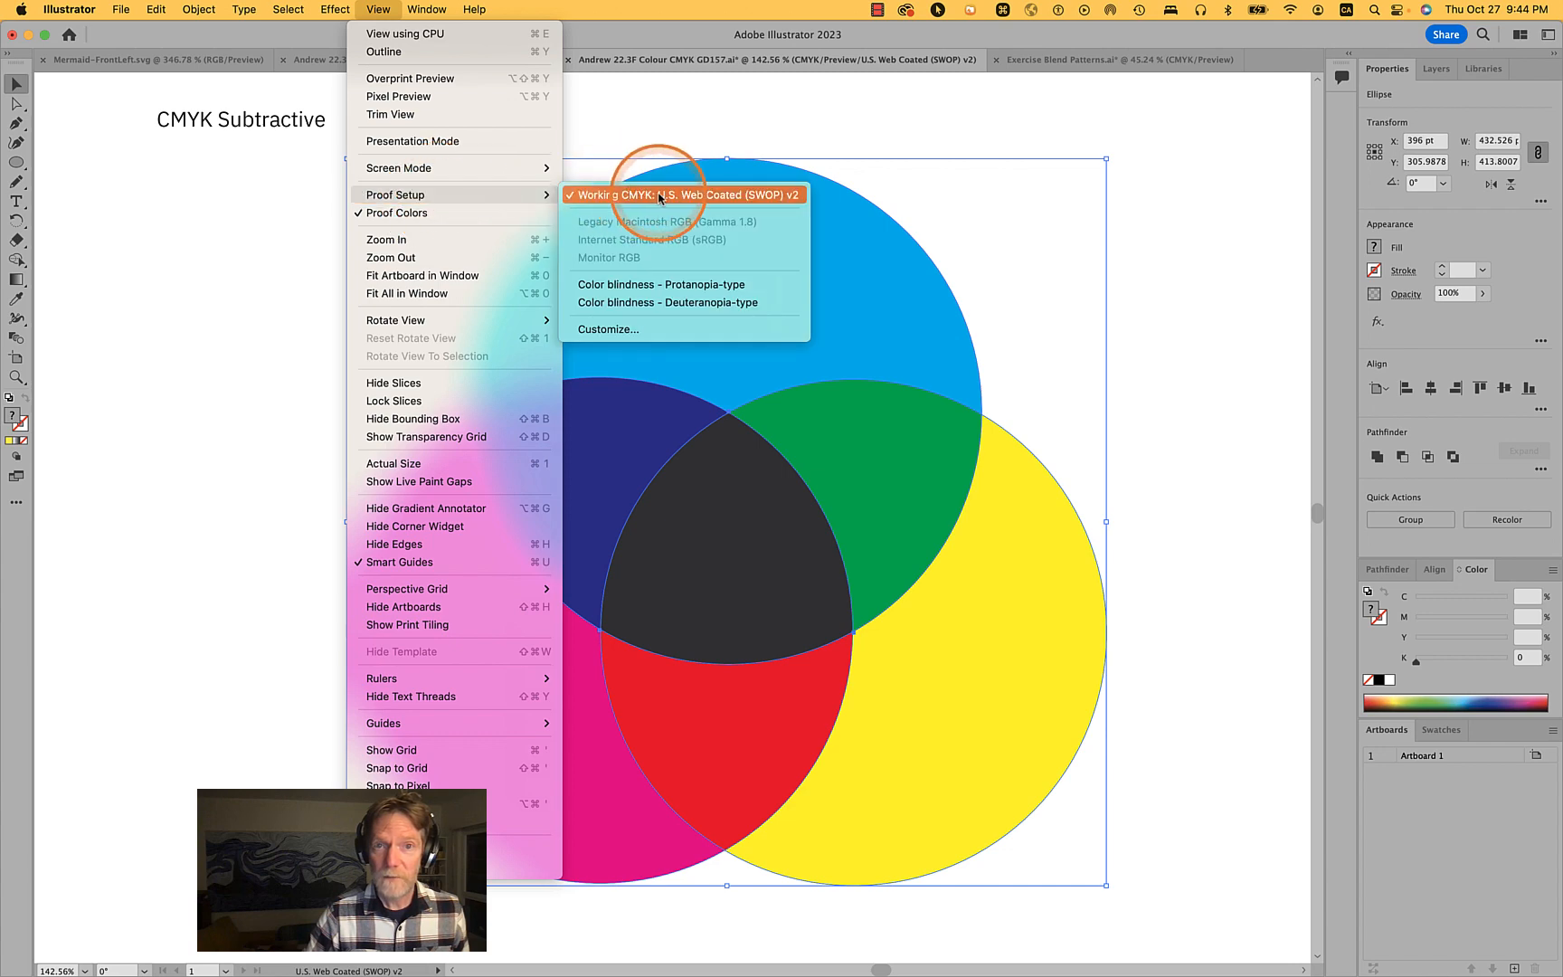
pyautogui.click(429, 213)
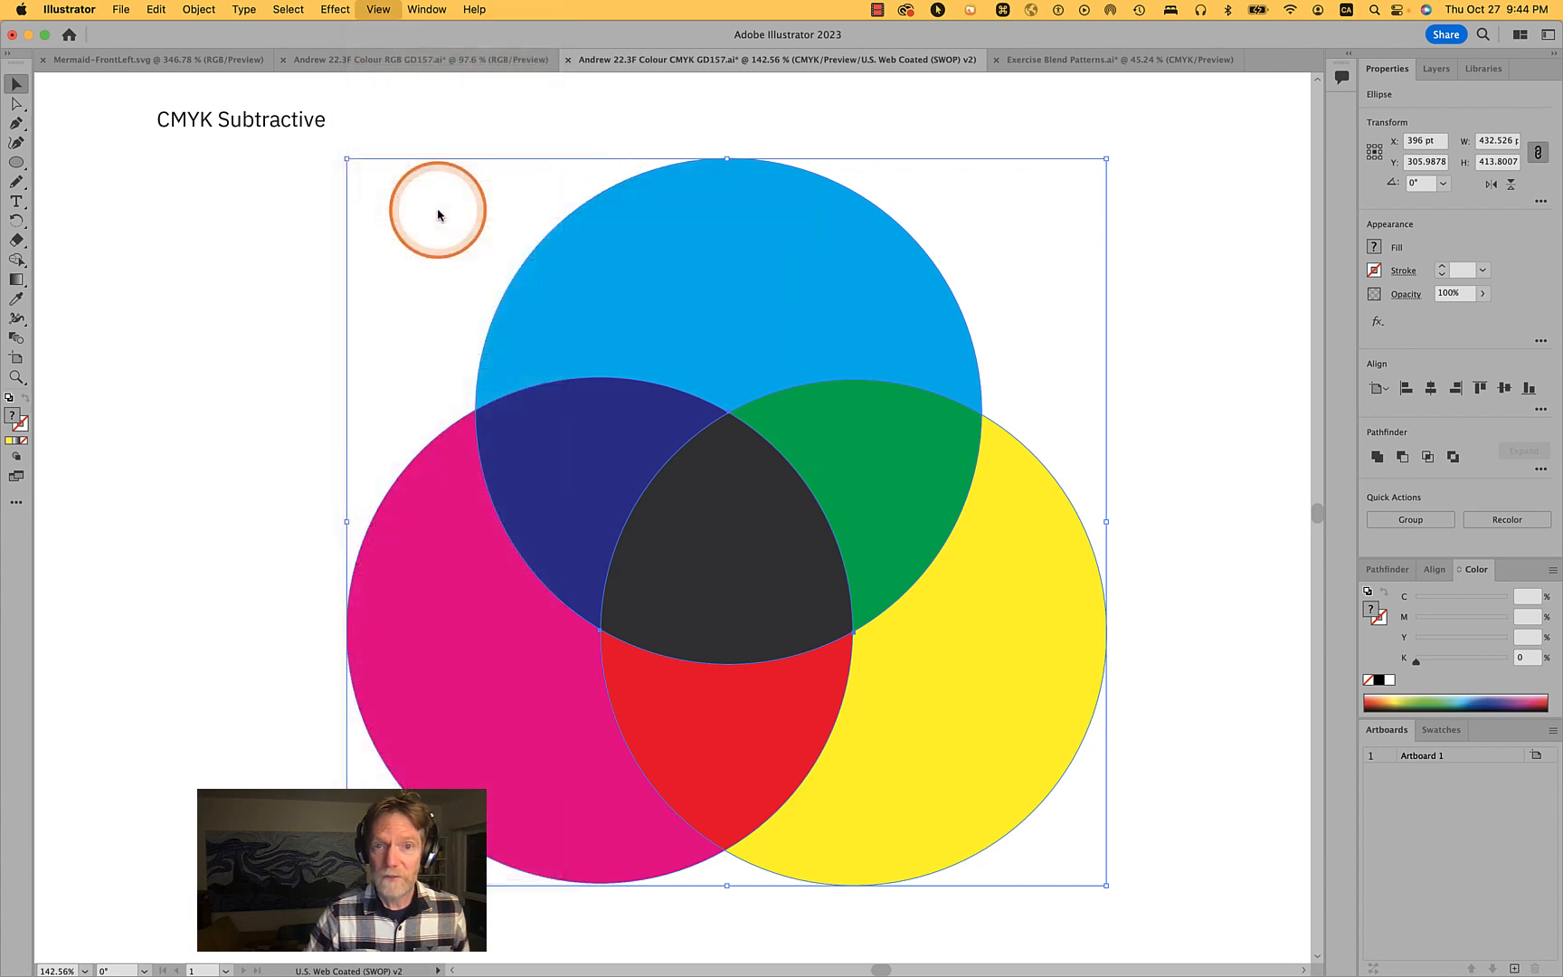
pyautogui.click(378, 10)
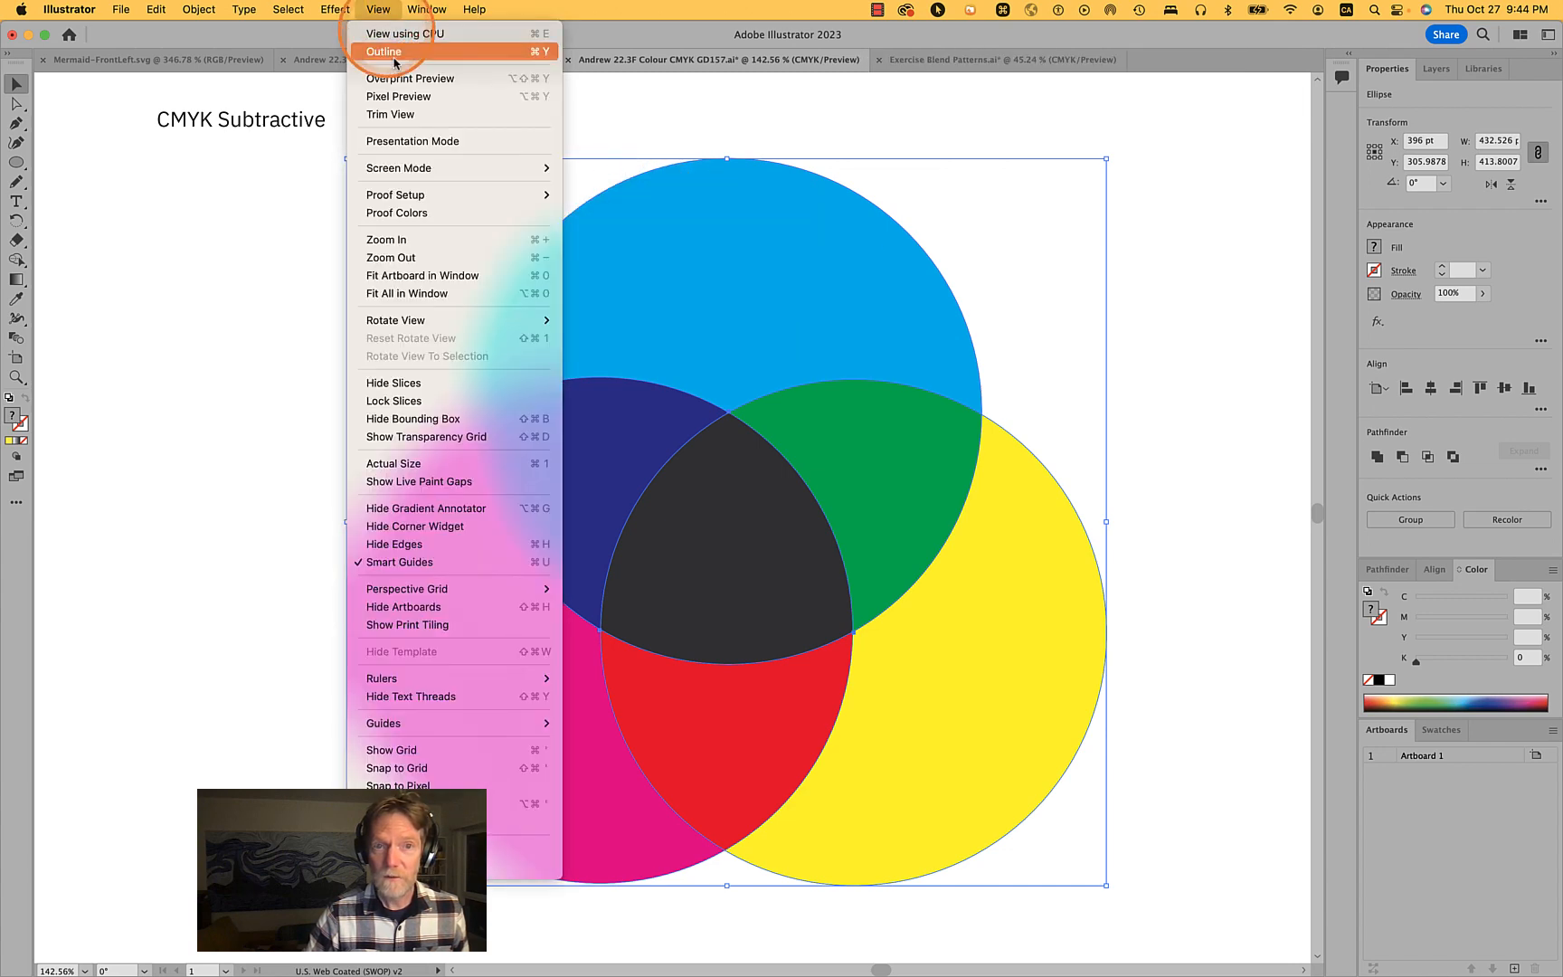
pyautogui.click(418, 213)
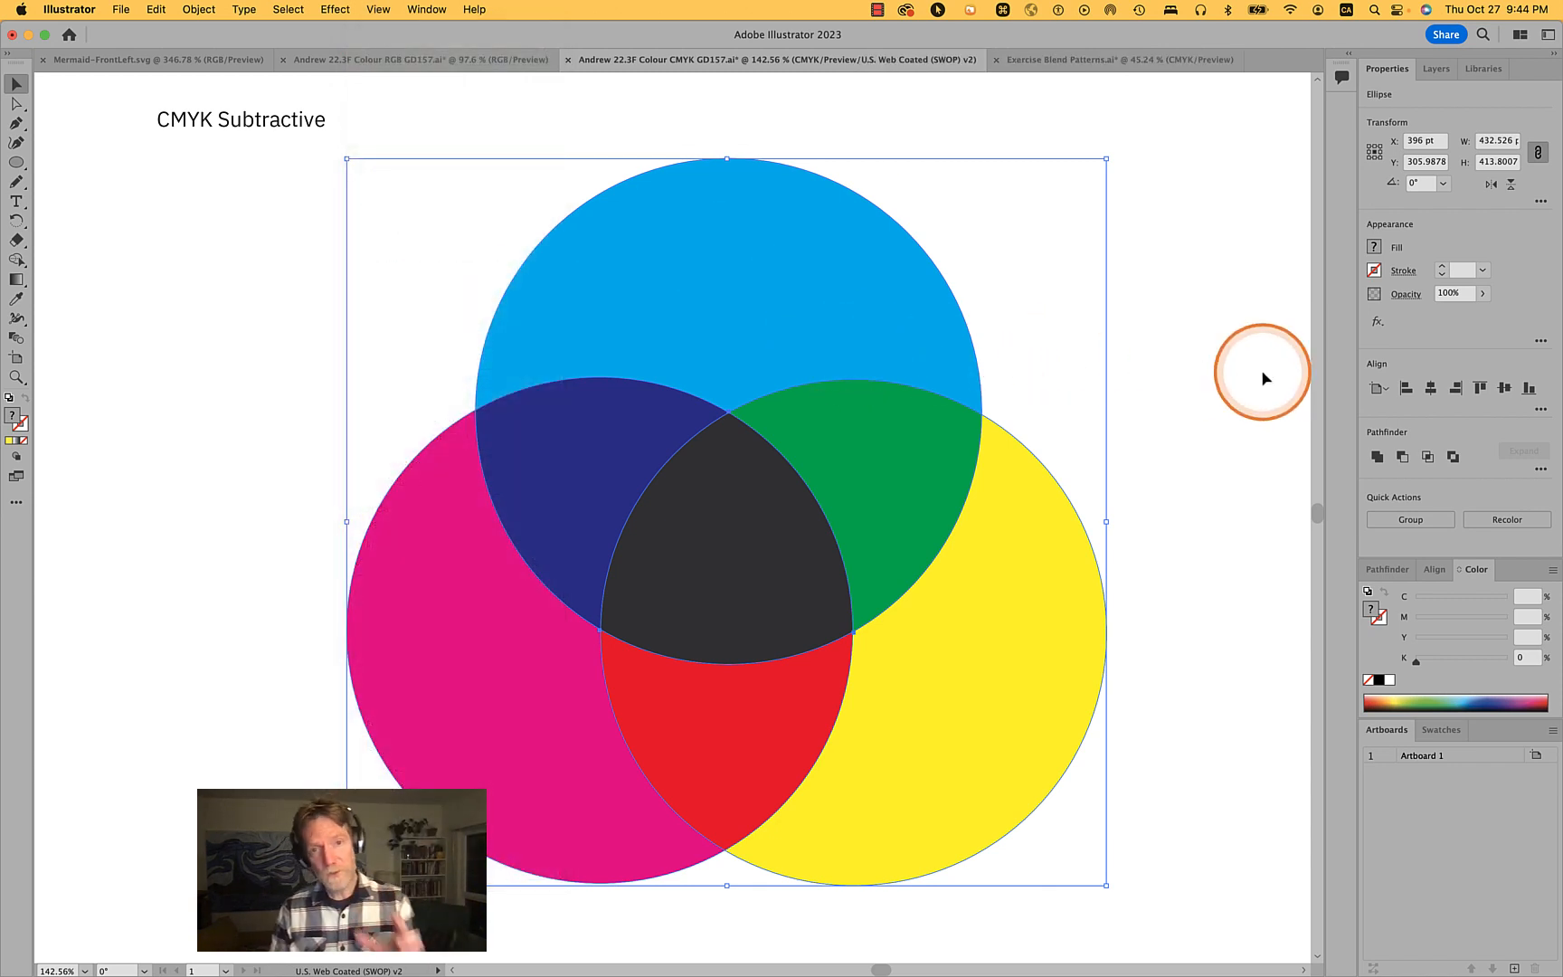
# - Copy all three circles and paste the copies in back
pyautogui.click(1167, 467)
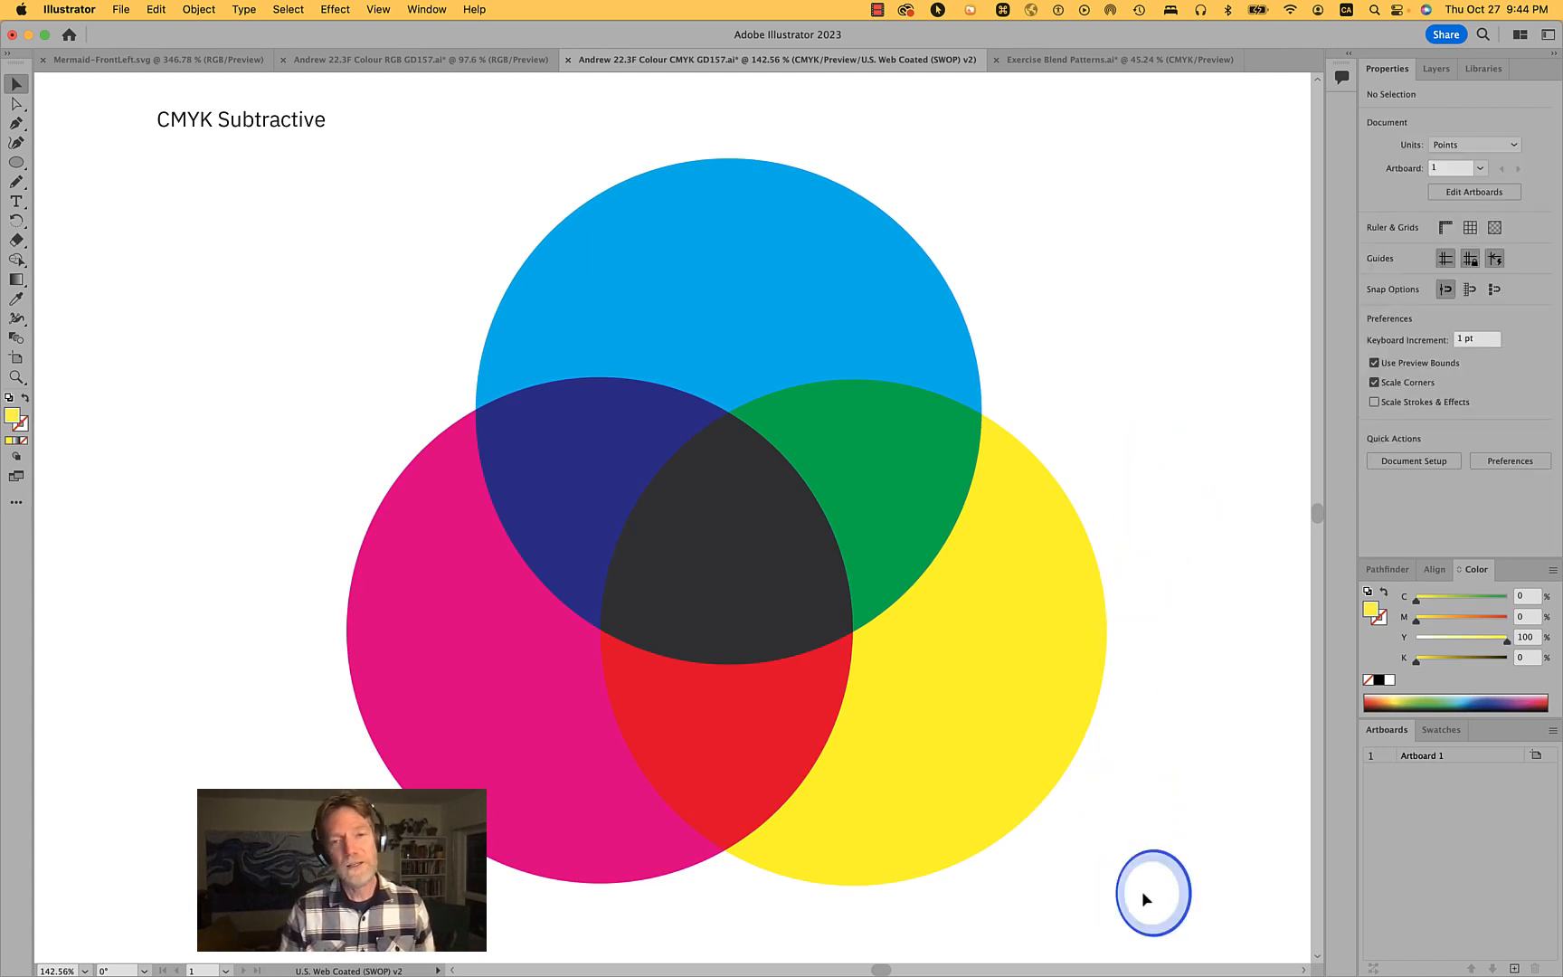
pyautogui.moveTo(1142, 893); pyautogui.dragTo(368, 335)
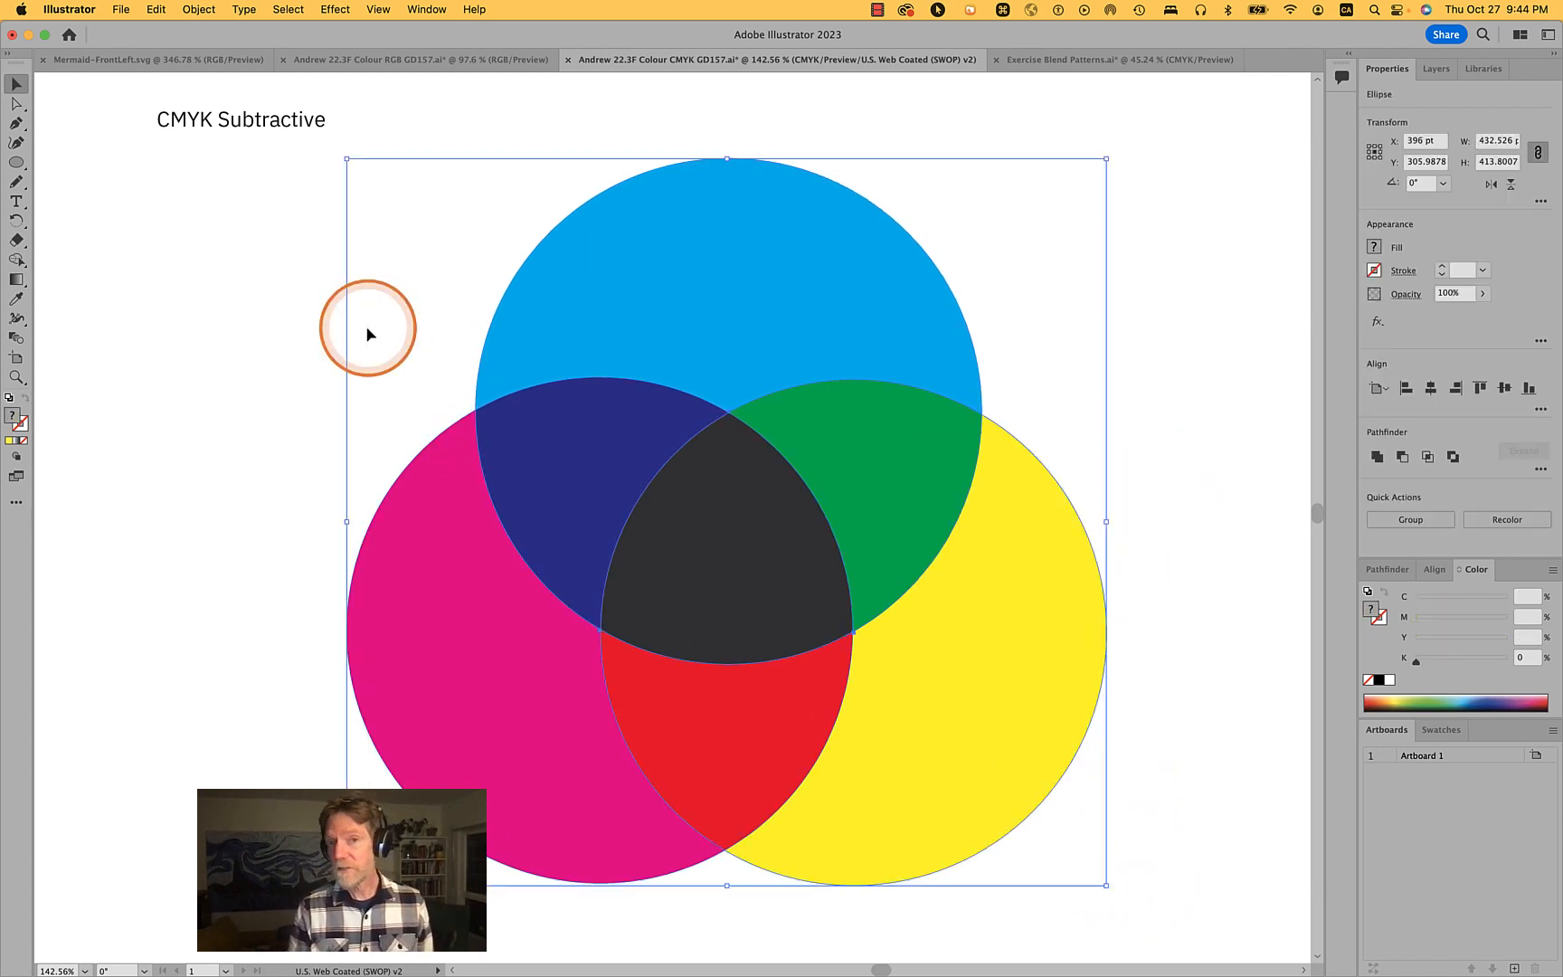
pyautogui.press('super')
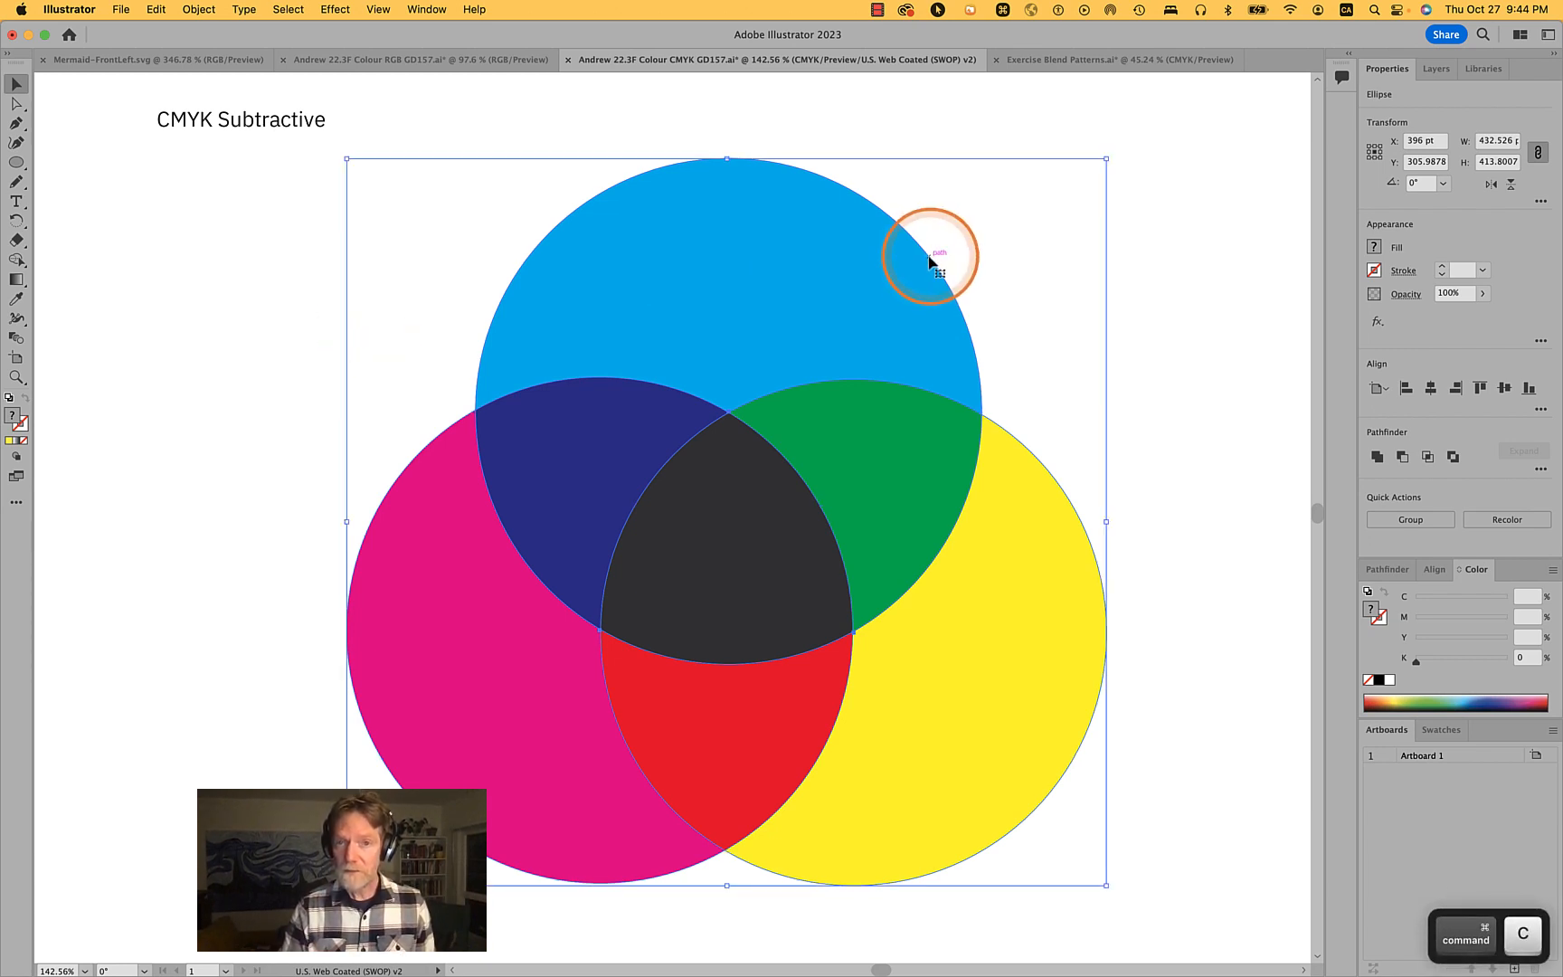
pyautogui.press('super+c')
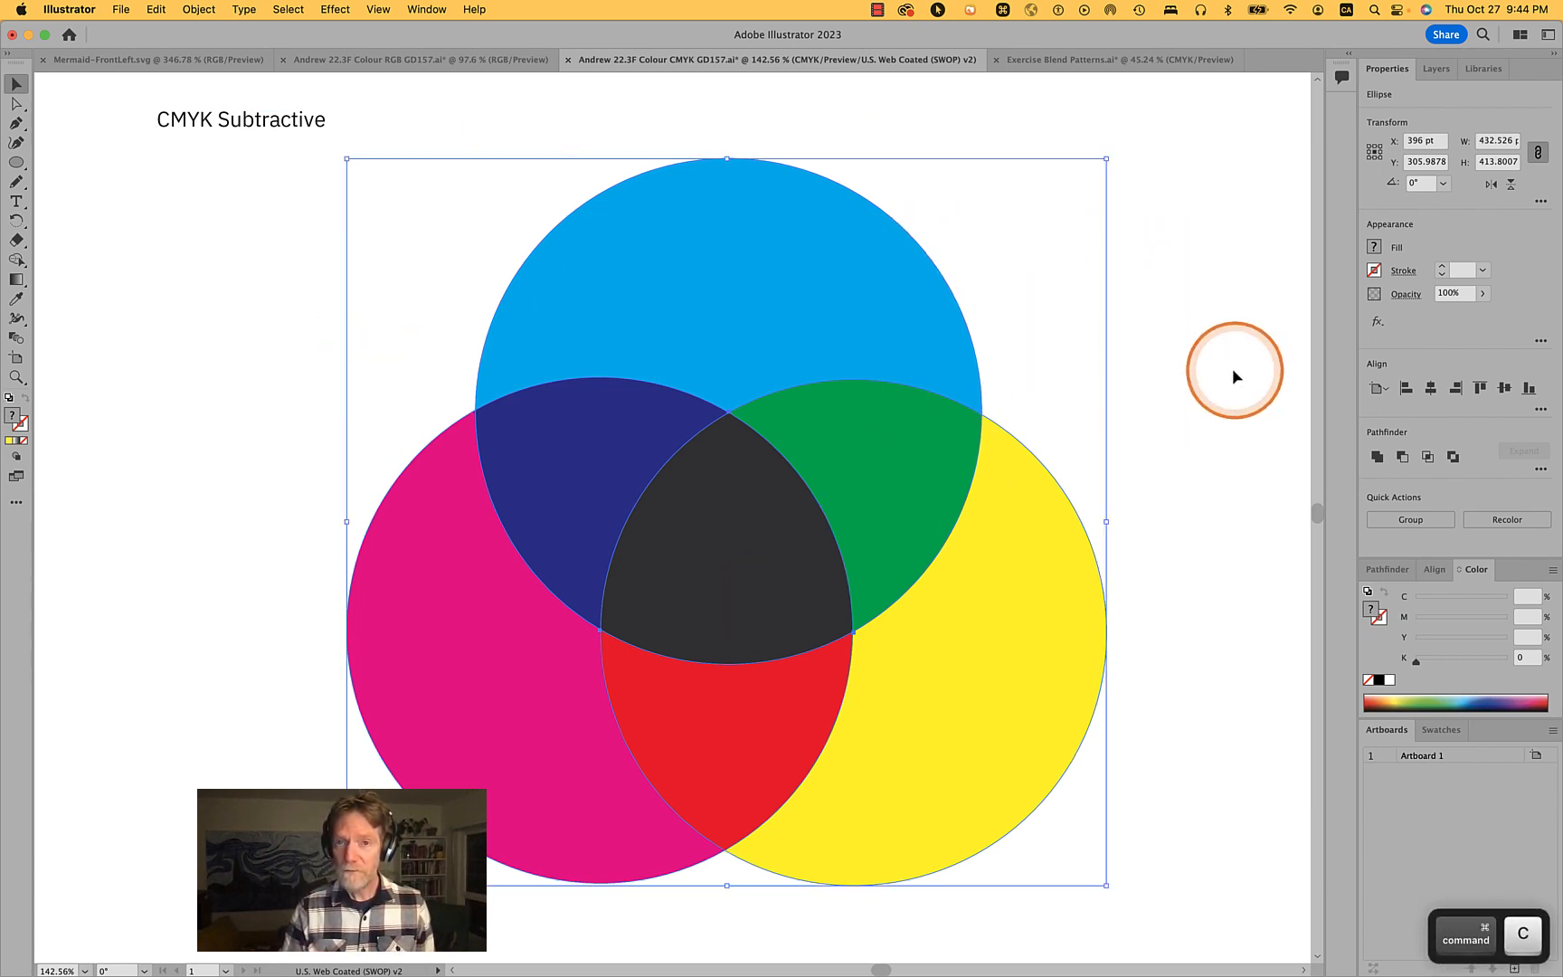
pyautogui.click(1225, 366)
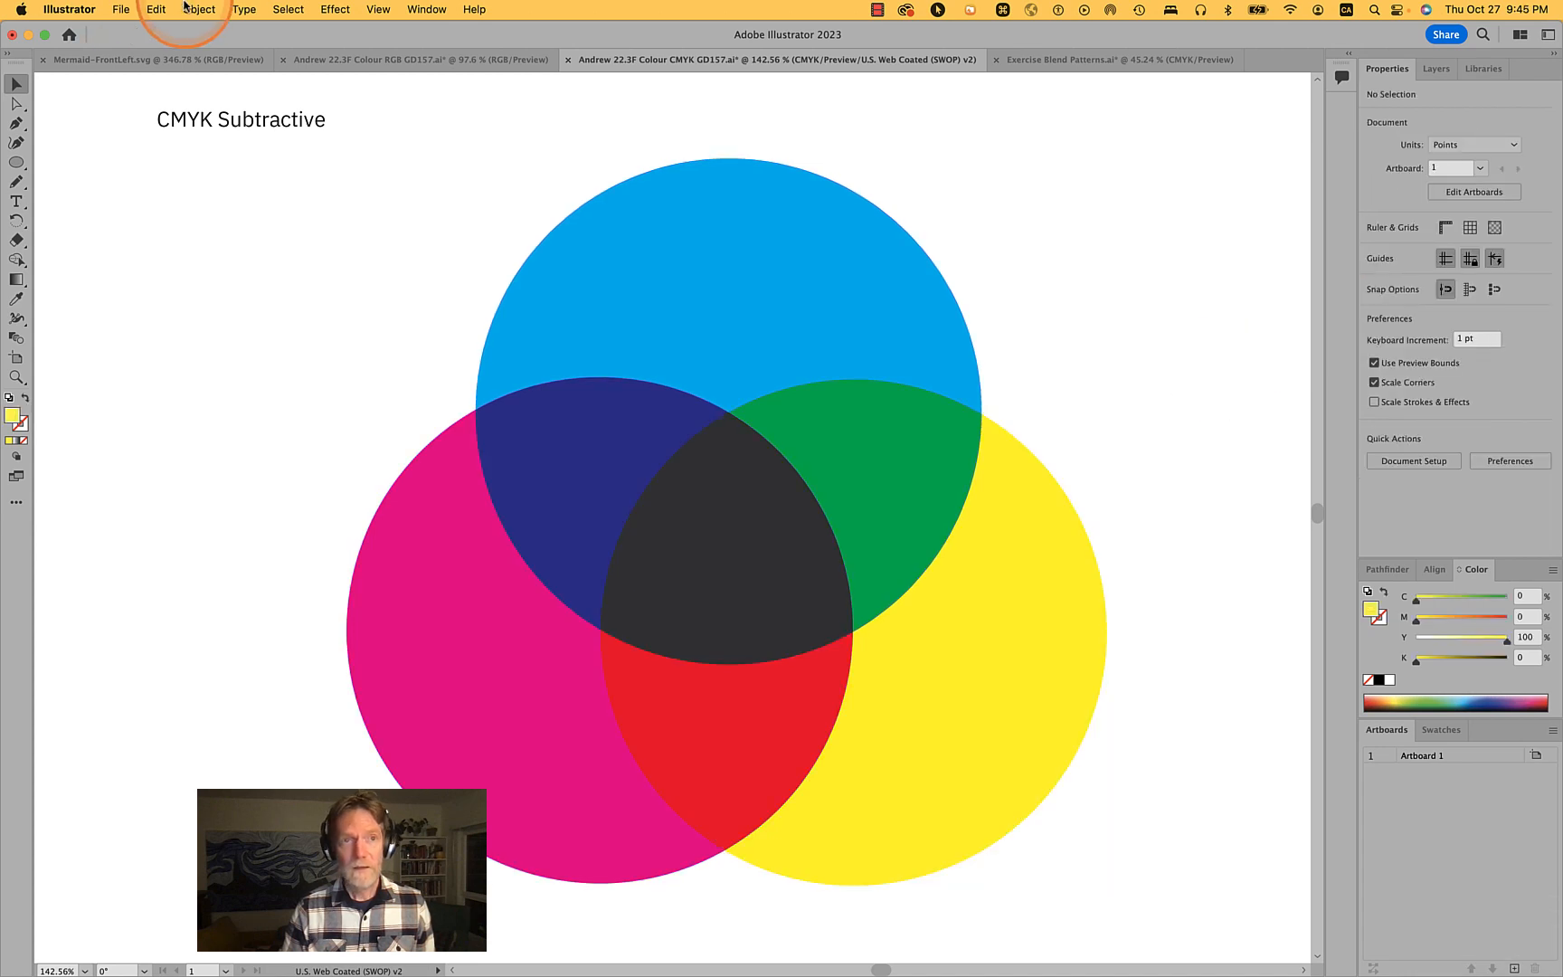
pyautogui.click(157, 9)
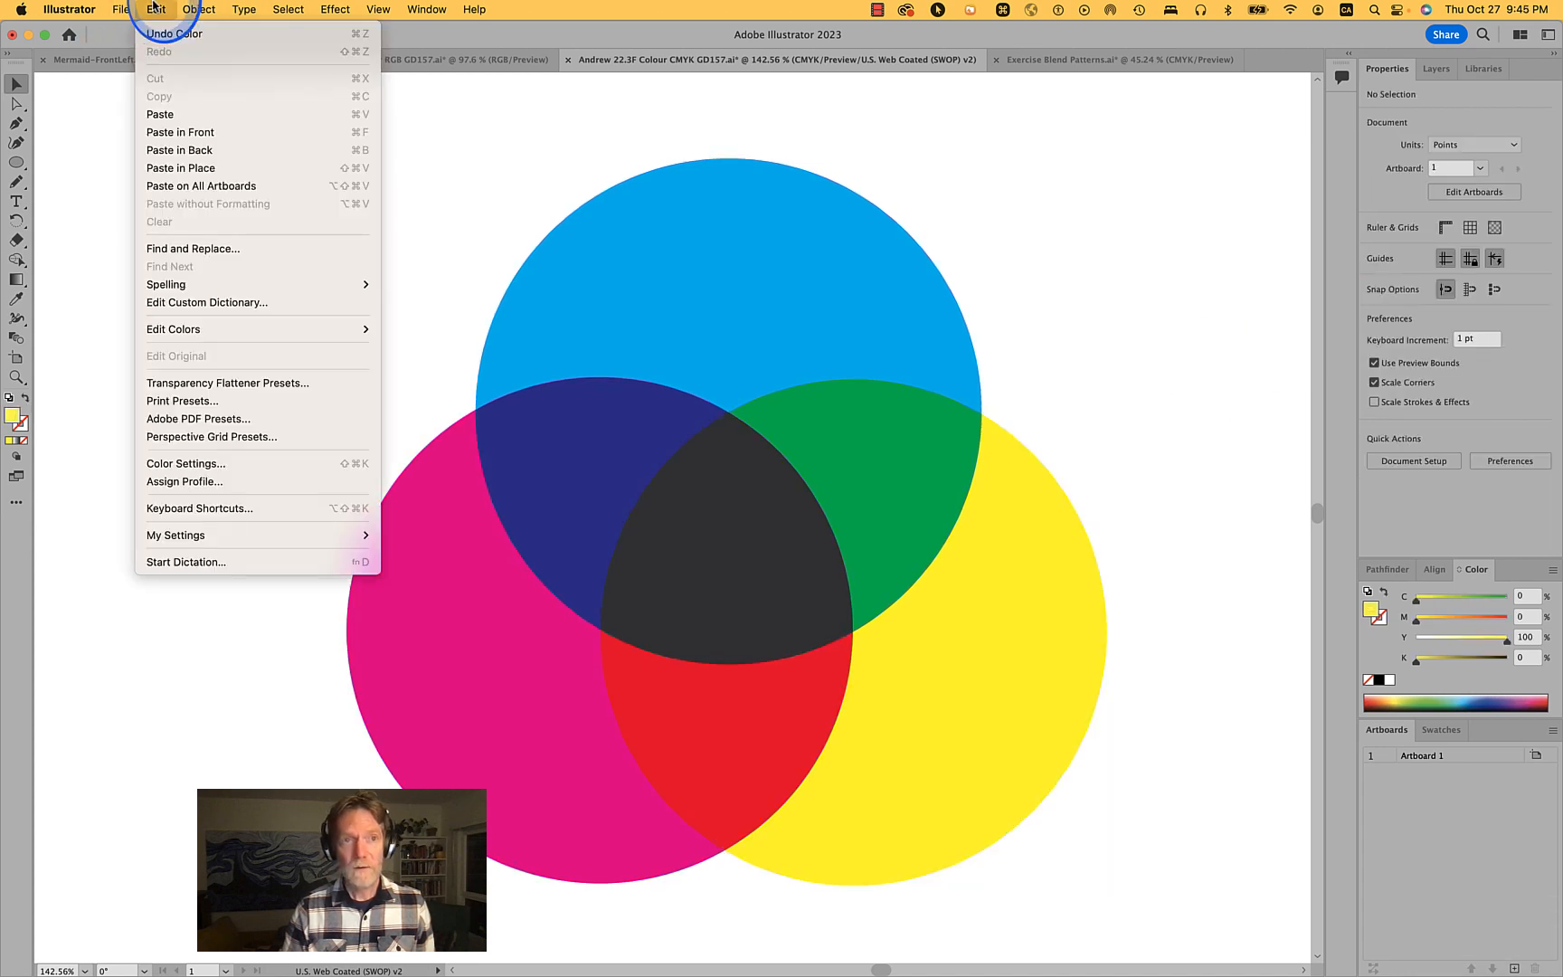
pyautogui.click(188, 150)
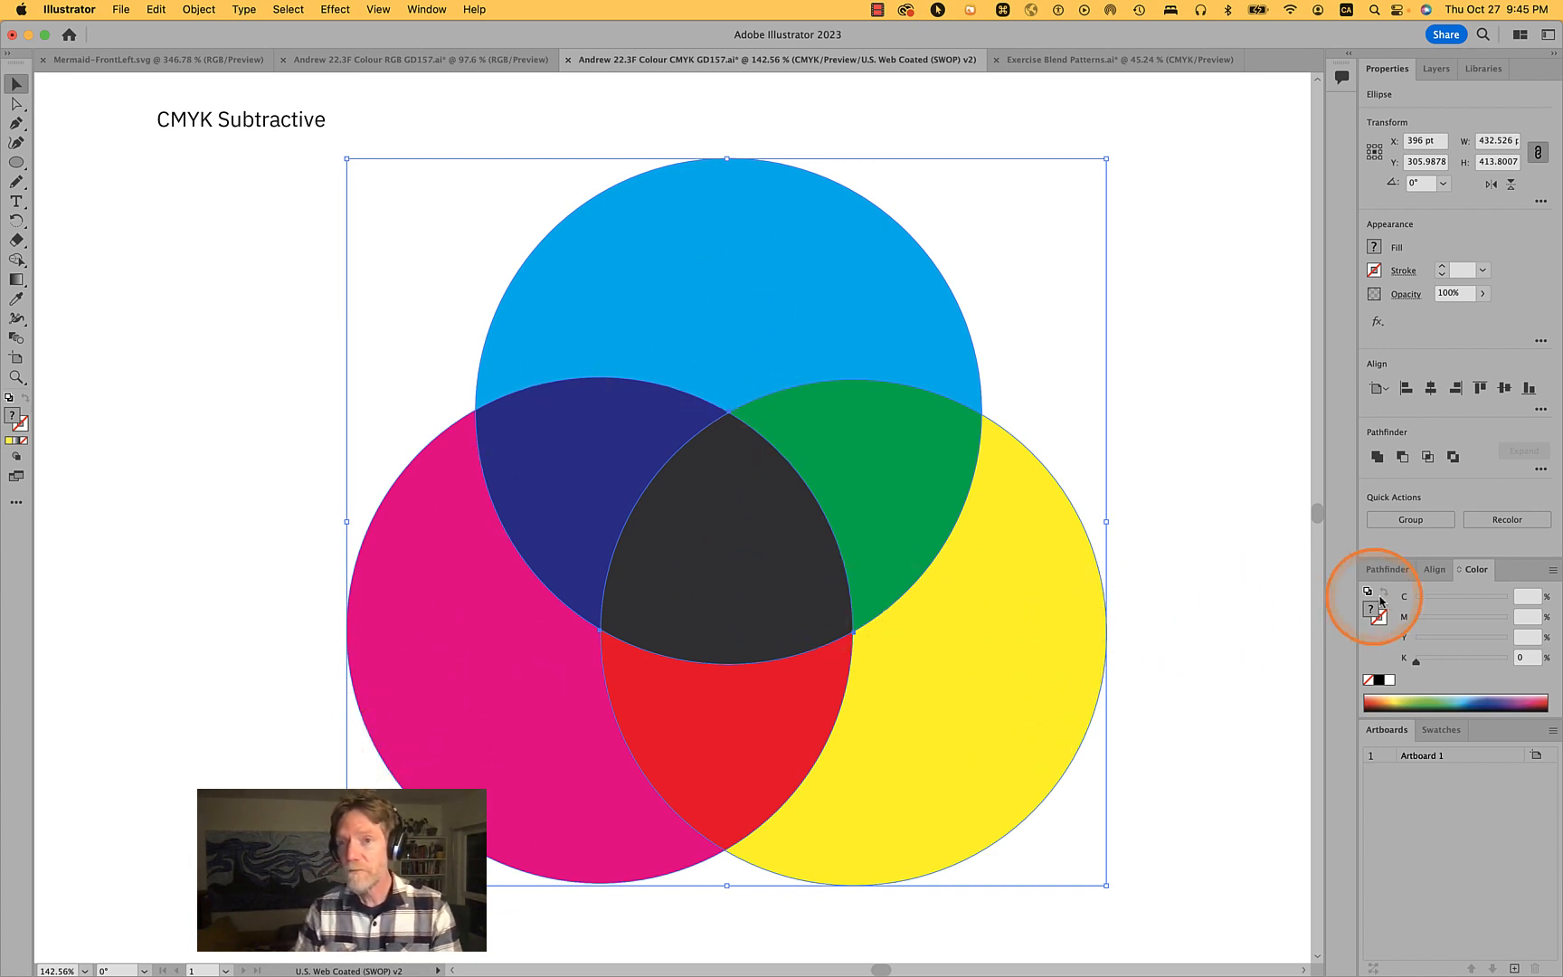
# - Intersect the pasted circles into the central overlap shape and fill it with black
pyautogui.click(1428, 457)
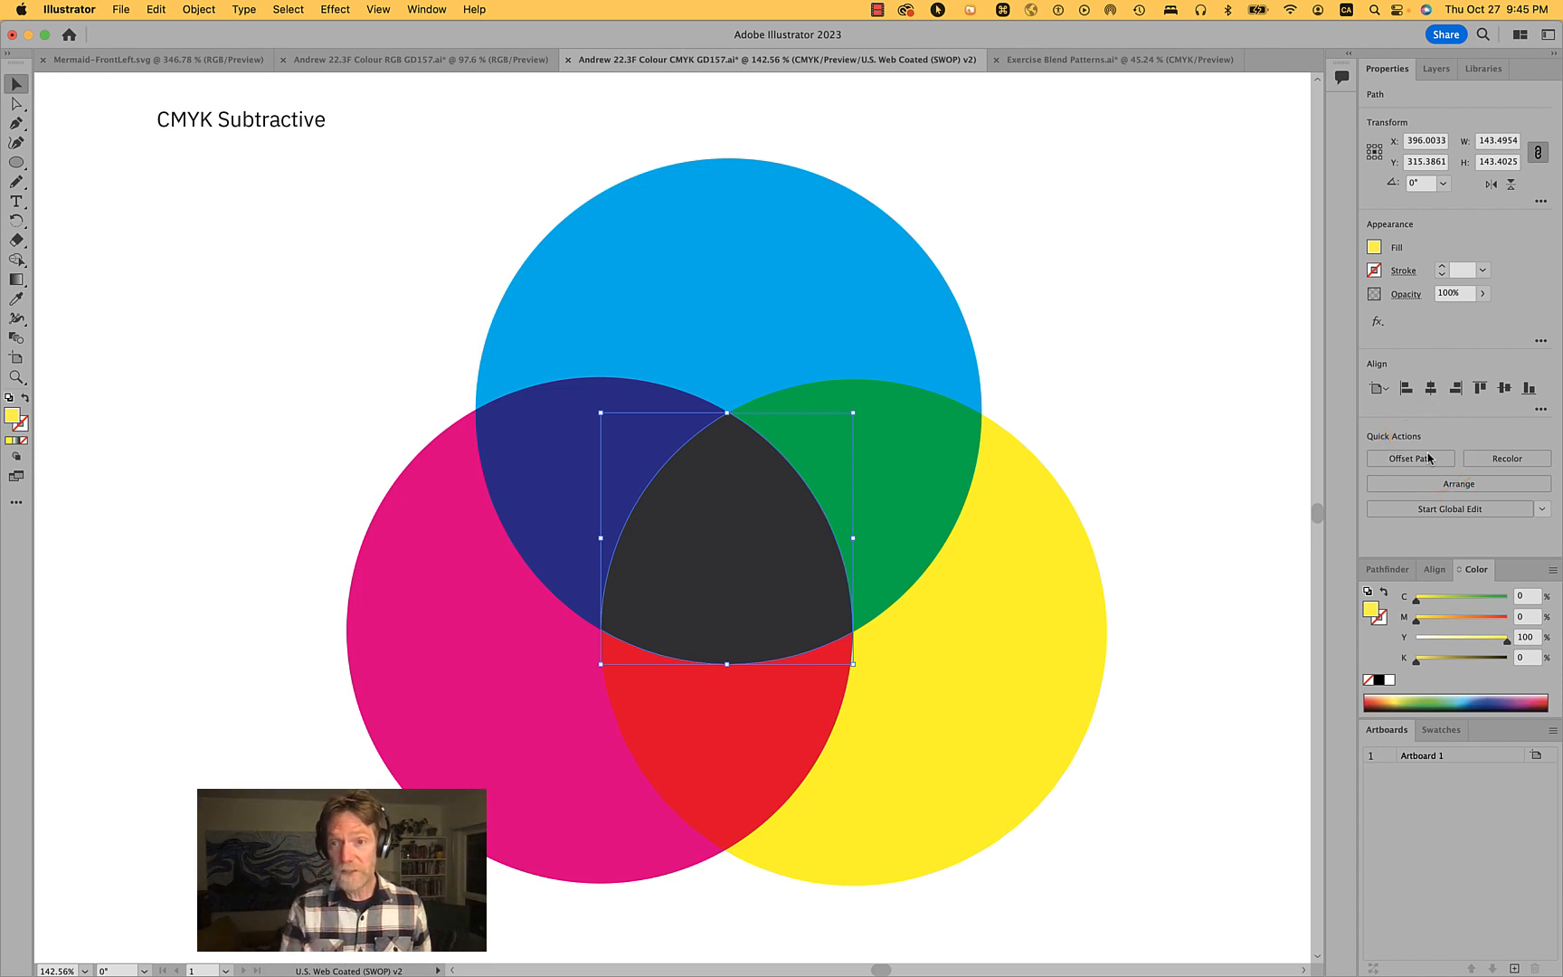
pyautogui.click(1378, 681)
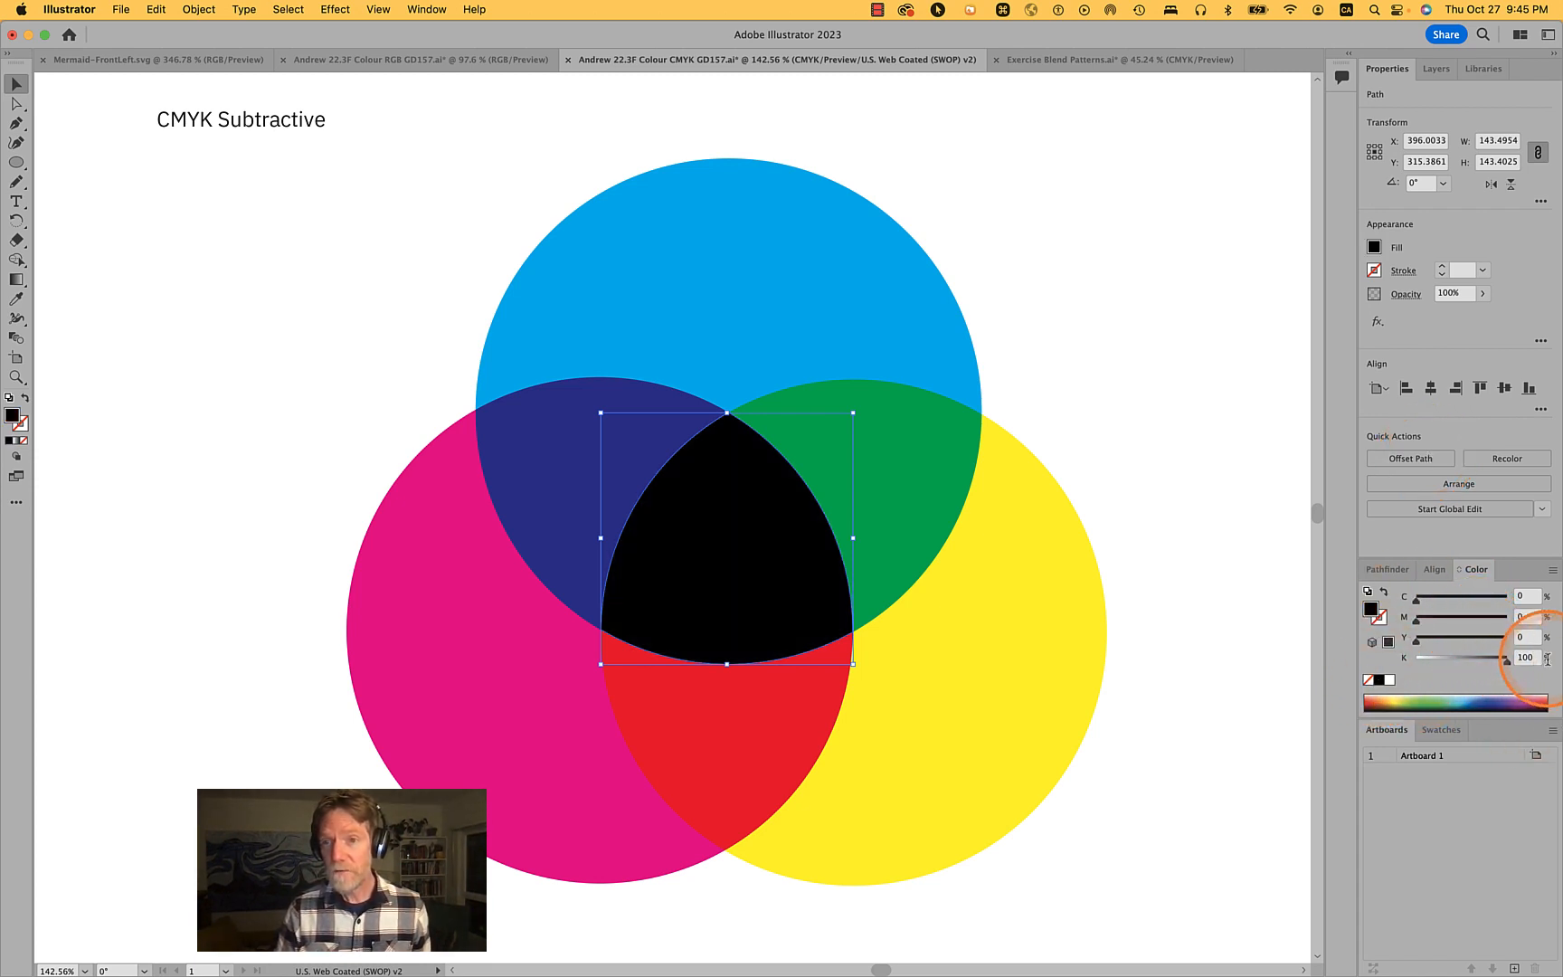
pyautogui.click(1167, 651)
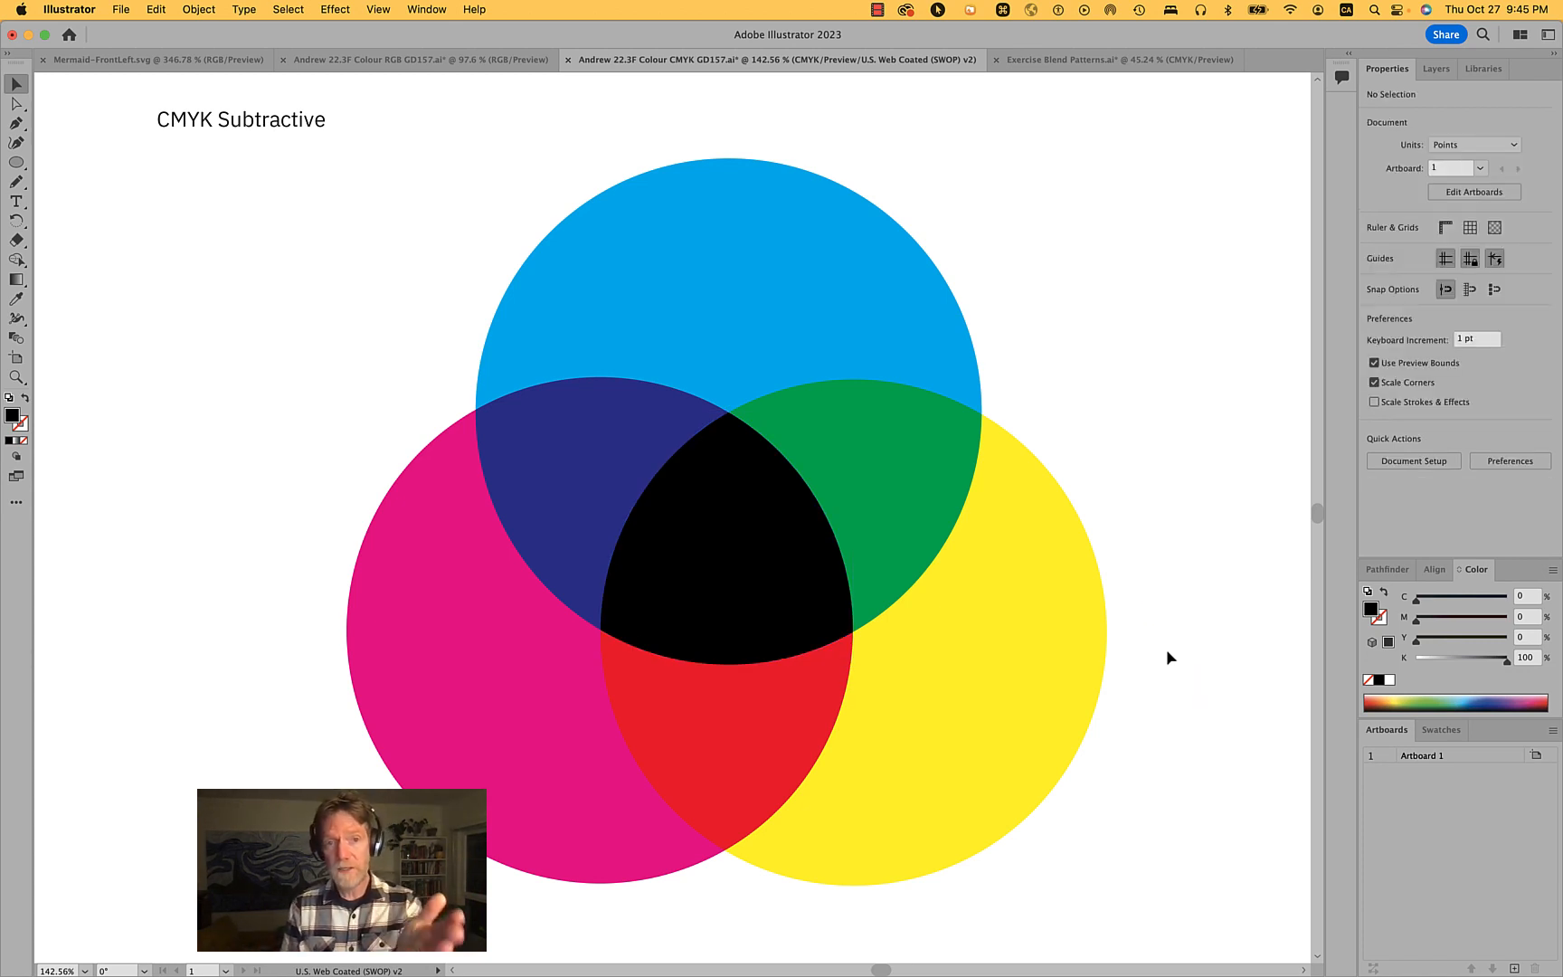
pyautogui.click(736, 573)
pyautogui.click(1174, 481)
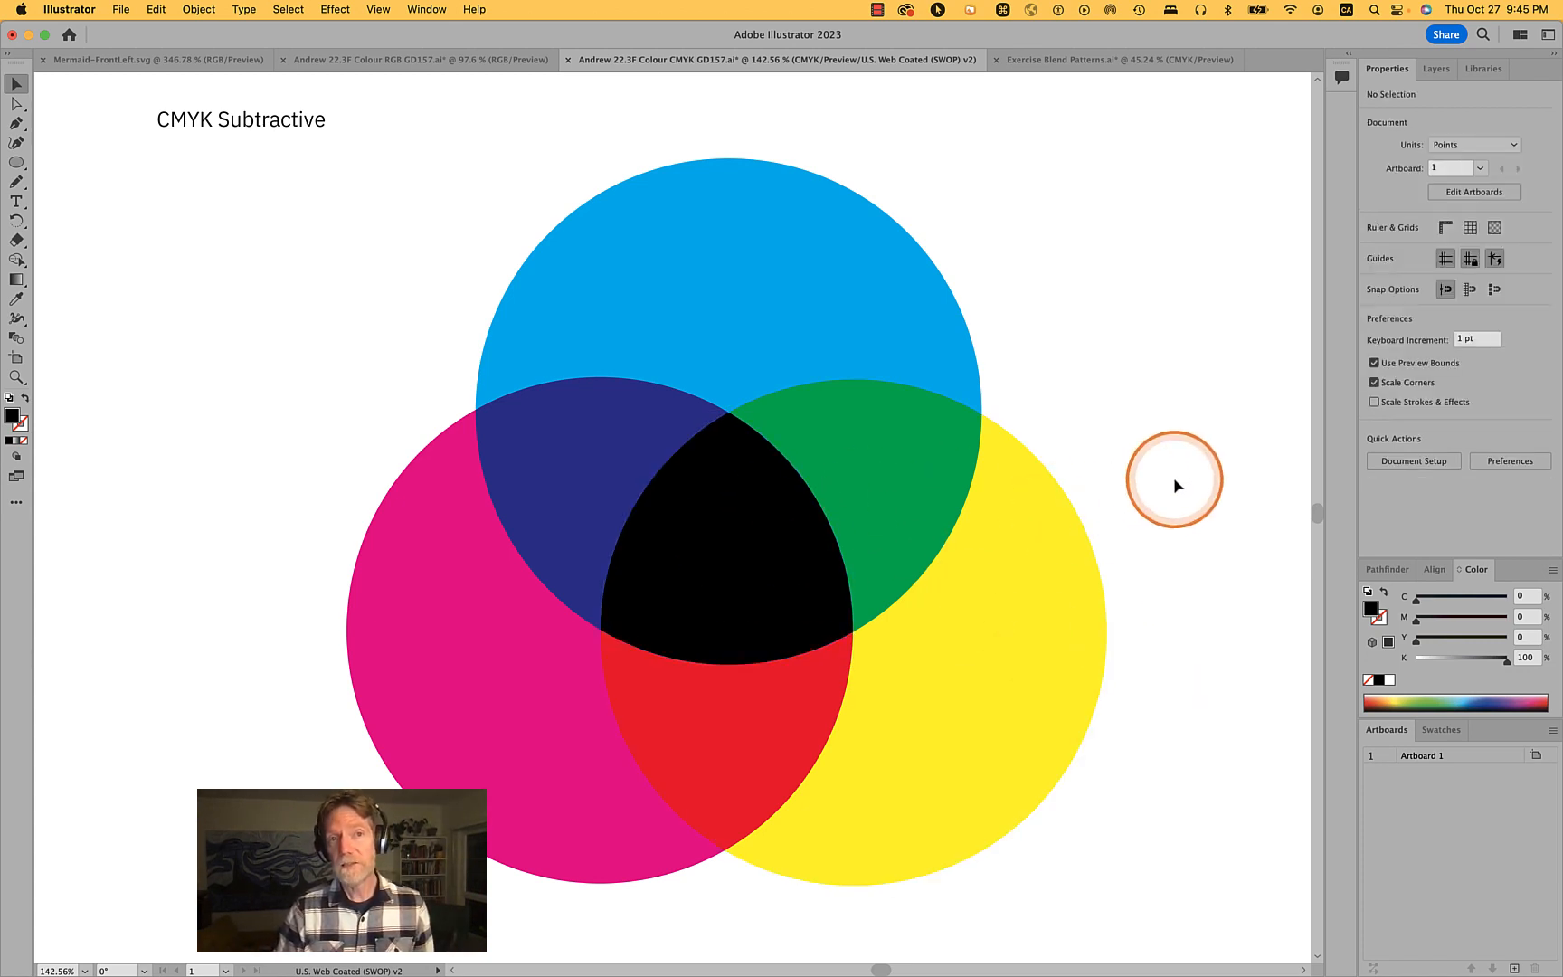
pyautogui.scroll(-3, 1172, 475)
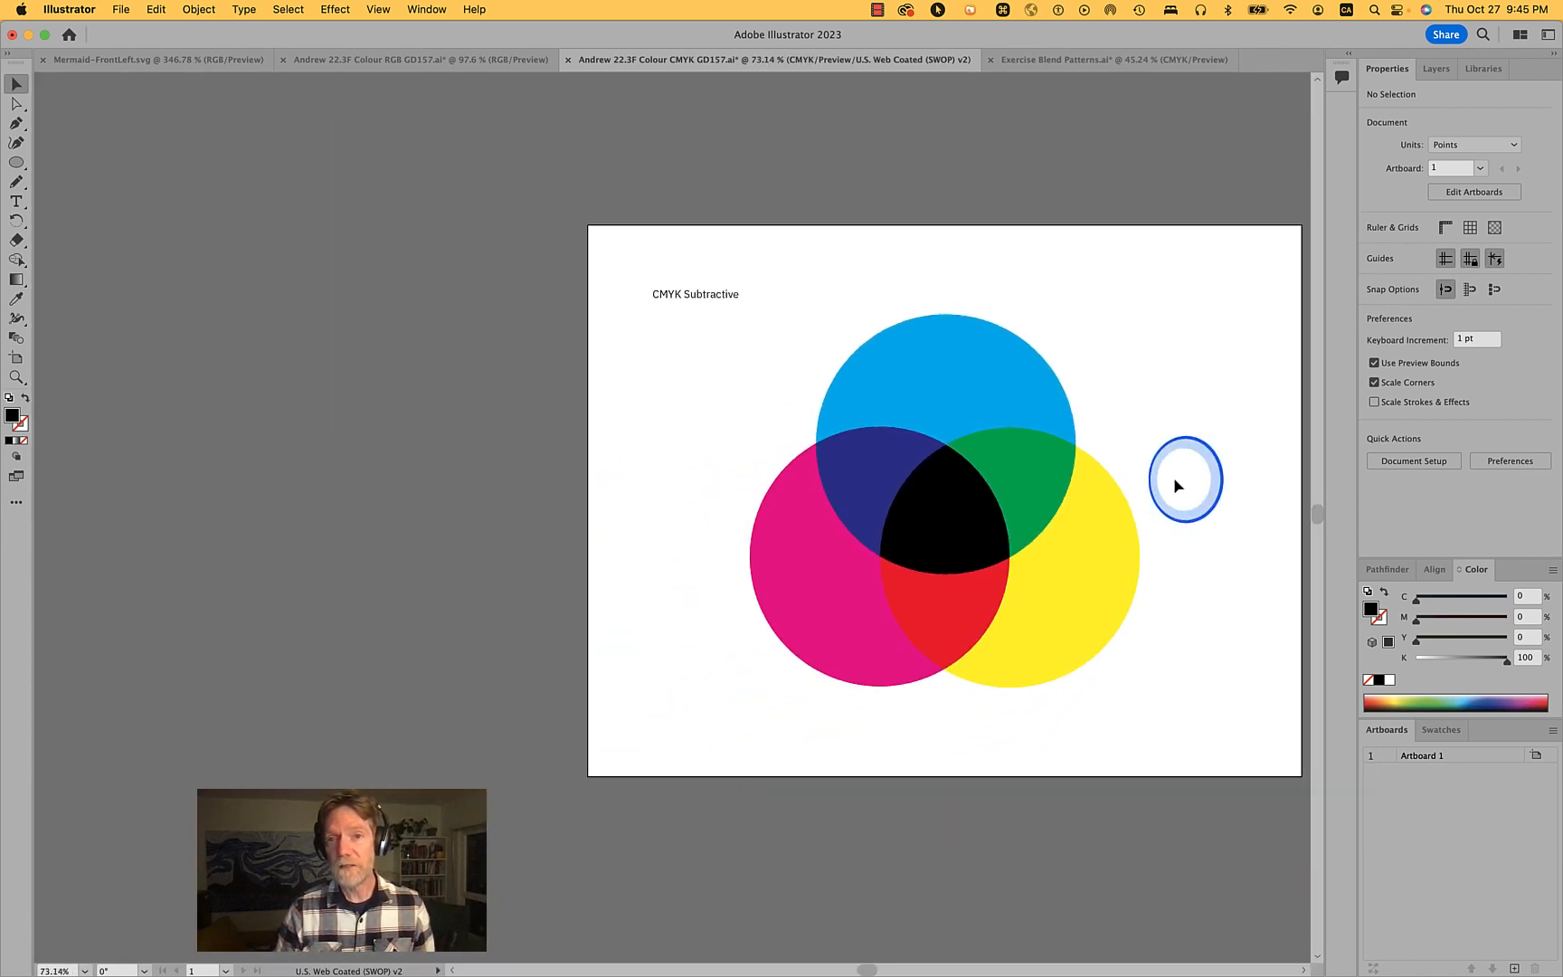
# - Save the CMYK document
pyautogui.click(122, 9)
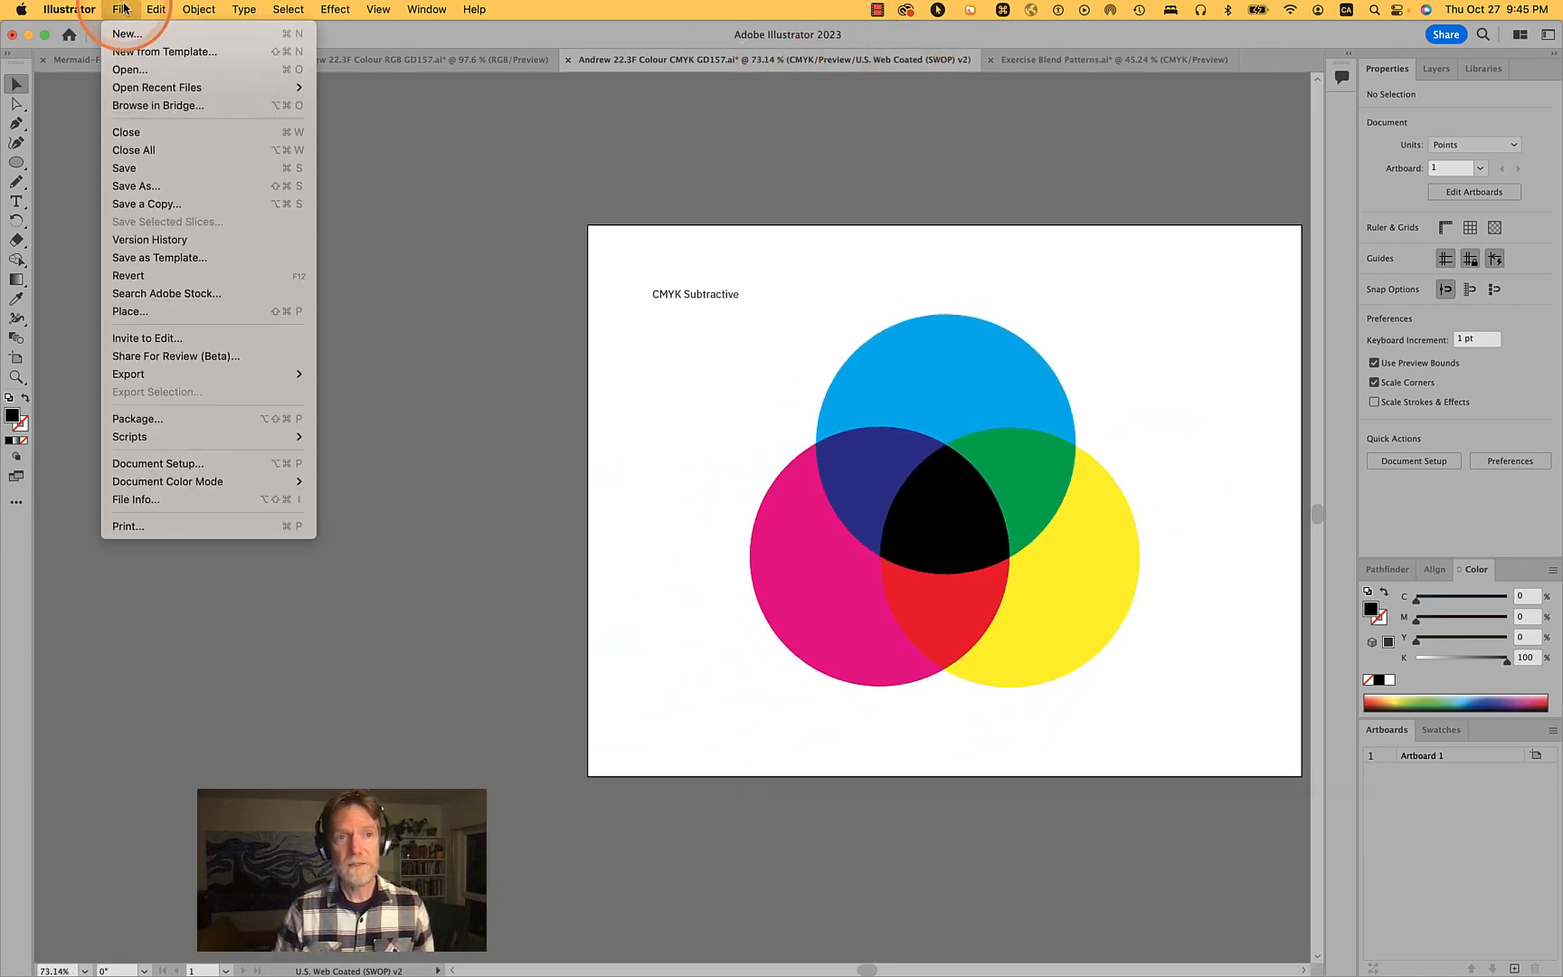
pyautogui.click(142, 169)
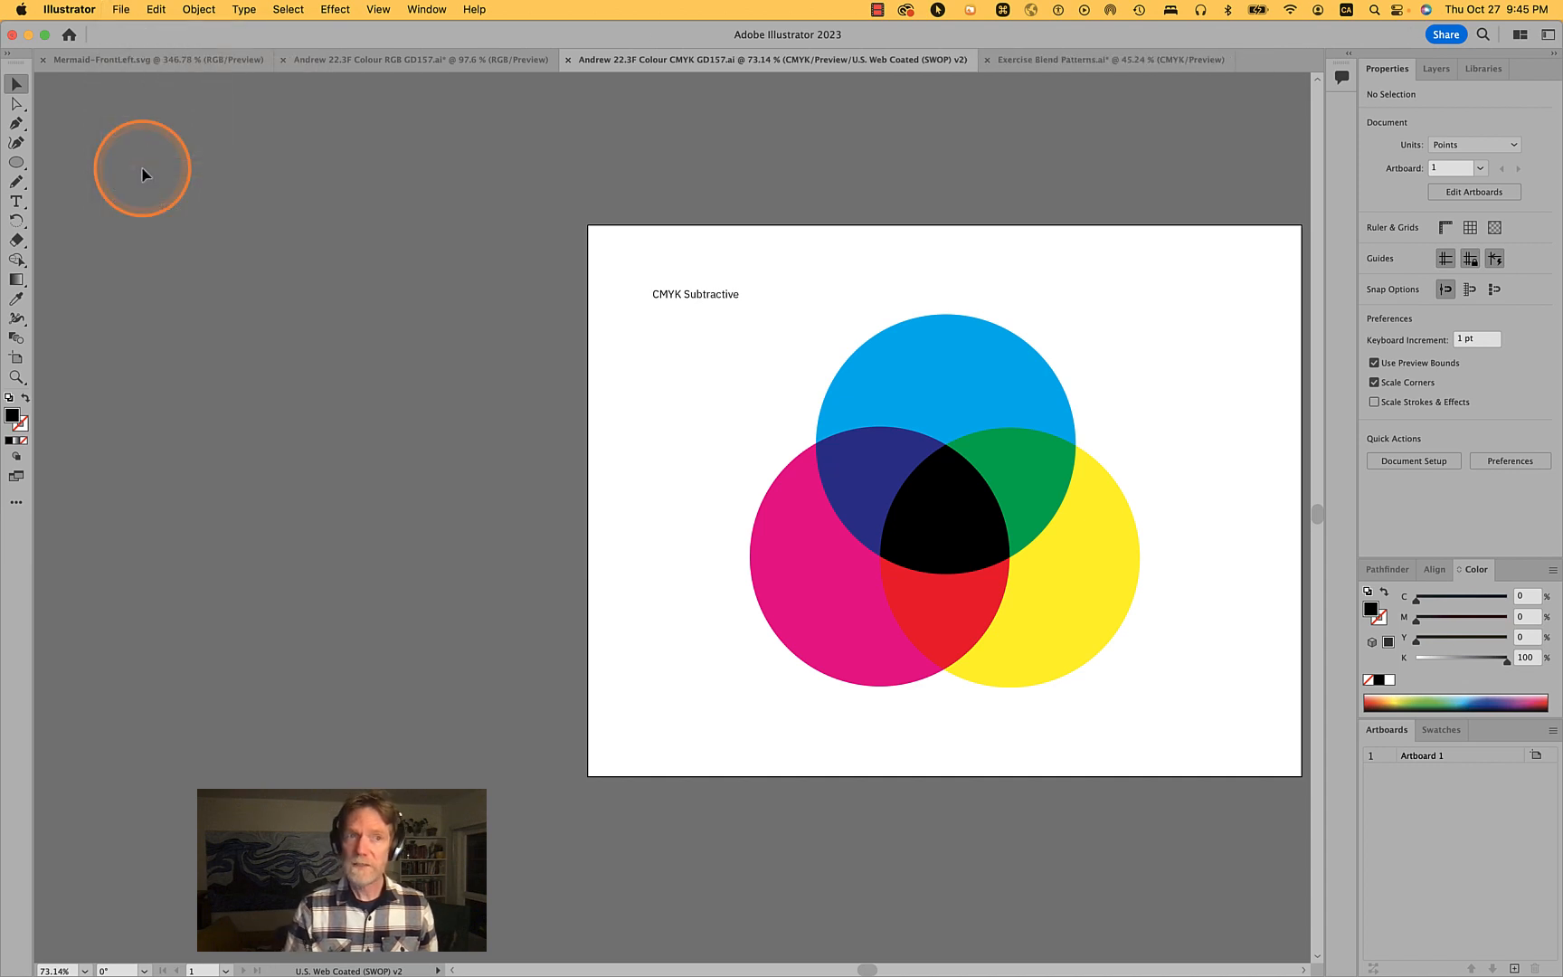
# - Save a copy of the document in Adobe PDF format, removing " copy" from the end of the file name
pyautogui.click(121, 9)
pyautogui.moveTo(145, 440)
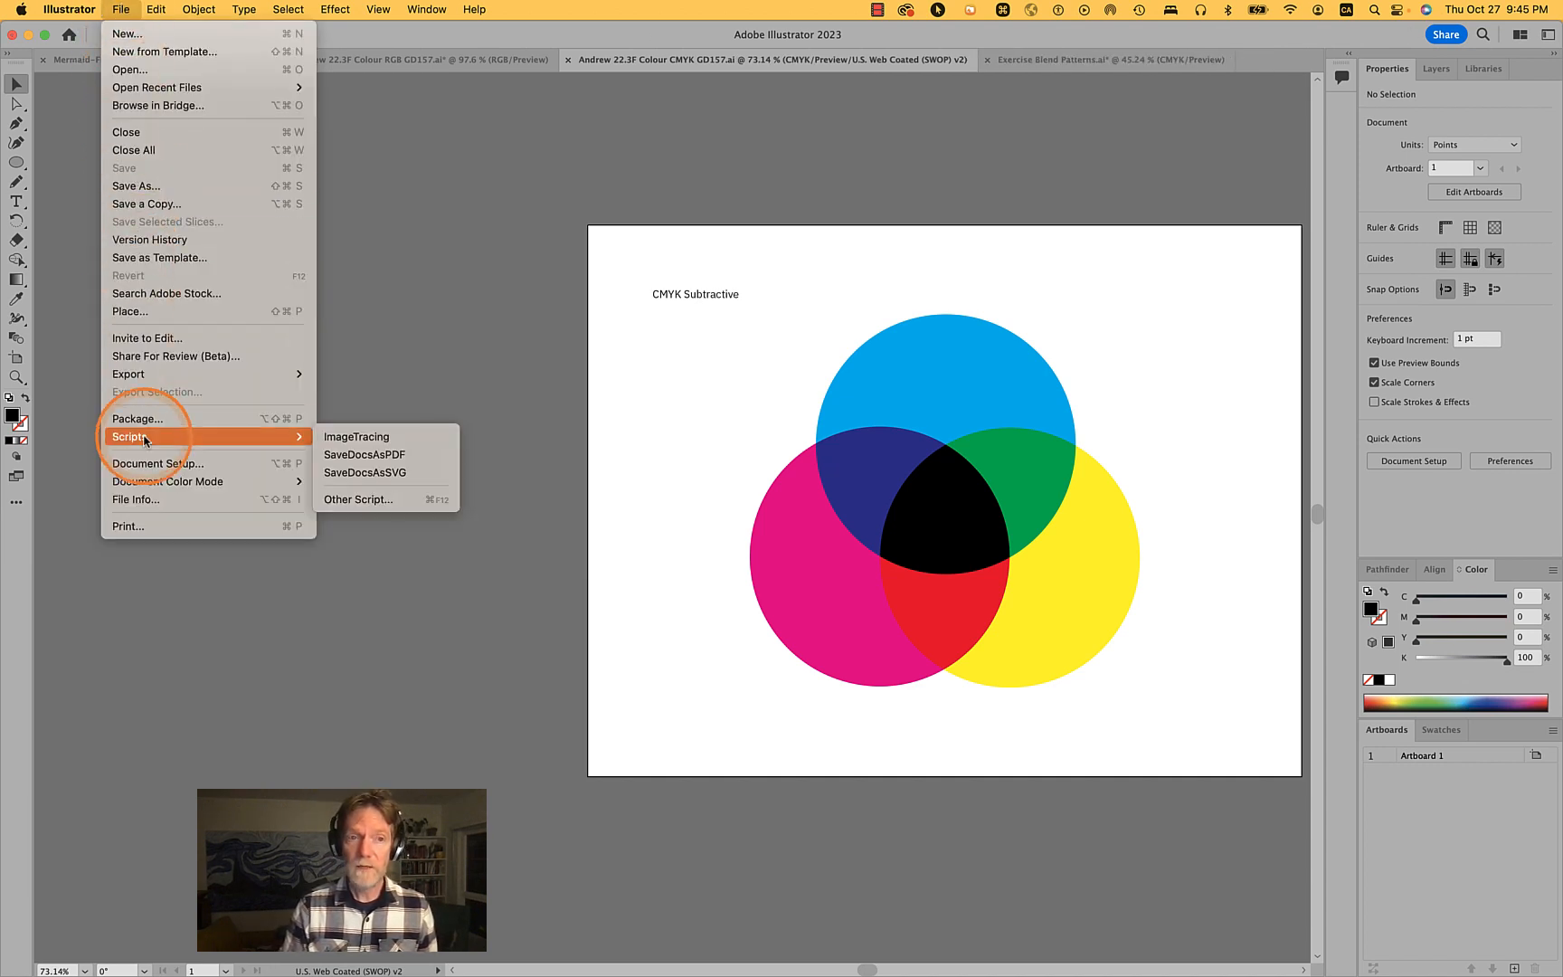
pyautogui.click(142, 207)
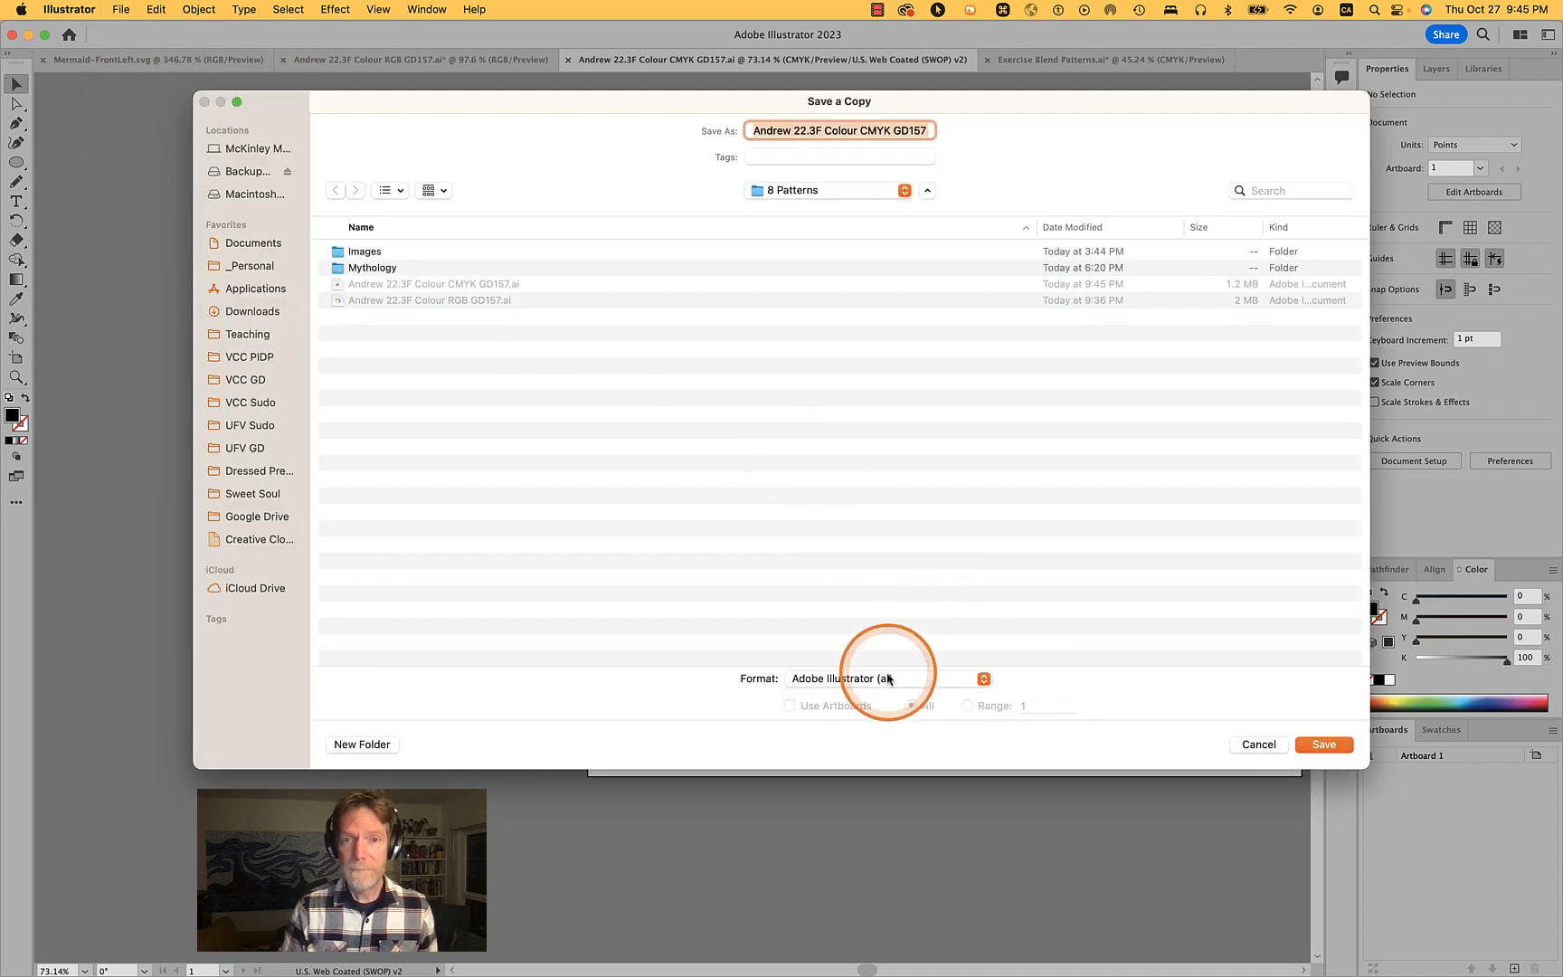
pyautogui.click(891, 679)
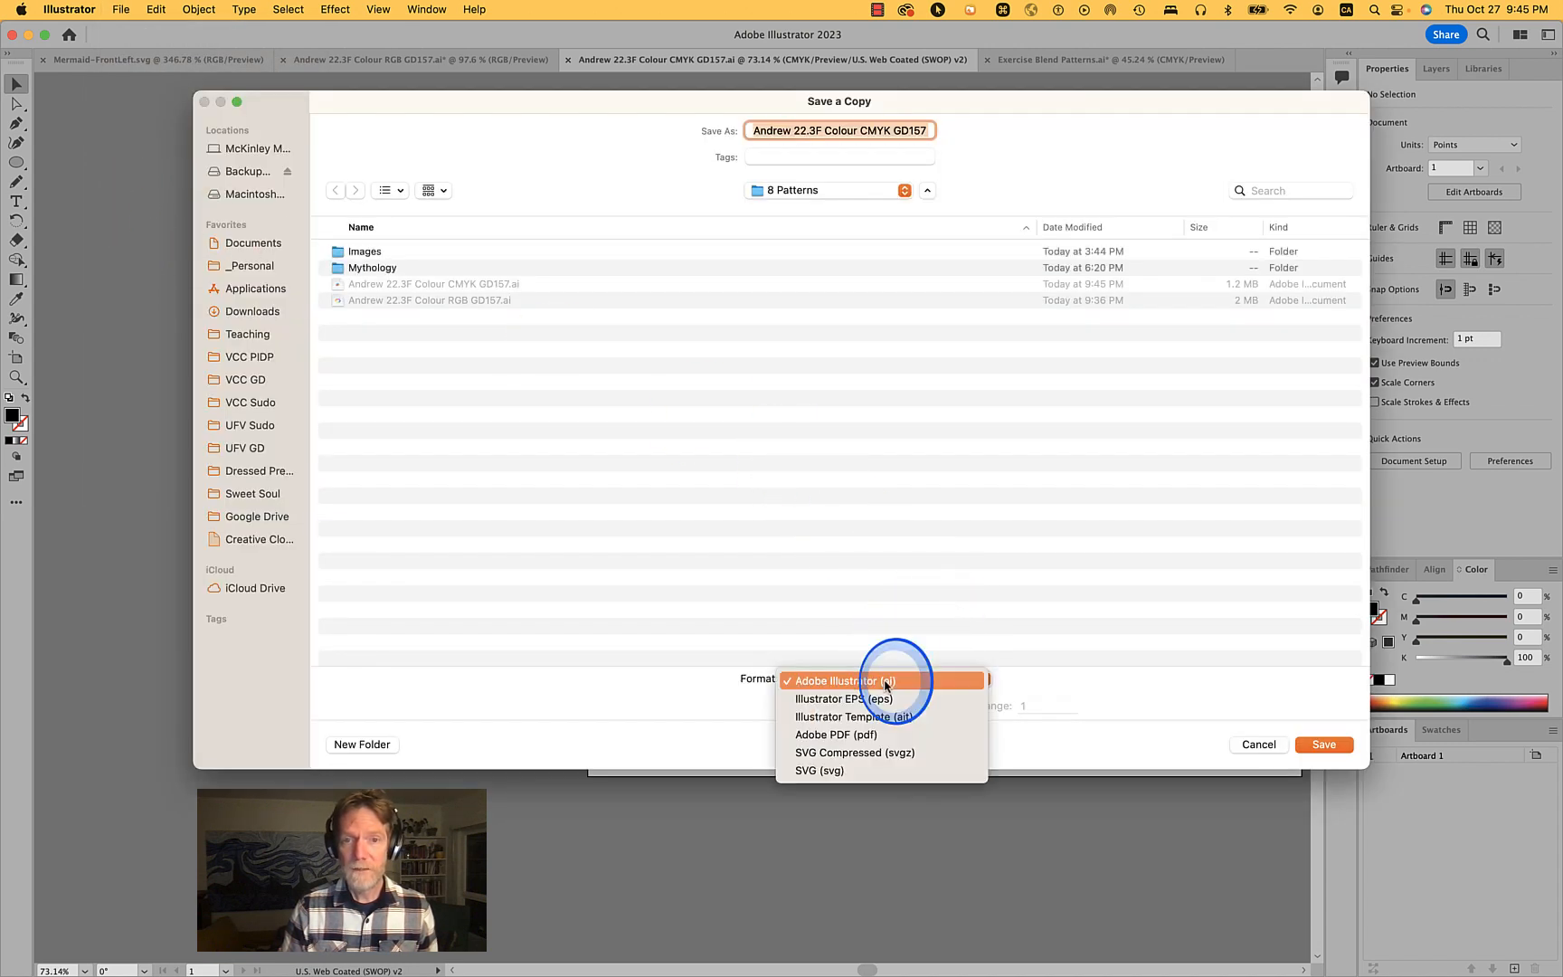
pyautogui.click(881, 739)
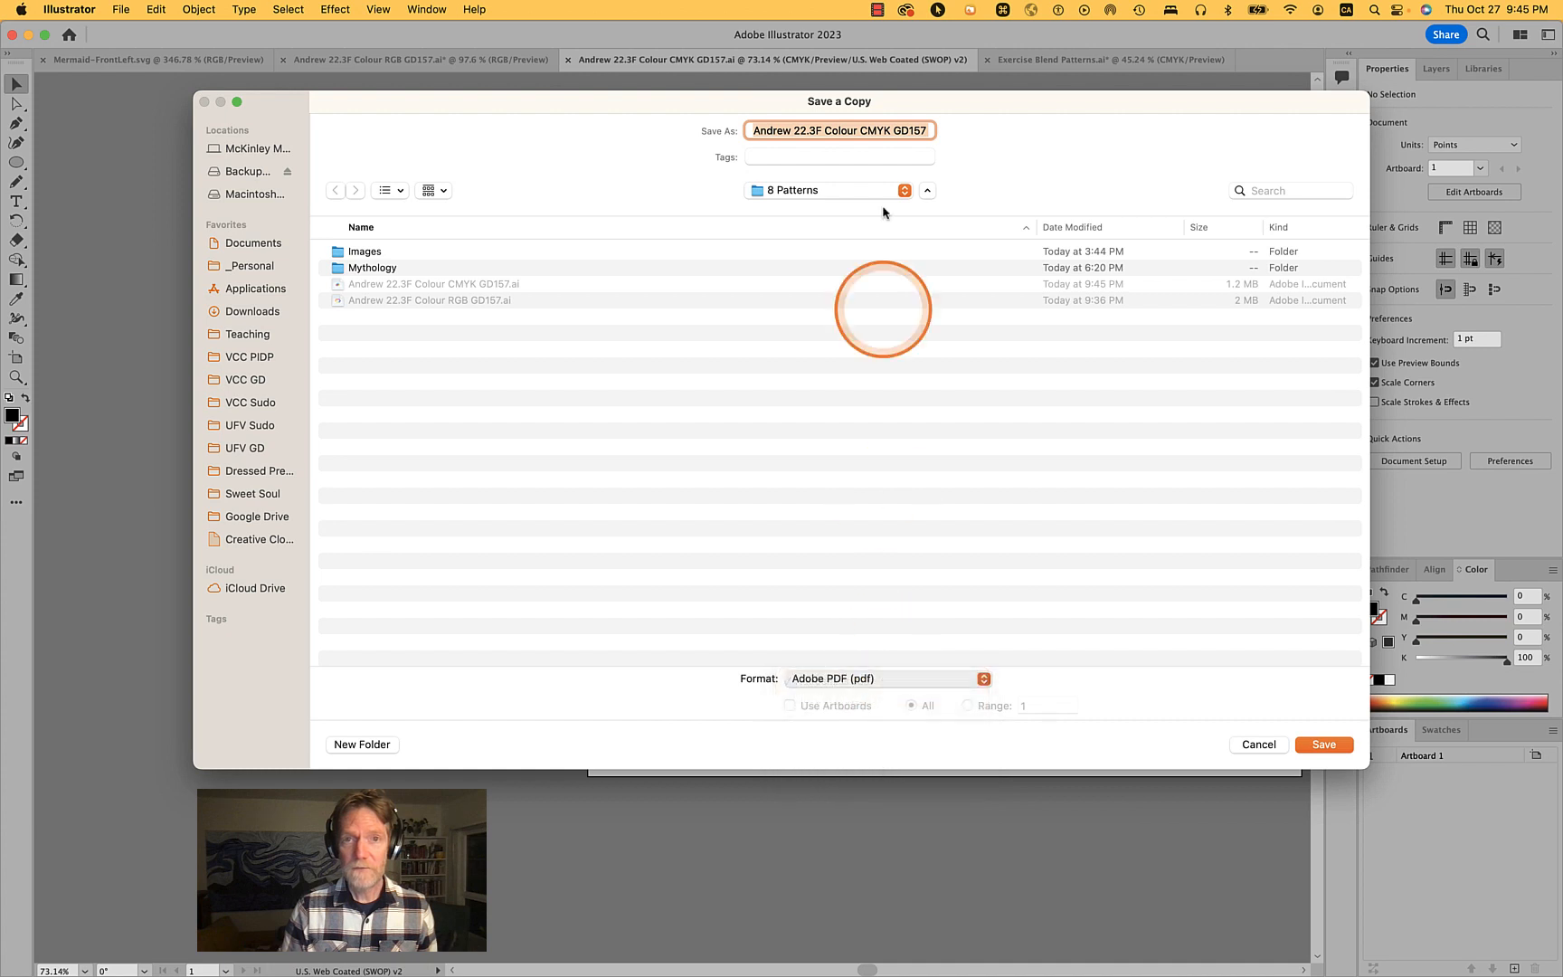
pyautogui.click(901, 132)
pyautogui.hotkey('alt', 'Right')
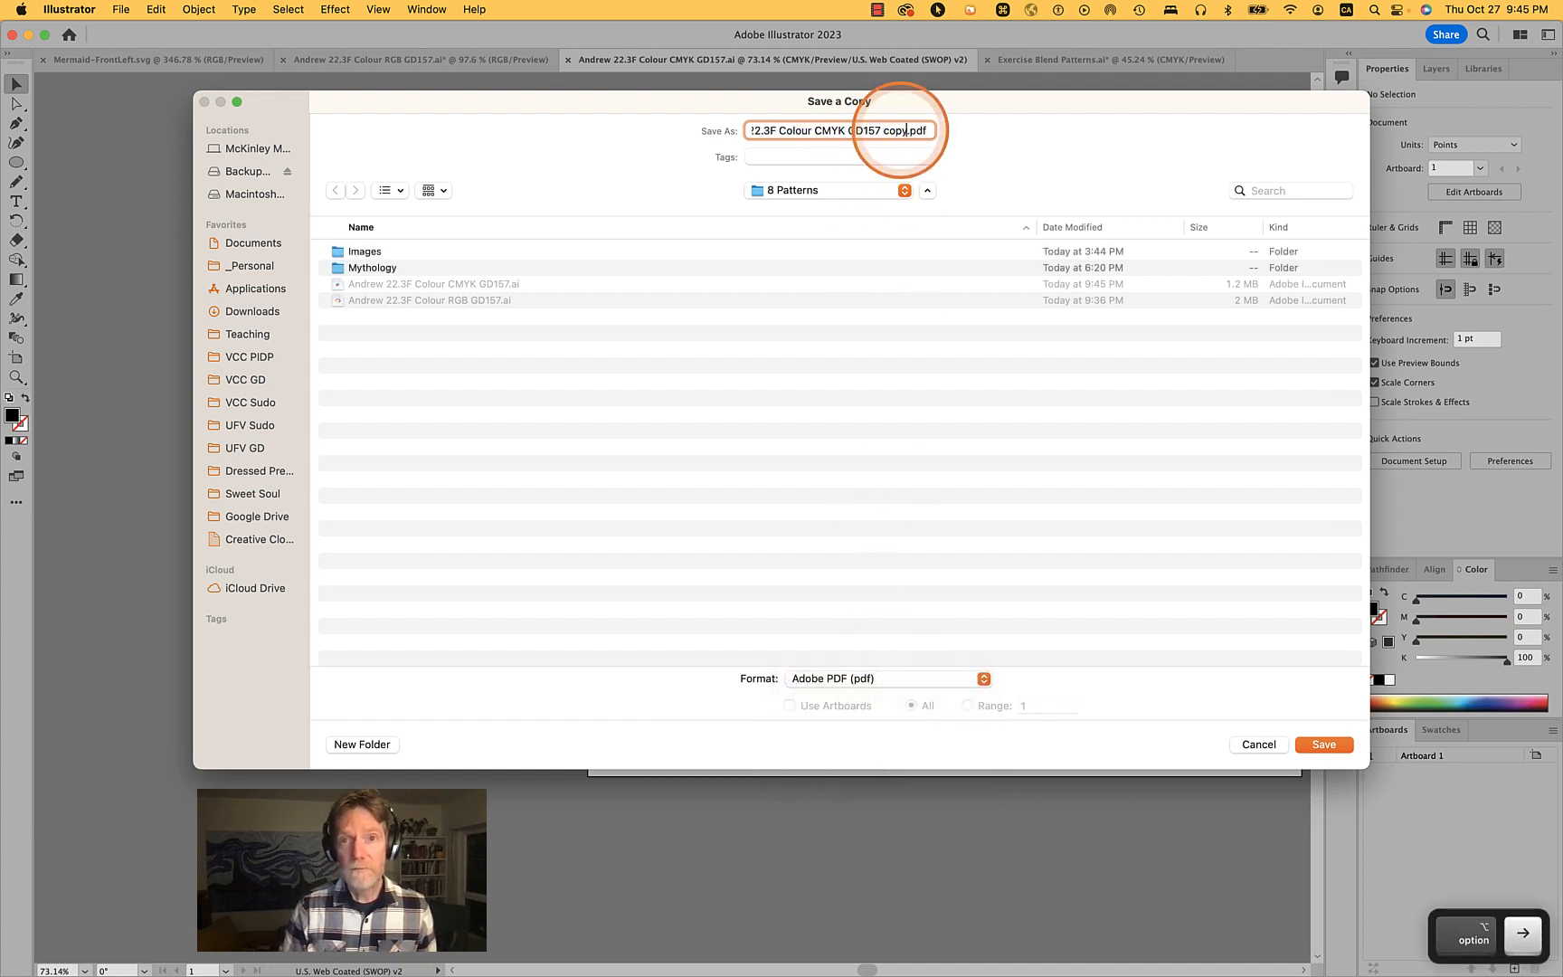
pyautogui.hotkey('shift', 'alt', 'Left')
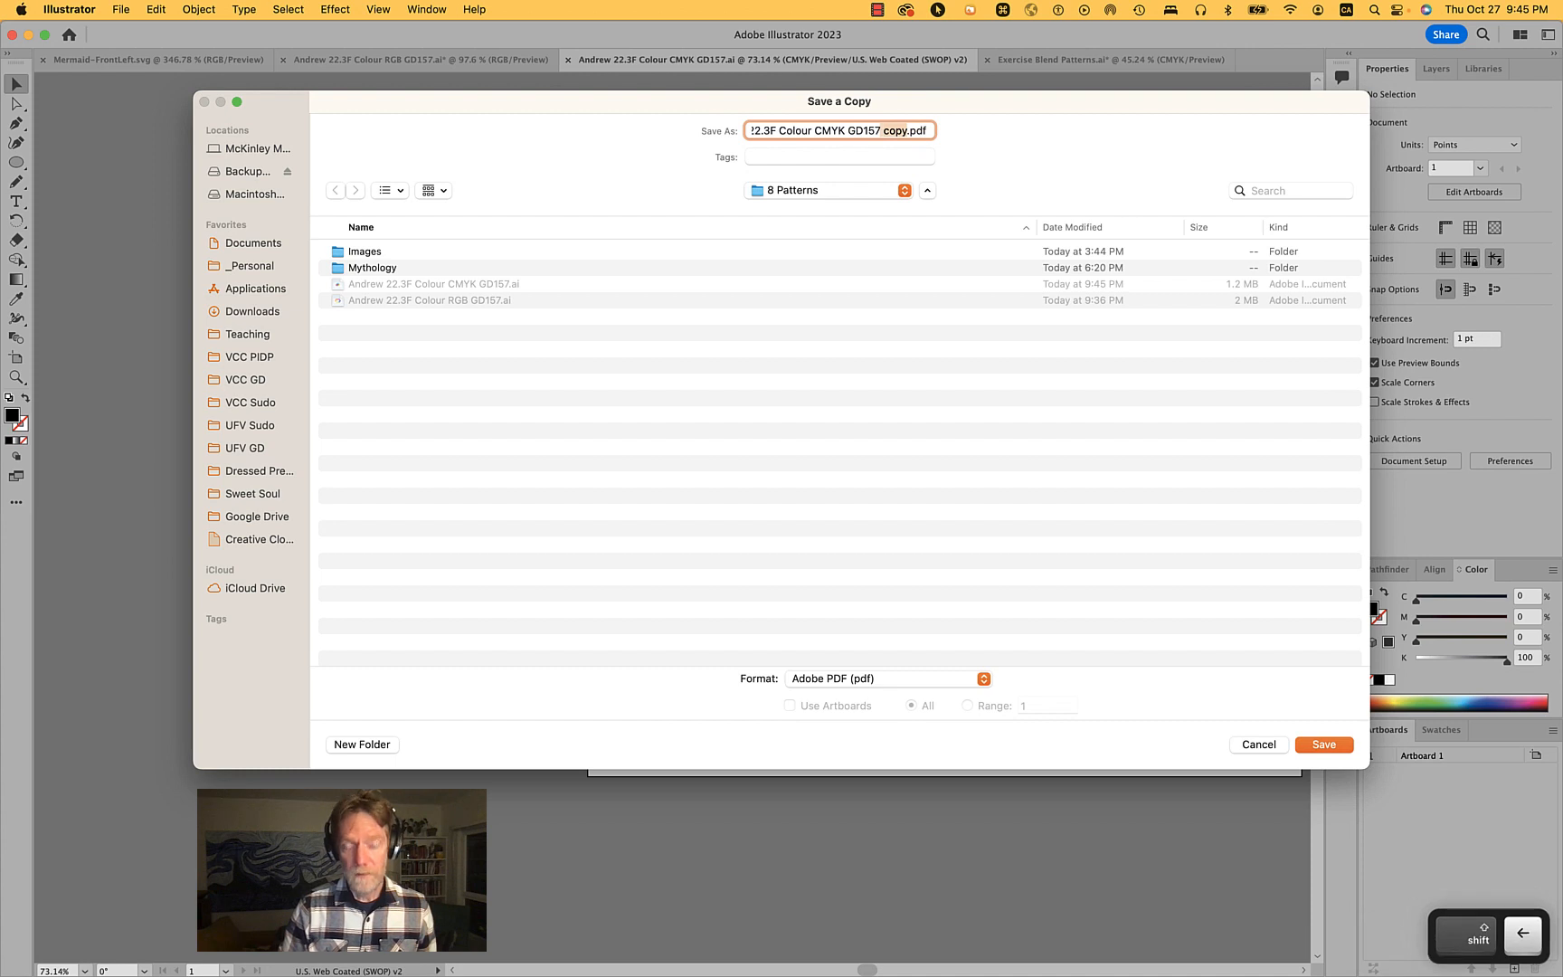
pyautogui.press('BackSpace')
pyautogui.press('BackSpace')
pyautogui.click(863, 679)
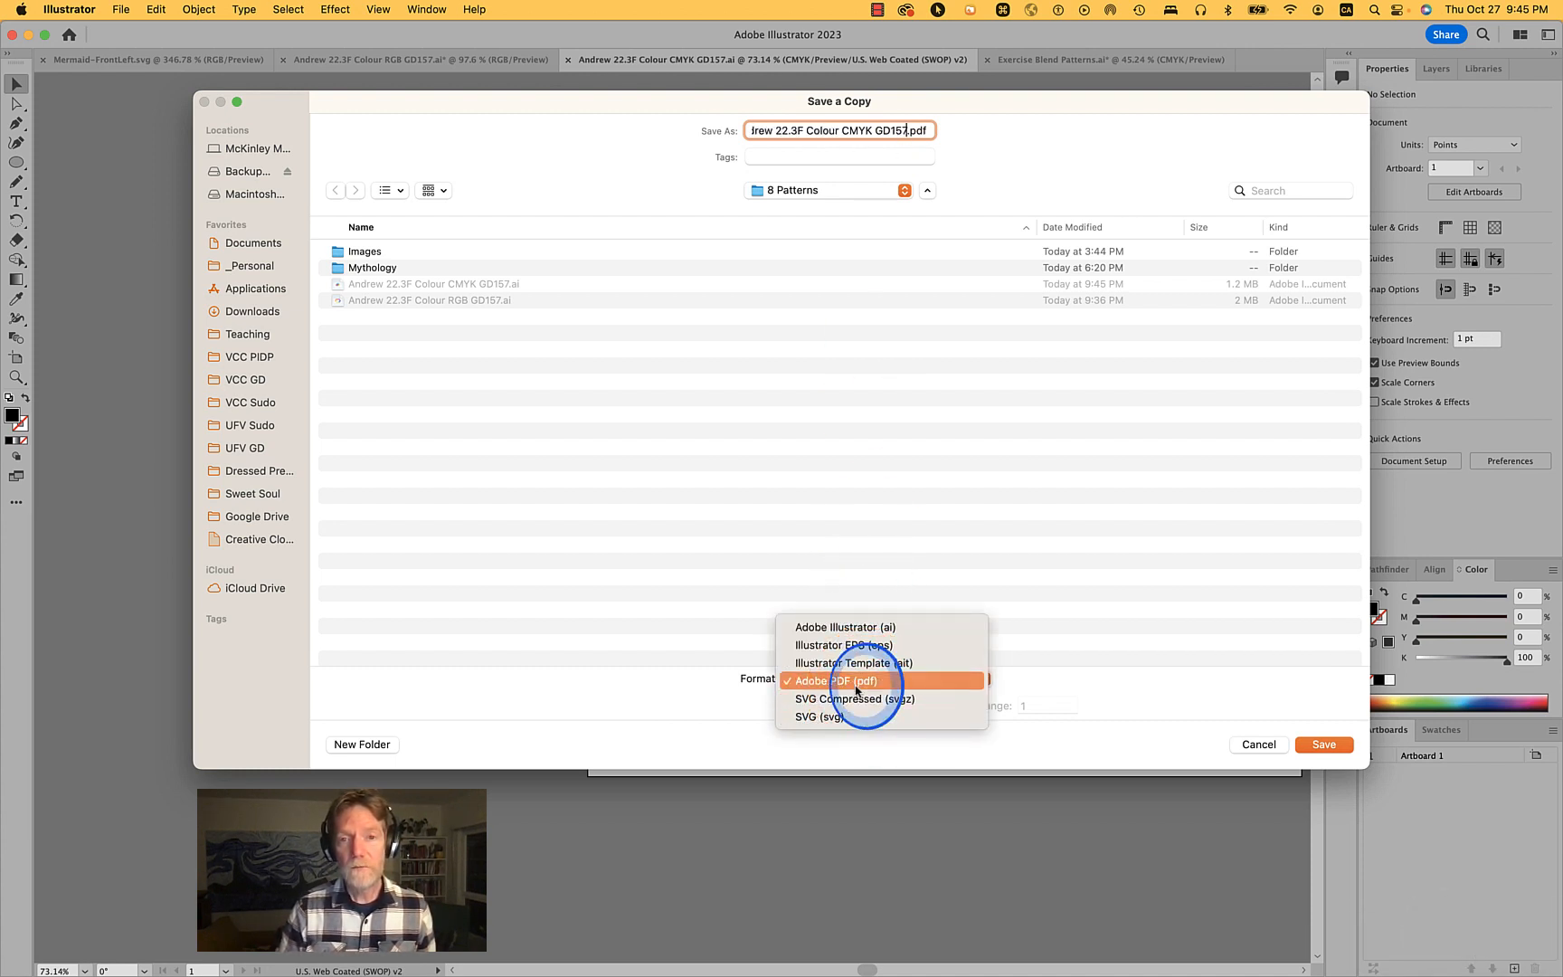
pyautogui.click(1180, 708)
pyautogui.click(1322, 743)
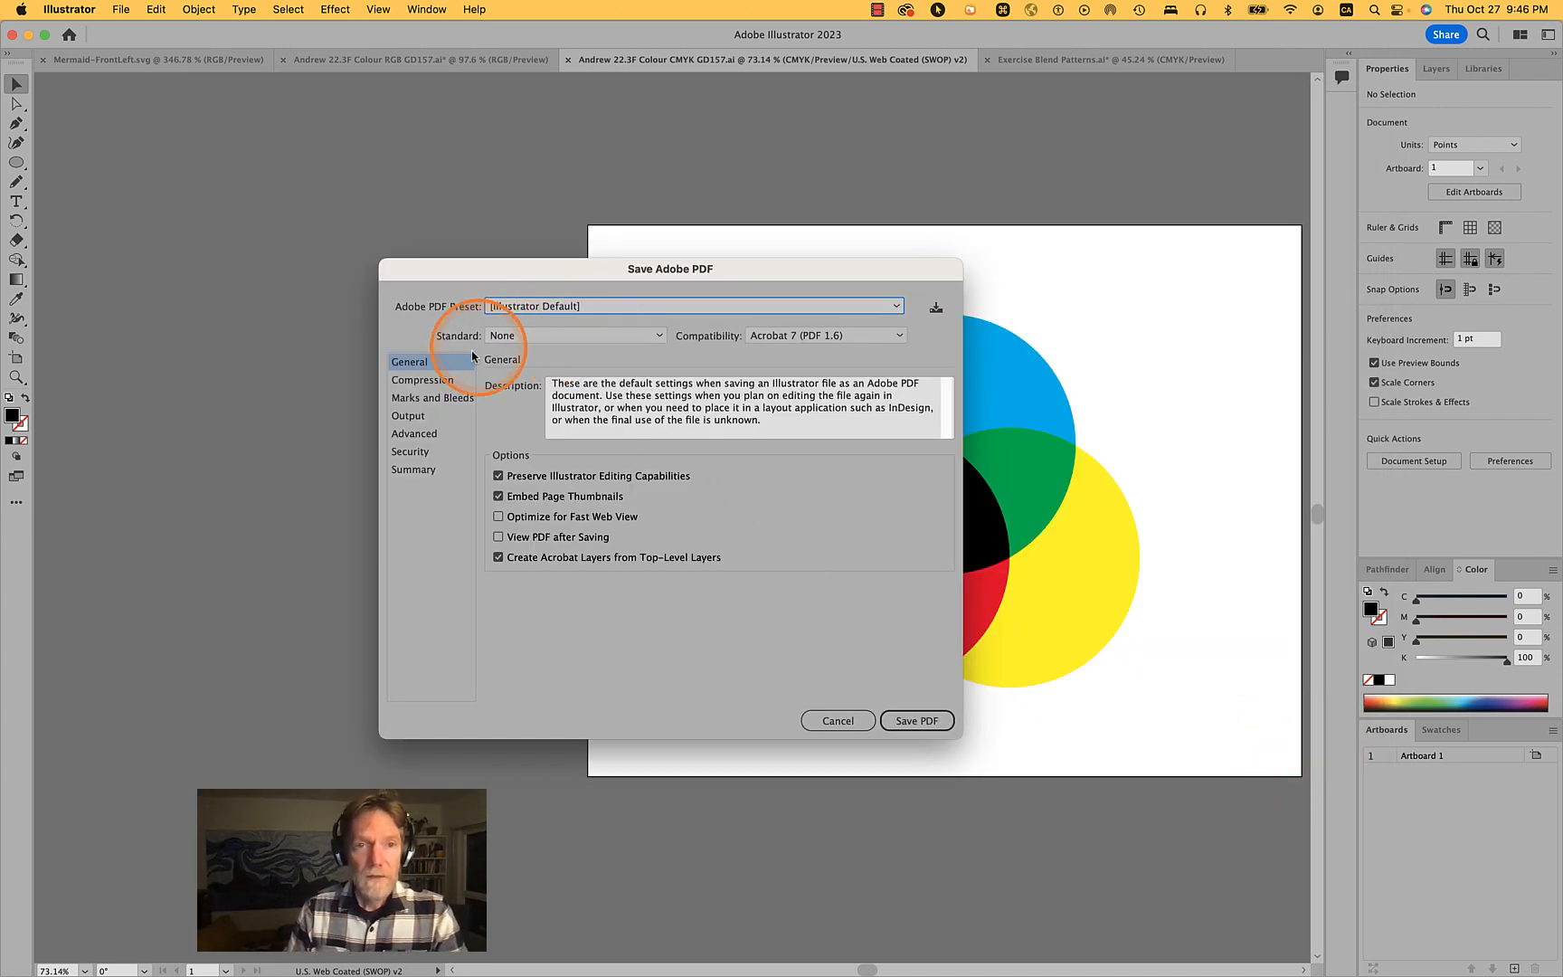
# - Choose the GD101 Optimized PDF 1 preset and review its Compression, Marks and Bleeds, Output, Advanced, Security and Summary settings
pyautogui.click(586, 304)
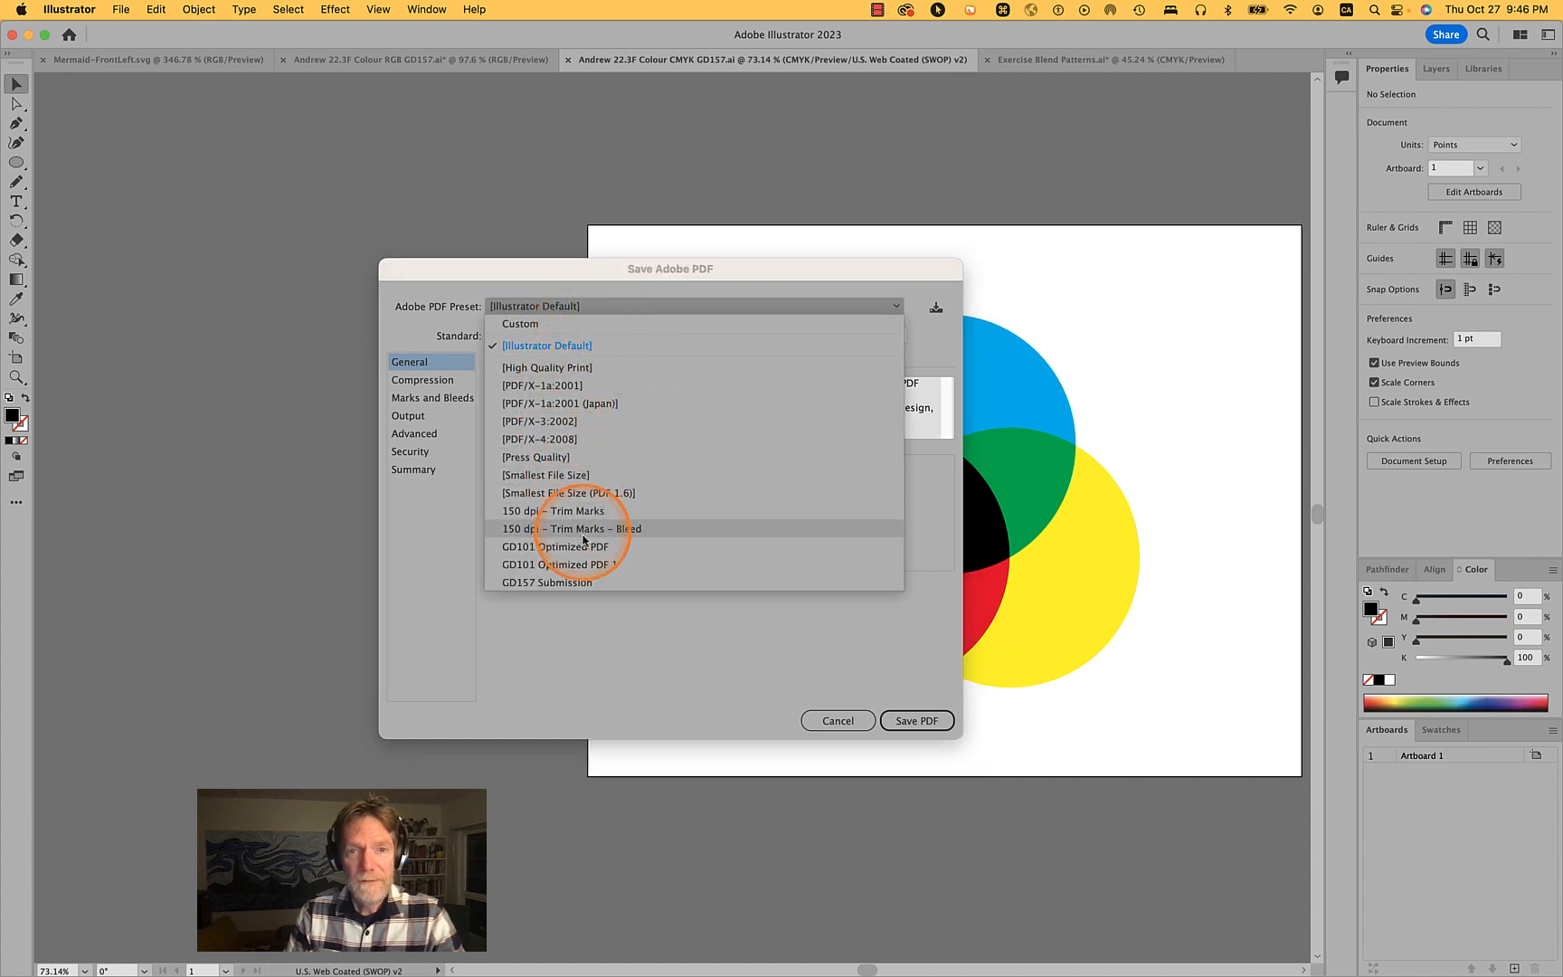
pyautogui.click(586, 564)
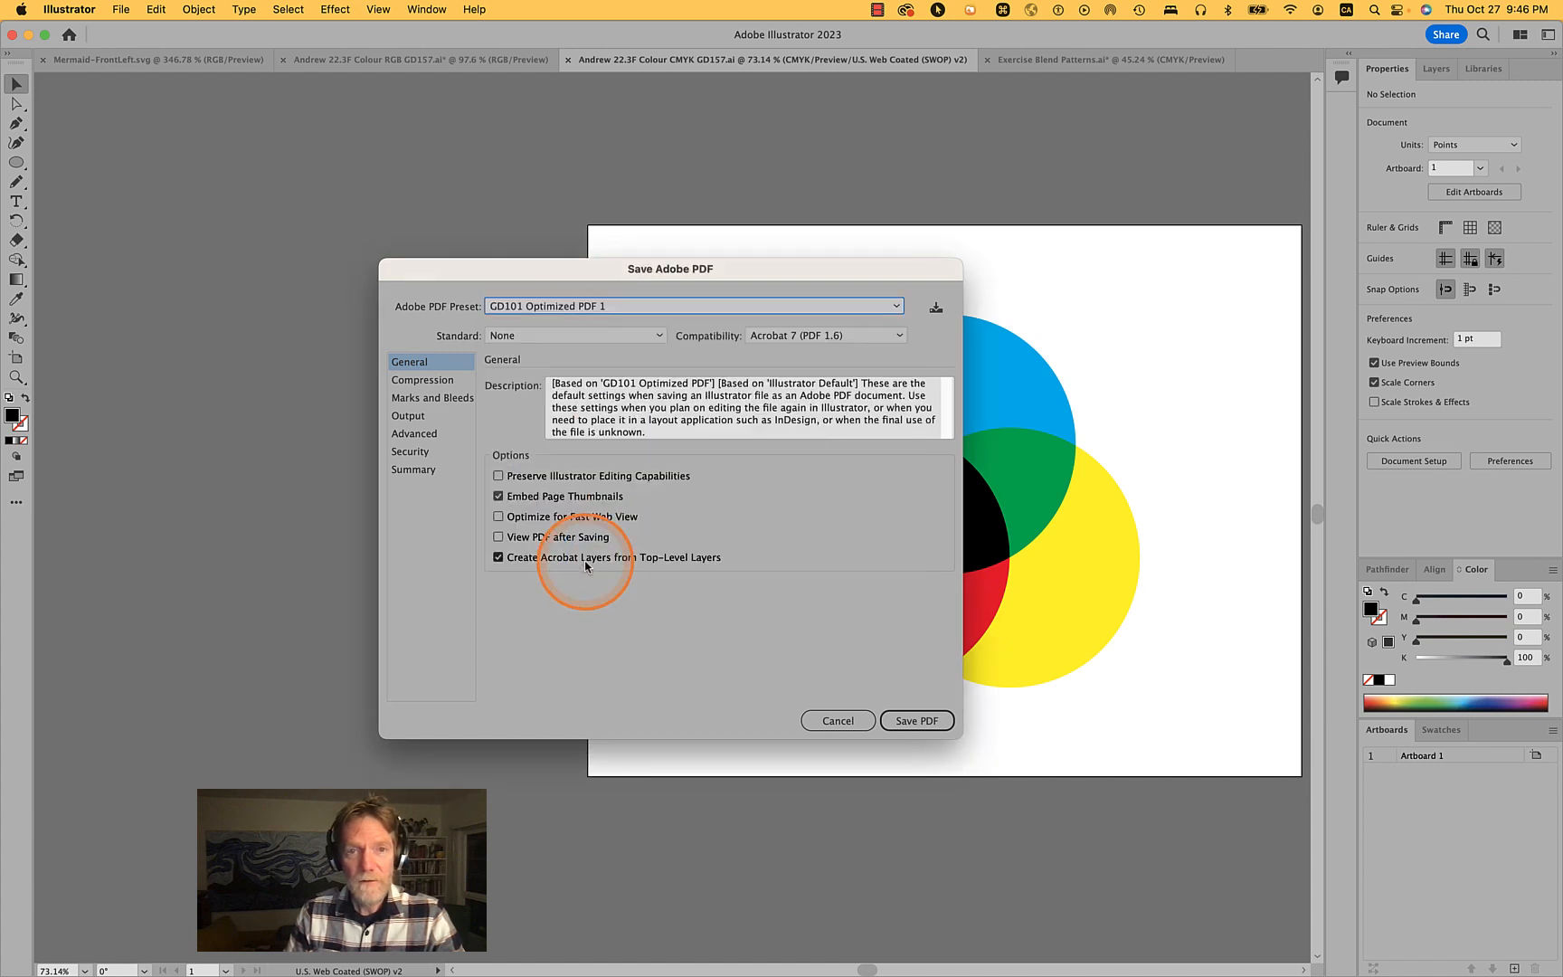
pyautogui.click(421, 379)
pyautogui.click(425, 403)
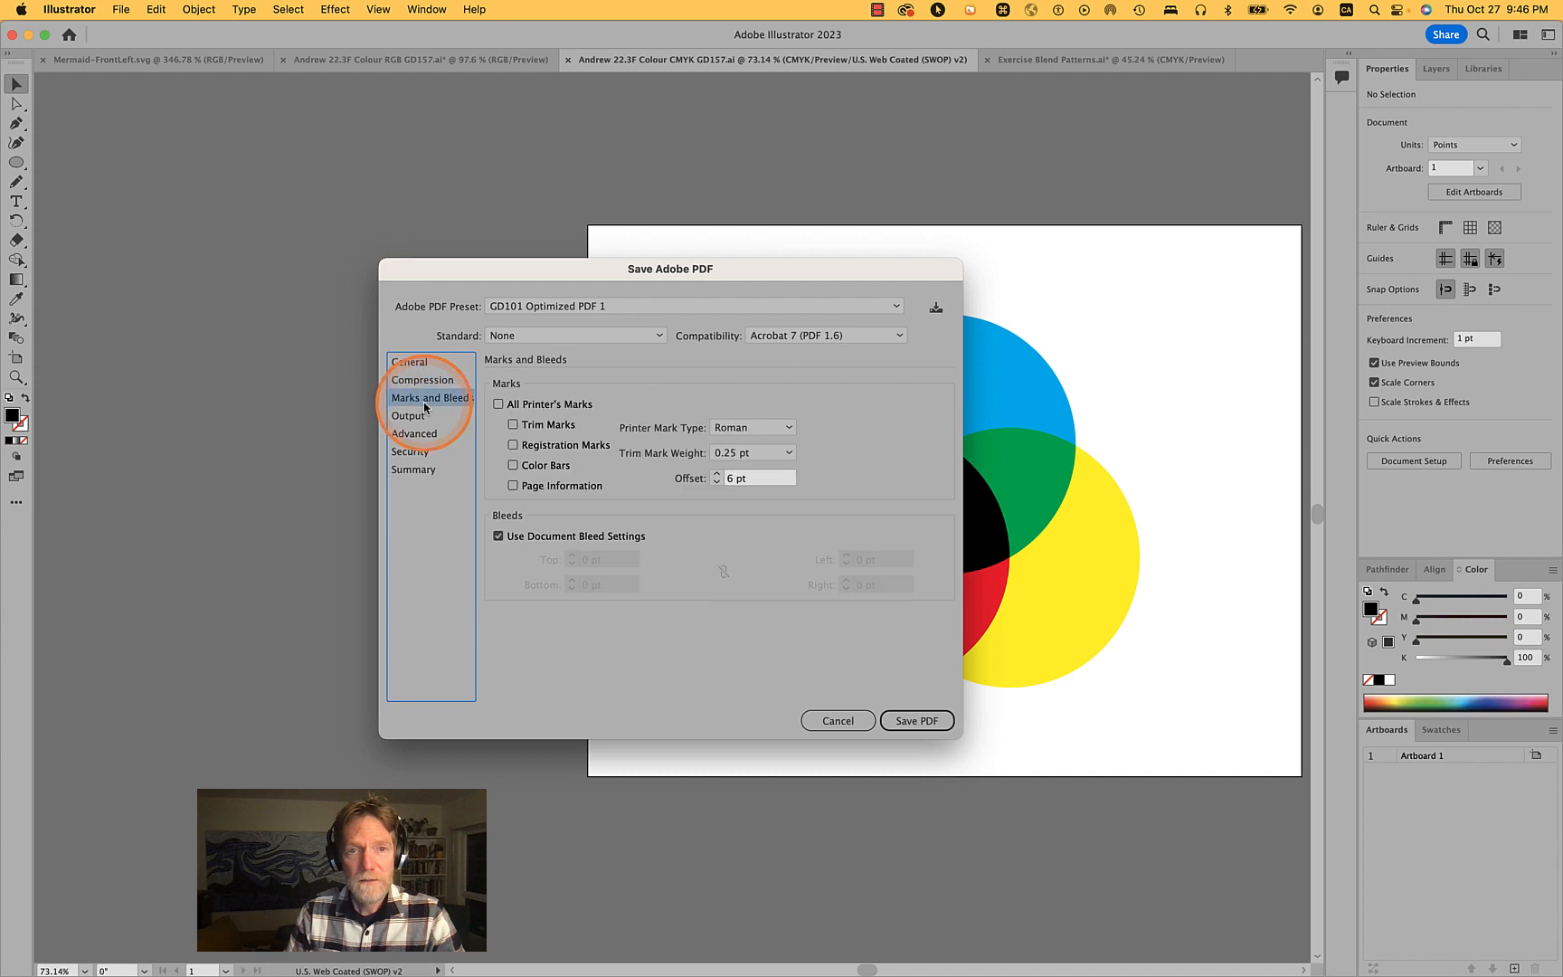
pyautogui.click(422, 416)
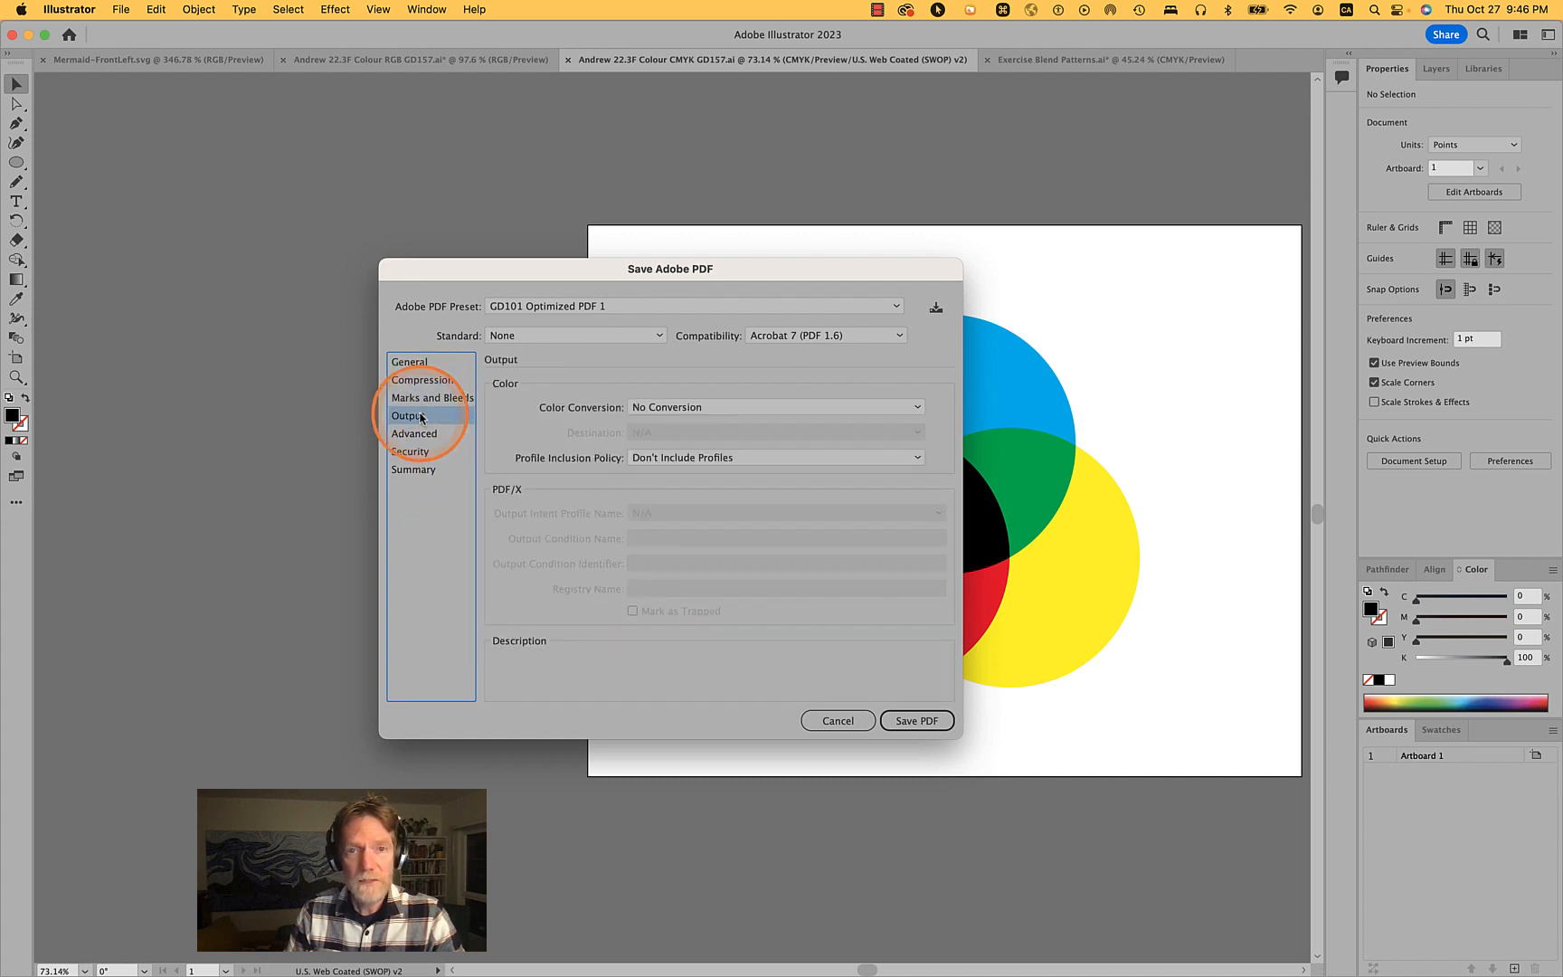
pyautogui.moveTo(579, 405)
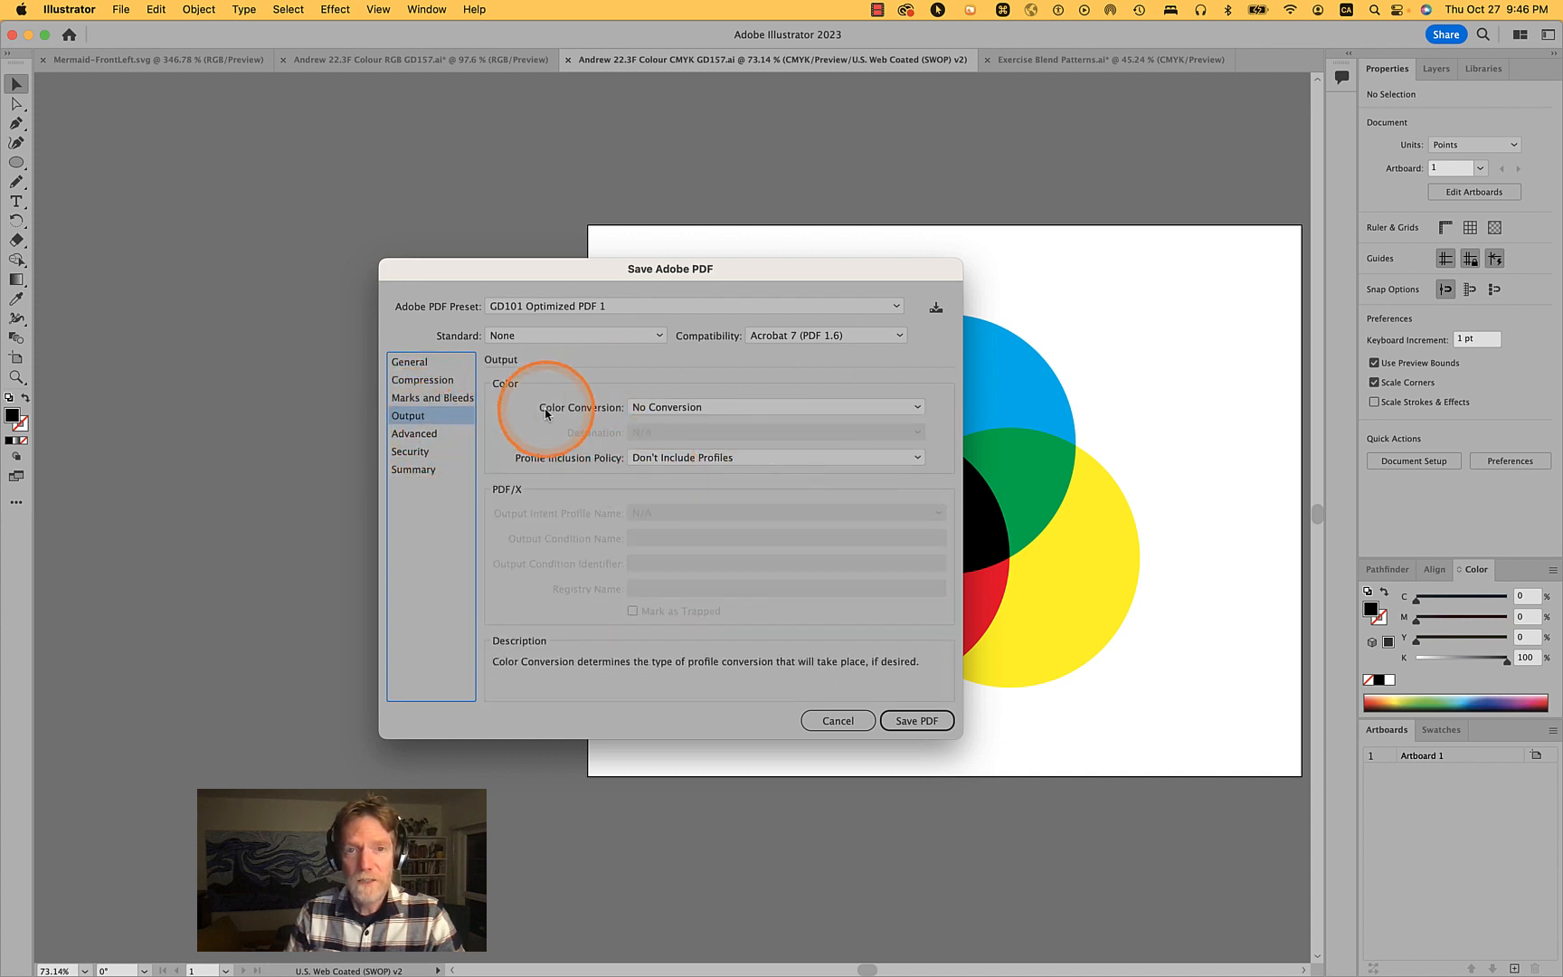
pyautogui.moveTo(674, 409)
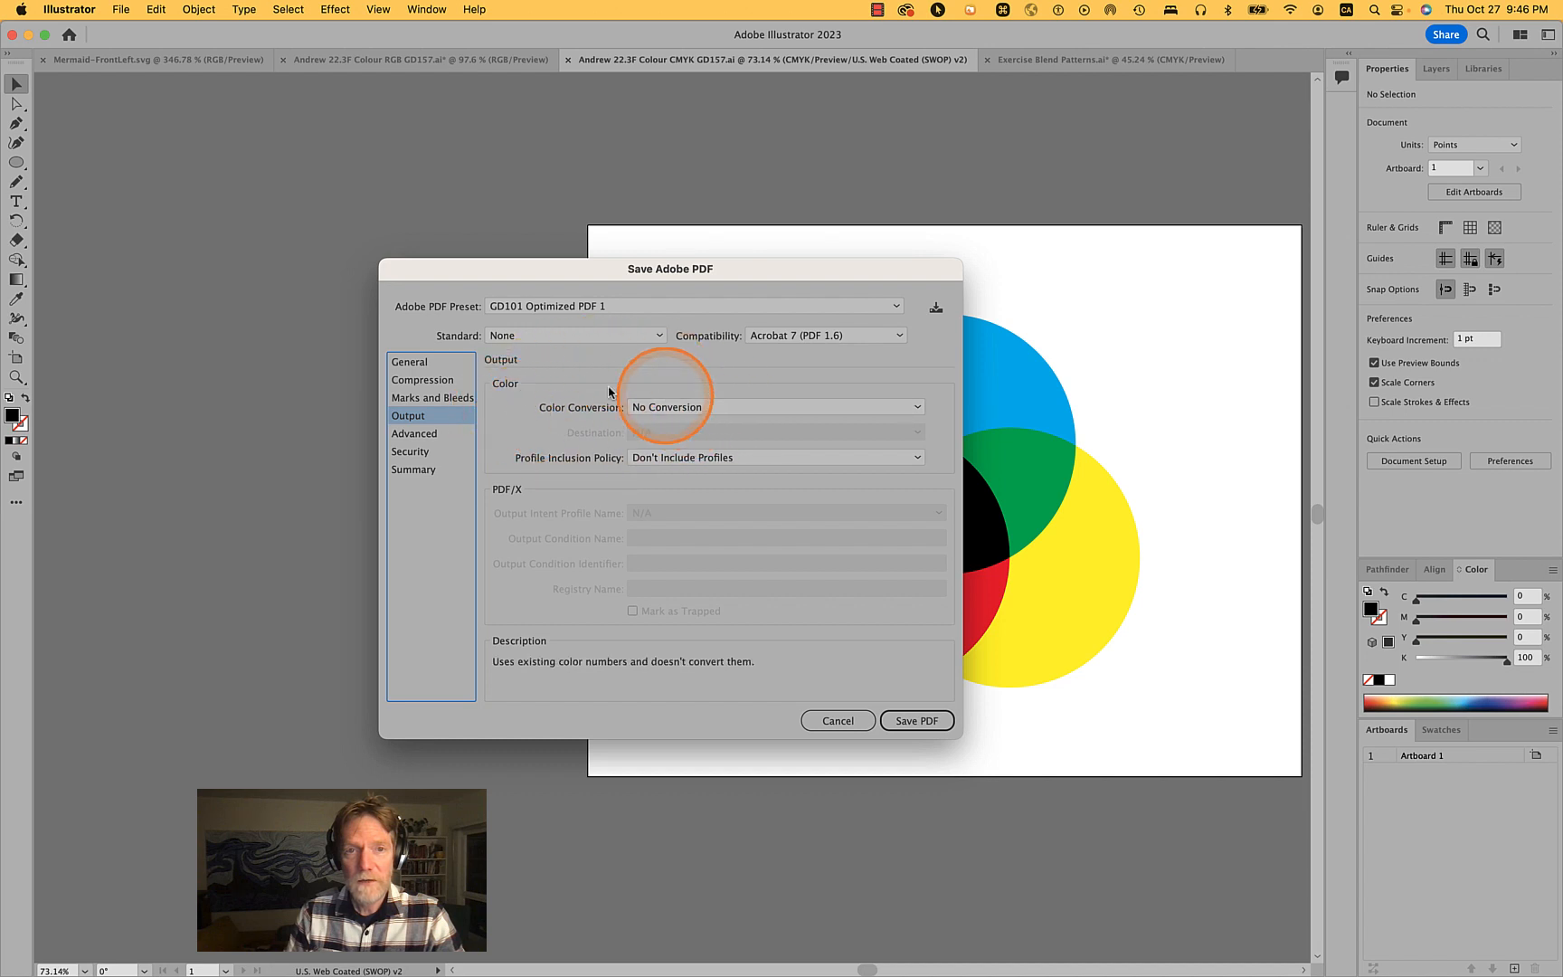
pyautogui.click(423, 435)
pyautogui.click(414, 452)
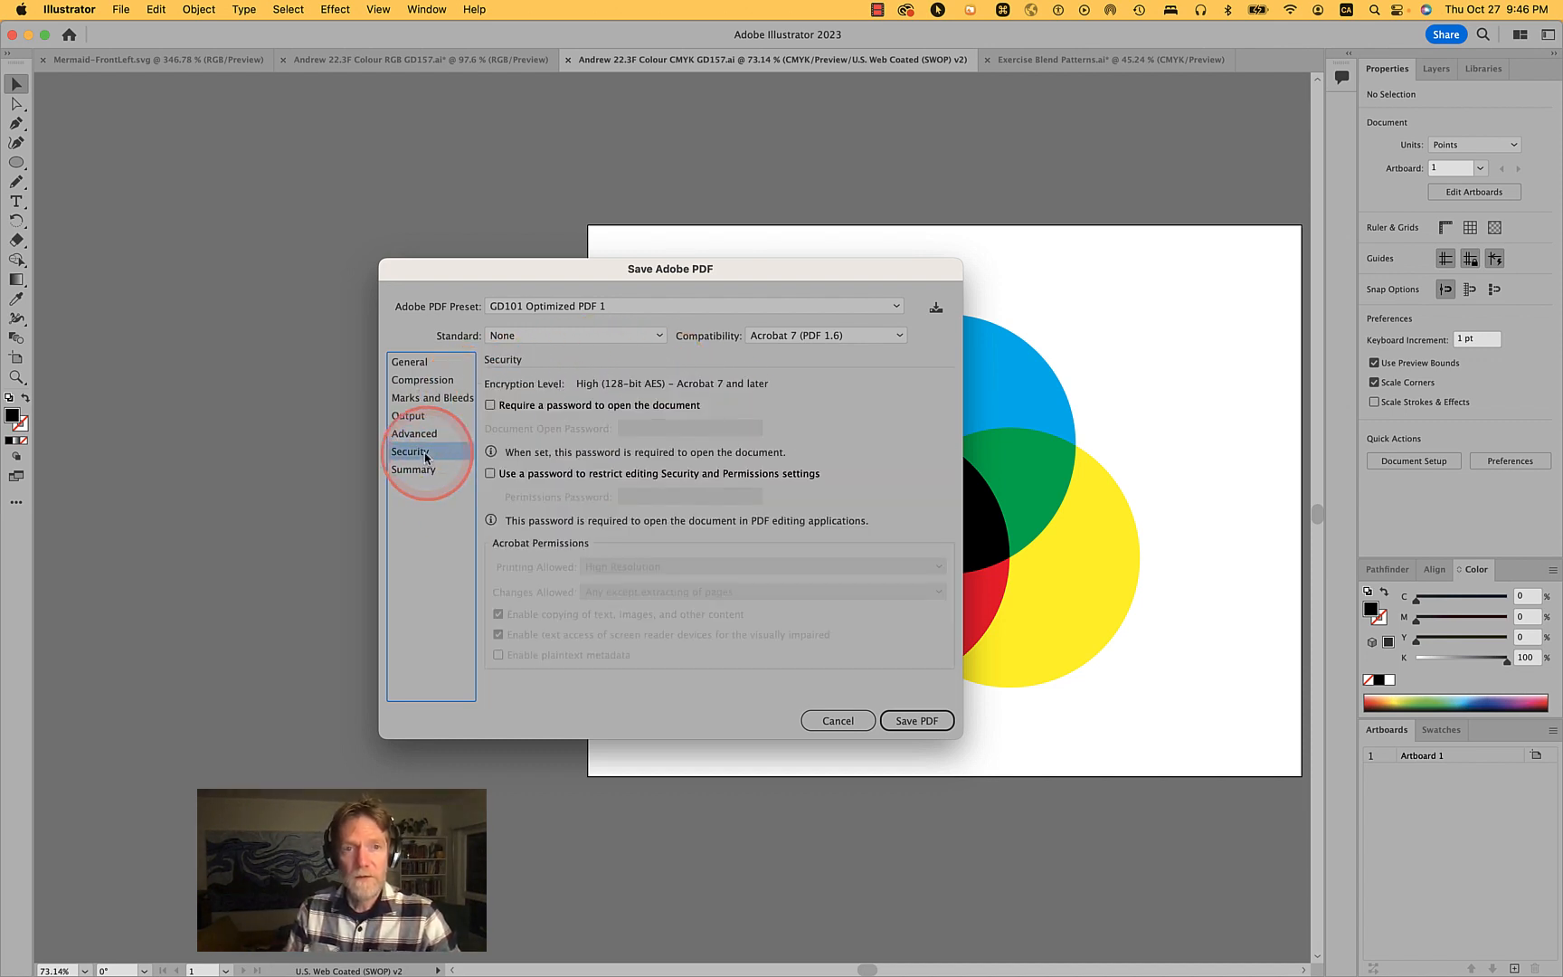
pyautogui.click(421, 469)
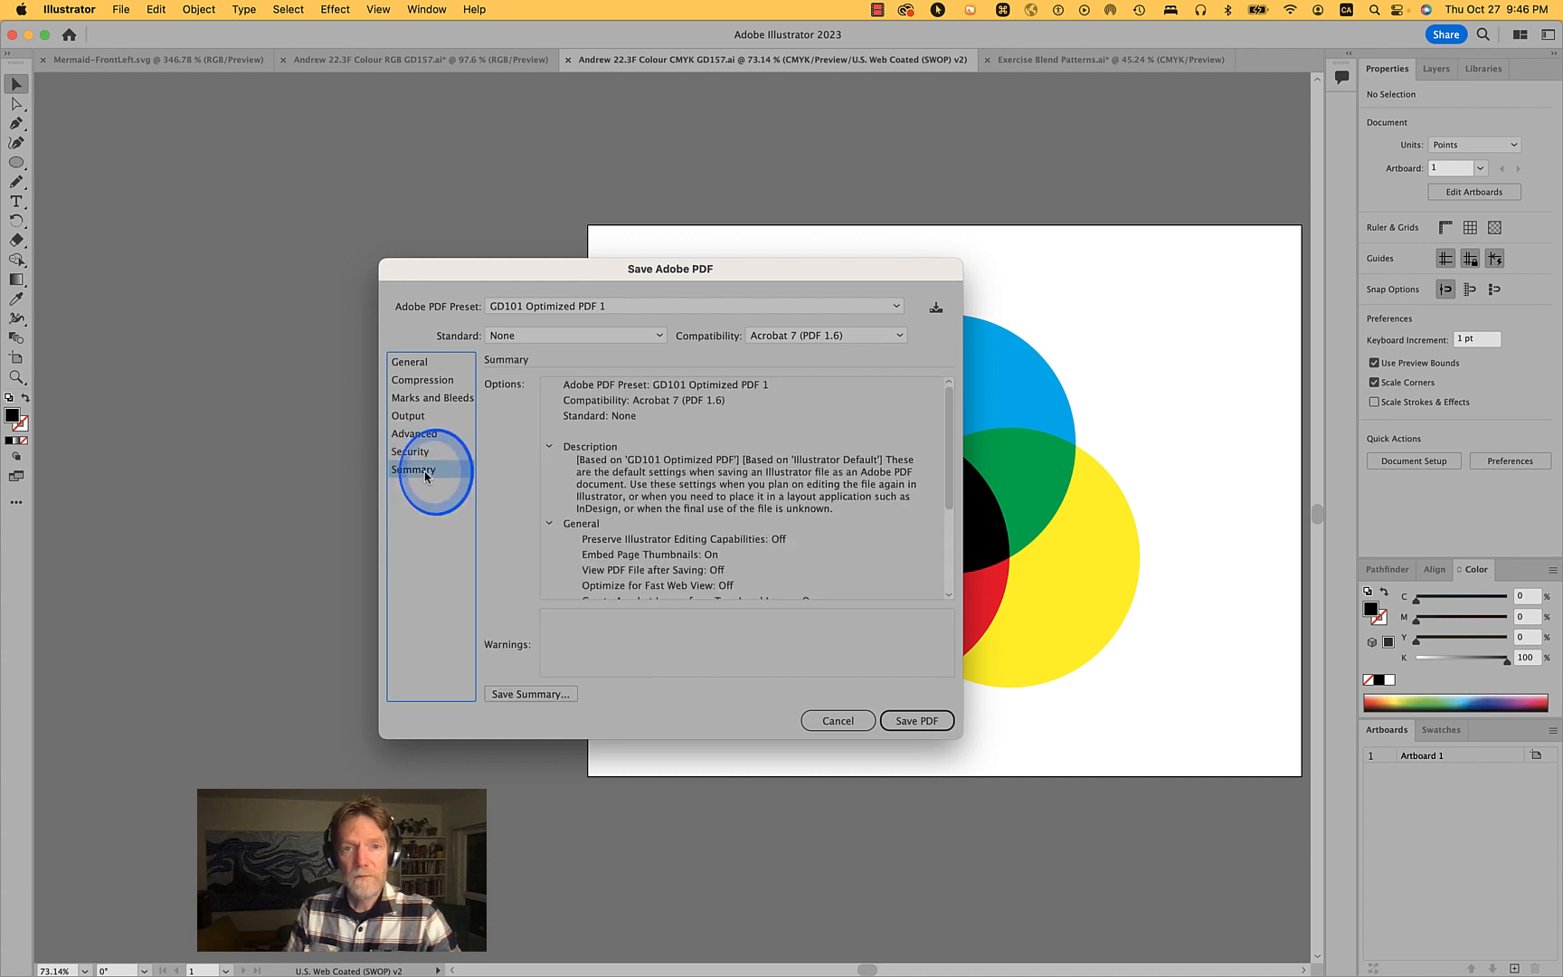
pyautogui.click(419, 398)
pyautogui.click(413, 416)
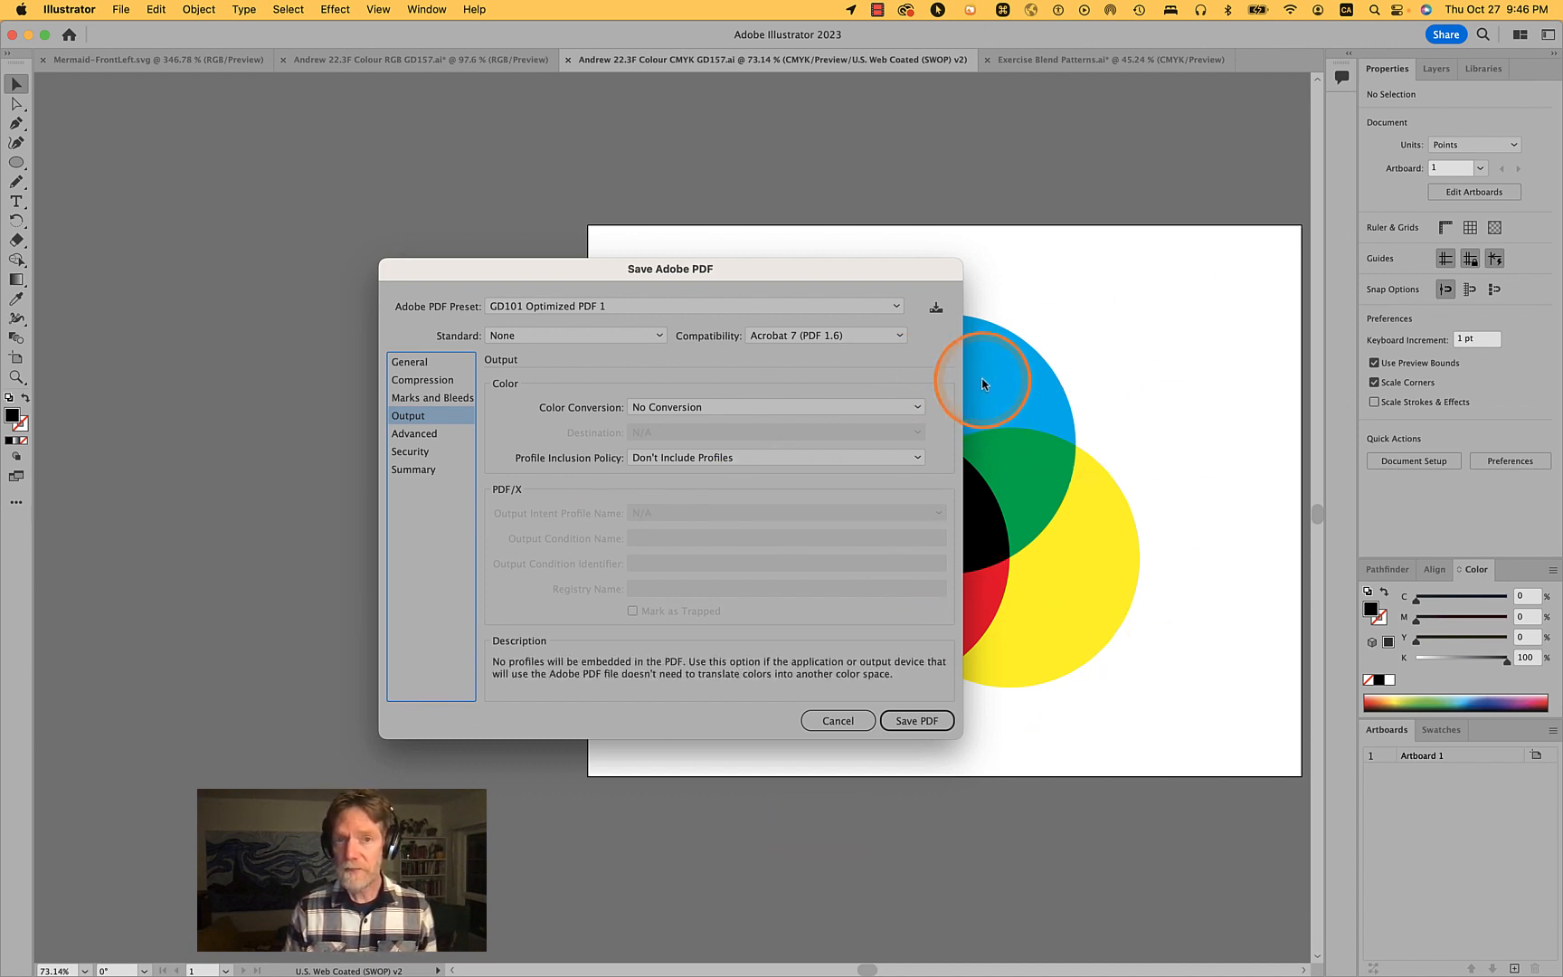
# - Review the colour conversion options for the PDF output, keeping No Conversion
pyautogui.click(805, 409)
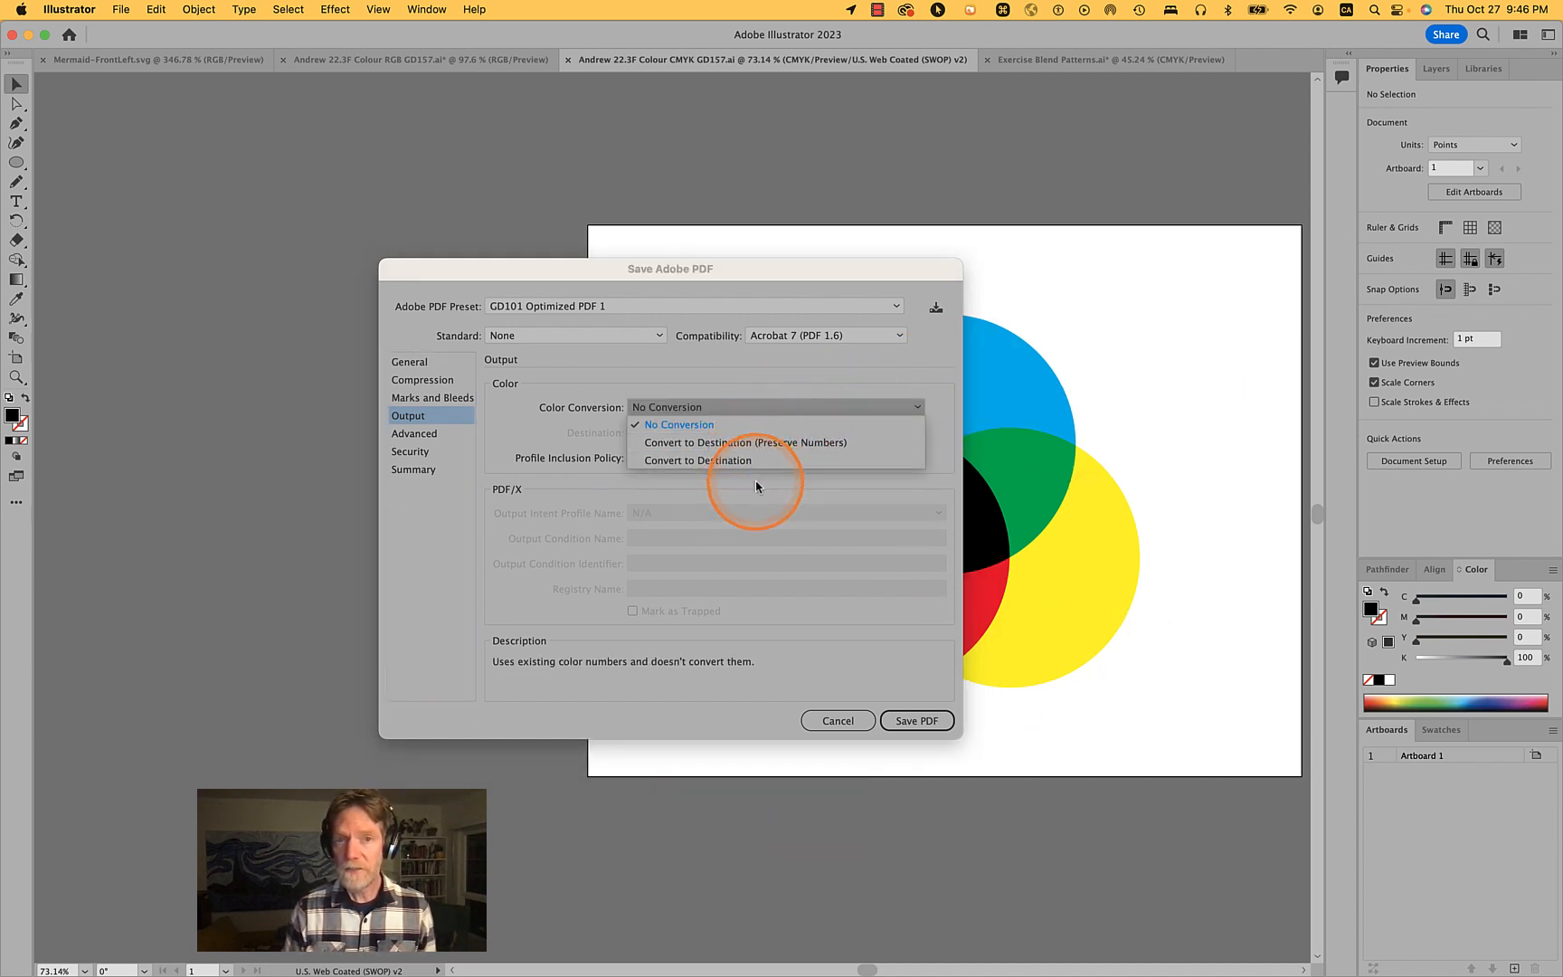
pyautogui.click(704, 388)
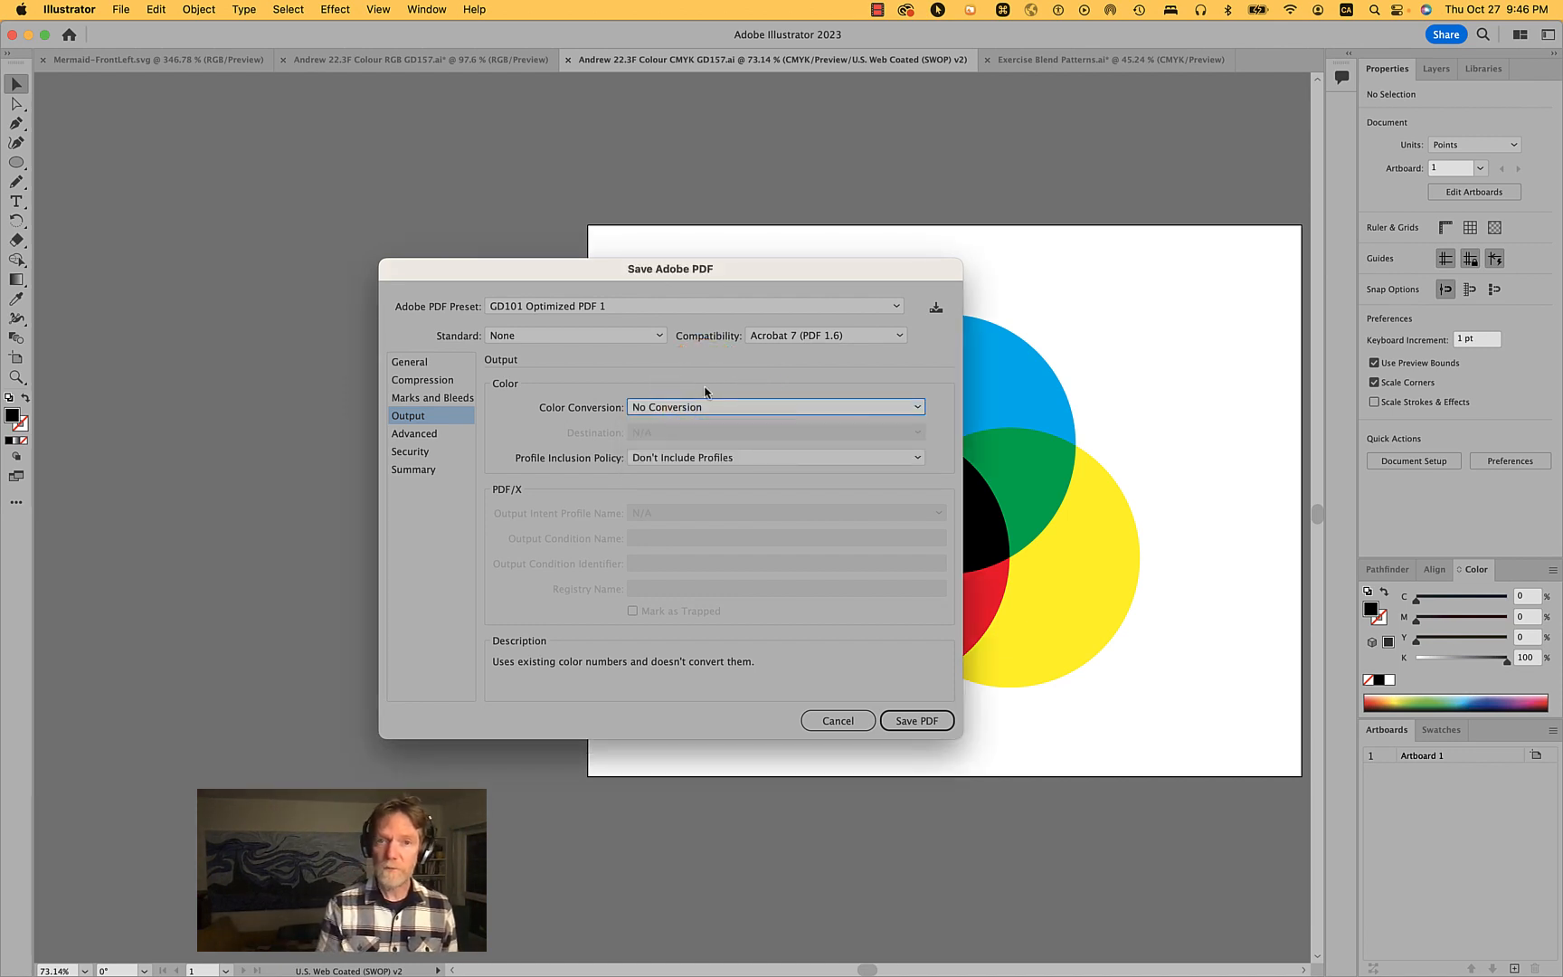
pyautogui.click(813, 724)
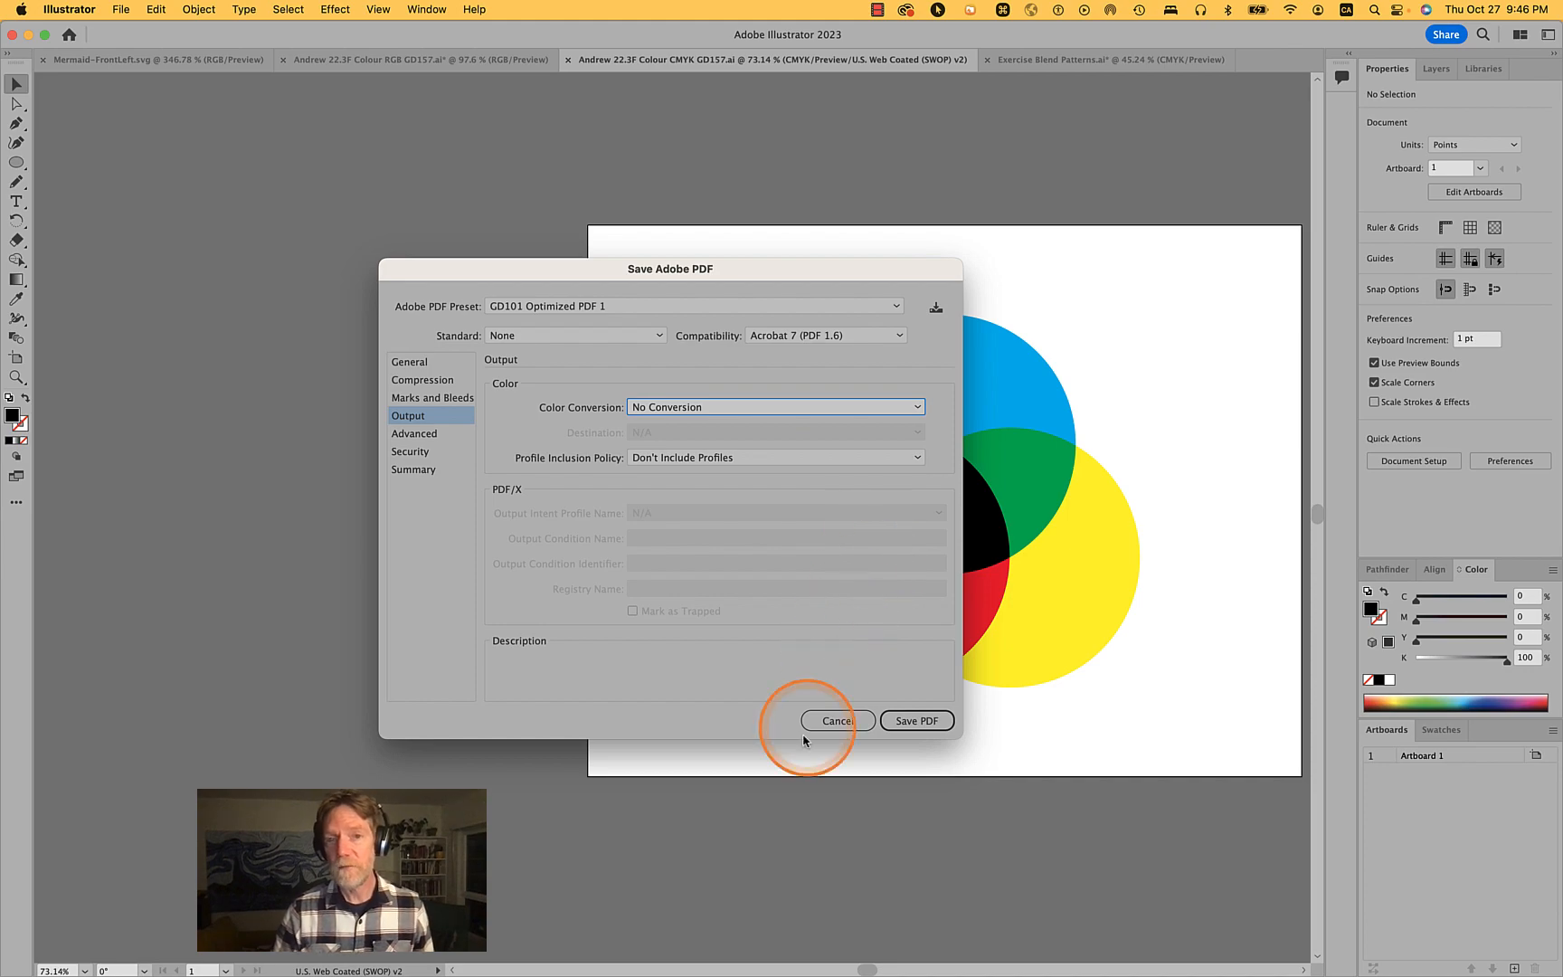